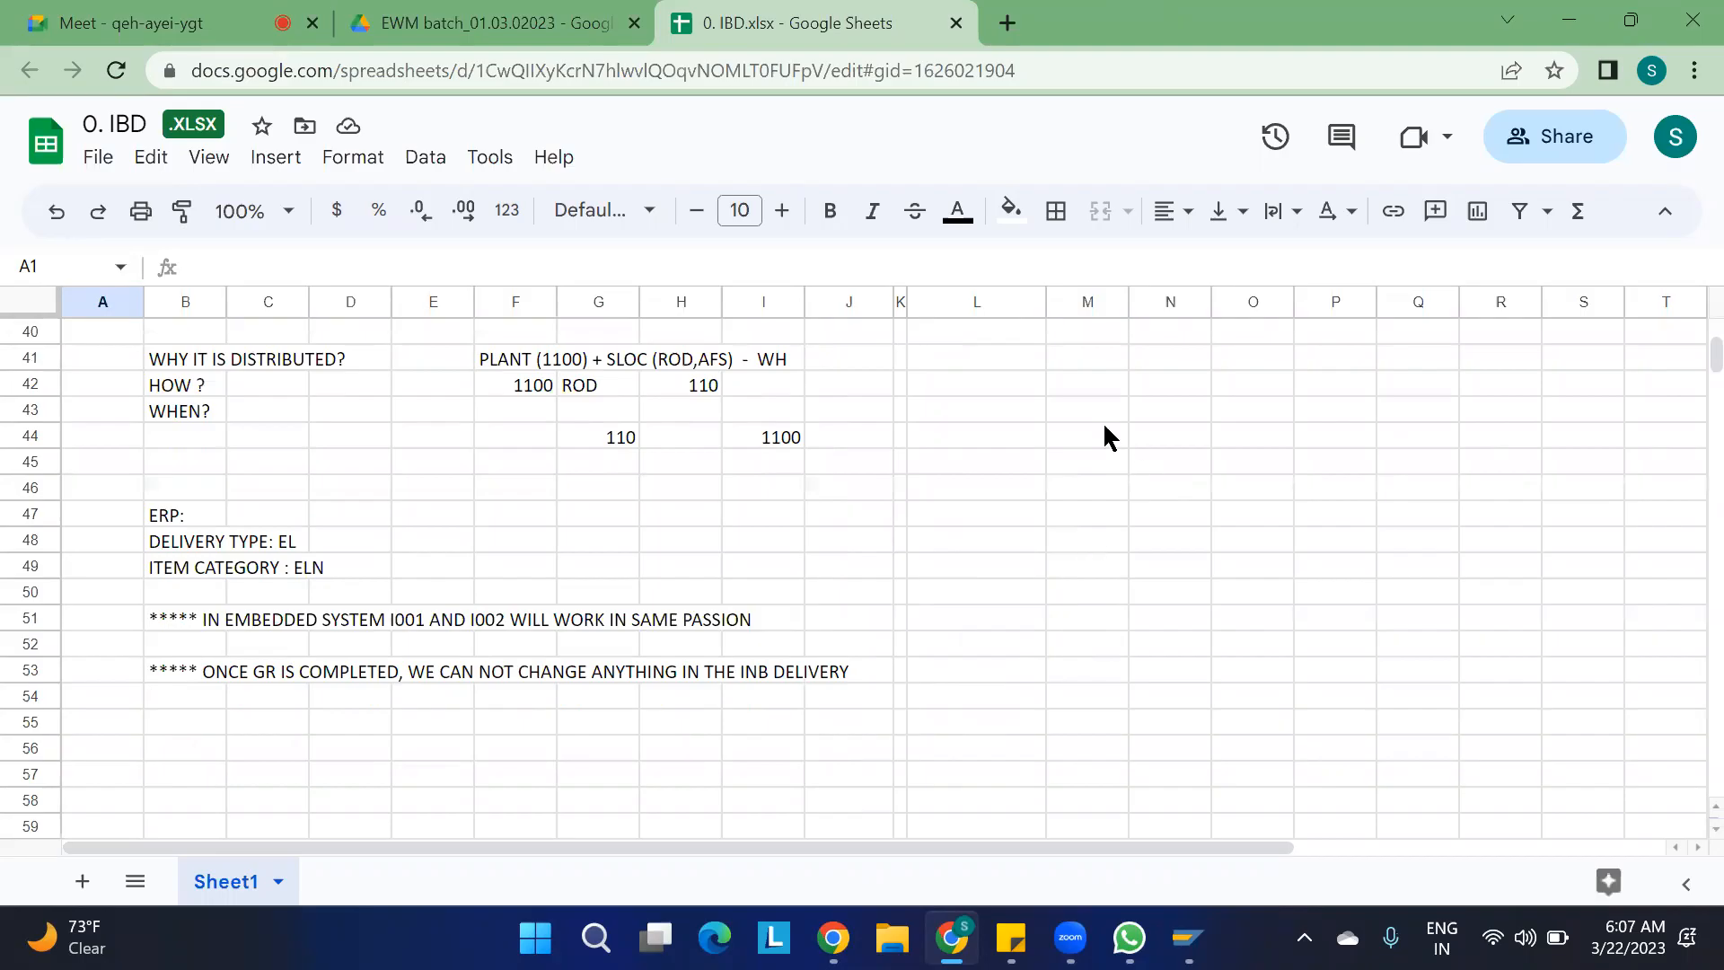
Highlight the two note rows on how WPT is determined, G38:L39, with a yellow fill
click(1017, 364)
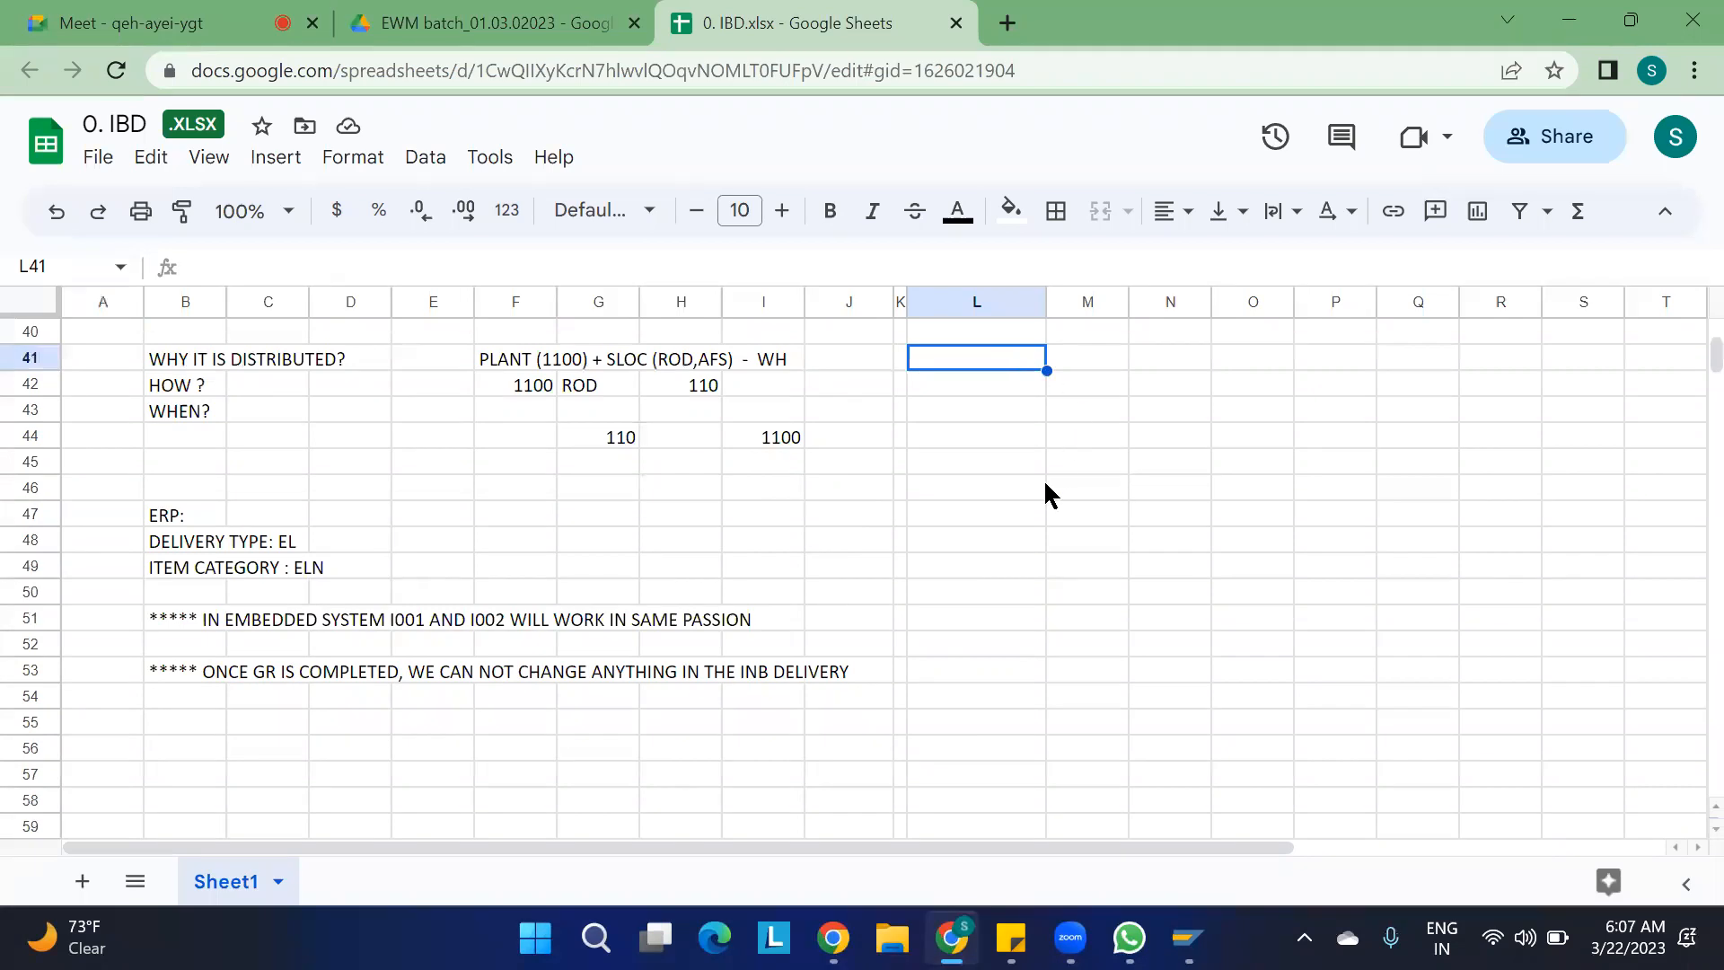
click(999, 519)
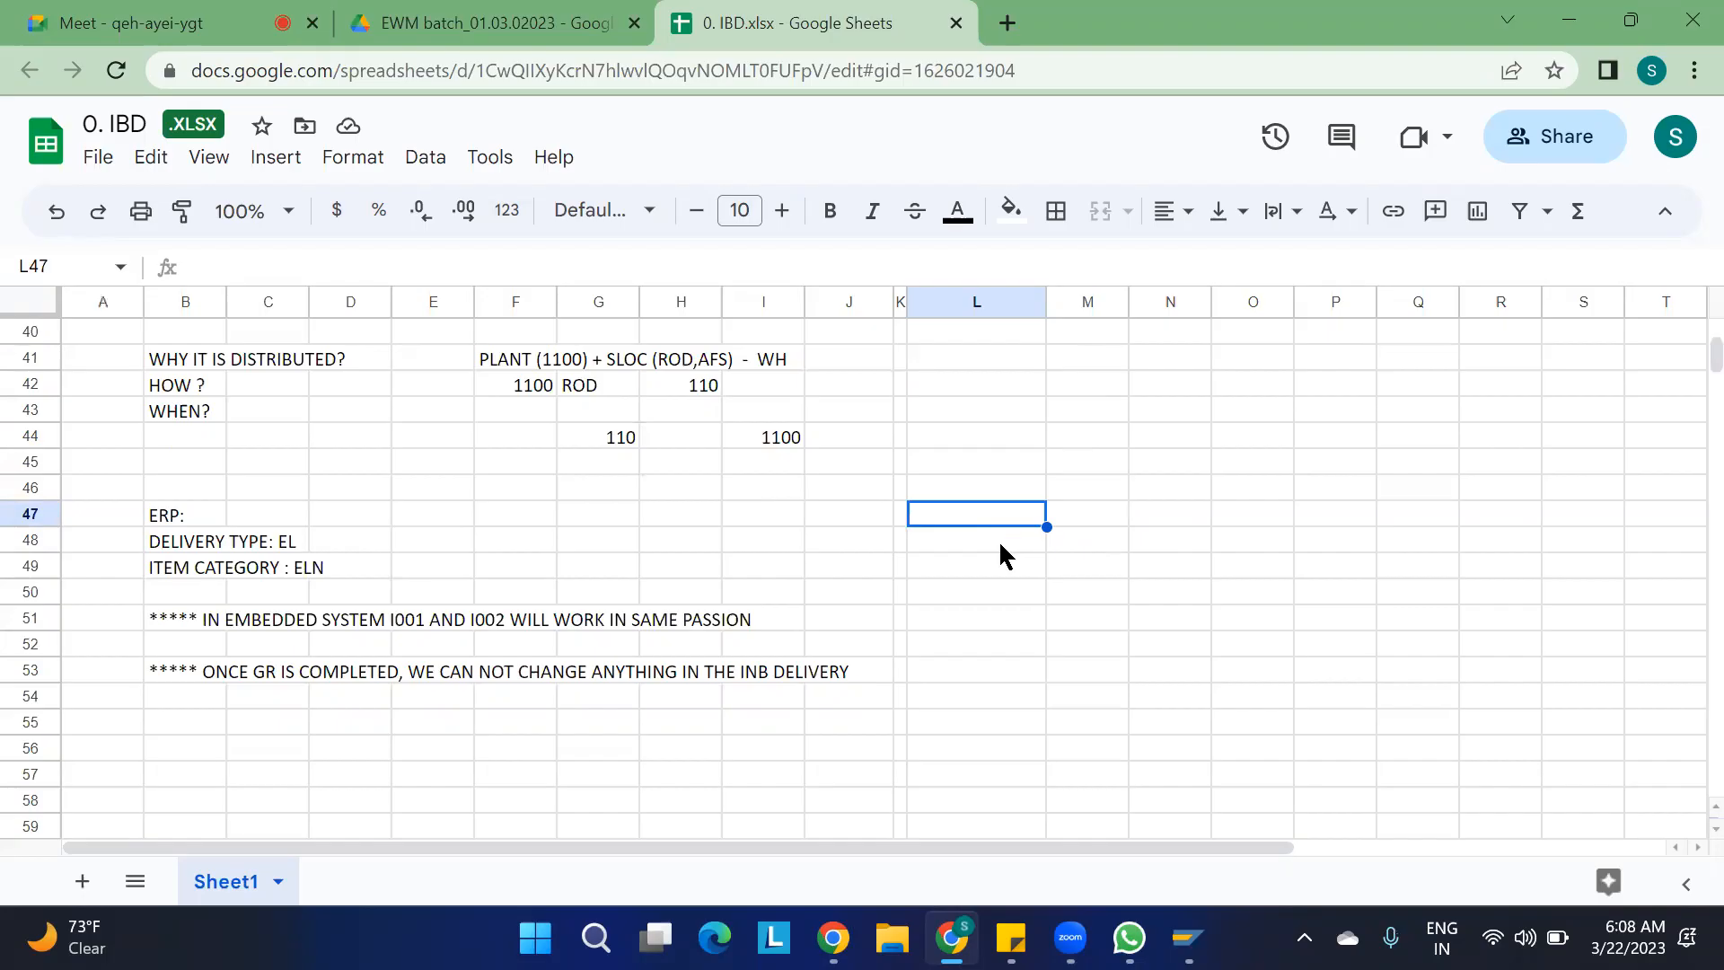
scroll(1001, 547, up, 3)
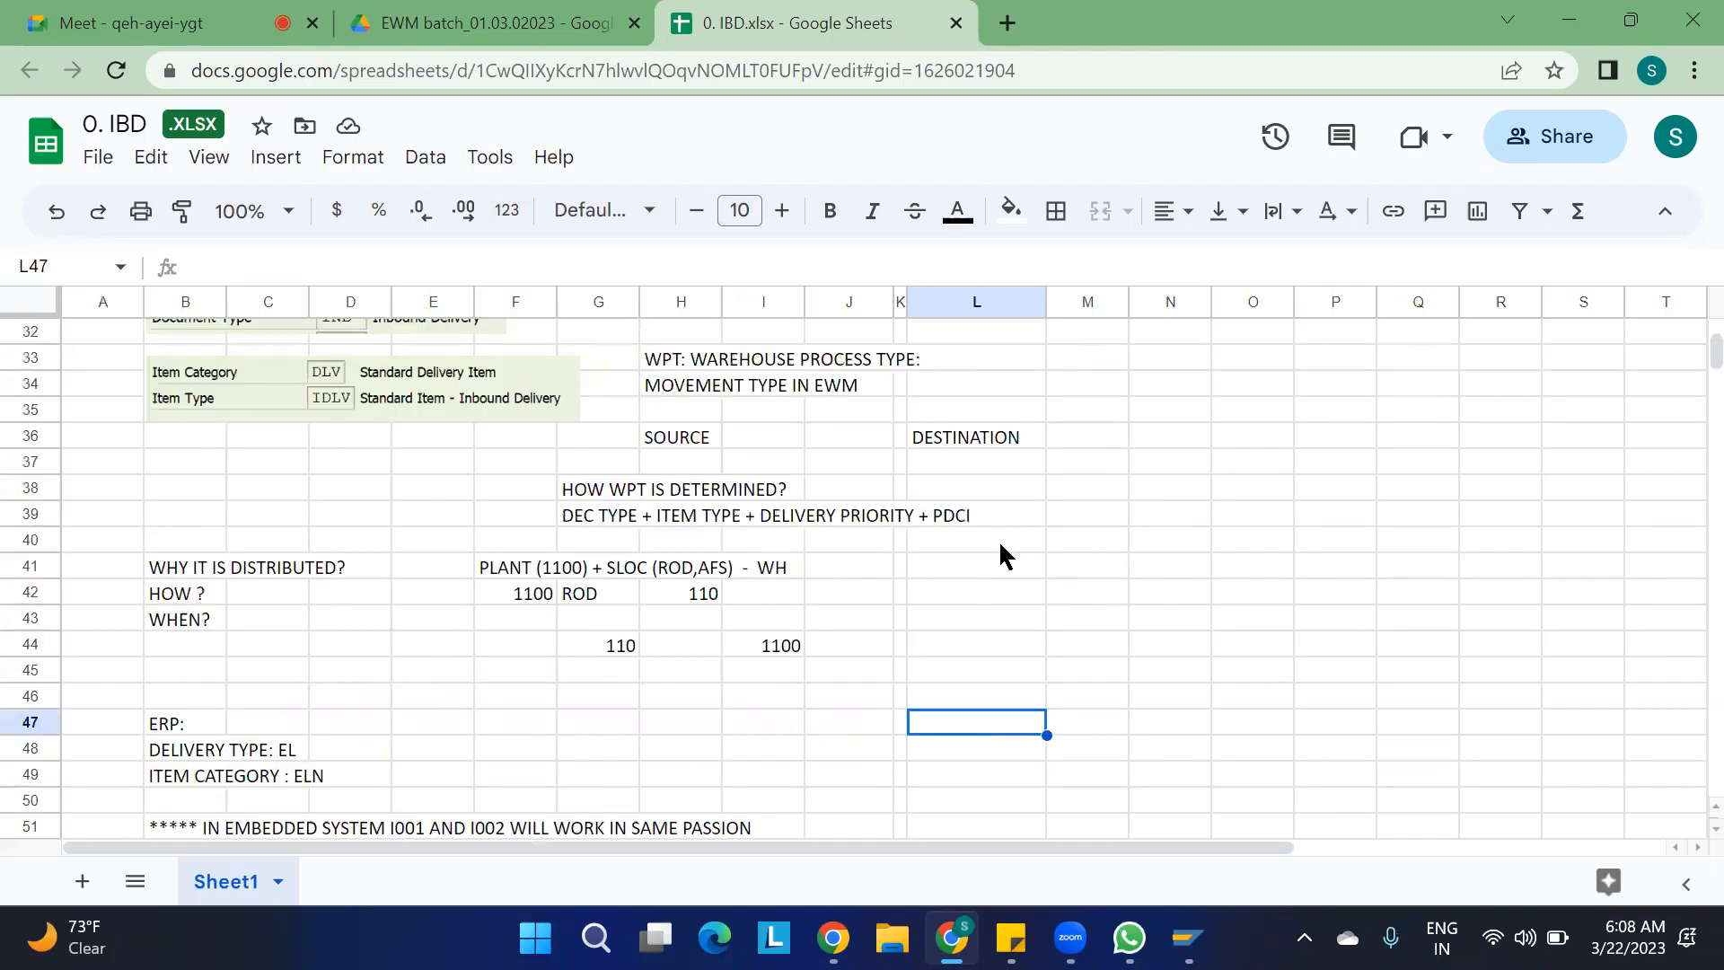
scroll(1001, 547, up, 2)
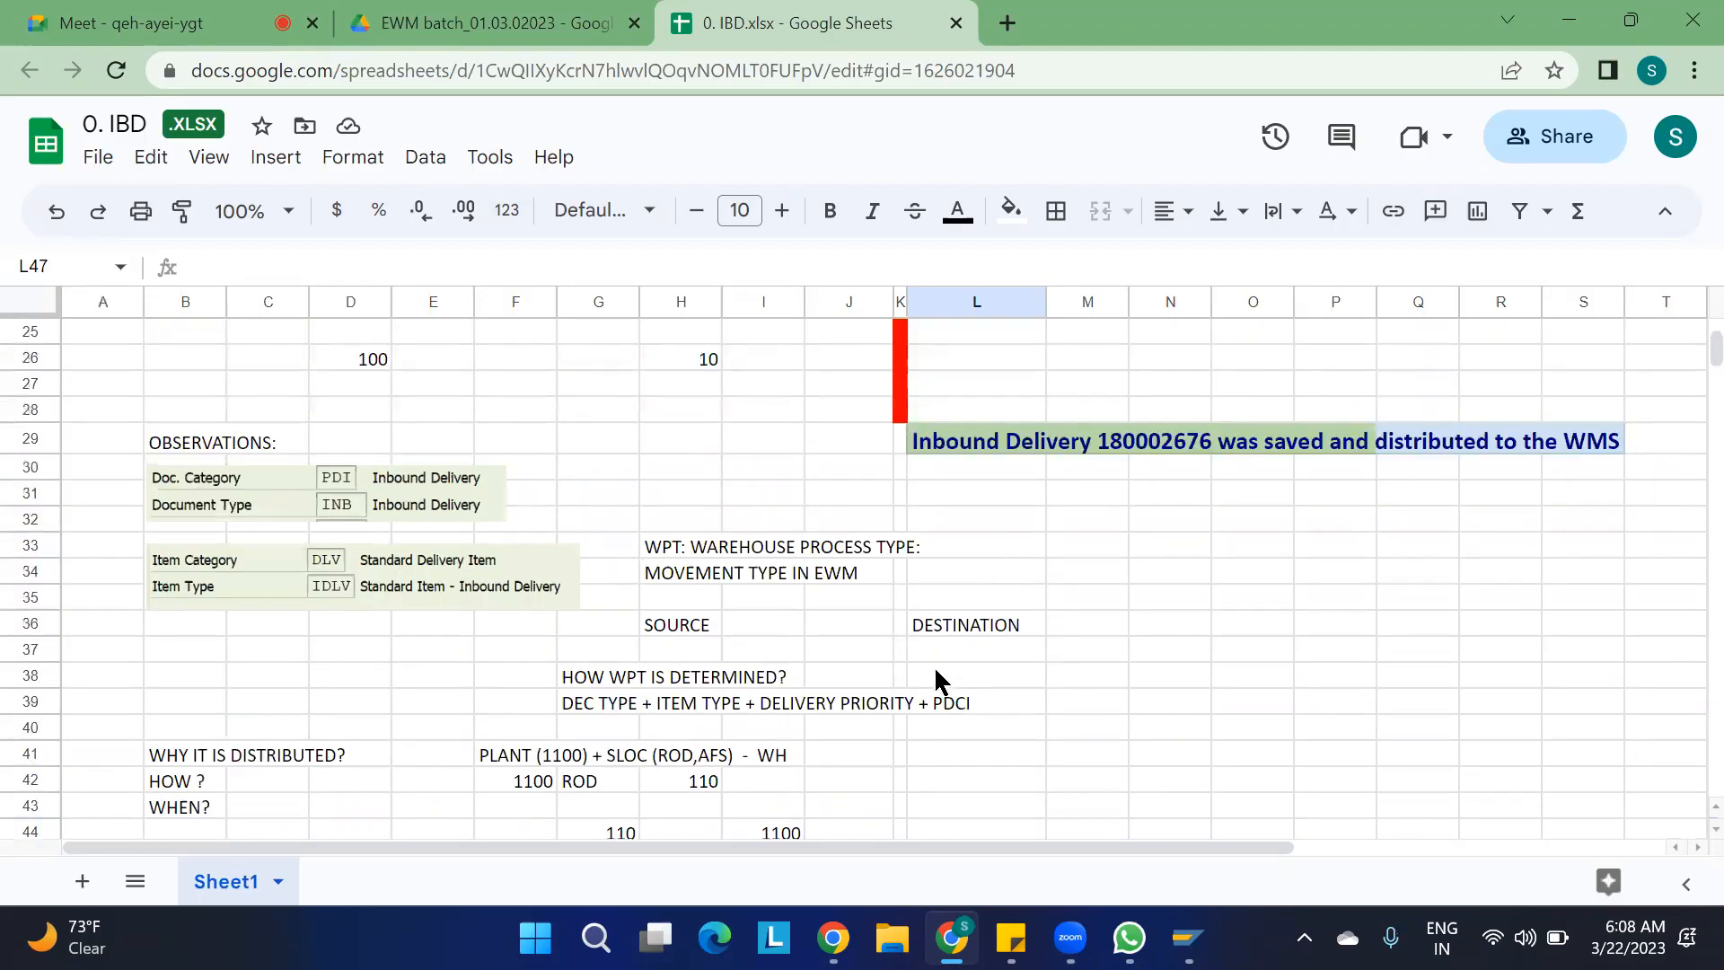
drag(594, 675, 1023, 705)
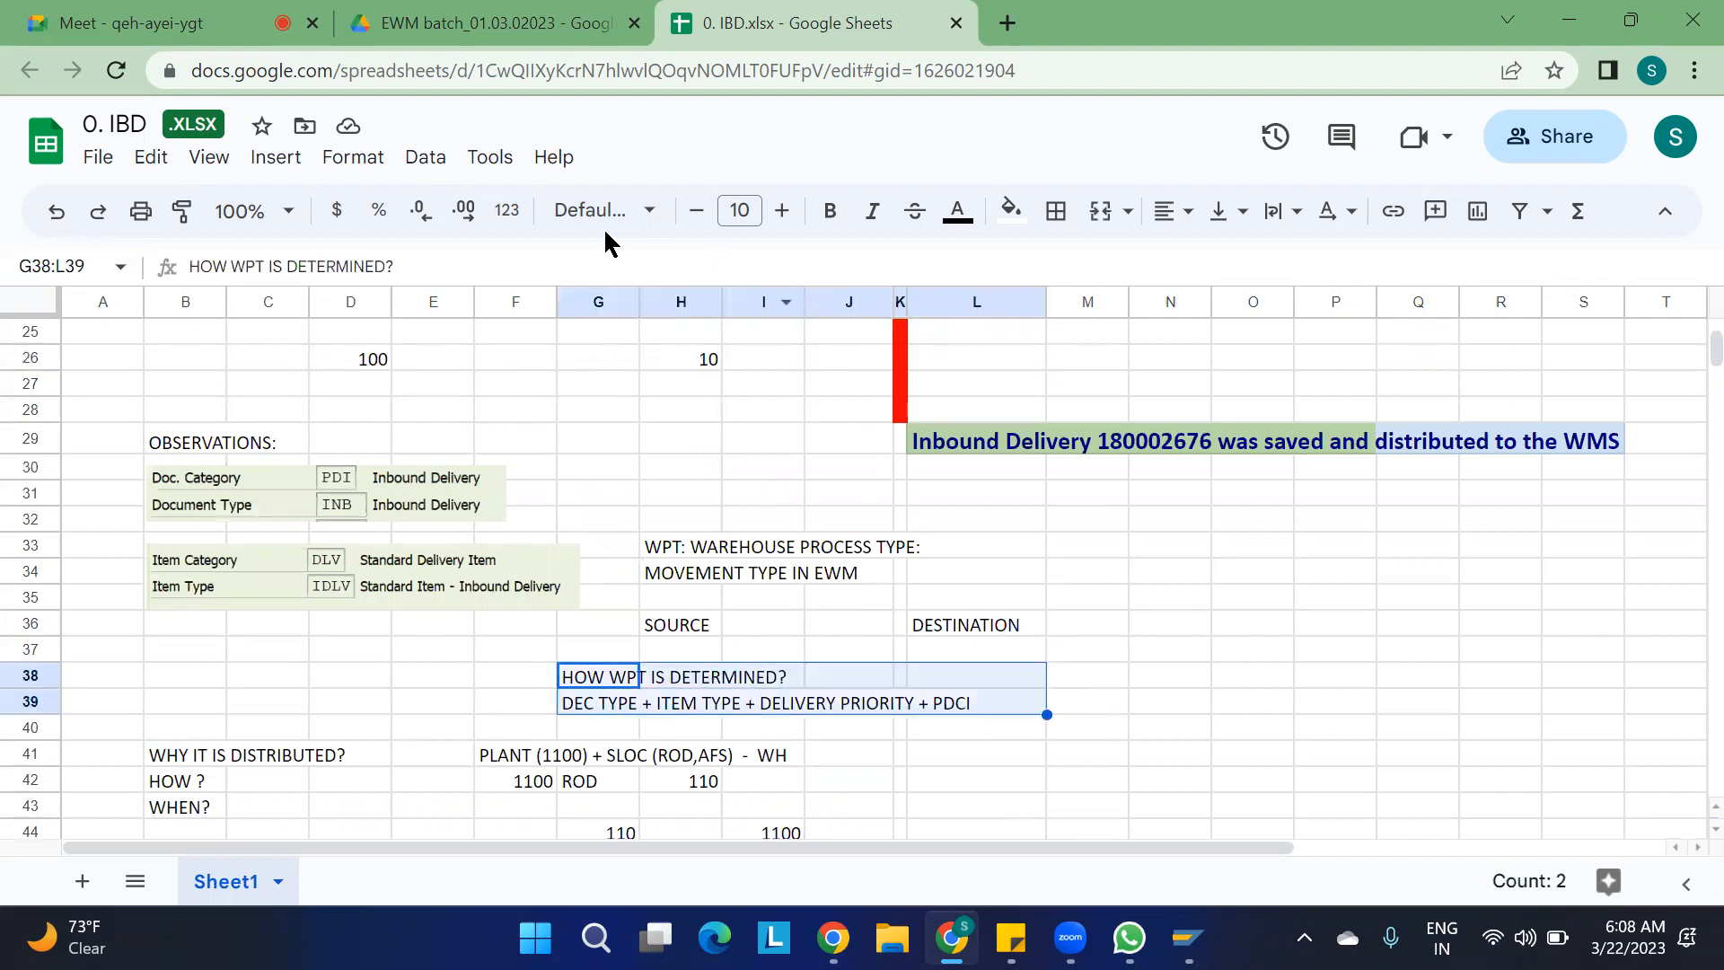
click(1011, 211)
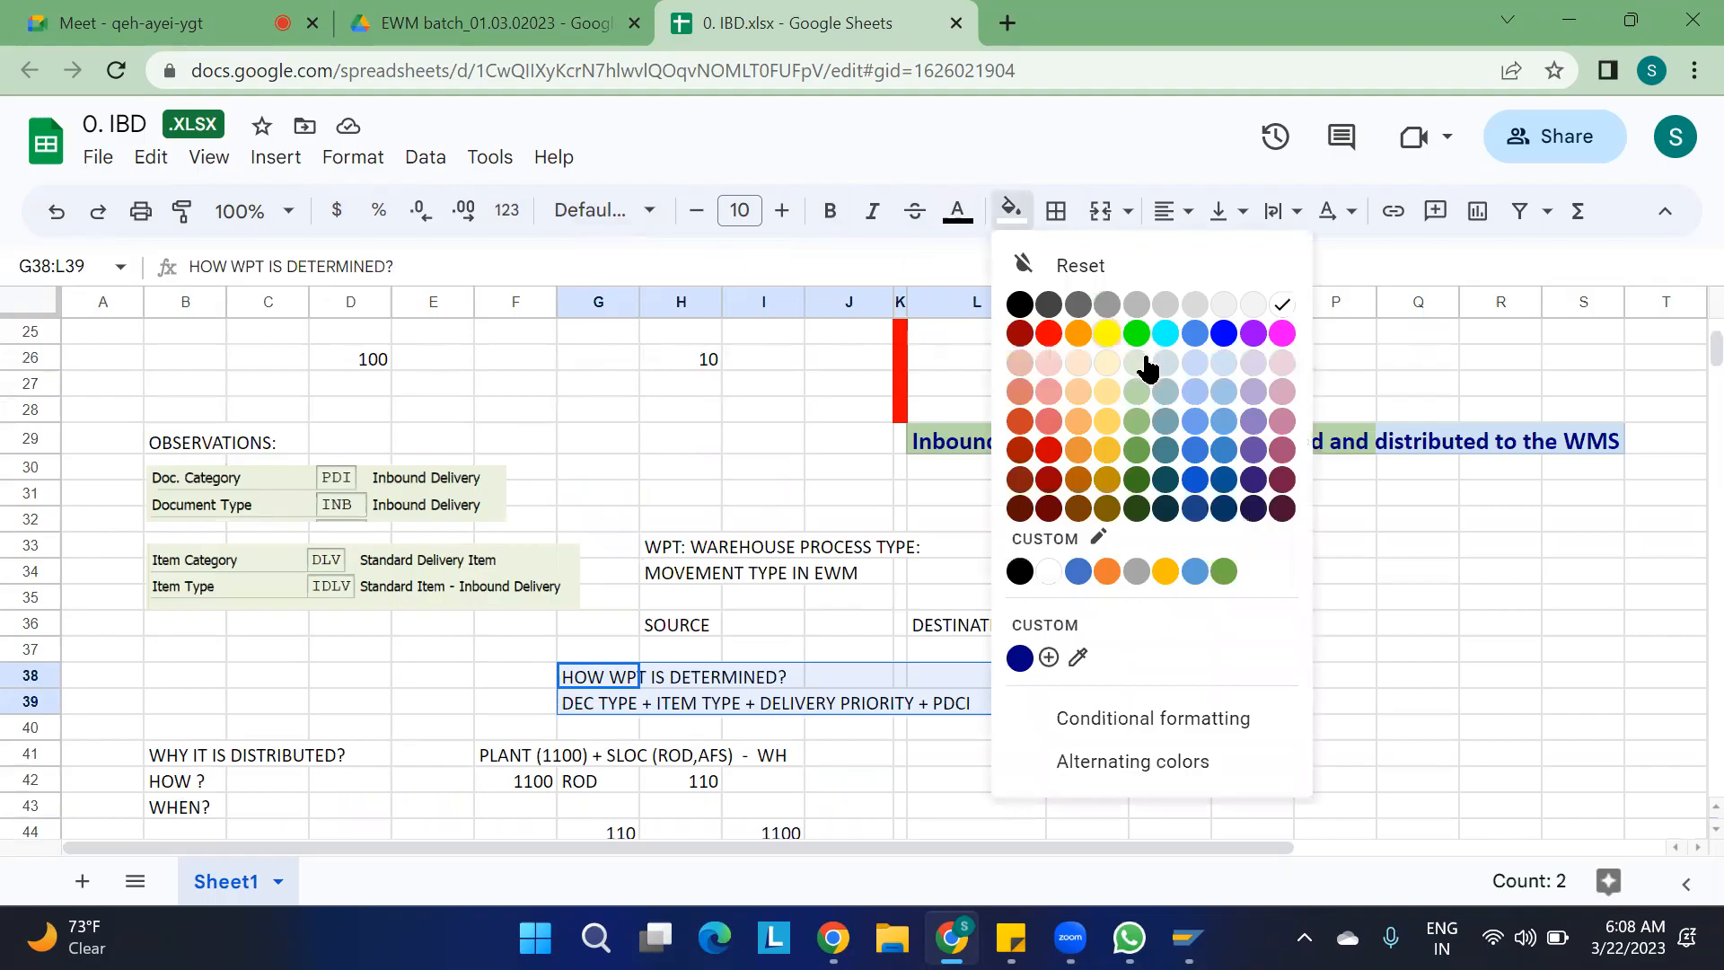
click(1109, 336)
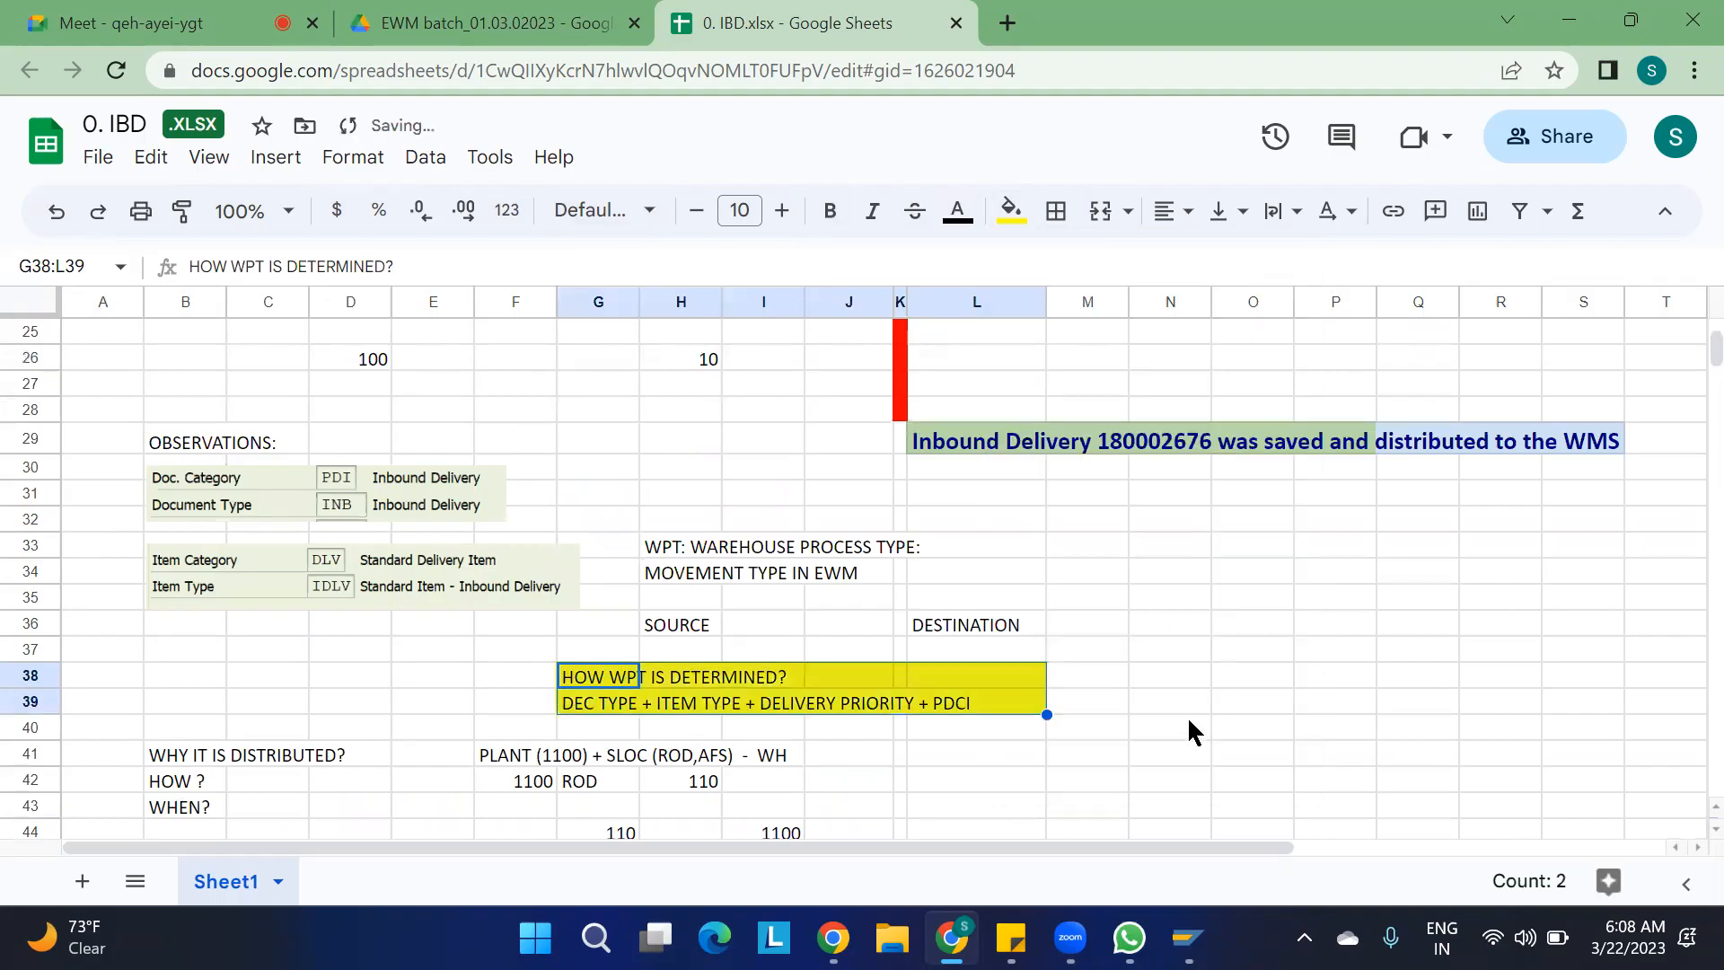
click(1137, 751)
Correct the goods receipt note in B53 so that it reads "IBD DELIVERY" at the end
scroll(1137, 751, down, 2)
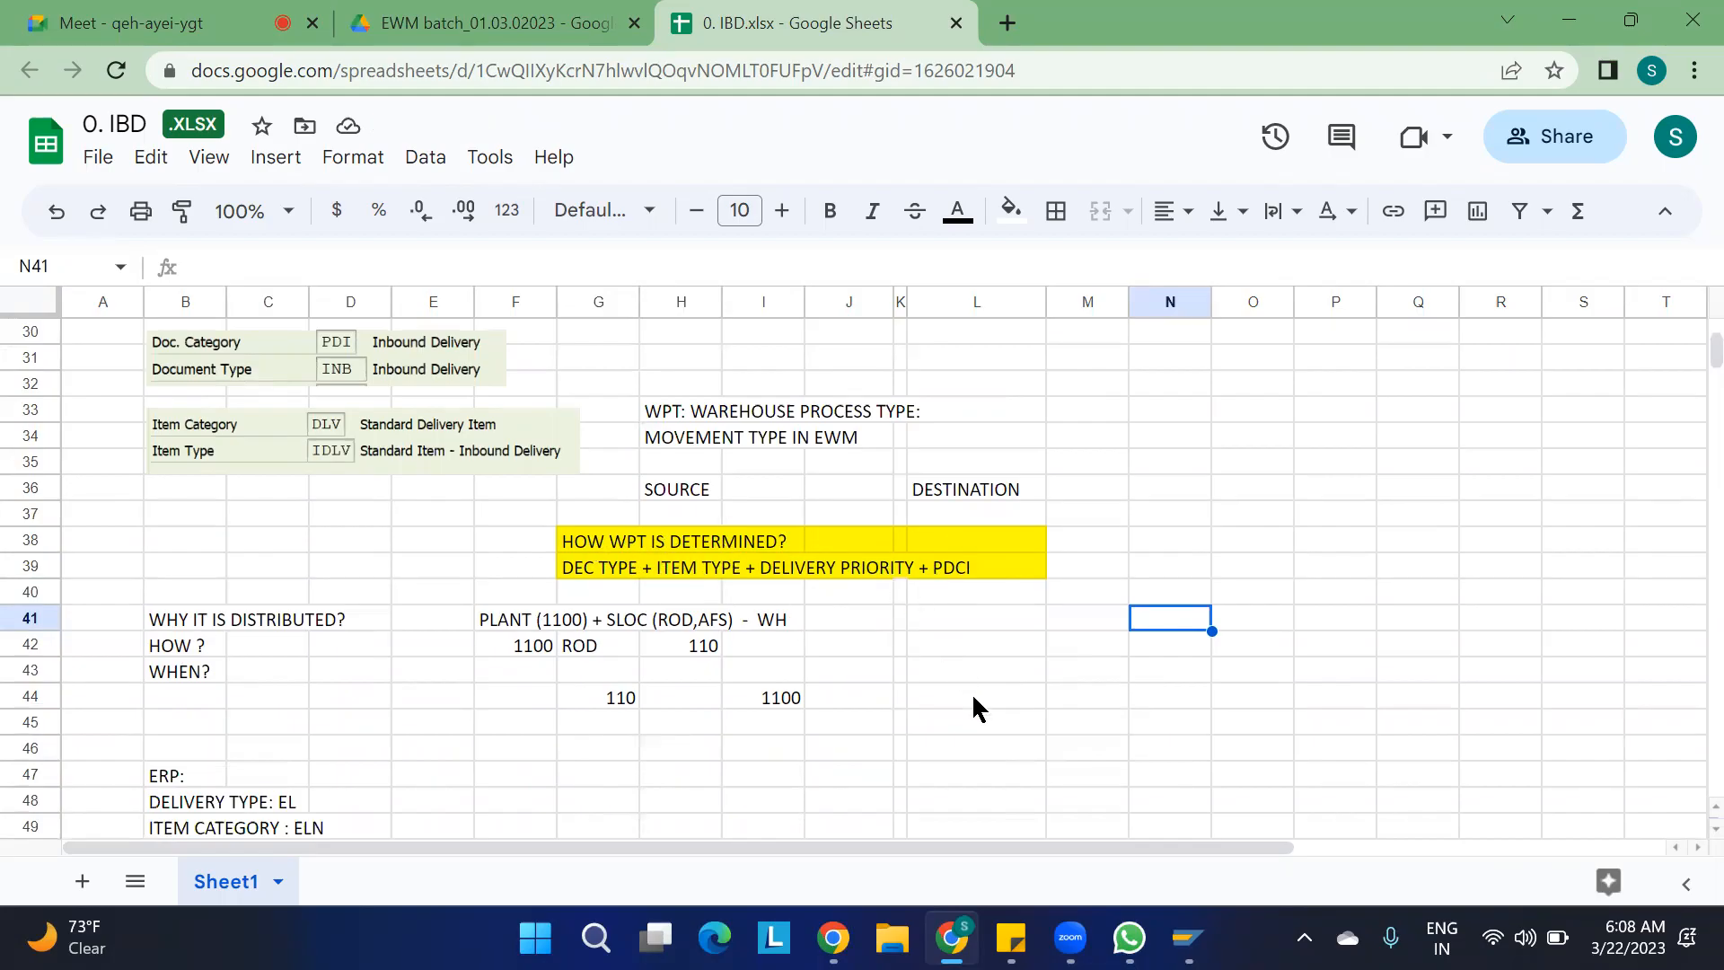
scroll(972, 692, down, 5)
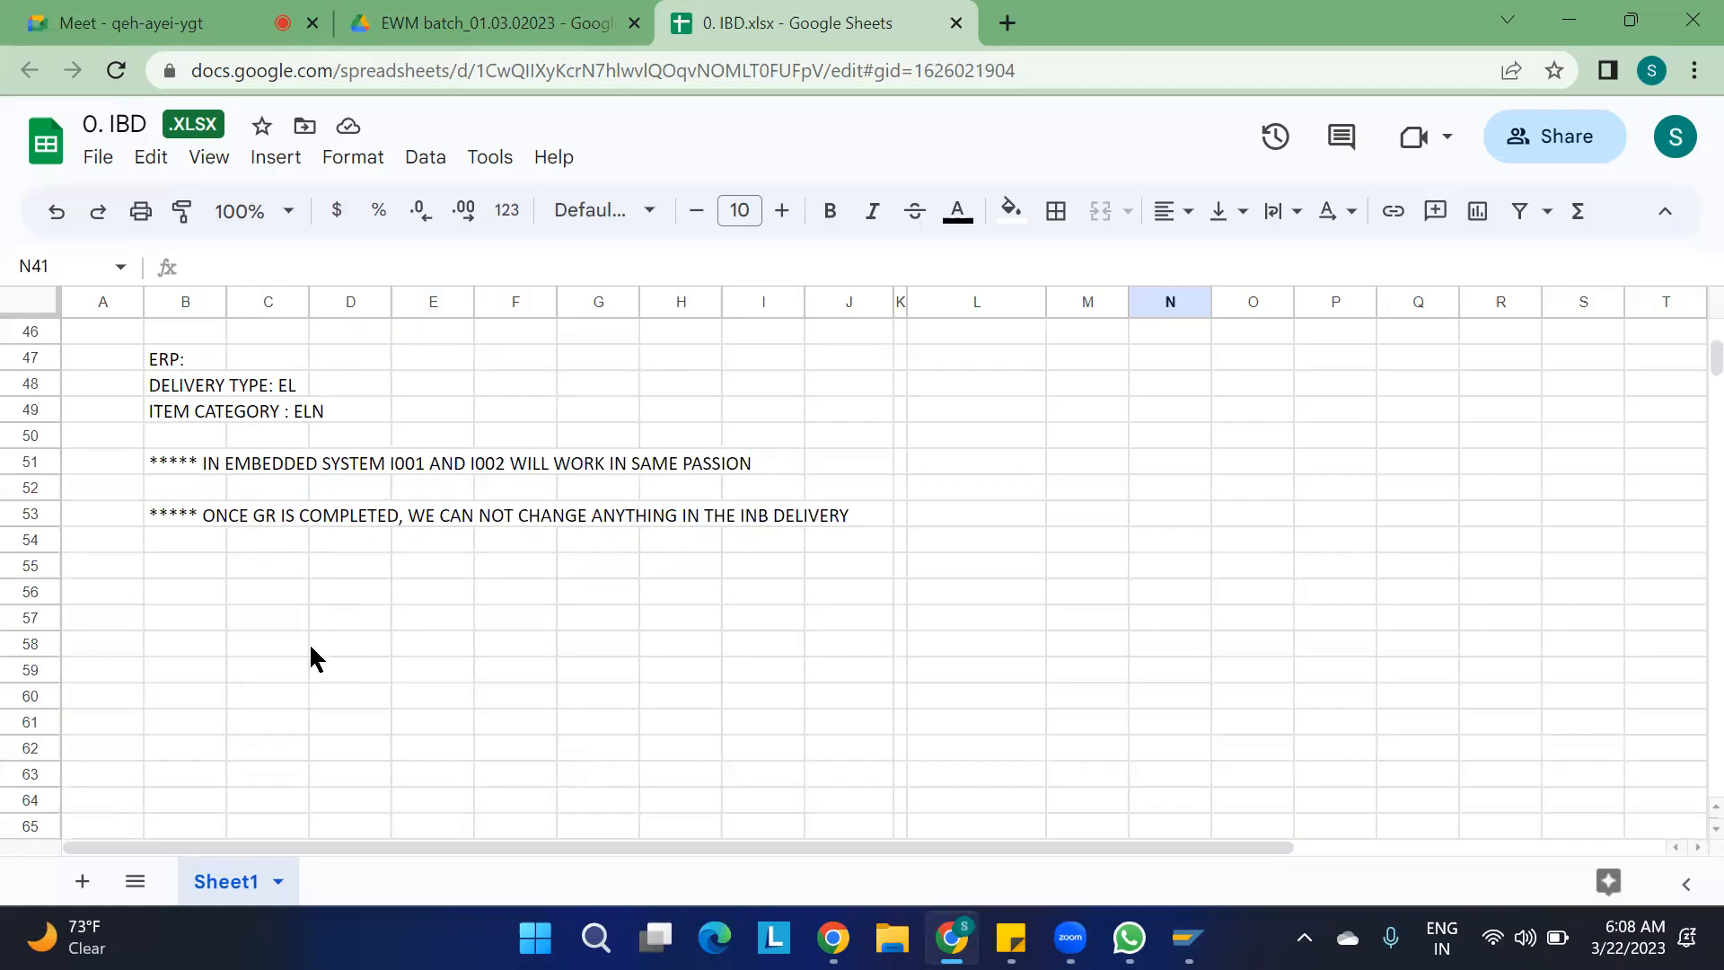
click(185, 590)
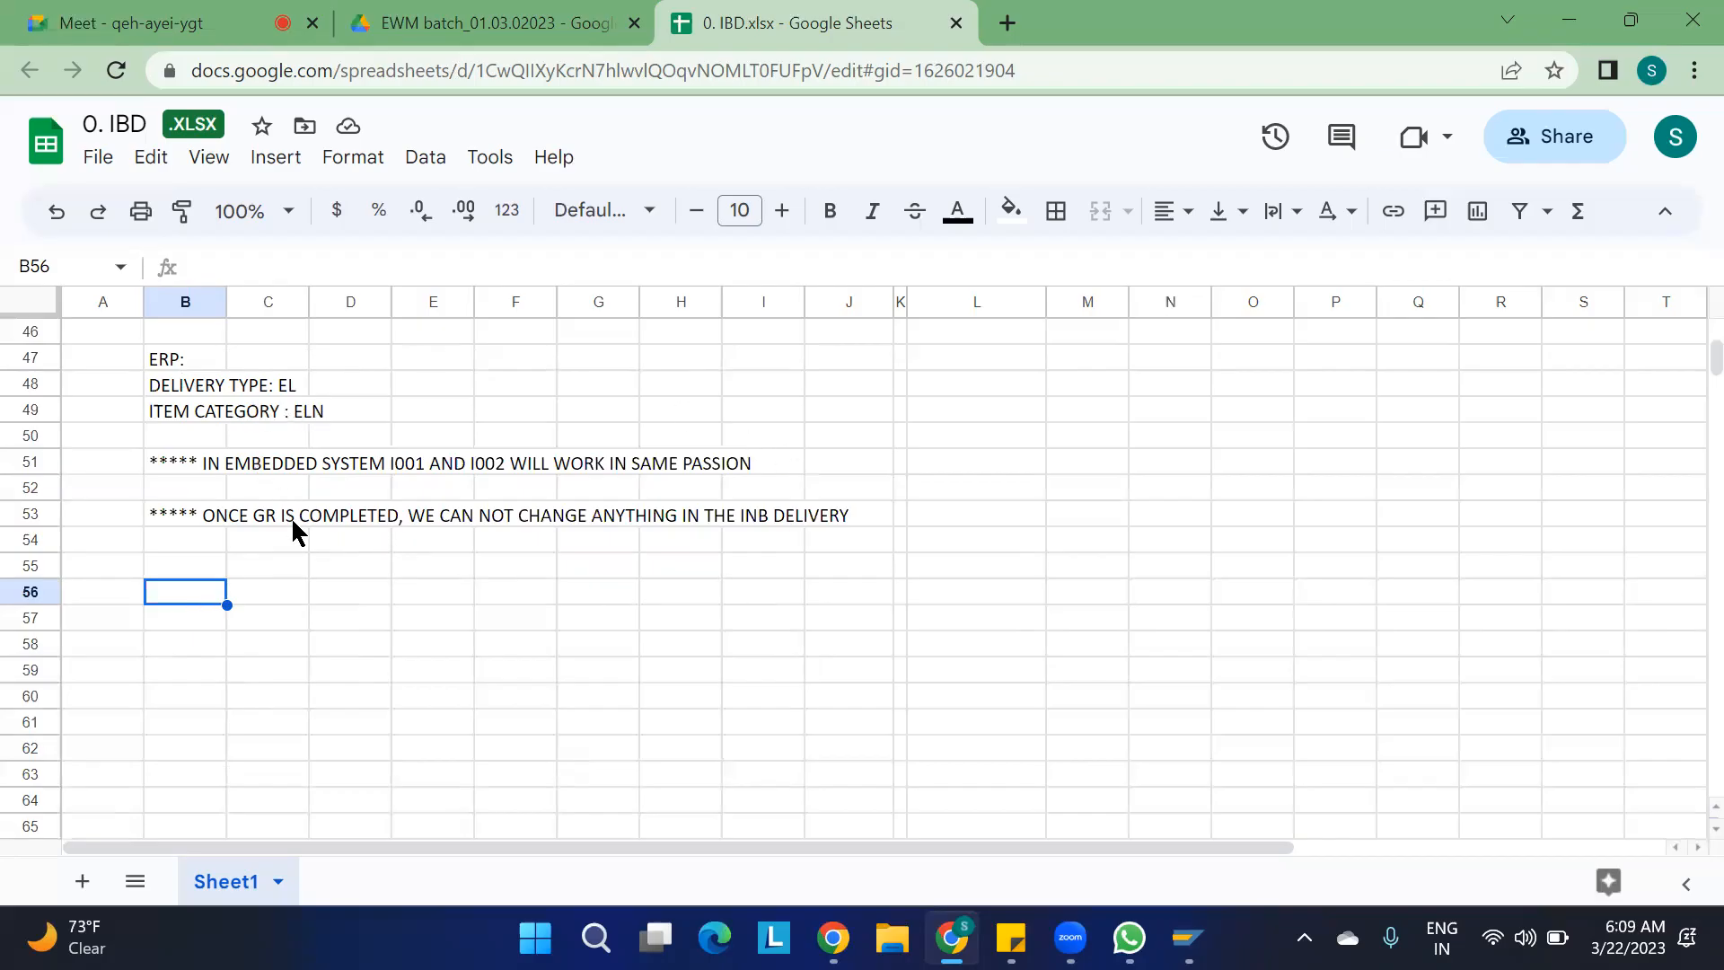
click(180, 460)
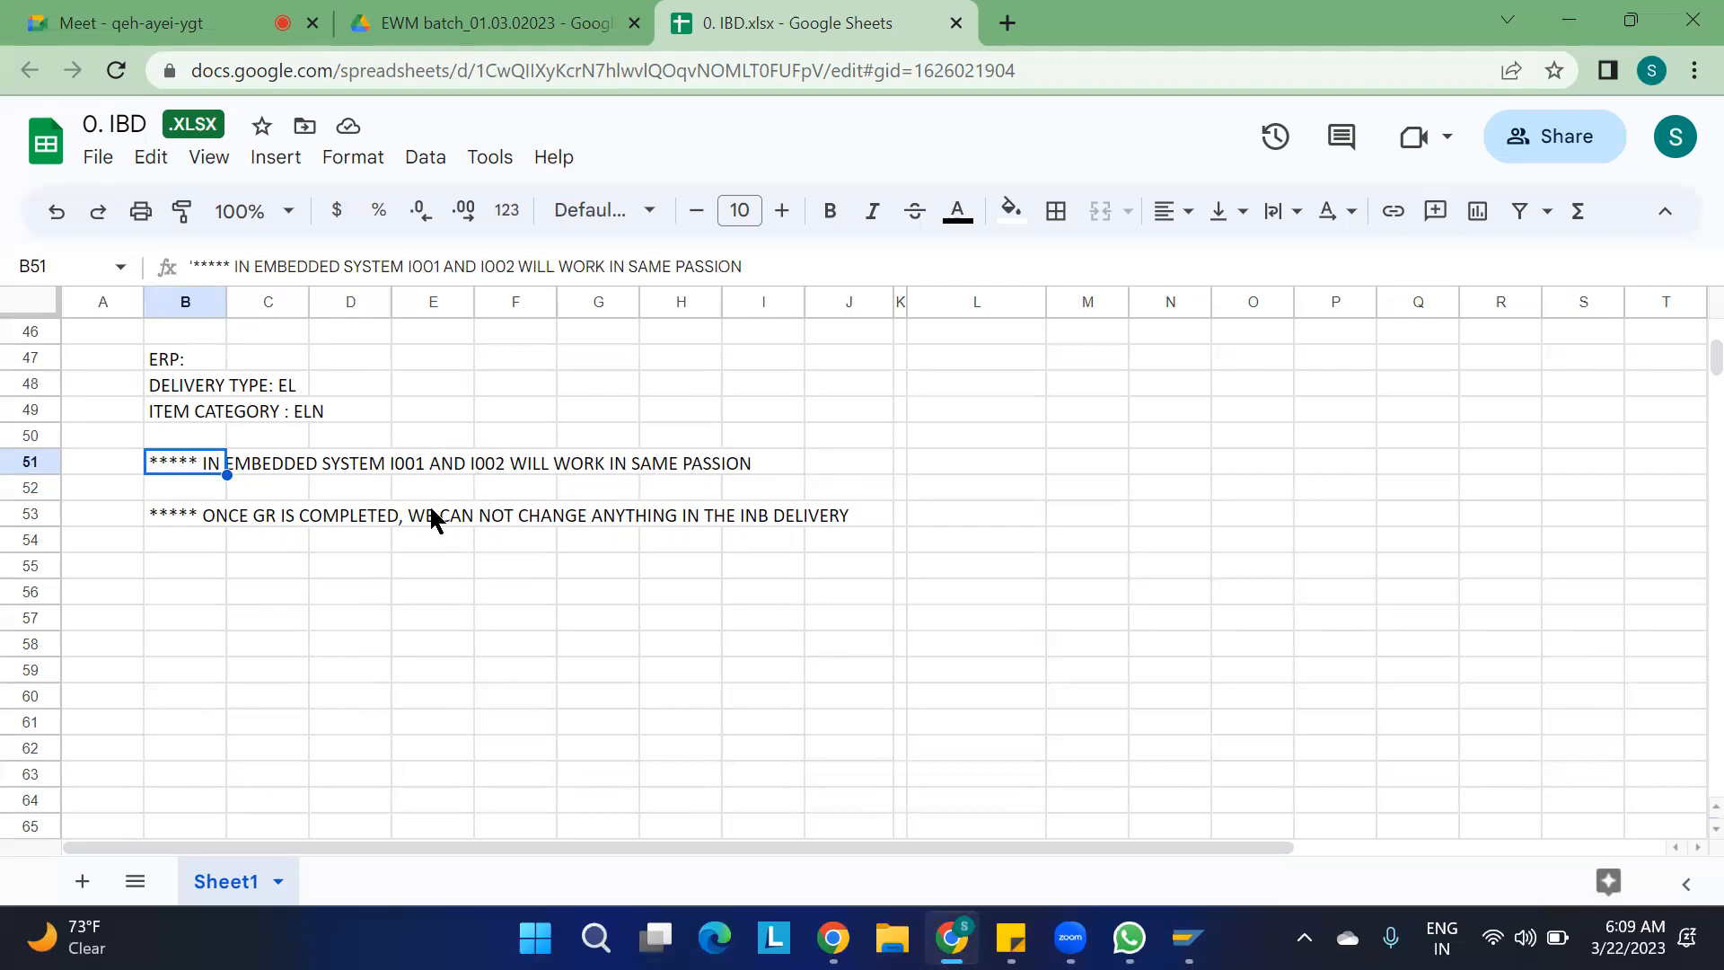
click(170, 519)
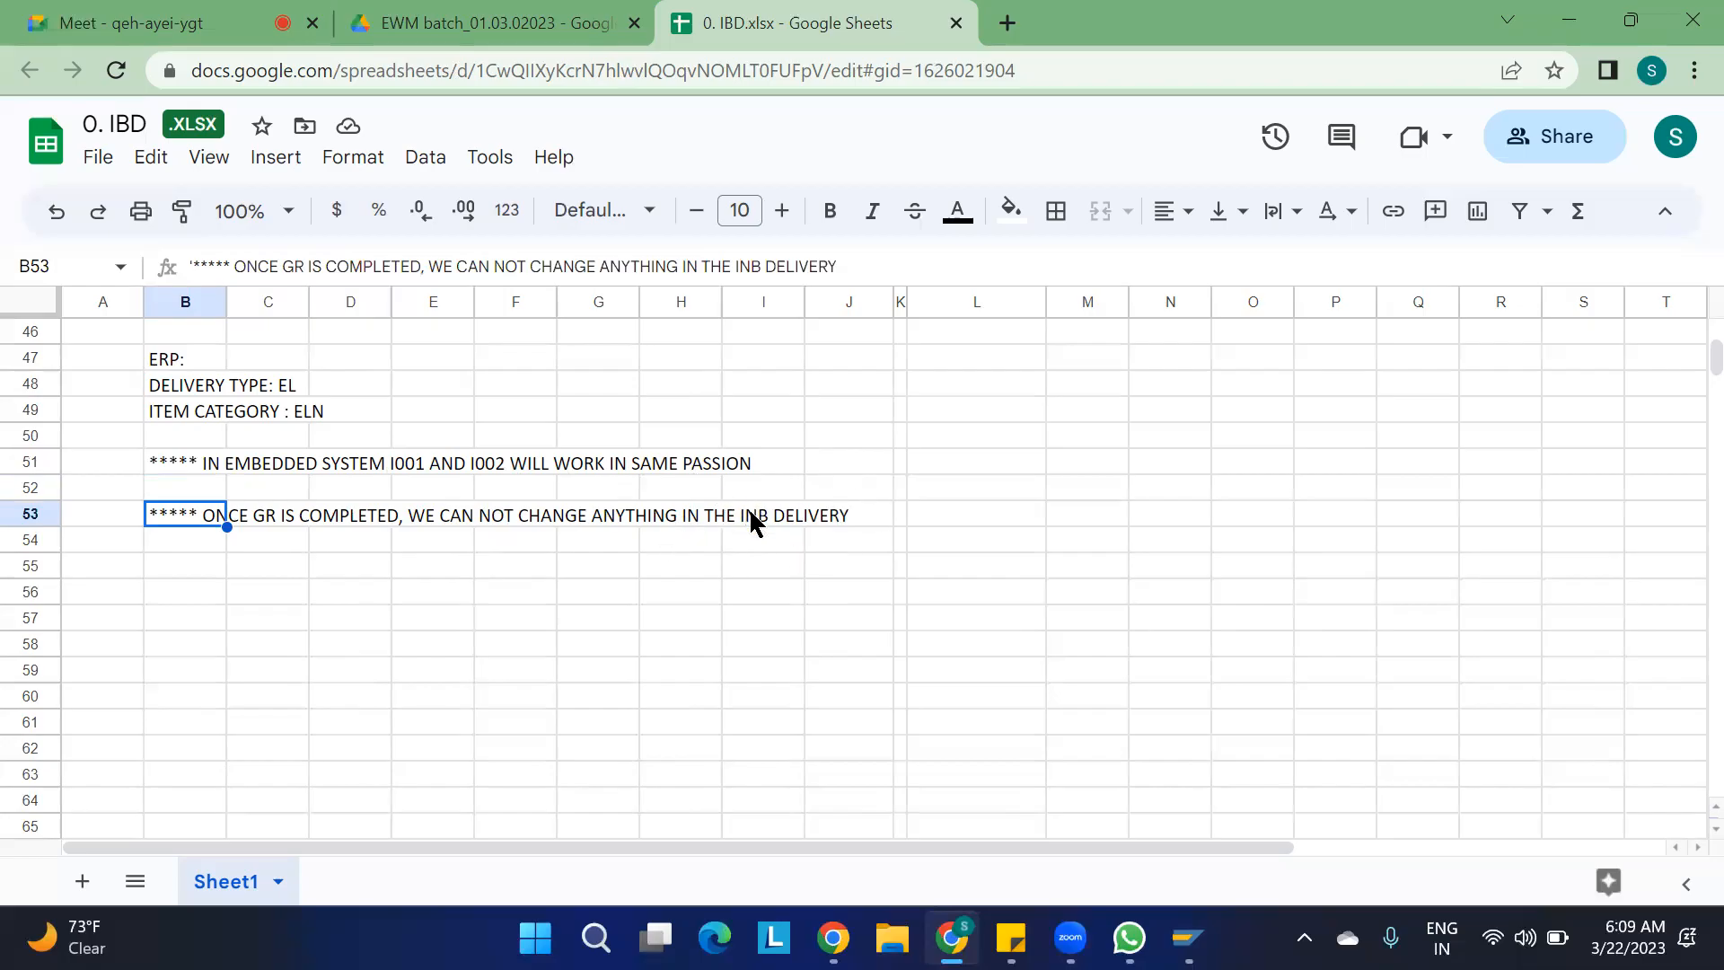
click(759, 268)
key(BackSpace)
key(BackSpace)
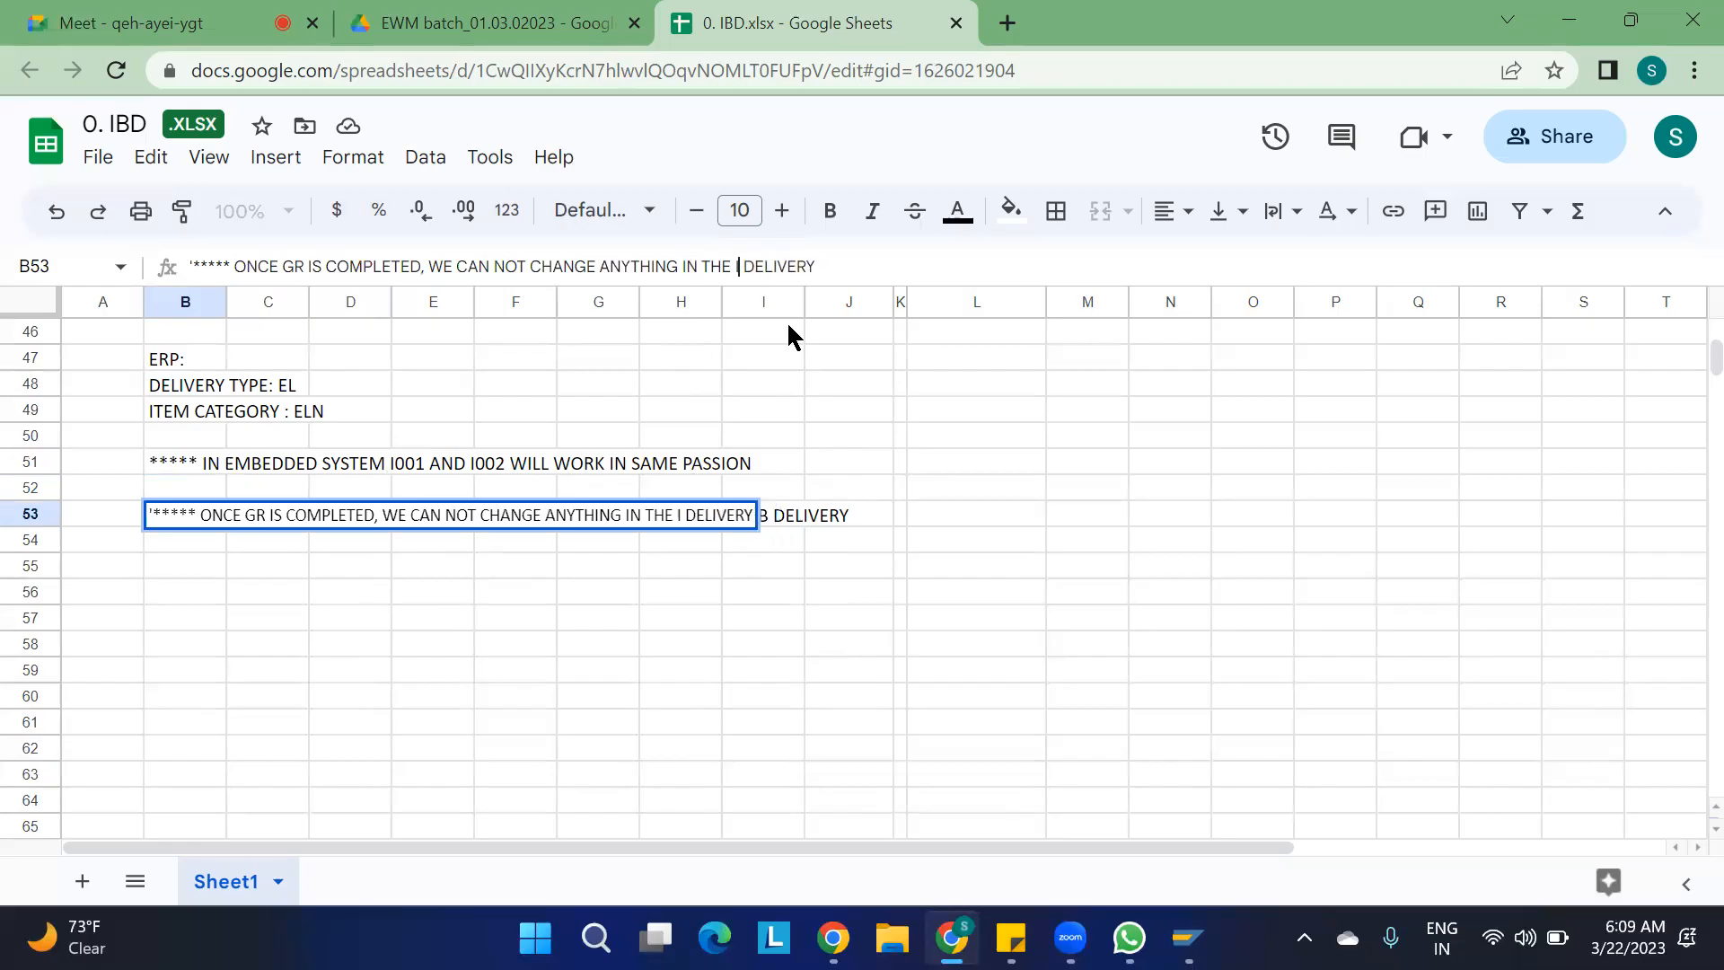
text(BD)
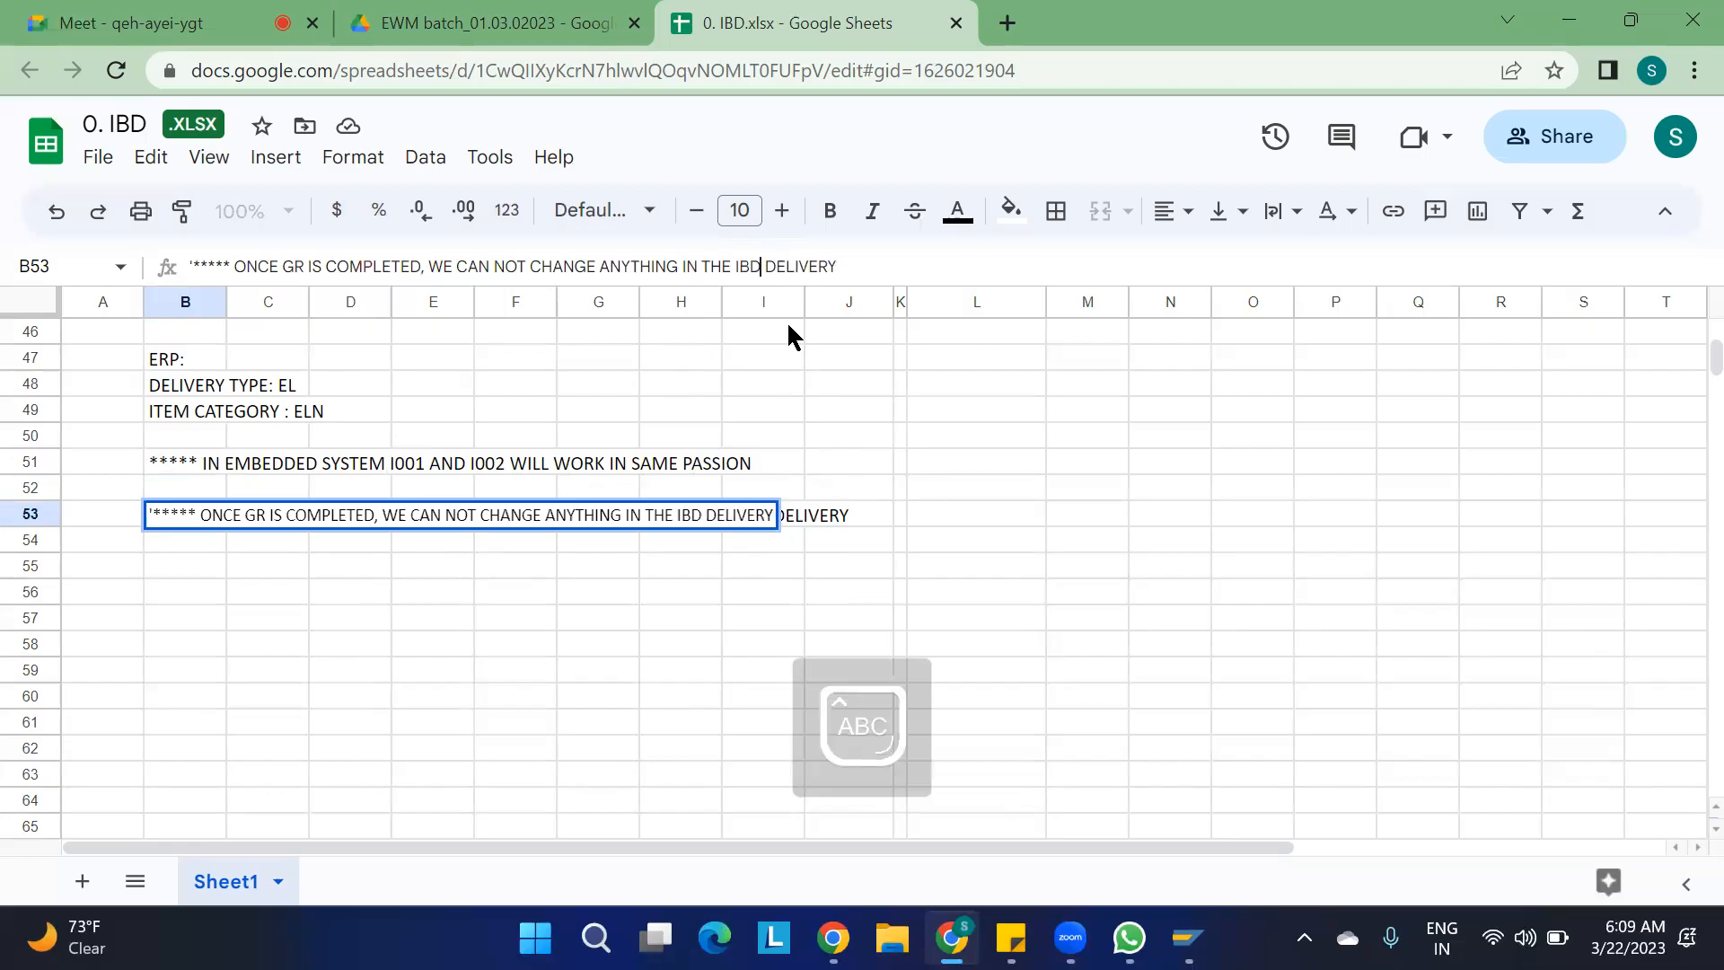
click(504, 751)
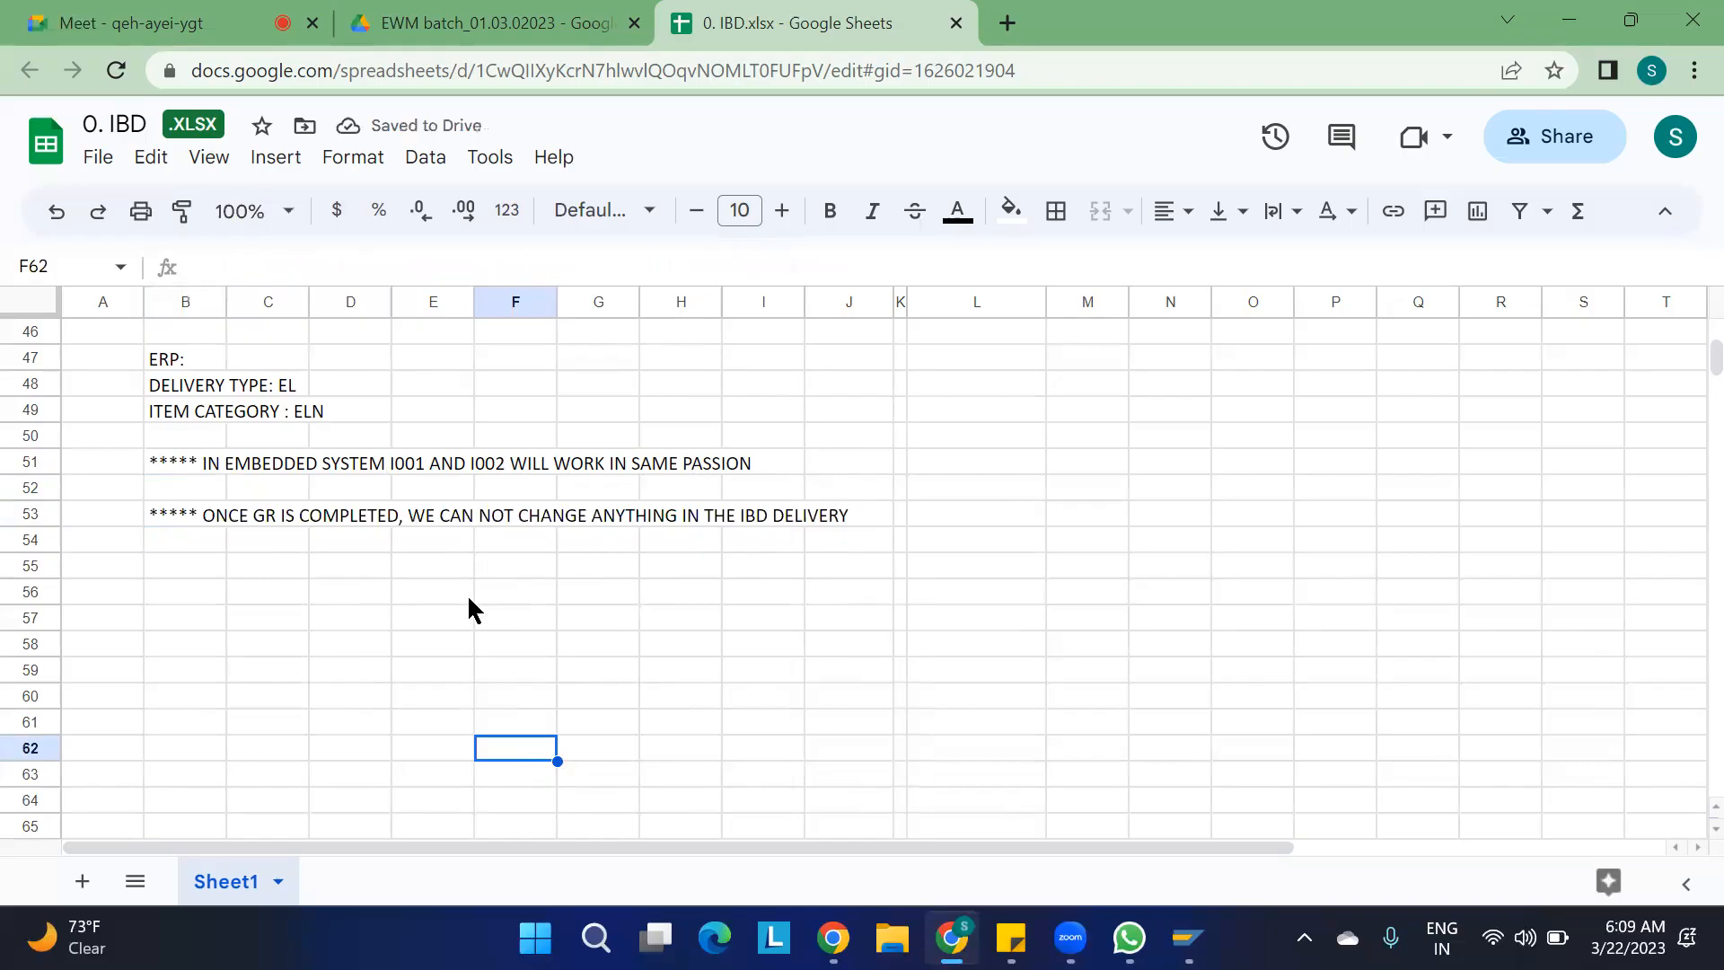
Enter the heading "DECENTRALISED SYSTEM (PROCESS CODES)" in cell C56 below the notes
scroll(473, 611, down, 1)
scroll(473, 610, down, 2)
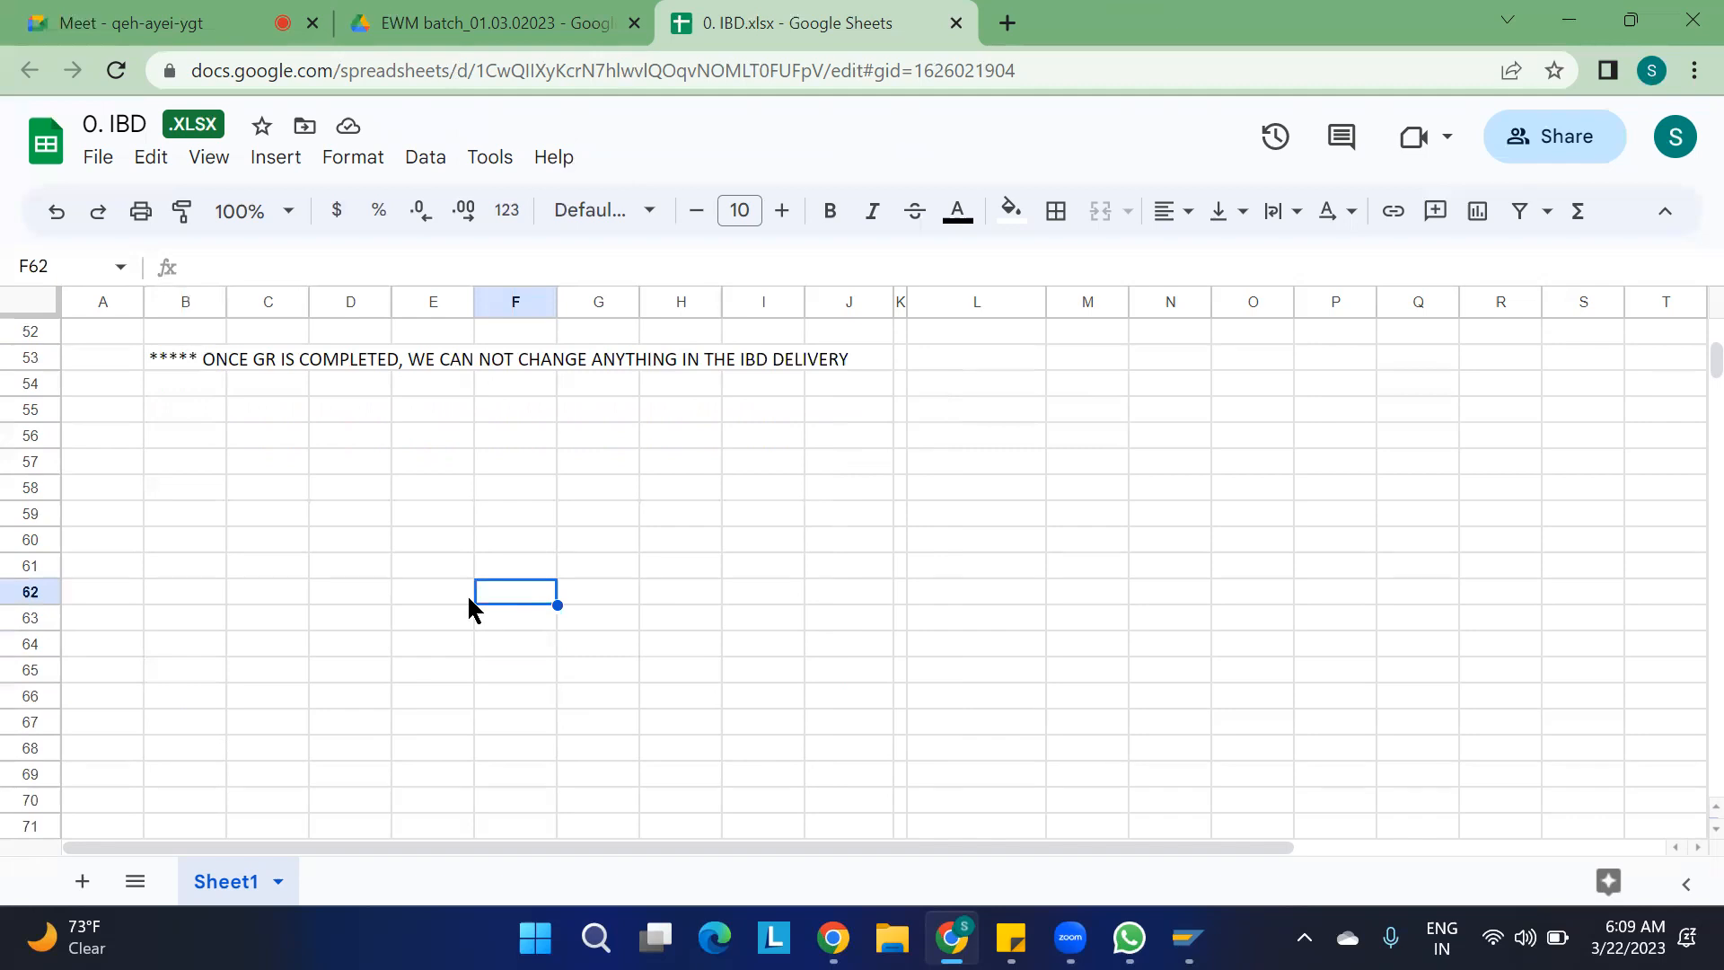
click(283, 440)
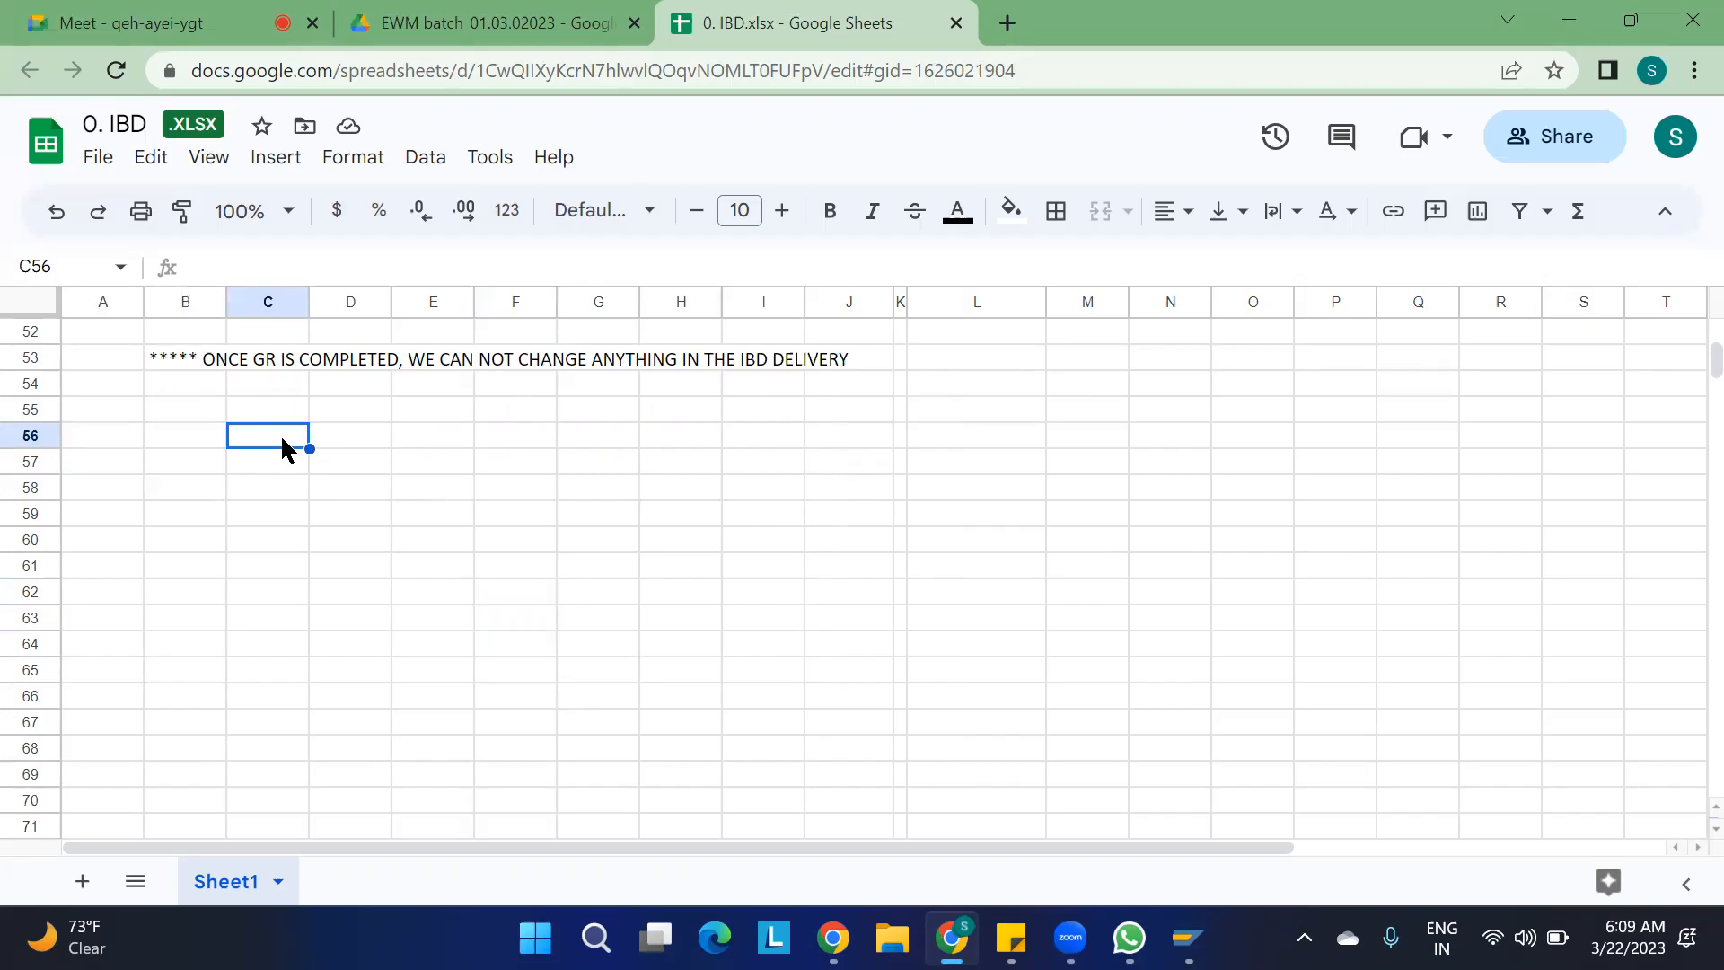
text(DECENTA)
key(BackSpace)
text(RALISED SYSTEM :)
key(BackSpace)
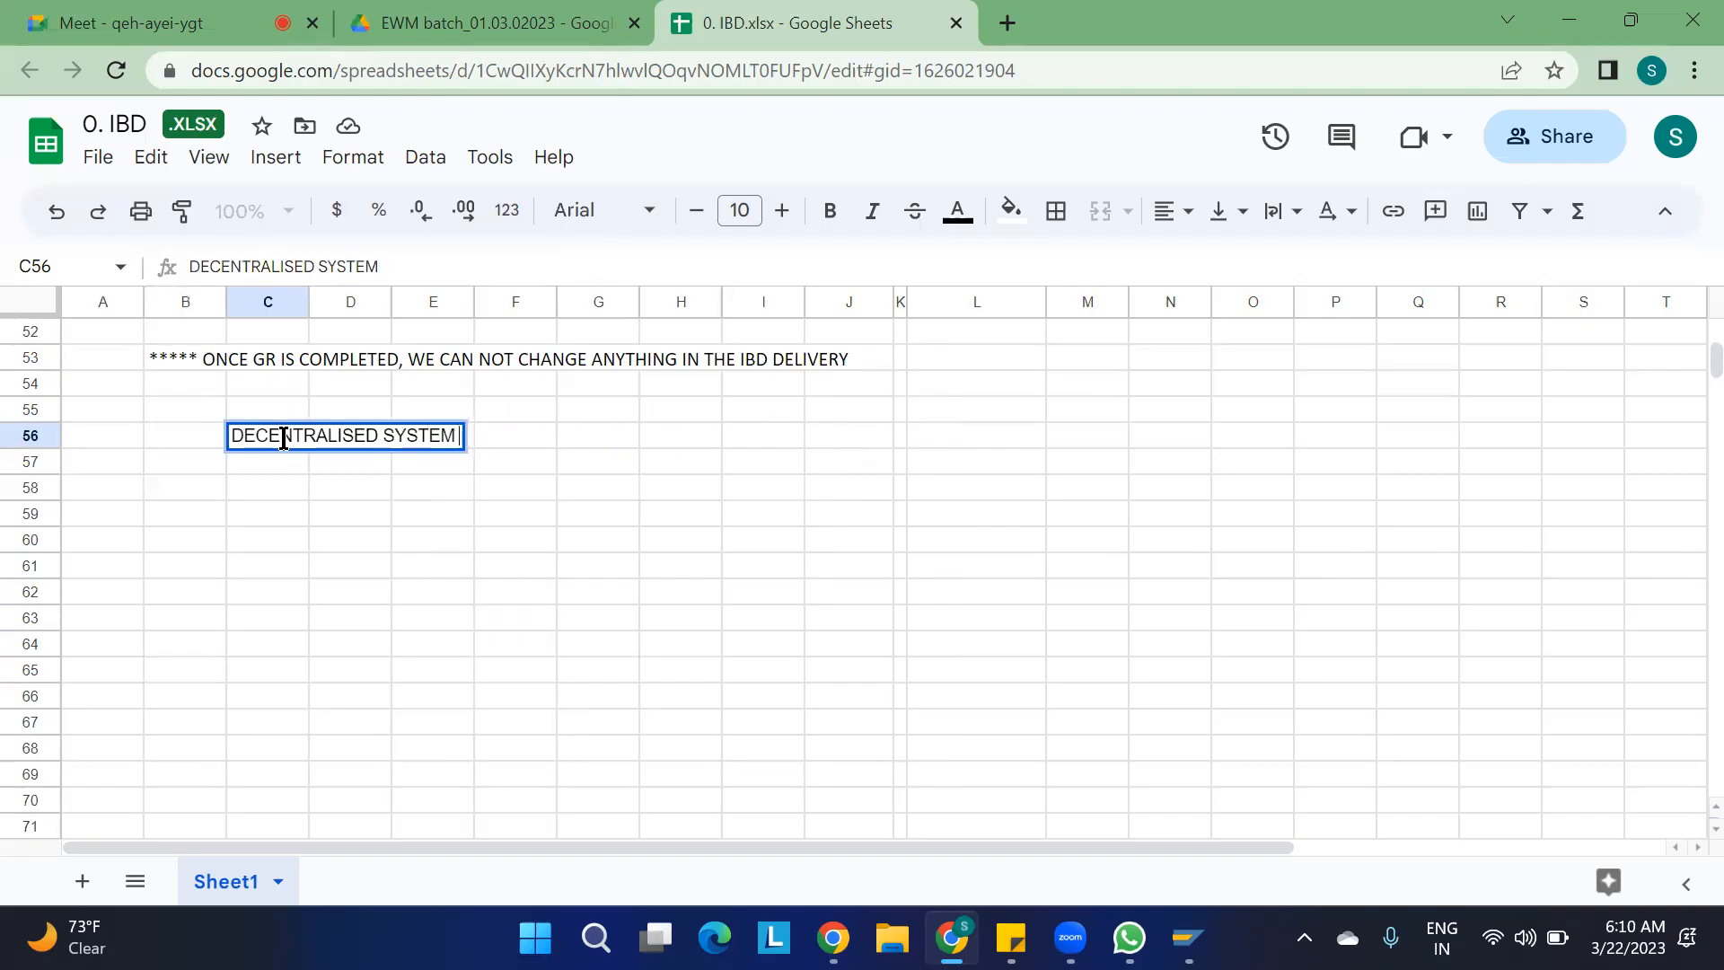
text((PROCESS CODE)
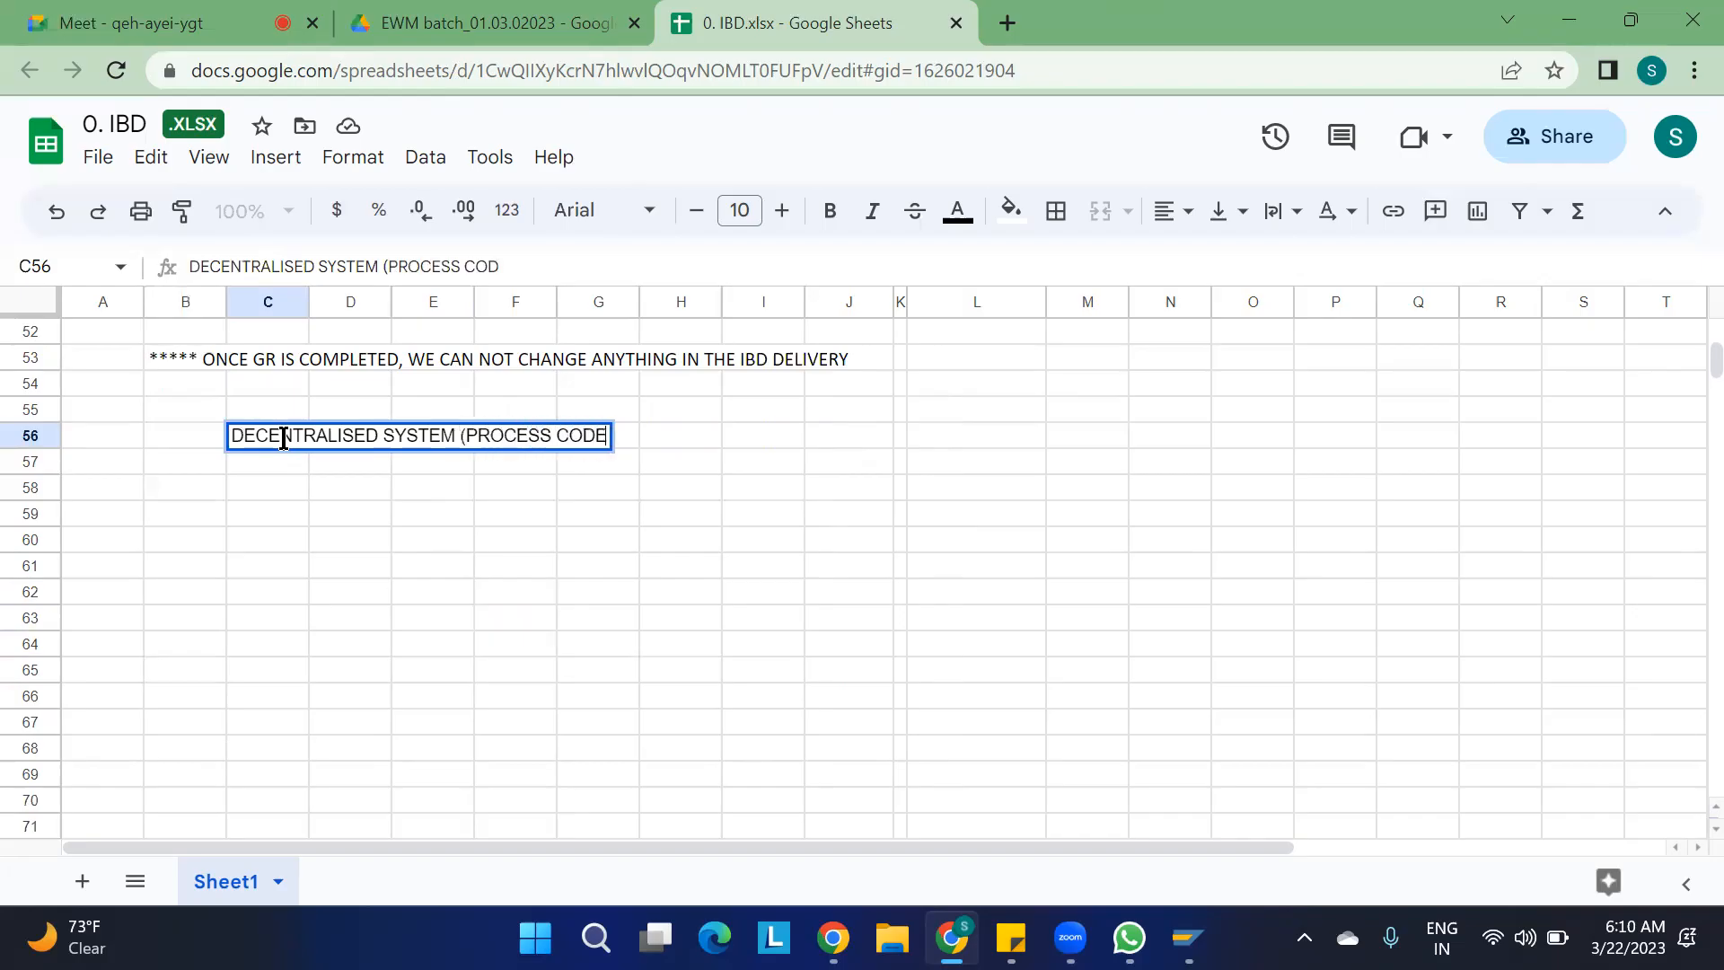
text(S))
key(Return)
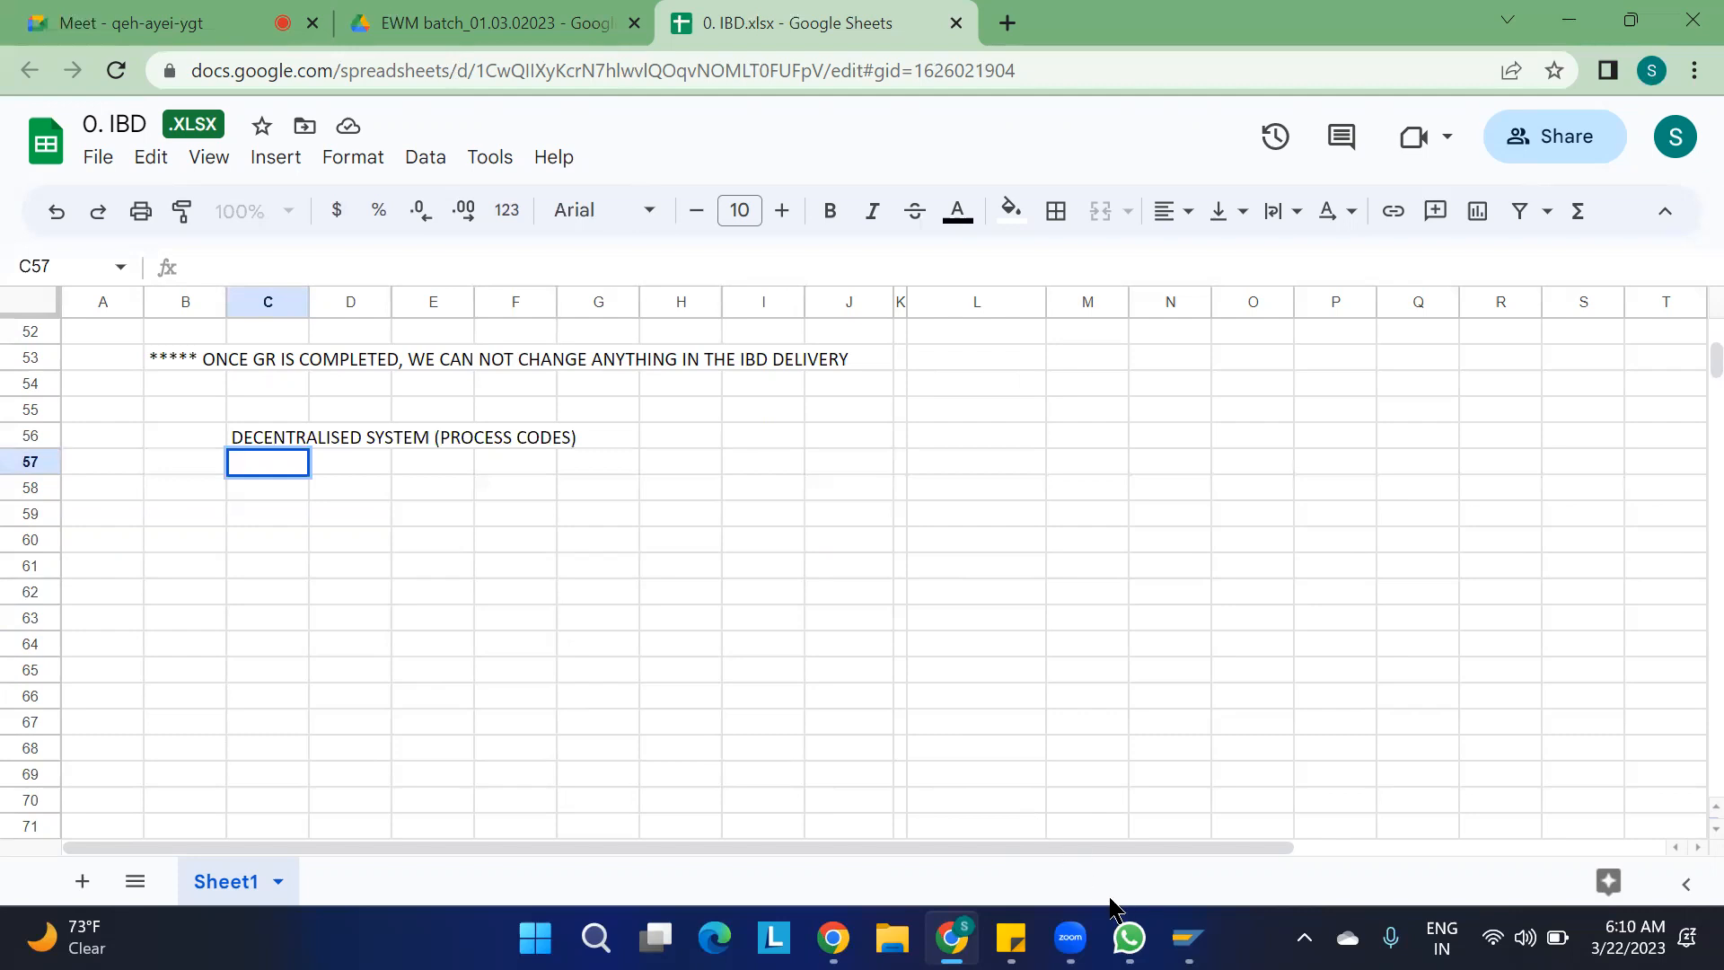
Switch to SAP Logon and try to log on to ECC 9.5 with the user name and account password
click(1188, 937)
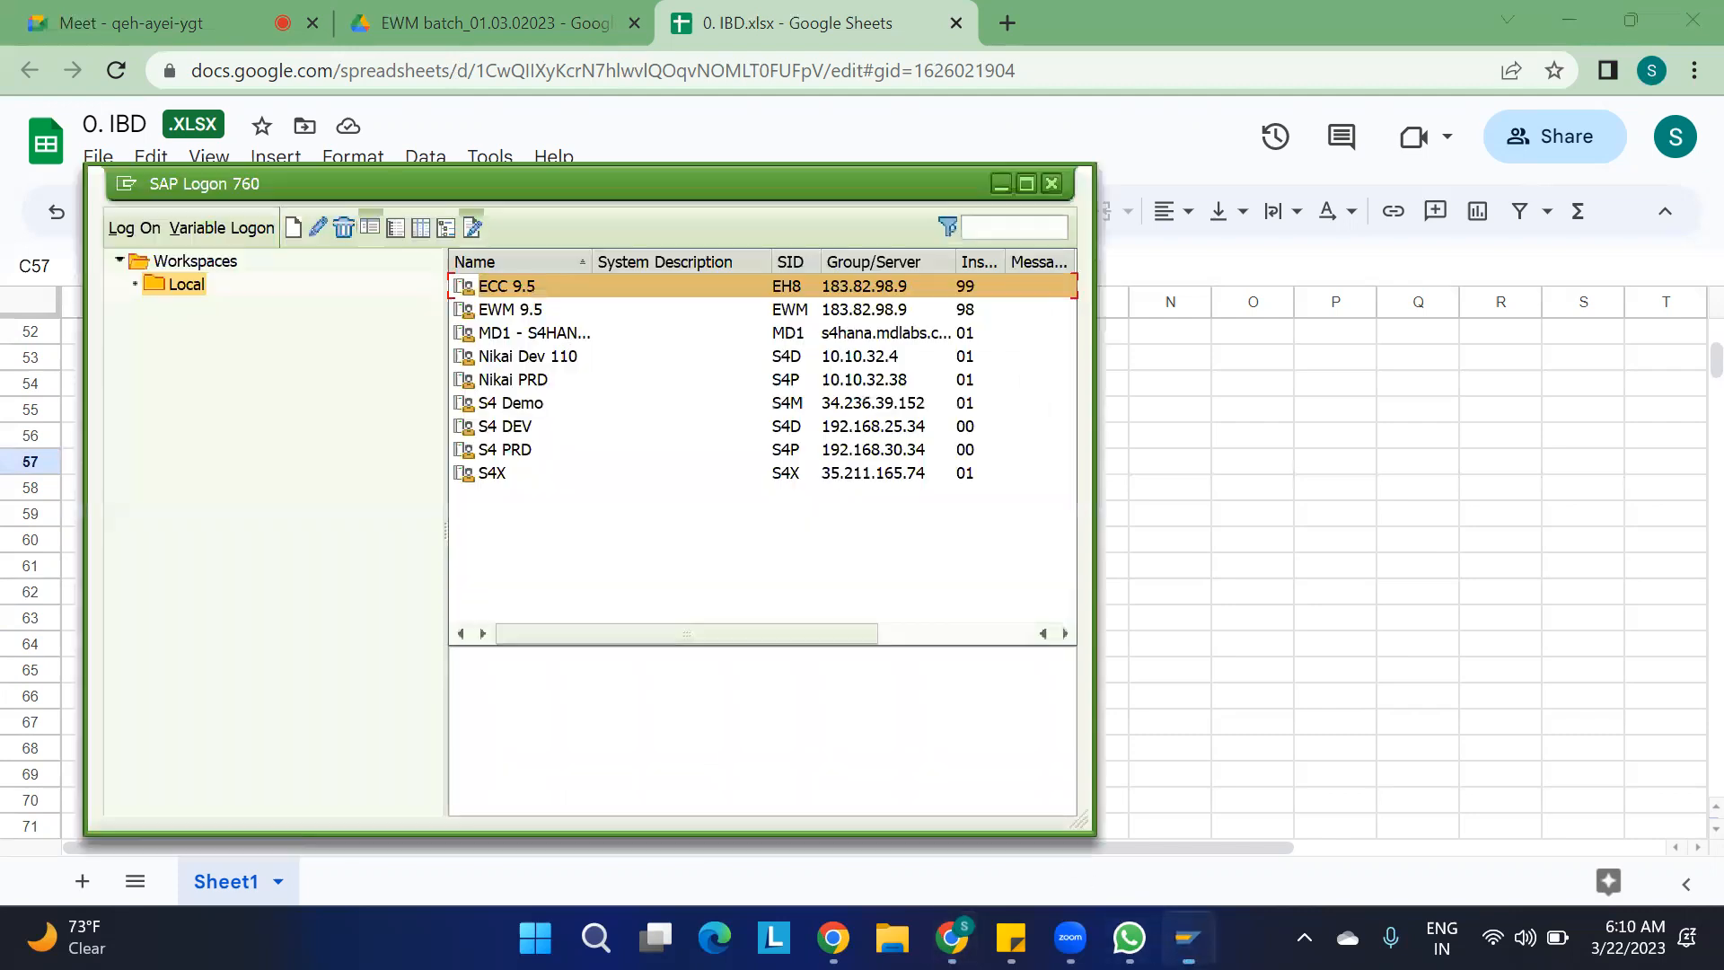
double_click(529, 287)
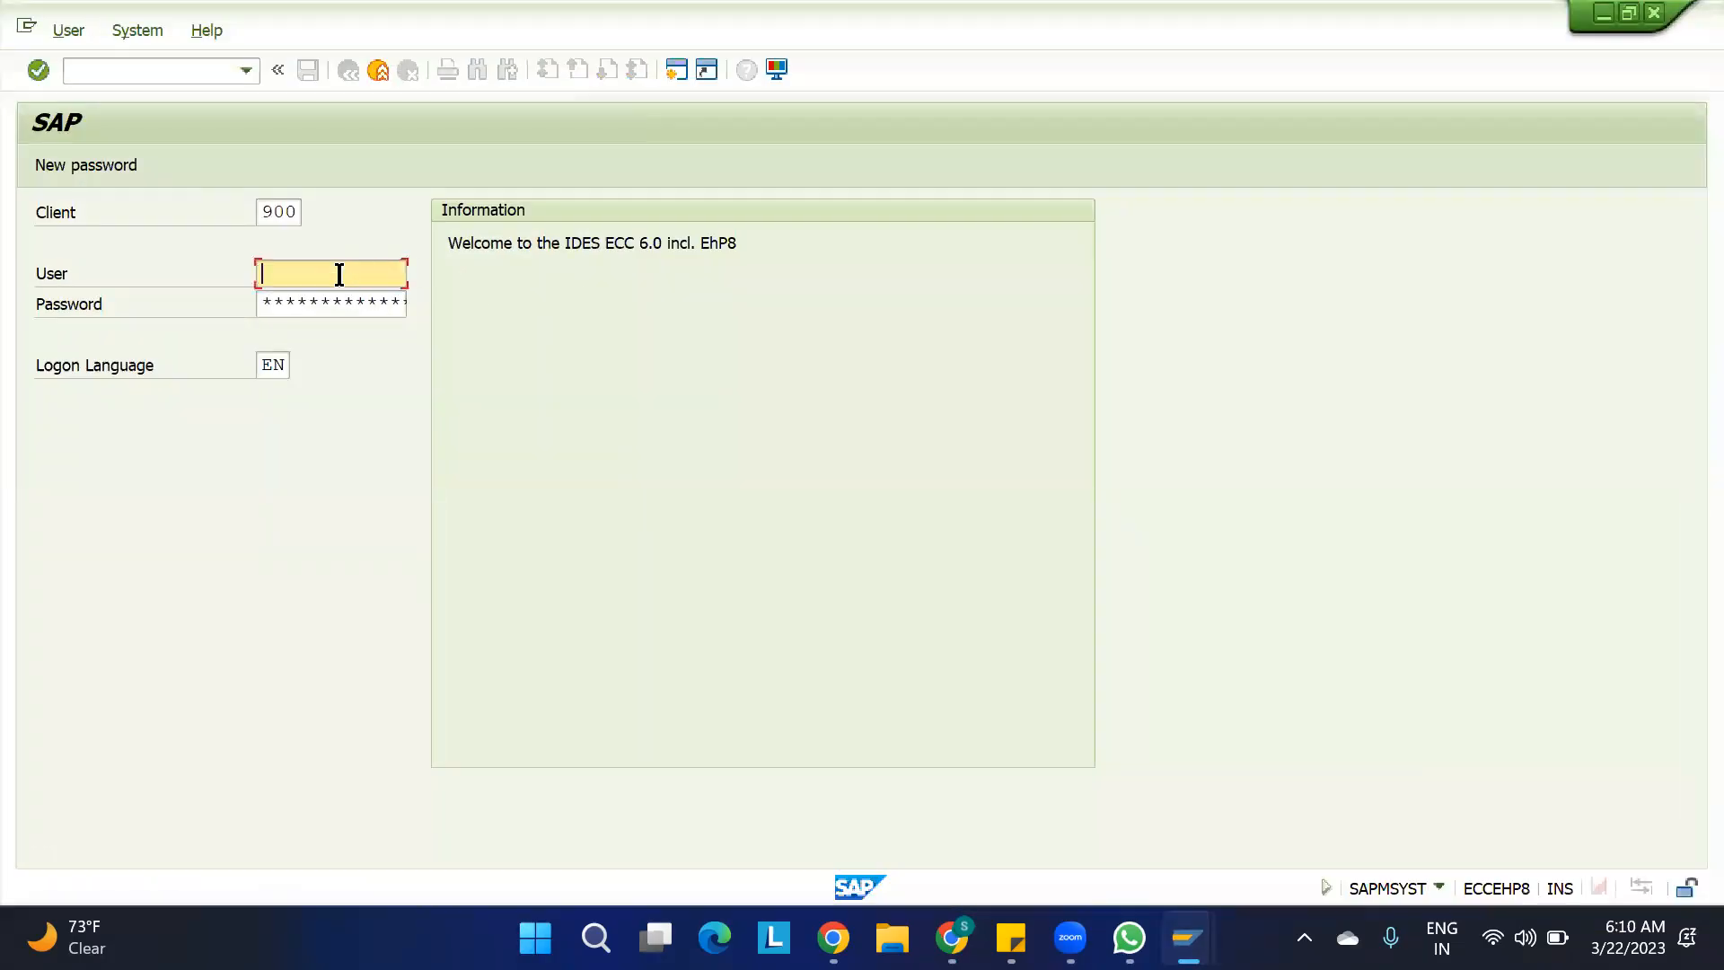
key(space)
key(Down)
key(Down)
key(Return)
key(Tab)
key(Caps_Lock)
text(**********)
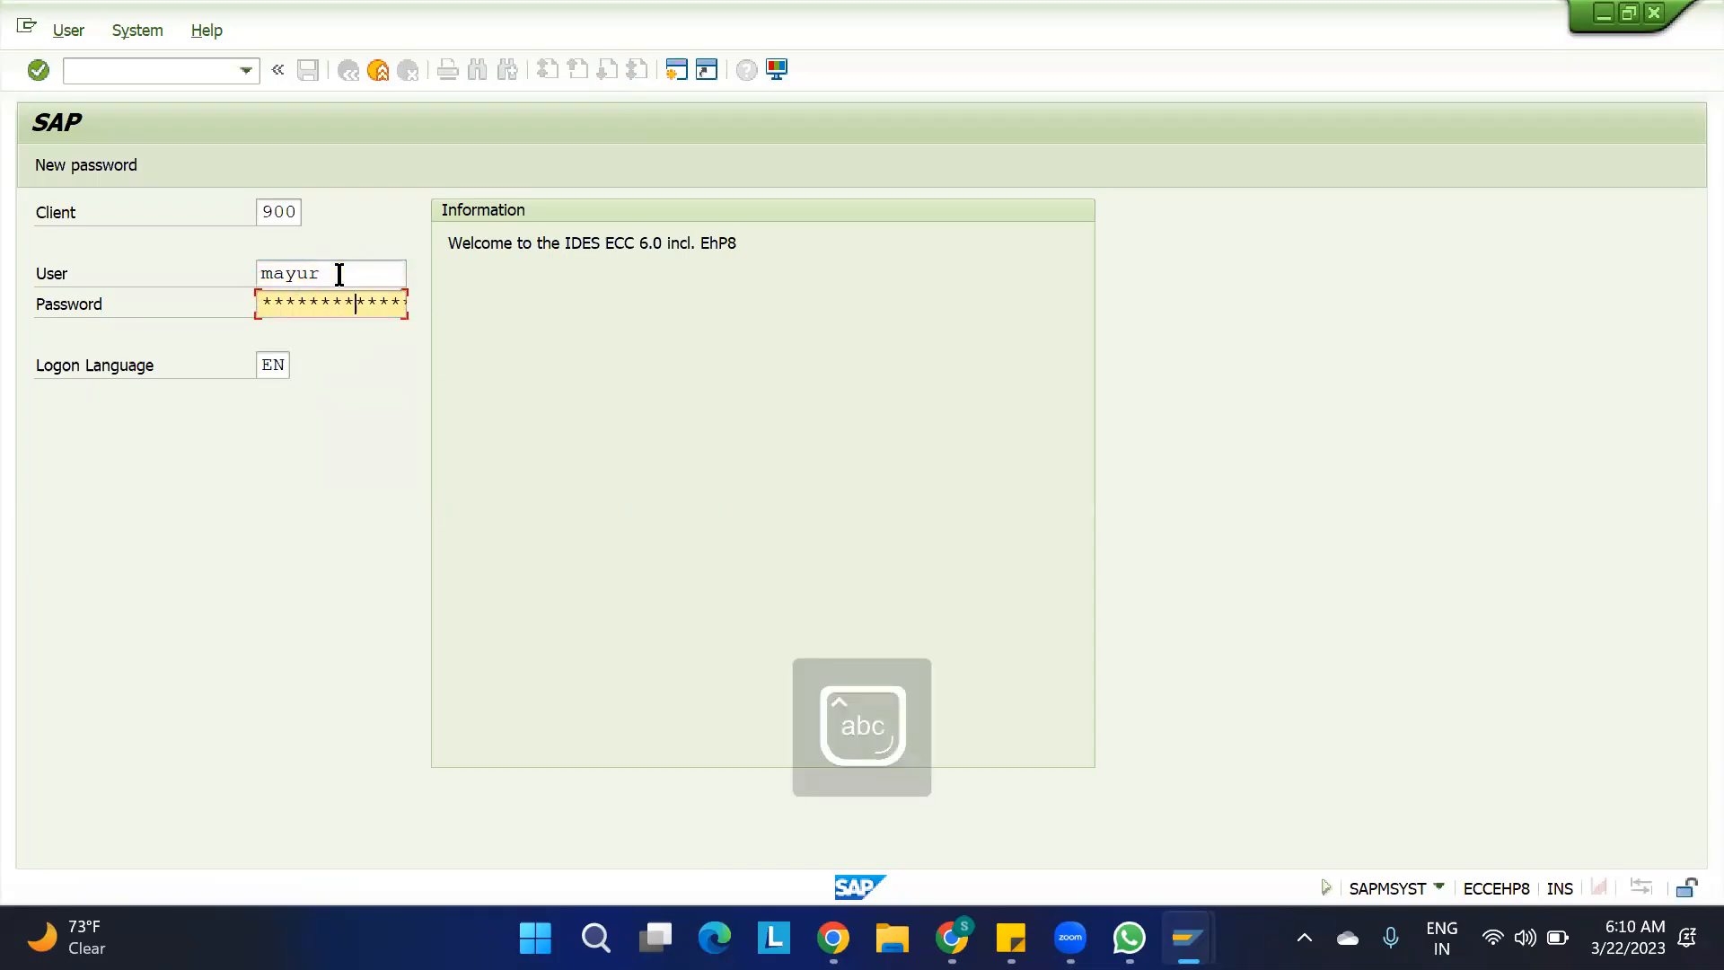
key(Return)
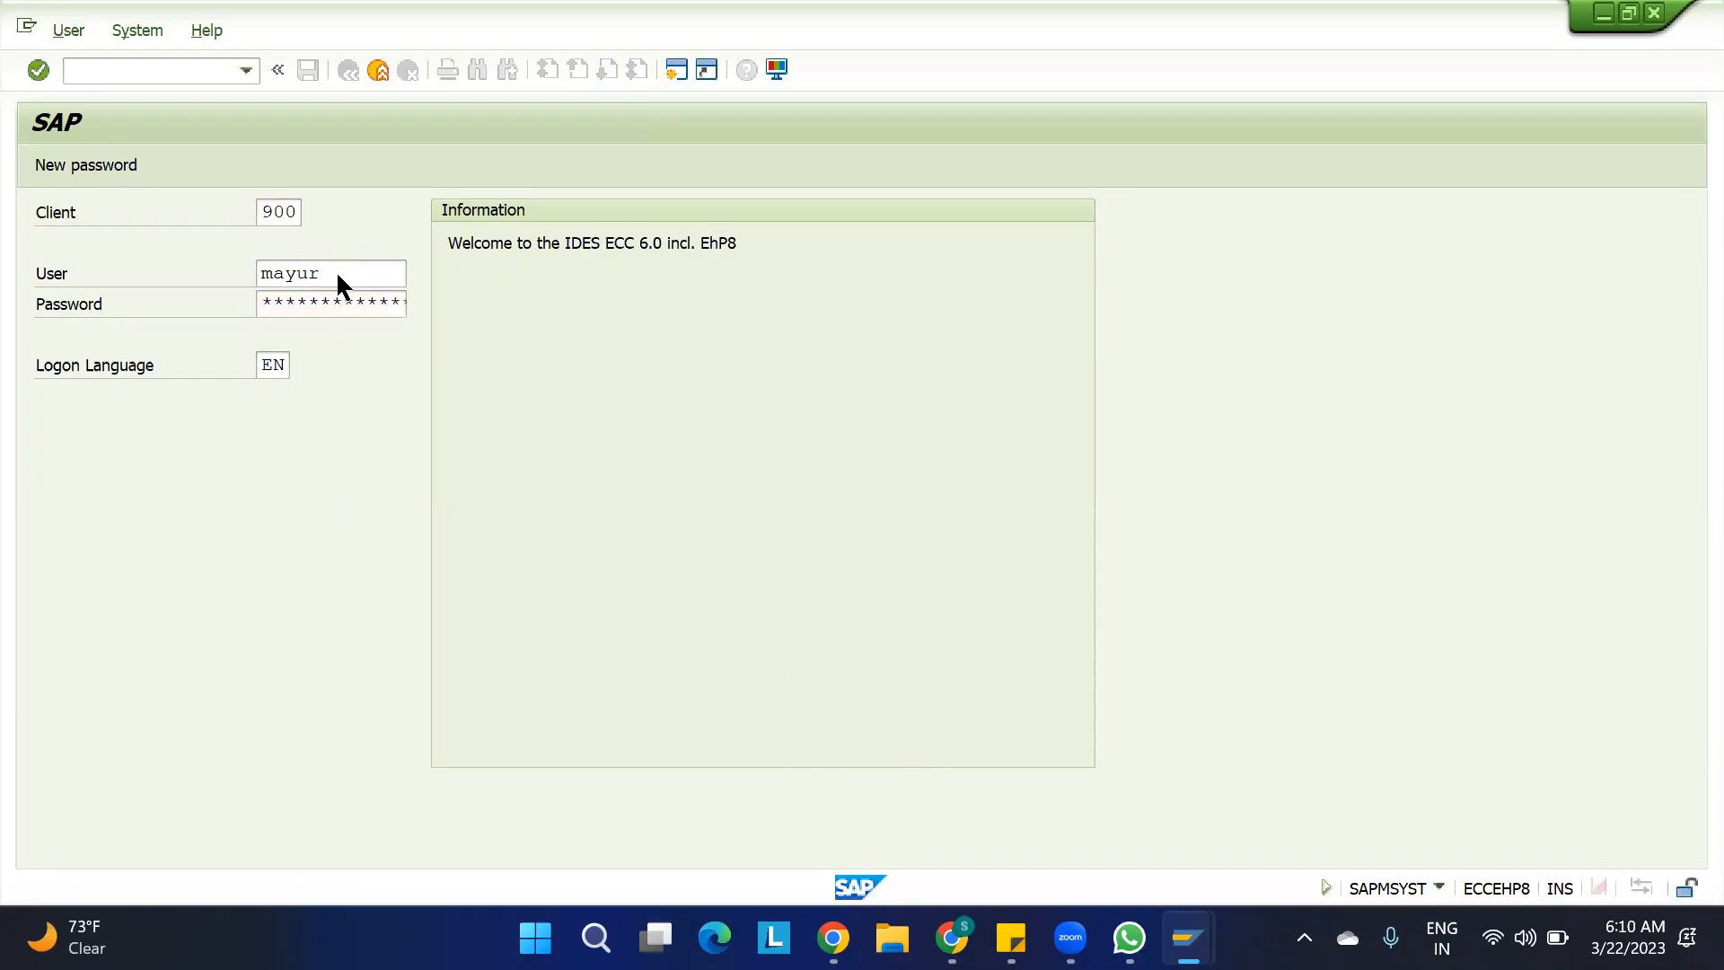
click(266, 710)
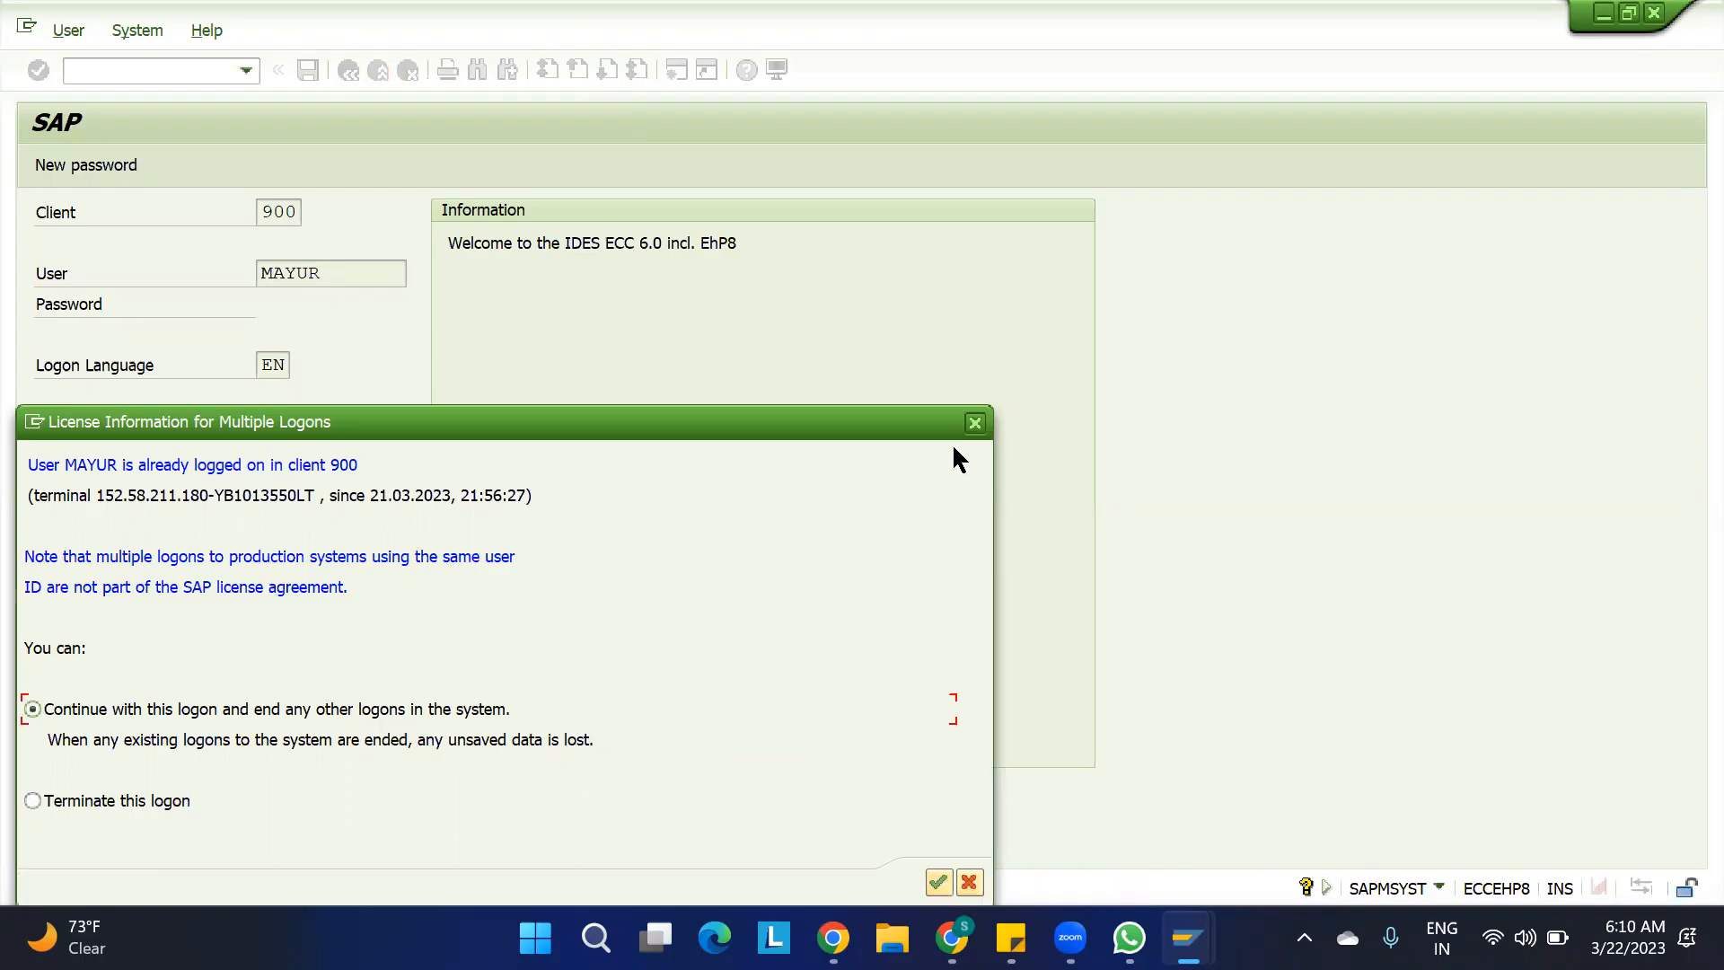
click(975, 422)
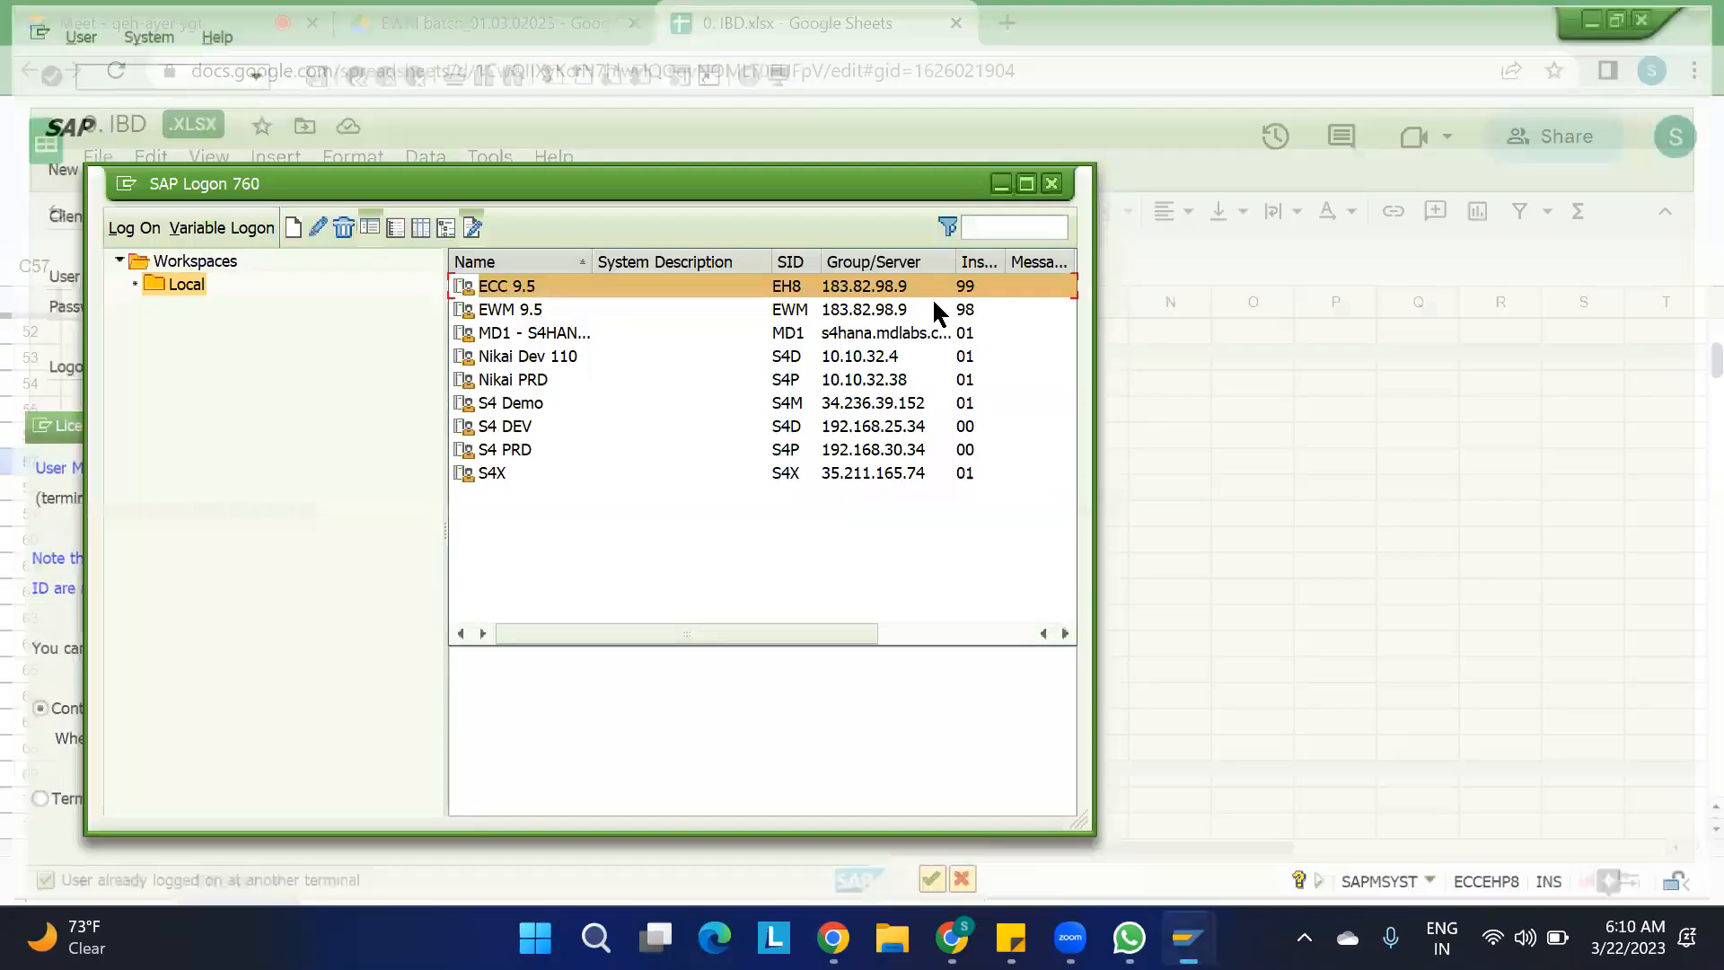
click(966, 311)
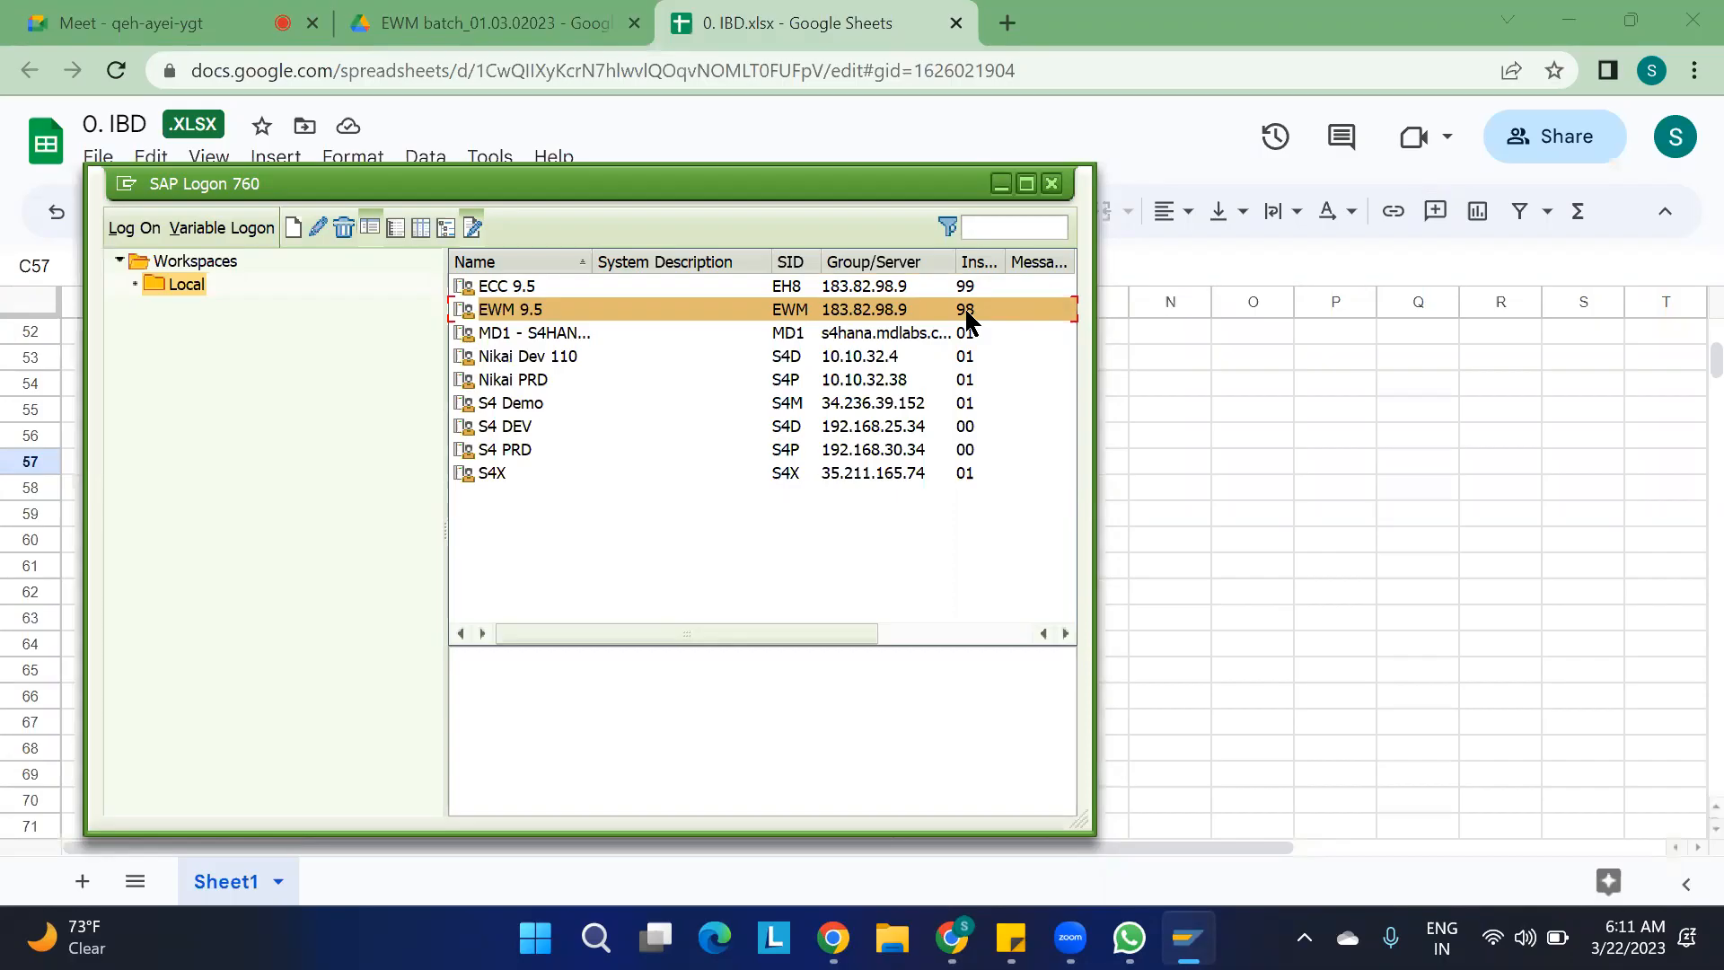
double_click(967, 312)
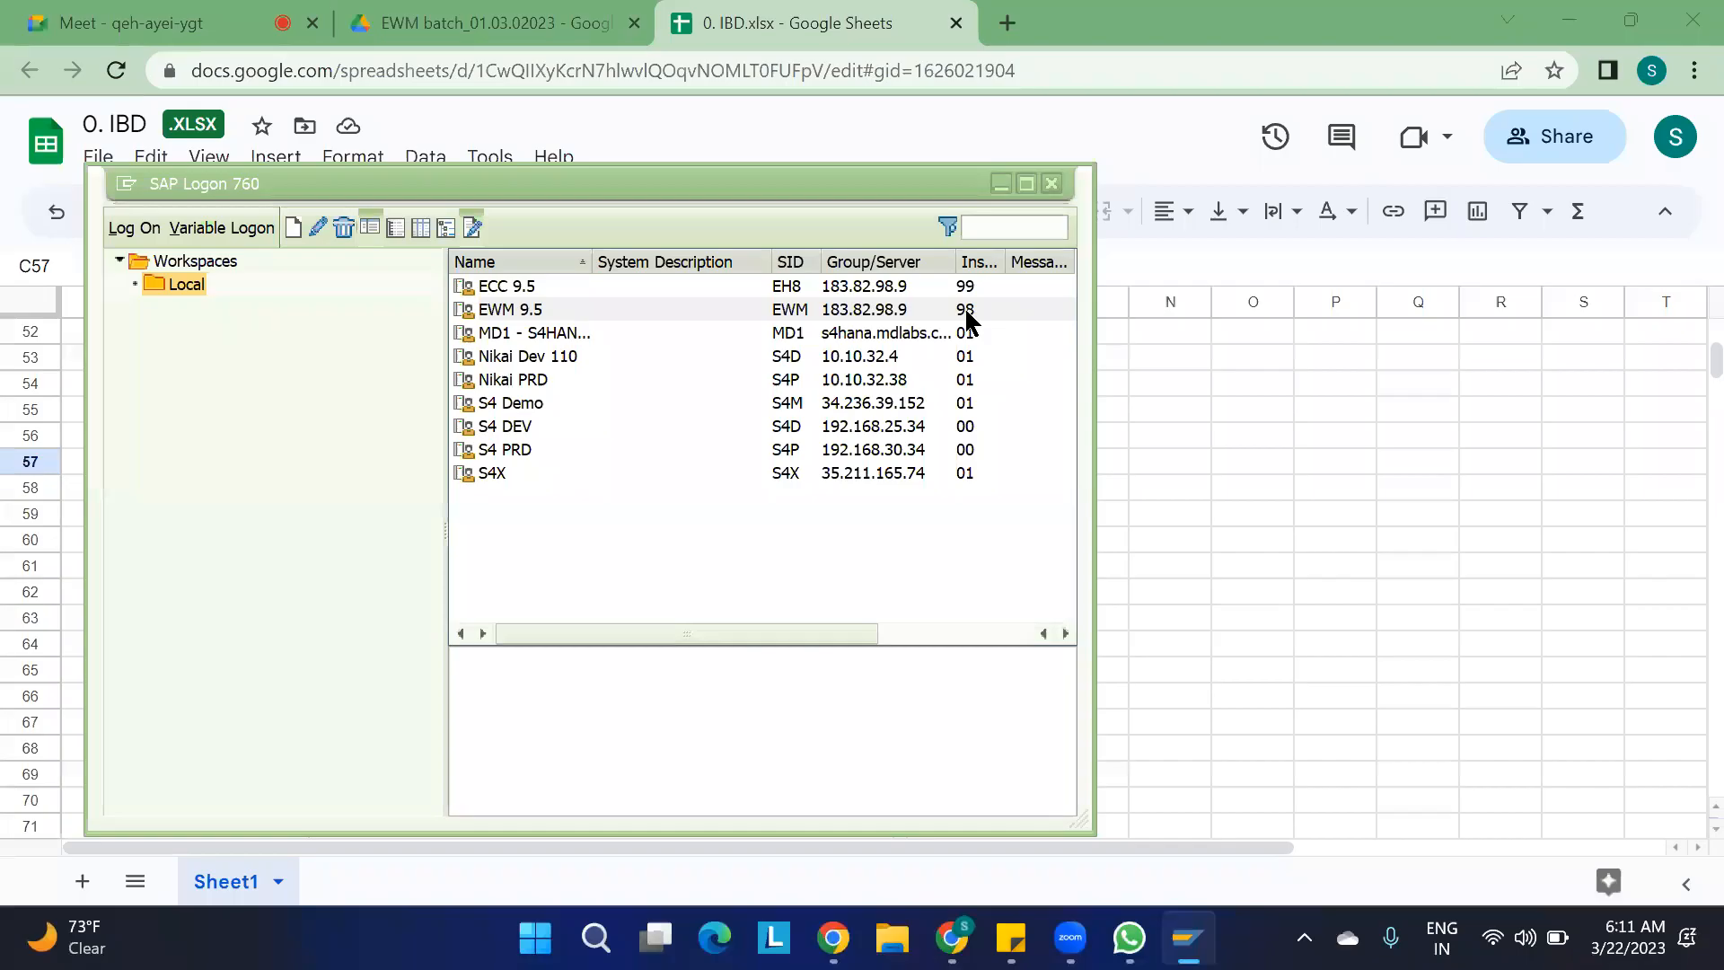
Log on to ECC 9.5, client 900, with the stored user name and the account password
double_click(527, 287)
key(Down)
key(Down)
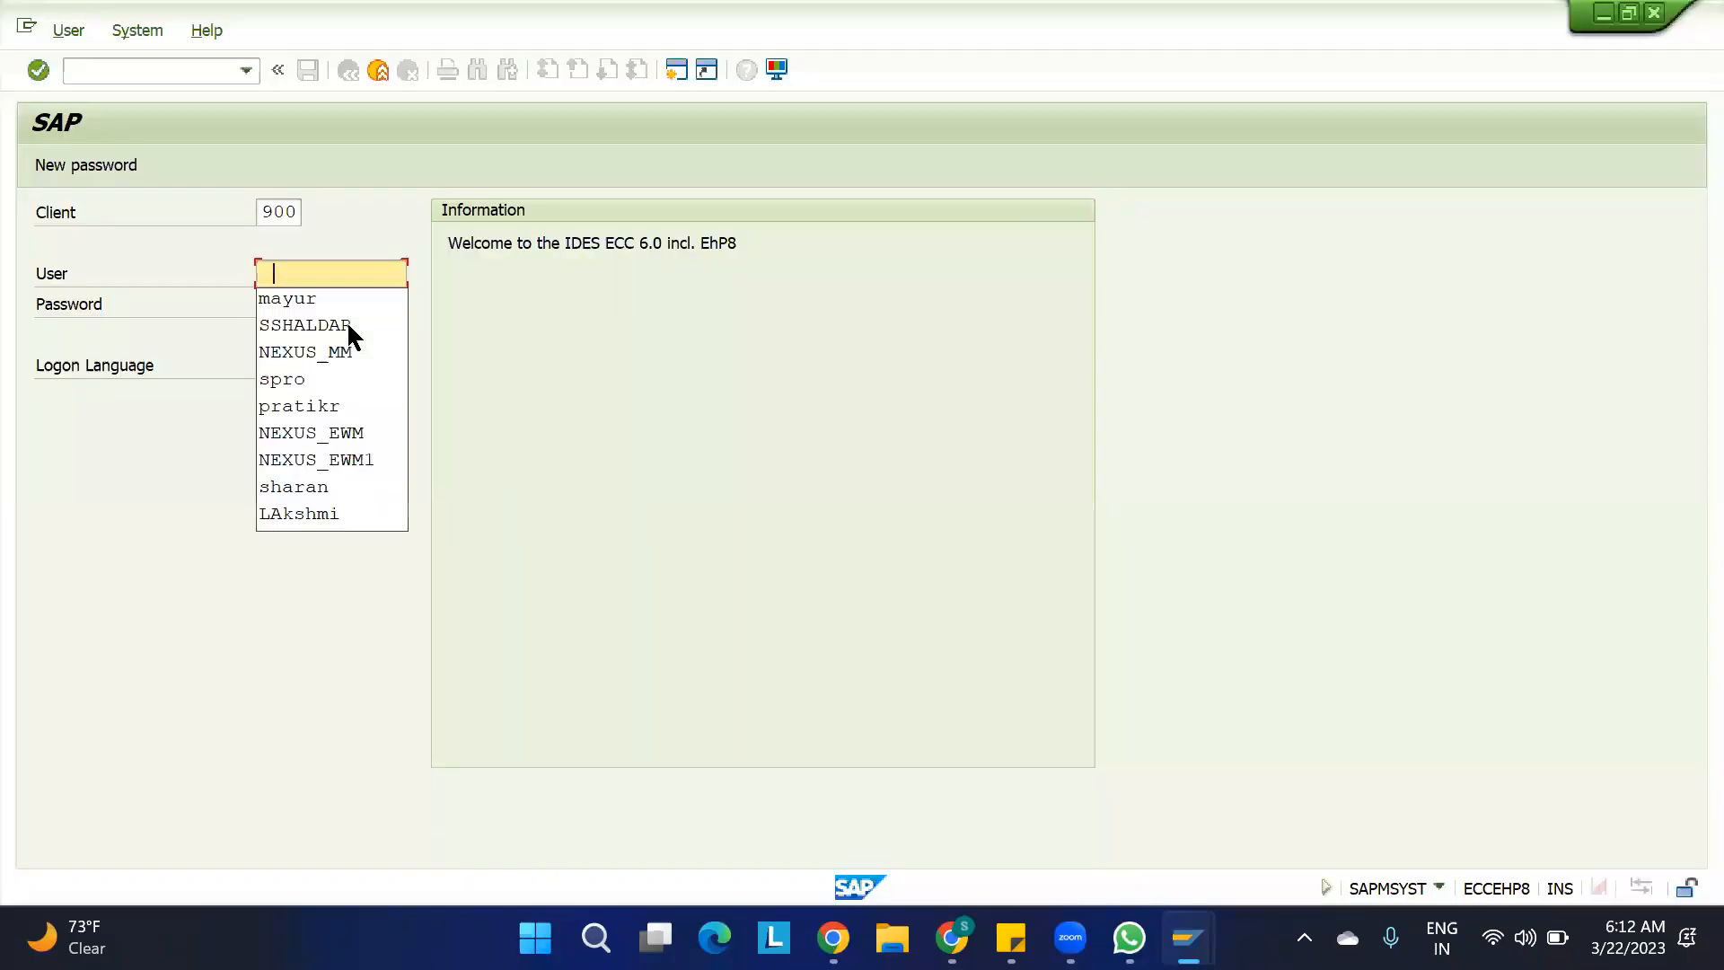
key(Return)
key(Tab)
text(*****)
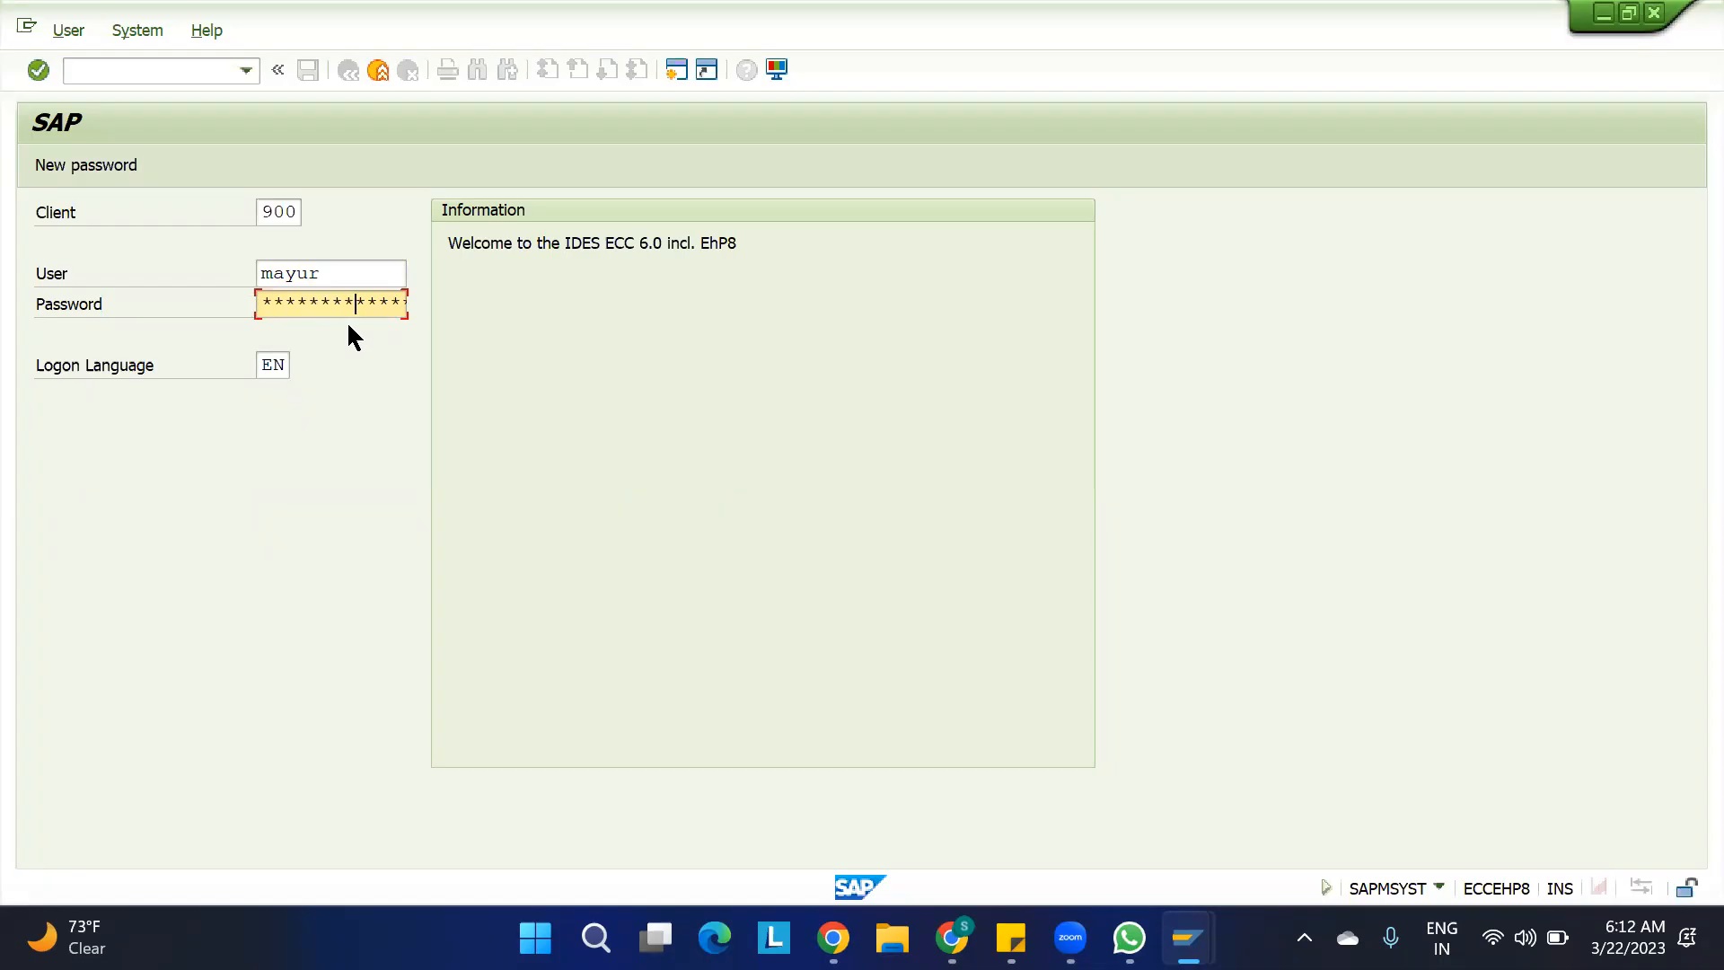
key(Return)
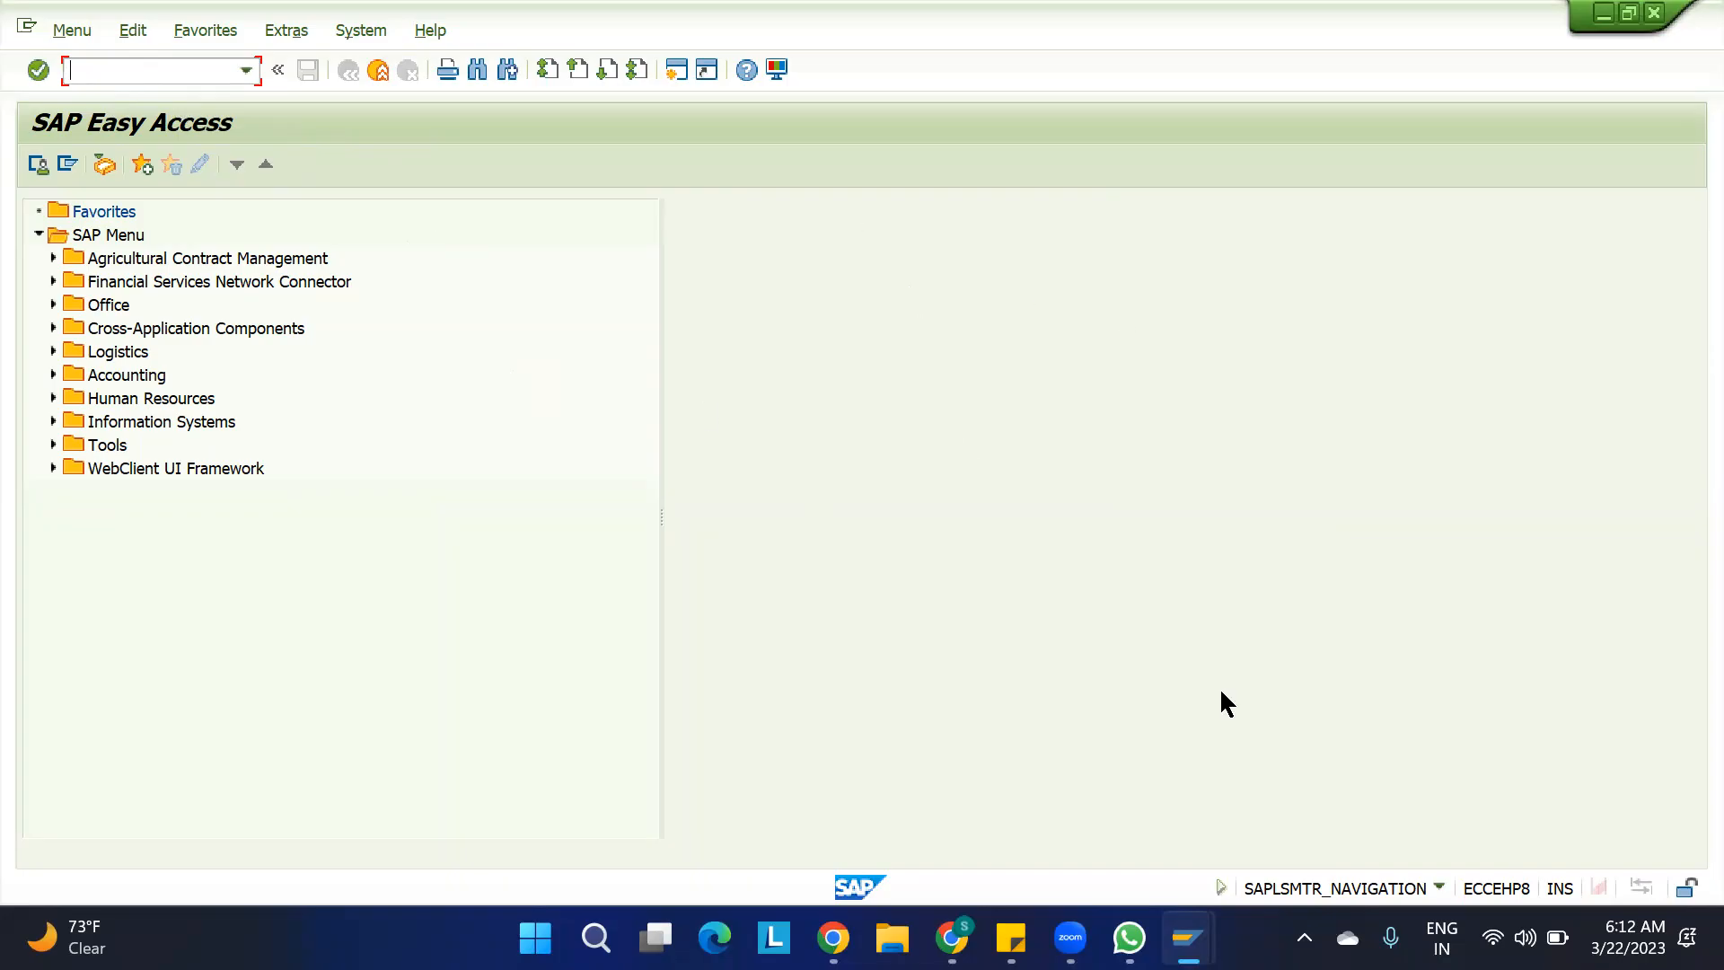
Return to SAP Logon and log on to EWM 9.5, client 110, with the user name and account password
mouse_move(1188, 937)
click(1259, 785)
click(1065, 790)
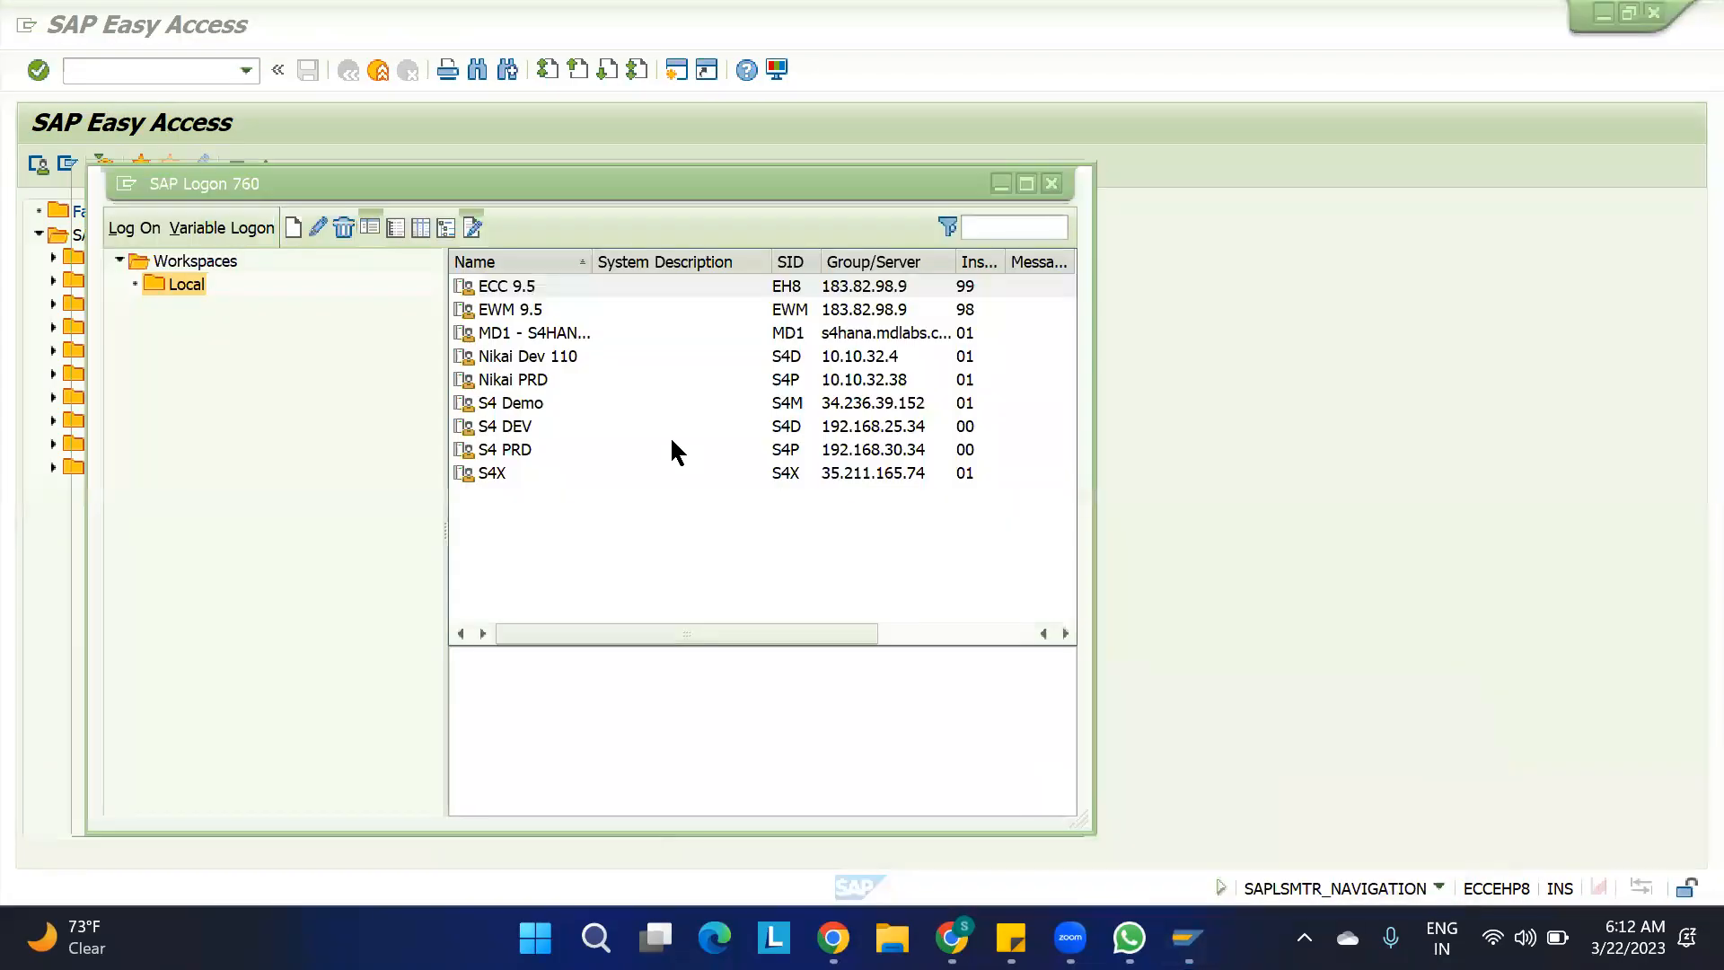
double_click(522, 309)
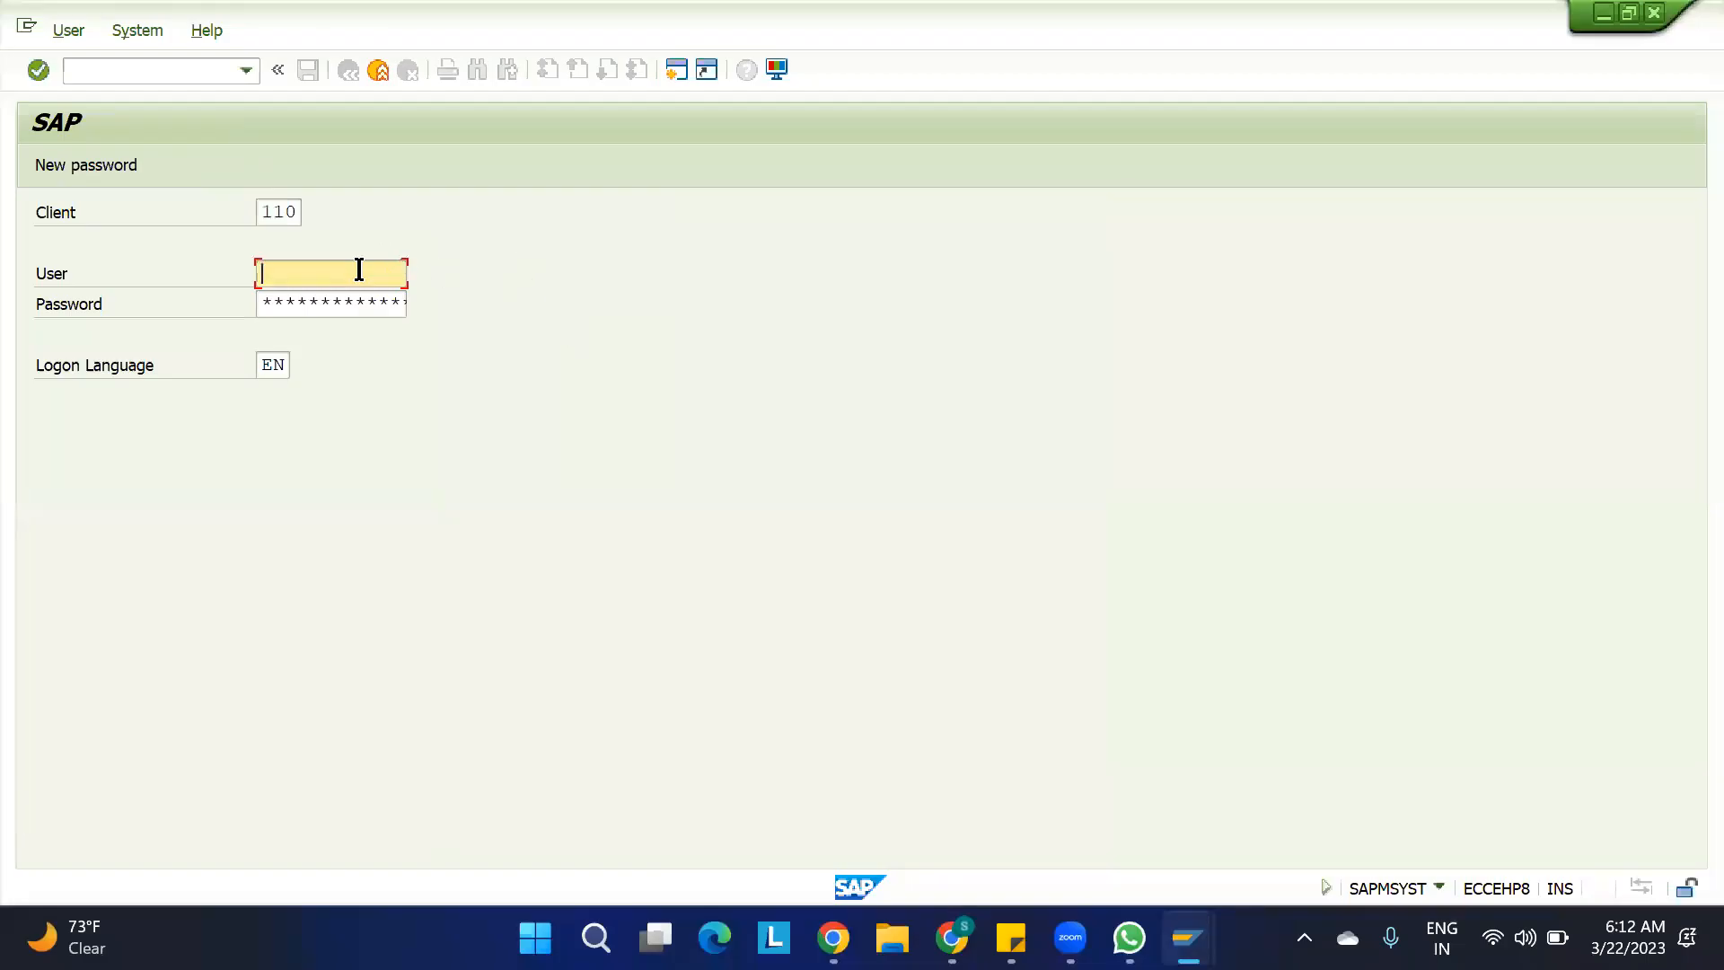
key(Down)
key(Return)
key(Tab)
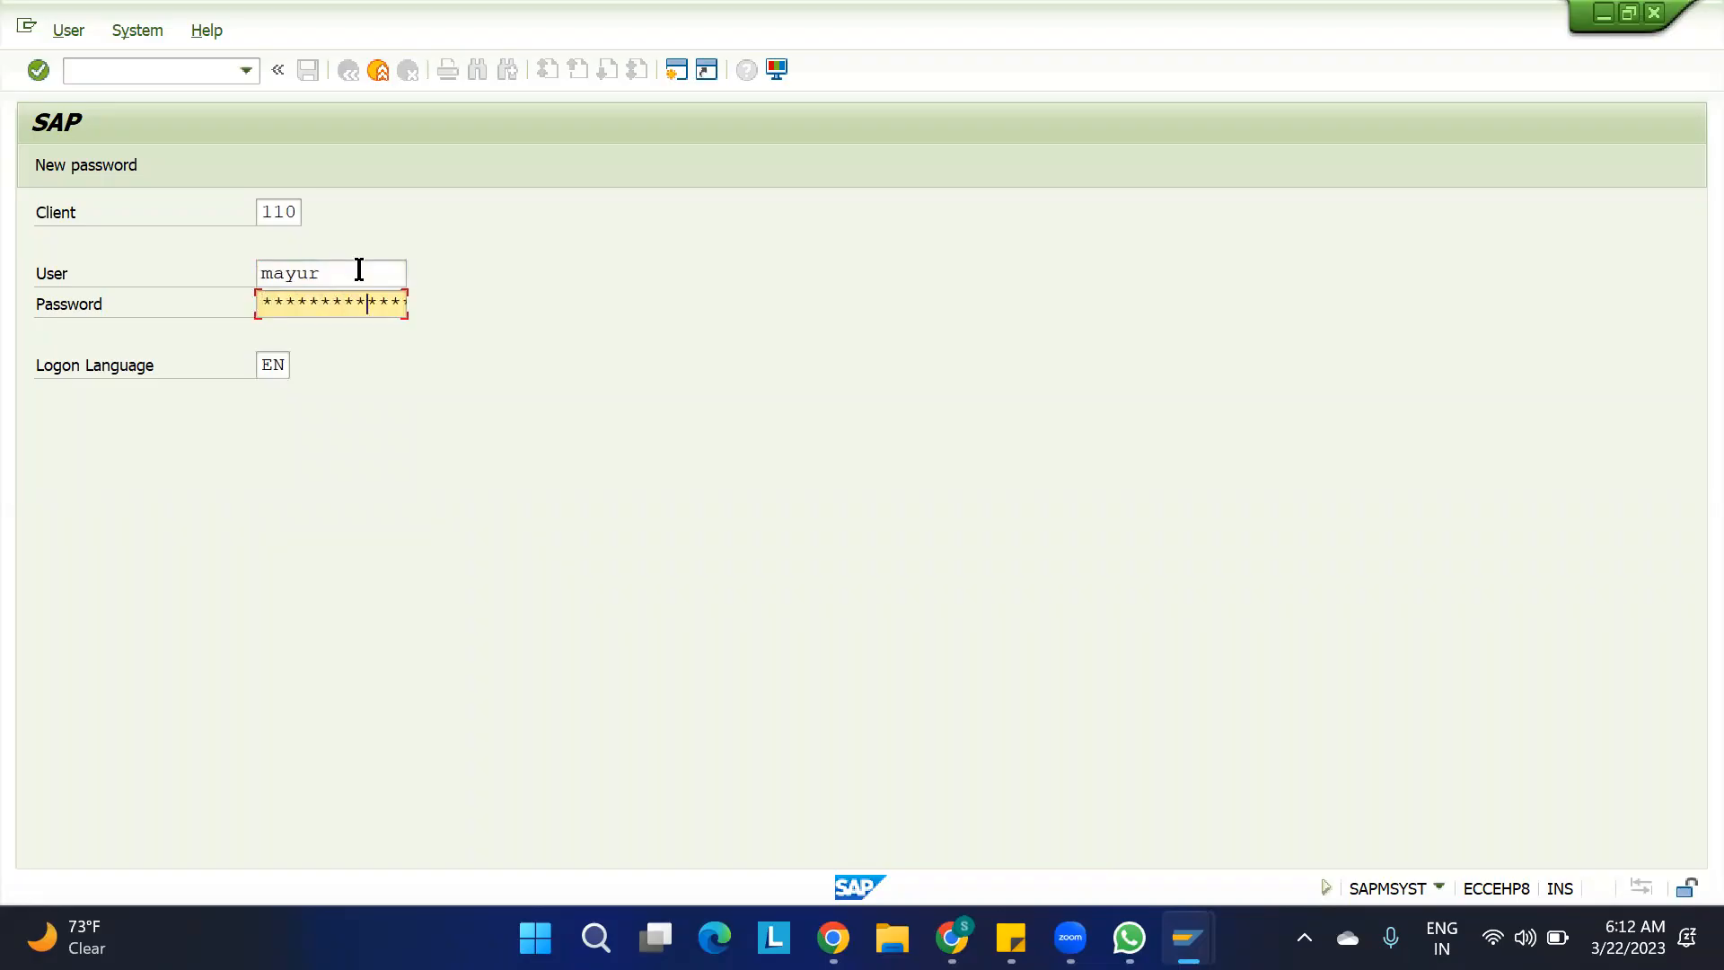
key(Return)
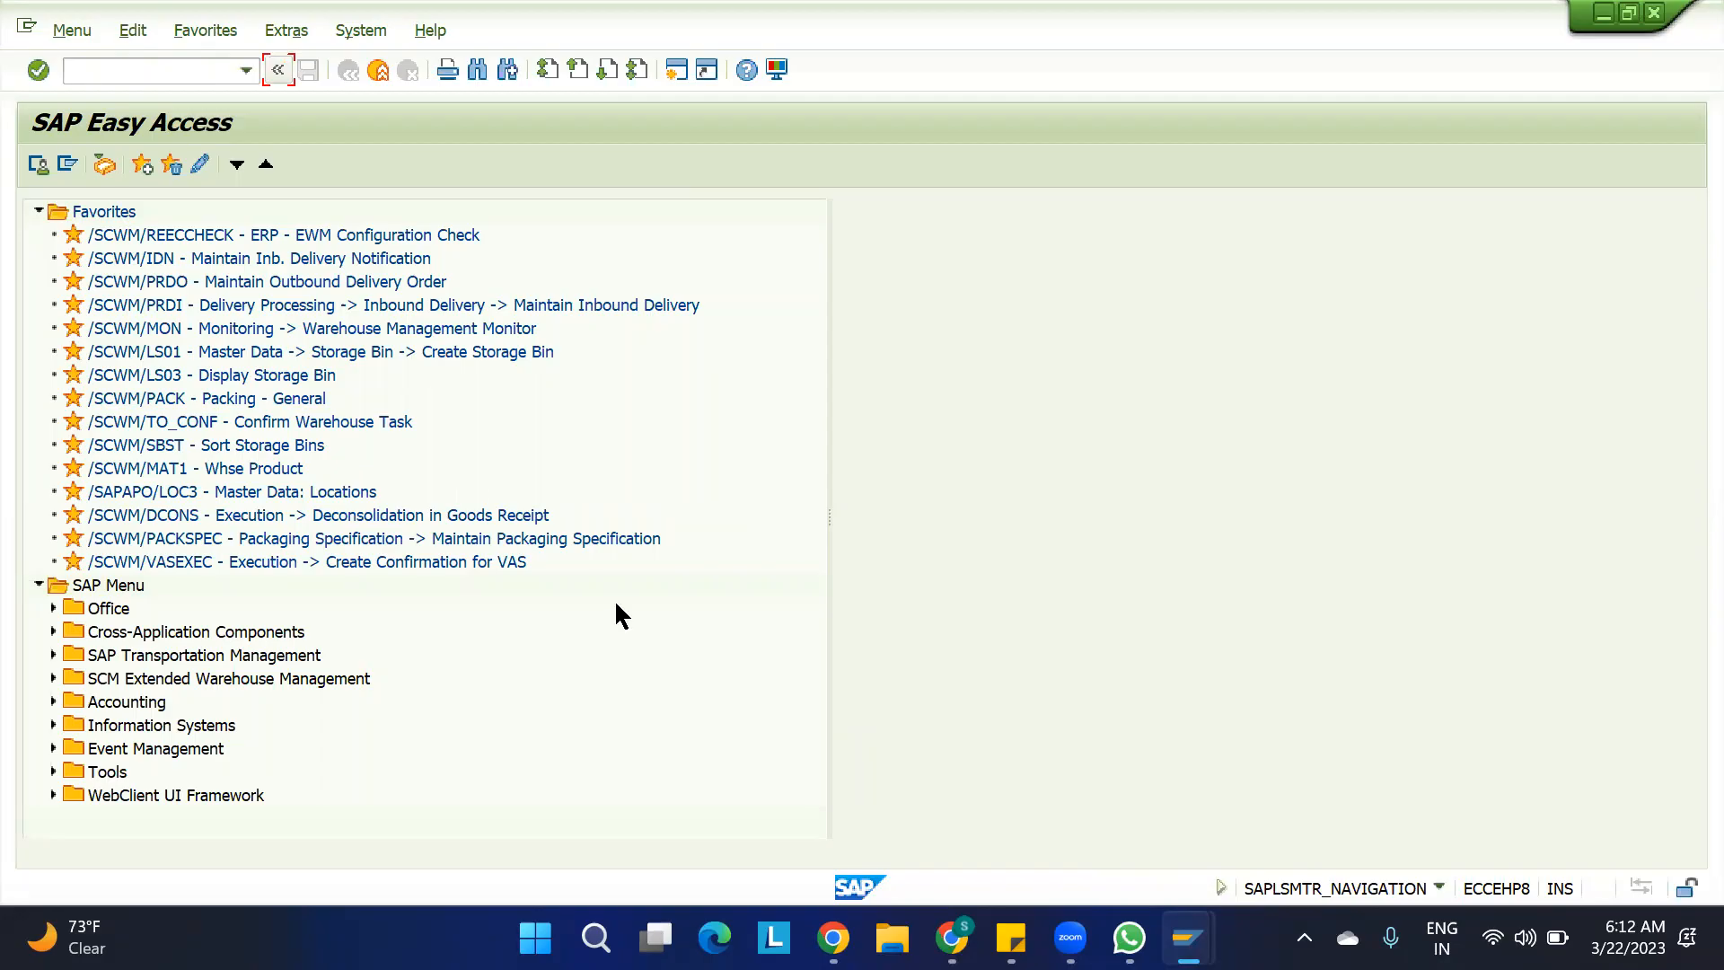
Open Maintain Inbound Delivery Notification, search for all notifications in warehouse BOAT, and check the default warehouse number
click(178, 80)
double_click(194, 261)
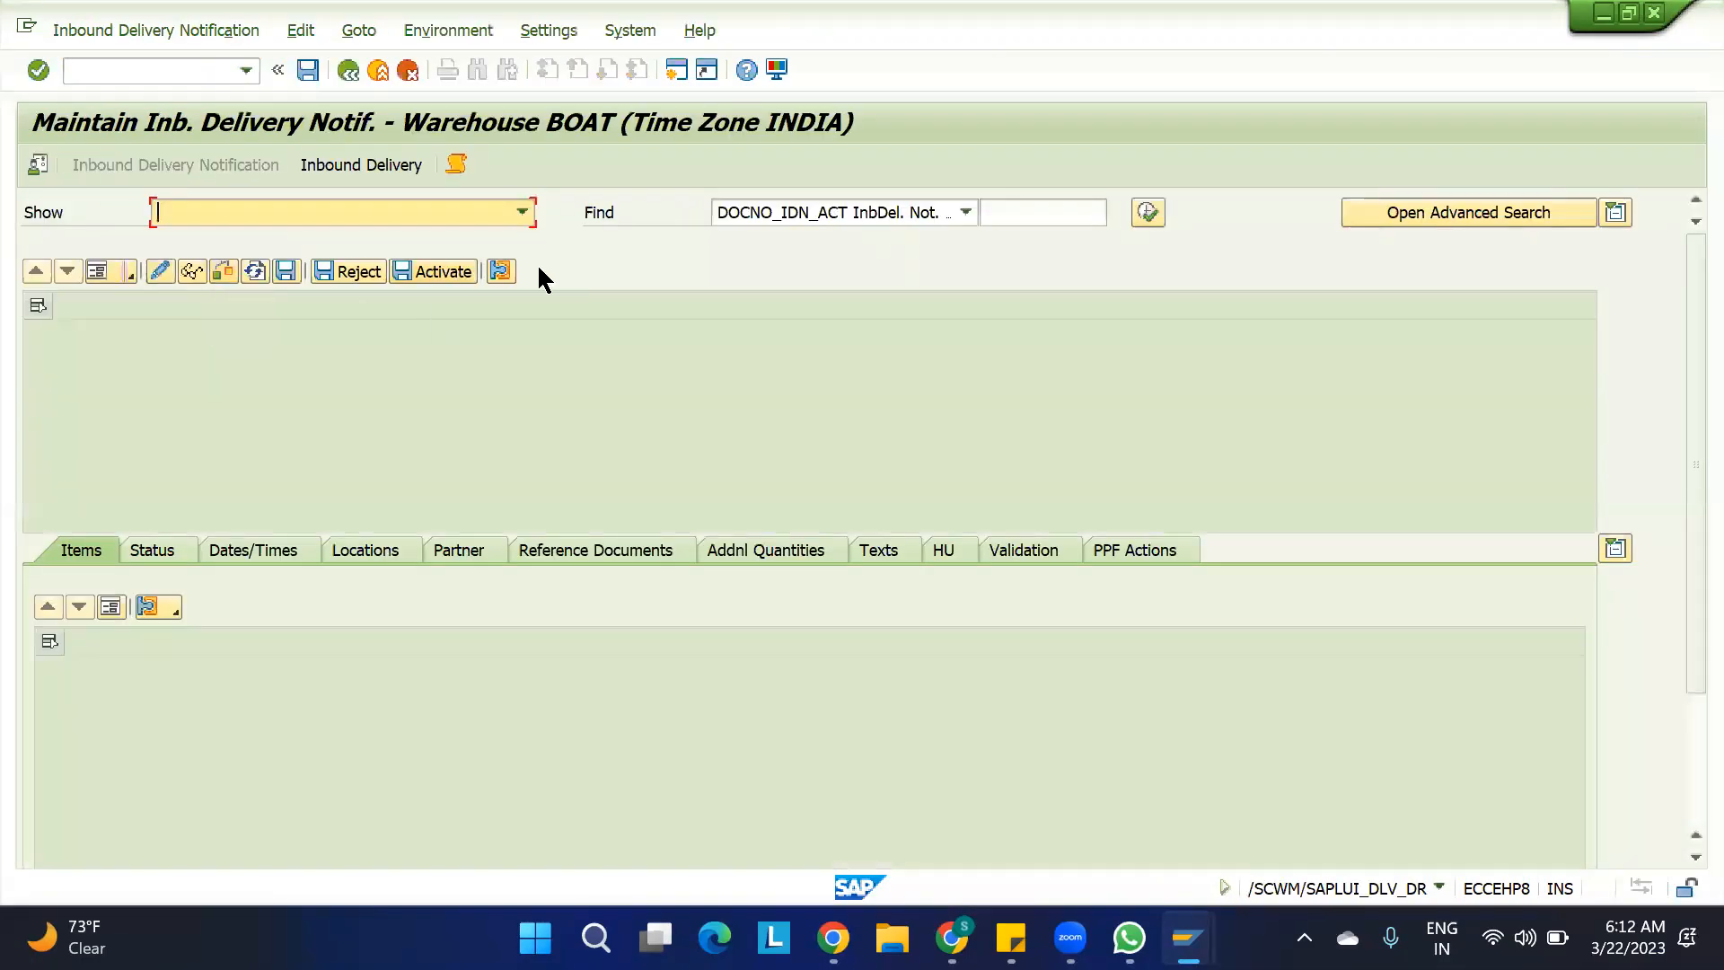
click(1149, 213)
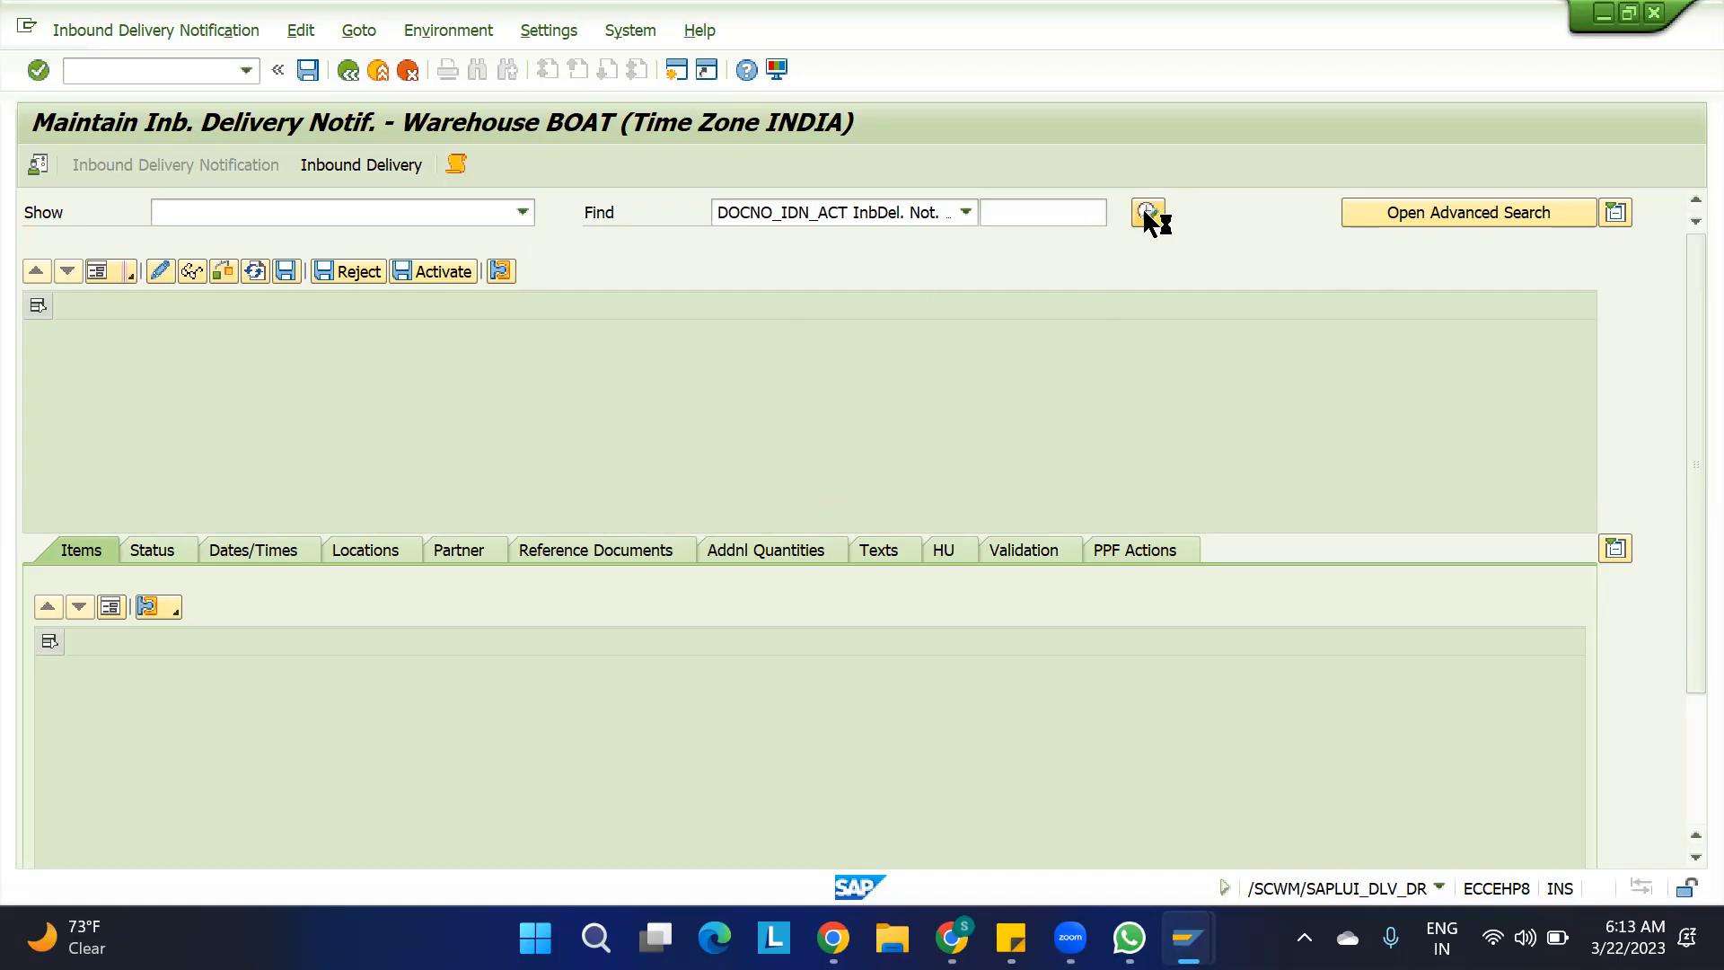
click(225, 231)
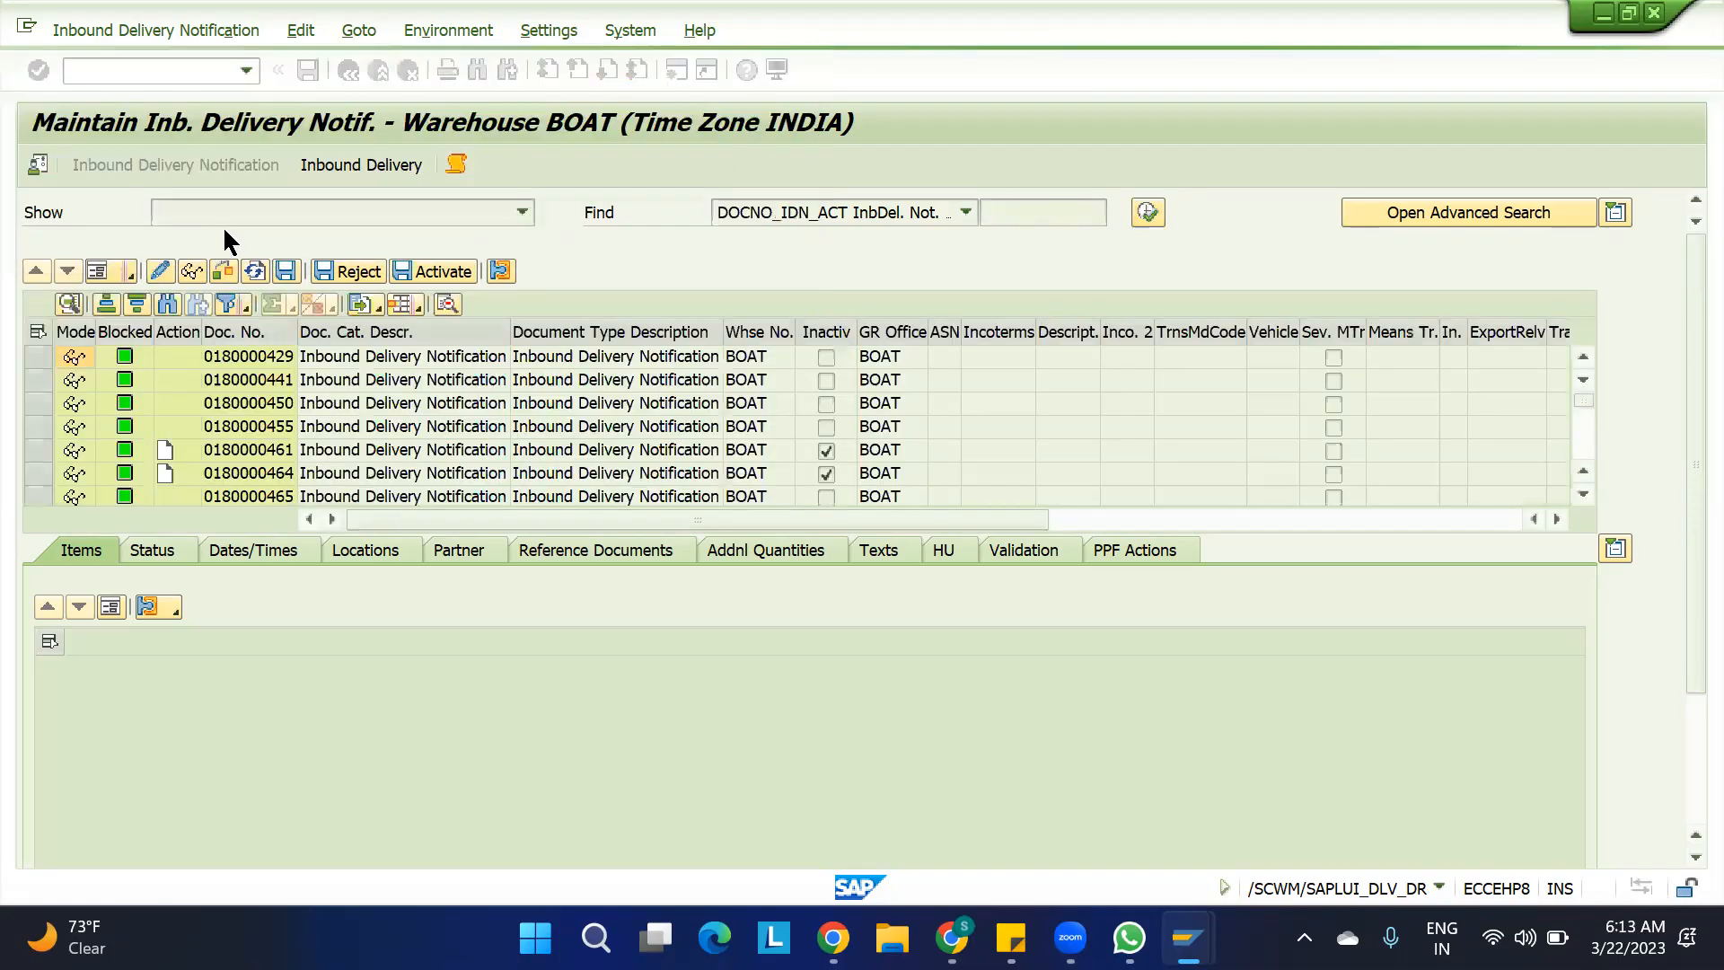
click(27, 163)
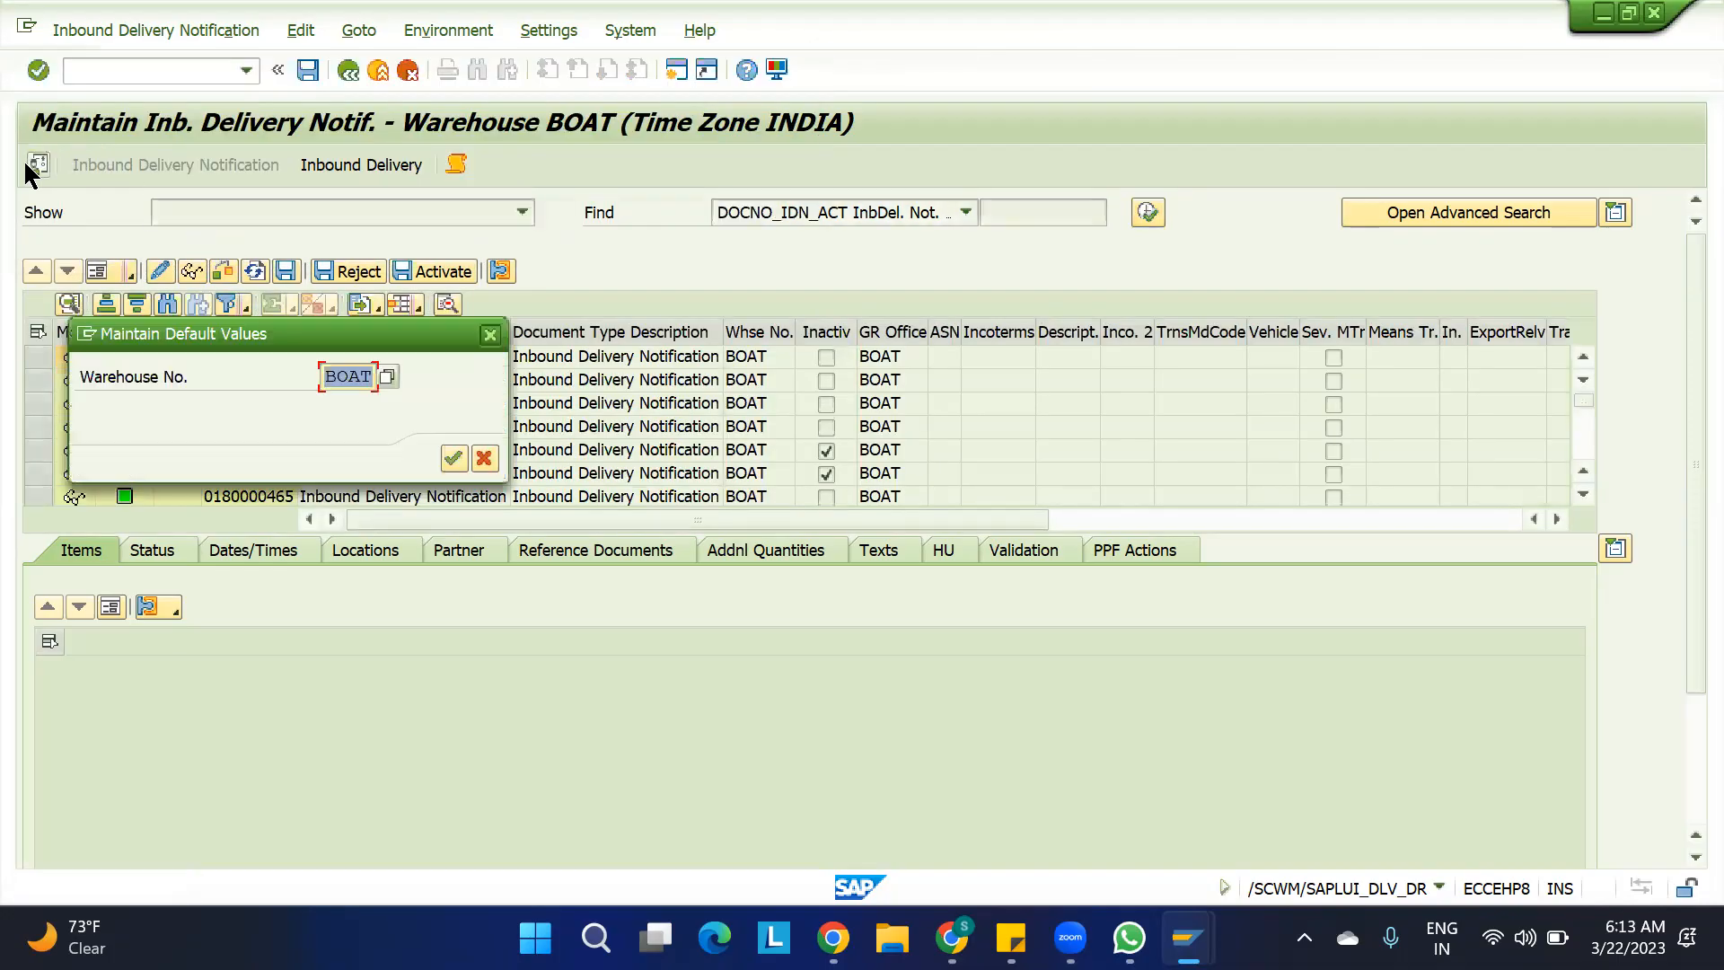
click(492, 334)
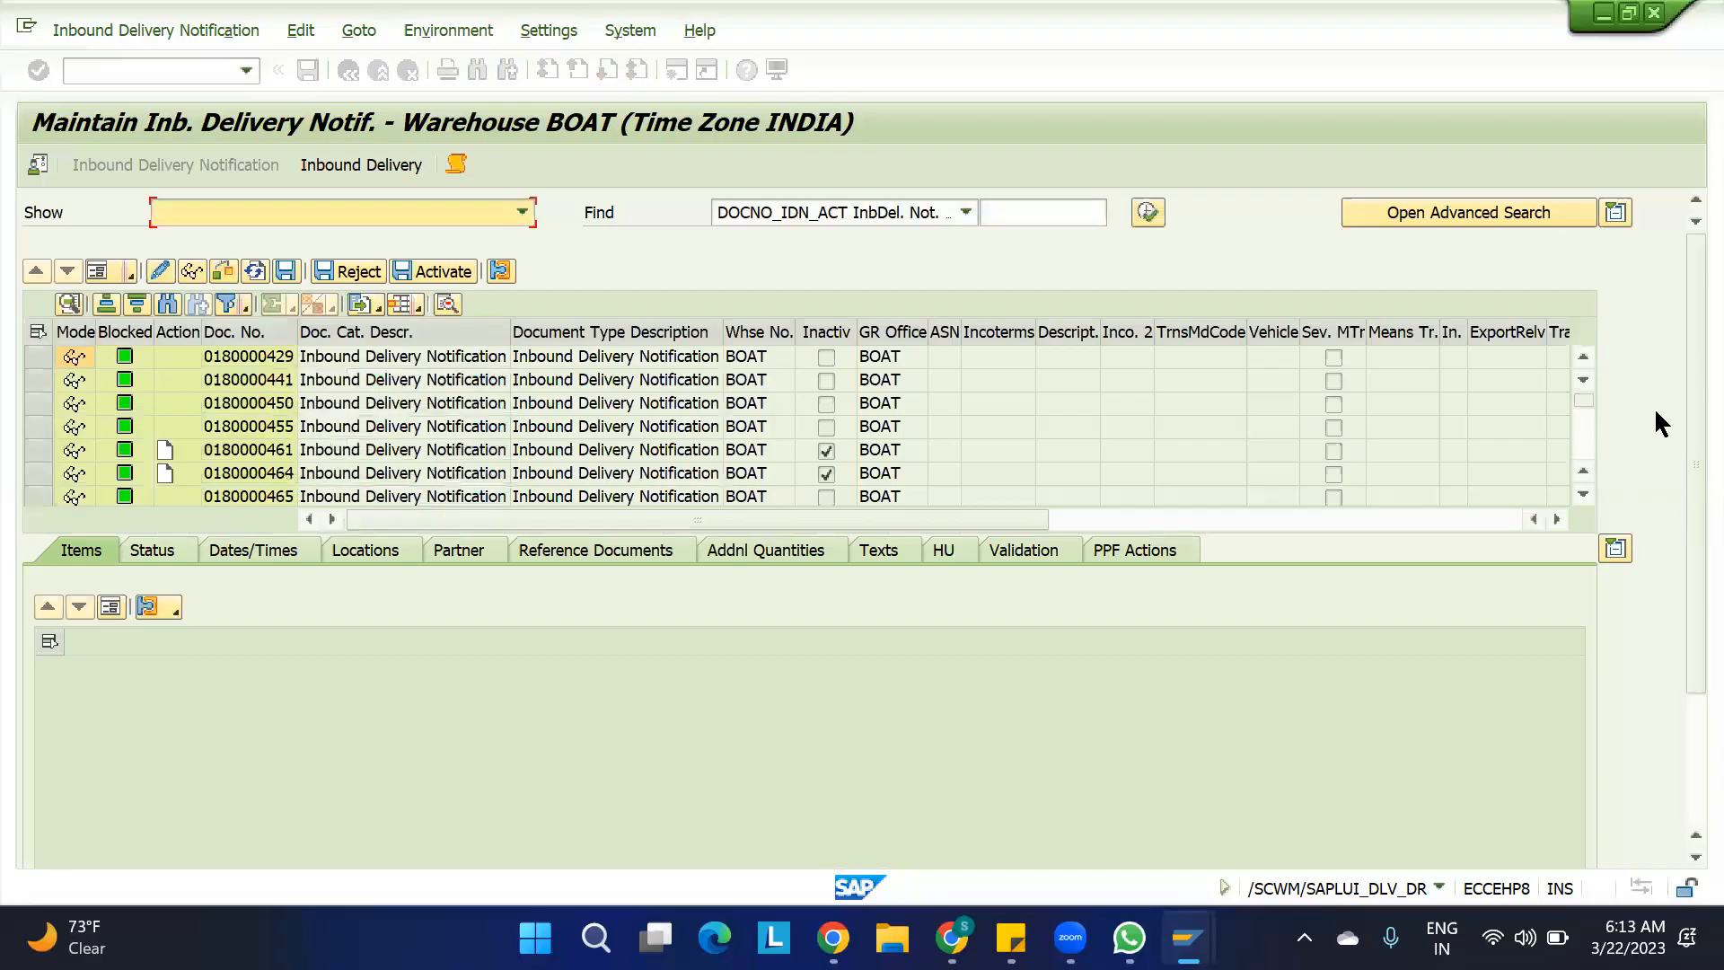
Select the last inbound delivery notification in the results and display its inbound deliveries
drag(1587, 403, 1583, 471)
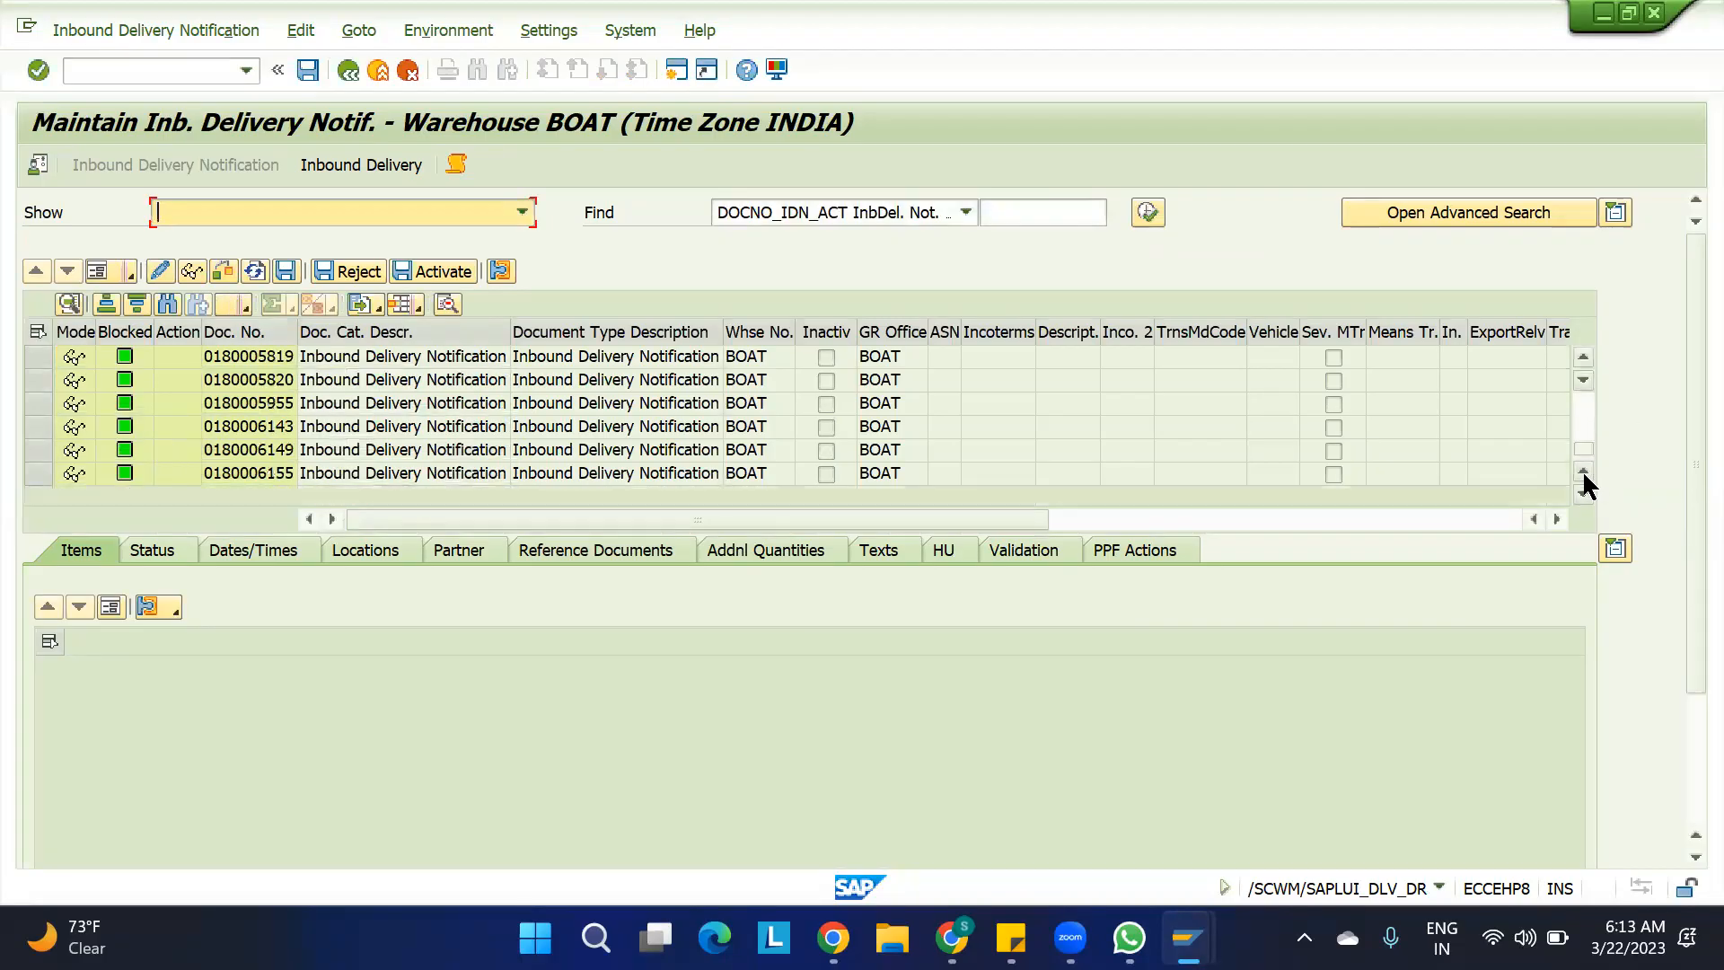
click(254, 472)
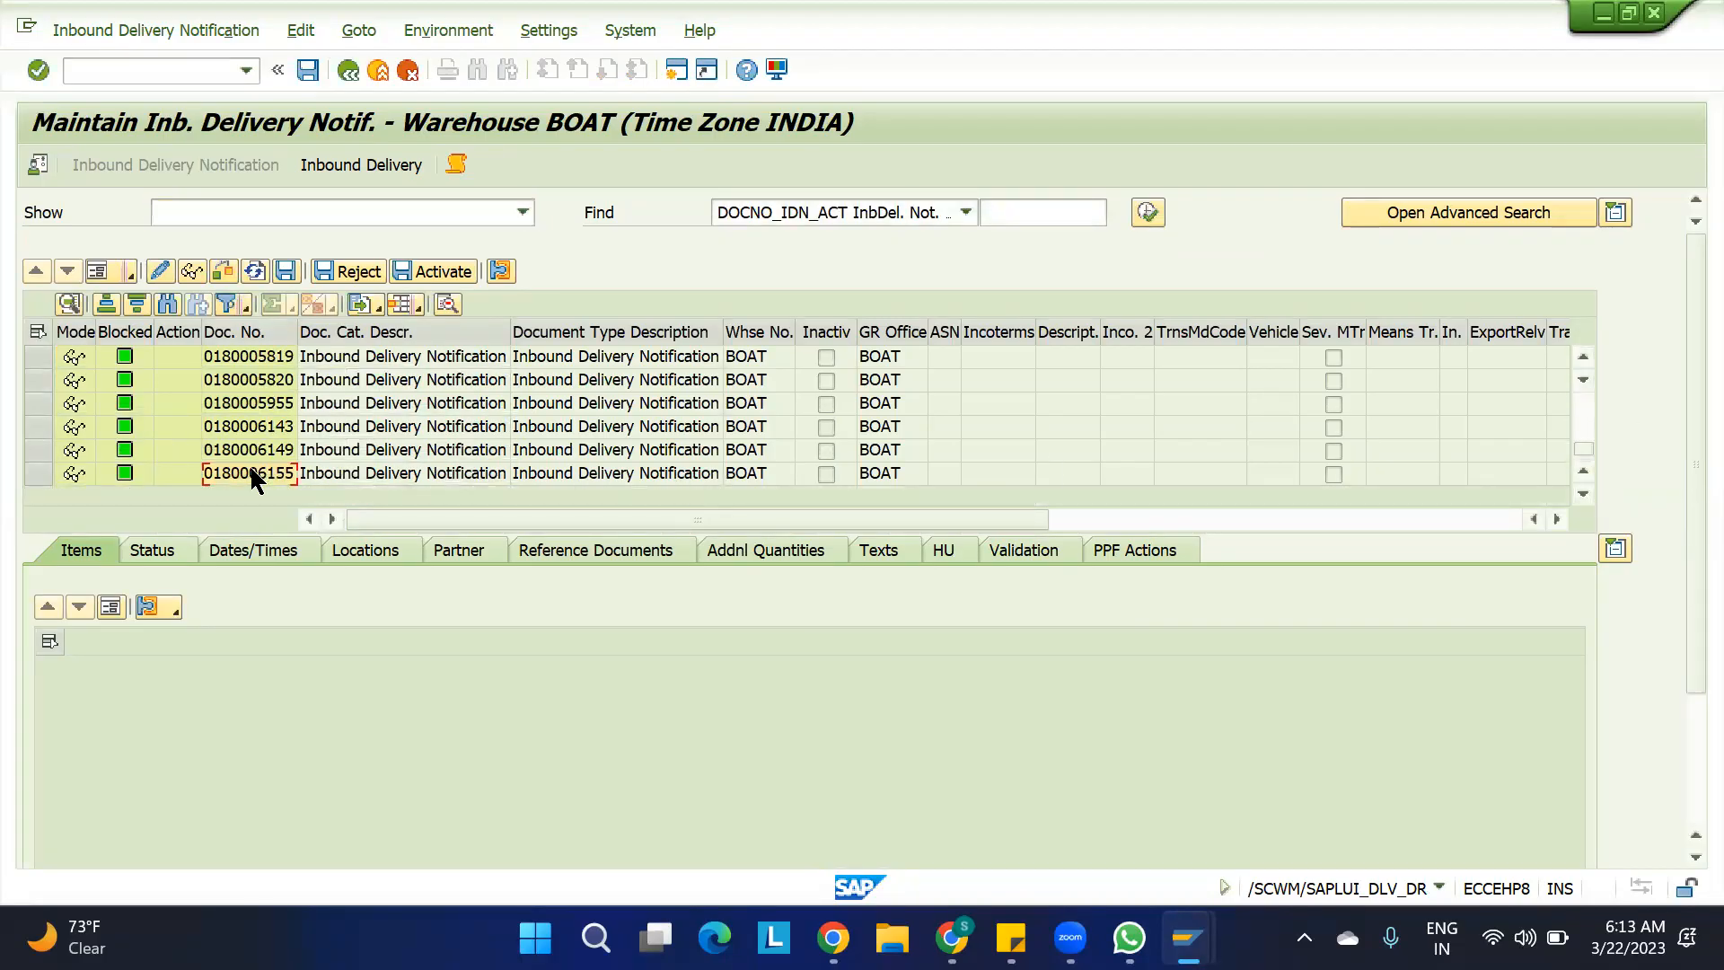
click(39, 474)
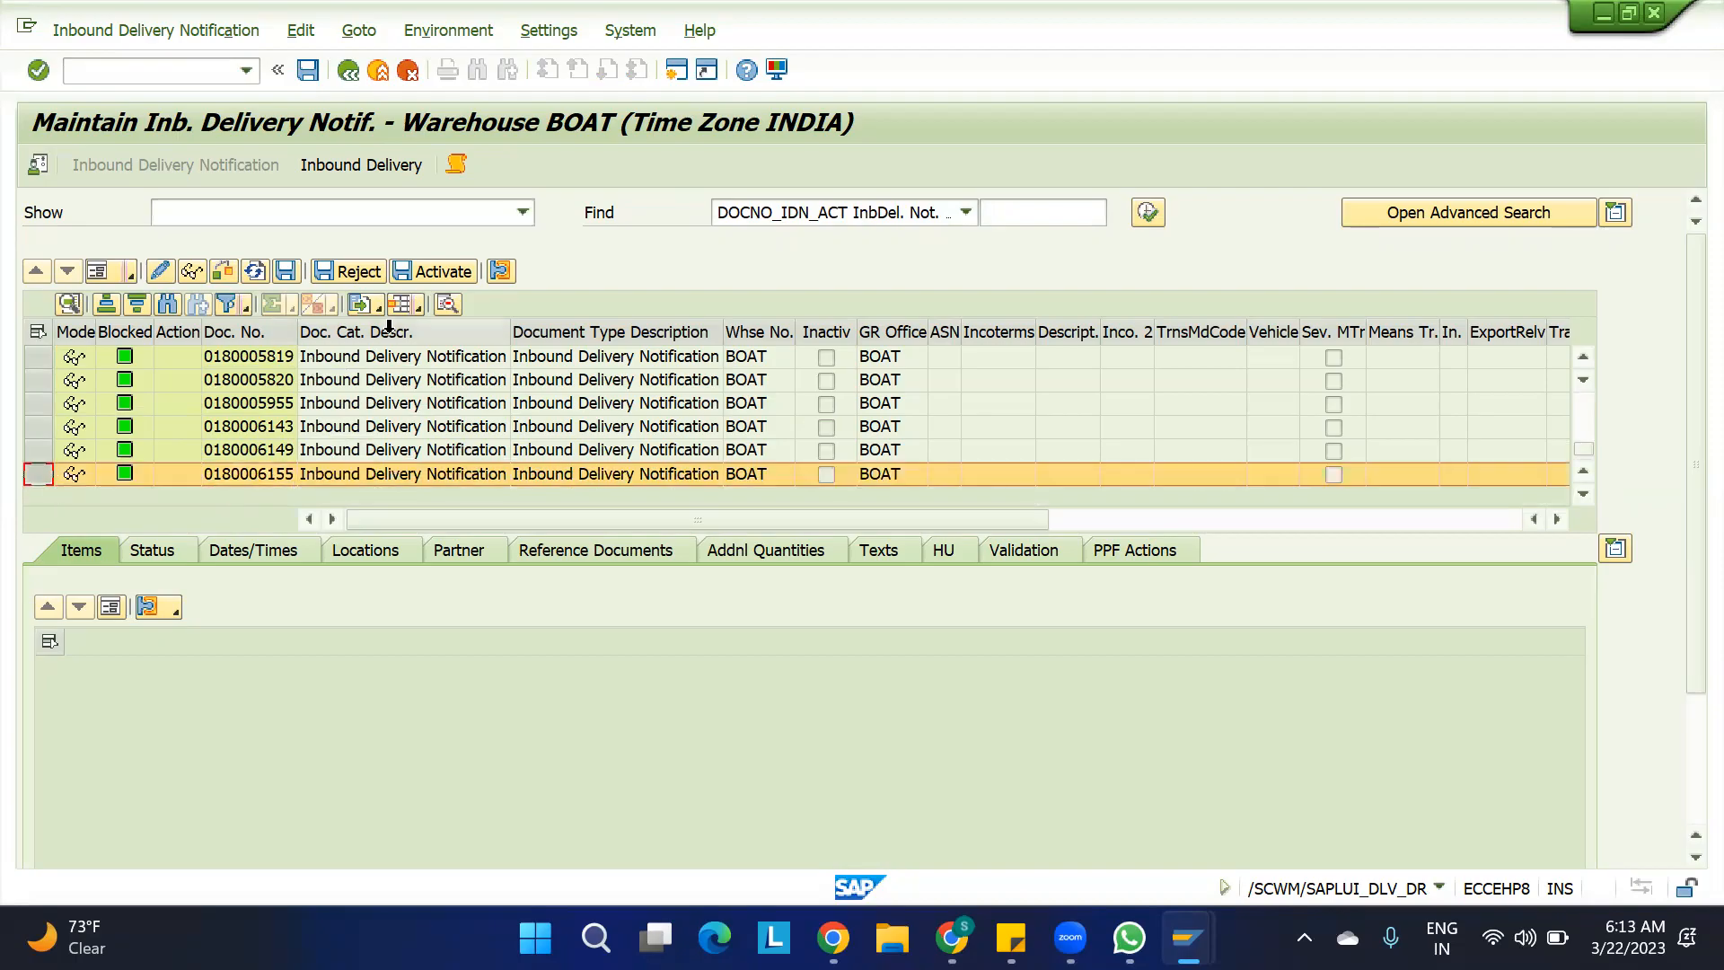
click(343, 173)
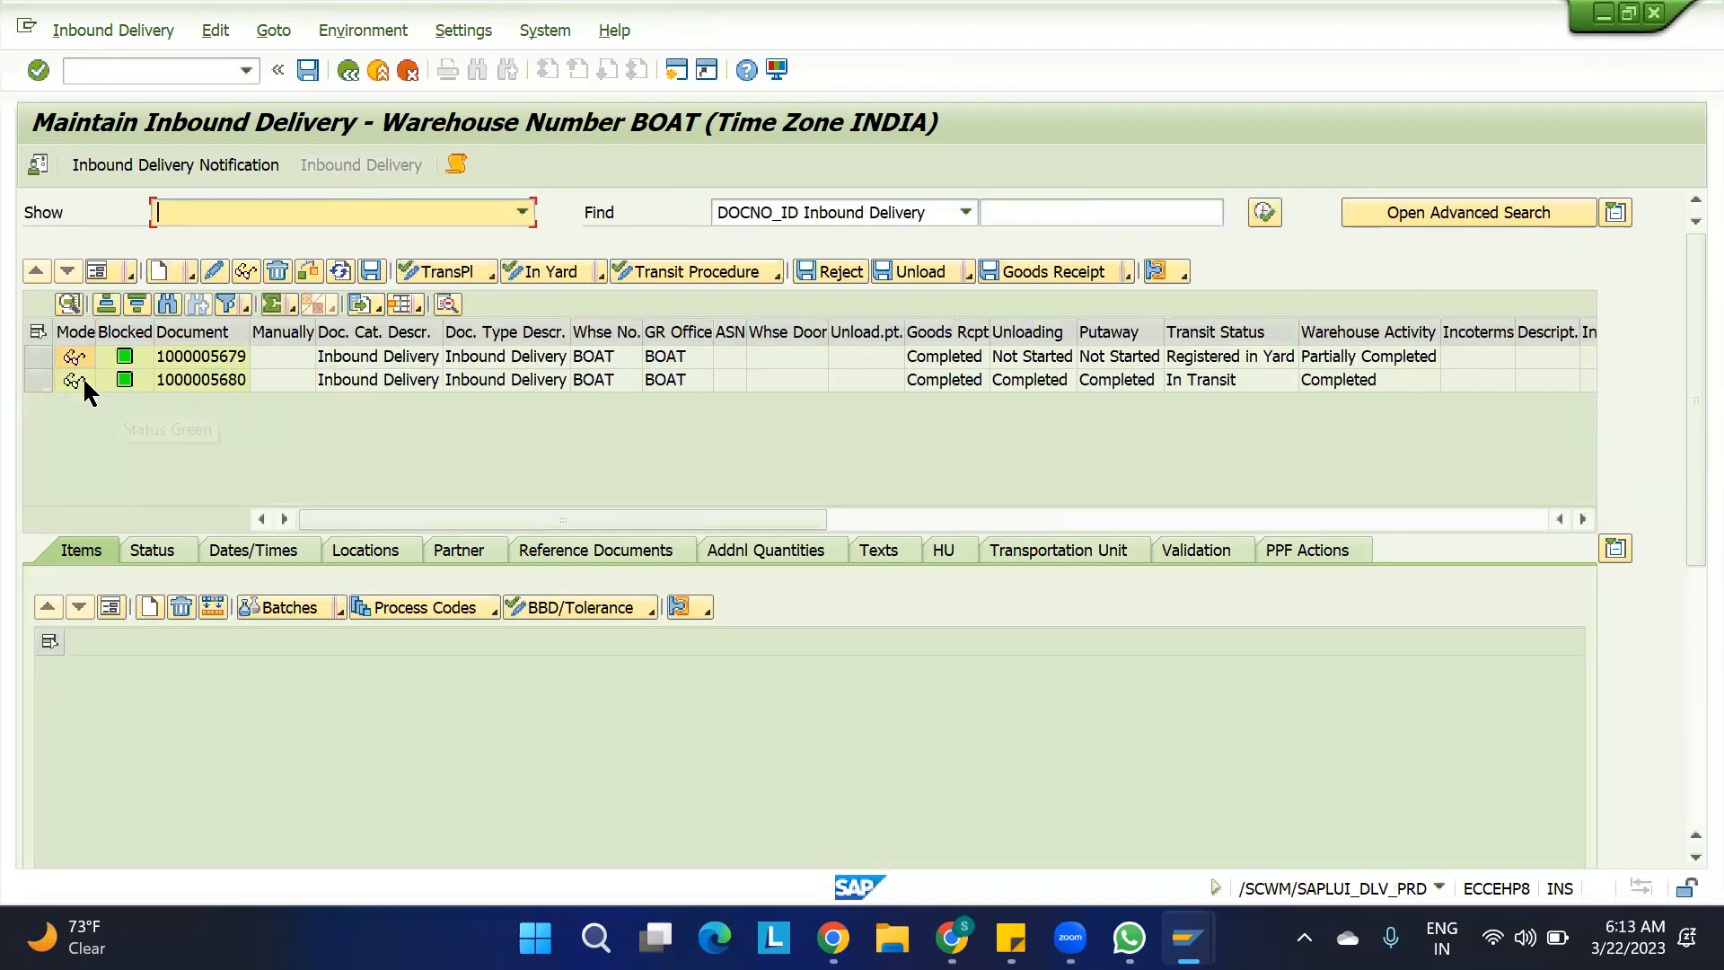
Inspect the items of both inbound deliveries and check the header reference documents of the first one
click(38, 383)
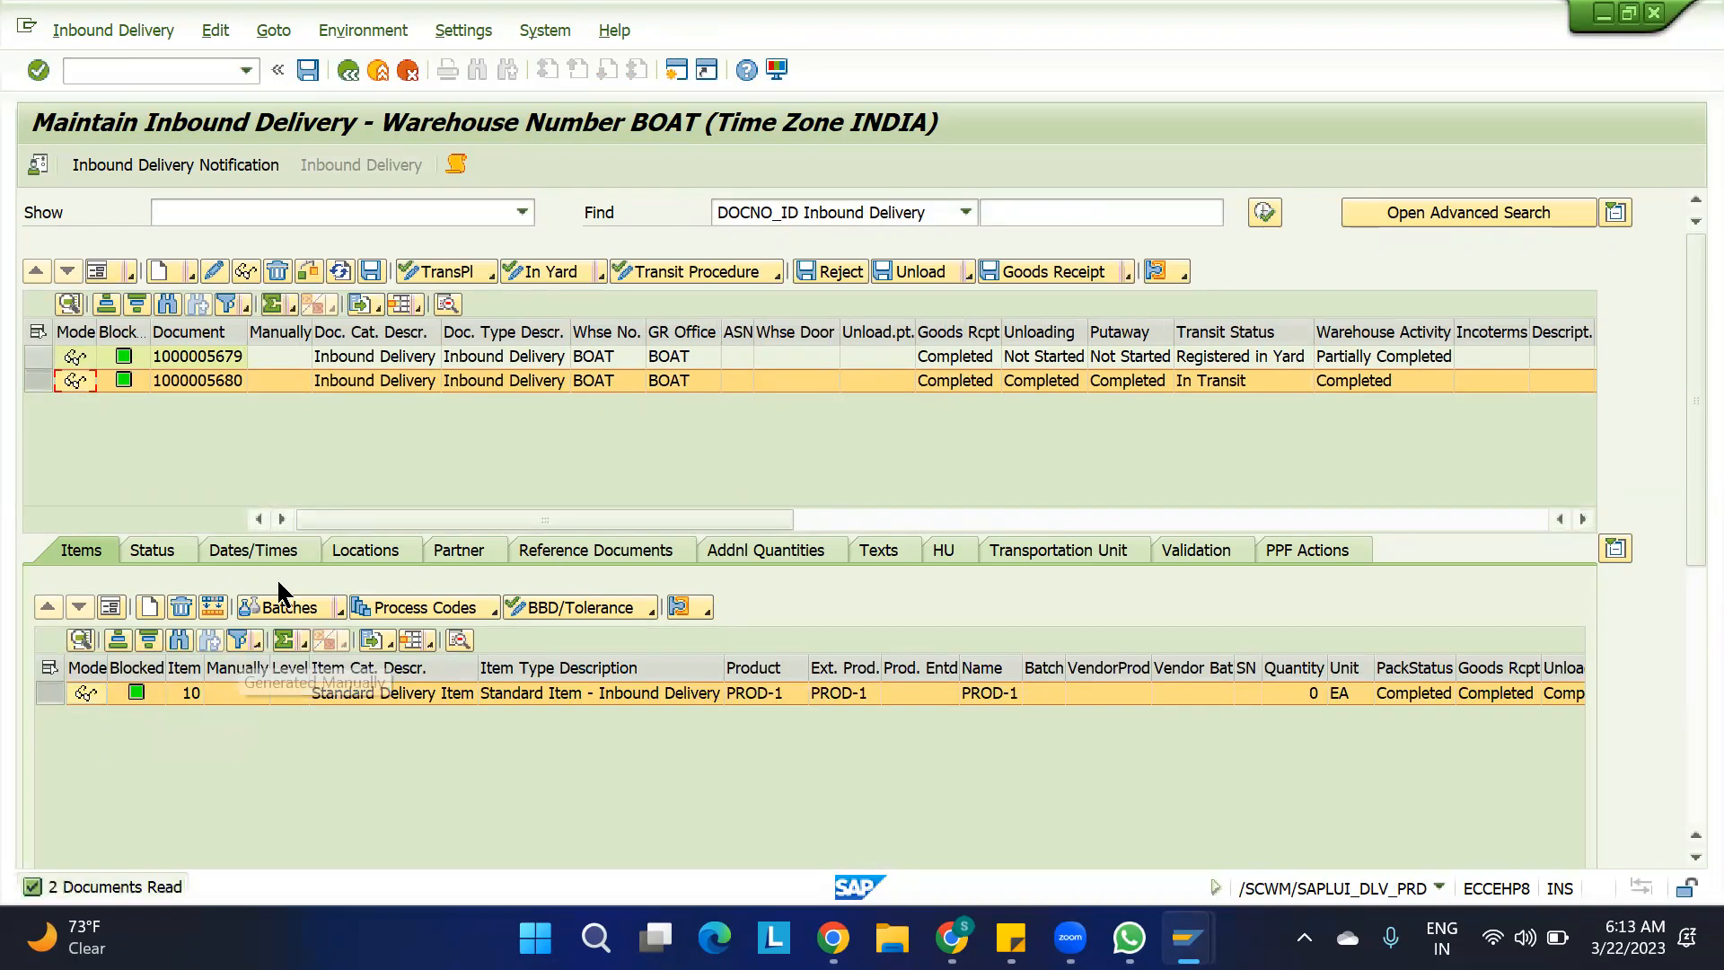
click(55, 358)
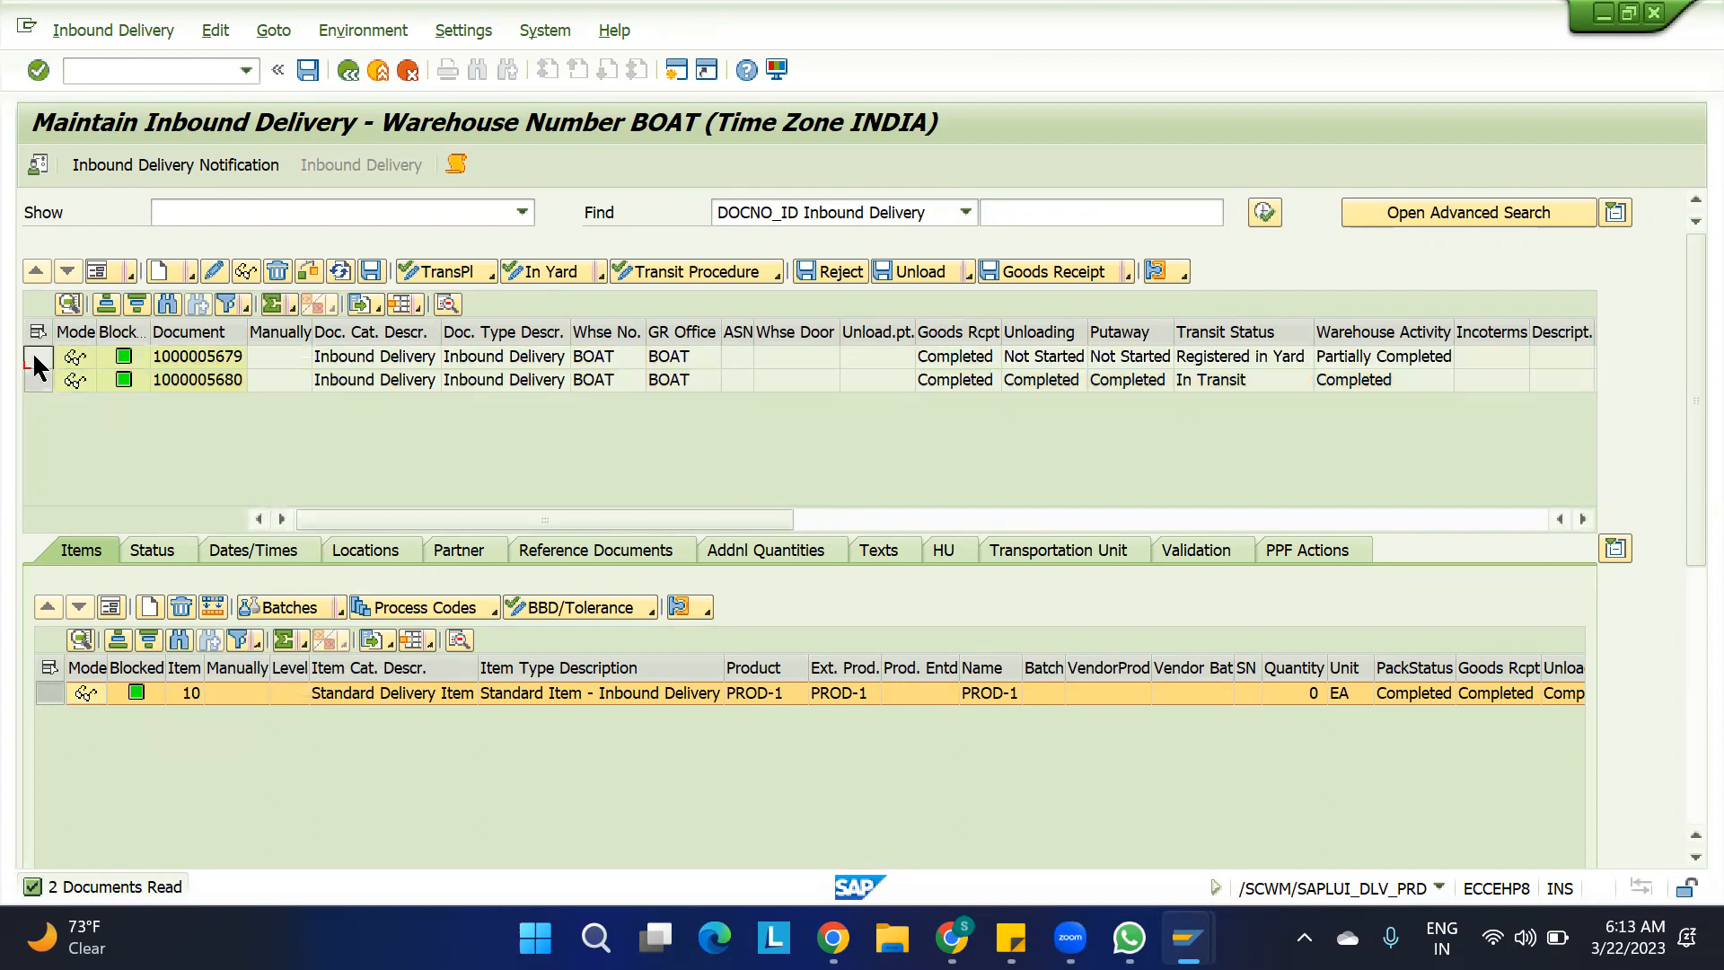
click(578, 551)
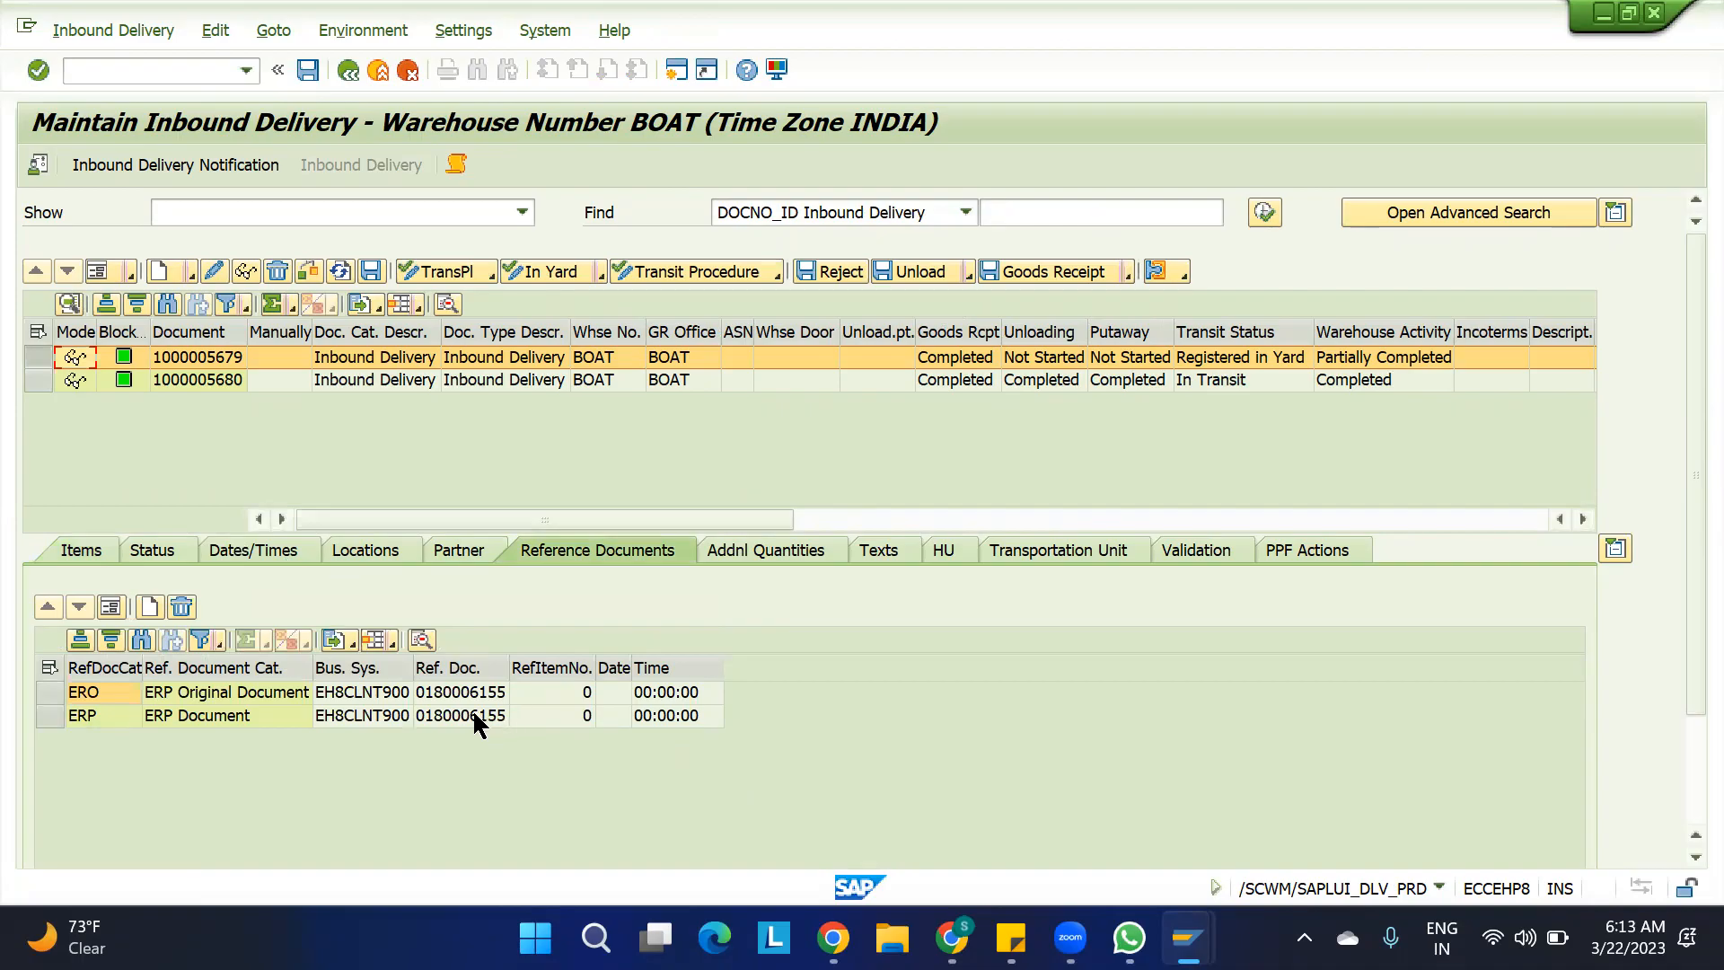
click(90, 555)
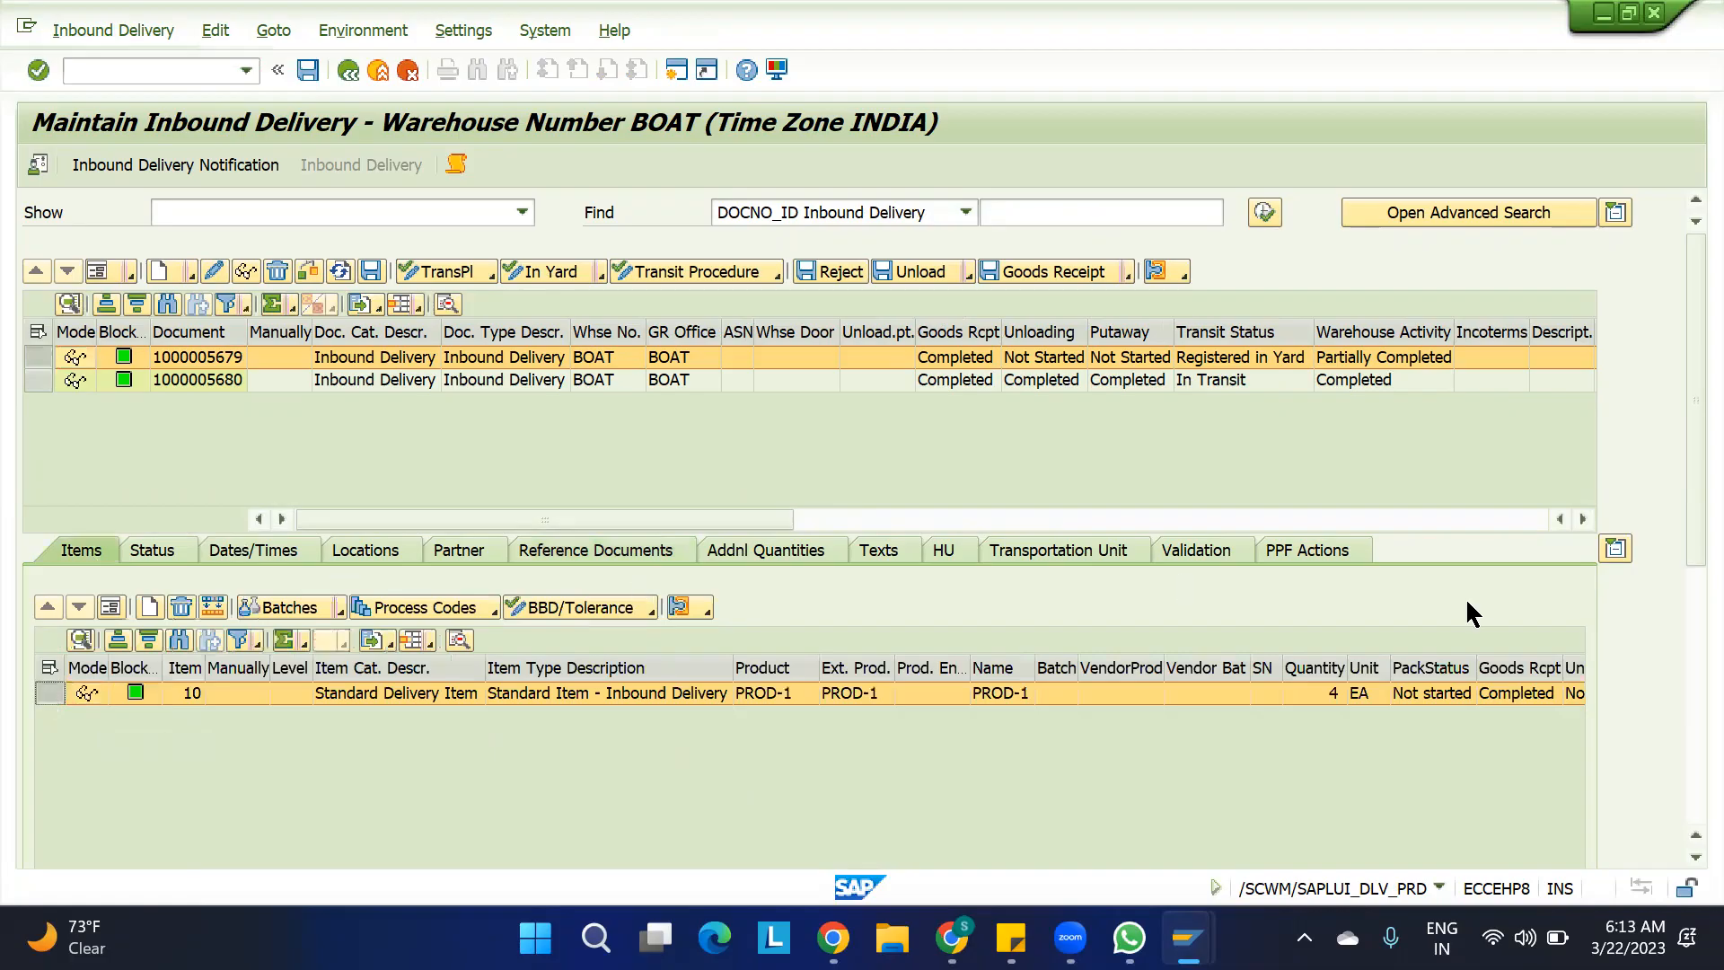
Review the document flow of the first delivery's item and copy the purchase order number from the item's reference documents
click(1685, 710)
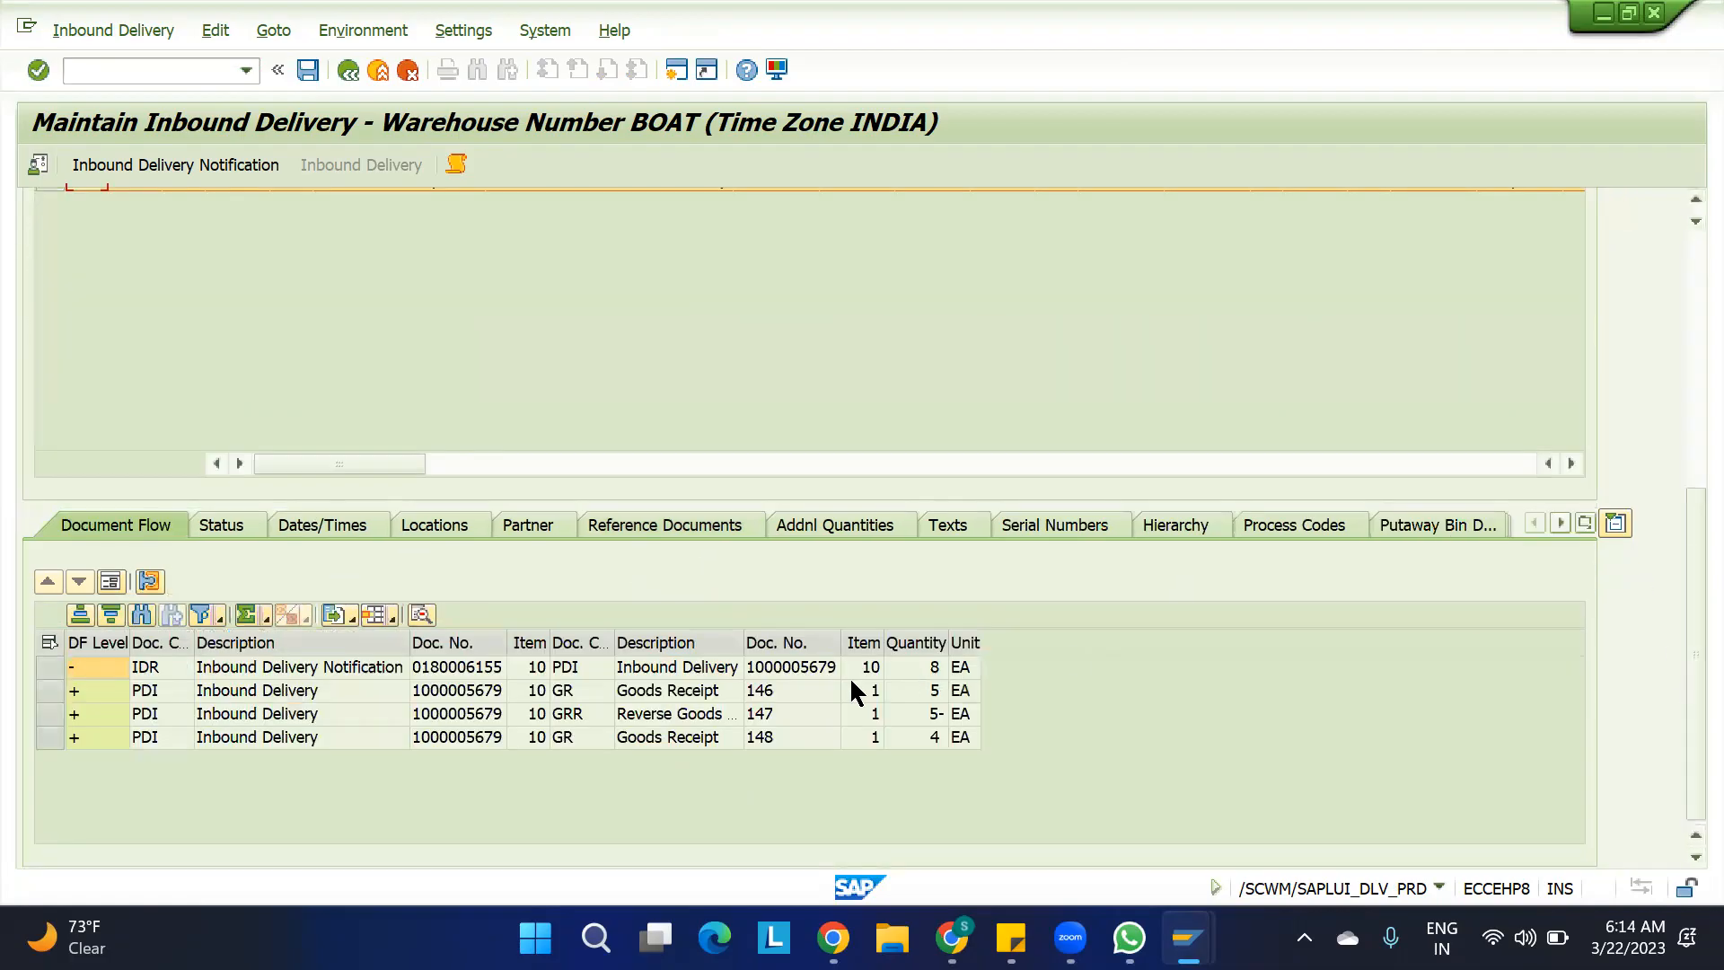
click(642, 530)
click(494, 732)
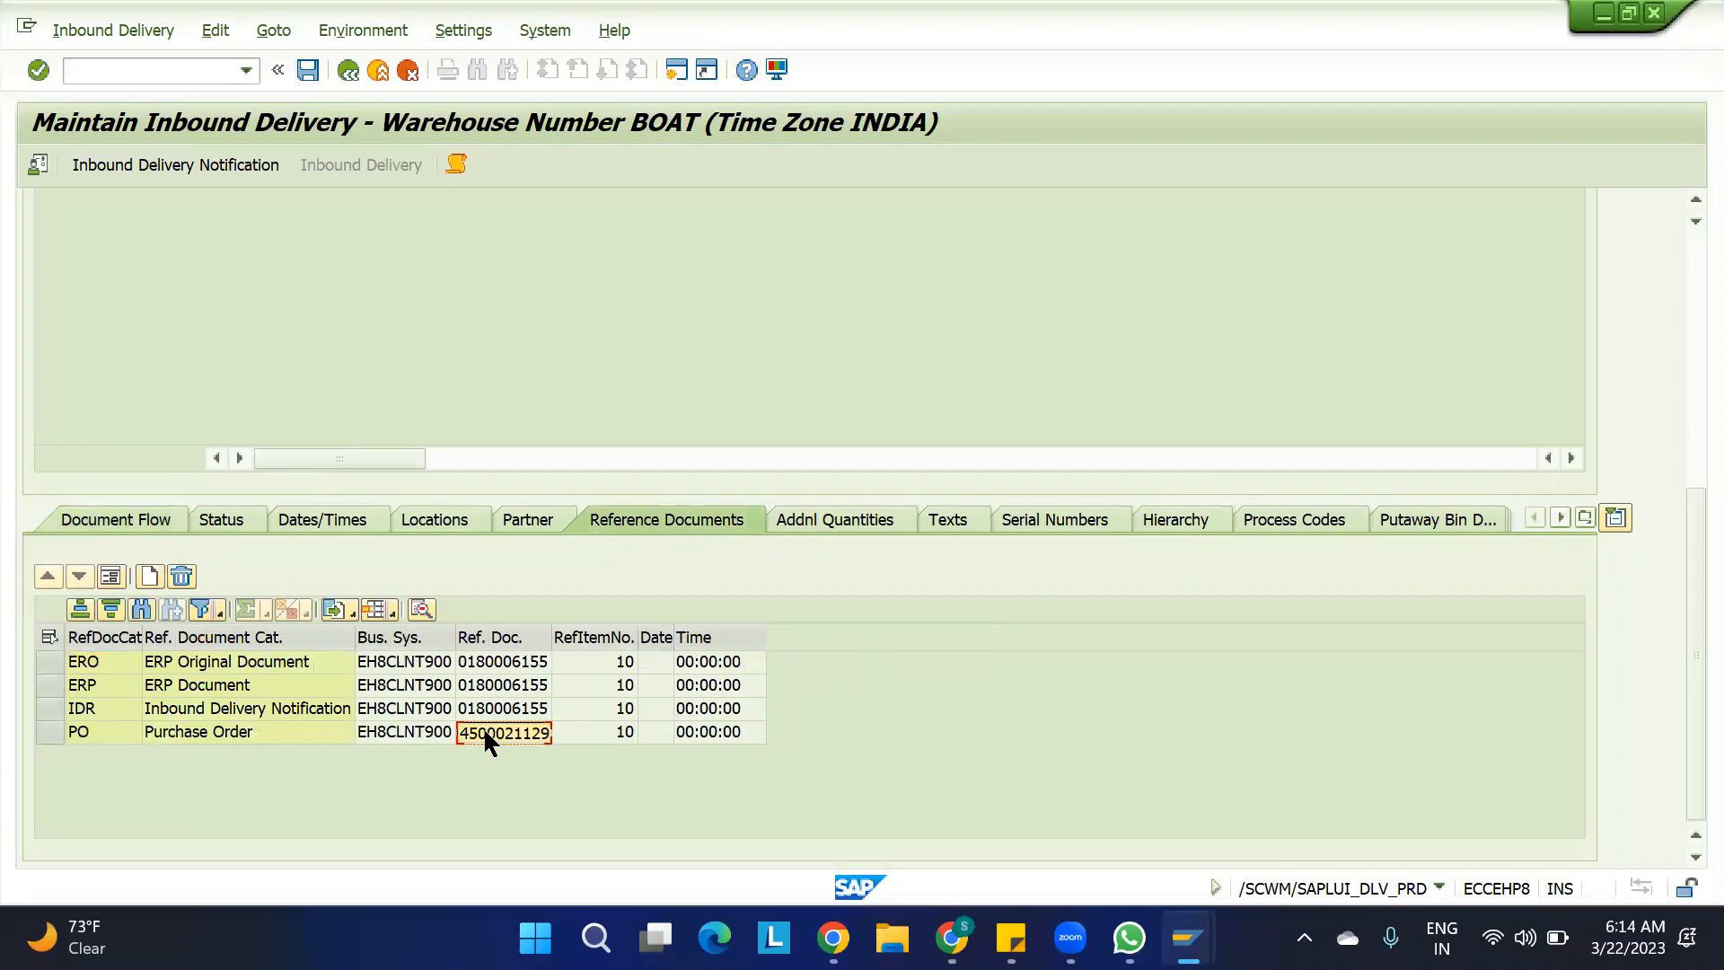
Leave the inbound delivery transaction with /n and switch to the ECC session's SAP Easy Access screen
click(1688, 254)
click(198, 72)
text(/n)
key(Return)
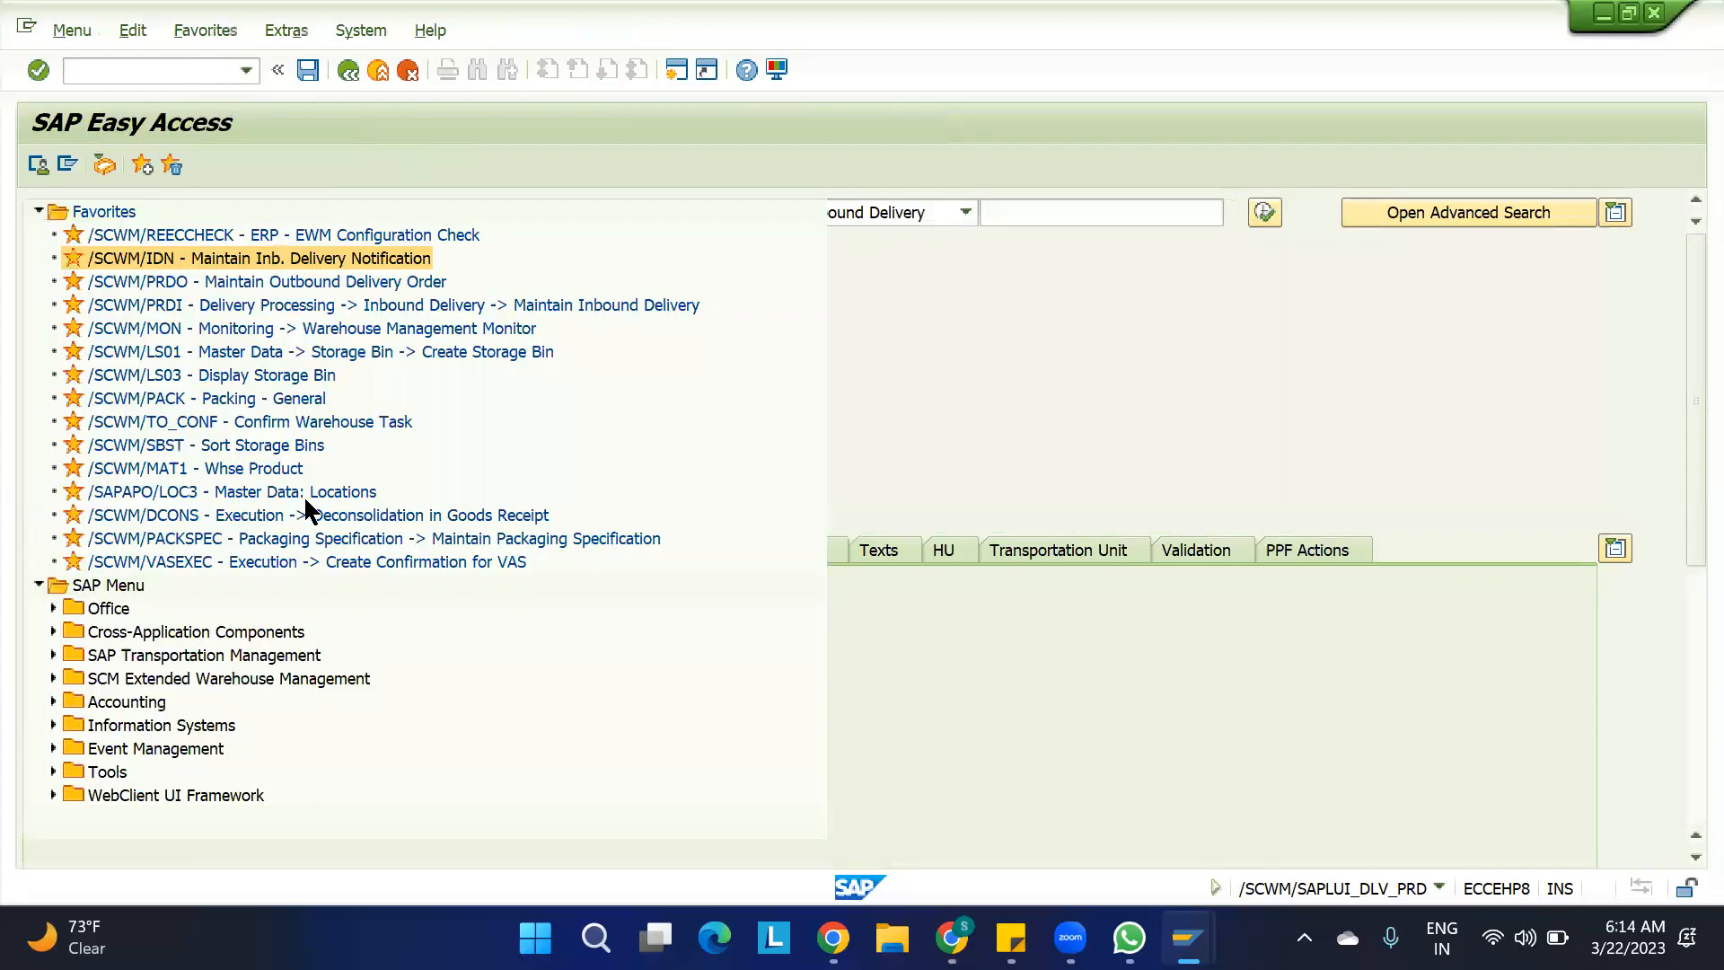
mouse_move(1188, 938)
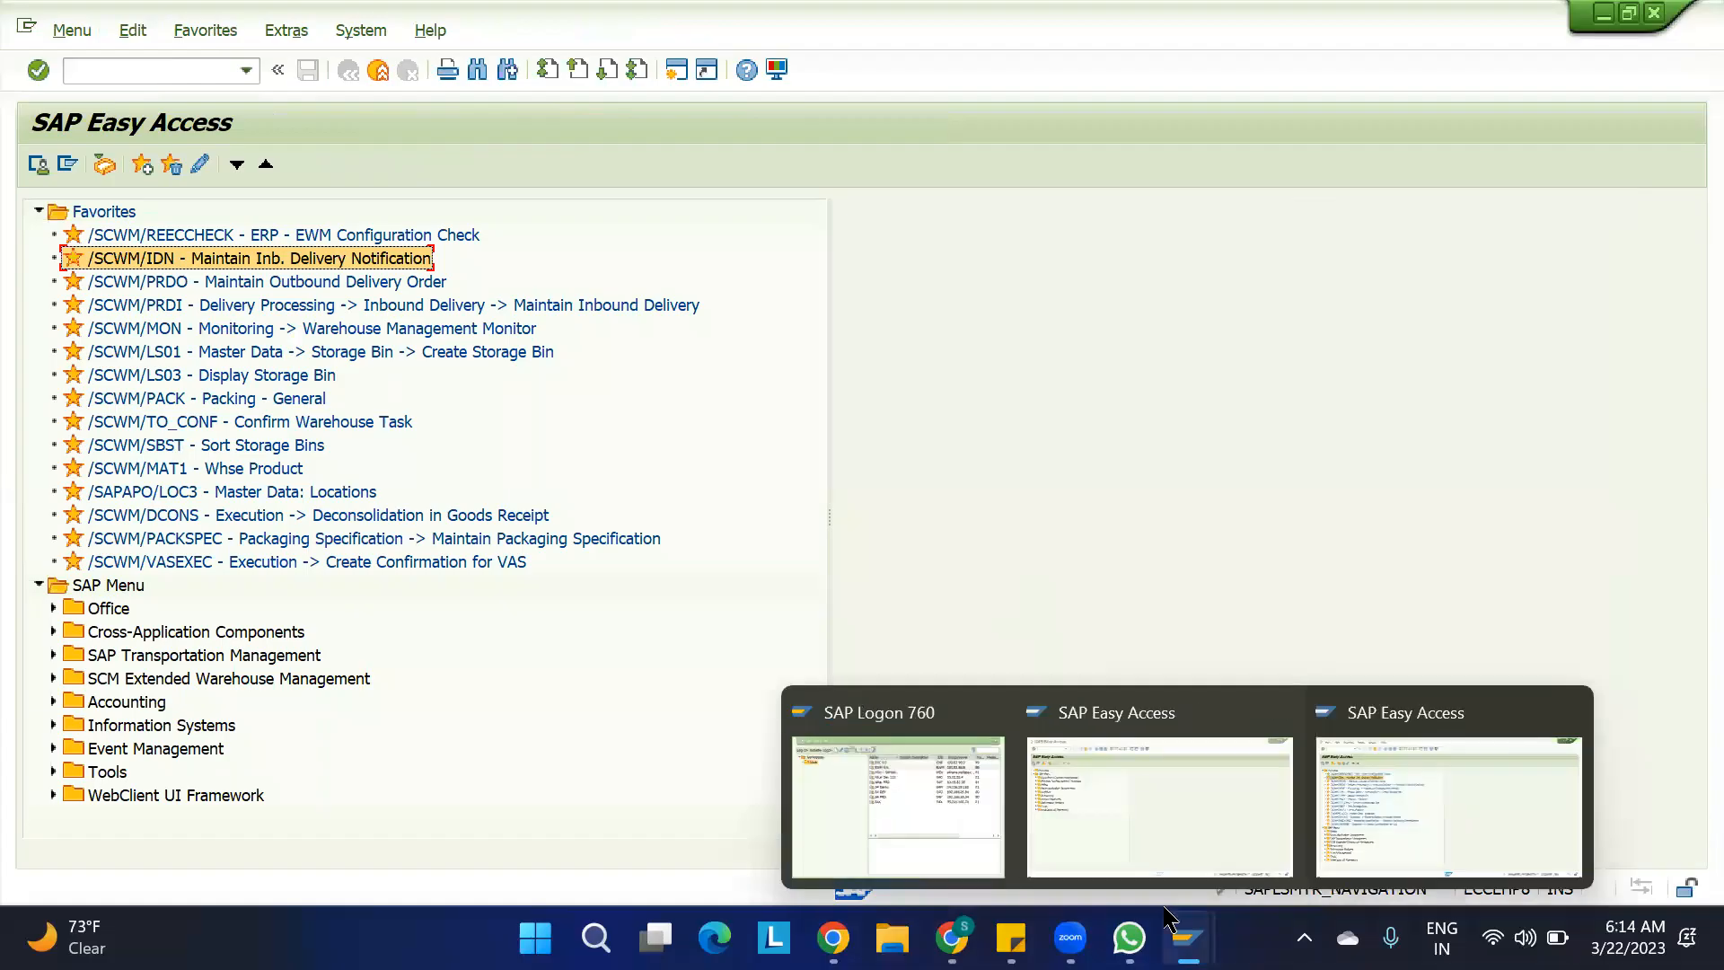
click(1111, 803)
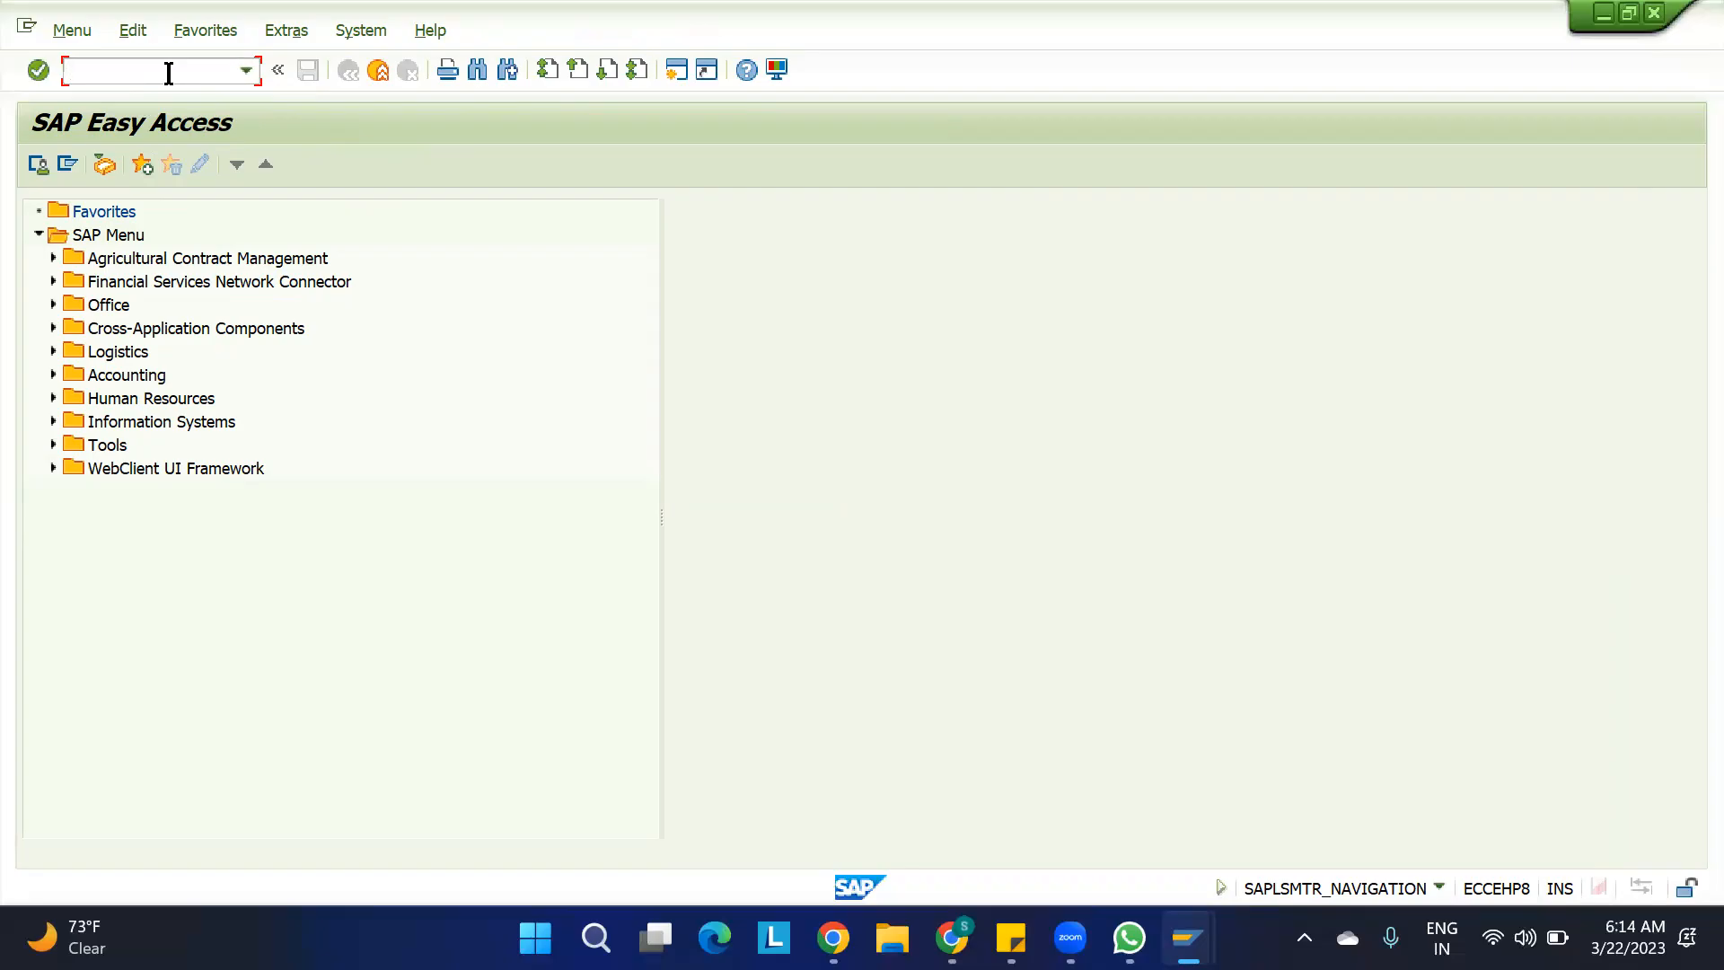
Start transaction ME23N and display the purchase order whose number was copied from the inbound delivery
text(me23n)
key(Return)
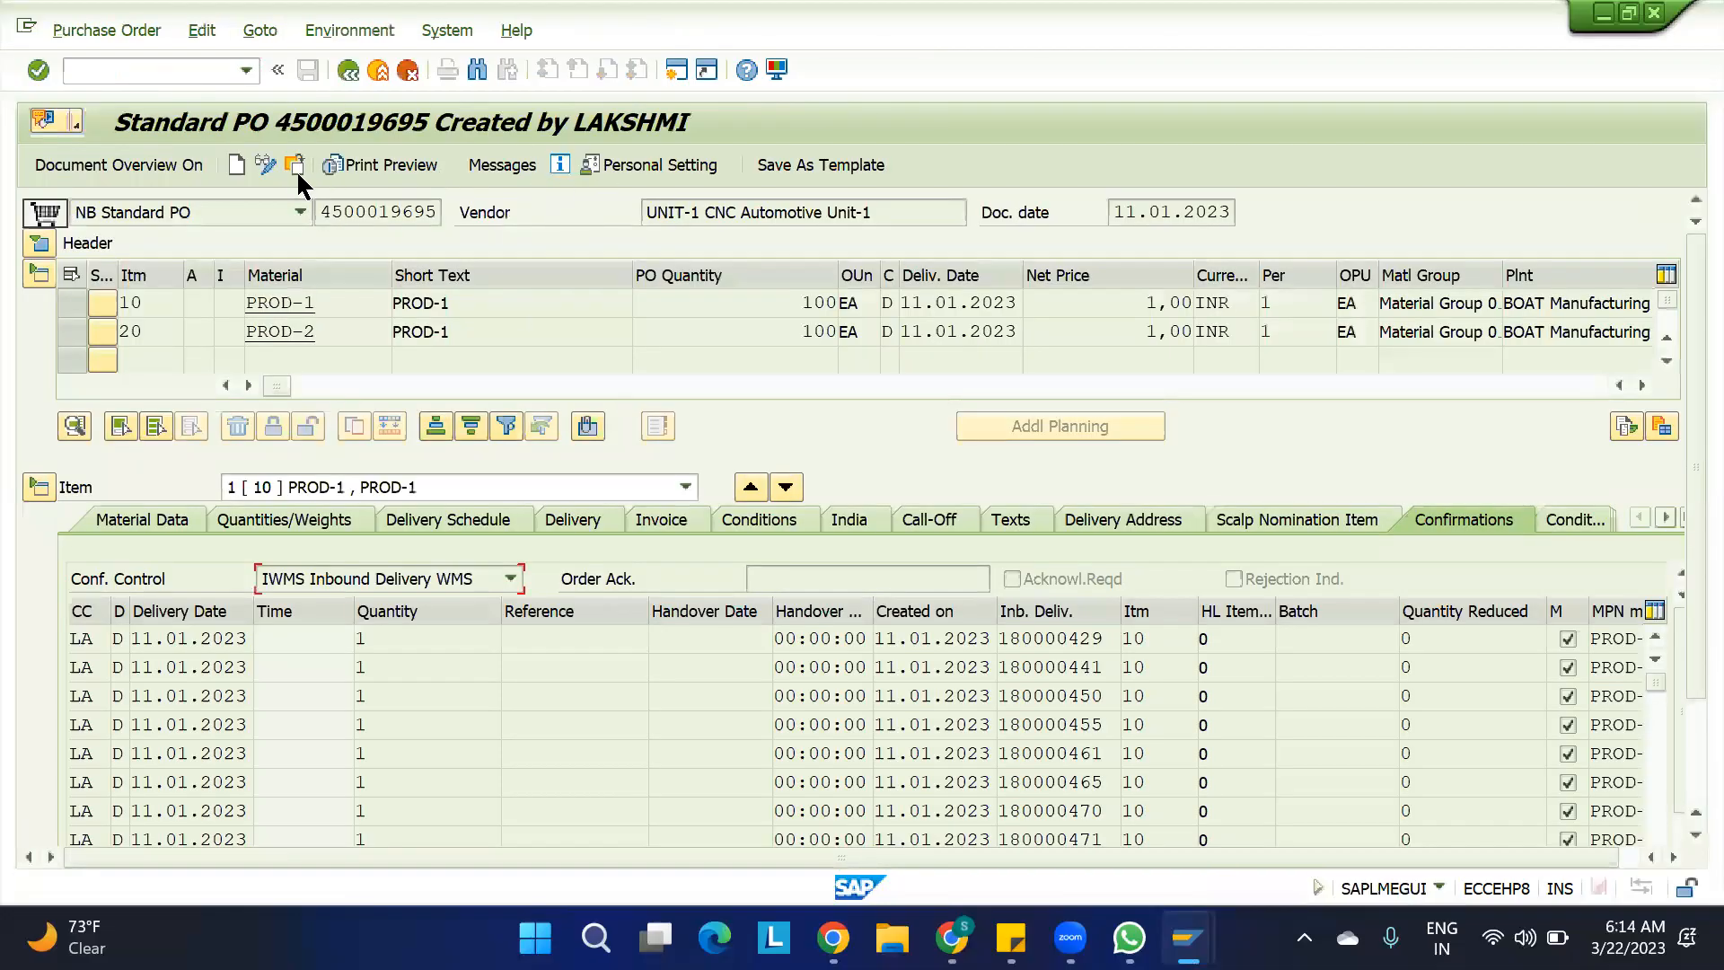
click(287, 167)
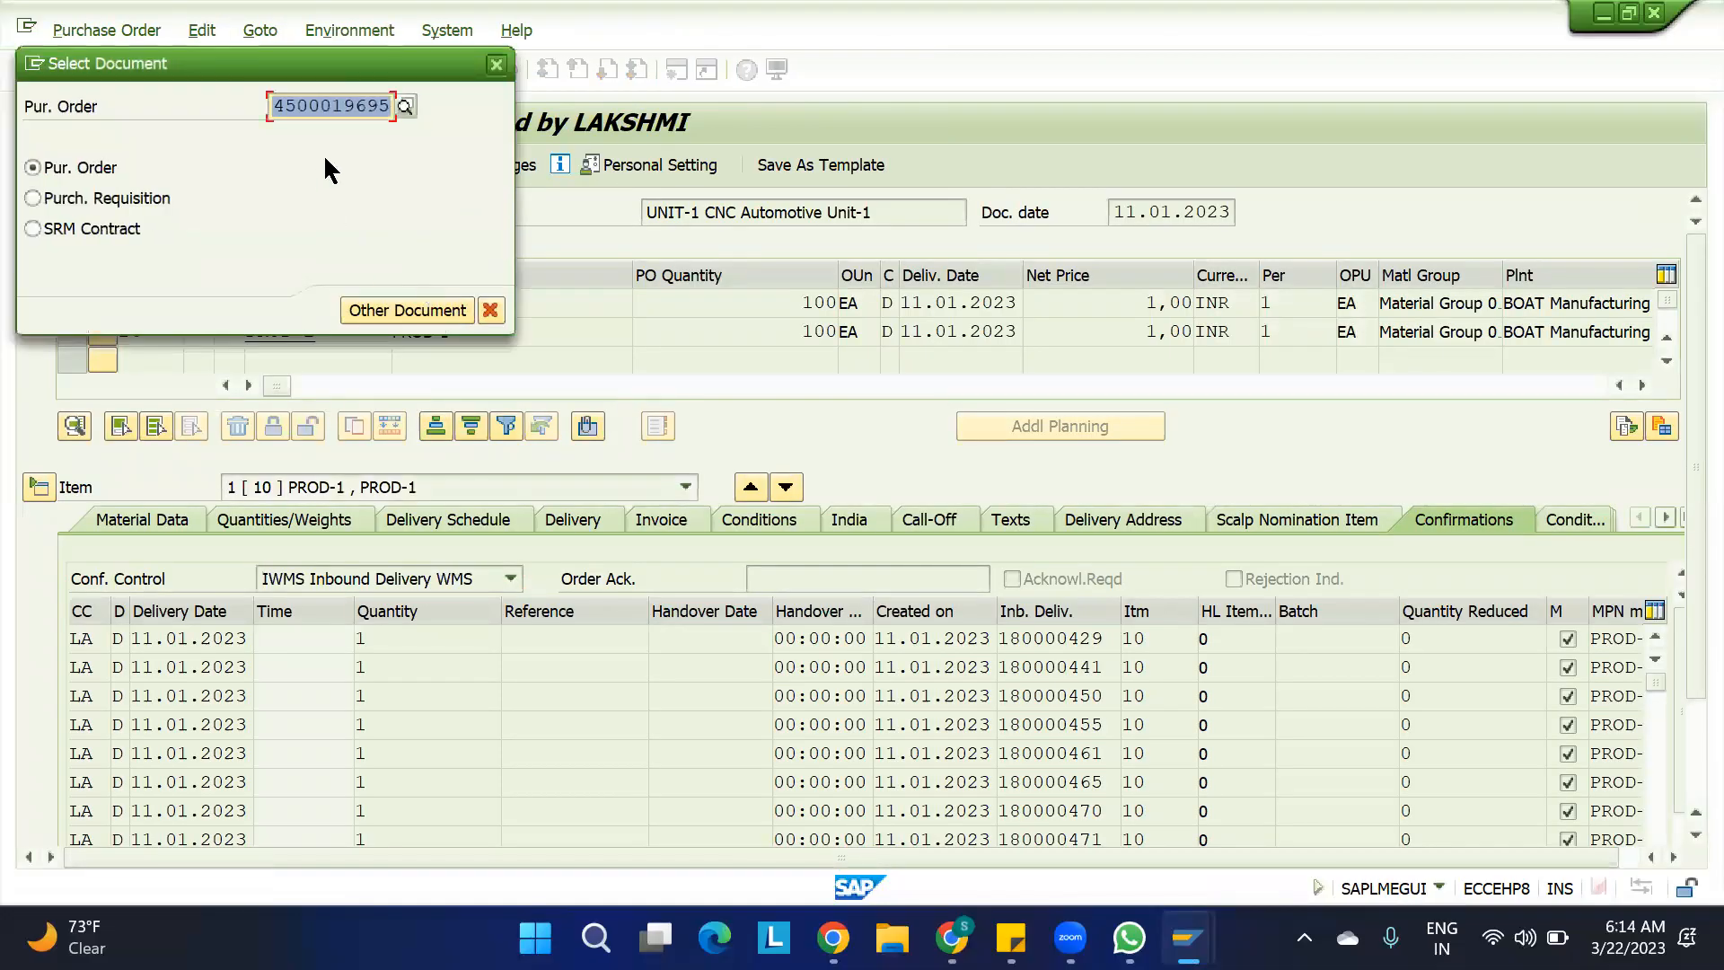
key(BackSpace)
key(ctrl+v)
key(Return)
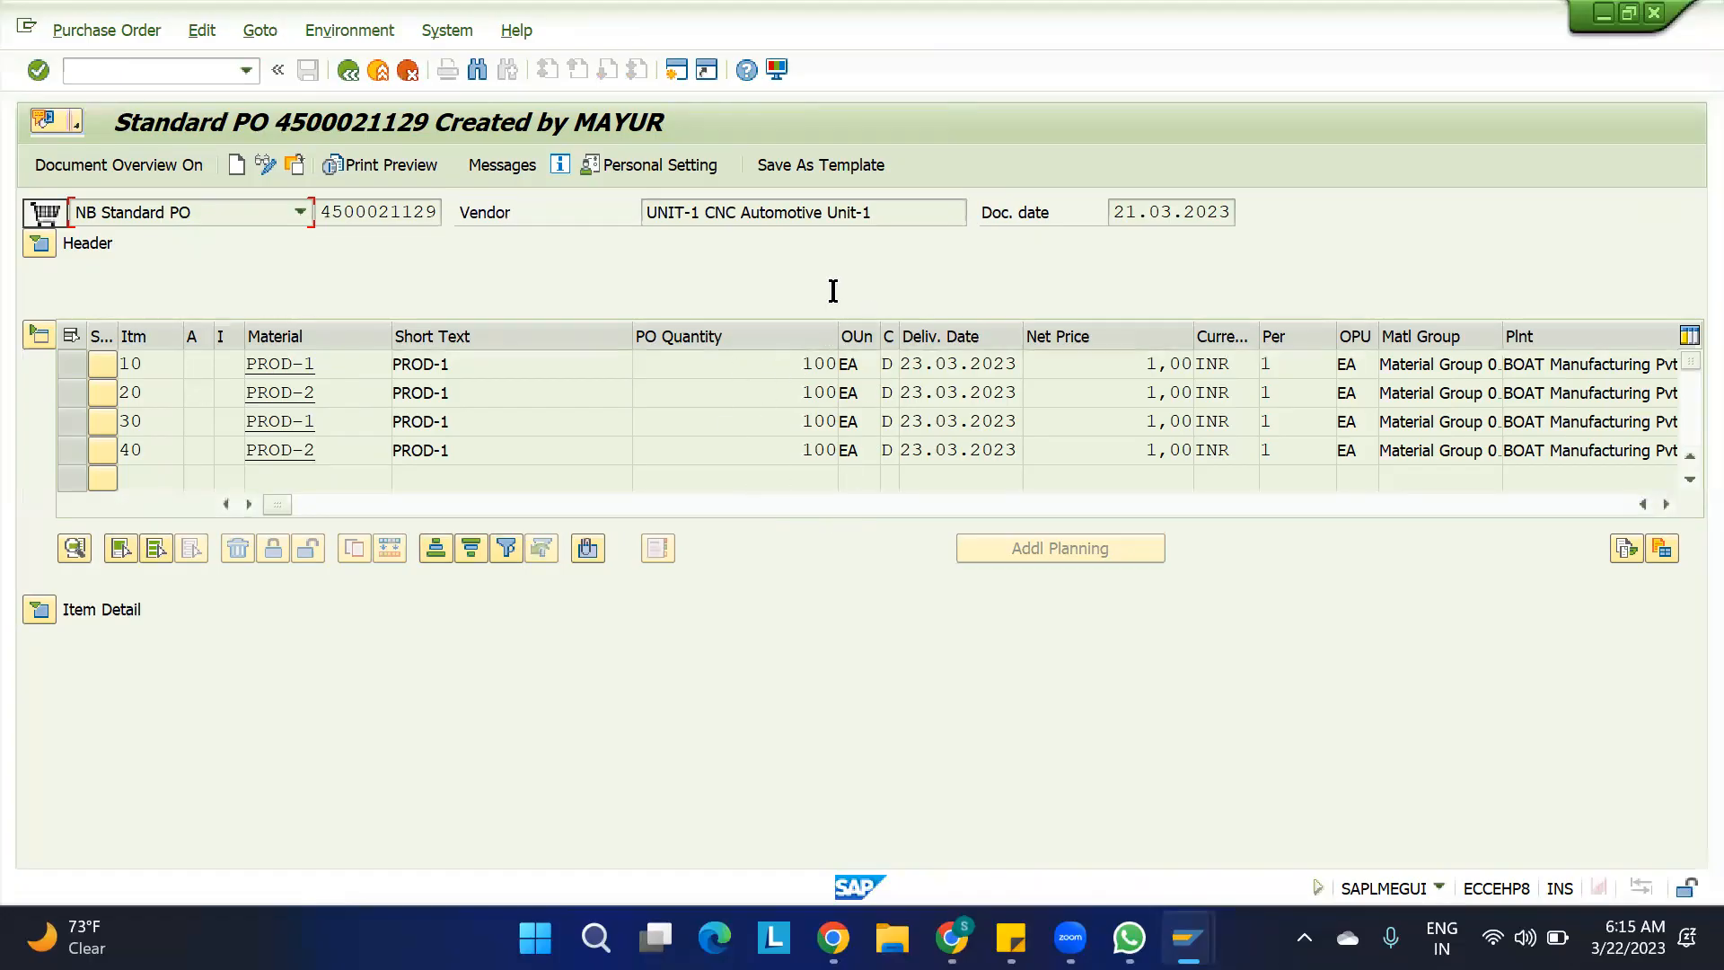
Expand the purchase order header and check the delivered quantity in its status data
click(40, 244)
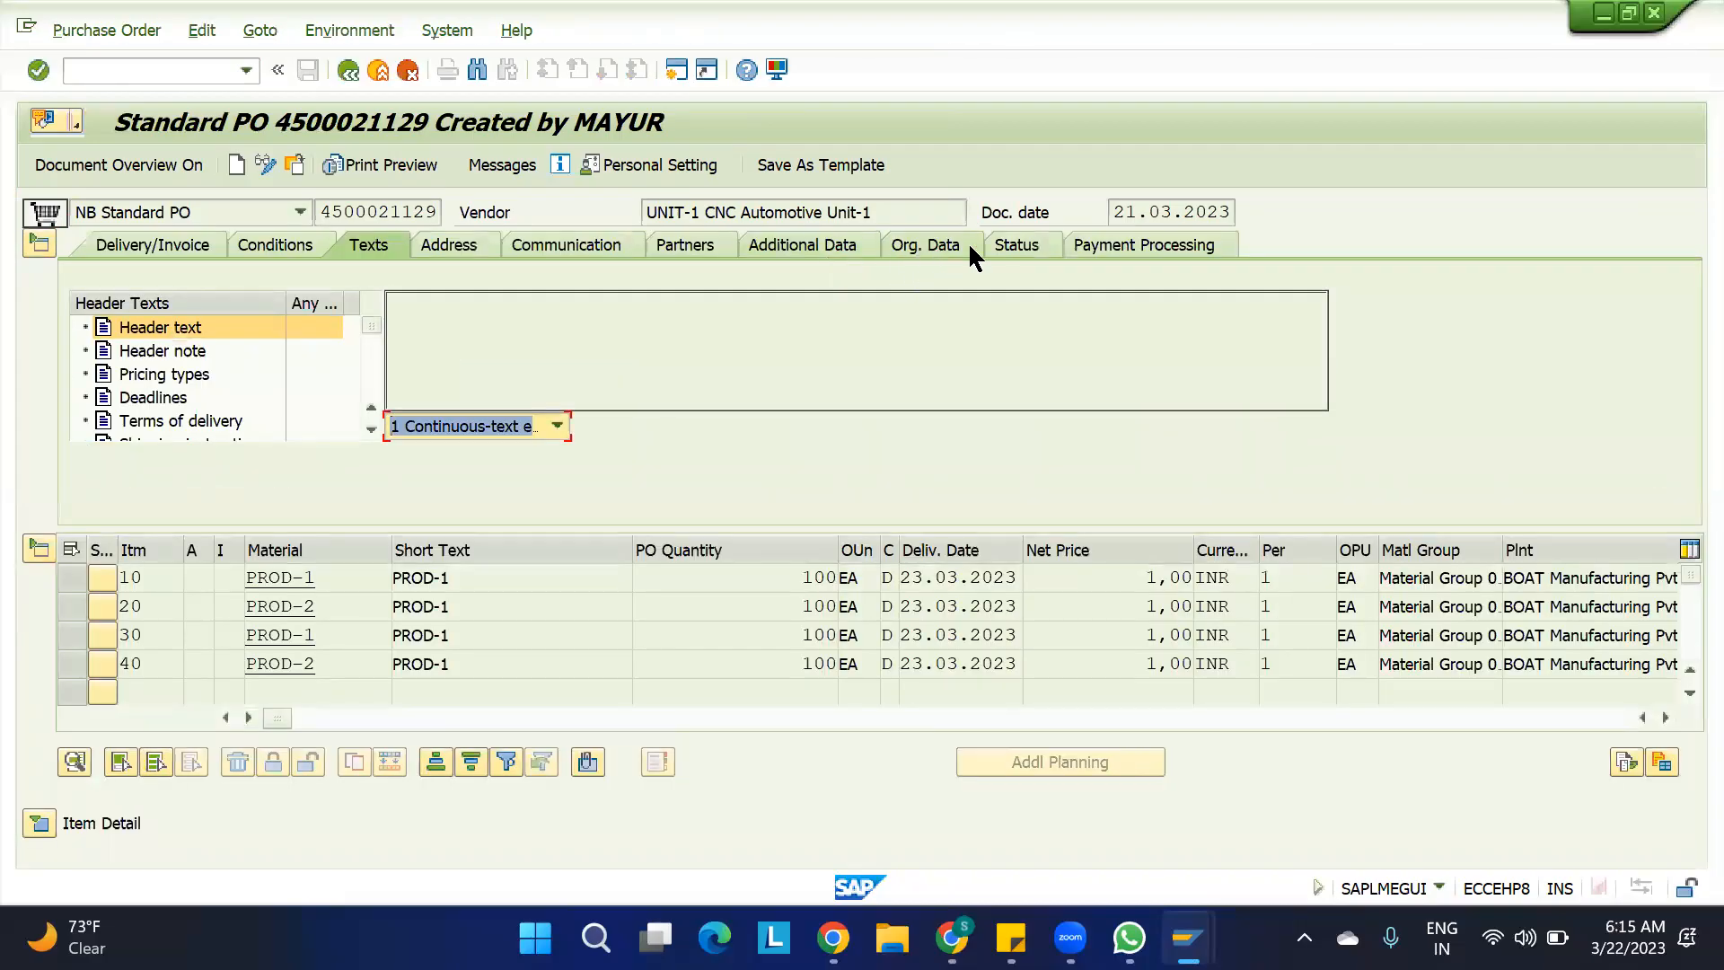
click(1024, 248)
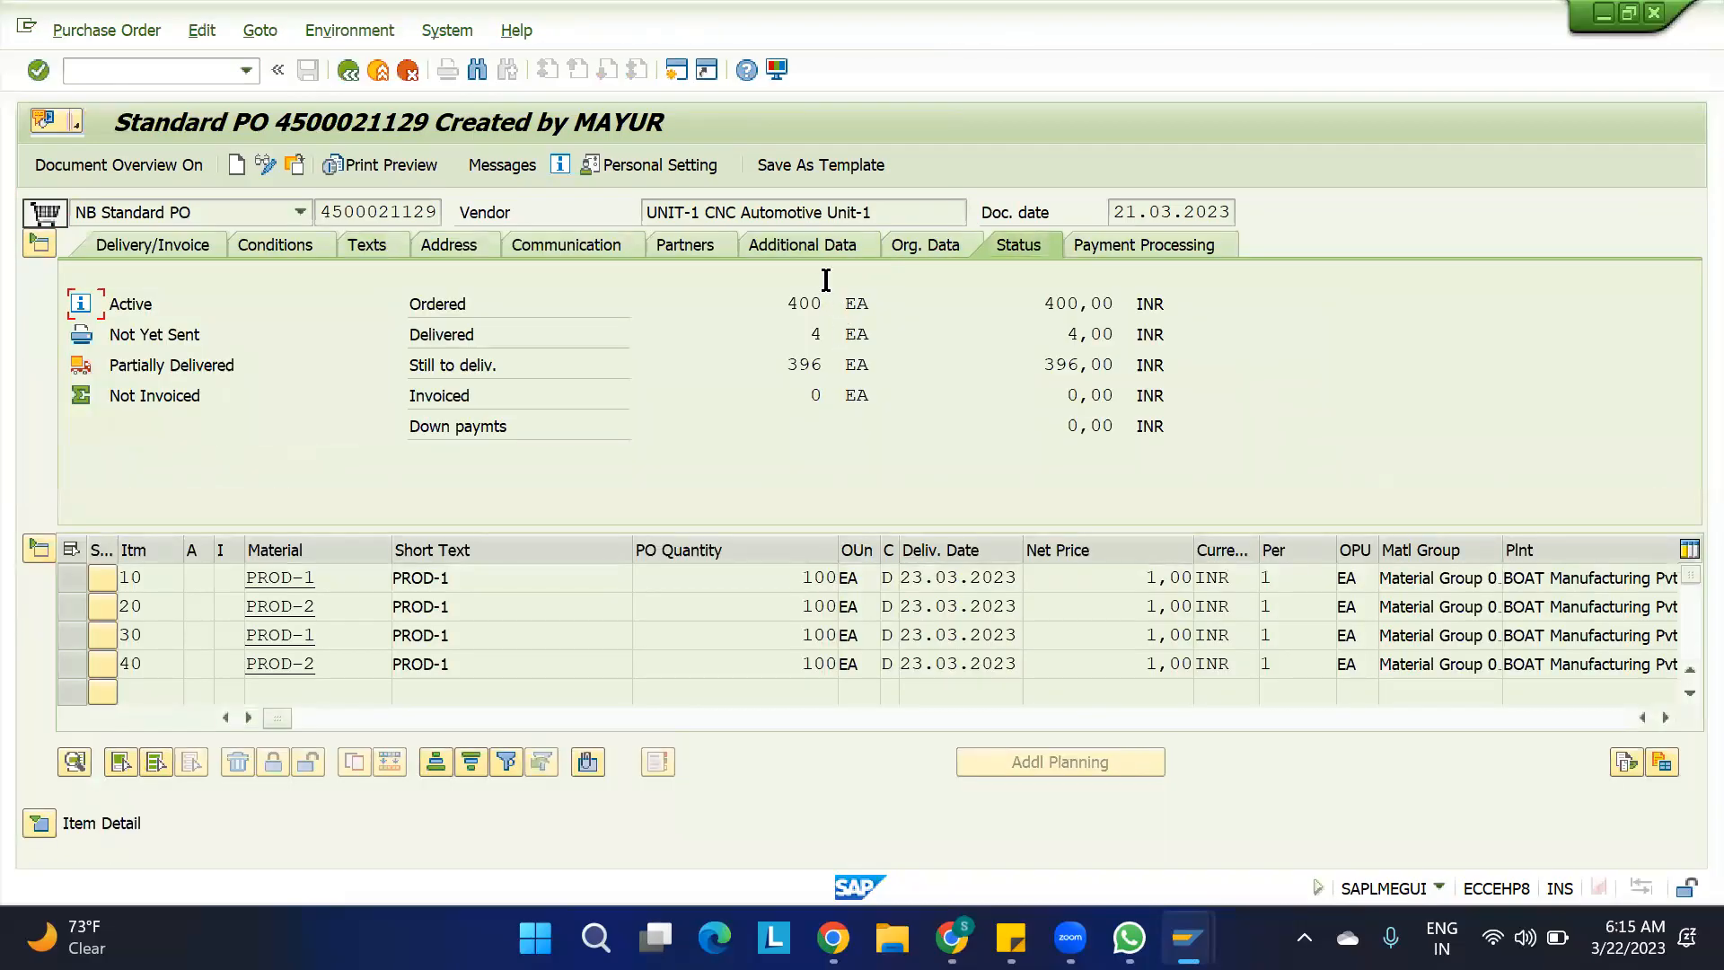
drag(811, 329, 864, 334)
Open a new session with transaction MMBE and run the stock overview for material prod-1 in plant boat
click(677, 69)
text(mmbe)
key(Return)
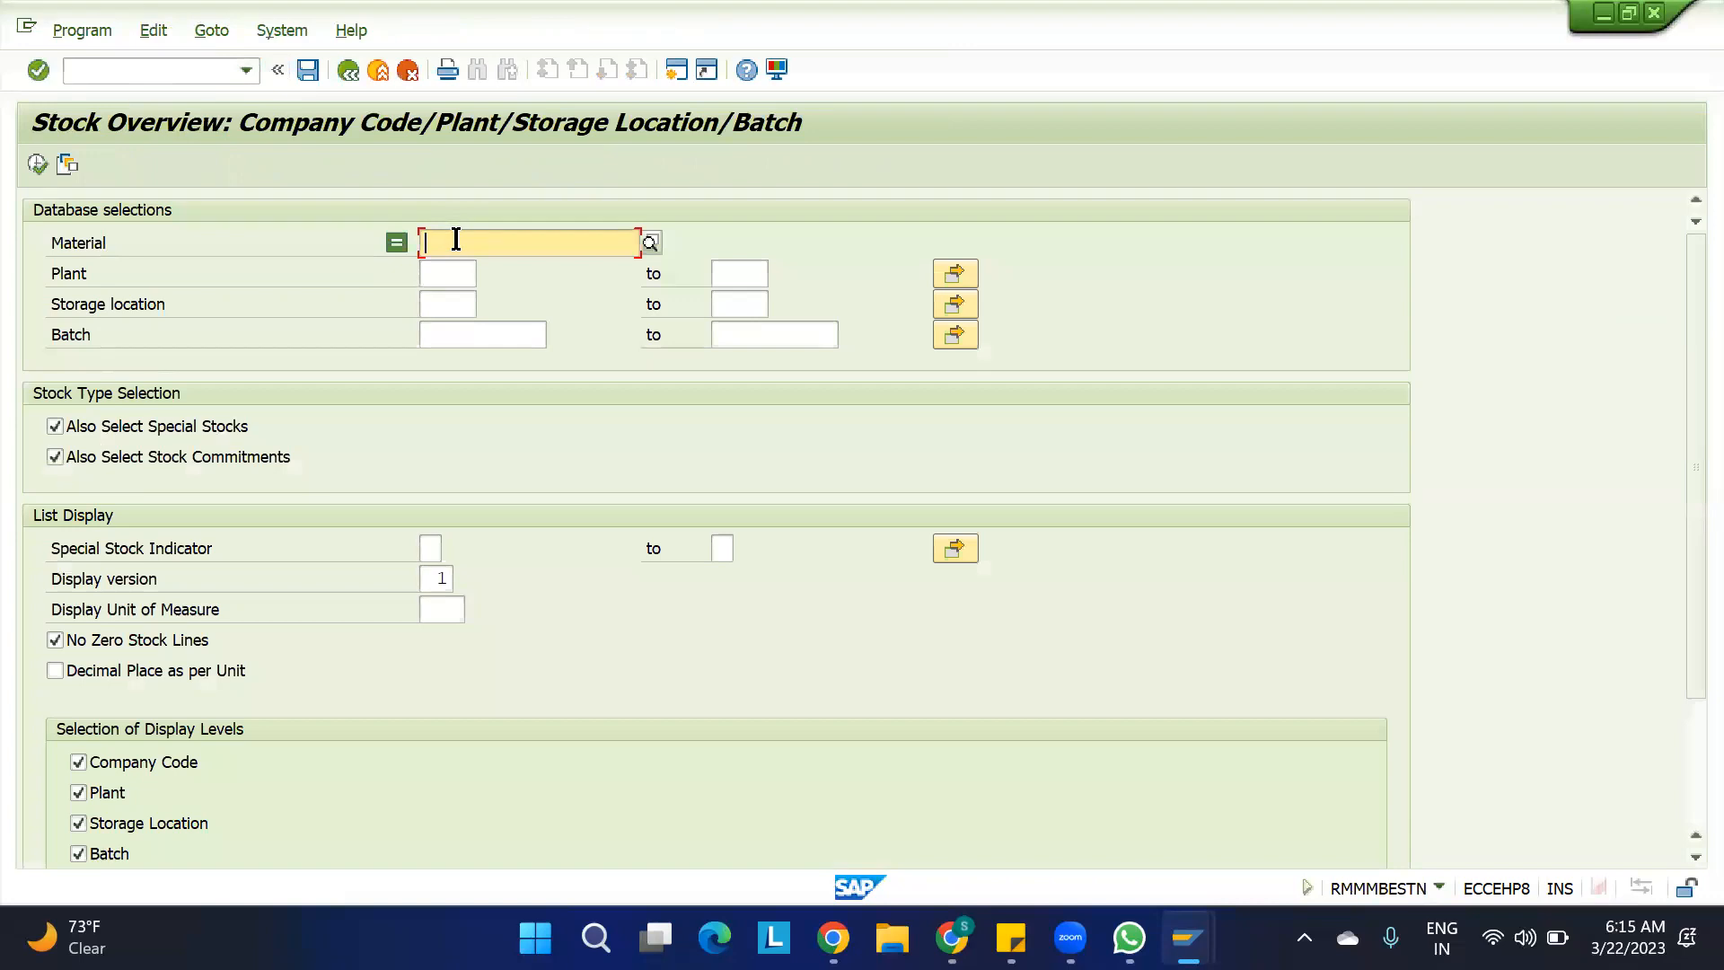
text(prod*)
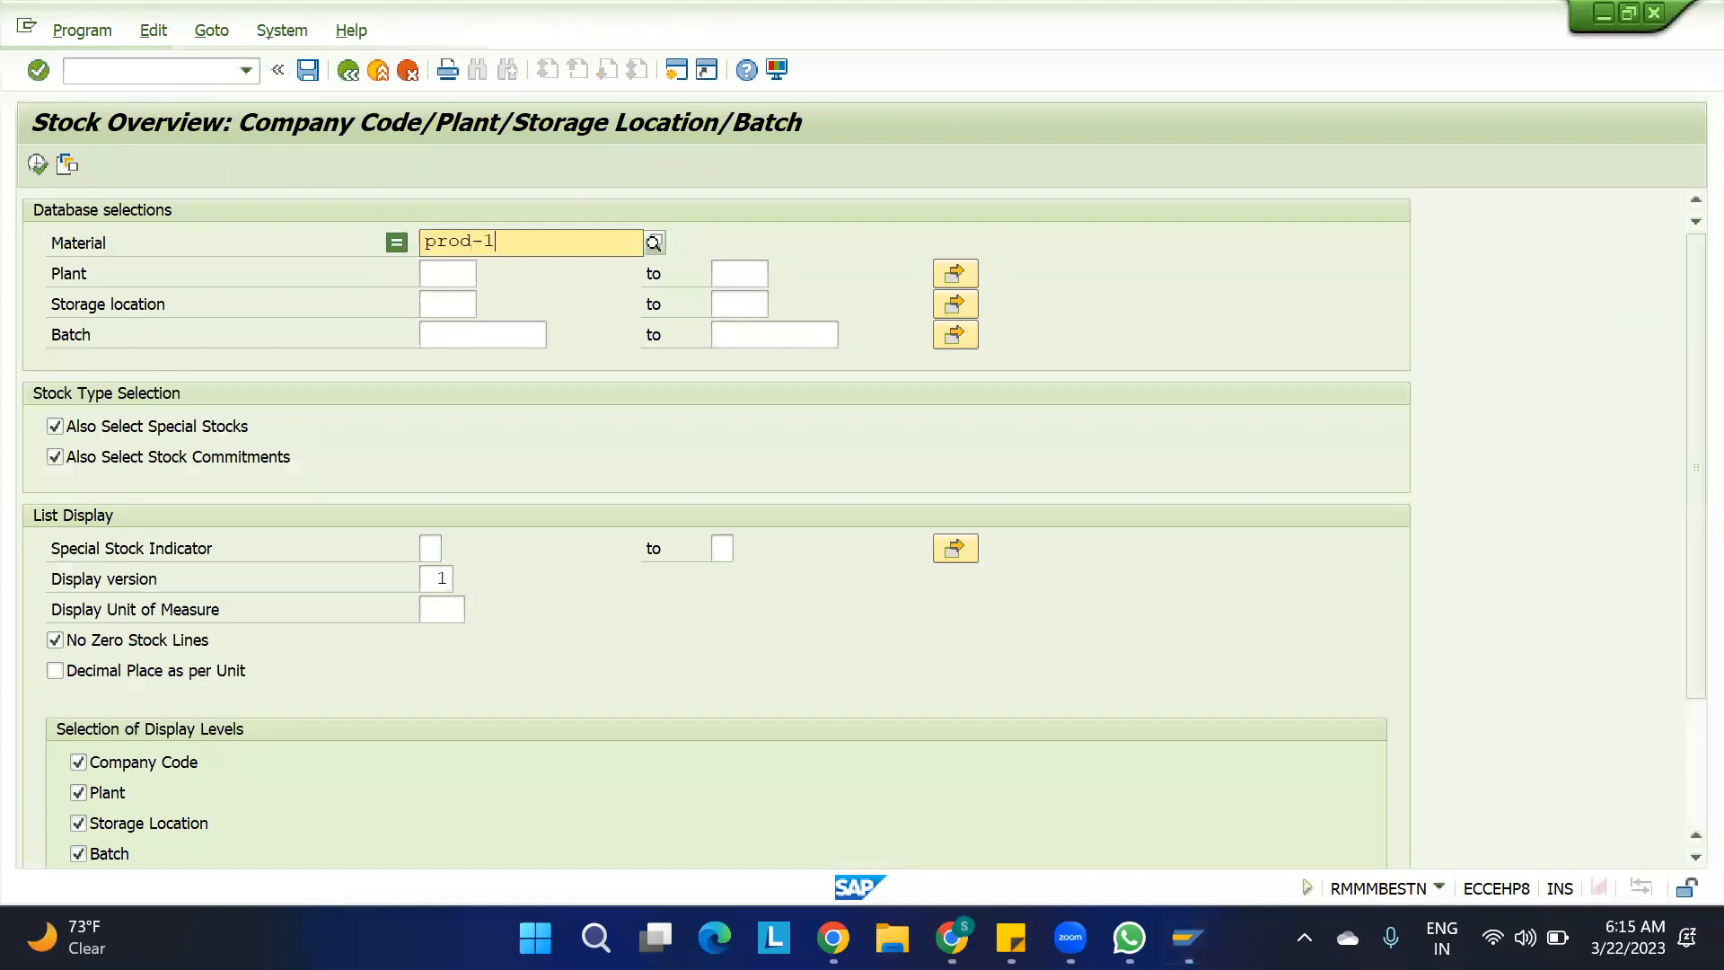
key(Return)
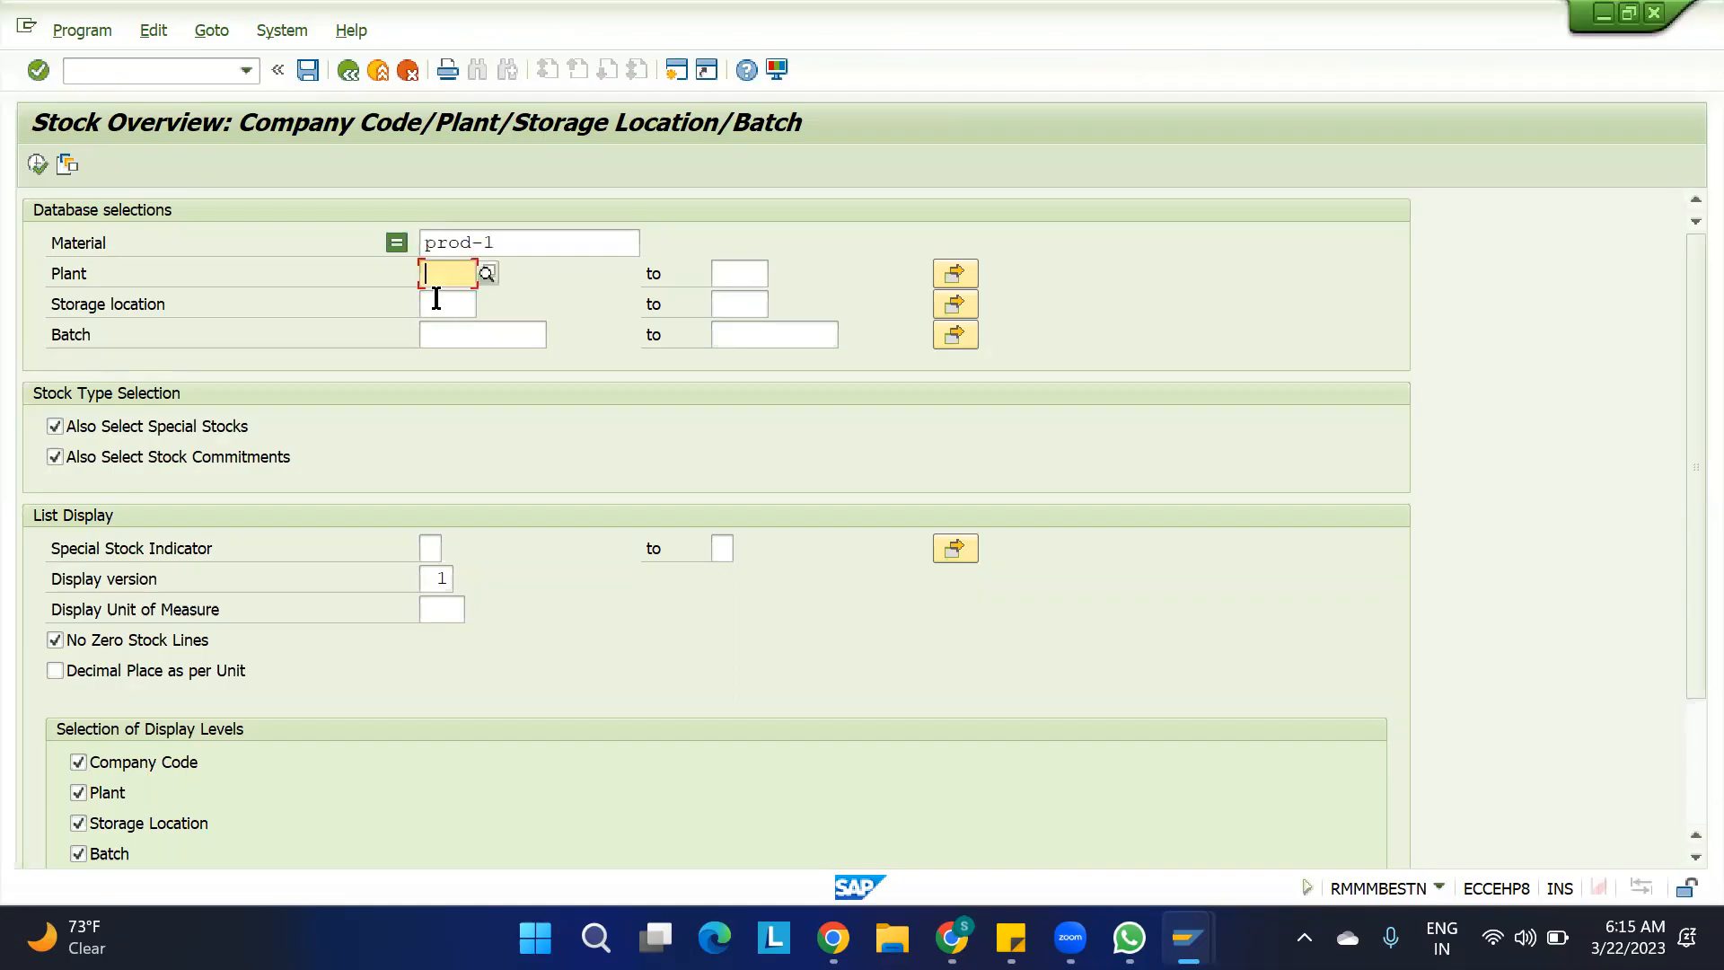
text(boat)
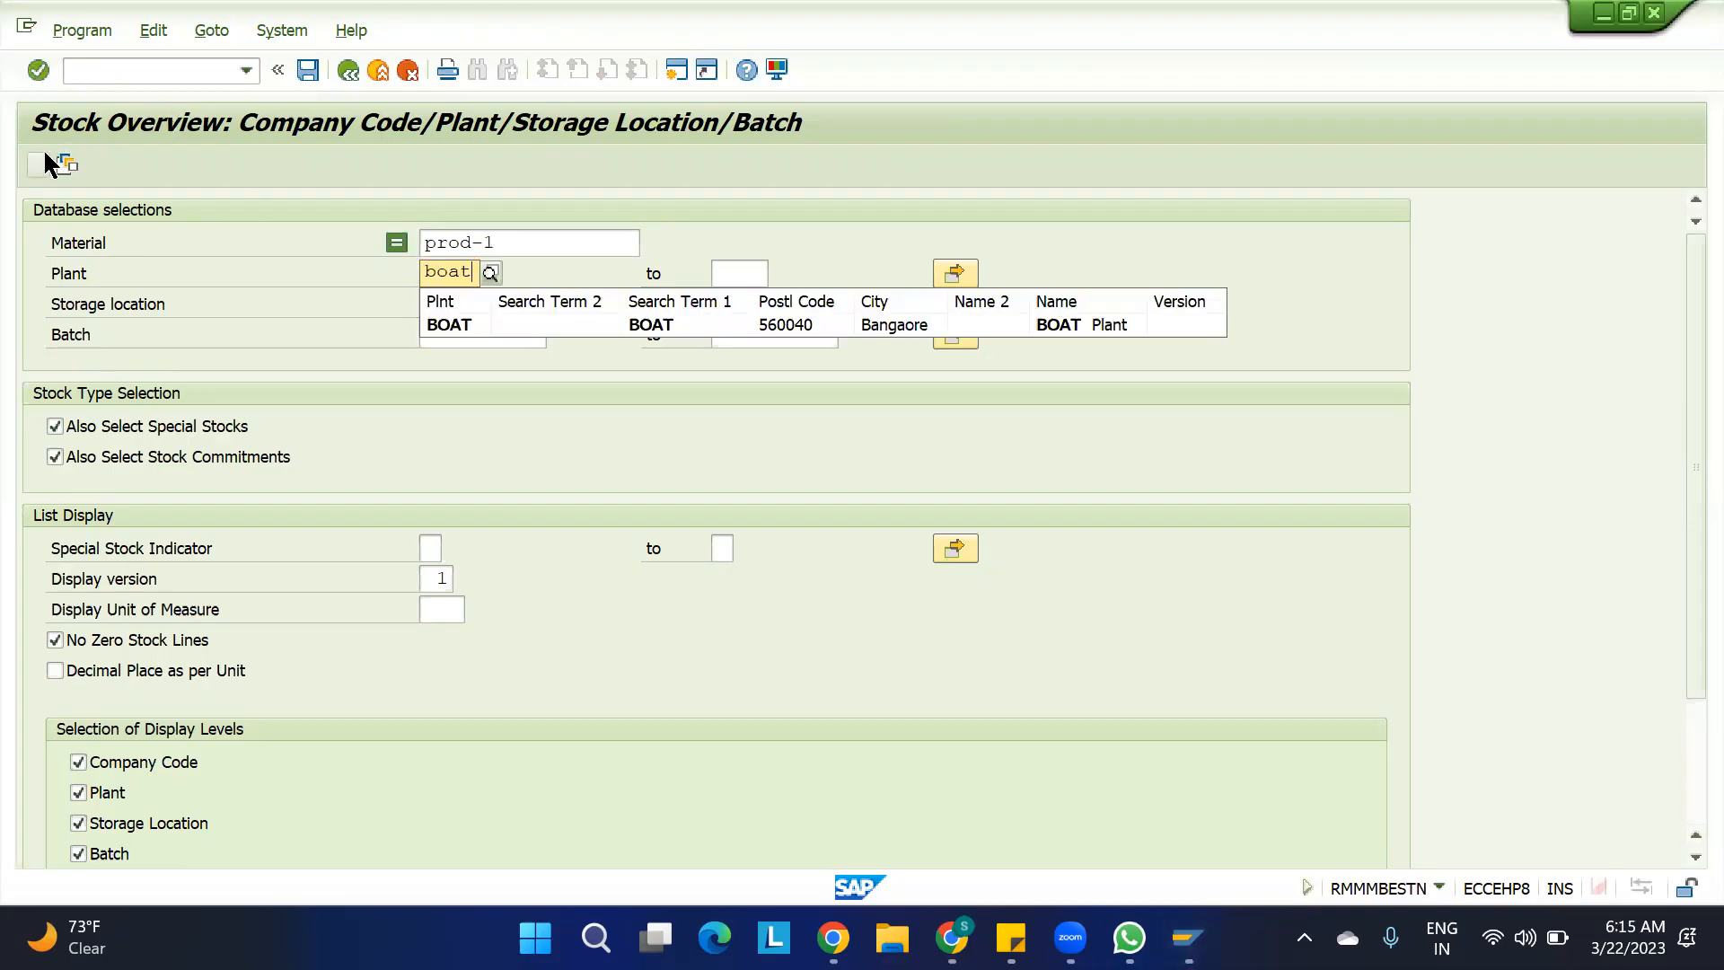
click(40, 167)
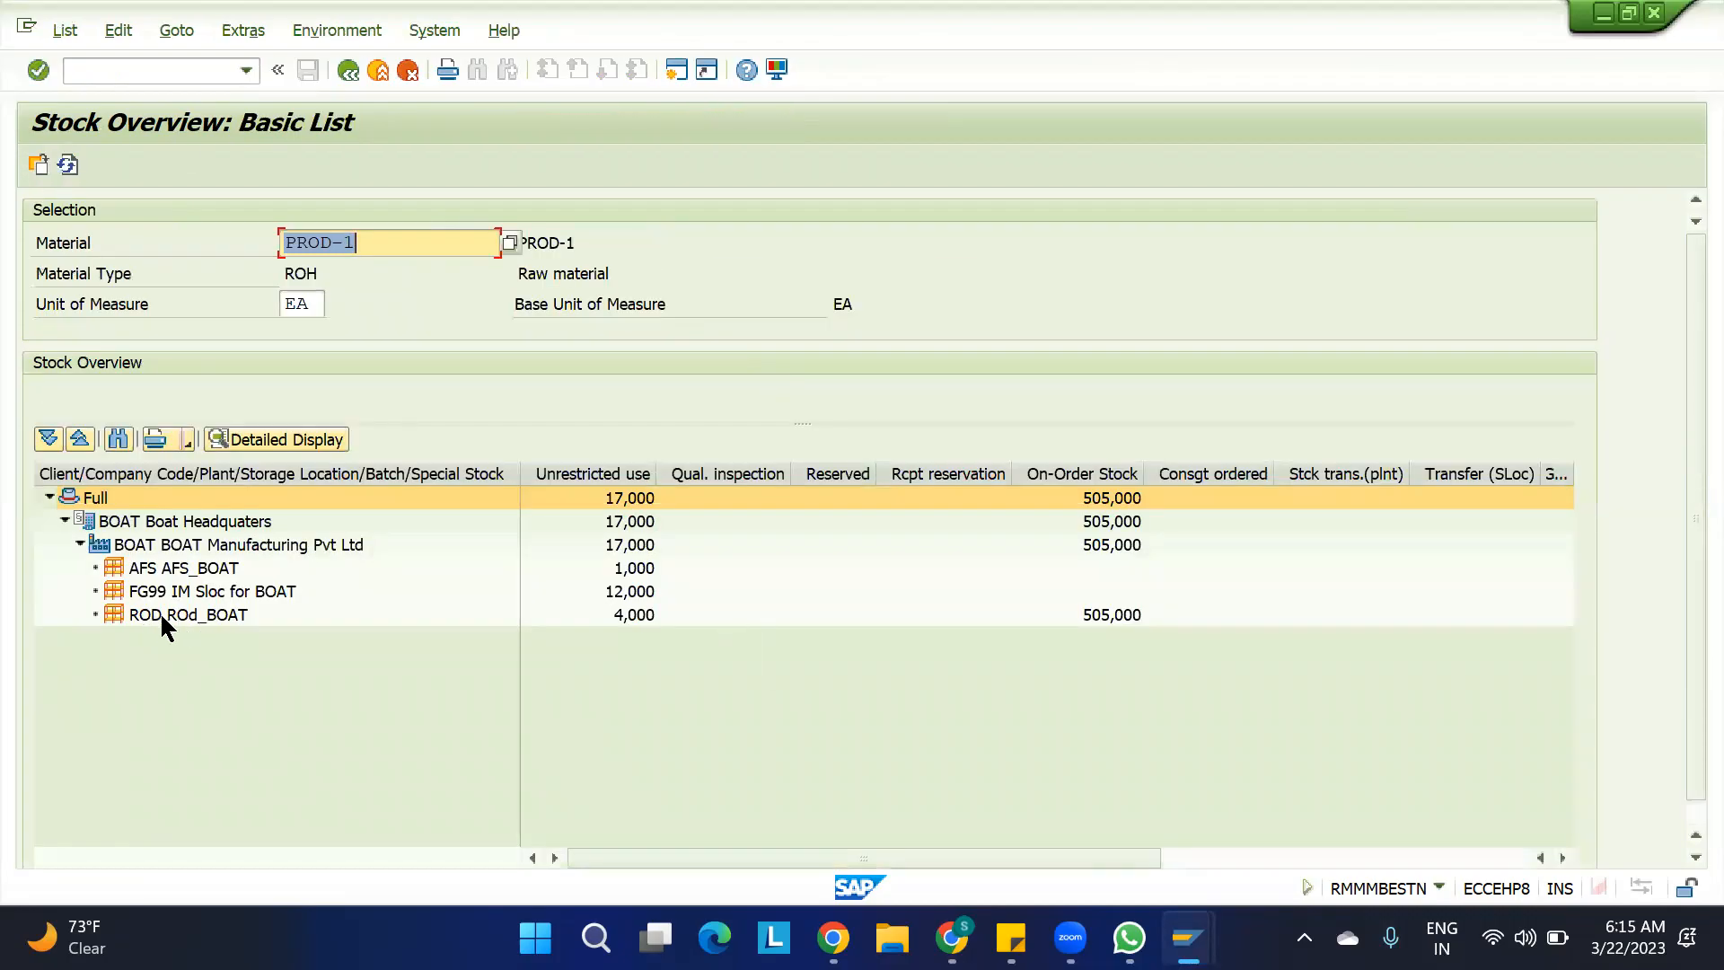
Examine the unrestricted-use stock of storage locations ROD and AFS and the on-order stock of ROD
click(632, 618)
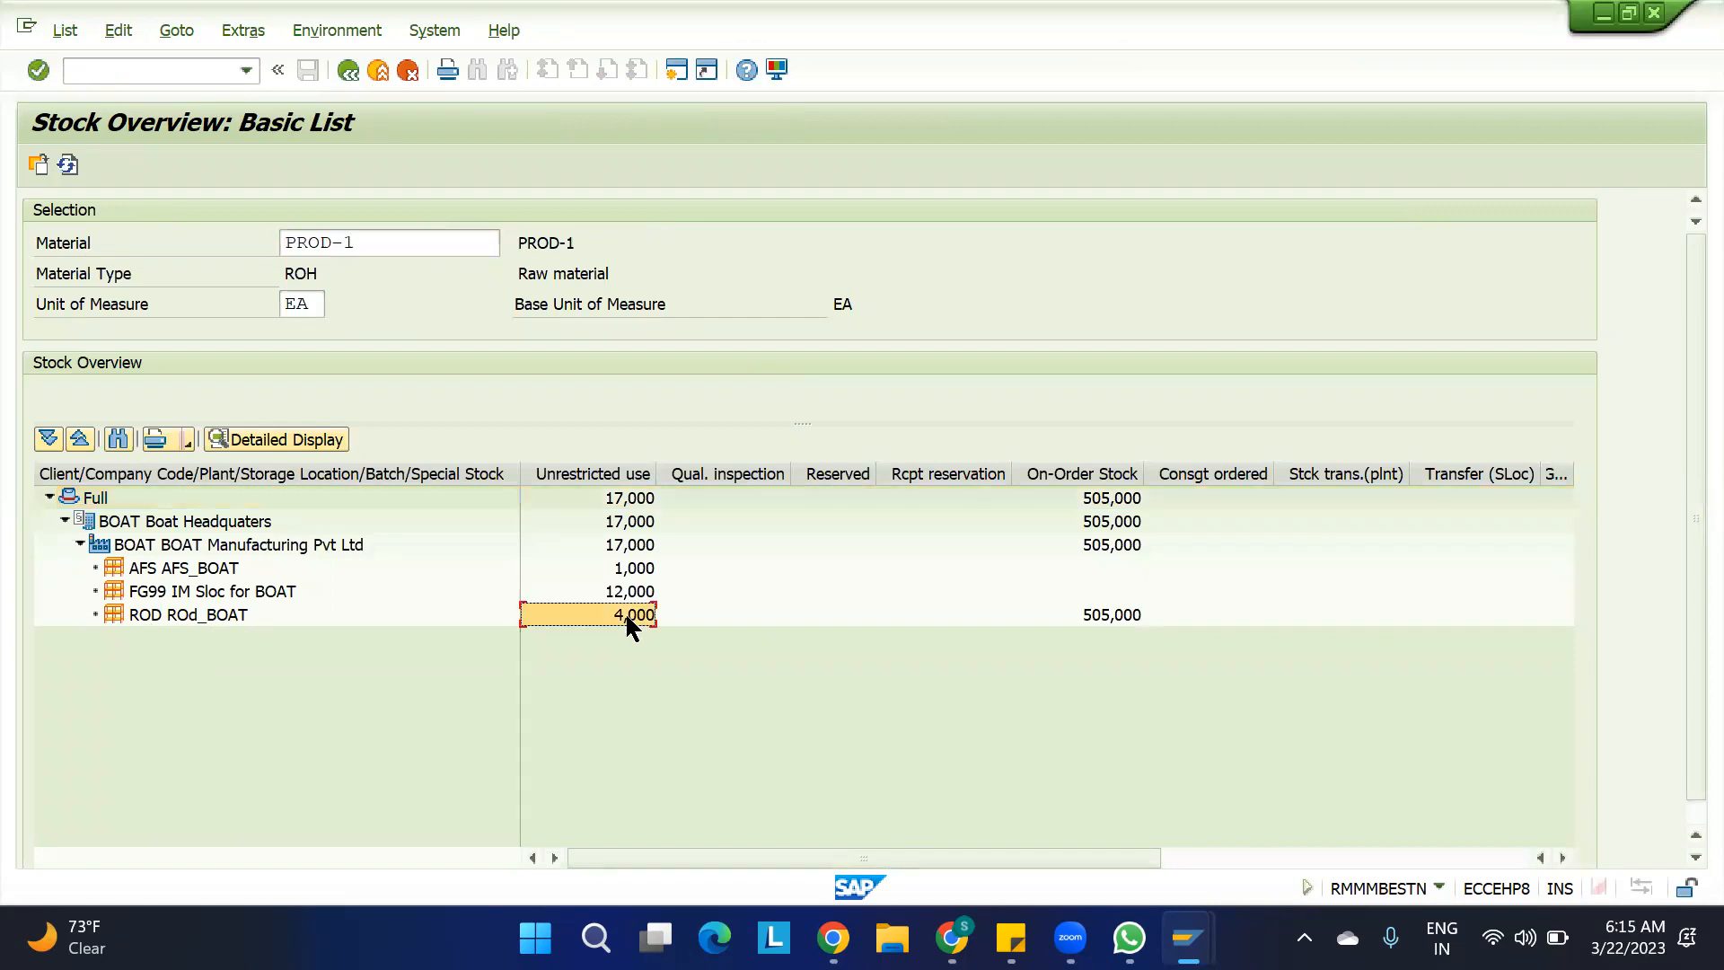
click(176, 569)
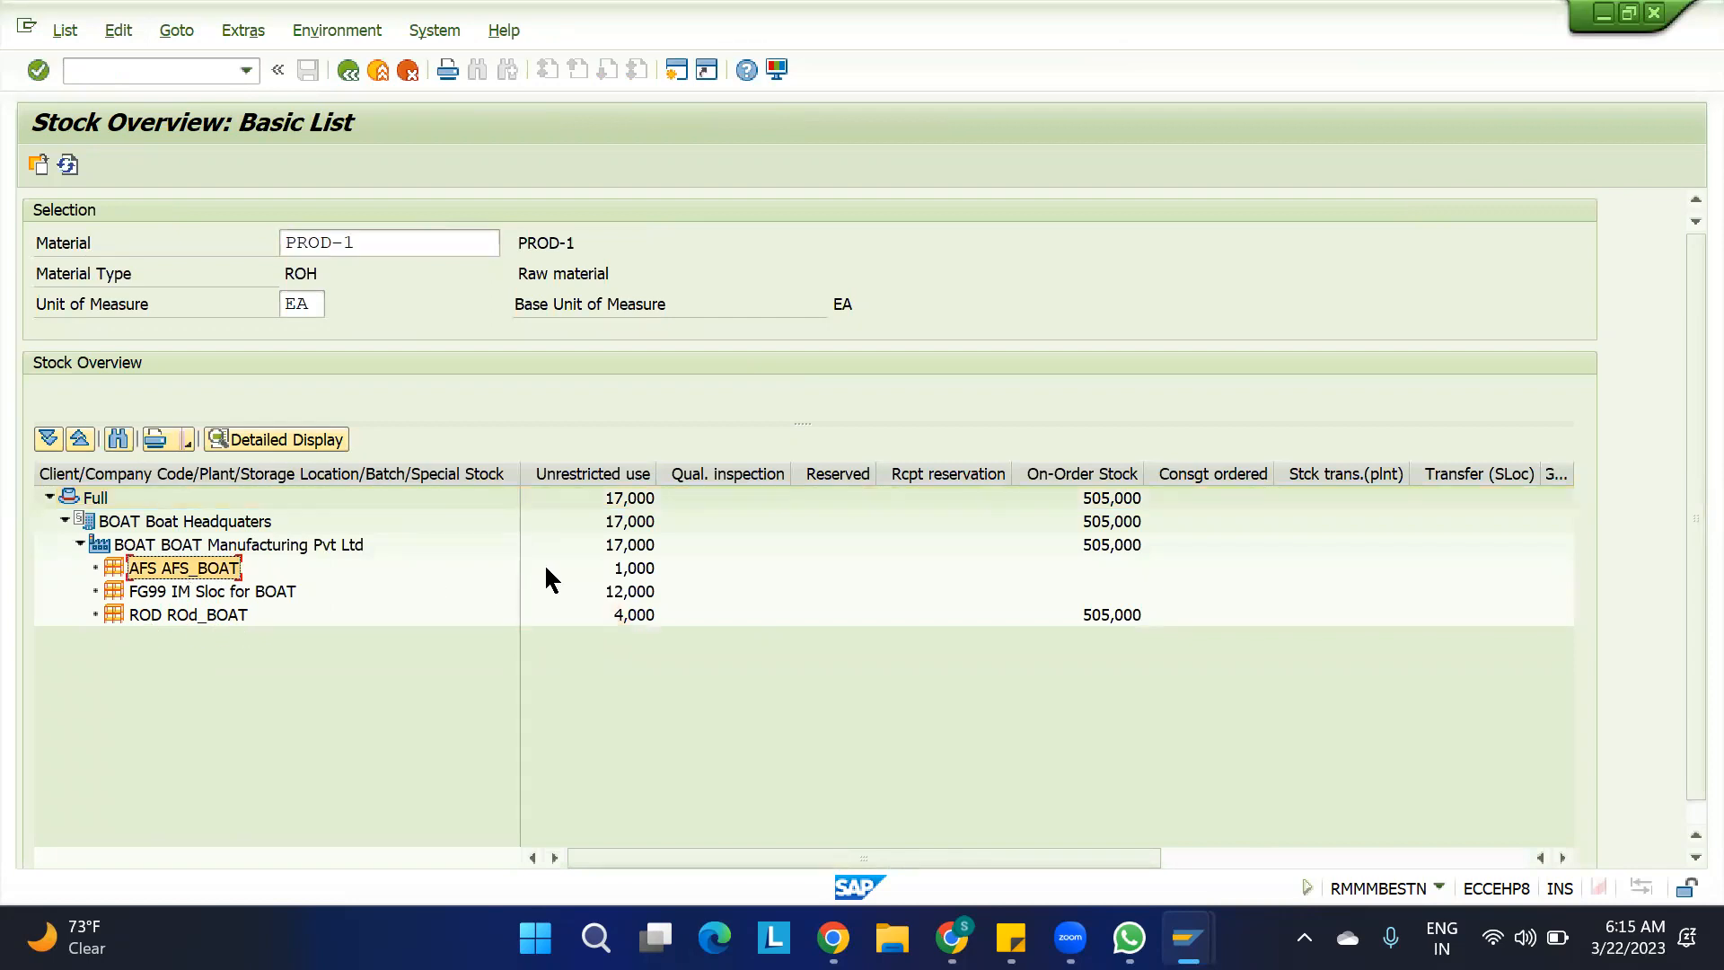
click(630, 569)
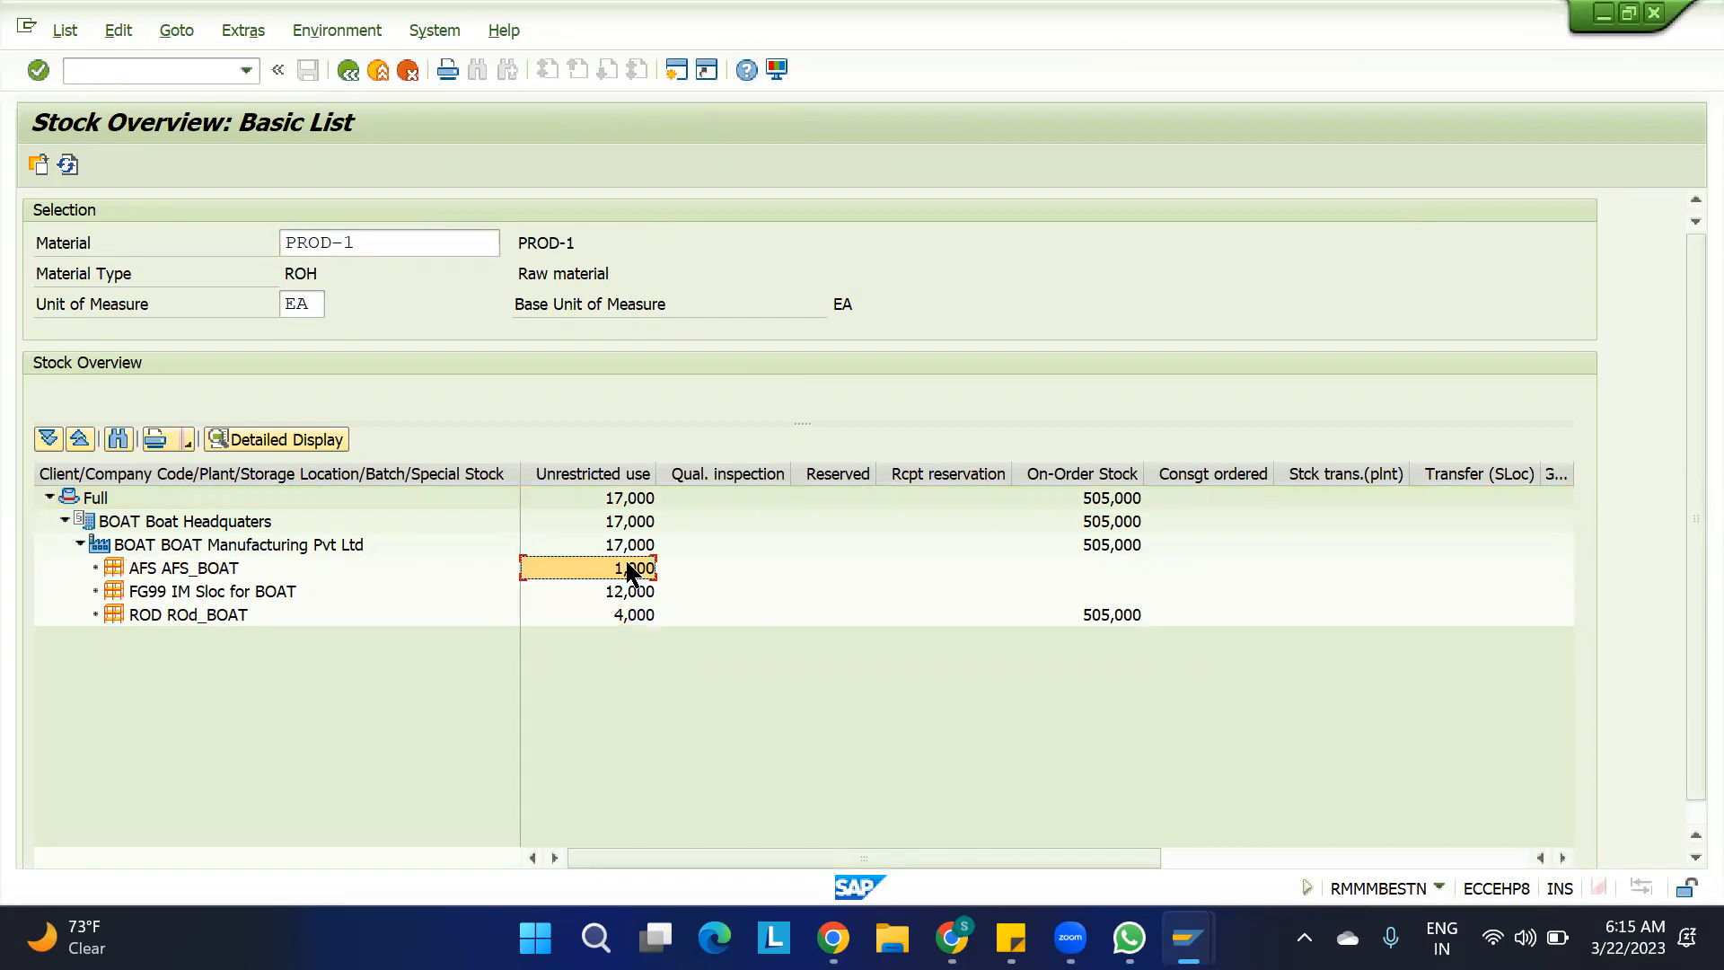
click(1127, 617)
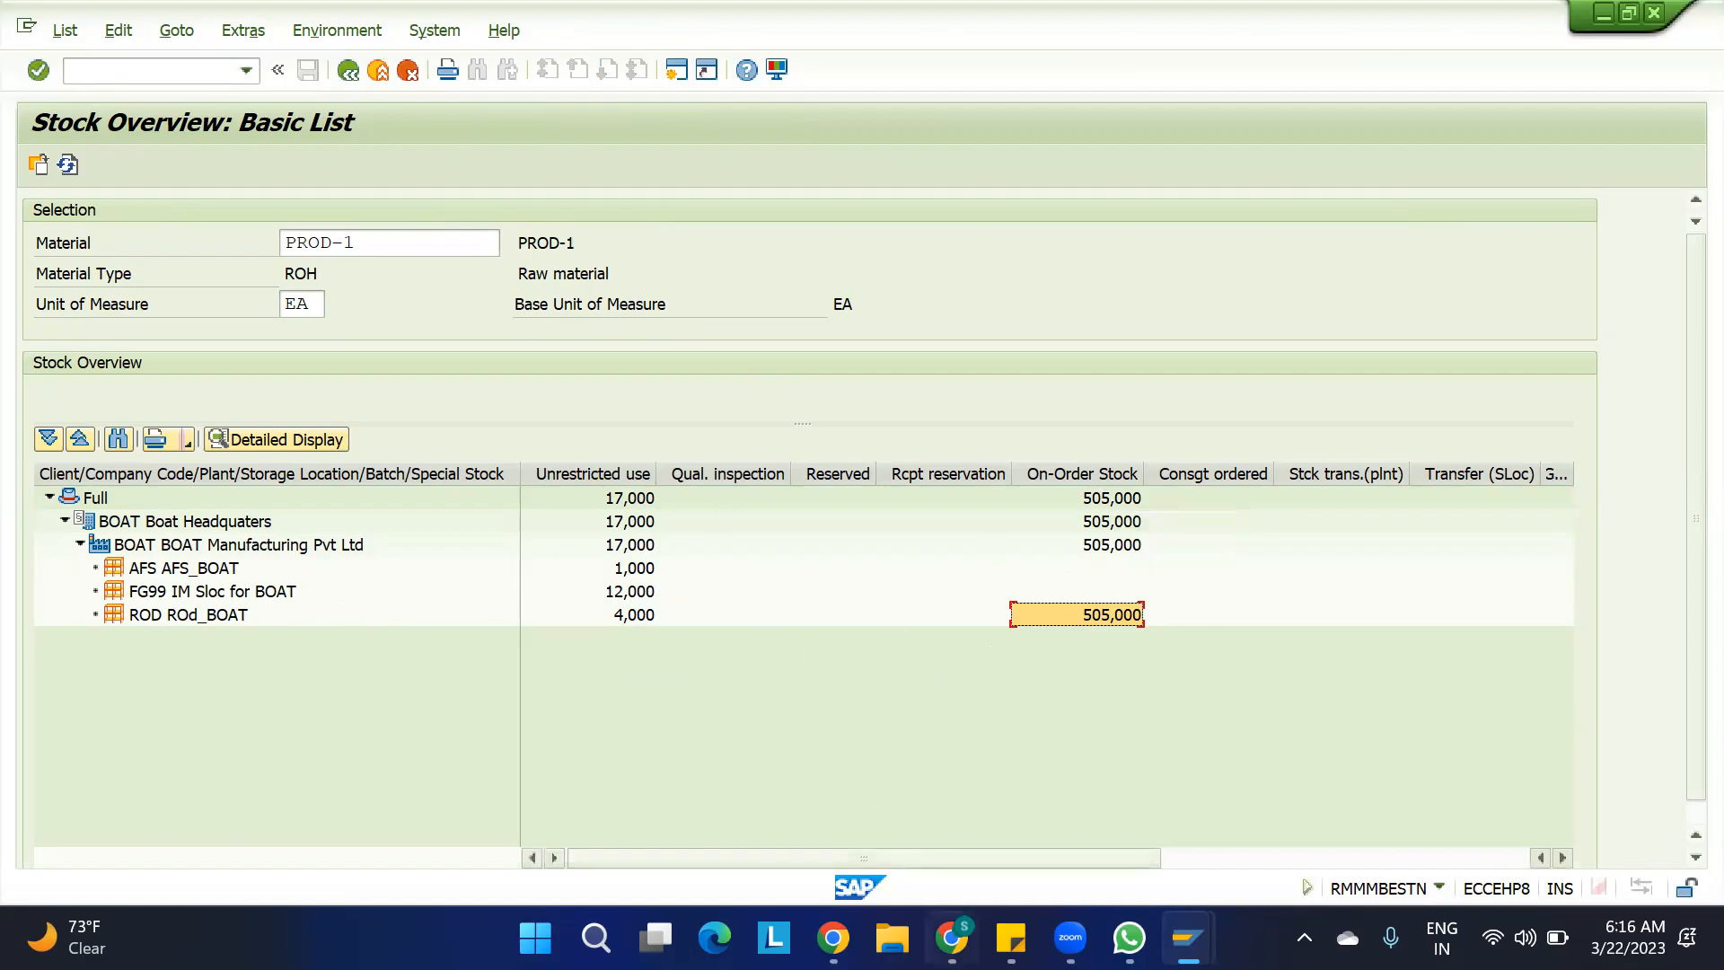
Switch to Screenpresso and capture a region screenshot of the PROD-1 stock overview list
click(1304, 937)
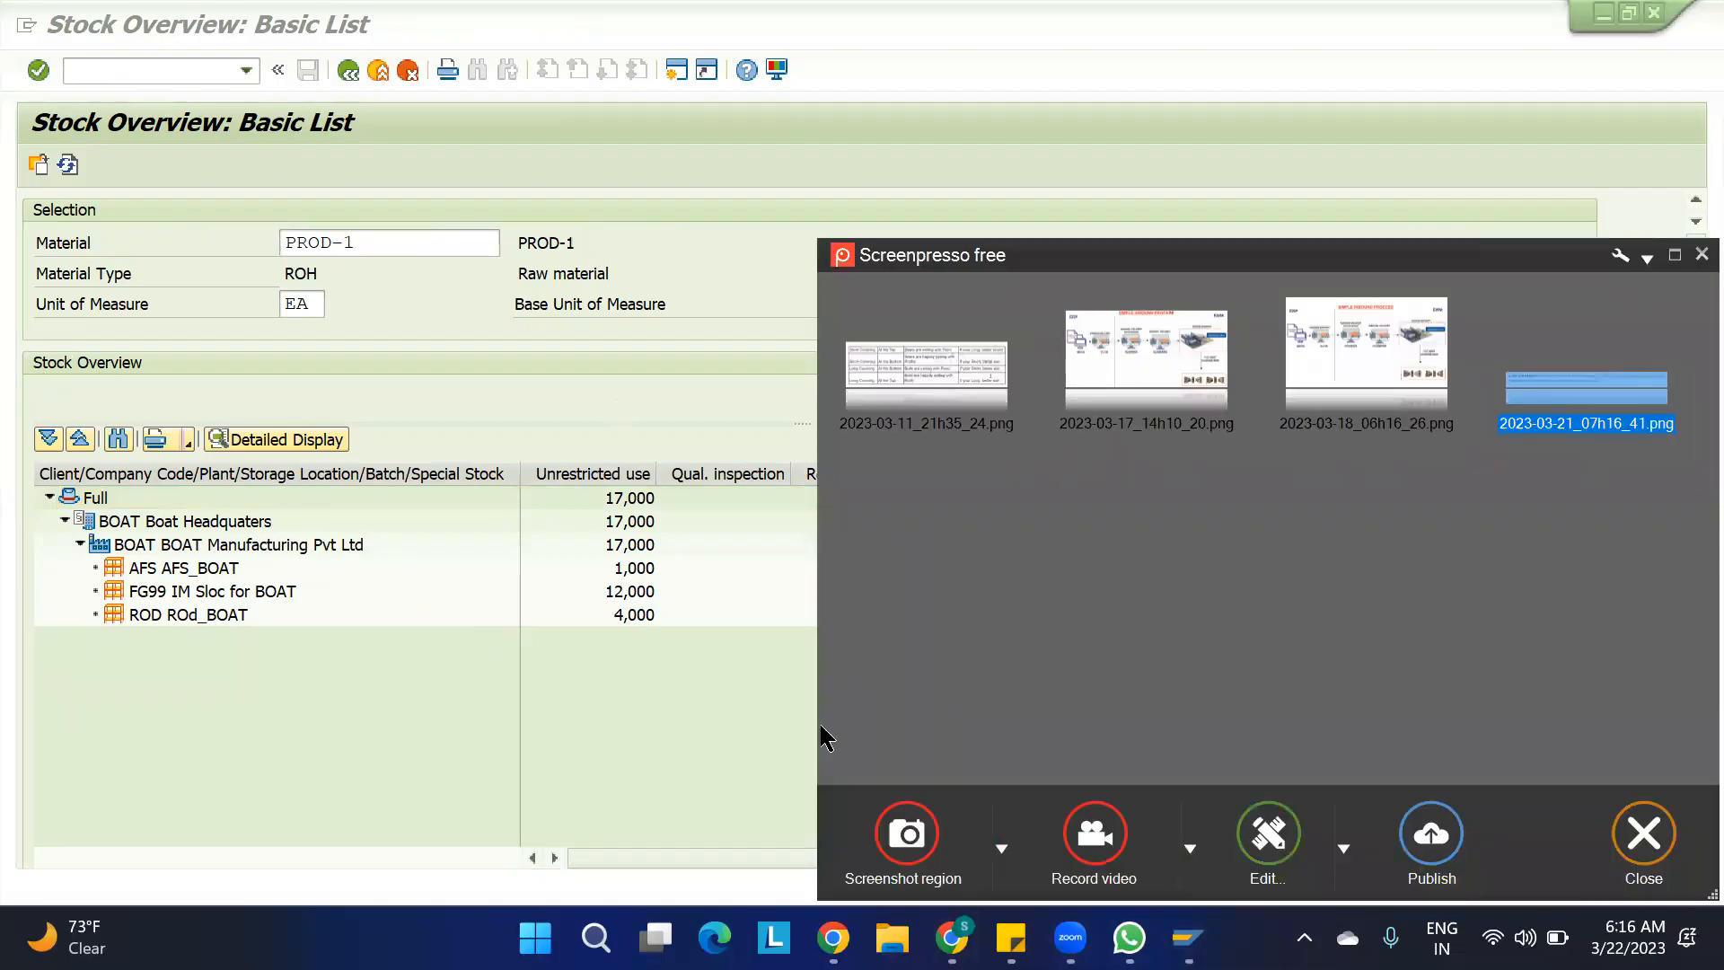
click(907, 833)
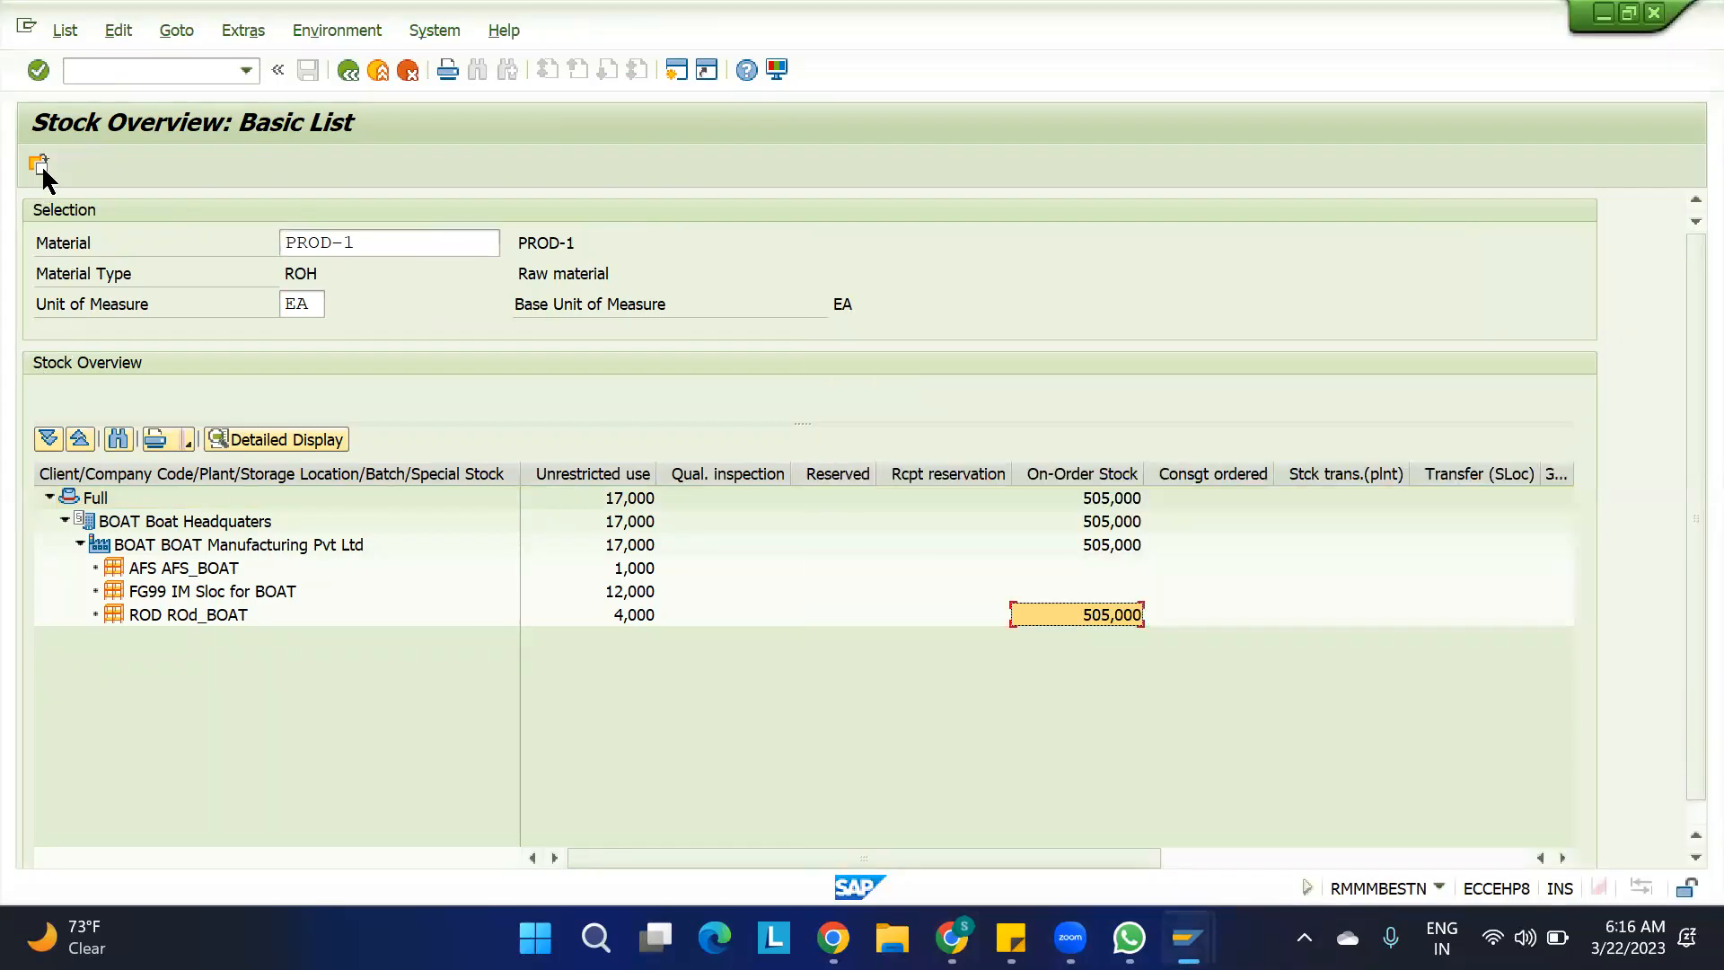
drag(16, 103, 1277, 674)
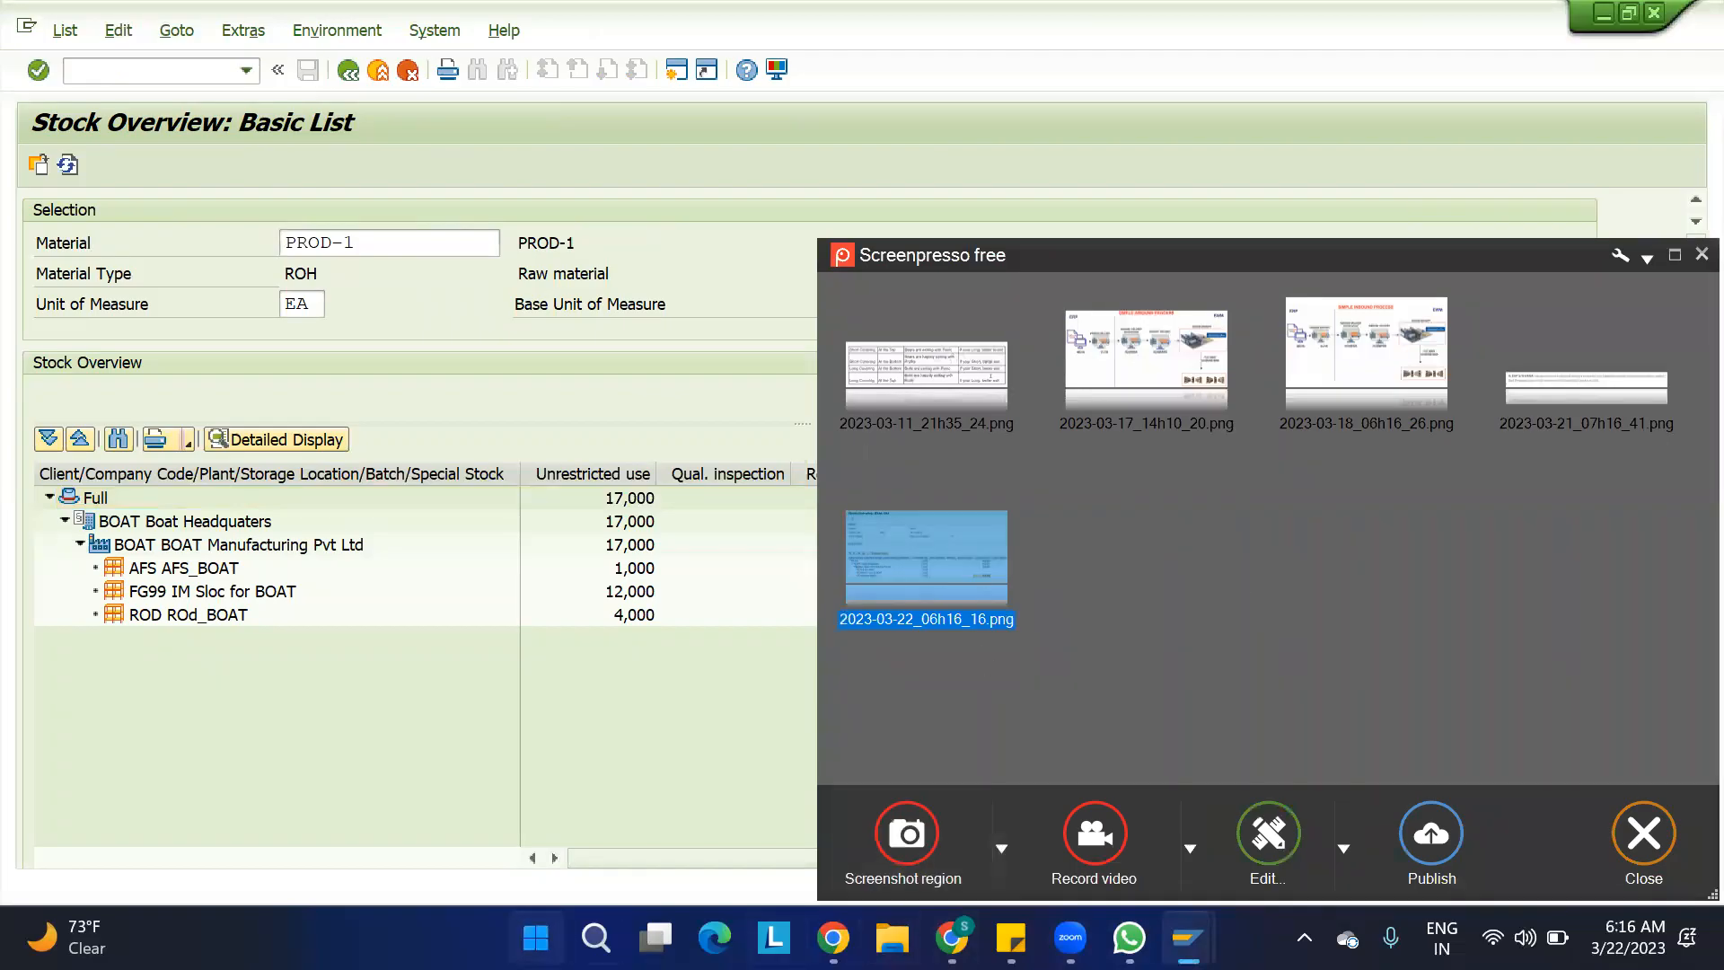
Switch to Word, create a blank document and paste the captured stock overview screenshot into it
key(super)
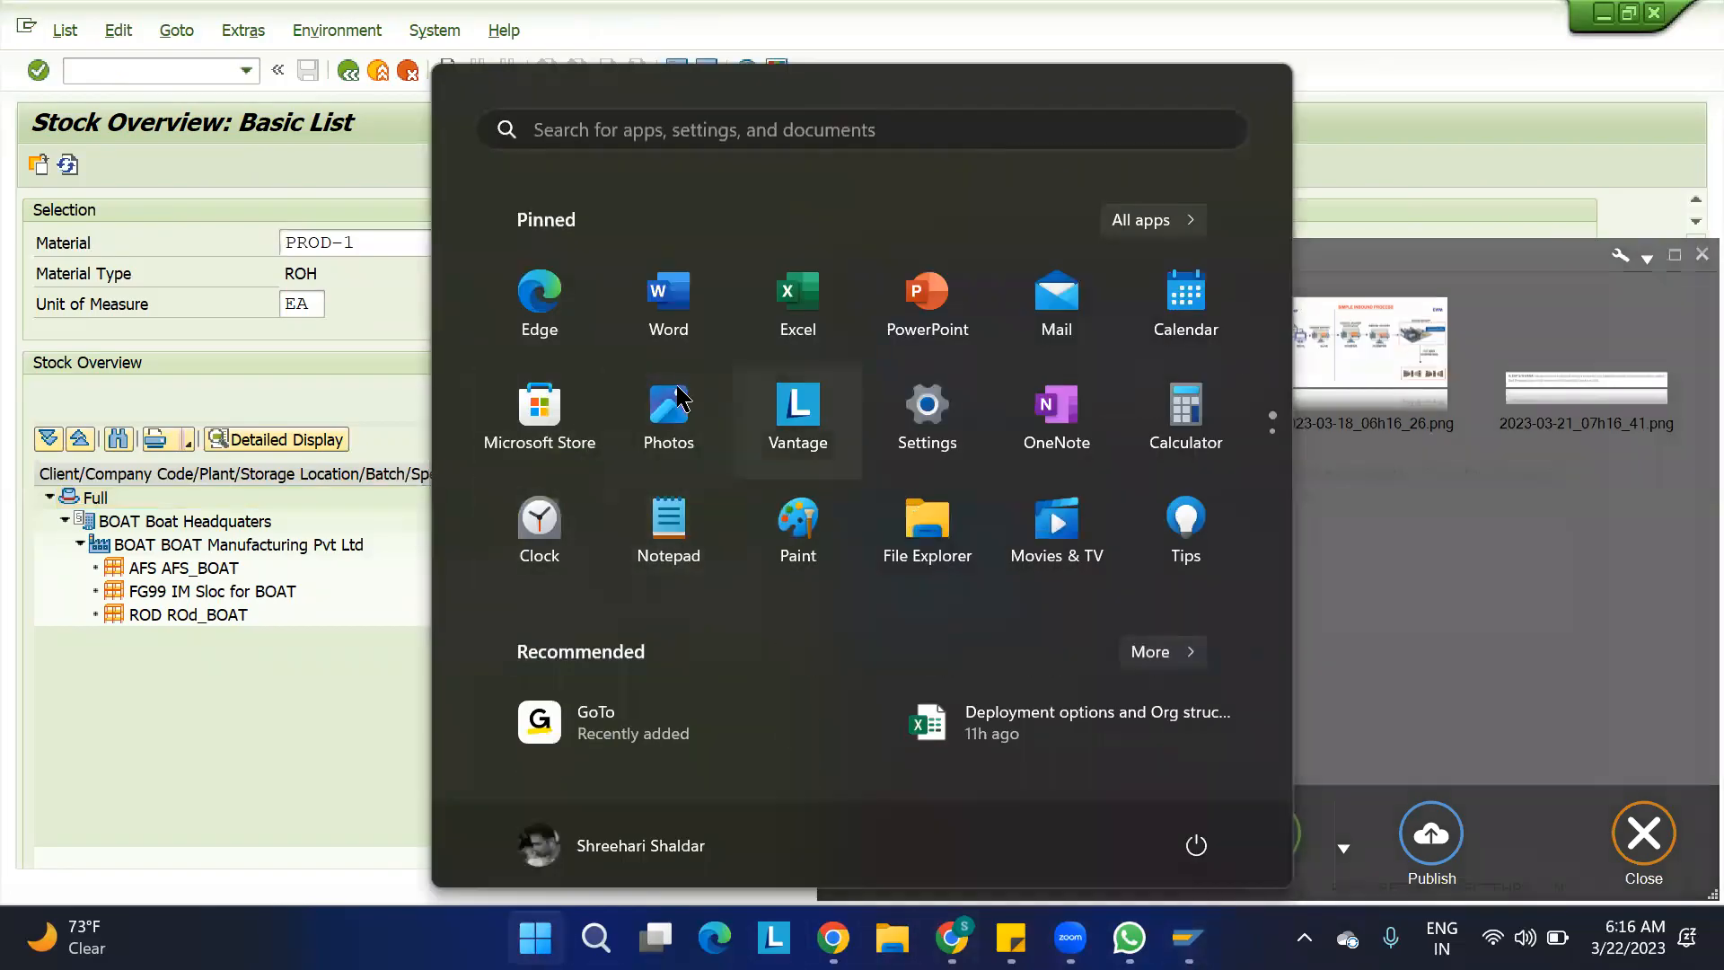
click(692, 305)
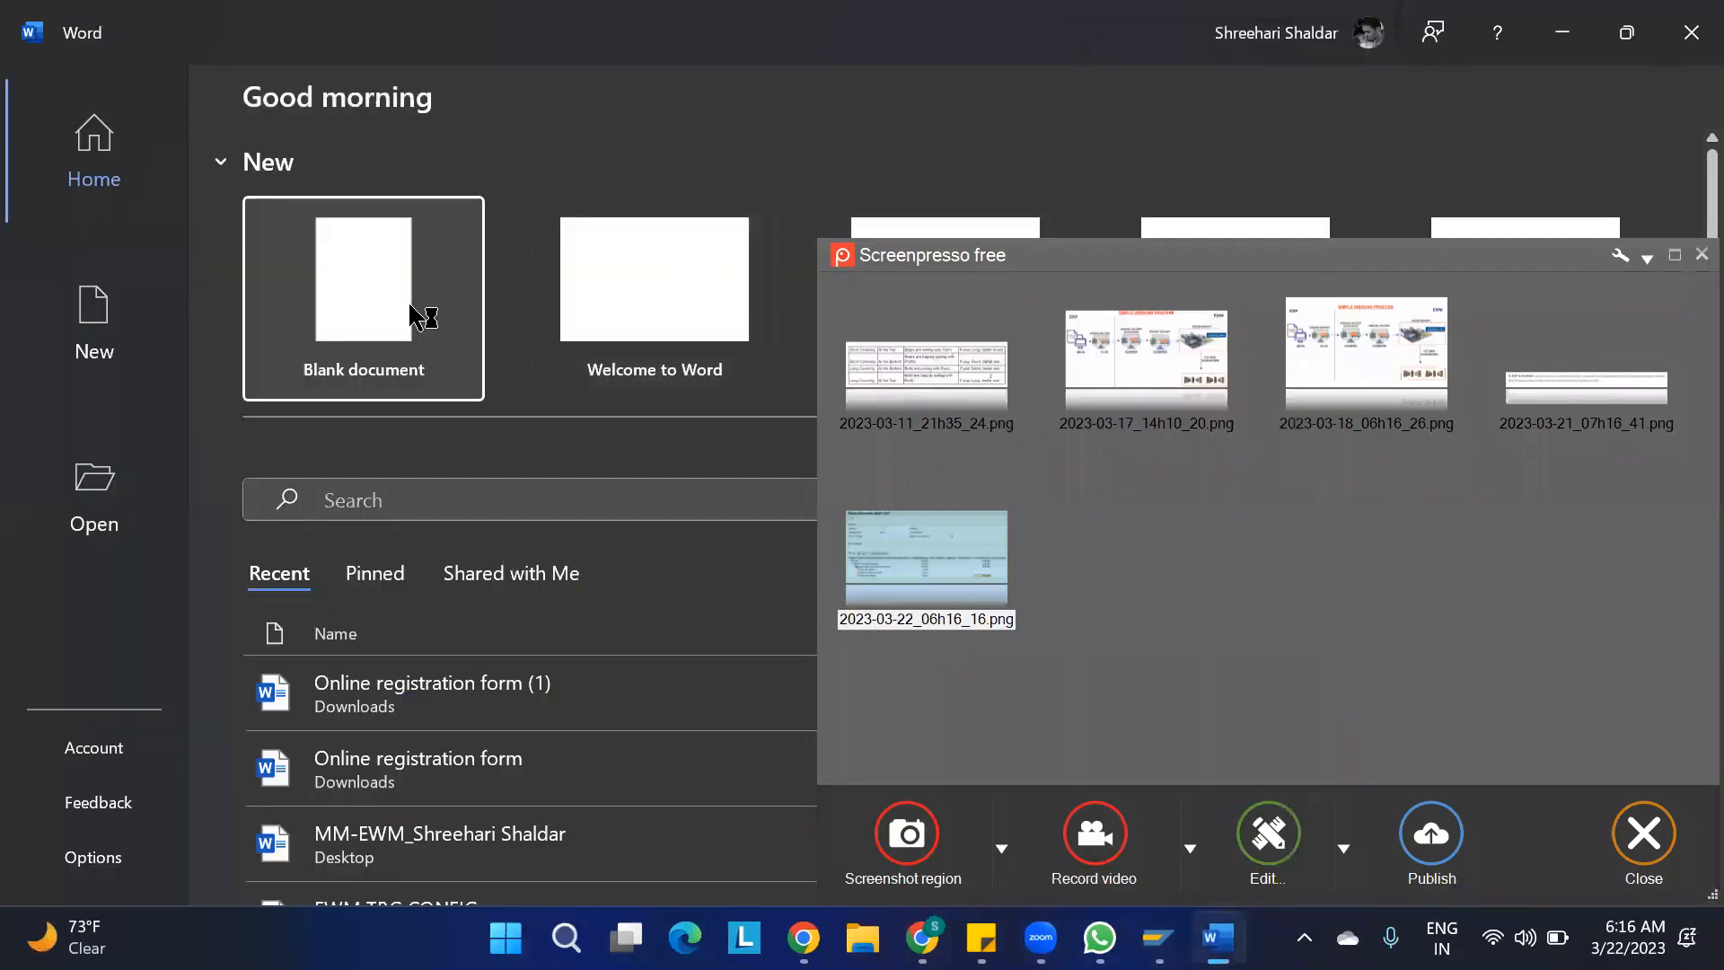
click(384, 305)
click(493, 443)
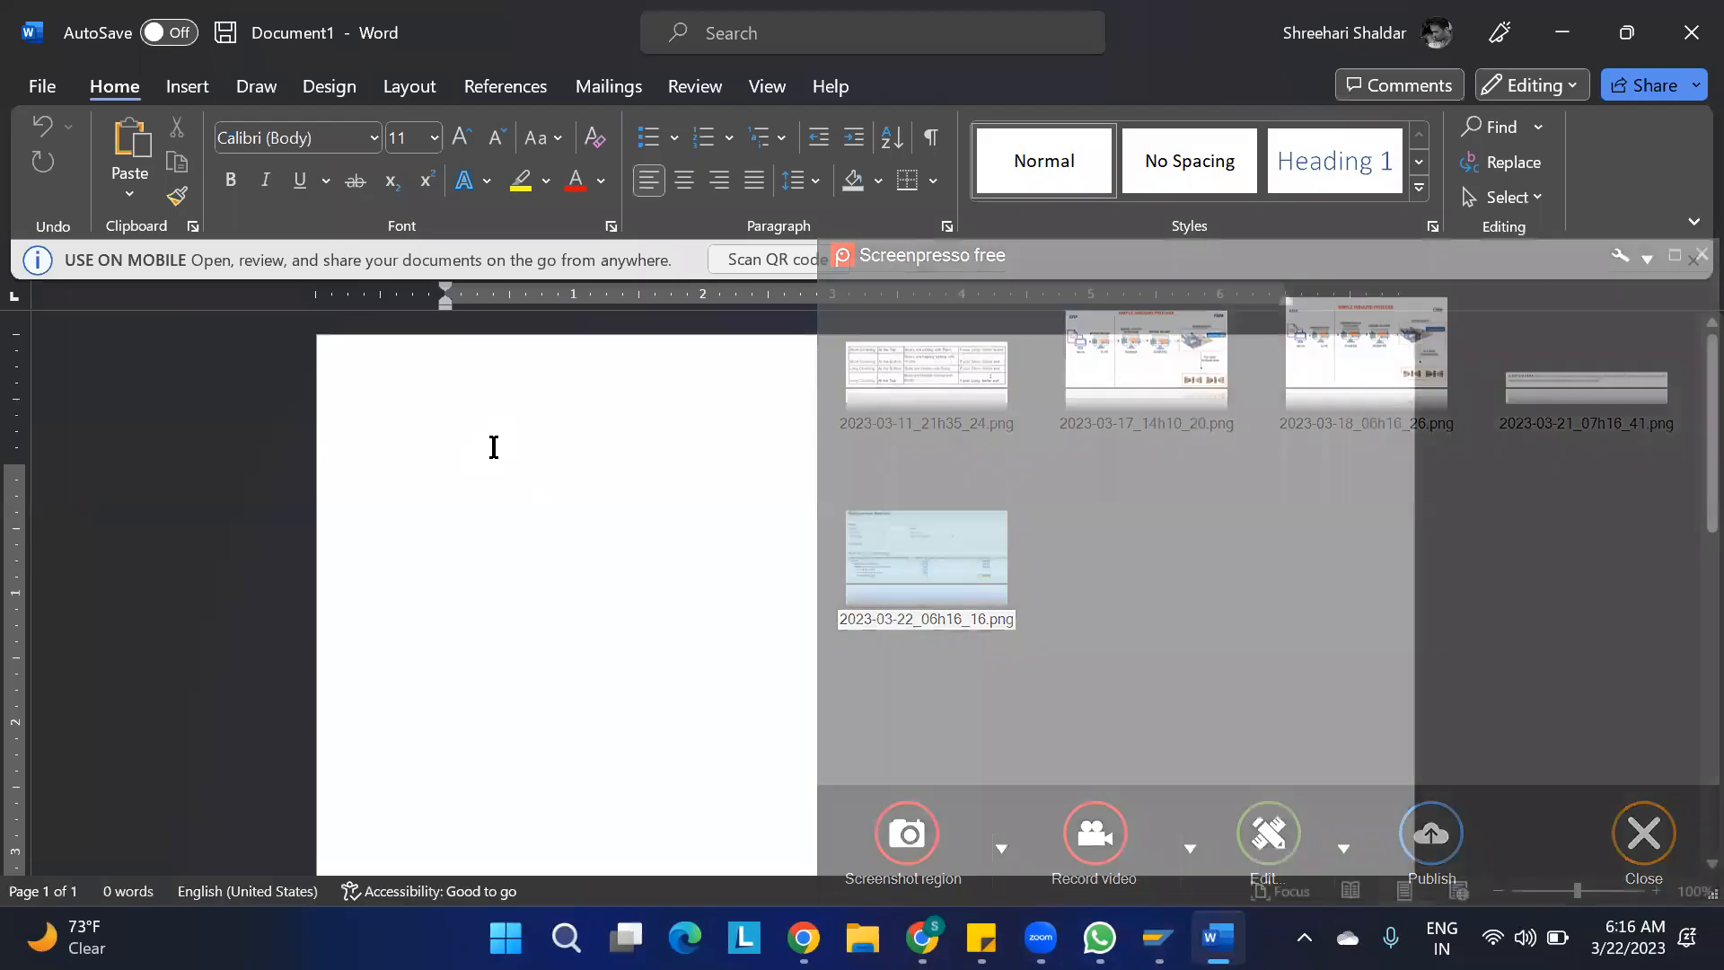
key(ctrl+v)
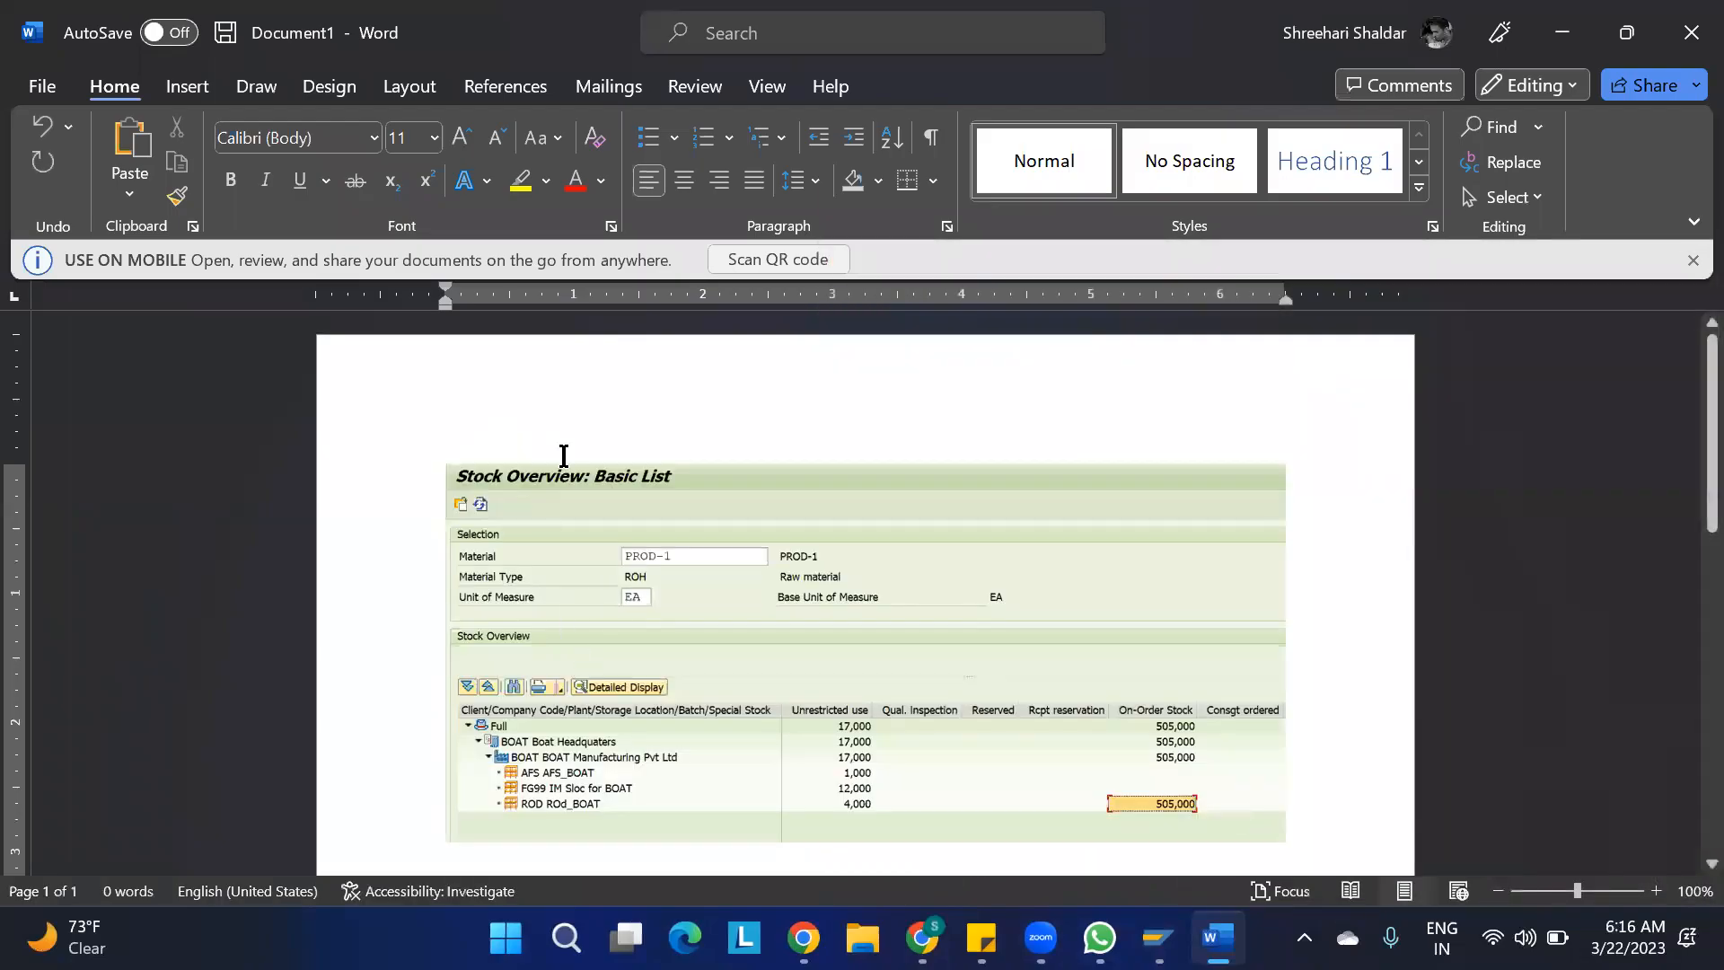
Switch back to SAP and bring up the session that displays the standard purchase order
key(alt+Tab)
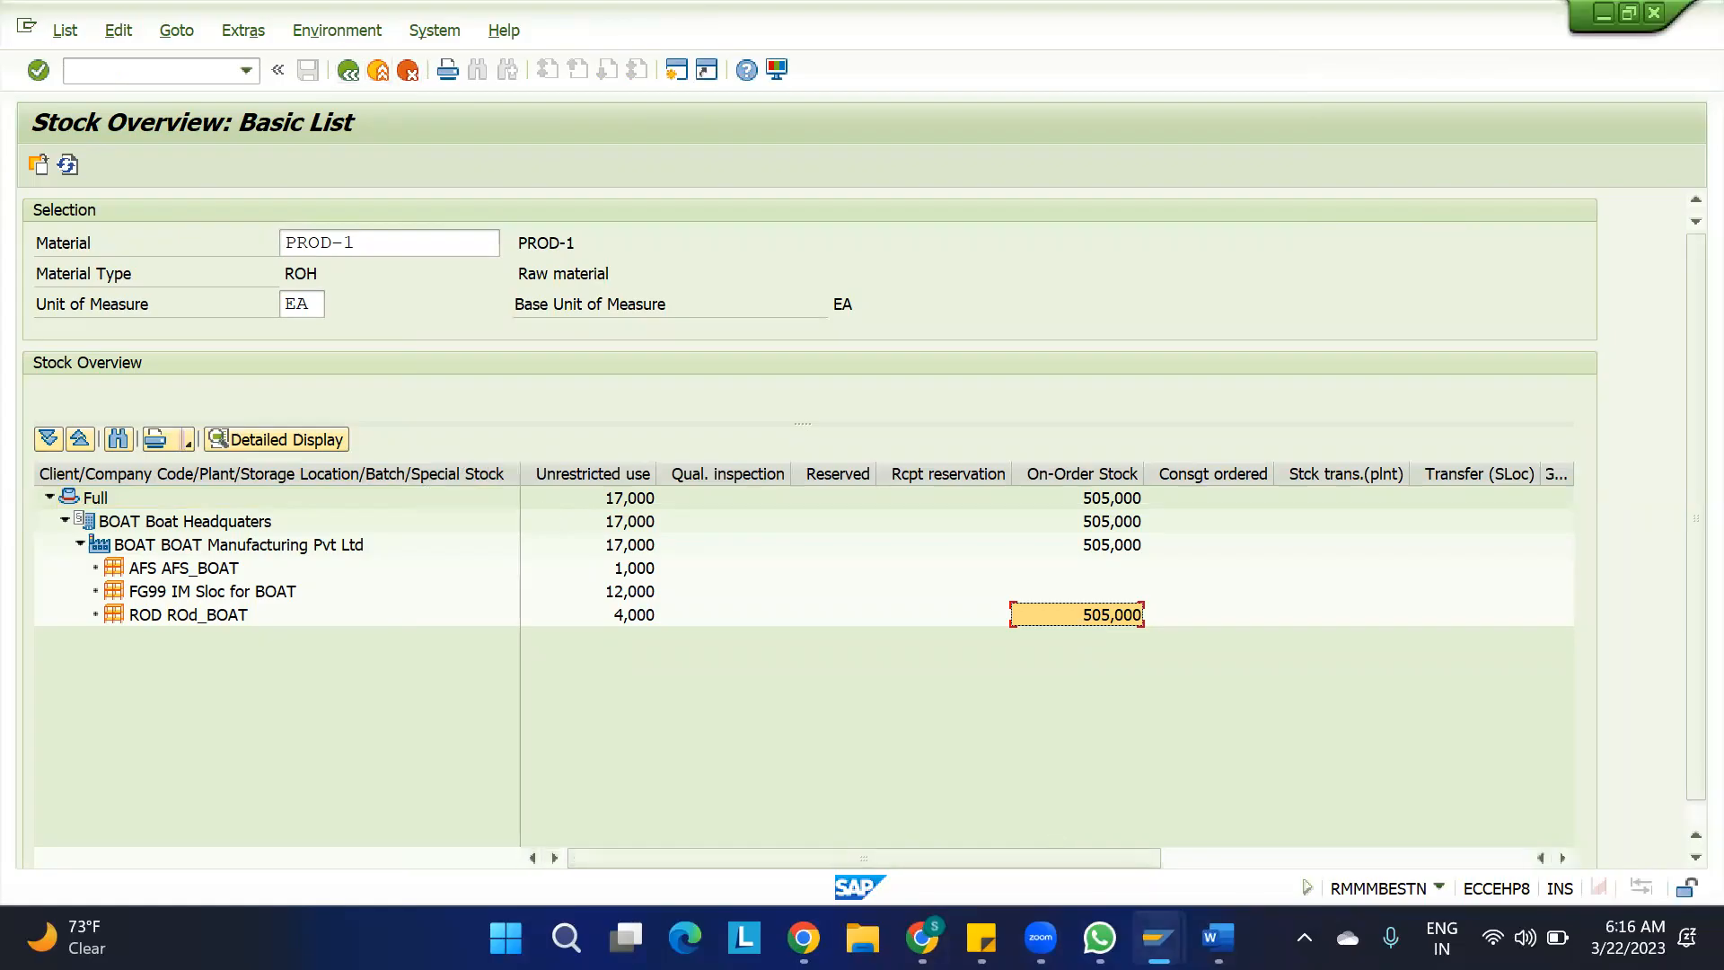
mouse_move(1158, 939)
click(985, 804)
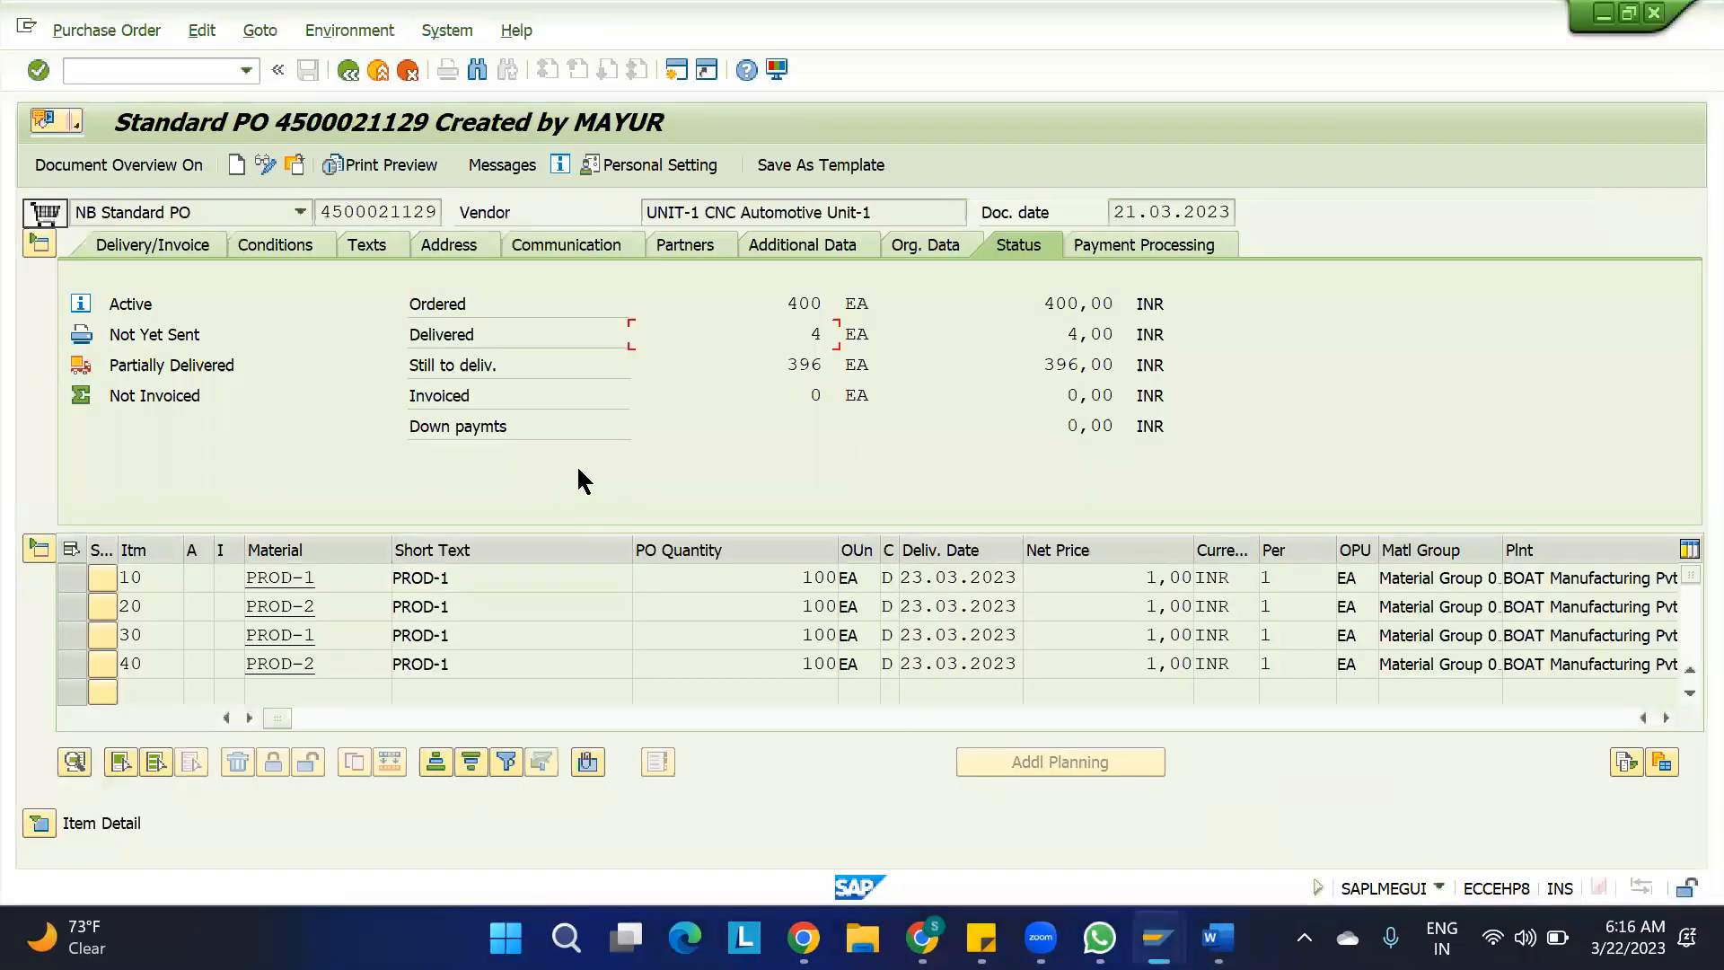
click(72, 607)
click(73, 597)
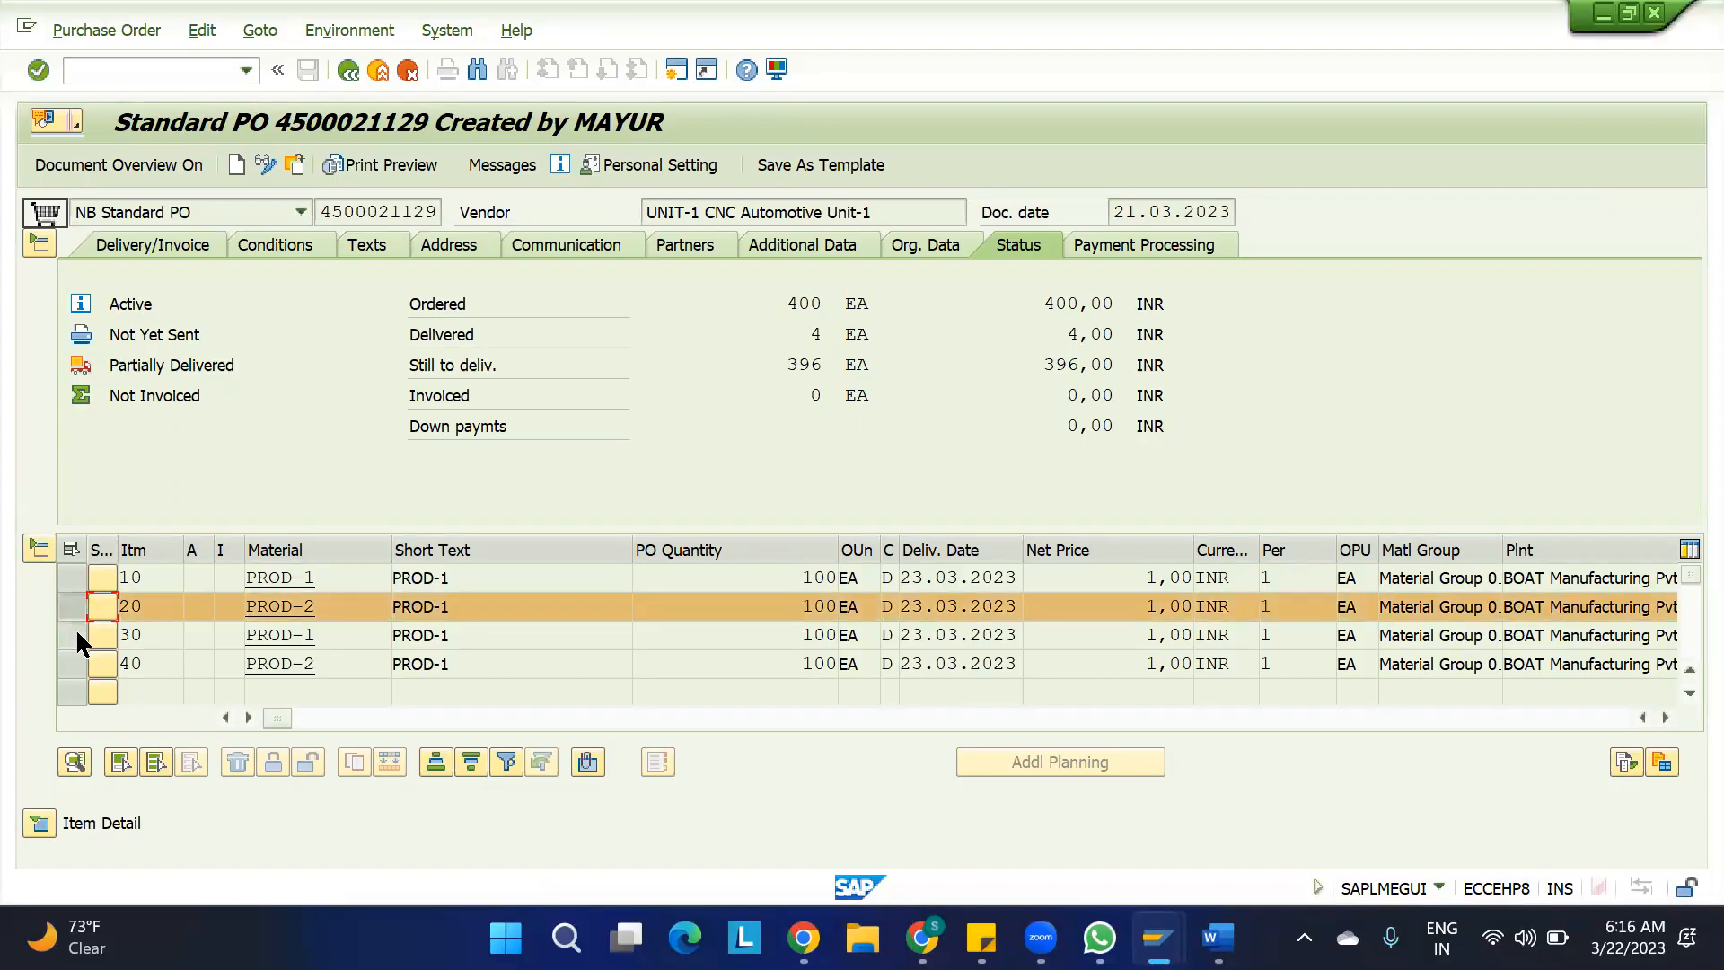
click(75, 627)
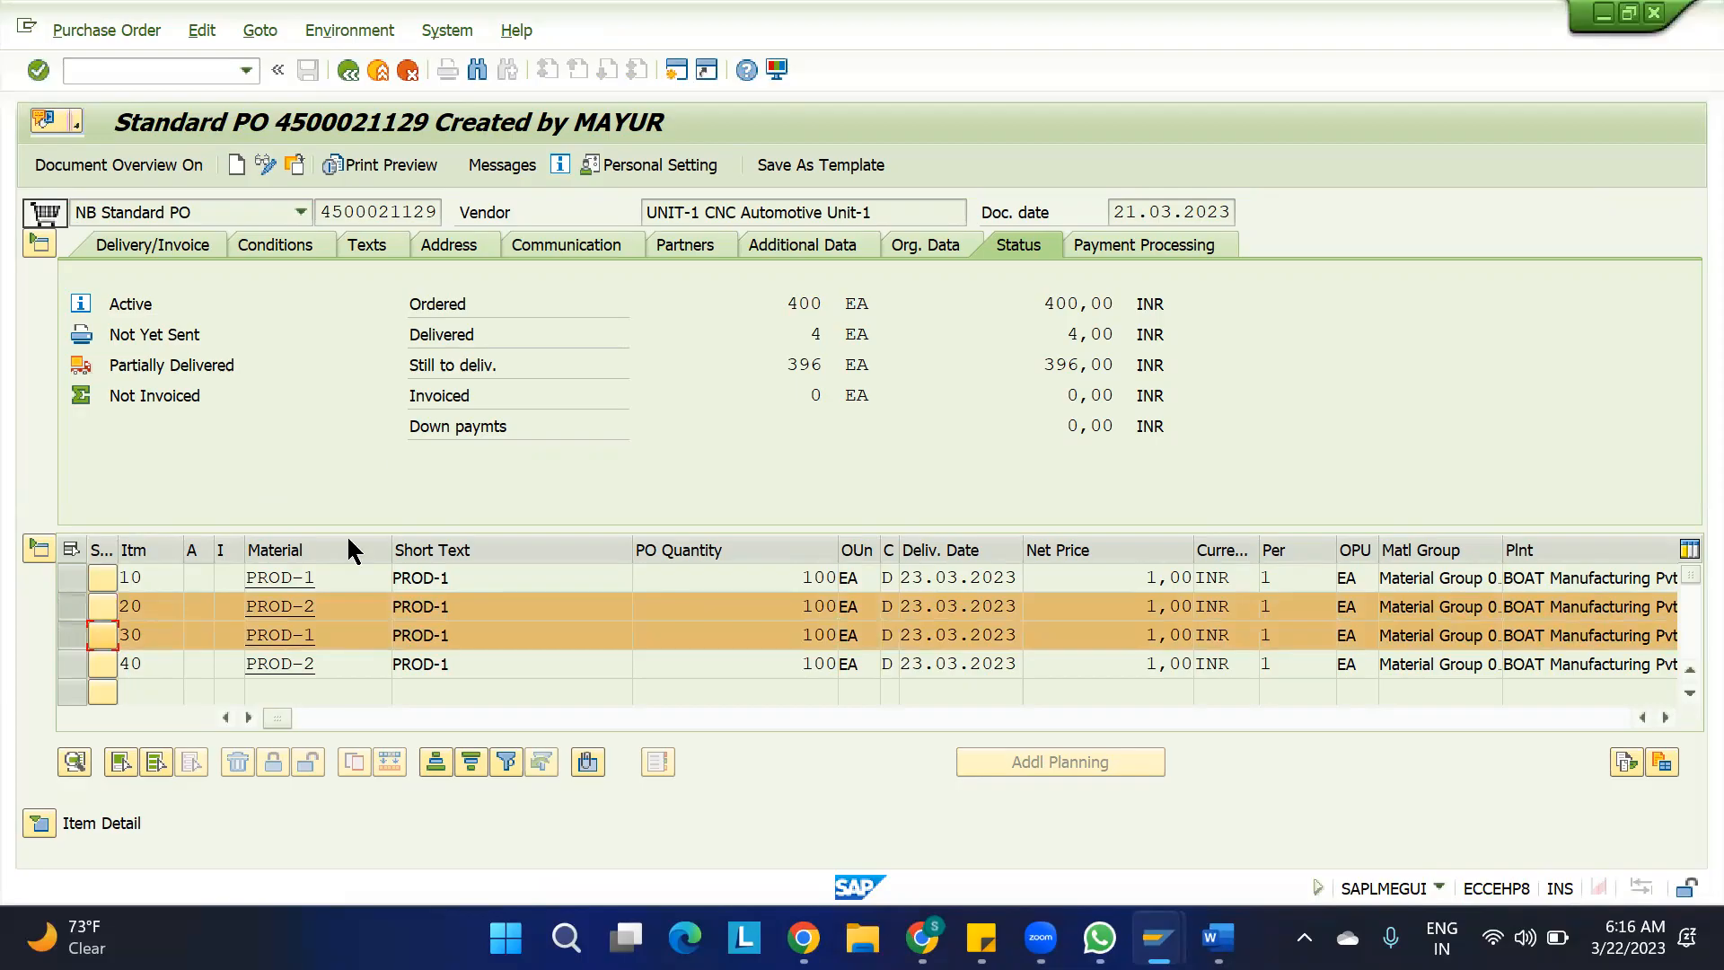
click(92, 606)
click(72, 629)
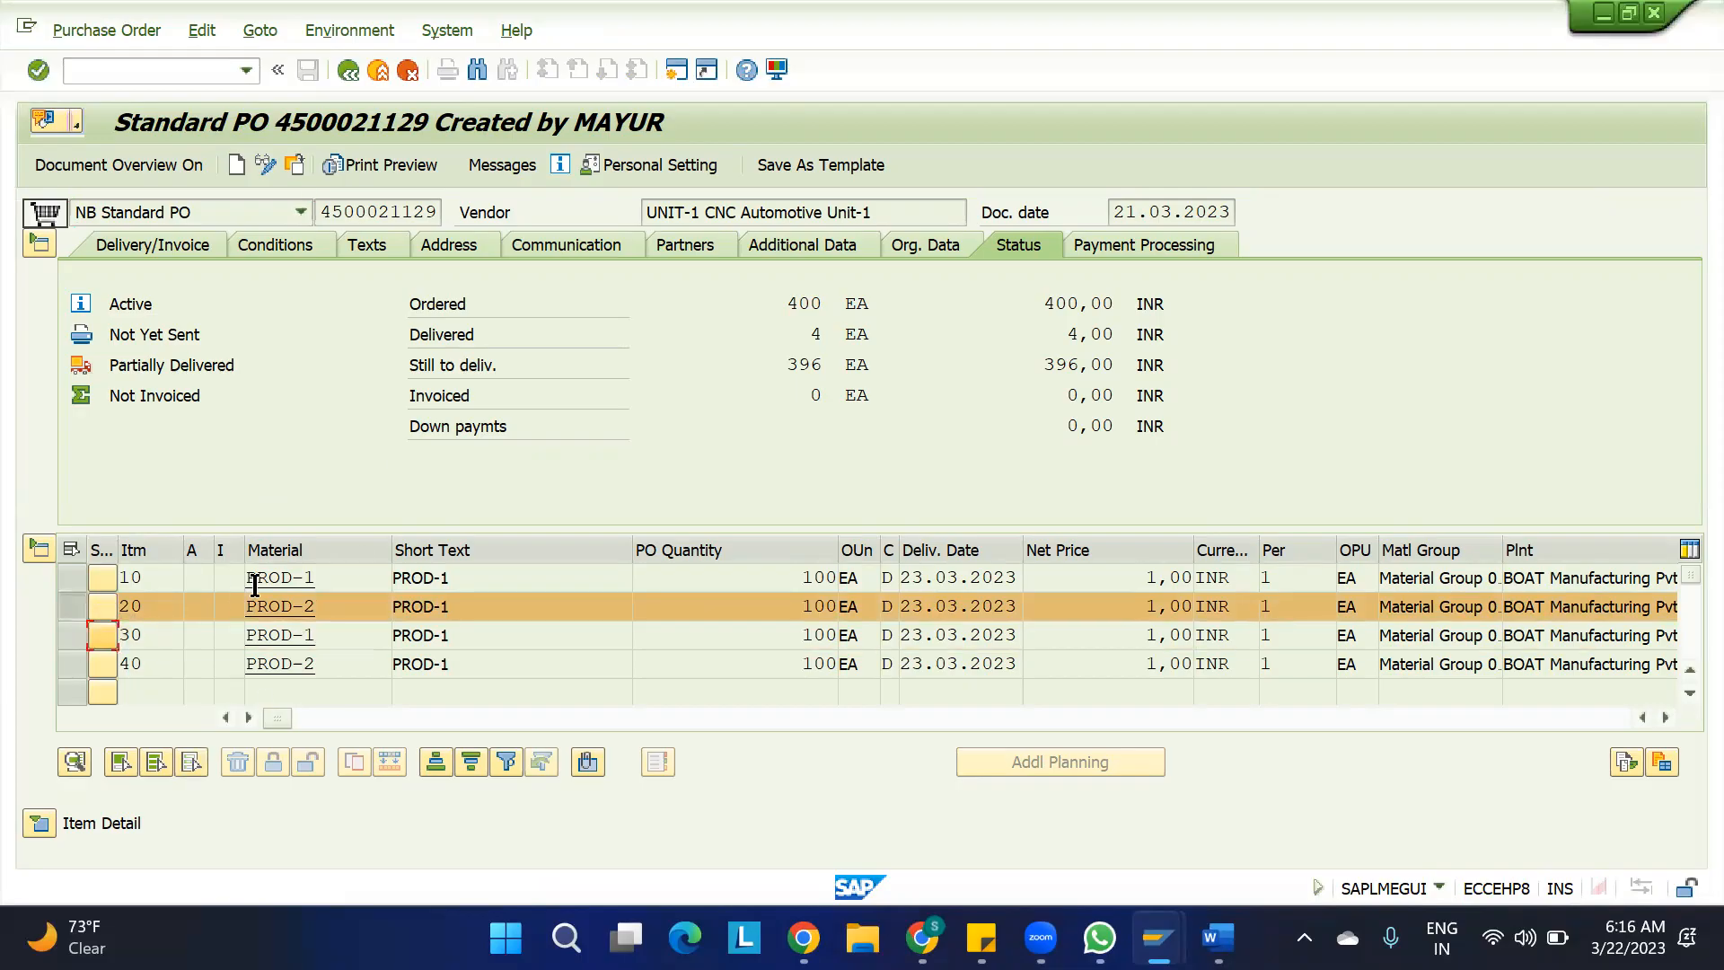
click(75, 606)
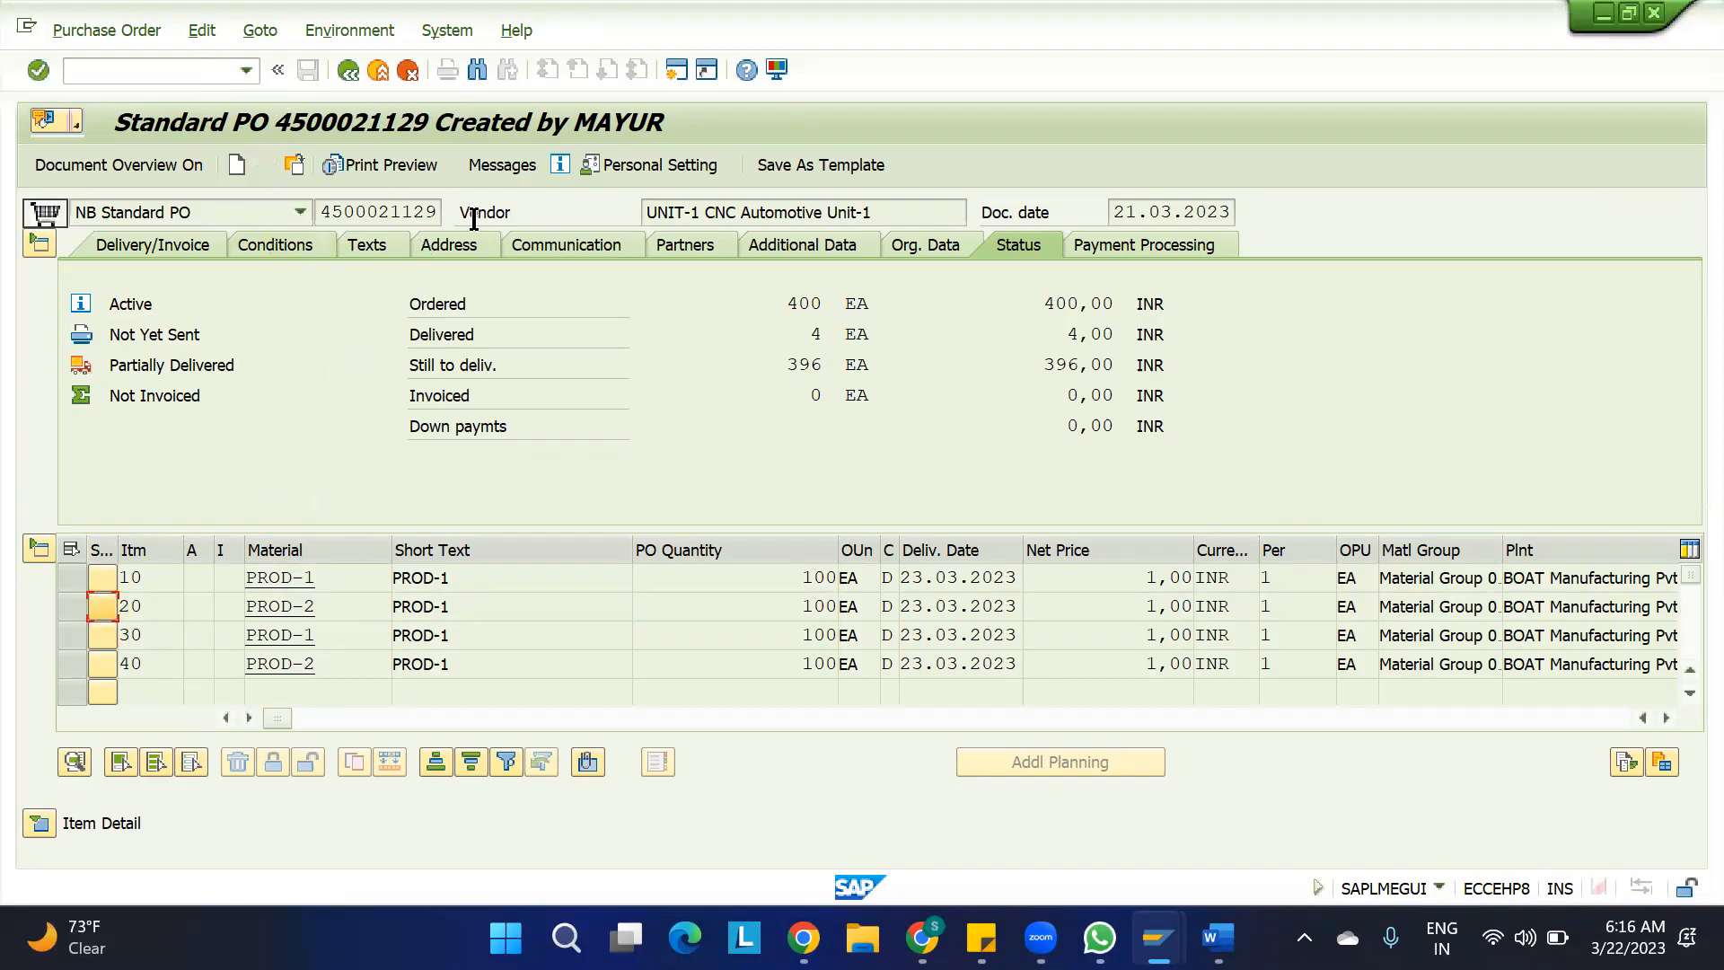
Copy the purchase order number and start an inbound delivery for that order with transaction VL31N
drag(438, 206, 249, 180)
key(ctrl+c)
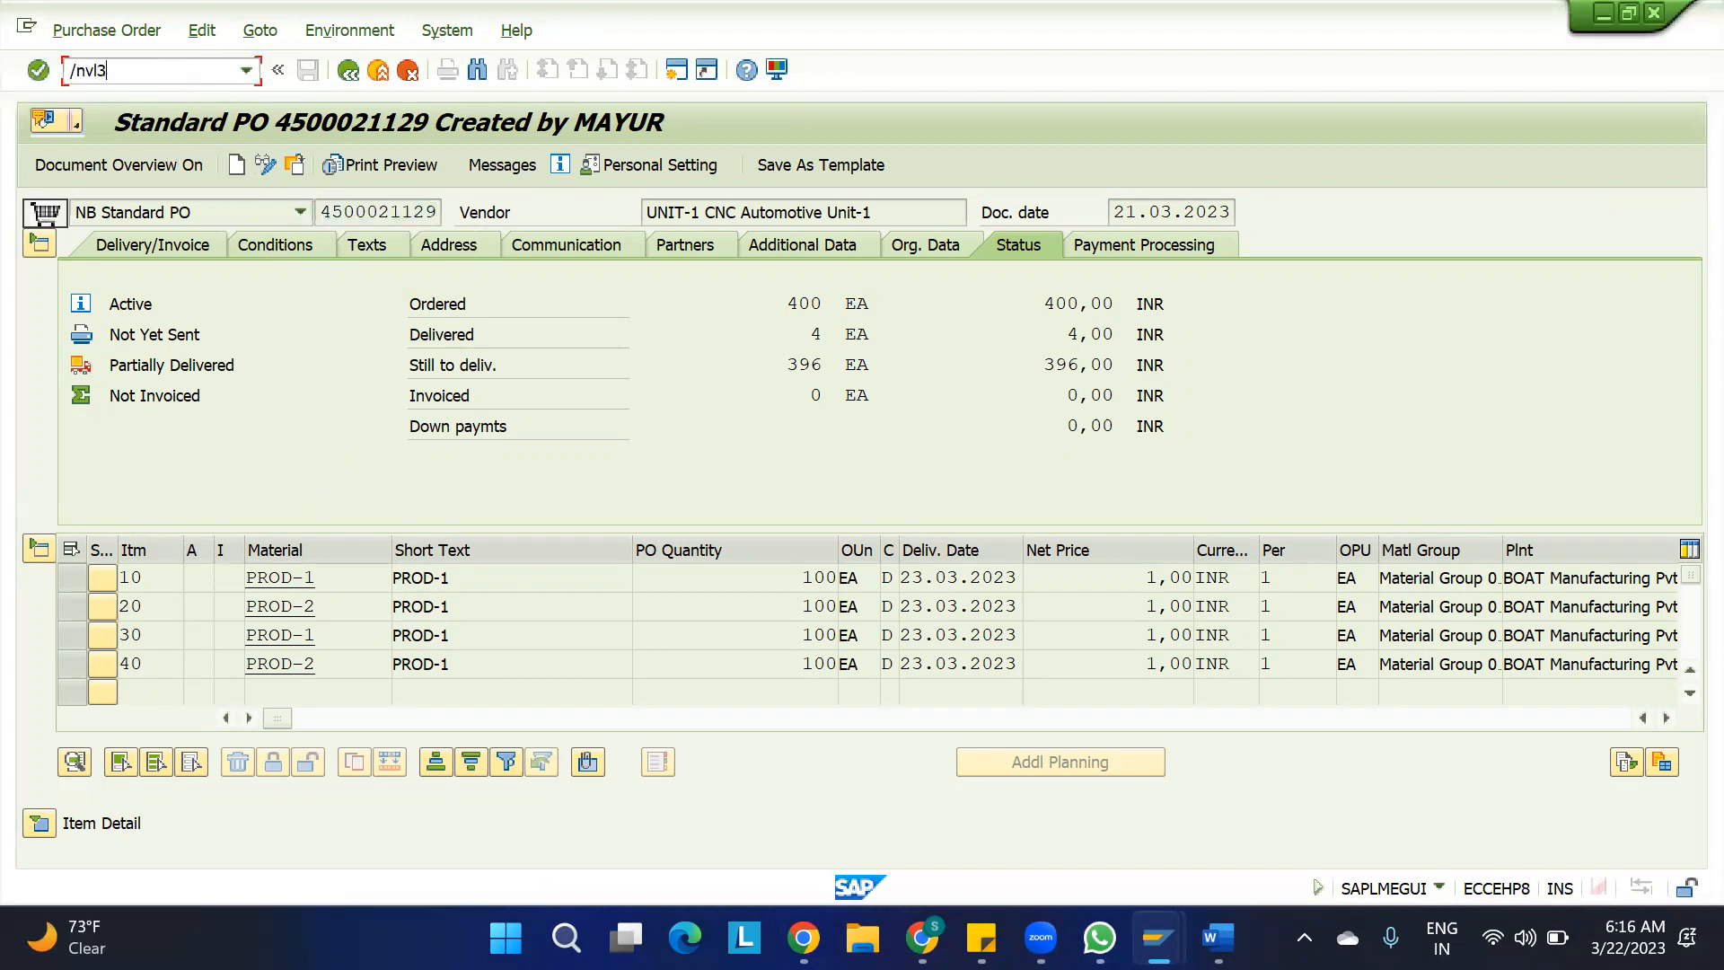
click(124, 71)
text(/nvl31n)
key(Return)
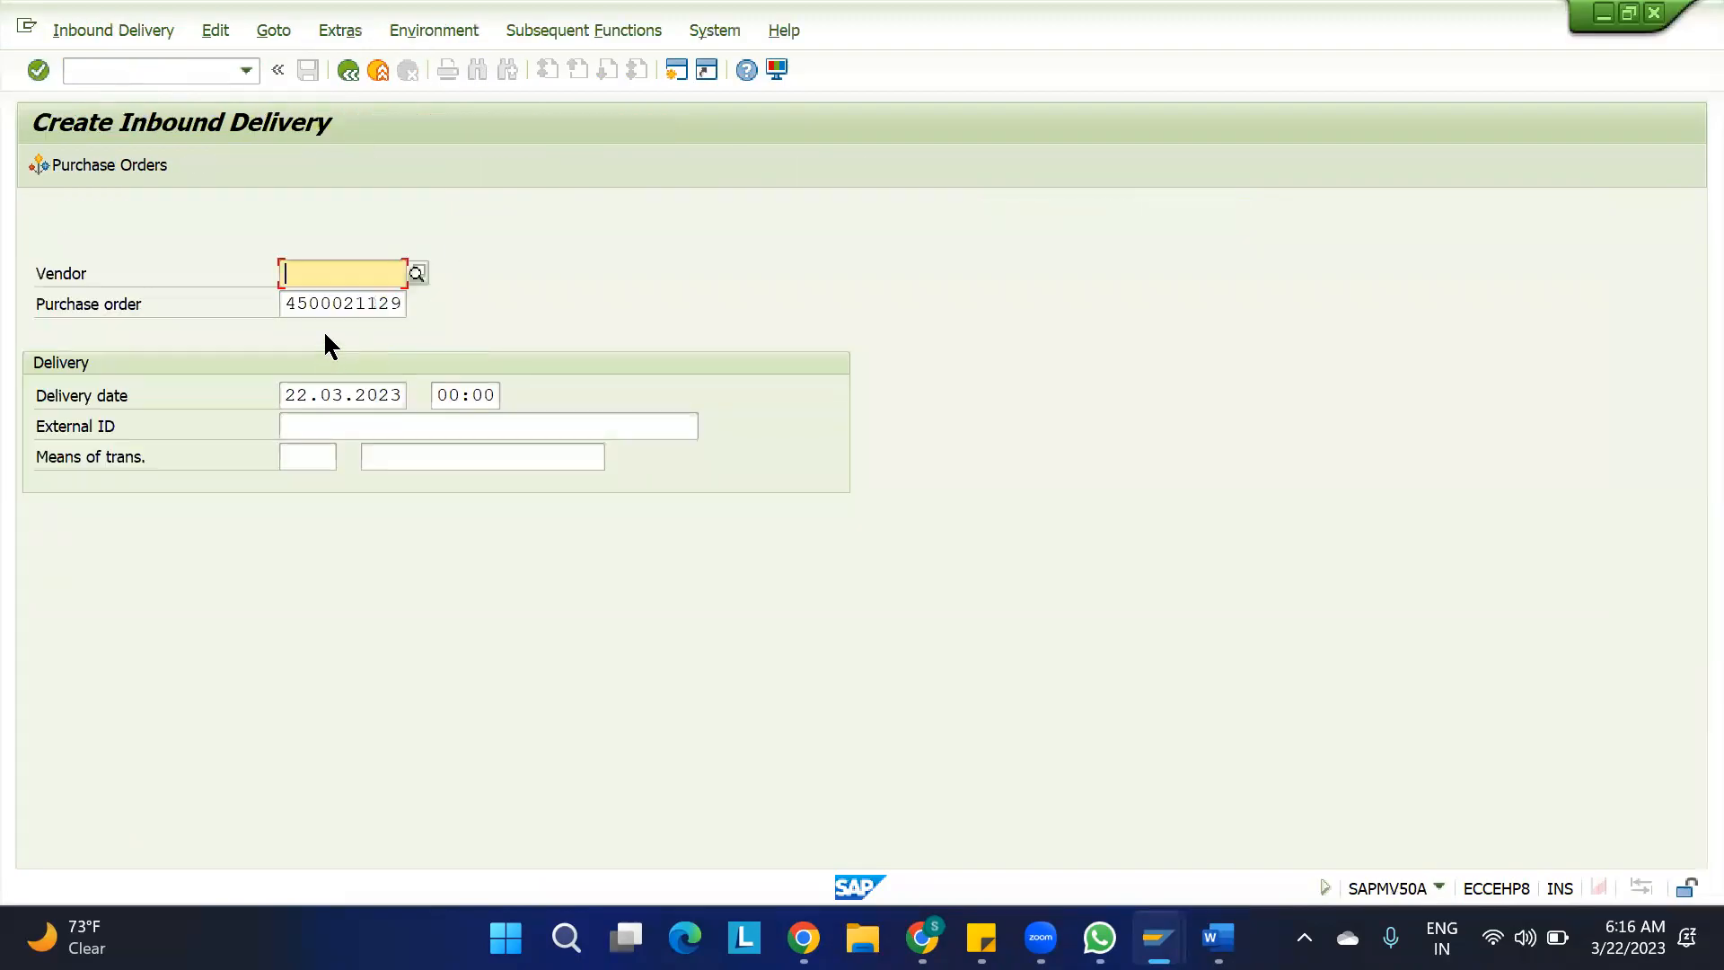
key(Return)
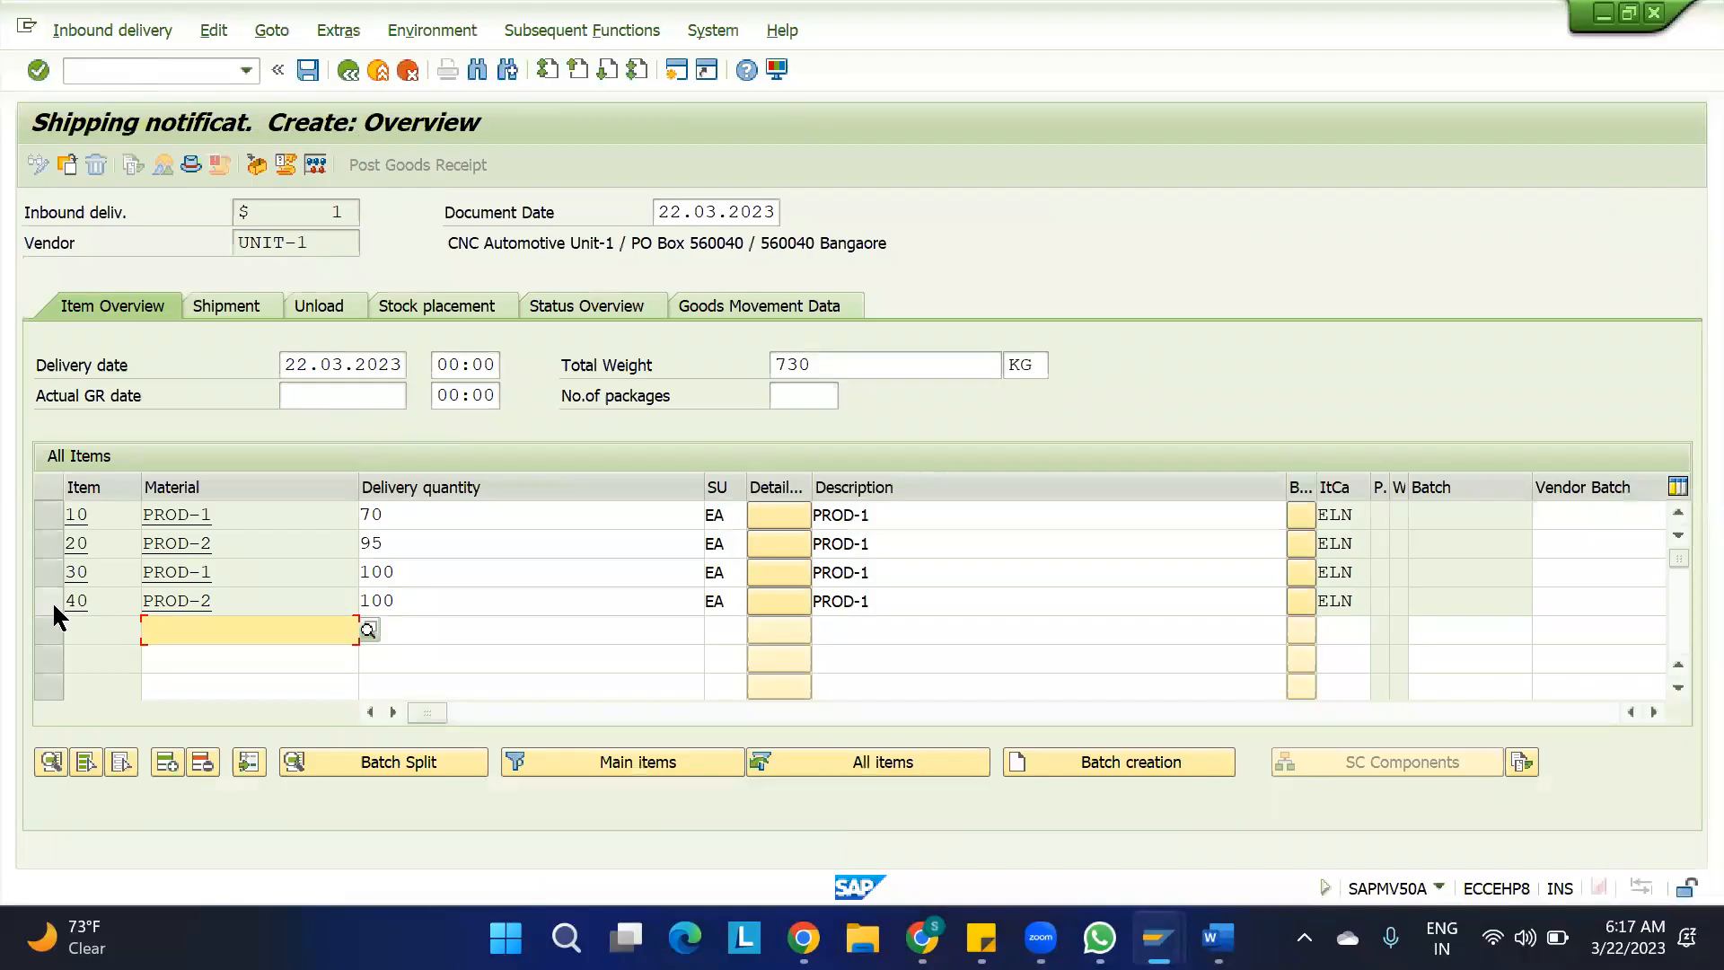
Delete items 20, 30 and 40 from the new inbound delivery
click(52, 601)
shift+click(48, 568)
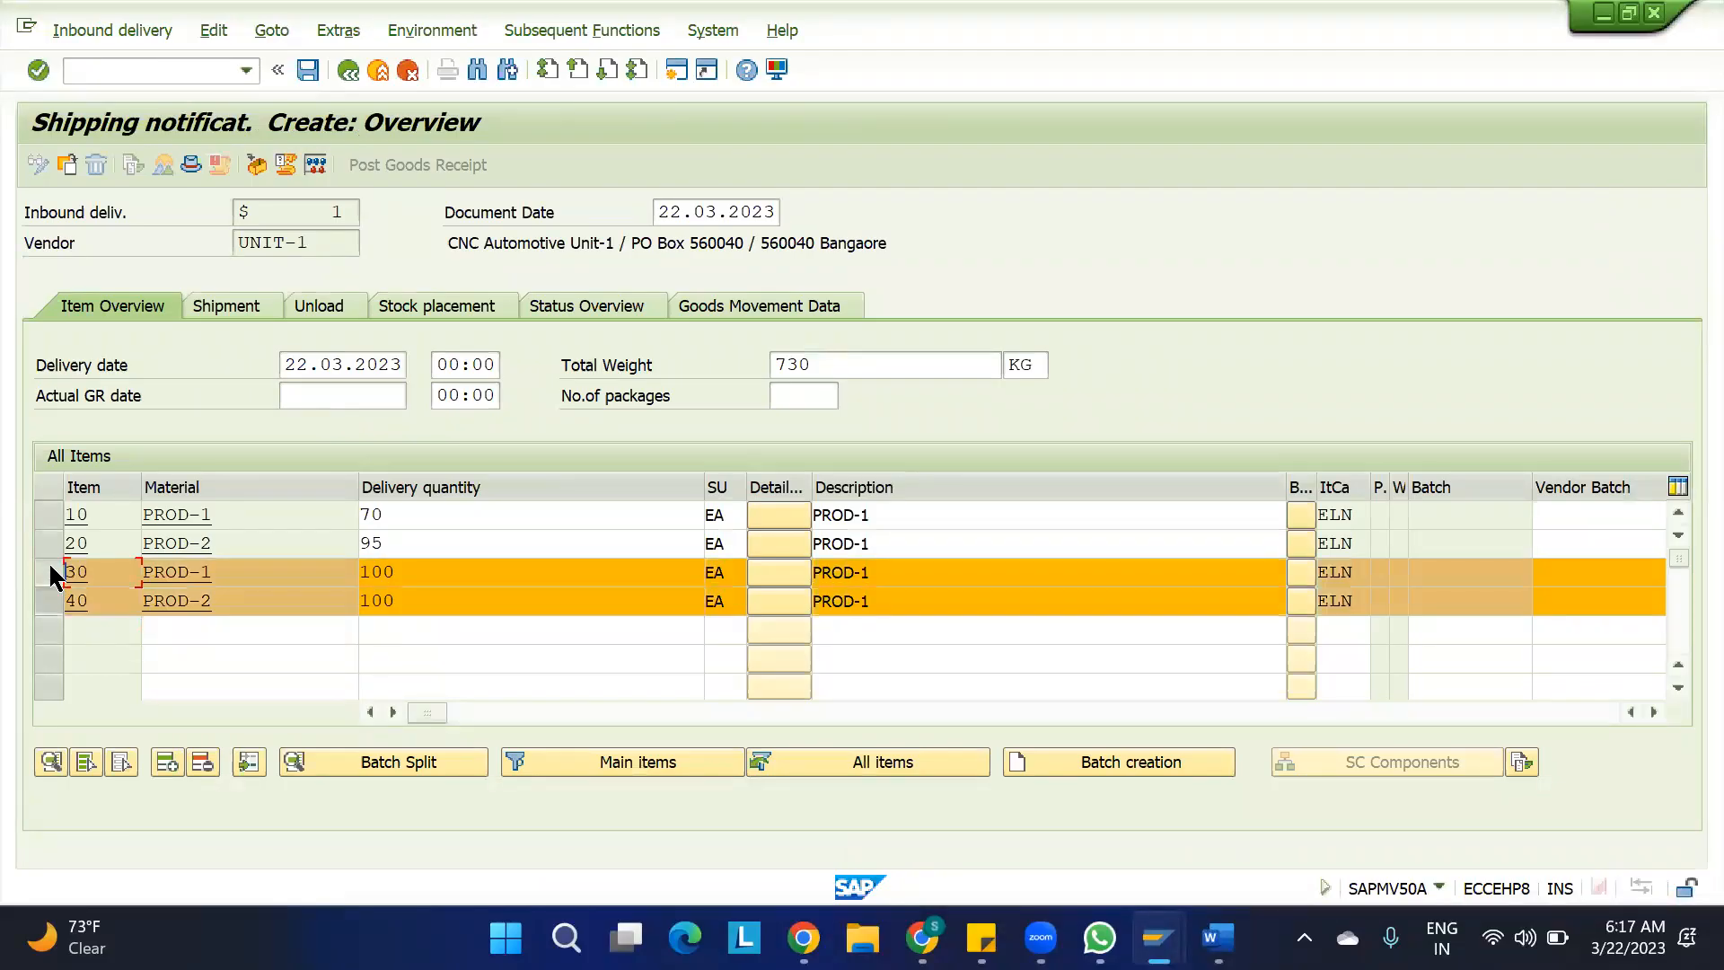
shift+click(50, 544)
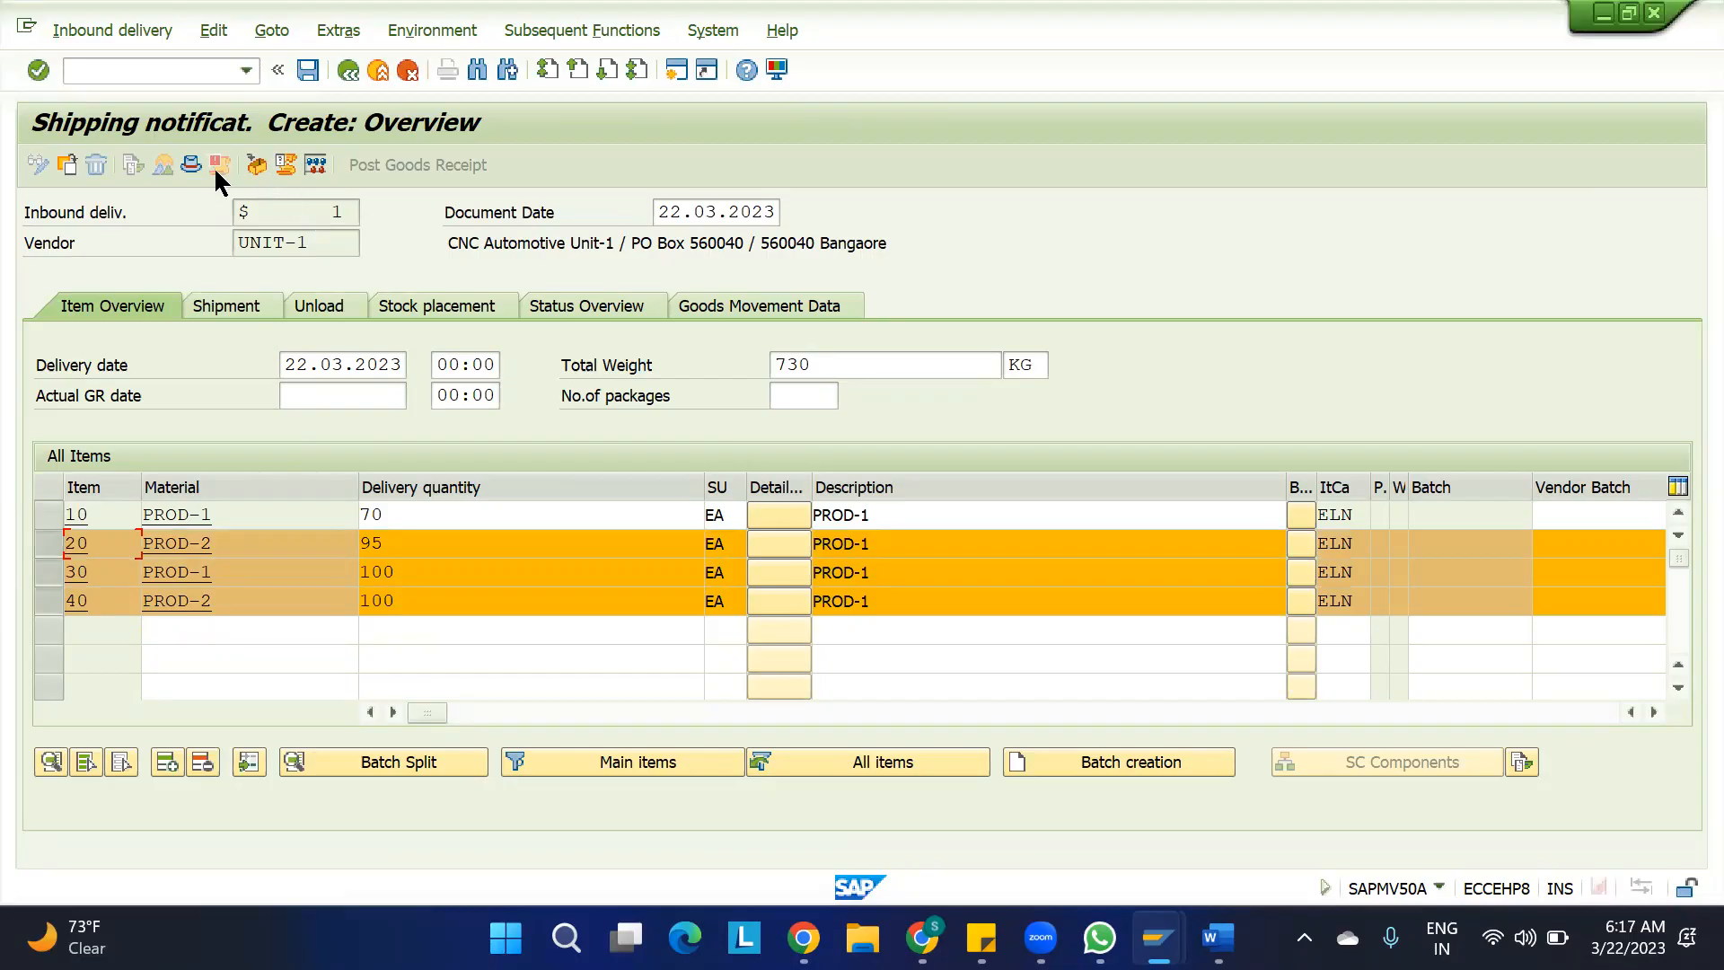
click(203, 762)
click(480, 499)
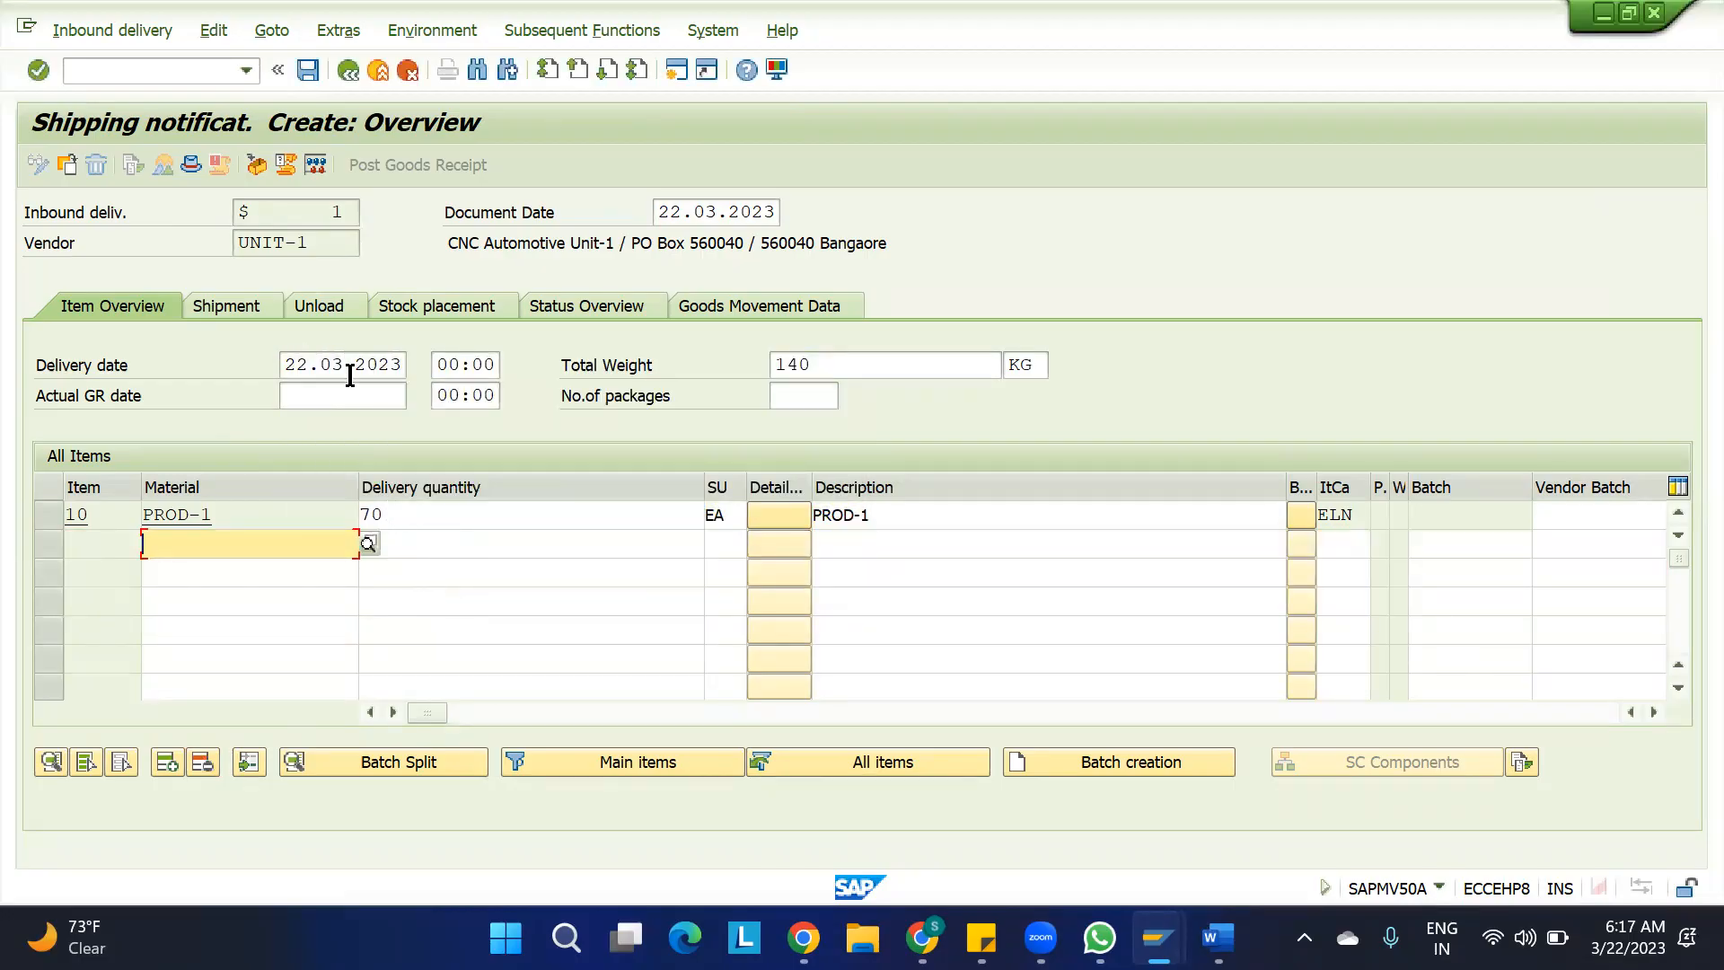
click(144, 74)
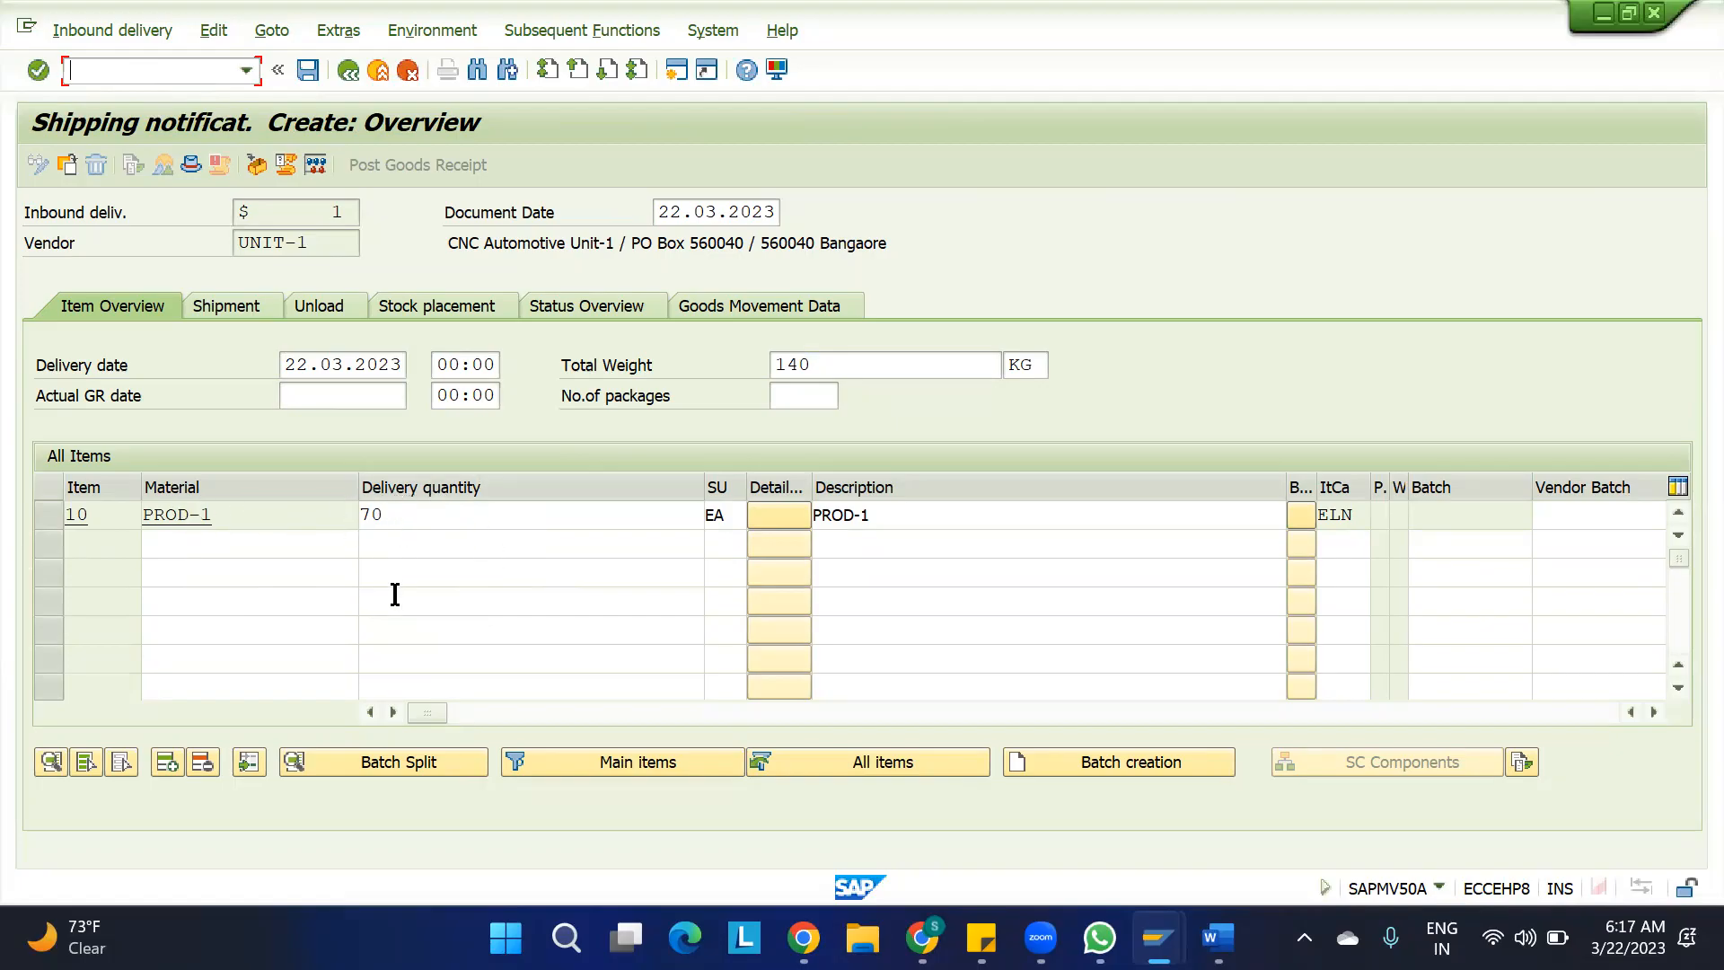
Switch to the Google Meet call in Chrome to admit the waiting participant, and return to the inbound delivery in SAP
mouse_move(922, 938)
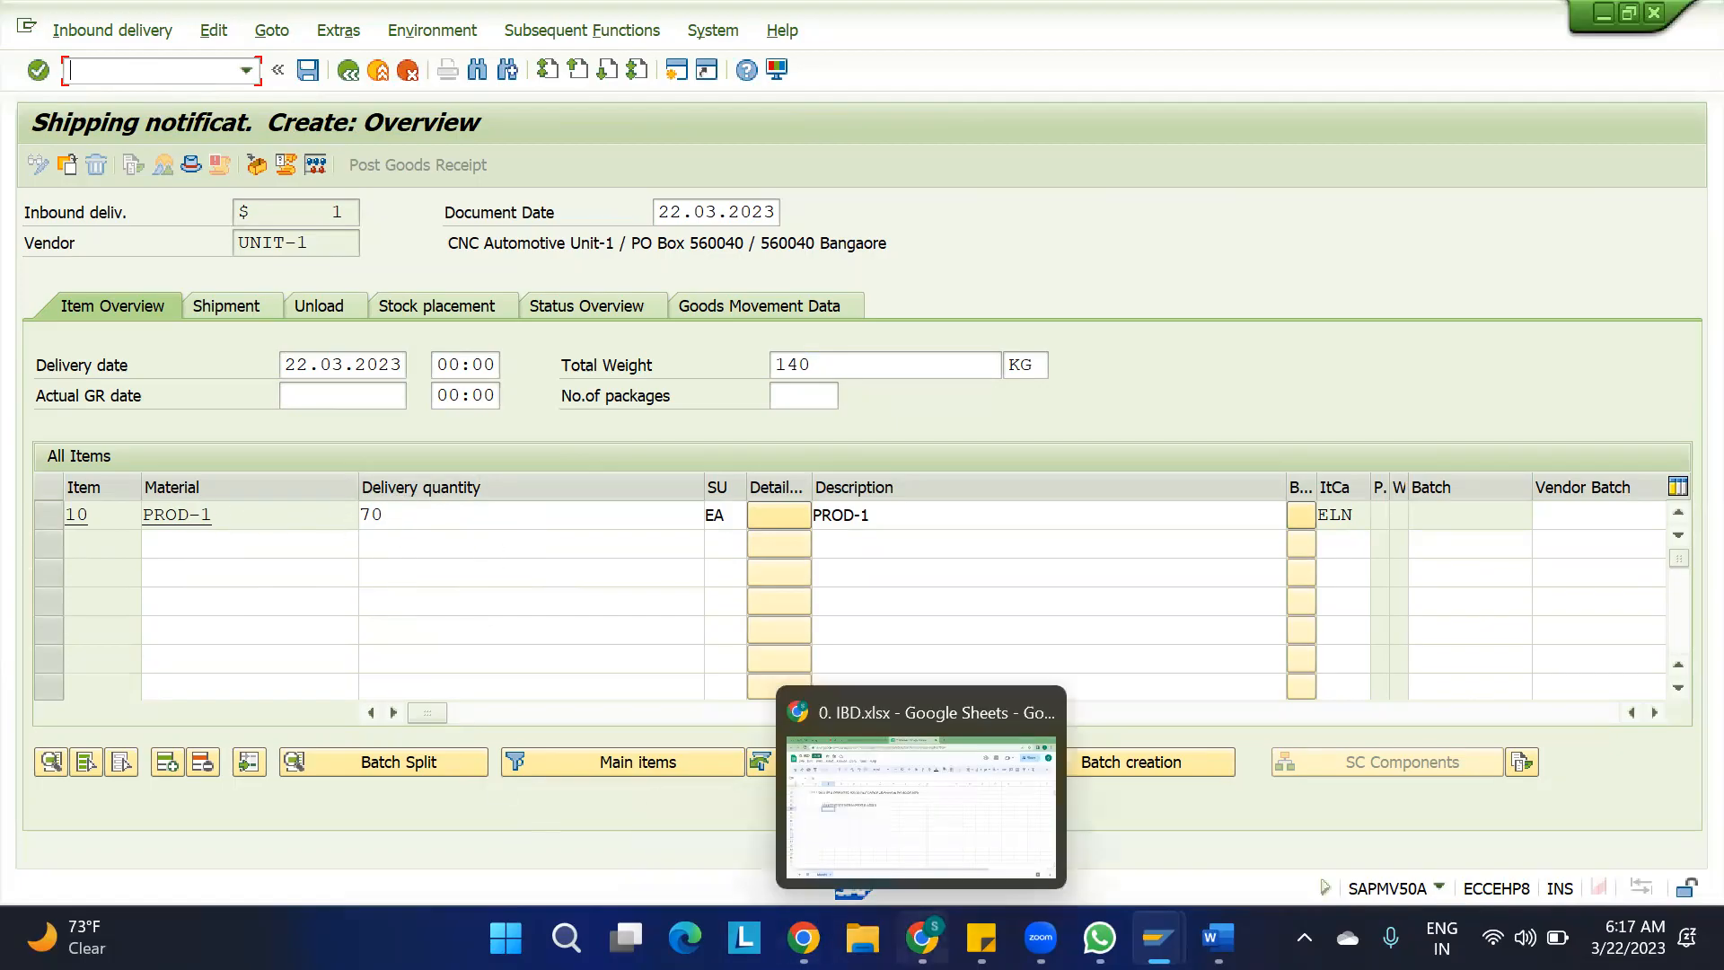
click(920, 808)
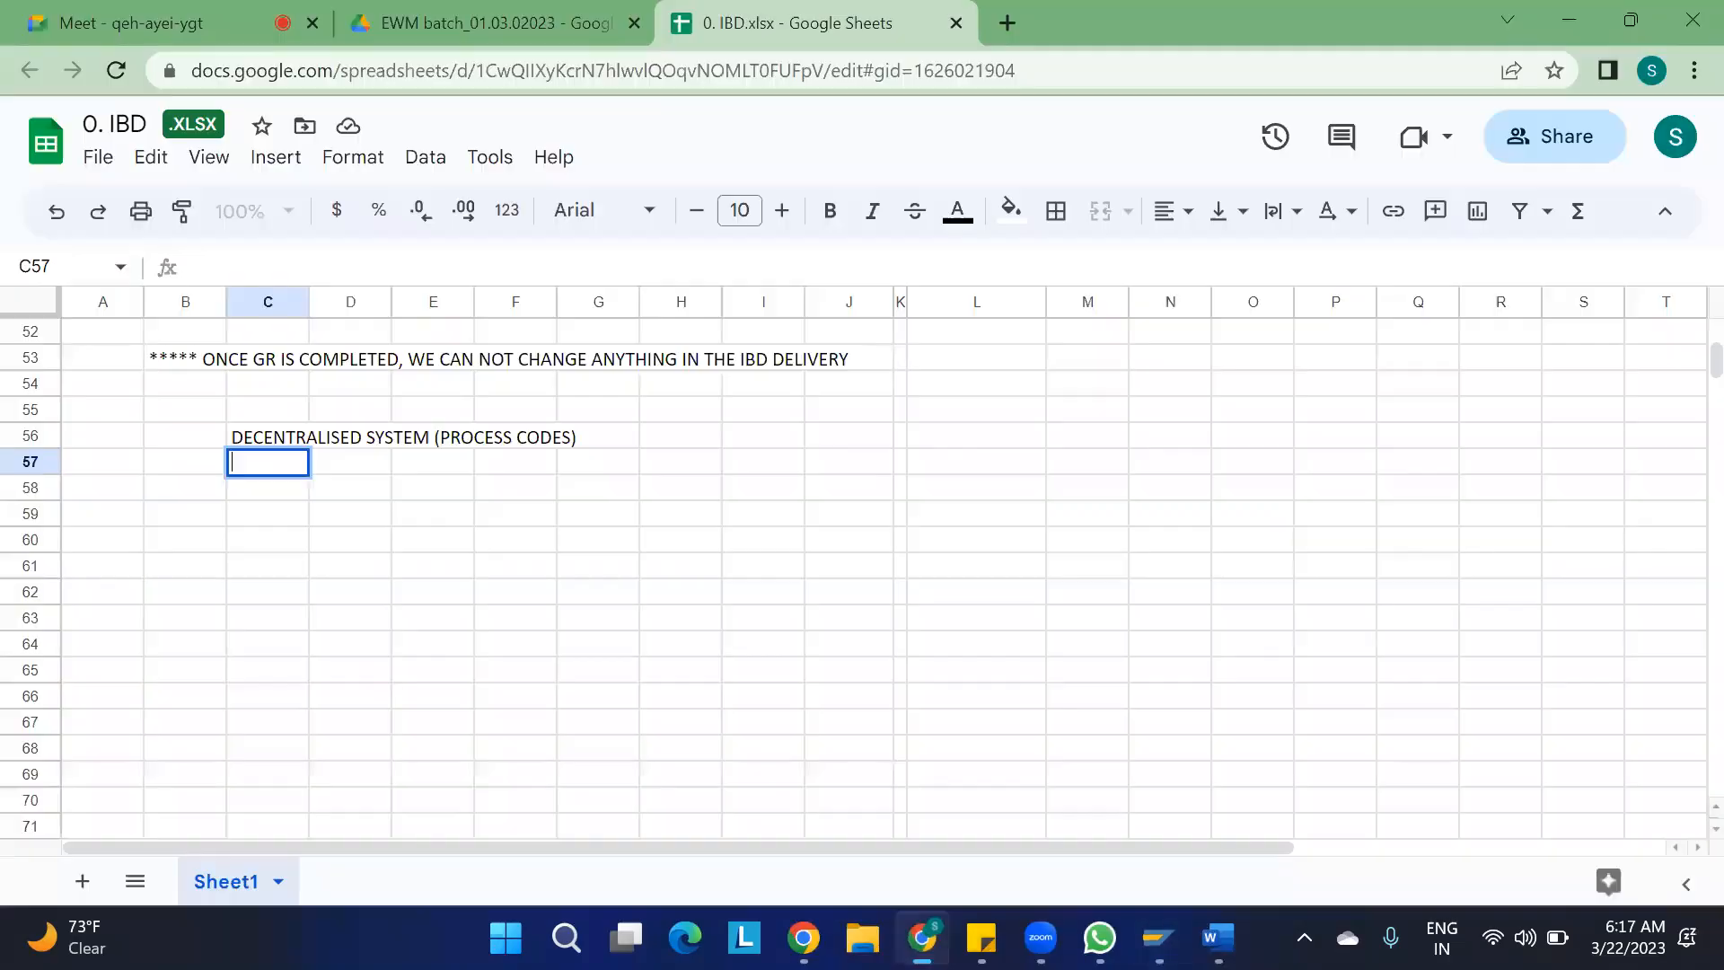
click(192, 25)
click(1141, 254)
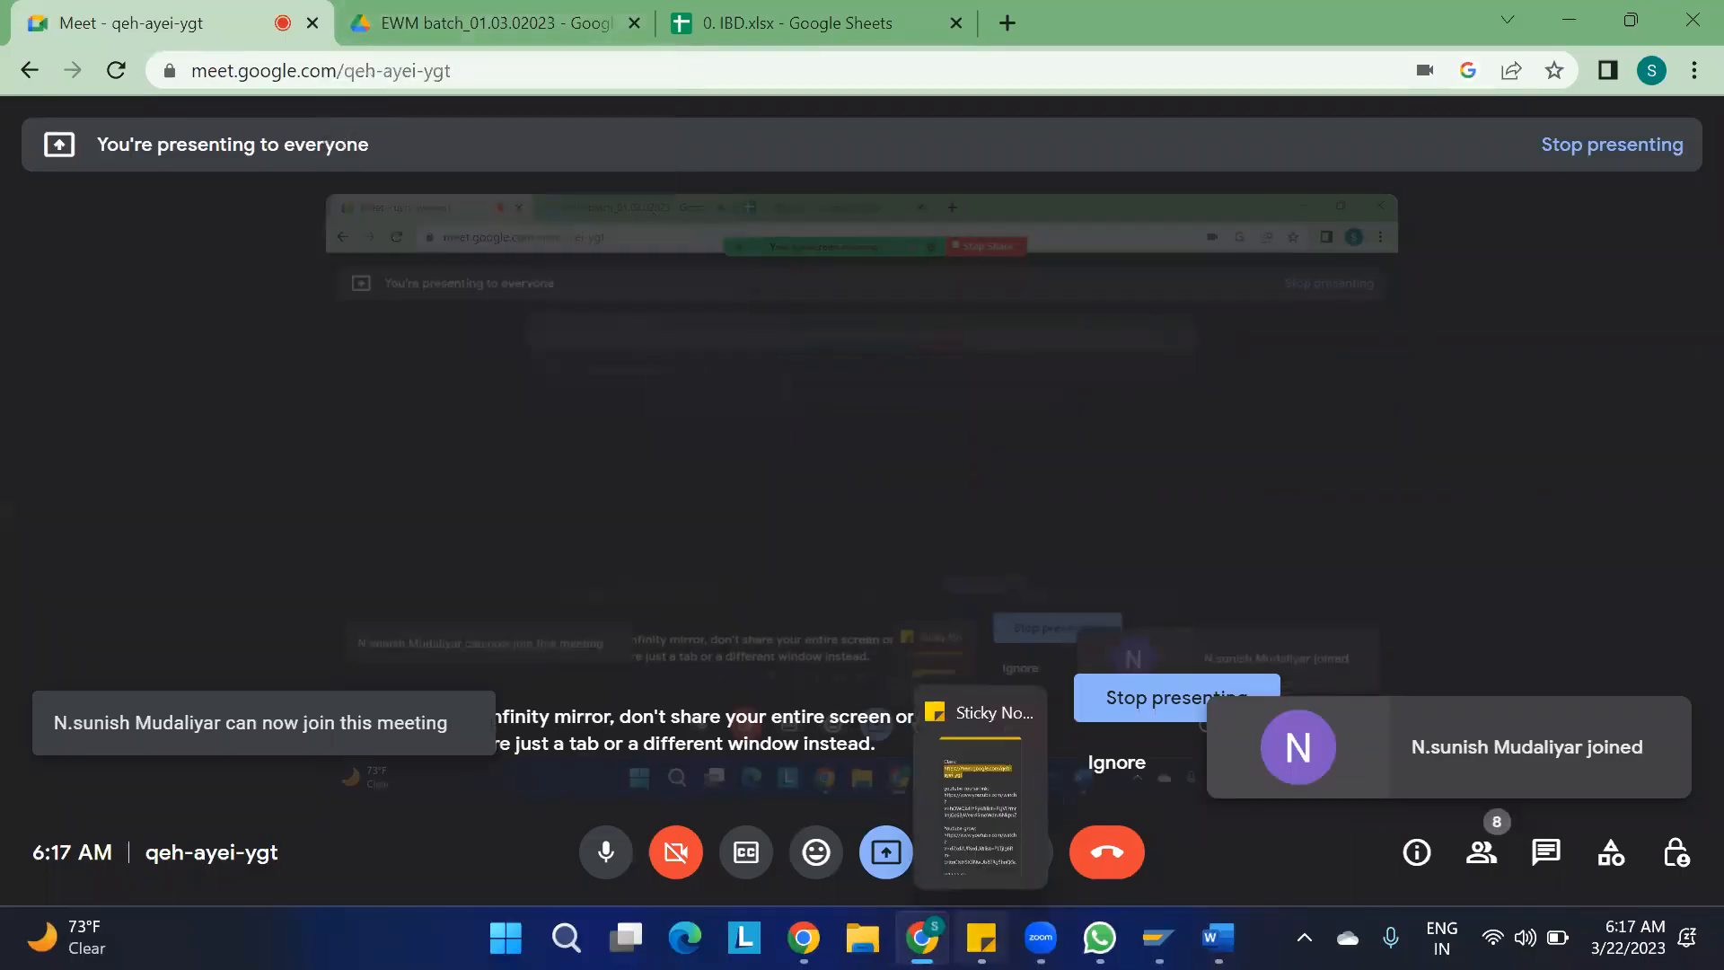
mouse_move(920, 934)
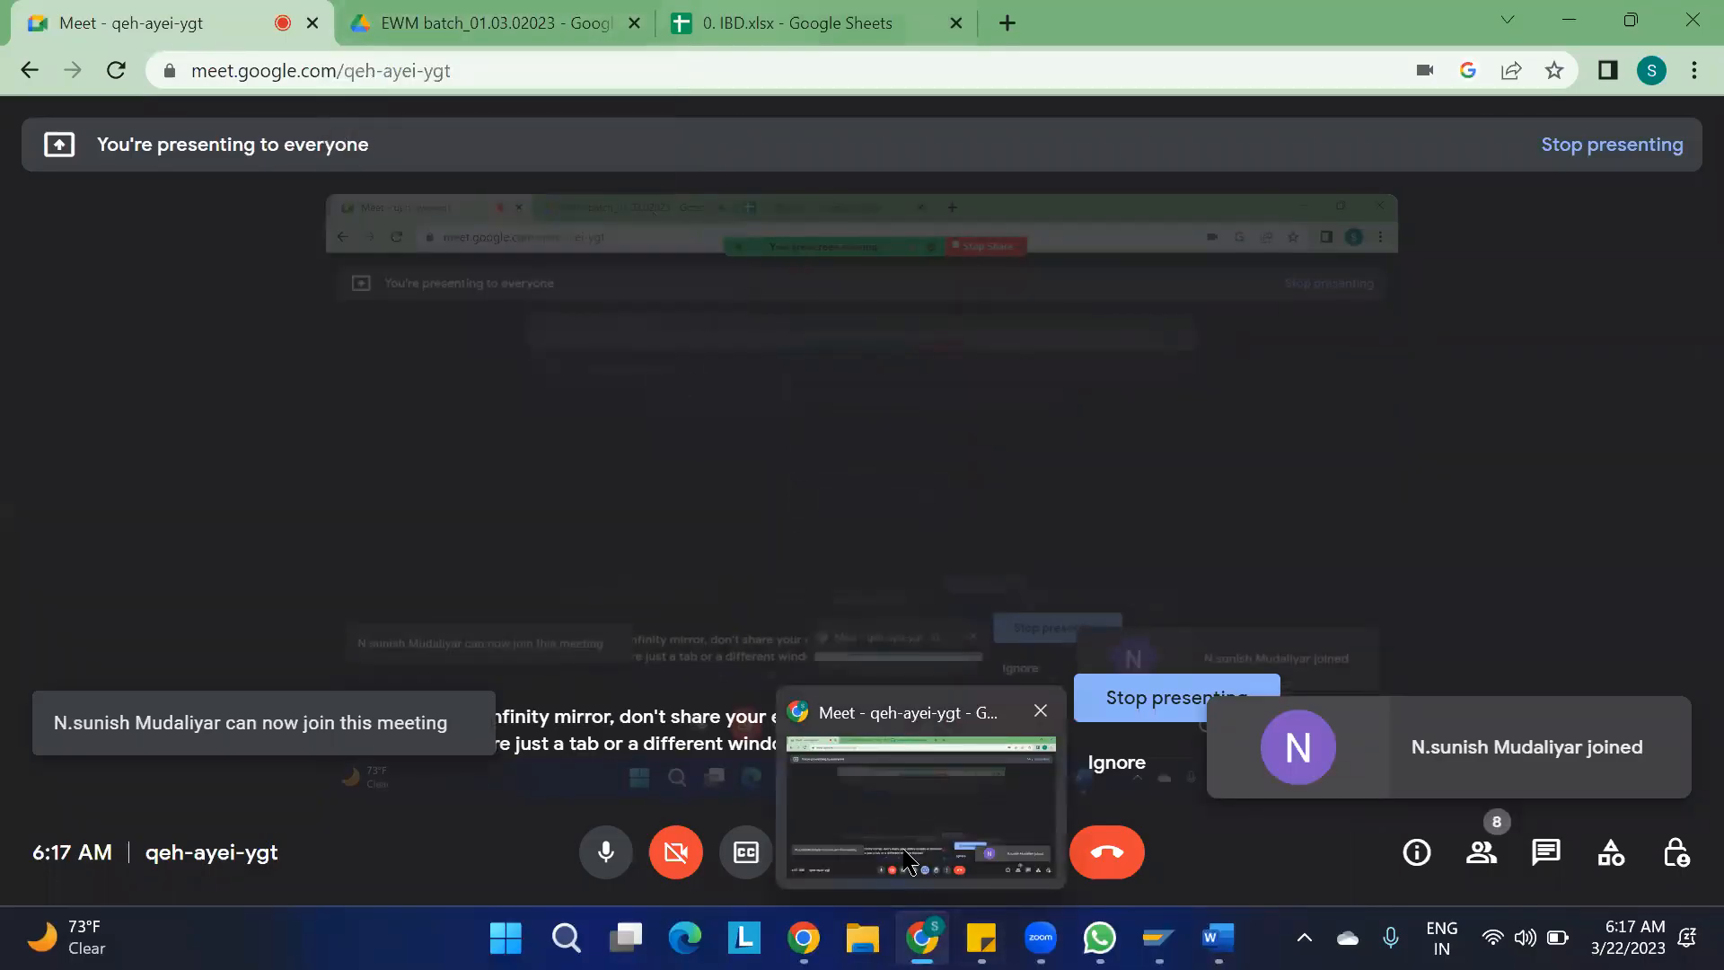
click(764, 23)
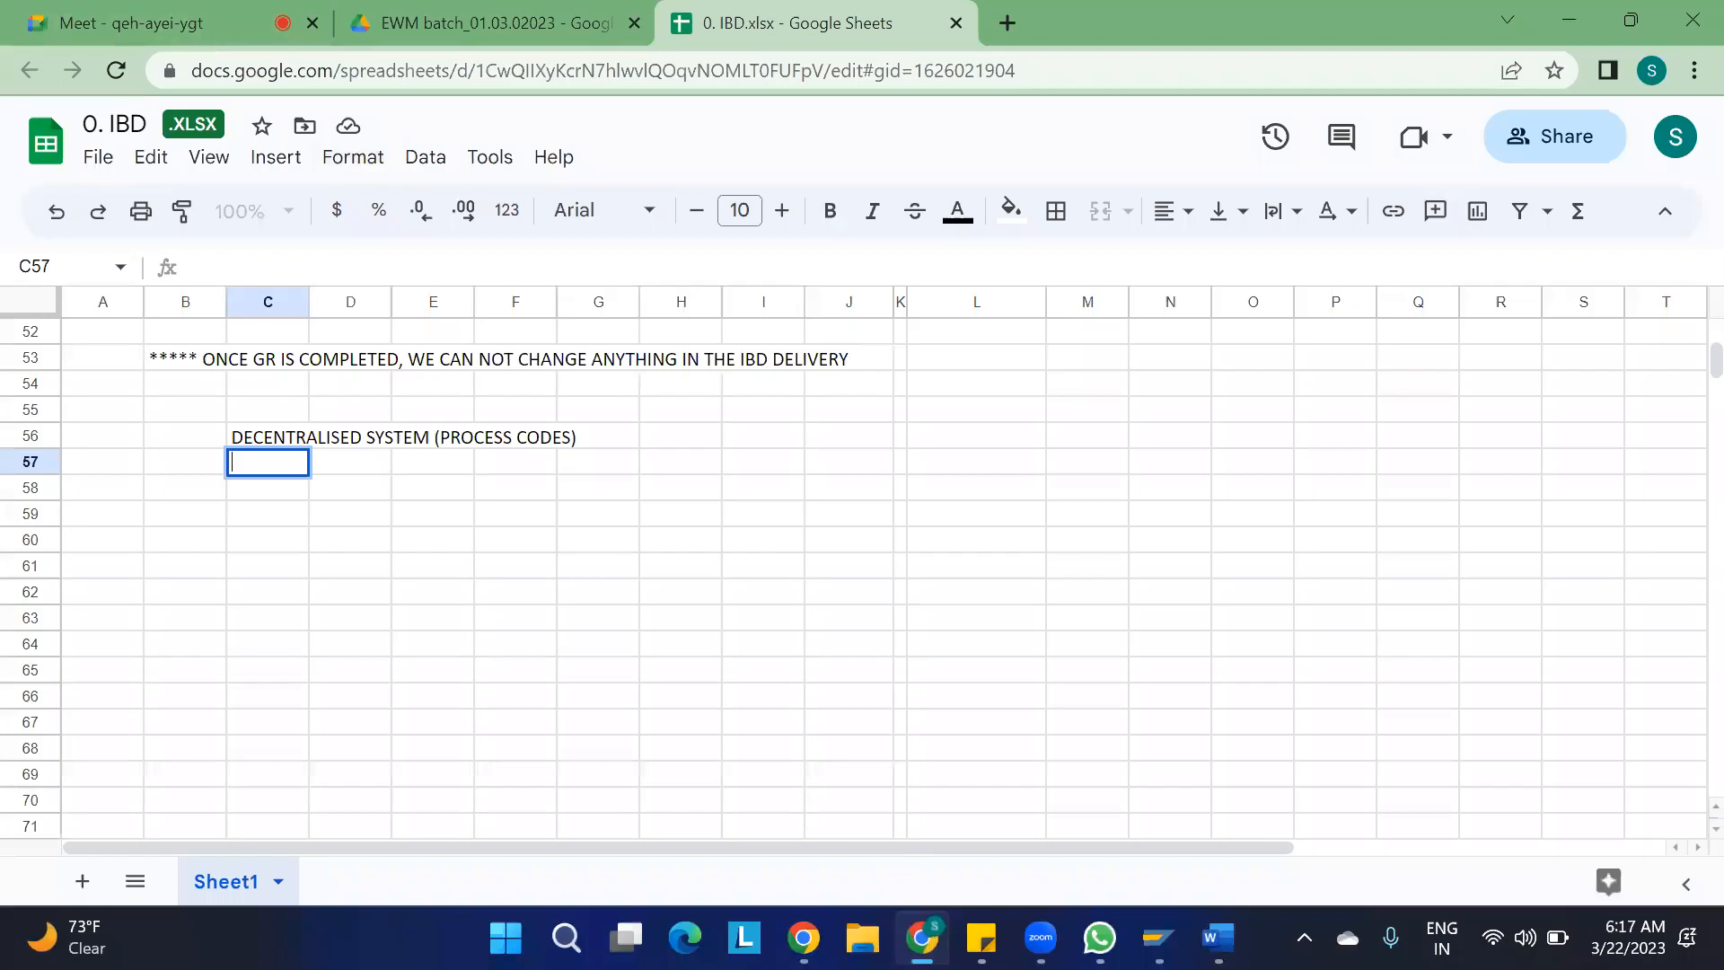
mouse_move(1158, 938)
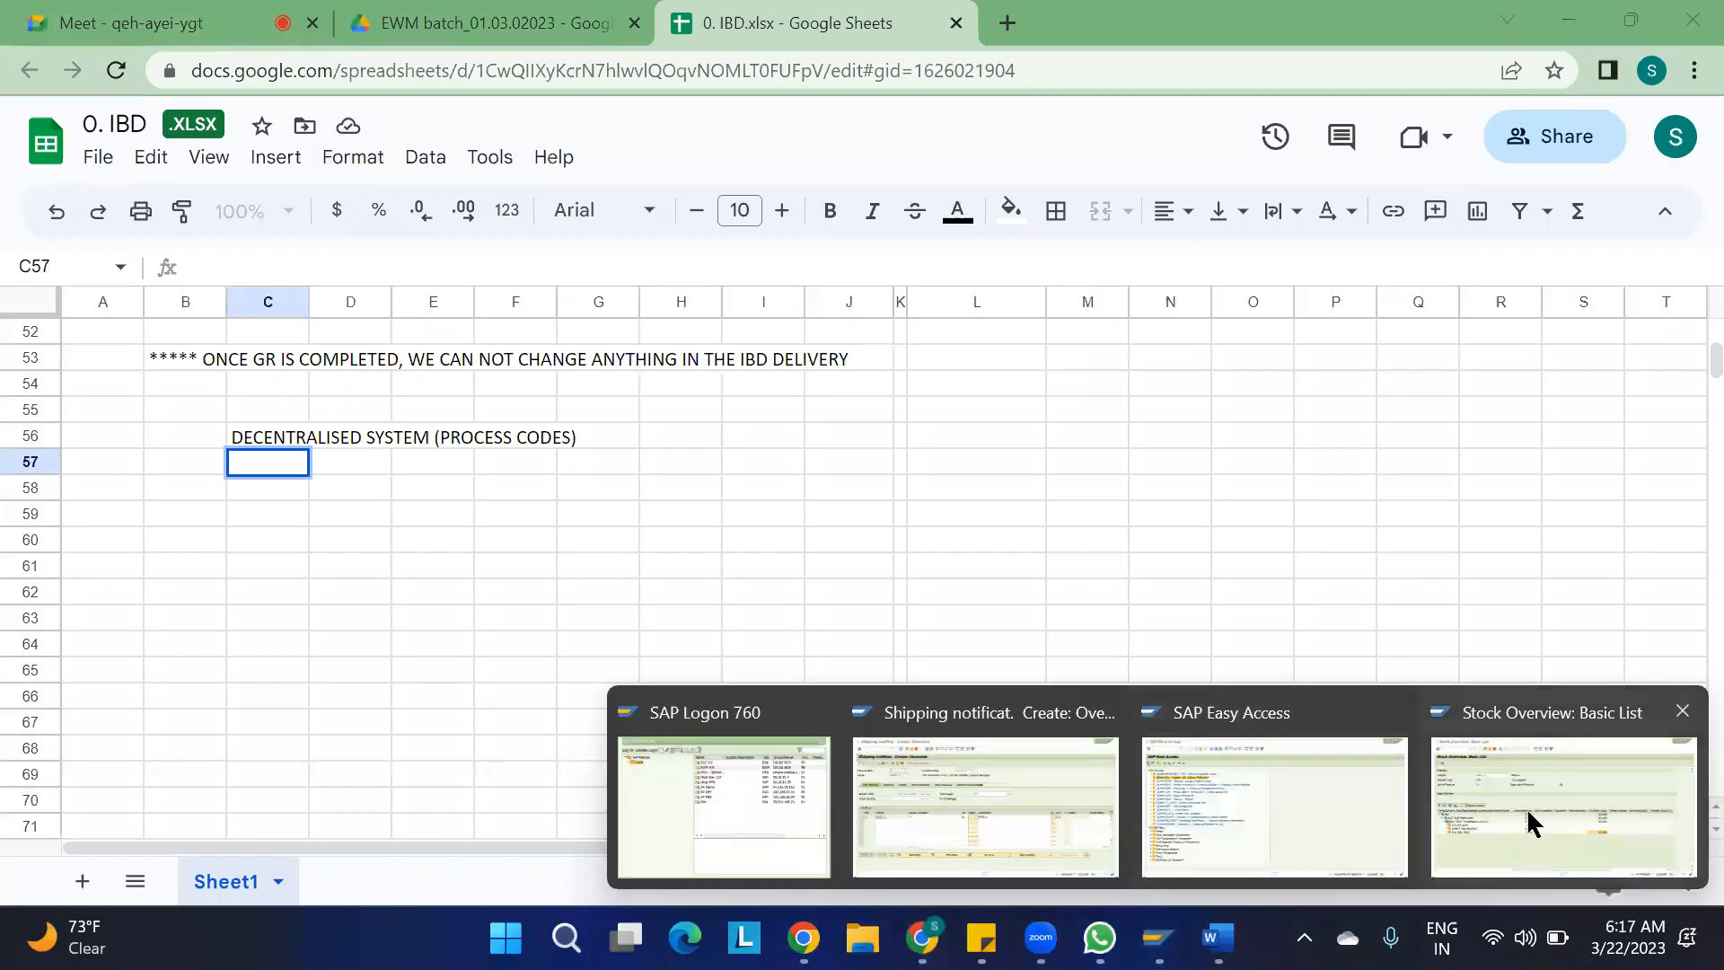
click(1023, 809)
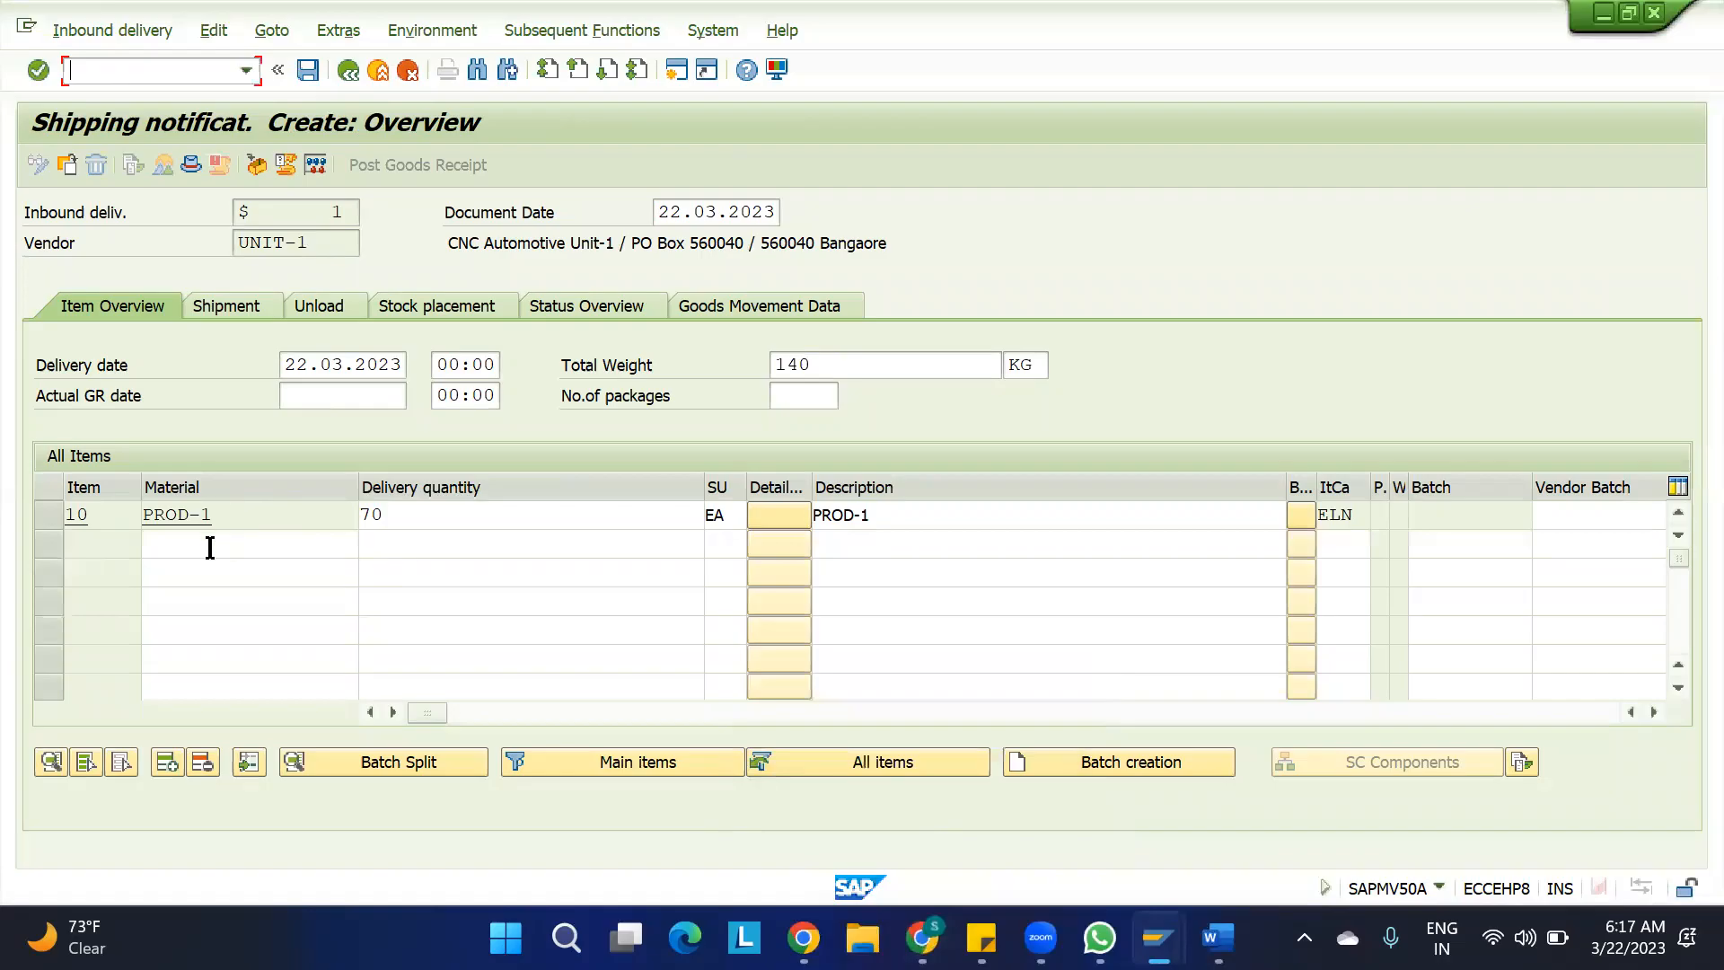
Set the delivery quantity of item 10 (PROD-1) to 10 EA and save the inbound delivery
double_click(406, 515)
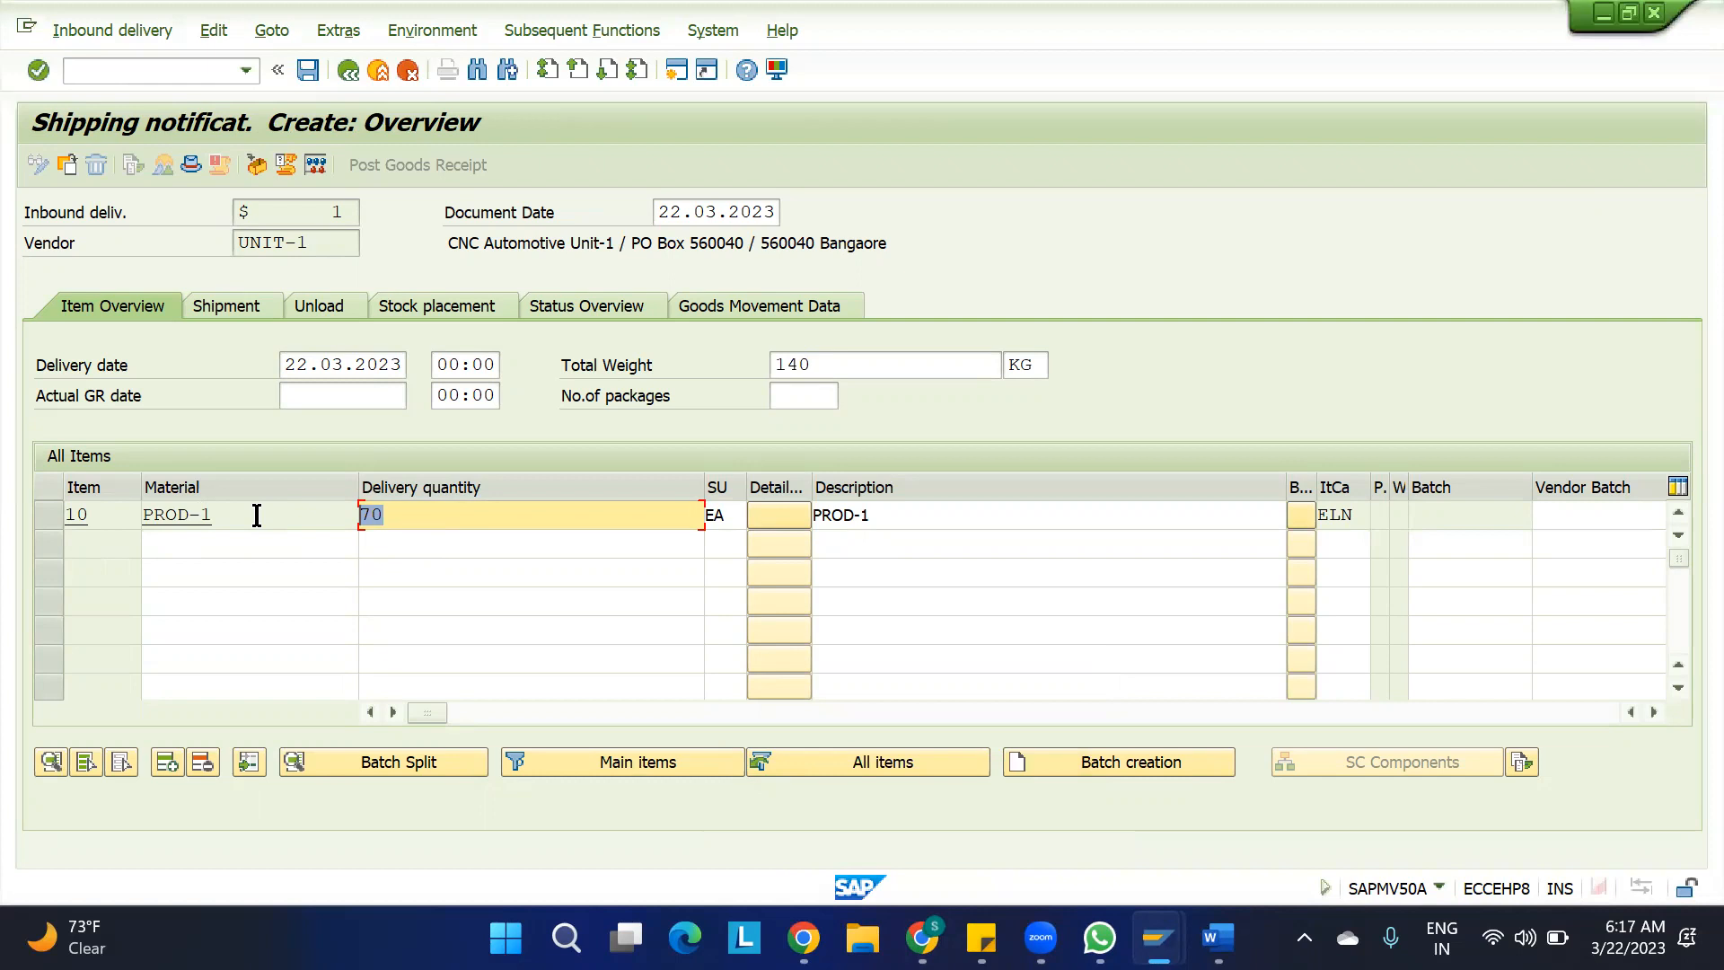
text(1)
key(Return)
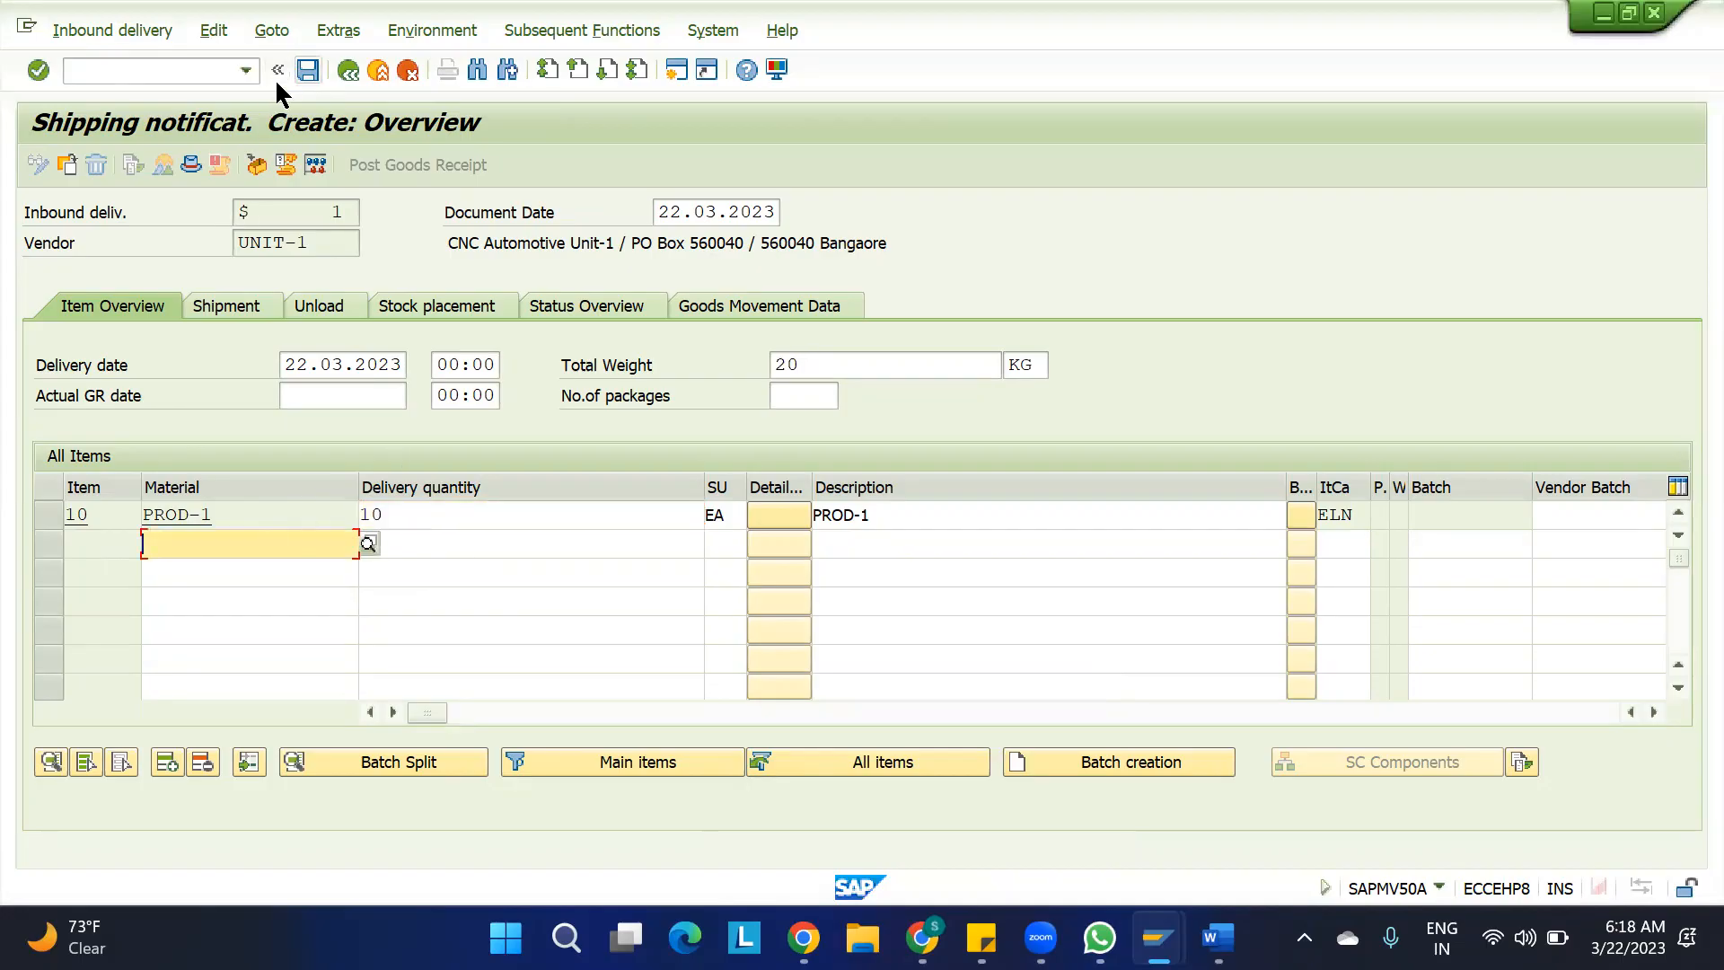
key(ctrl+s)
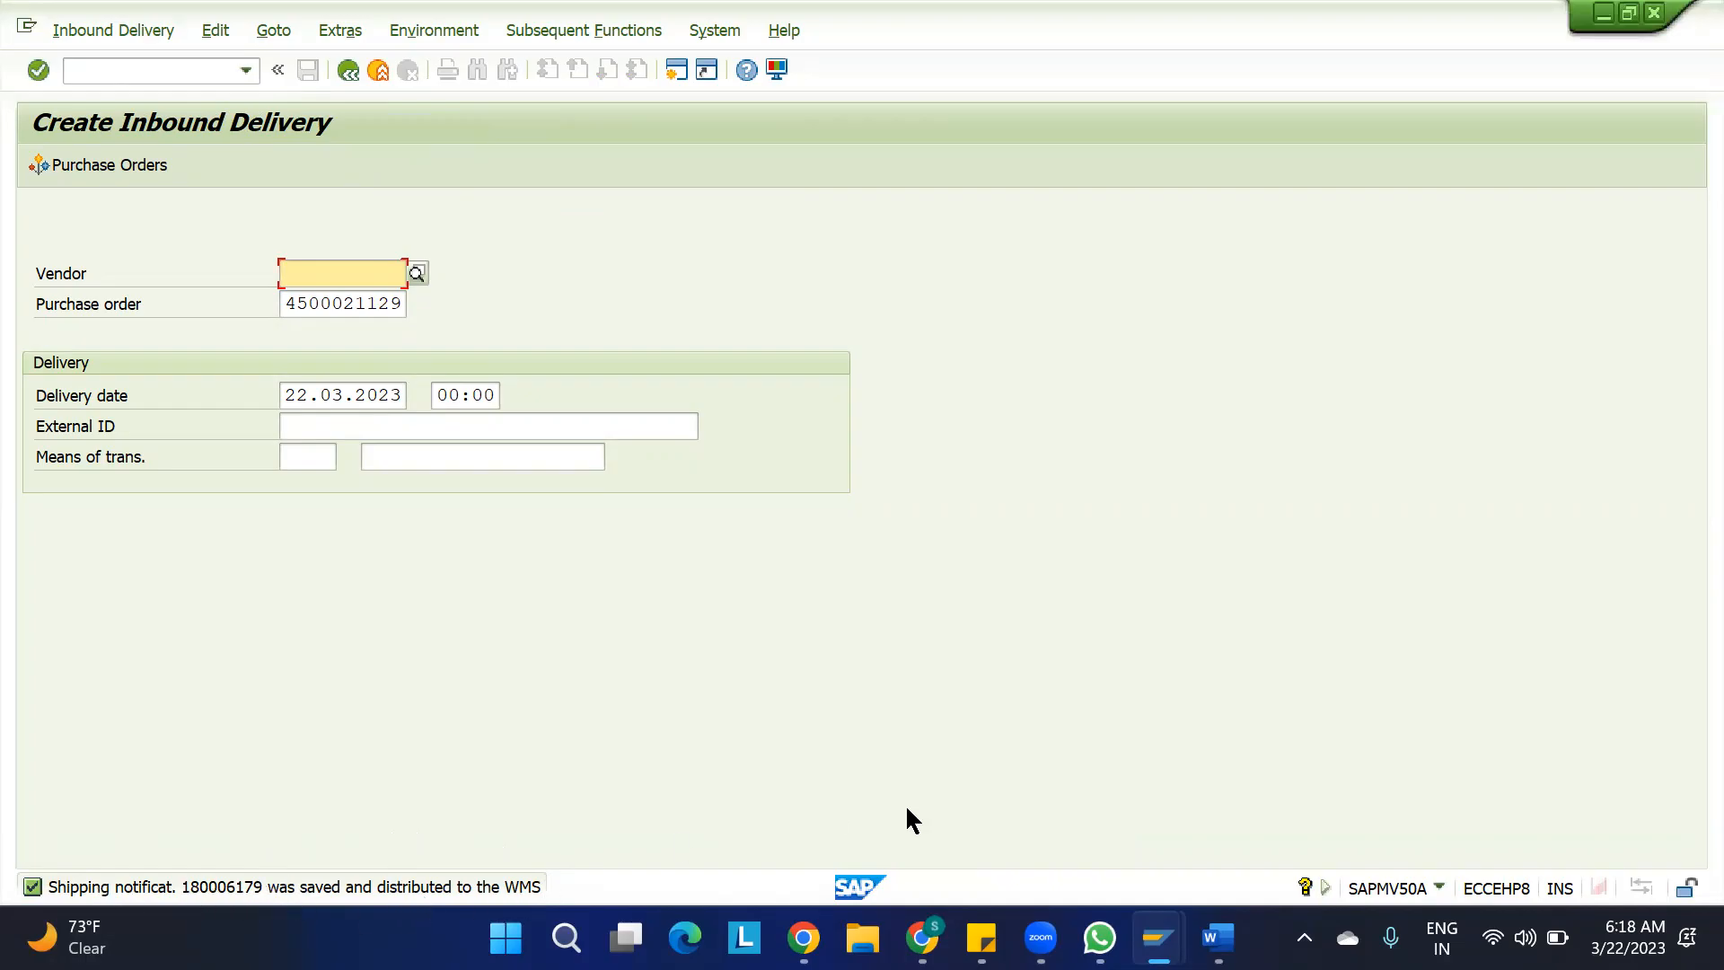
Switch to Screenpresso and open the image 2023-03-18_06h16_26.png with the simple inbound process in a maximized editor
click(1158, 939)
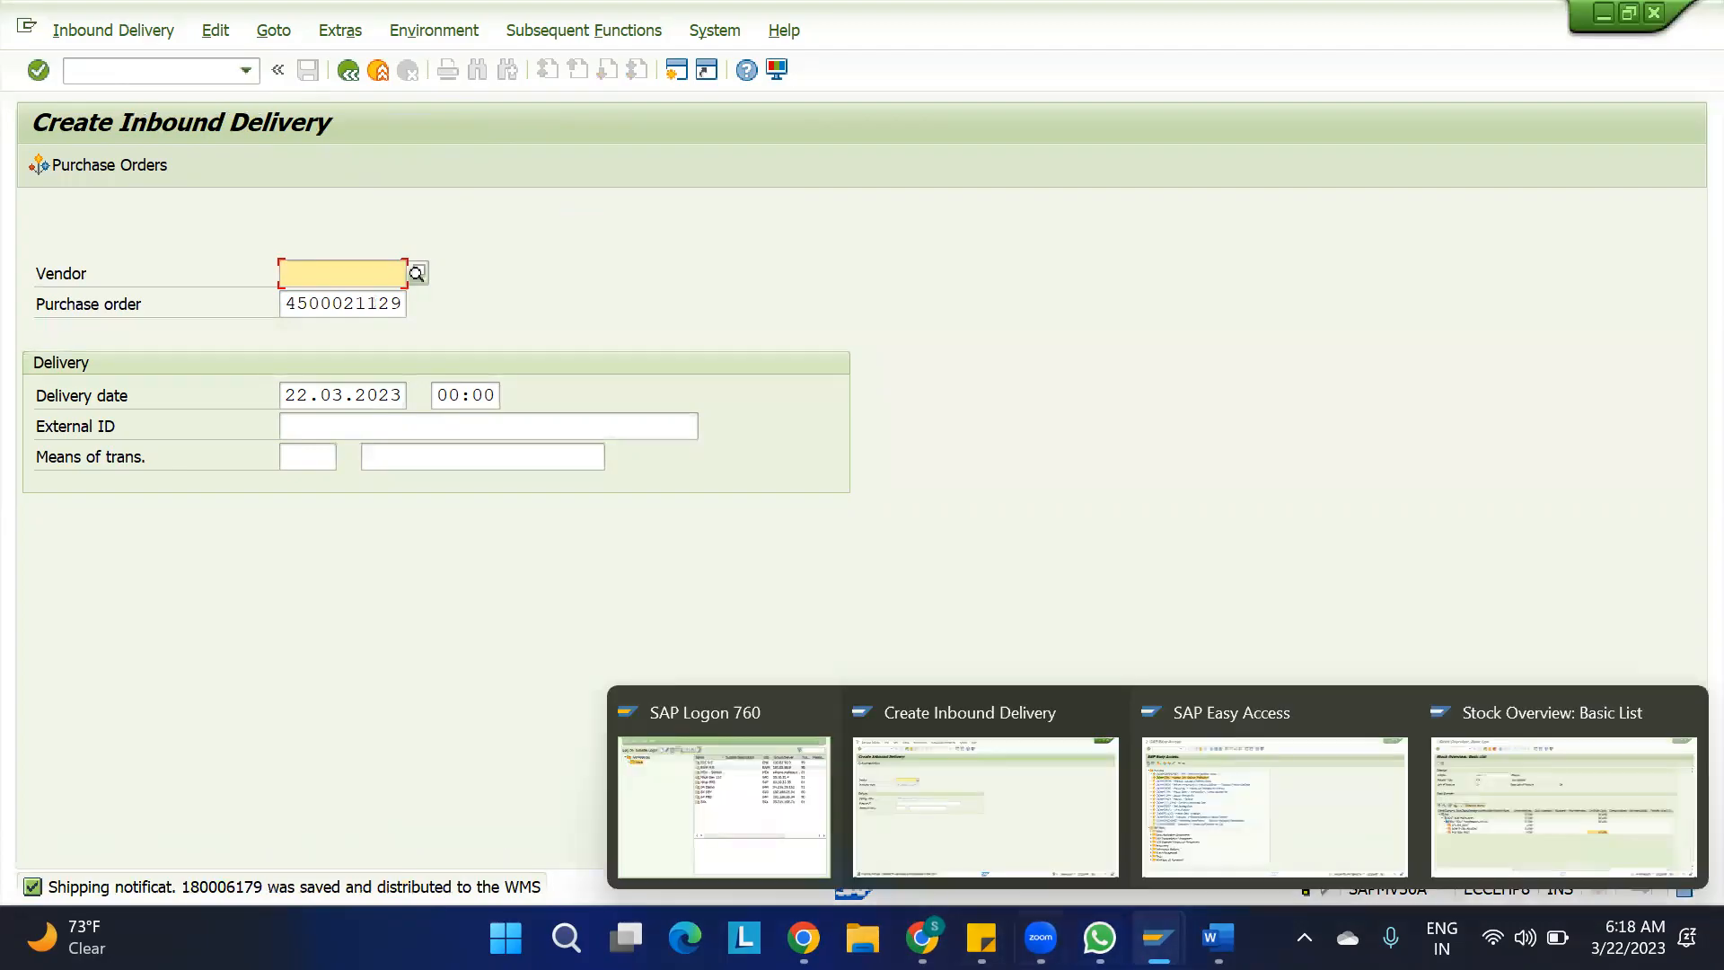
click(1304, 938)
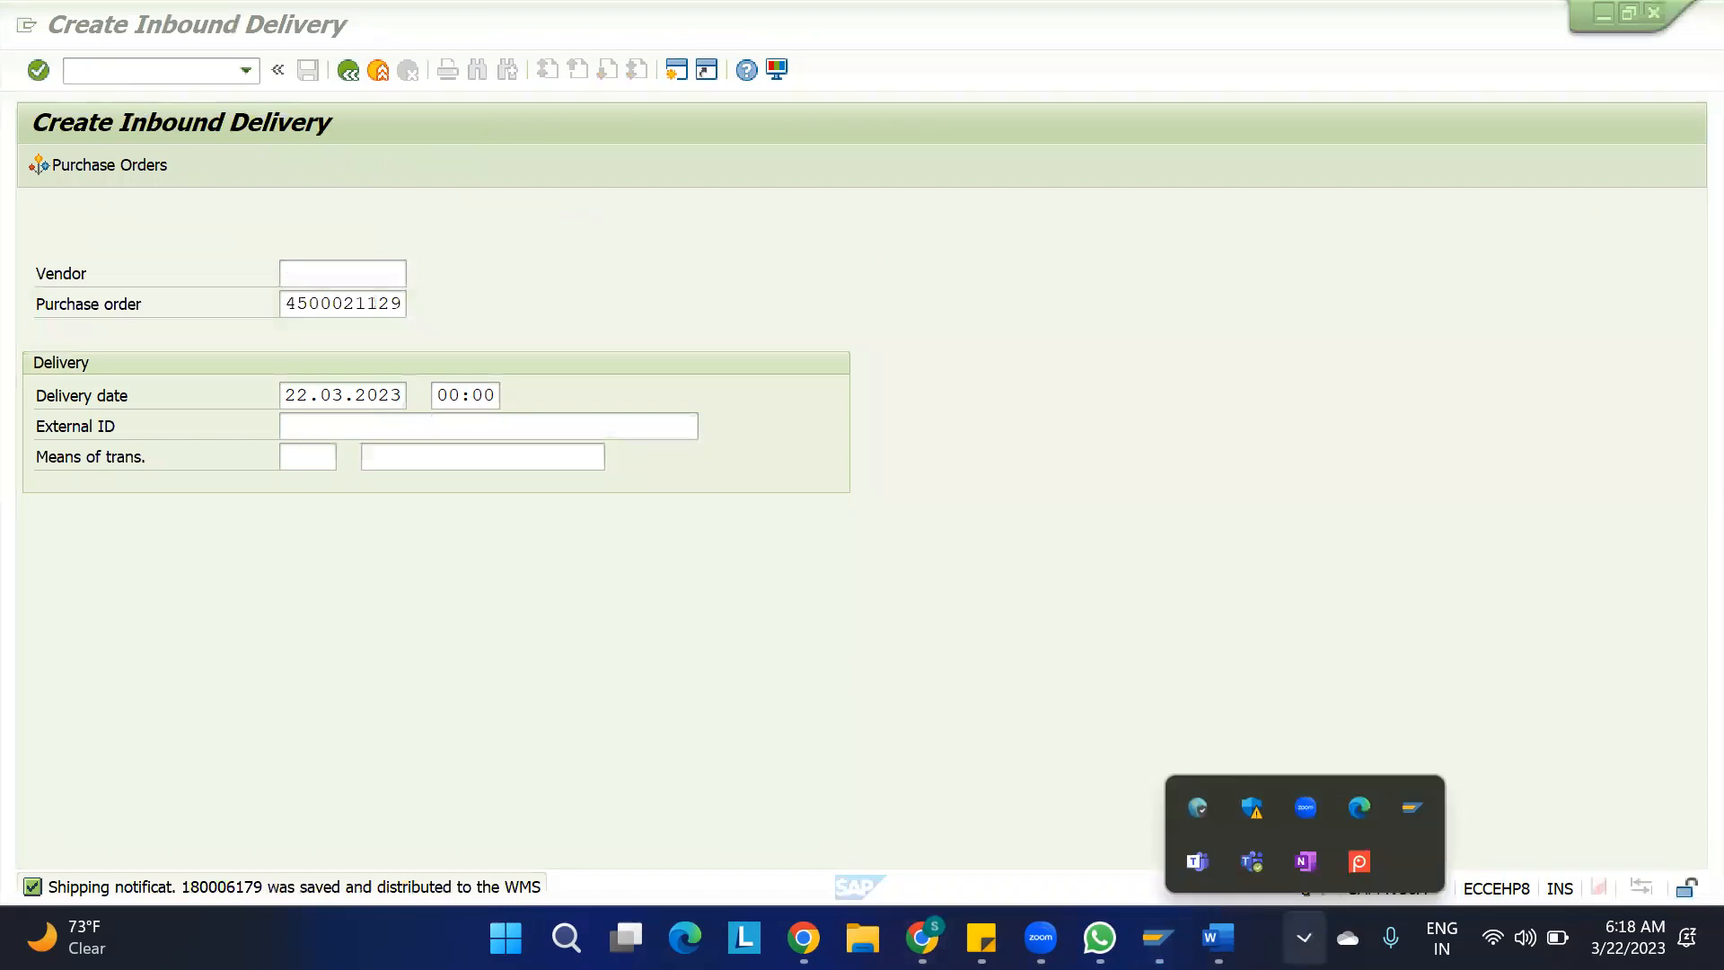
click(1359, 856)
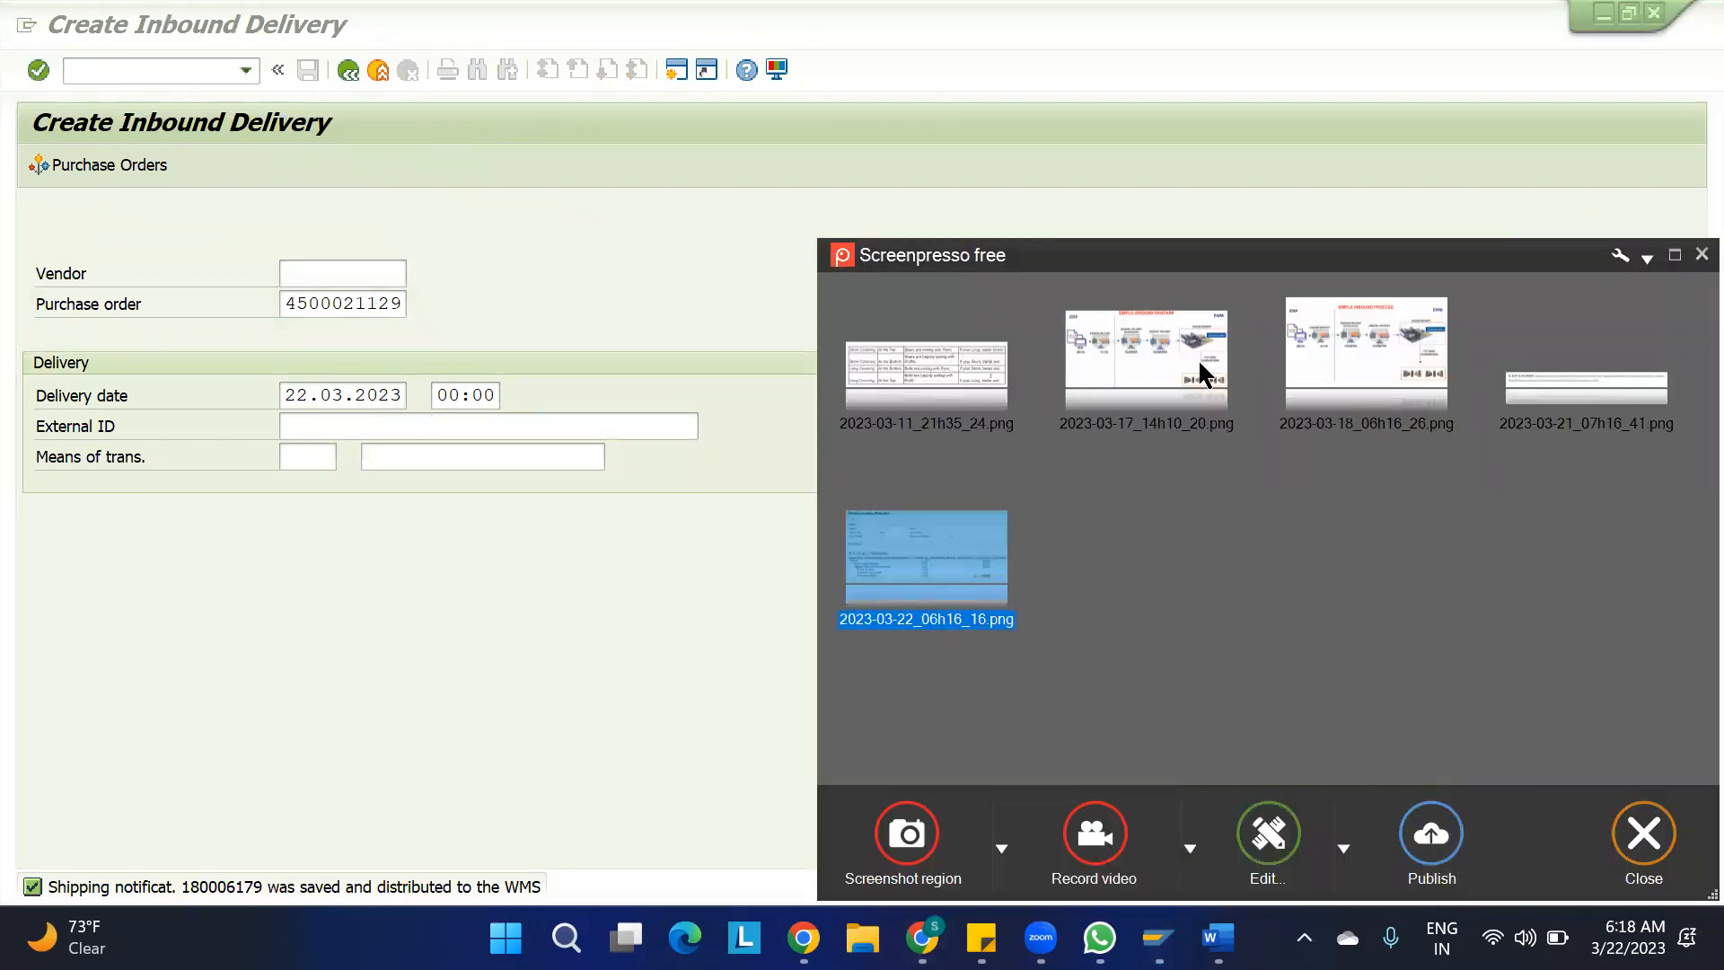
double_click(1356, 371)
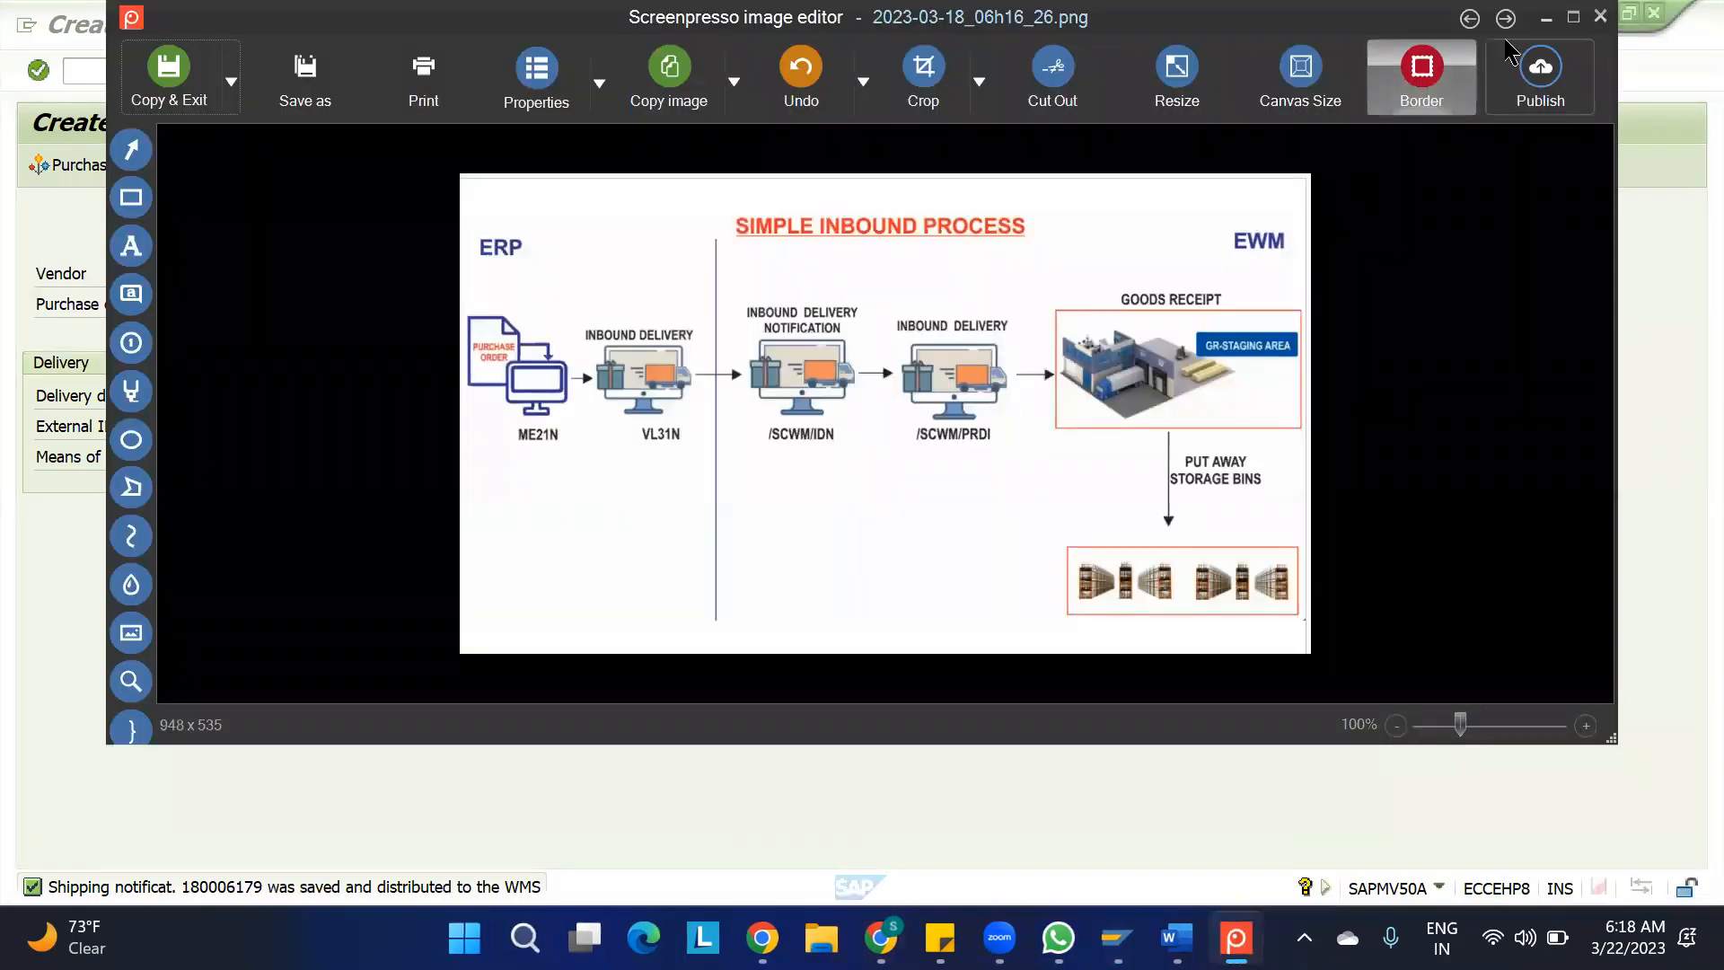
click(1573, 17)
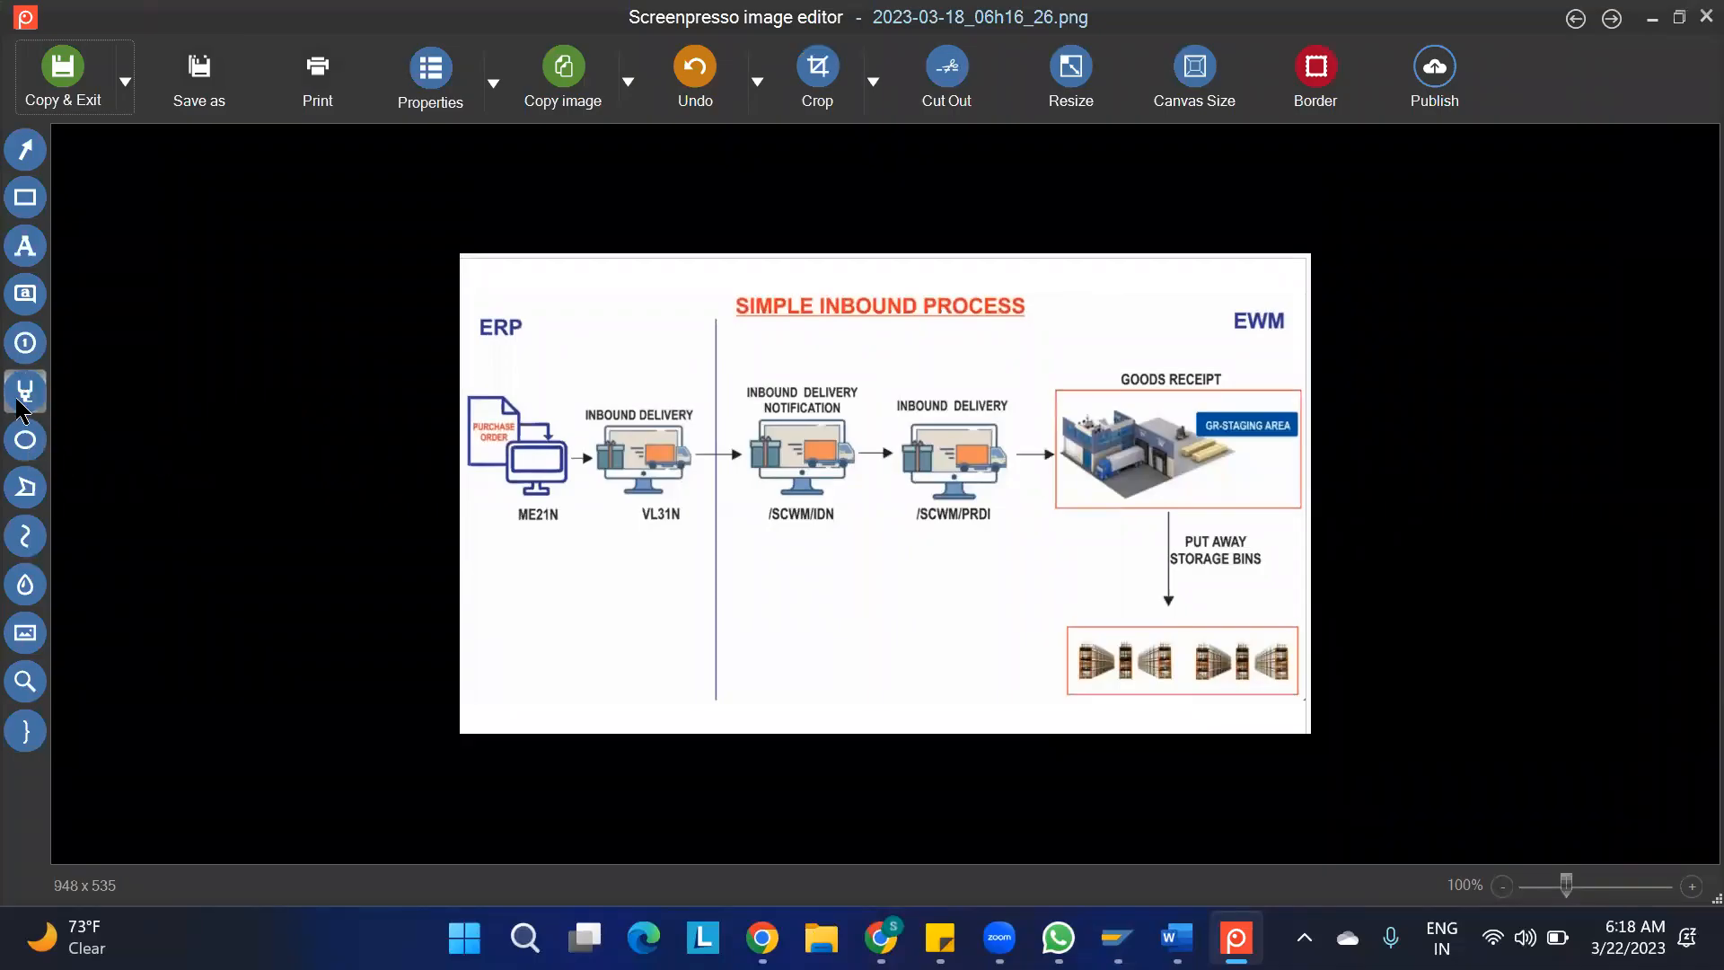
Try blurring the inbound delivery notification graphic (/SCWM/IDN) in the process diagram, and remove the blur
click(25, 584)
drag(724, 377, 862, 533)
click(850, 578)
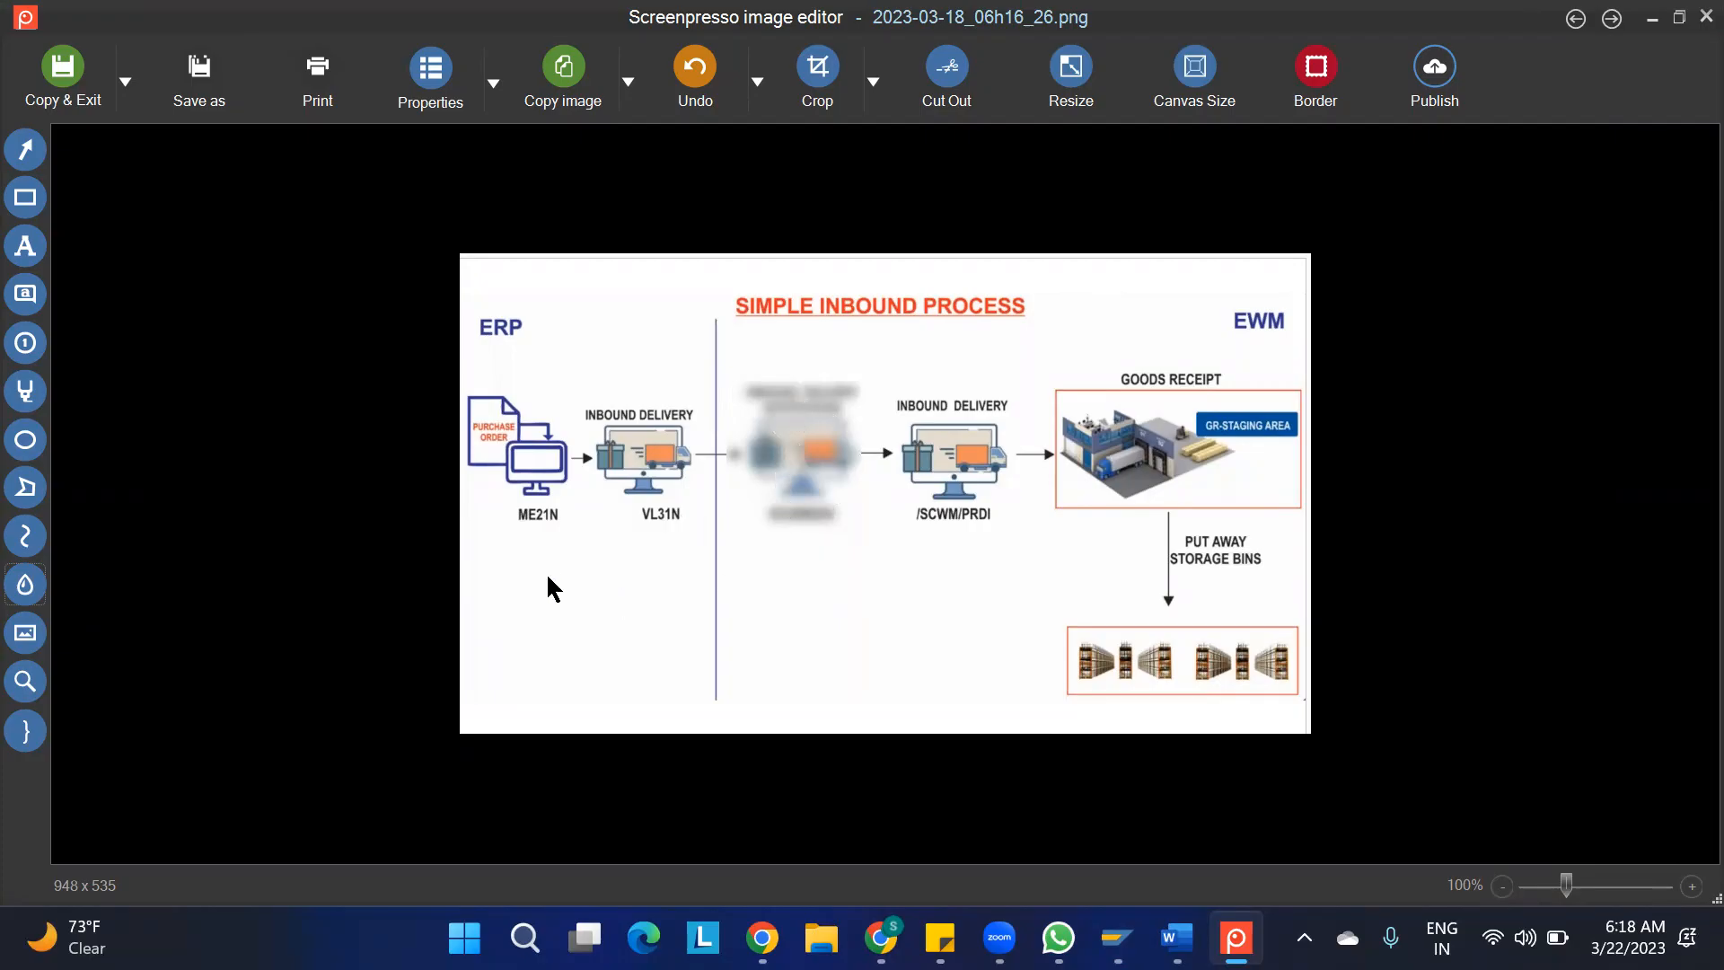
click(788, 434)
key(Delete)
click(862, 639)
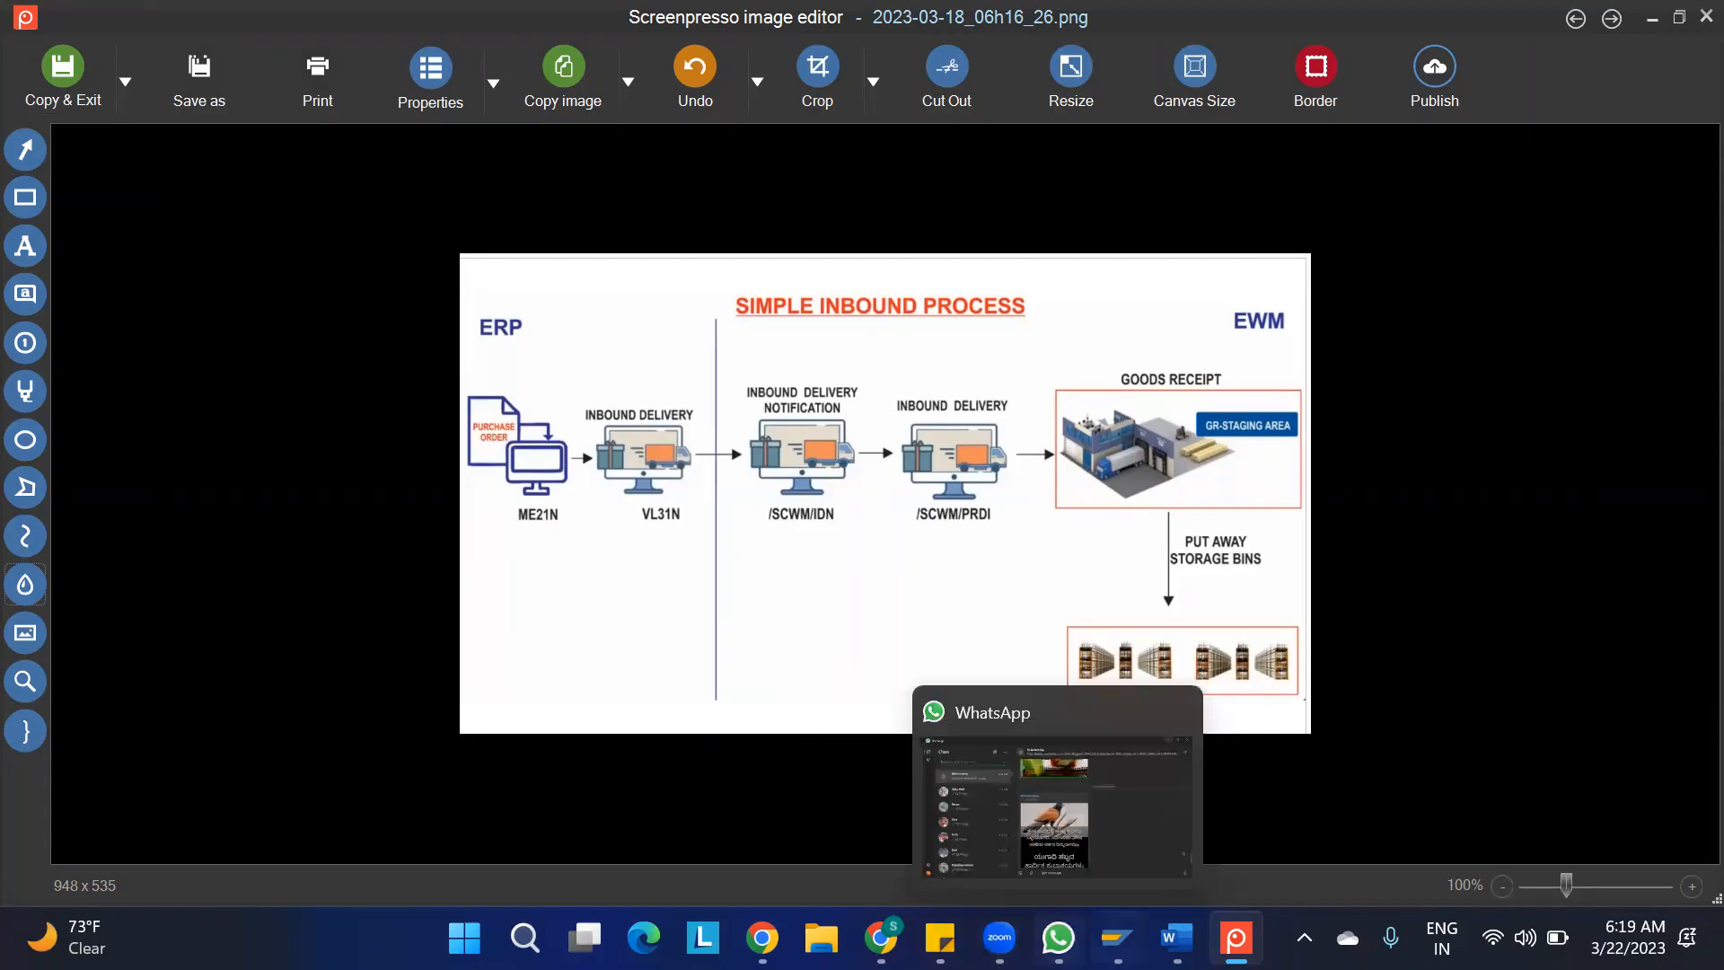
Switch to the 0. IBD.xlsx sheet in Chrome and review the SAP S/4HANA inbound delivery diagram above the notes
mouse_move(1116, 938)
click(880, 939)
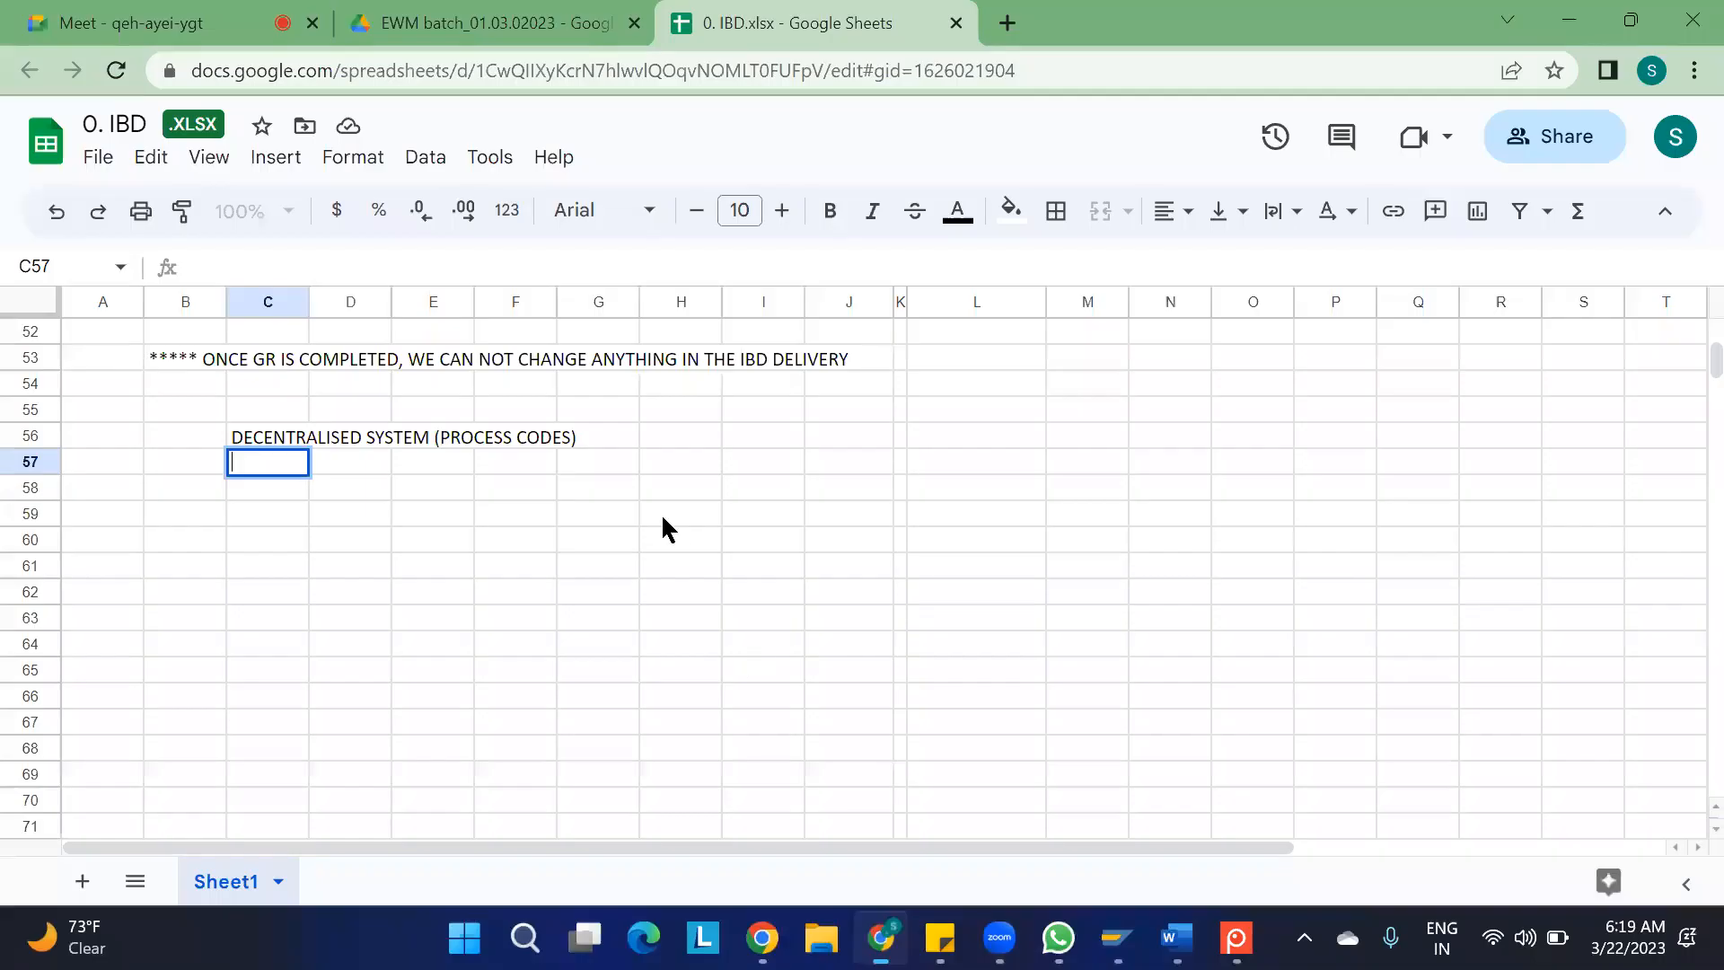
scroll(664, 530, up, 9)
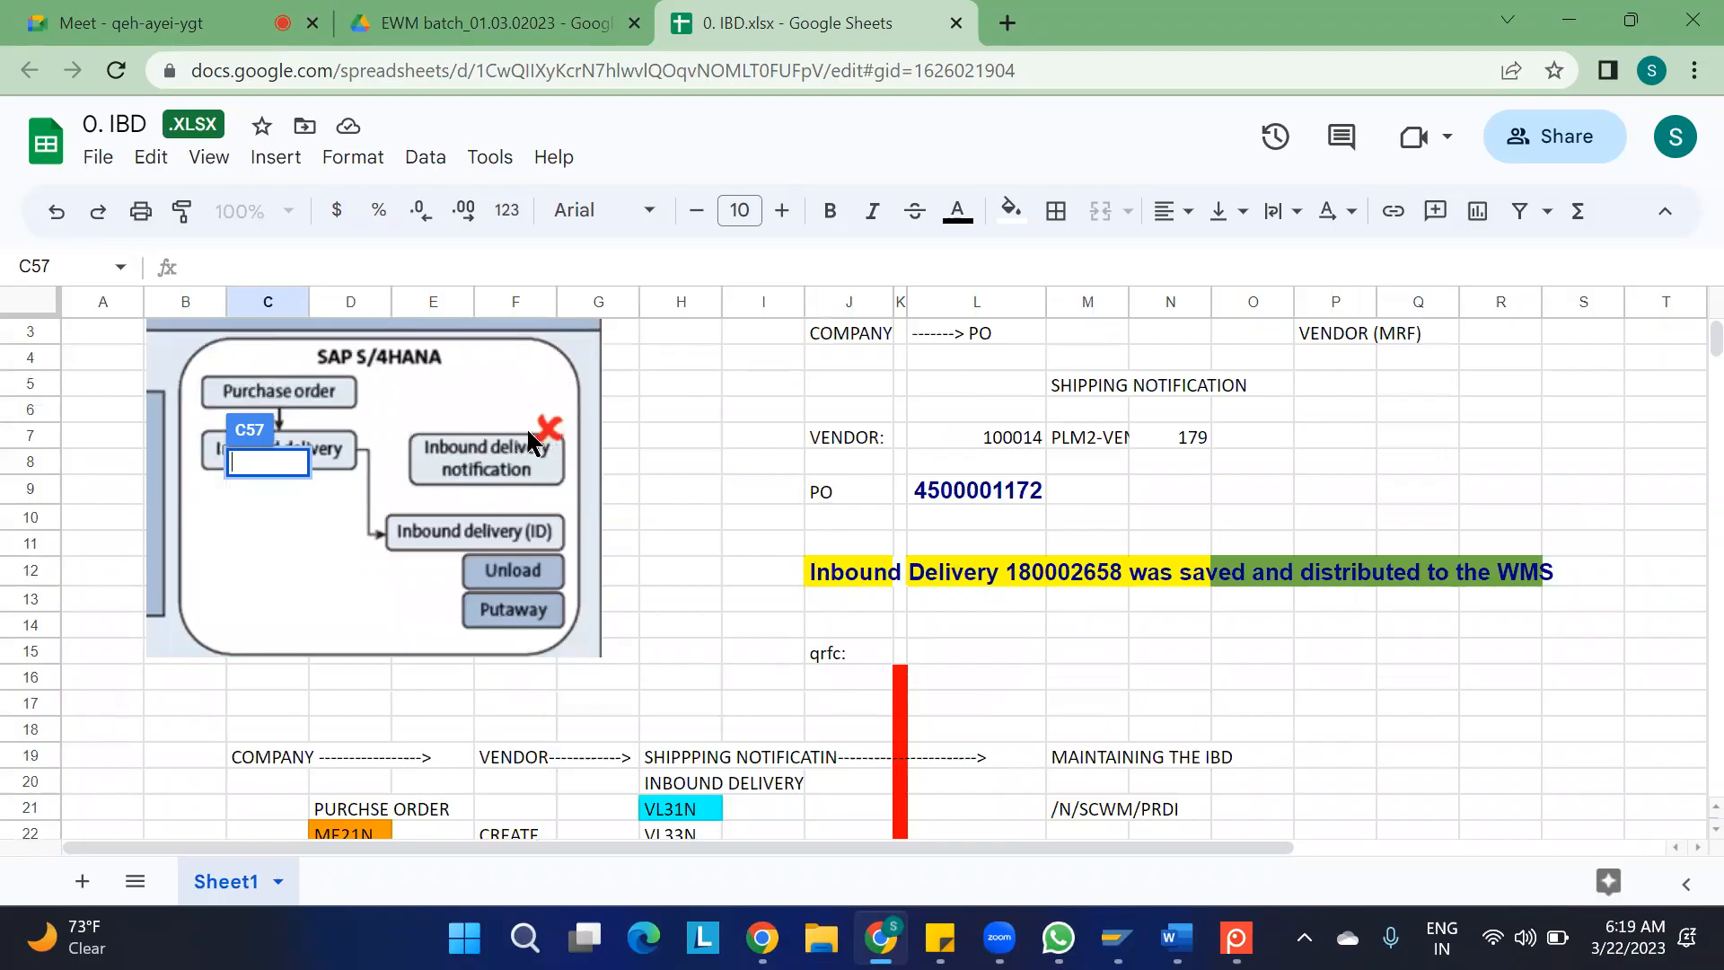
click(674, 428)
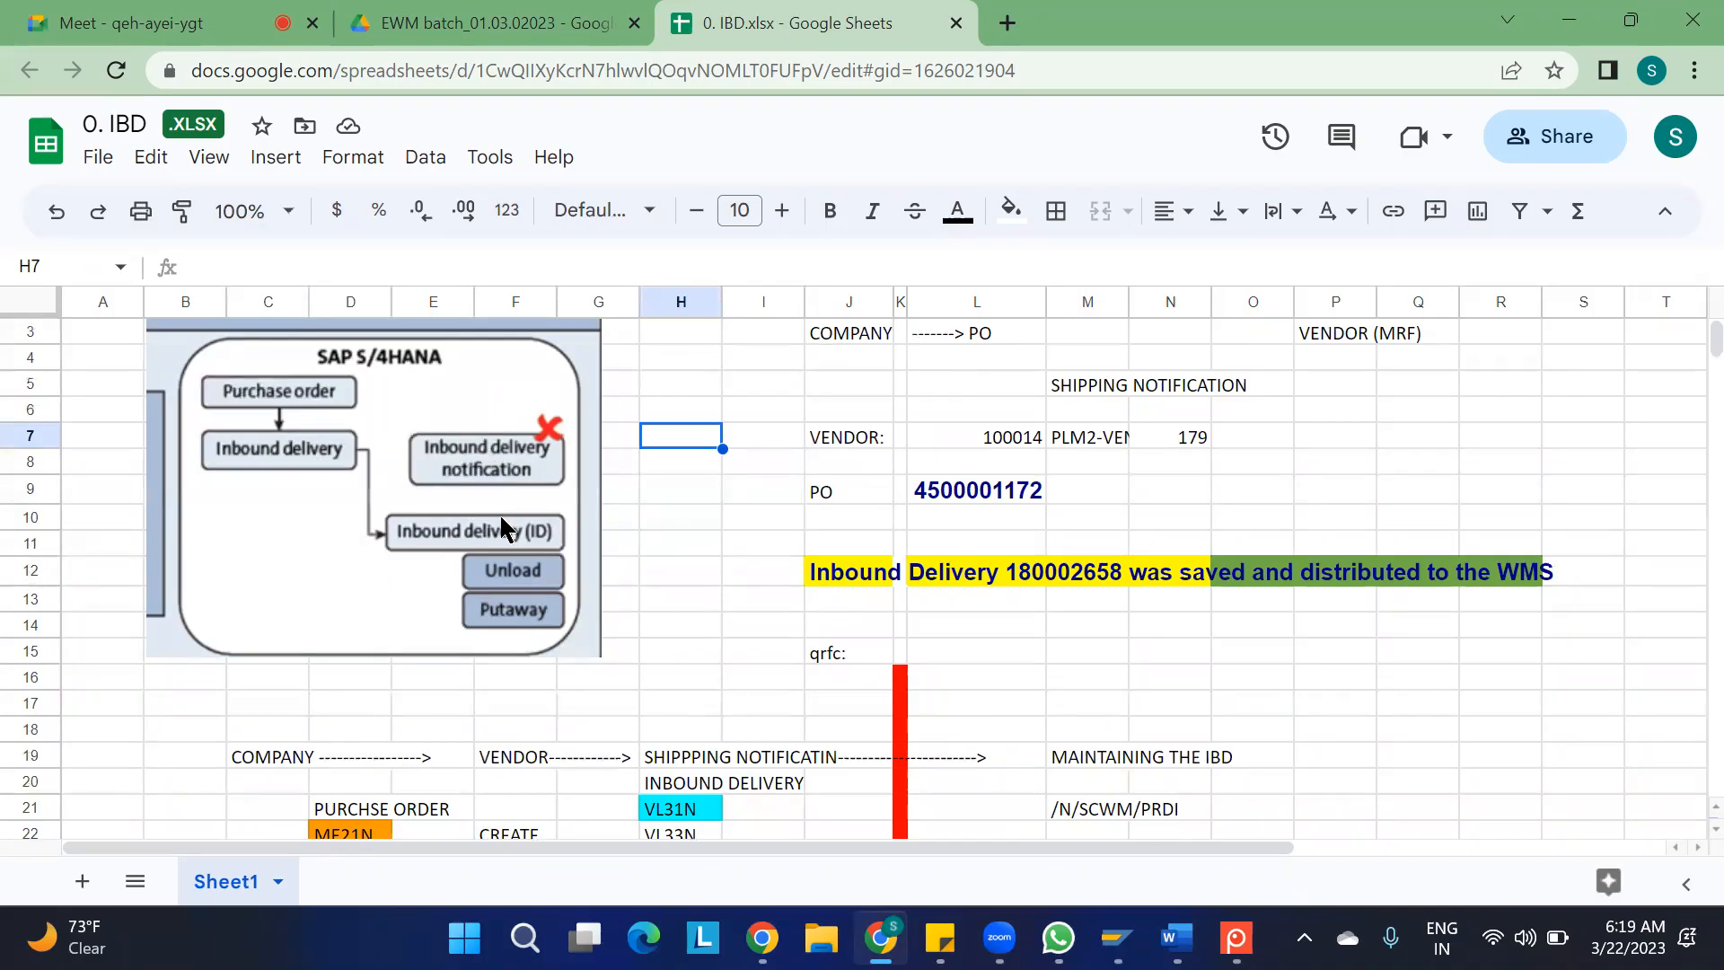
scroll(716, 626, down, 15)
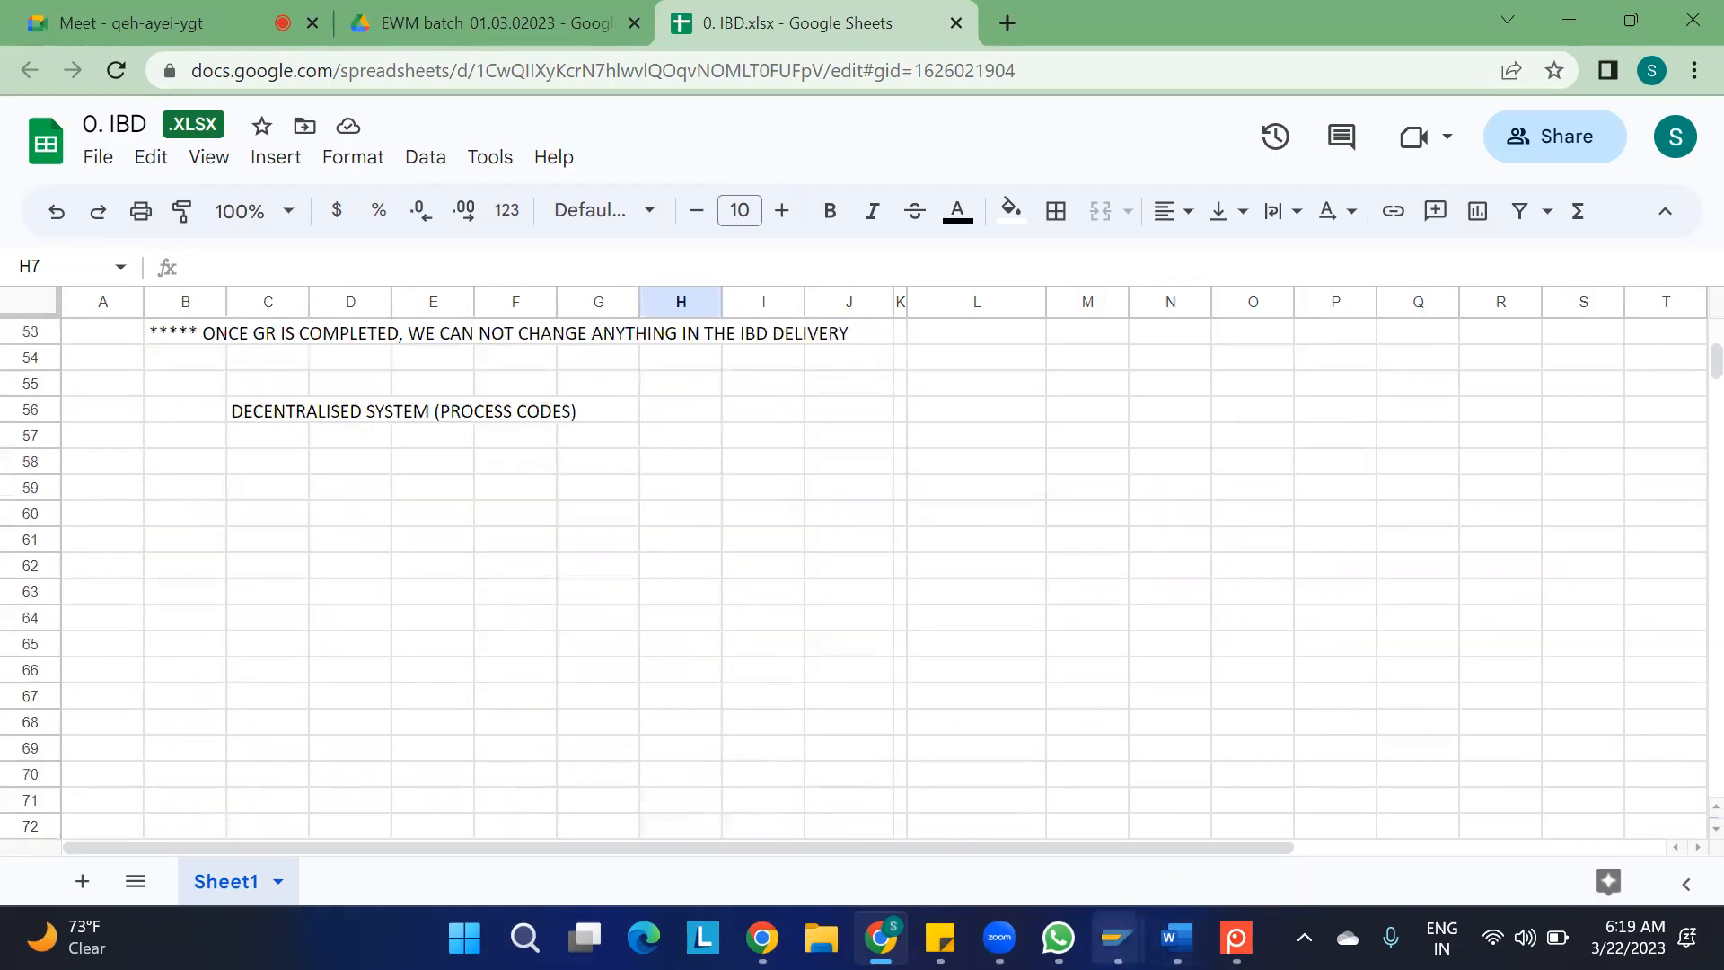
Switch to SAP Easy Access and expand SCM Extended Warehouse Management, Extended Warehouse Management, Delivery Processing, down to Inbound Delivery
mouse_move(1116, 936)
click(1166, 810)
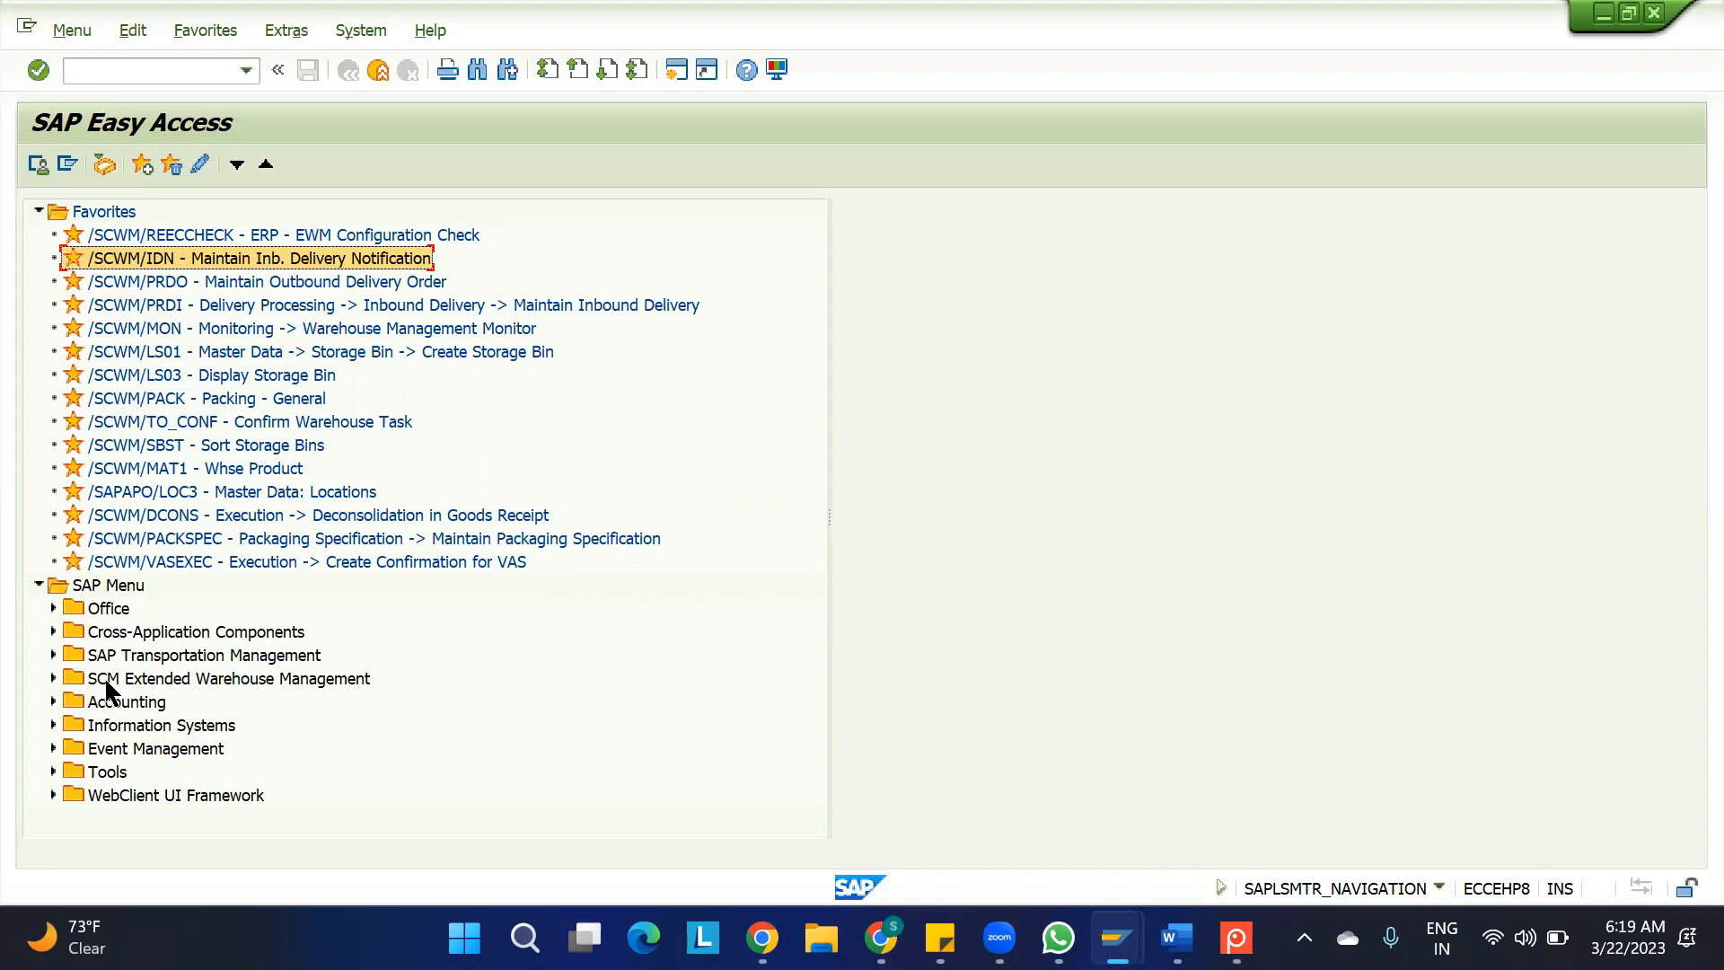
click(53, 678)
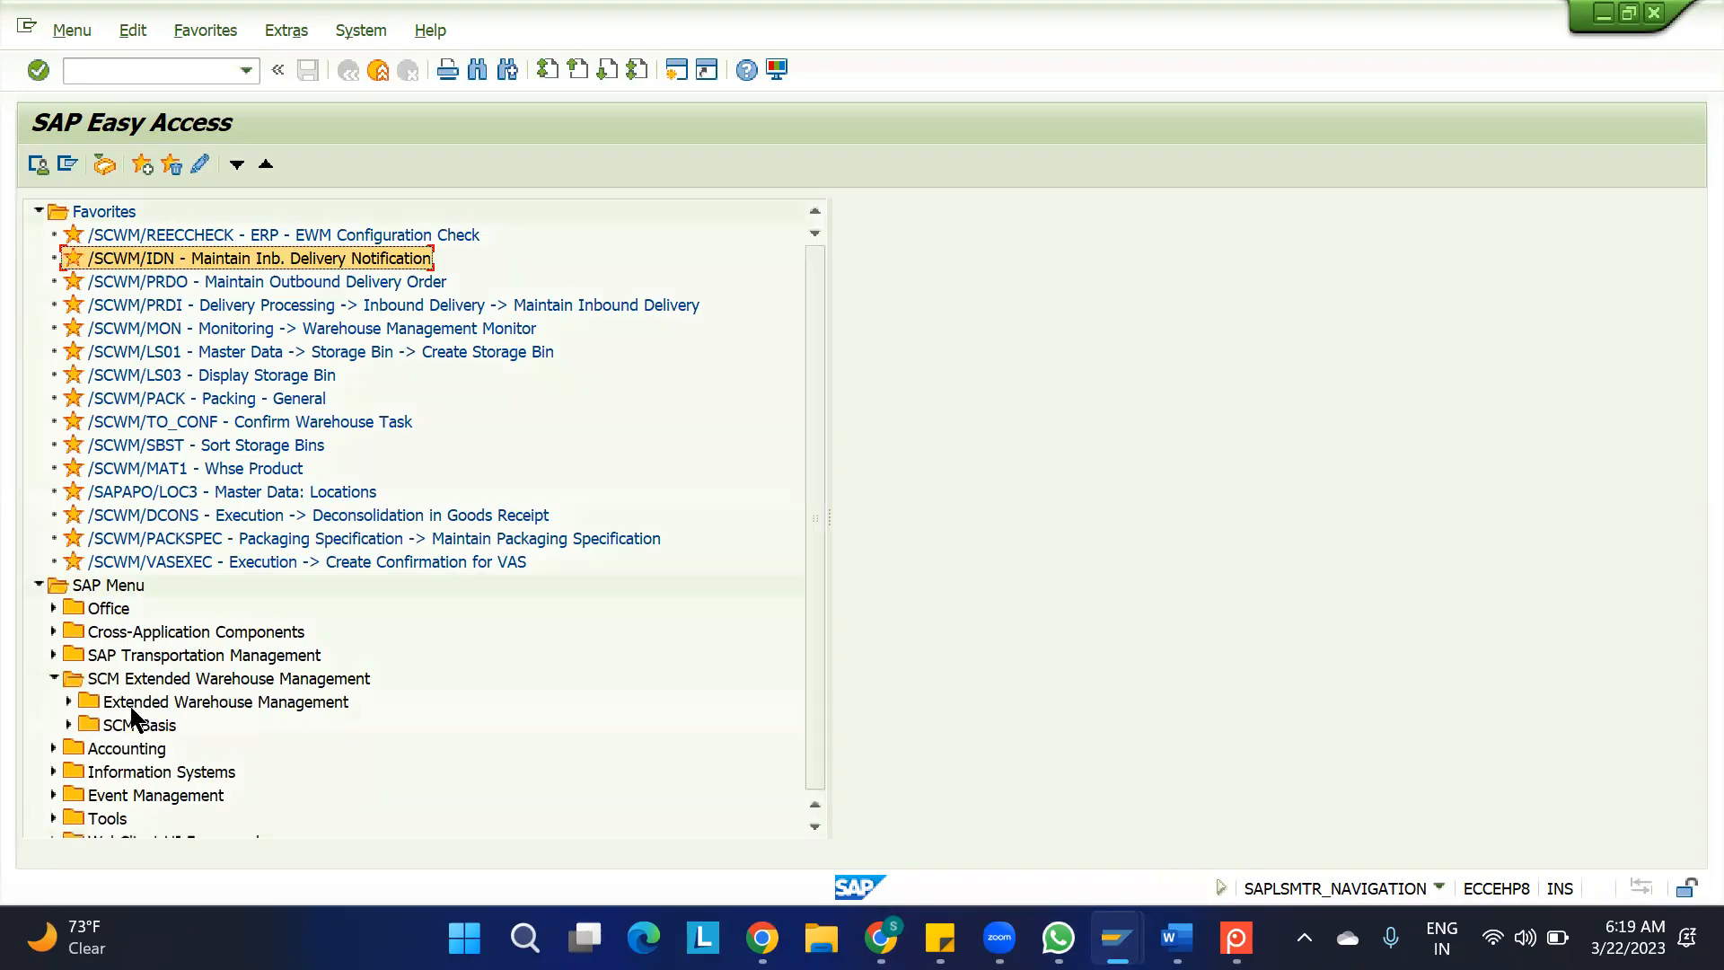
click(68, 701)
scroll(315, 702, down, 3)
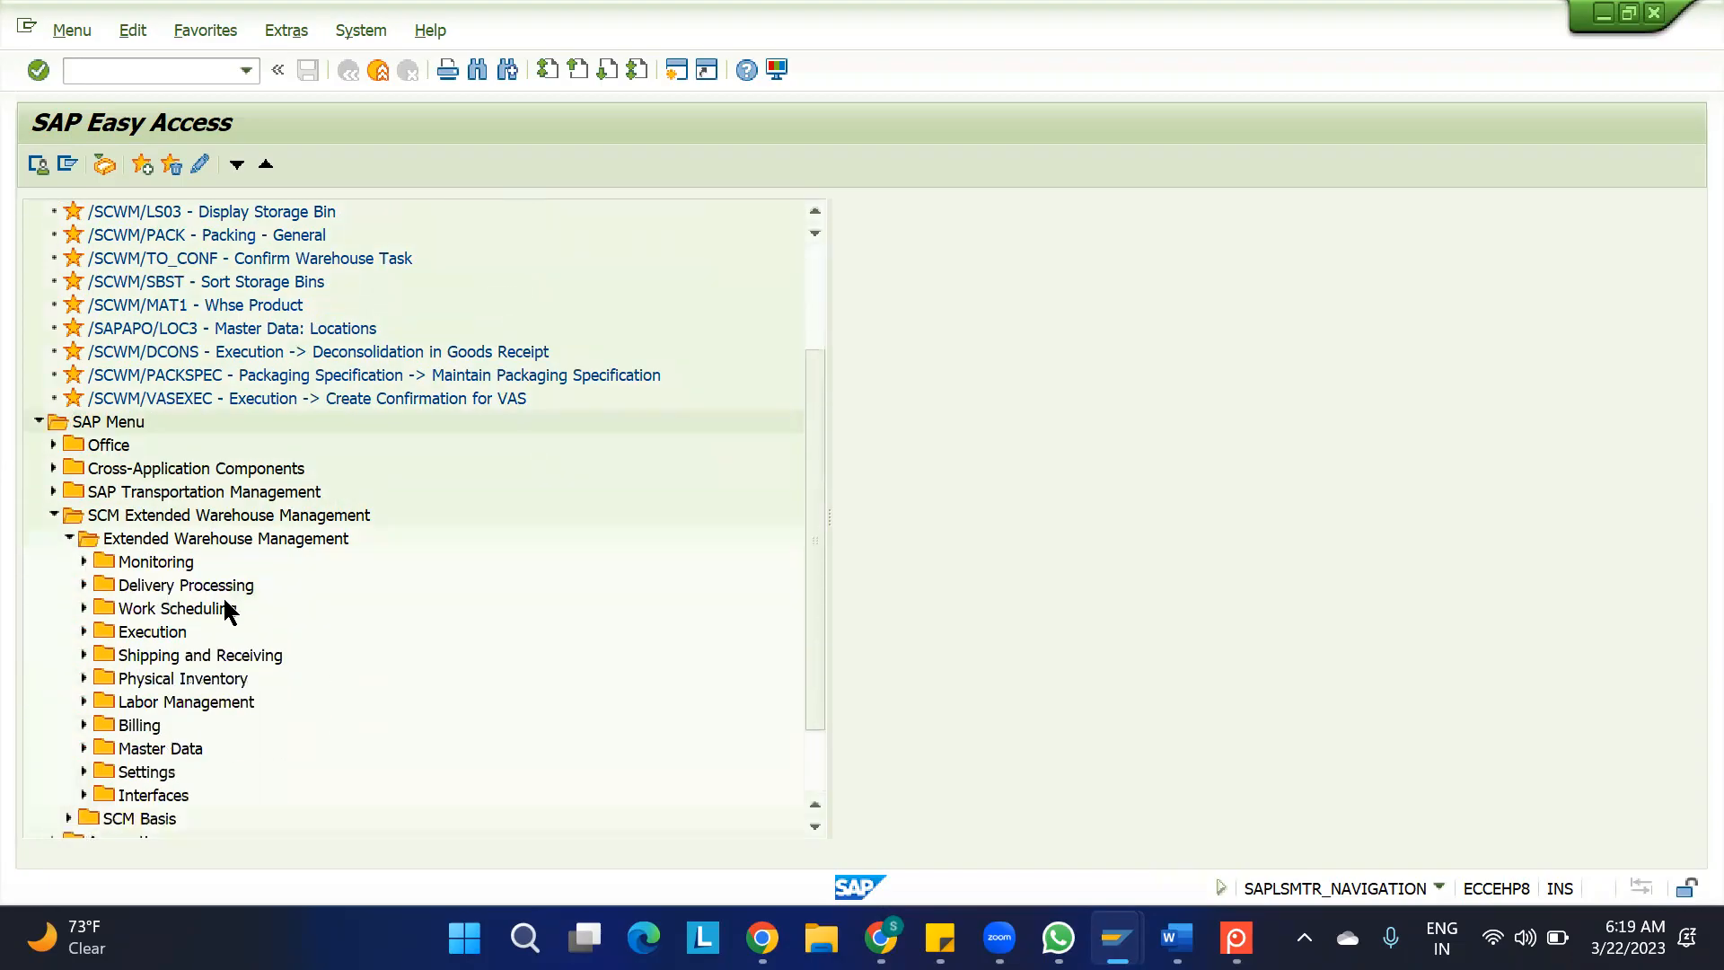
click(187, 585)
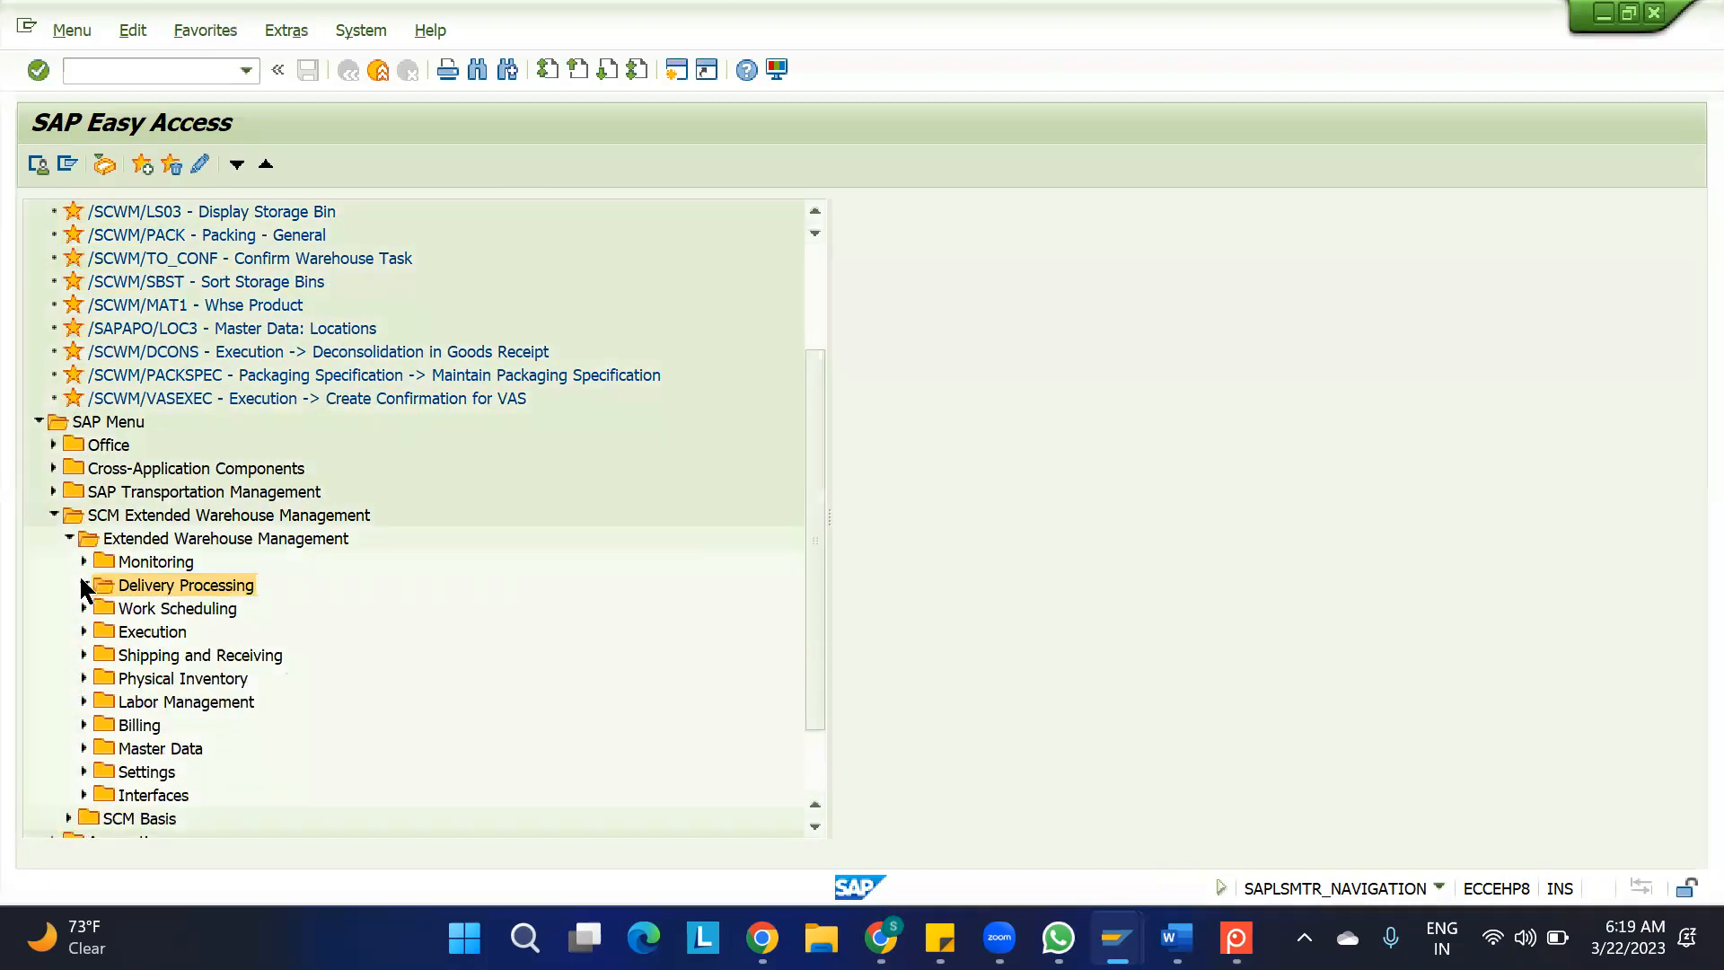
click(84, 585)
click(199, 611)
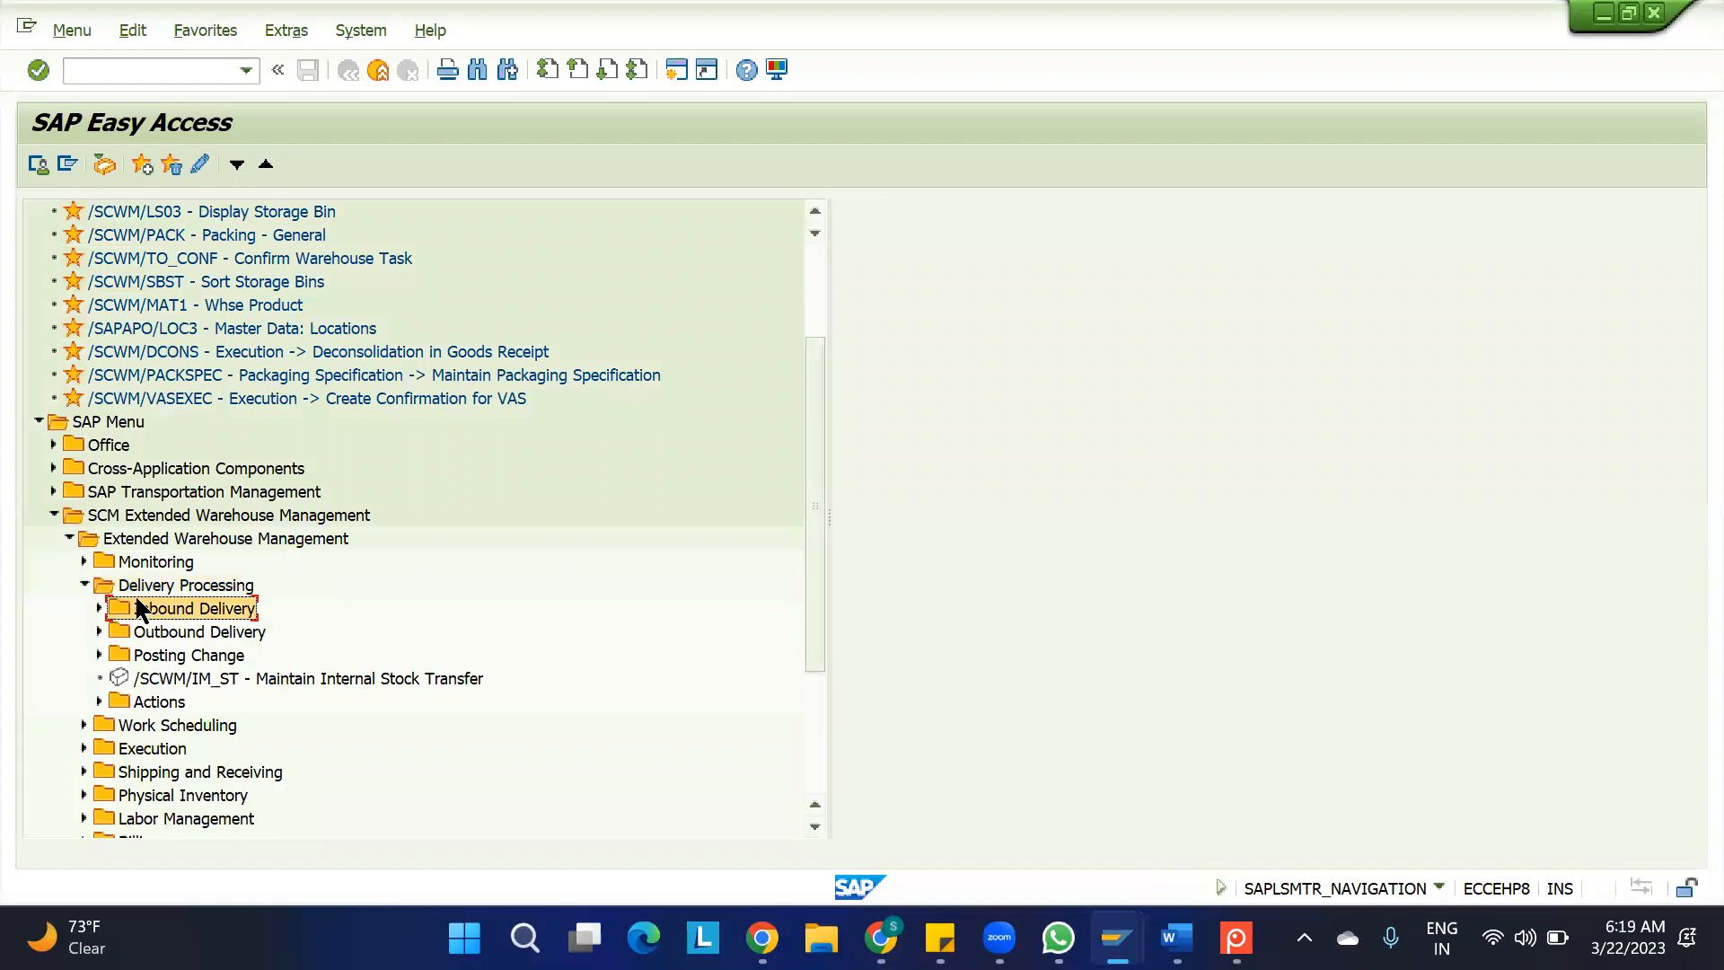
click(100, 608)
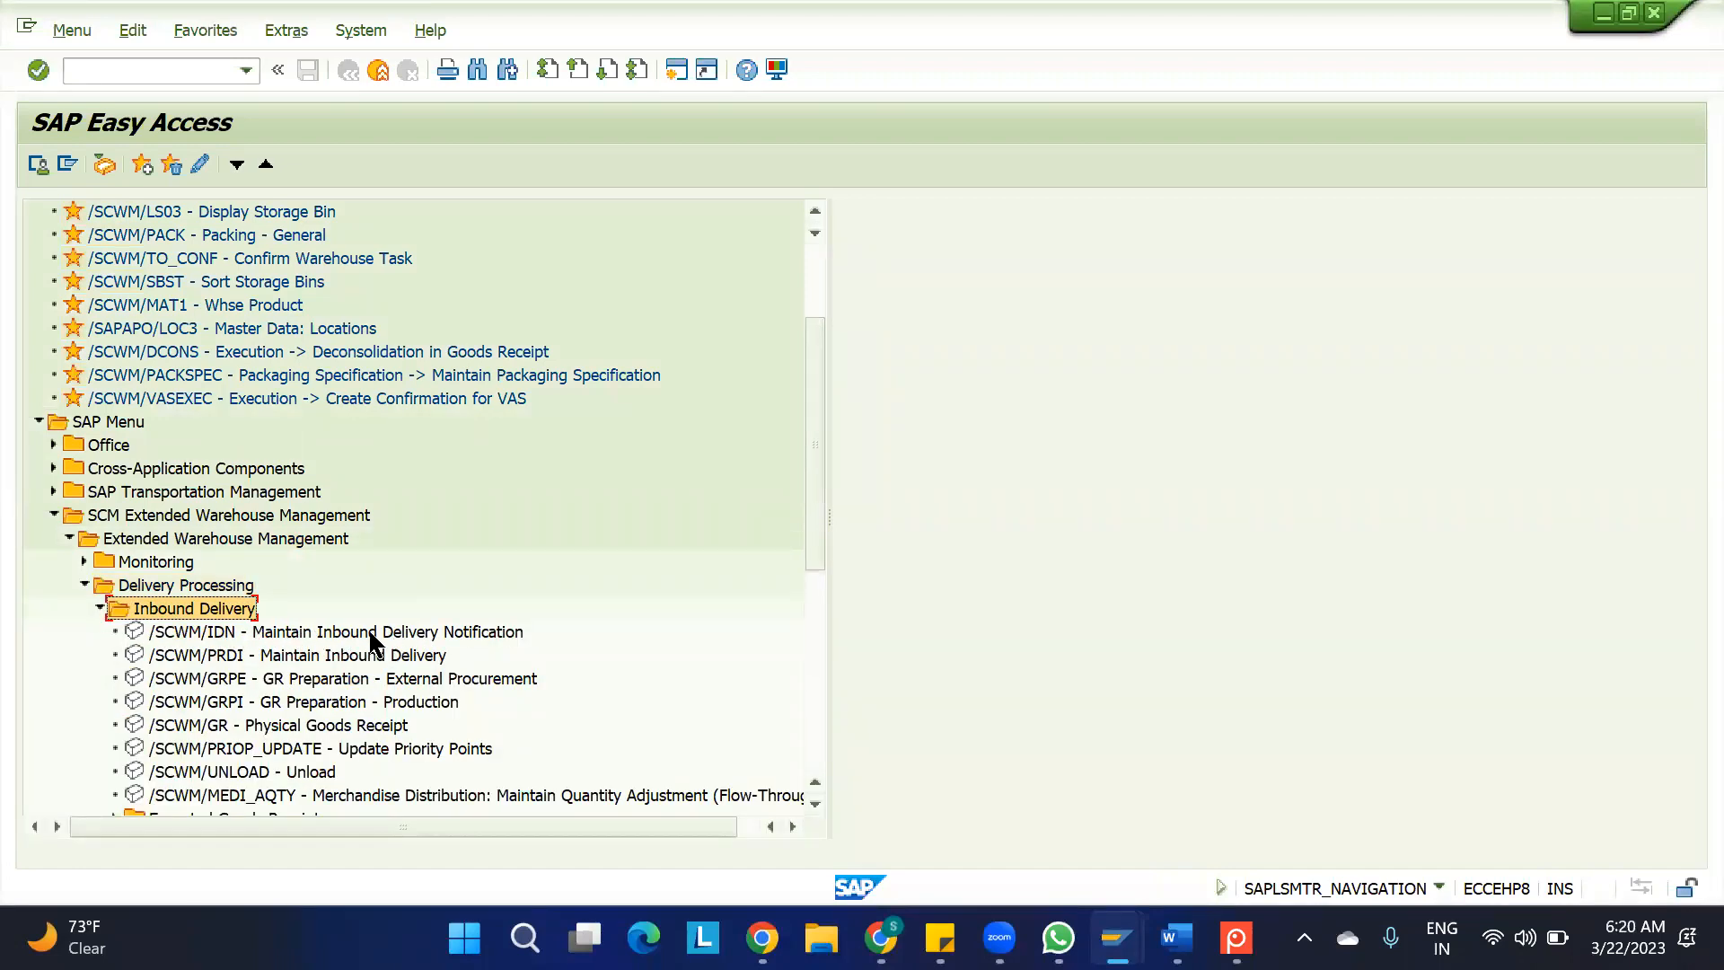
Copy the new delivery number from the save message details in the Create Inbound Delivery session, and close the details
mouse_move(1122, 934)
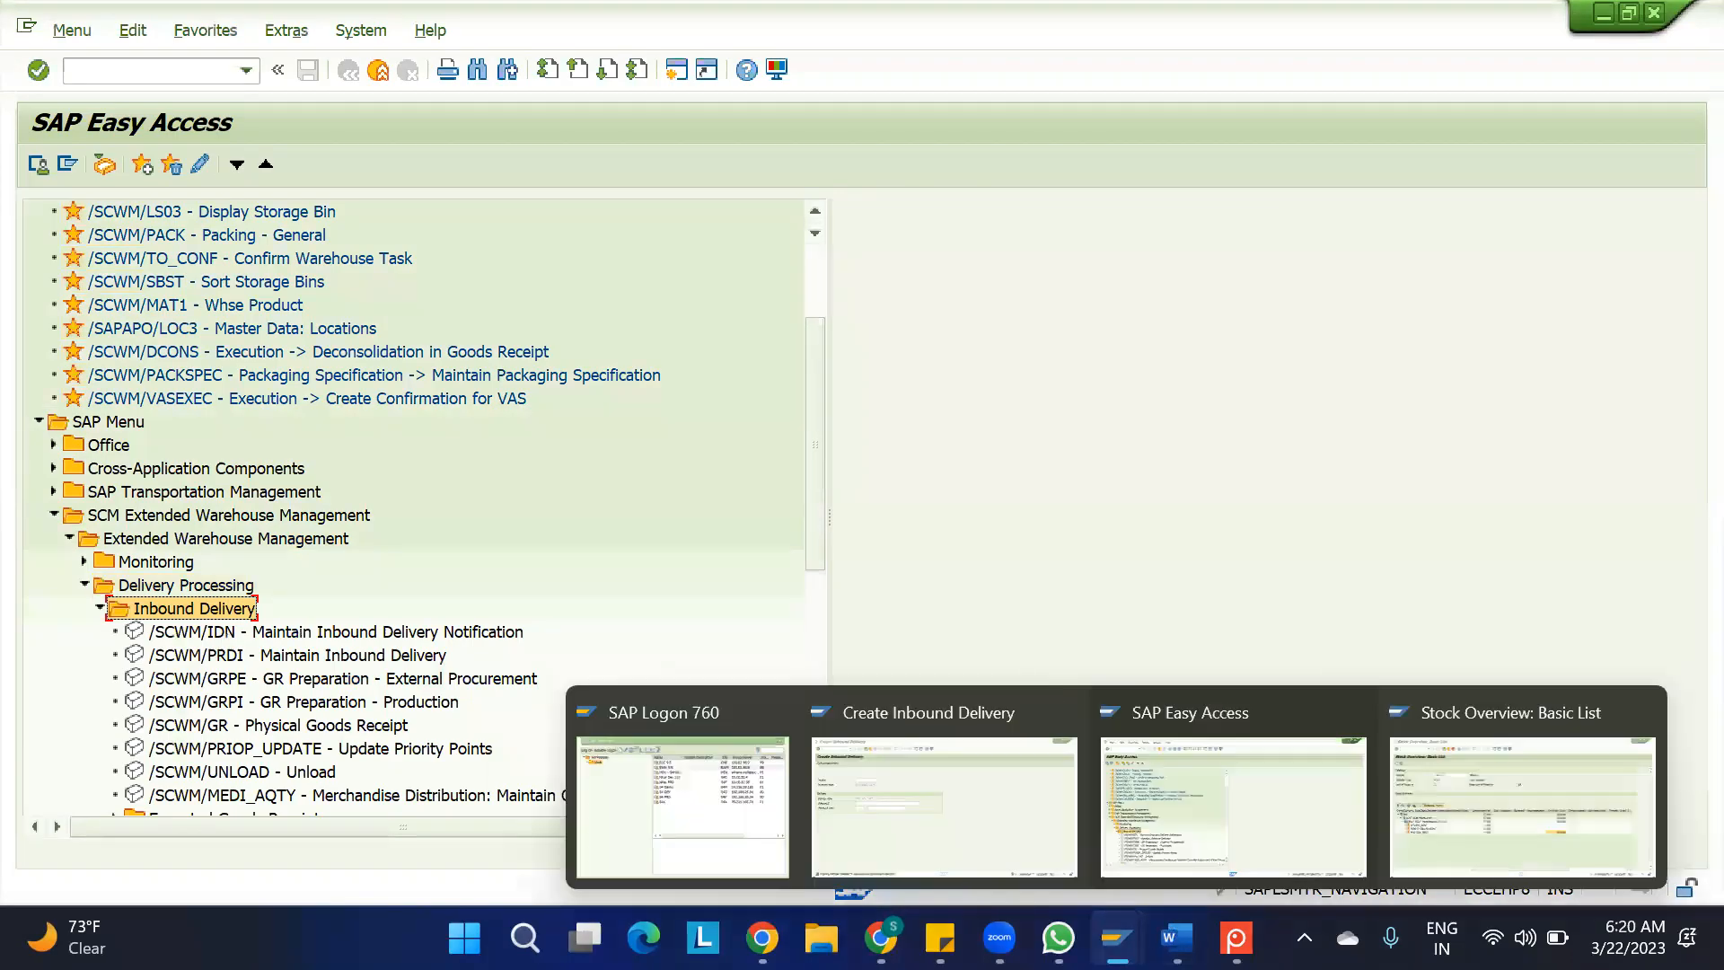
click(925, 805)
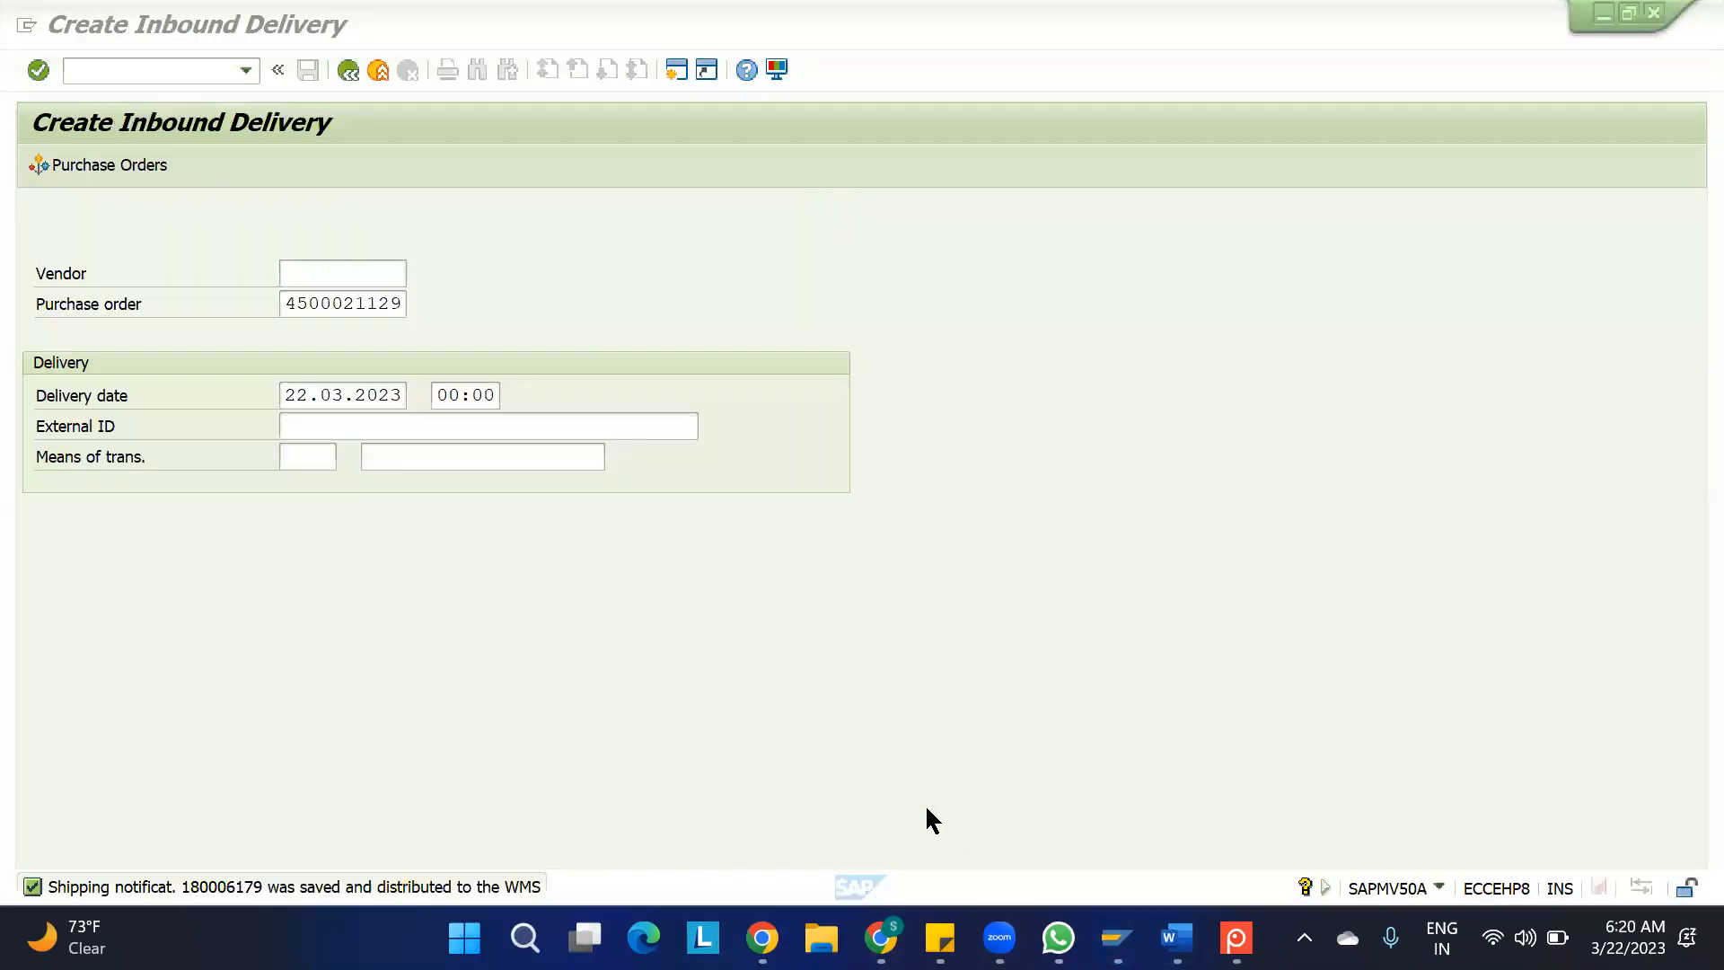
double_click(224, 888)
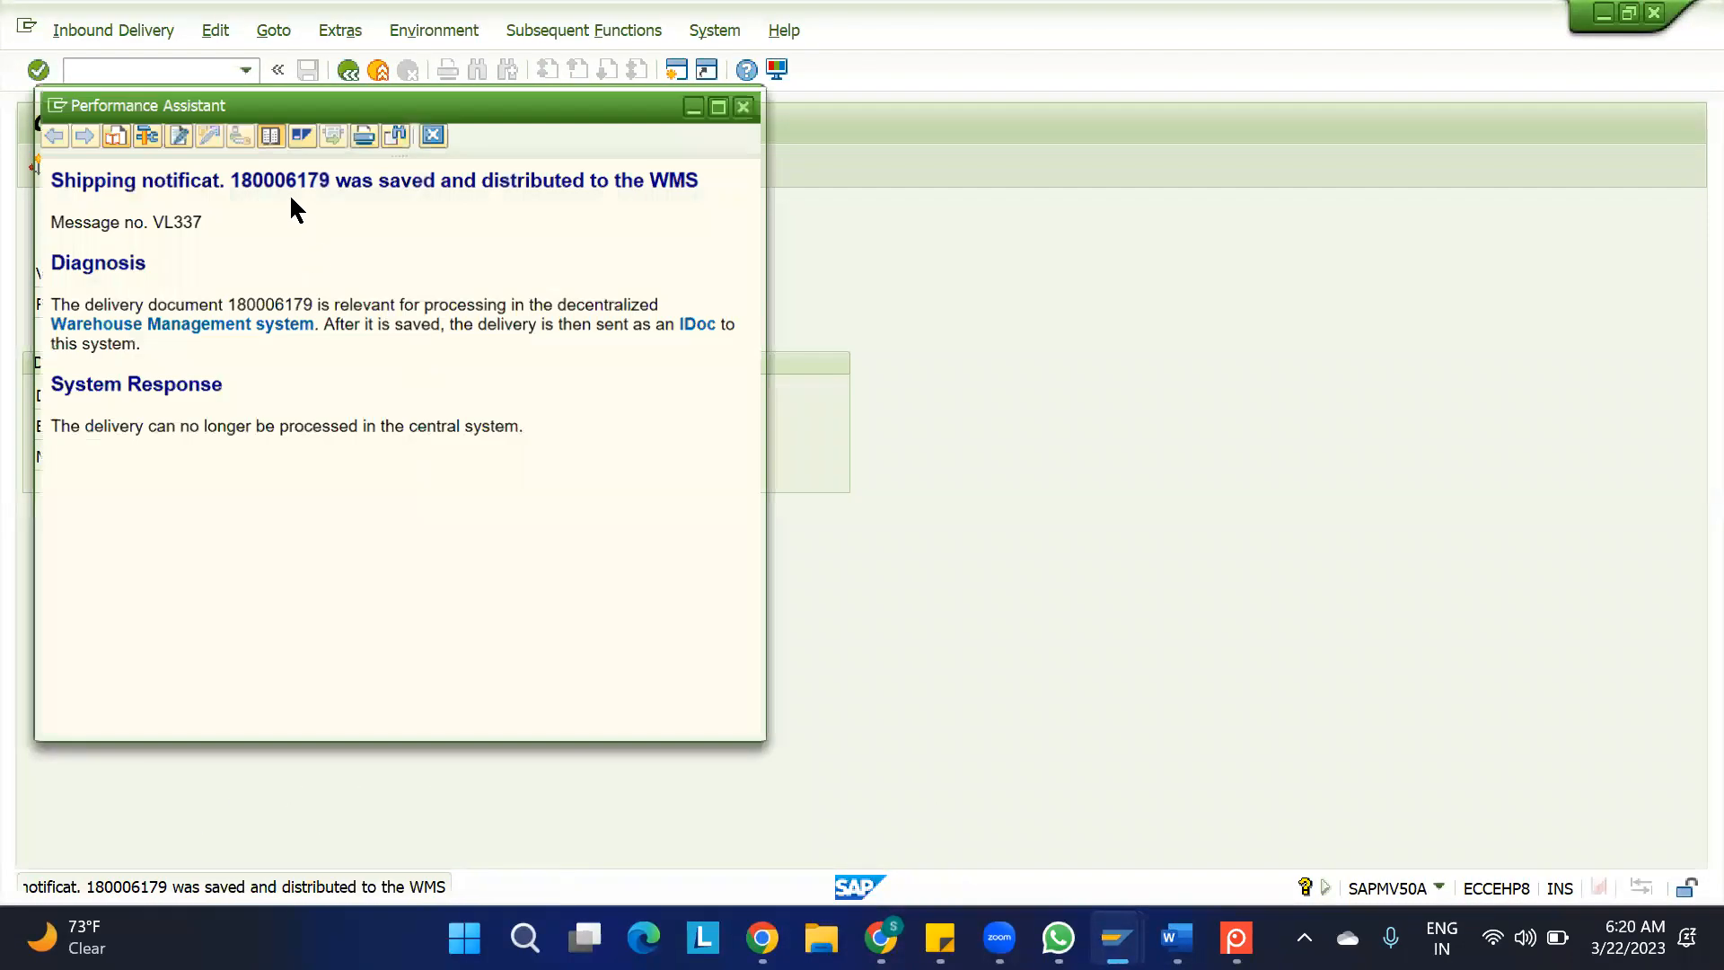
double_click(280, 175)
key(ctrl+c)
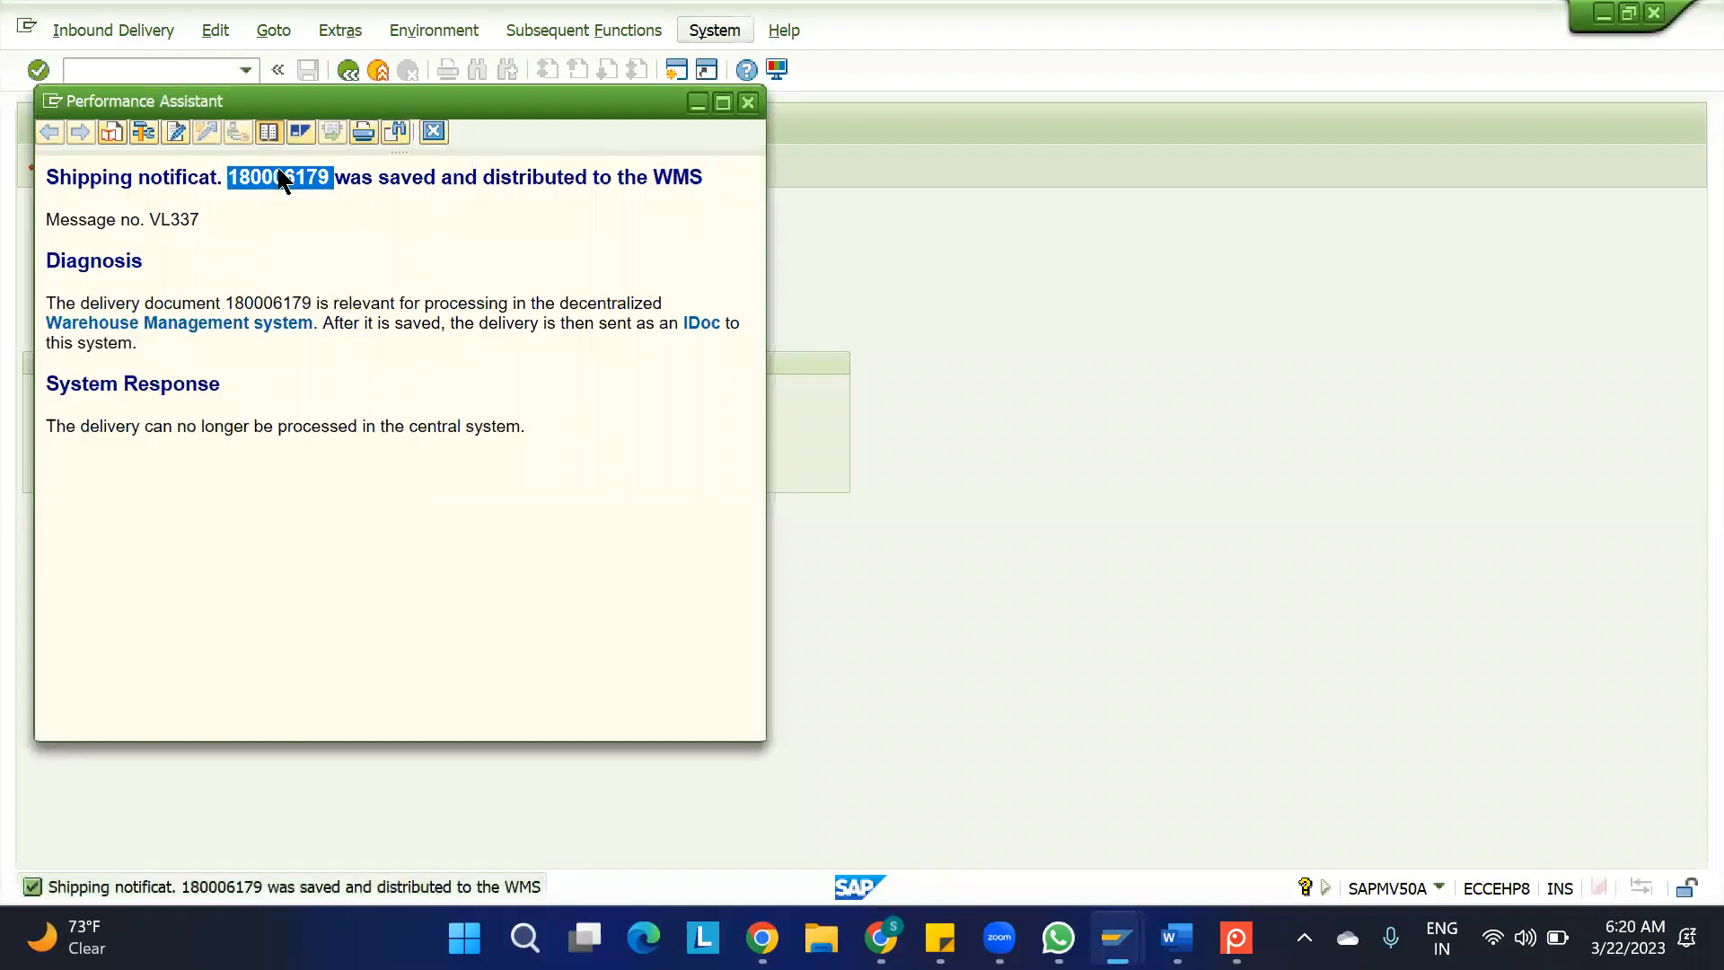
click(434, 132)
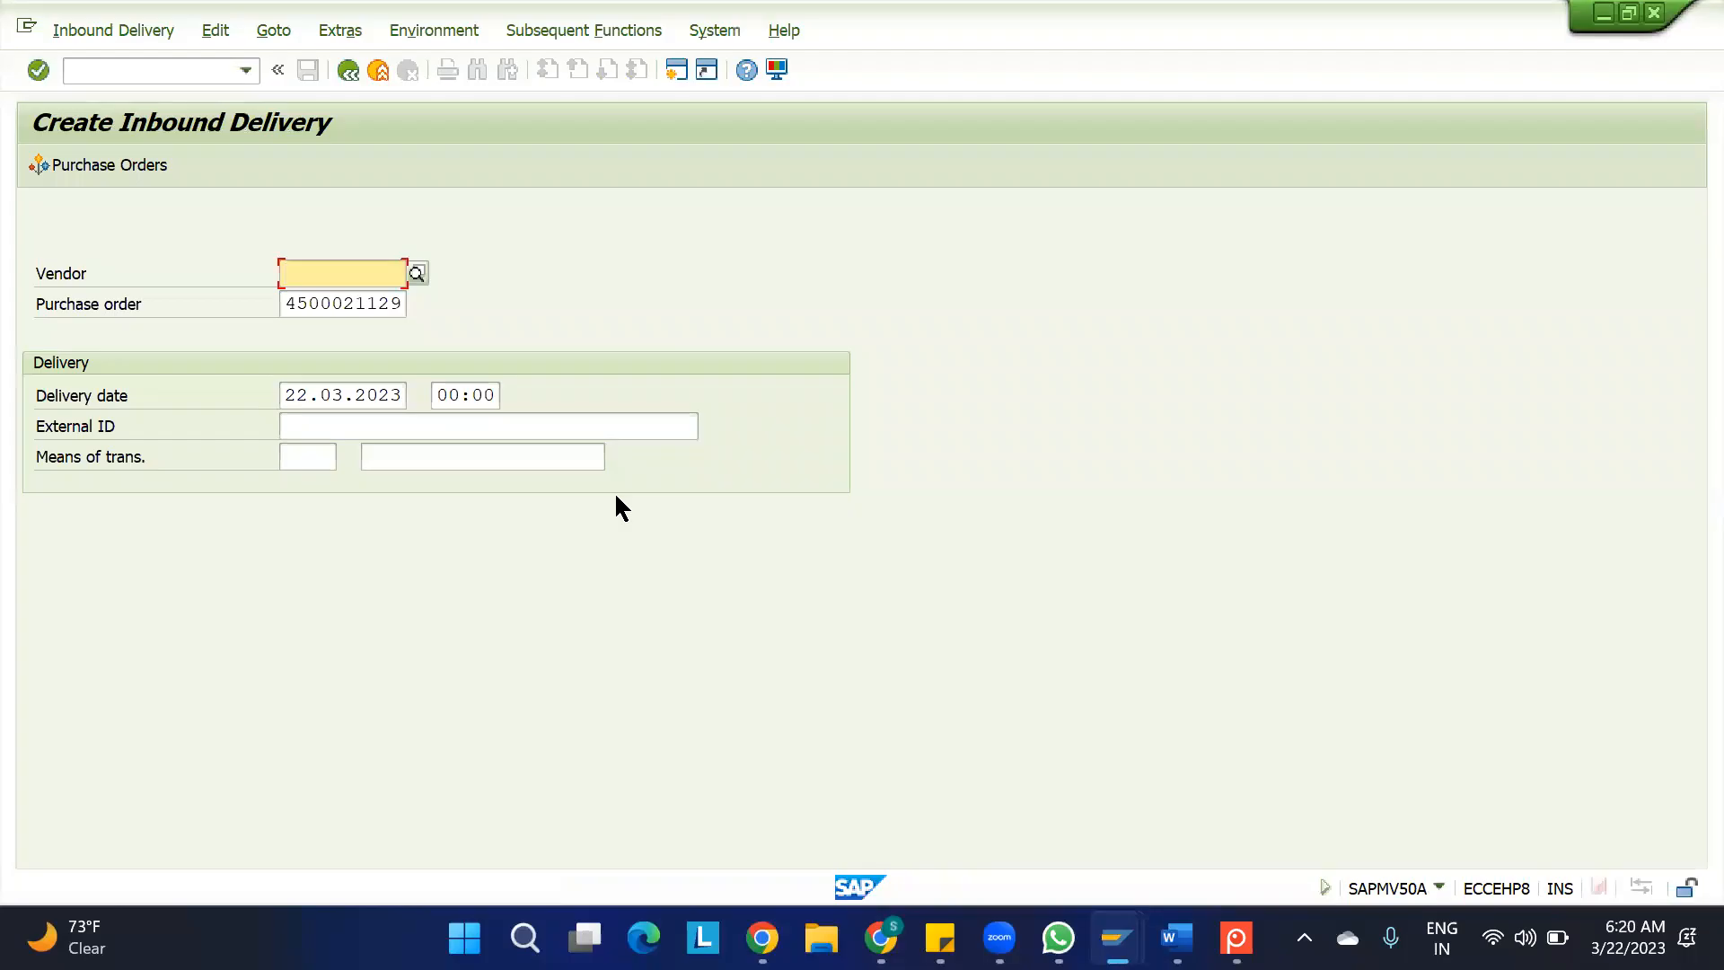
Open /SCWM/IDN from SAP Easy Access and find the inbound delivery notification by the copied document number
key(F3)
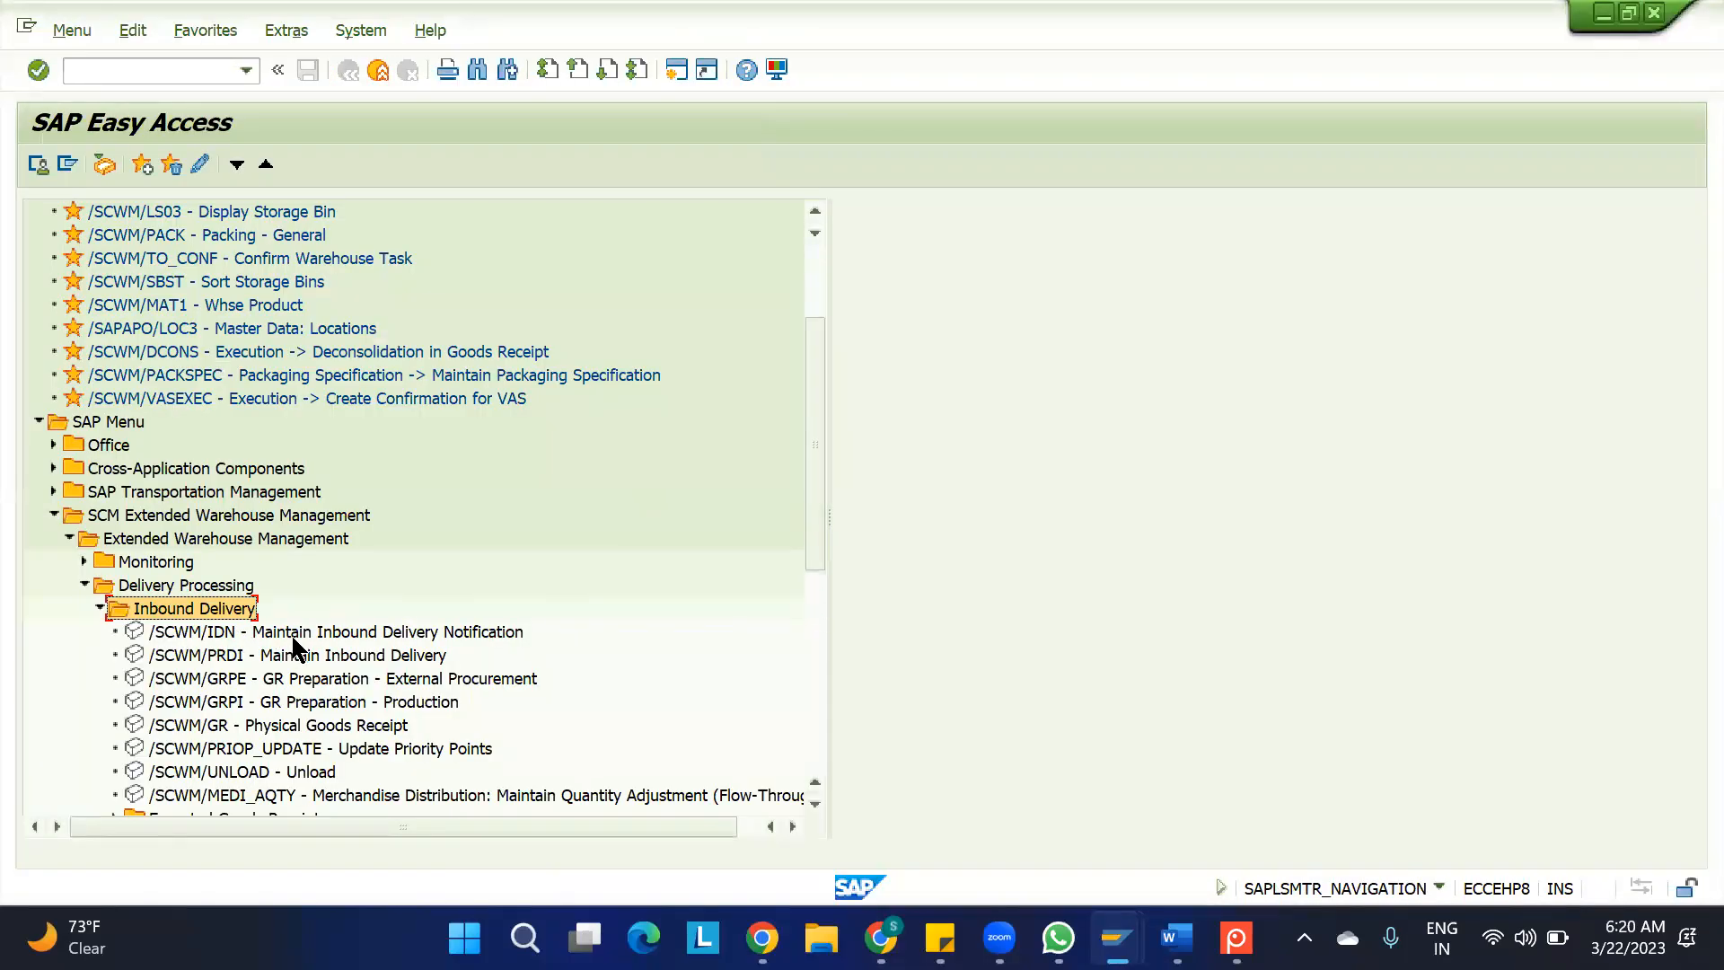
double_click(296, 632)
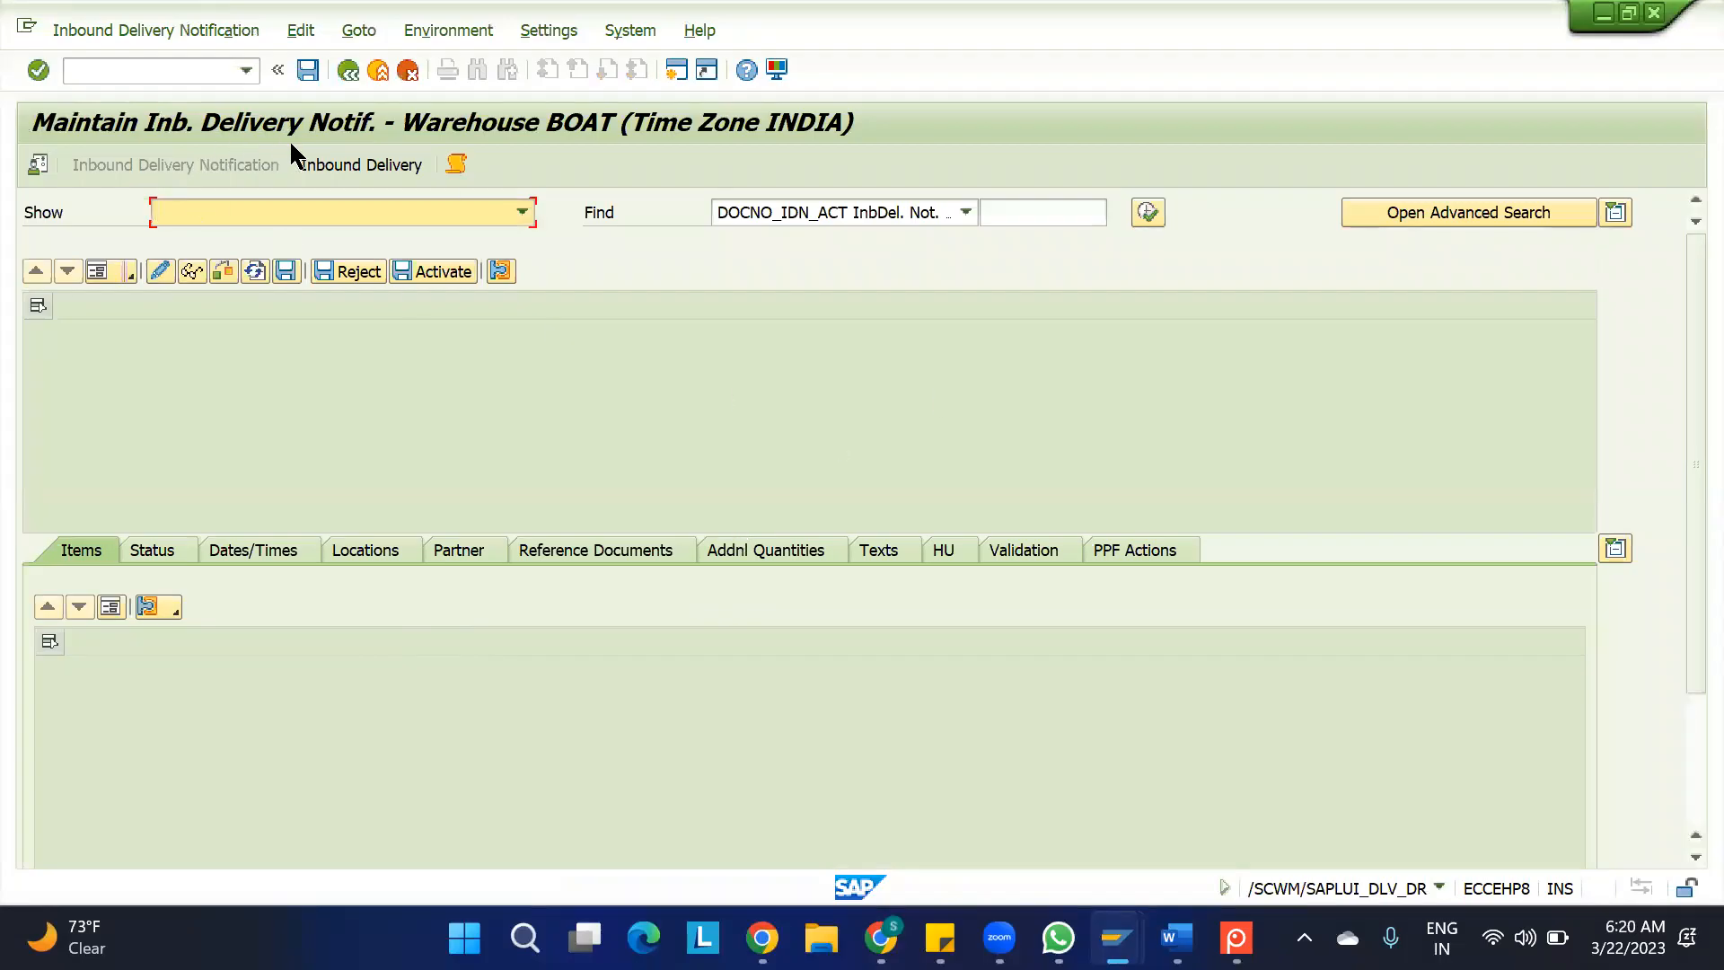
click(1024, 221)
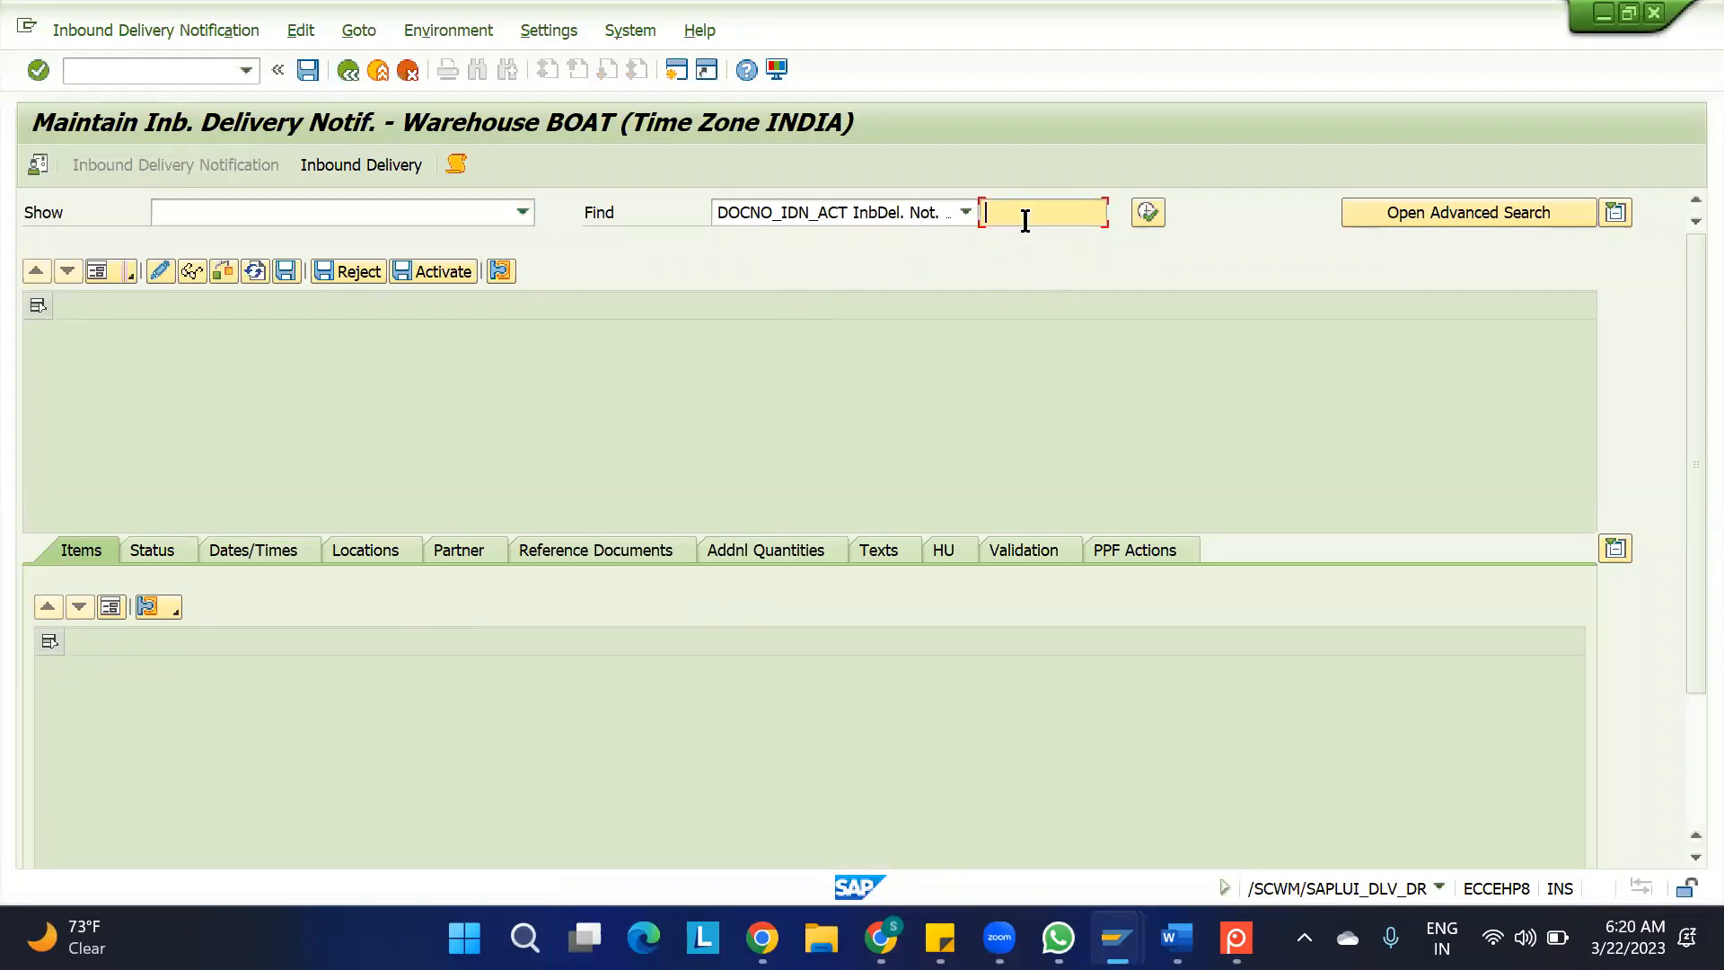
key(ctrl+v)
click(1146, 212)
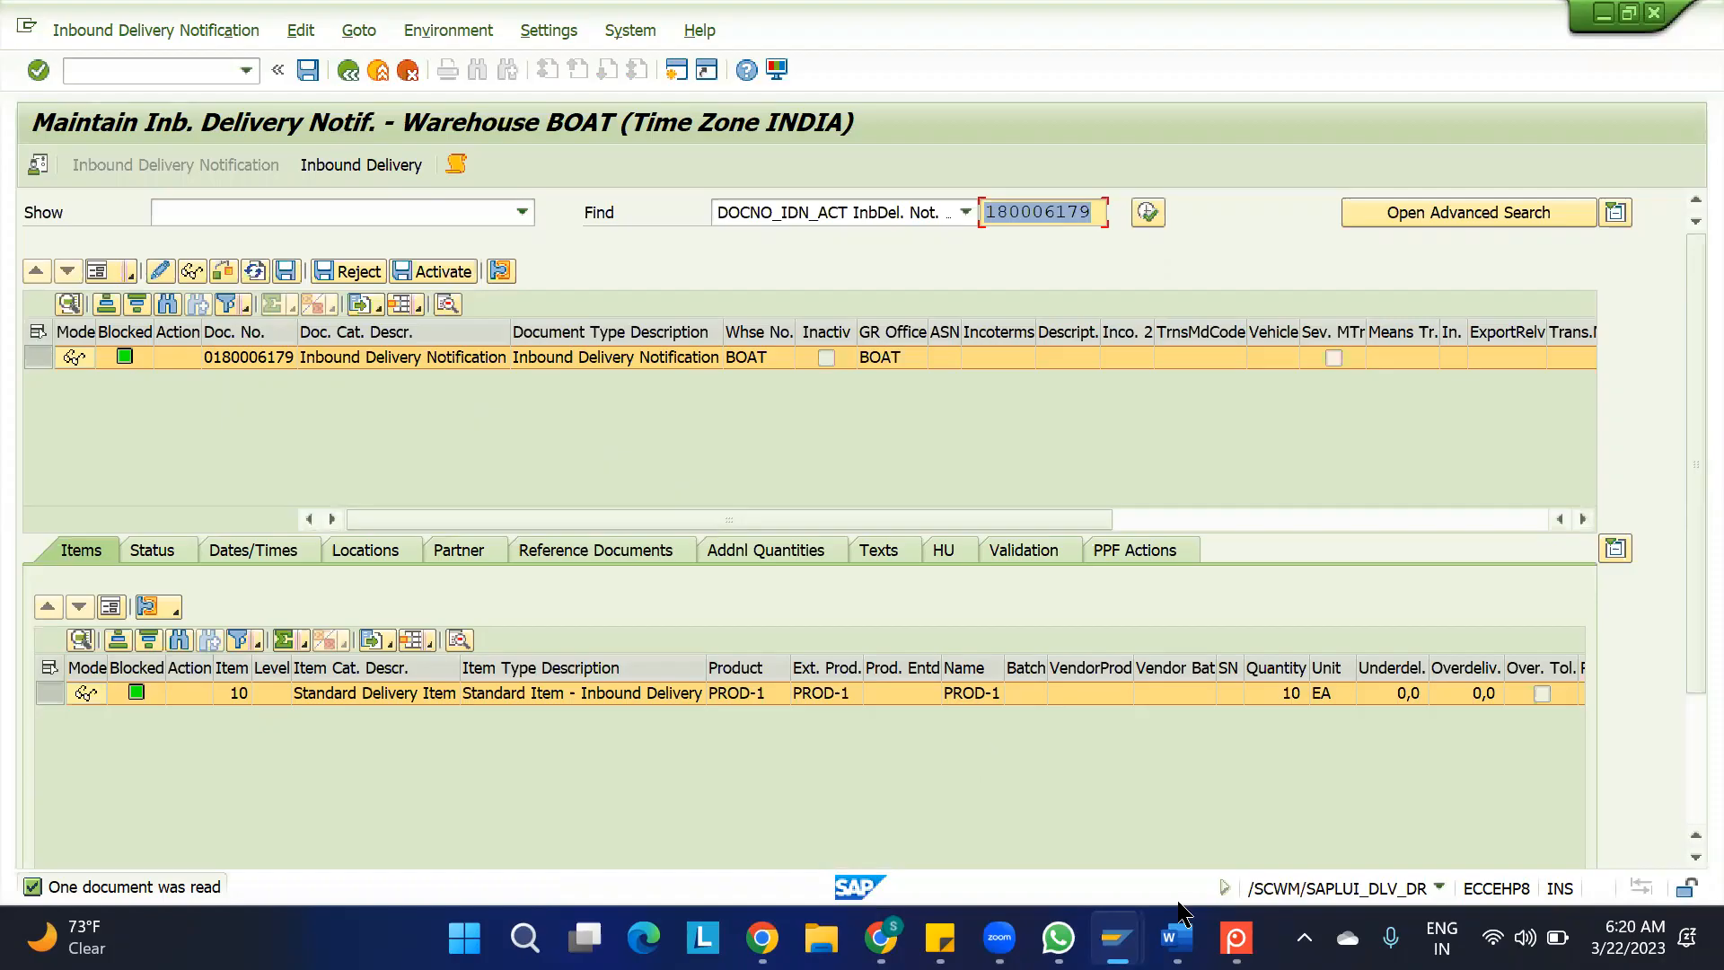
Switch to the 0. IBD.xlsx sheet and review the observations on document and item types down to the decentralised process codes heading
mouse_move(1117, 937)
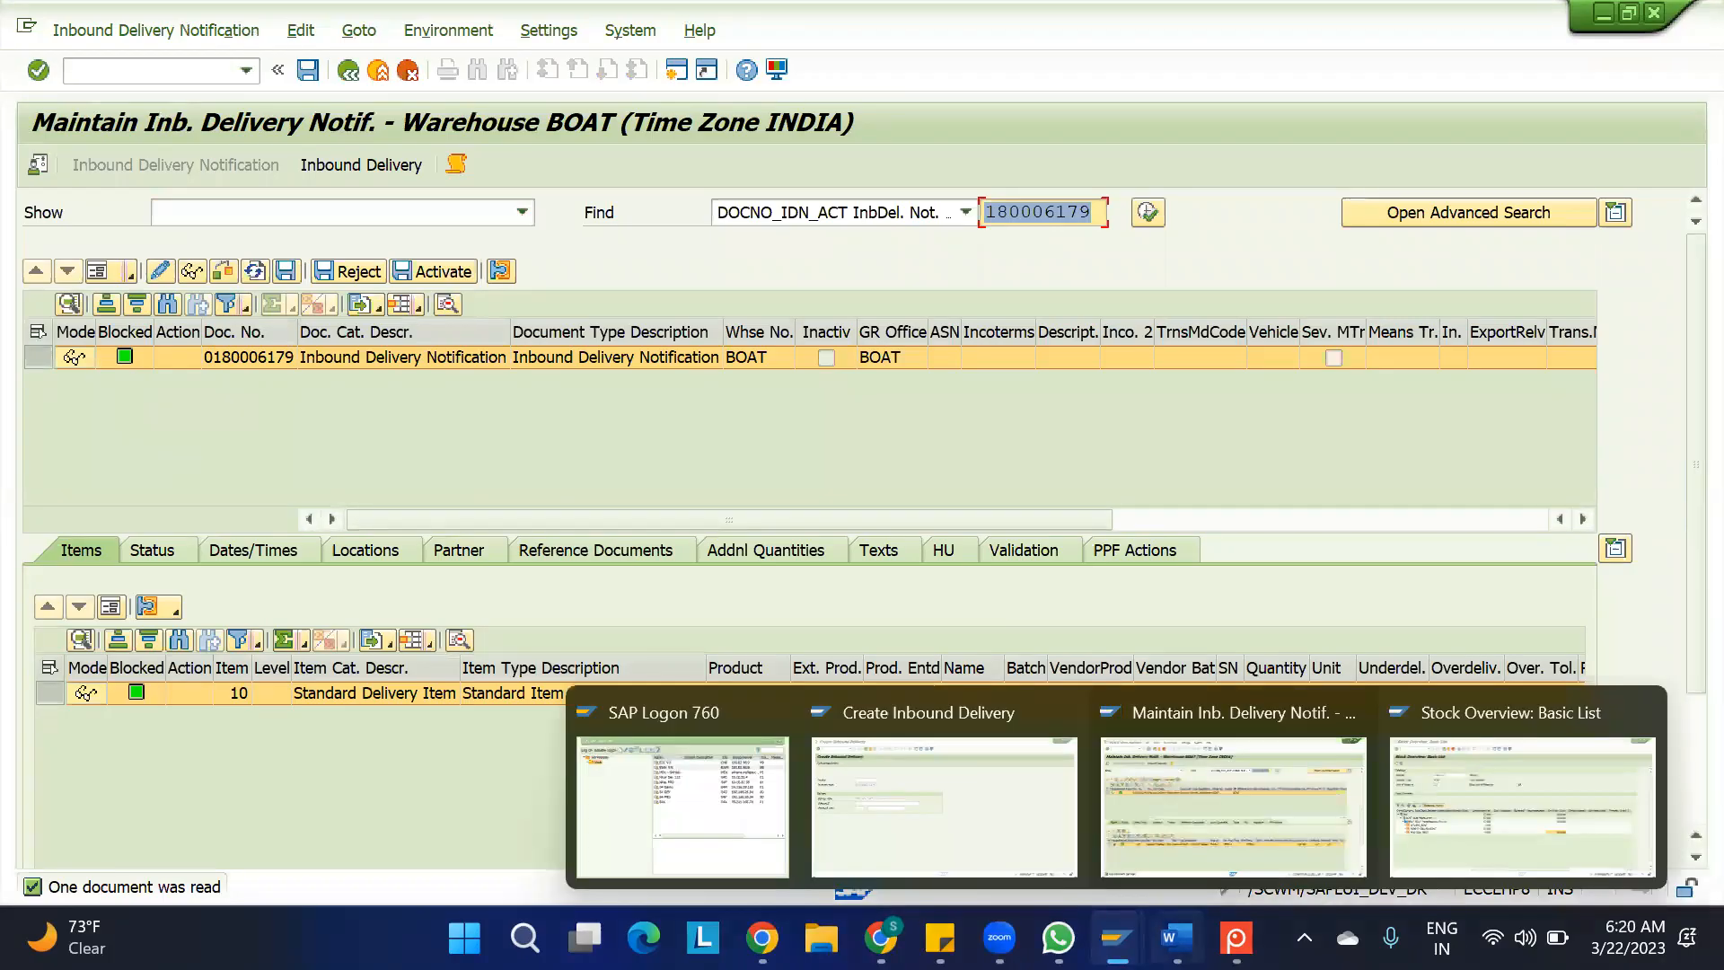
mouse_move(881, 937)
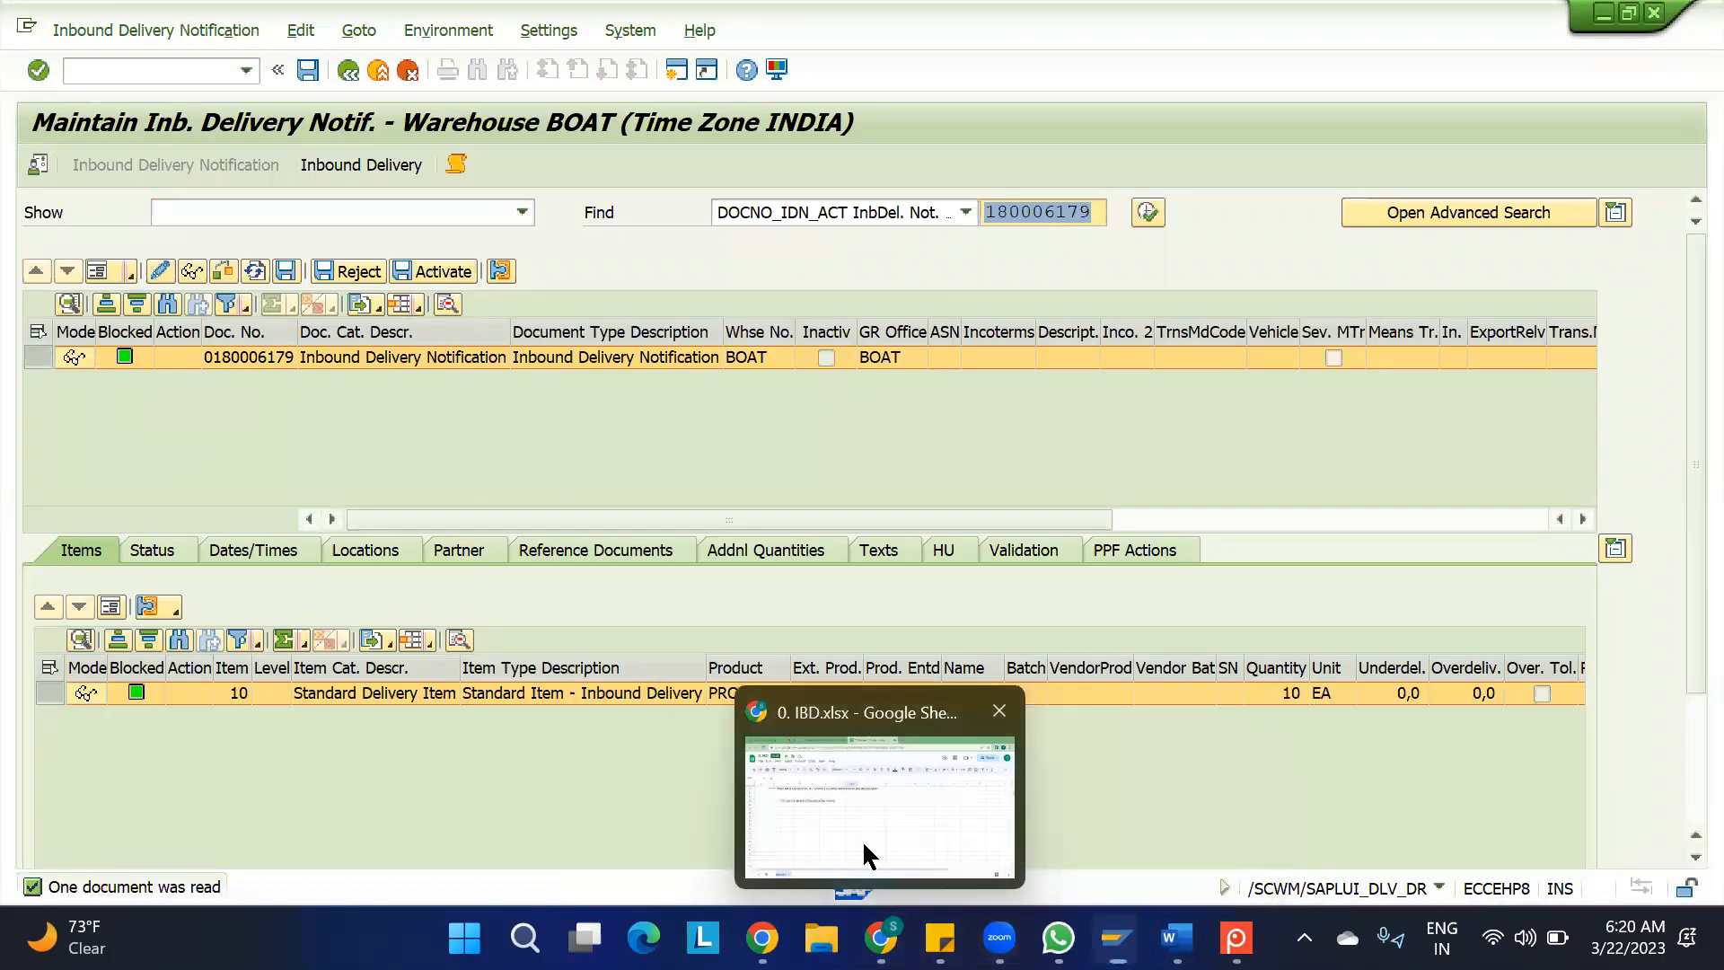
click(865, 854)
scroll(770, 616, up, 15)
scroll(766, 611, up, 3)
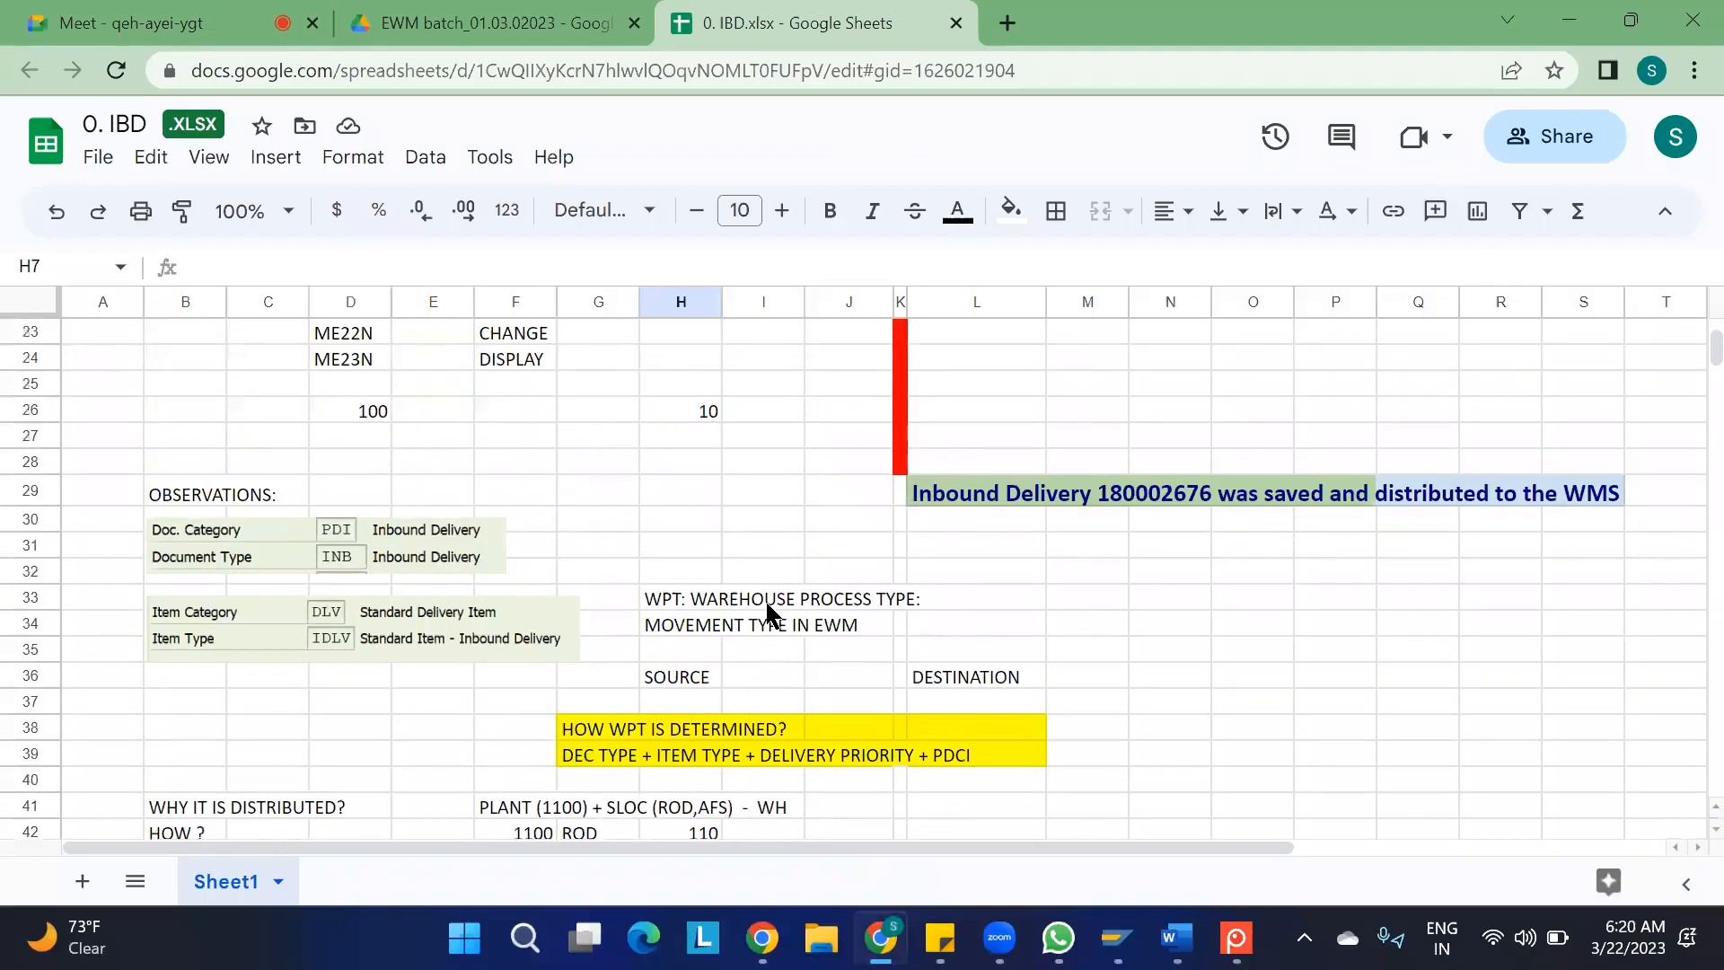
scroll(242, 477, down, 1)
scroll(350, 714, down, 4)
scroll(348, 706, down, 5)
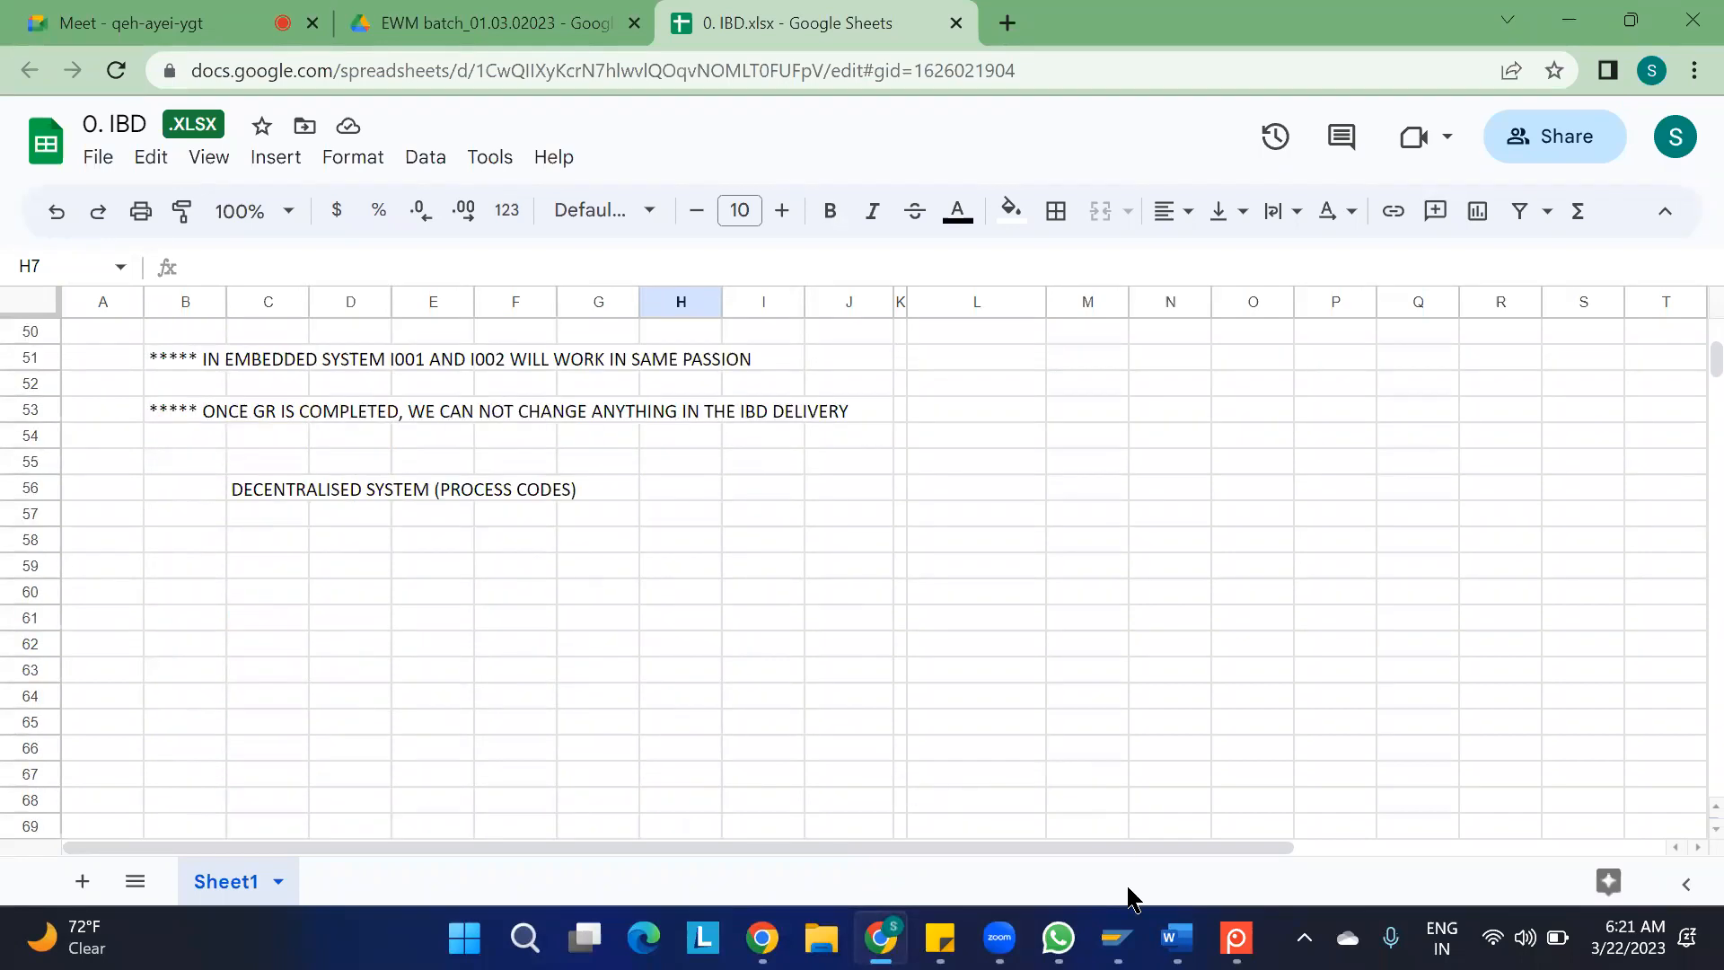
Return to the inbound delivery notification in SAP and examine its document category and document type in the header details
mouse_move(1117, 934)
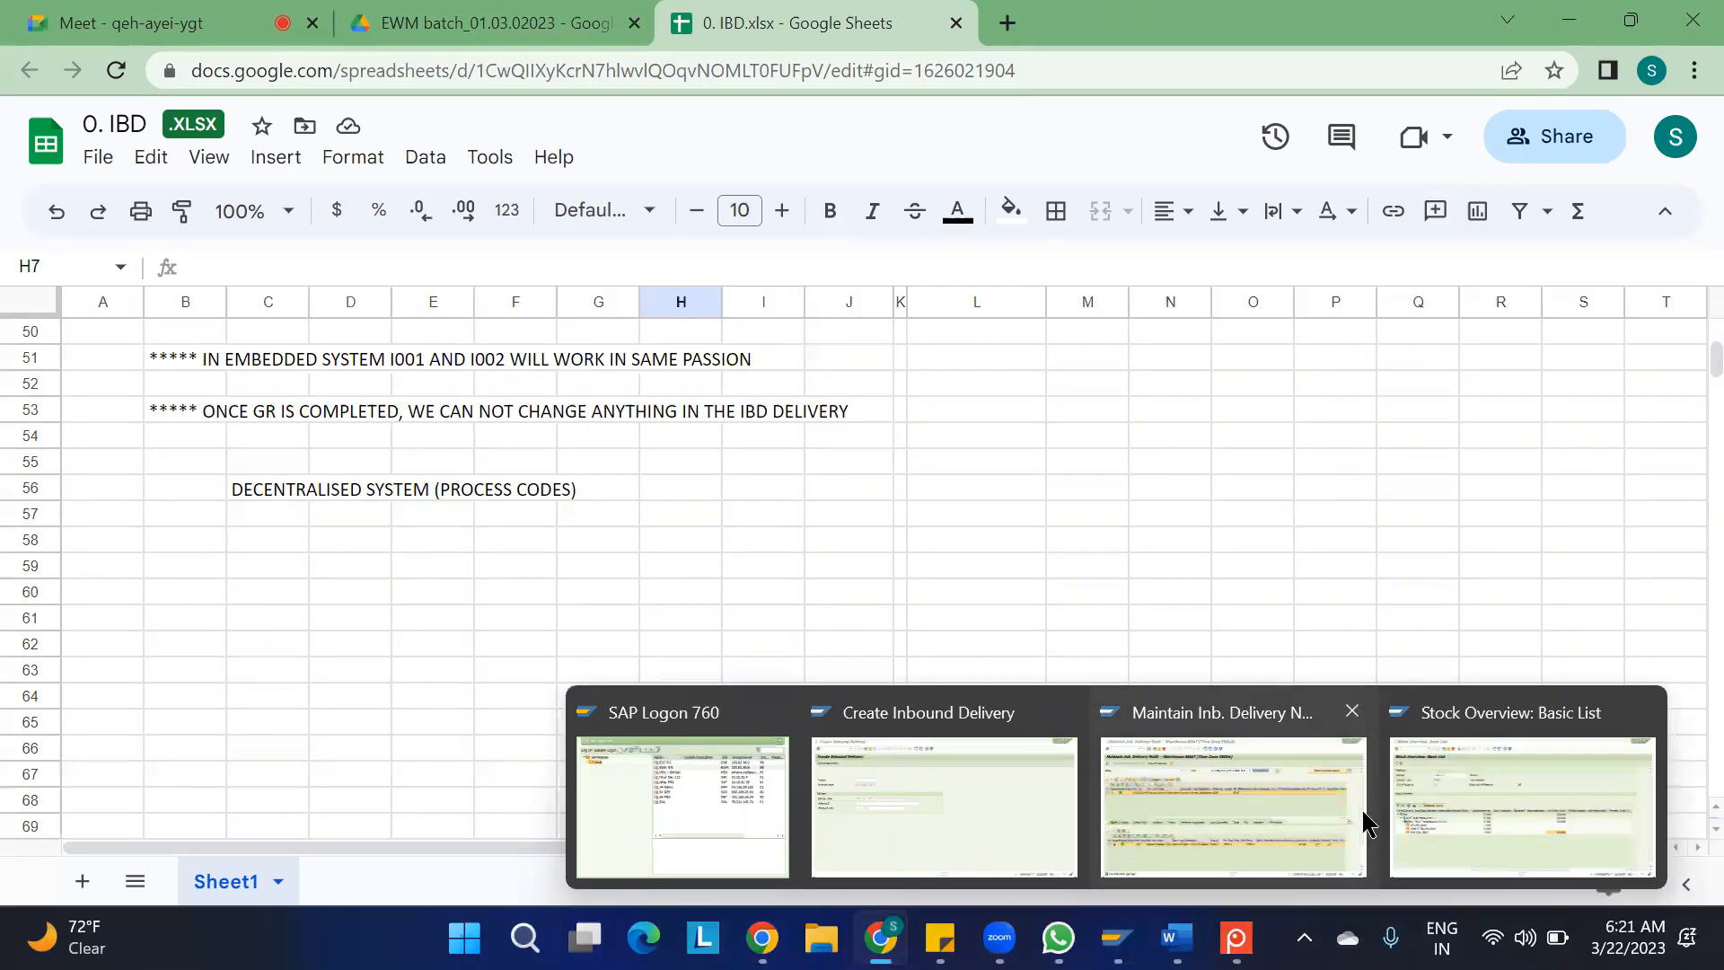
click(1261, 830)
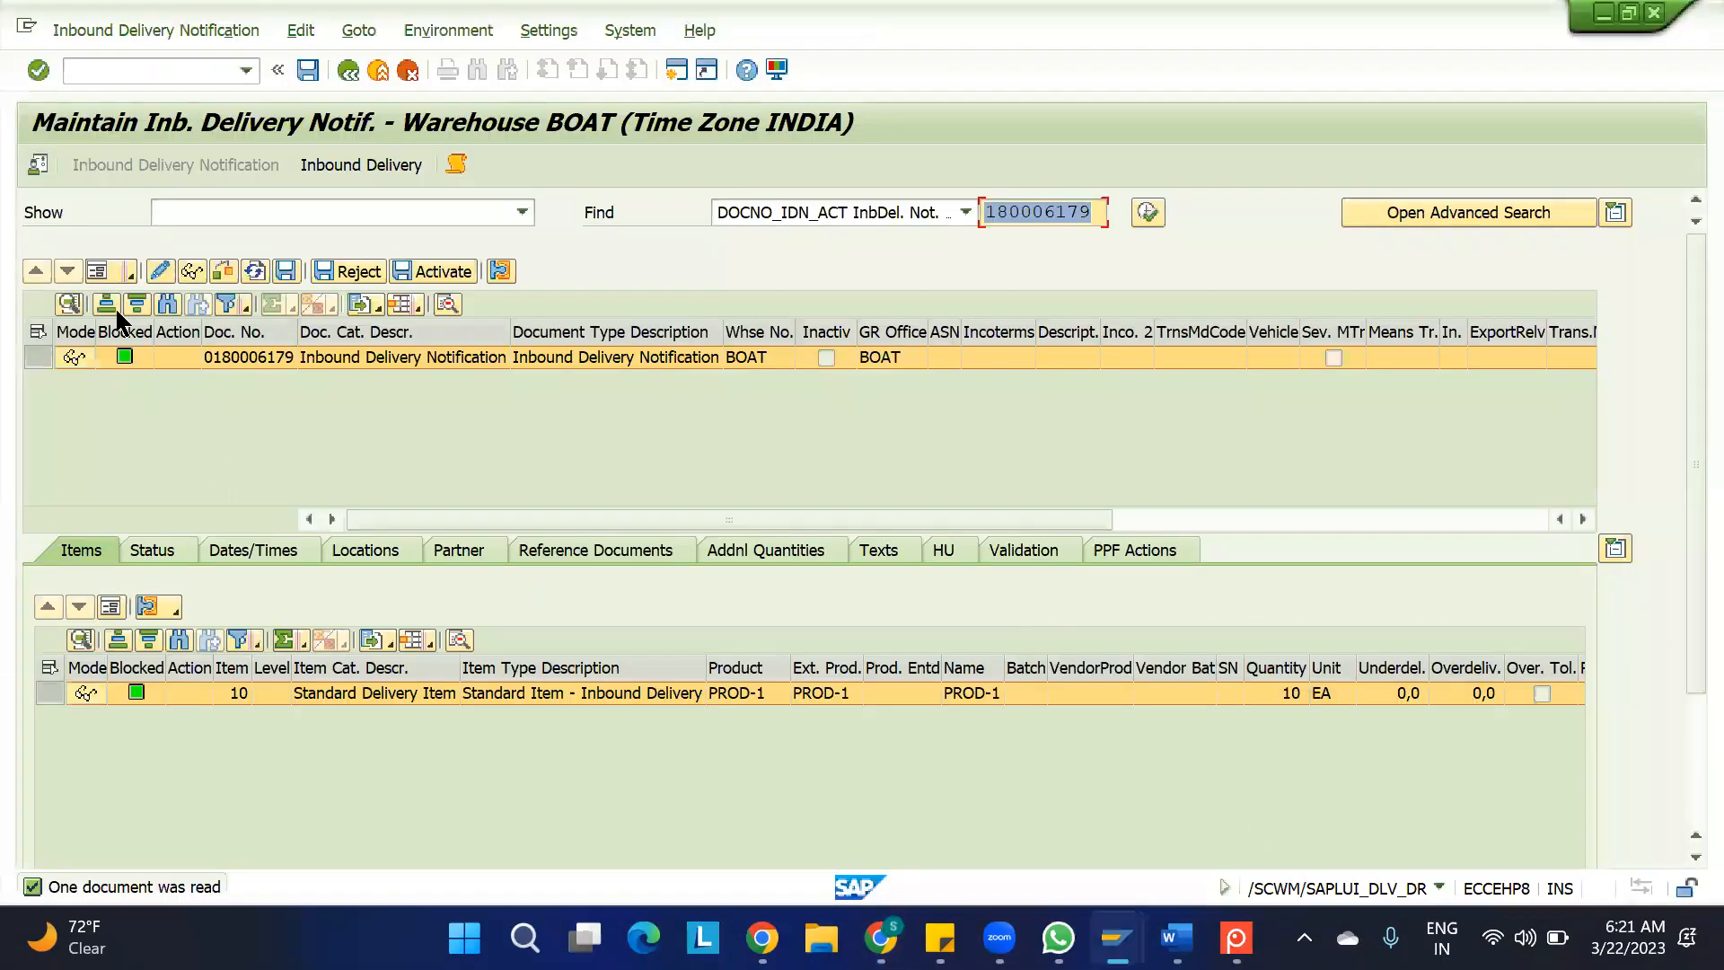
click(97, 271)
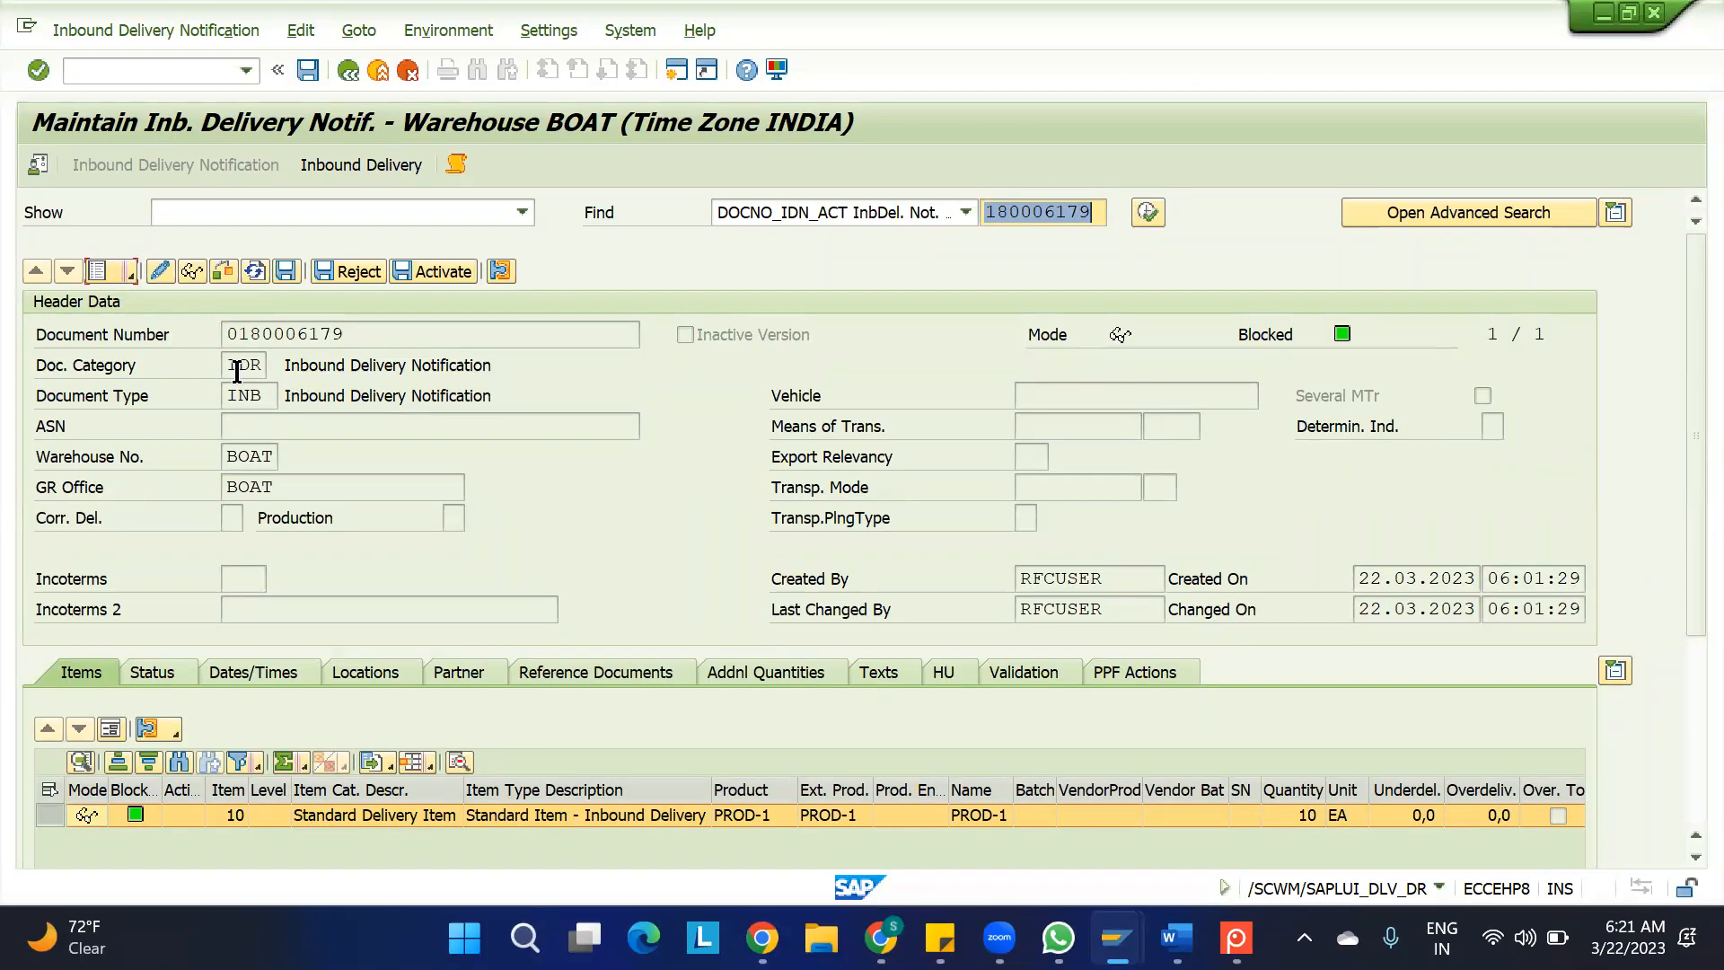
double_click(230, 365)
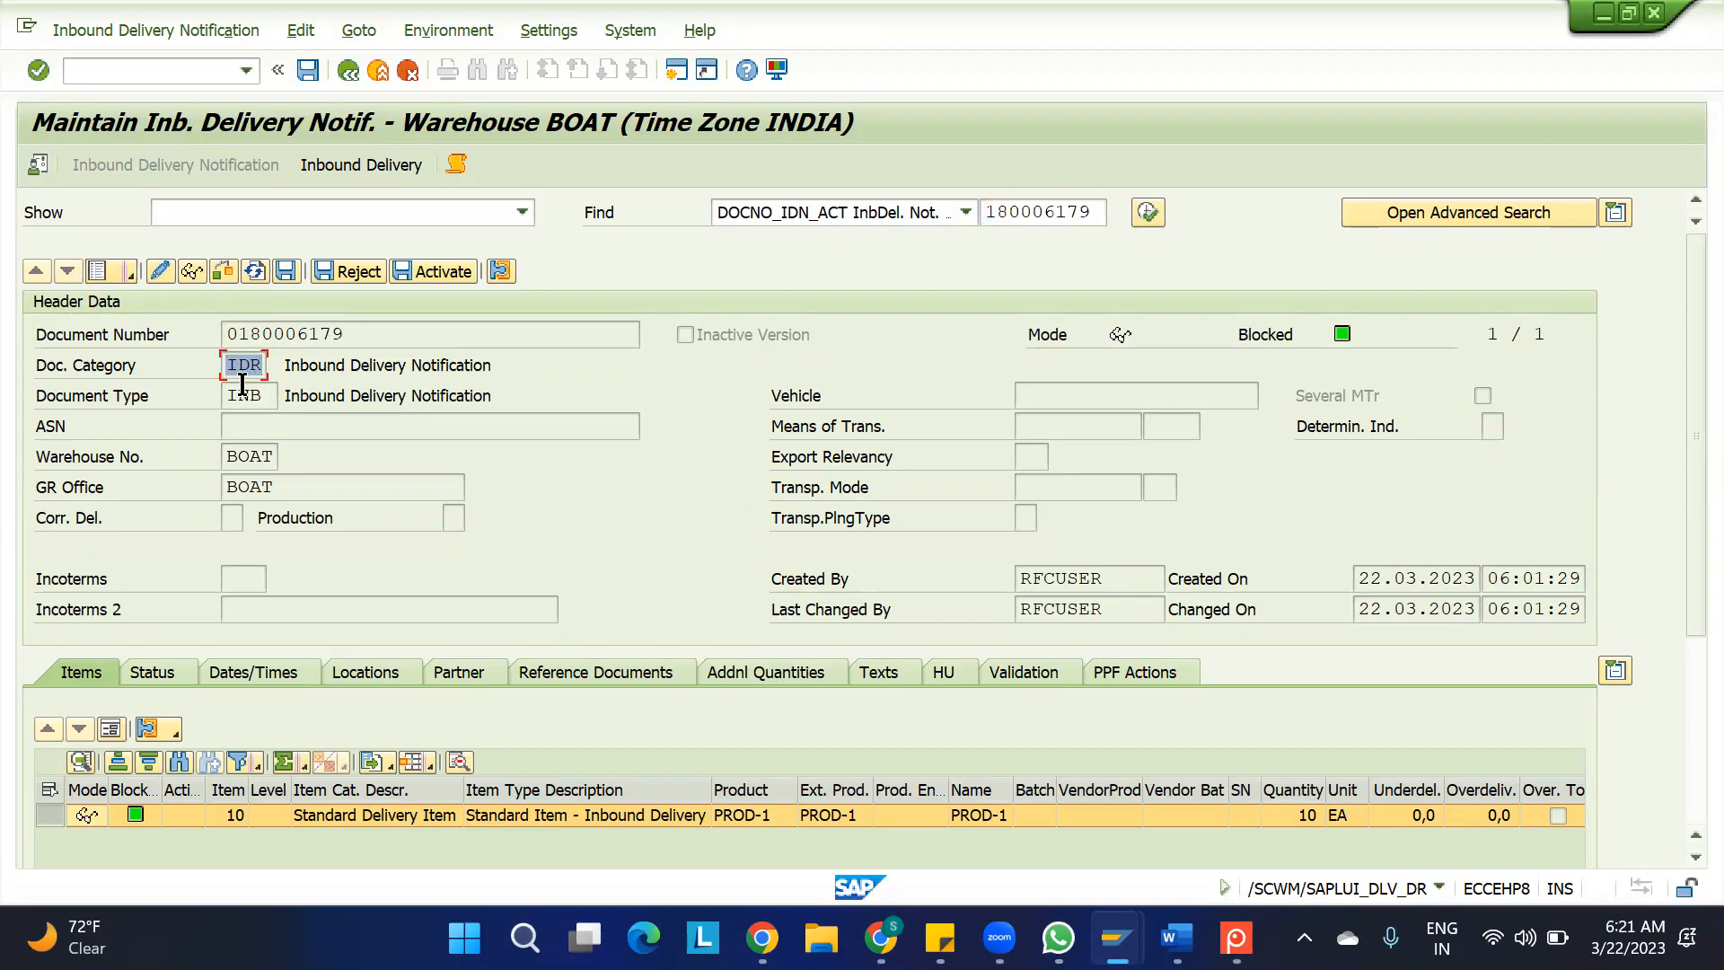
drag(232, 395, 271, 395)
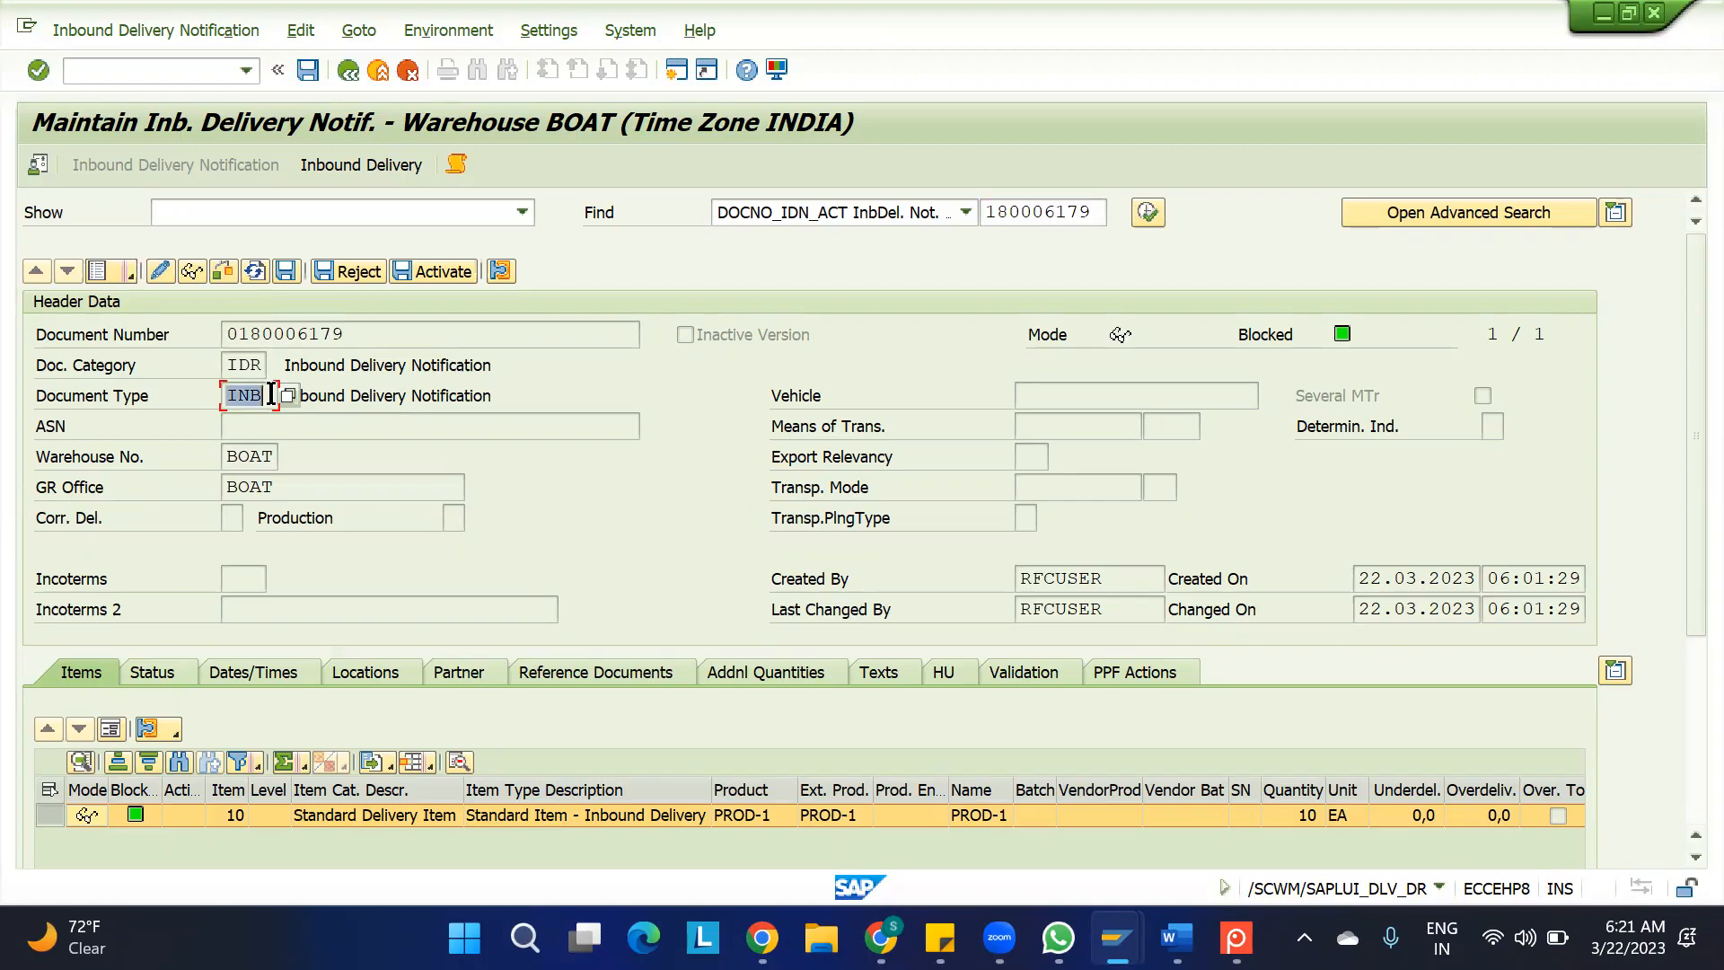
drag(263, 366, 168, 364)
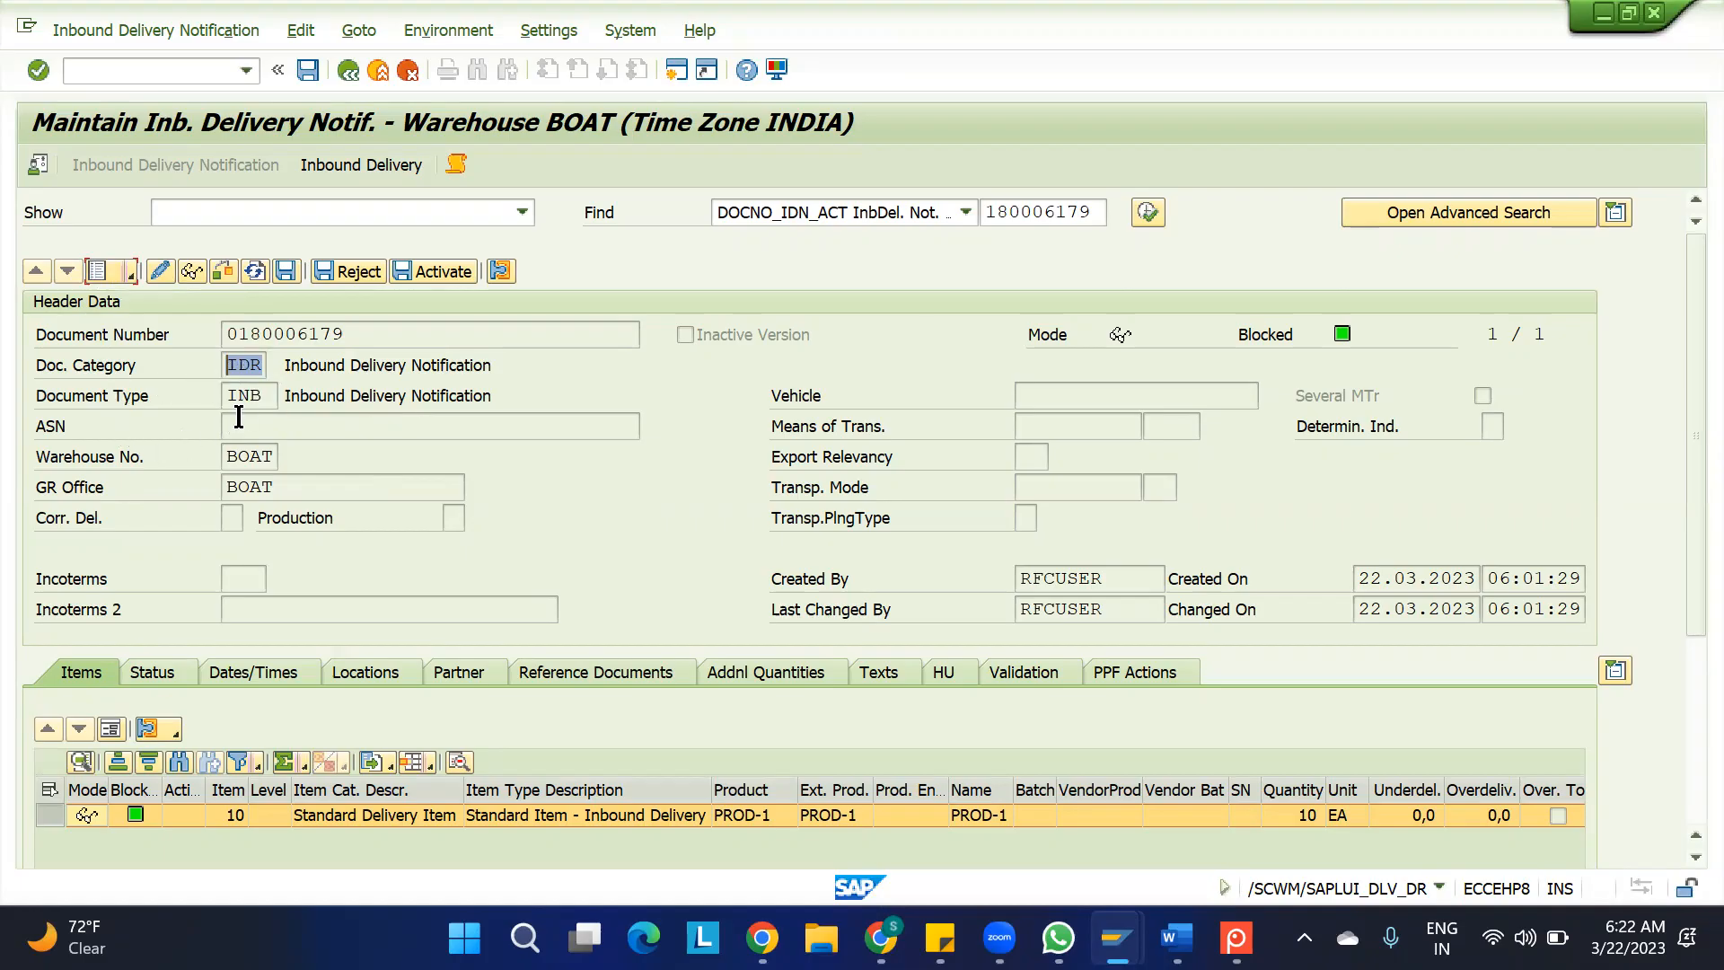
click(101, 270)
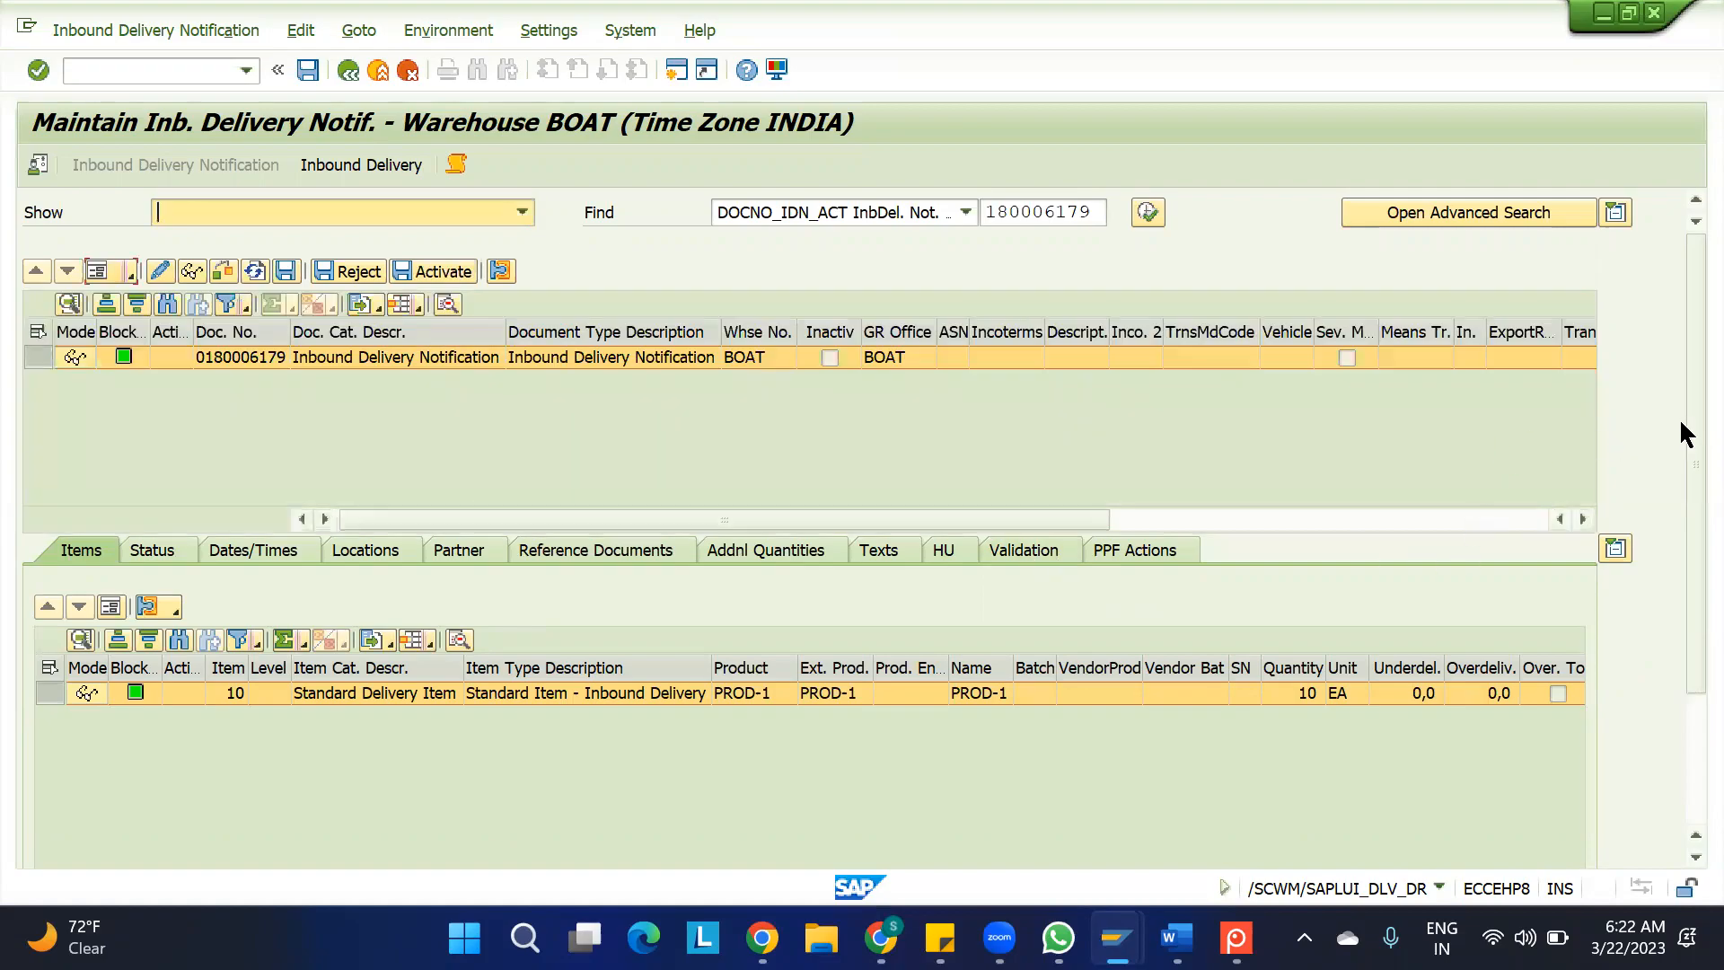
Examine the stock type and shipping conditions in the details of item 10 (PROD-1), and return to the item list
drag(1681, 424, 1681, 559)
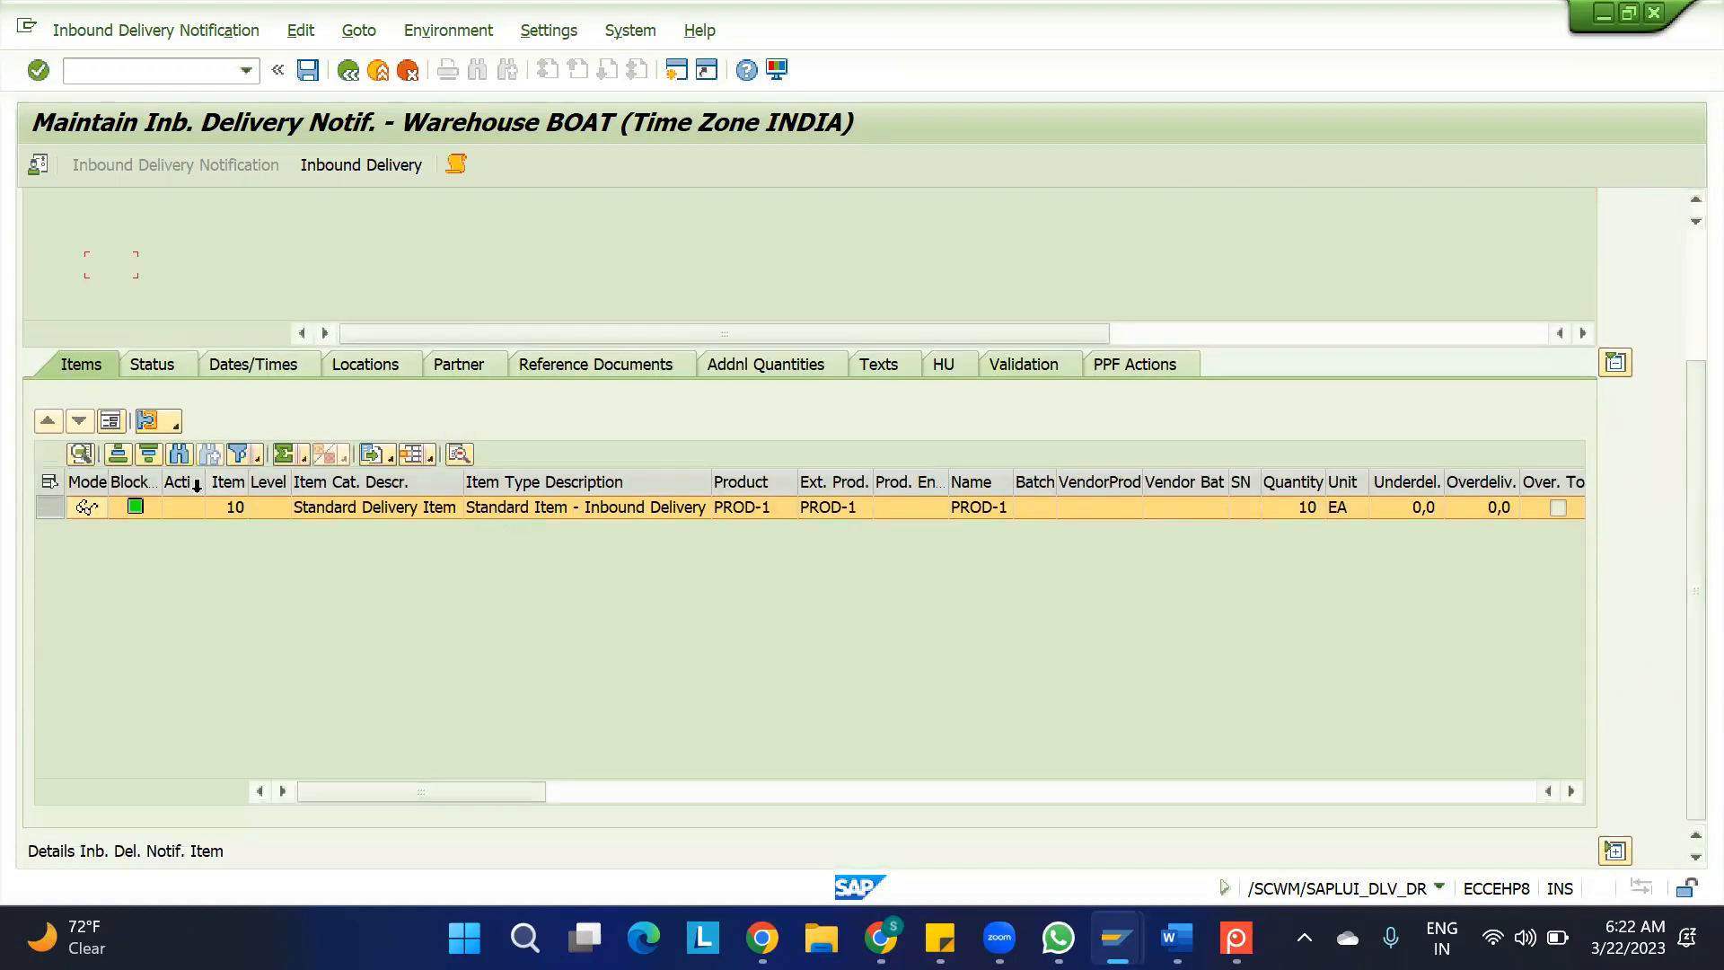
click(109, 417)
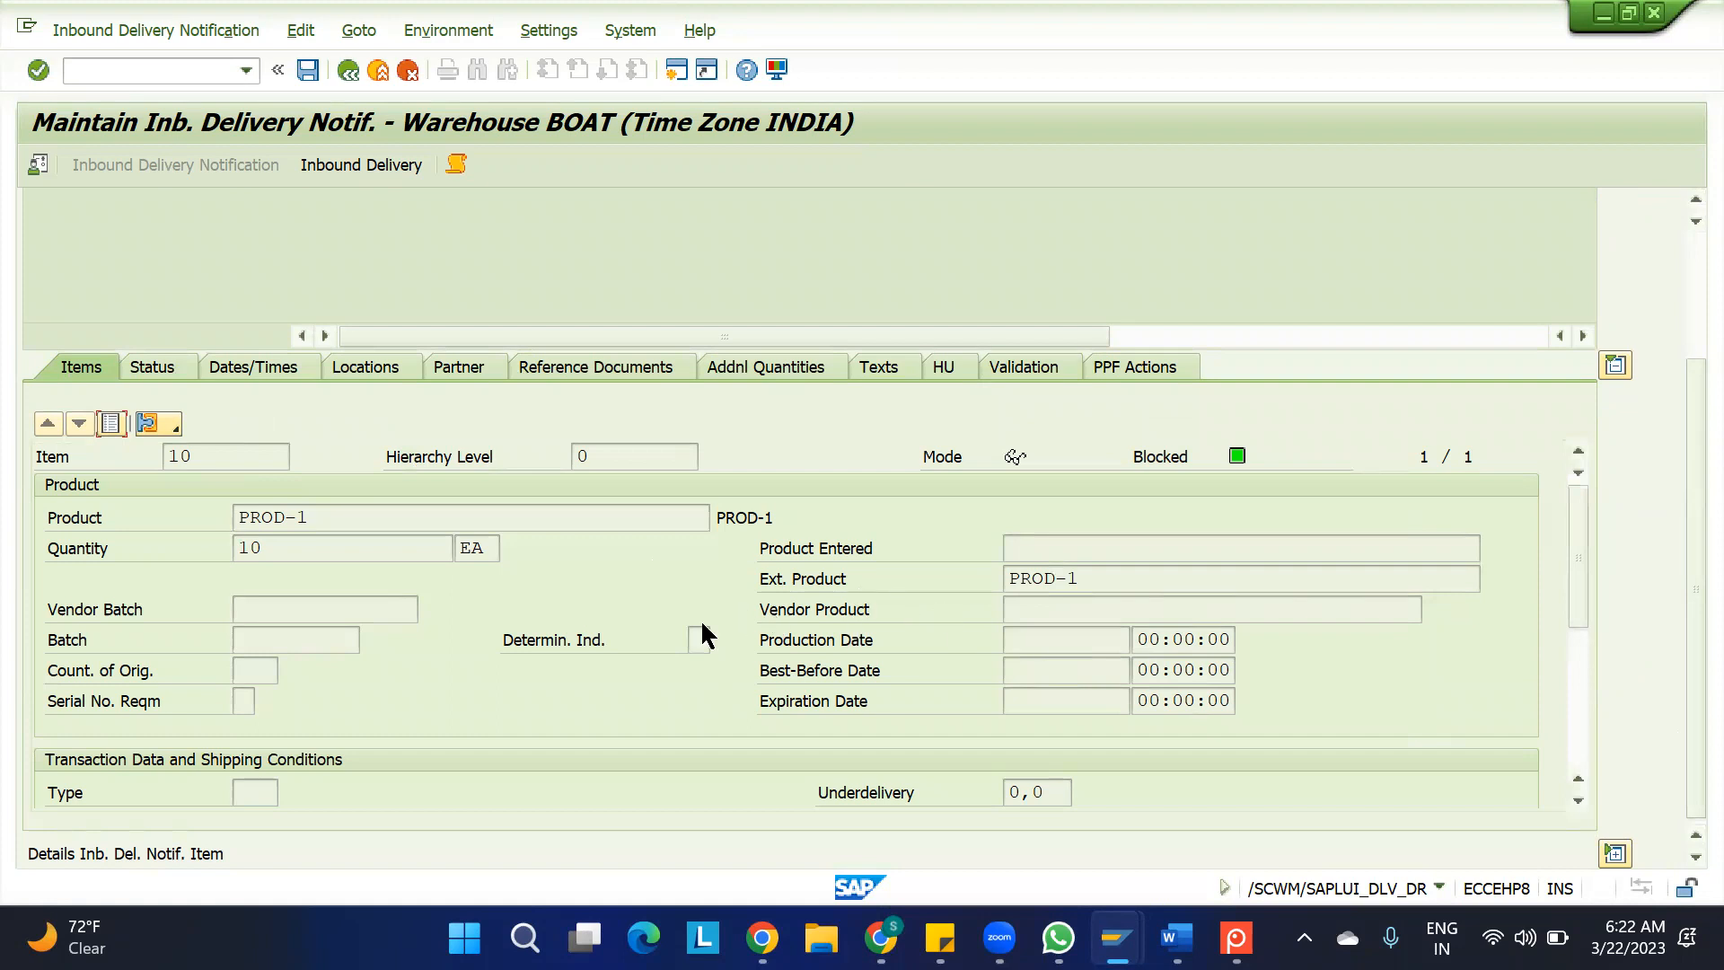
drag(1578, 552, 1583, 686)
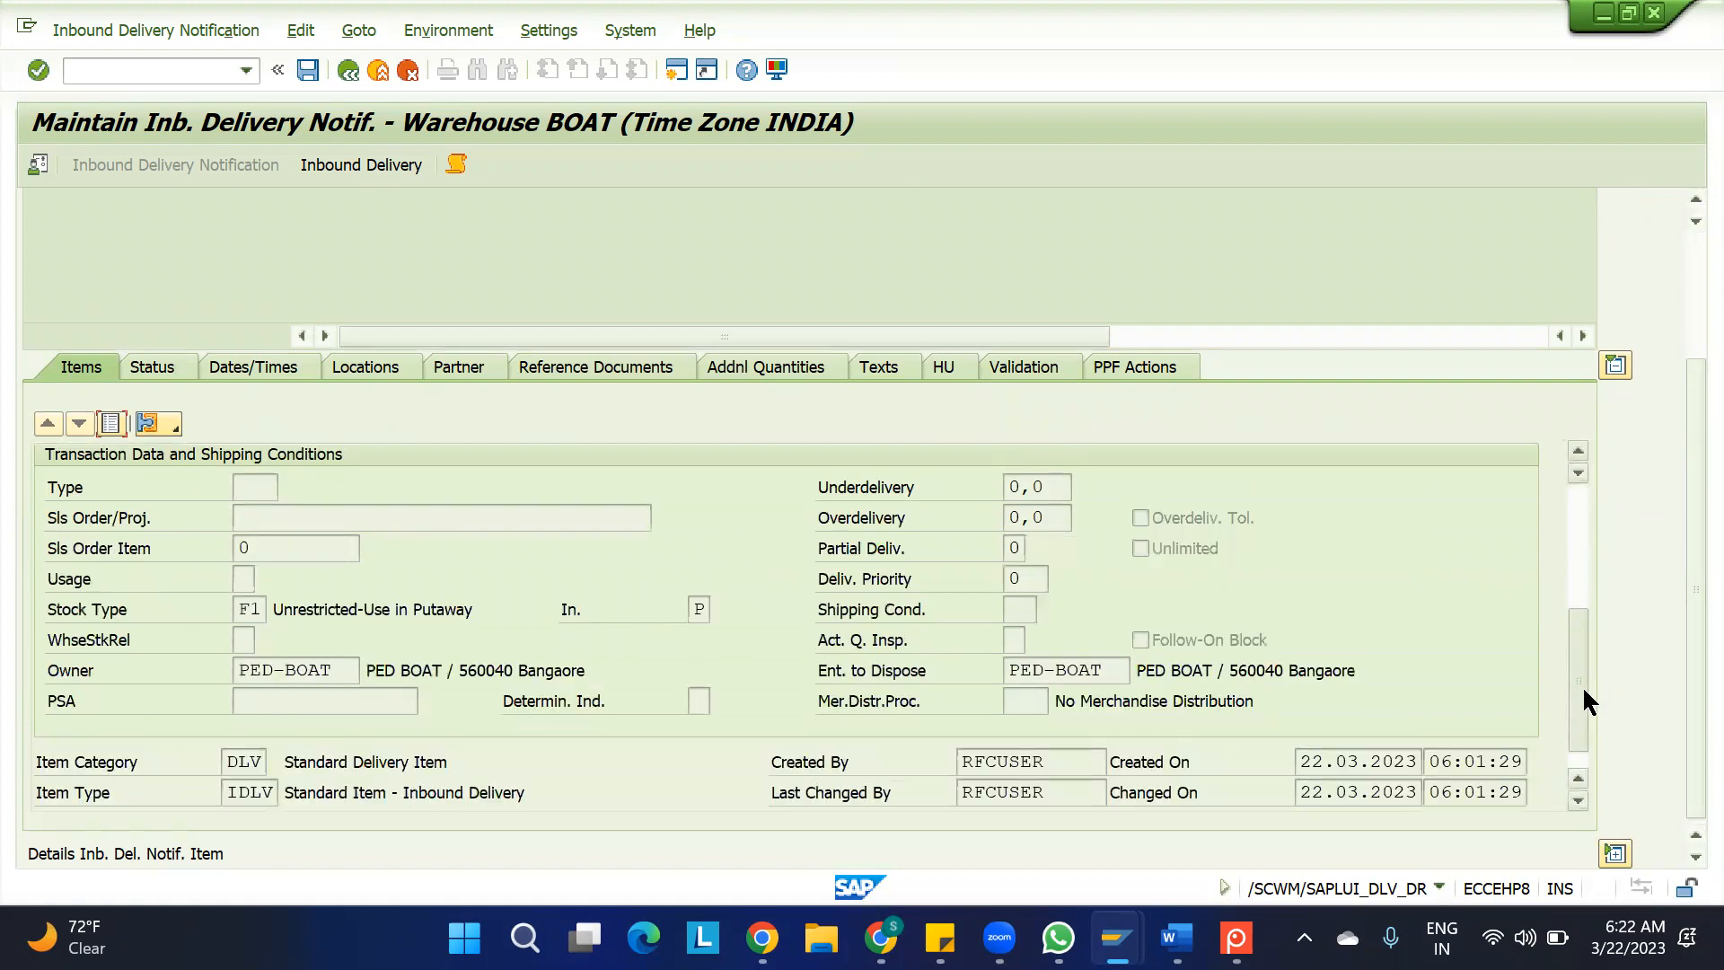
double_click(243, 608)
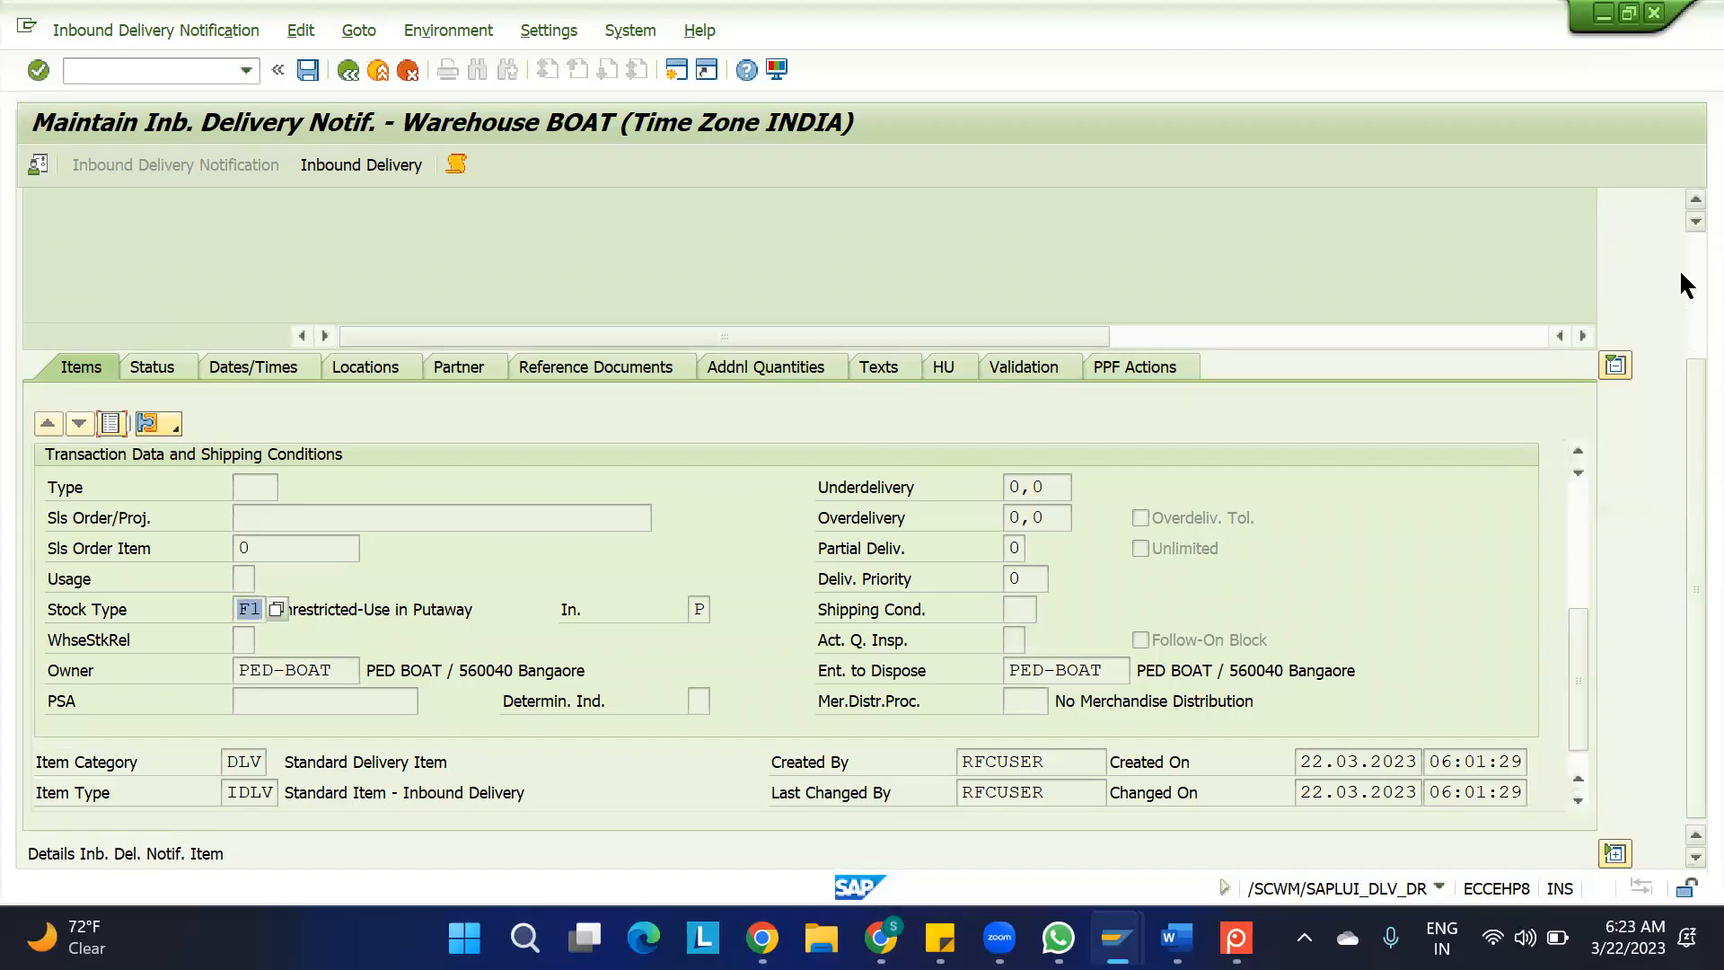
scroll(1686, 286, up, 3)
click(111, 605)
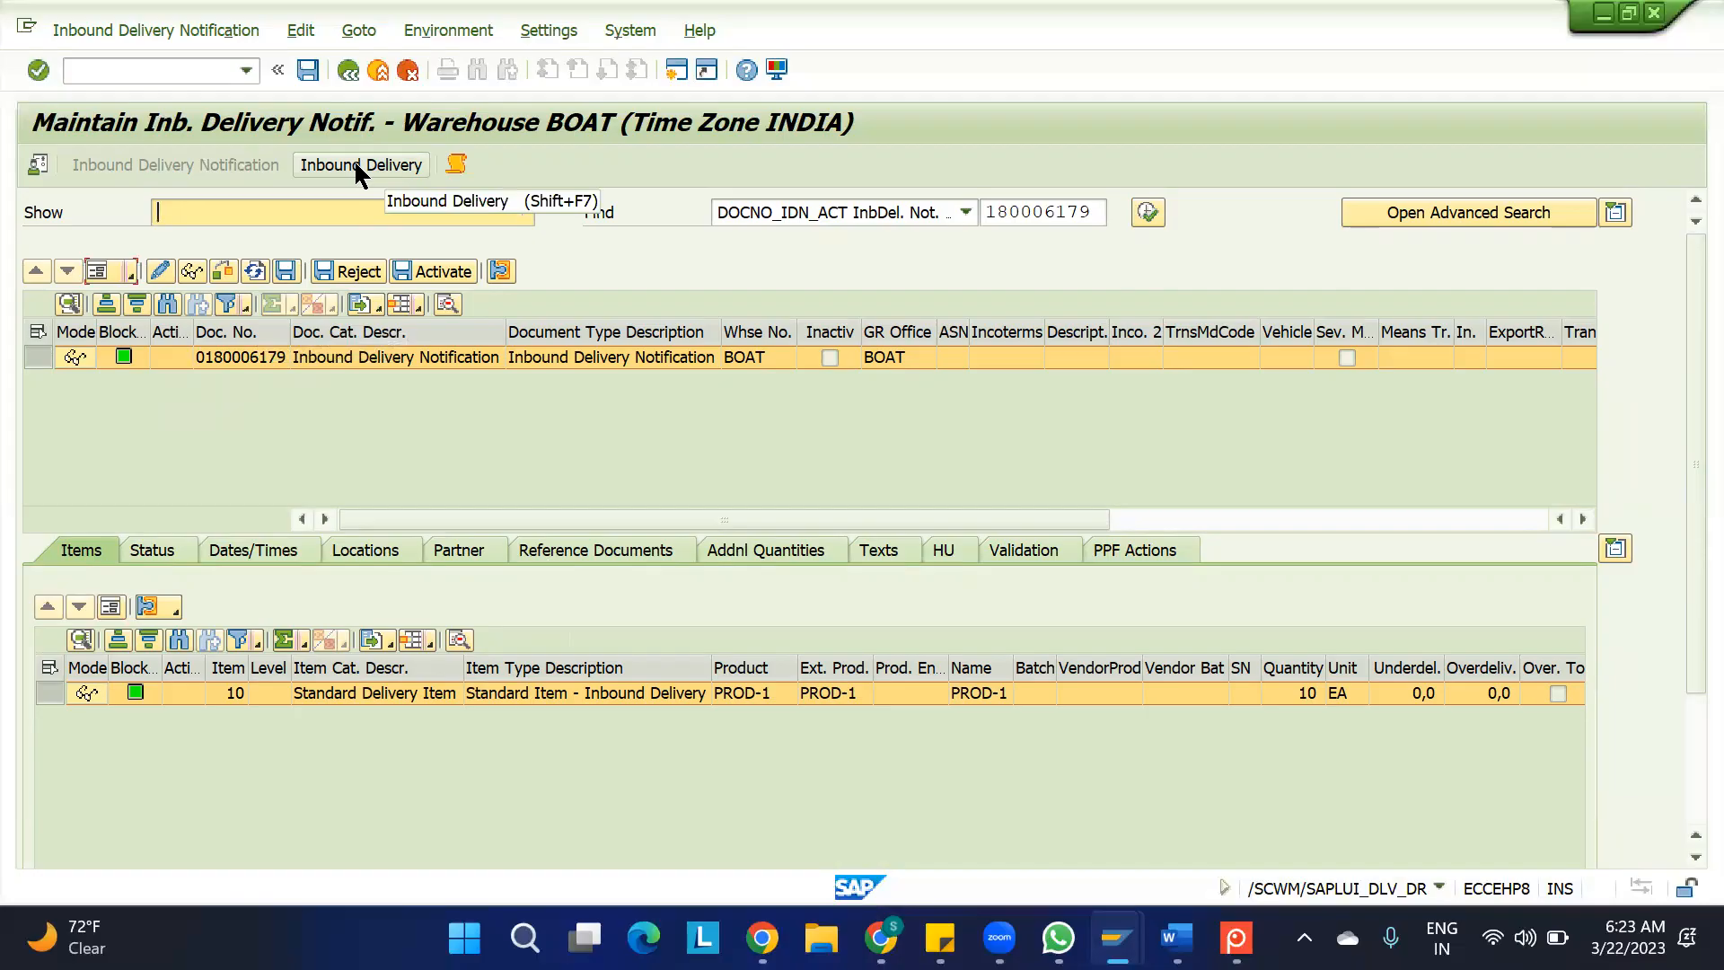
Return to SAP Easy Access, reopen /SCWM/IDN and find the inbound delivery notification again by the copied document number
mouse_move(1117, 938)
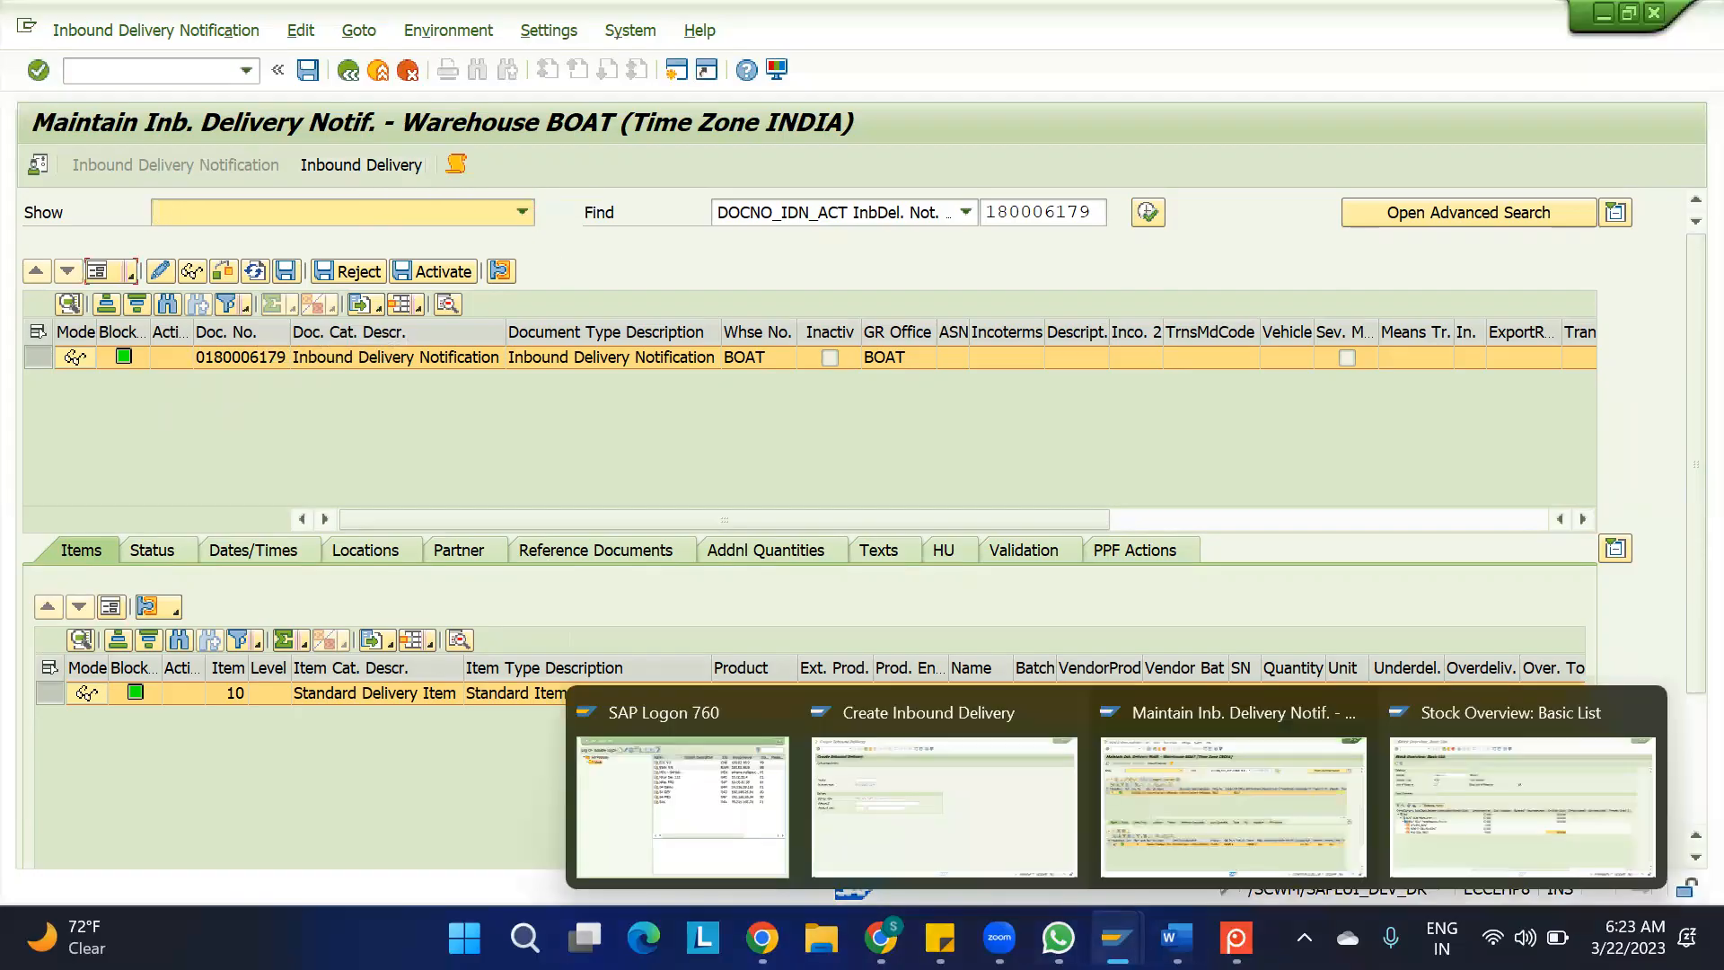
click(1158, 804)
key(F3)
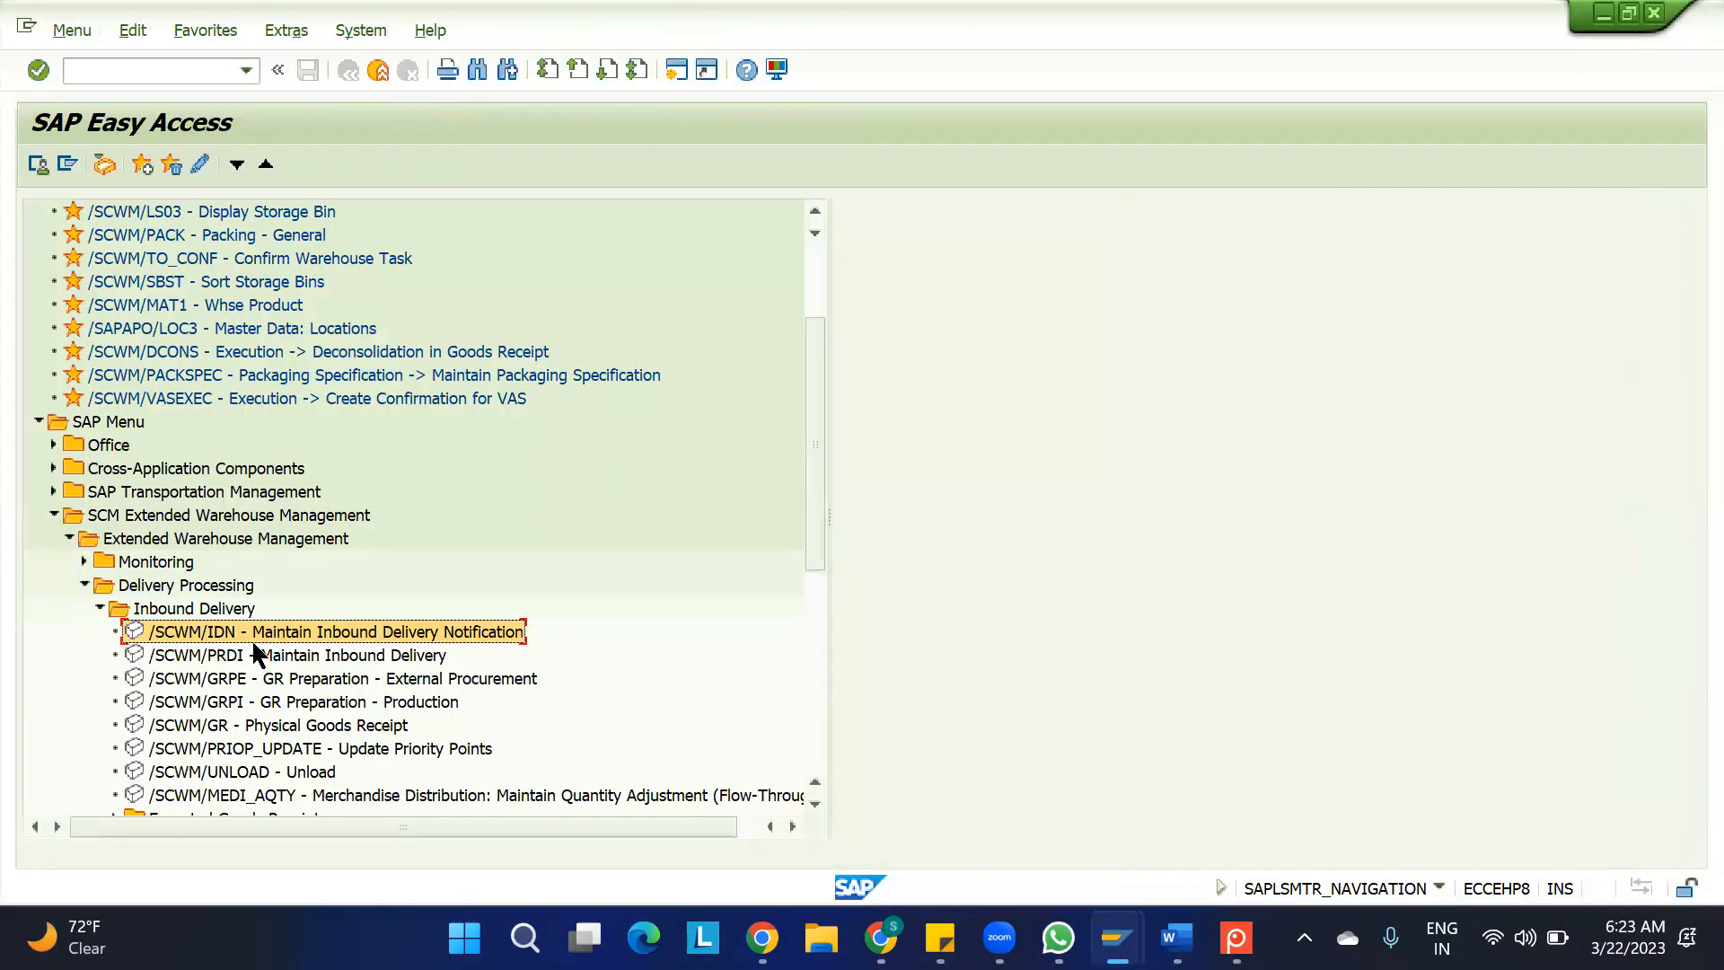
click(241, 650)
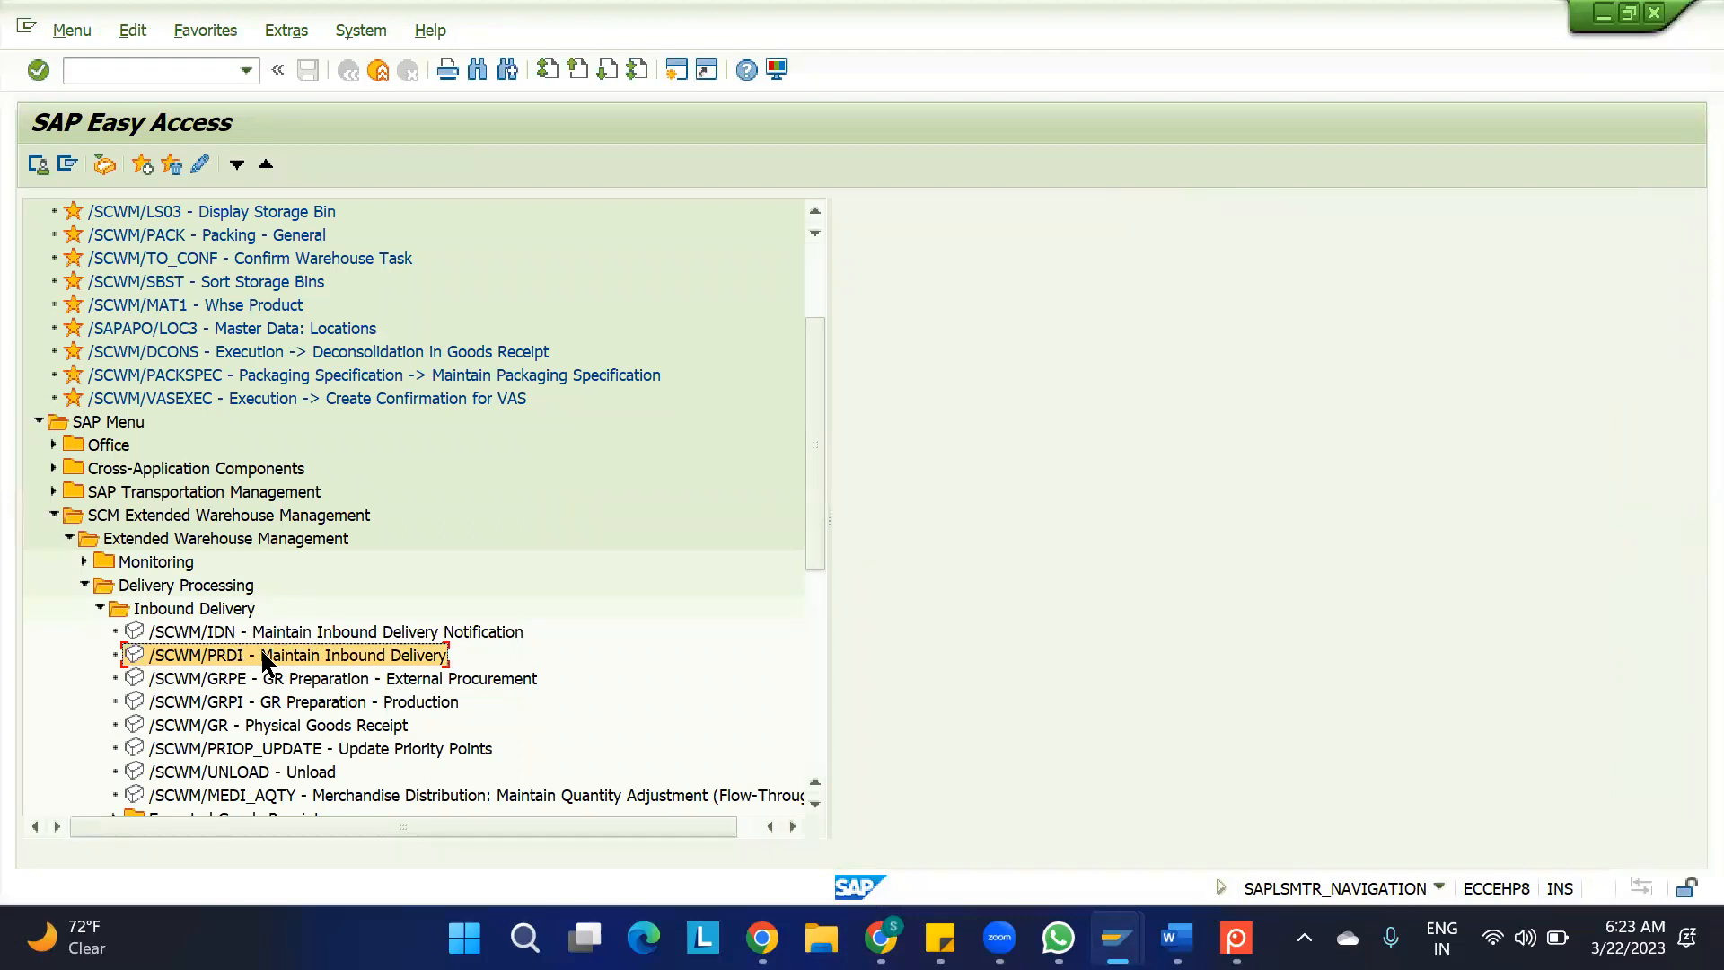
double_click(253, 634)
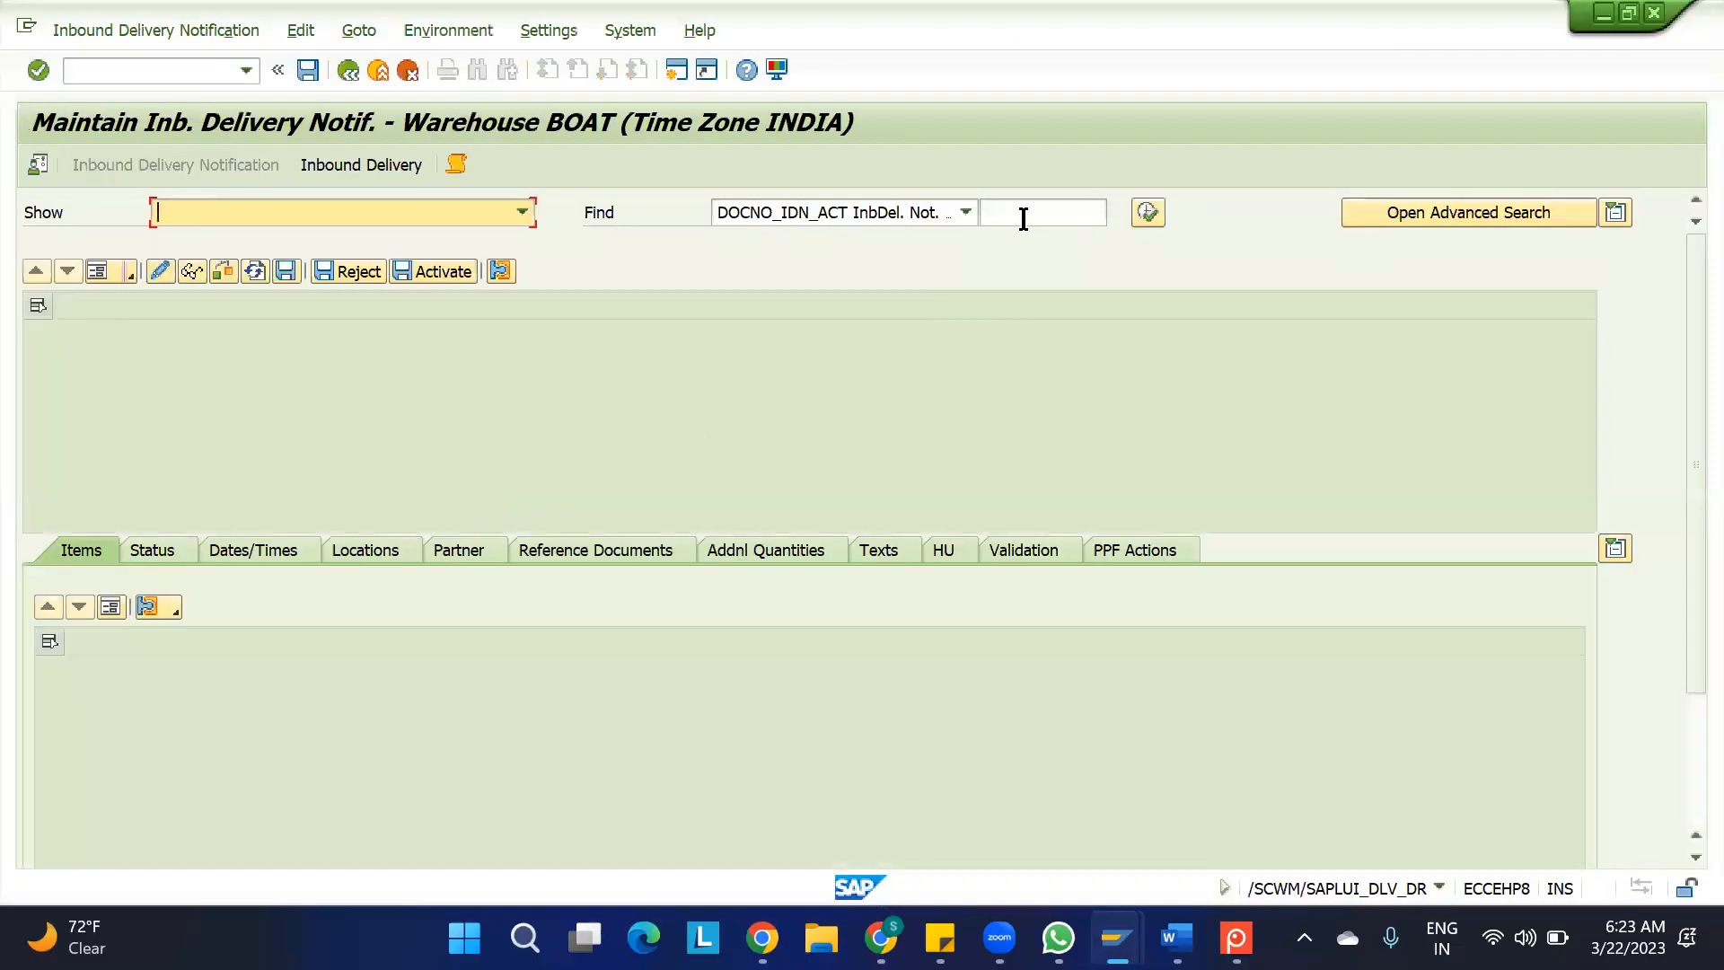
click(1023, 219)
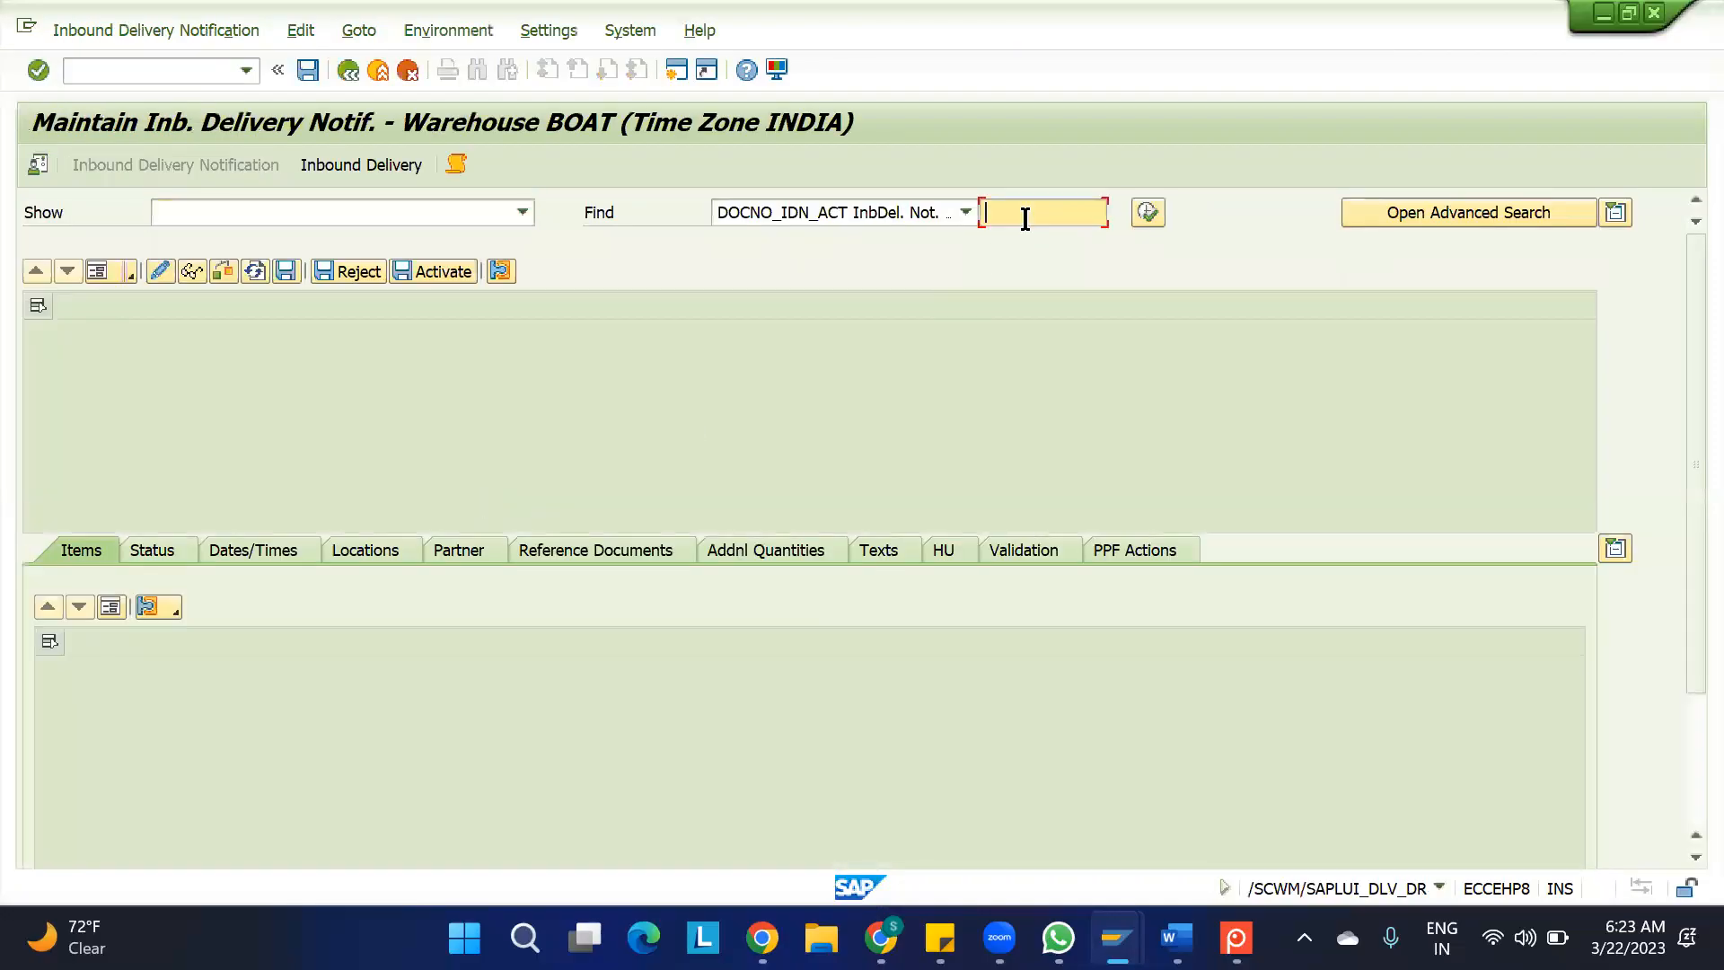
text(180006179)
click(1147, 214)
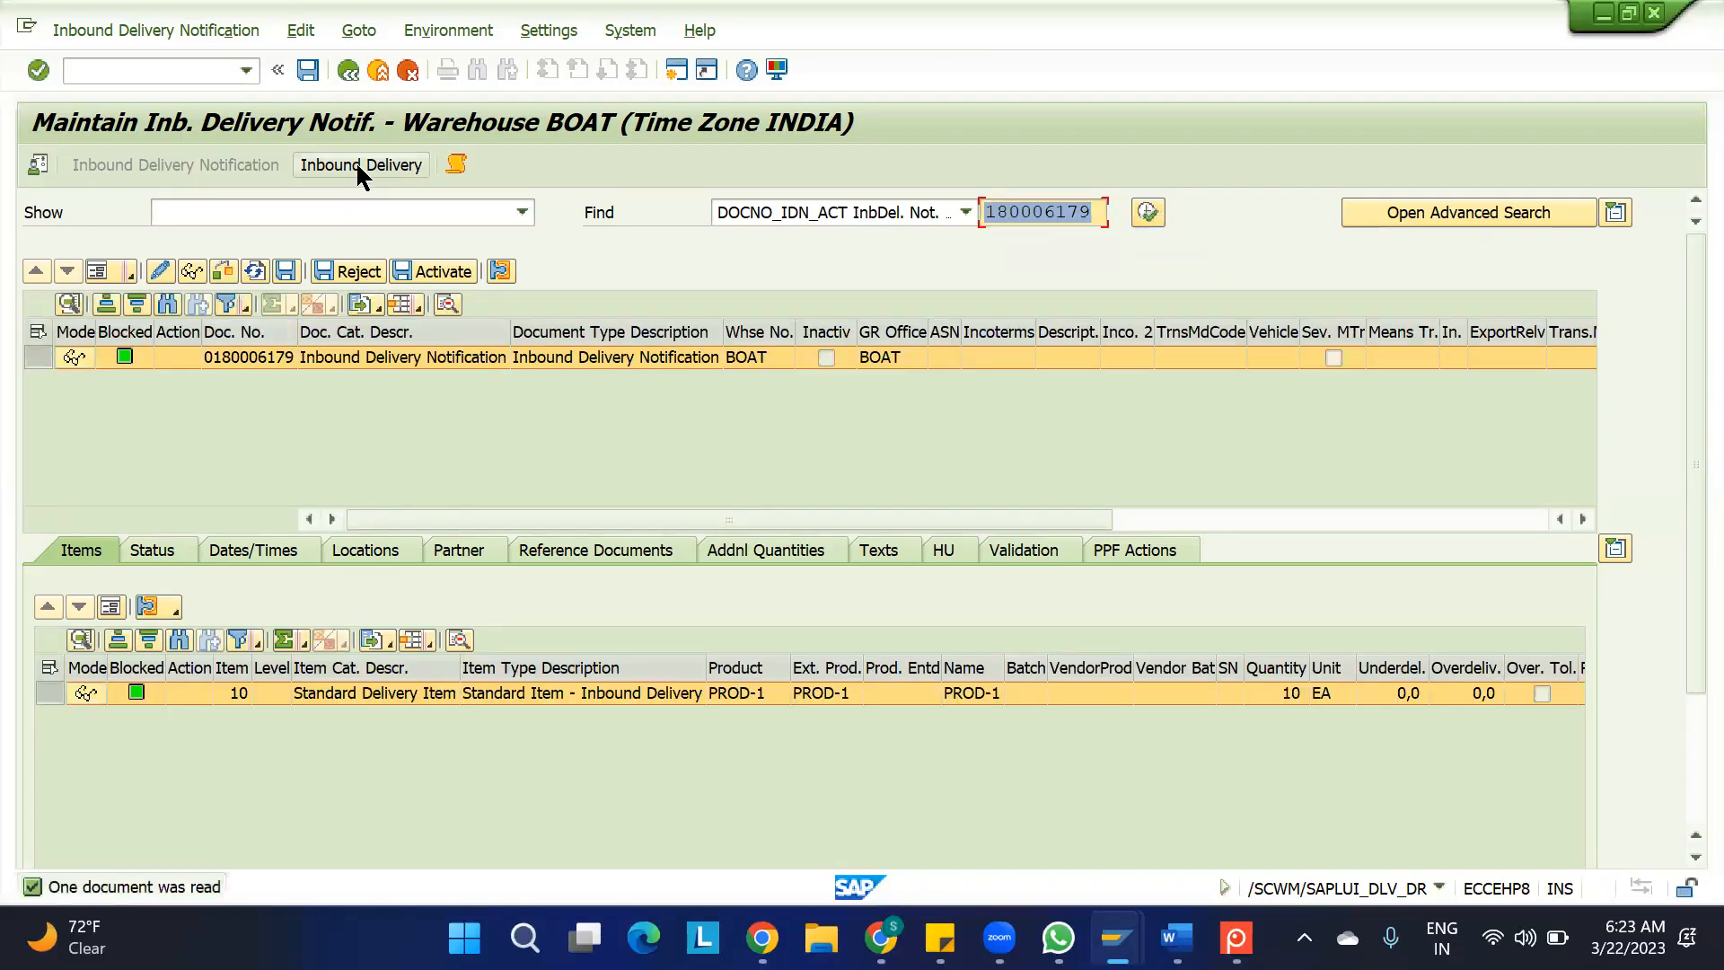
Check the Simple Inbound Process diagram in Screenpresso, and open the notification's related inbound delivery in SAP
click(1236, 937)
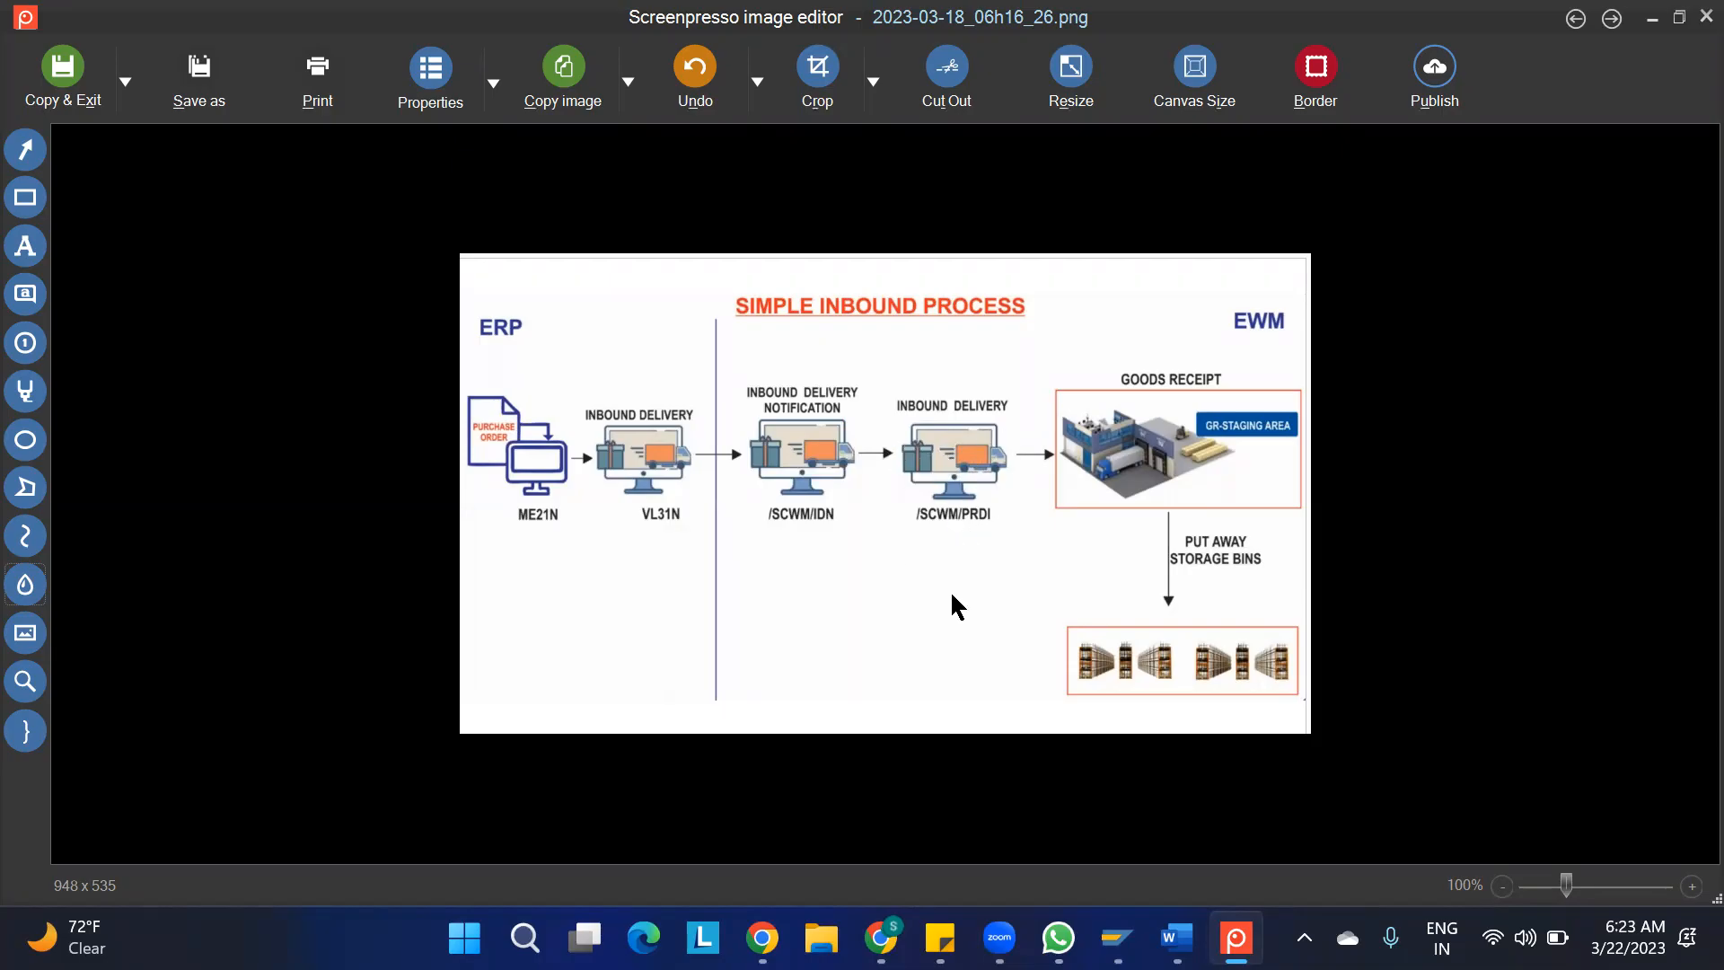
key(alt+Tab)
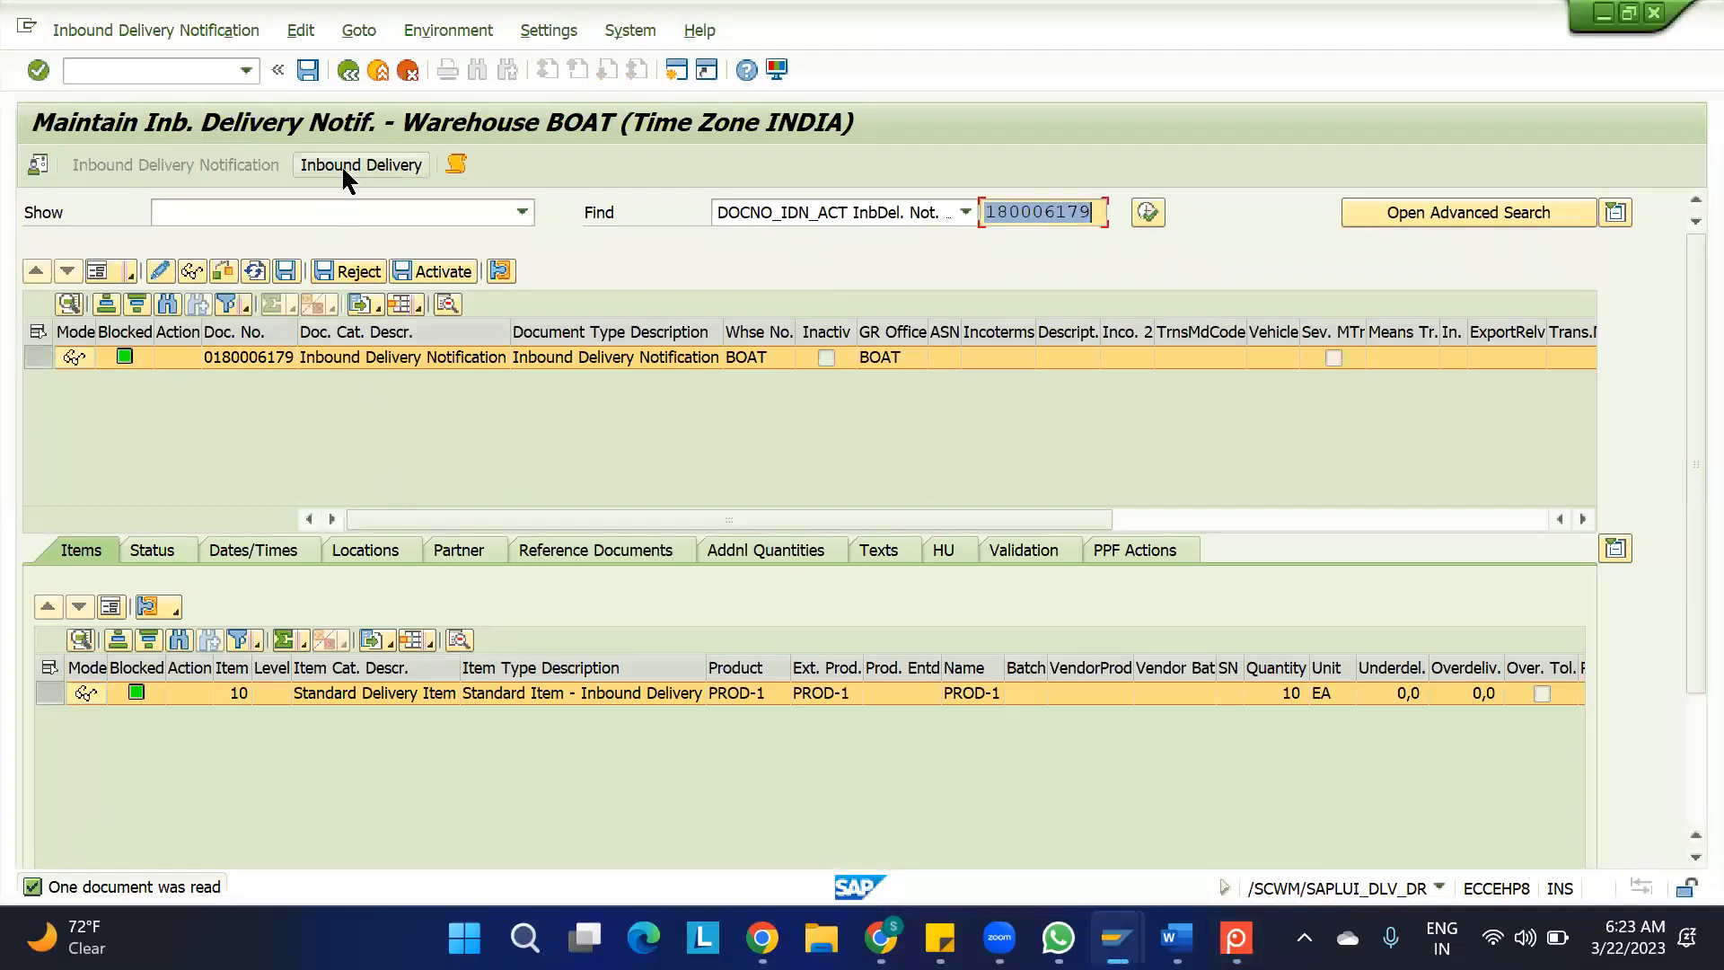
click(350, 165)
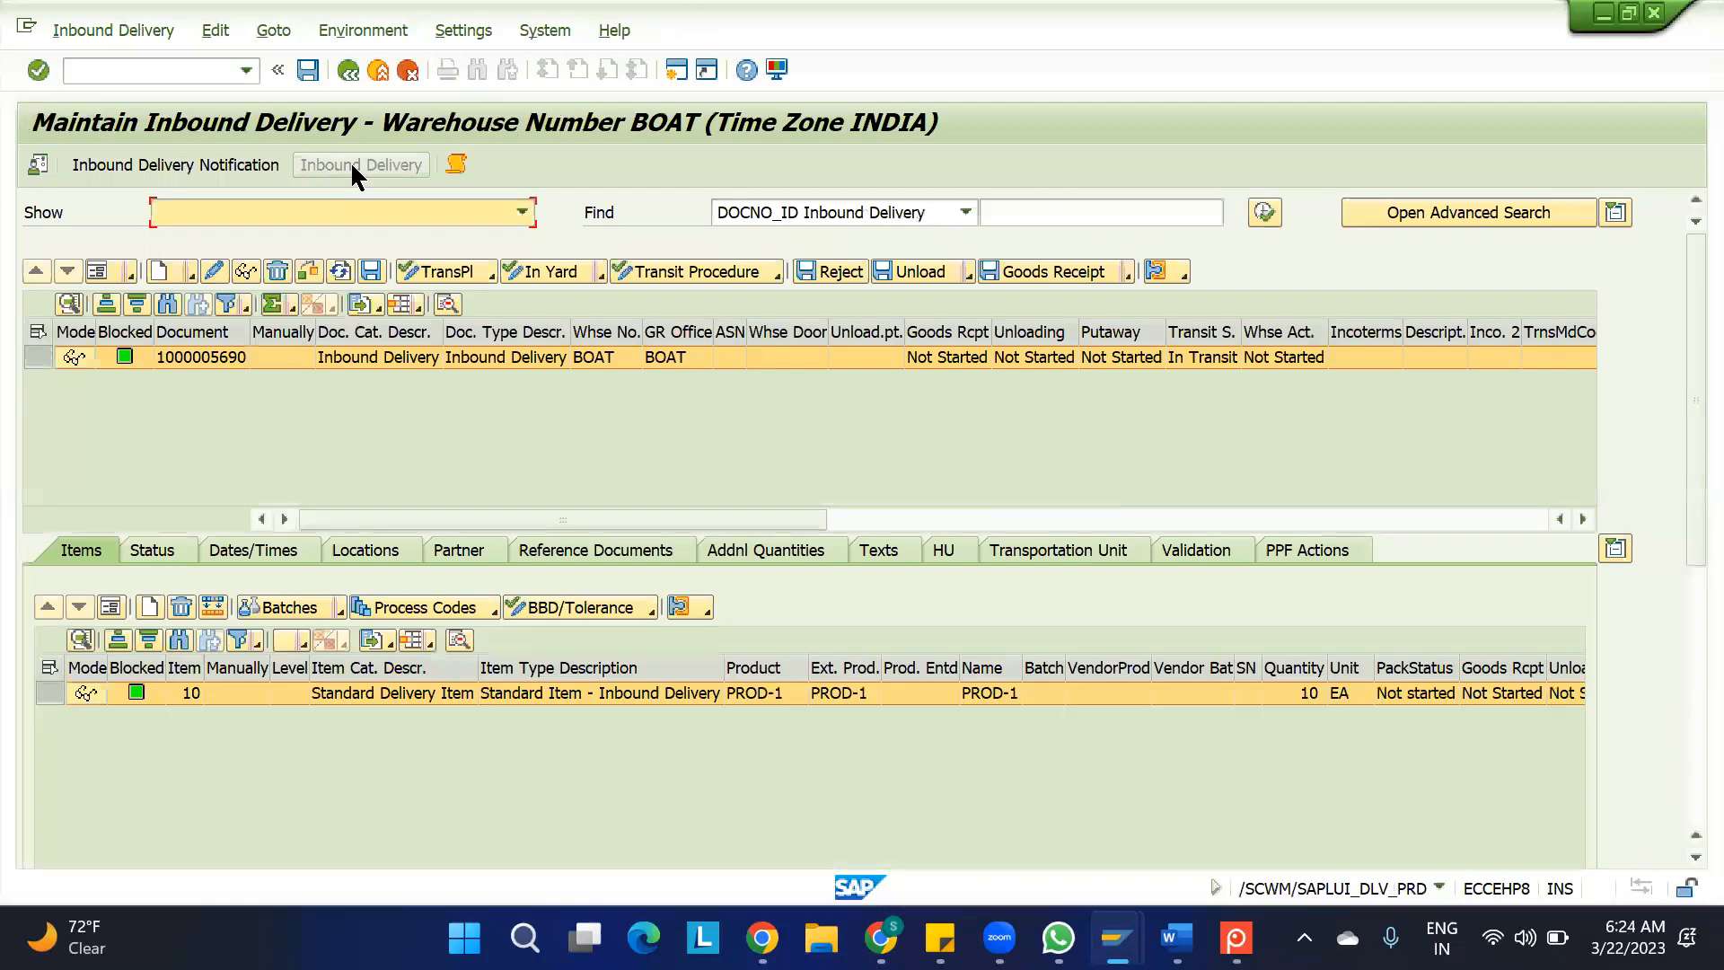
click(191, 356)
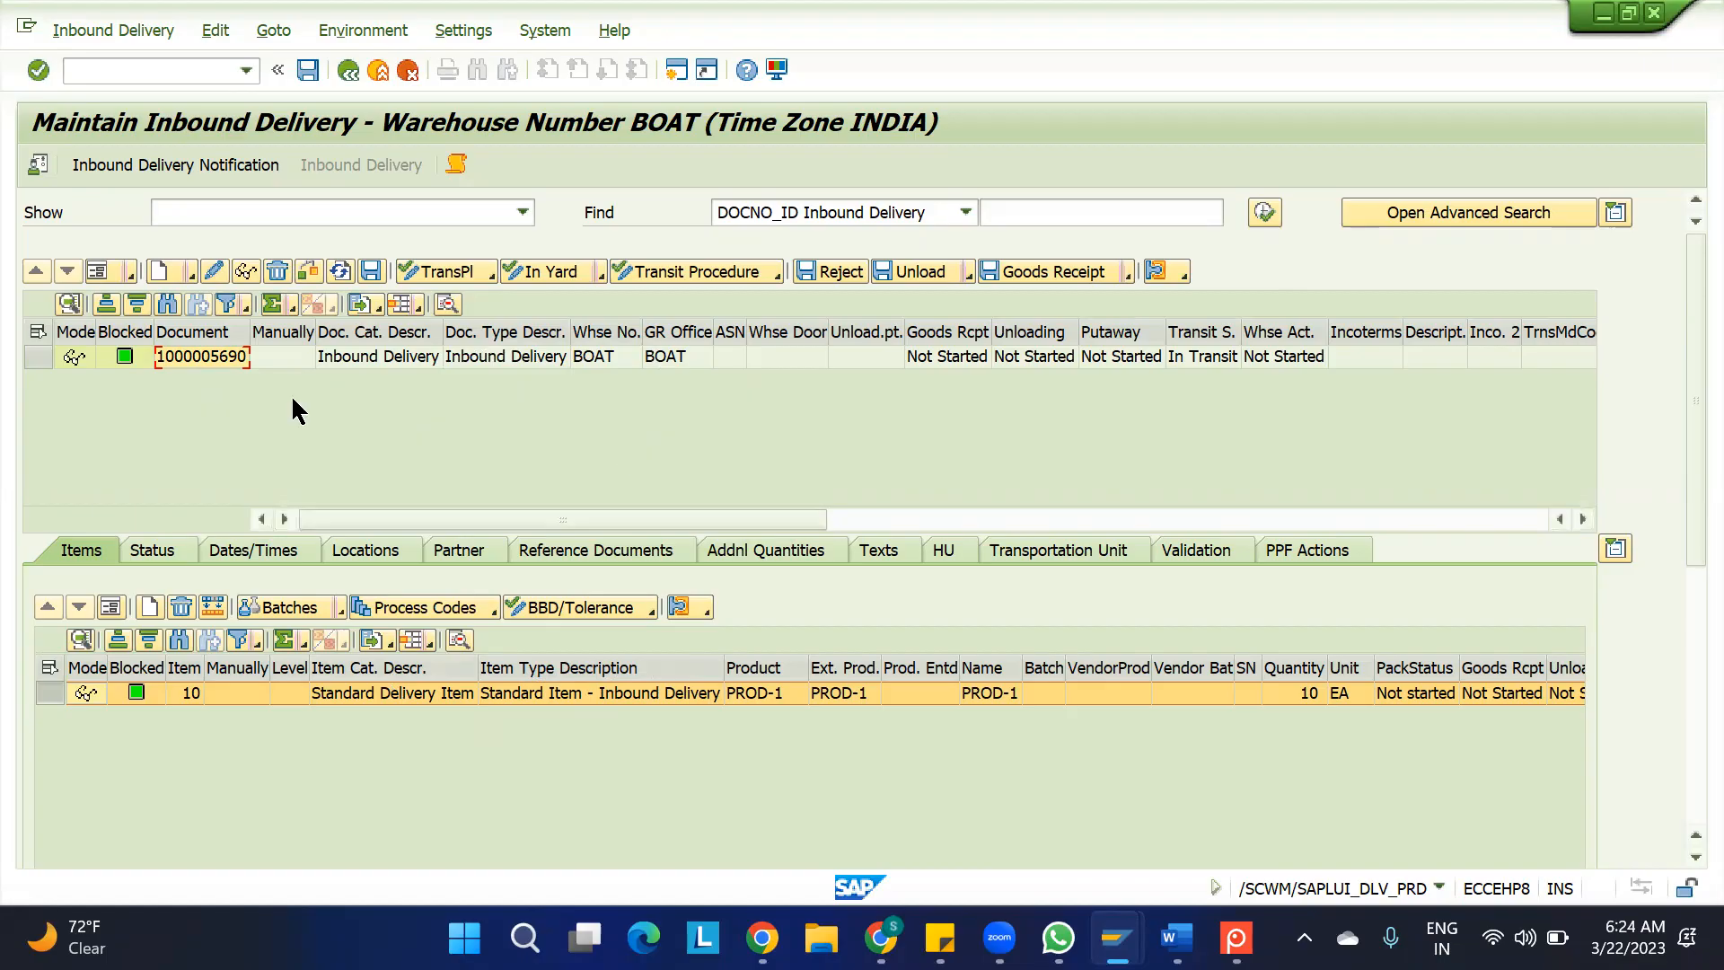
Examine the document category and document type in the inbound delivery's header details, and return to the header list
click(35, 359)
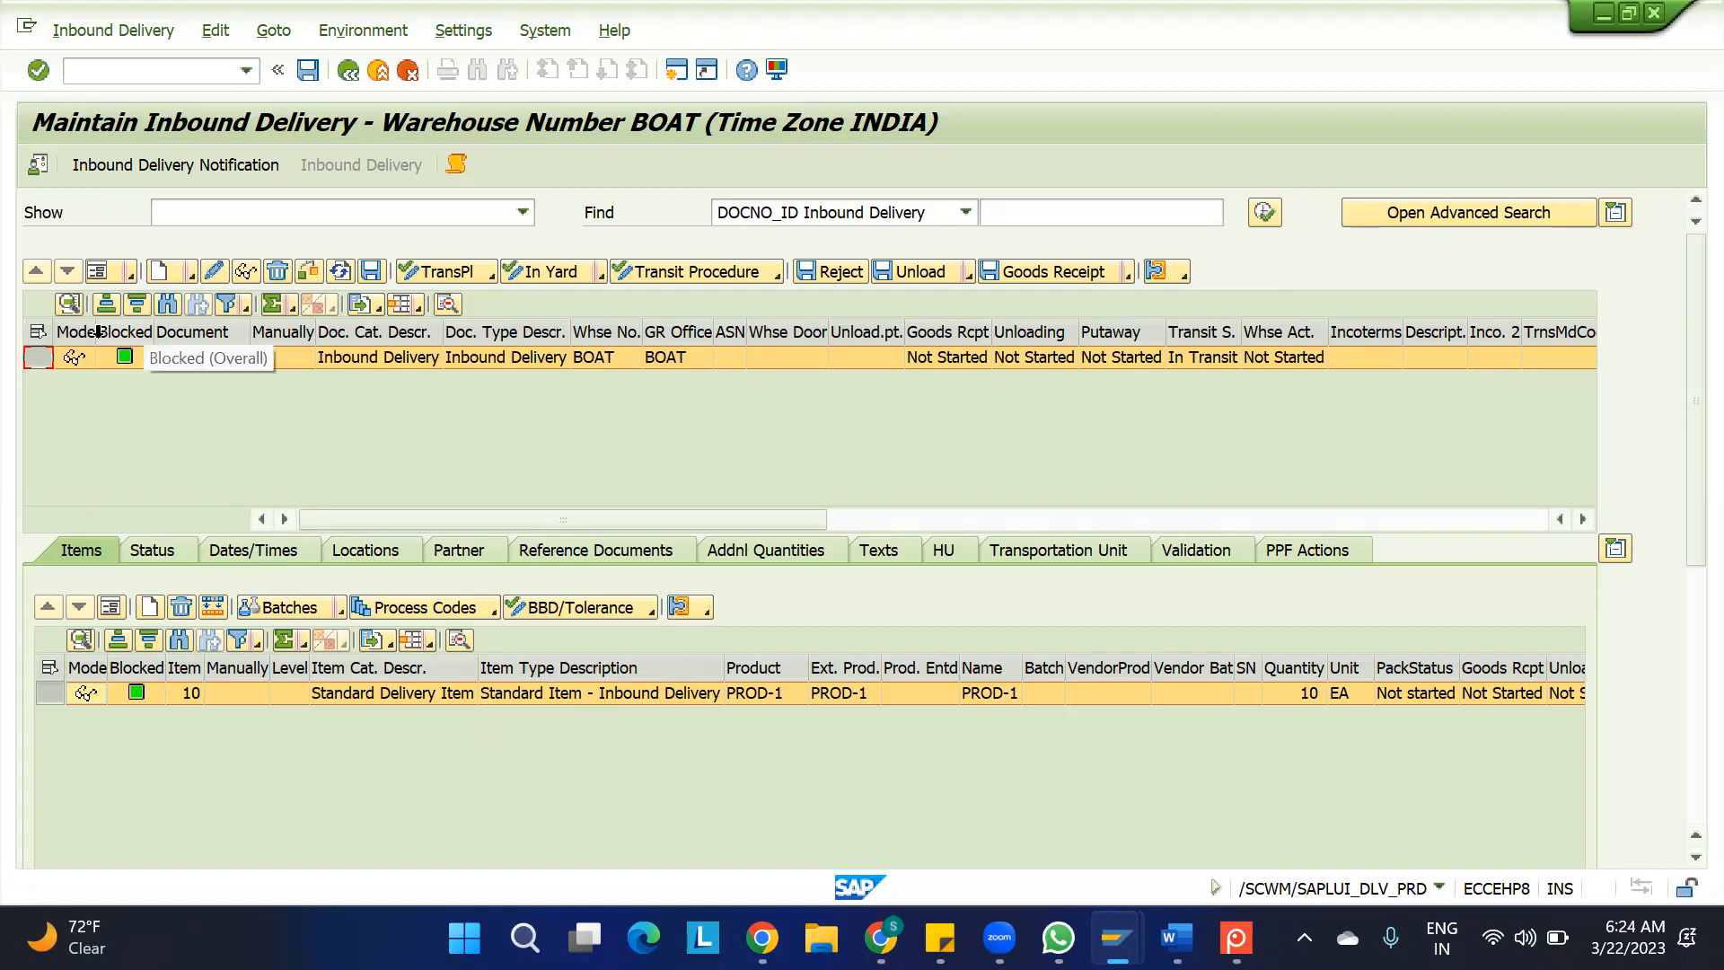
click(106, 267)
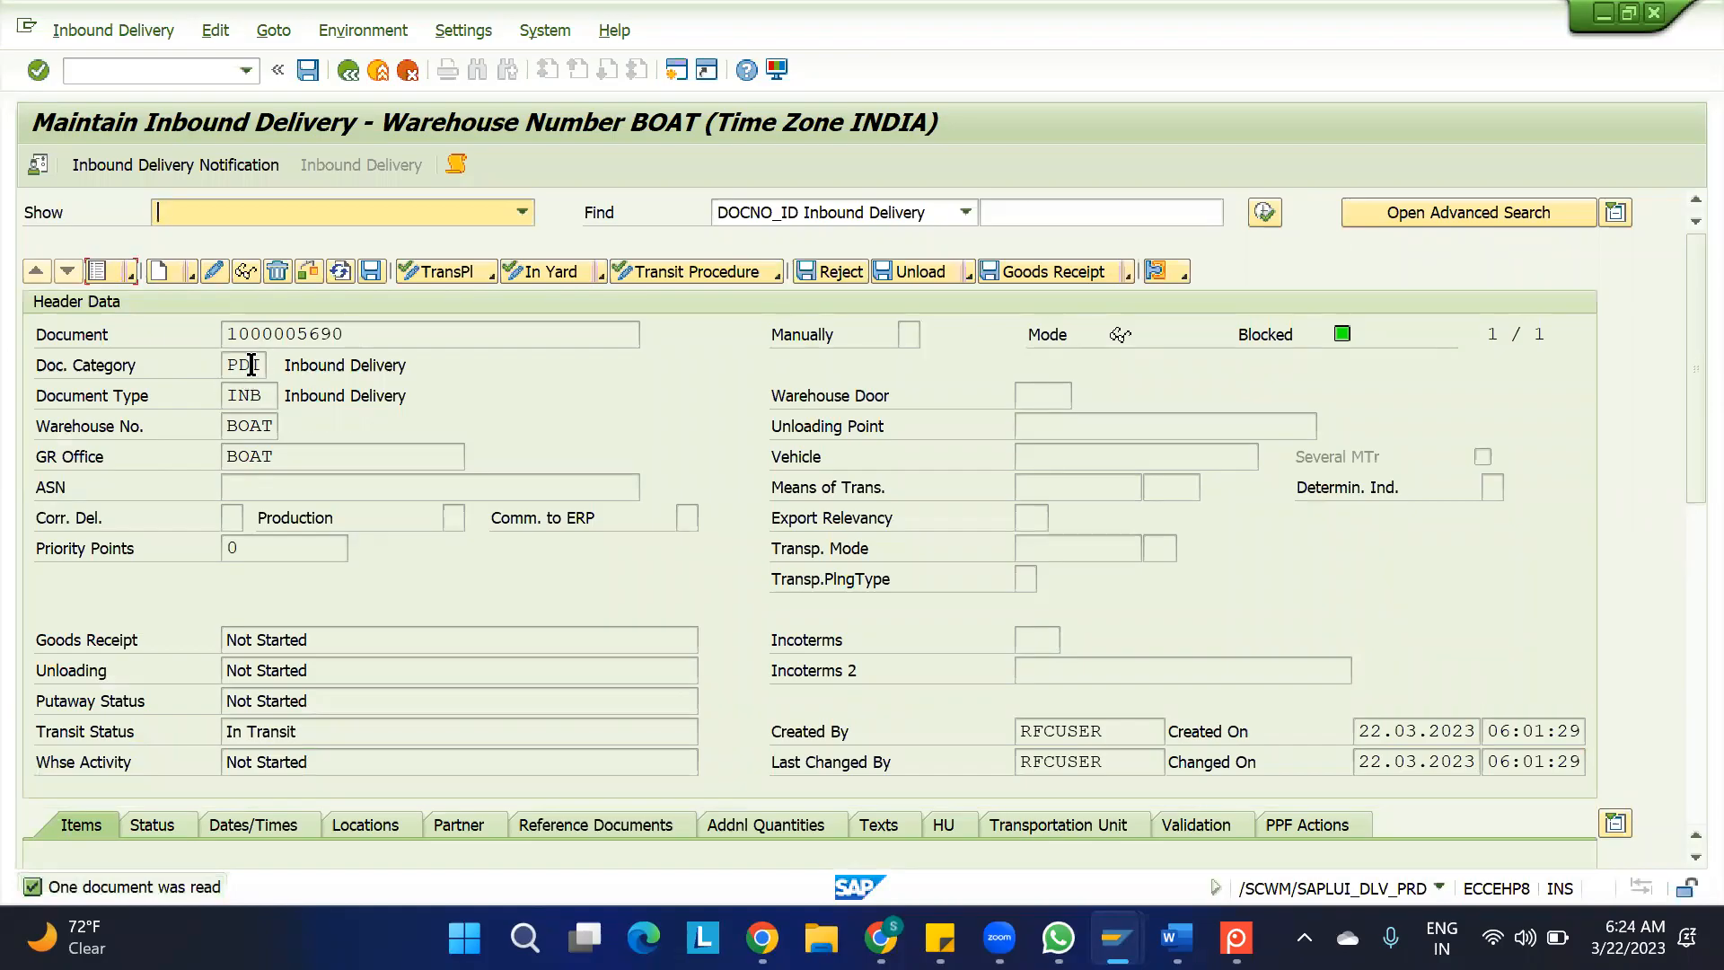
click(234, 367)
click(250, 395)
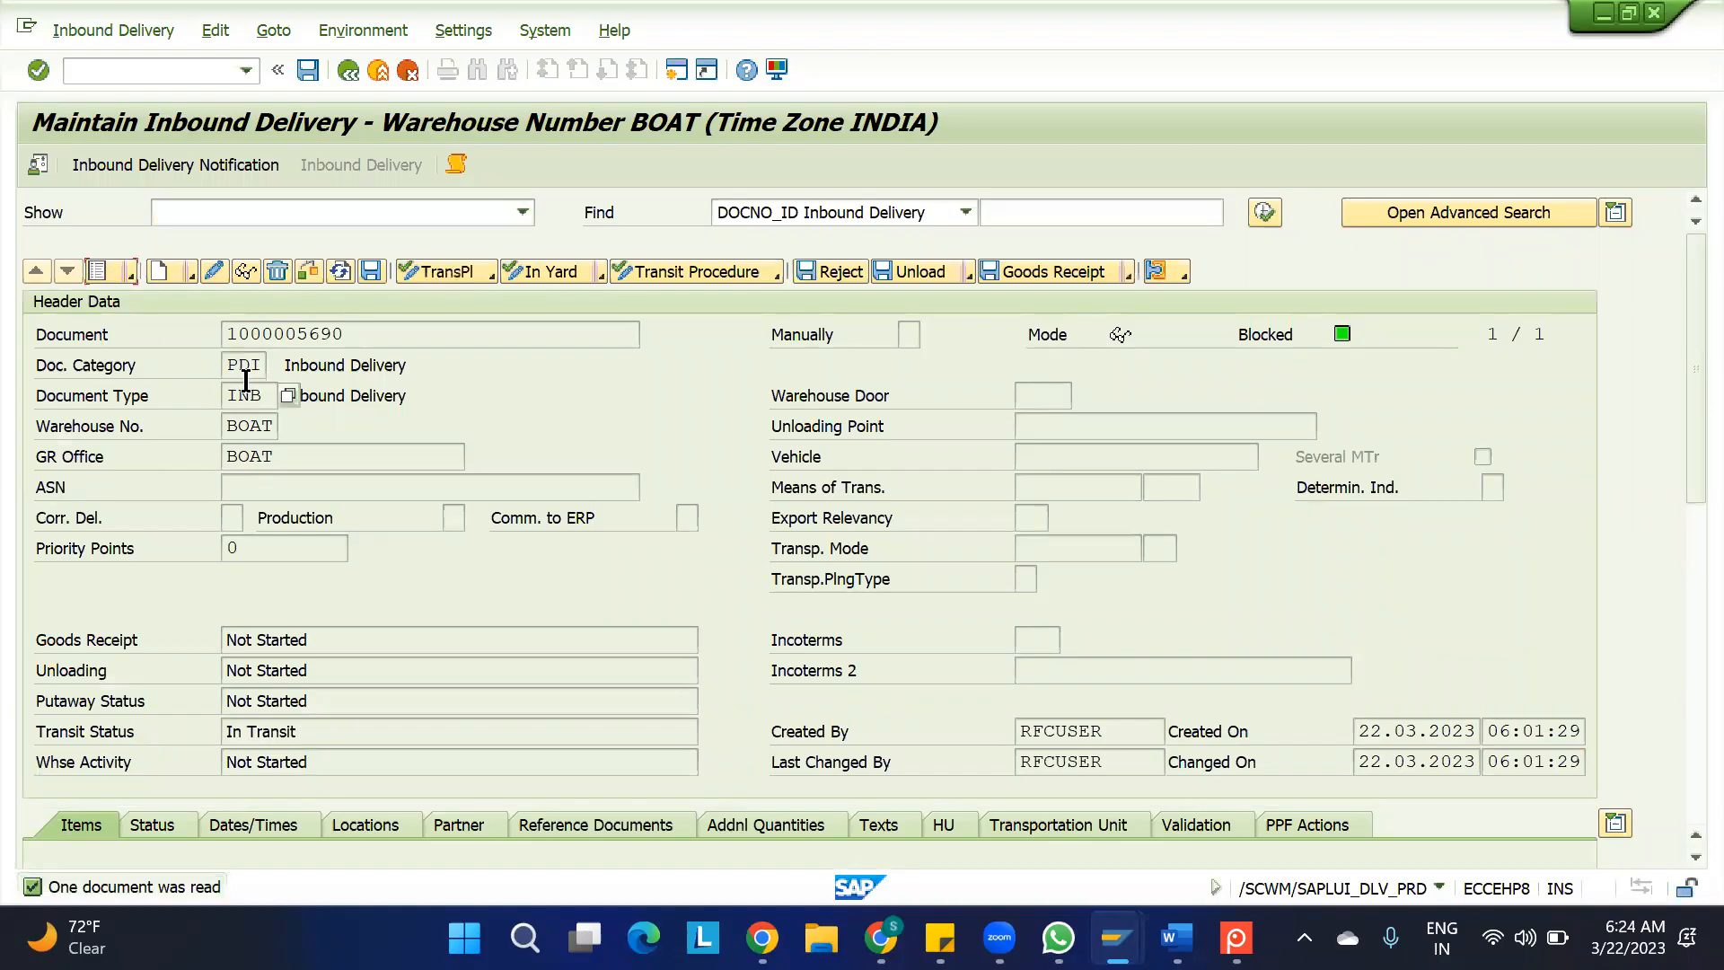
click(106, 262)
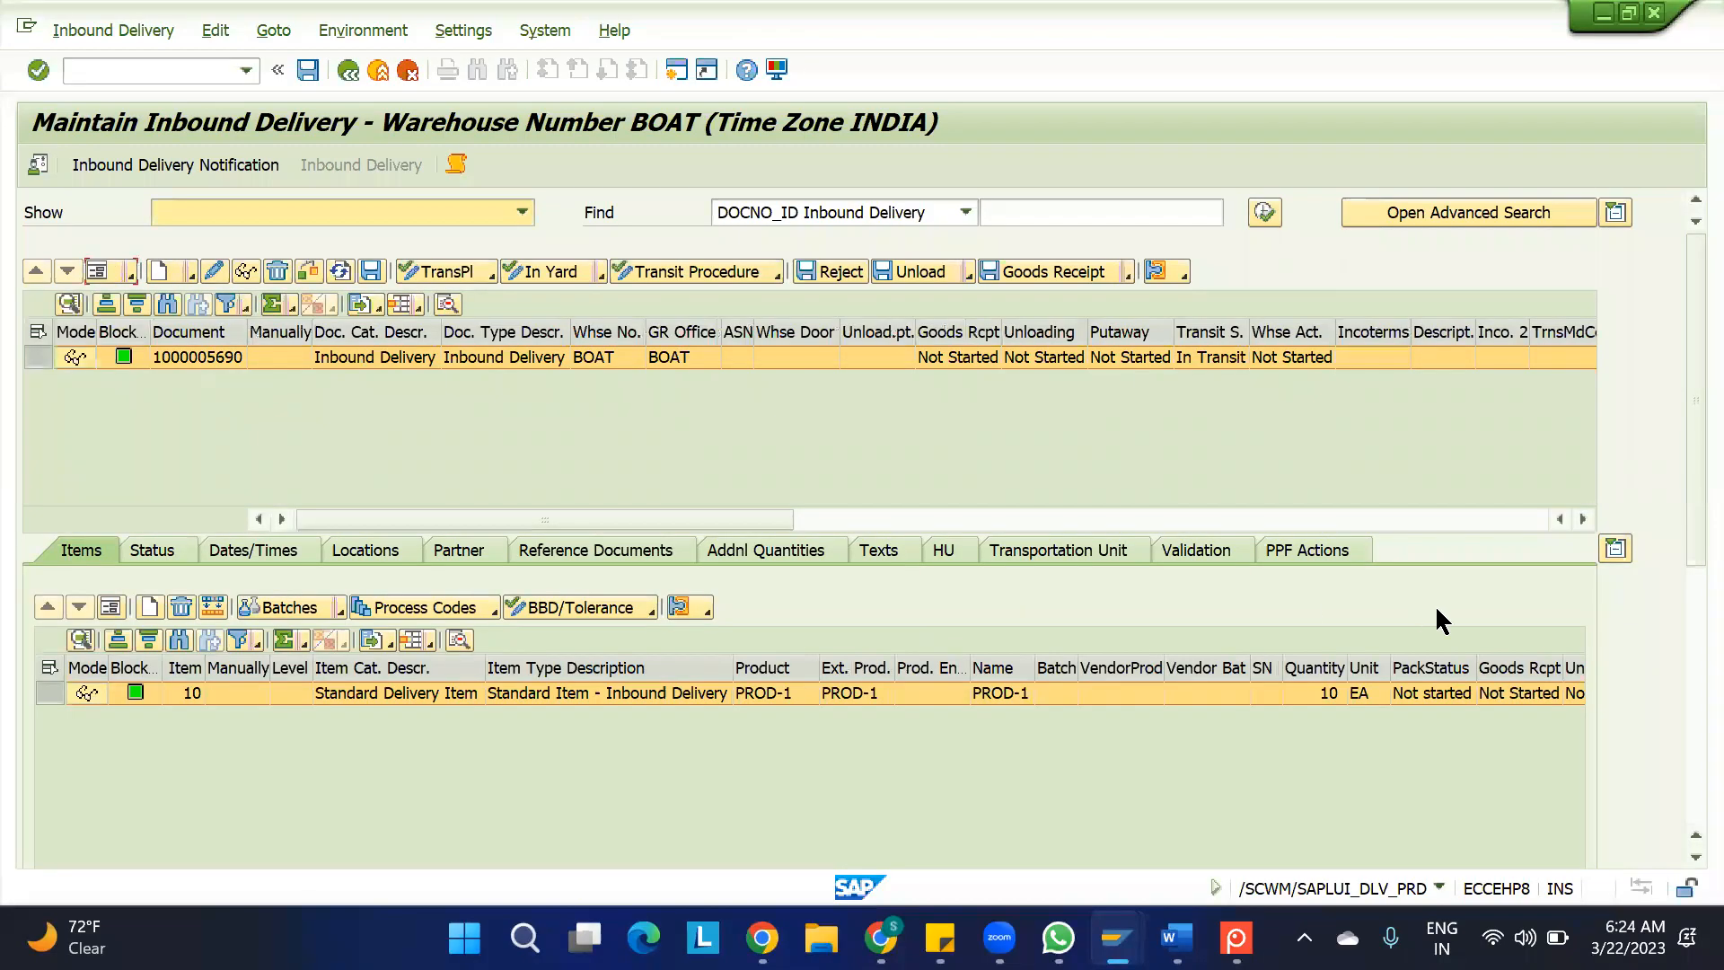
Examine the product, status and shipping conditions, item category and item type in the details of the inbound delivery's item 10
click(109, 608)
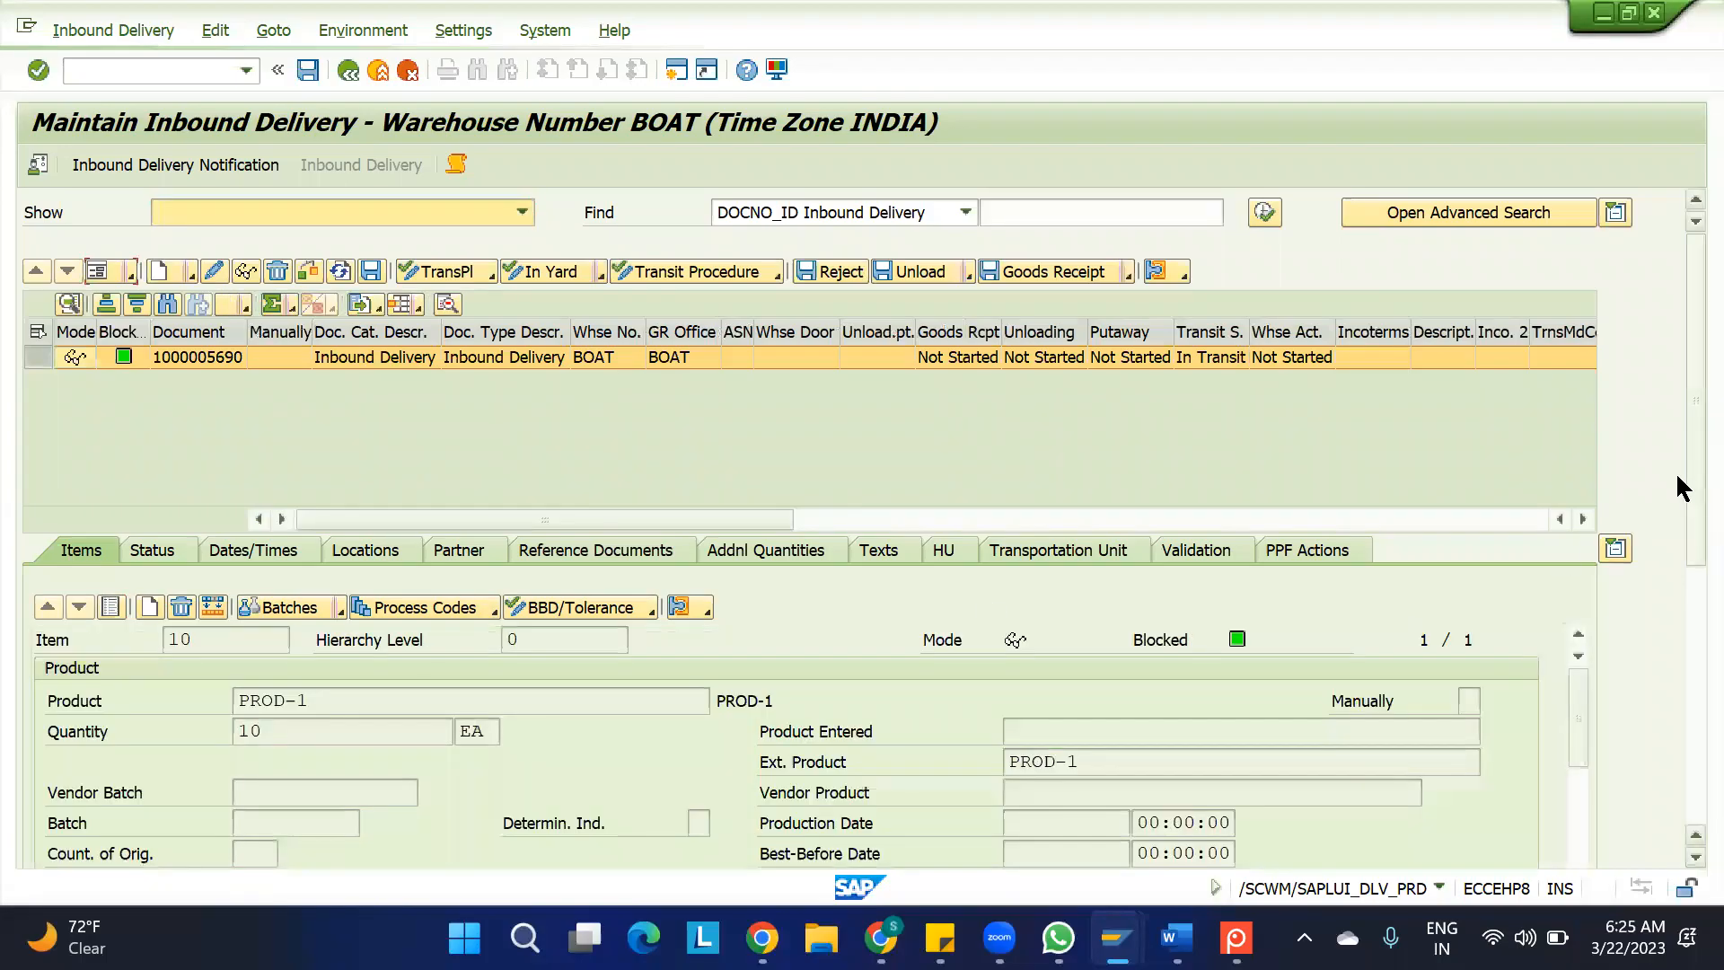
drag(1679, 473, 1679, 648)
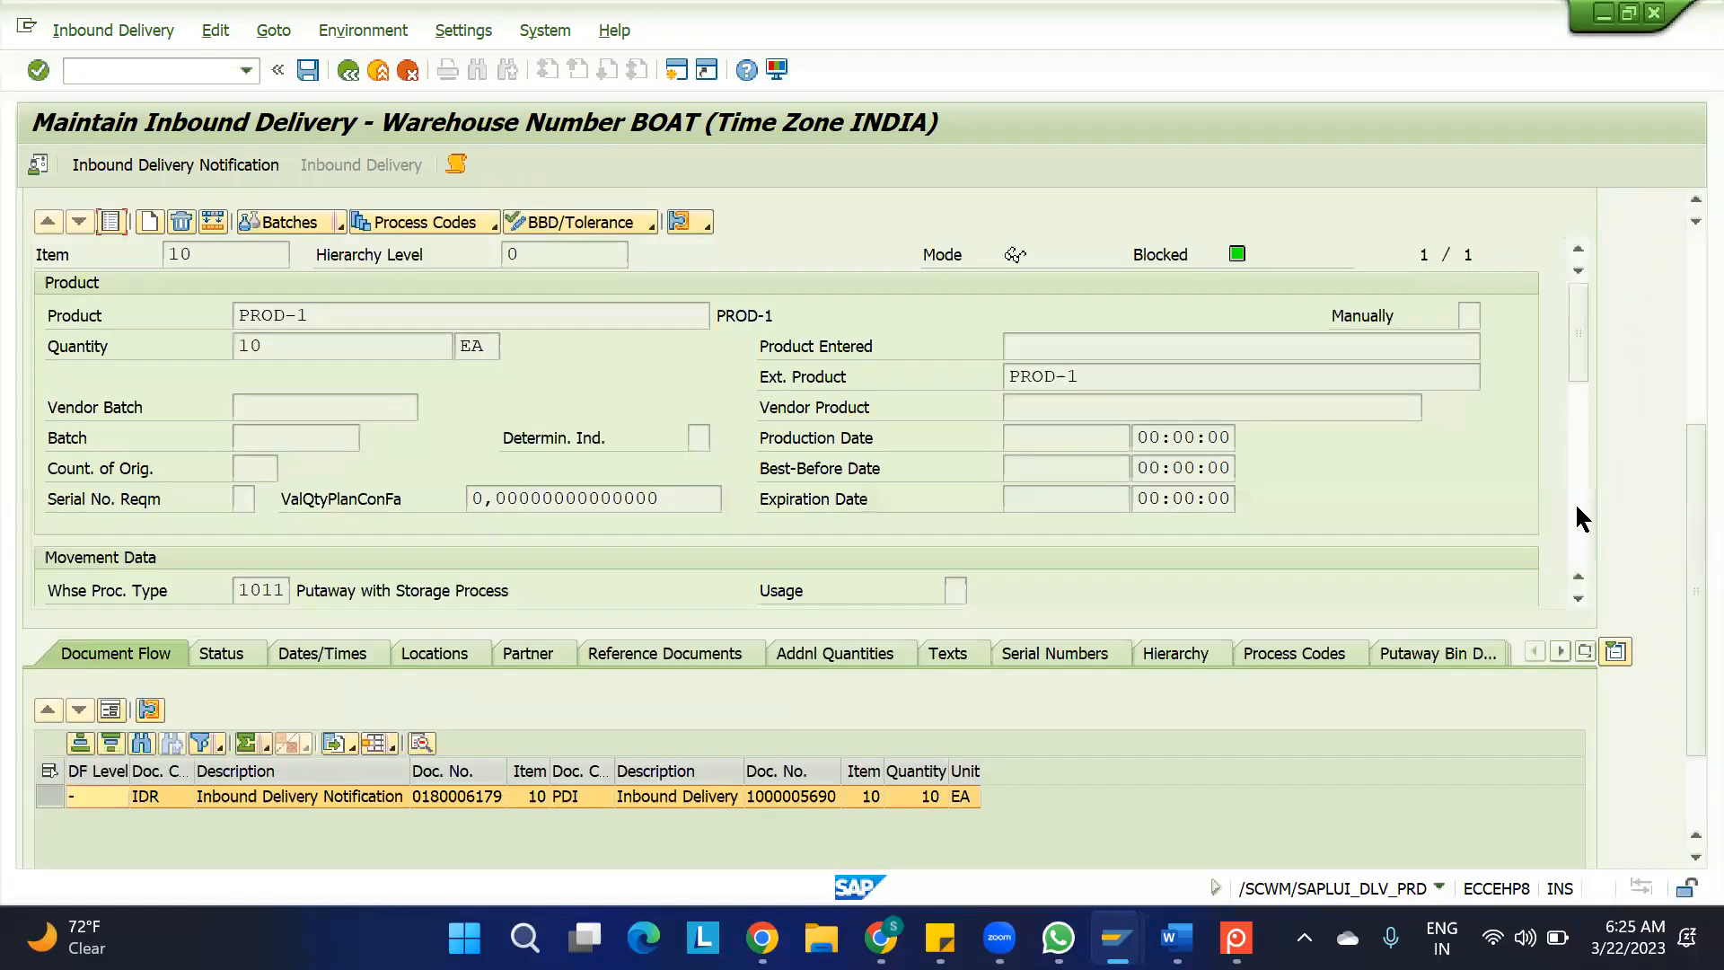
click(1580, 536)
click(1580, 536)
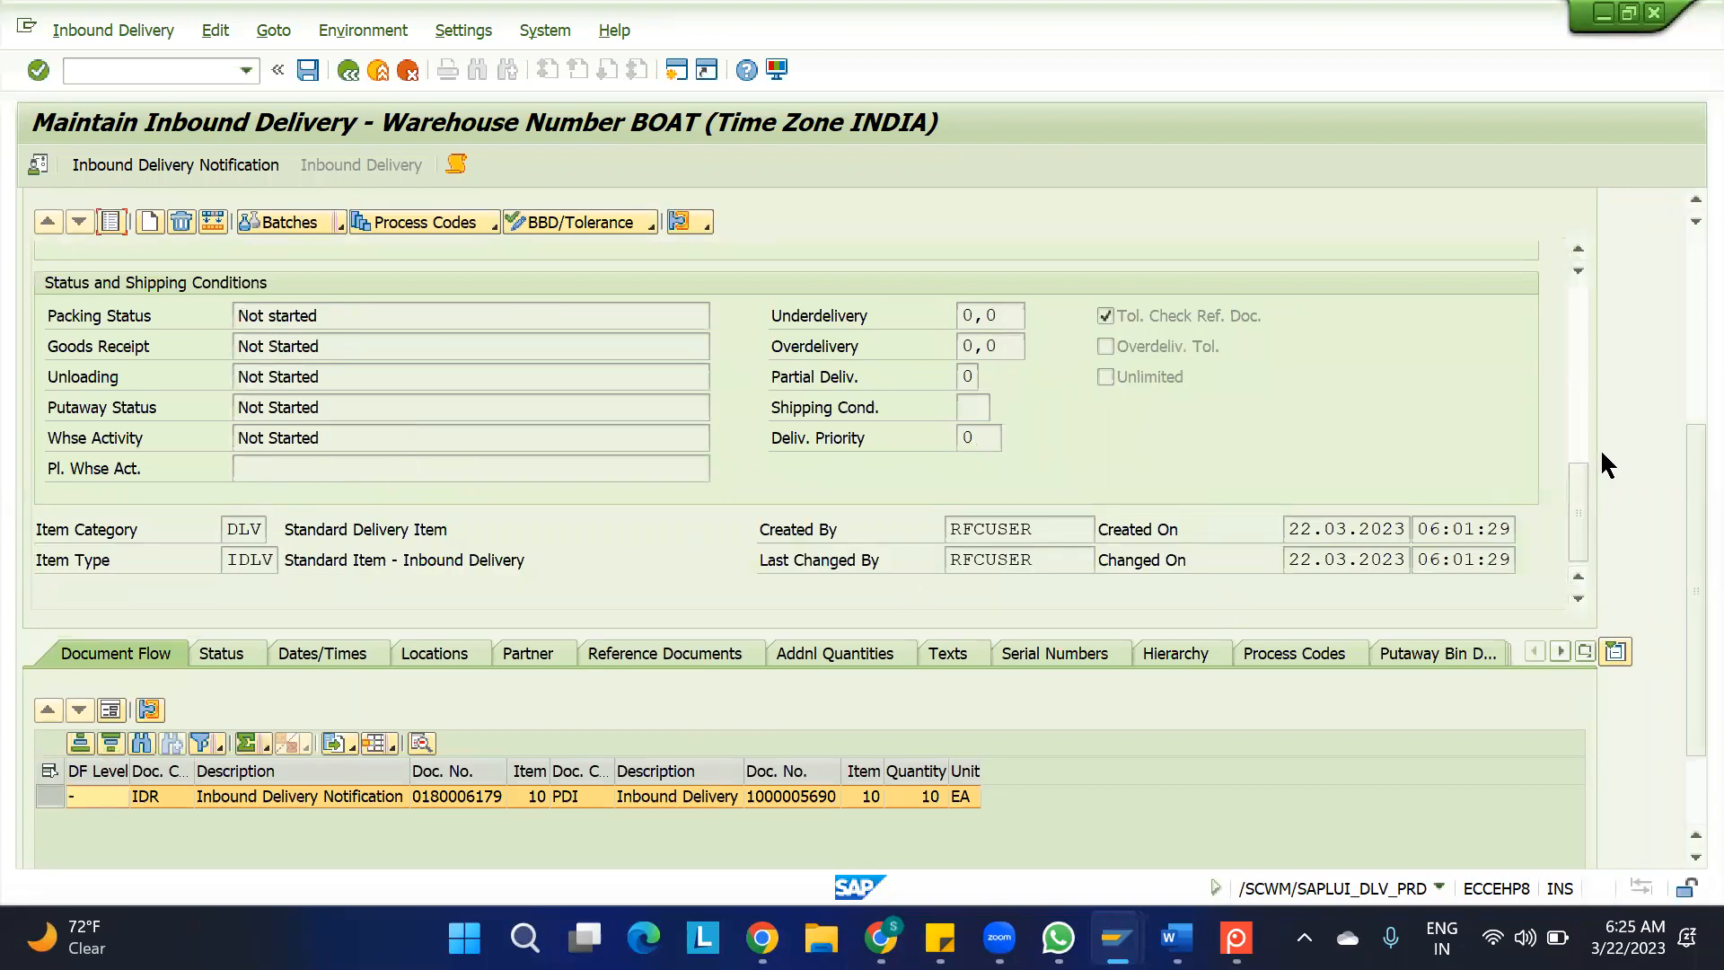
drag(1570, 487, 1575, 294)
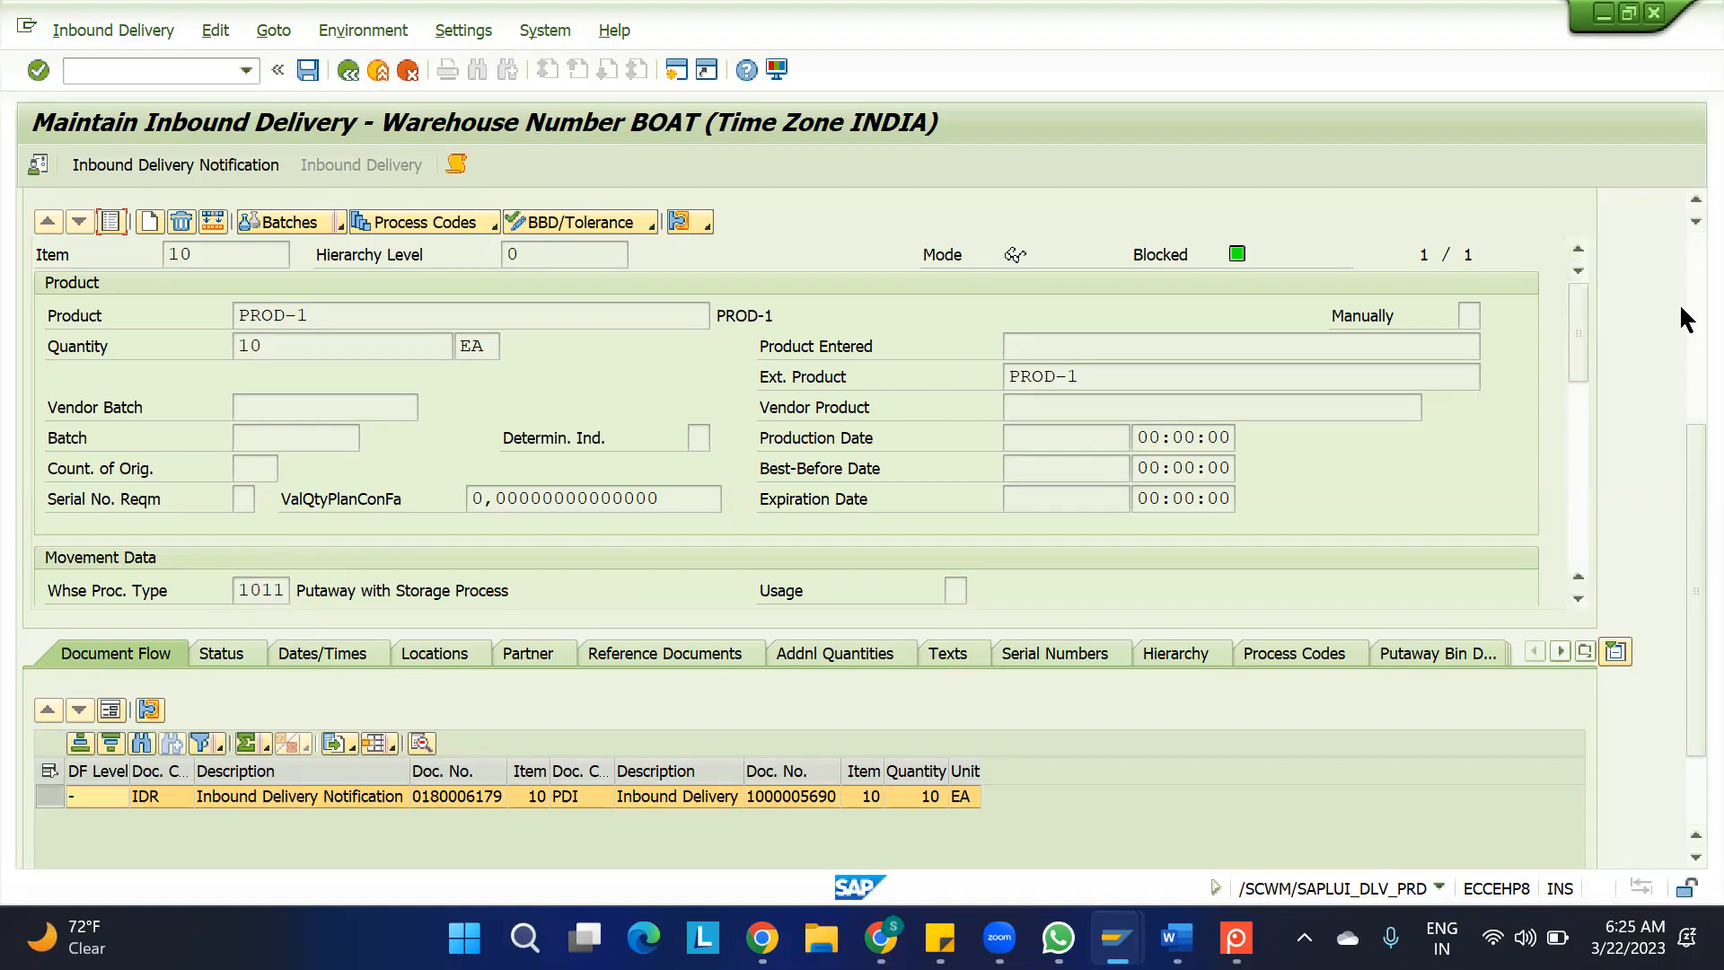
click(1684, 270)
click(114, 606)
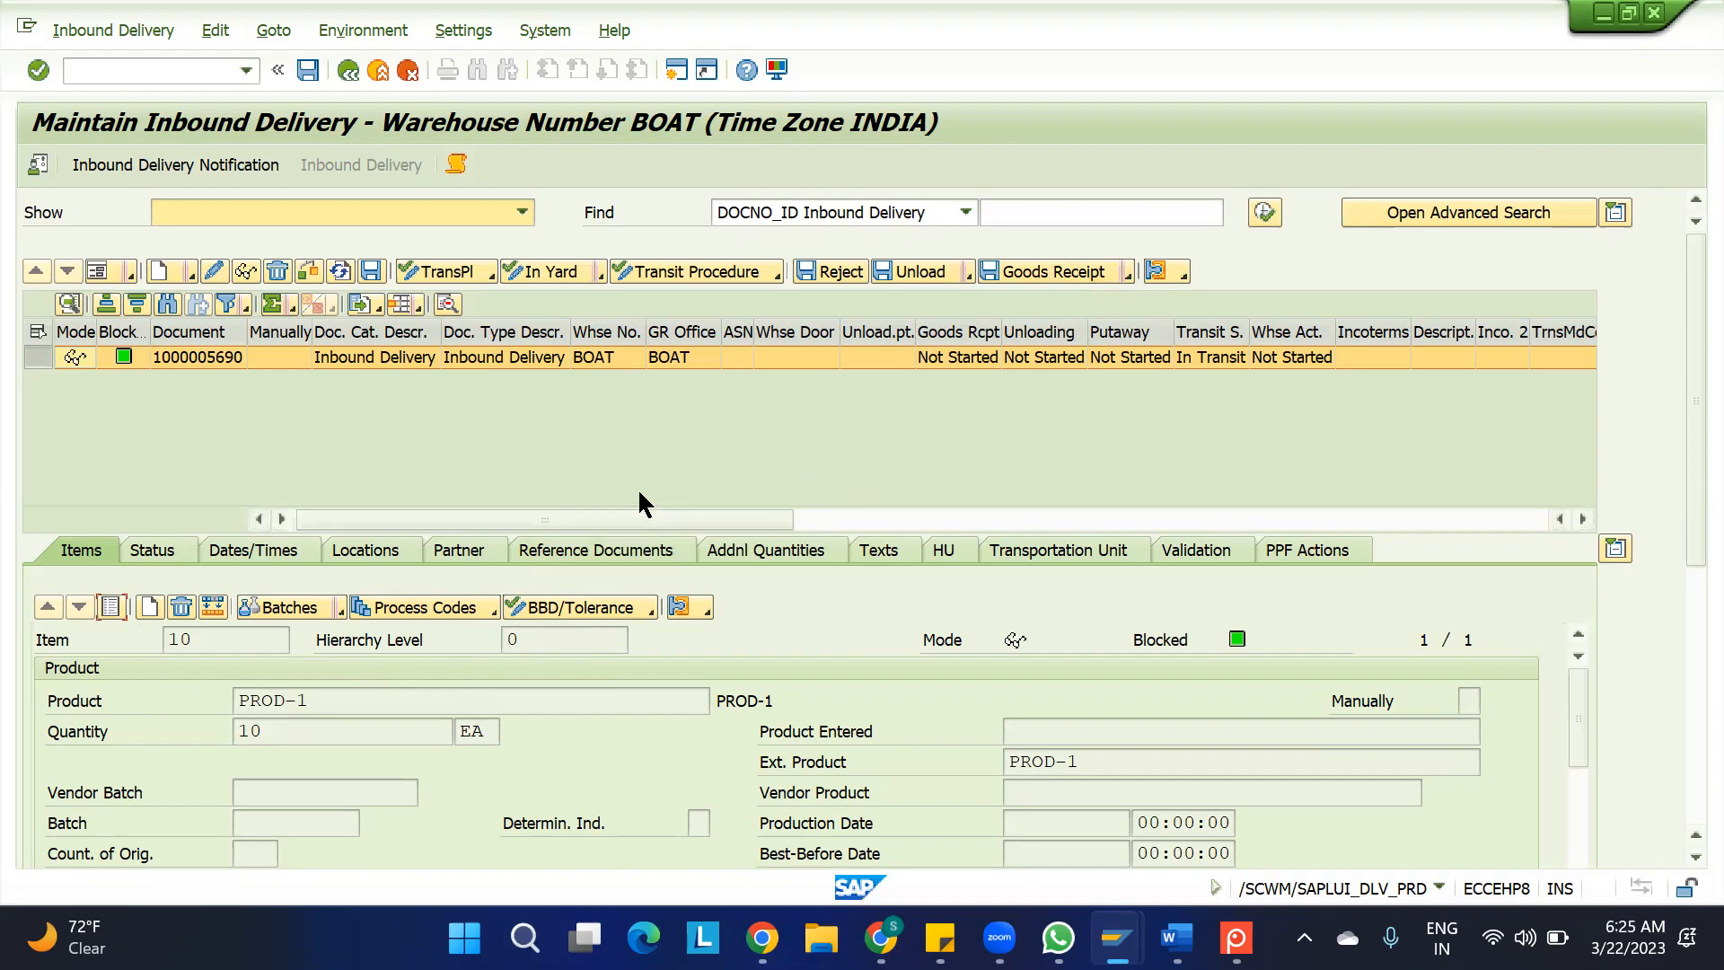
Examine the process code options available for item 10, and highlight the item's quantity
click(491, 613)
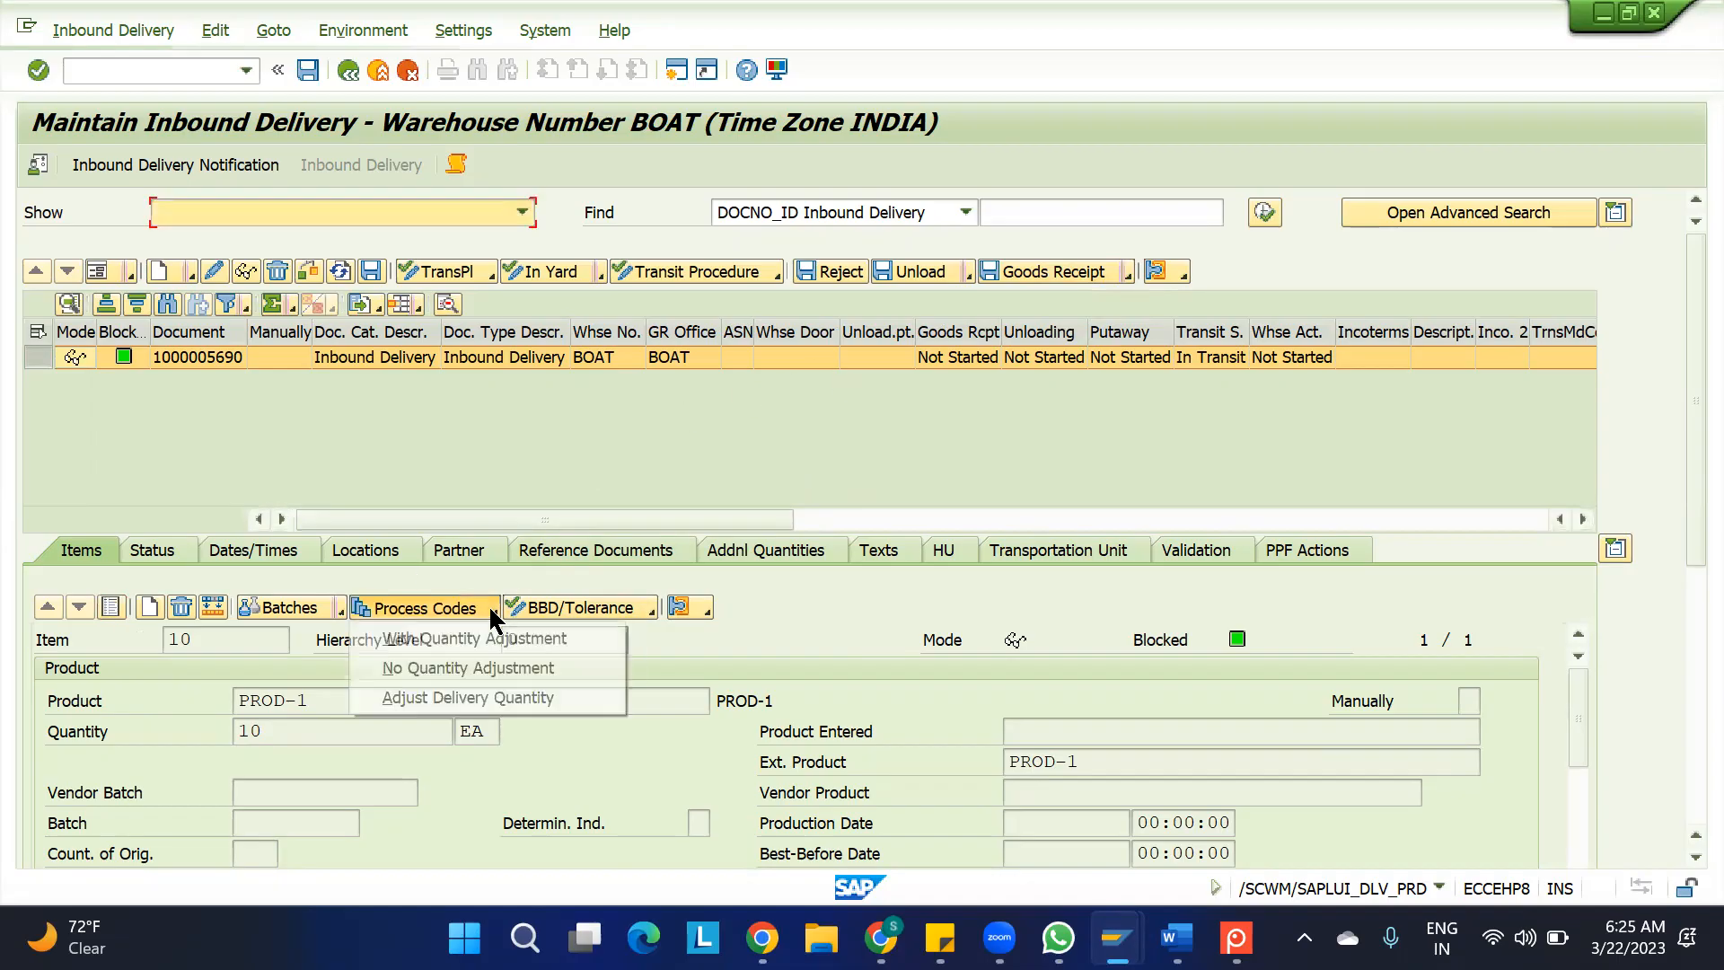
click(768, 431)
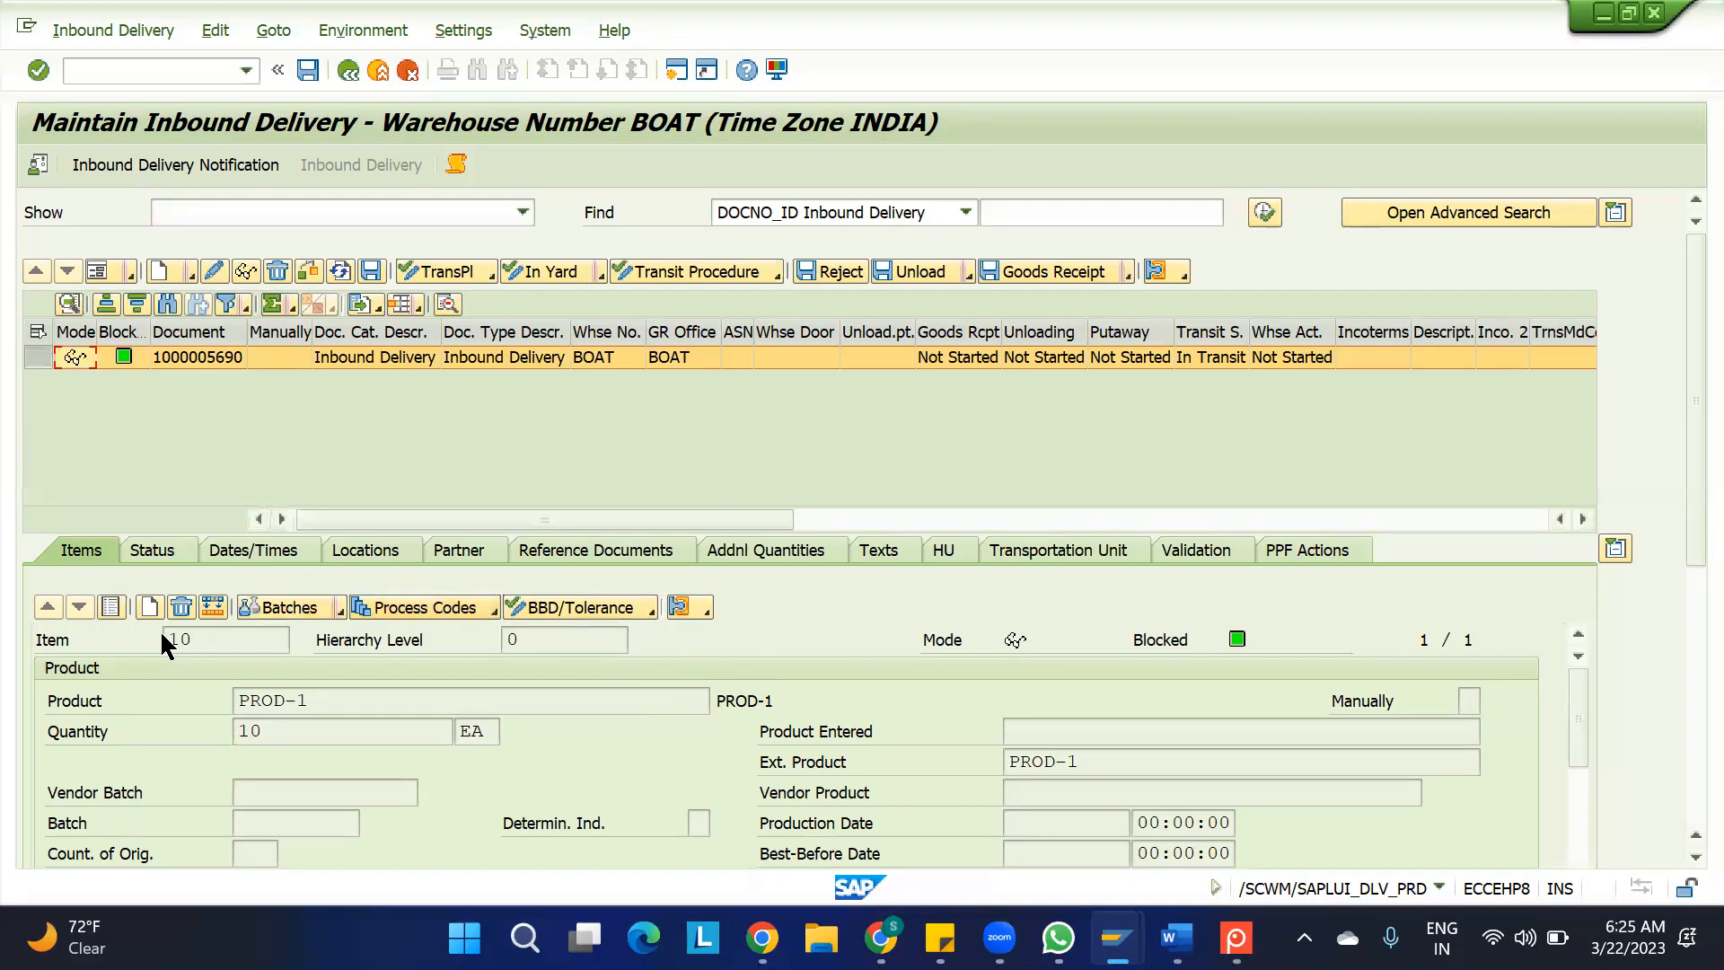
drag(287, 738, 179, 734)
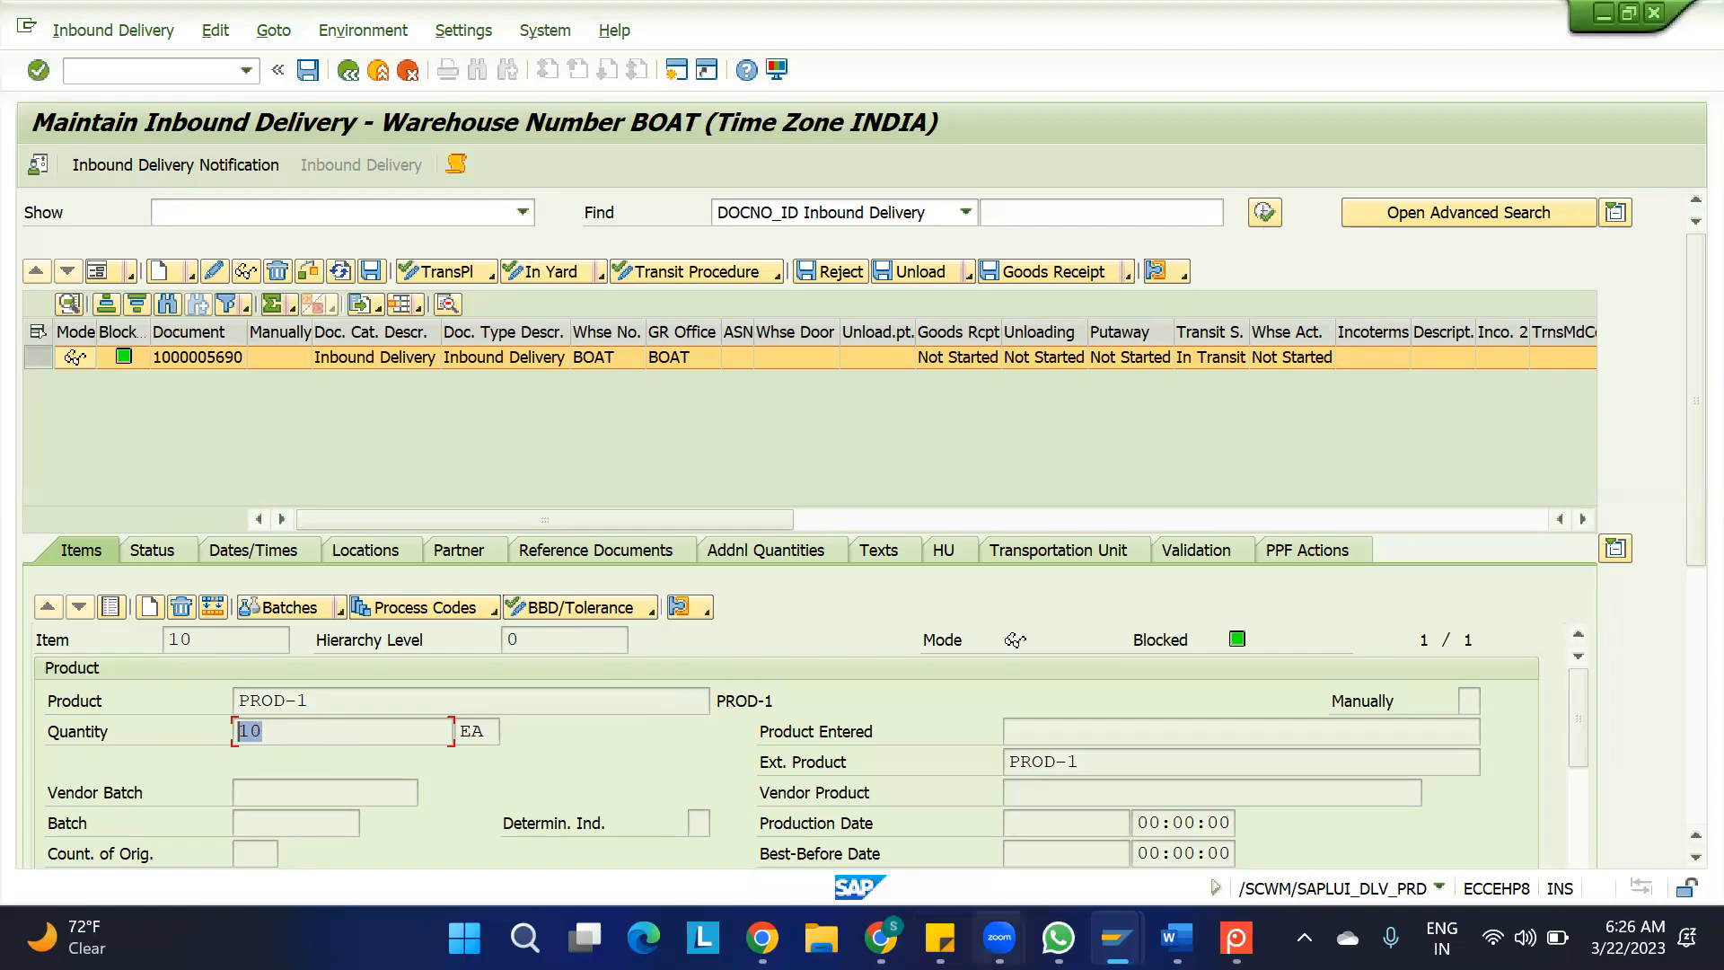
Switch to the 0. IBD.xlsx sheet and enter "conditions:" in B59 below the decentralised process codes heading
click(881, 938)
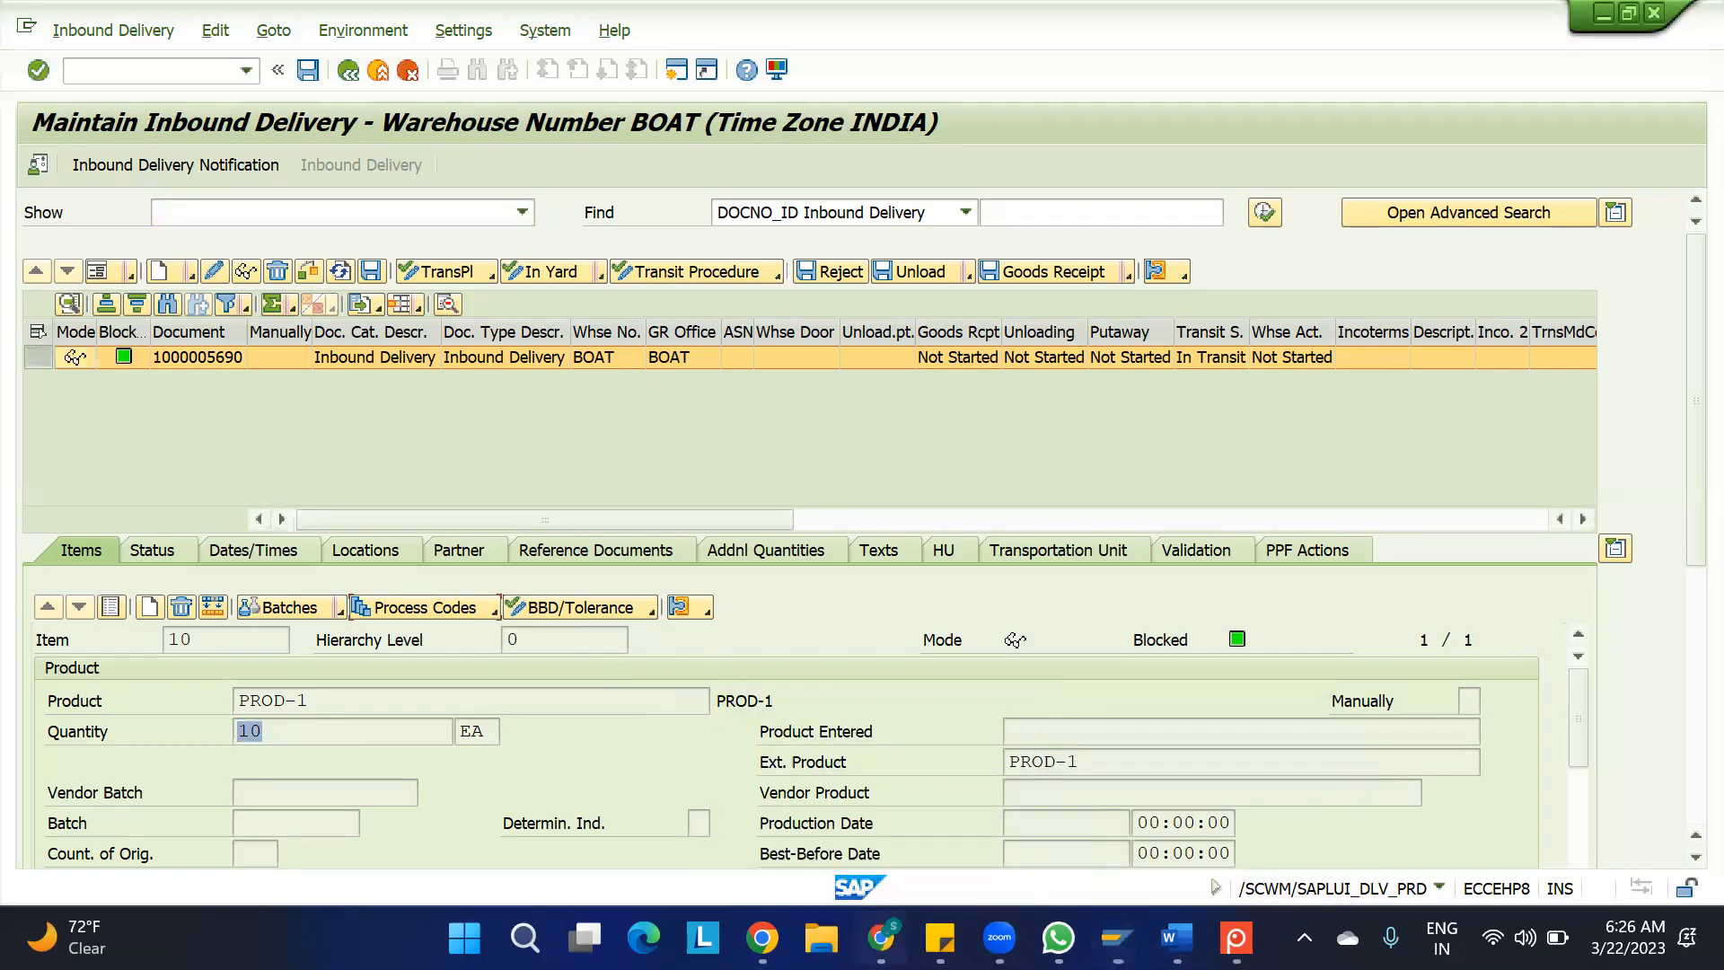
click(177, 565)
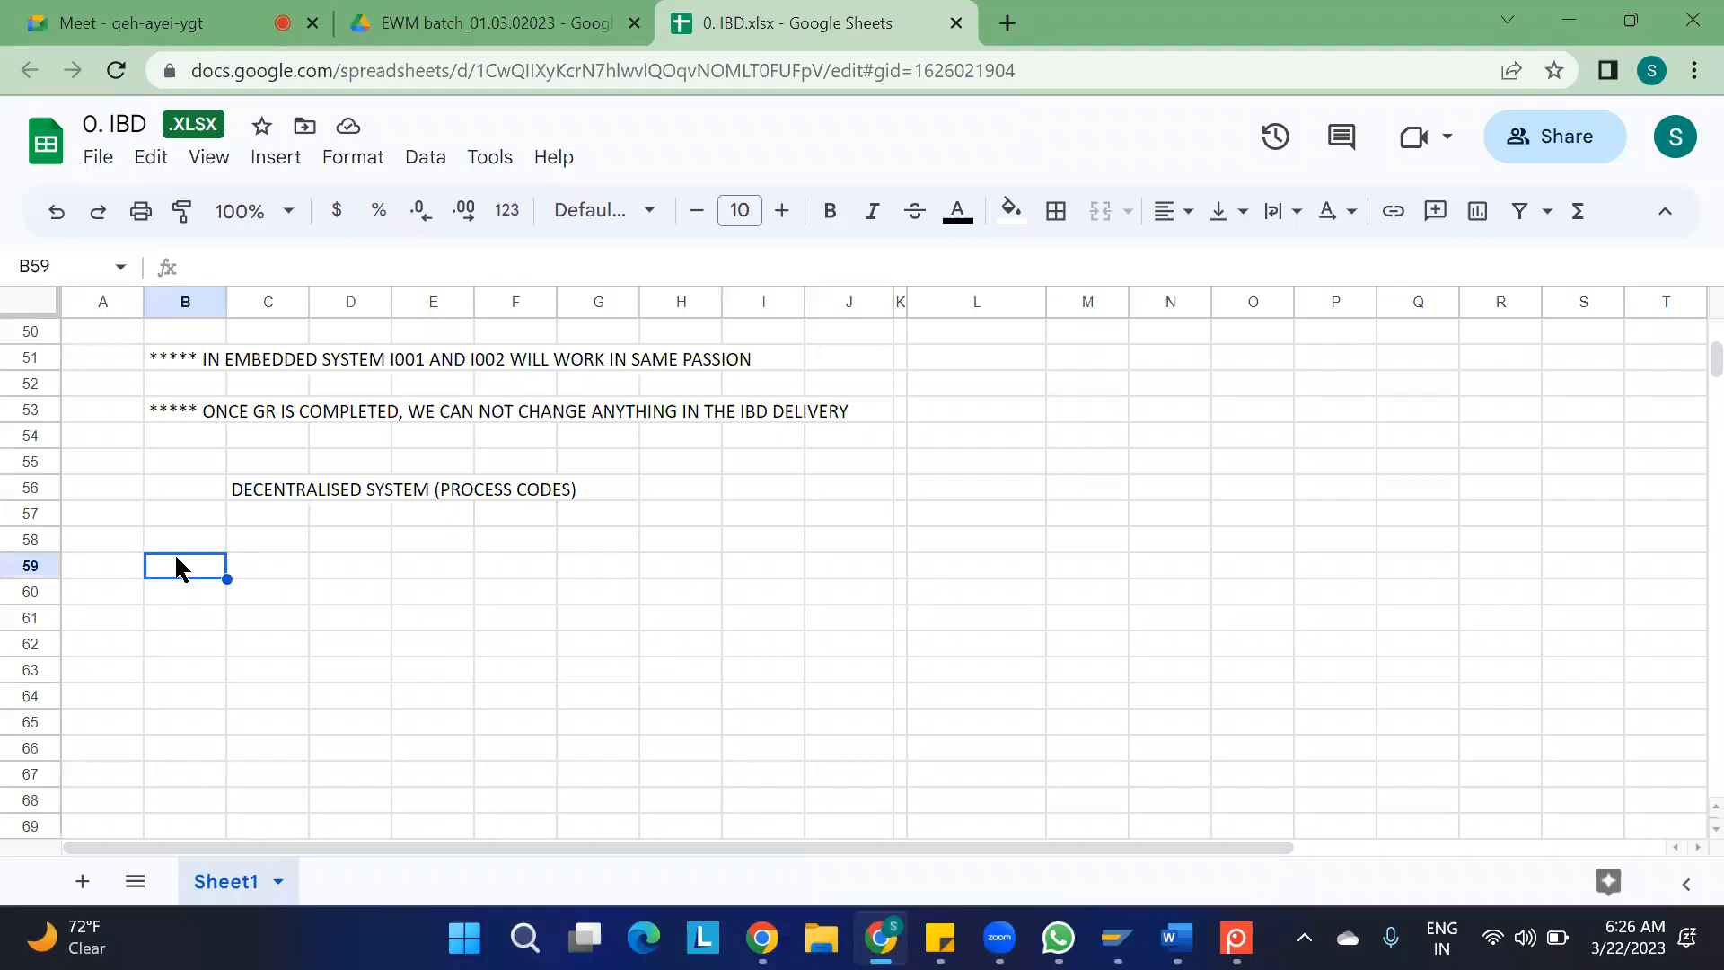
text(cond)
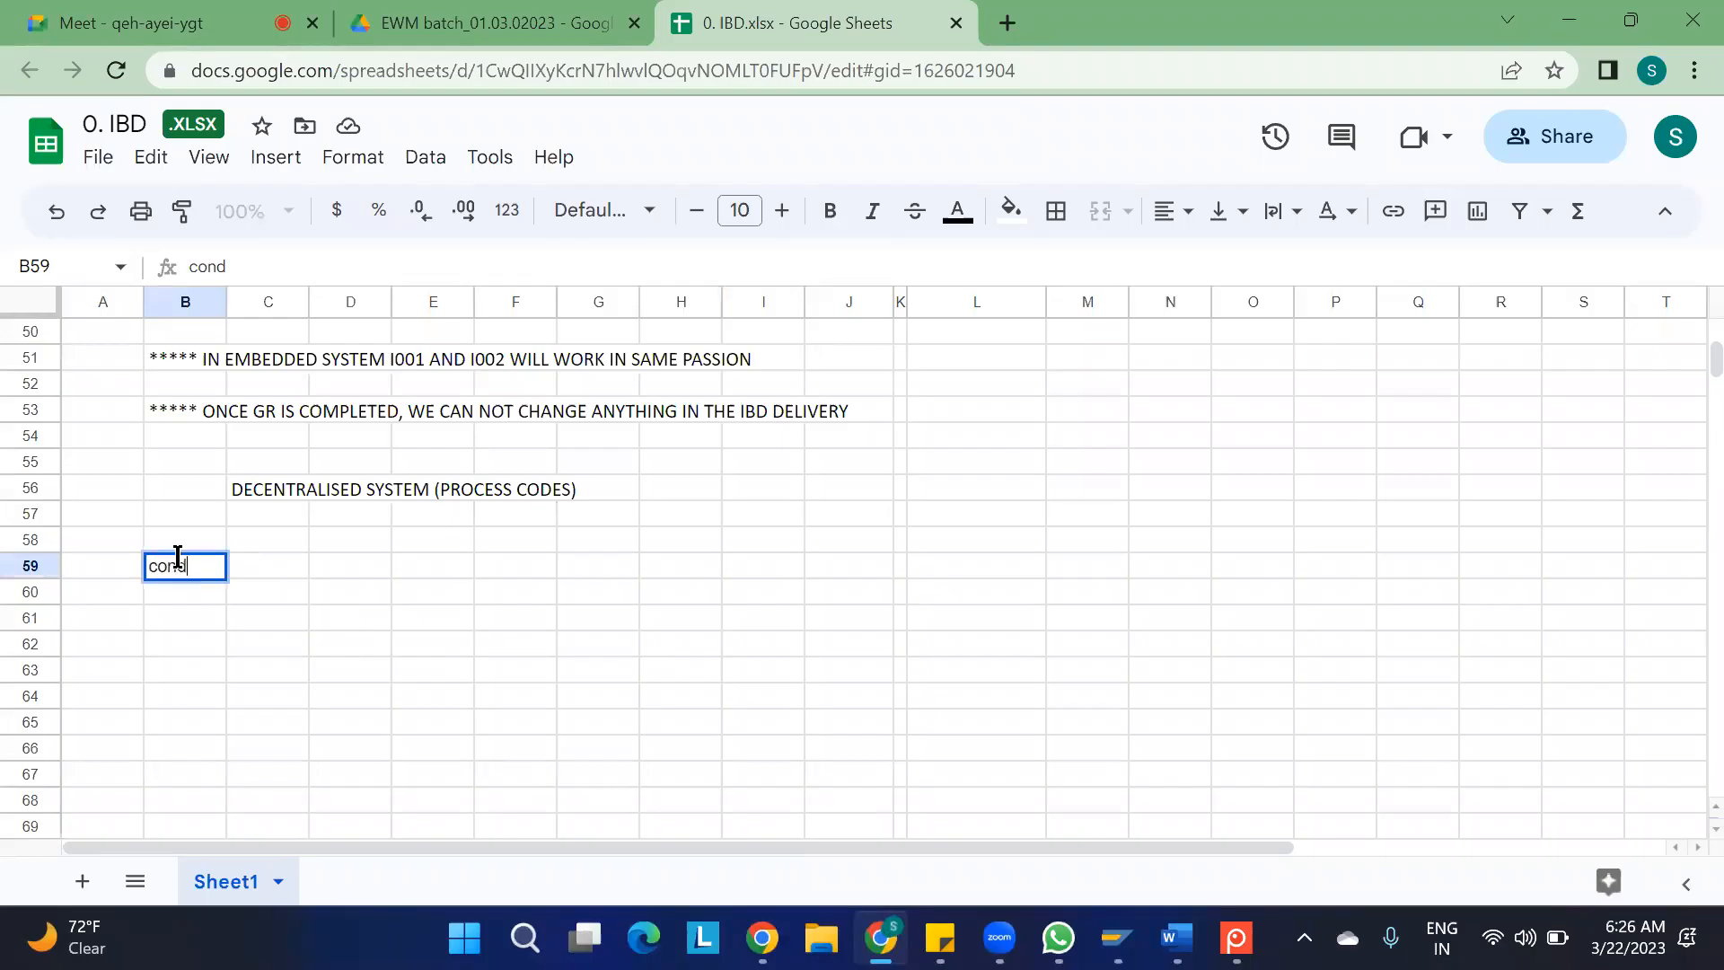
text(itions:)
key(Return)
Enter the first condition "1. VENDOR SENT 10 QUANTITIES -" in B60
text(1.)
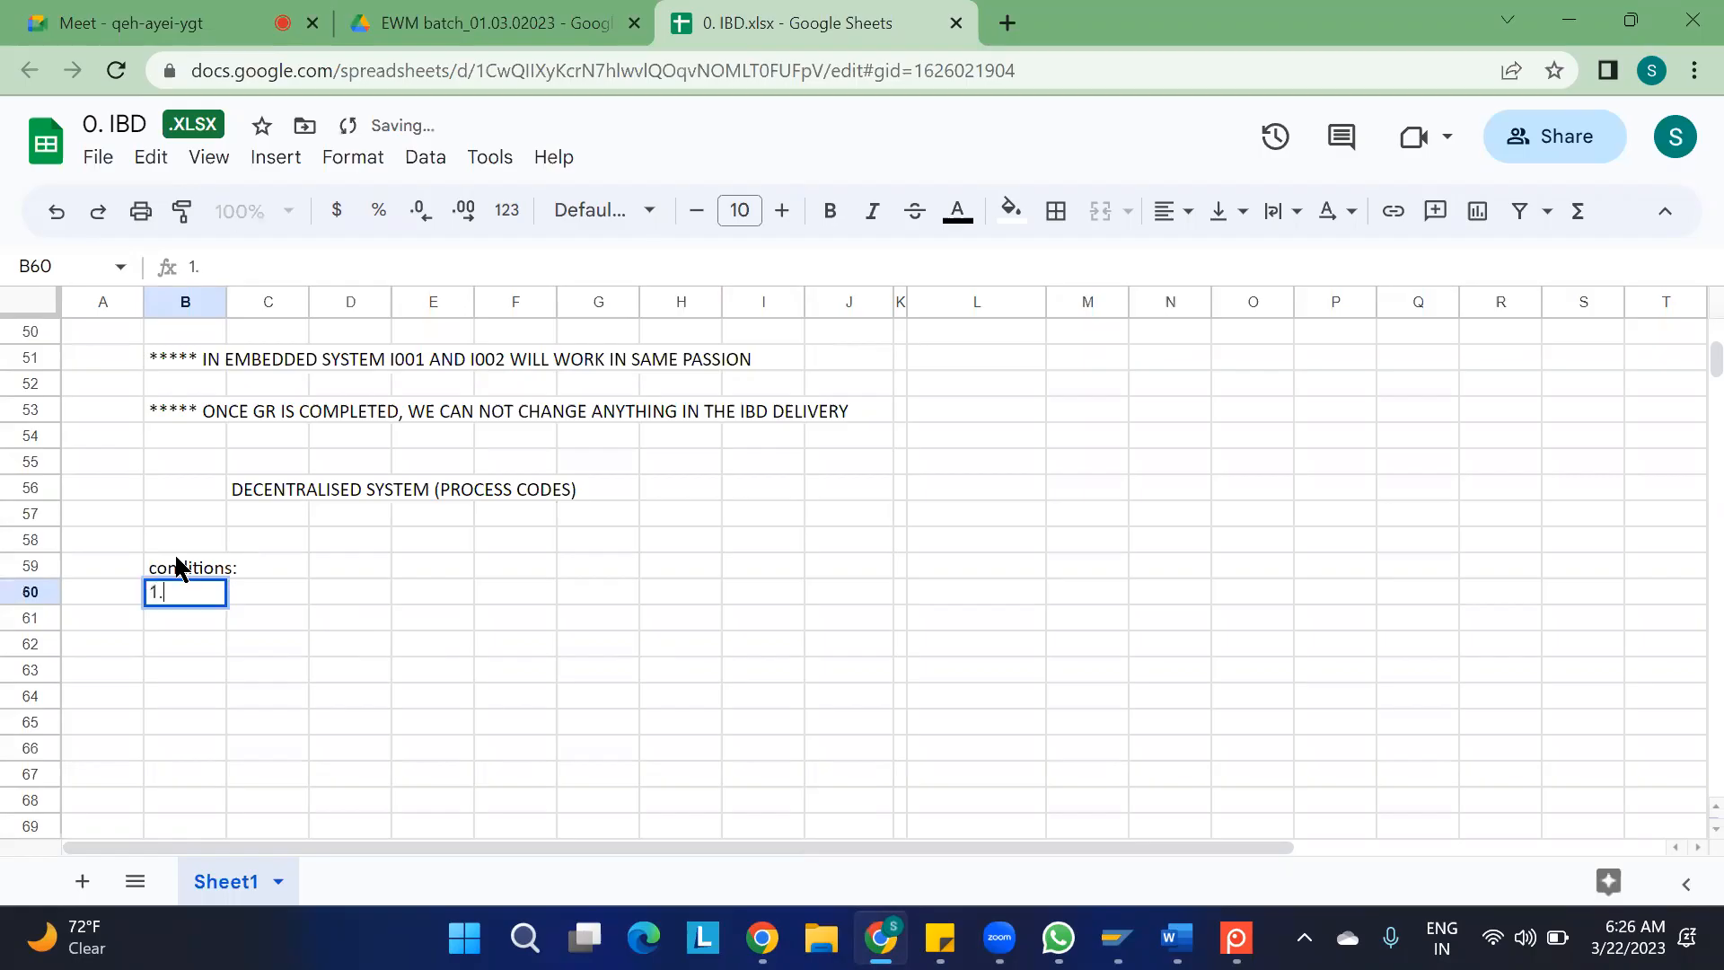
key(Caps_Lock)
text(VE)
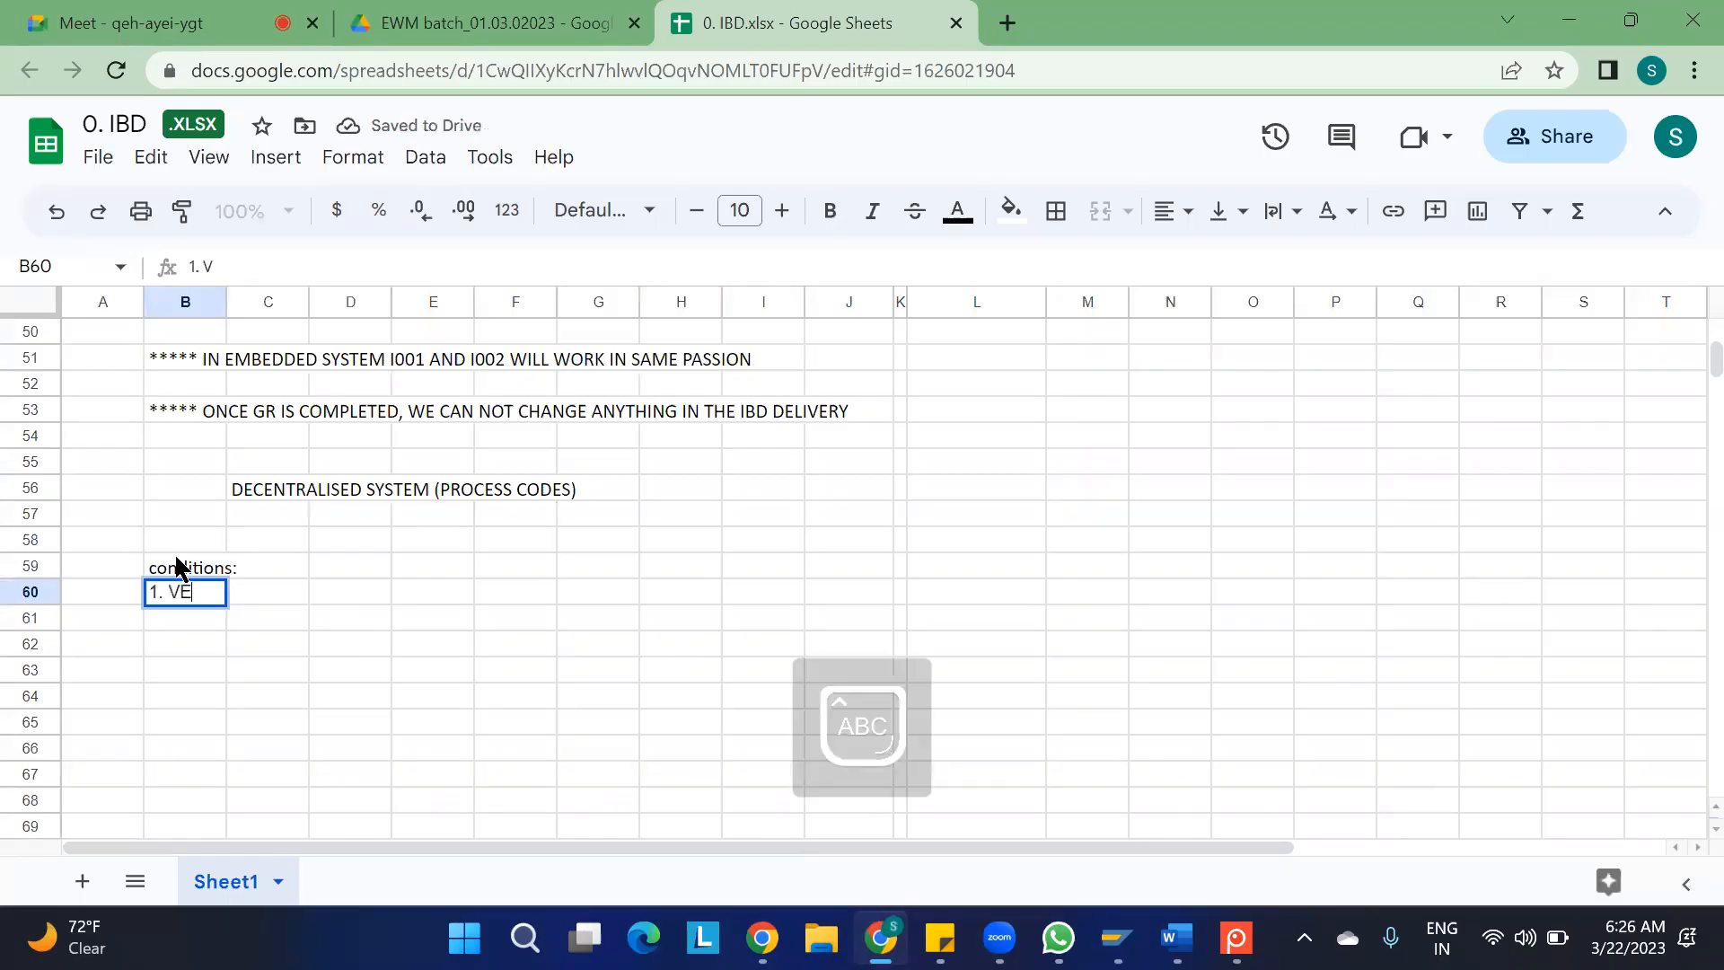
text(NDOR SENT )
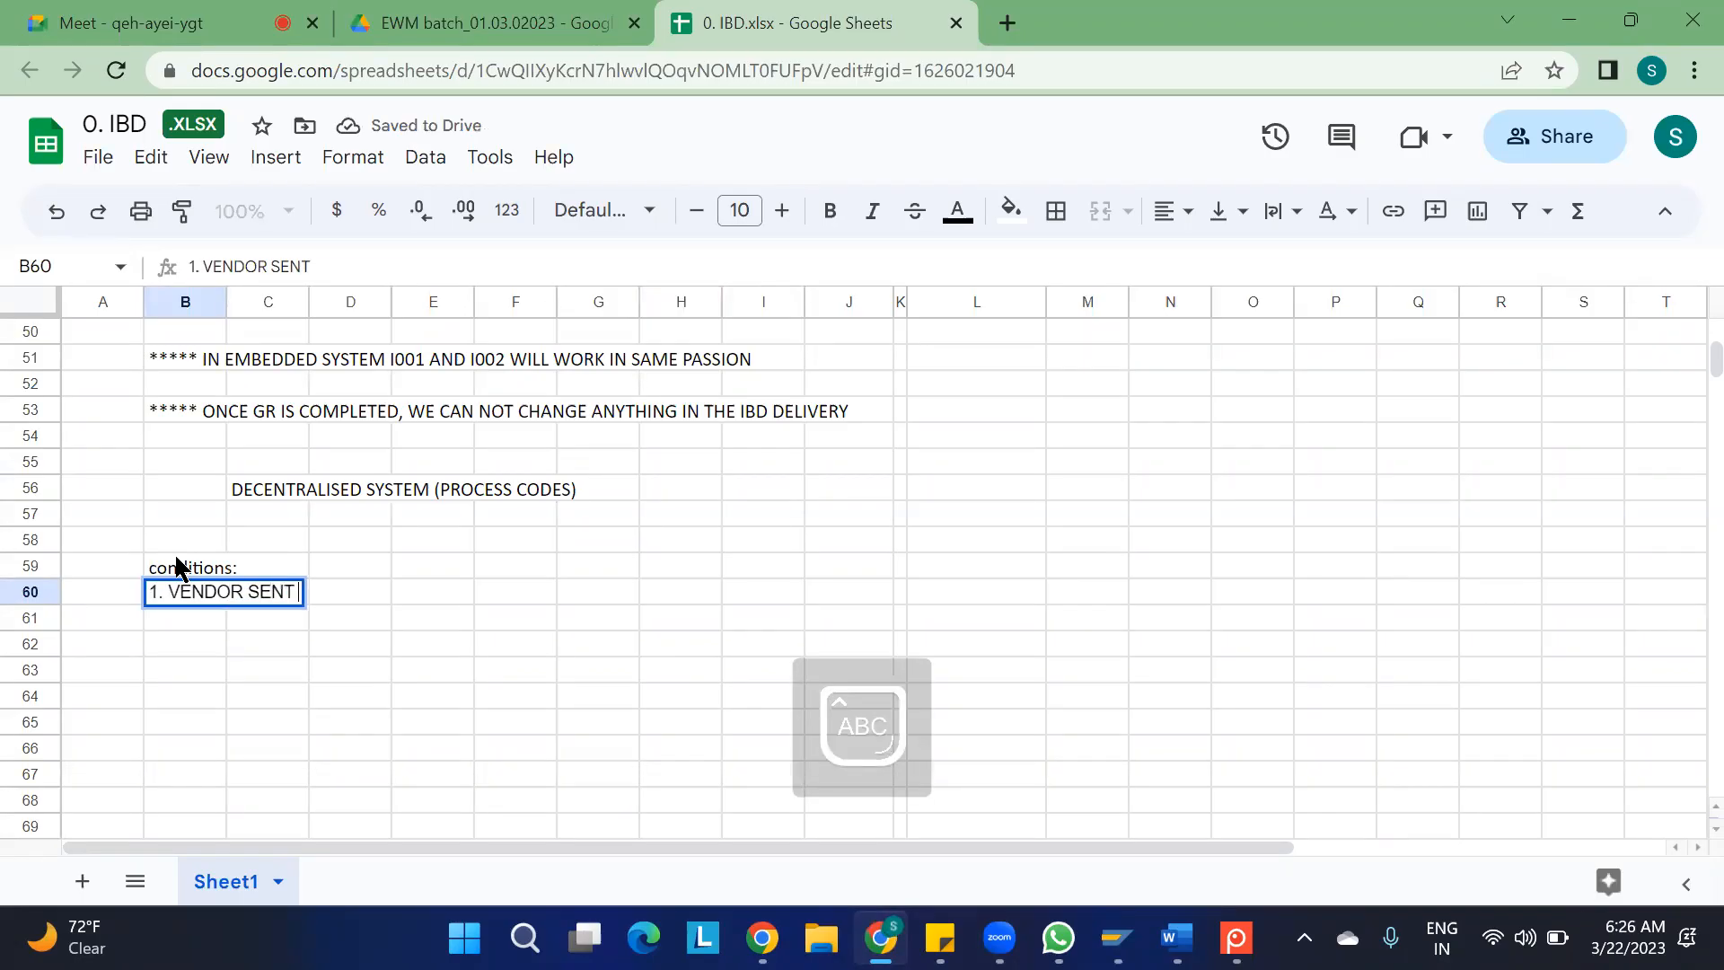
text(10 QU)
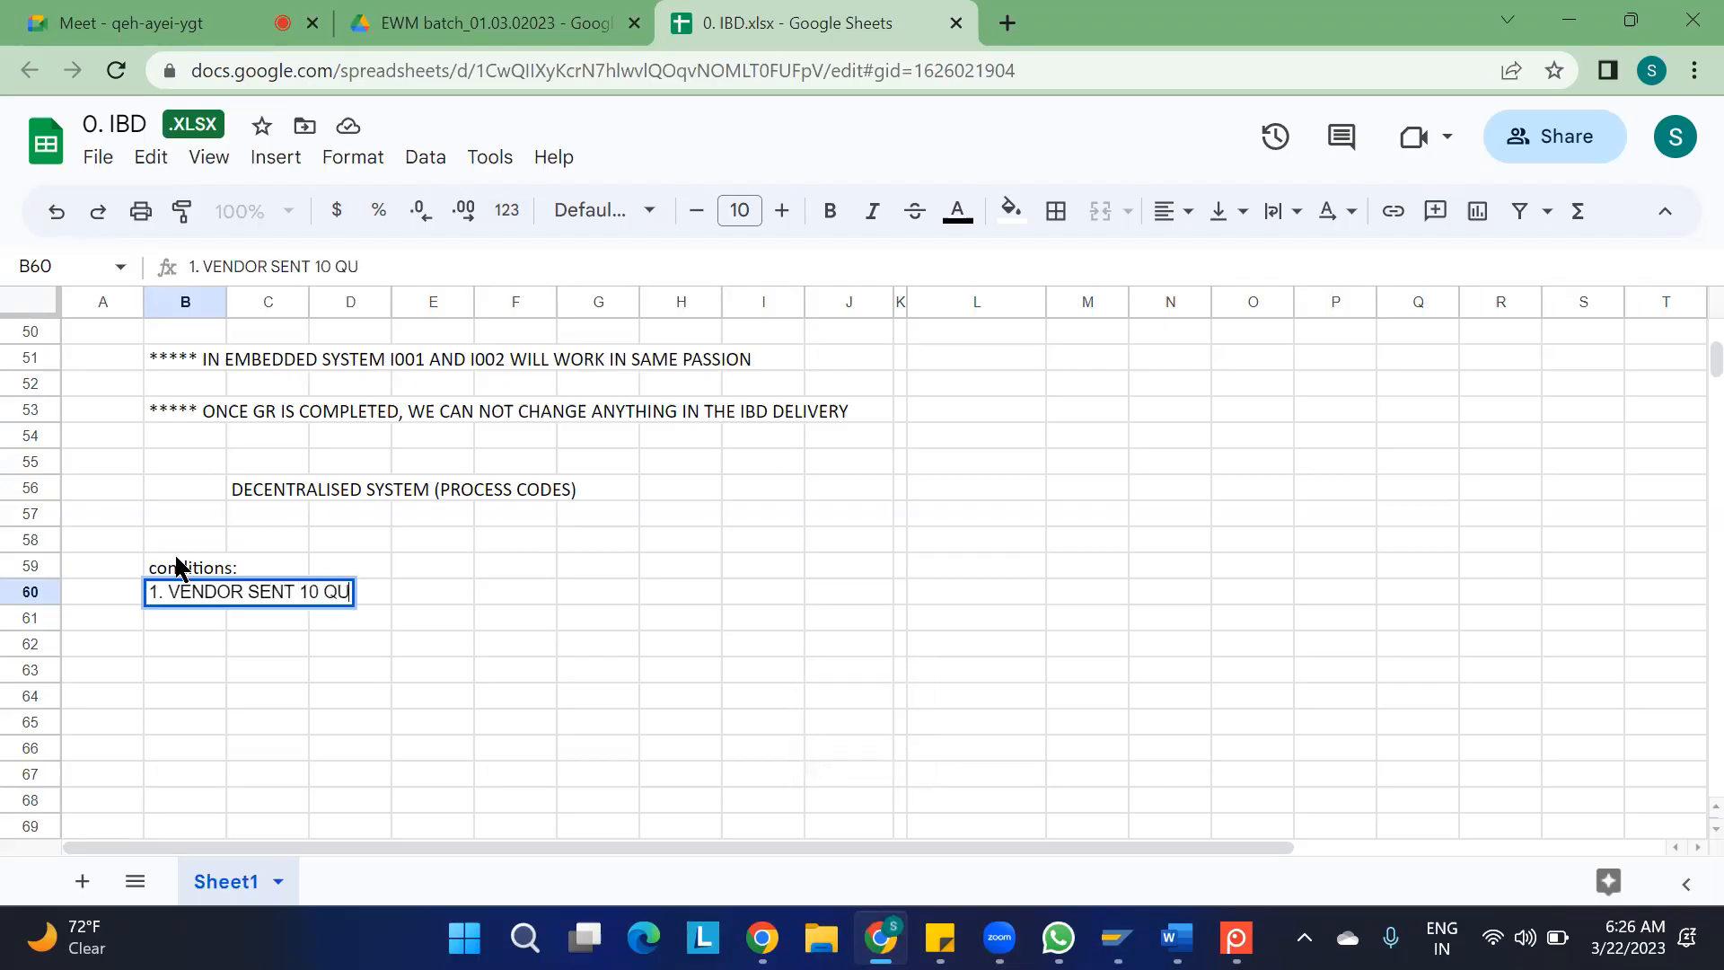
text(ANTITI)
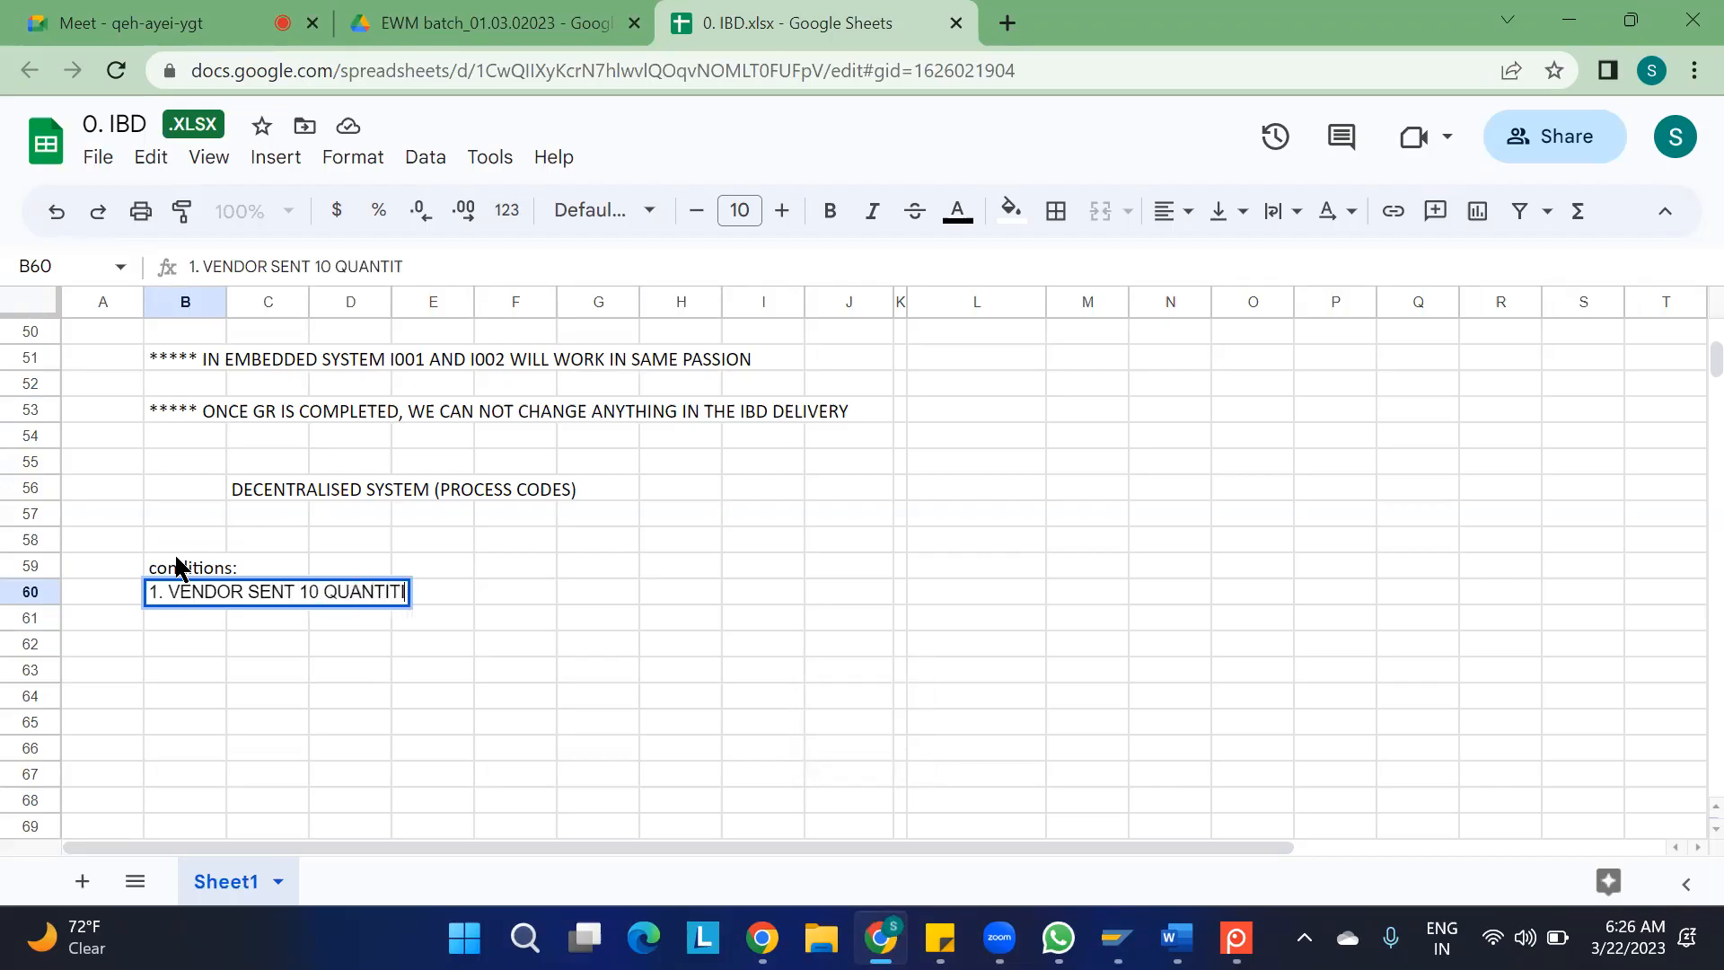
text(ES -)
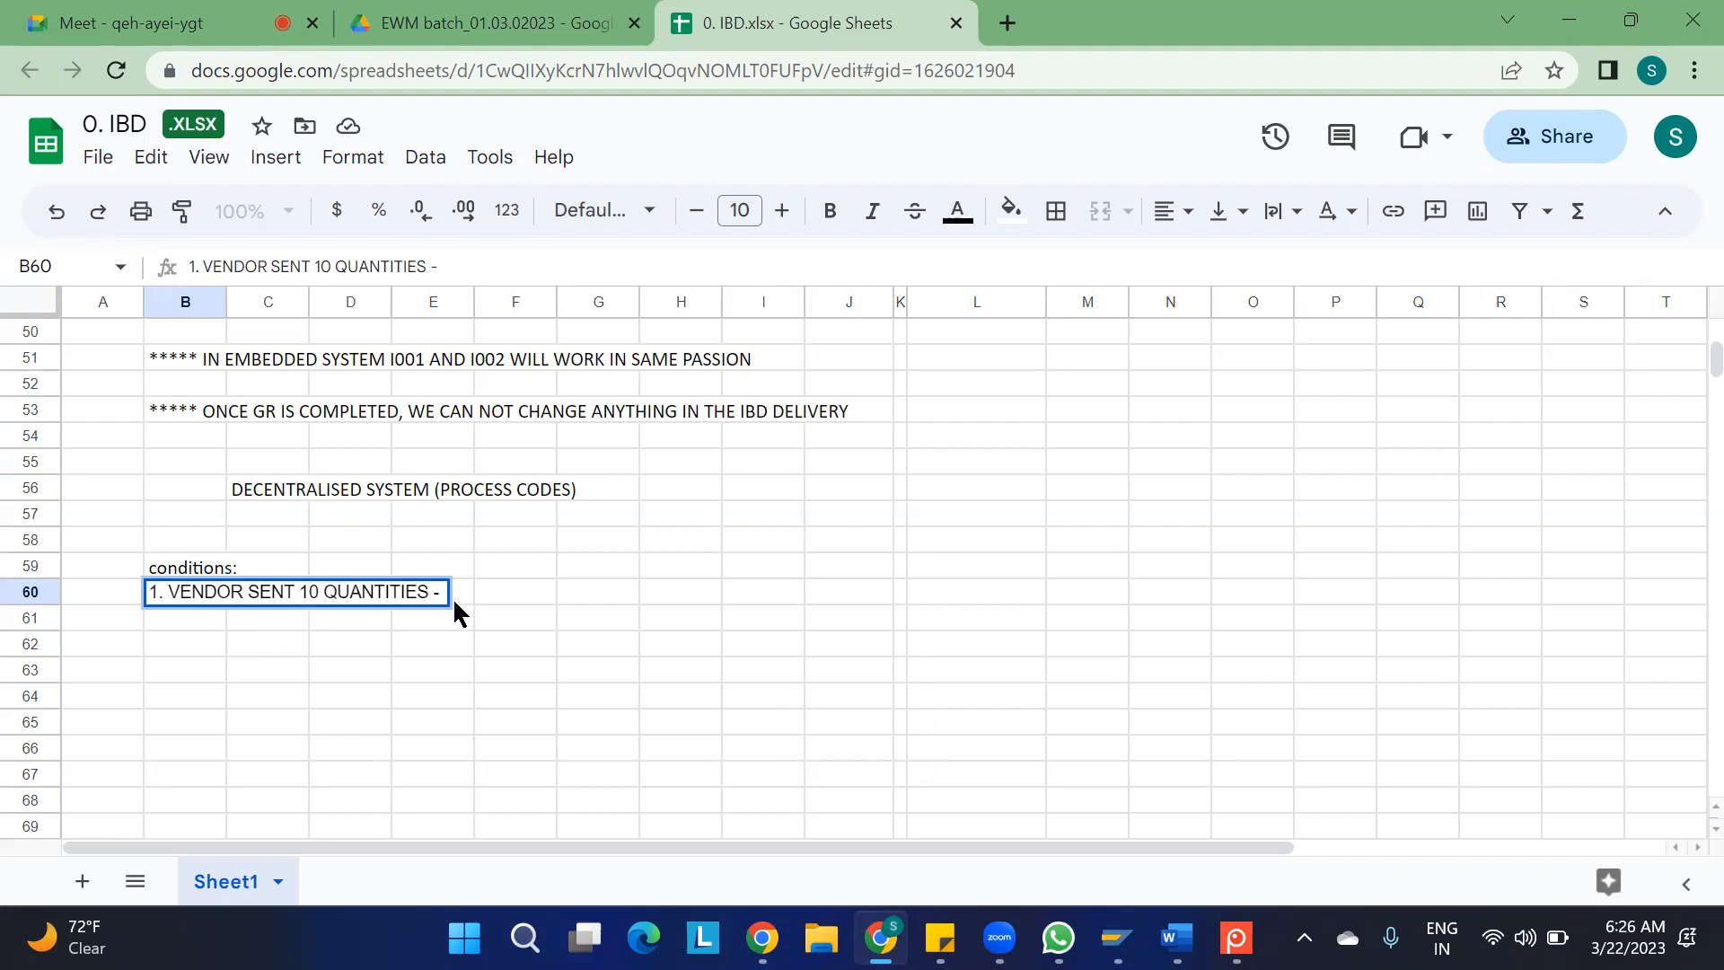
Enter "TRUCK 1" in D61 and its quantity "5 QTY" in F61 under the first condition
click(347, 630)
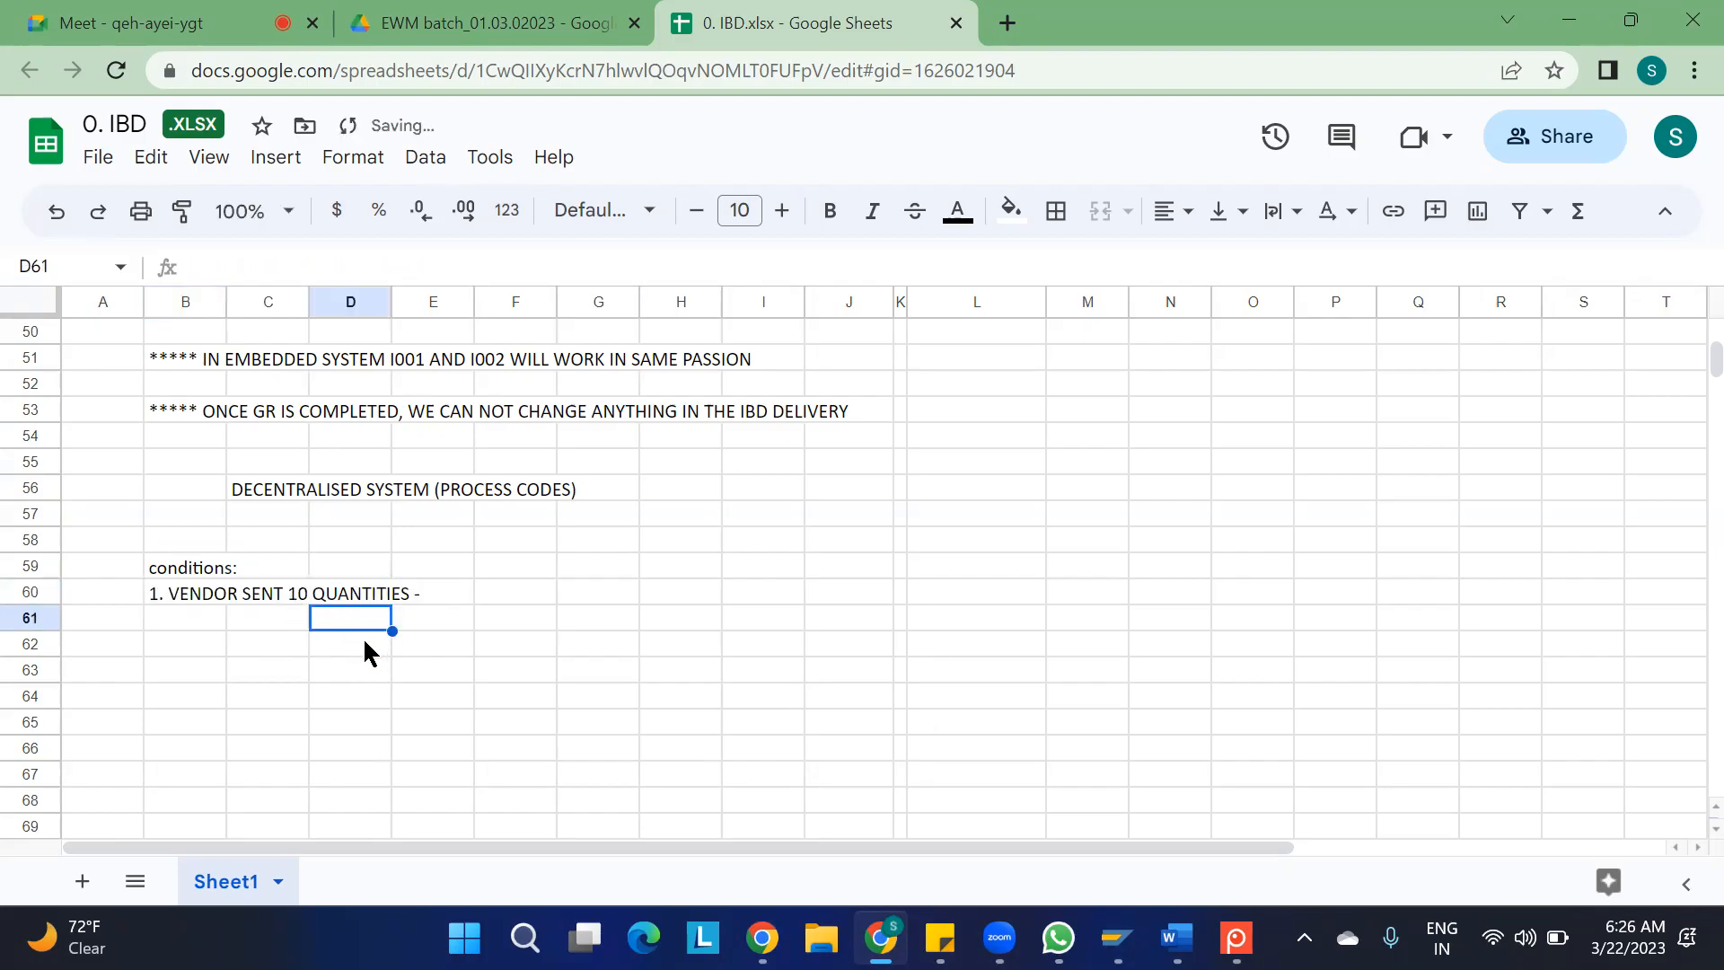
text(TRUCK 1)
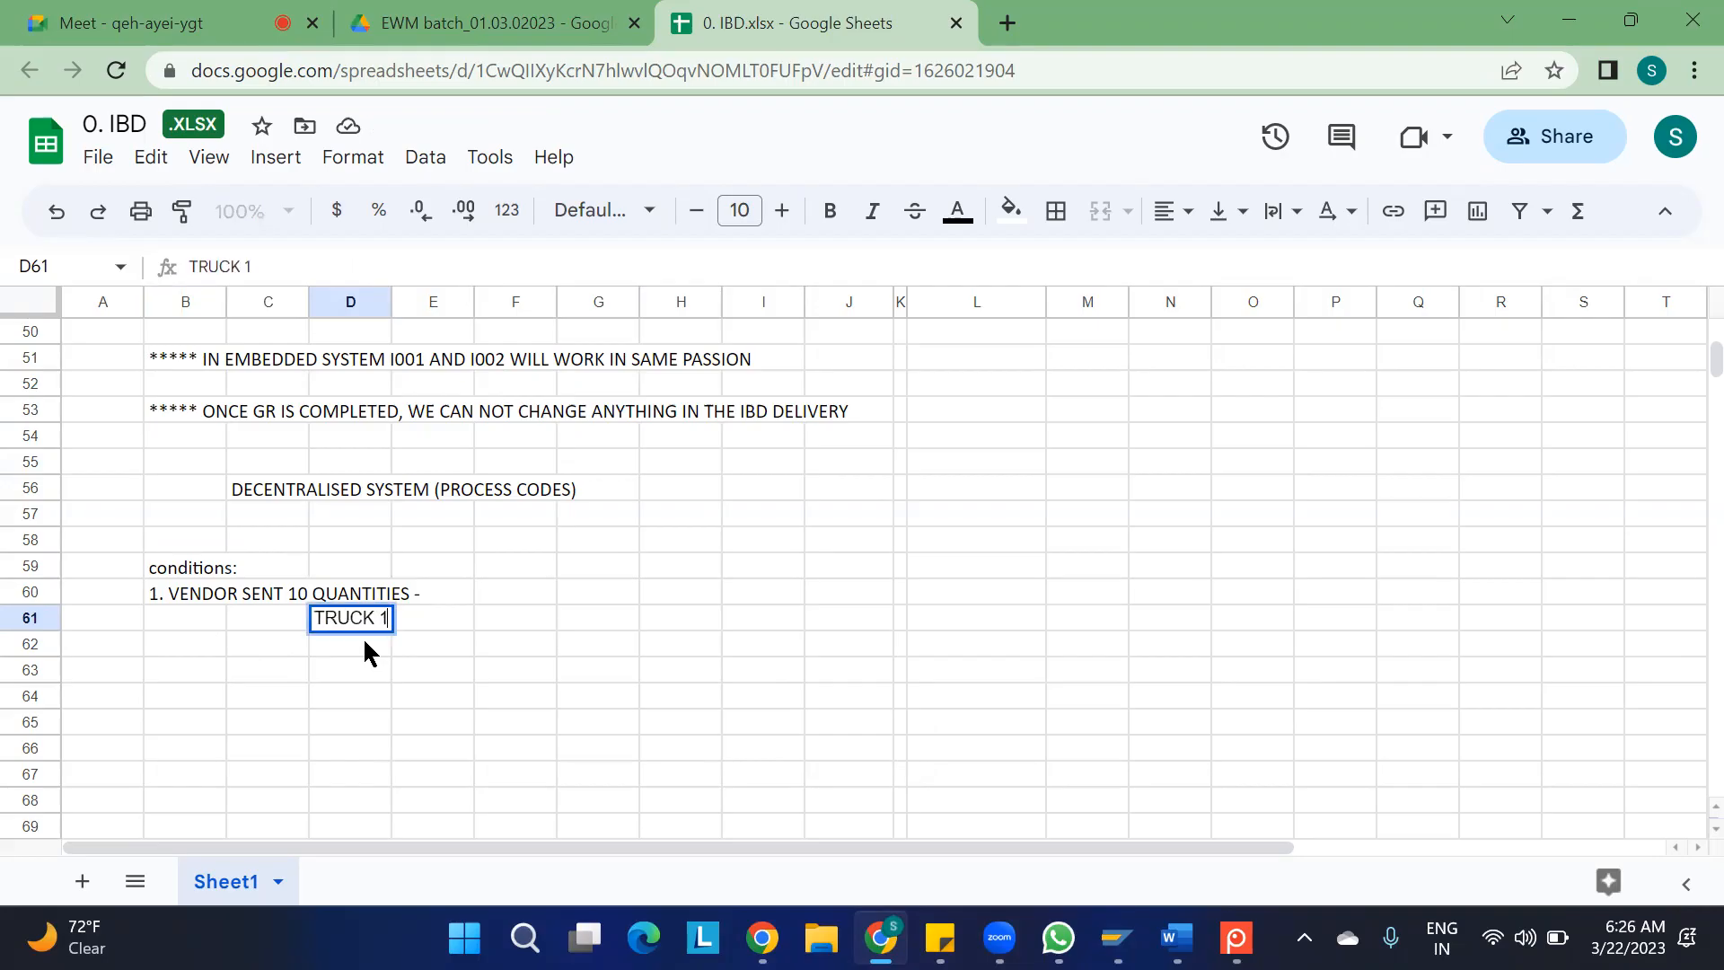
key(Tab)
key(Tab)
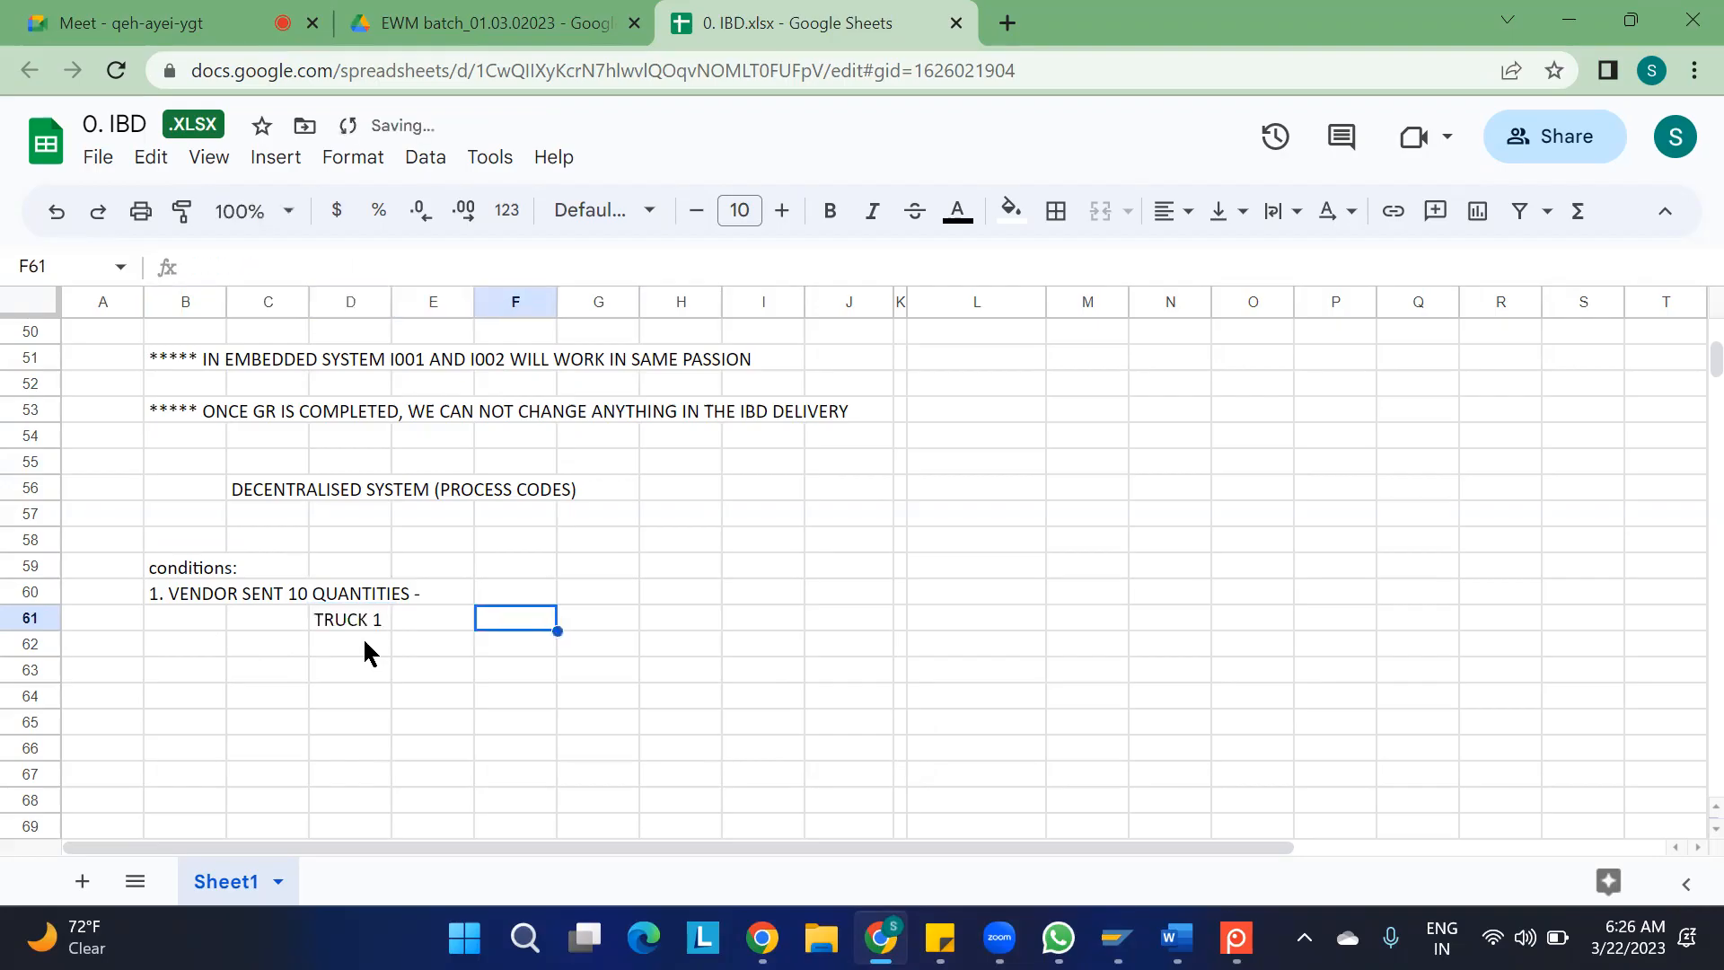
text(5 QTY)
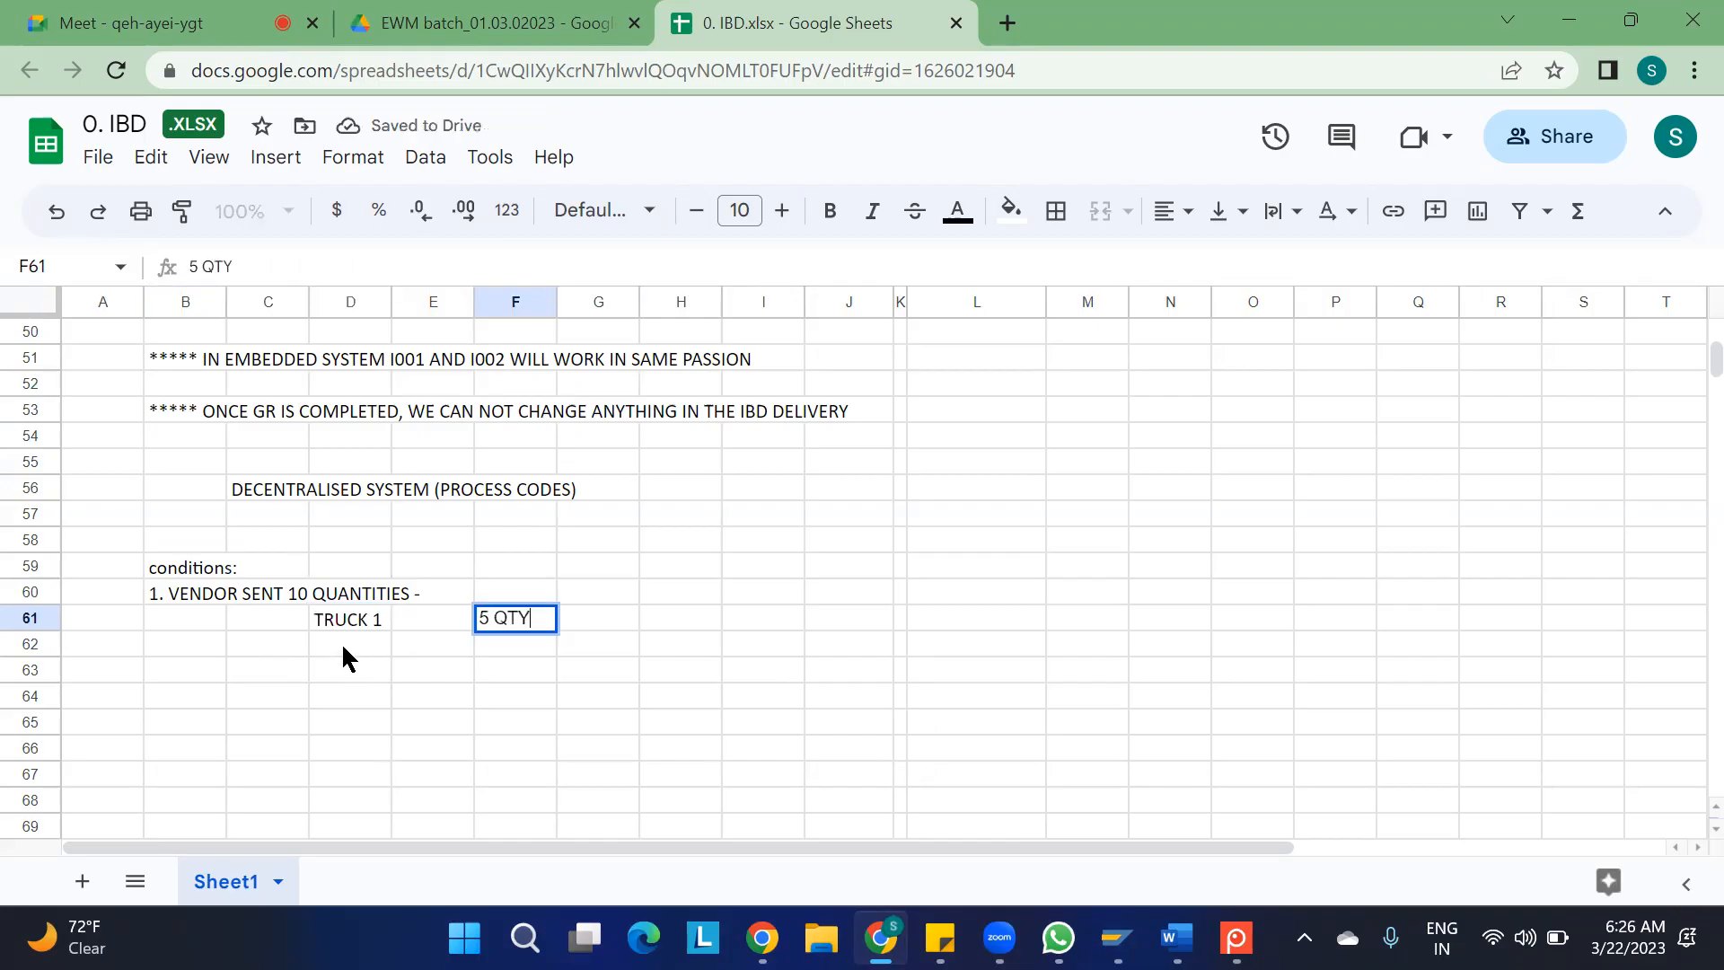
key(Return)
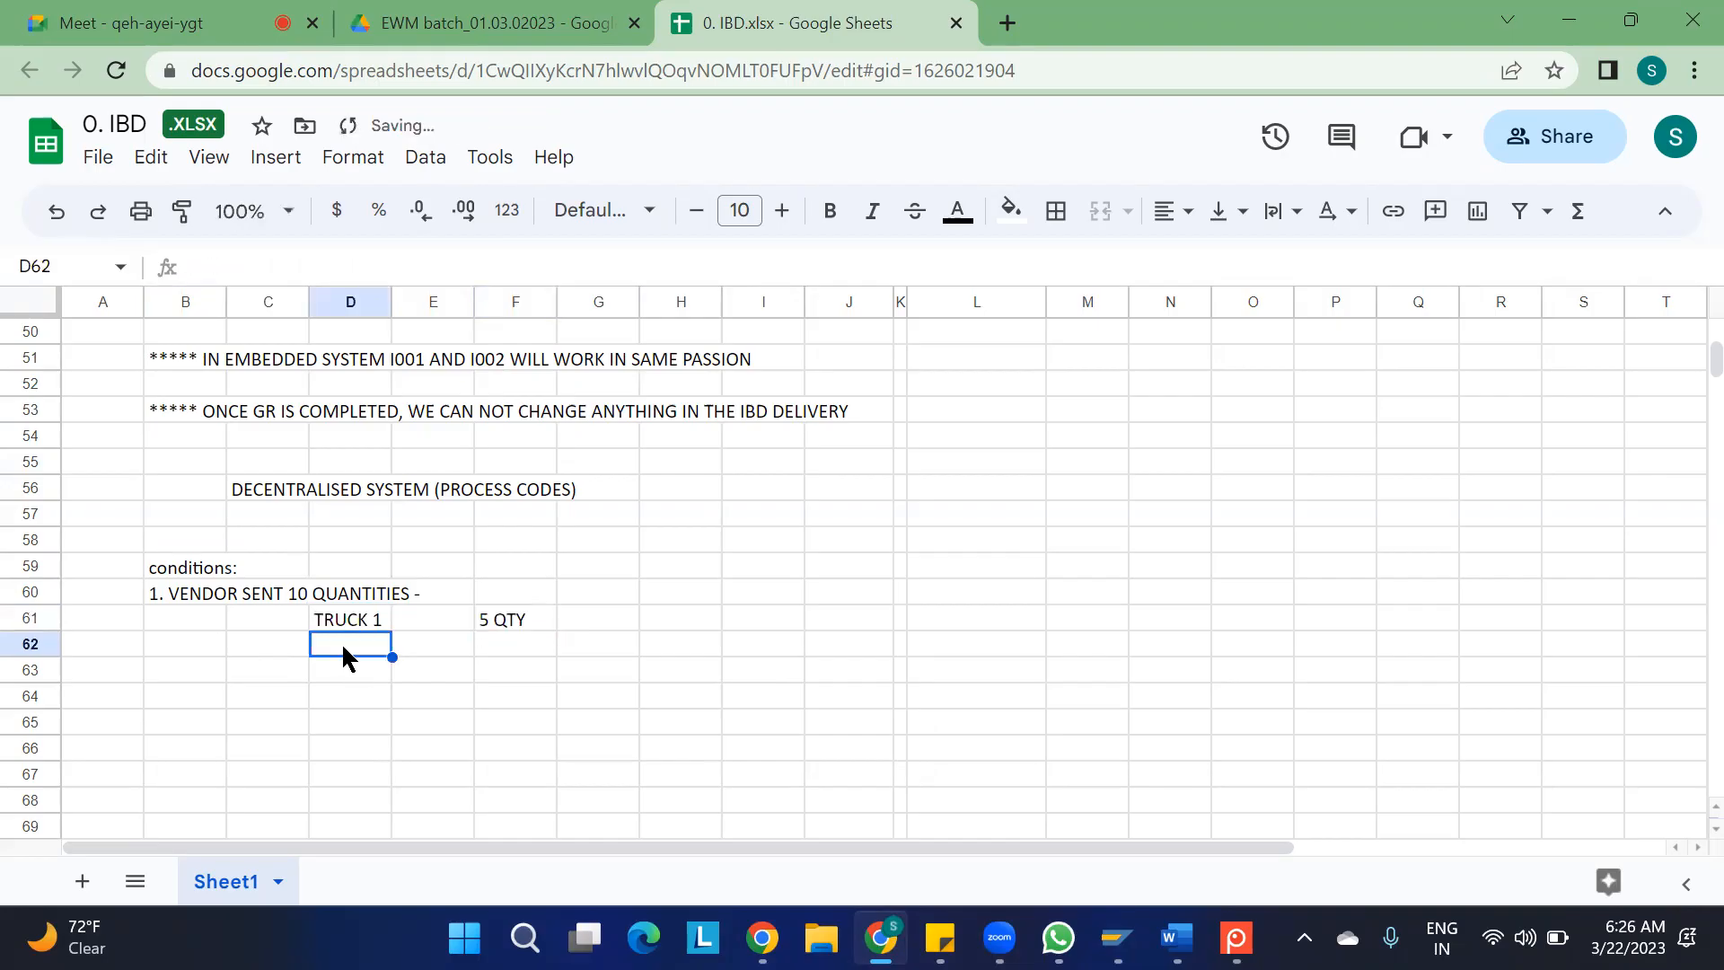
Enter "TRUCK 2" in D62 and its quantity "5 QTY" in F62 under the first condition
text(TRUCK 2)
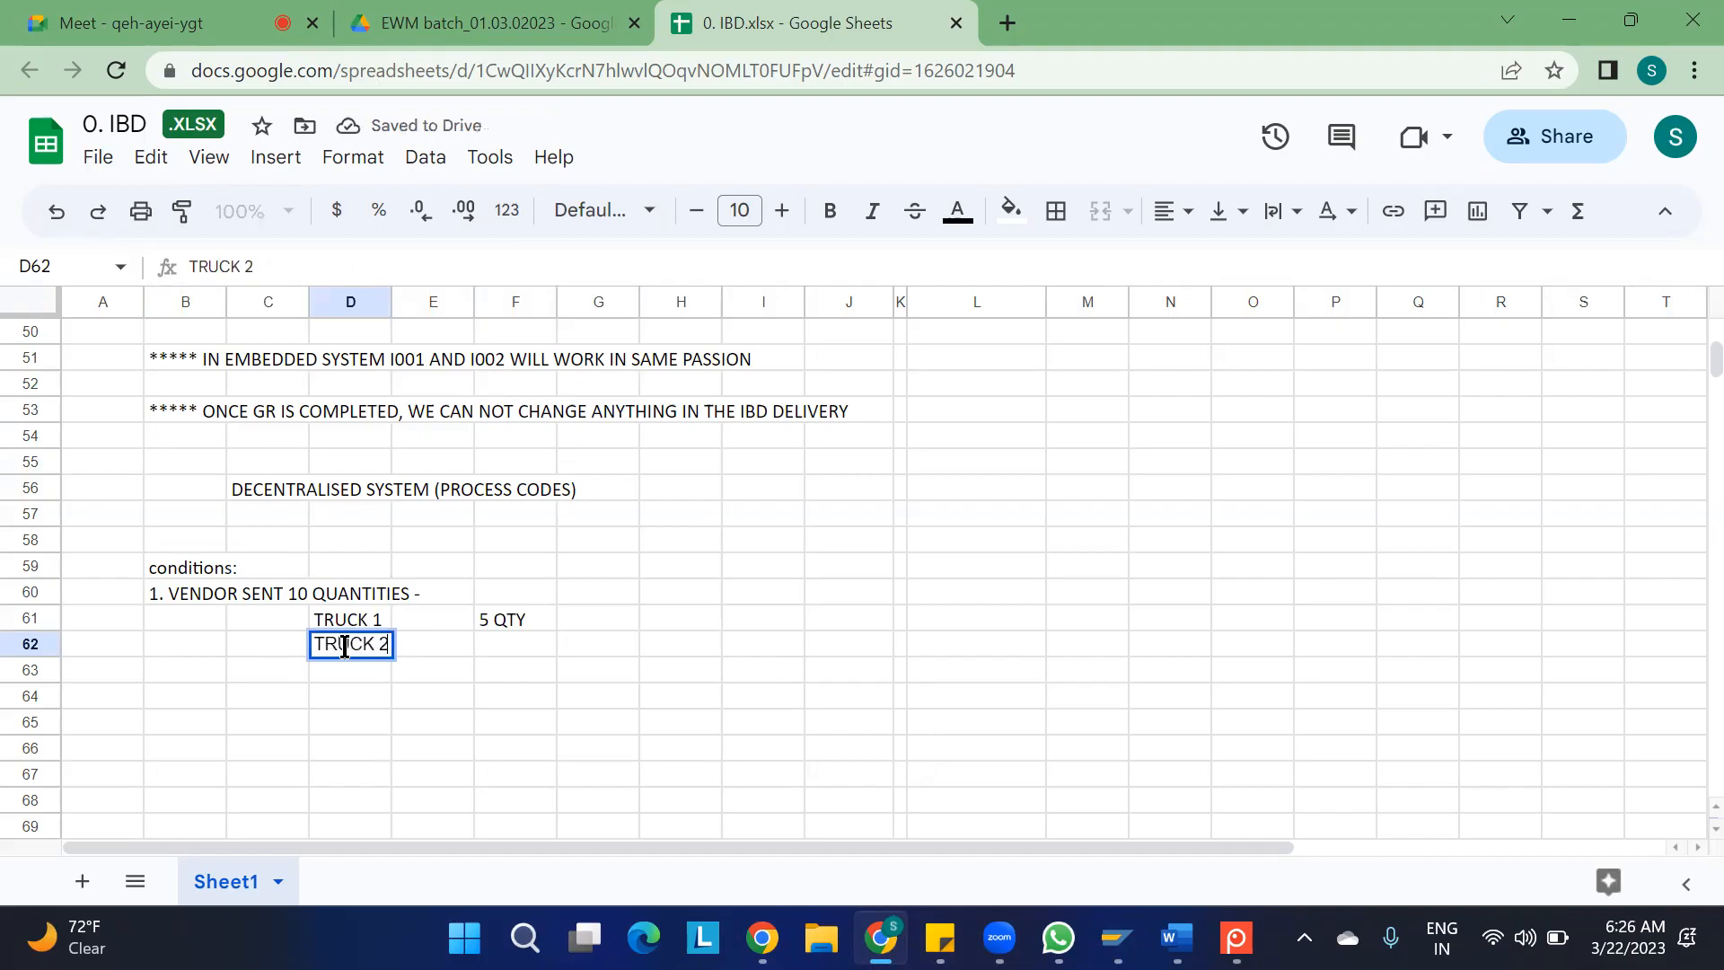
key(Tab)
key(Tab)
text(5 QTY)
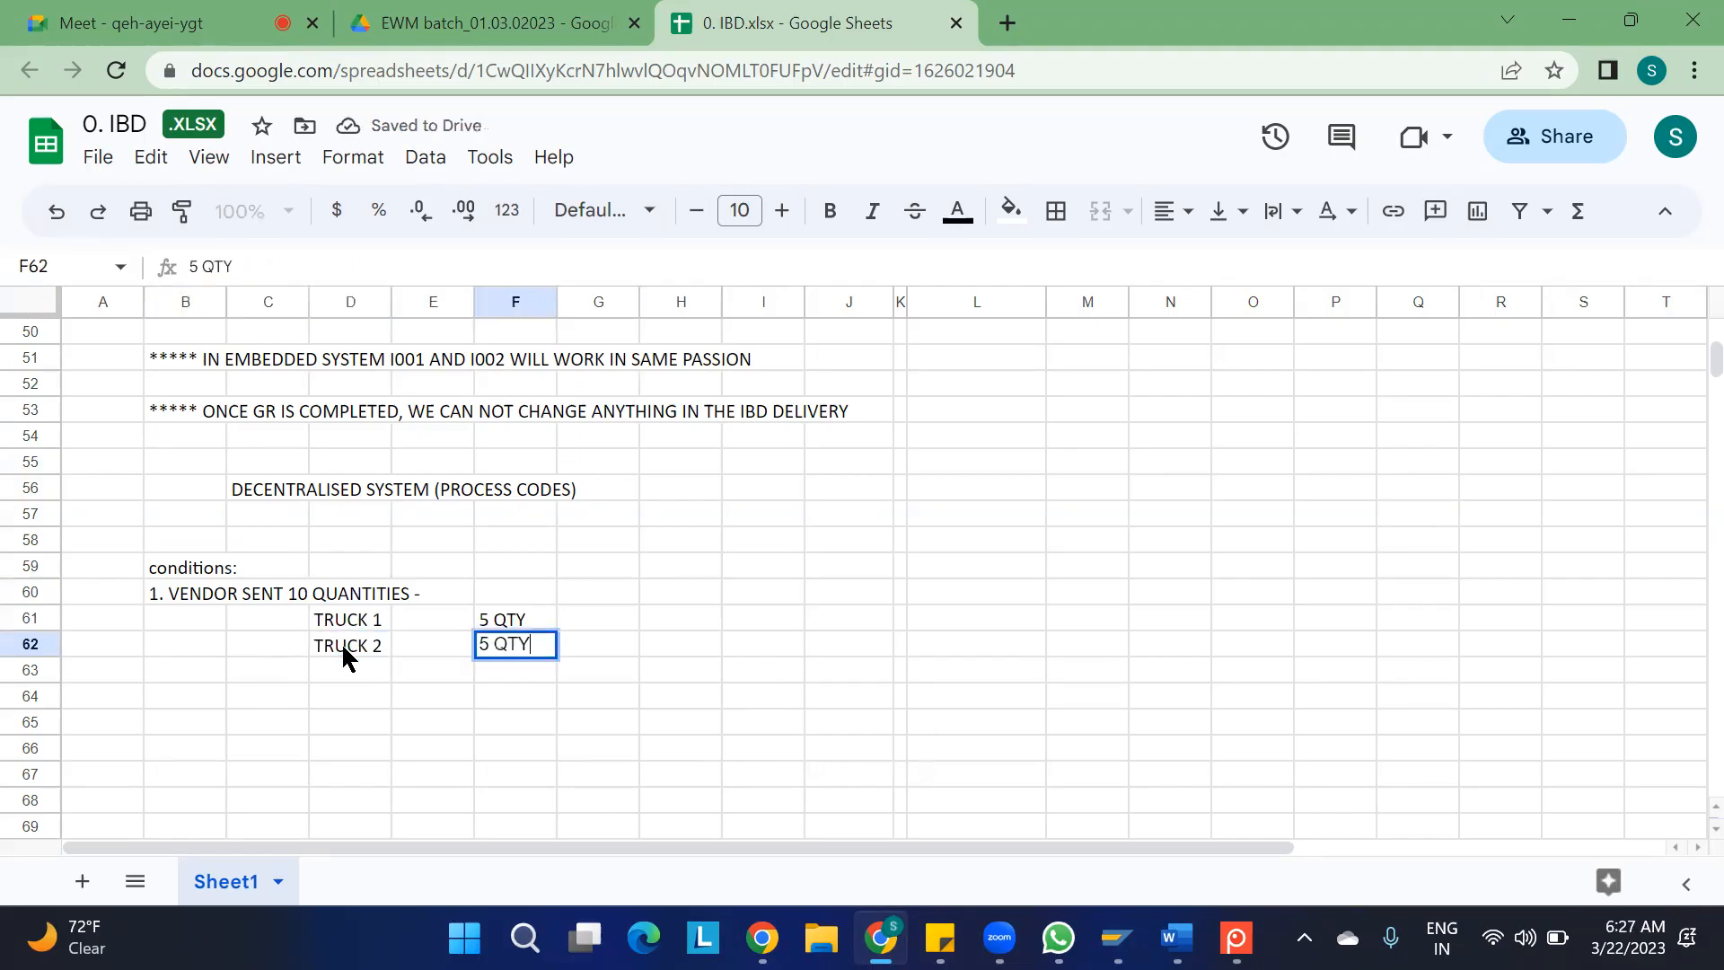
click(357, 736)
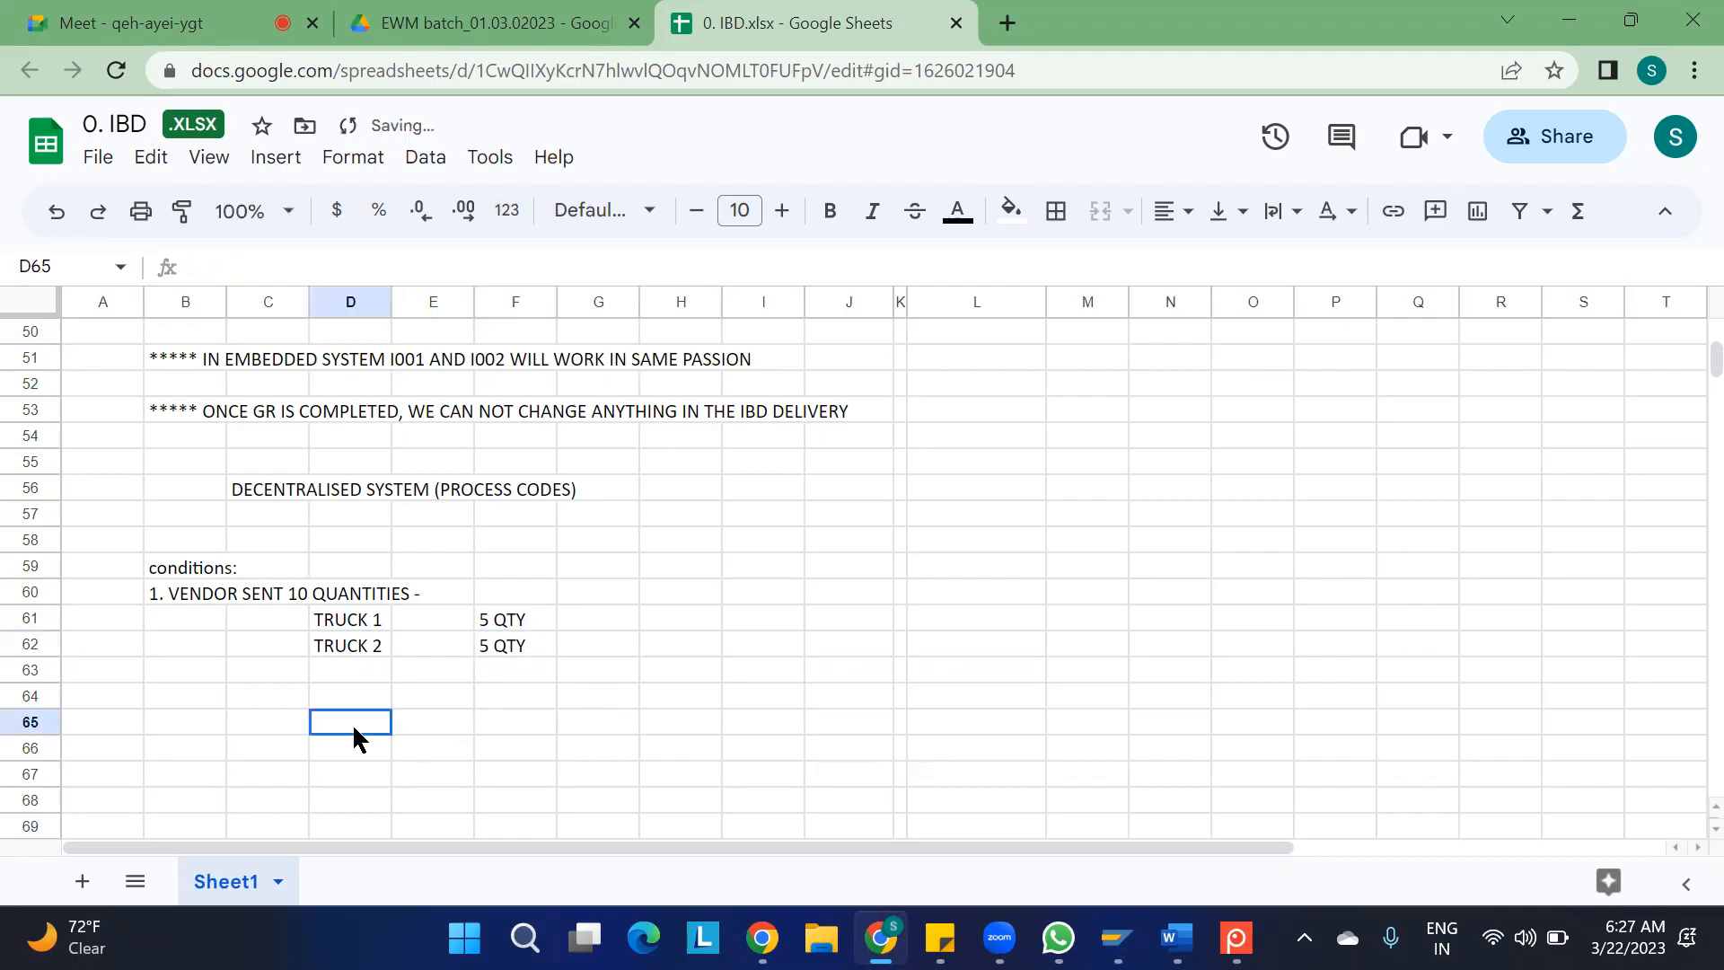
Go through the TRUCK 1 and TRUCK 2 rows and their quantities in the first condition's example
click(359, 622)
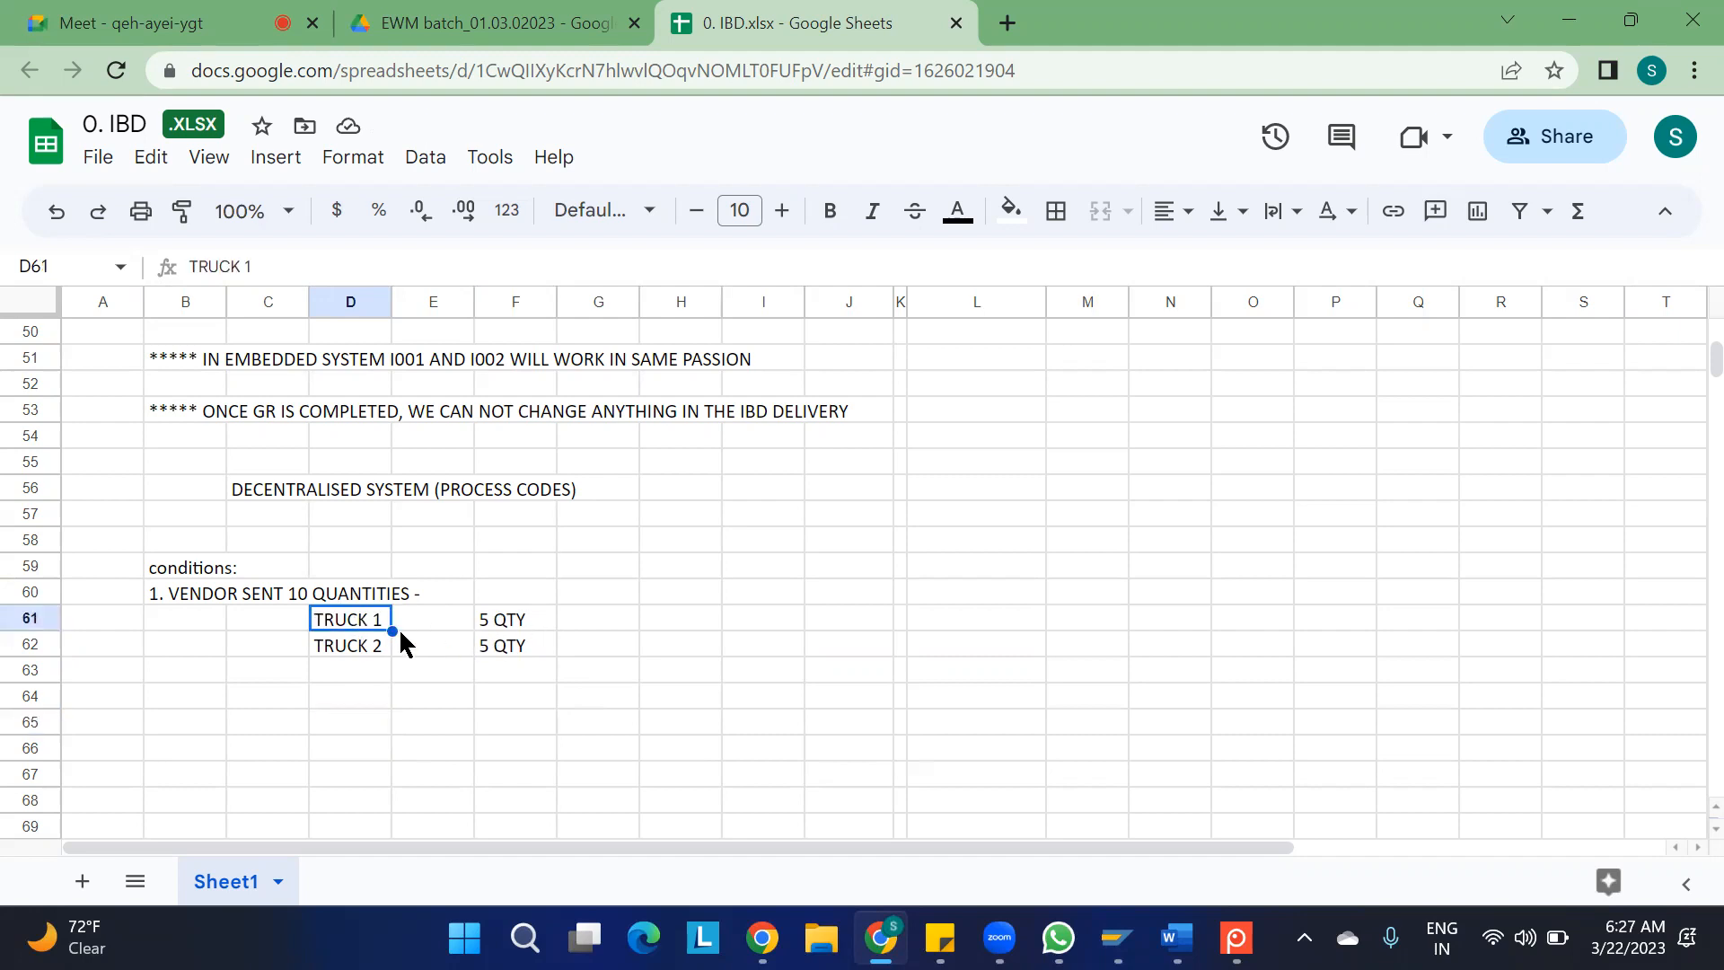
click(360, 654)
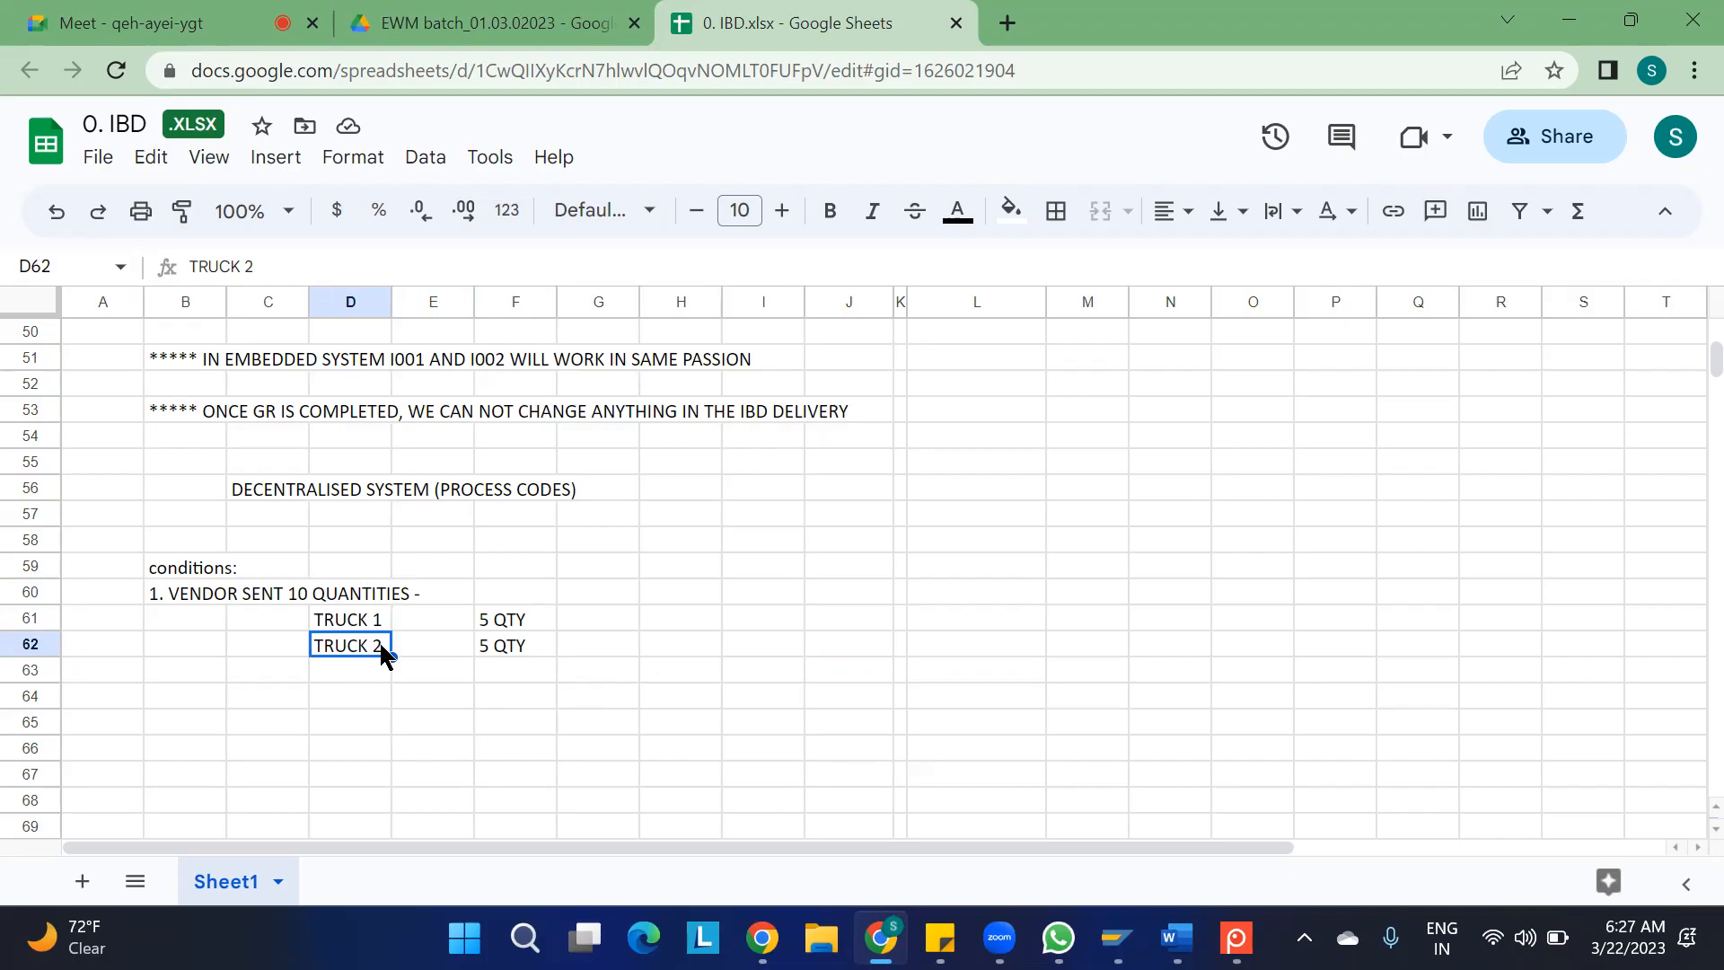
click(494, 655)
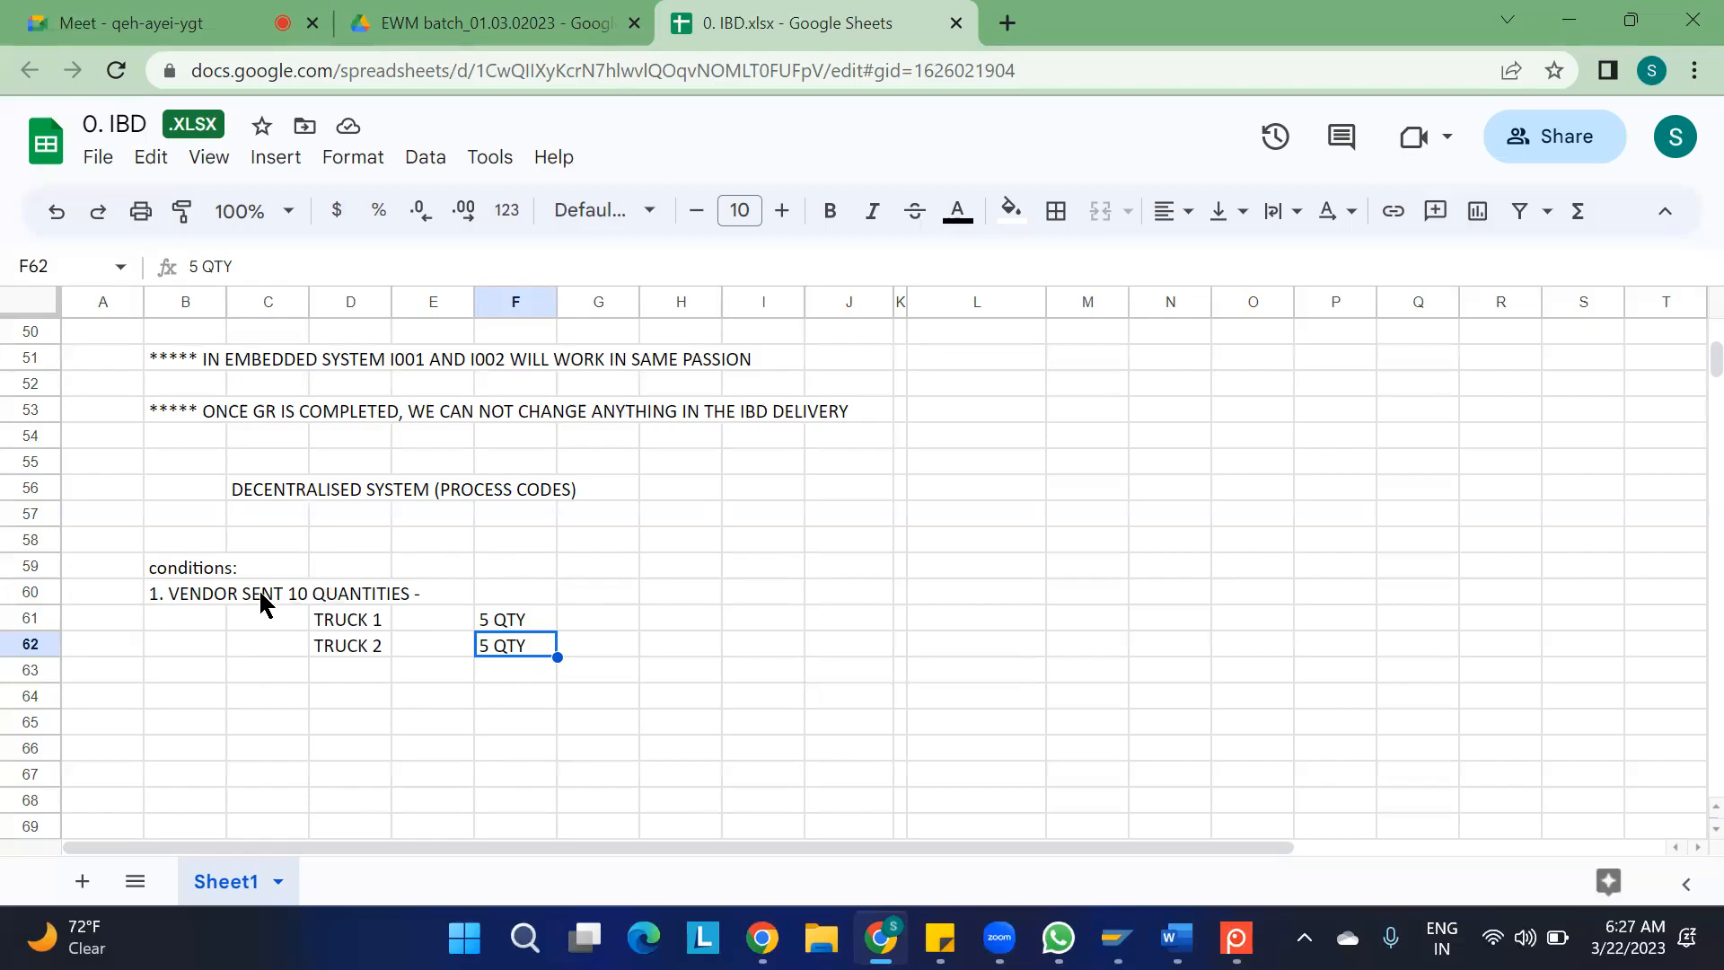
click(340, 624)
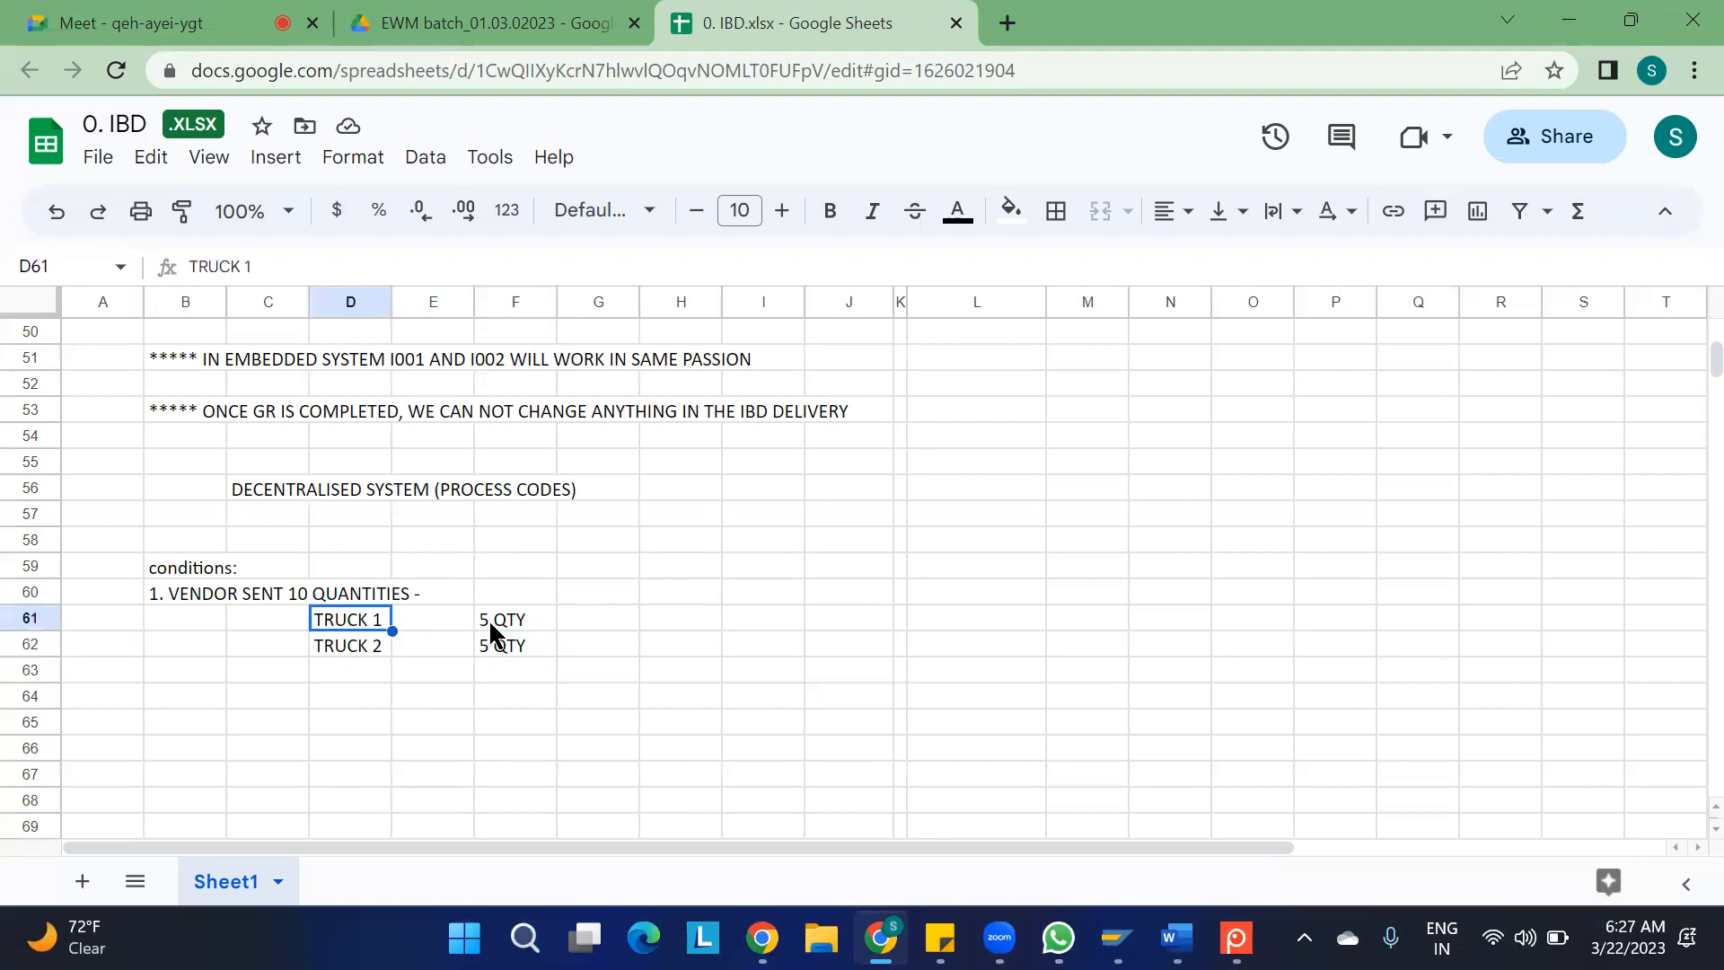
click(340, 651)
click(483, 648)
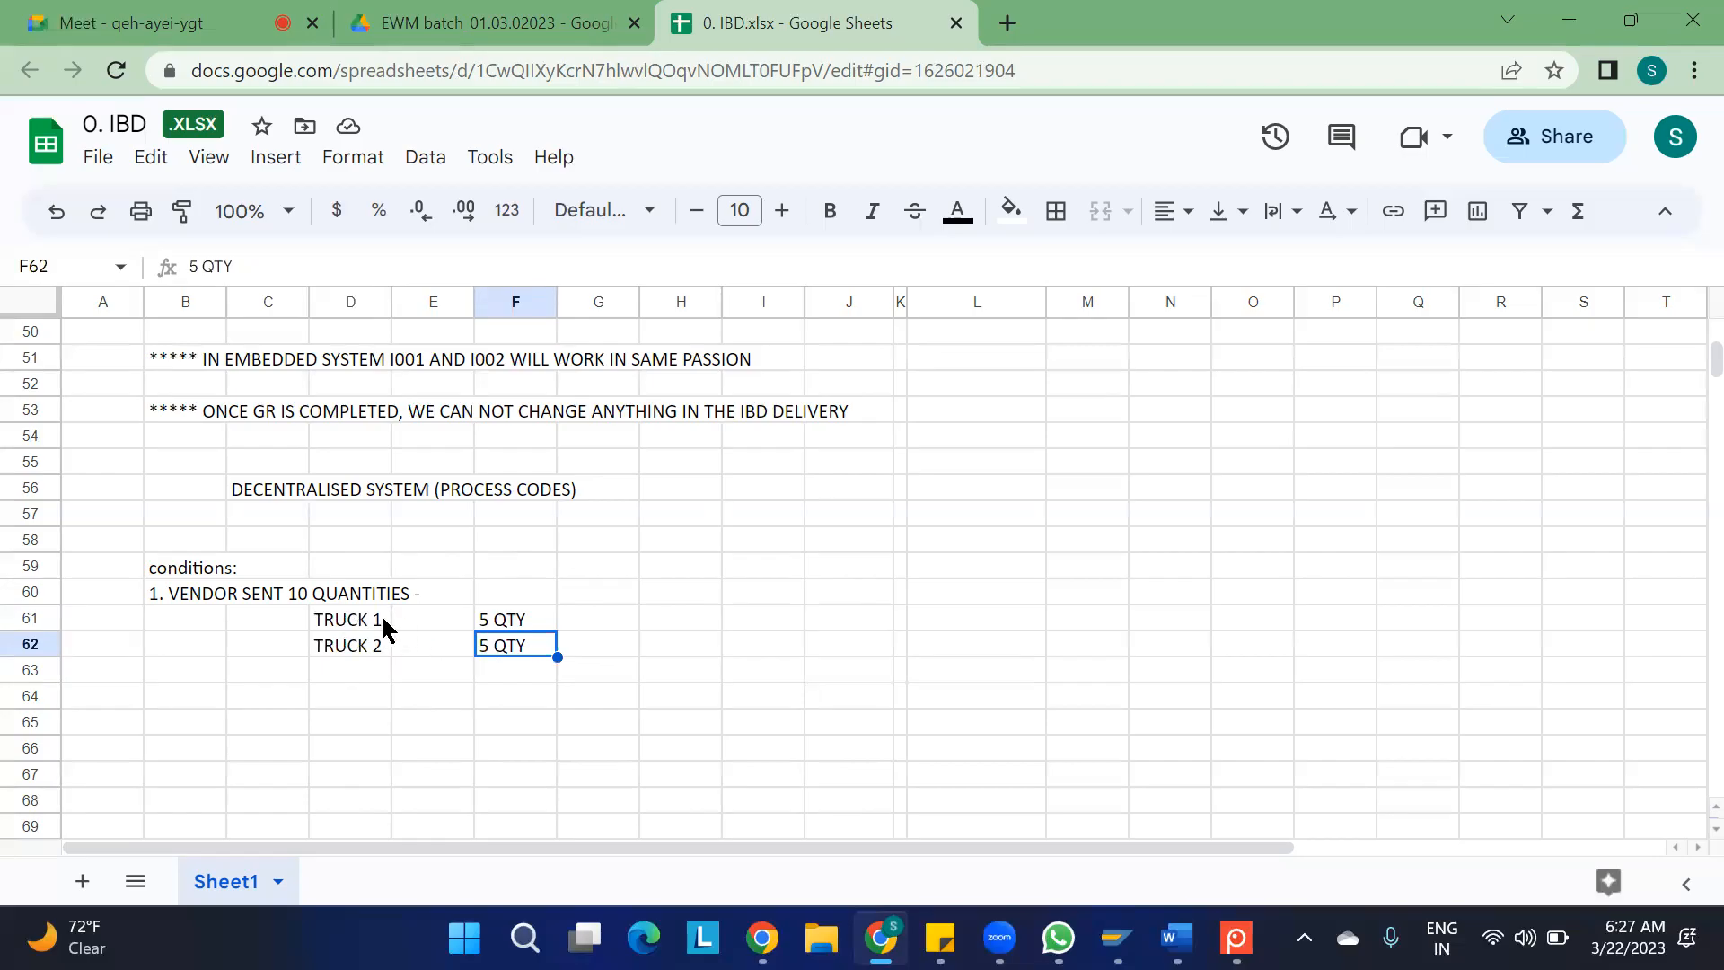
click(693, 626)
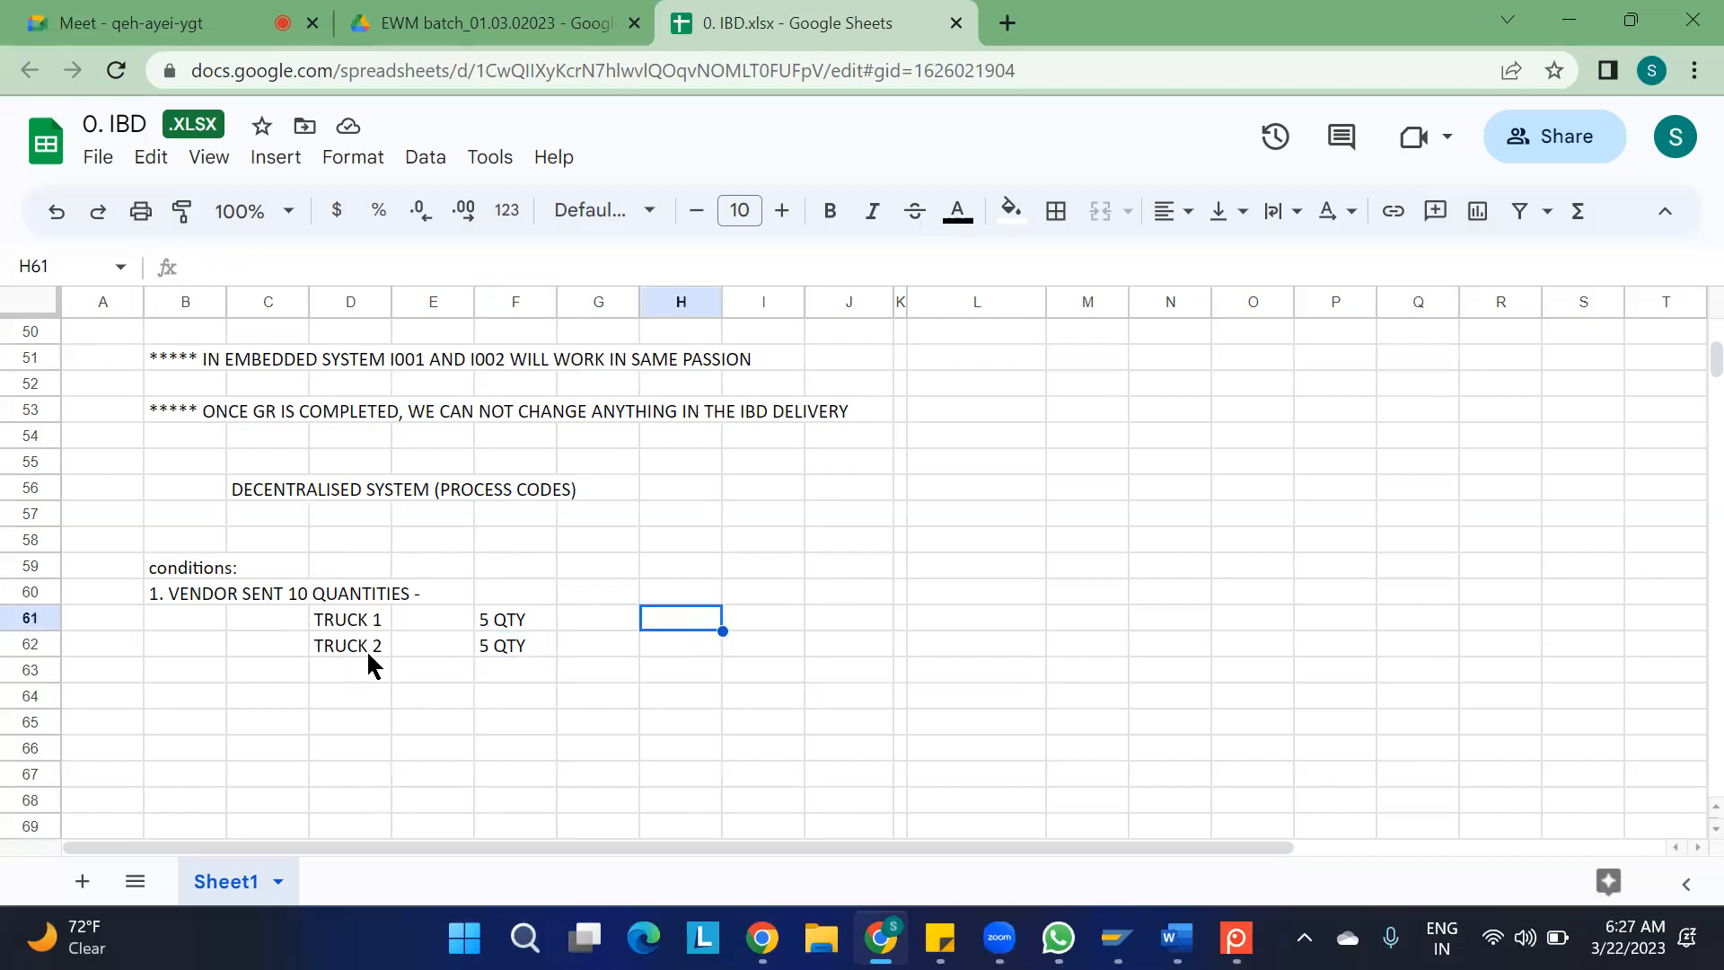
click(653, 651)
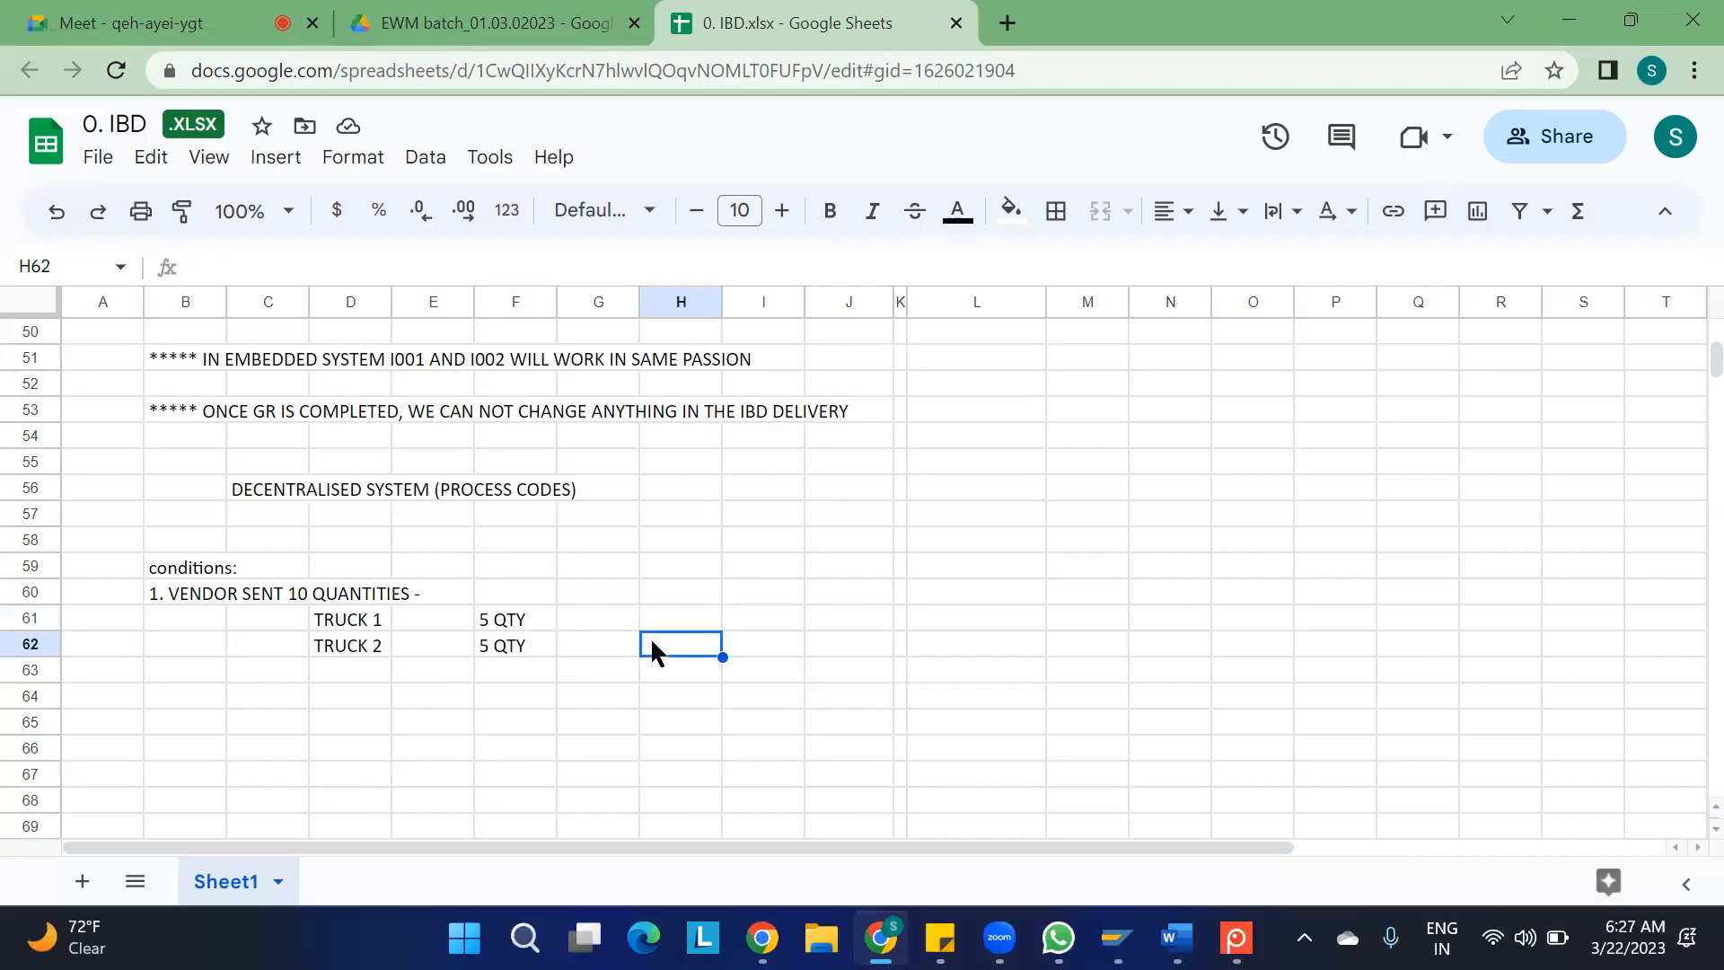
click(342, 622)
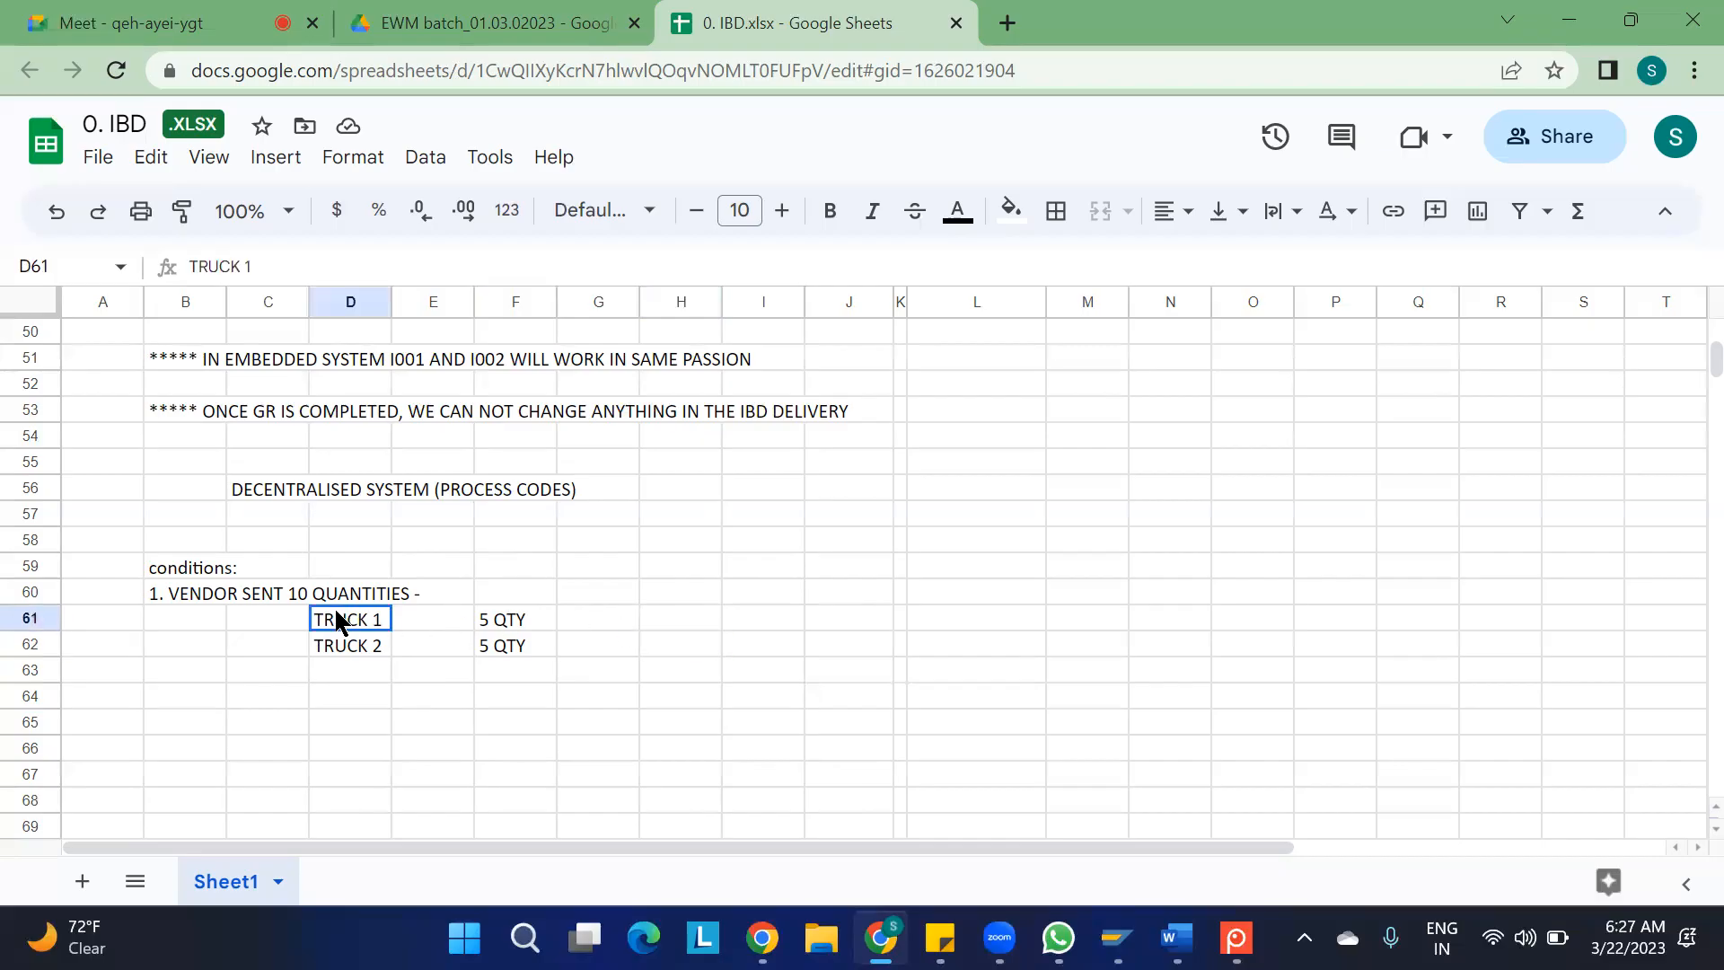
click(635, 618)
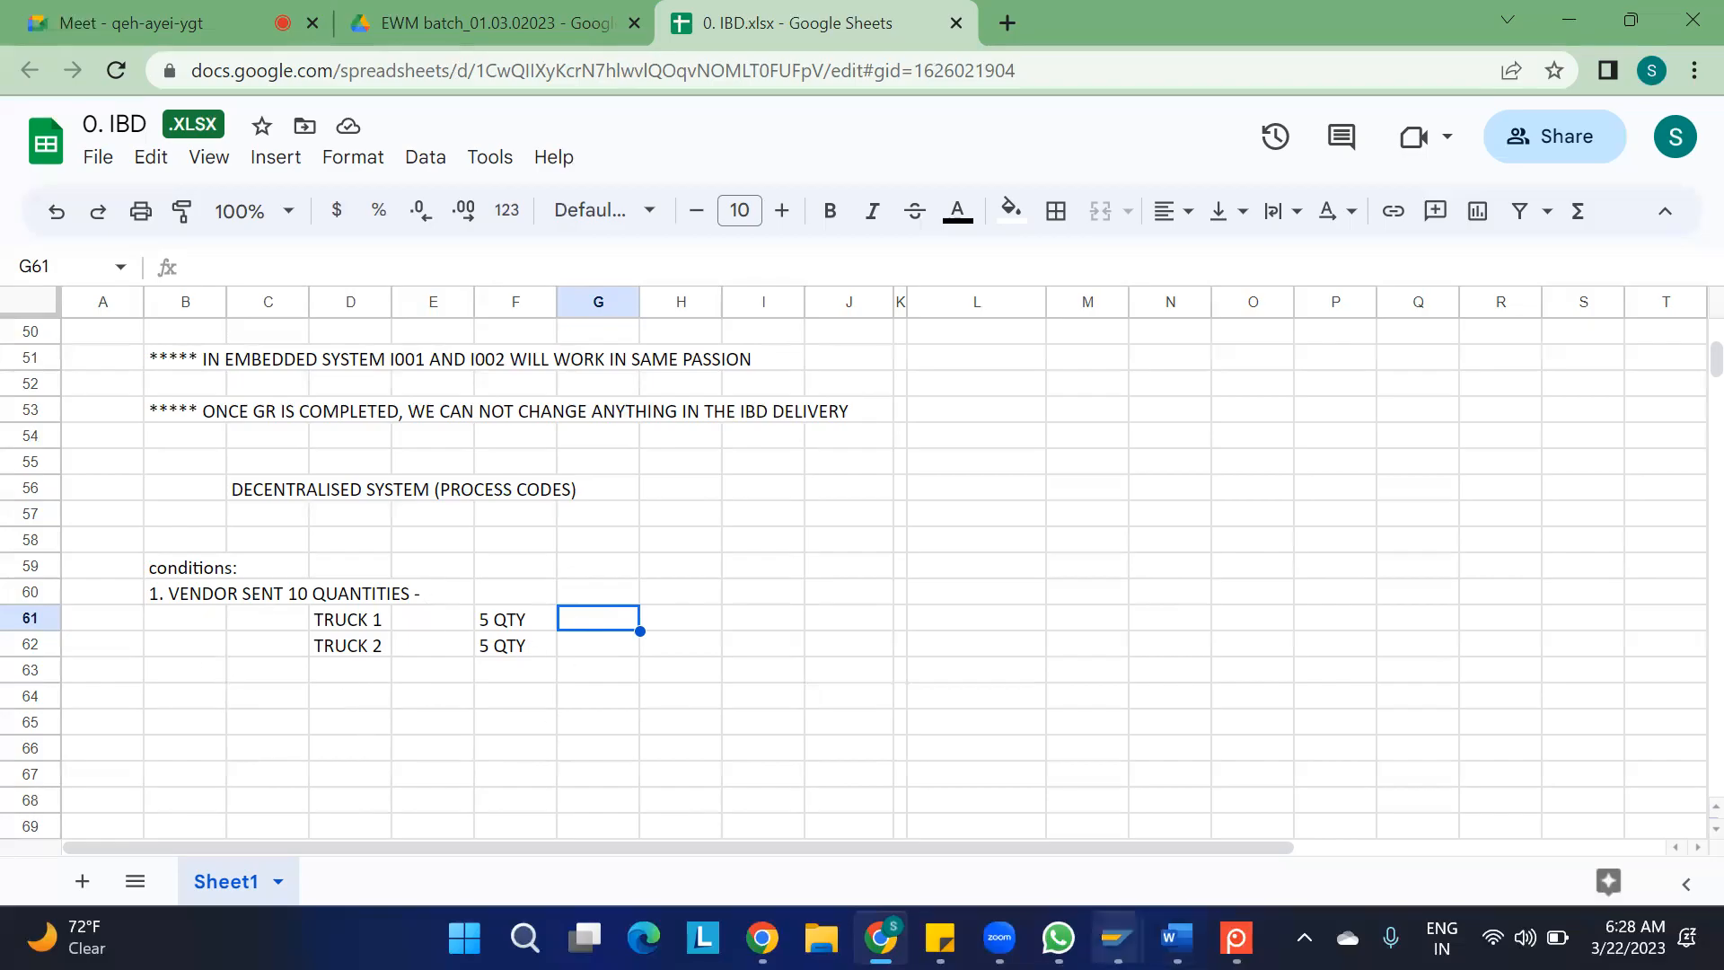
Switch to the SAP inbound delivery, apply process code I002 Delivery Difference, Adj. Doc. + Qty with quantity -5 to item 10, and save
mouse_move(1117, 938)
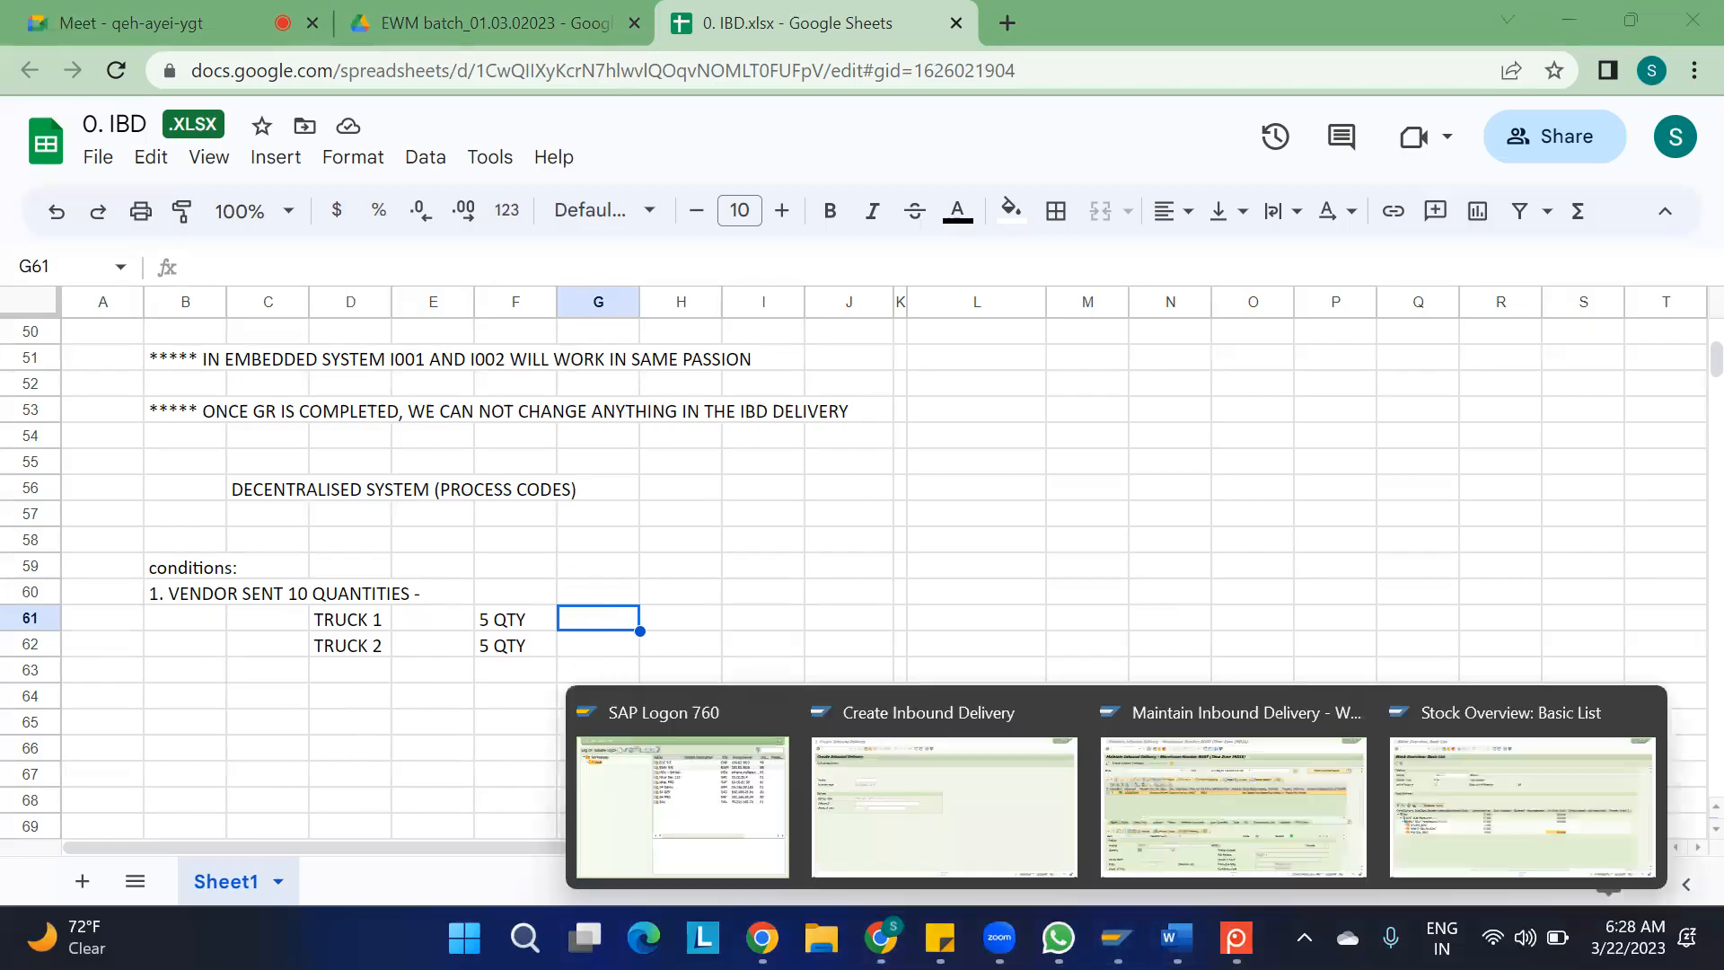
click(1156, 821)
click(486, 605)
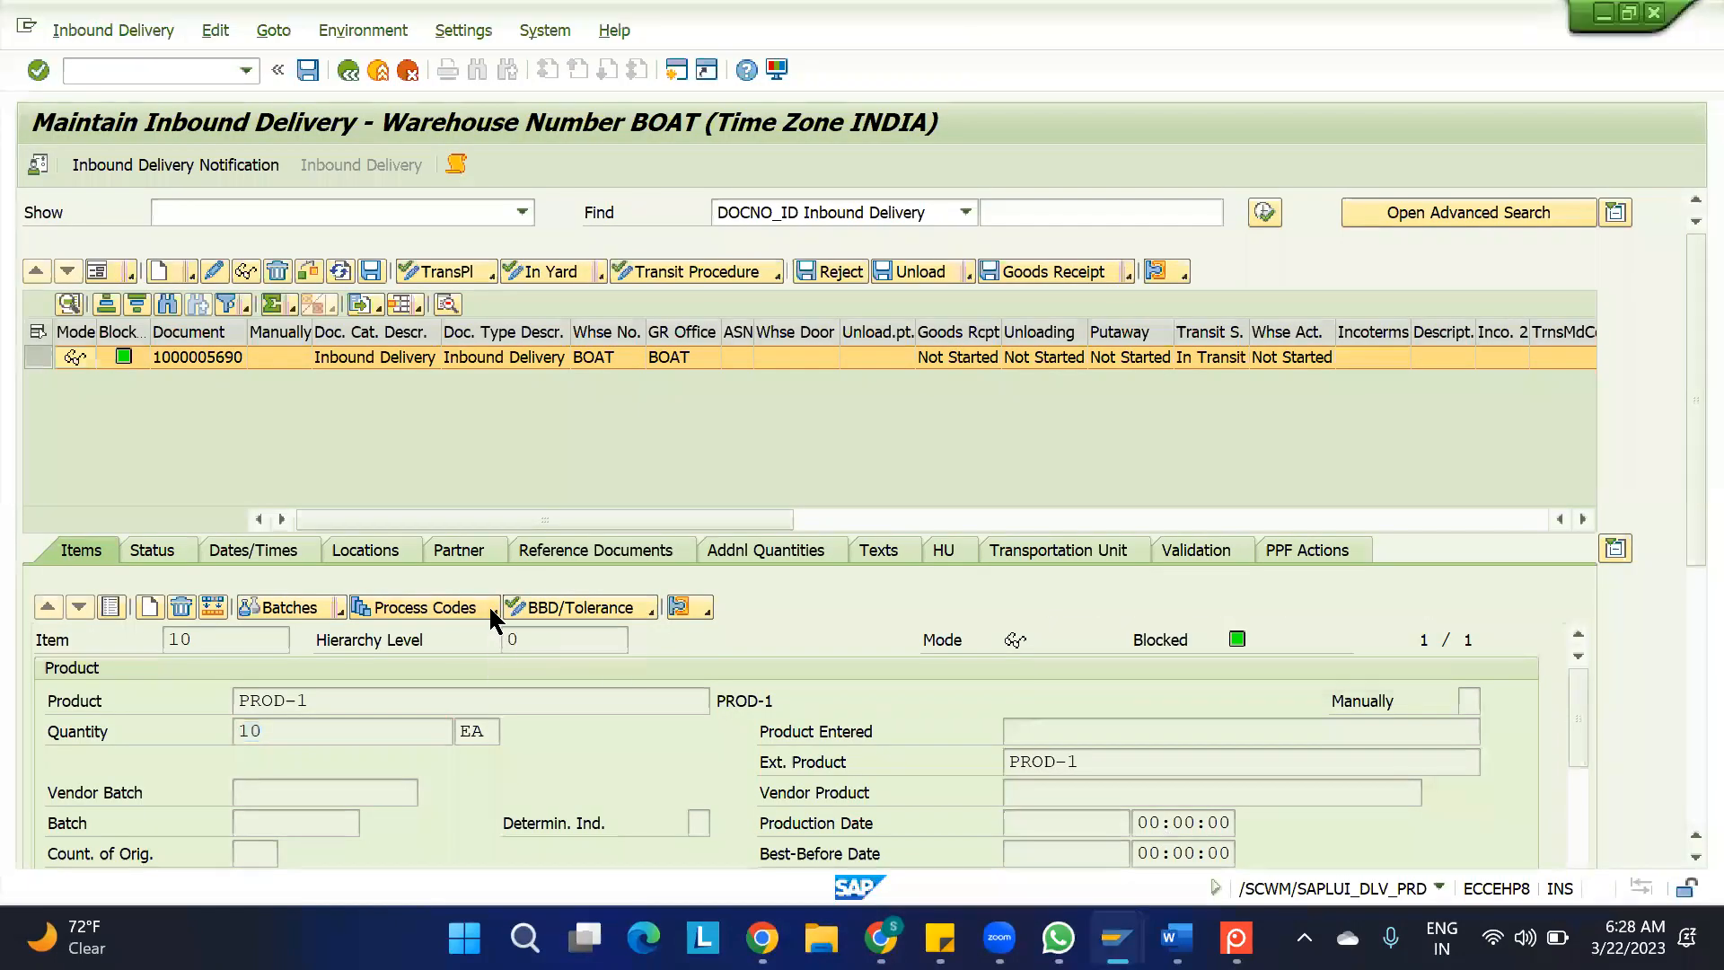
click(475, 637)
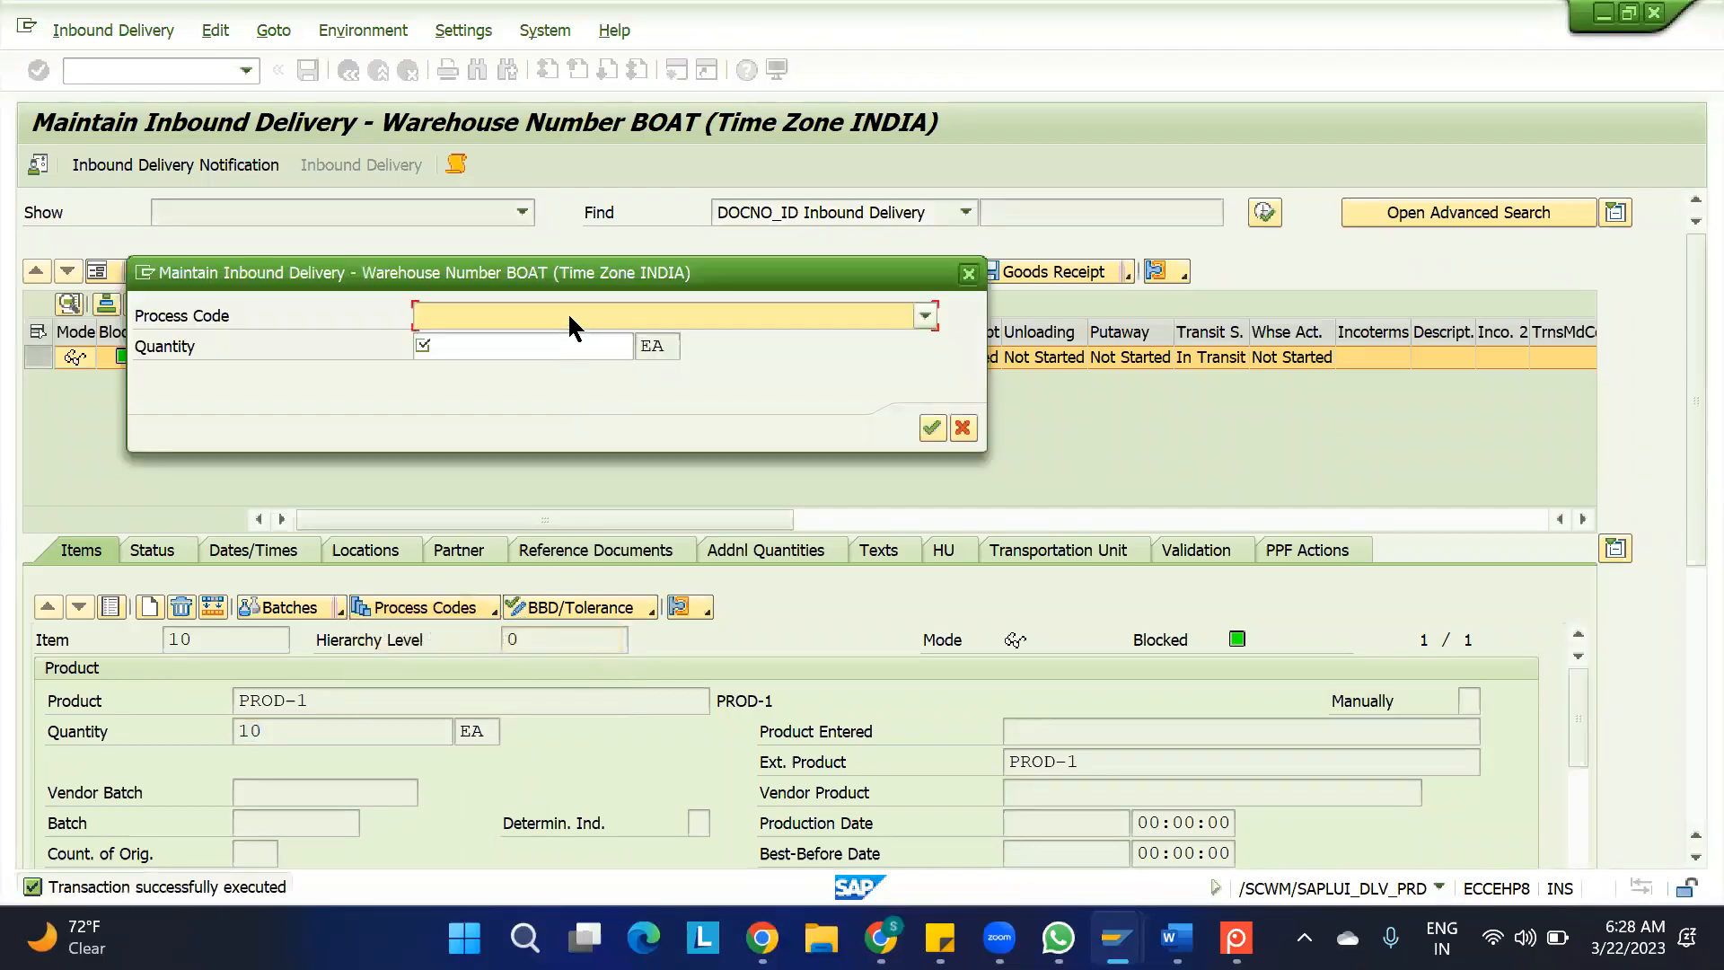
click(567, 313)
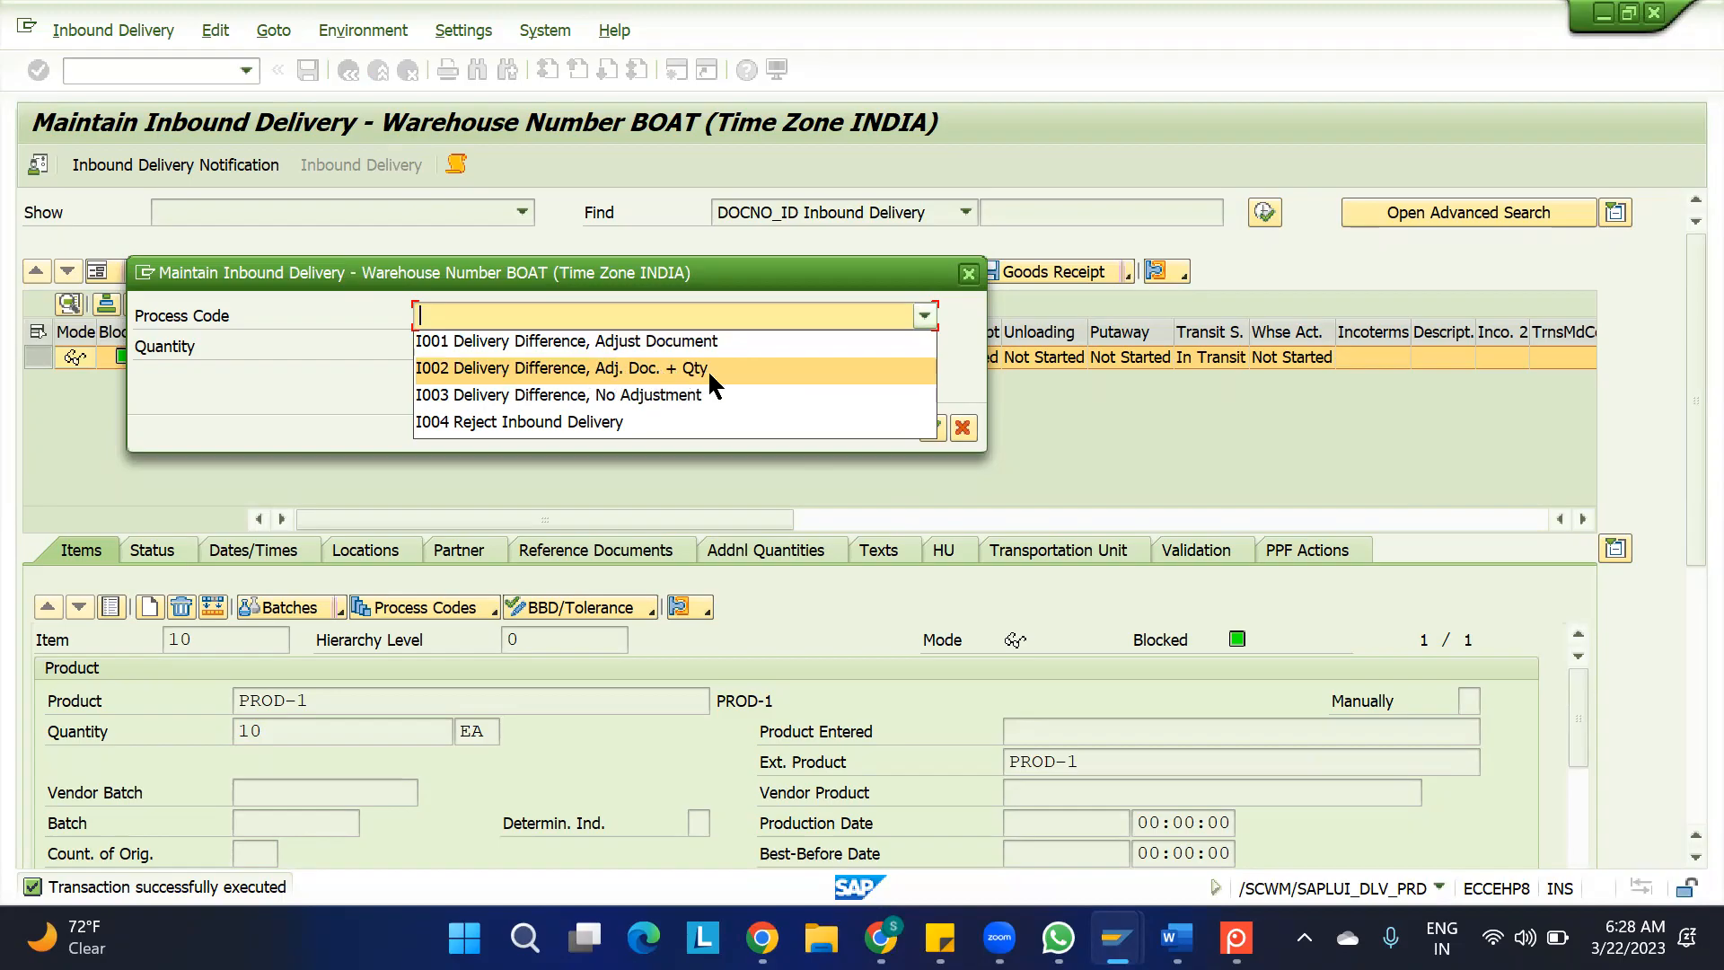
click(623, 363)
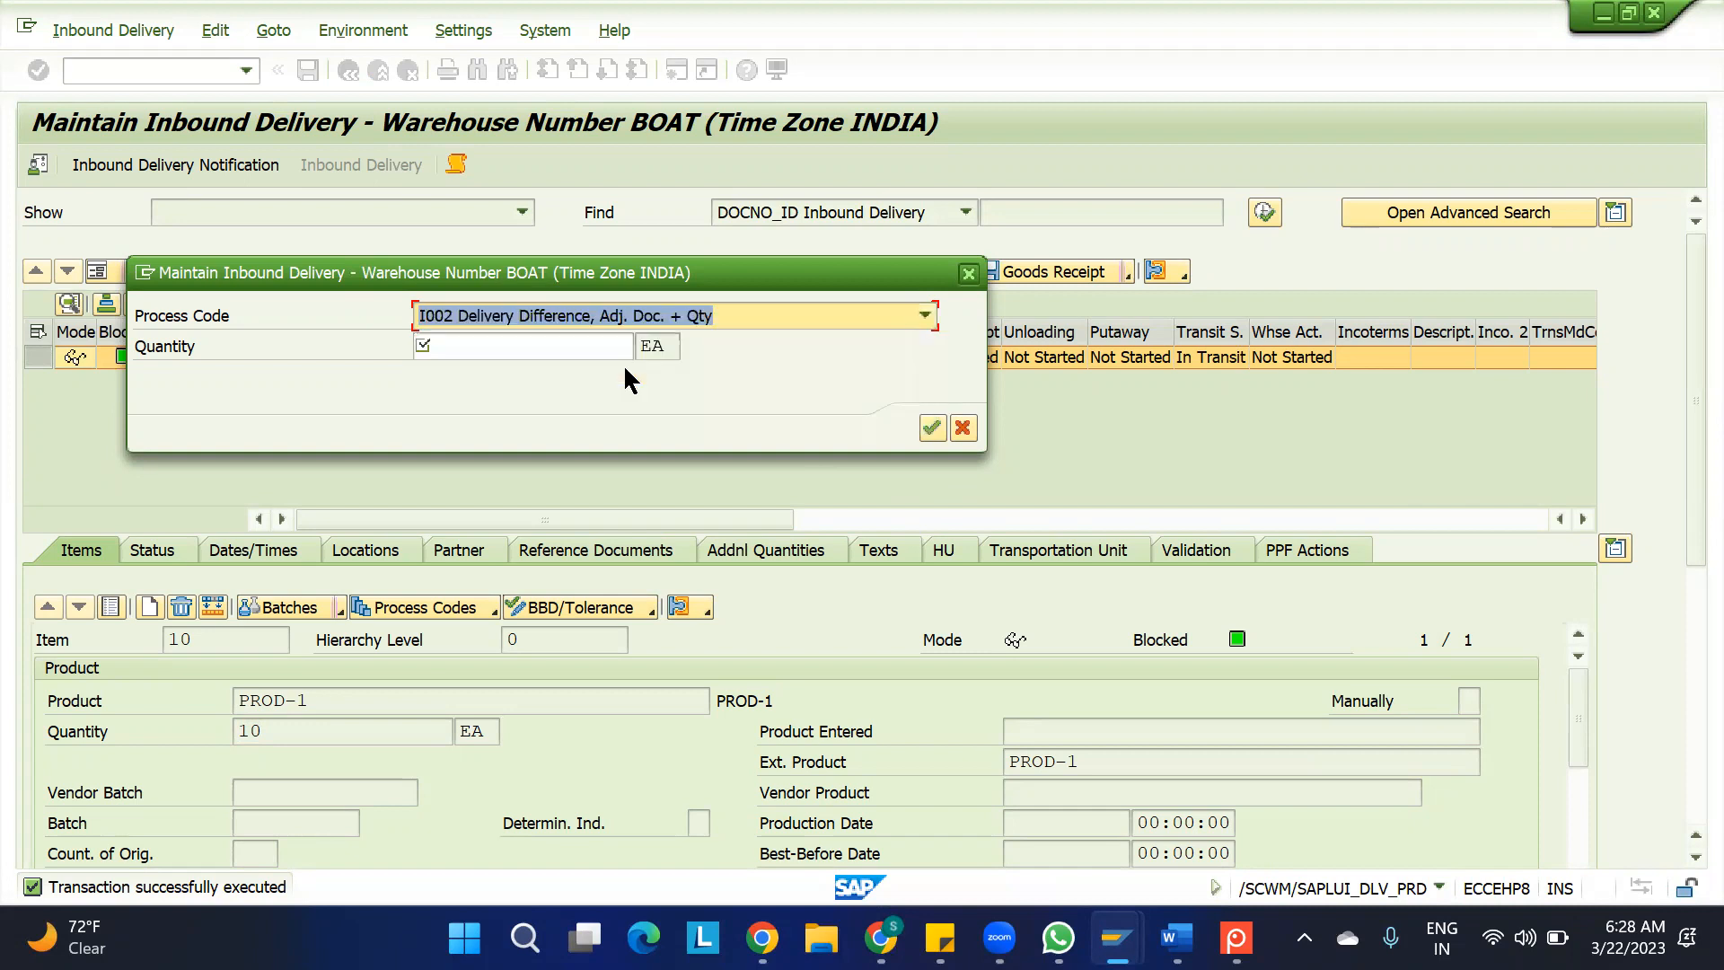
click(584, 351)
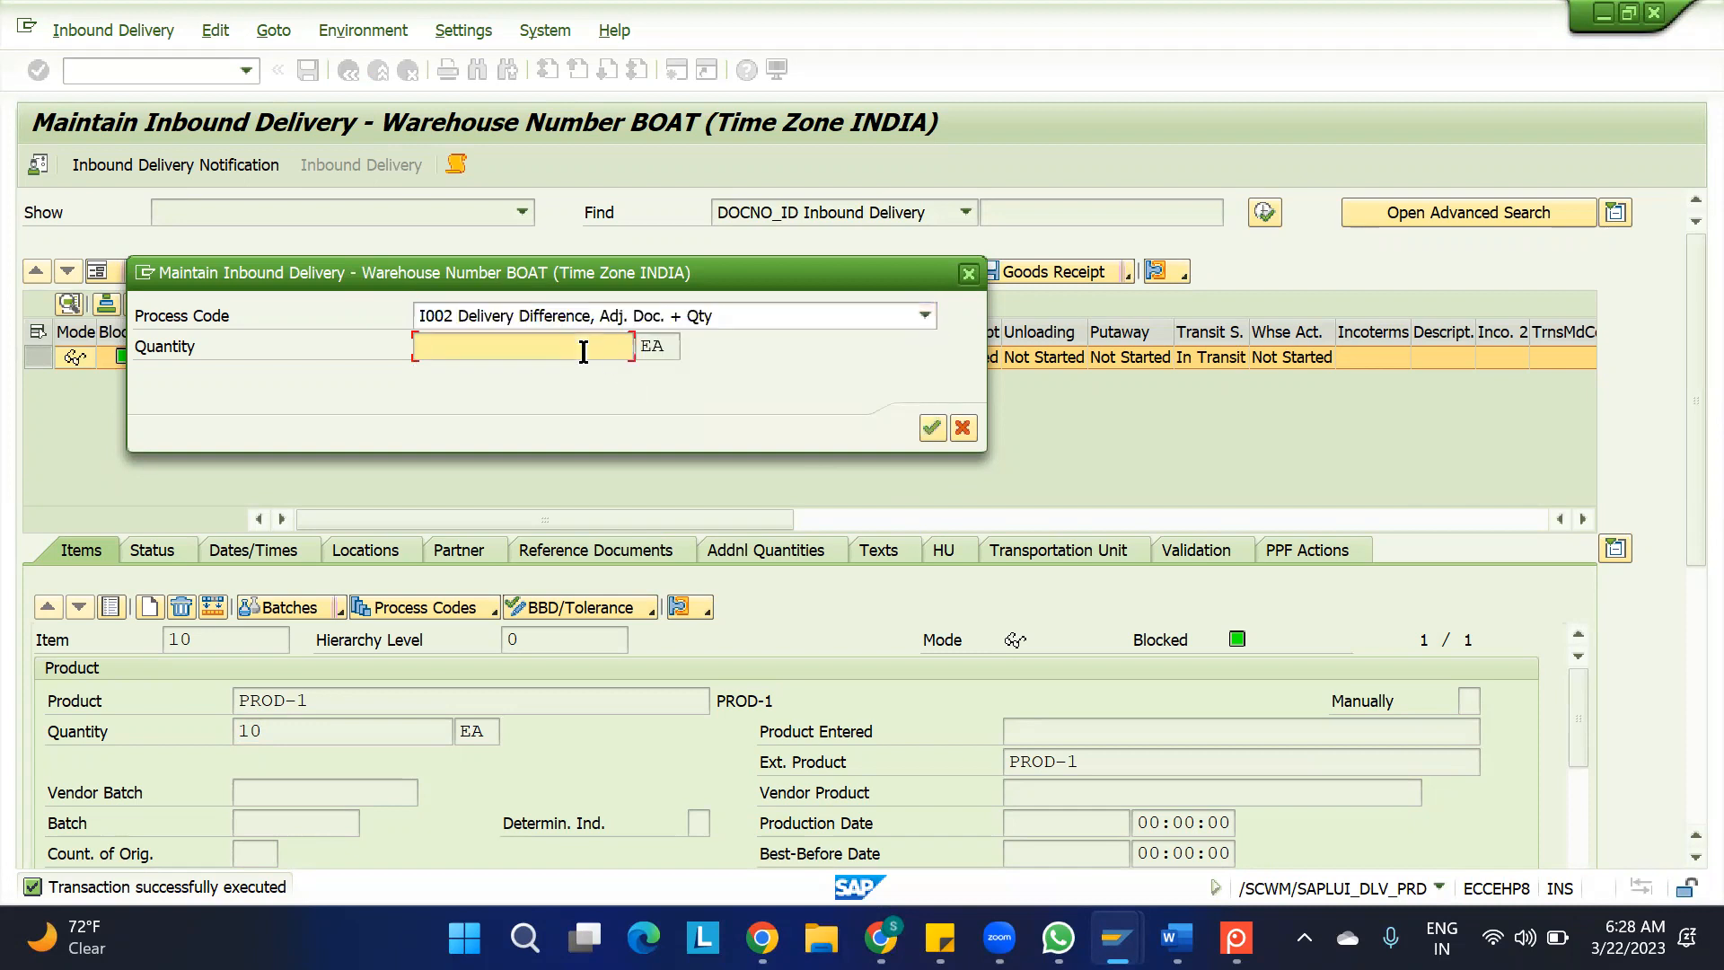
text(-5)
click(931, 428)
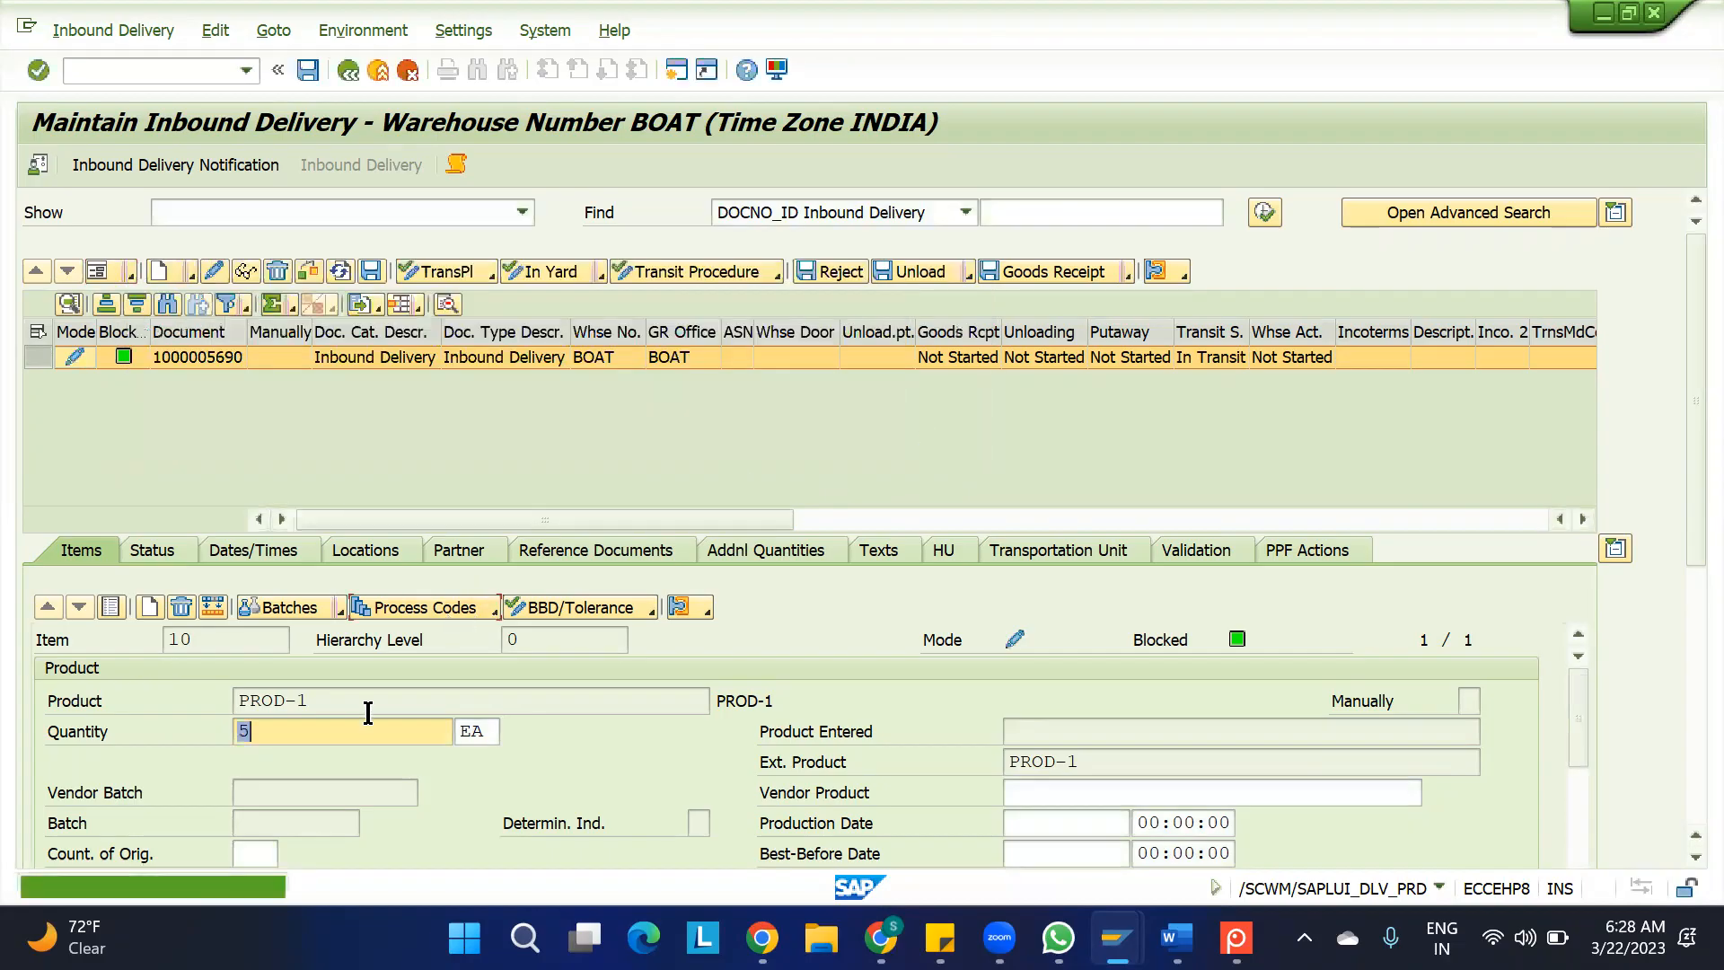
click(370, 271)
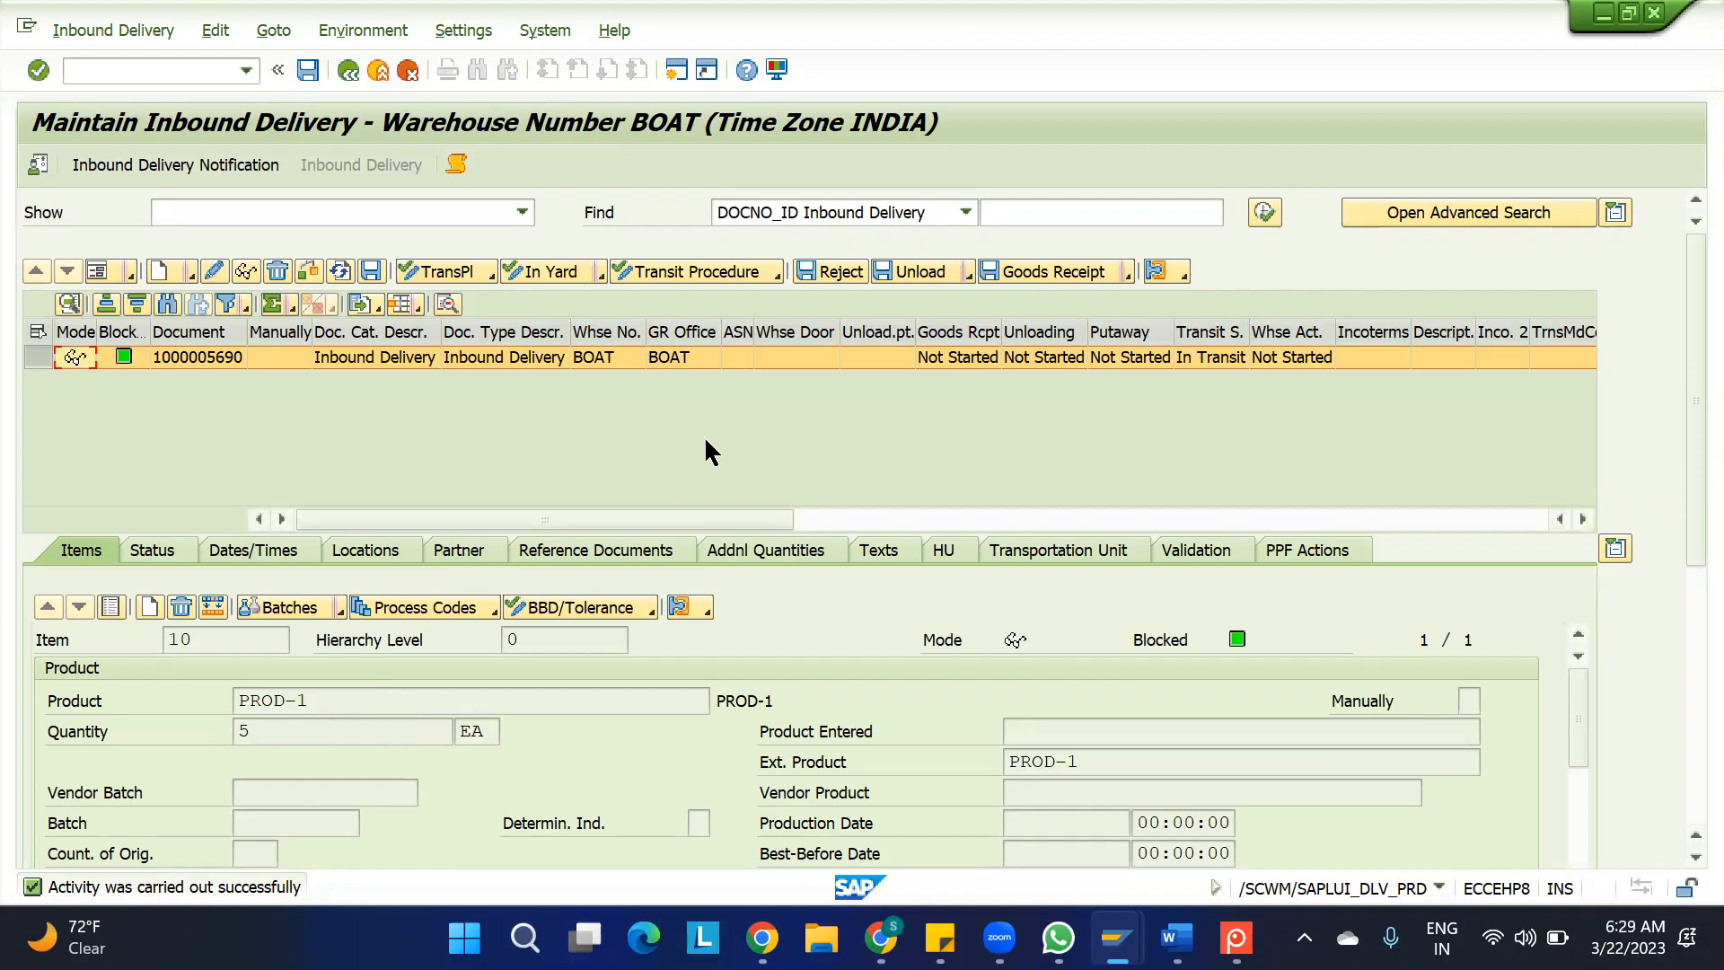
Find the inbound delivery notification by the first suggested document number and display its related inbound deliveries
click(194, 357)
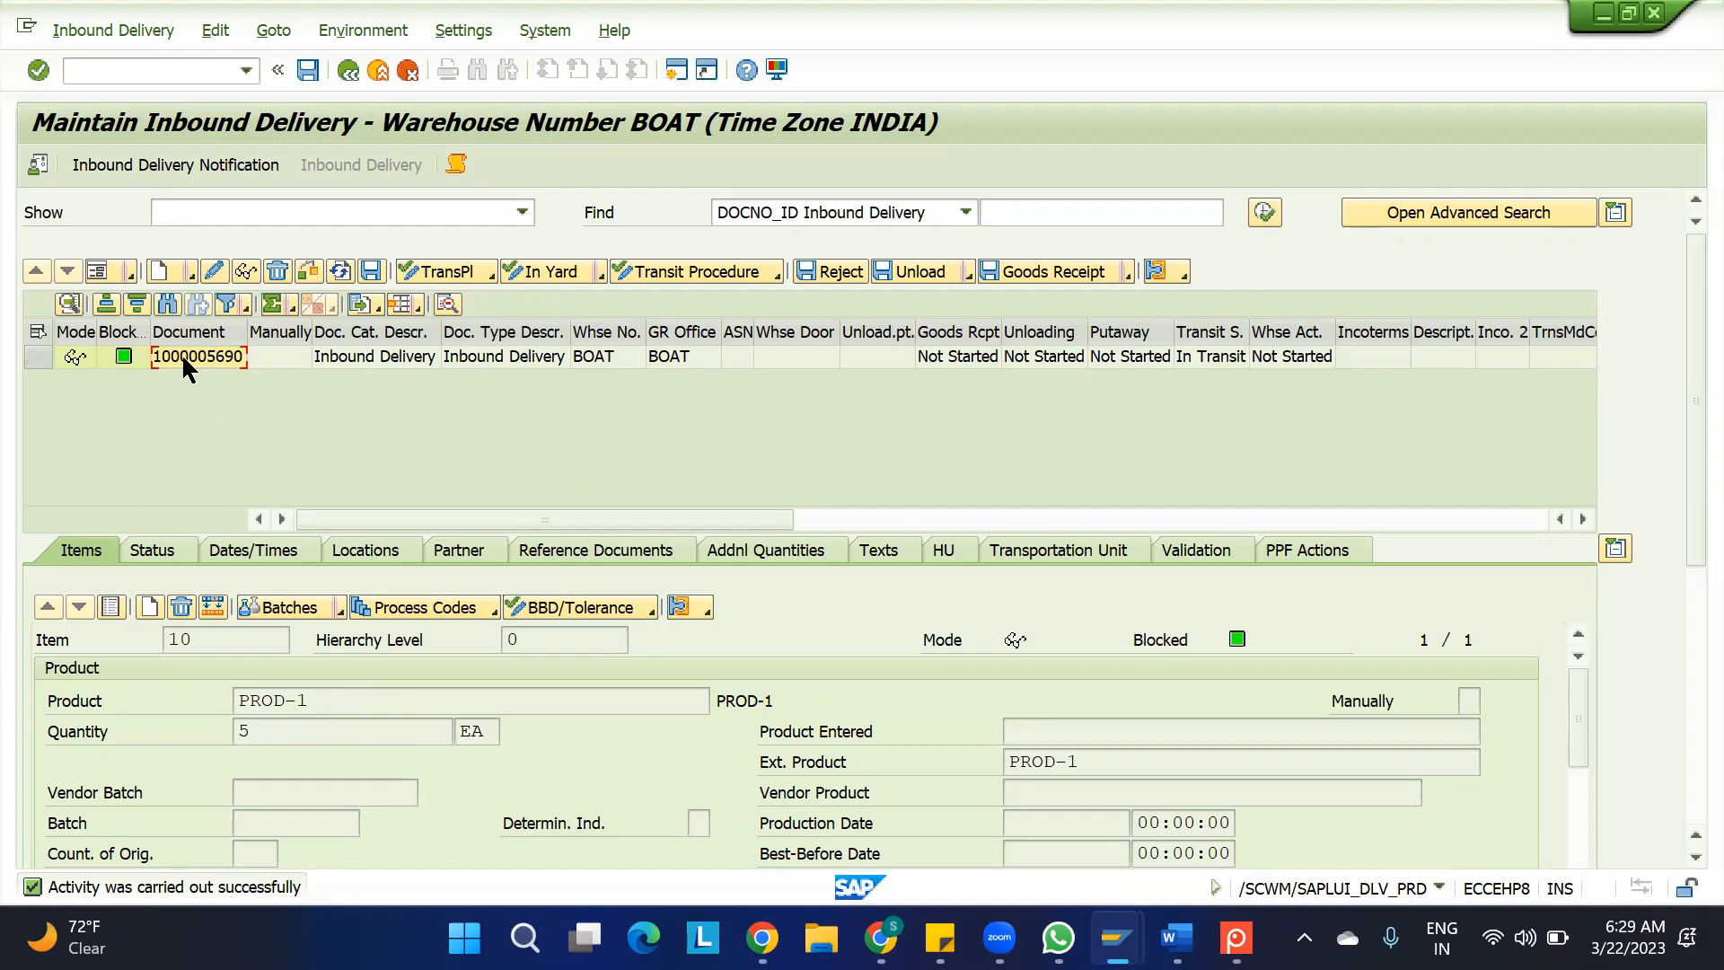
click(176, 166)
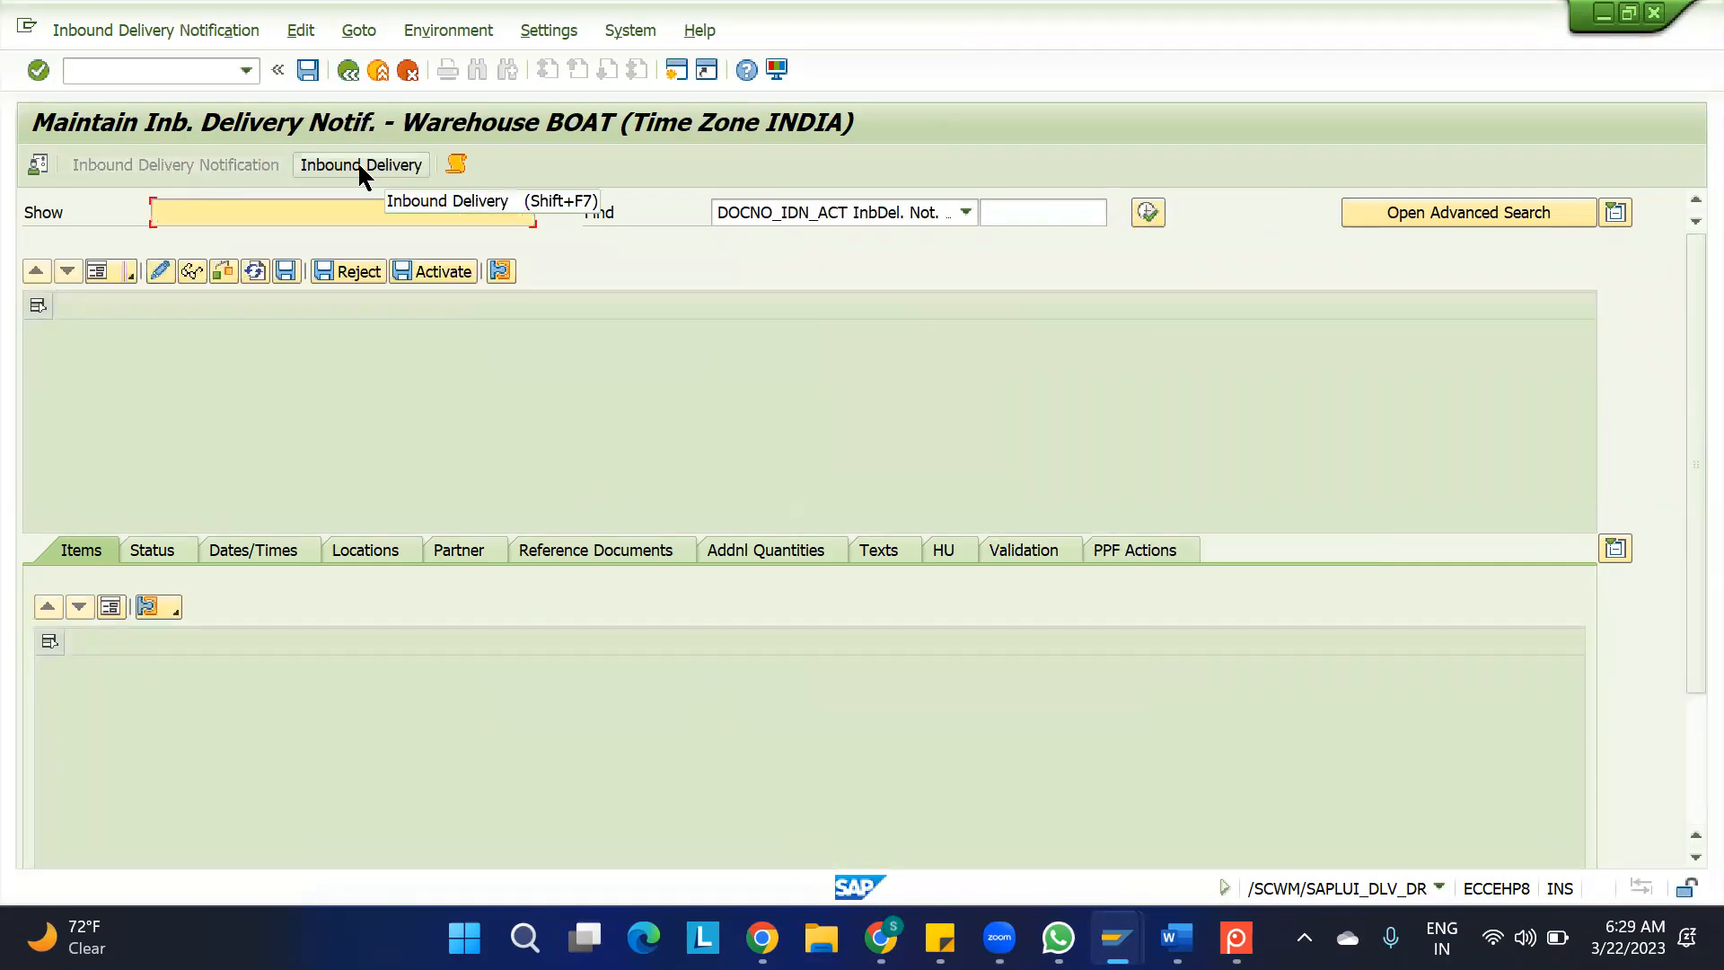
click(1011, 216)
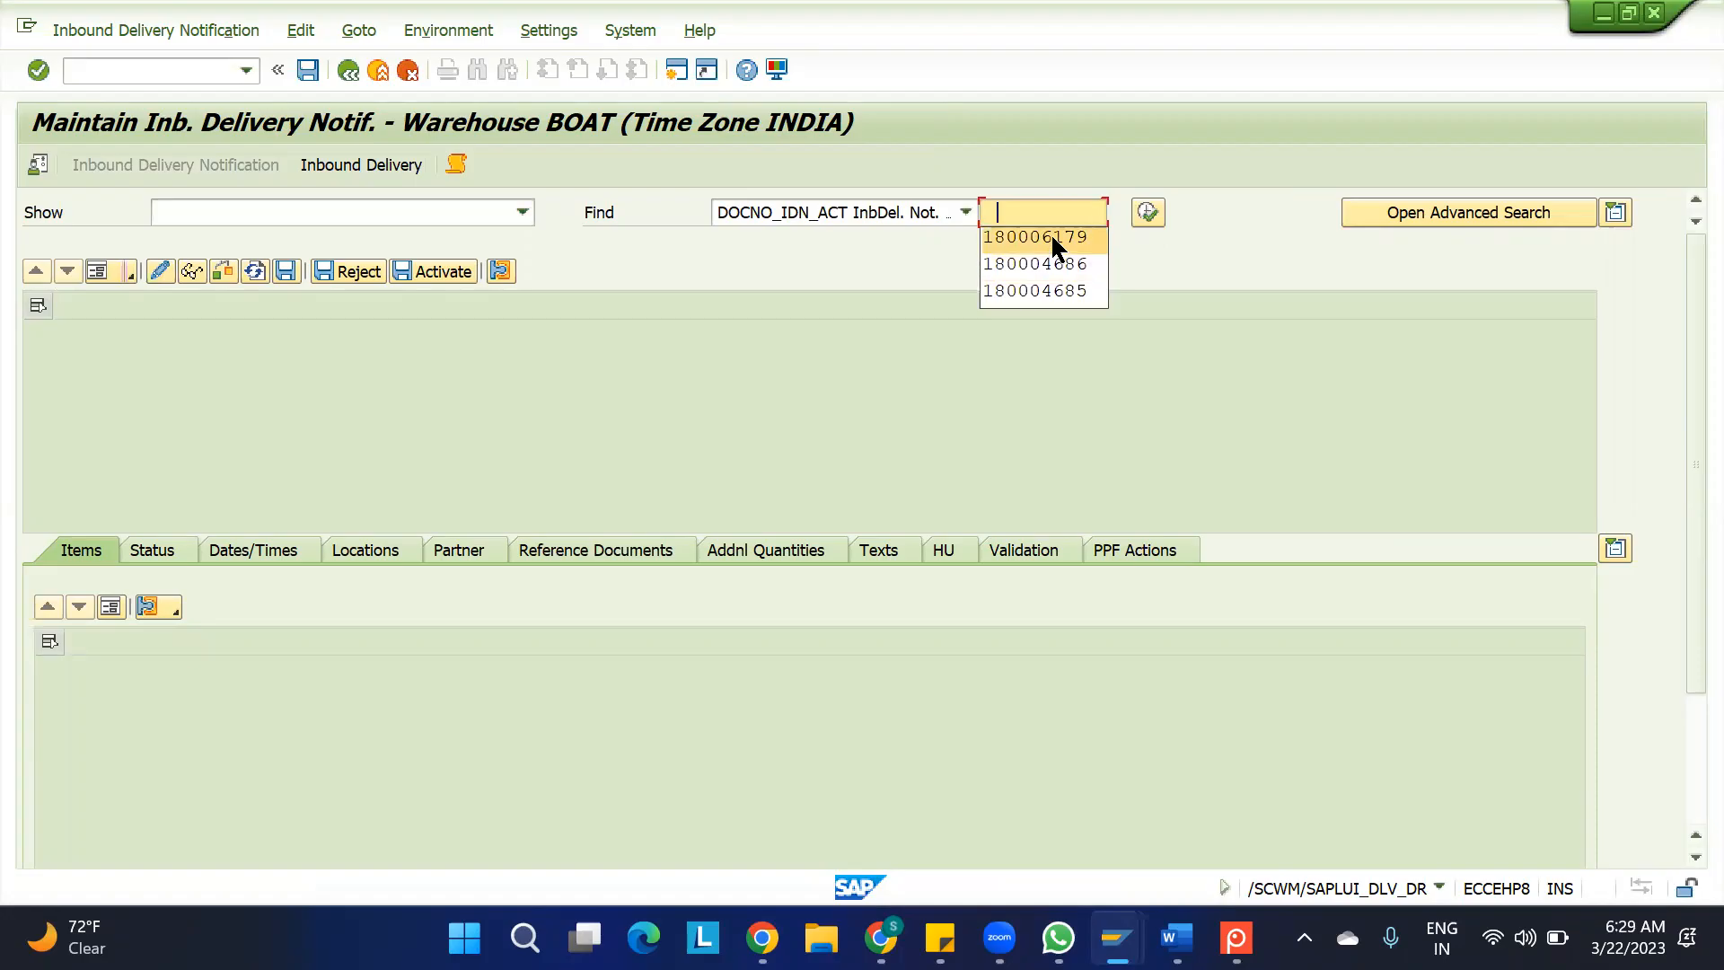
click(1050, 236)
click(1148, 212)
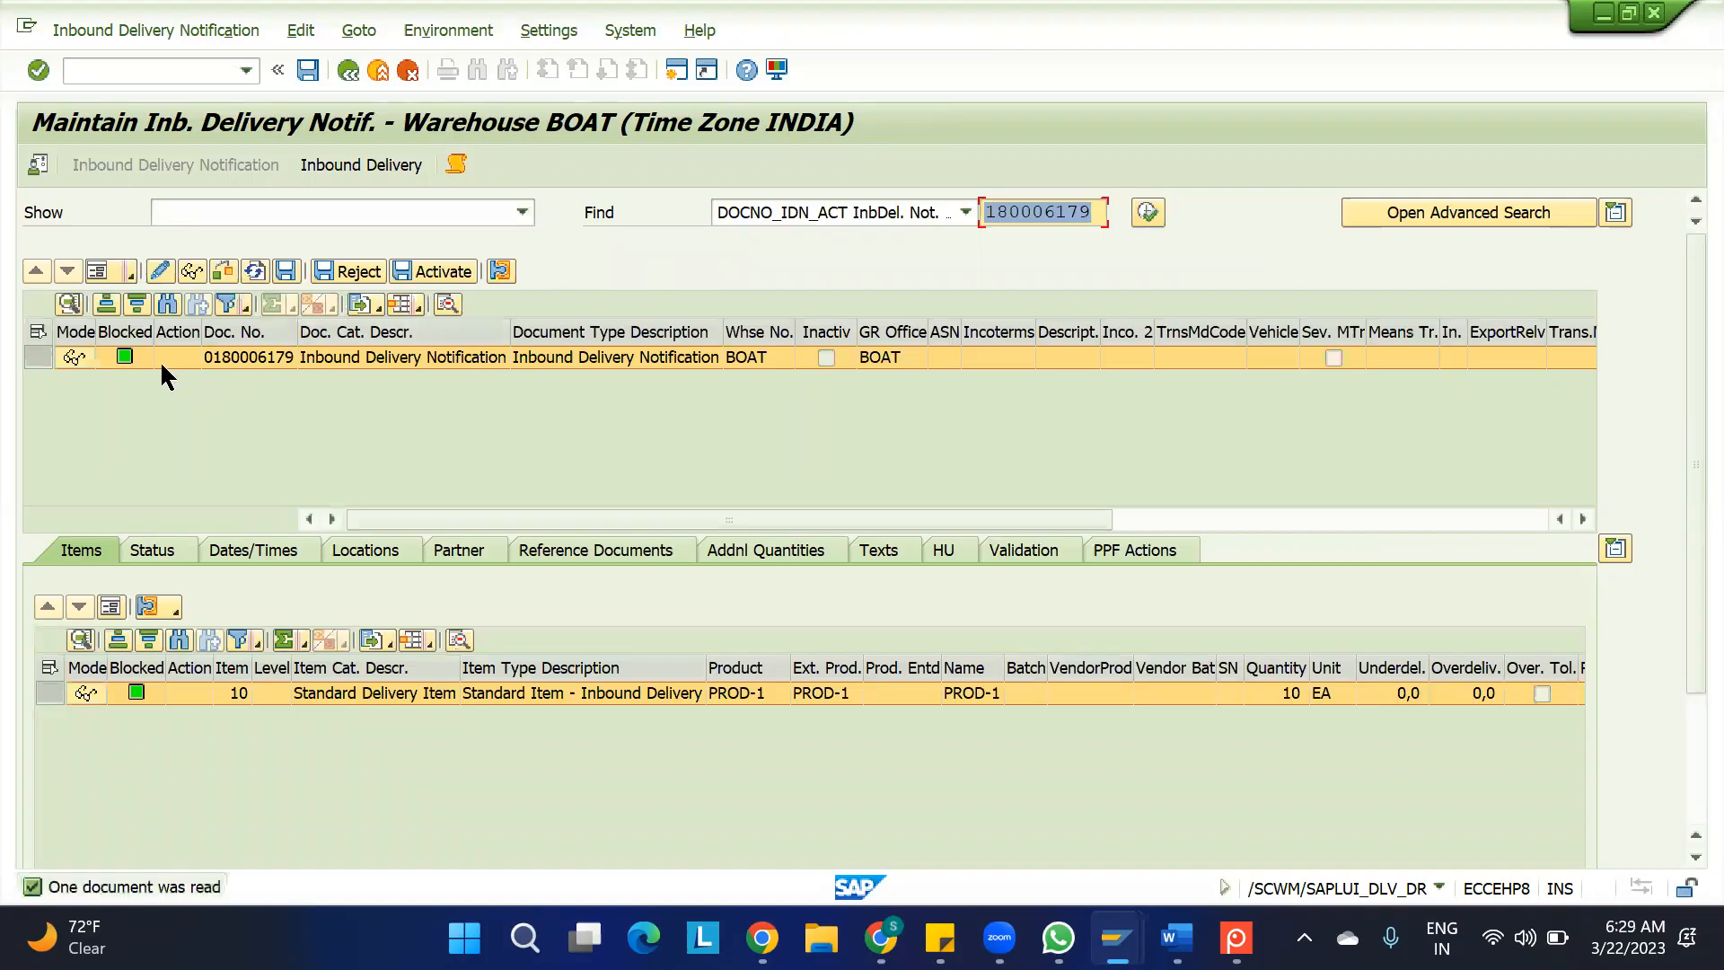
click(36, 357)
click(353, 166)
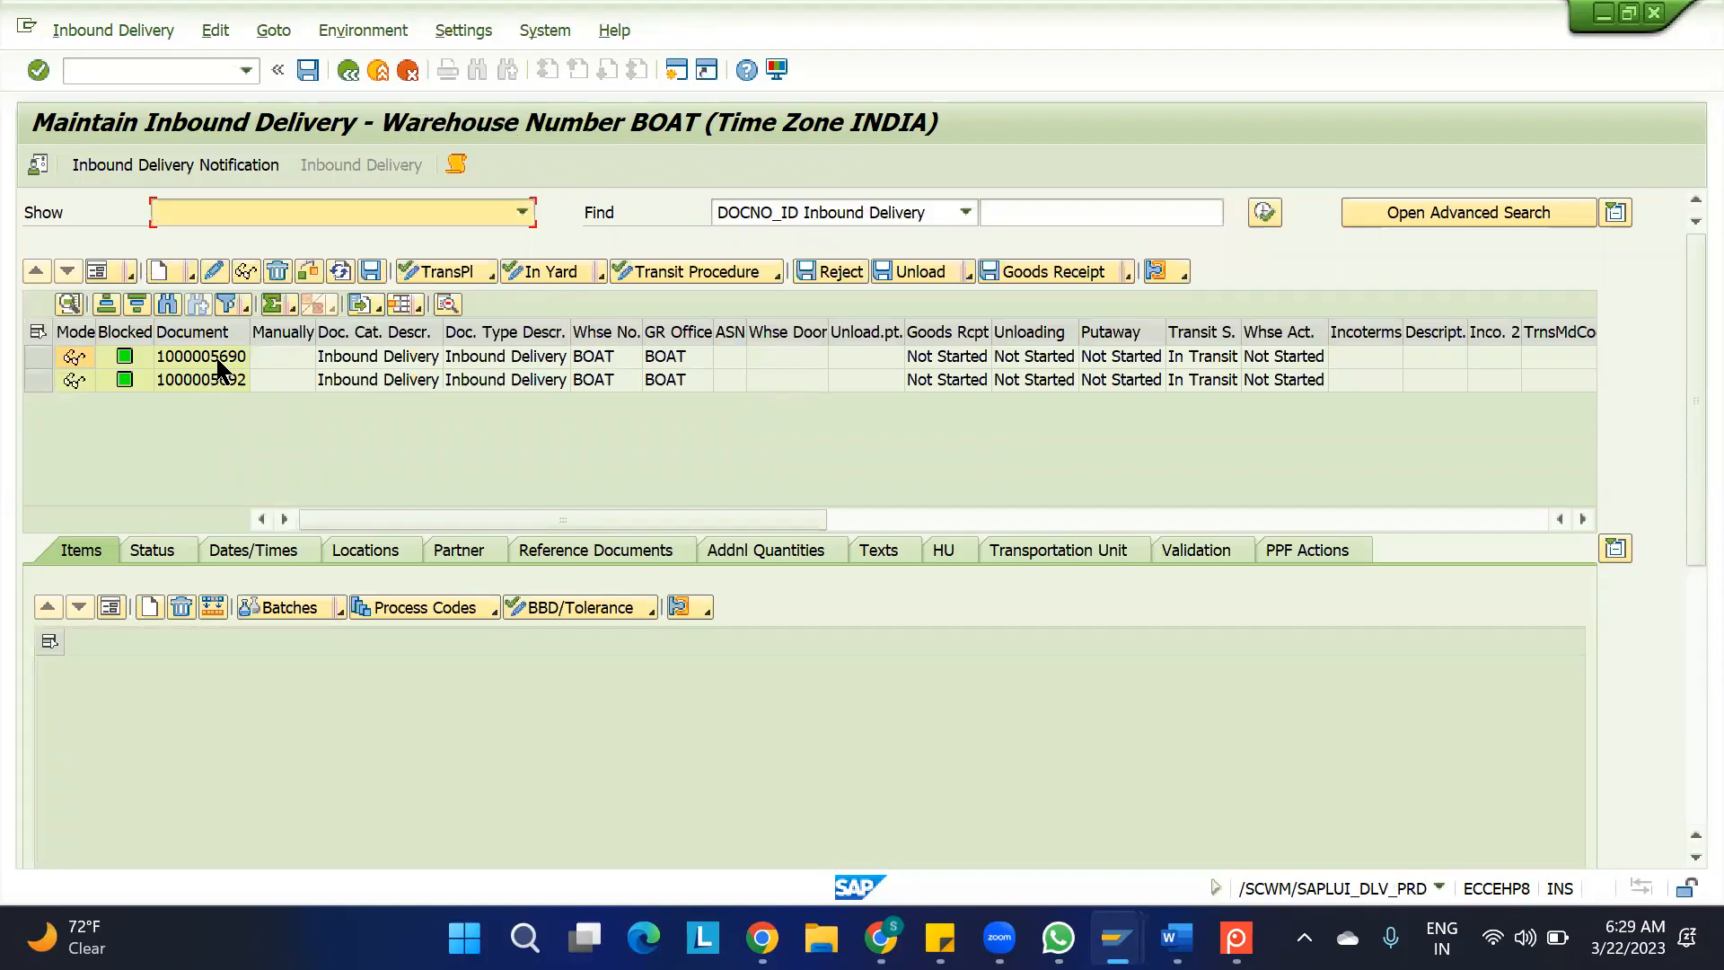
Examine the item details of the first and second inbound deliveries belonging to the notification
click(219, 360)
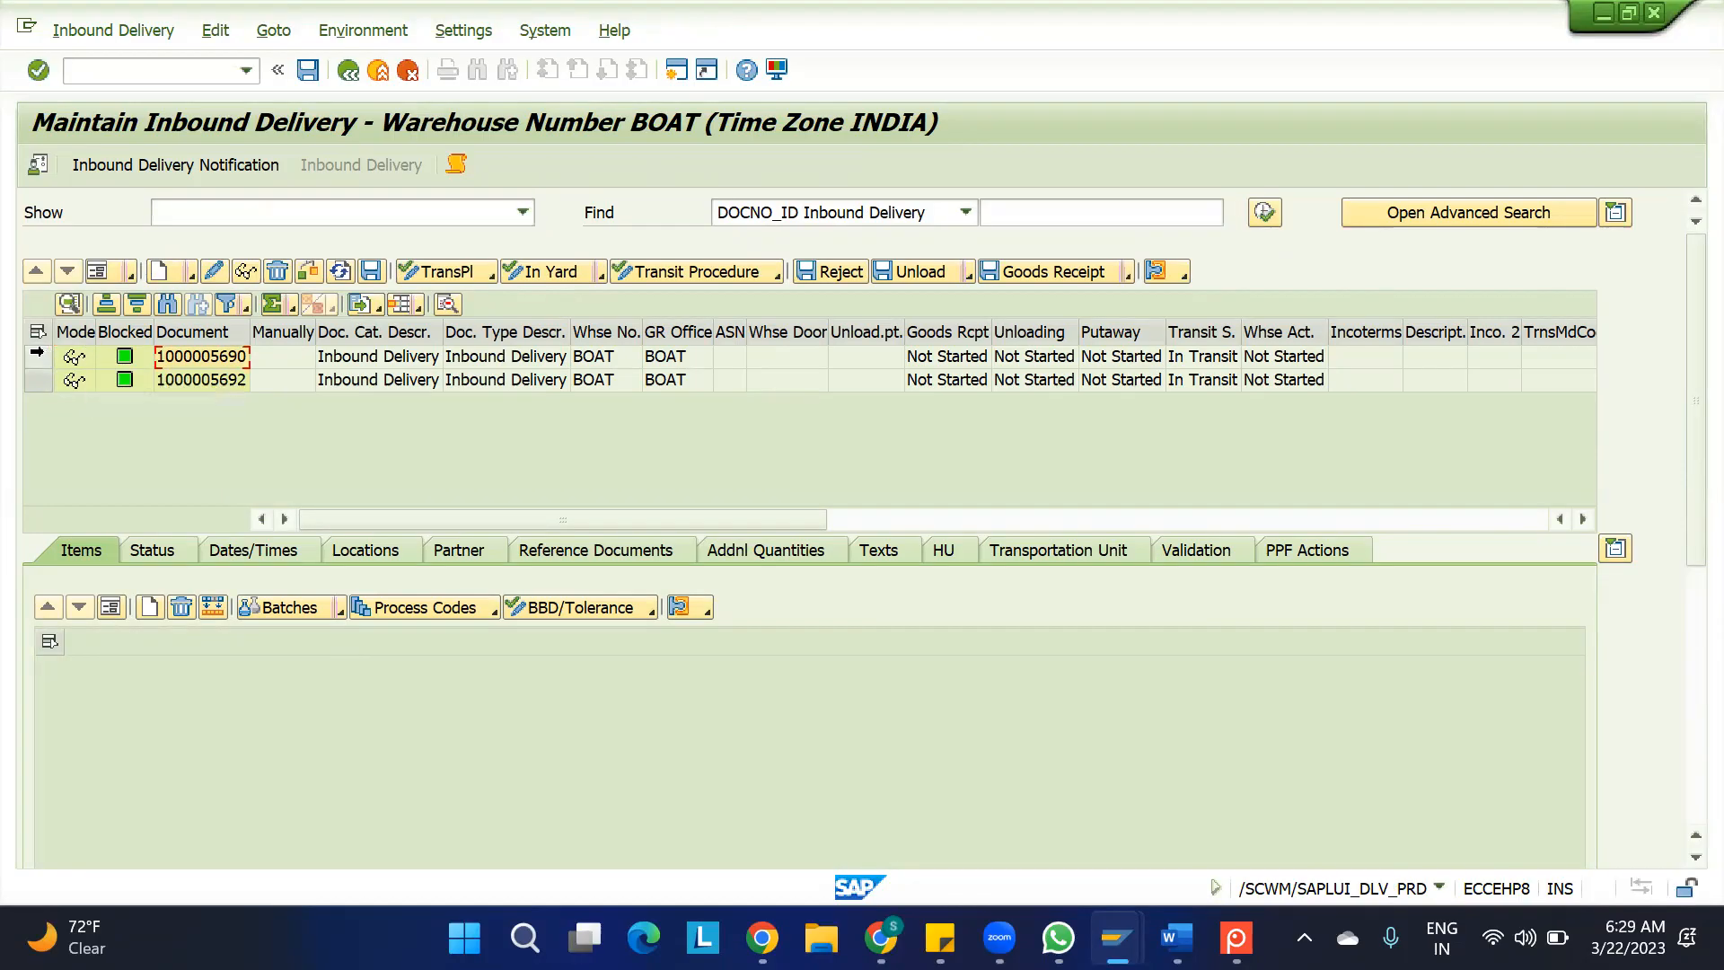
click(38, 356)
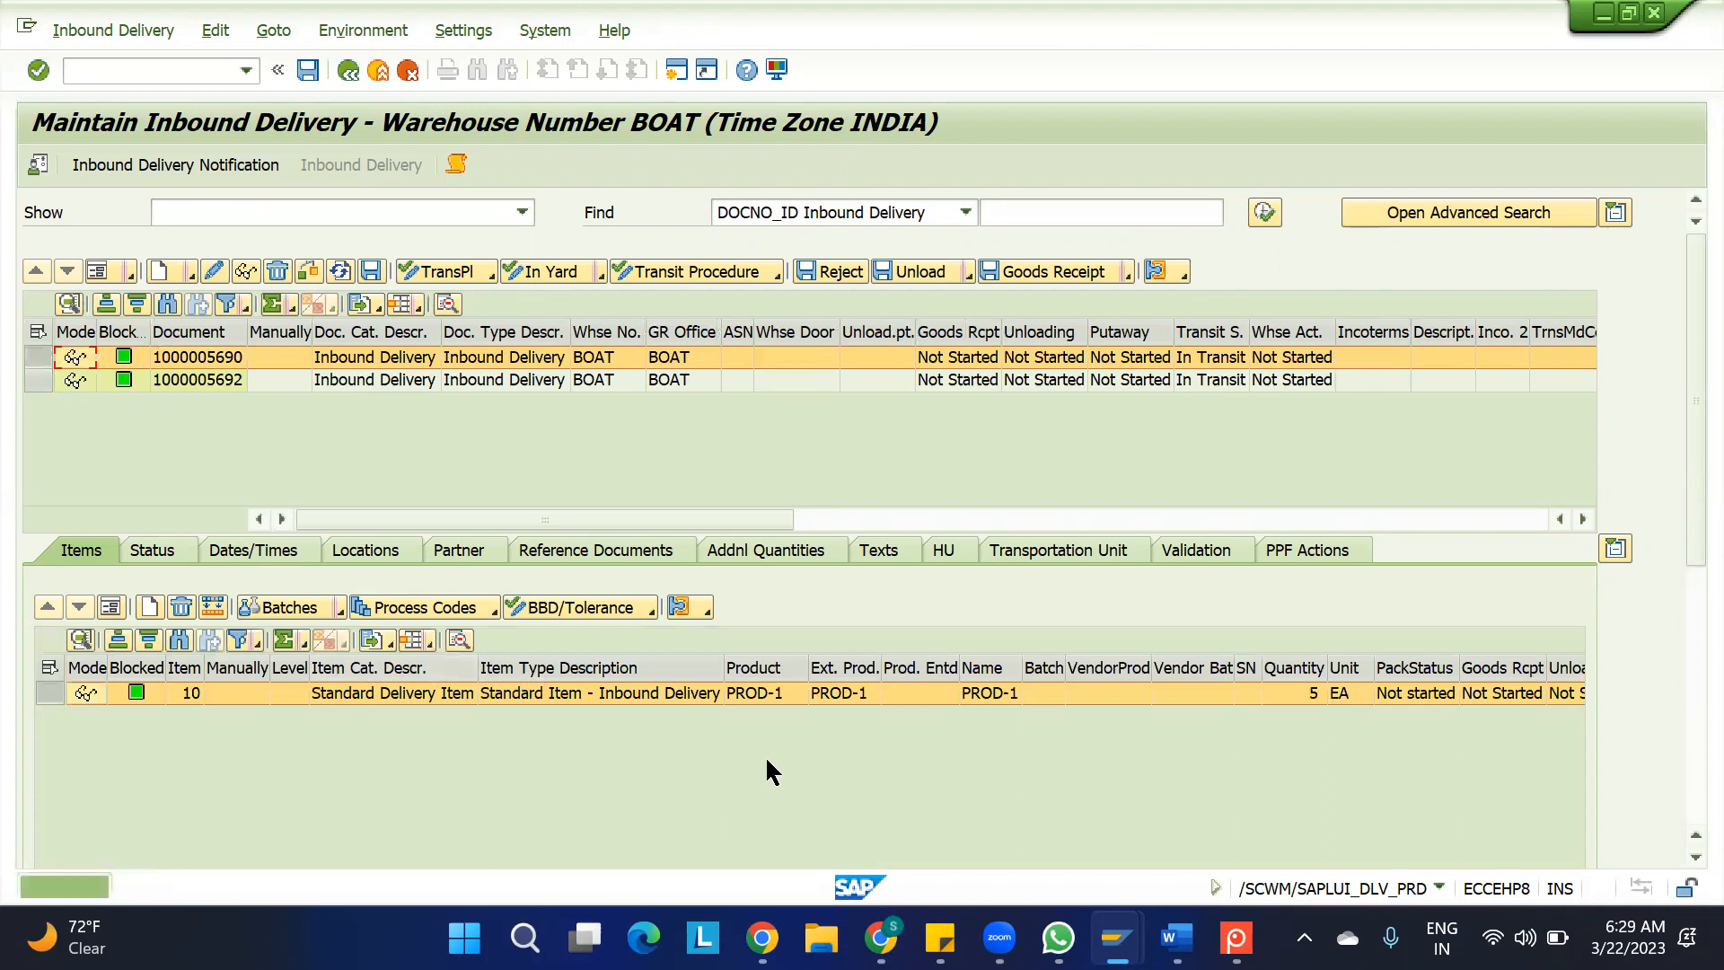
click(171, 377)
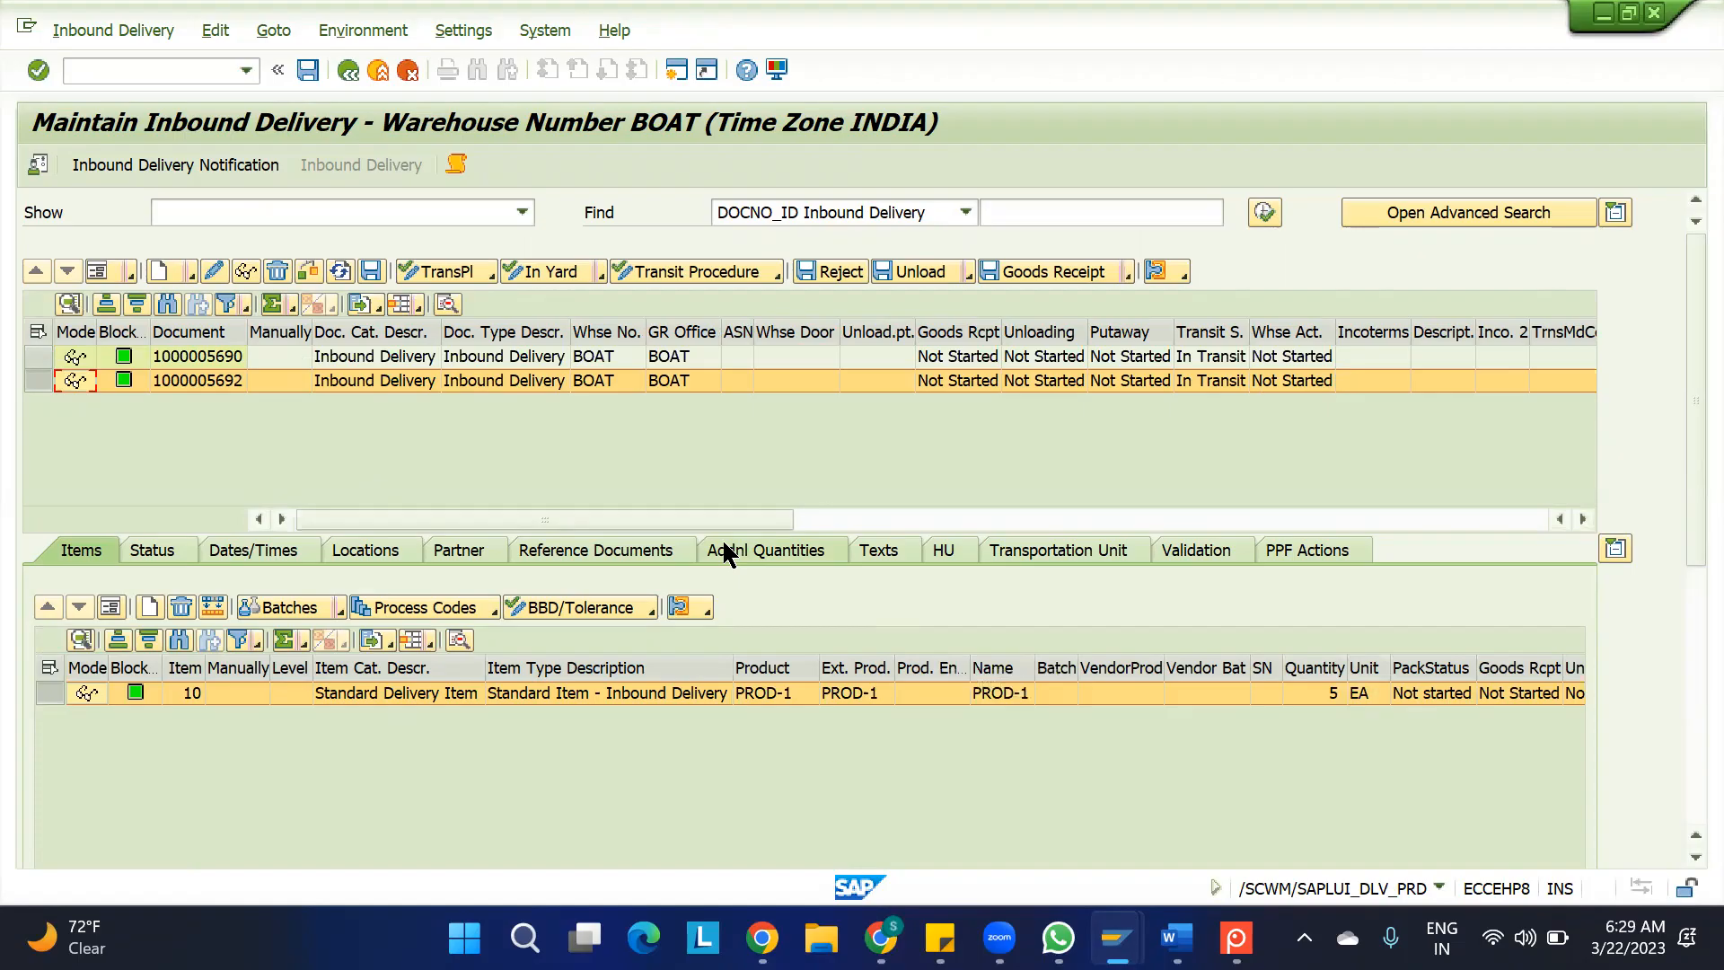
Examine the process code options for item 10 of the second inbound delivery without applying one, and select both deliveries in turn
click(495, 610)
click(510, 633)
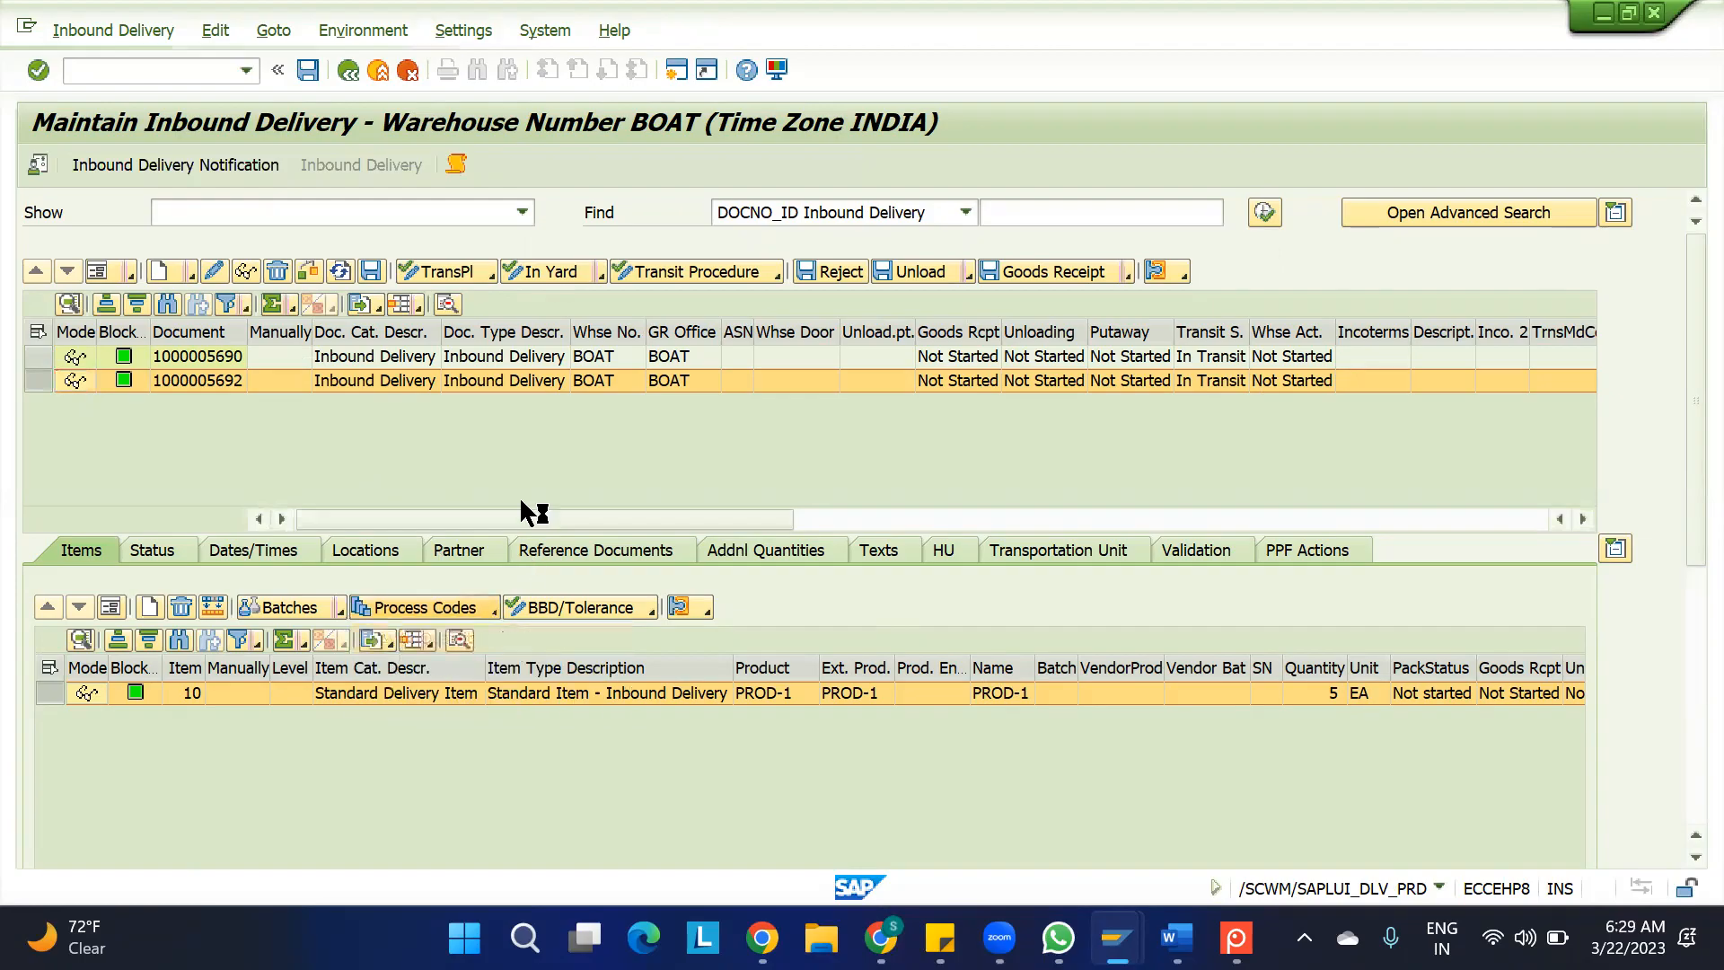
click(510, 315)
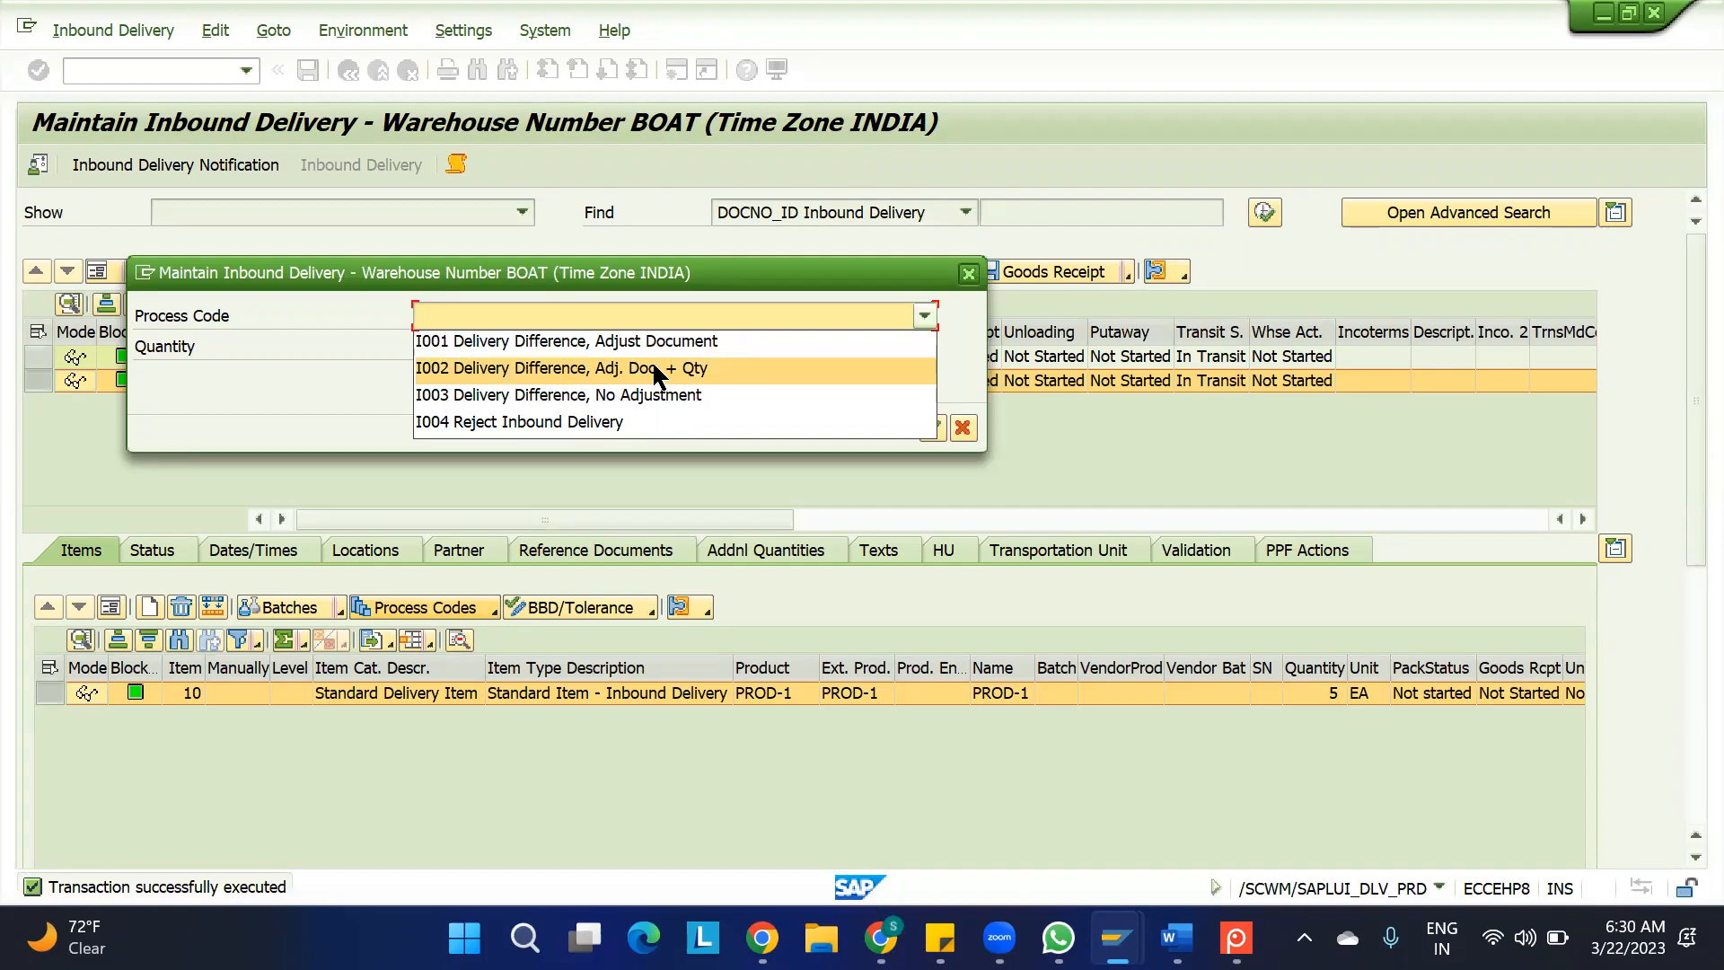
click(760, 477)
click(963, 427)
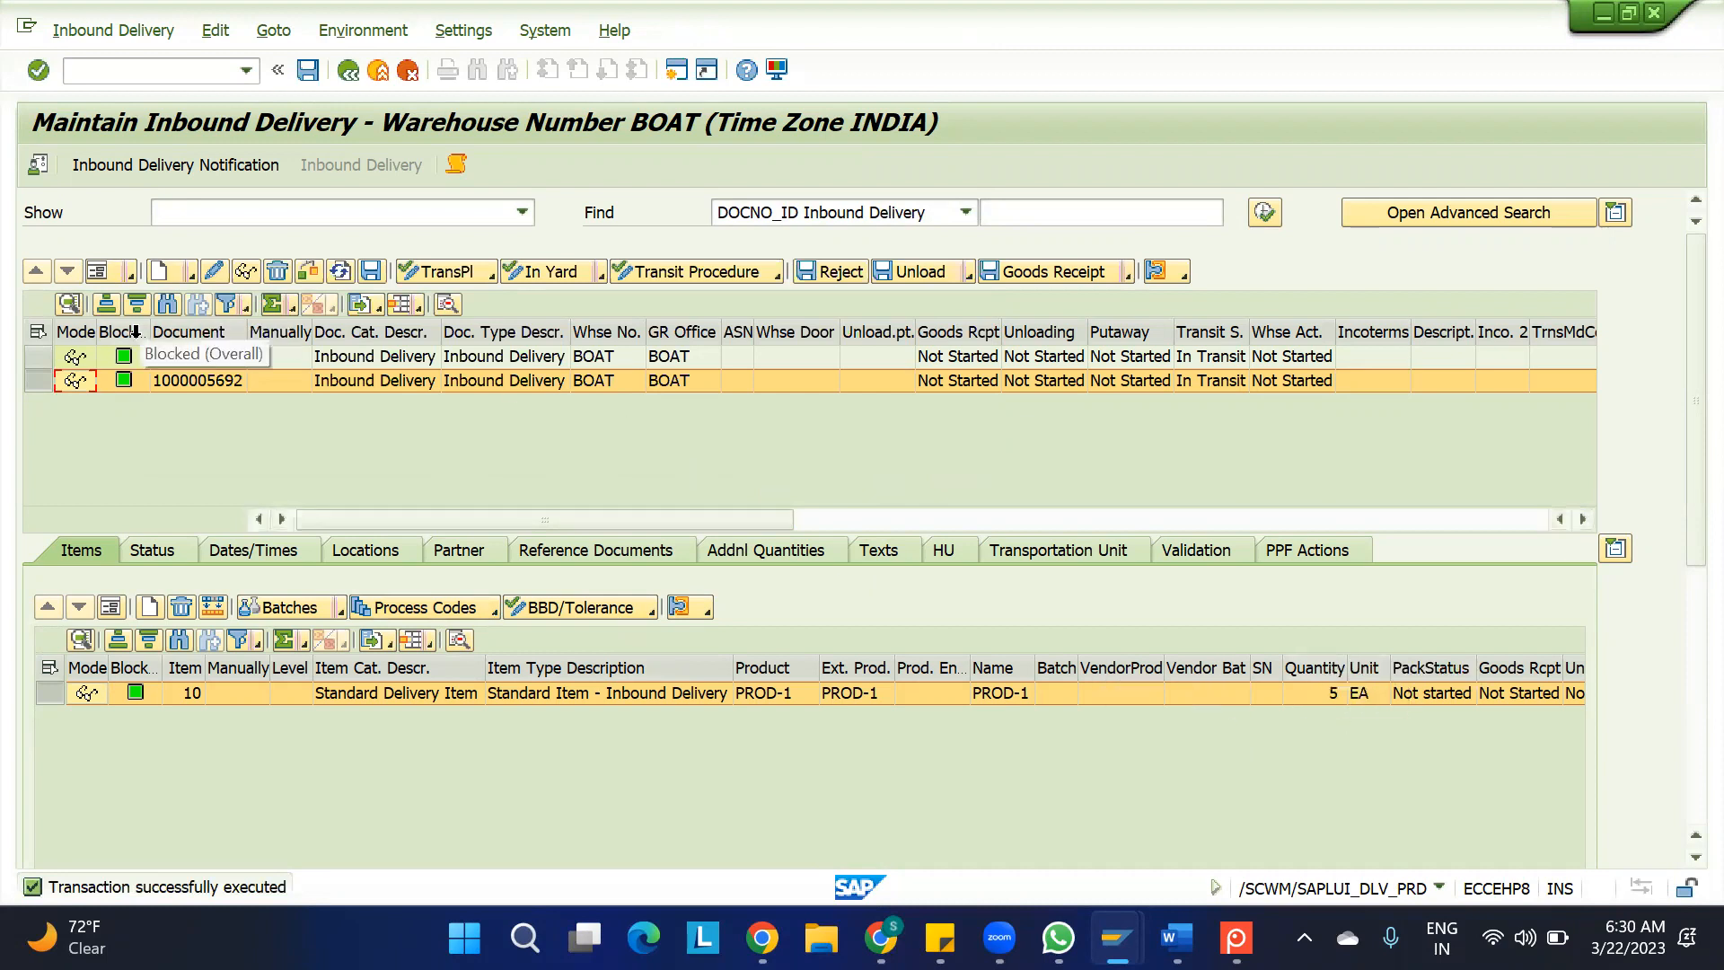
click(38, 358)
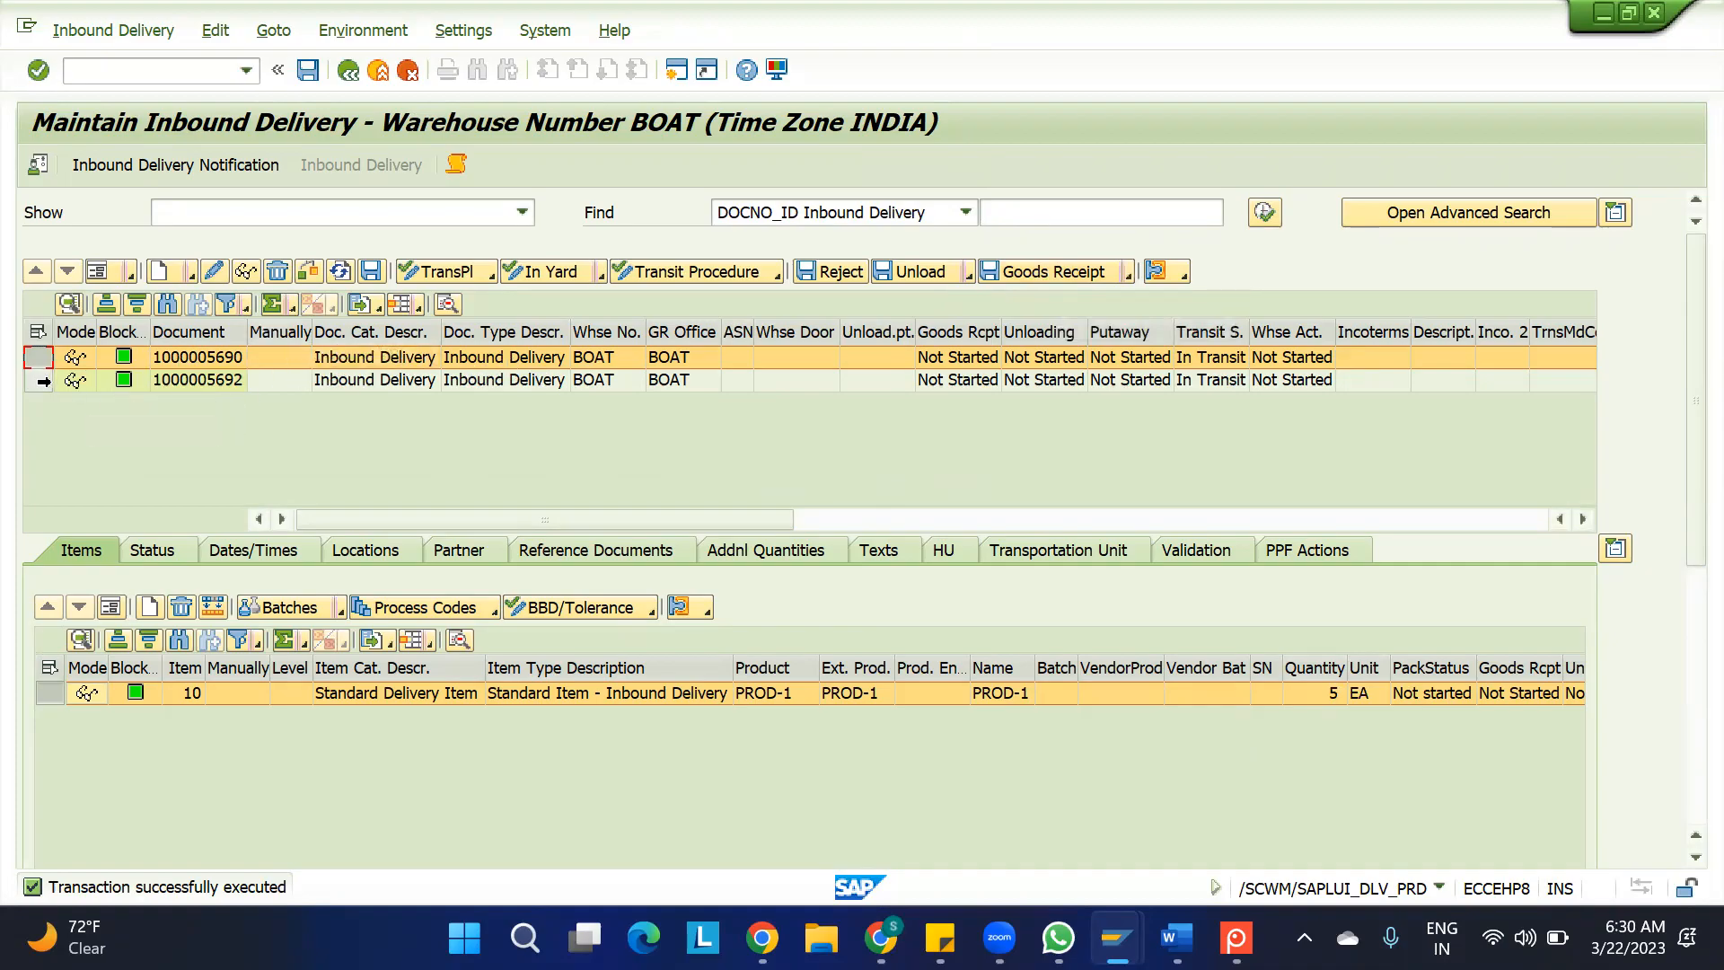
click(38, 381)
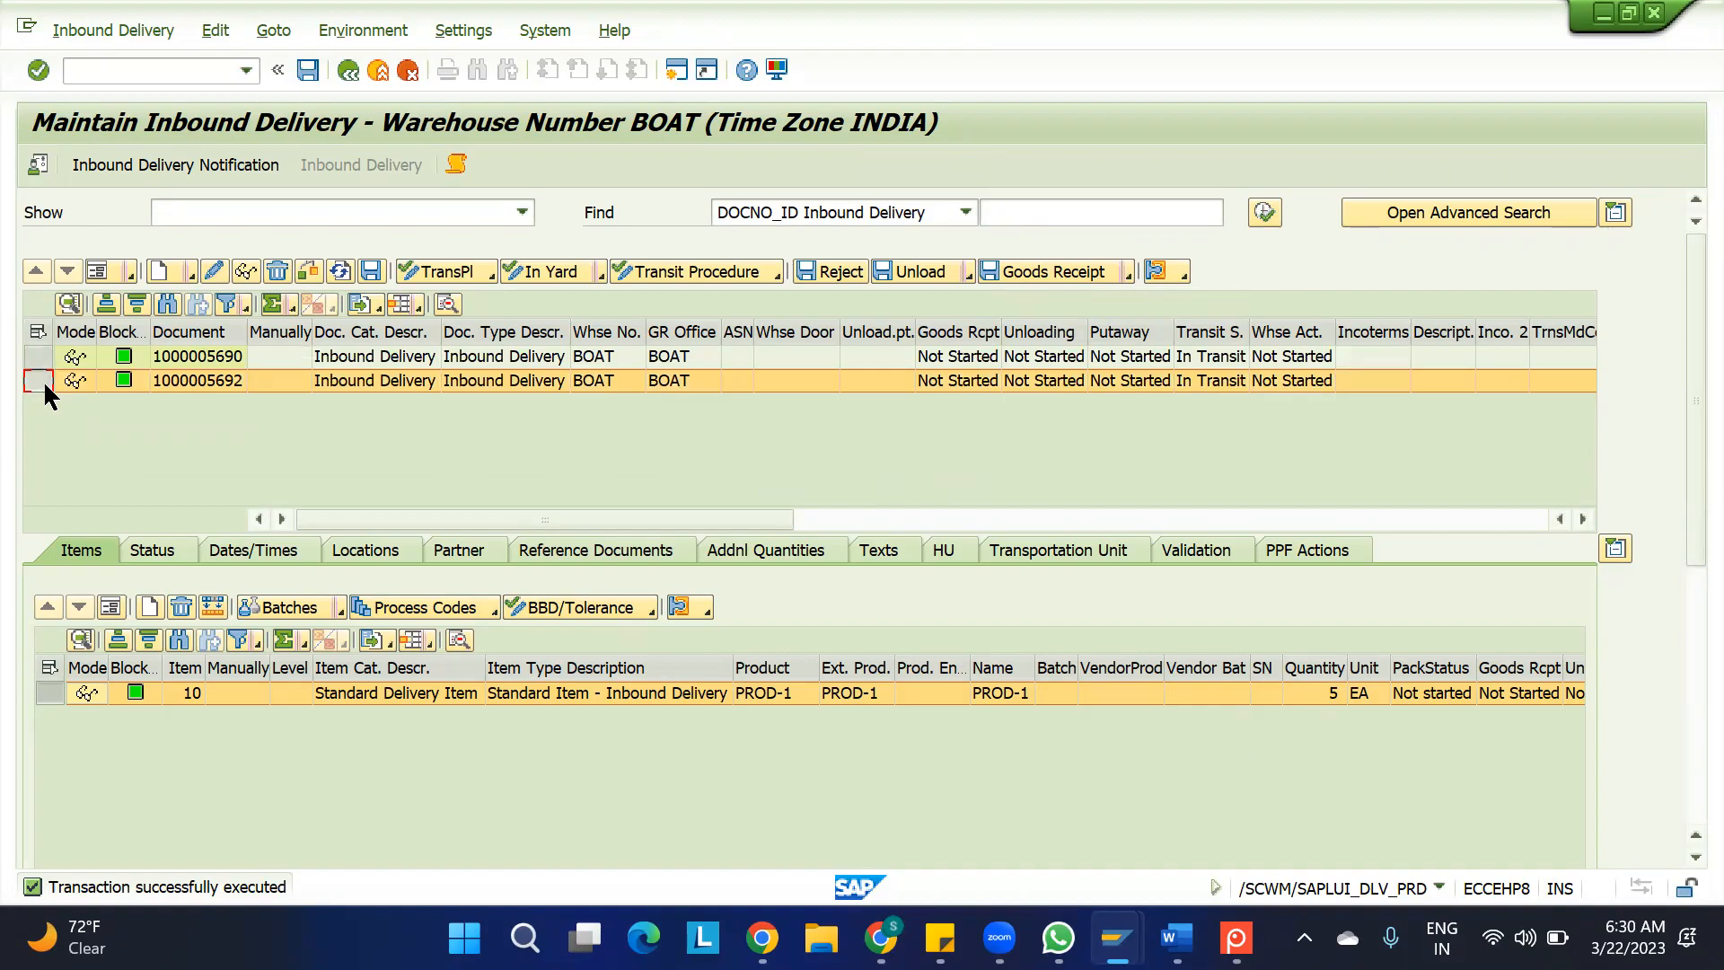
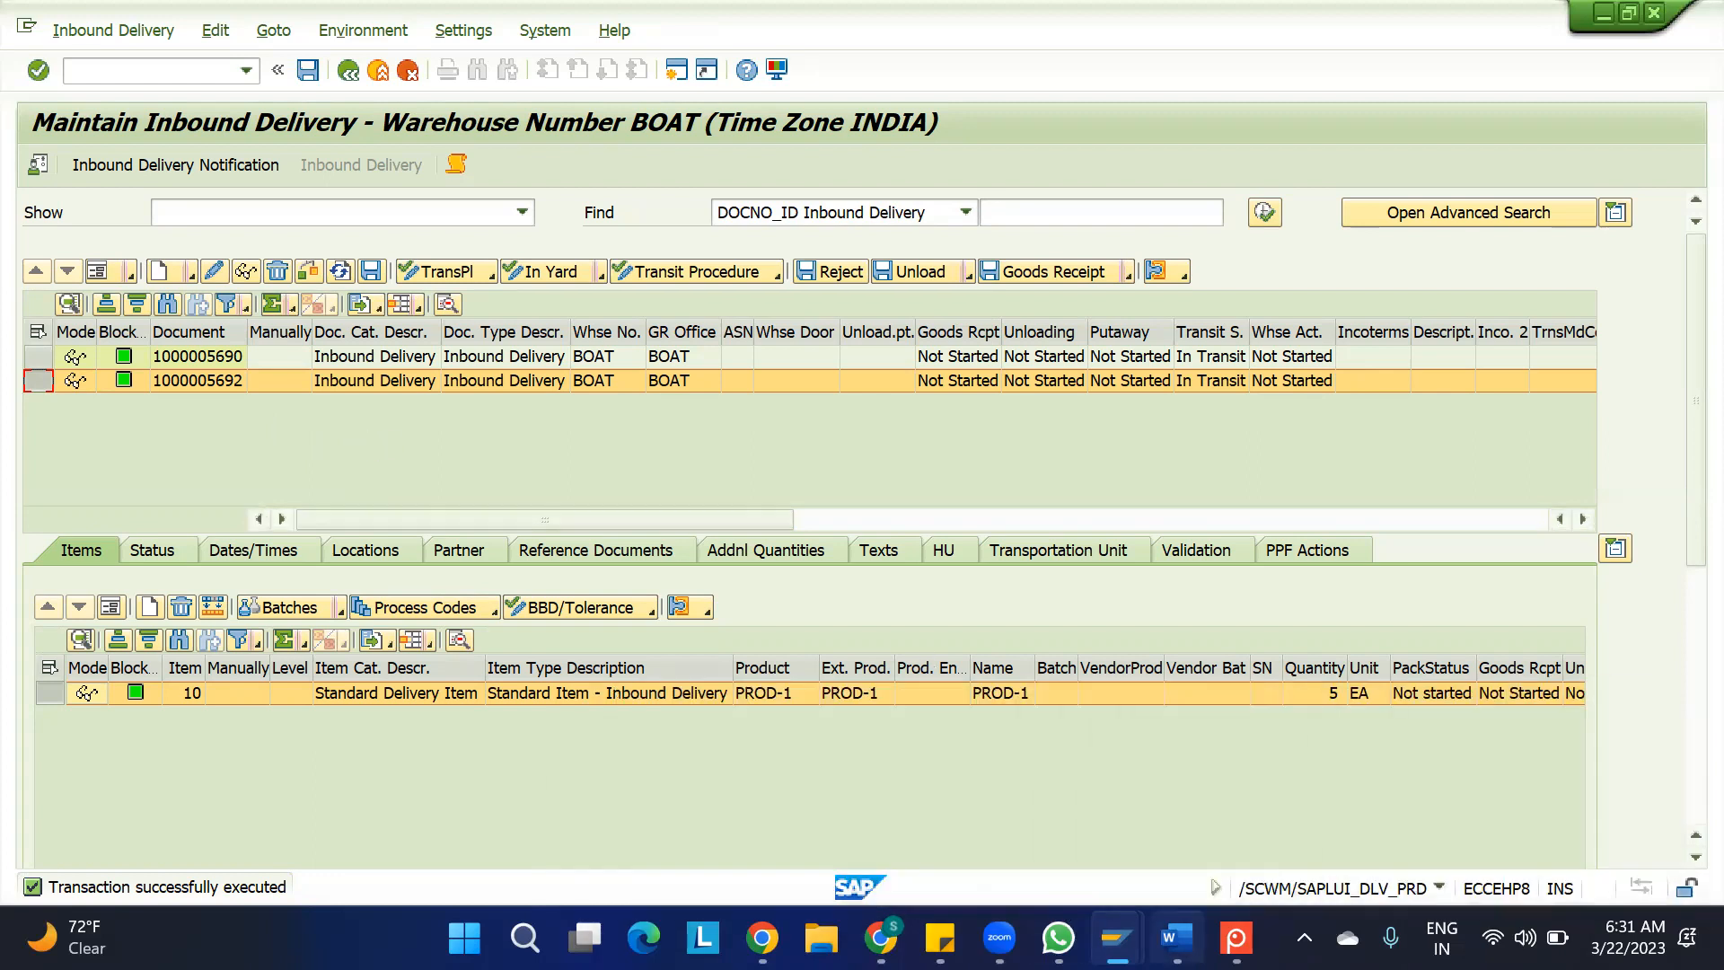
Switch to the IBD spreadsheet in Google Sheets and review the Truck 1 and Truck 2 quantity conditions
mouse_move(999, 937)
click(880, 937)
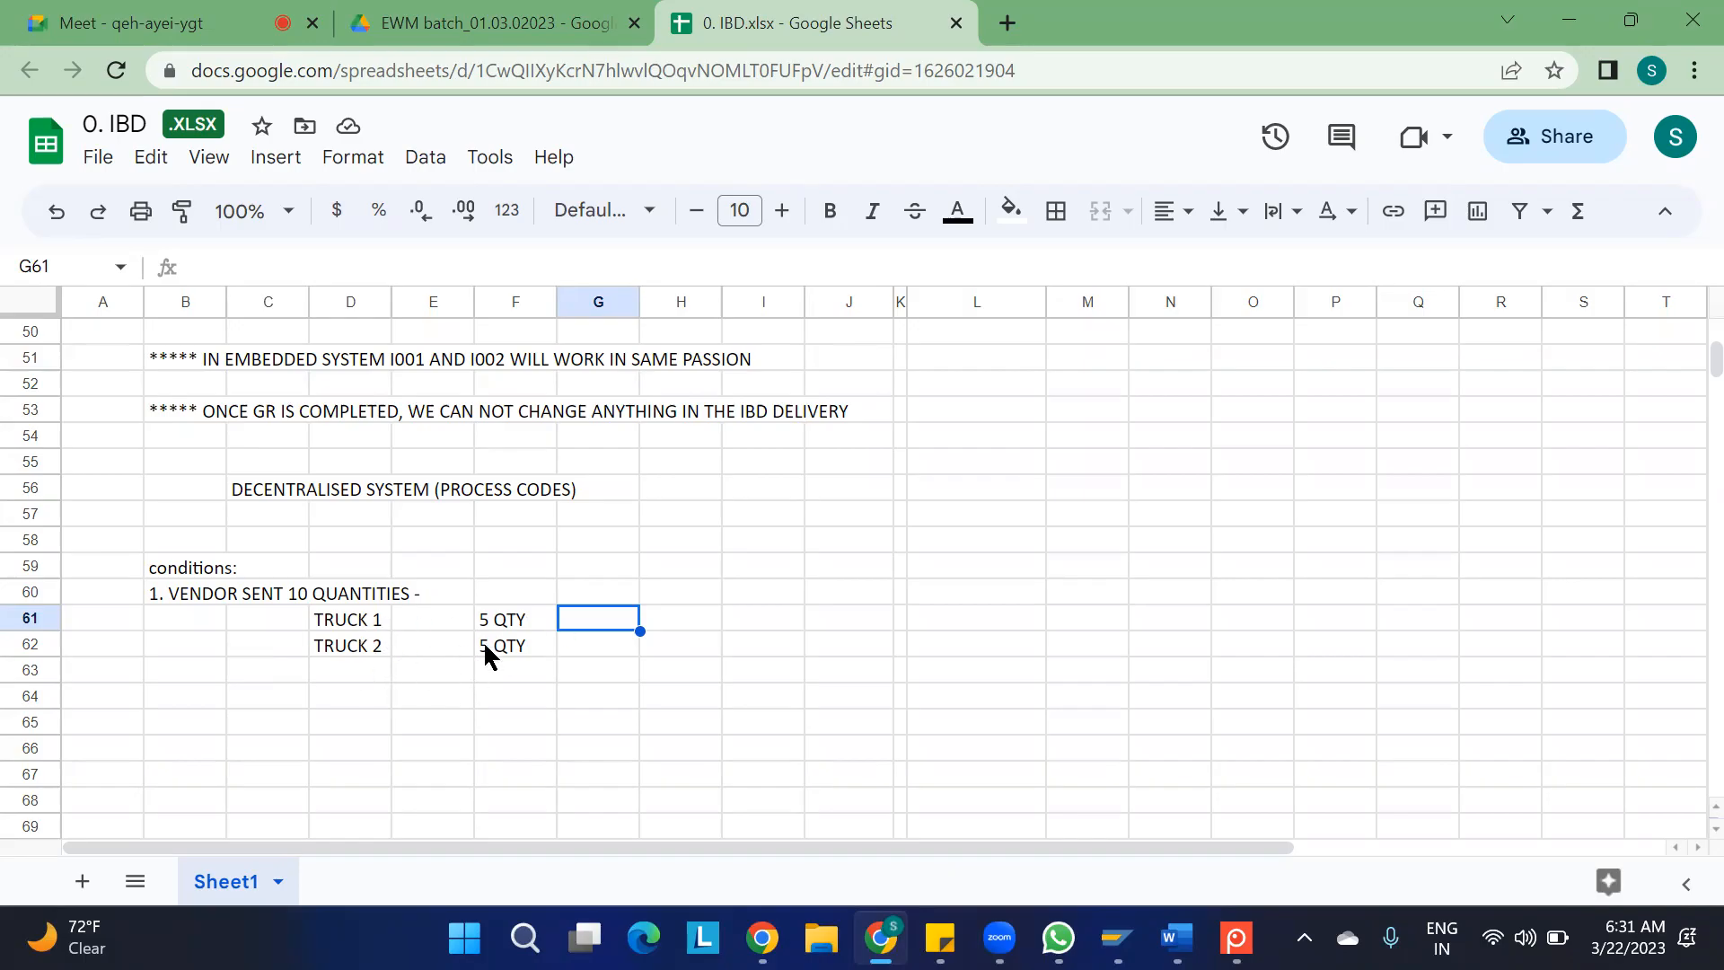
click(348, 634)
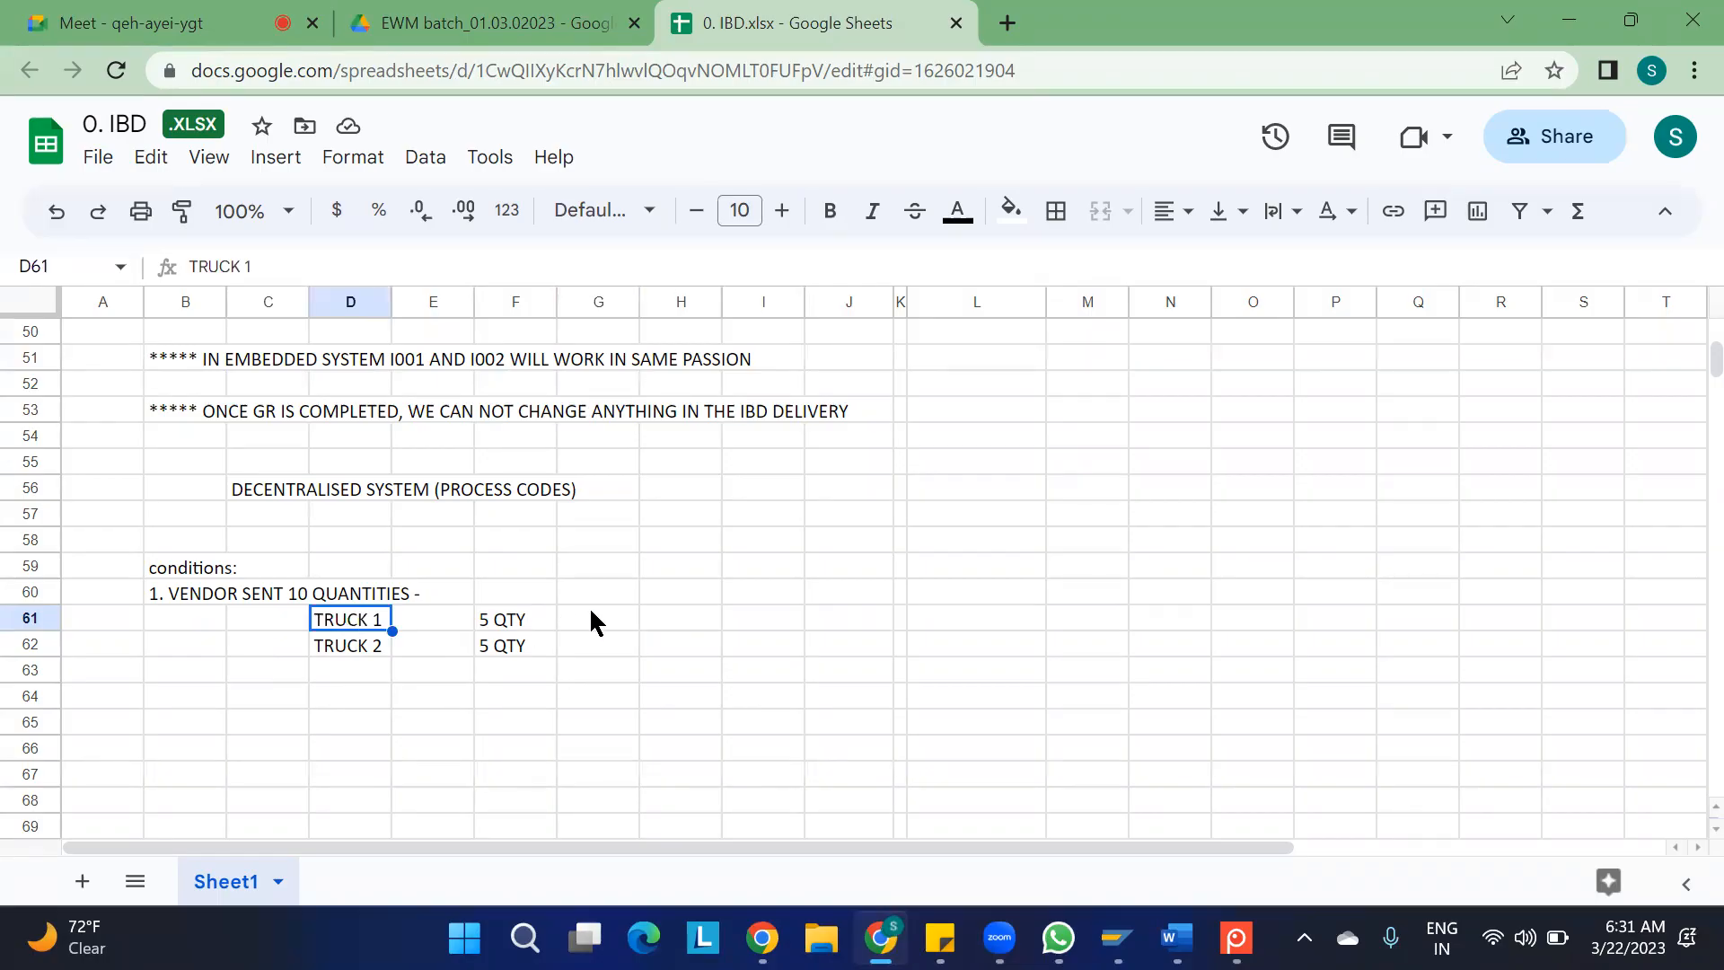
click(683, 628)
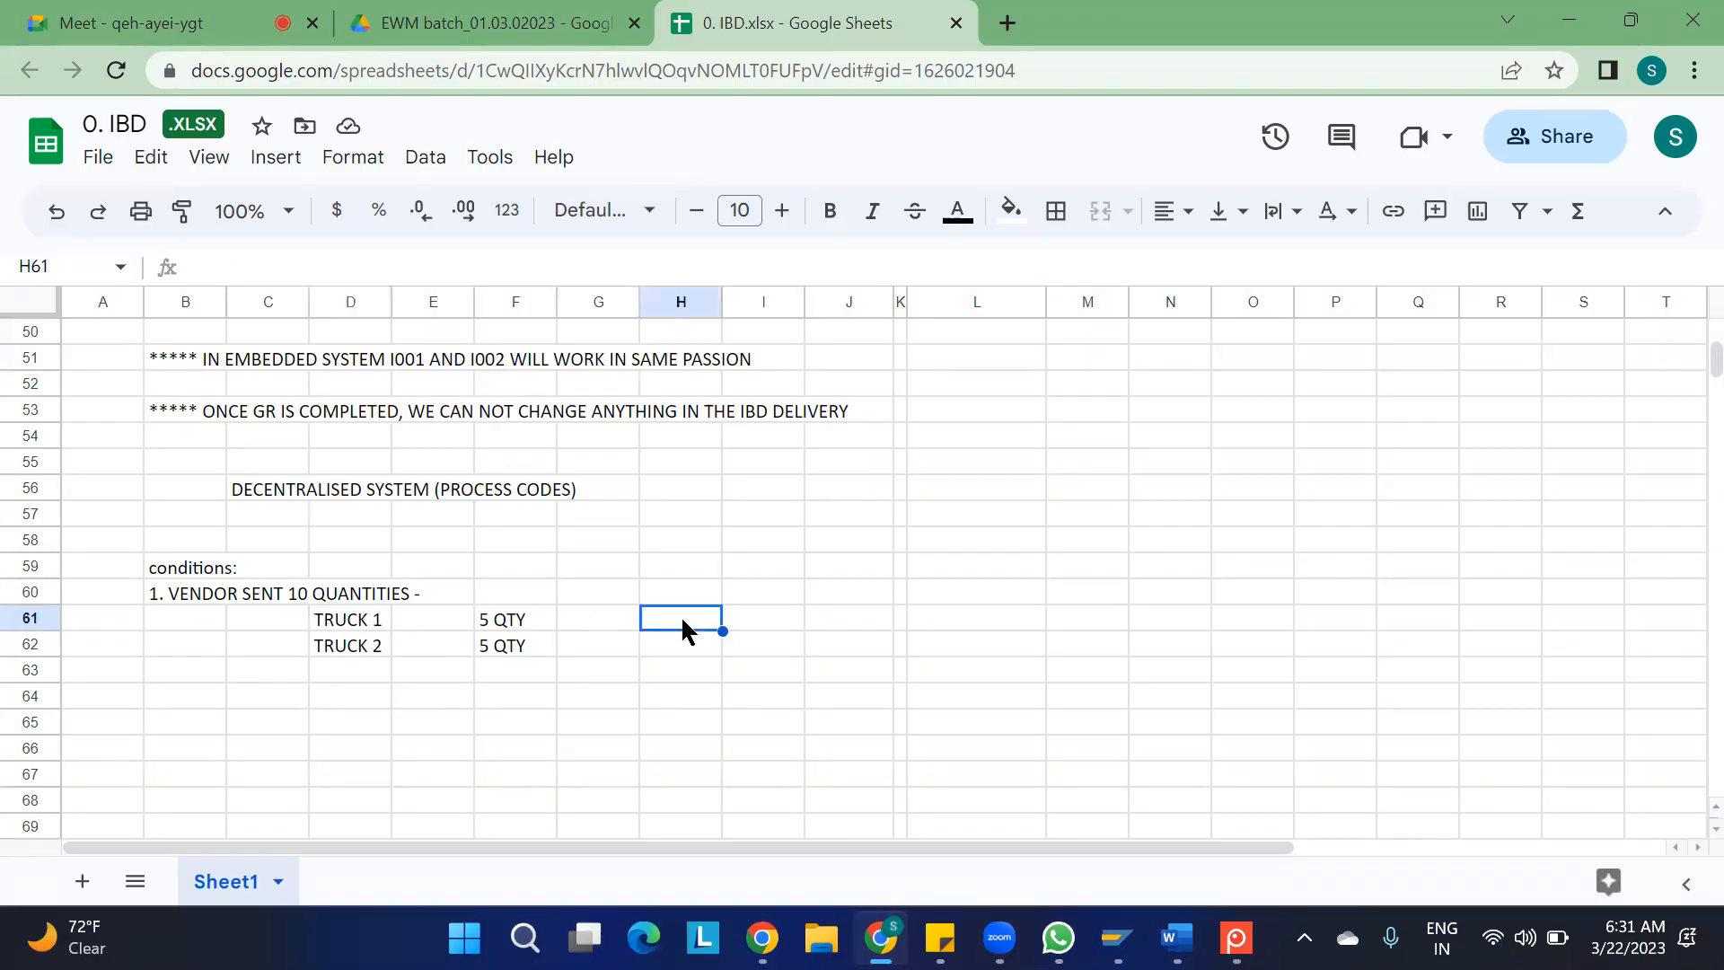
click(679, 654)
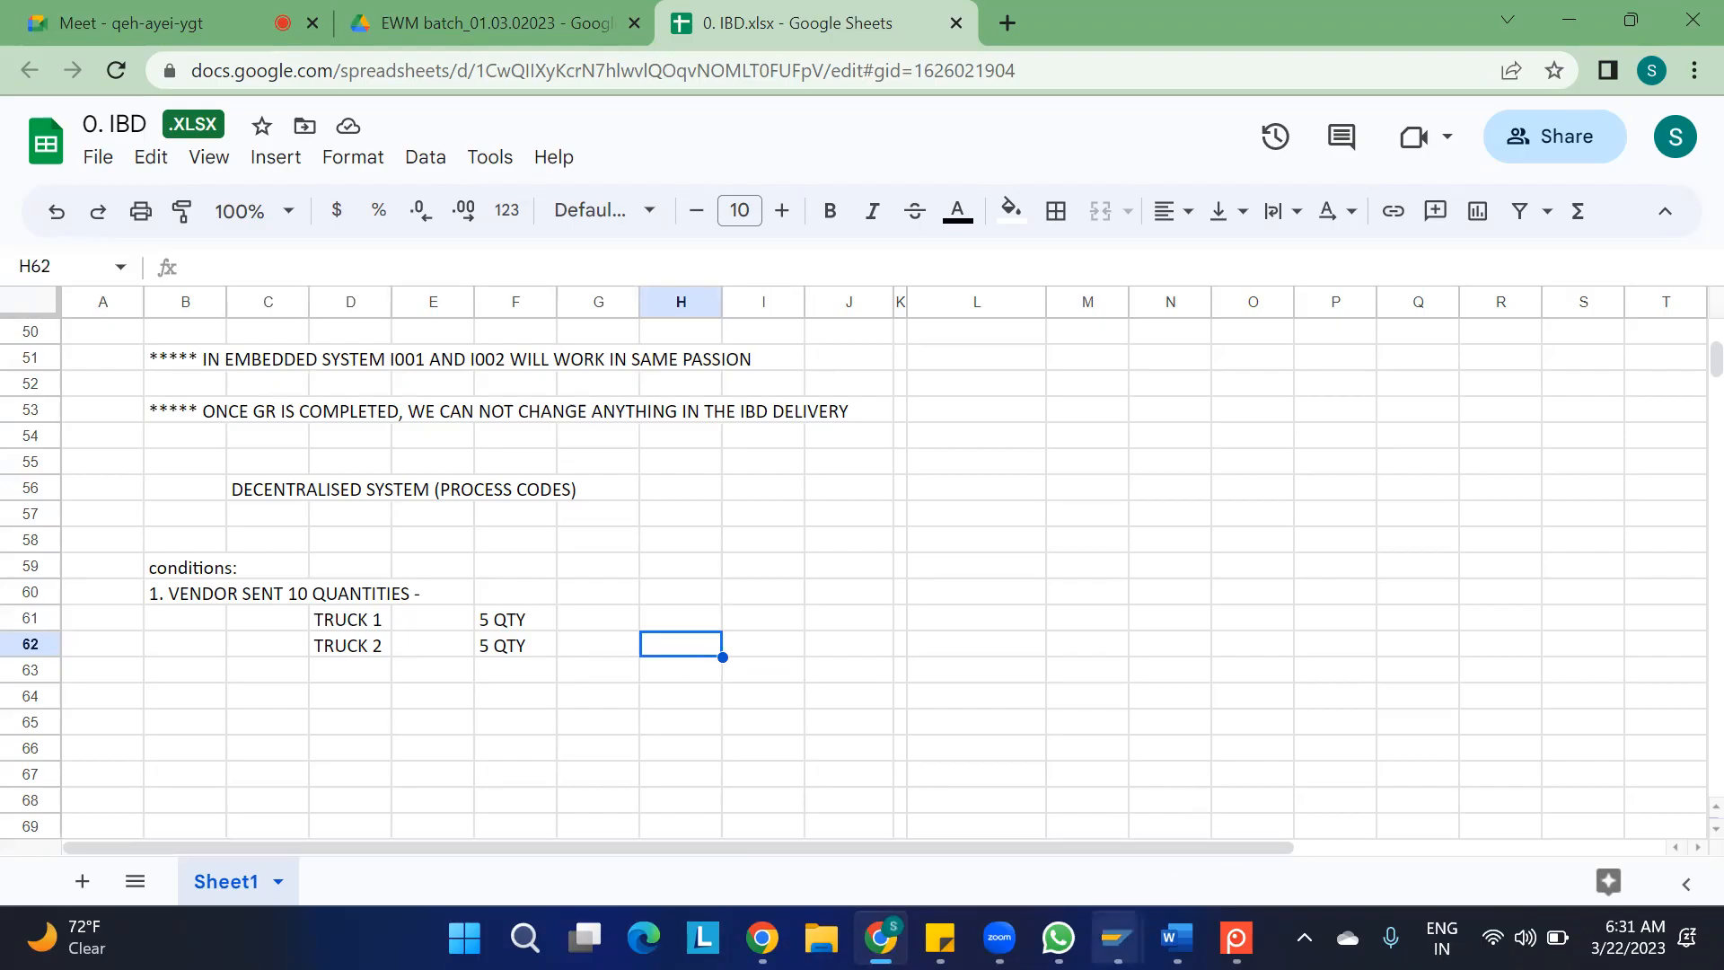
Switch back to SAP, select the first warehouse inbound delivery, and display the original inbound delivery in the ERP session
mouse_move(1117, 937)
click(1185, 795)
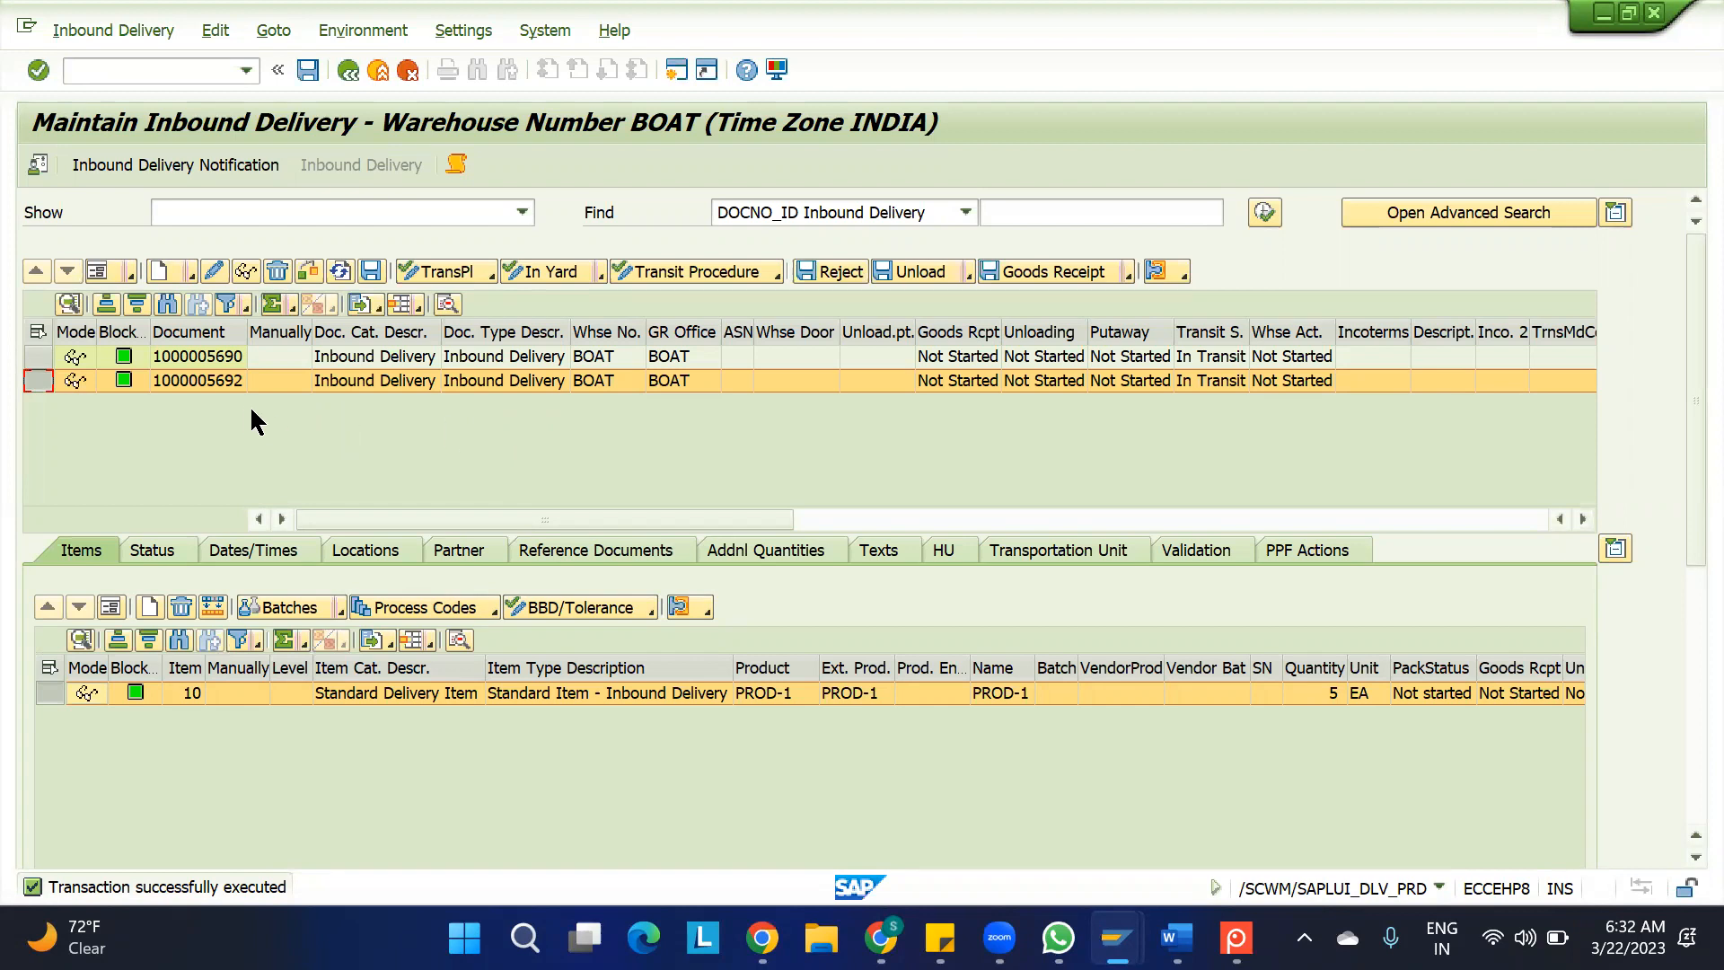
click(38, 356)
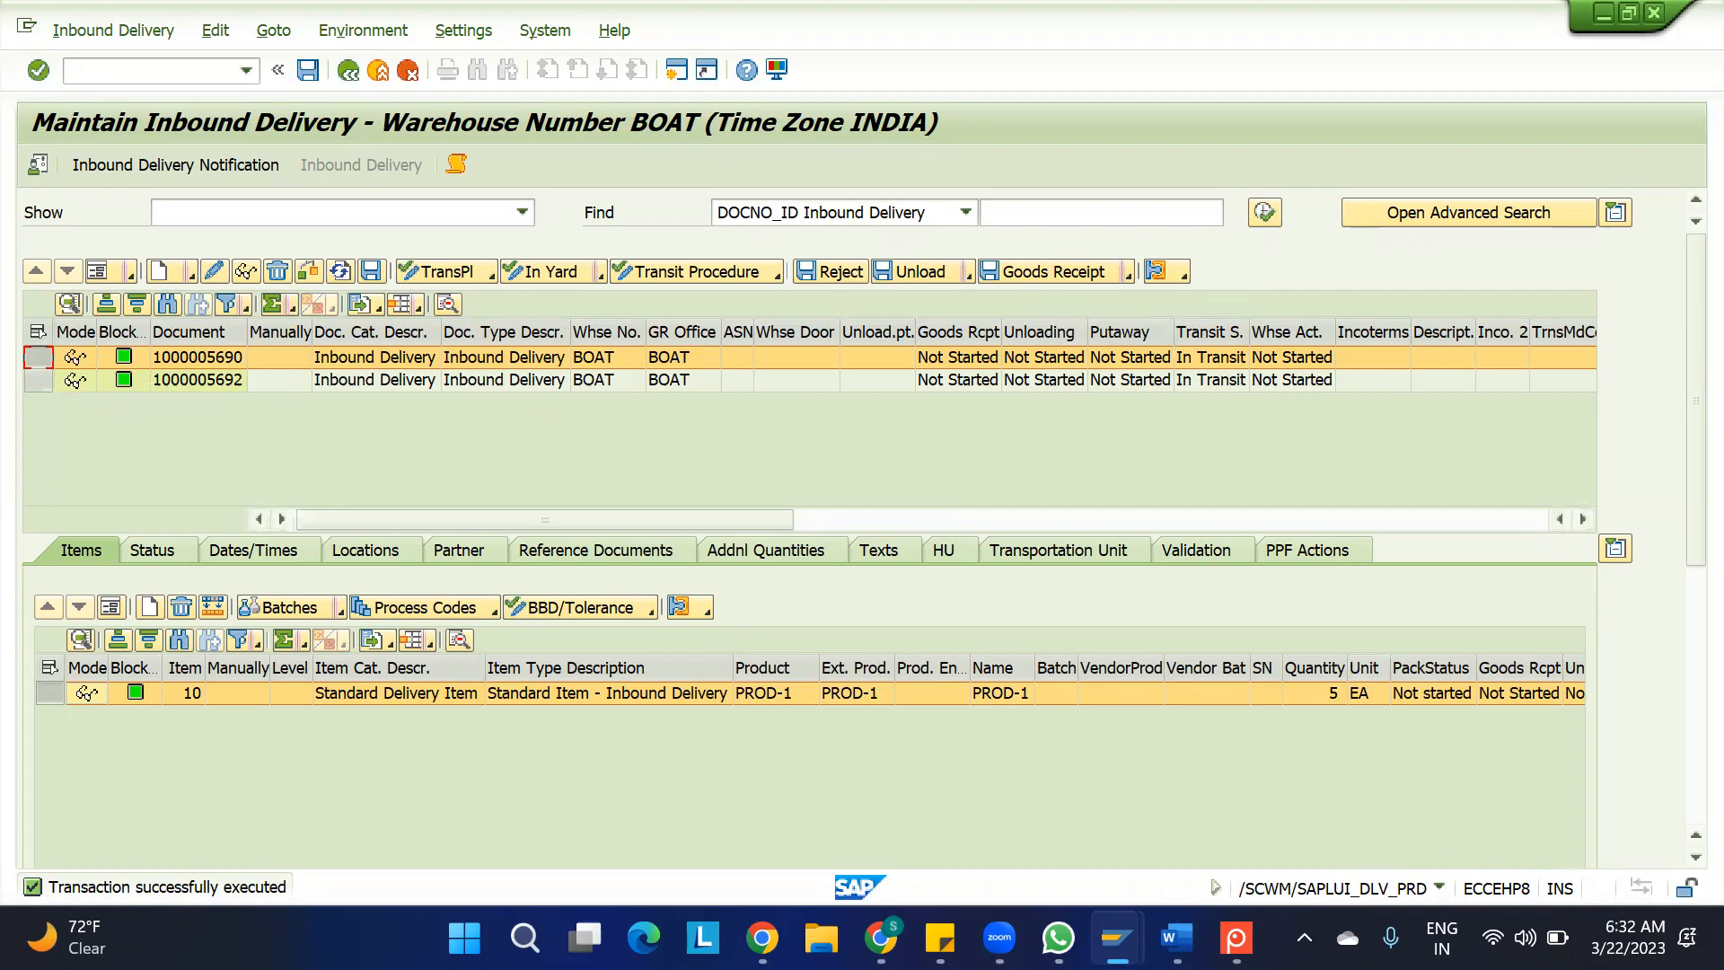
mouse_move(1116, 939)
click(938, 859)
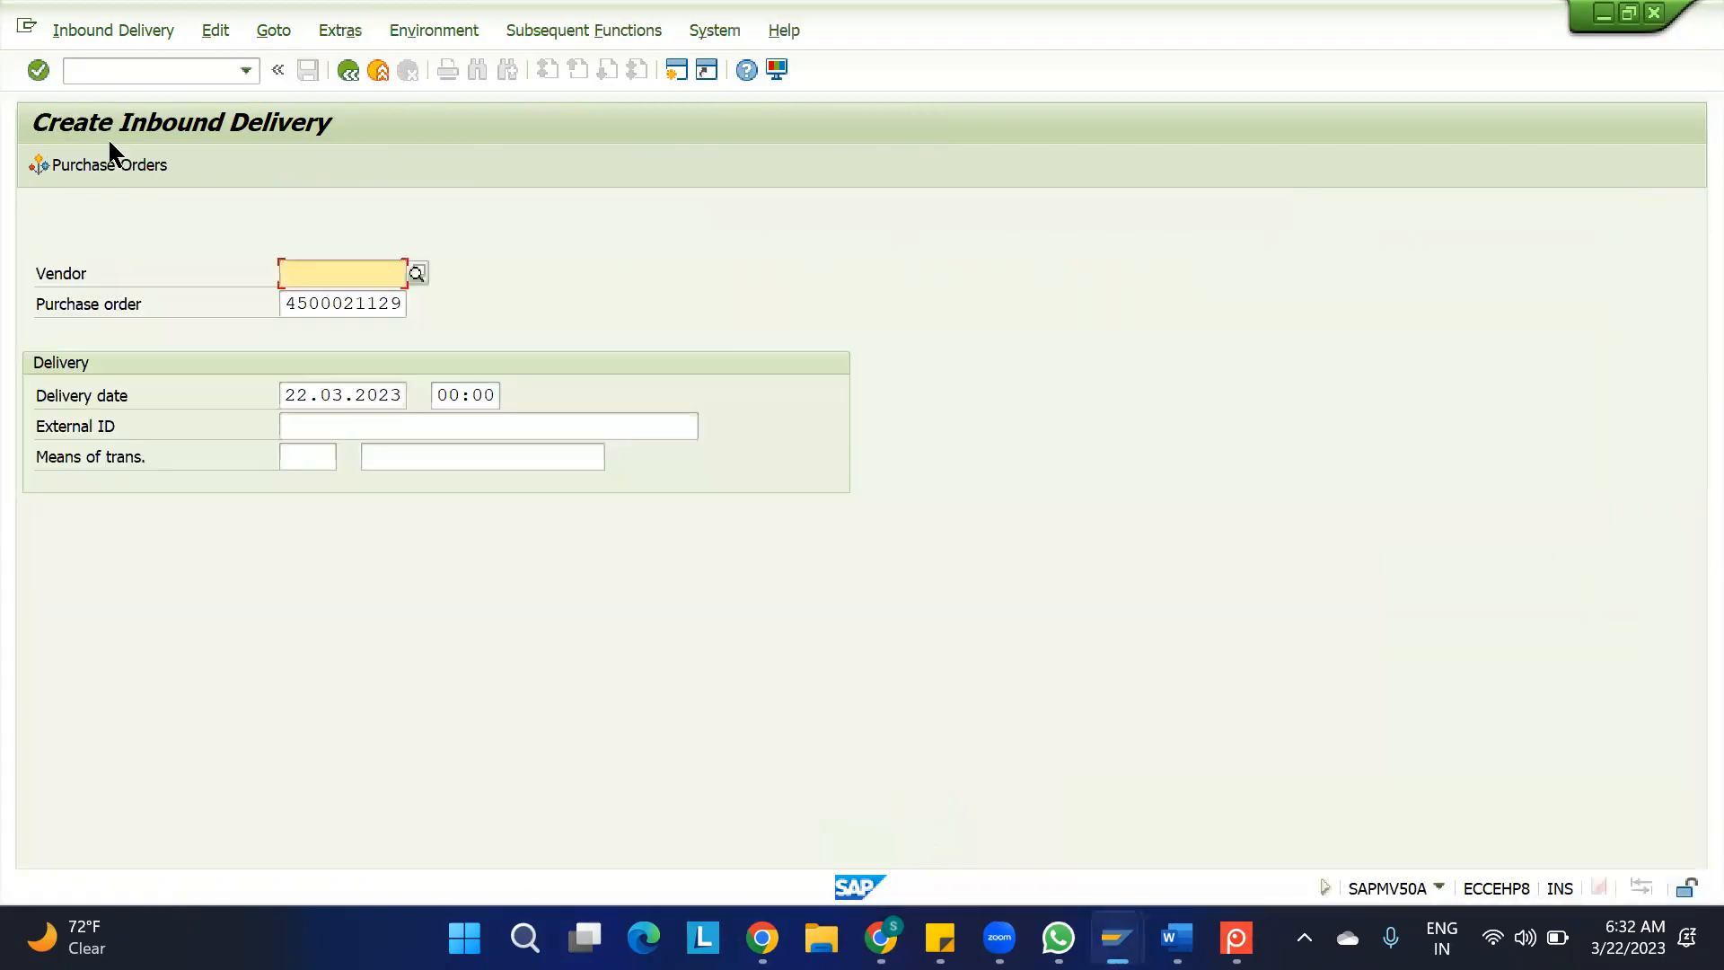
click(82, 27)
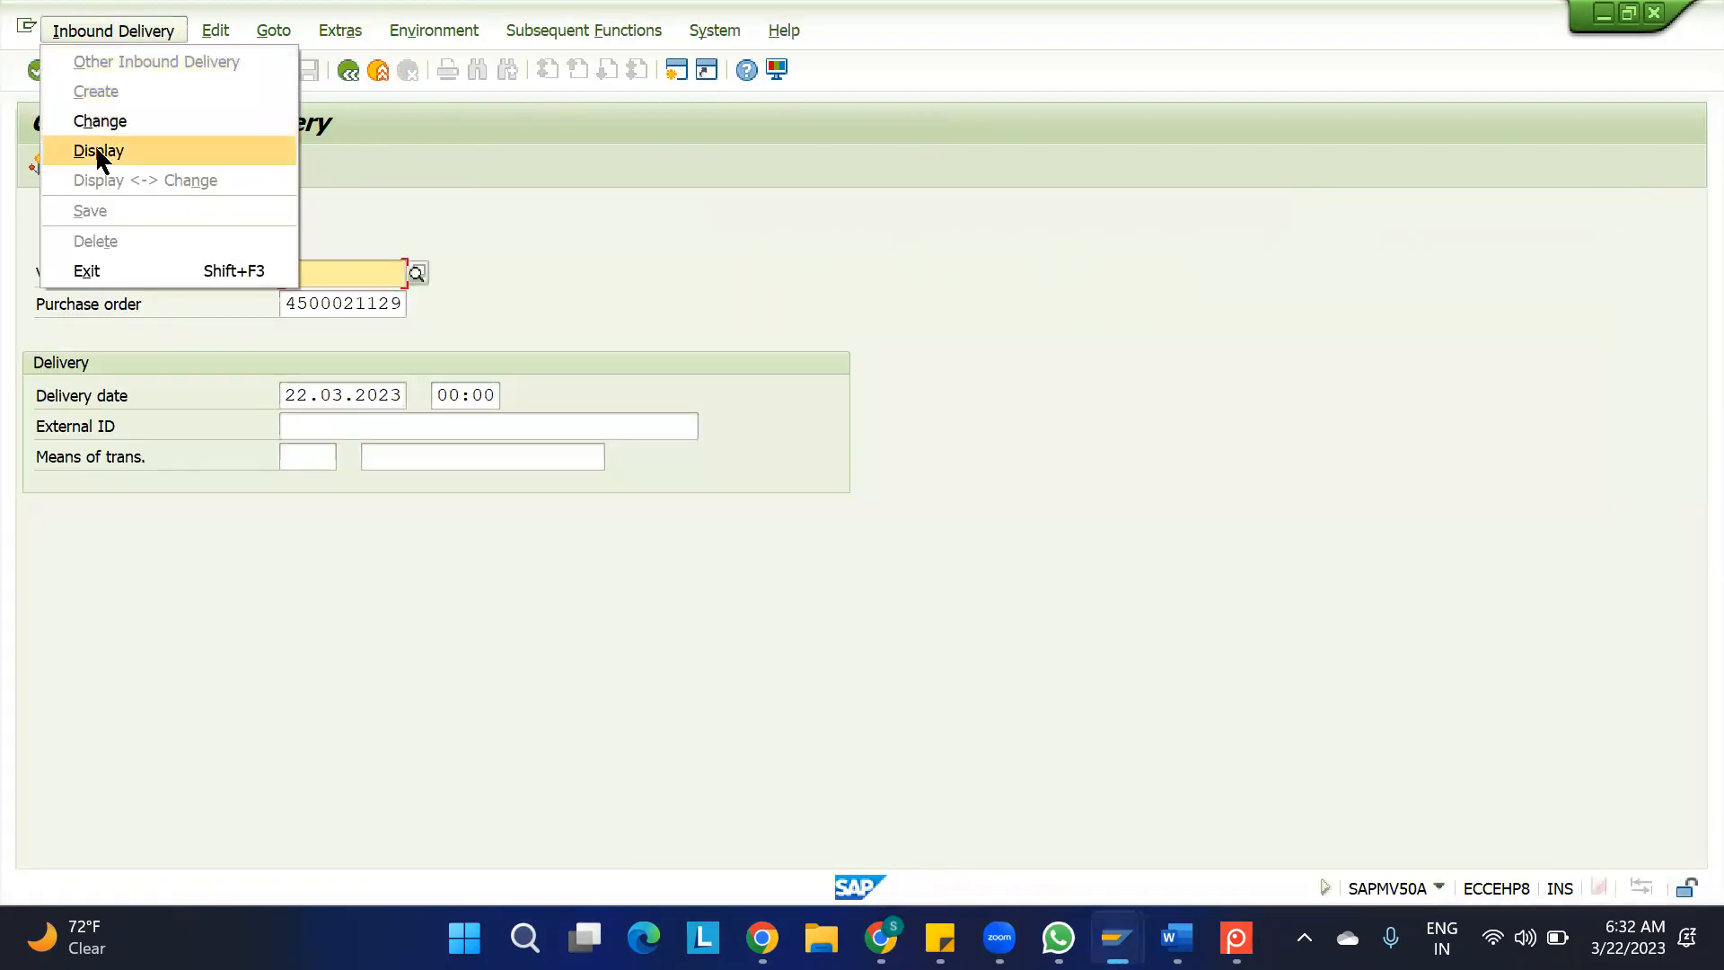
click(96, 150)
key(Return)
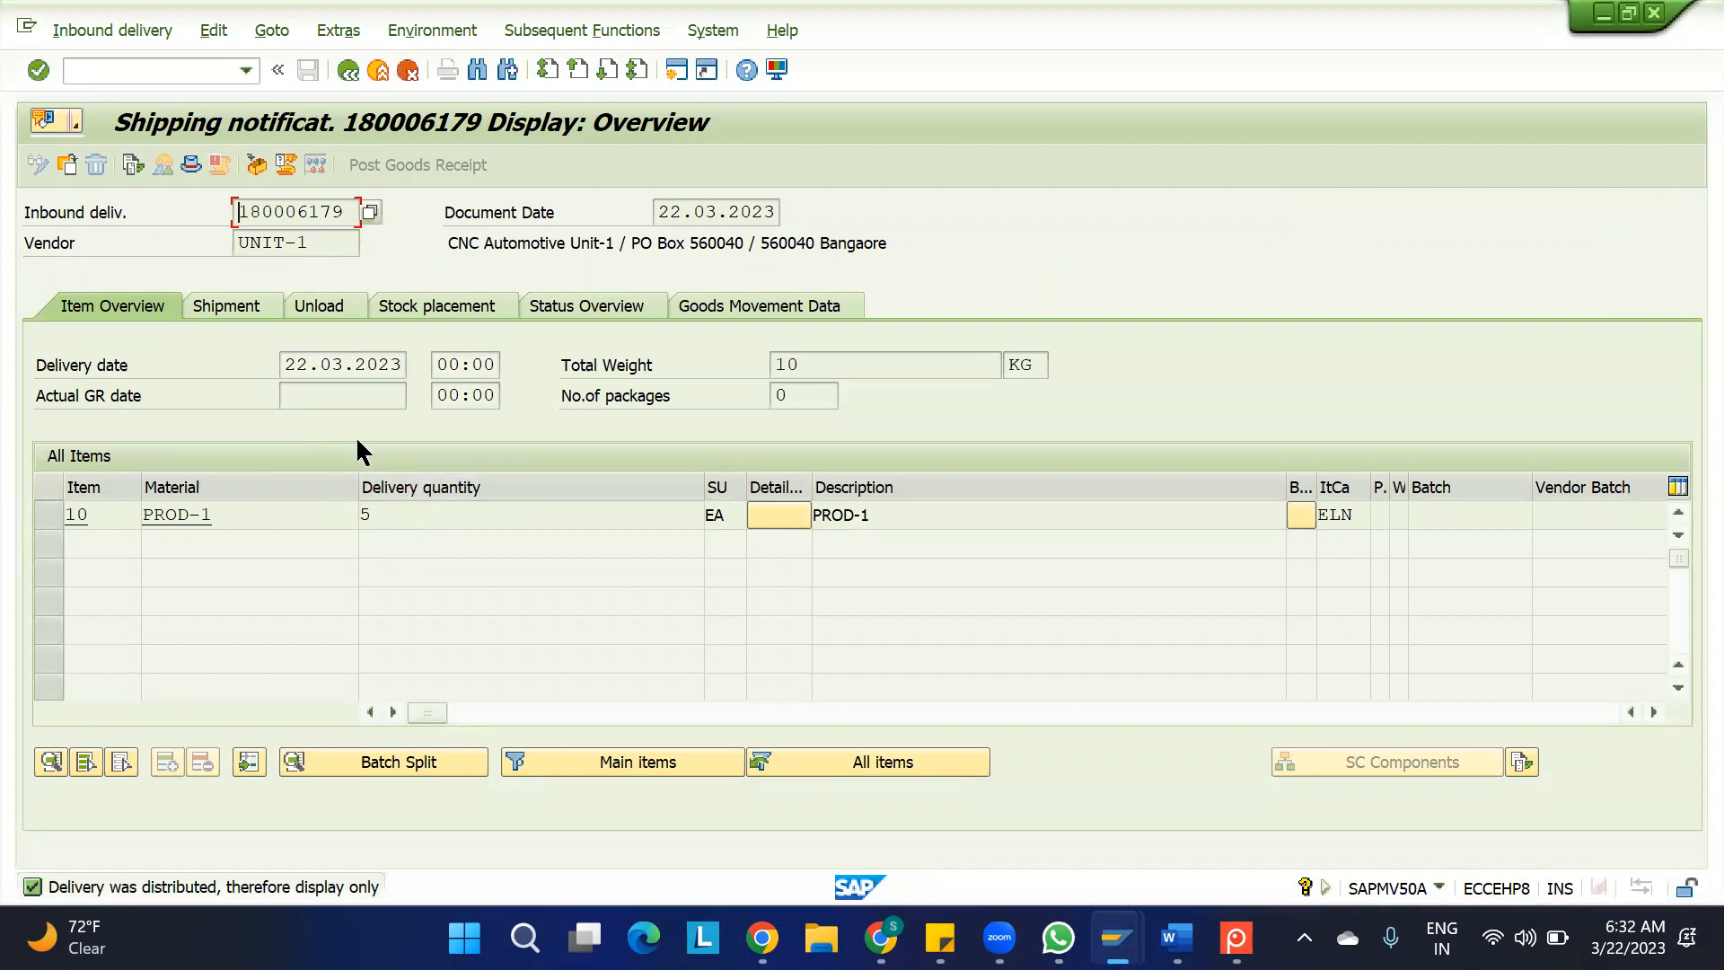
drag(349, 212, 145, 212)
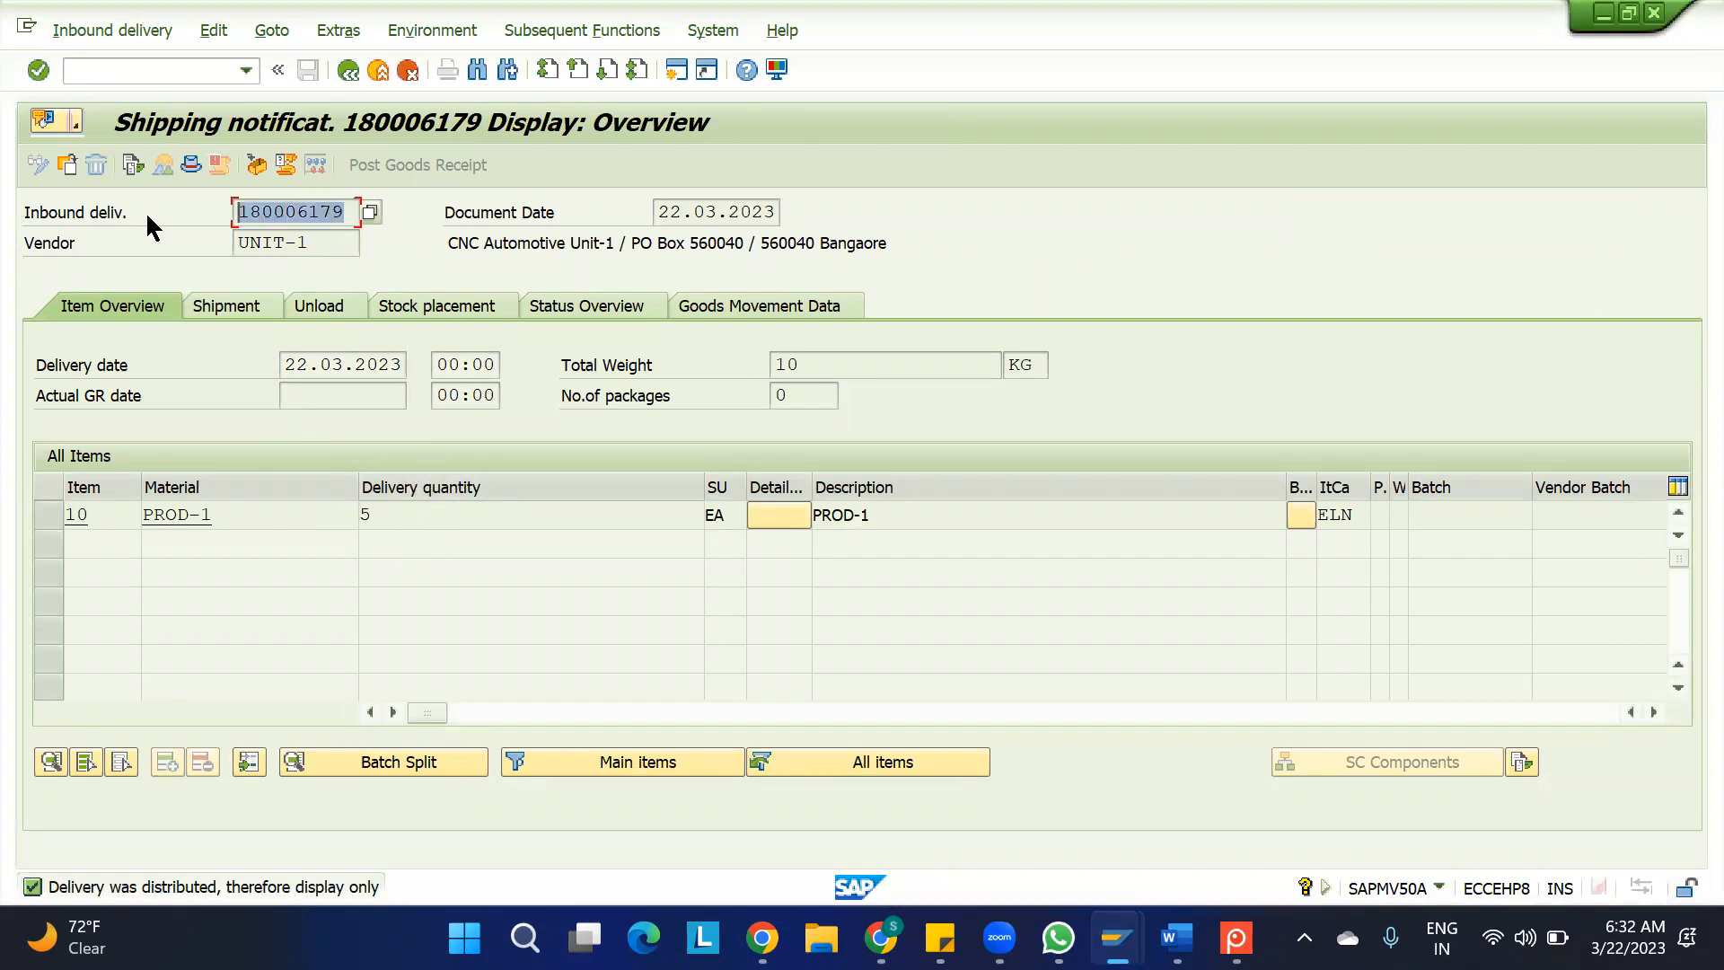
click(348, 212)
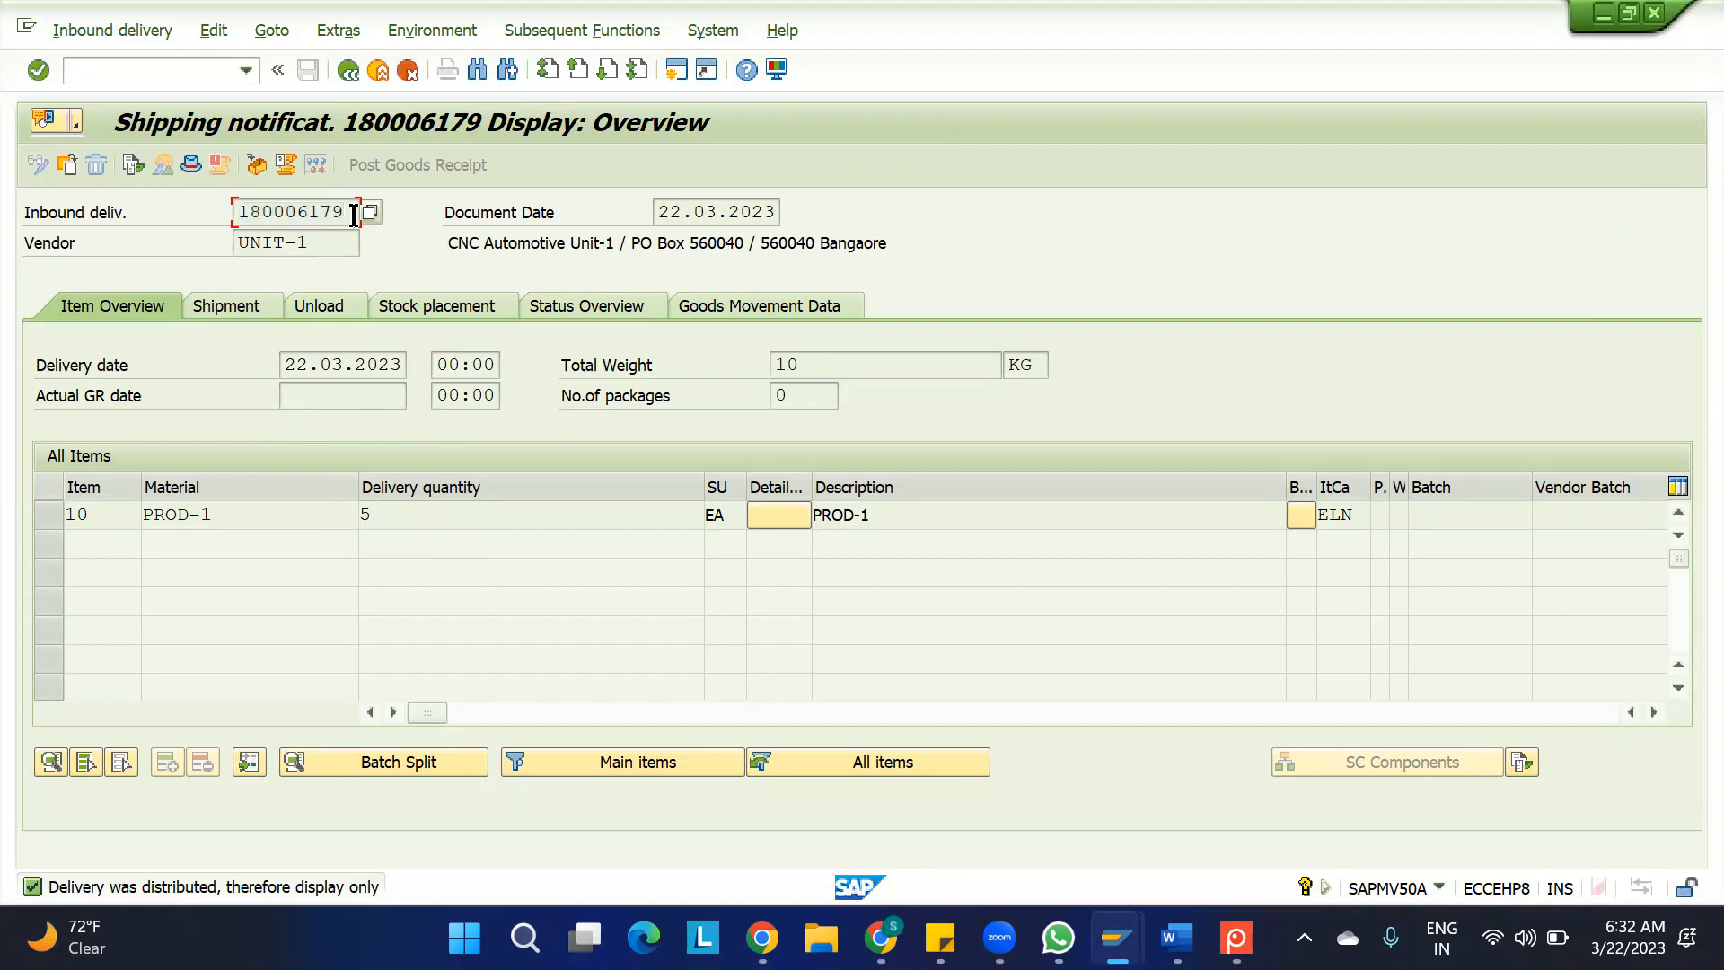
drag(348, 212, 149, 239)
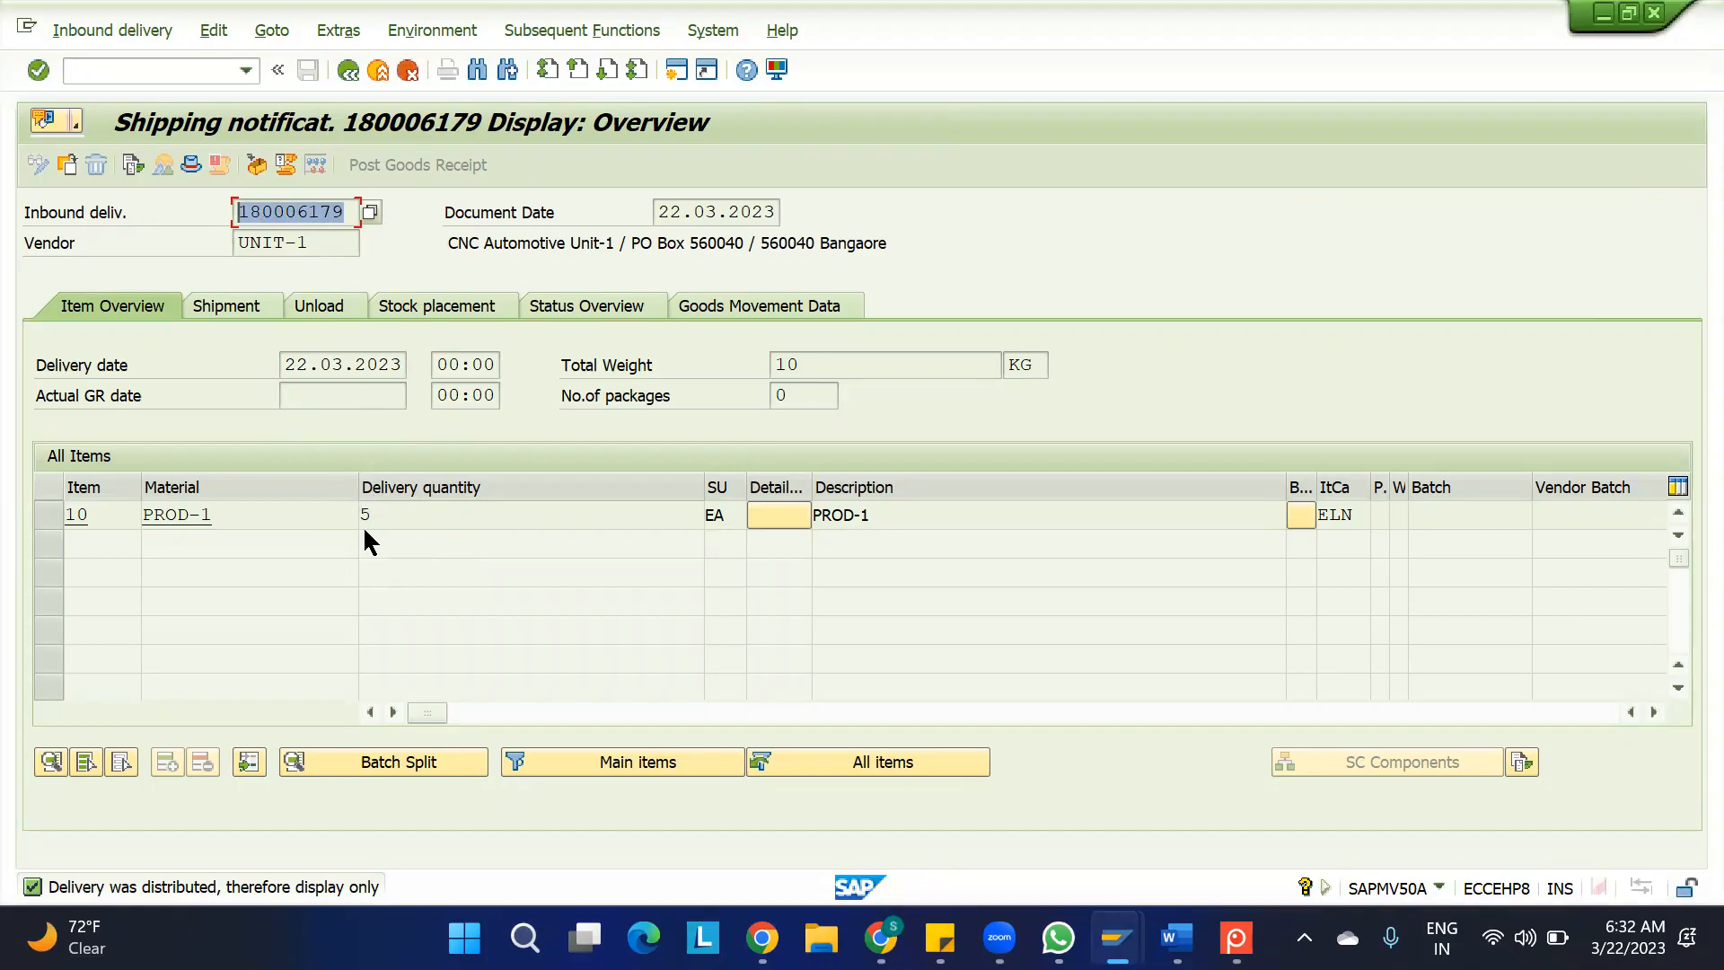
Return to the warehouse inbound deliveries and examine the item-level reference documents of item 10
mouse_move(1116, 937)
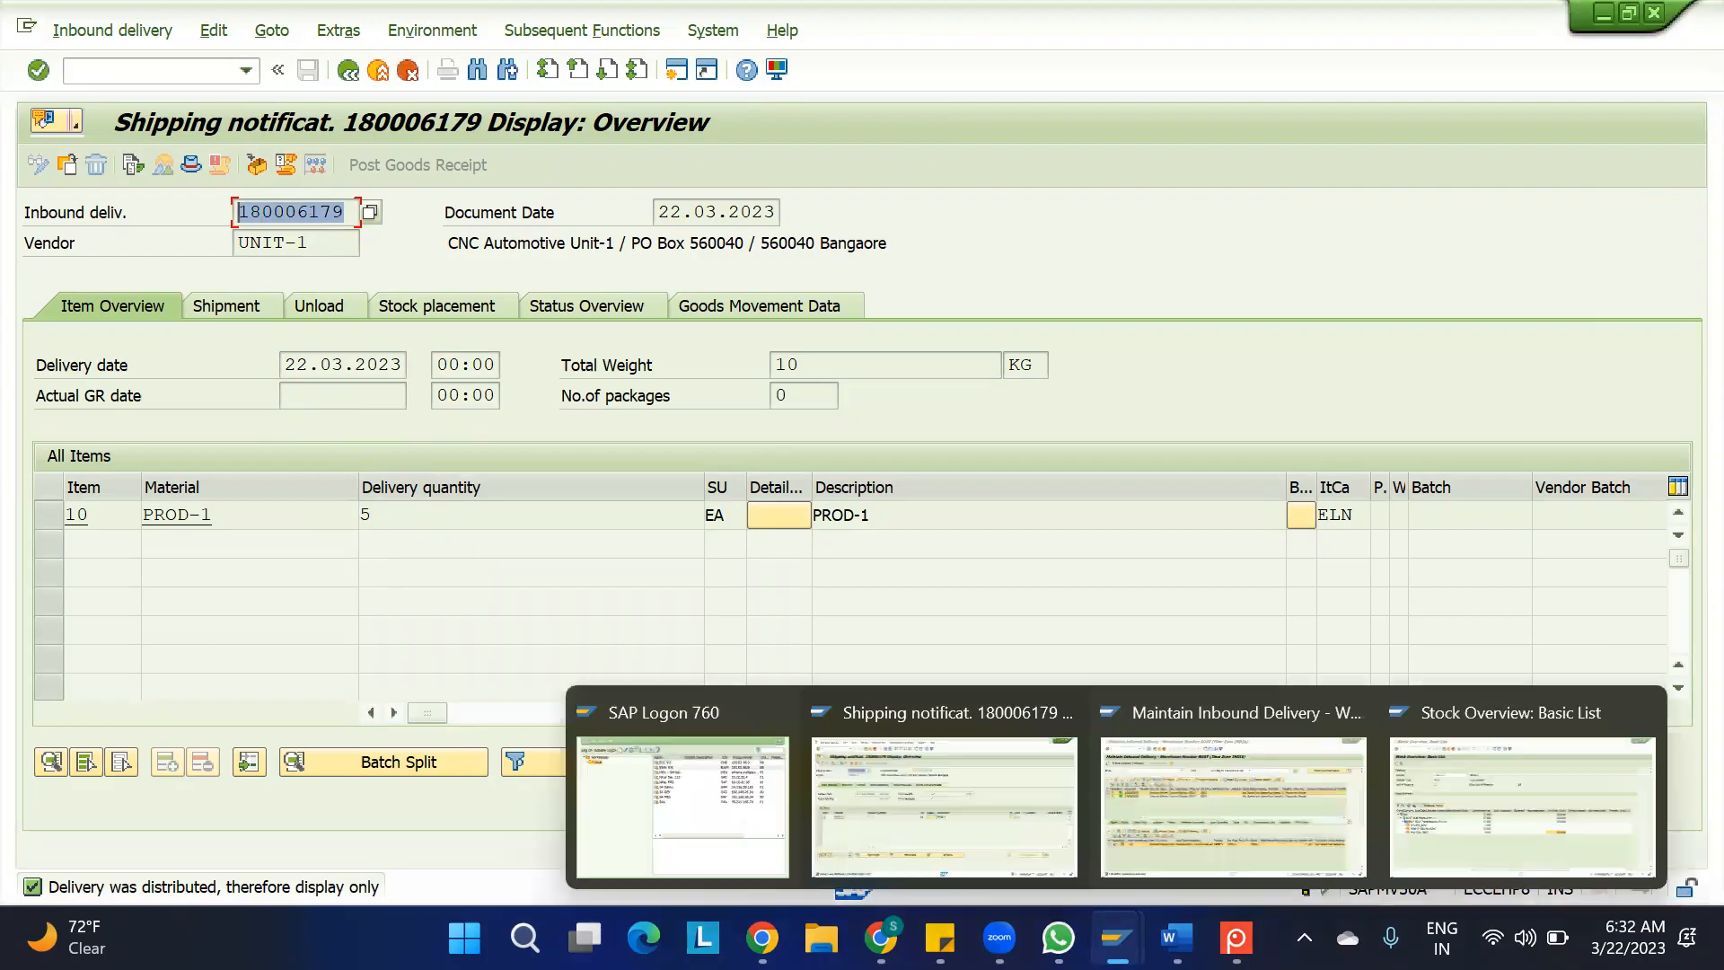
click(1164, 844)
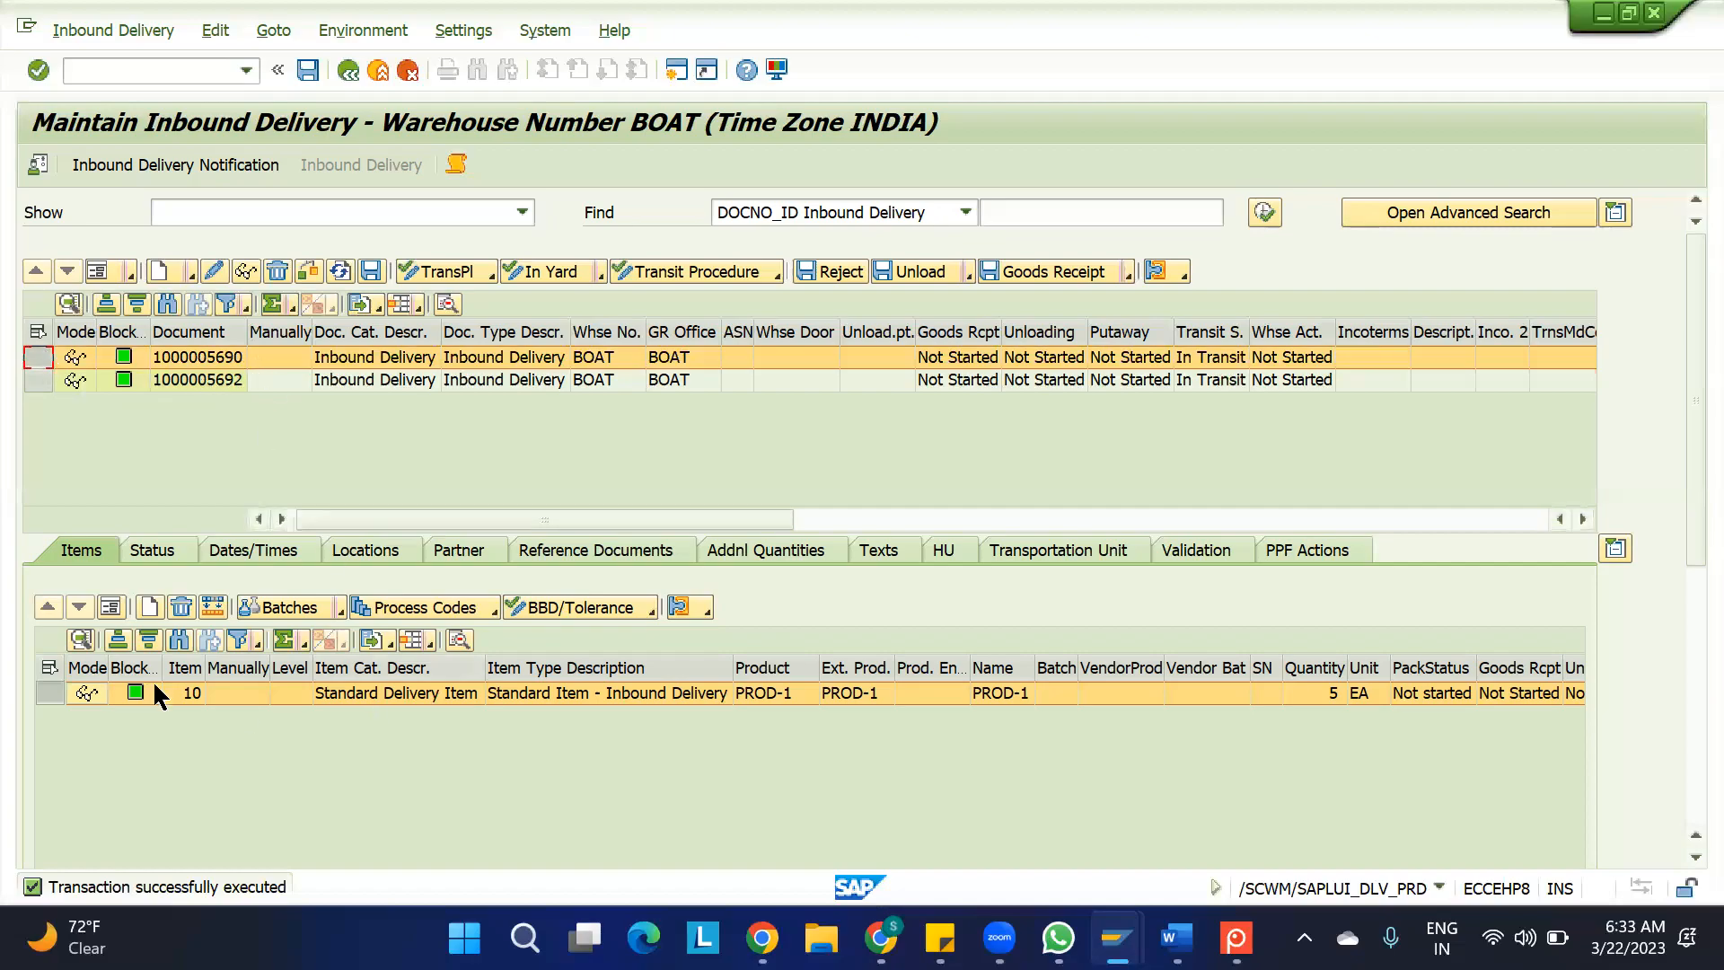
drag(1683, 548, 1682, 777)
click(712, 579)
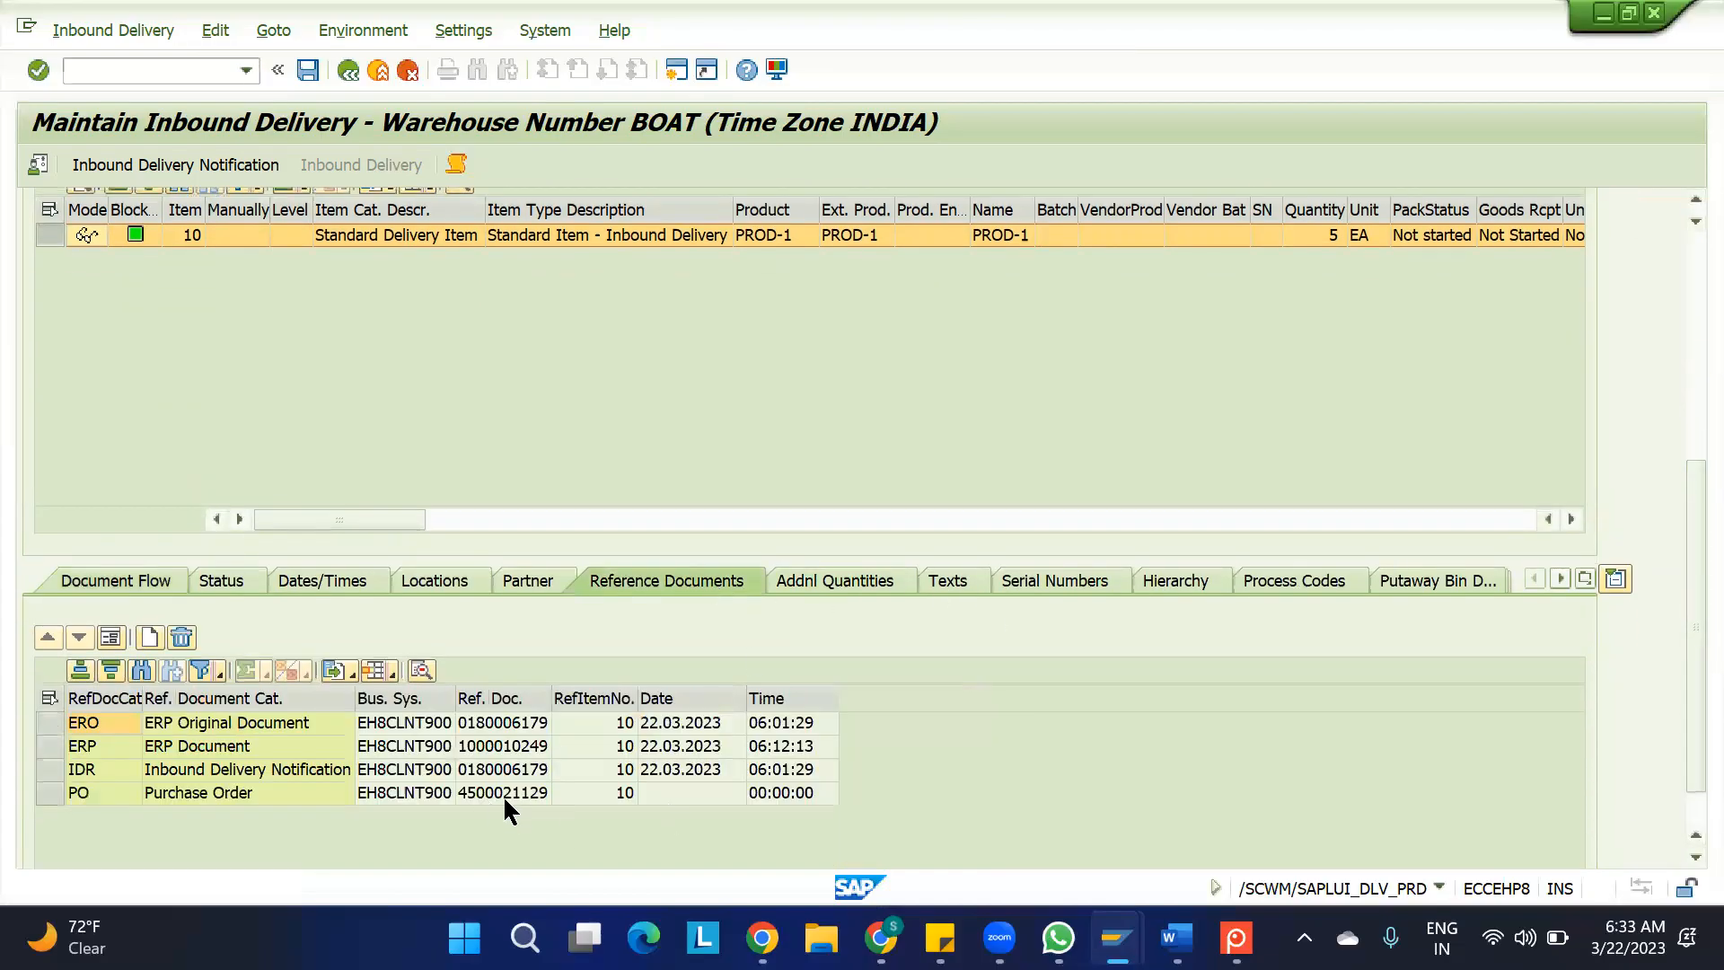
click(513, 770)
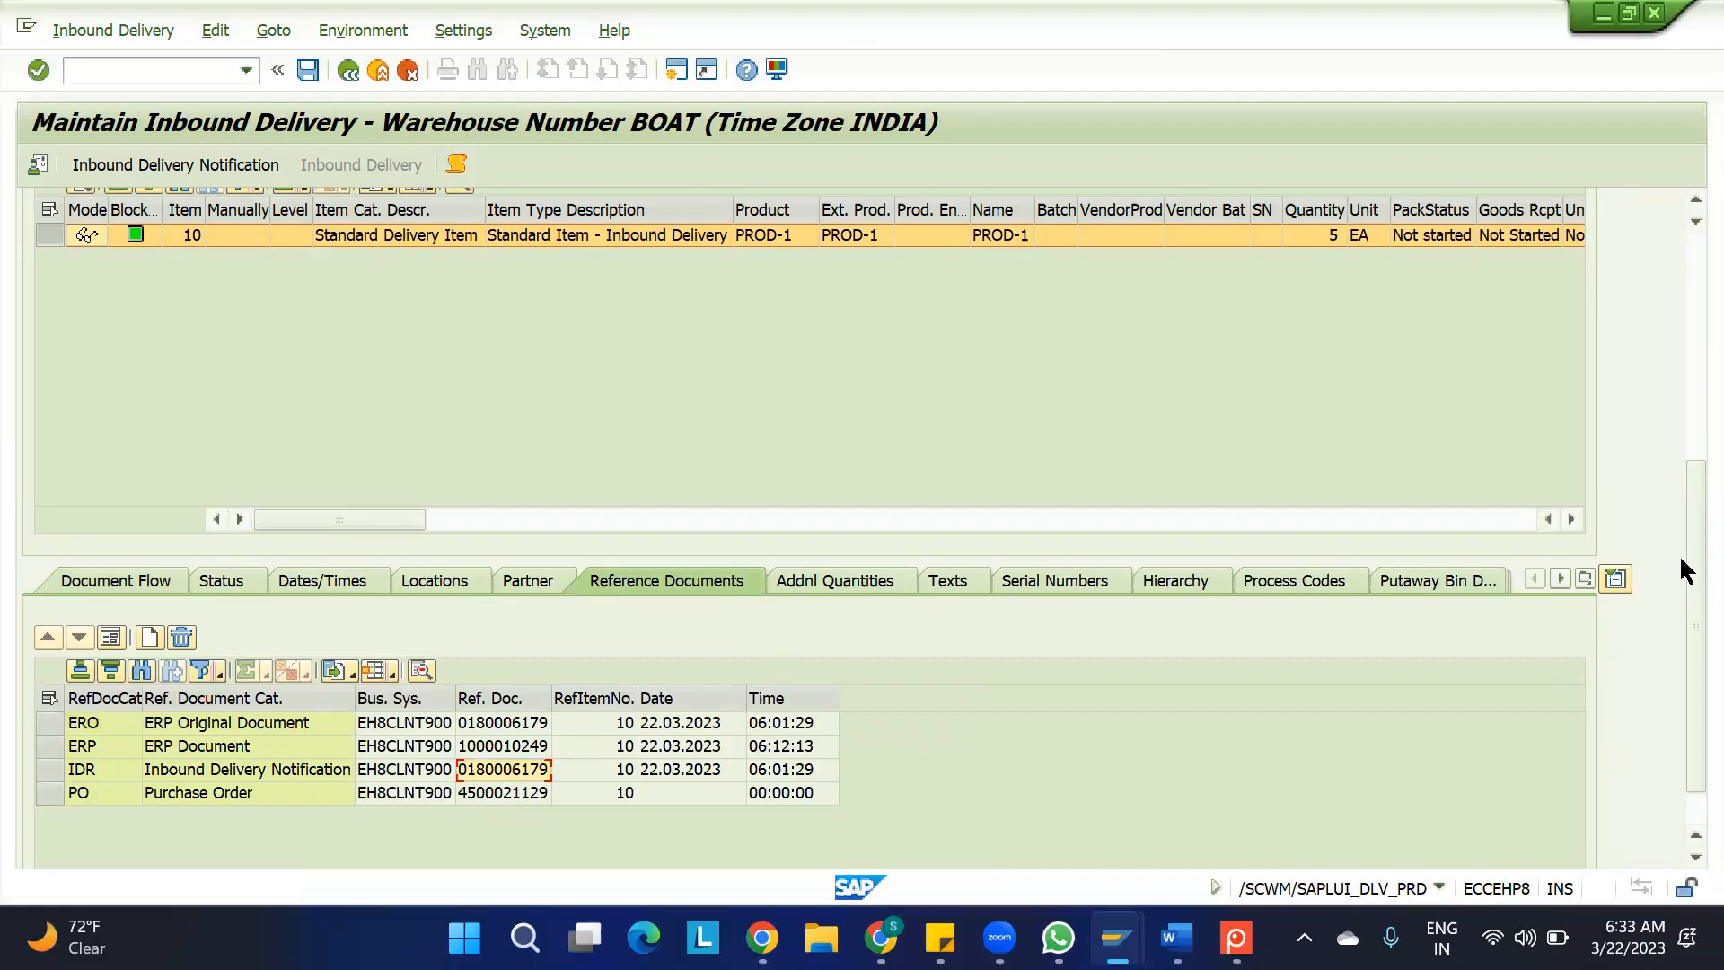
drag(1686, 551, 1675, 336)
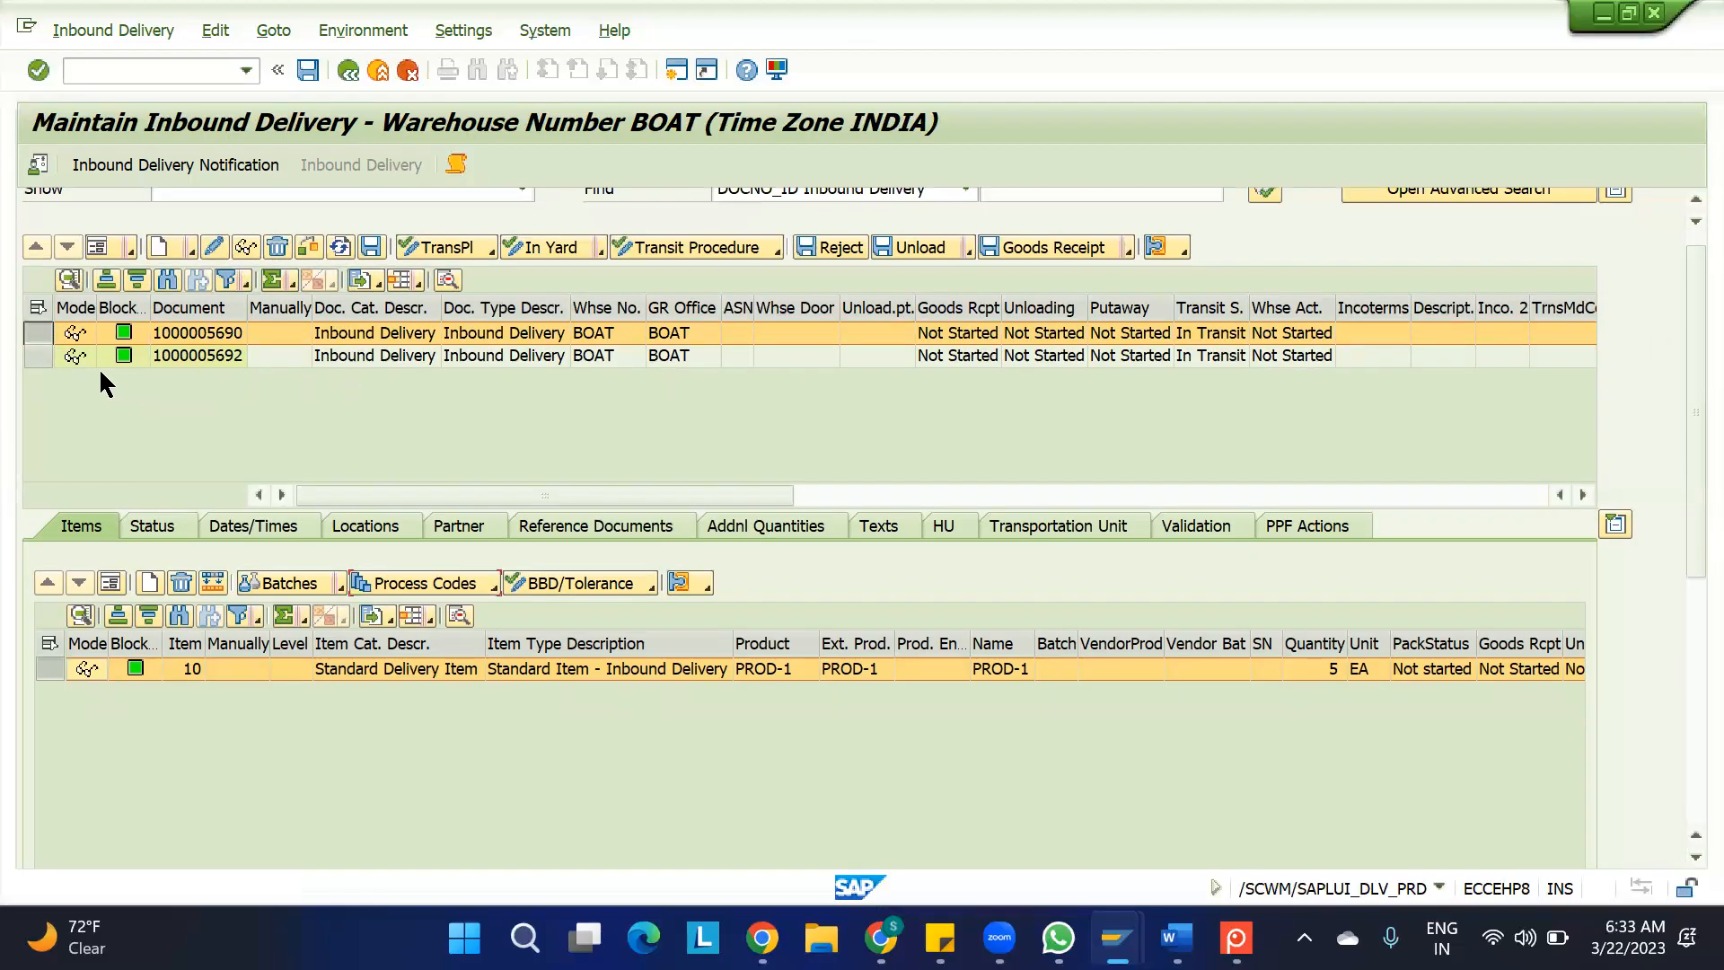
Examine the second inbound delivery's item and header reference documents, and check the ERP Original Document entry
click(37, 353)
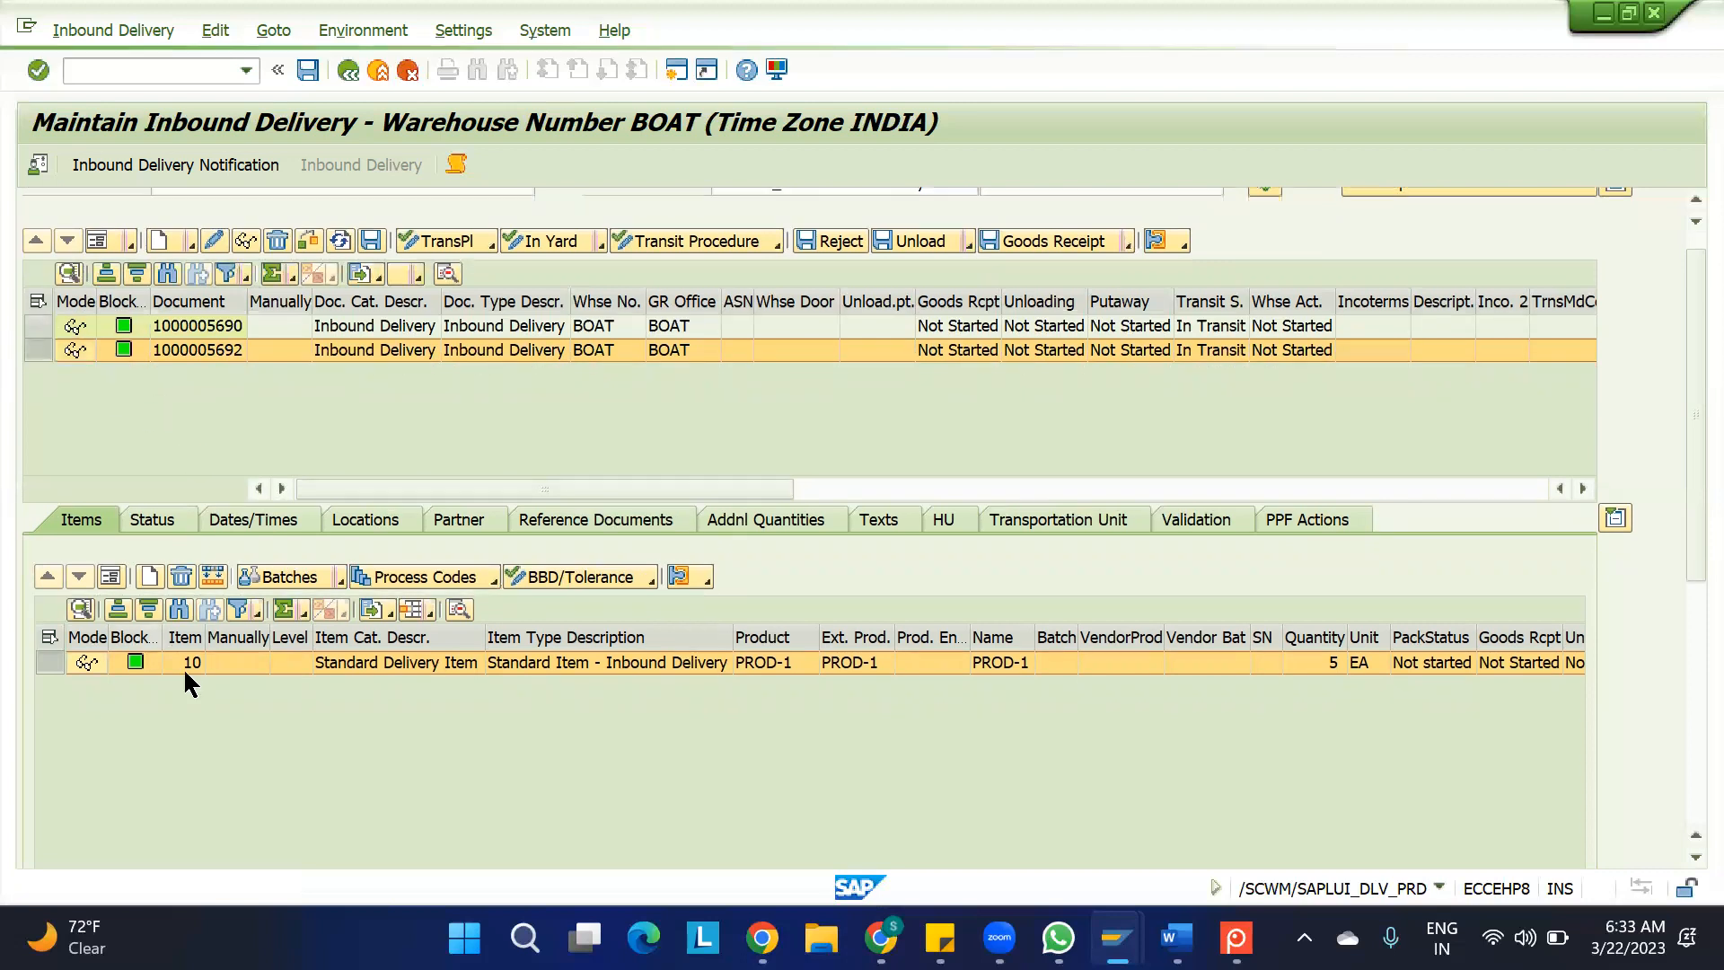
scroll(1679, 697, down, 5)
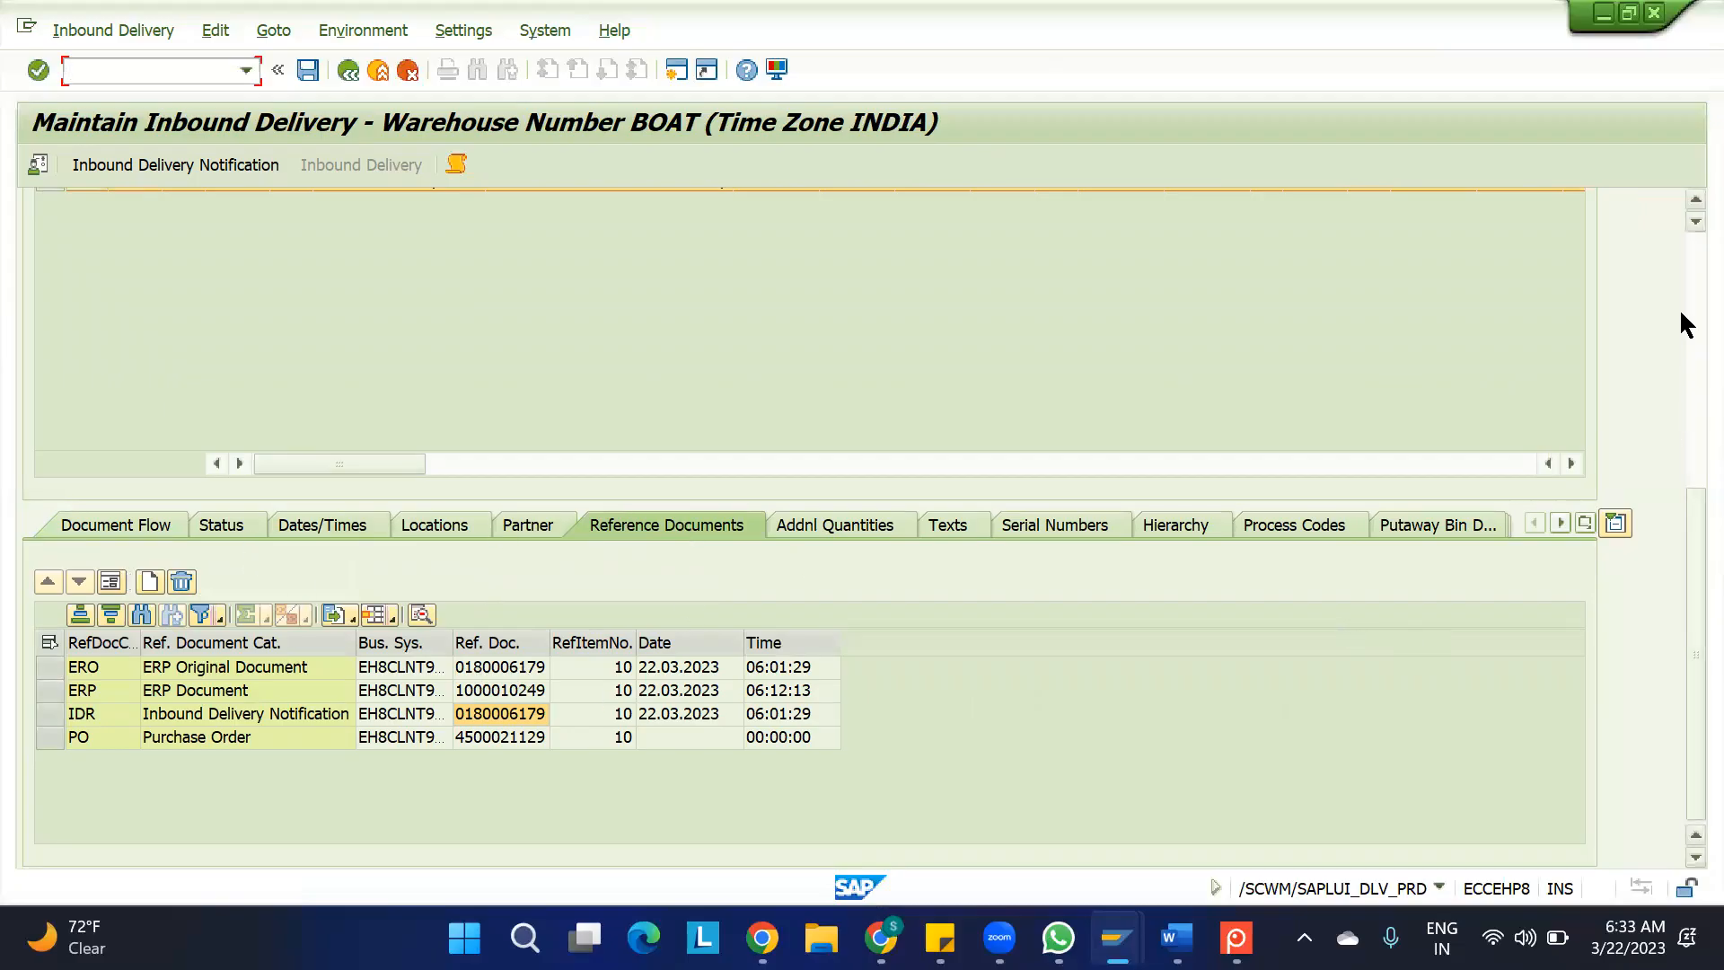
scroll(1679, 309, up, 5)
click(38, 381)
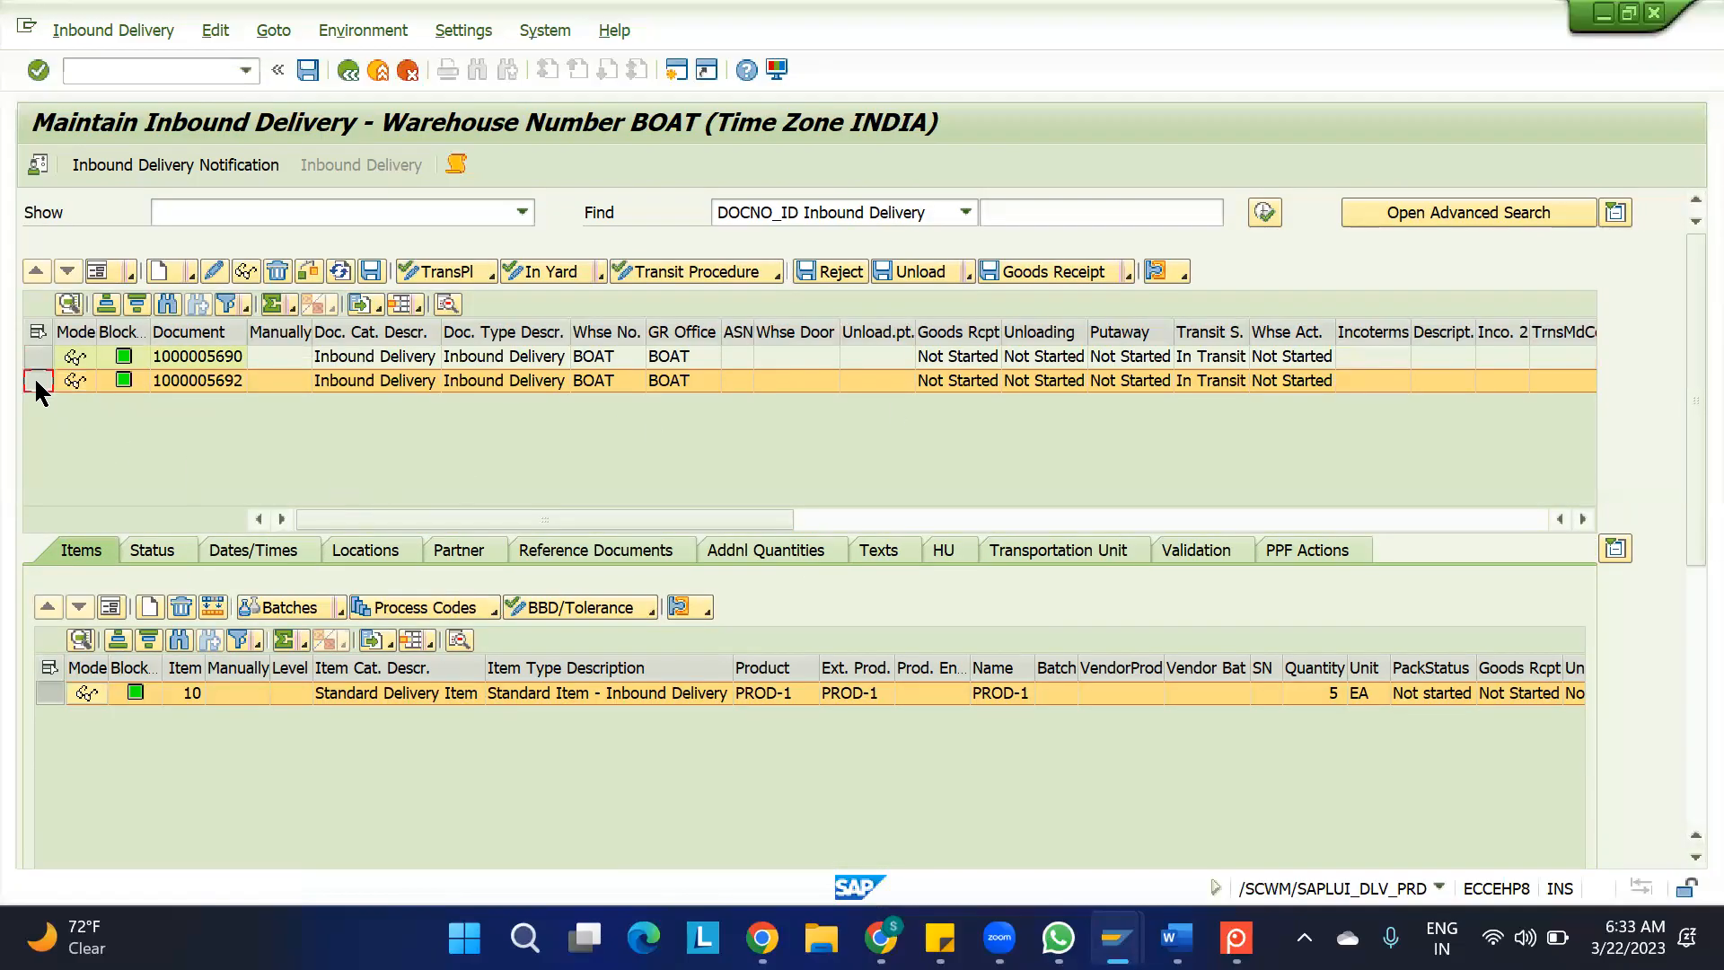
click(43, 691)
click(605, 551)
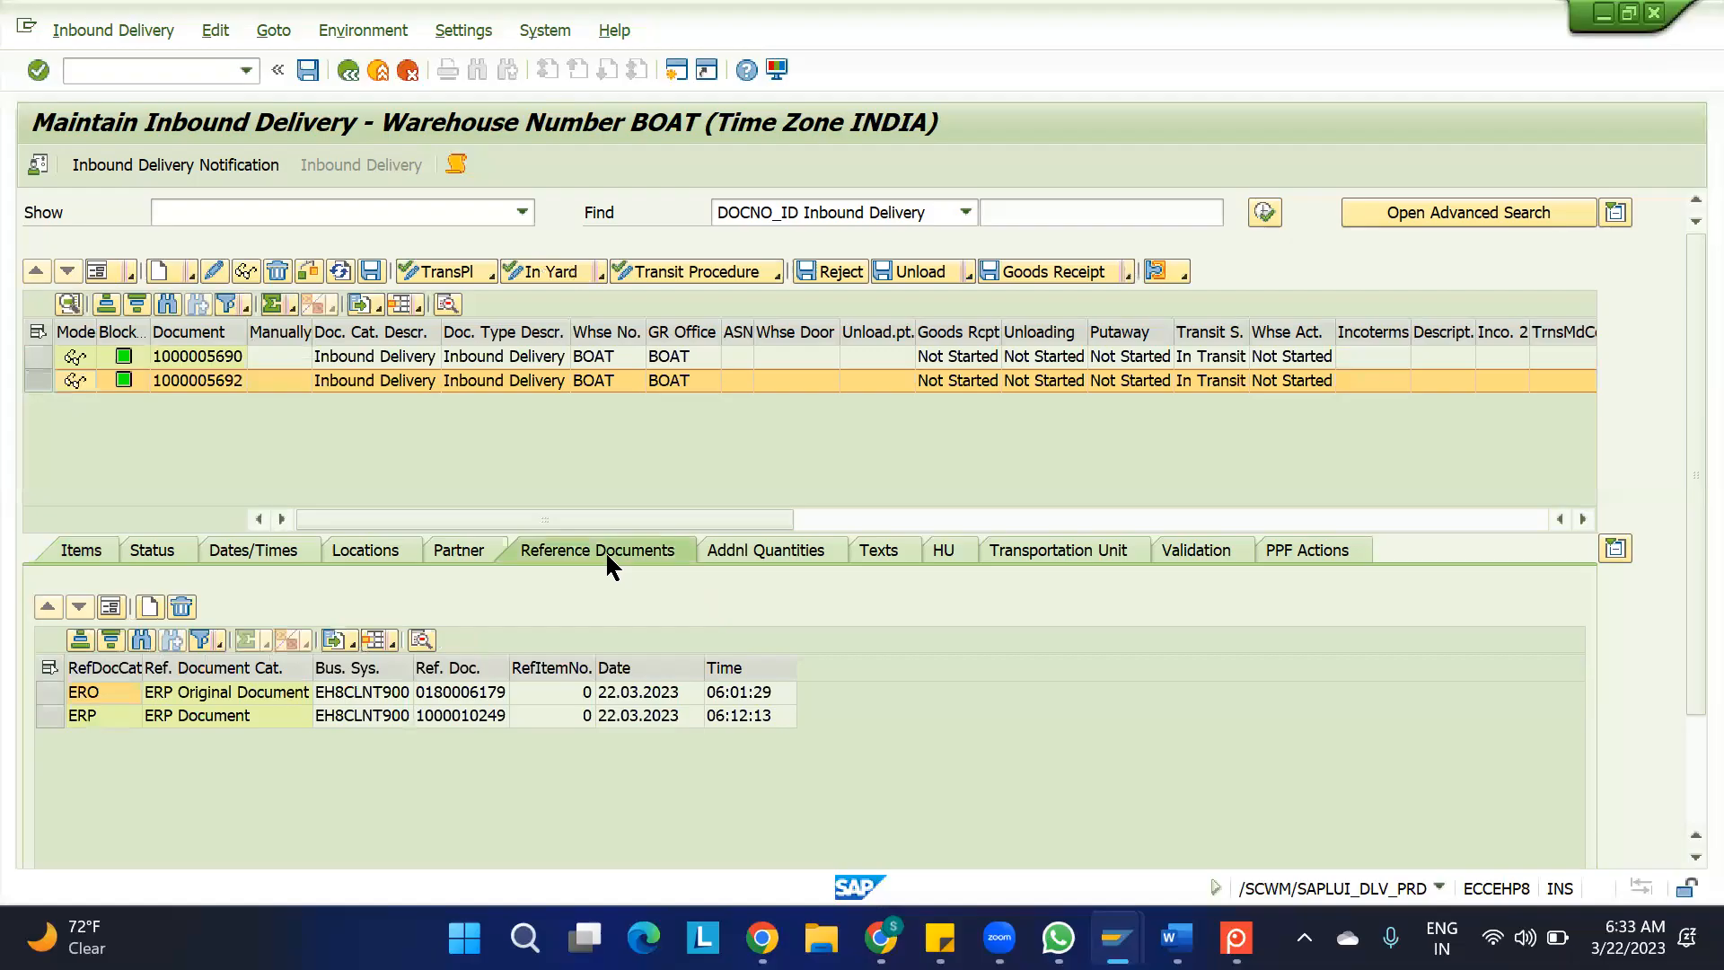
click(459, 714)
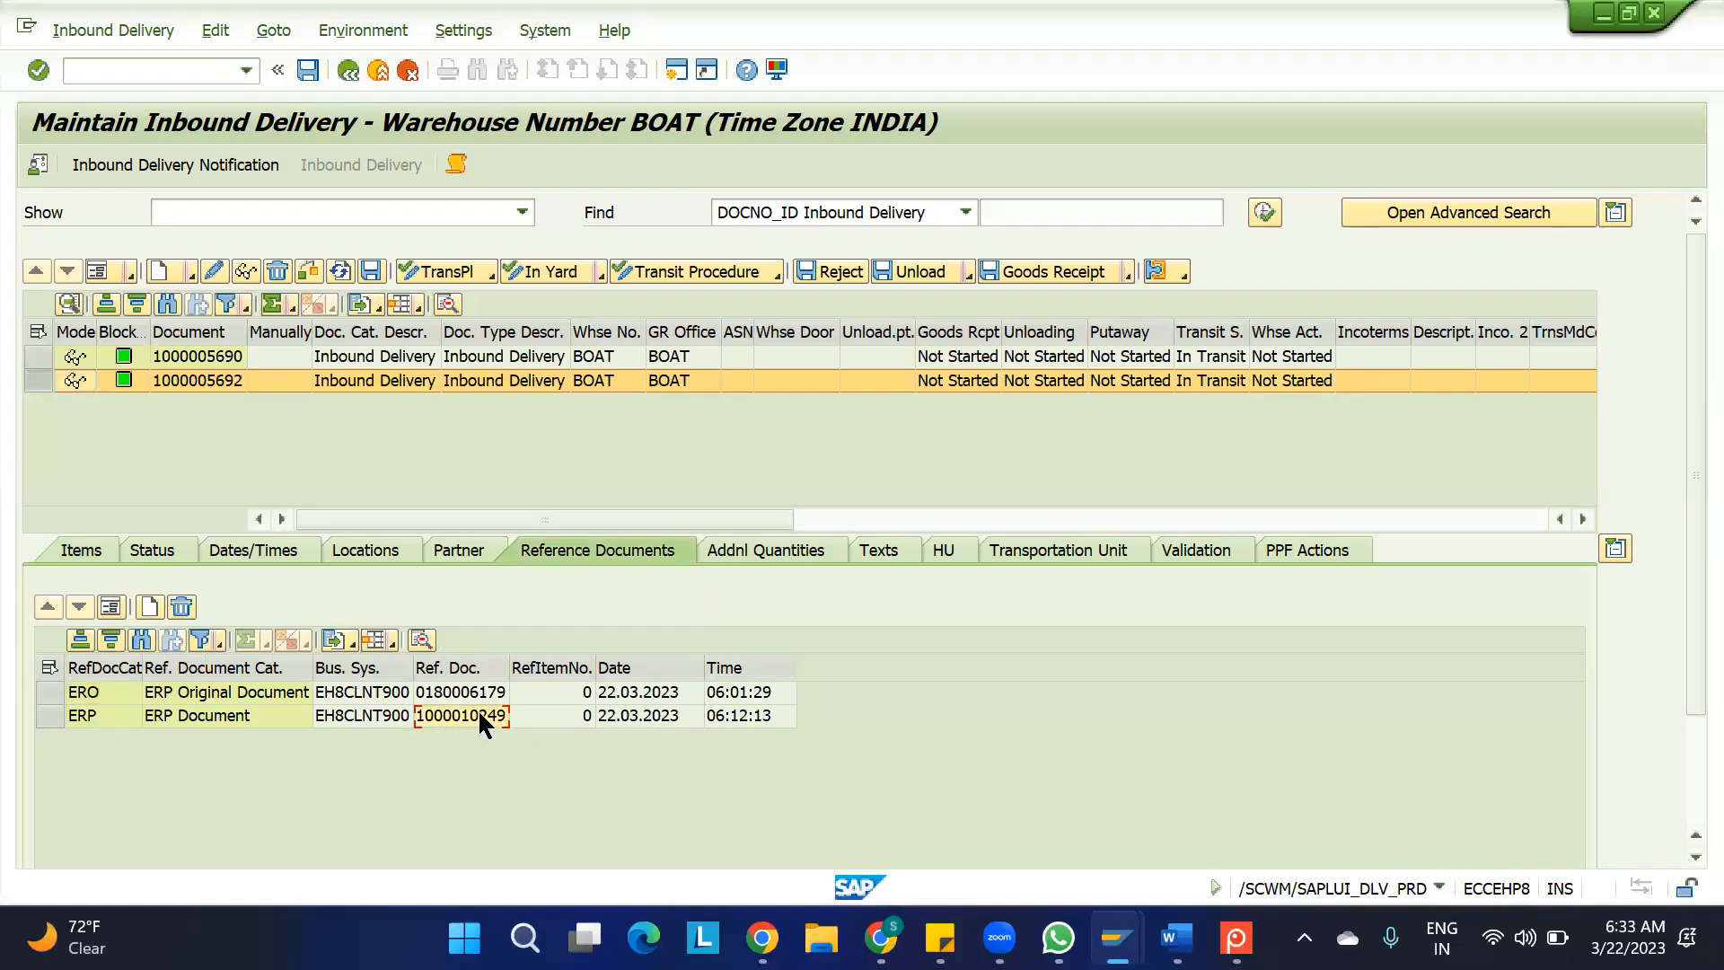
click(196, 357)
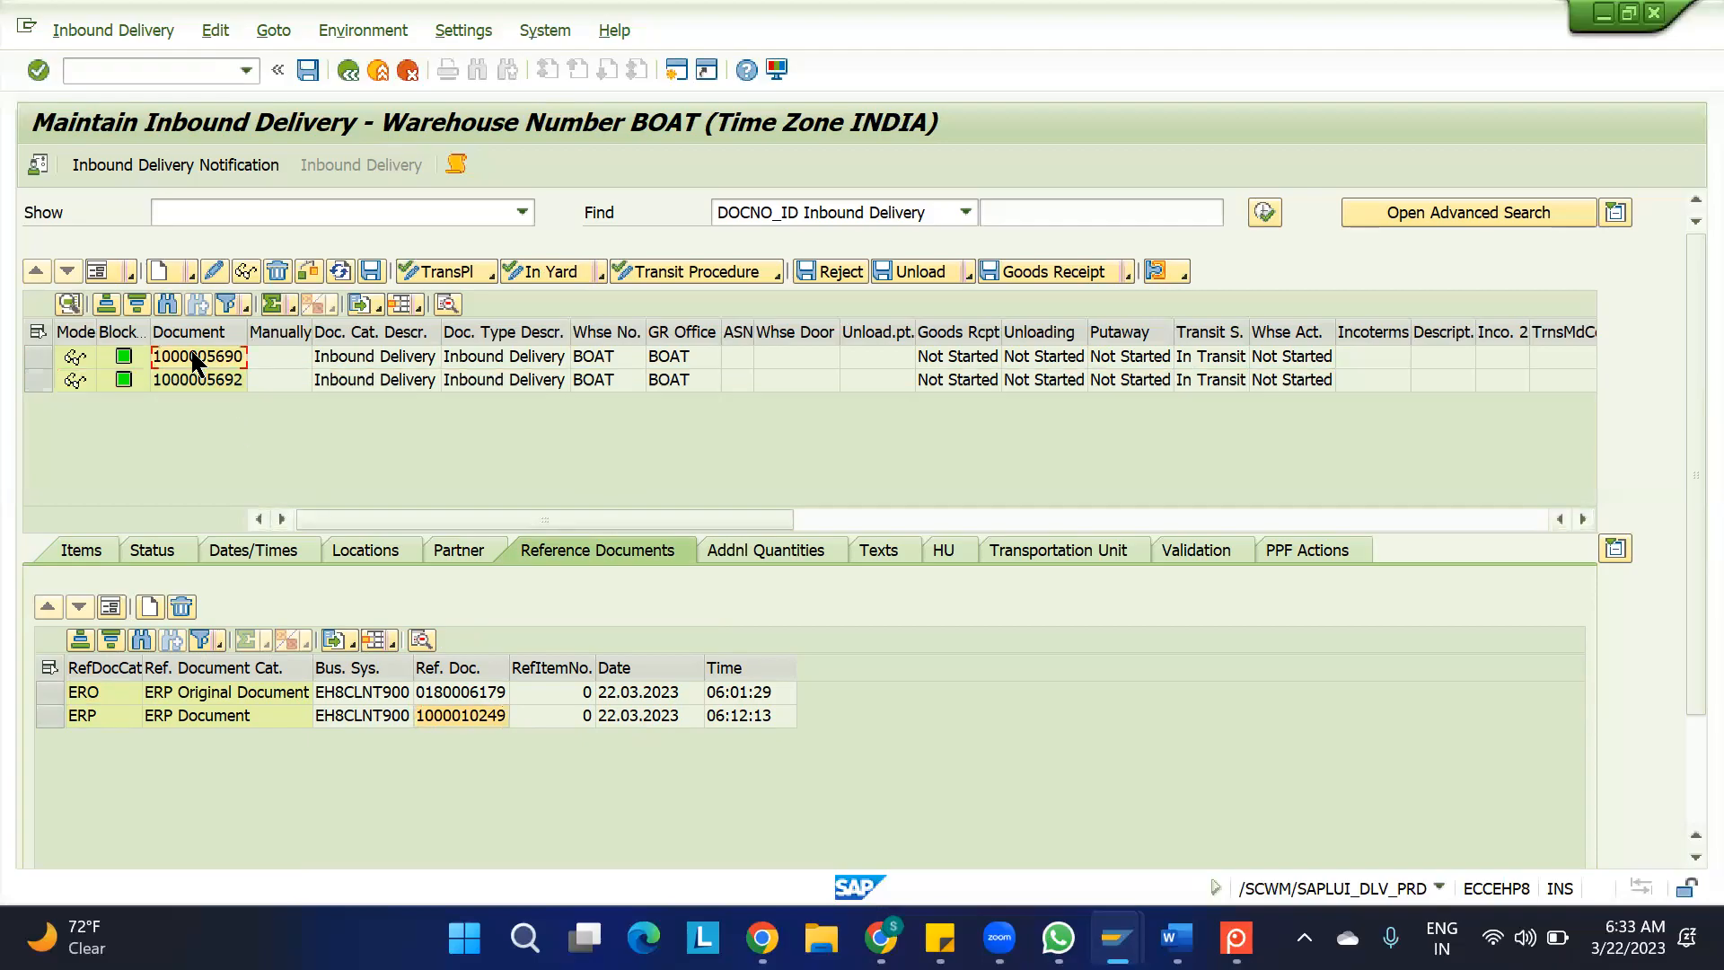
click(460, 693)
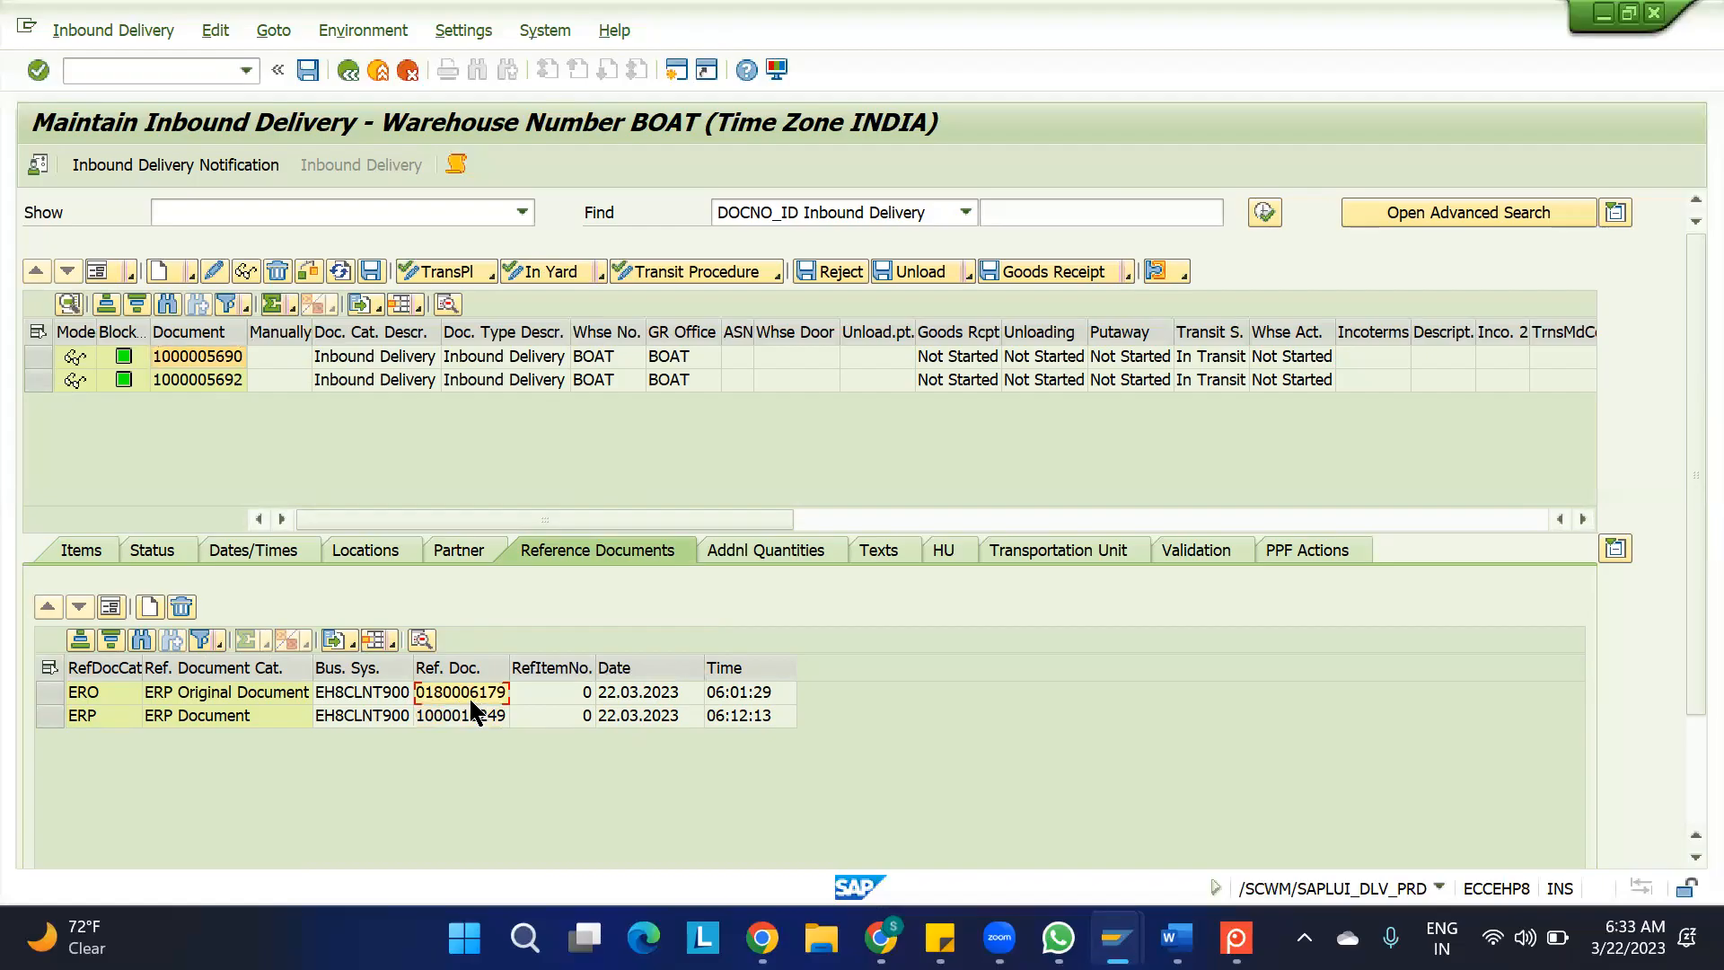
Copy the second inbound delivery's ERP document number and display that delivery in the ERP session to examine its delivery quantity
click(194, 379)
click(447, 713)
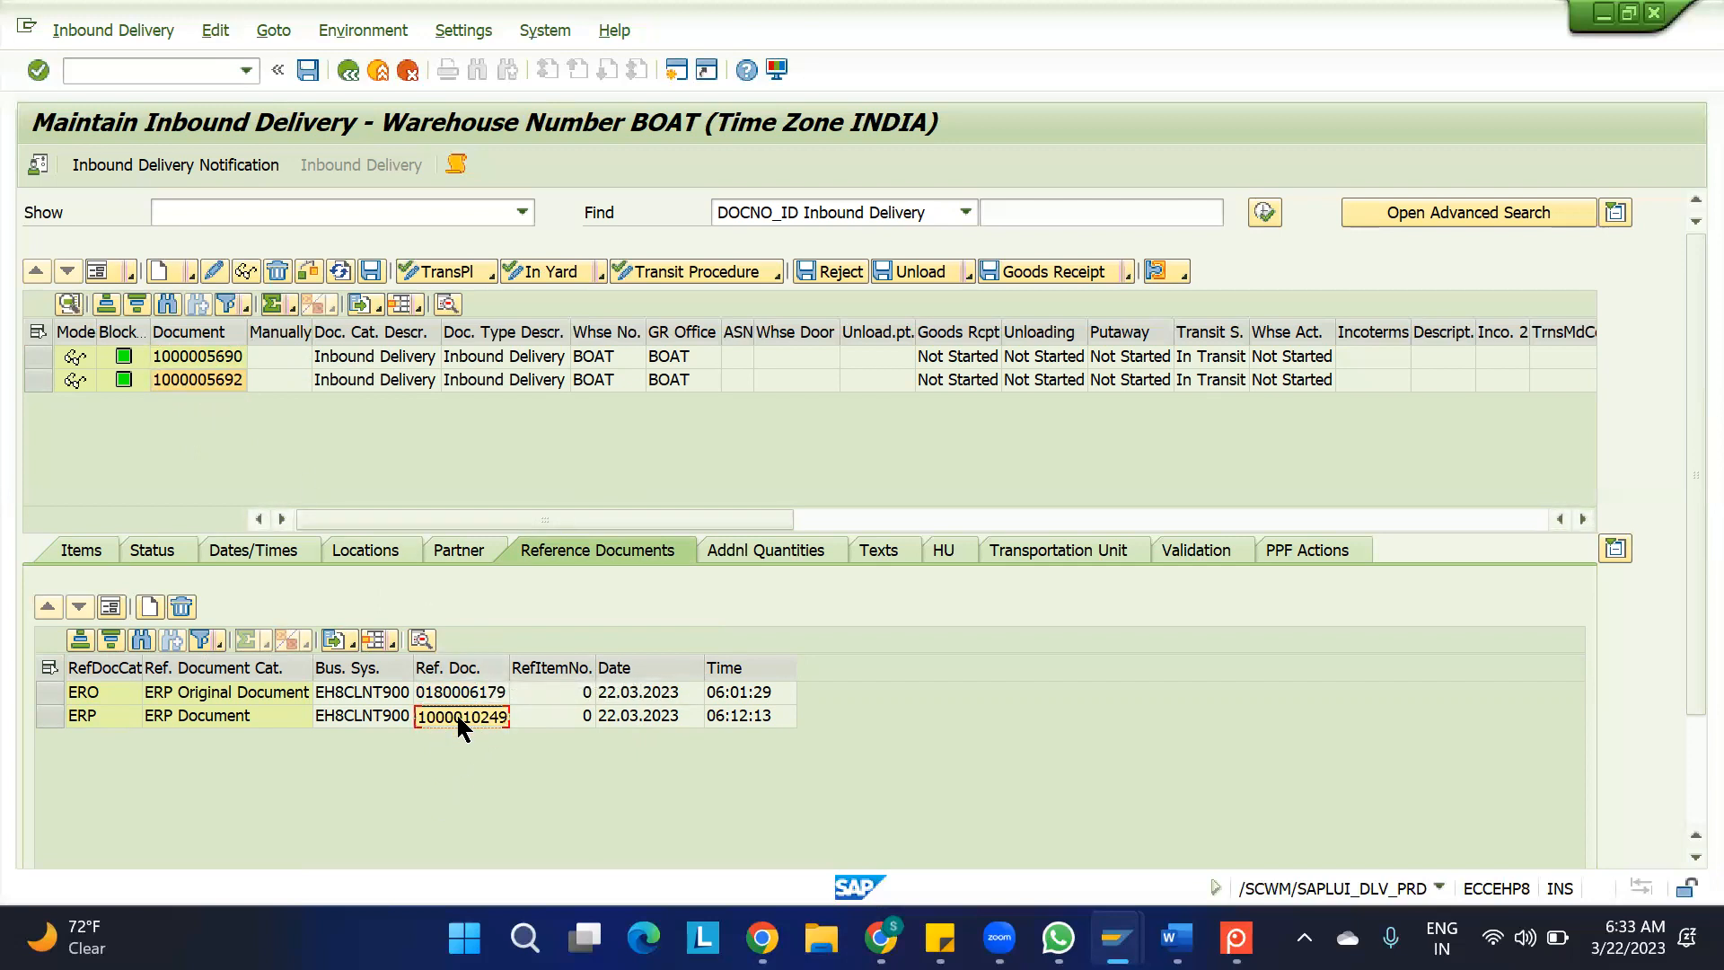
mouse_move(1116, 938)
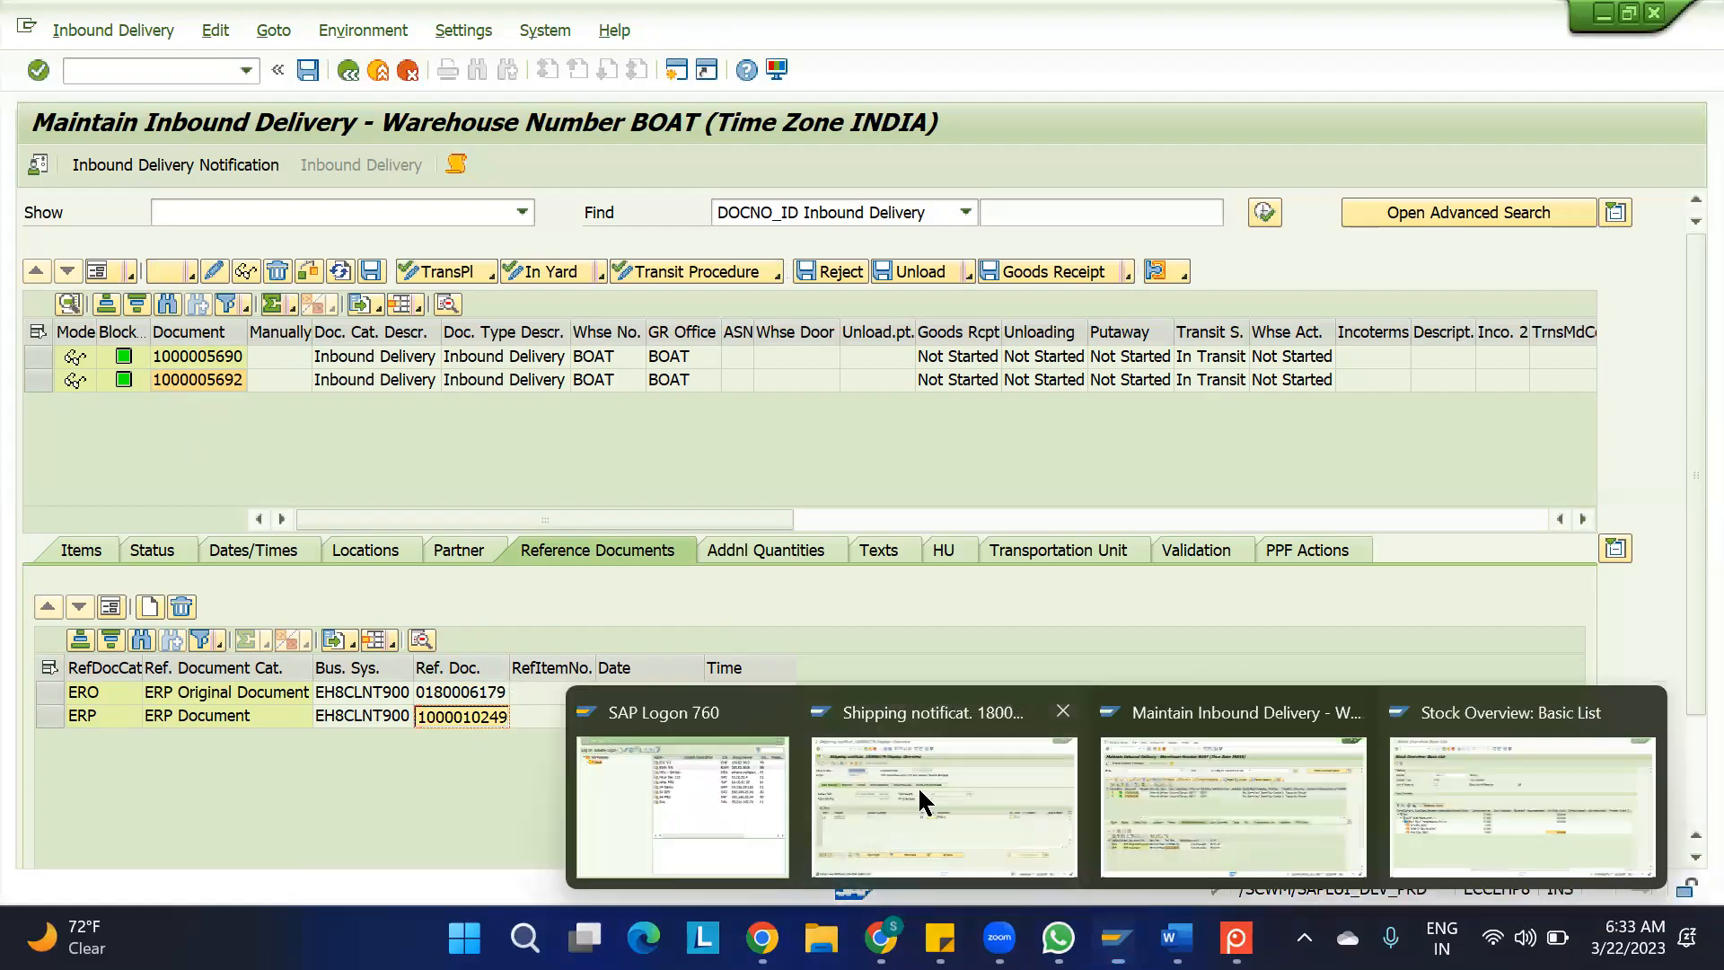
click(918, 785)
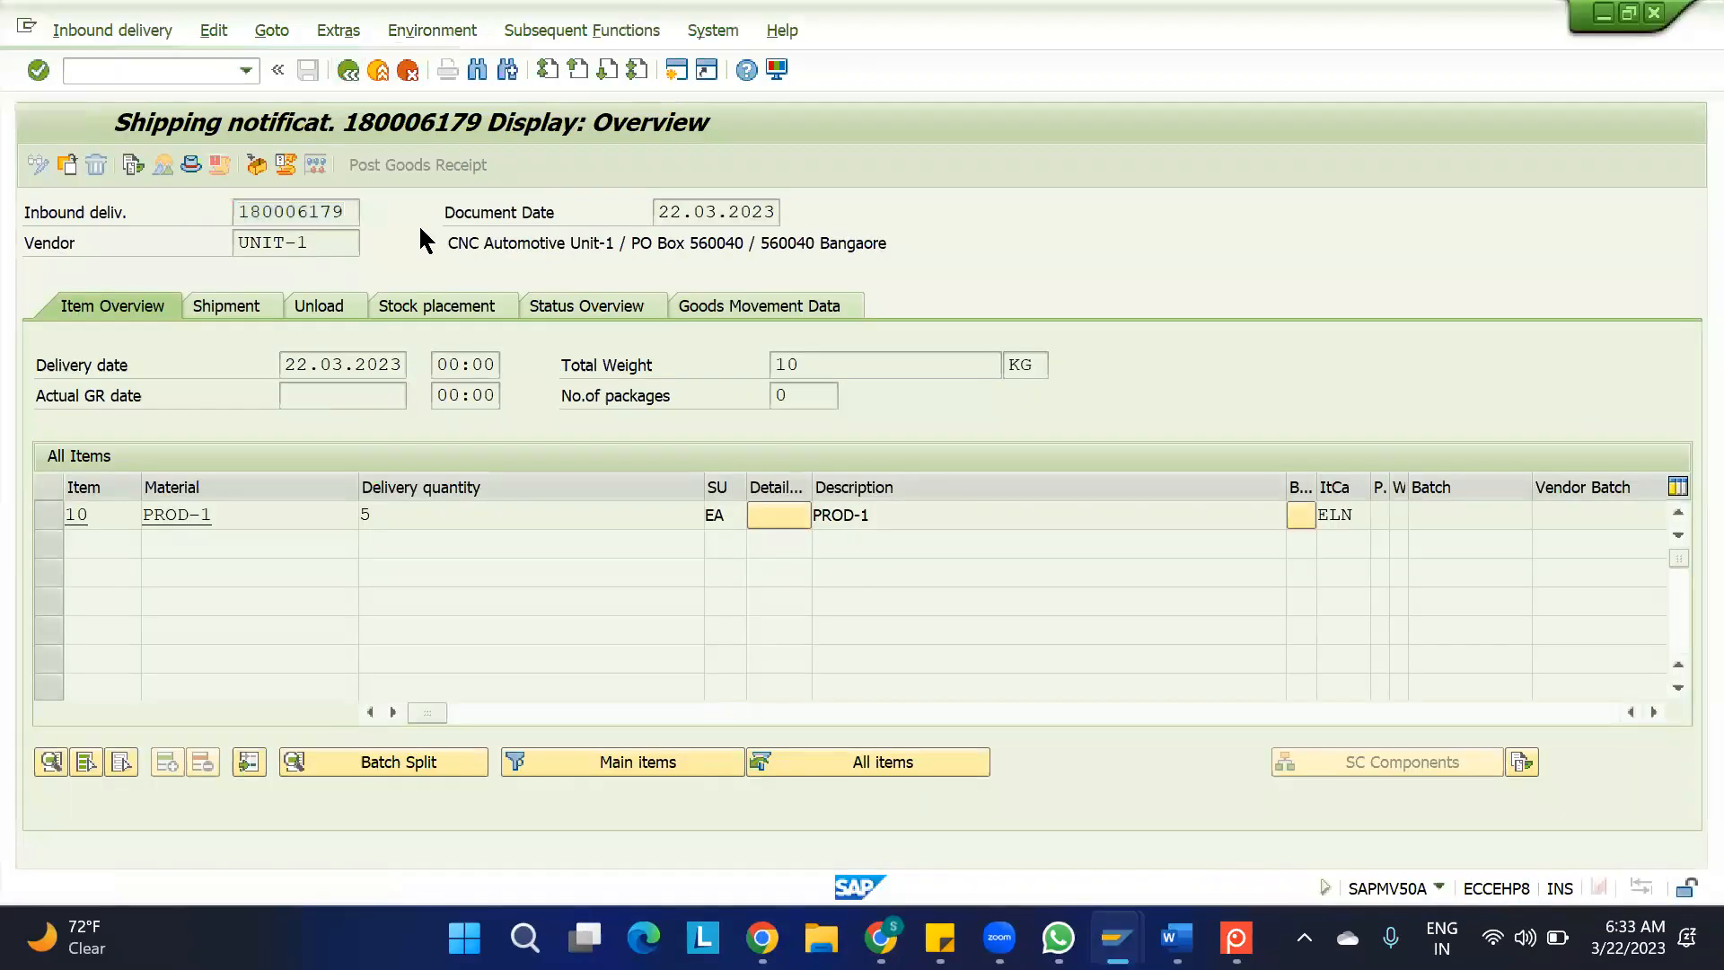
key(F3)
key(ctrl+v)
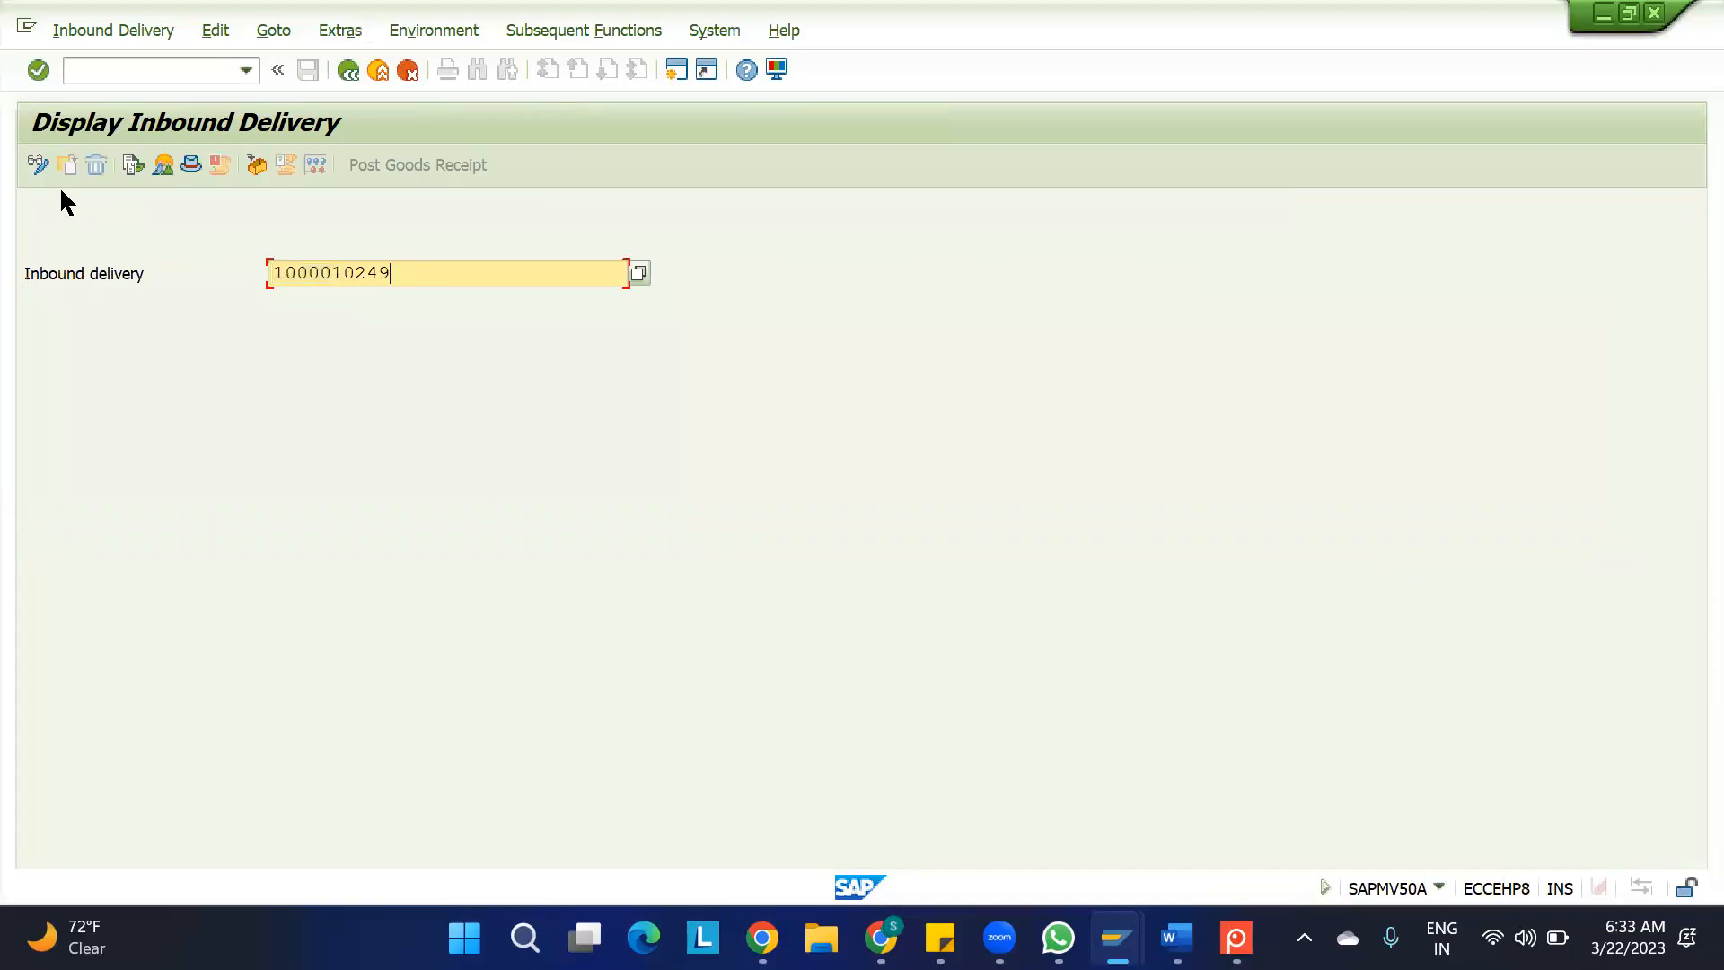
key(Return)
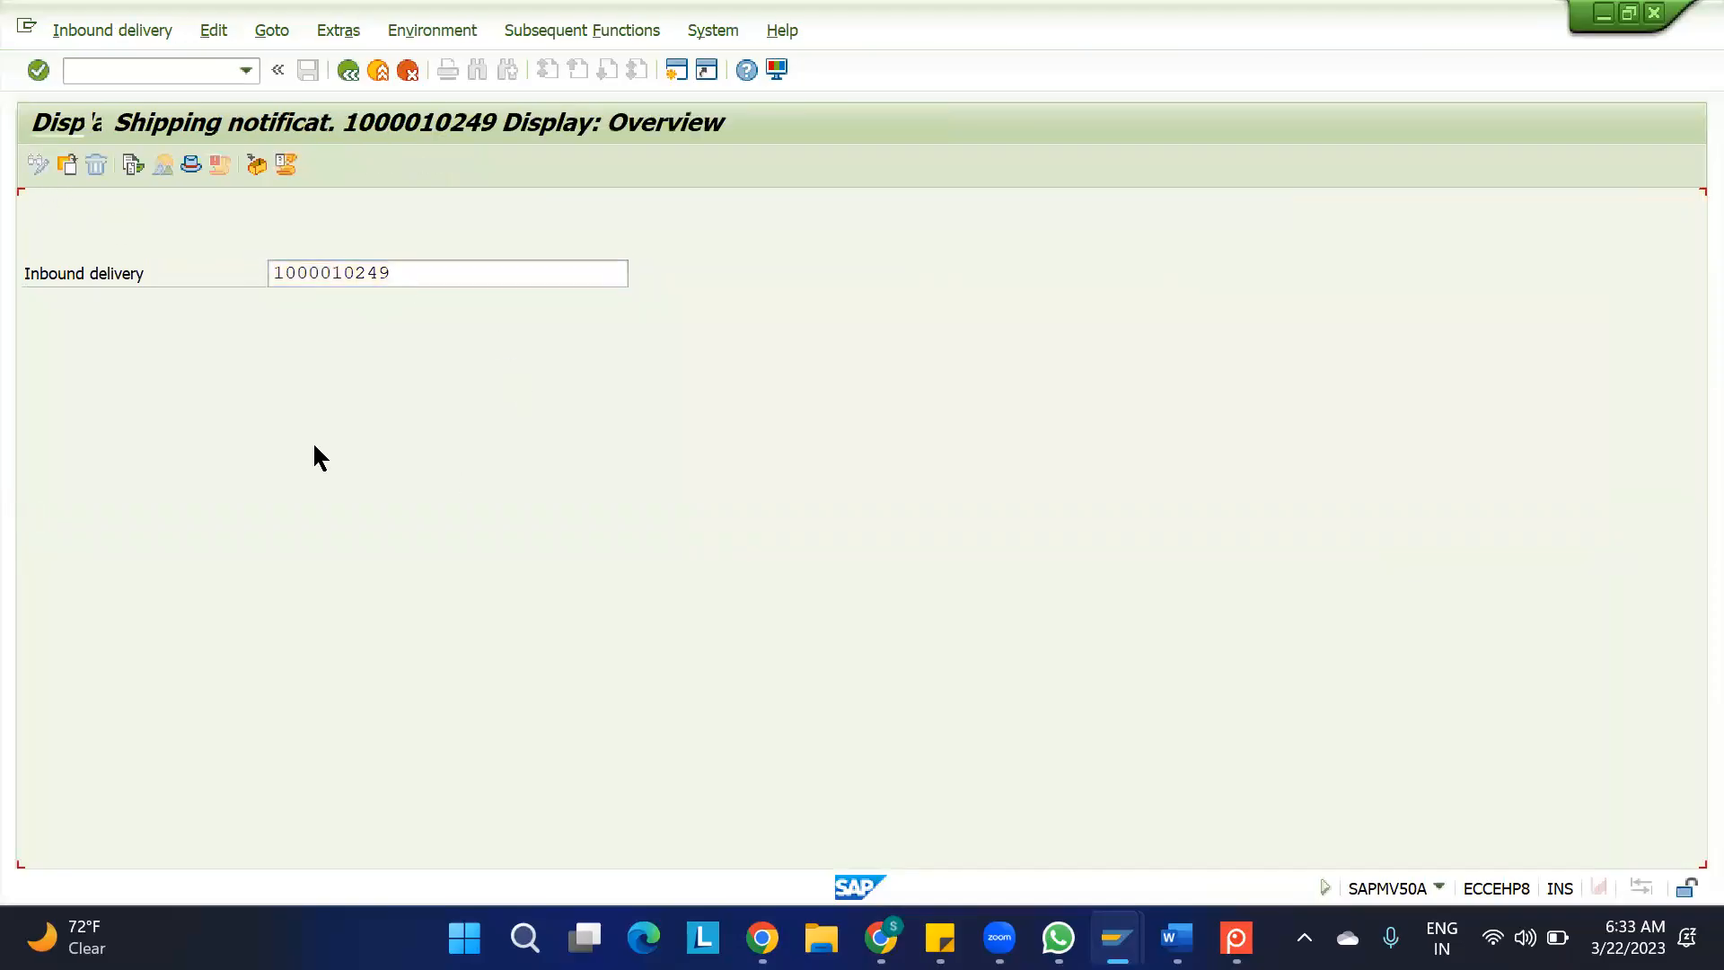
click(377, 515)
key(Tab)
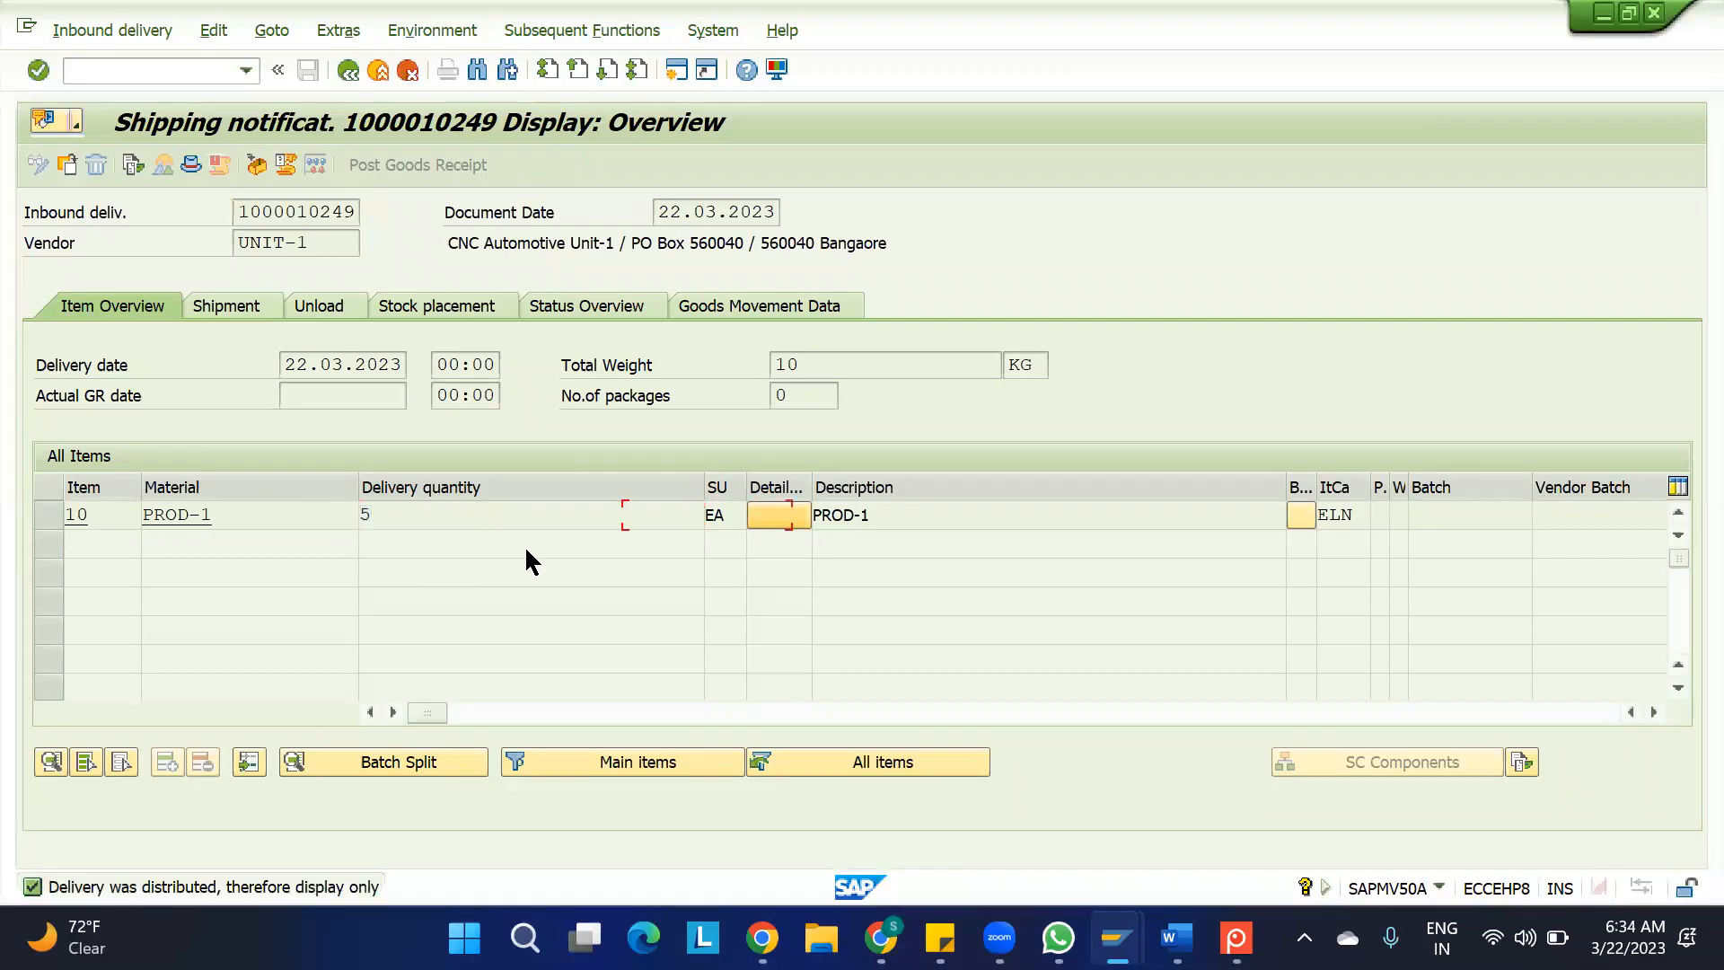
key(F10)
key(Escape)
key(F3)
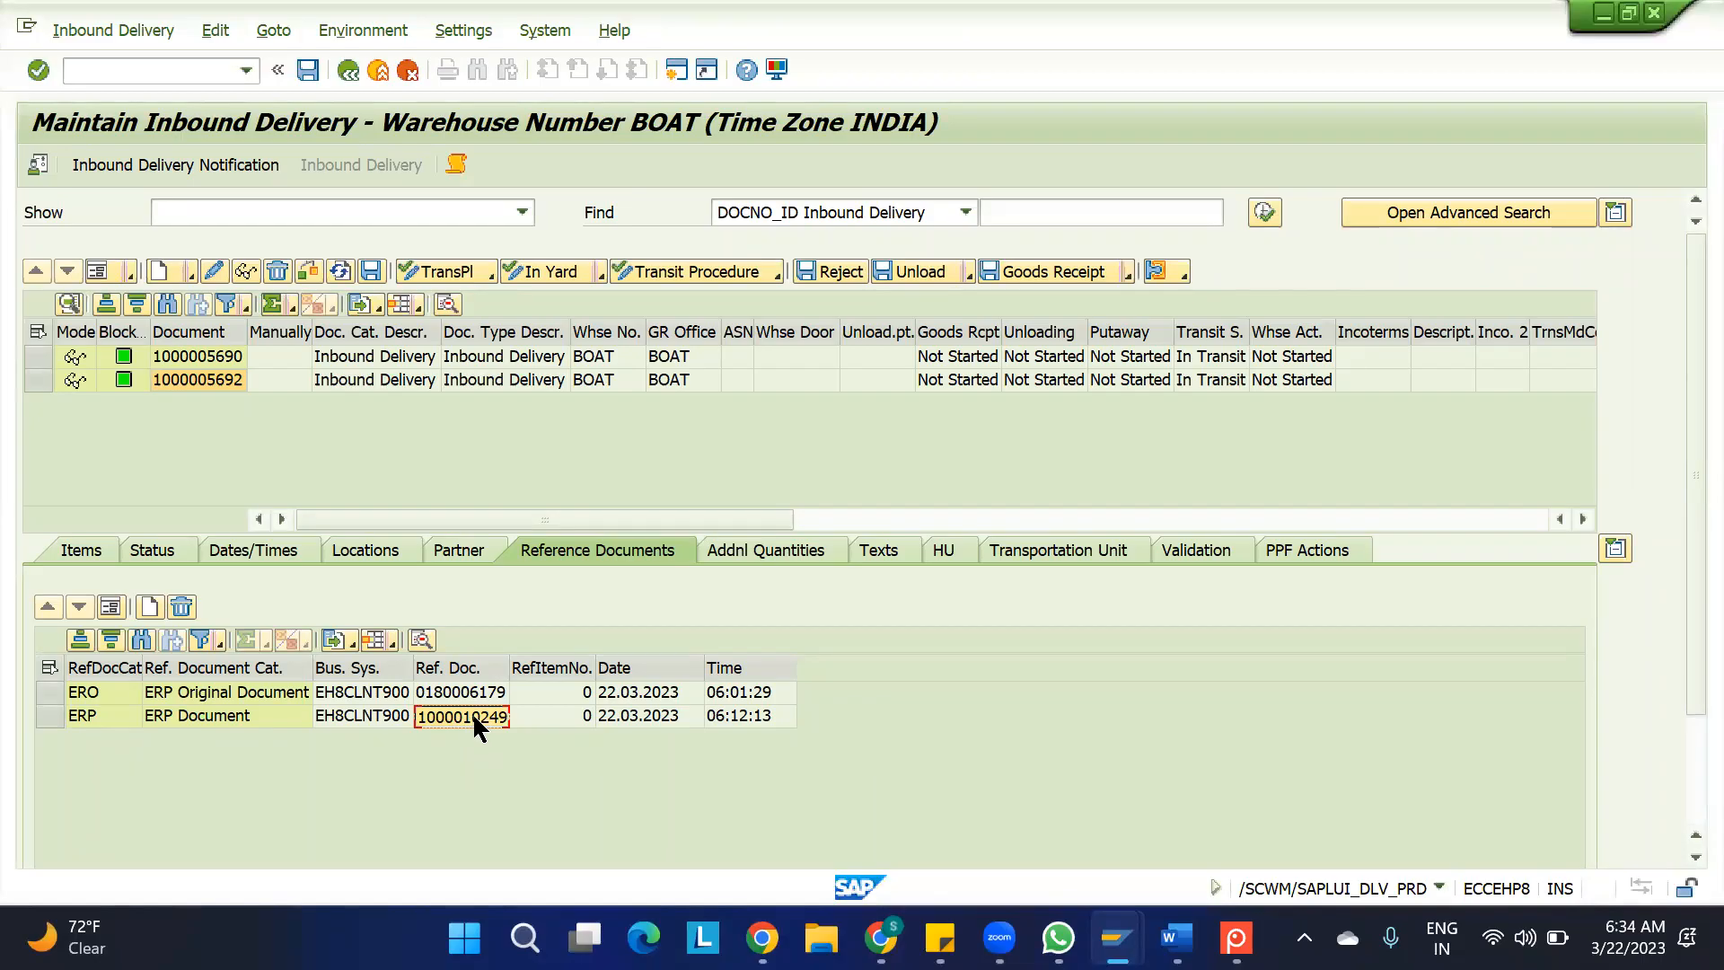
Compare the header reference documents of the first and second warehouse inbound deliveries
click(59, 358)
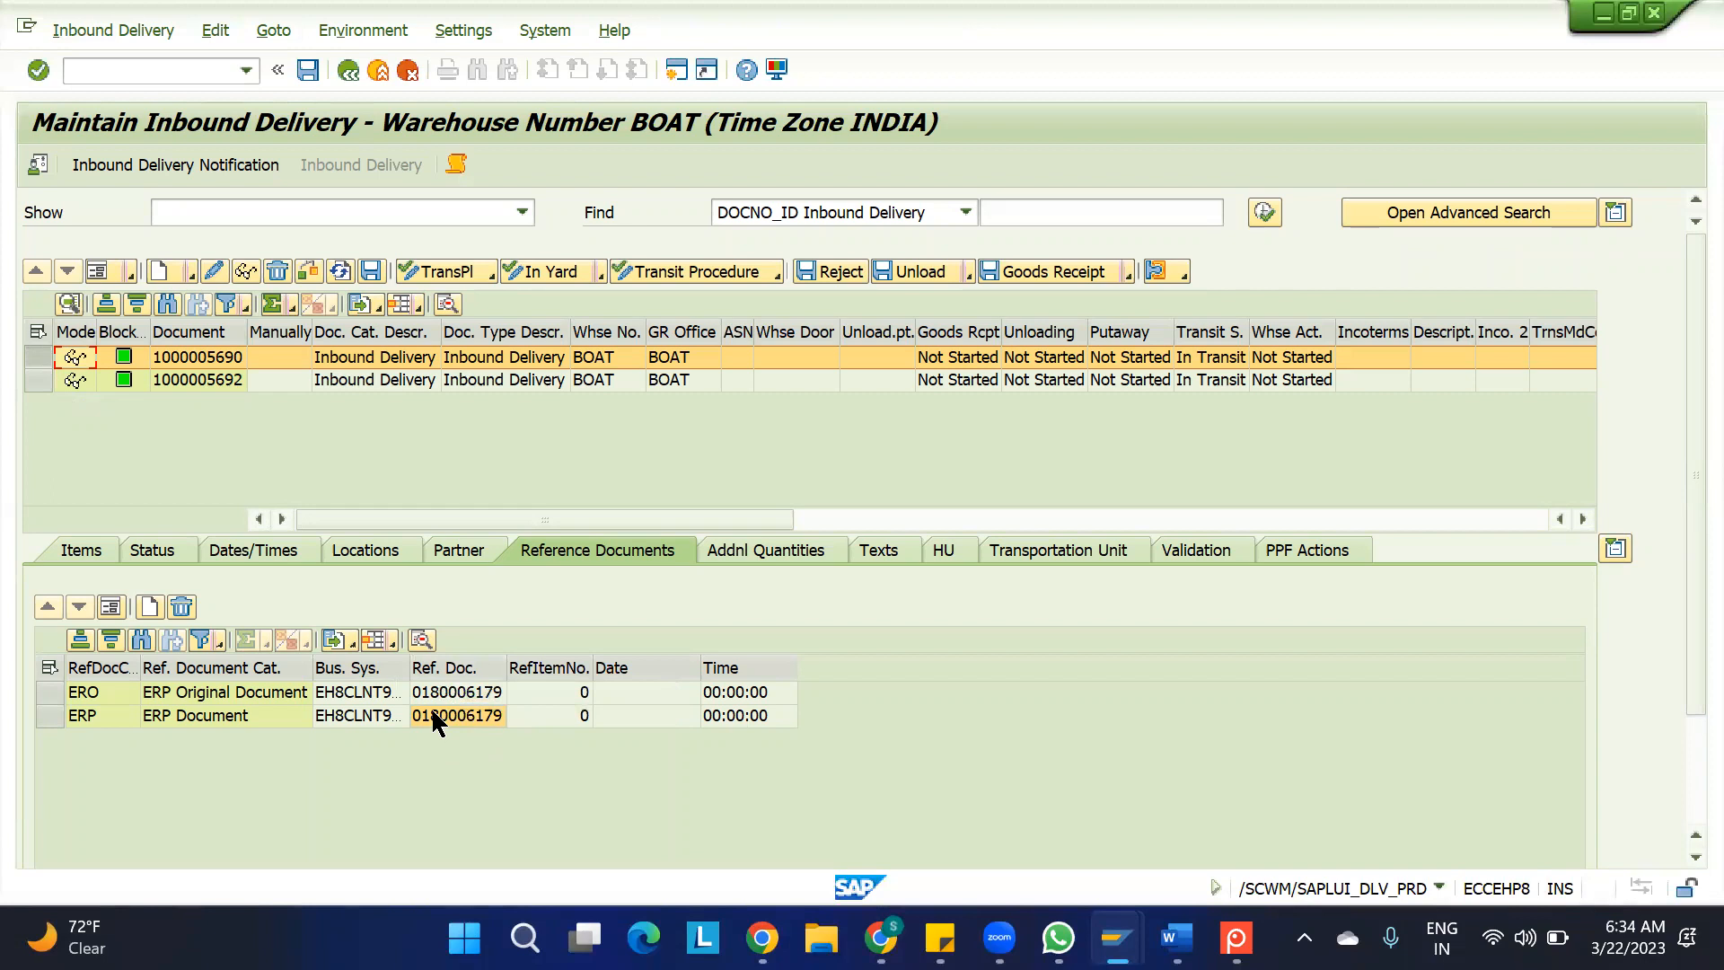
click(36, 379)
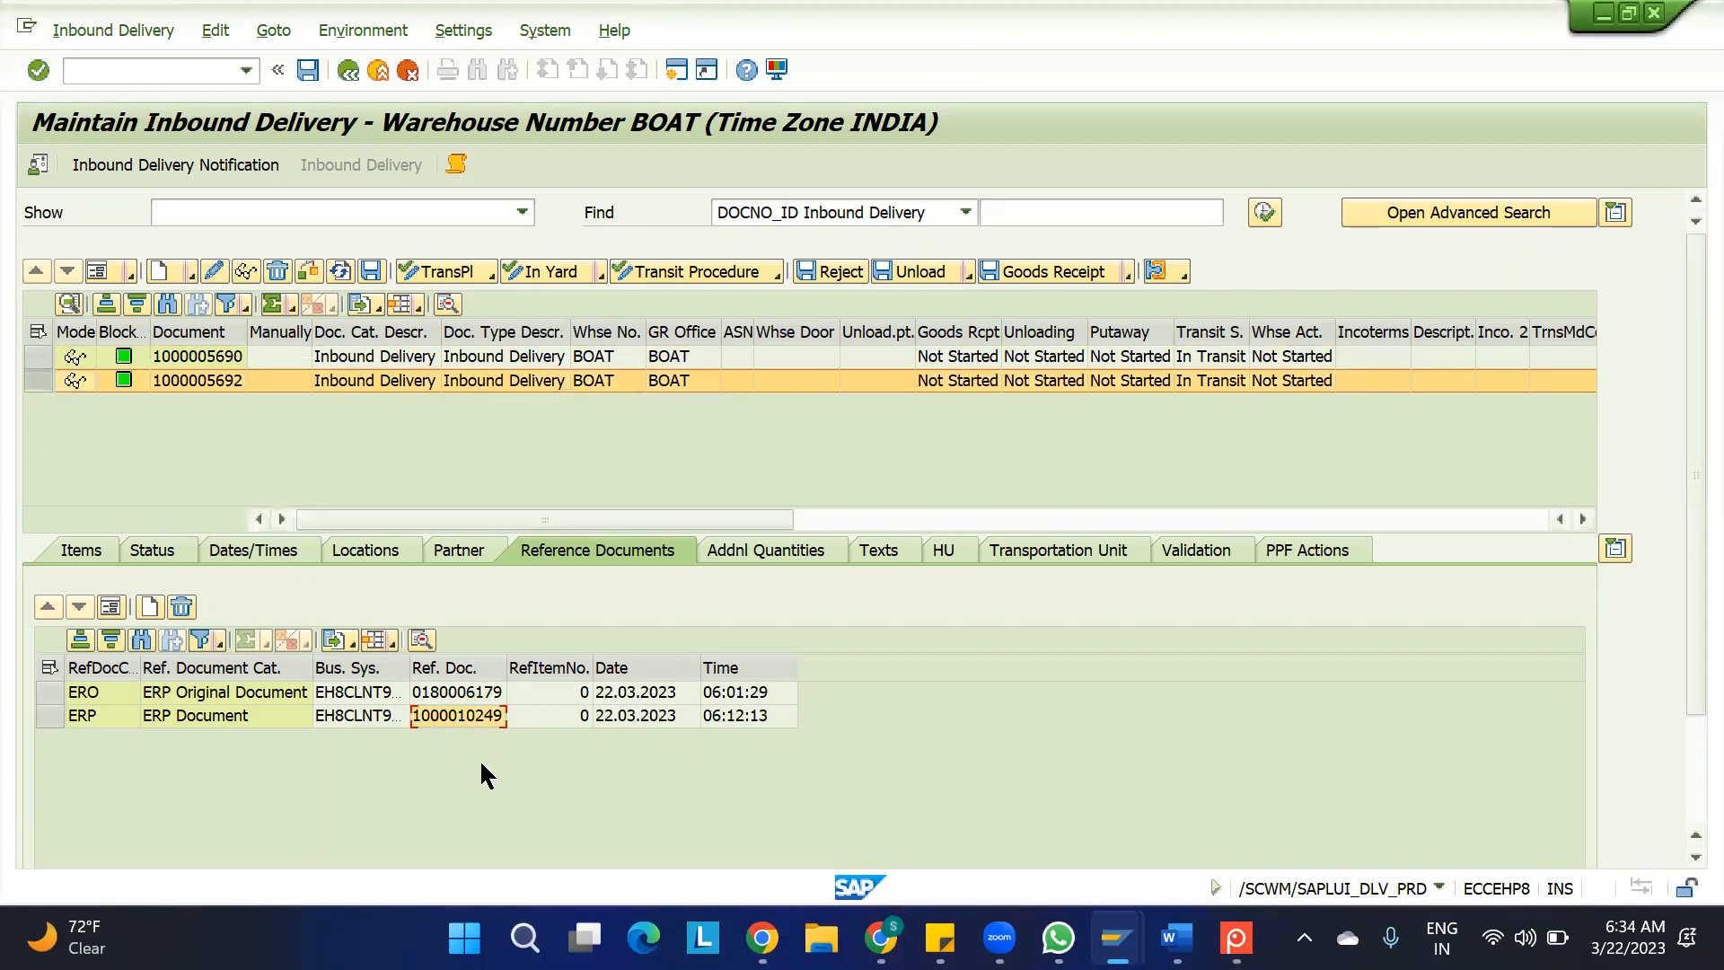
click(460, 693)
click(447, 713)
Select the first warehouse inbound delivery and post its goods receipt
click(34, 359)
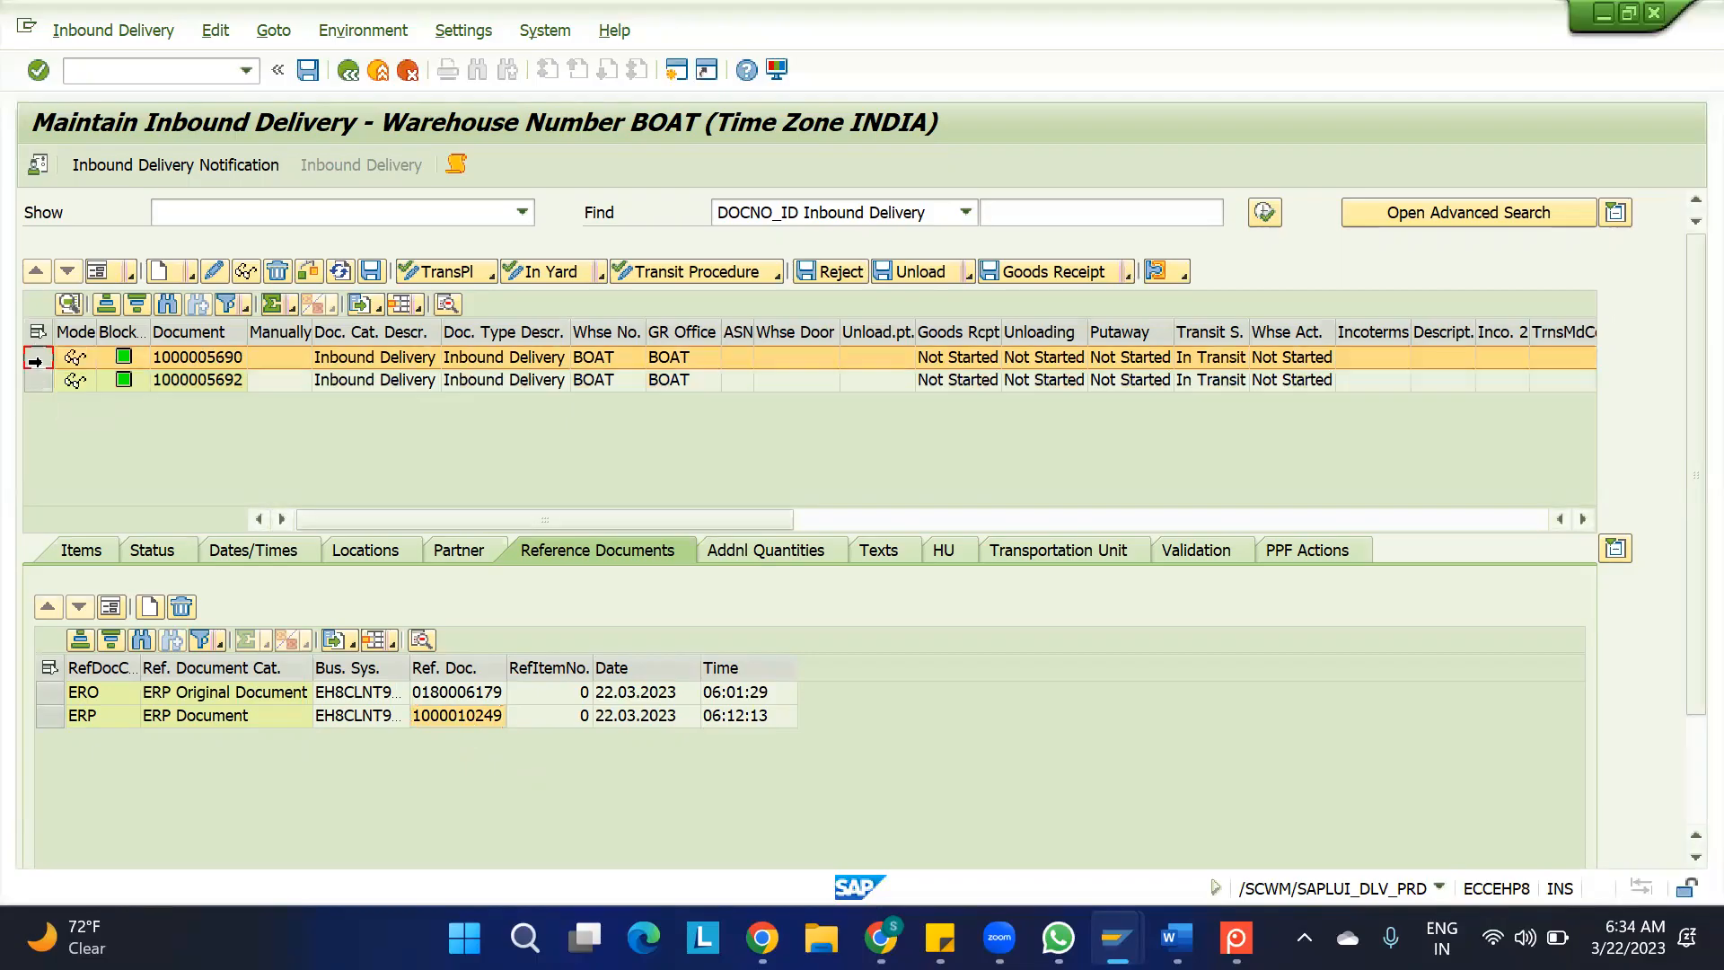
double_click(43, 358)
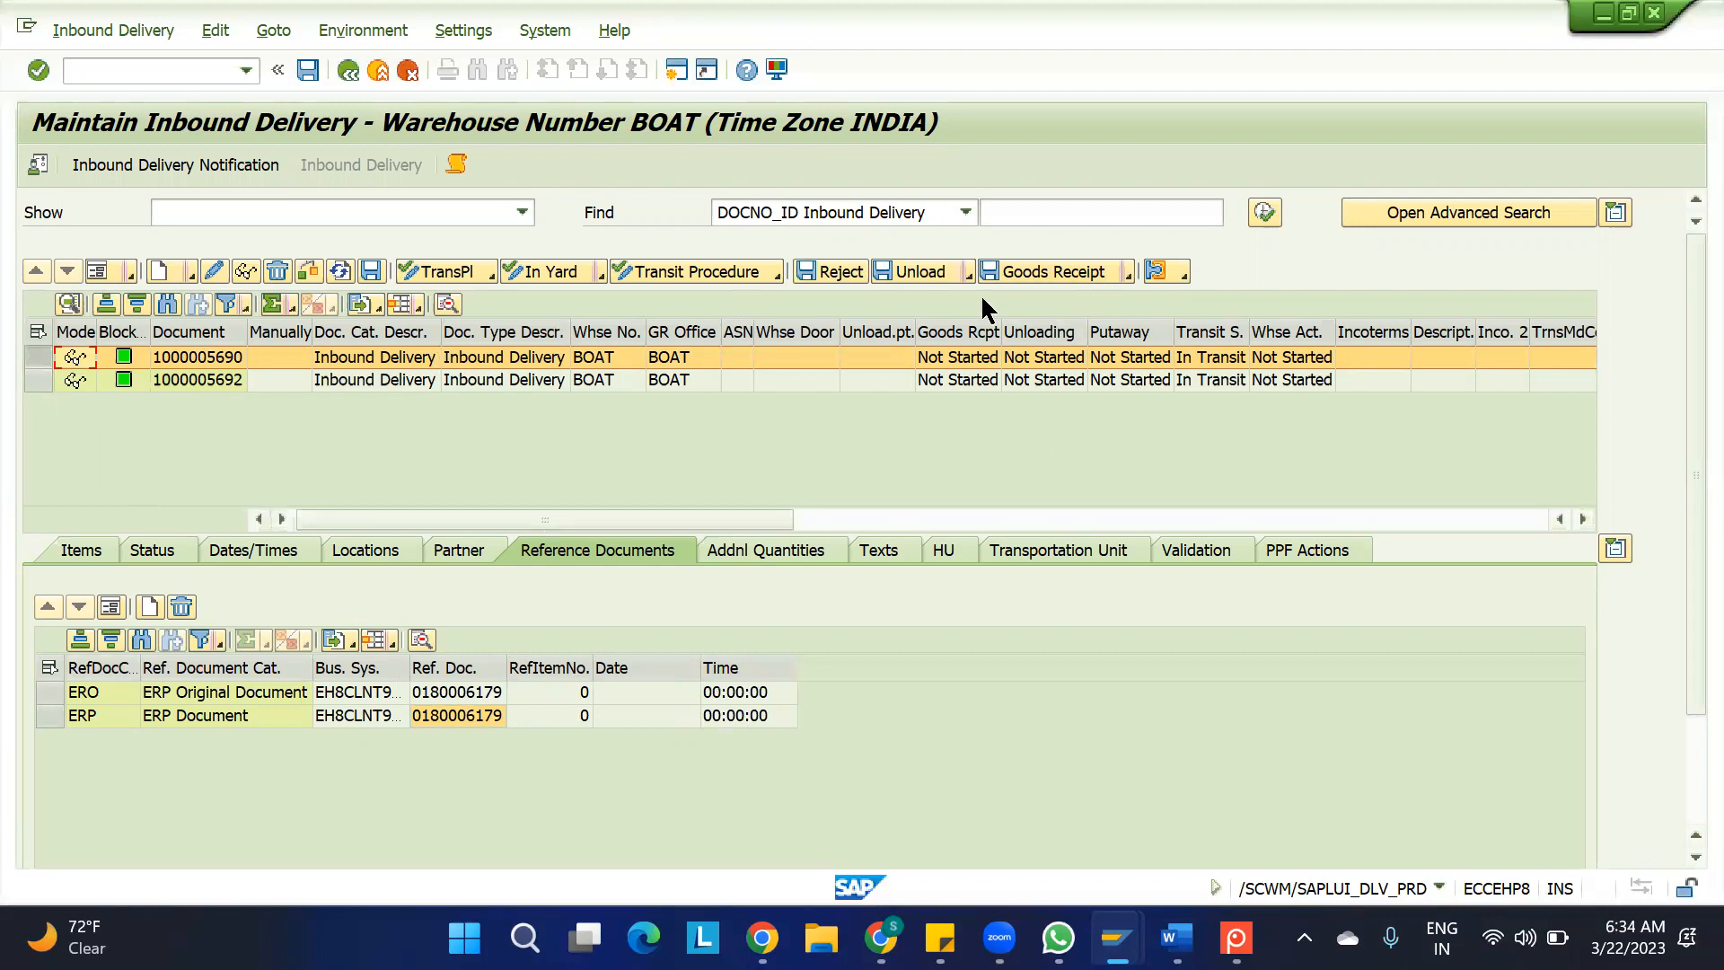
click(1046, 269)
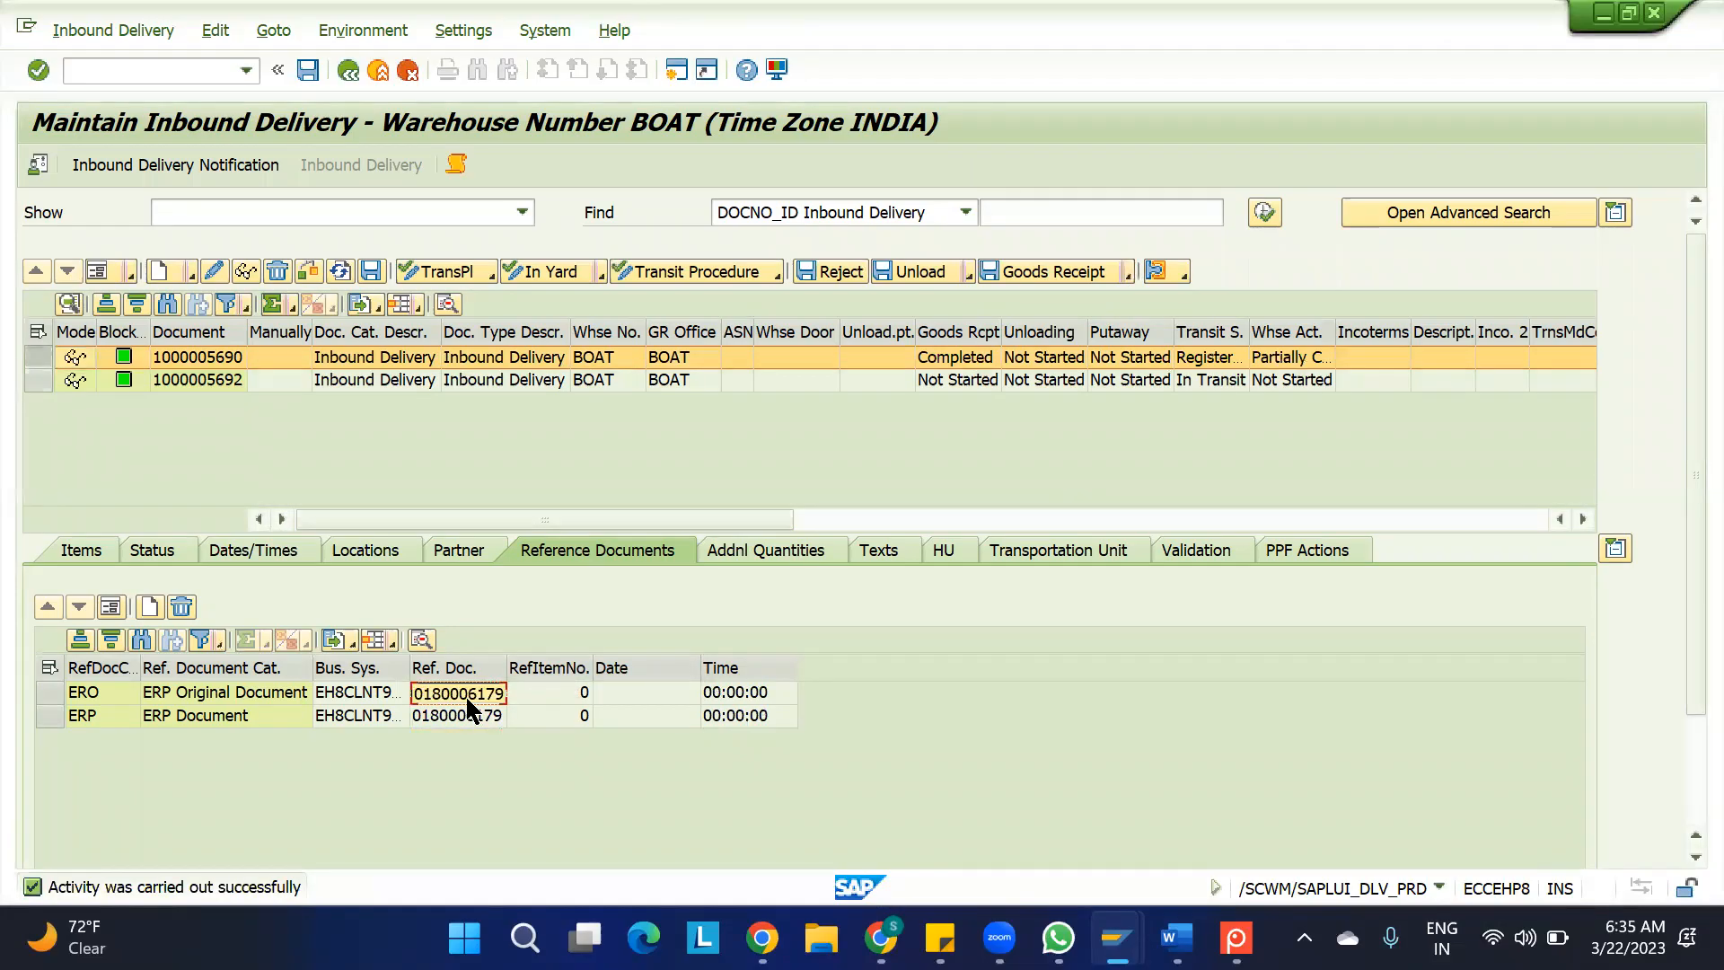
Switch to the ERP session and return to the initial screen for displaying an inbound delivery
mouse_move(1116, 938)
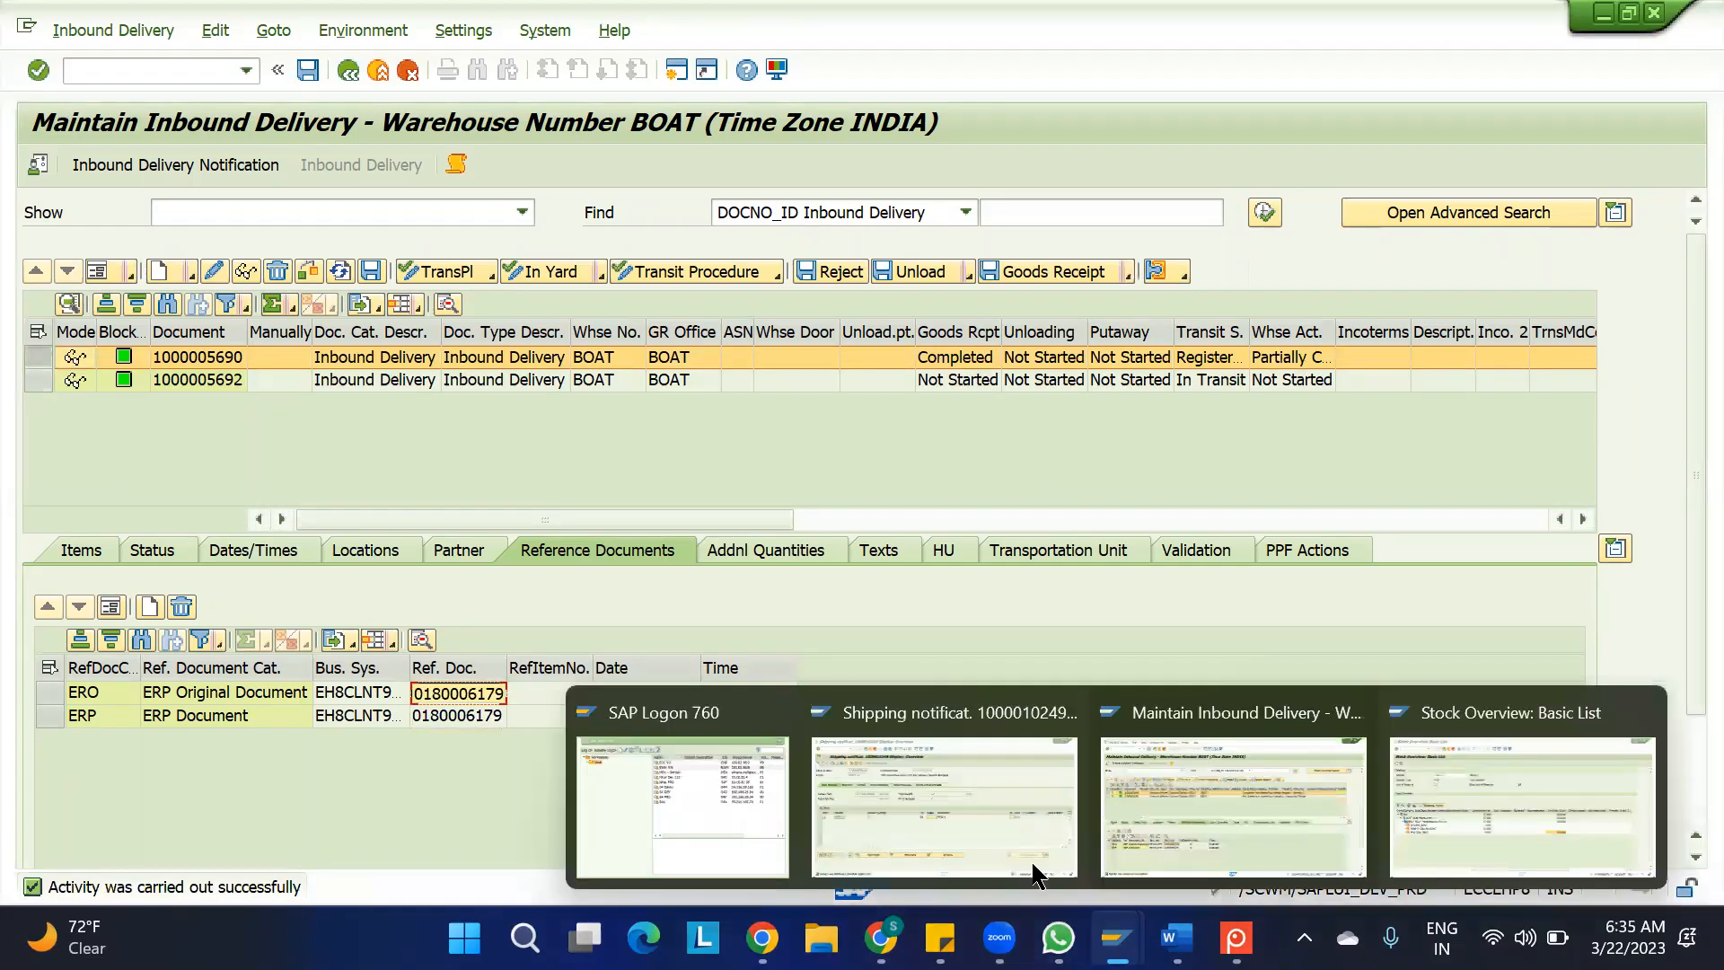
click(922, 820)
key(F3)
key(BackSpace)
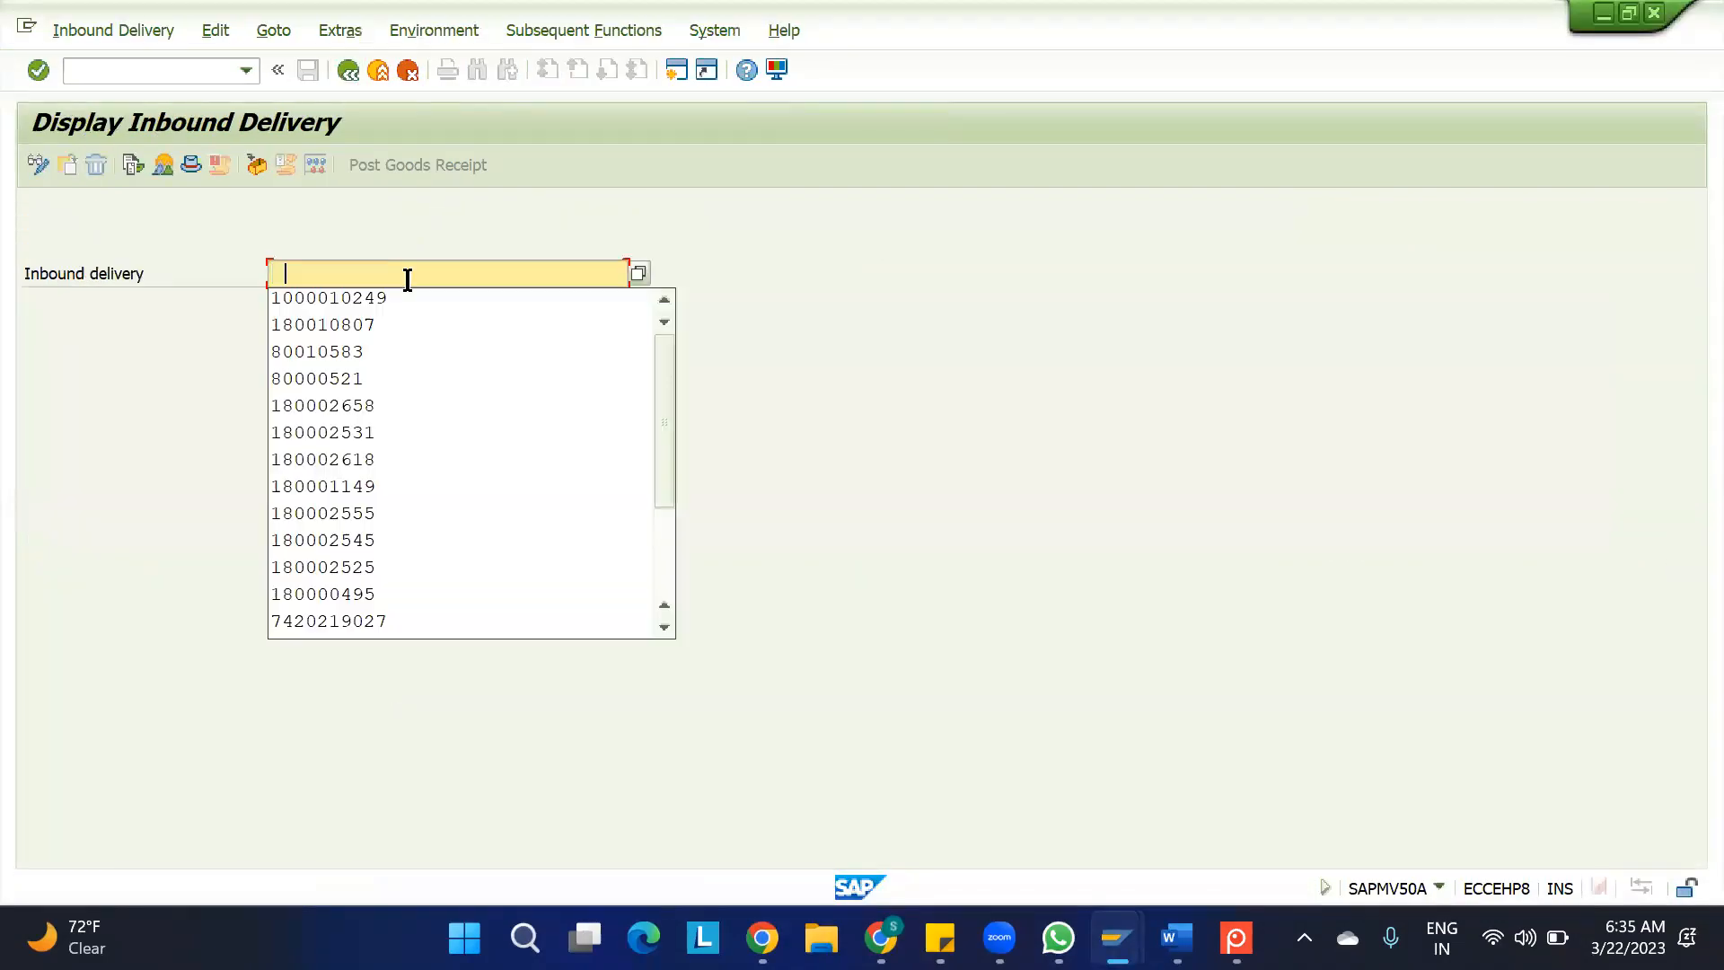
key(Down)
key(Down)
key(Return)
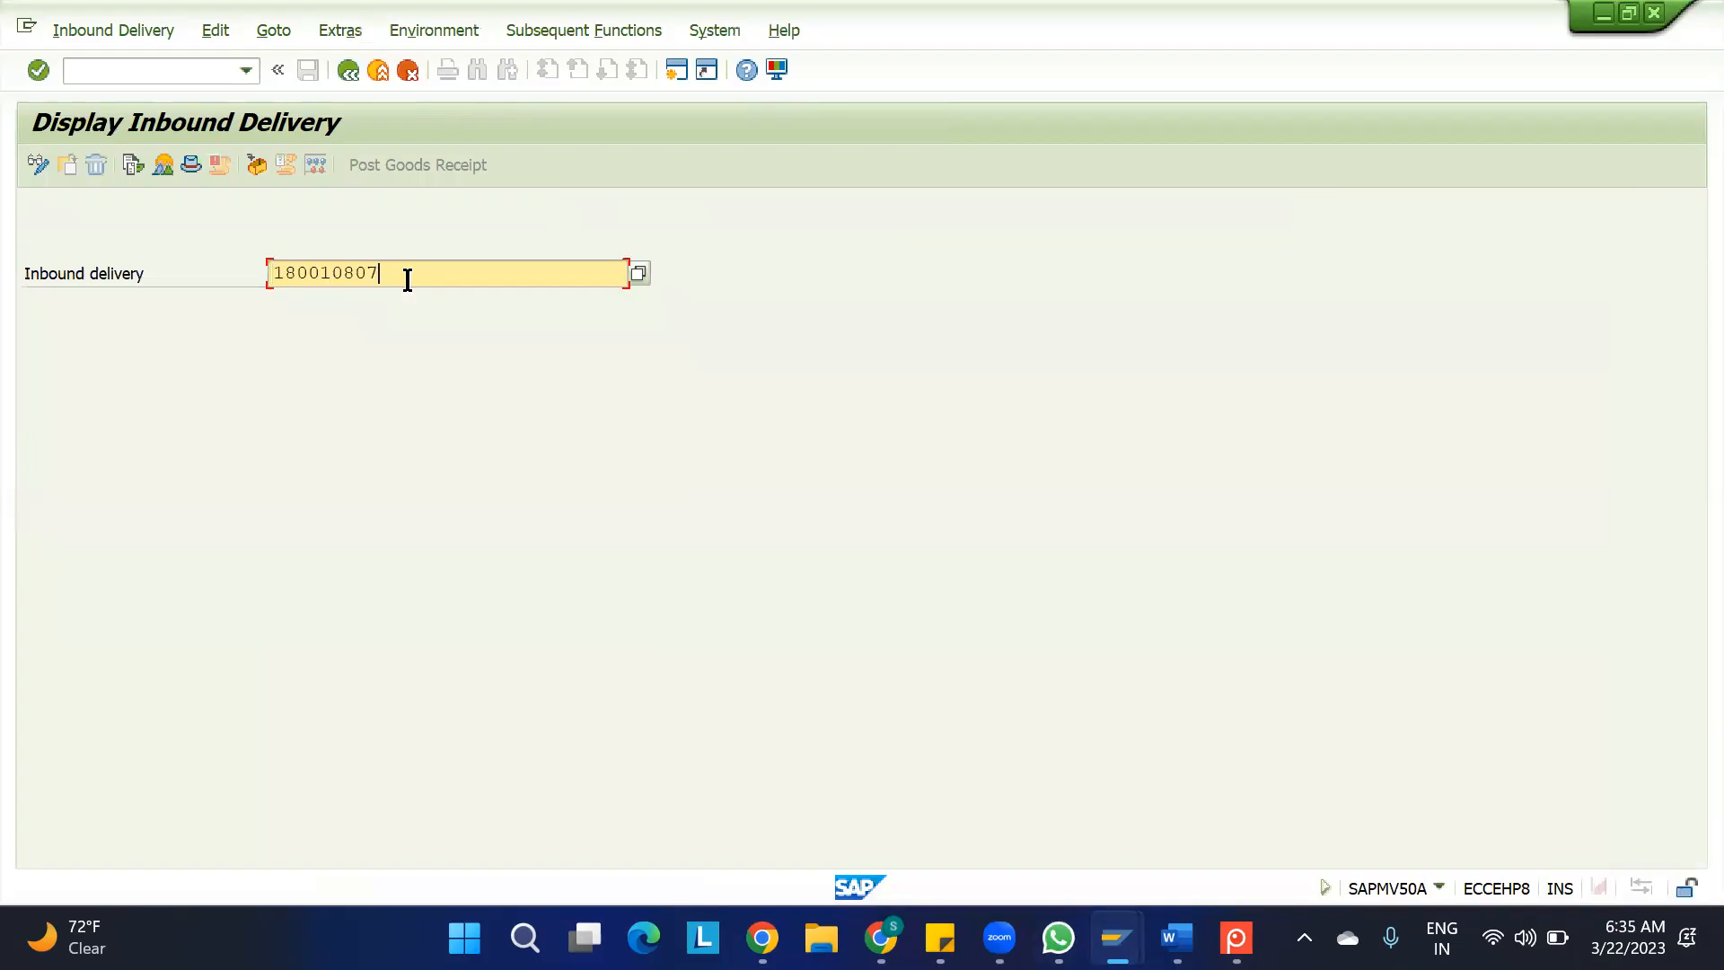
click(280, 166)
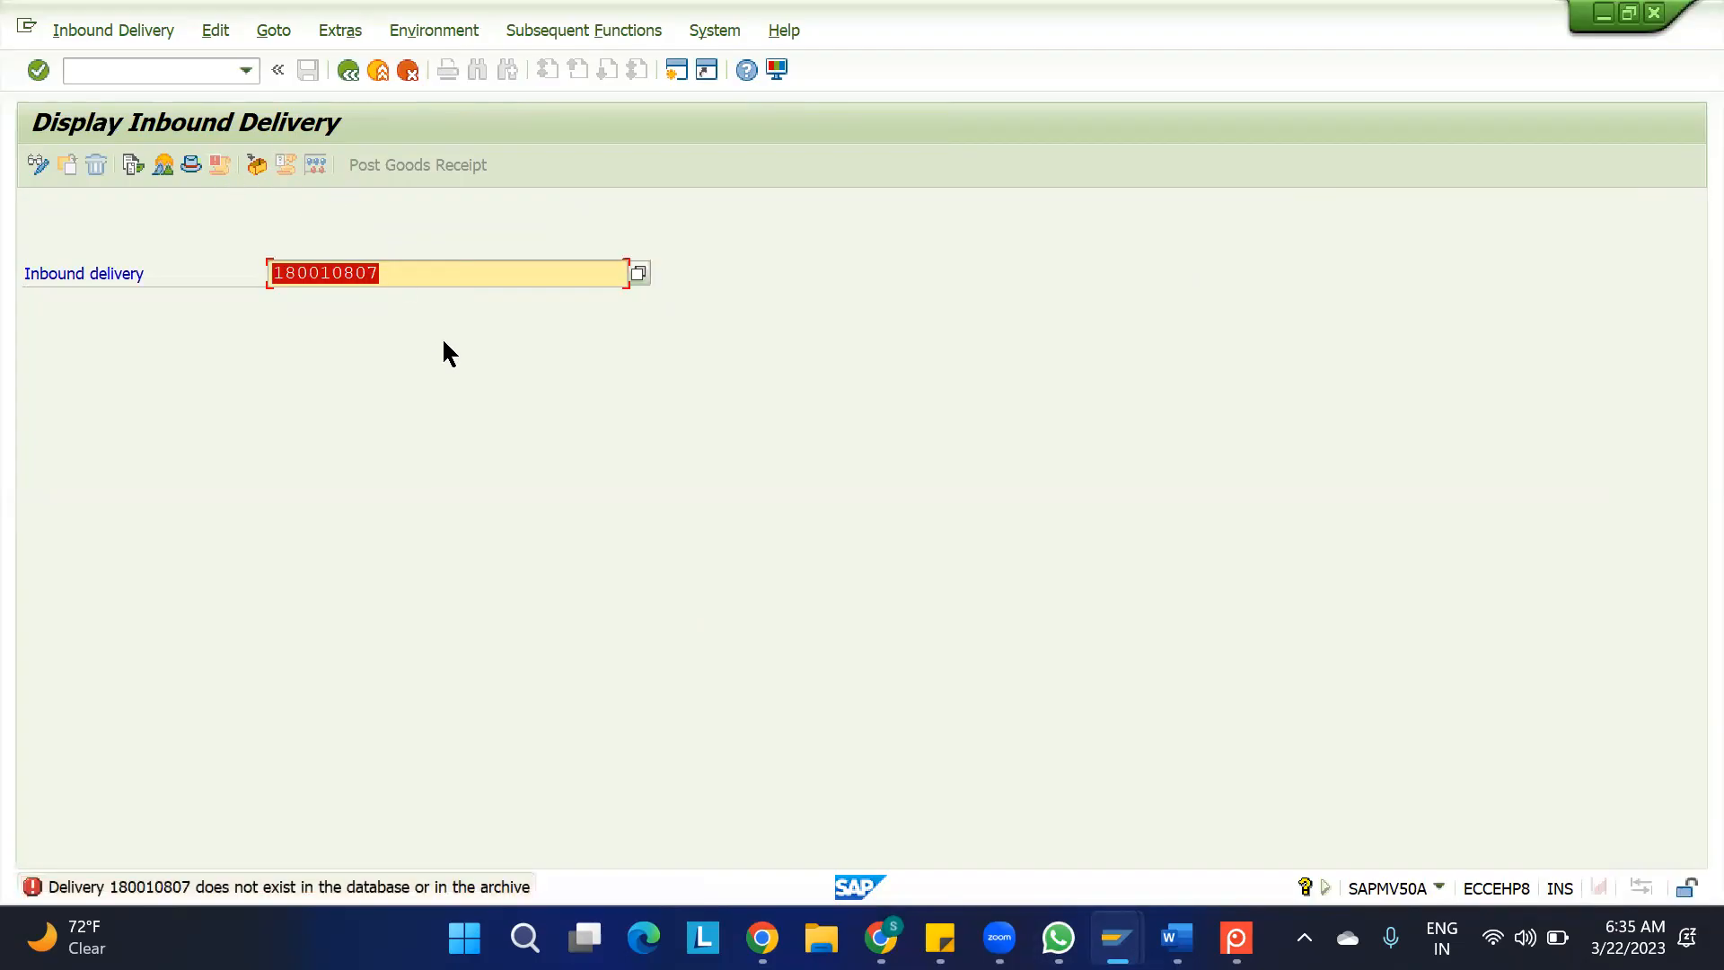
Display the first warehouse delivery's ERP document using its copied number and examine the goods receipt status in its document flow
key(ctrl+v)
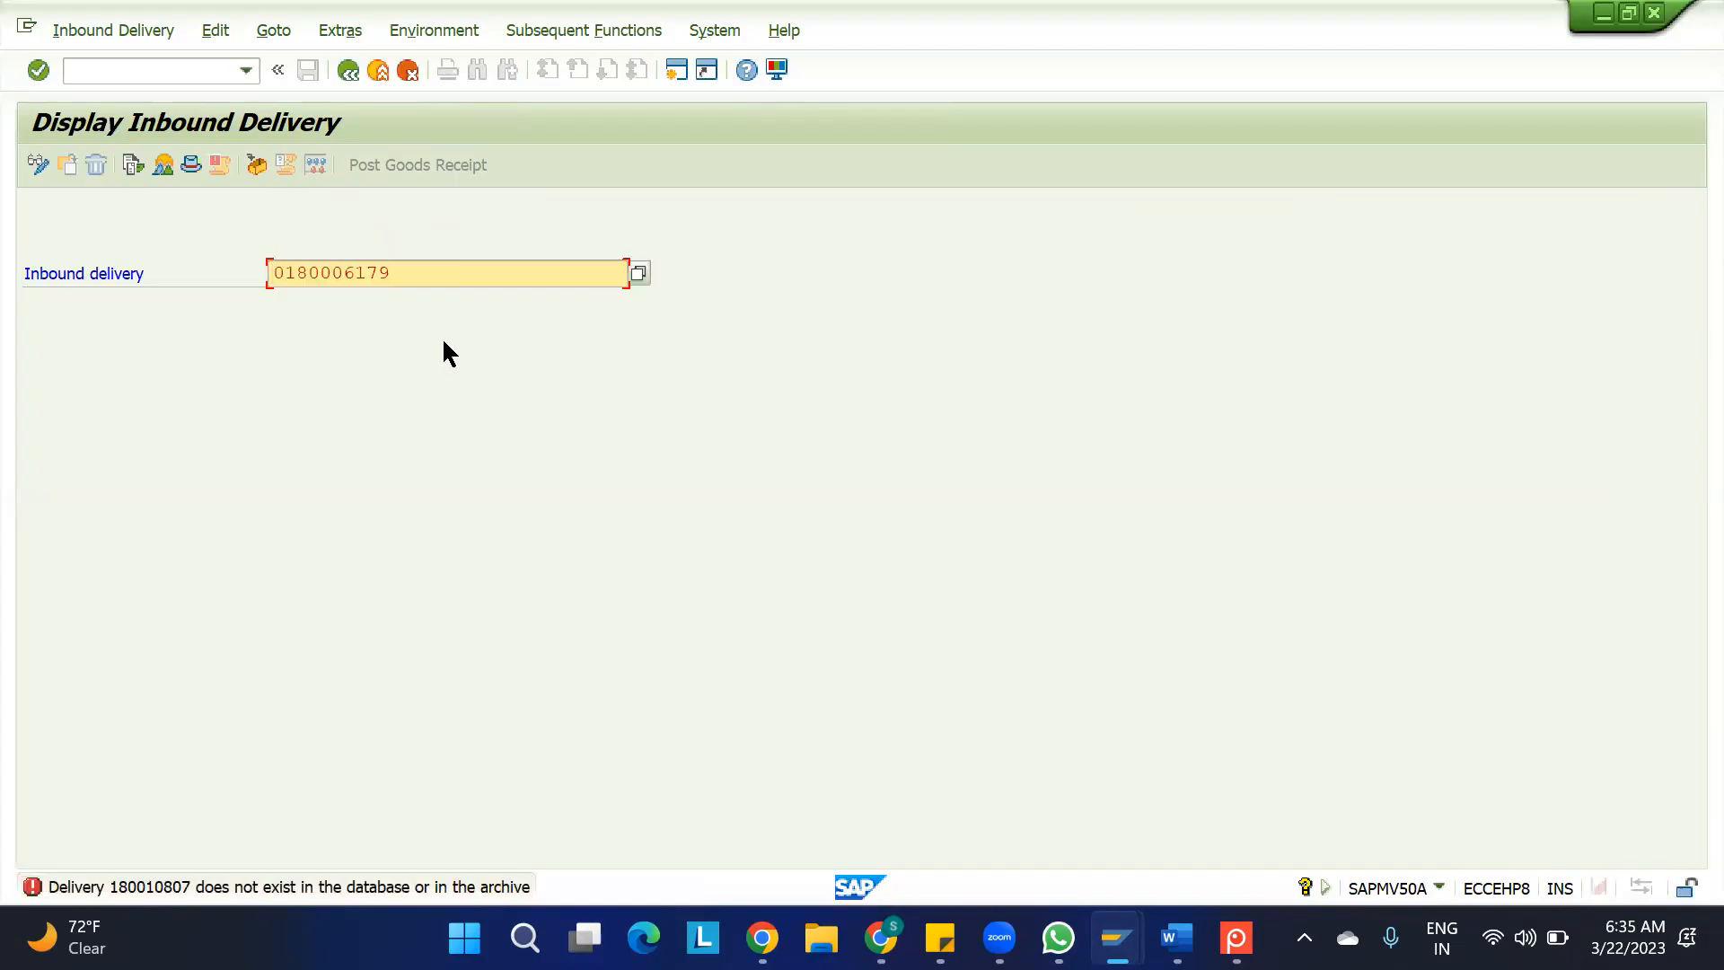
key(Return)
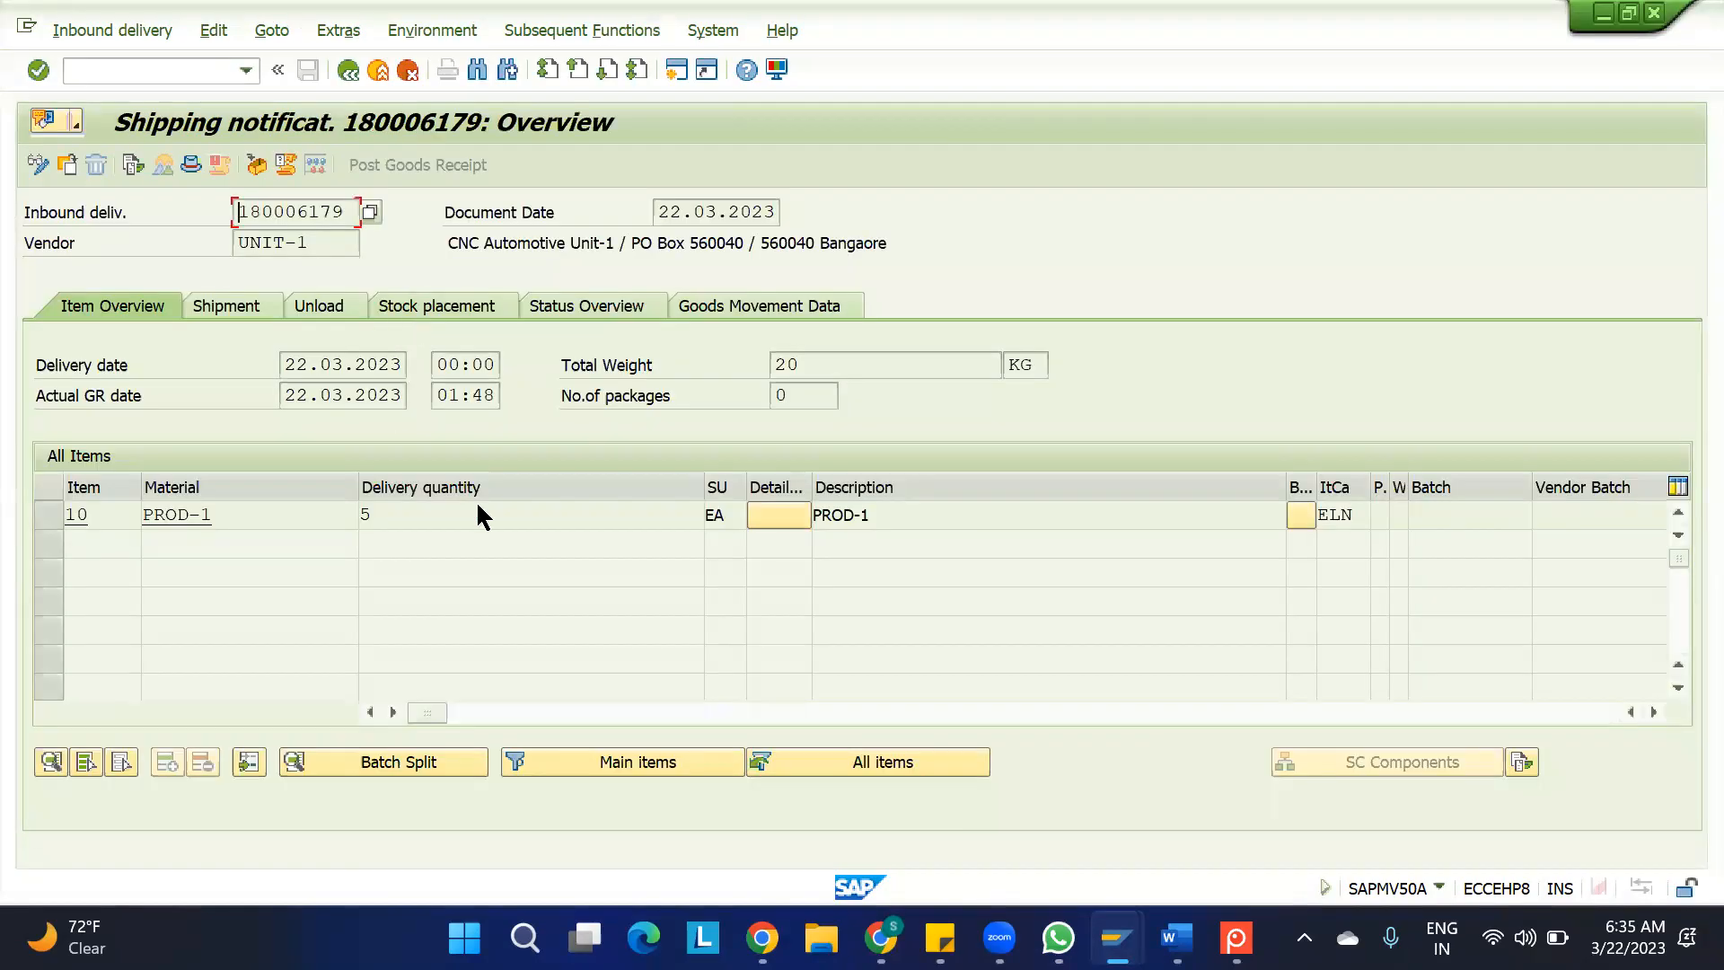
click(132, 164)
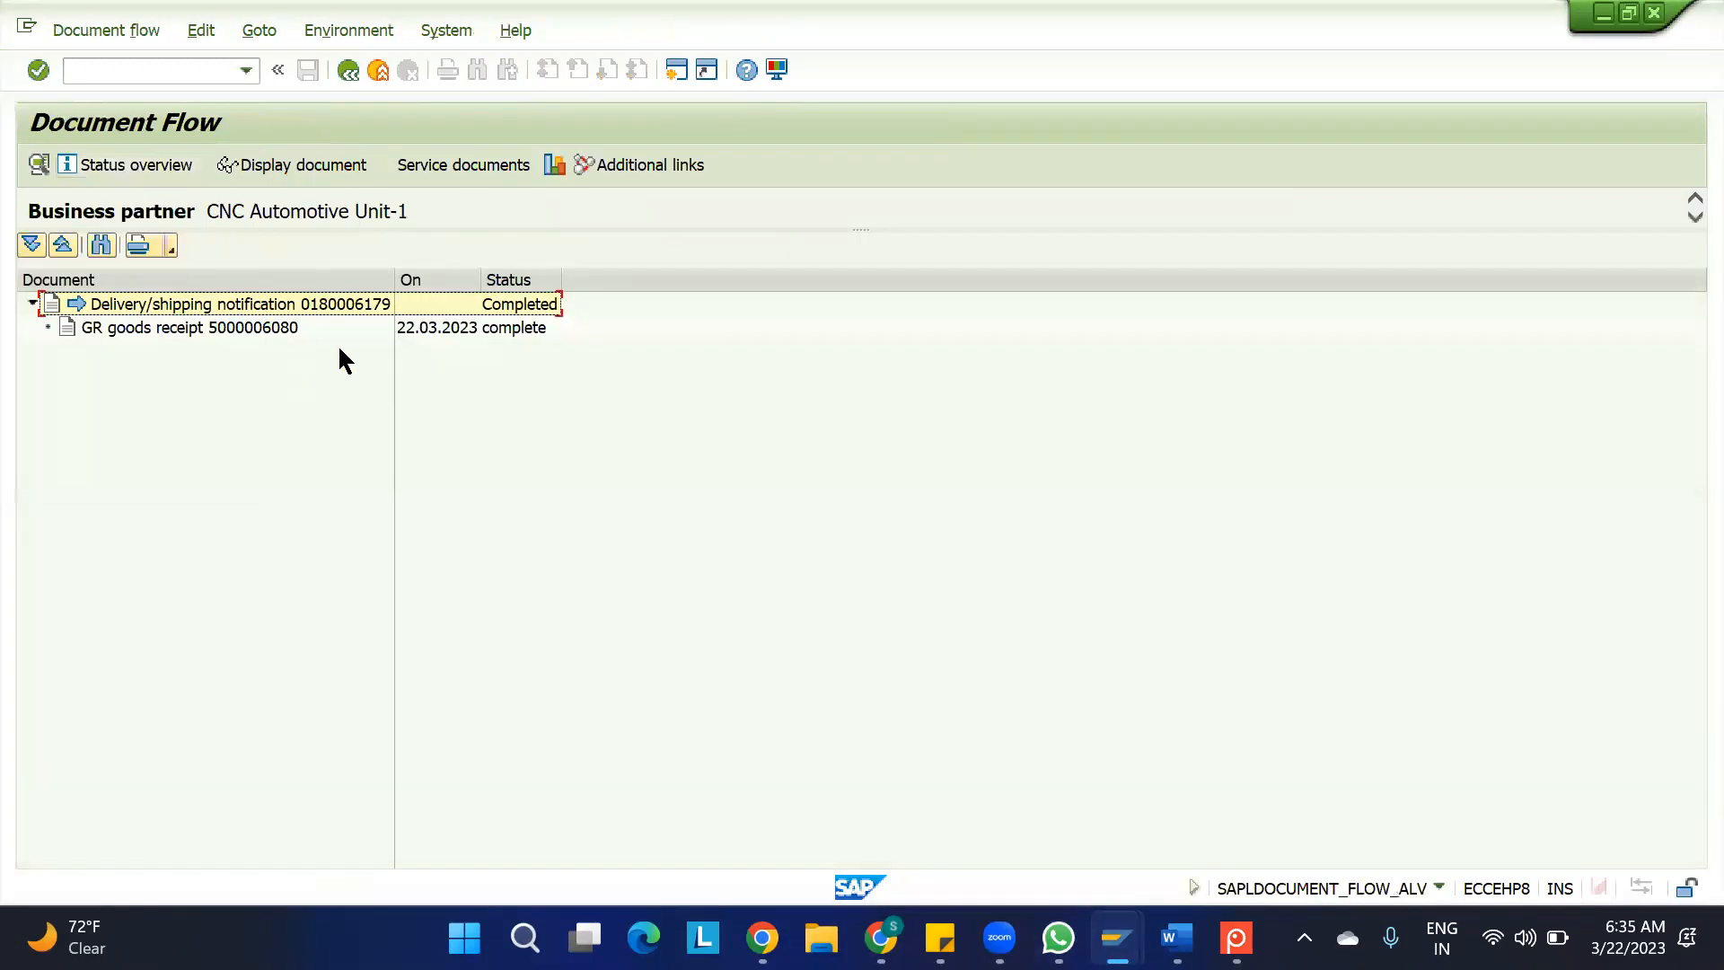
click(521, 328)
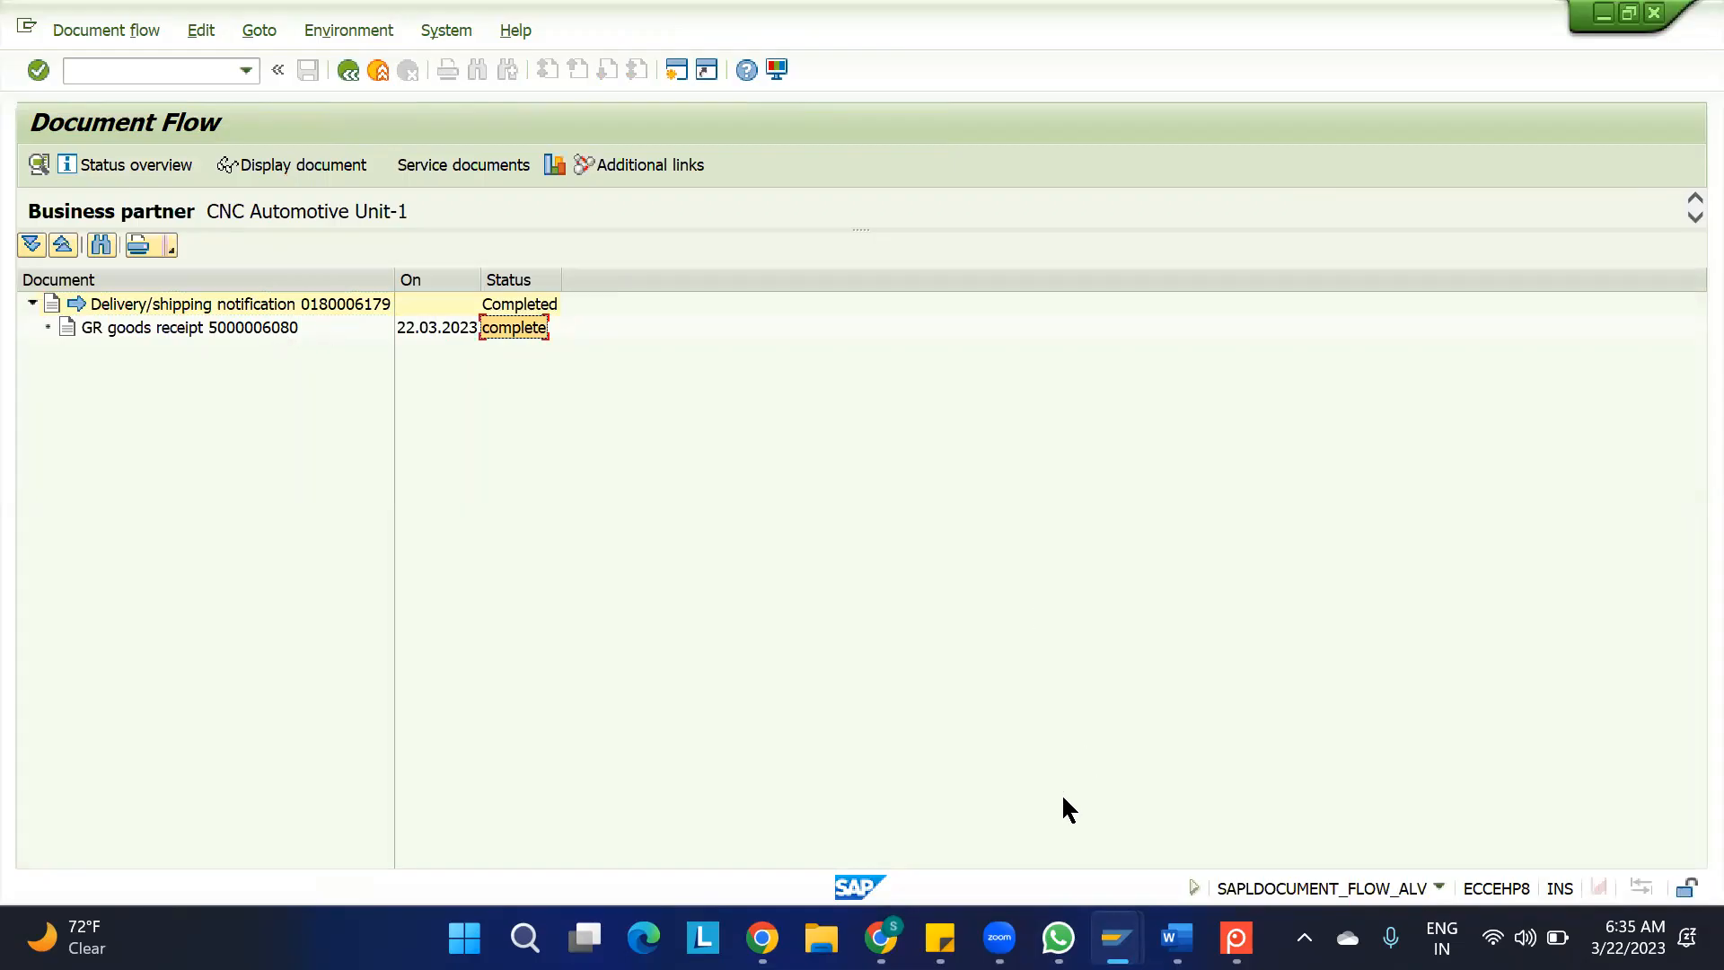
Refresh the PROD-1 stock overview to examine the unrestricted and on-order stock in storage location ROD
mouse_move(1116, 938)
click(1452, 812)
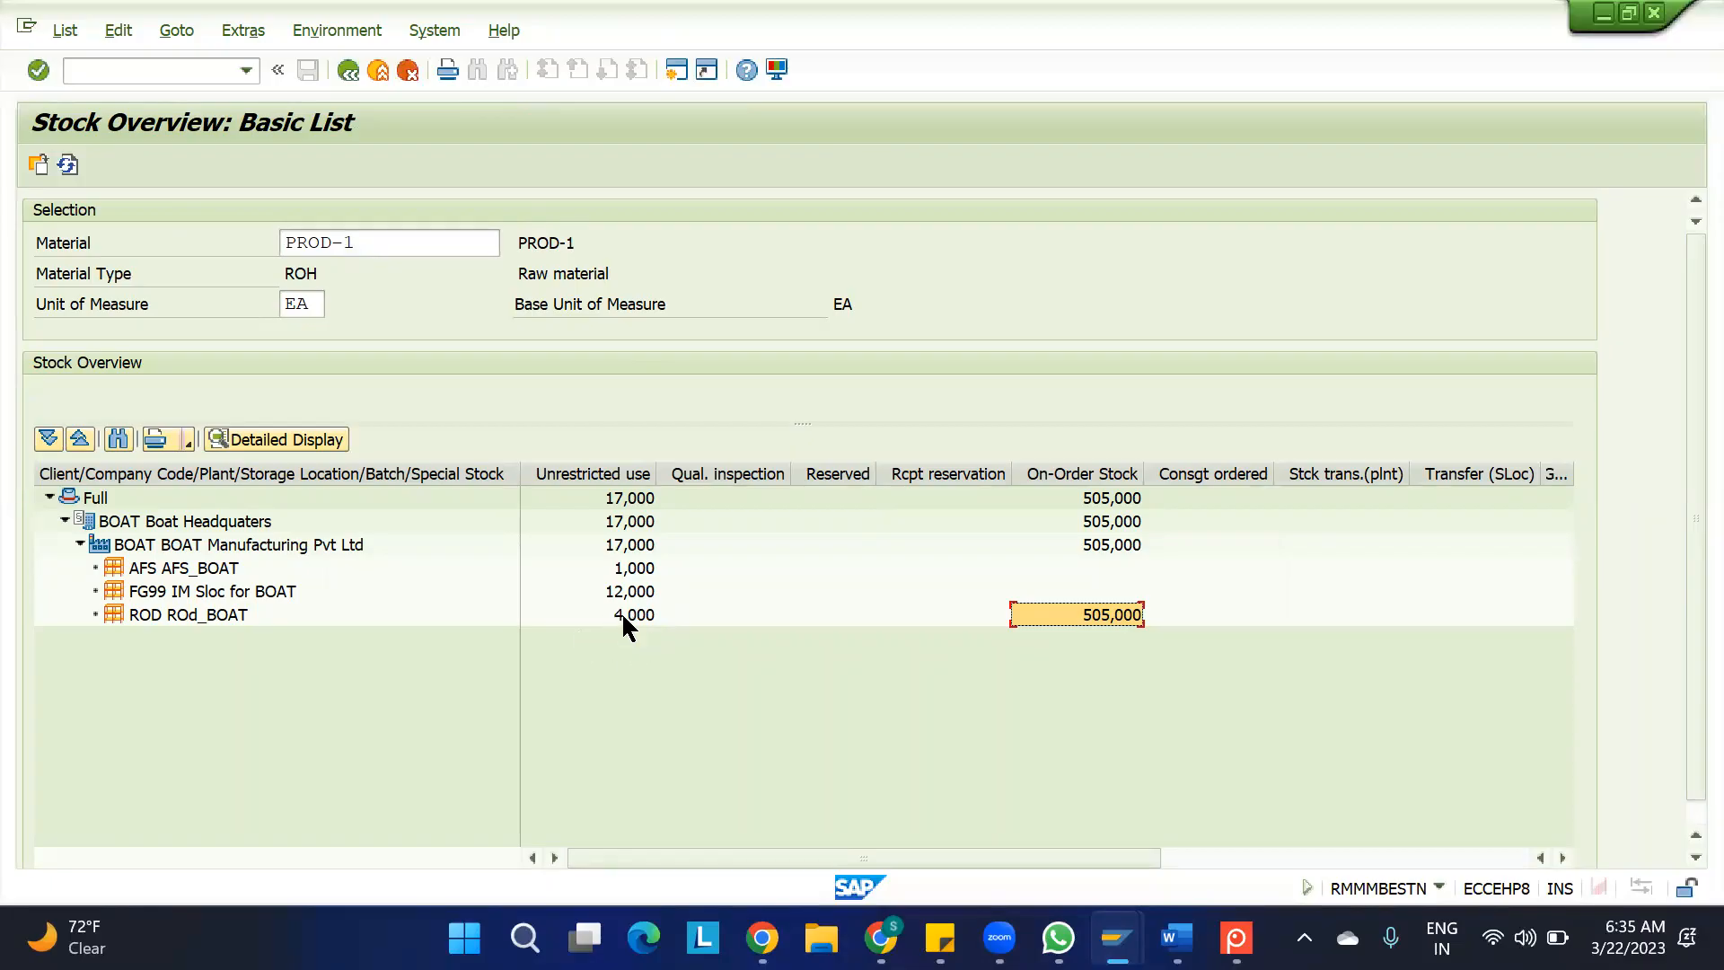
click(68, 163)
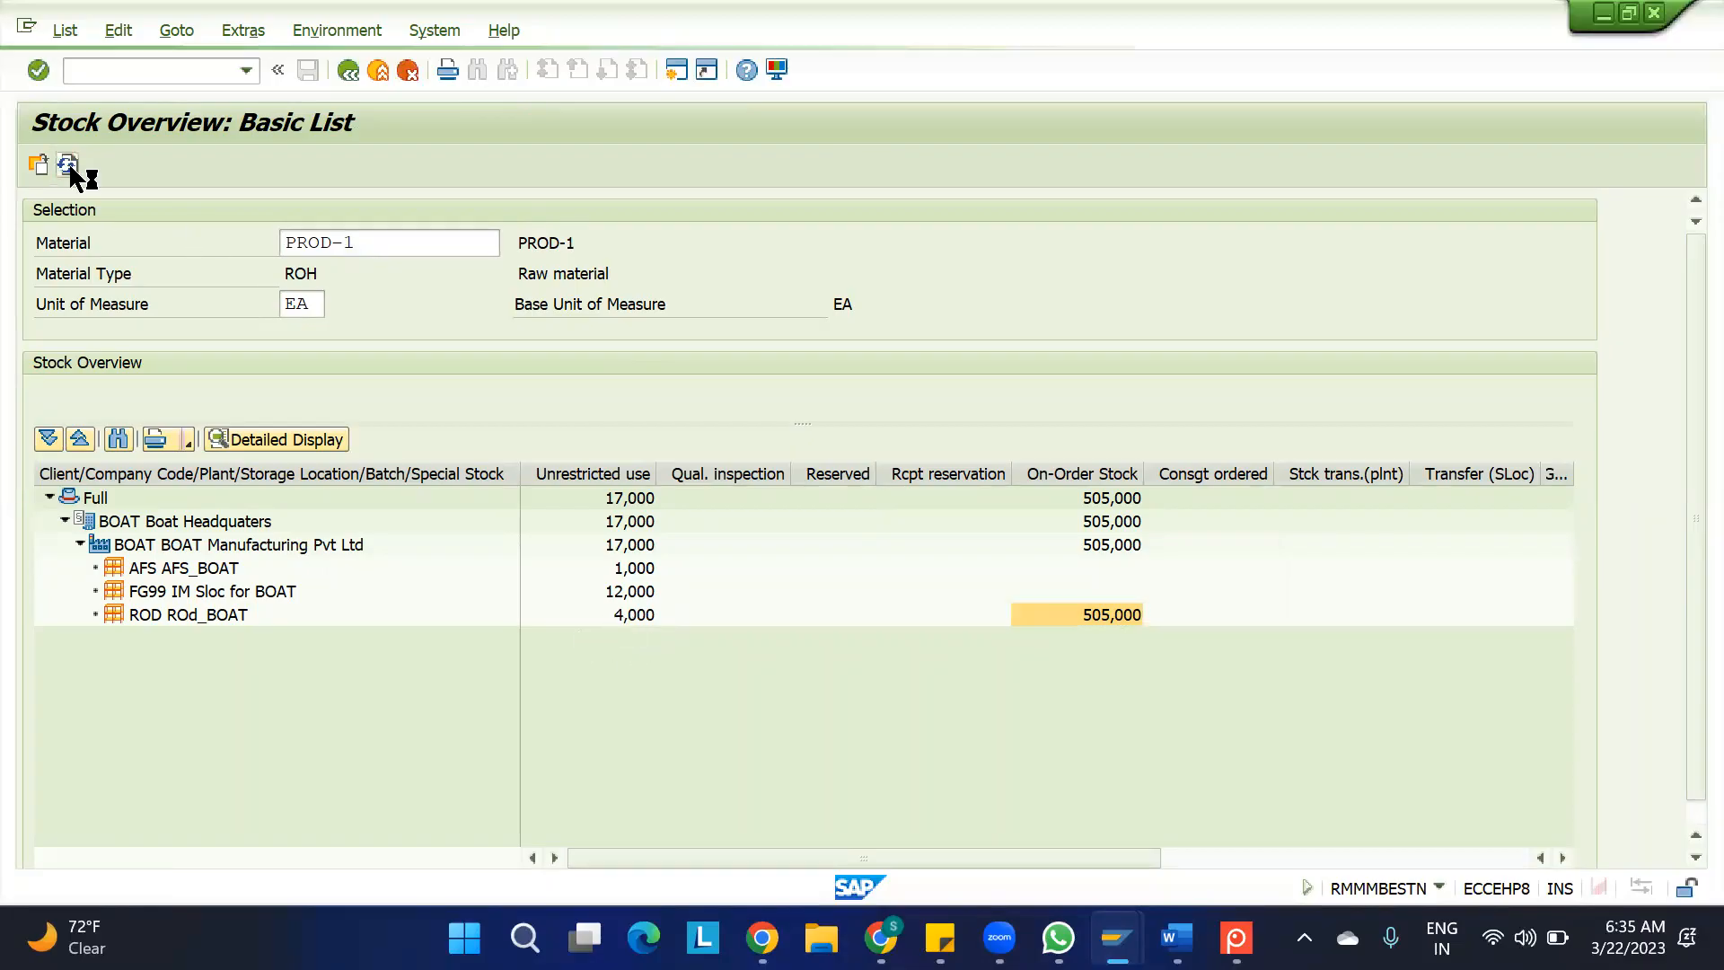
Display the material movements for the ROD stock, check the newest document's quantity and movement type, and return to the stock overview
right_click(627, 620)
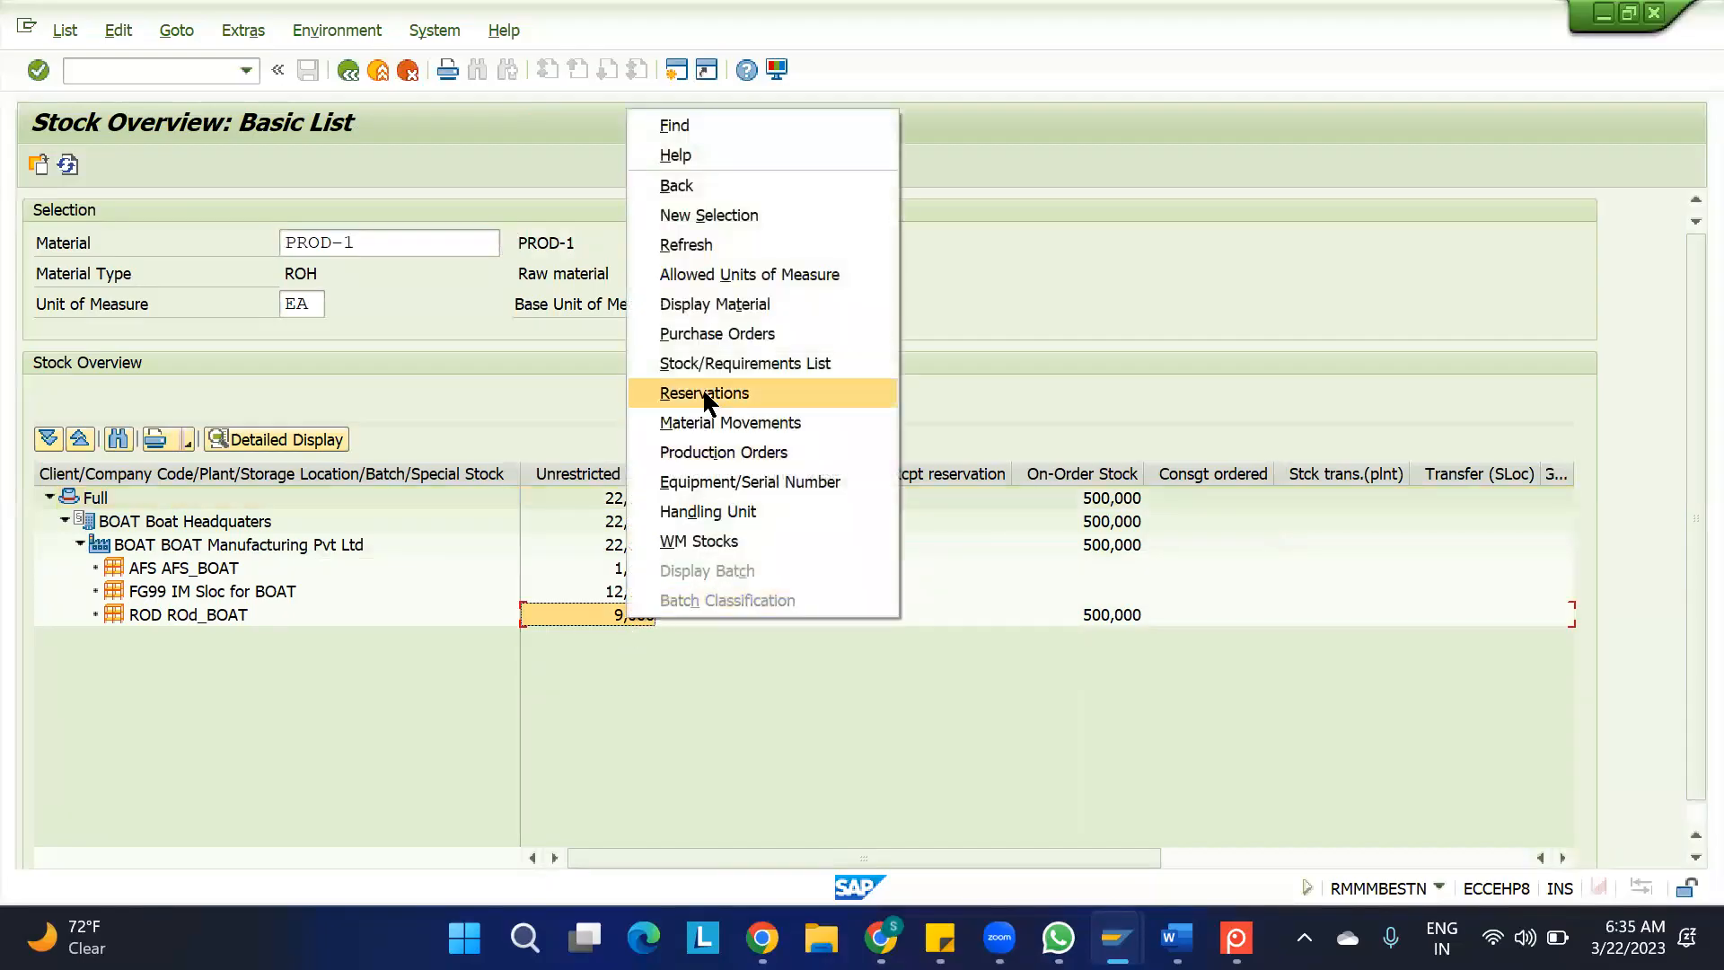
click(722, 422)
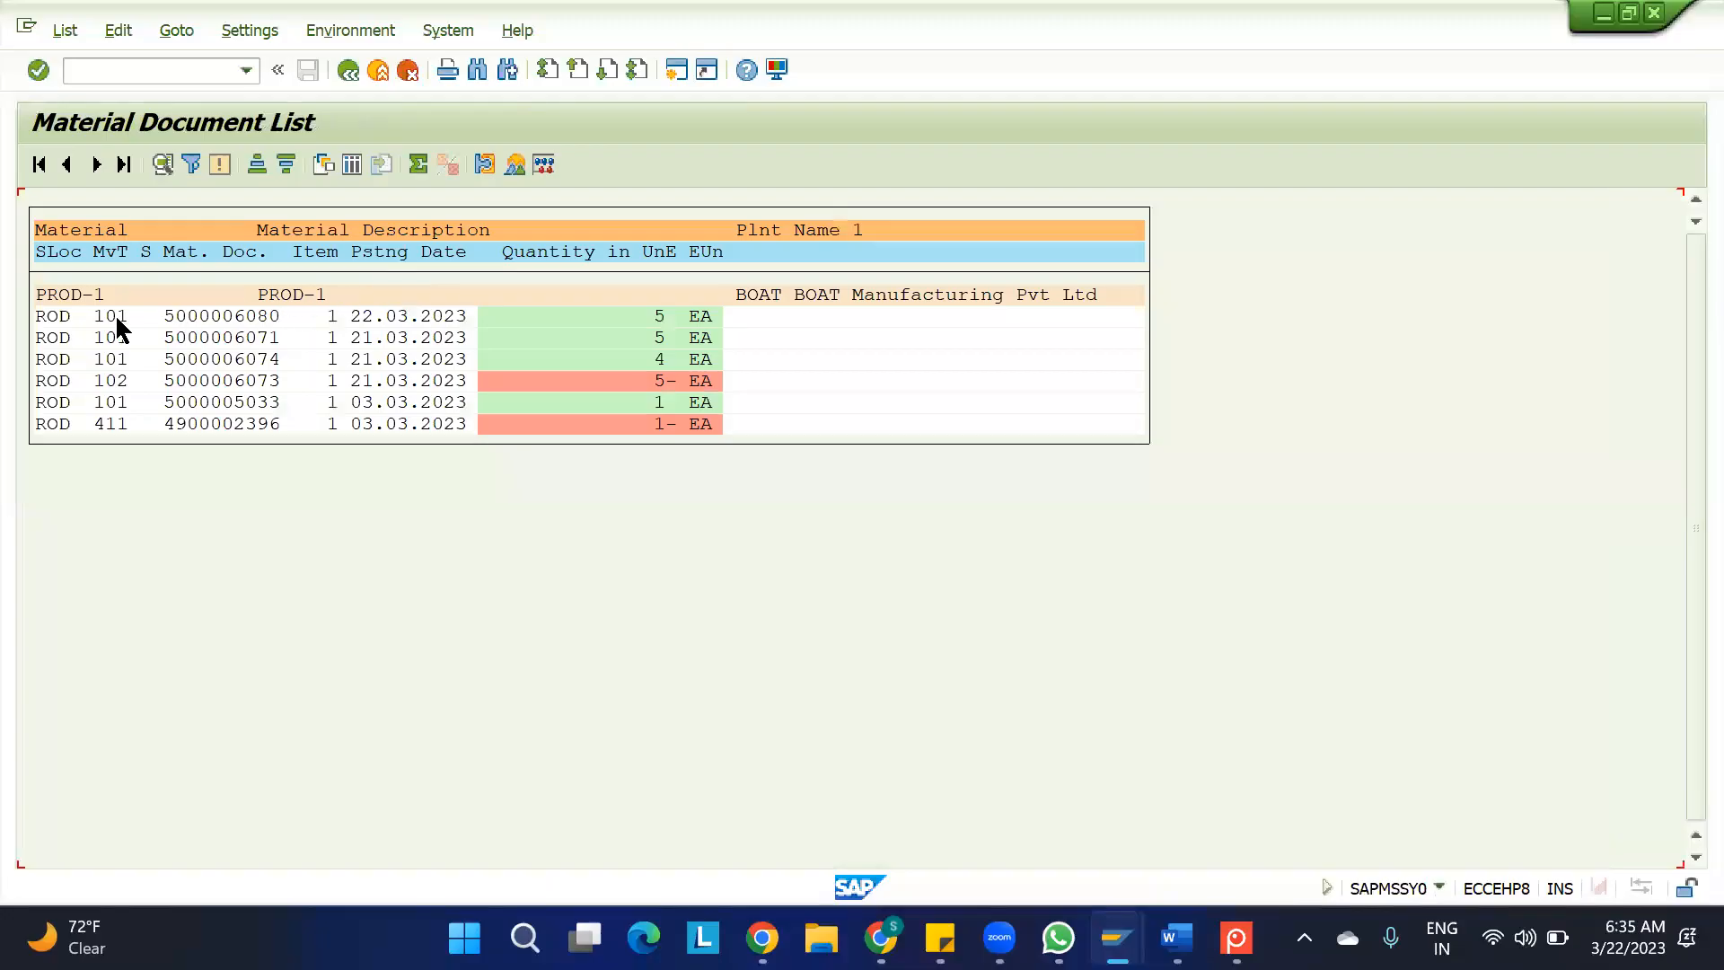
click(637, 317)
click(120, 316)
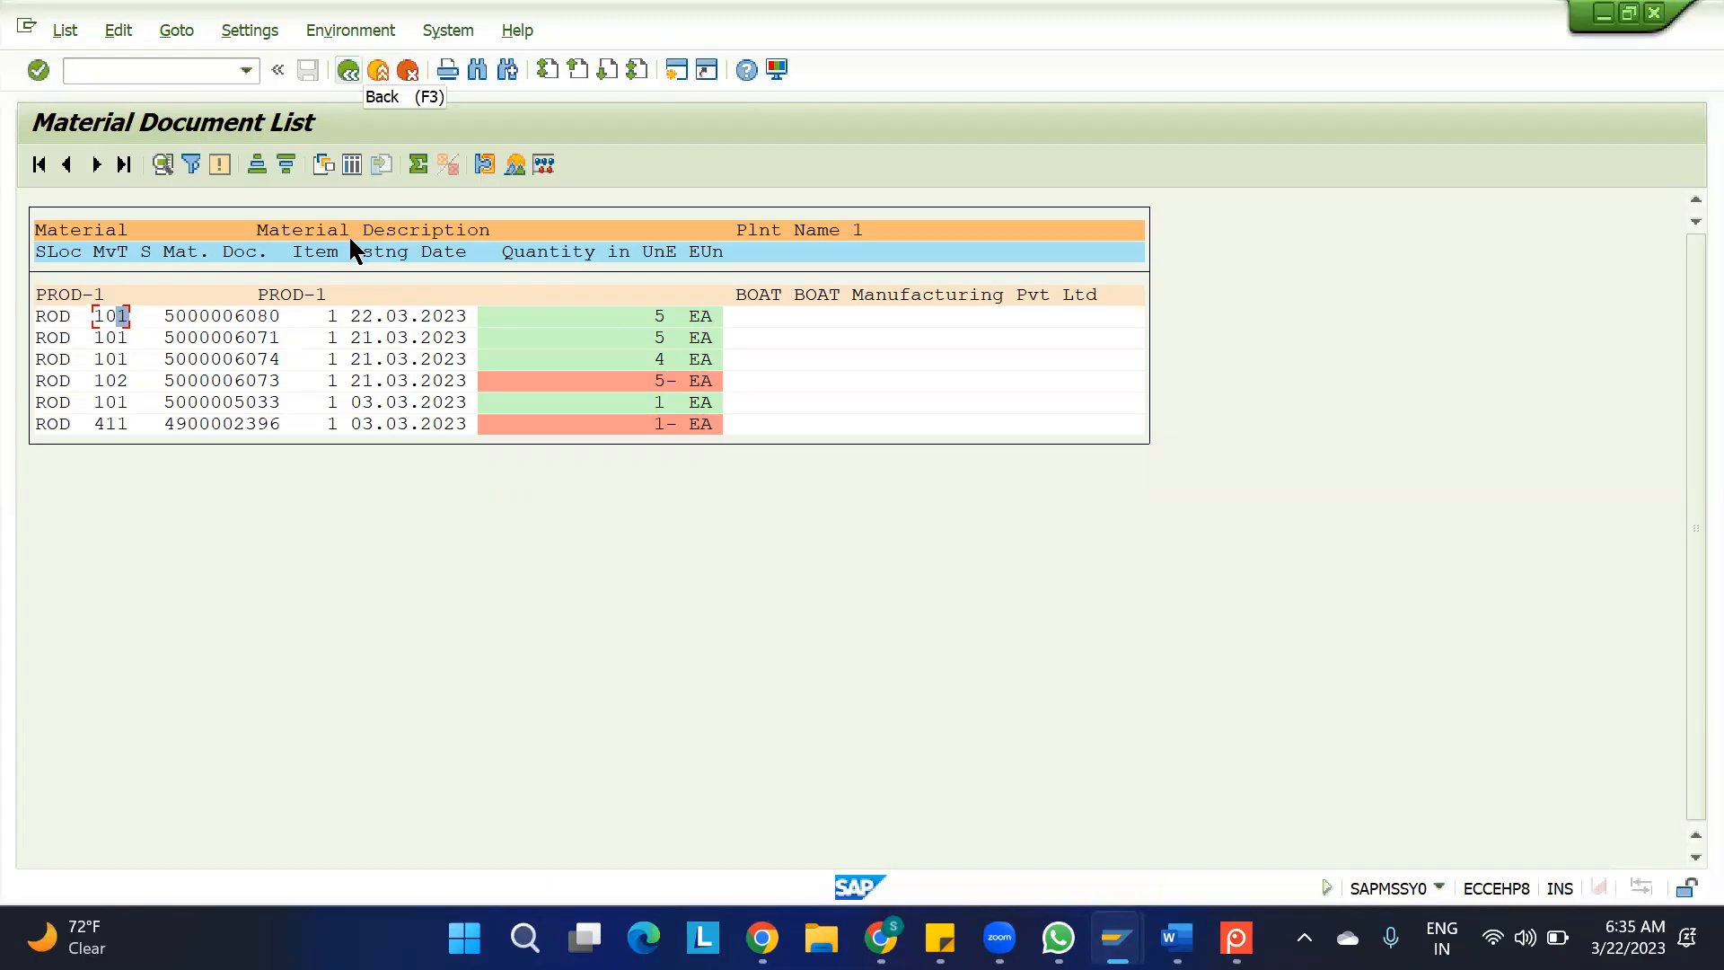
key(F3)
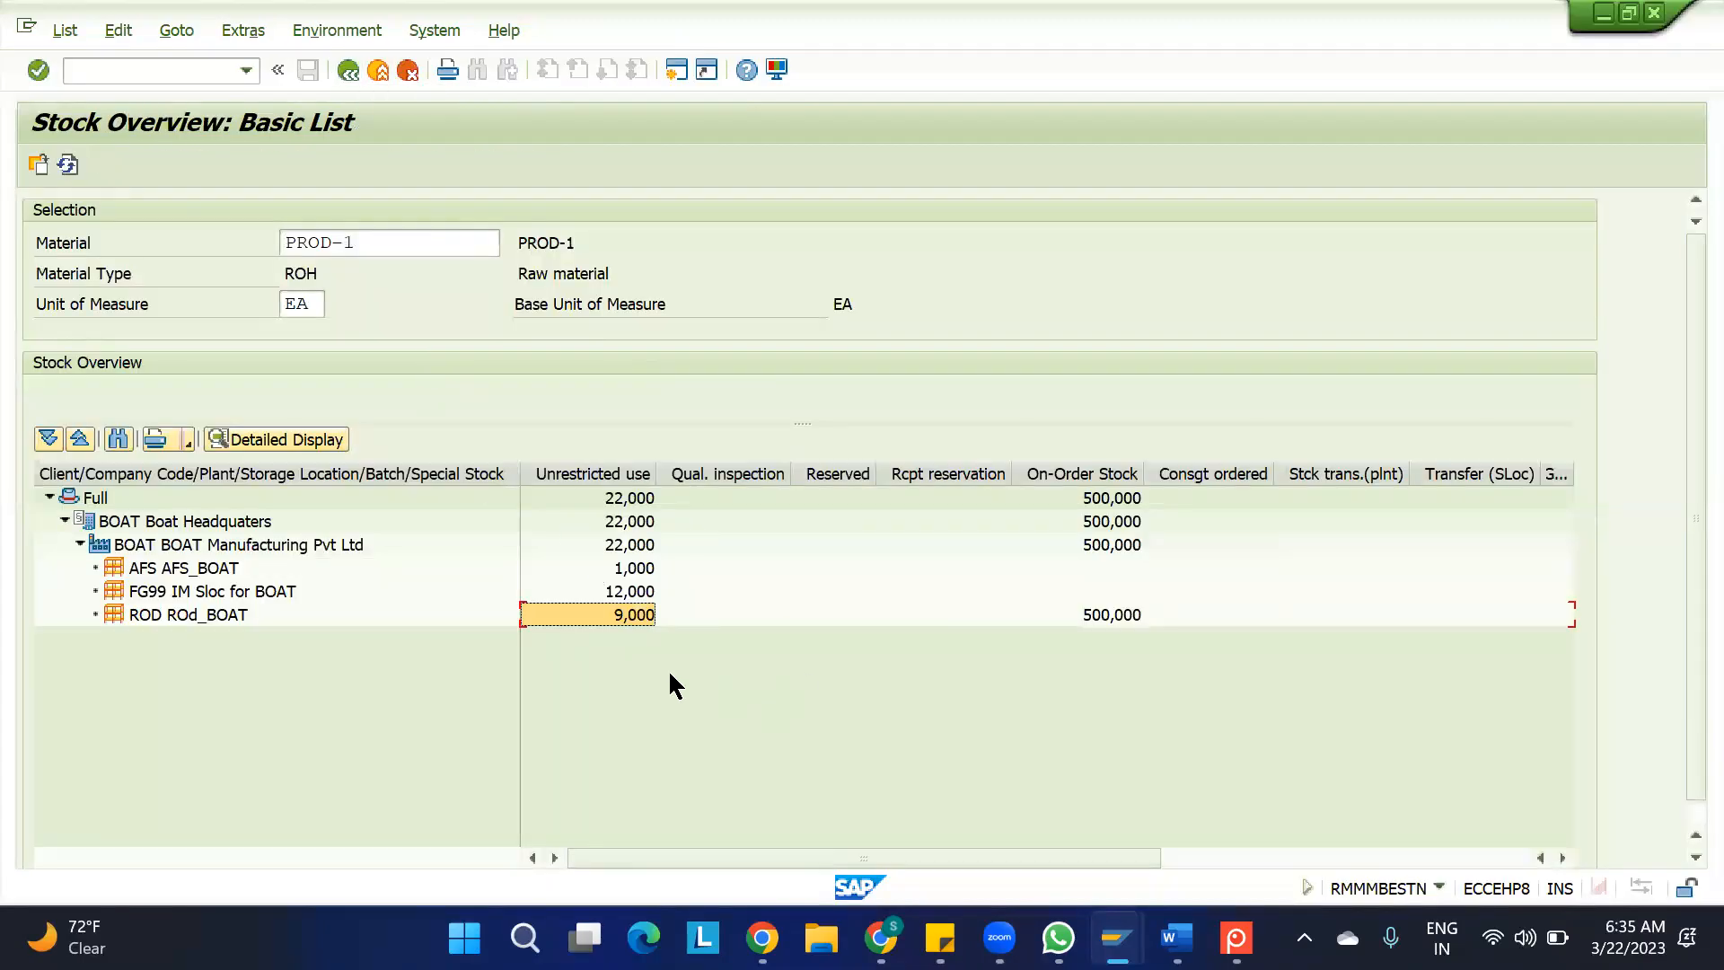
Return to the warehouse inbound deliveries, select the second delivery and post its goods receipt
mouse_move(1116, 938)
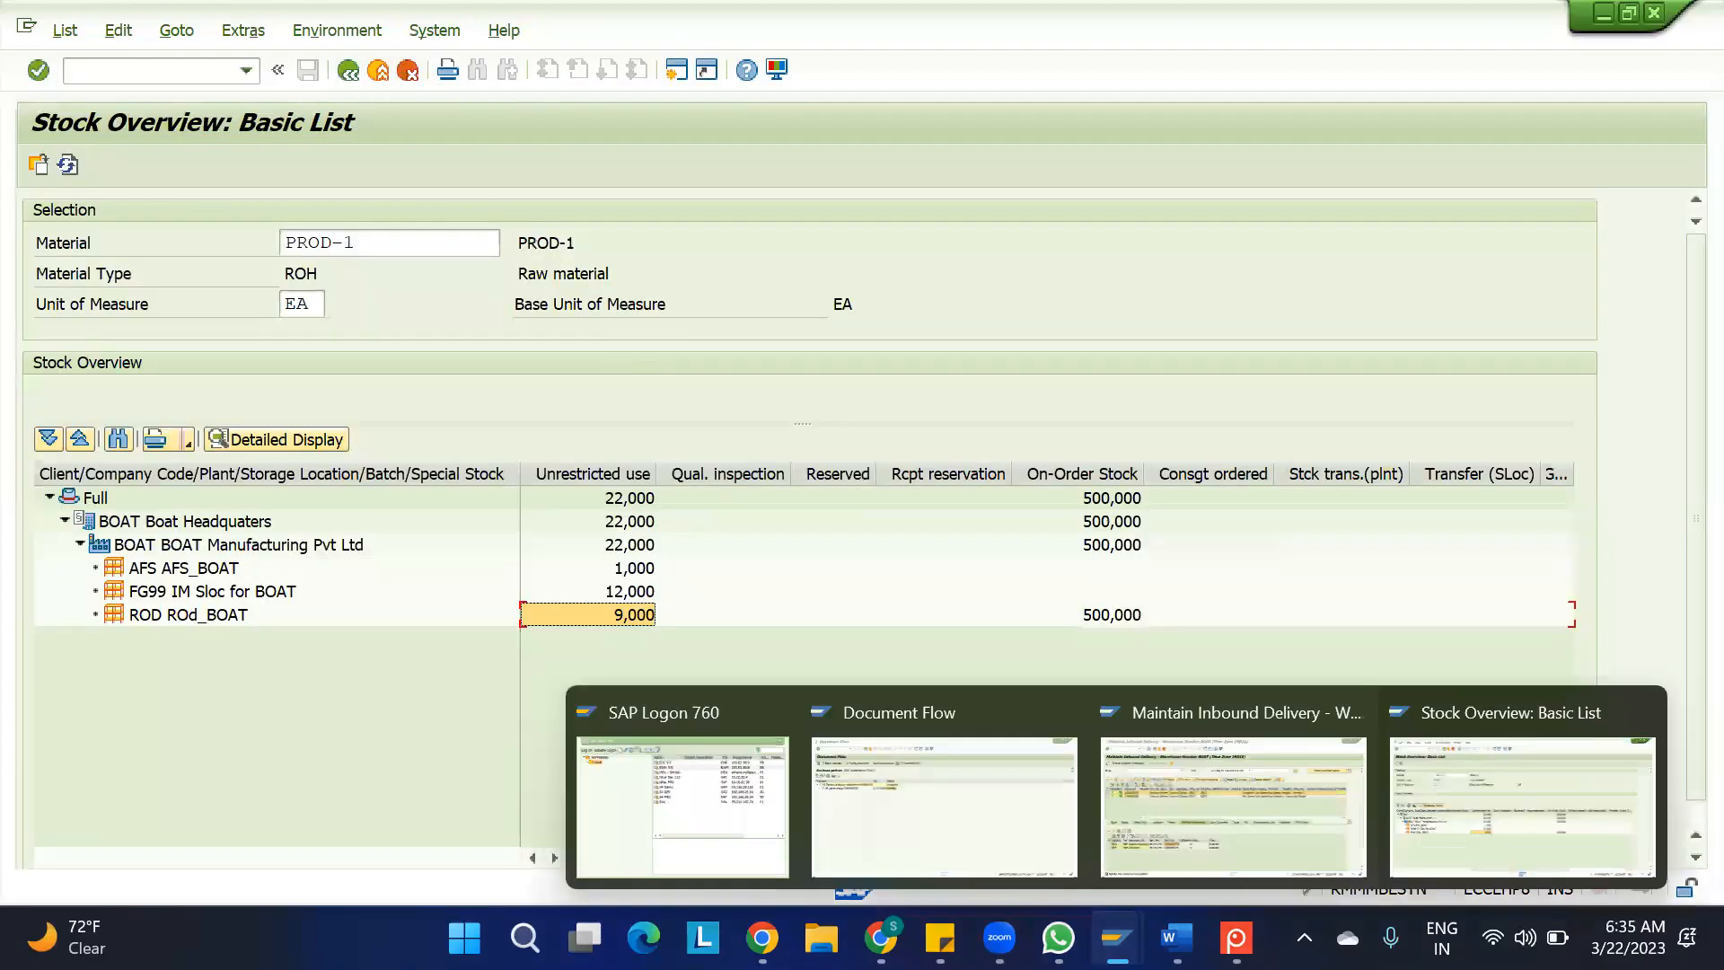
click(957, 834)
mouse_move(1058, 933)
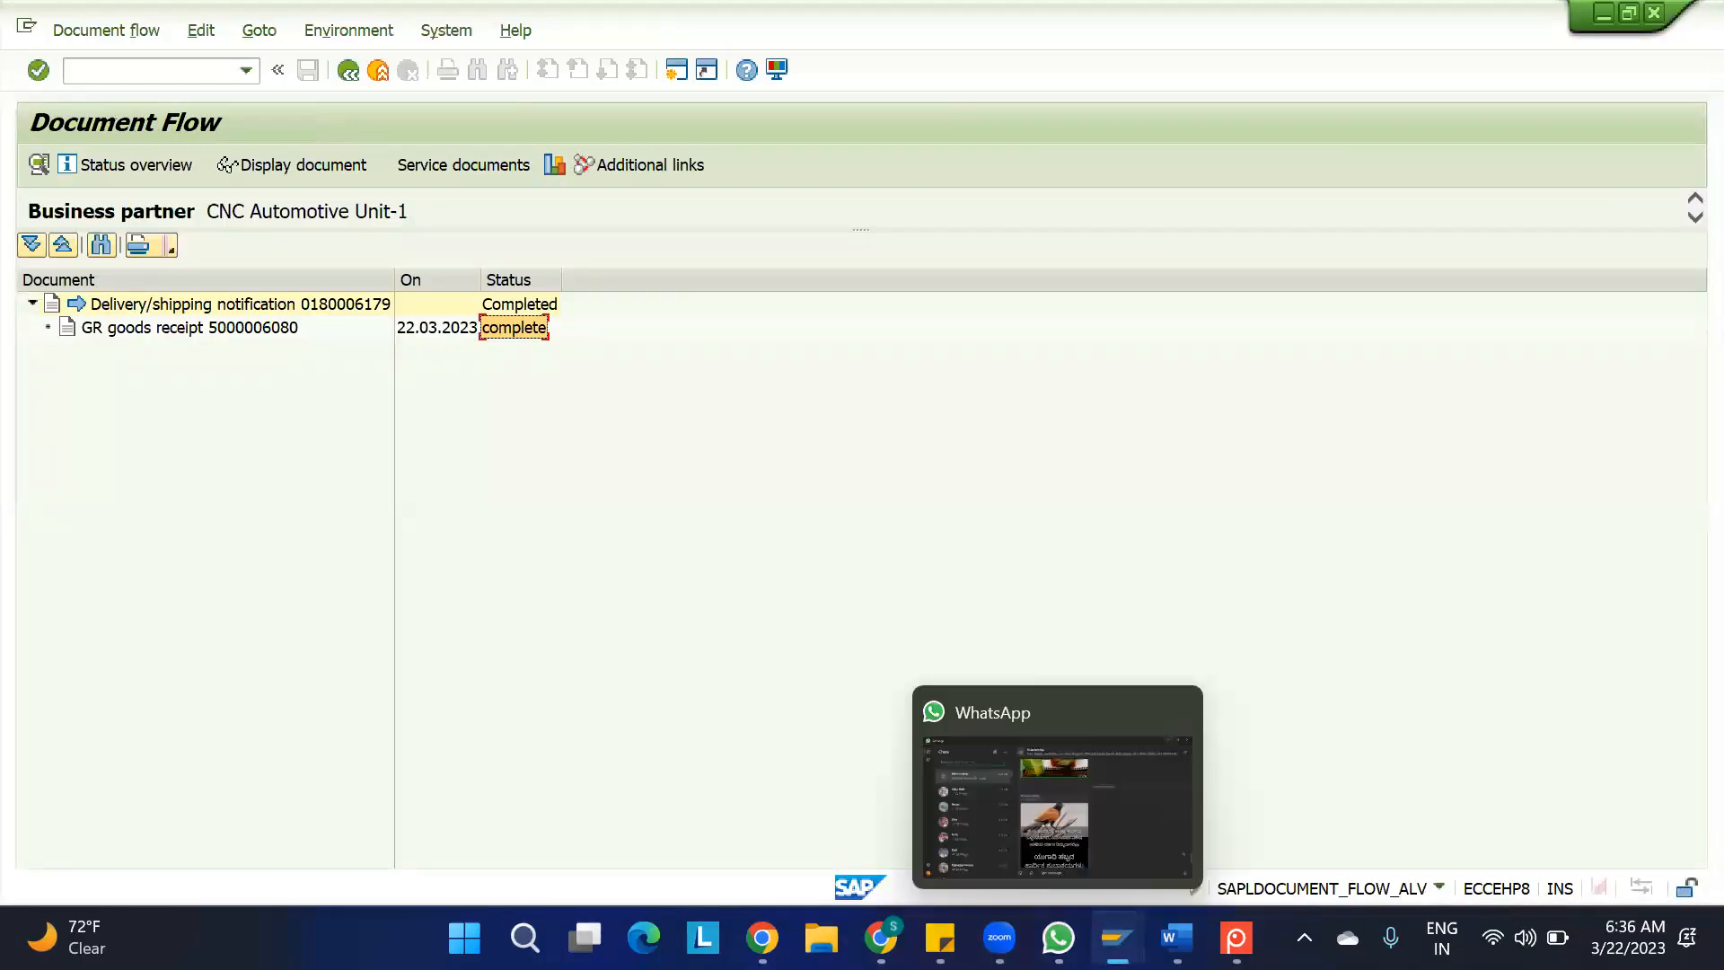
mouse_move(1117, 938)
click(1208, 837)
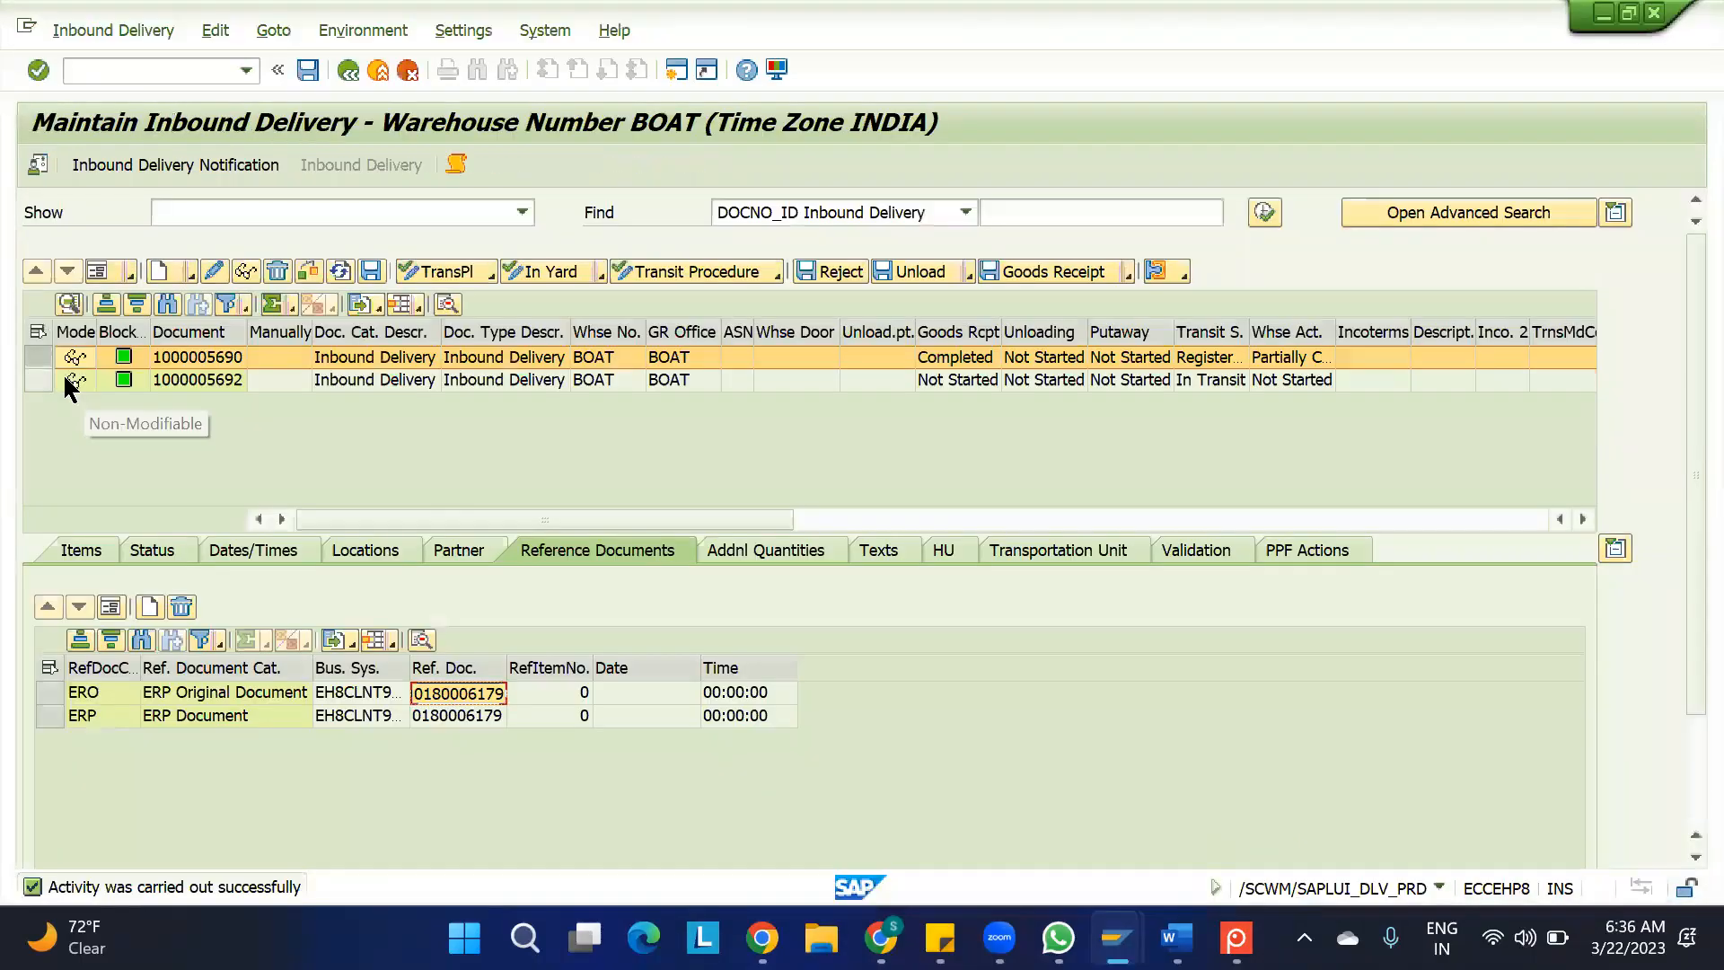
click(38, 380)
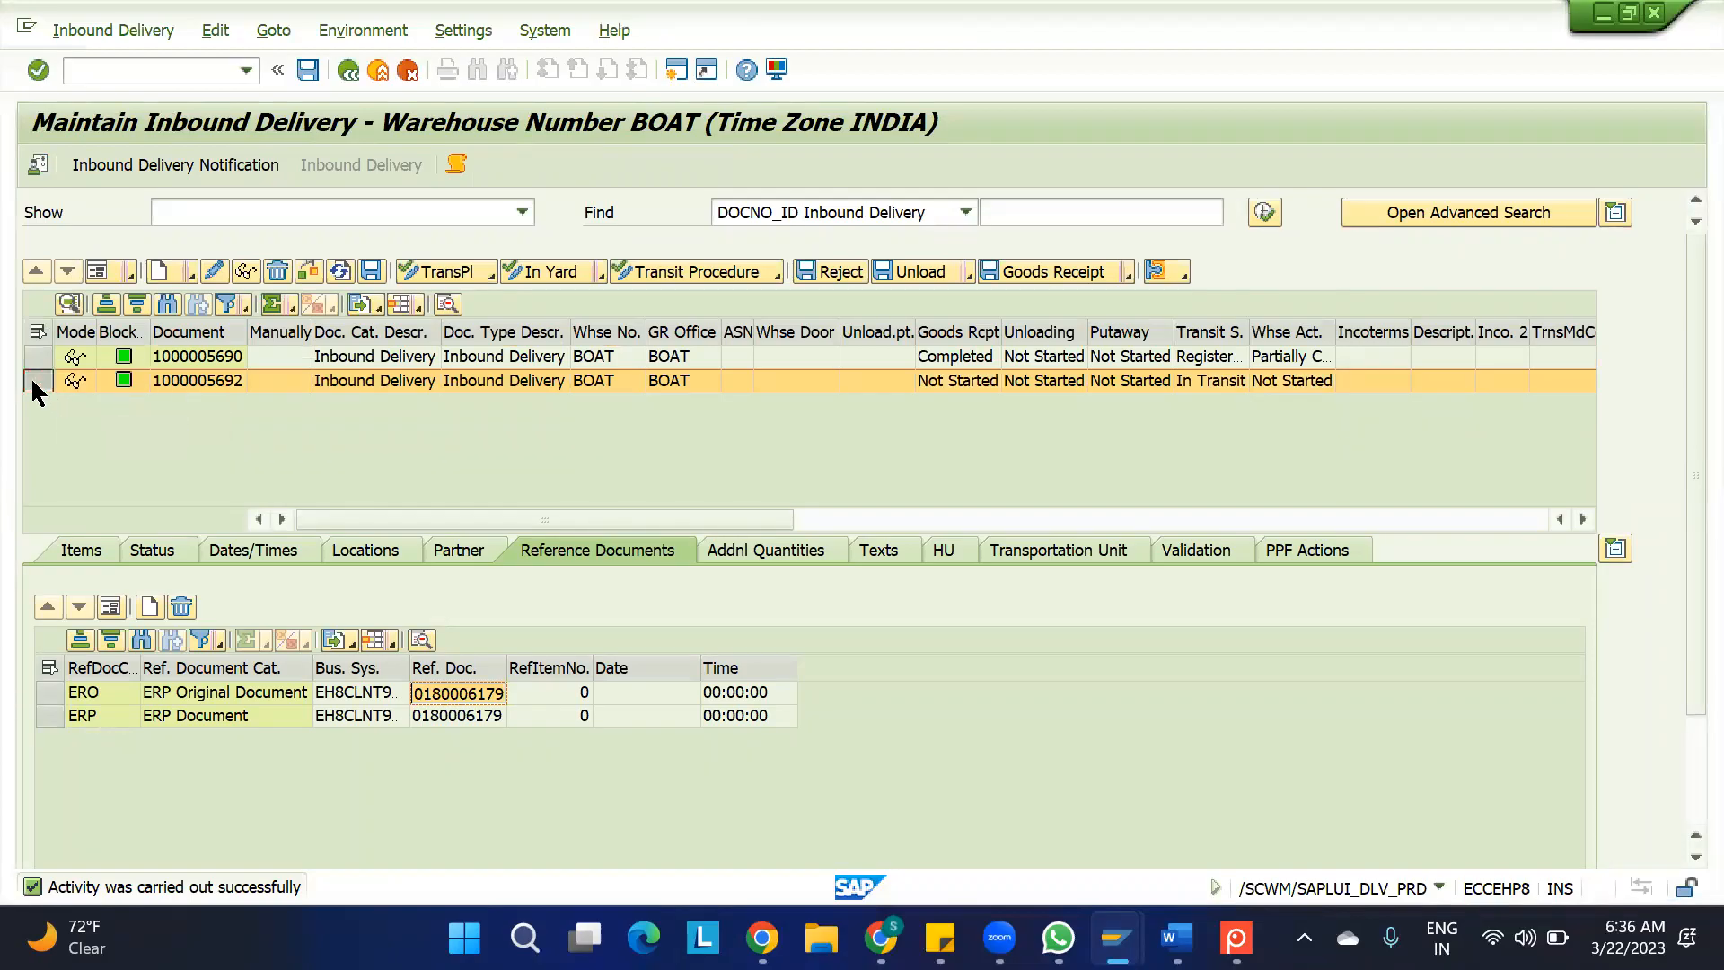
click(75, 381)
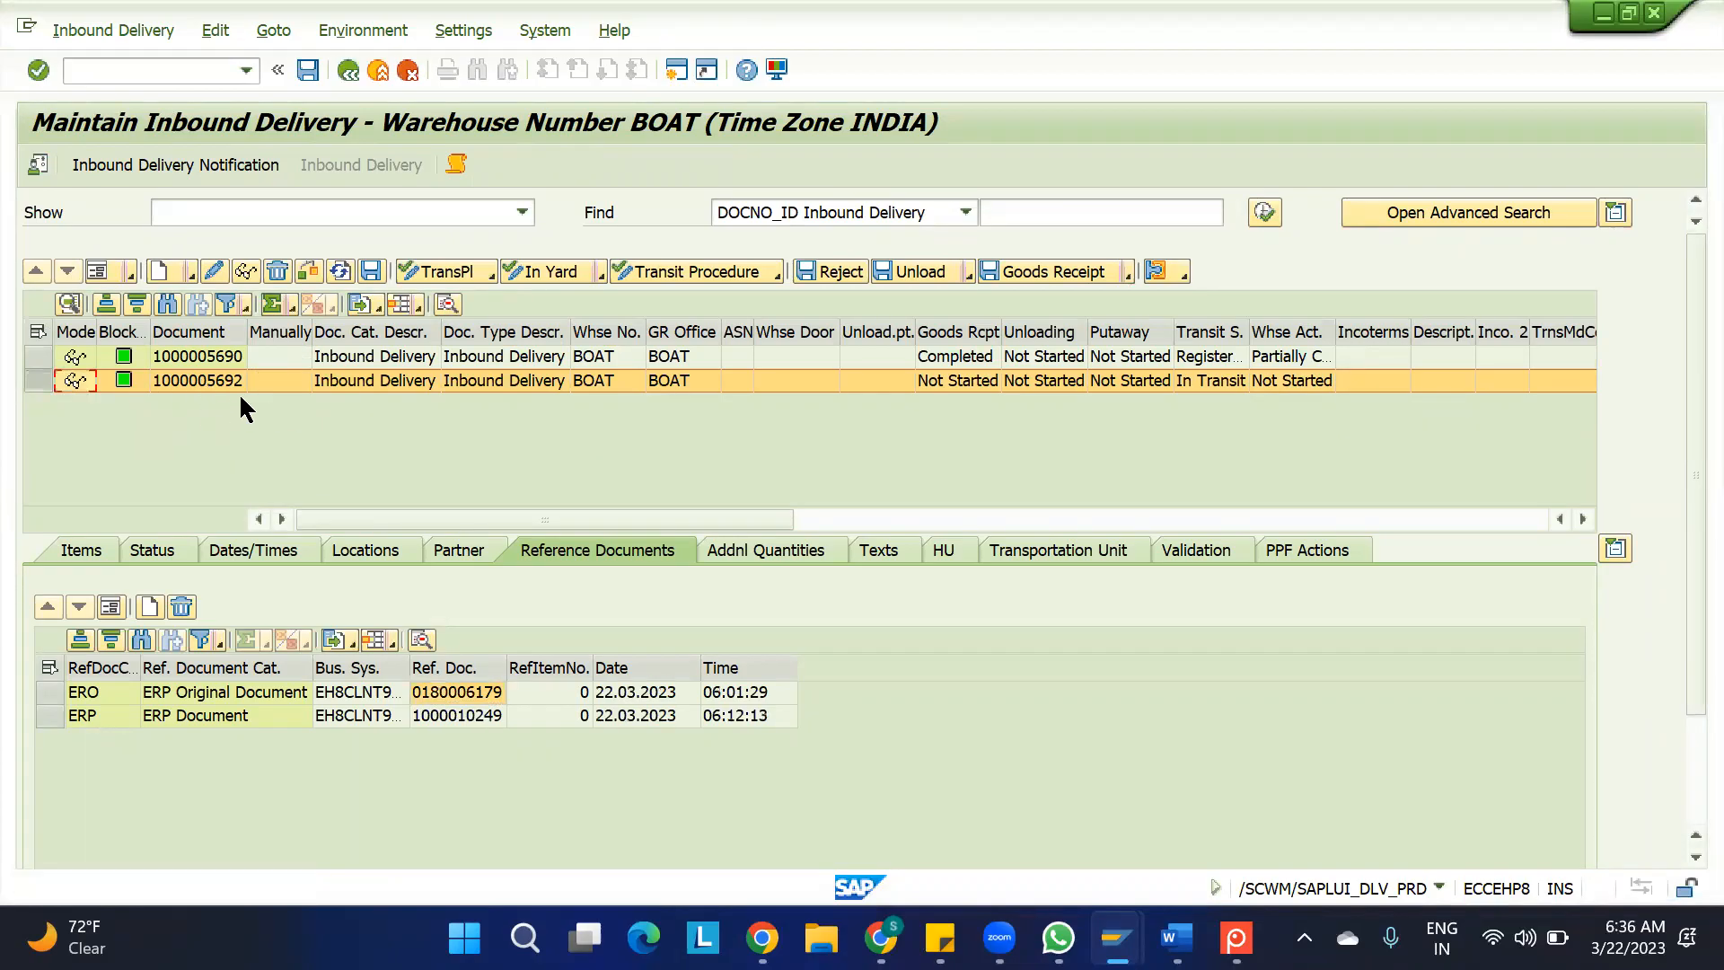
click(1056, 279)
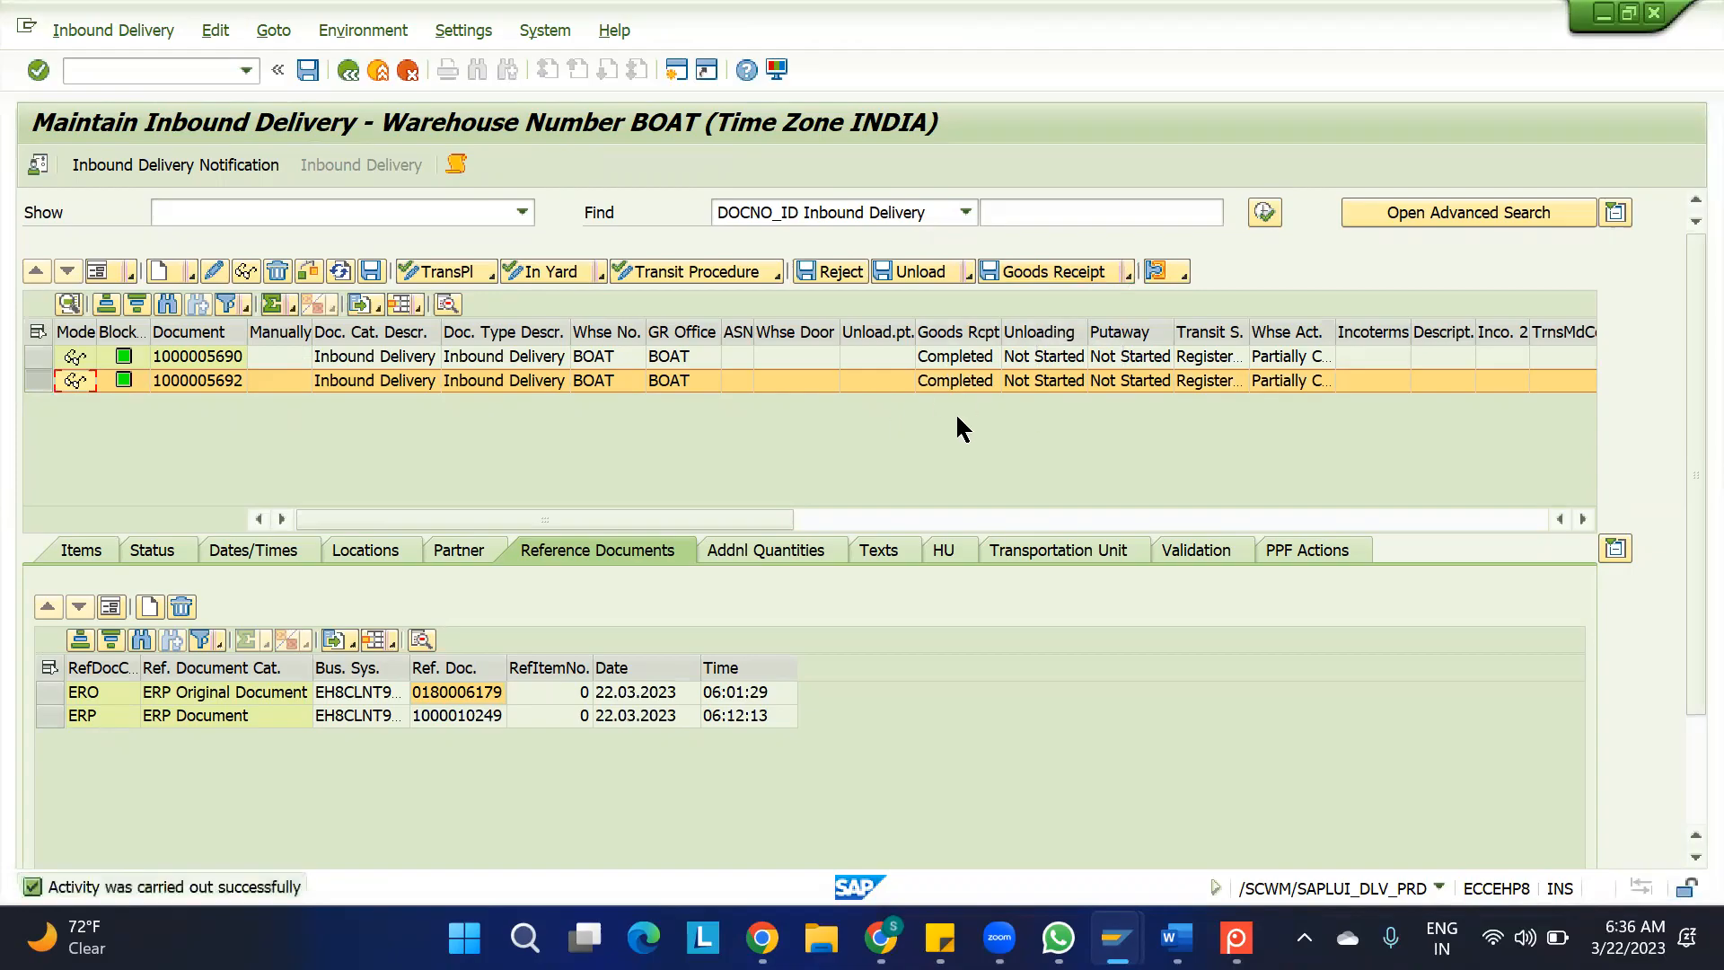
Copy the second delivery's ERP document number, display that delivery in the ERP session and examine the goods receipt in its document flow
click(455, 717)
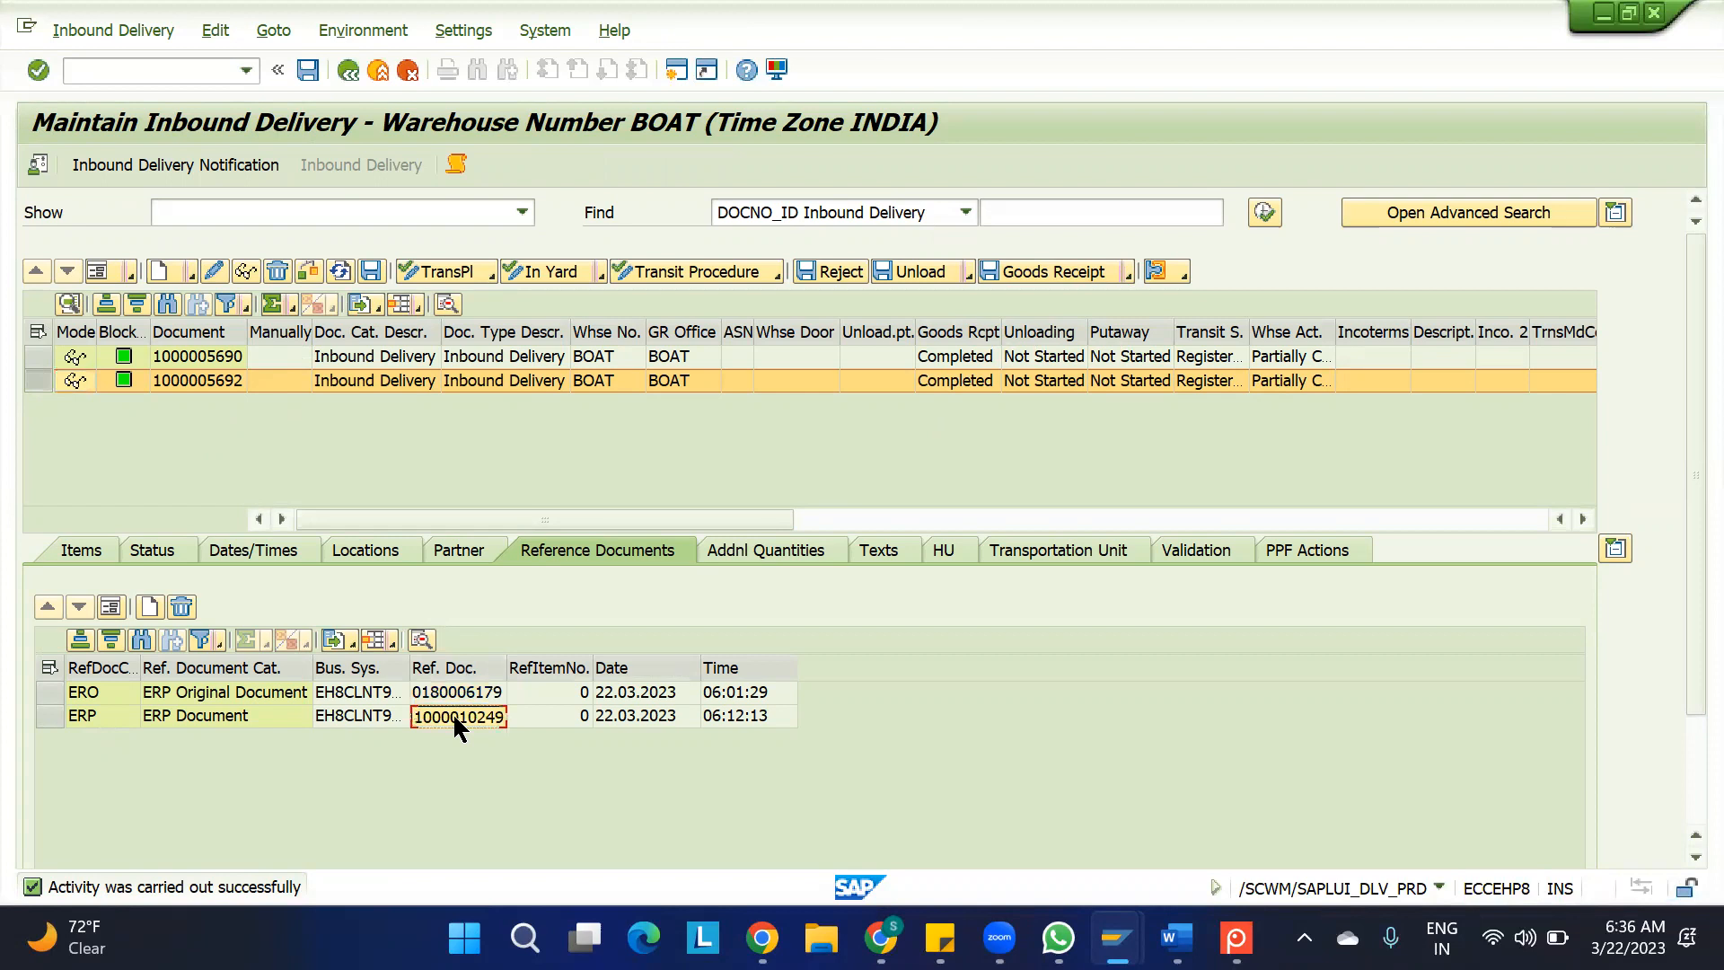
mouse_move(1082, 925)
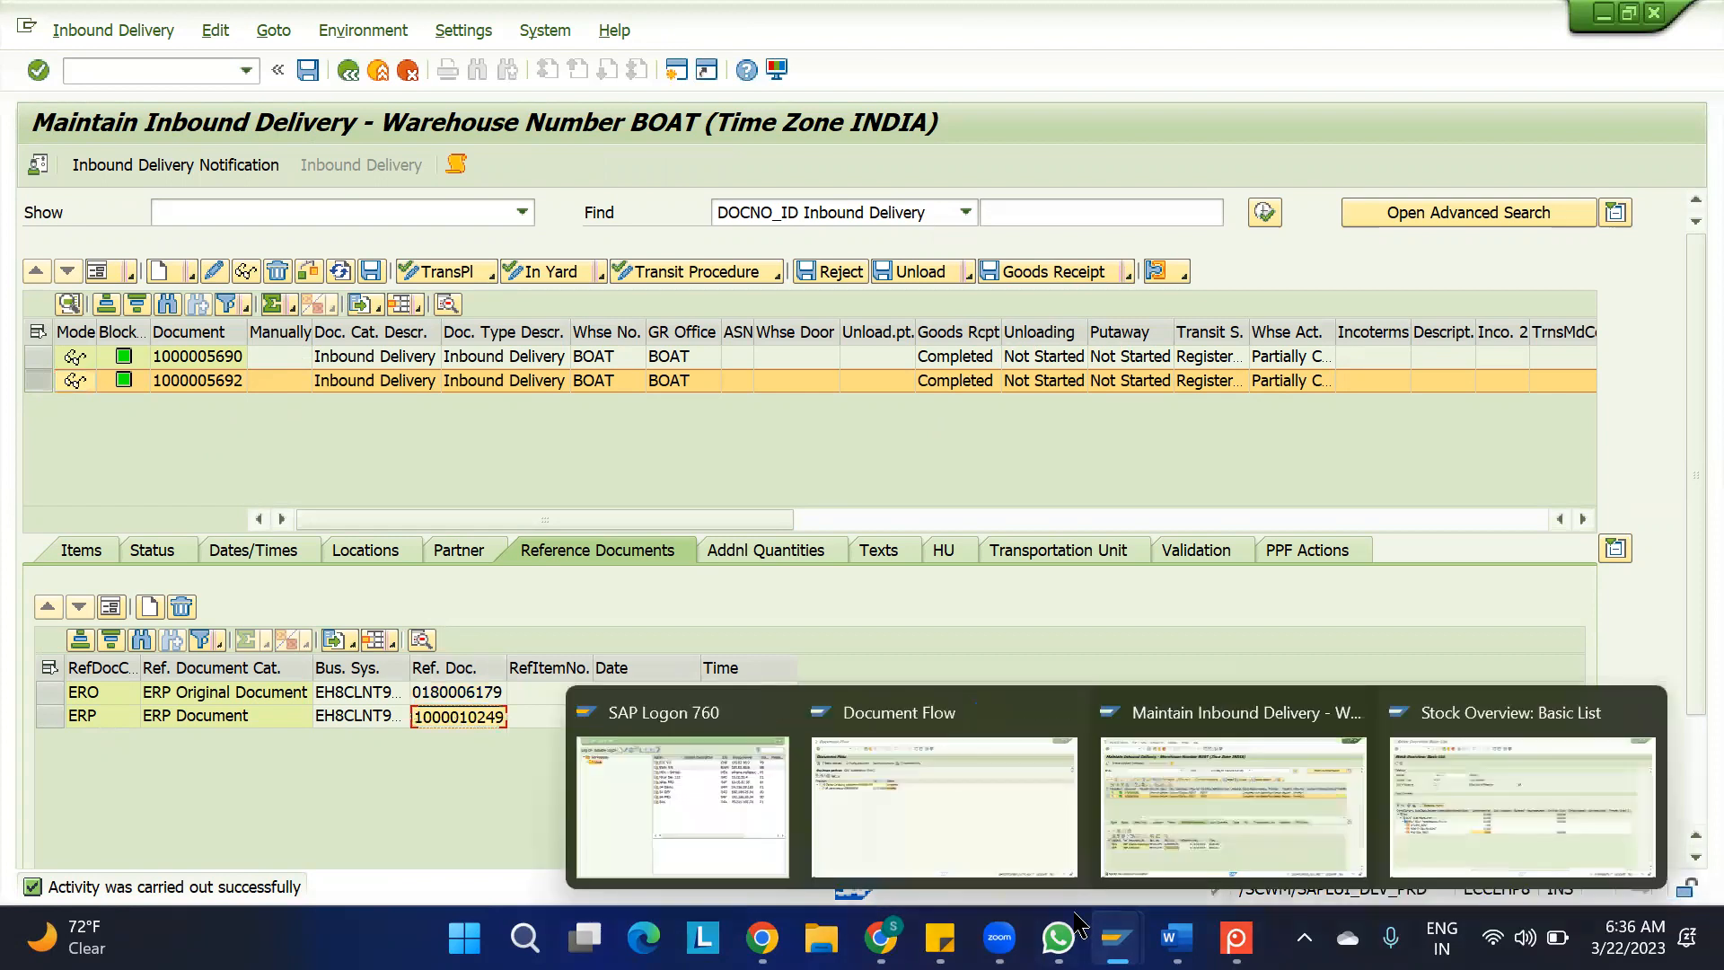
click(831, 750)
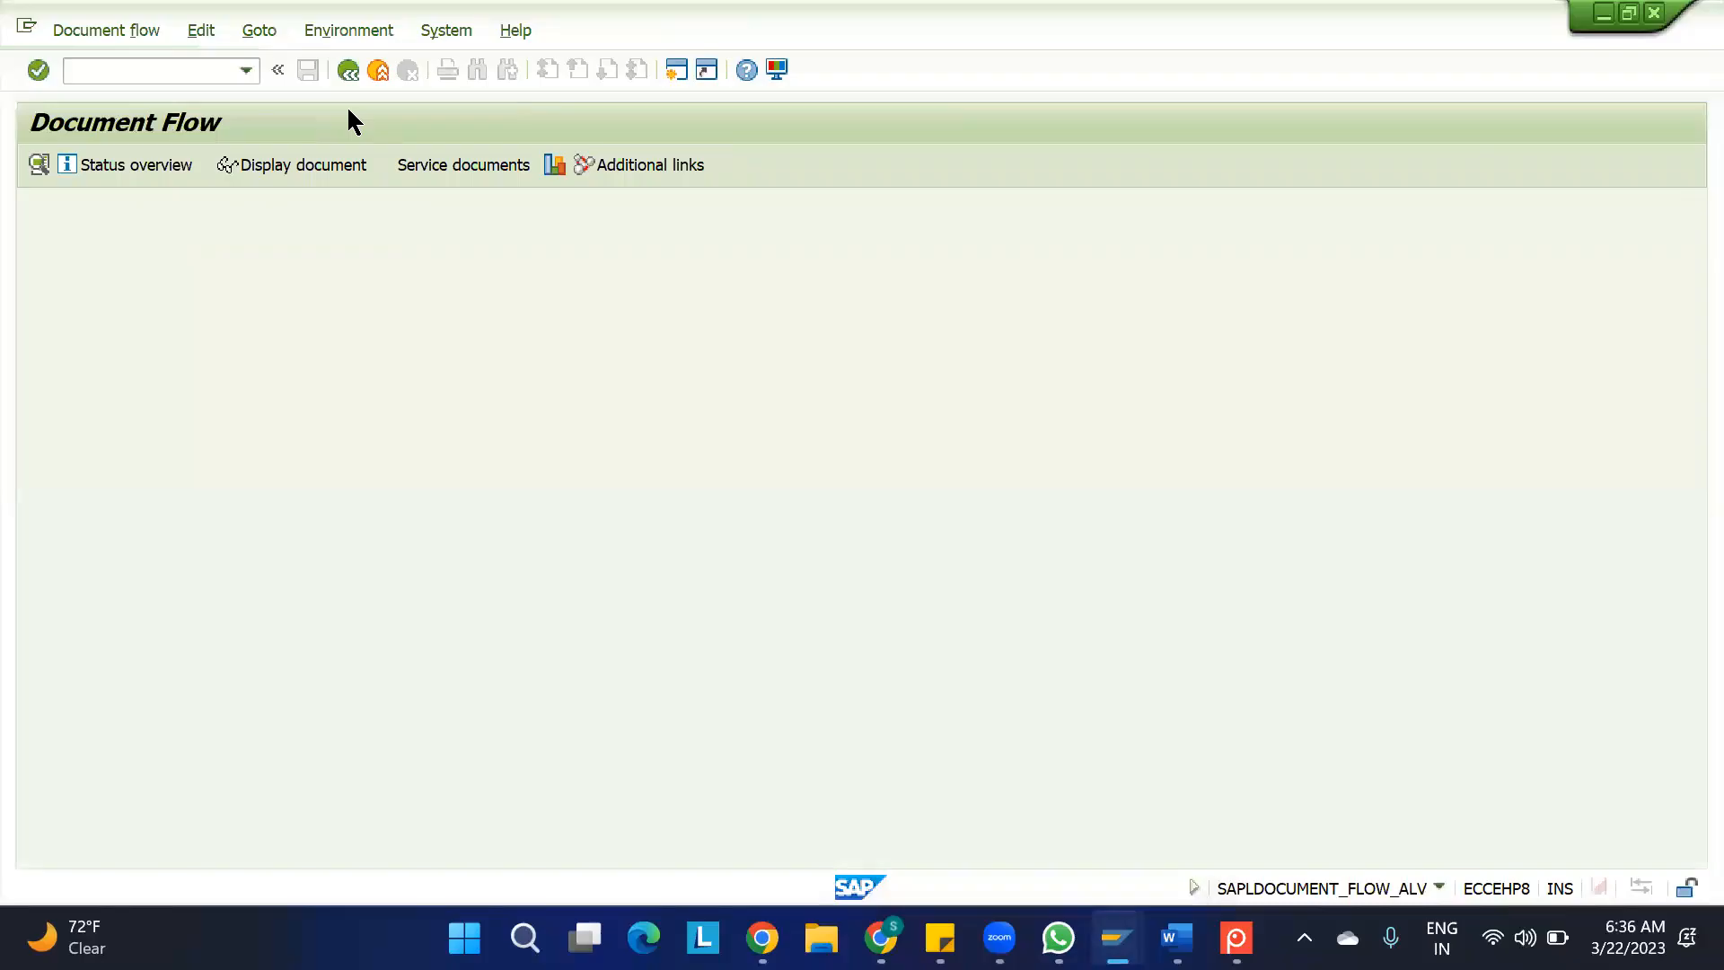
click(348, 72)
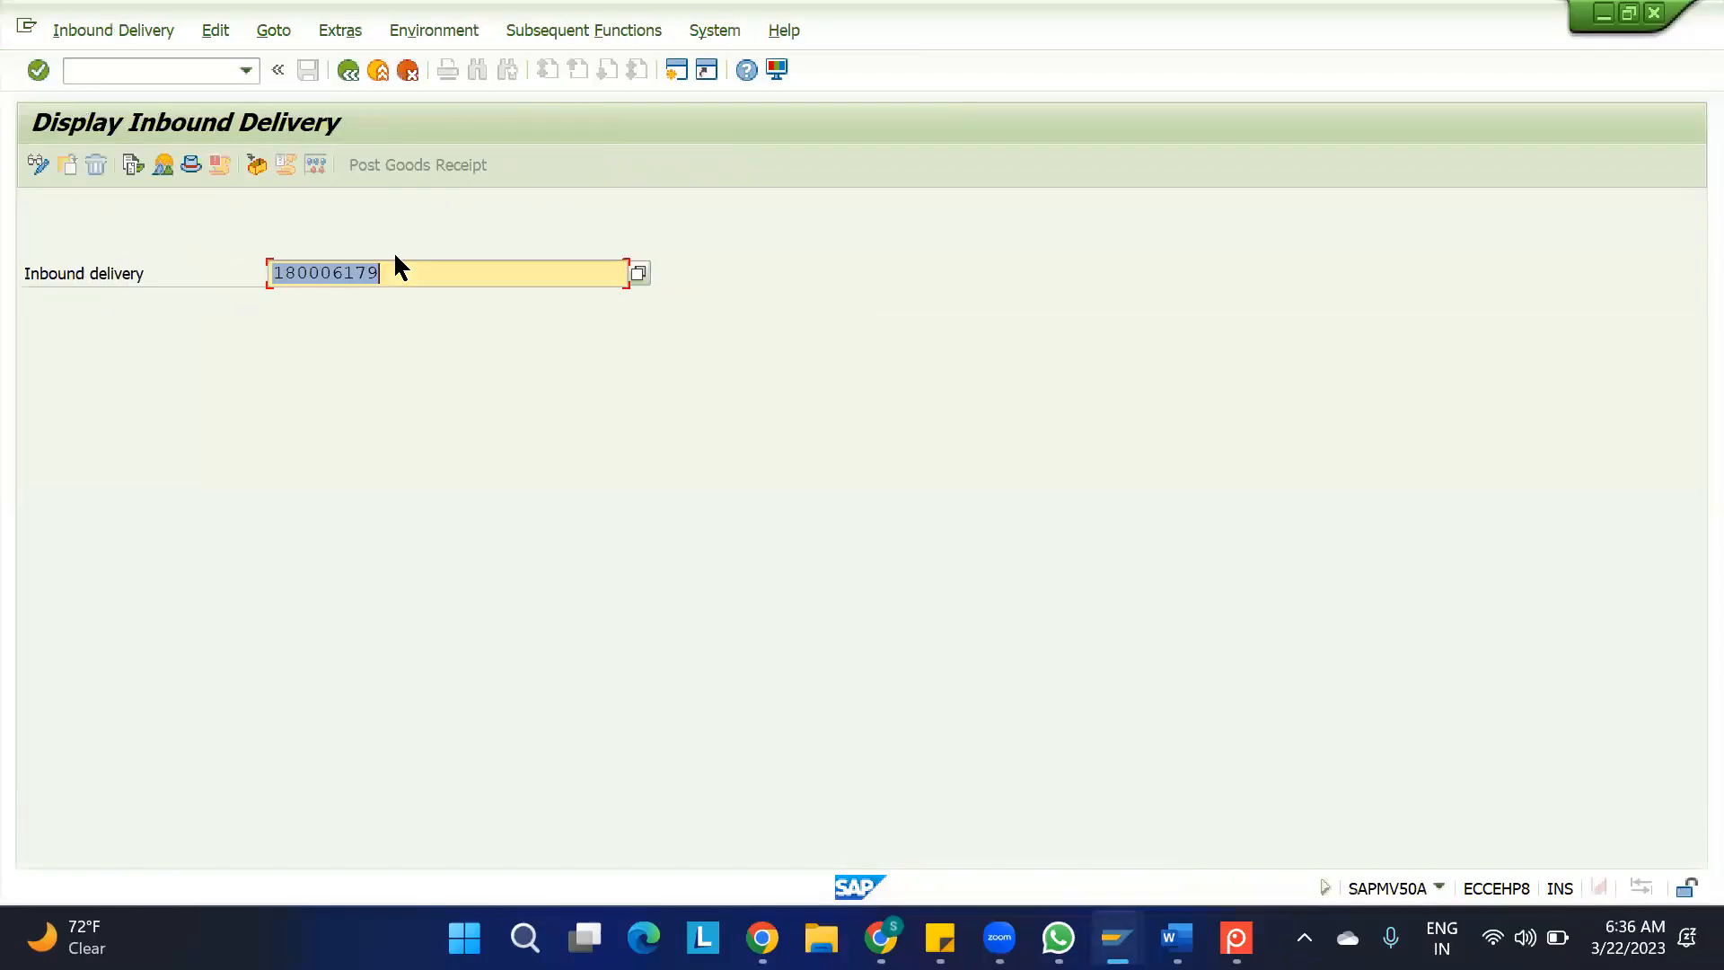
key(ctrl+v)
key(Return)
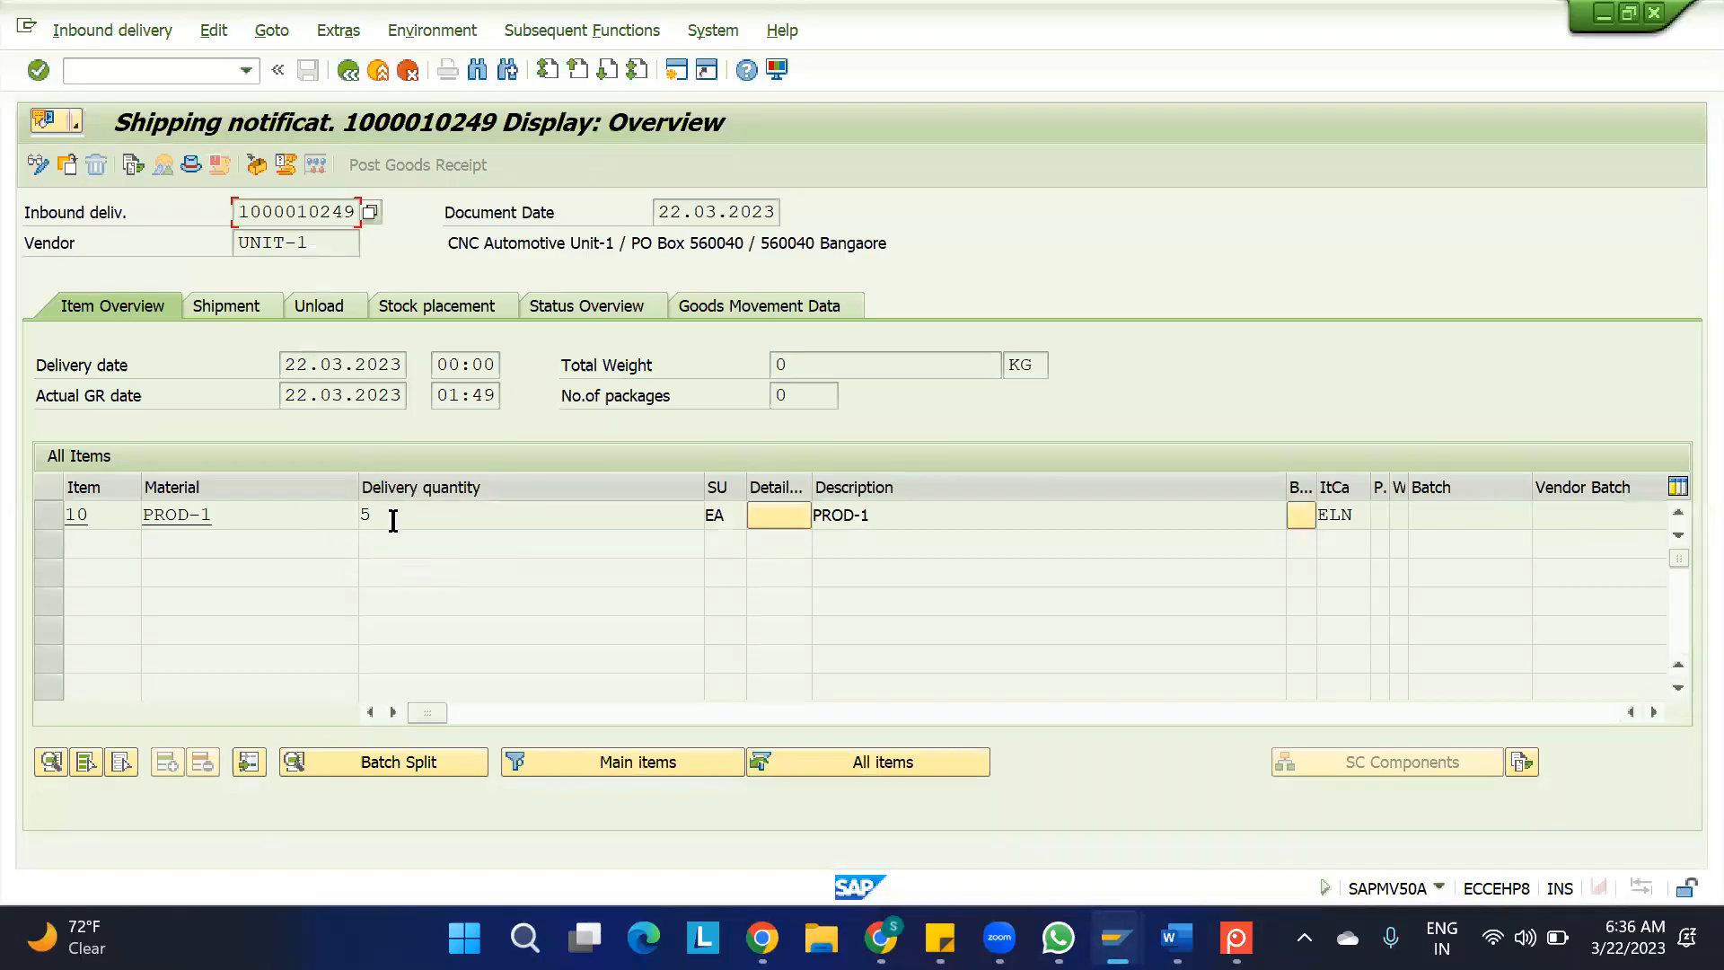
click(133, 166)
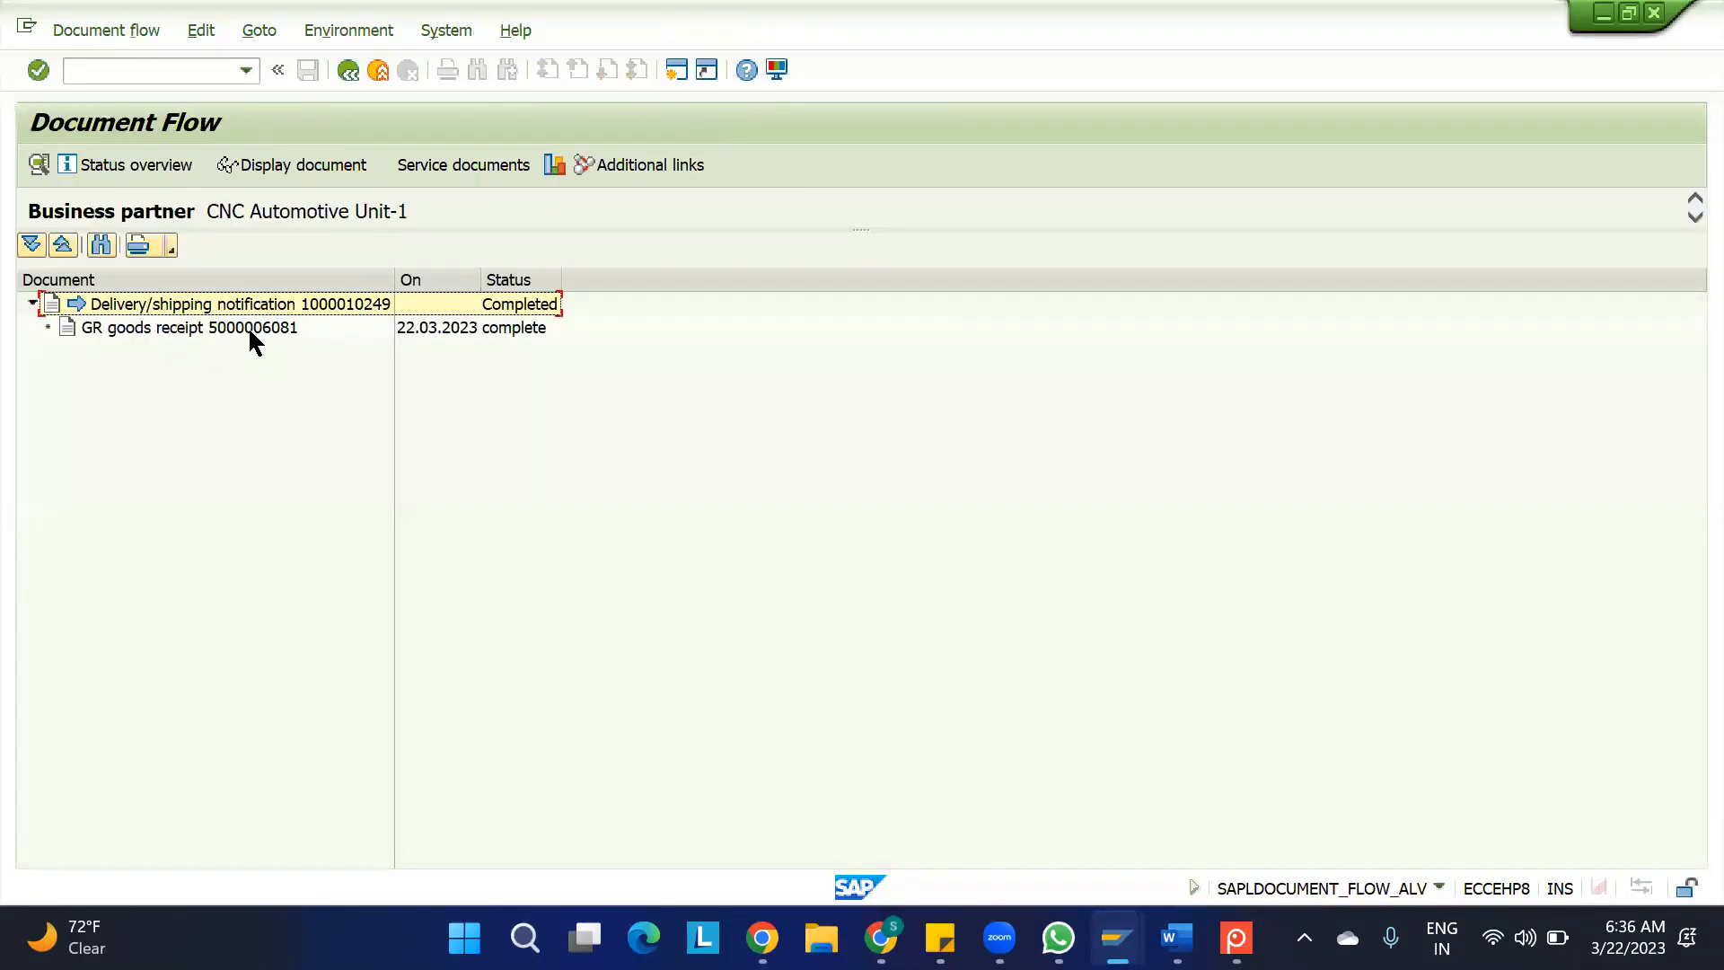
click(250, 328)
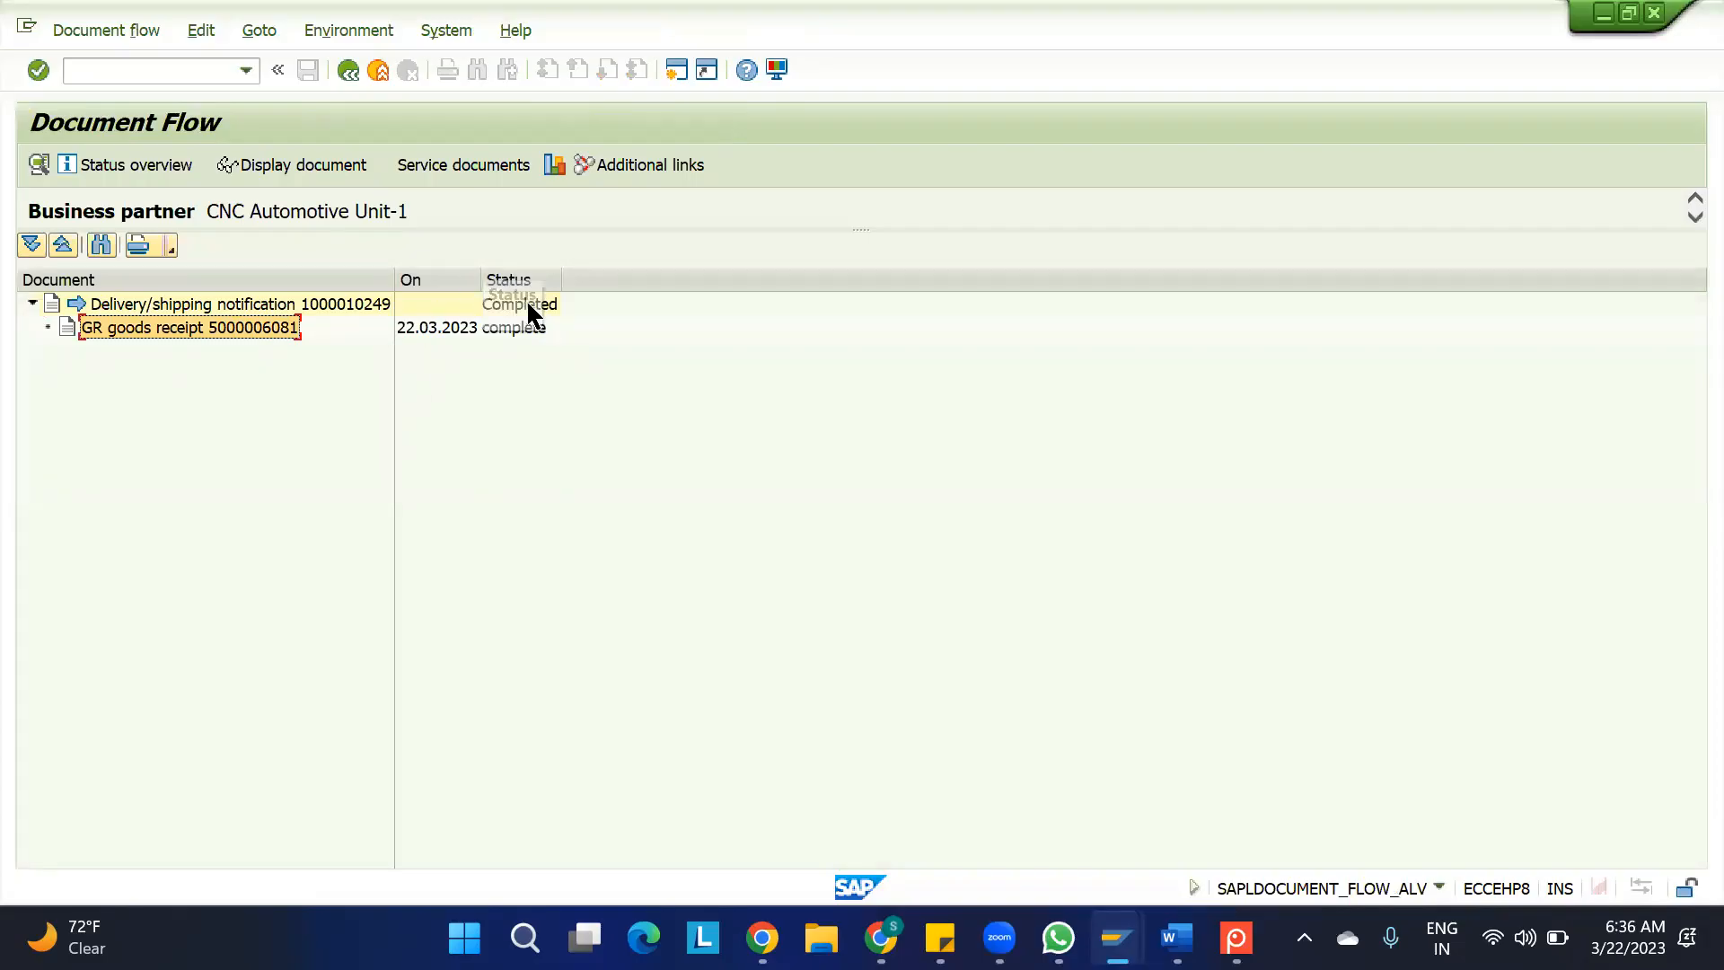
Refresh the PROD-1 stock overview after the second goods receipt and check the unrestricted stock in storage location ROD
mouse_move(1117, 939)
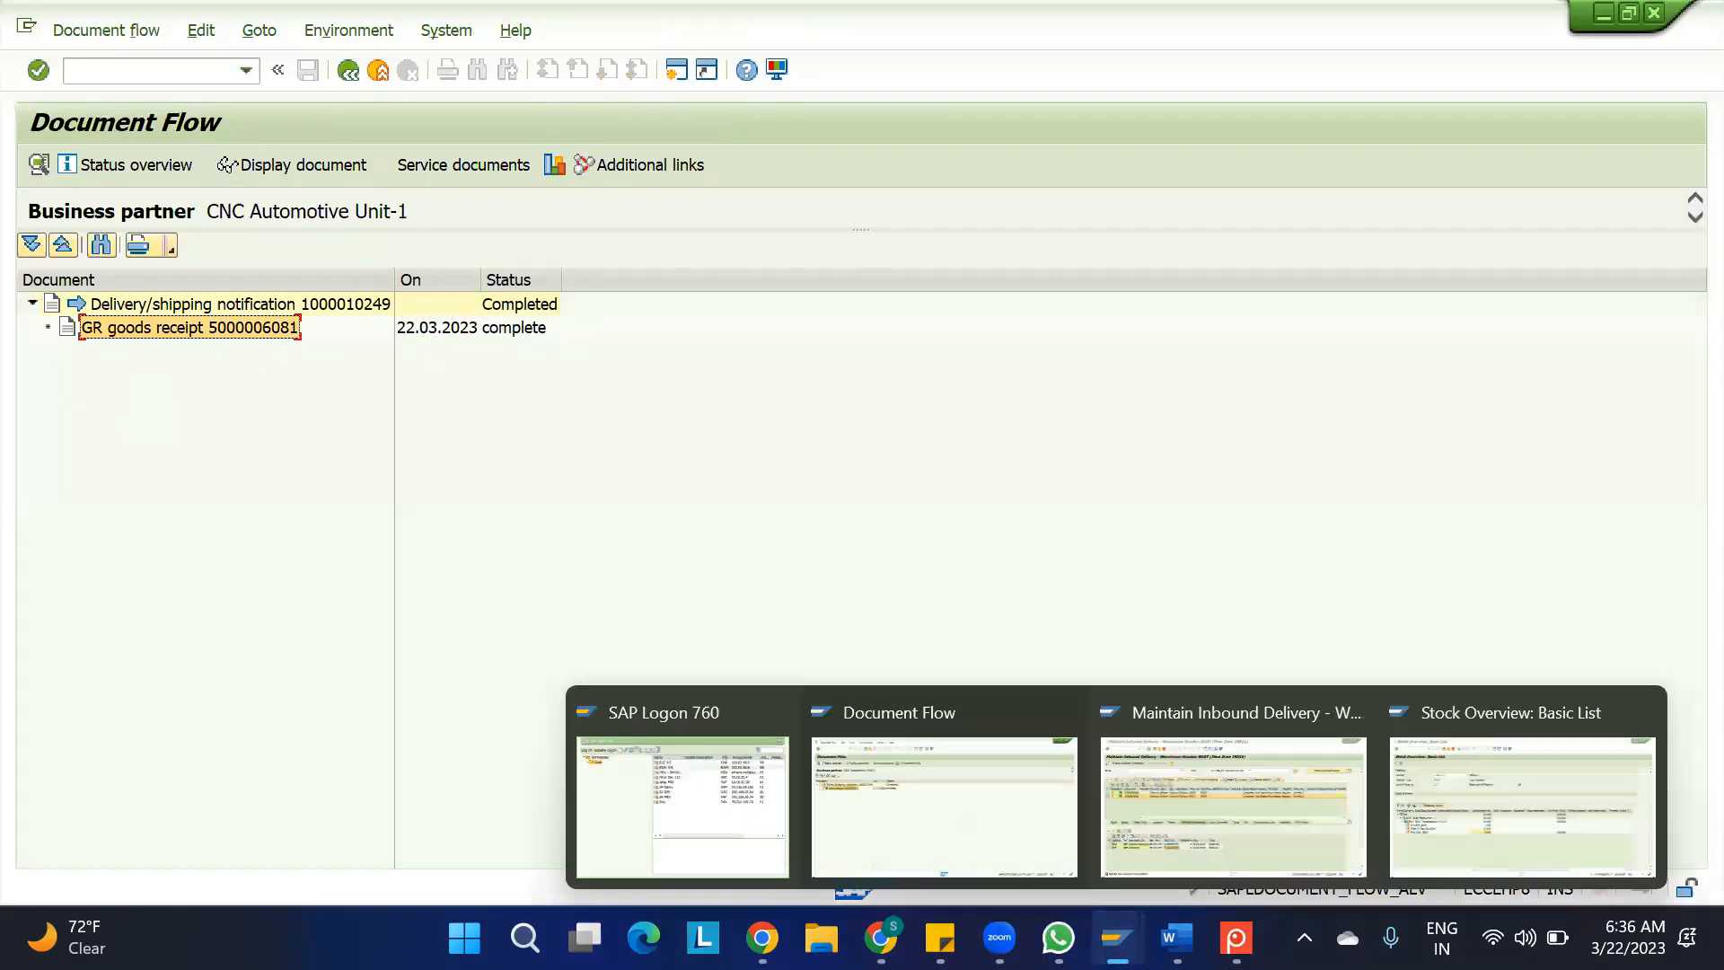
click(1463, 816)
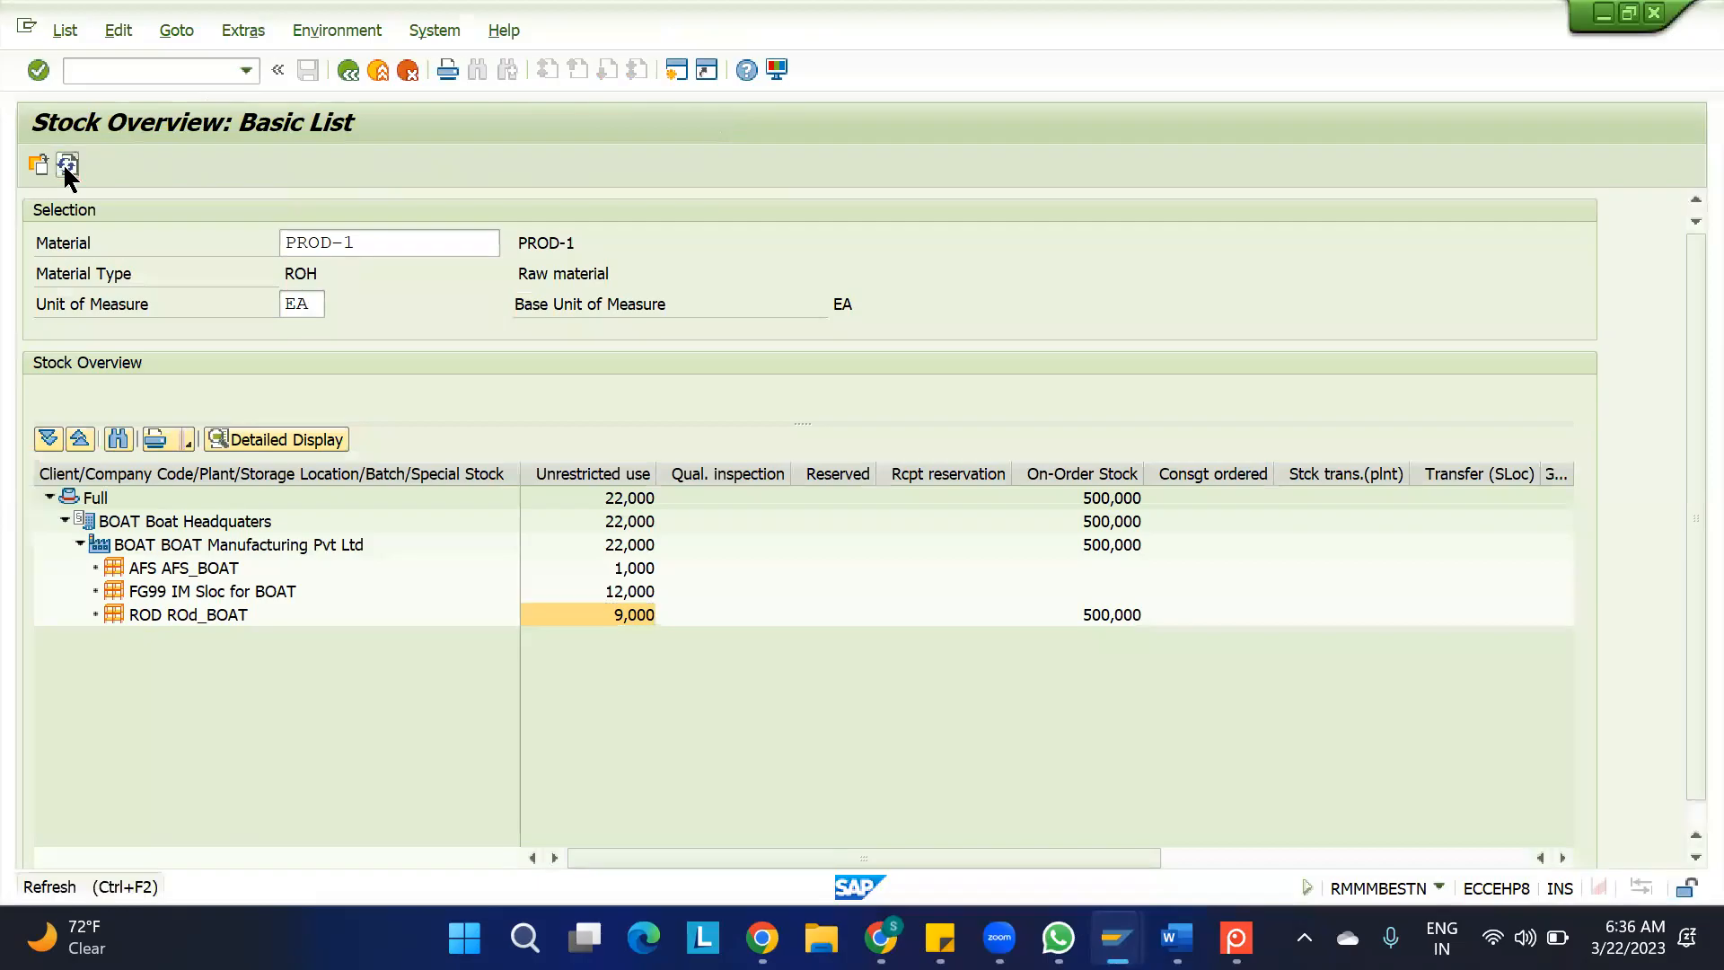
click(67, 165)
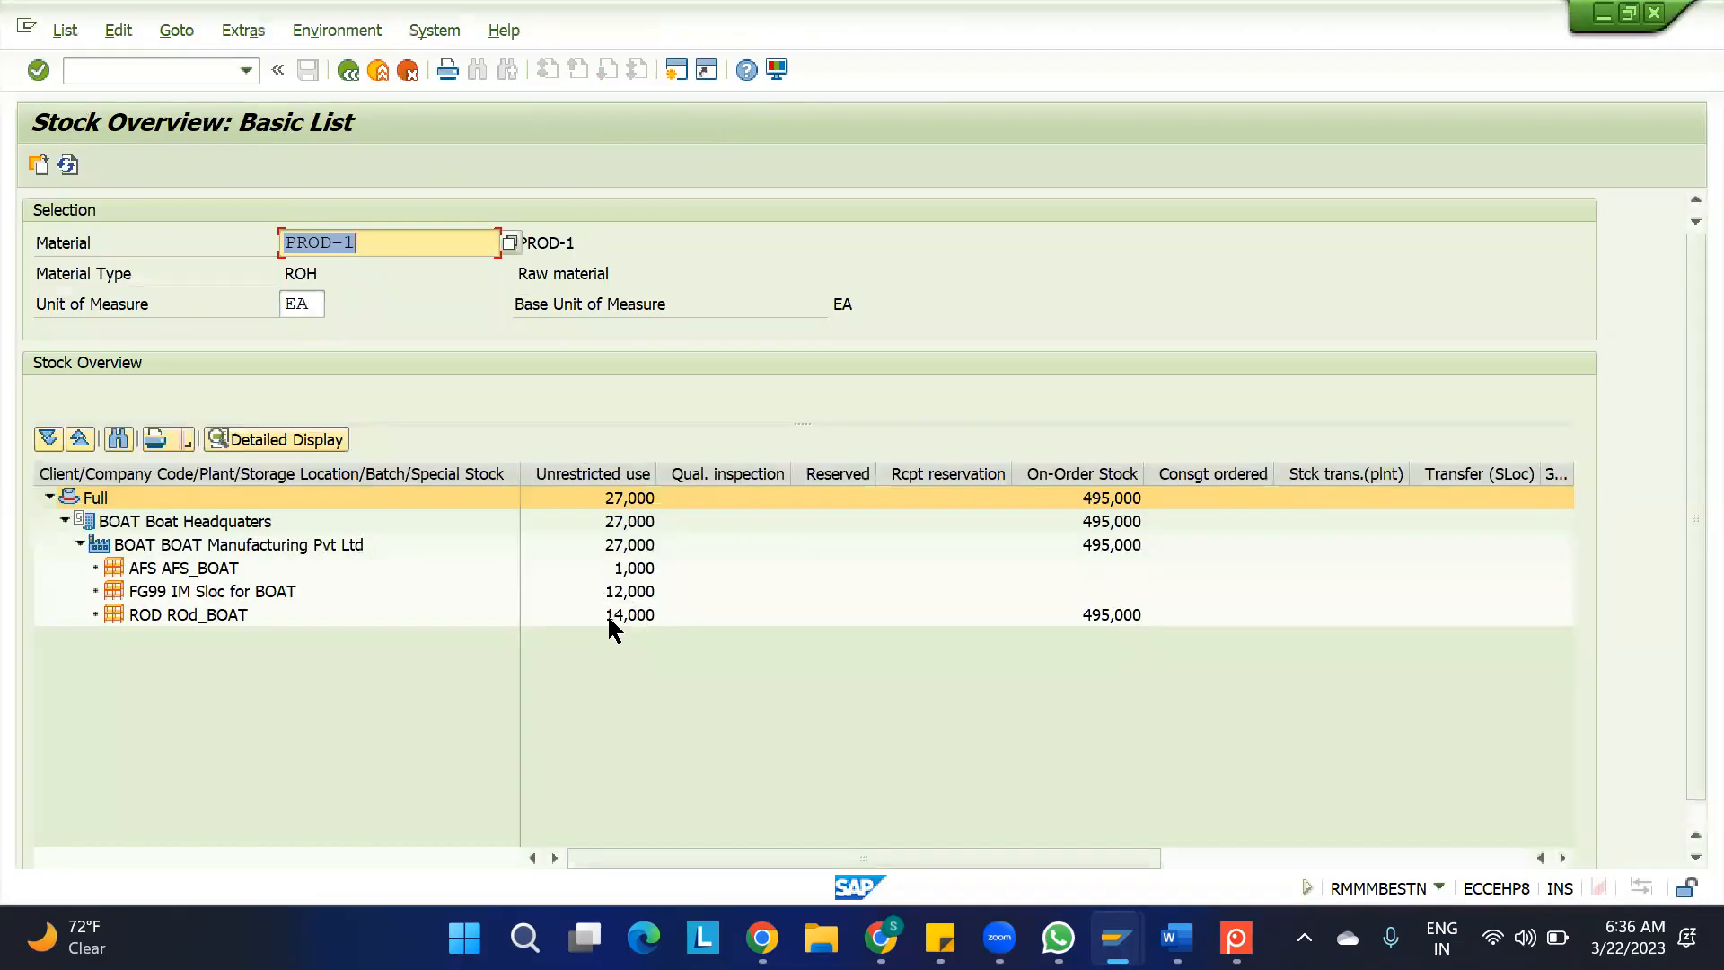
click(609, 624)
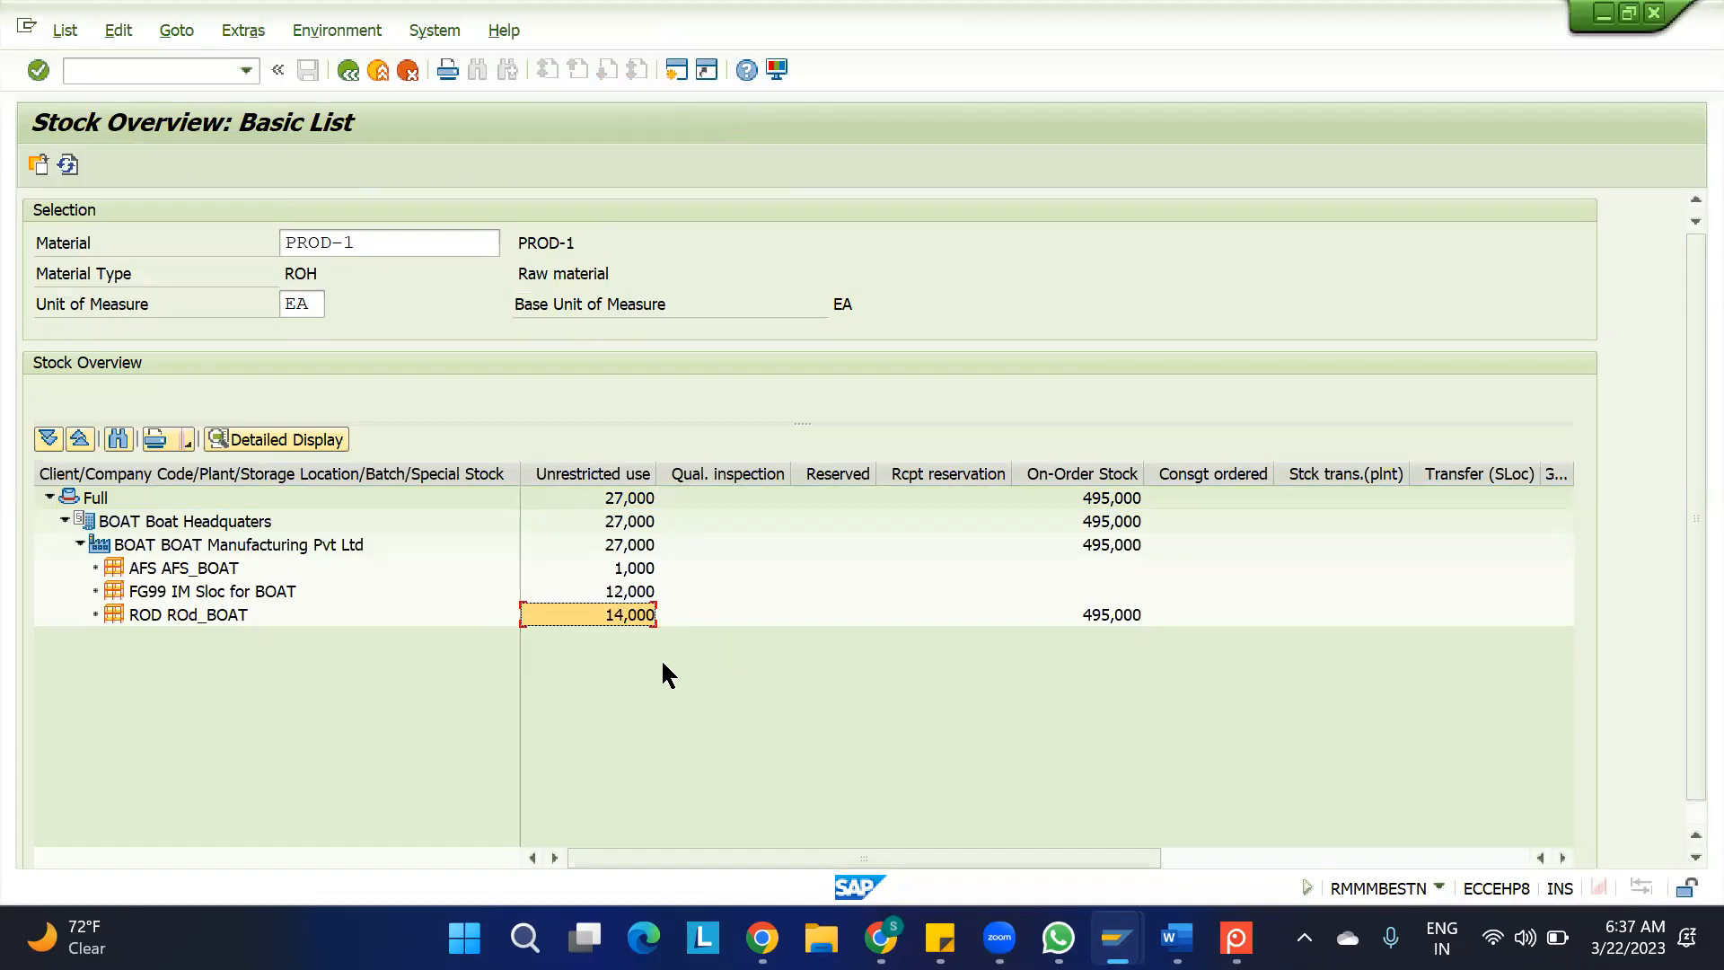
Switch to the 0. IBD notes in Google Sheets and enter the heading "2 CONDITION:" in cell B65
mouse_move(1123, 925)
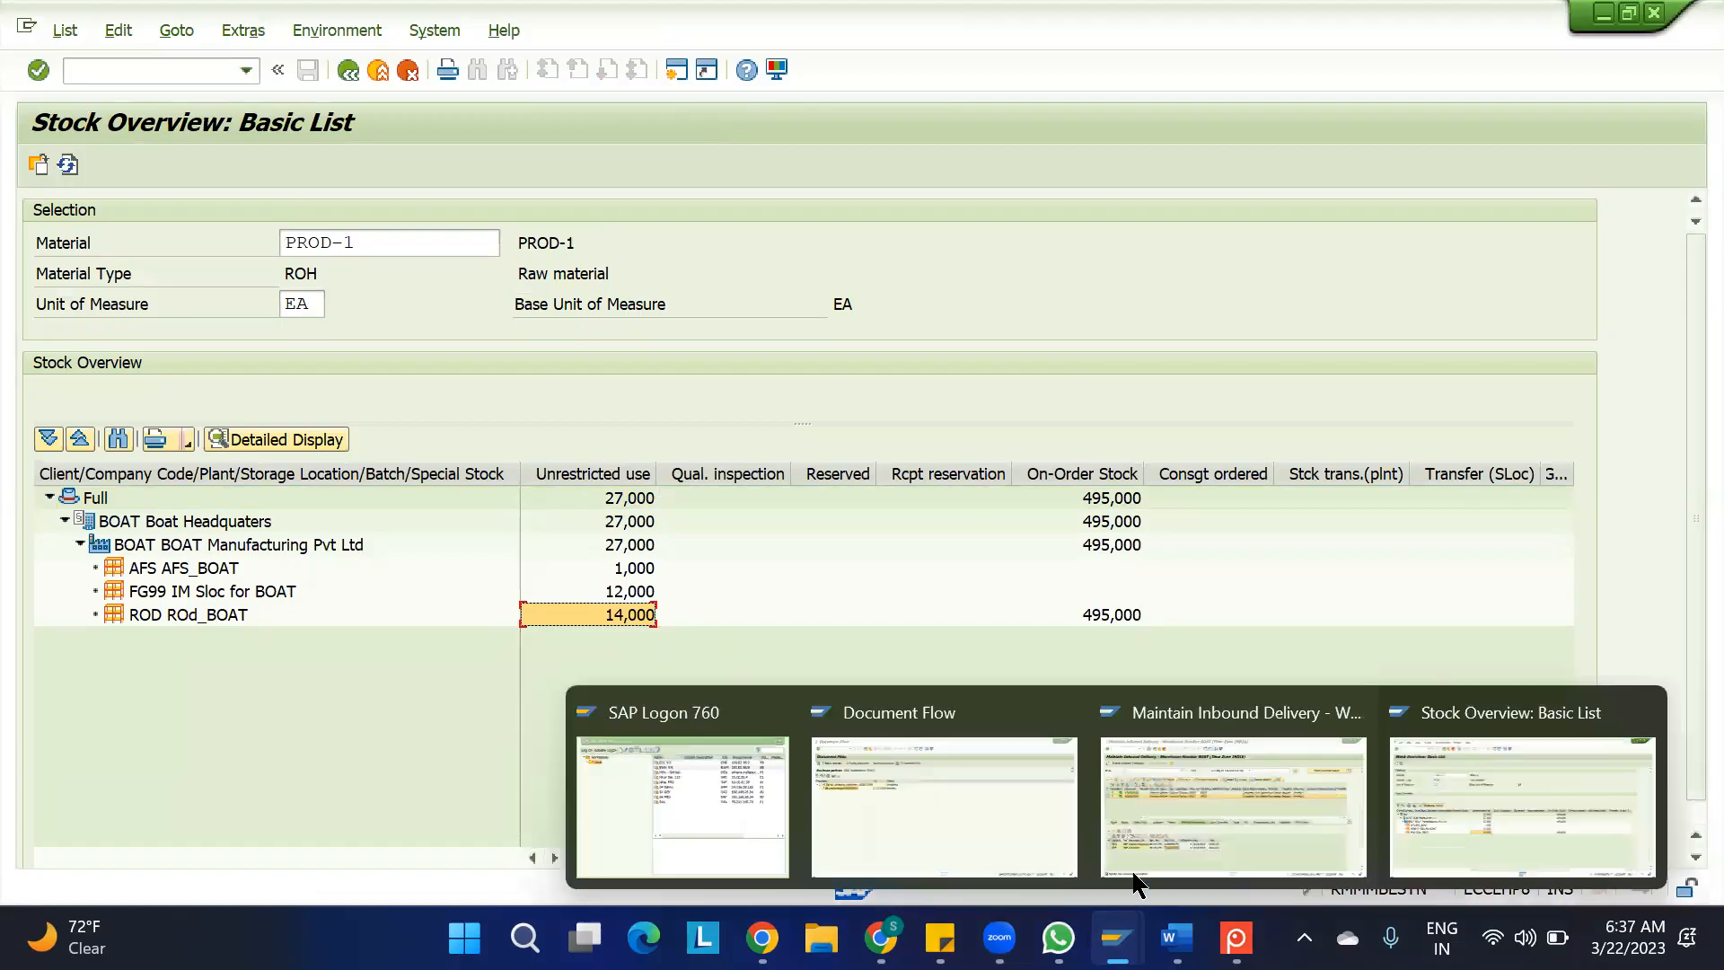
click(1132, 812)
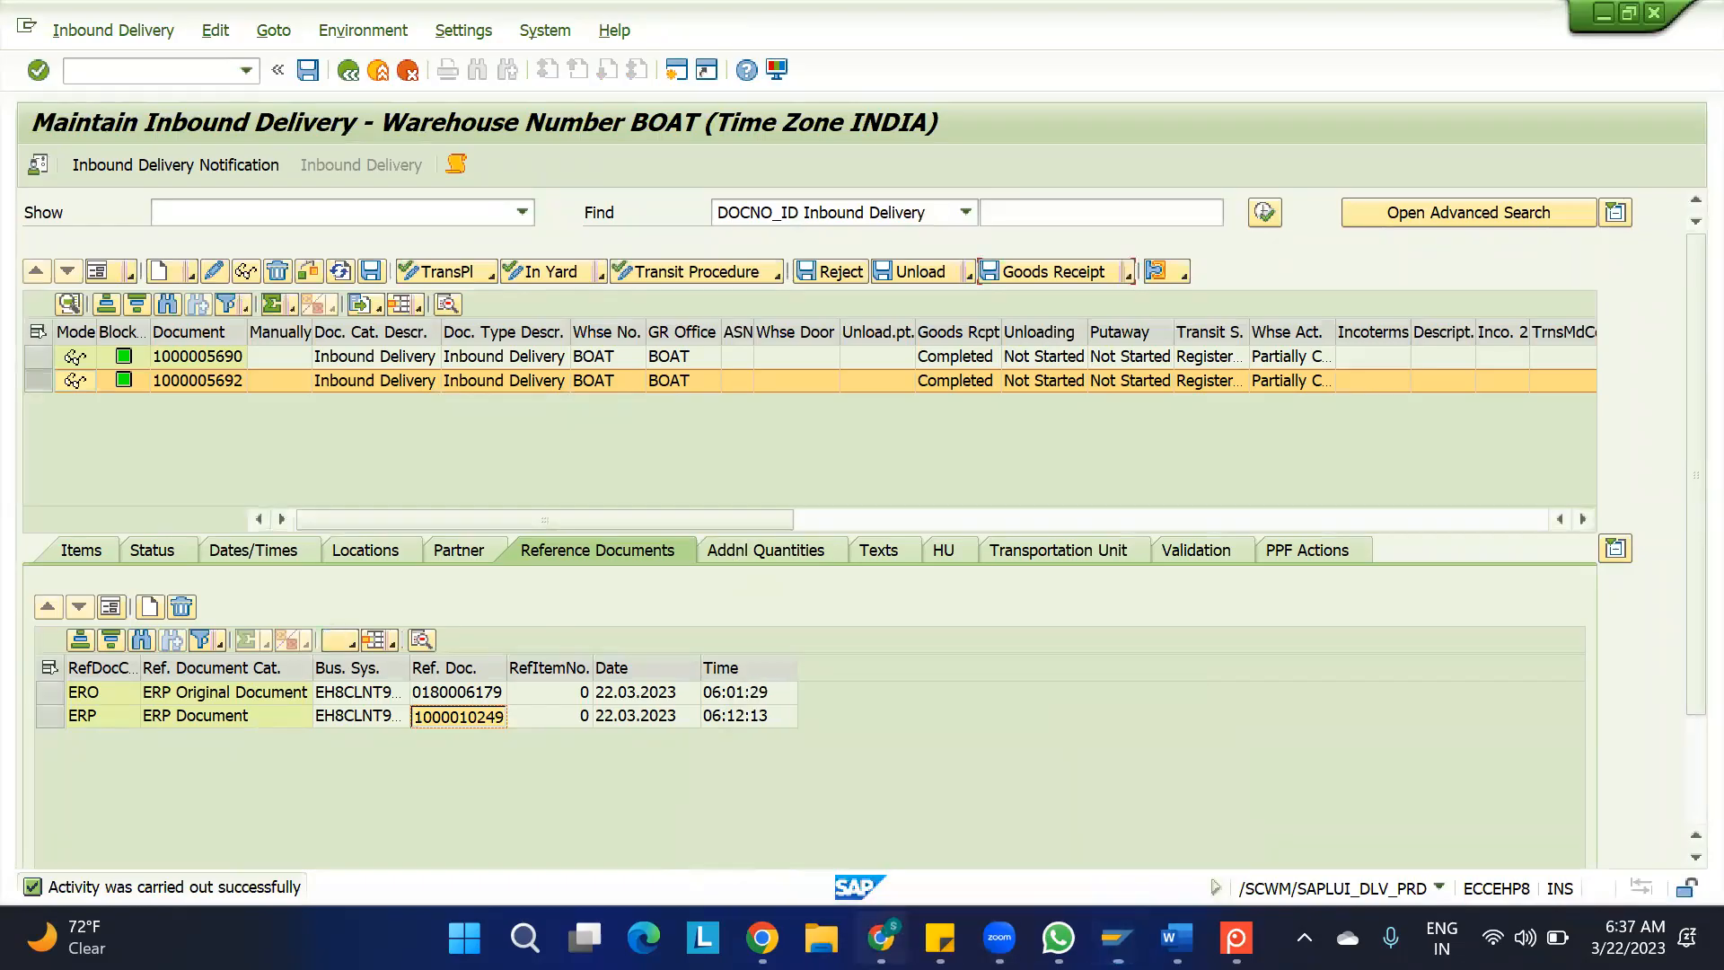
click(881, 937)
click(177, 732)
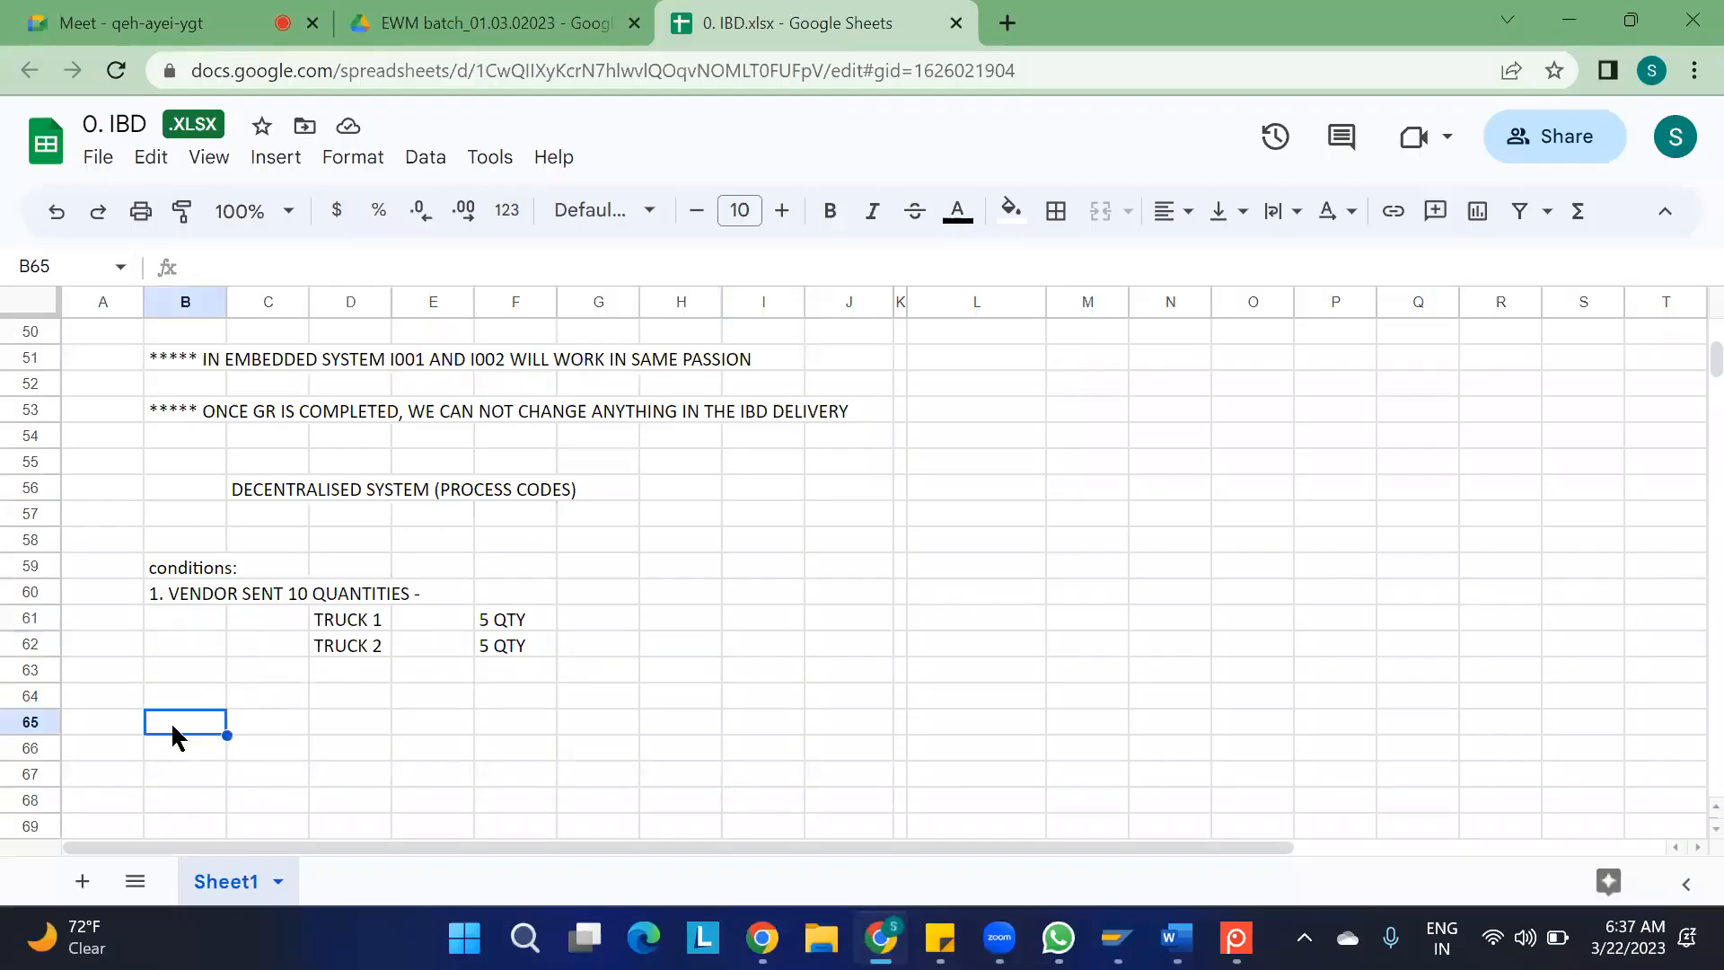
text(2 CON)
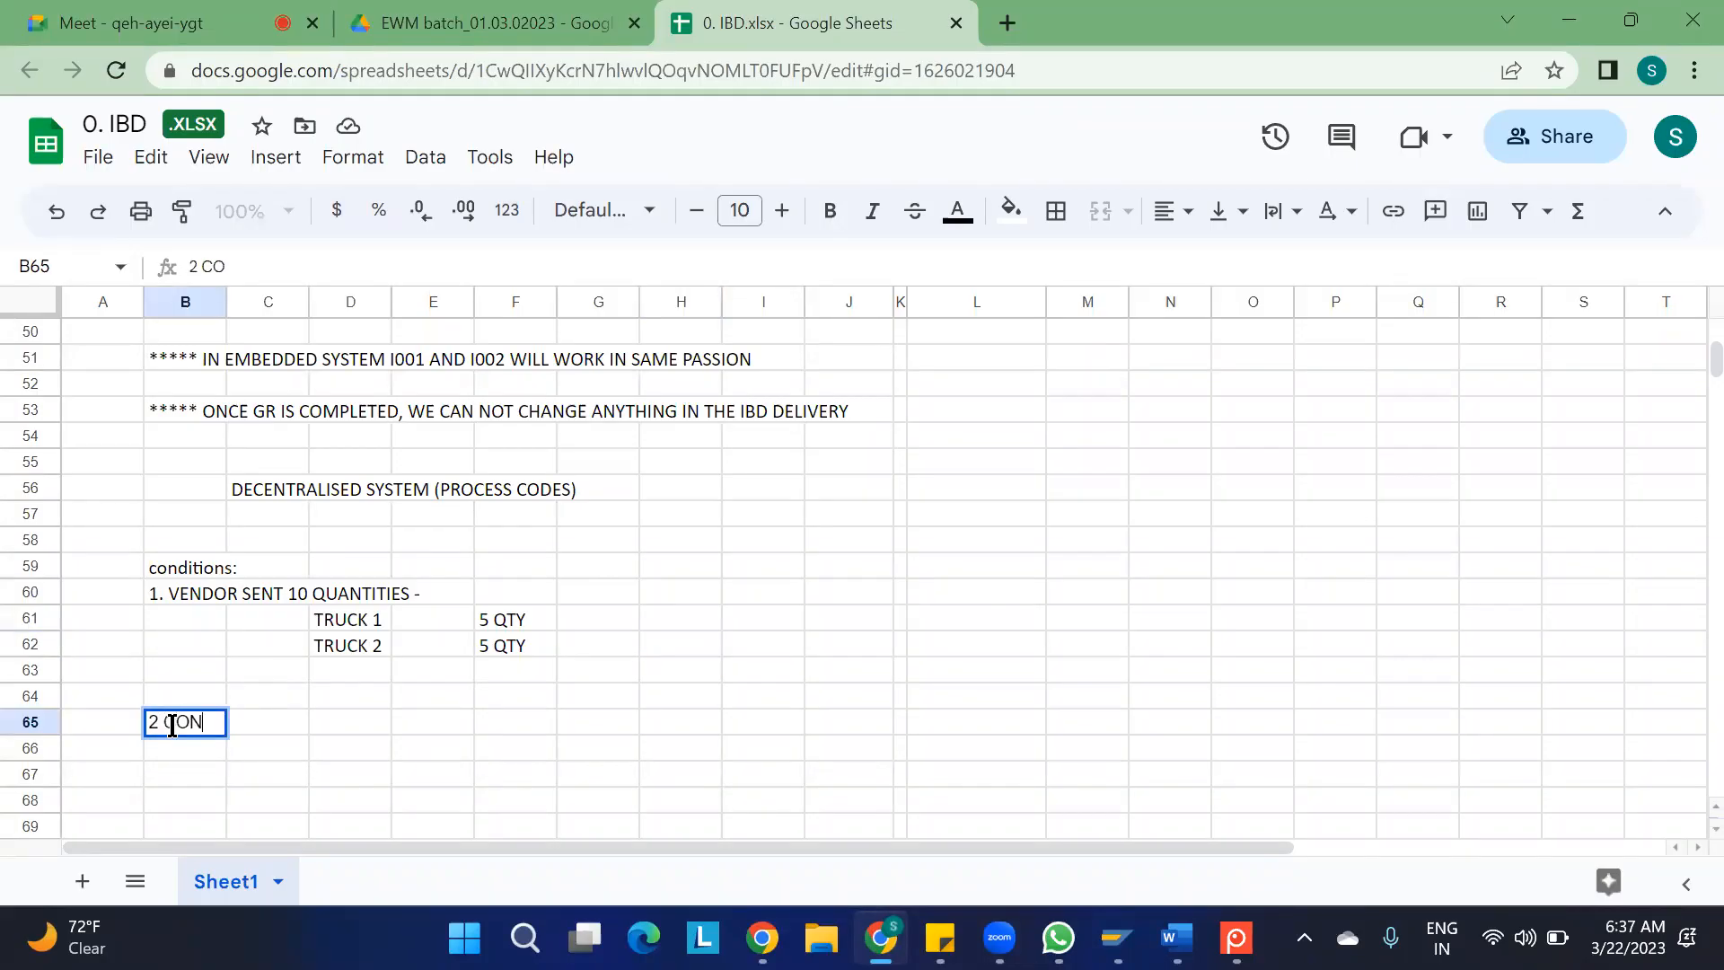
text(DDITION:)
key(Return)
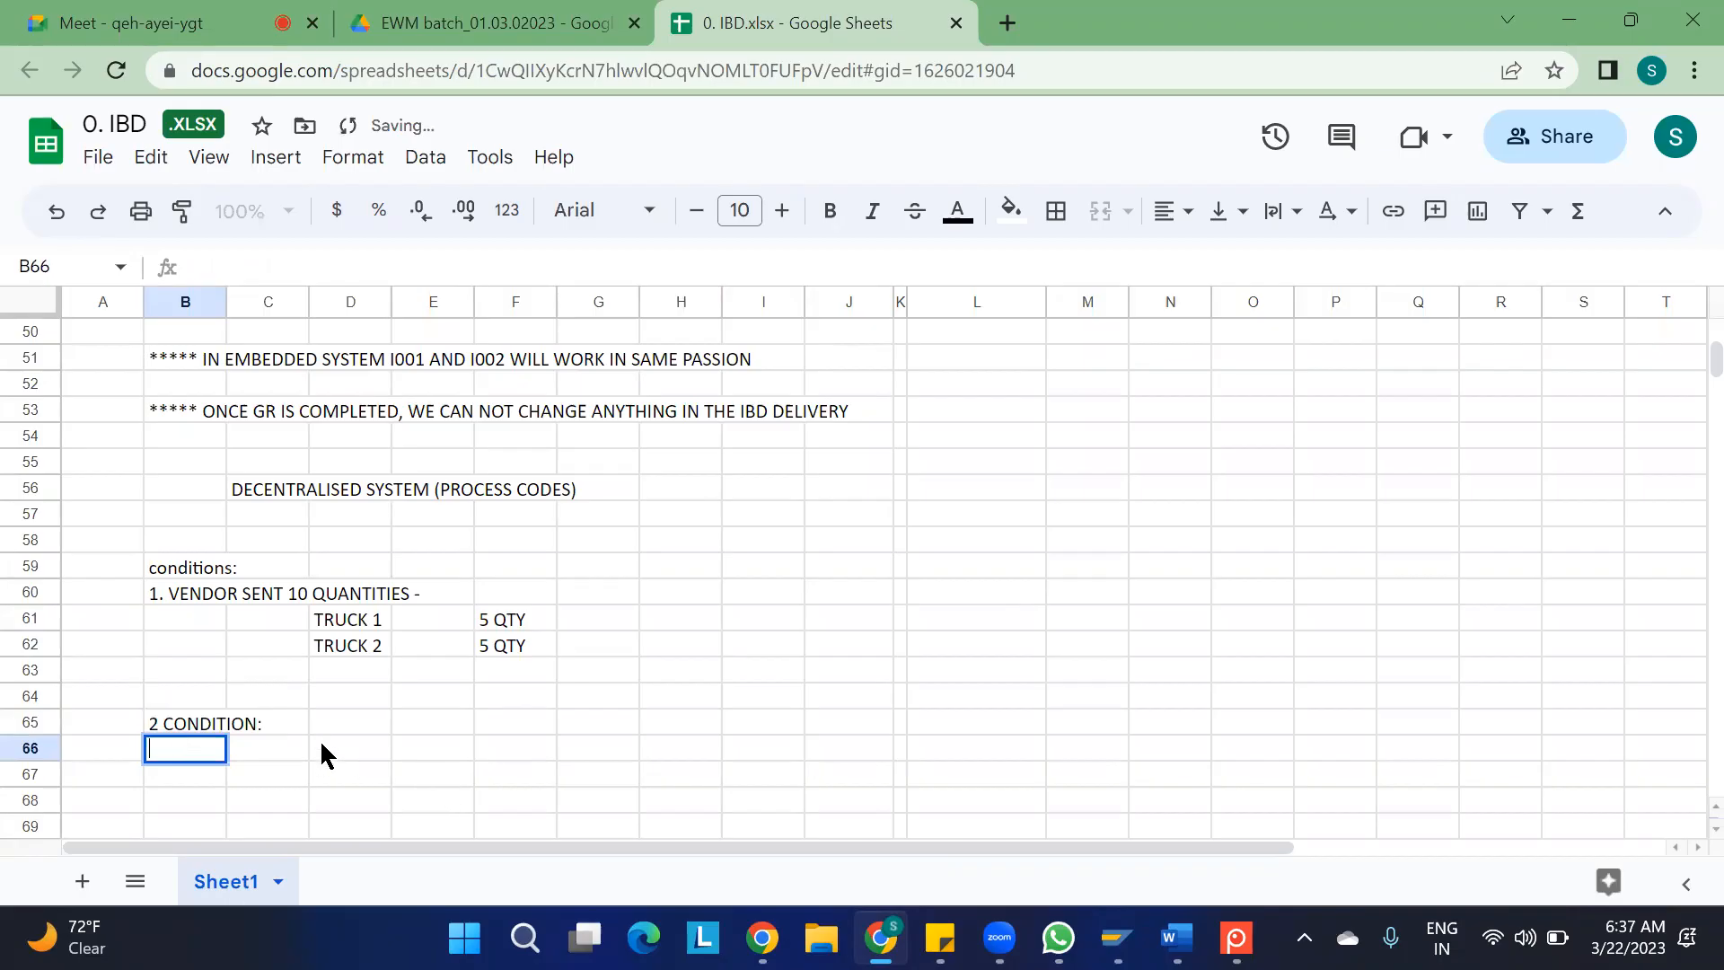
Enter "VENDOR SENT 10 QTY" in cell B66 beneath the second condition heading
text(VENDOR SENT 10 QTY)
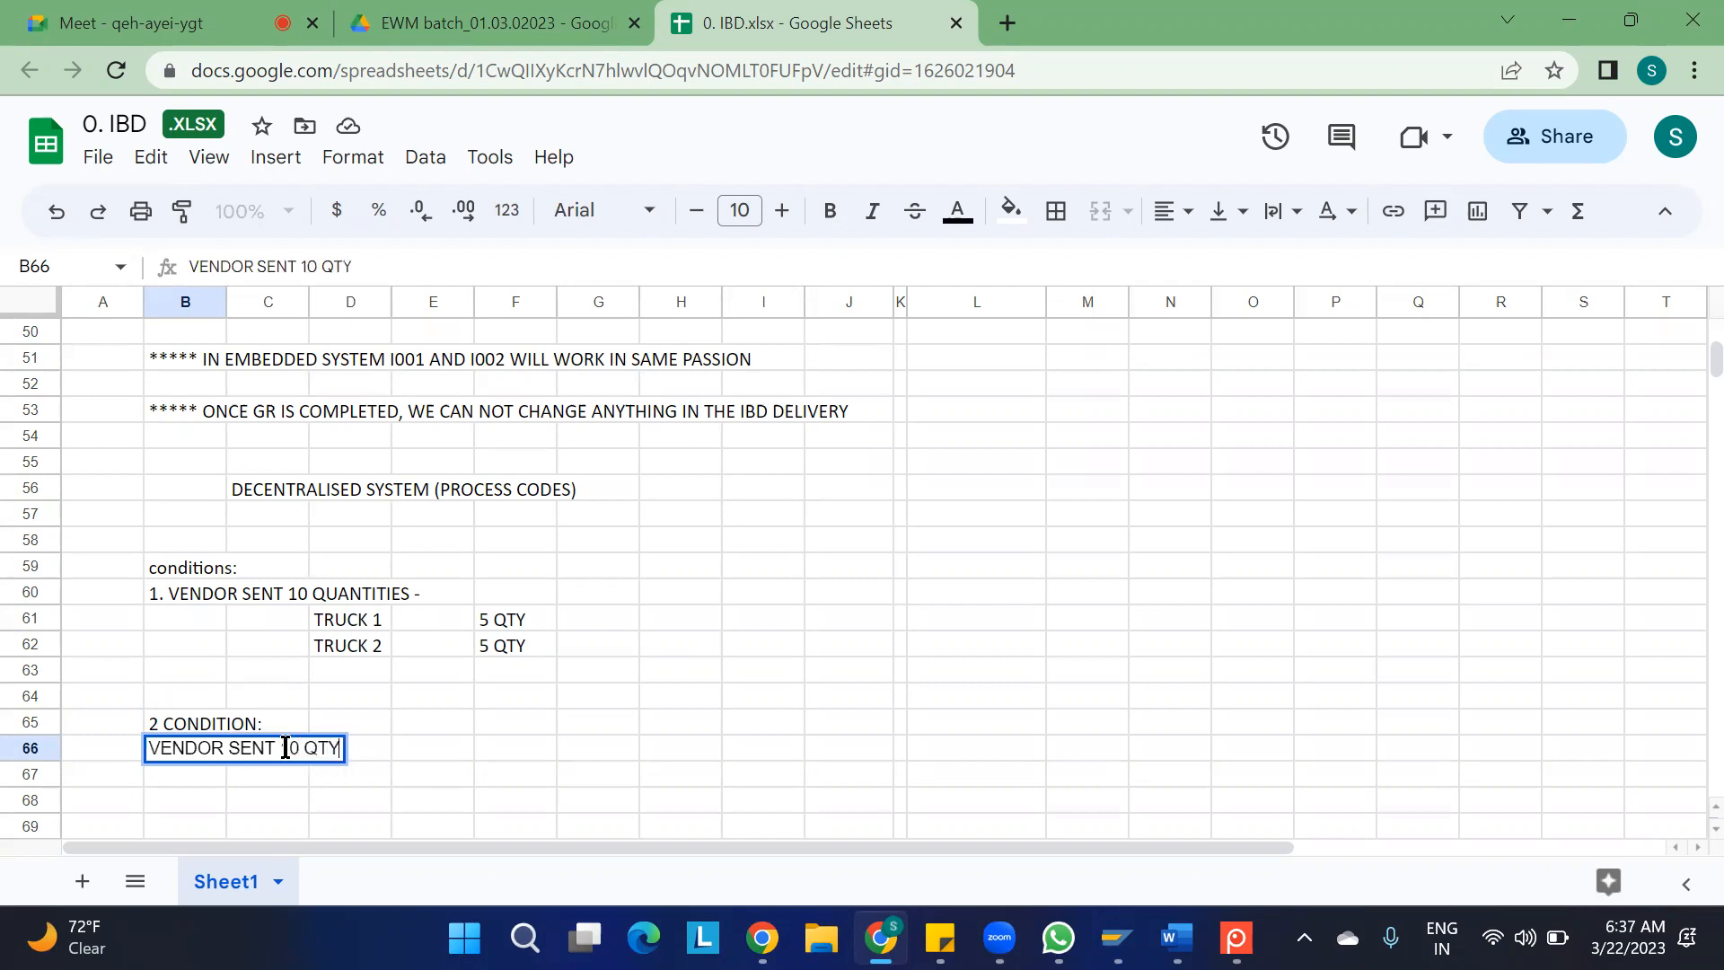
key(Return)
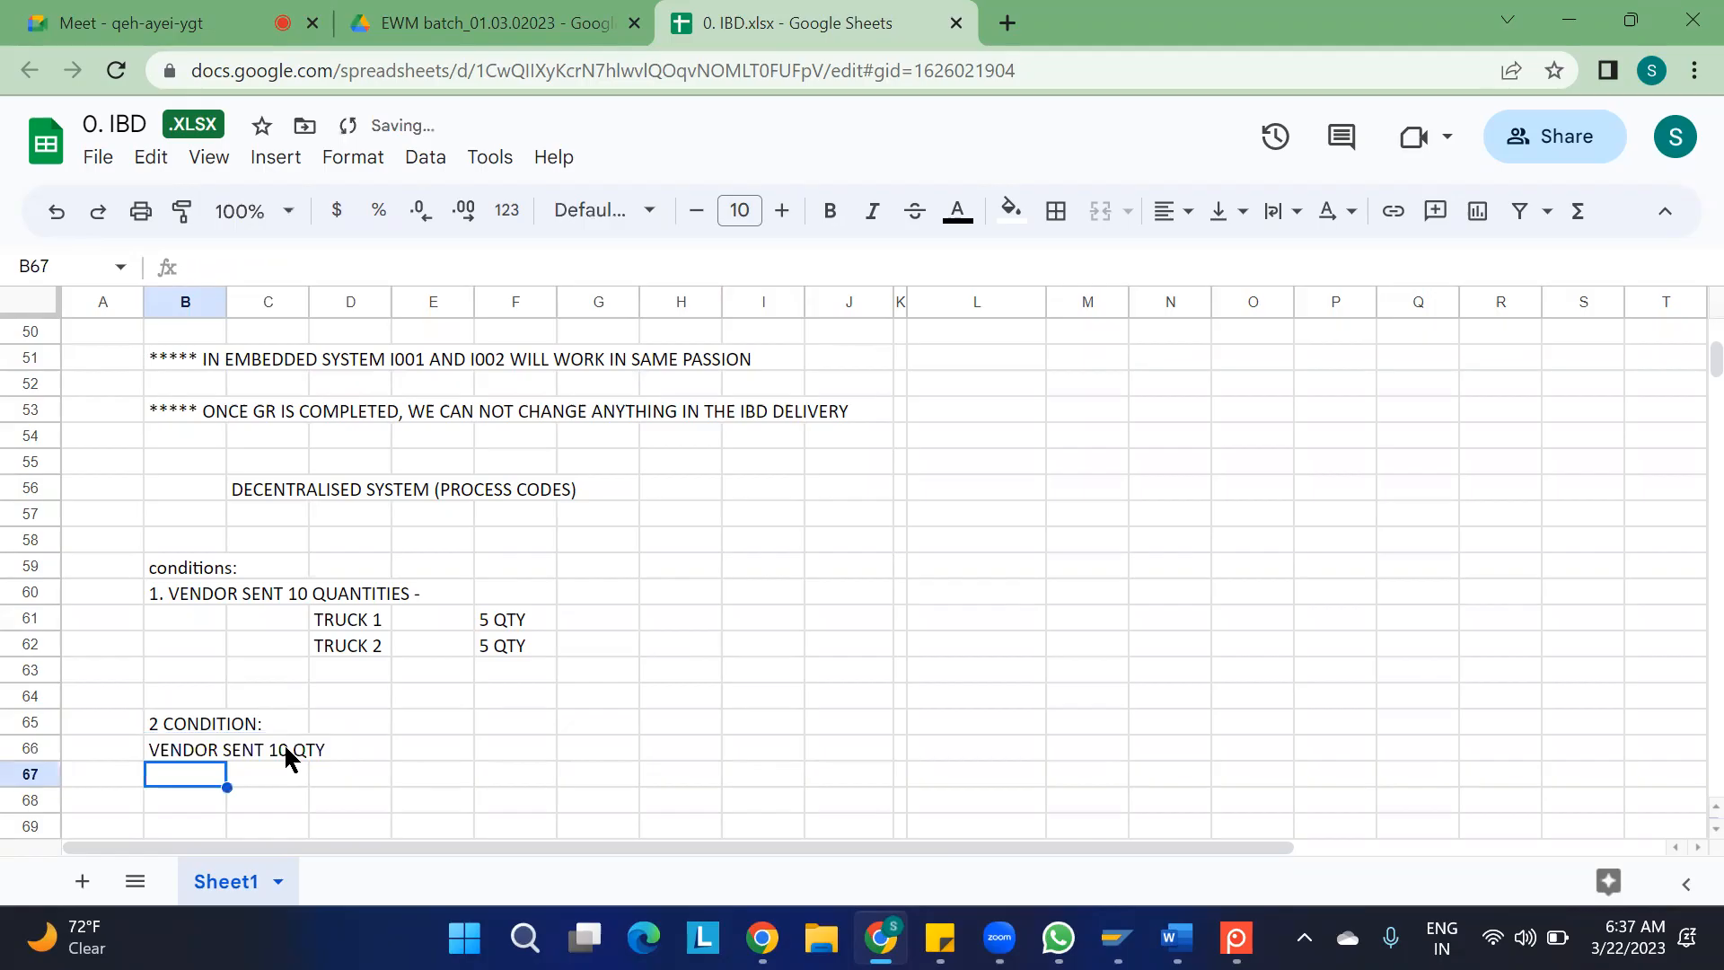
Enter "3 QTY IS DAMAGED" in cell D67 under the vendor quantity note
click(324, 778)
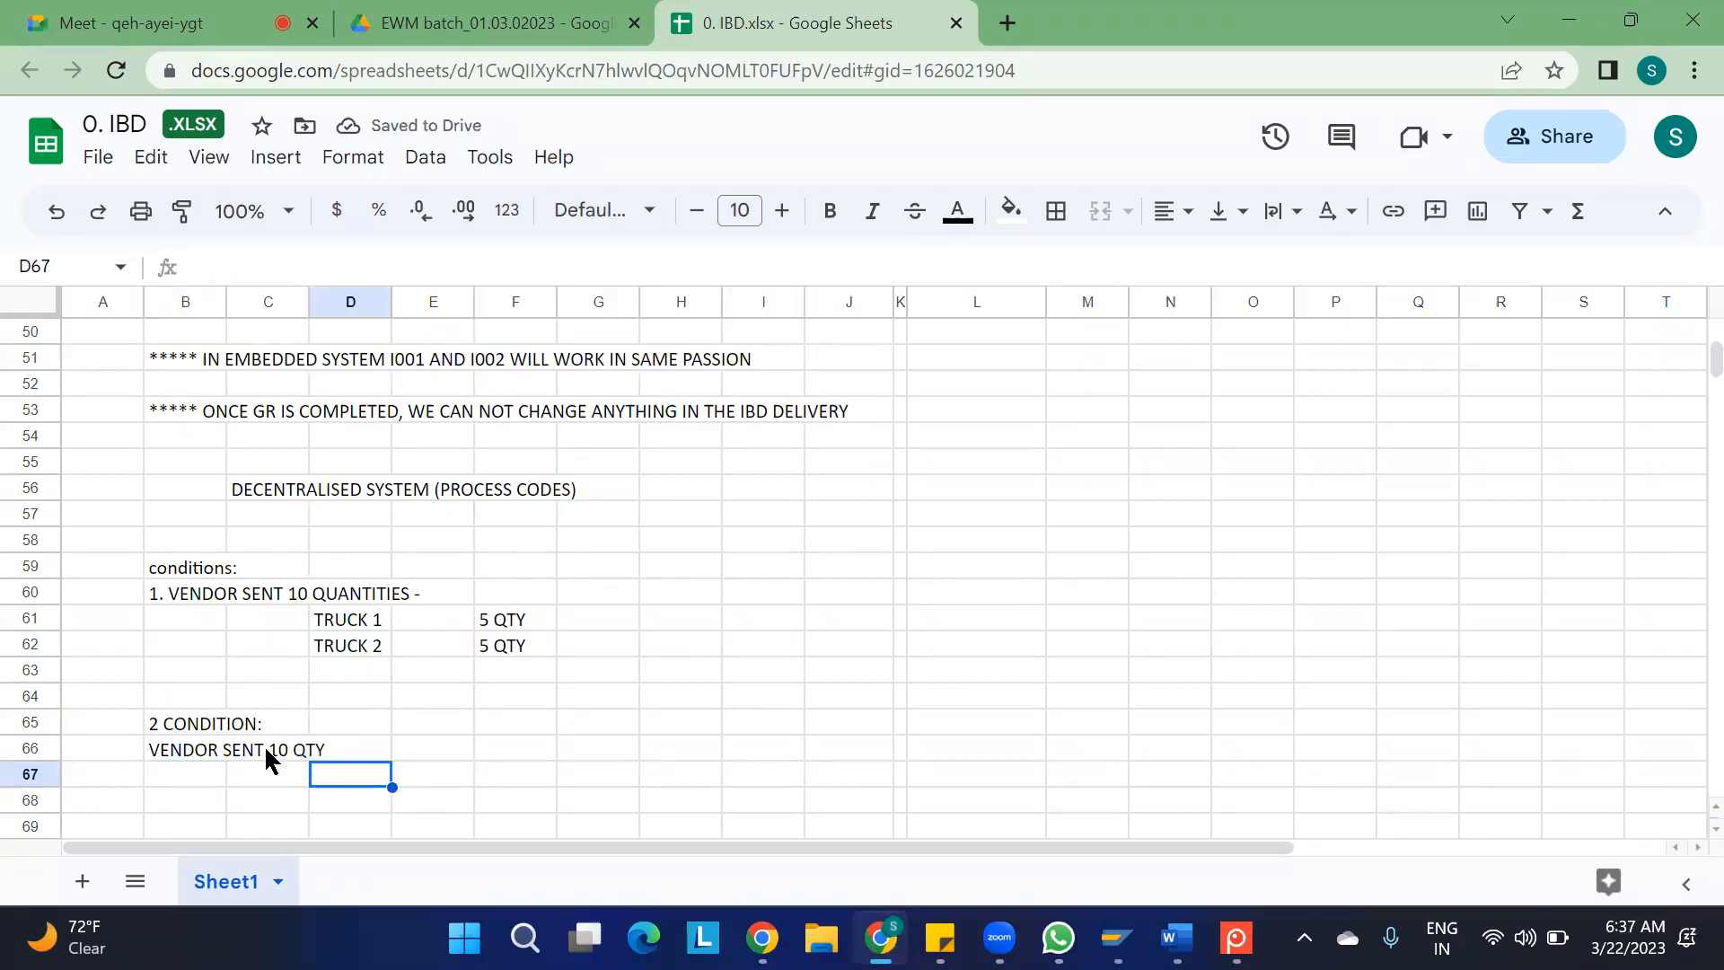
scroll(309, 765, down, 2)
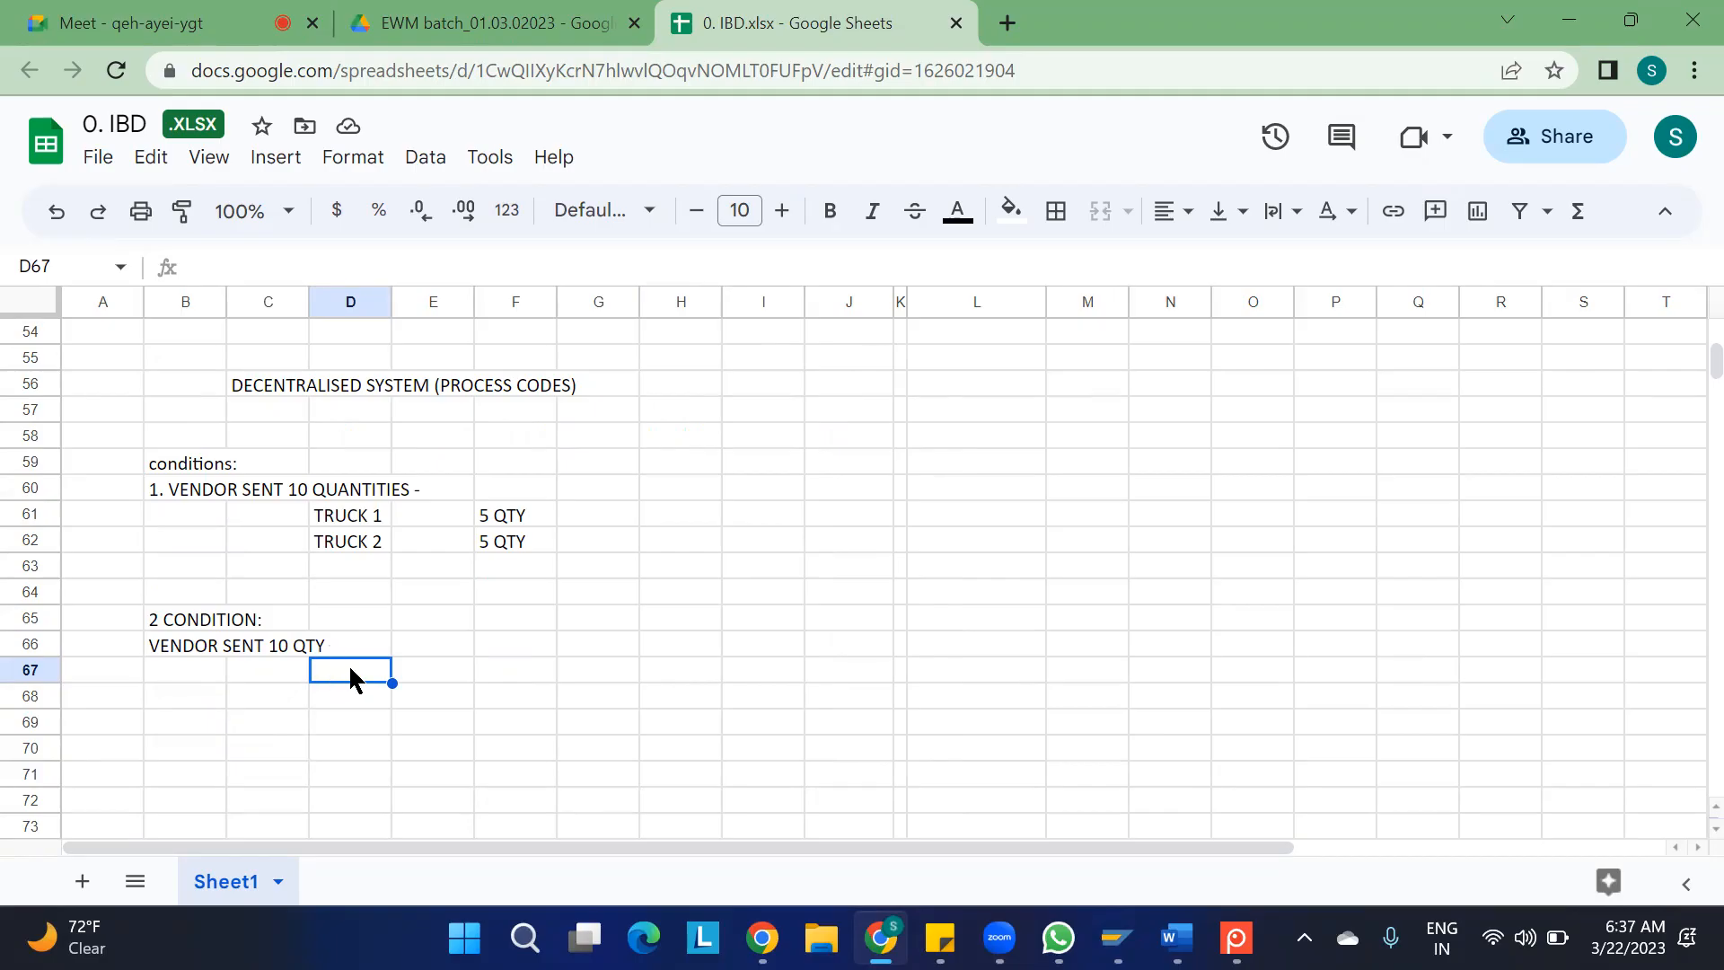
text(3 QTY)
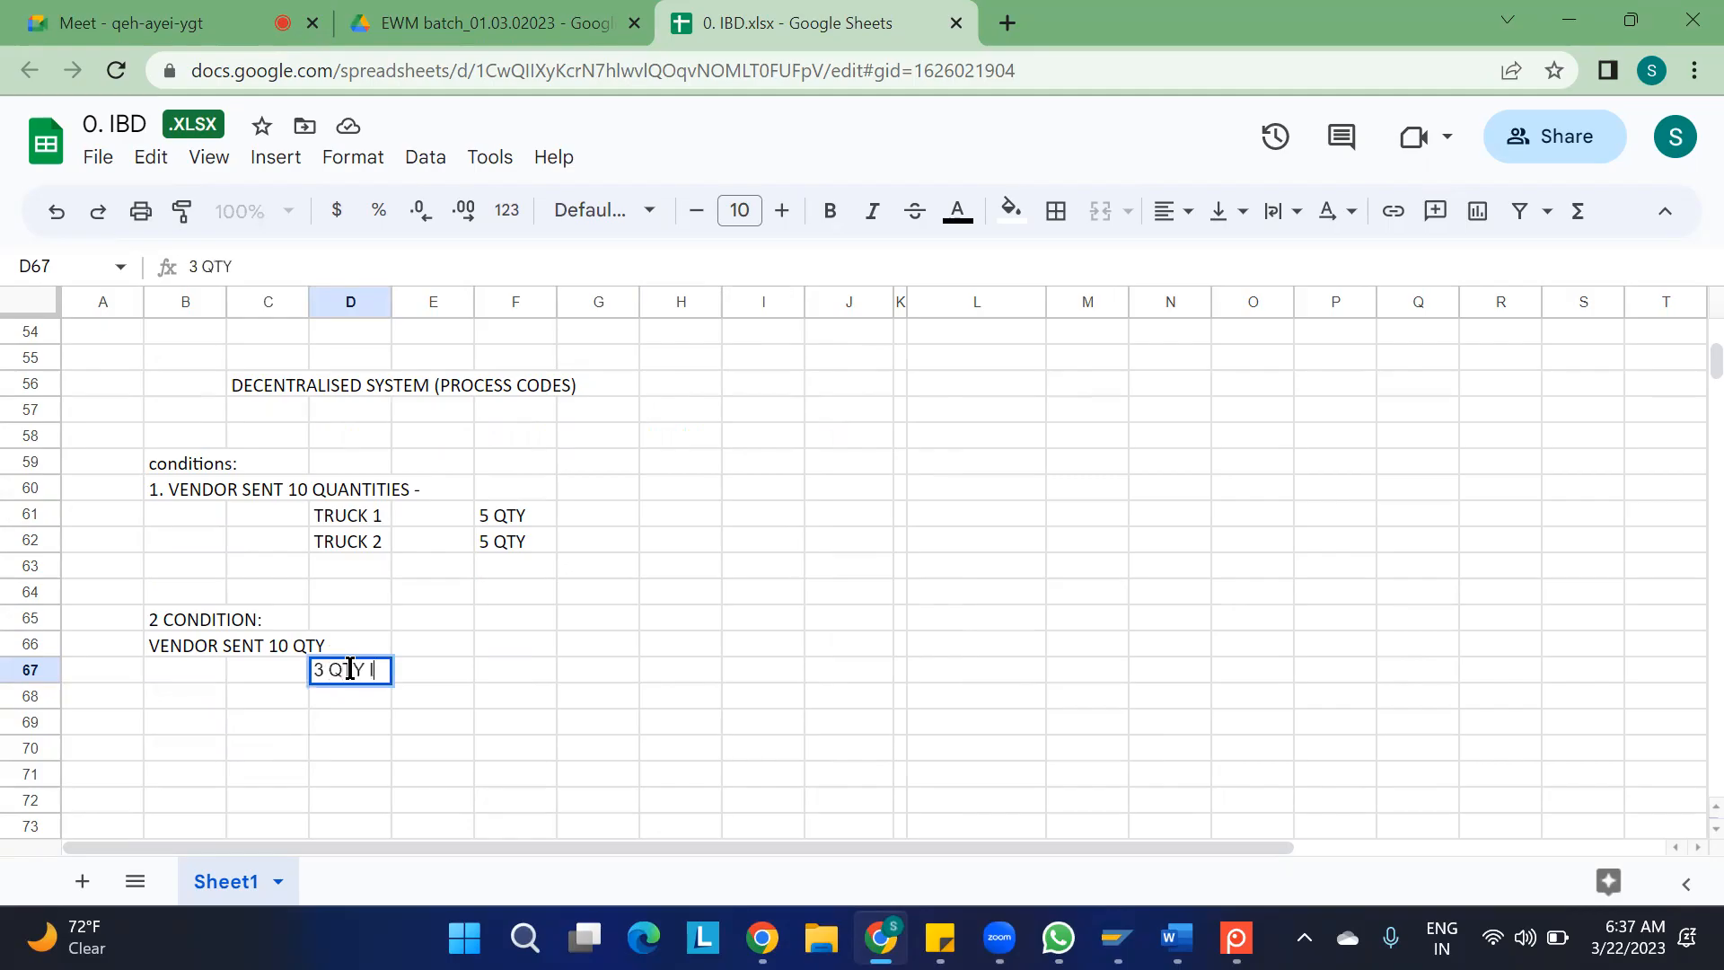
text( IS DAMAGED)
click(413, 719)
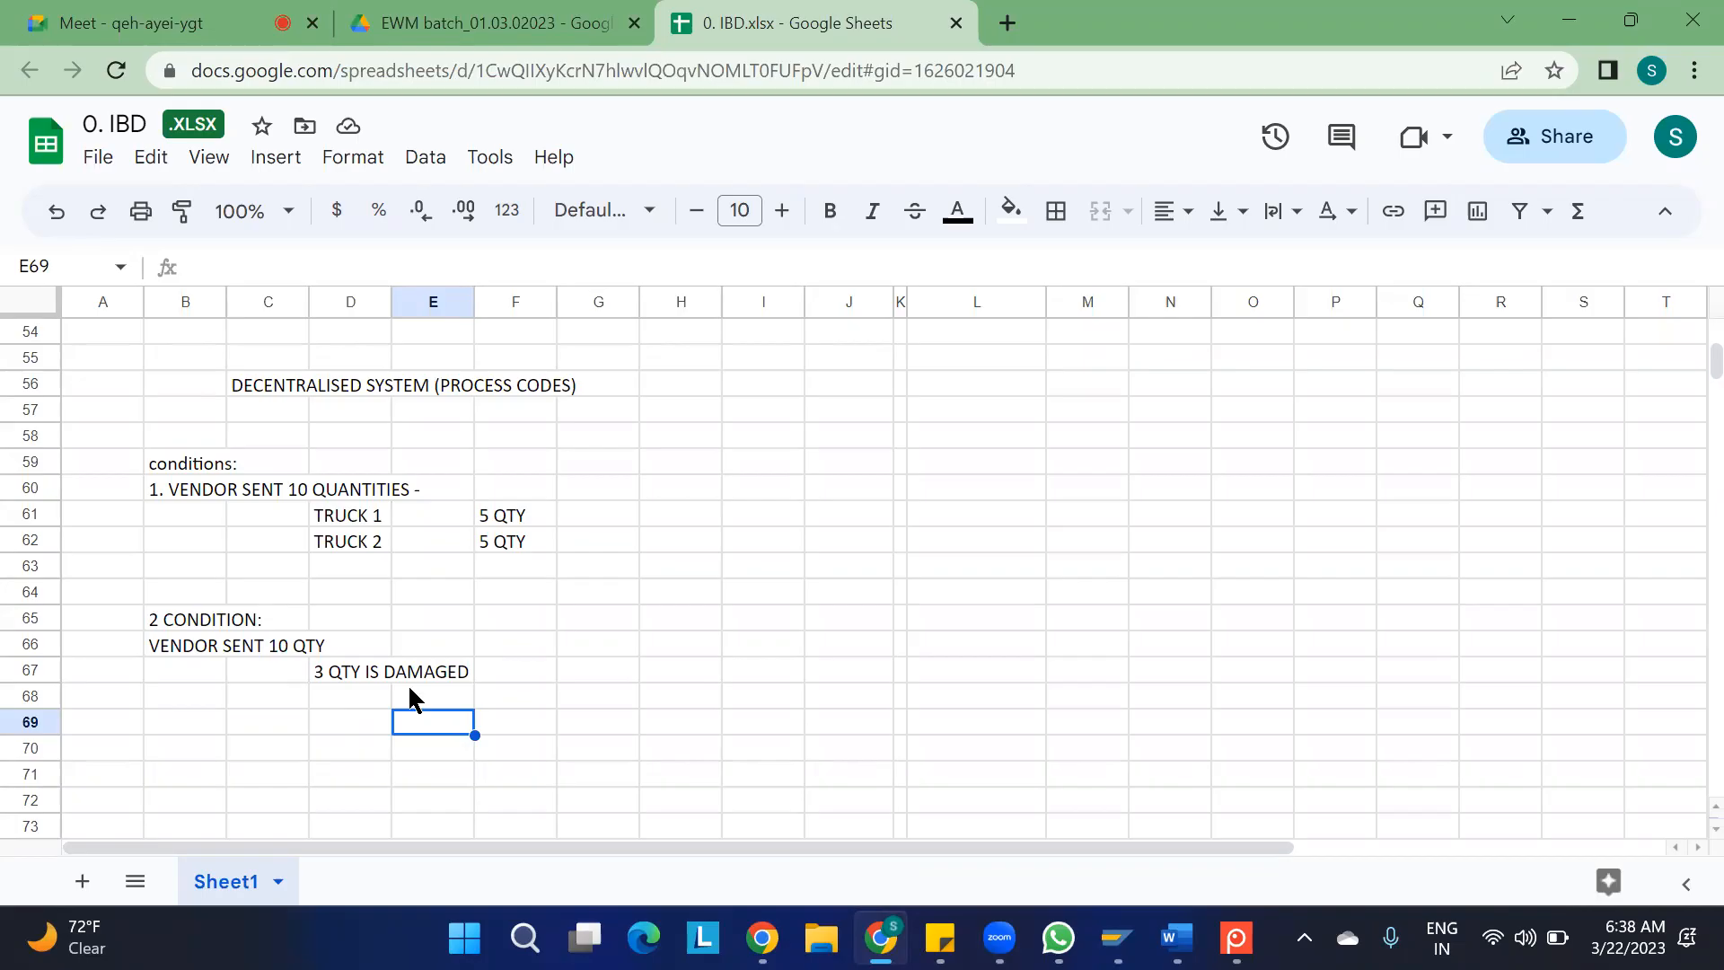
Switch to the SAP warehouse inbound deliveries and look up the purchase order number in the second delivery's item reference documents
mouse_move(1129, 930)
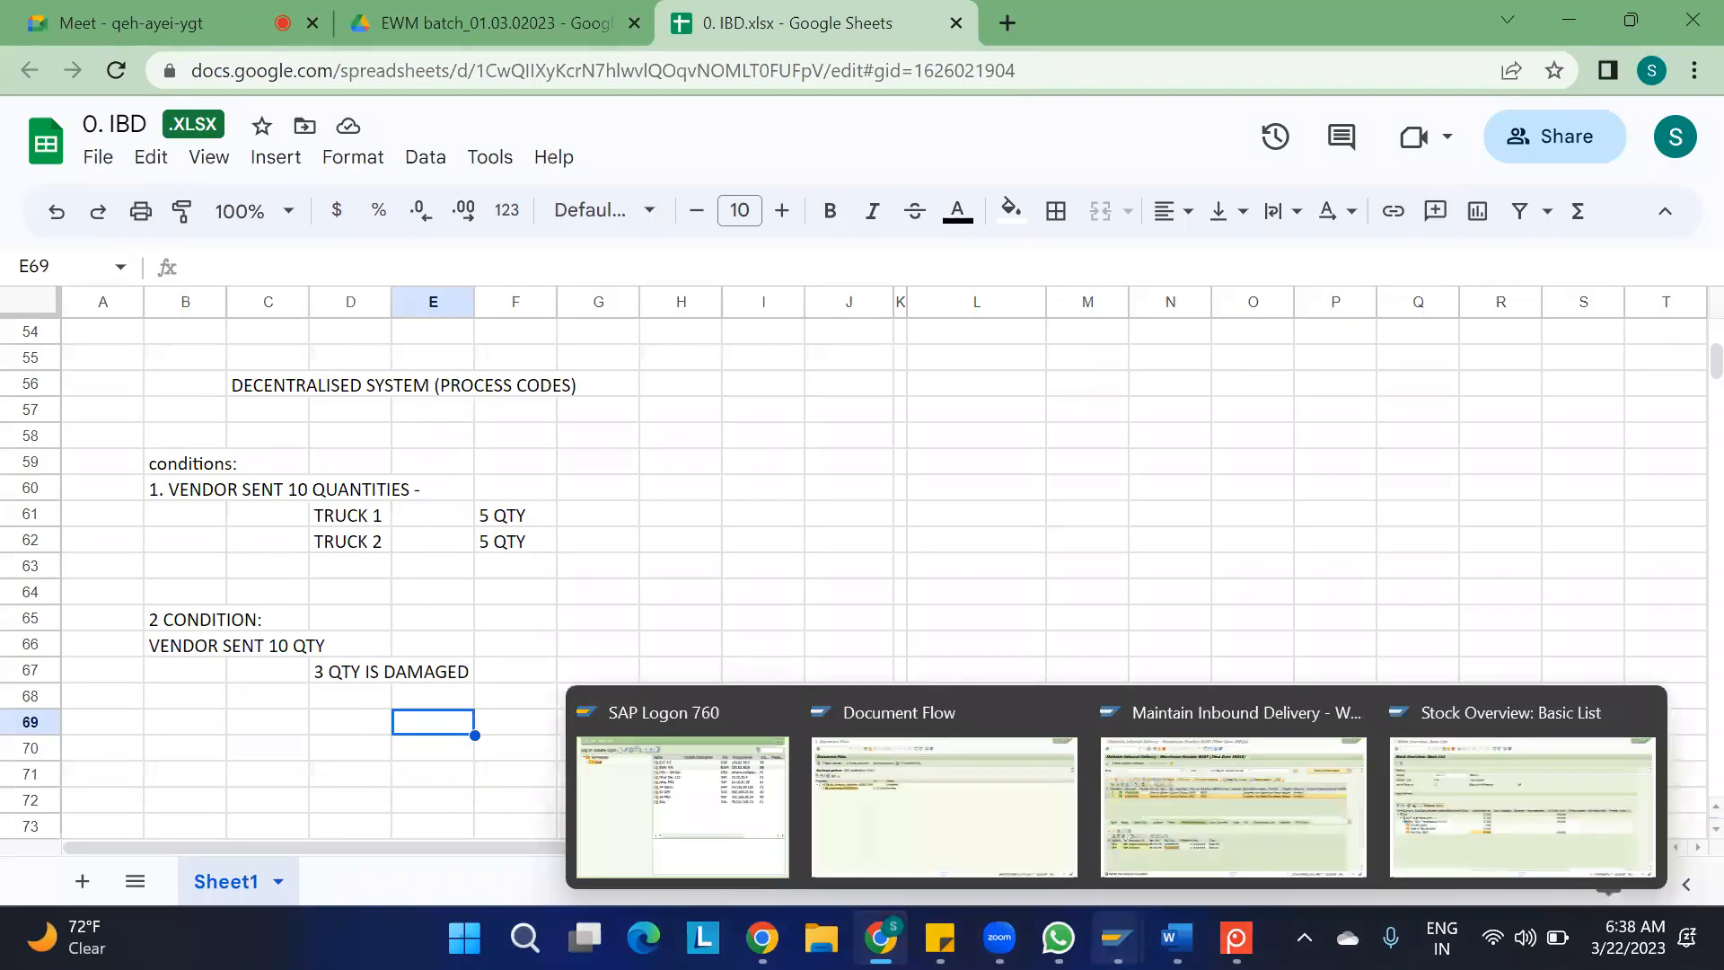
click(950, 848)
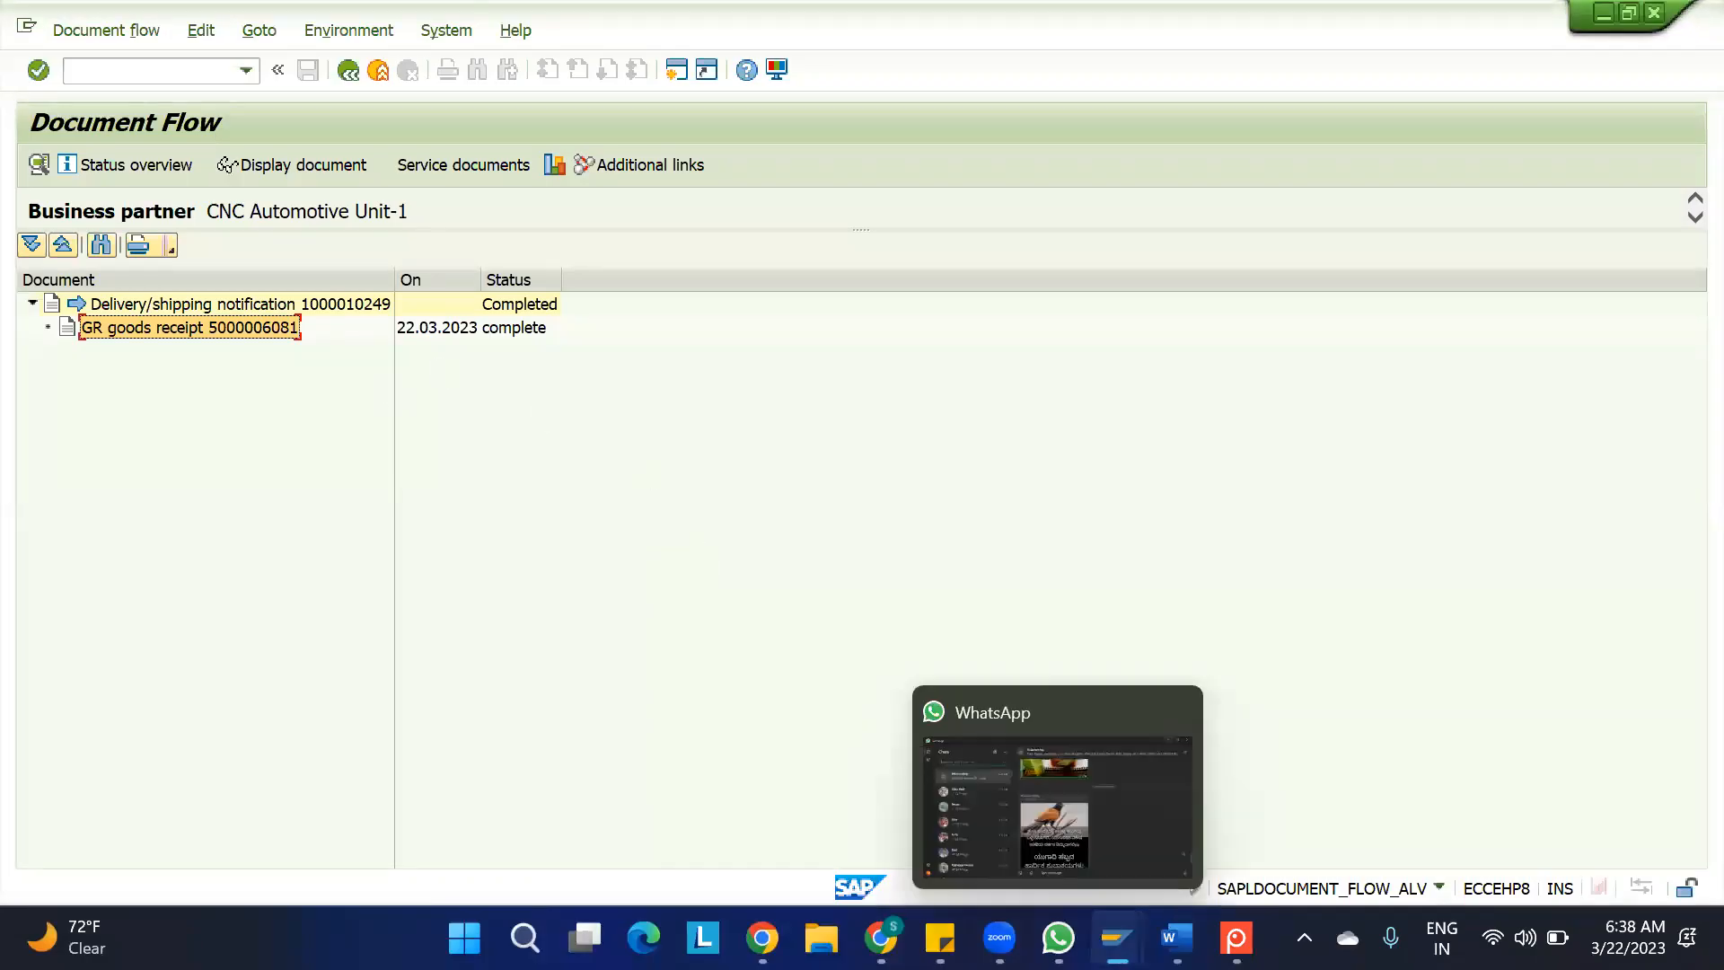
mouse_move(1116, 938)
click(1184, 816)
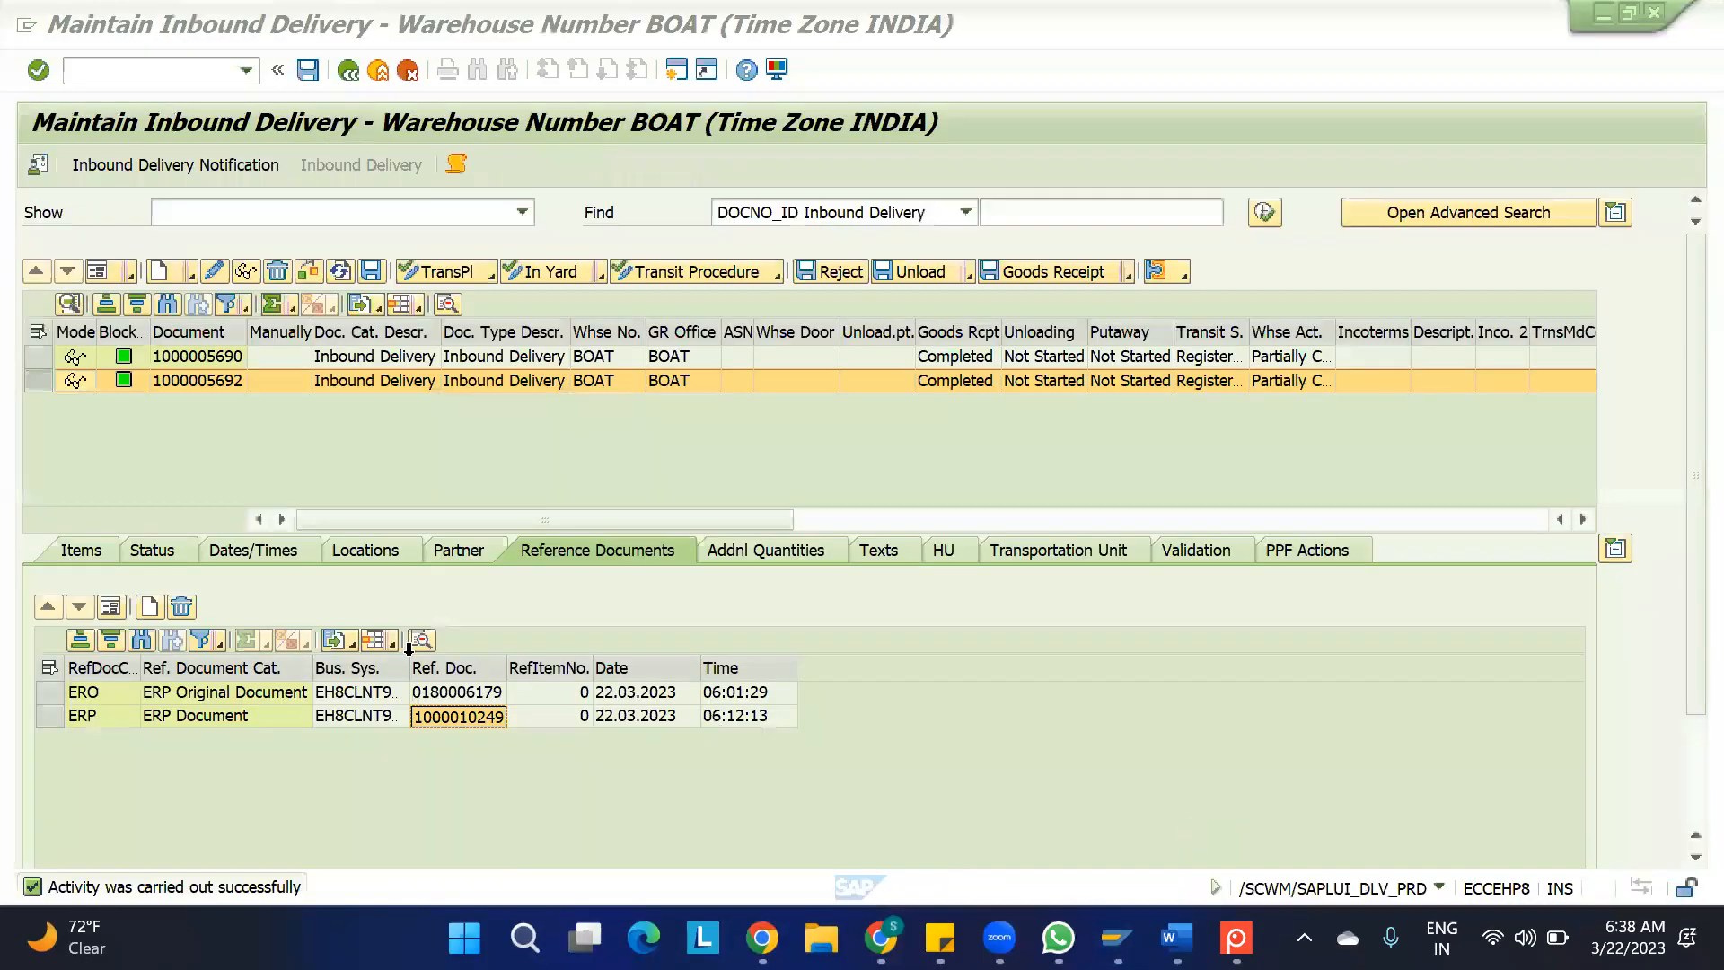
click(79, 550)
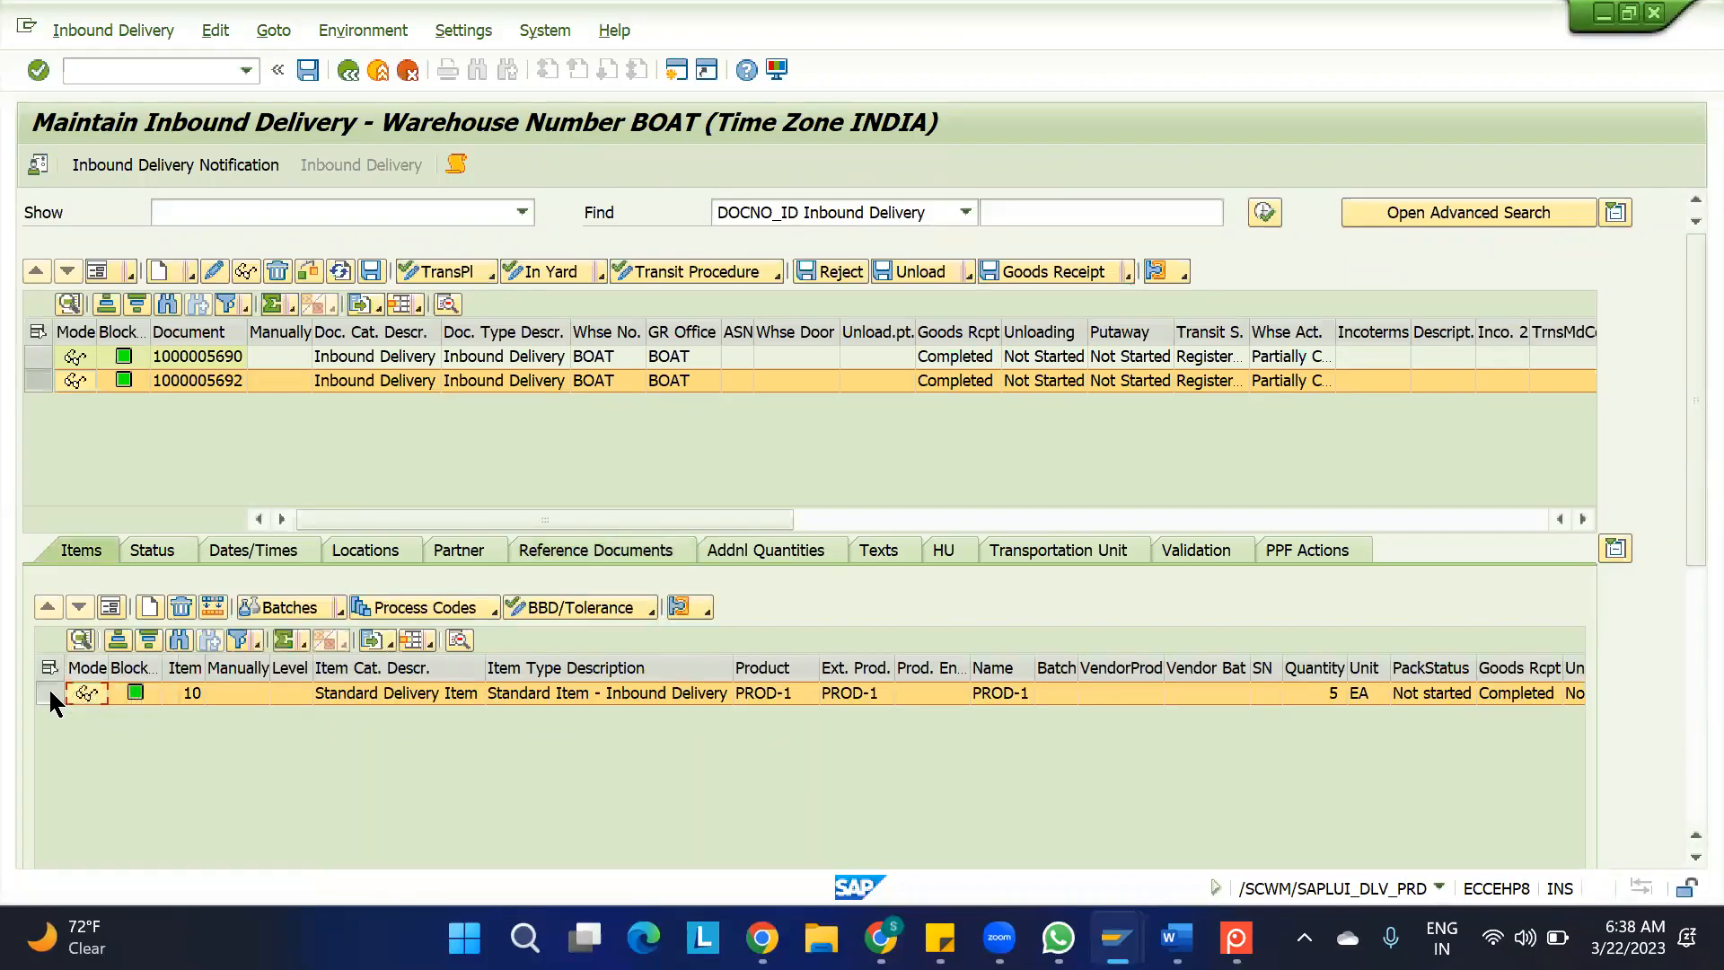
scroll(1679, 762, down, 5)
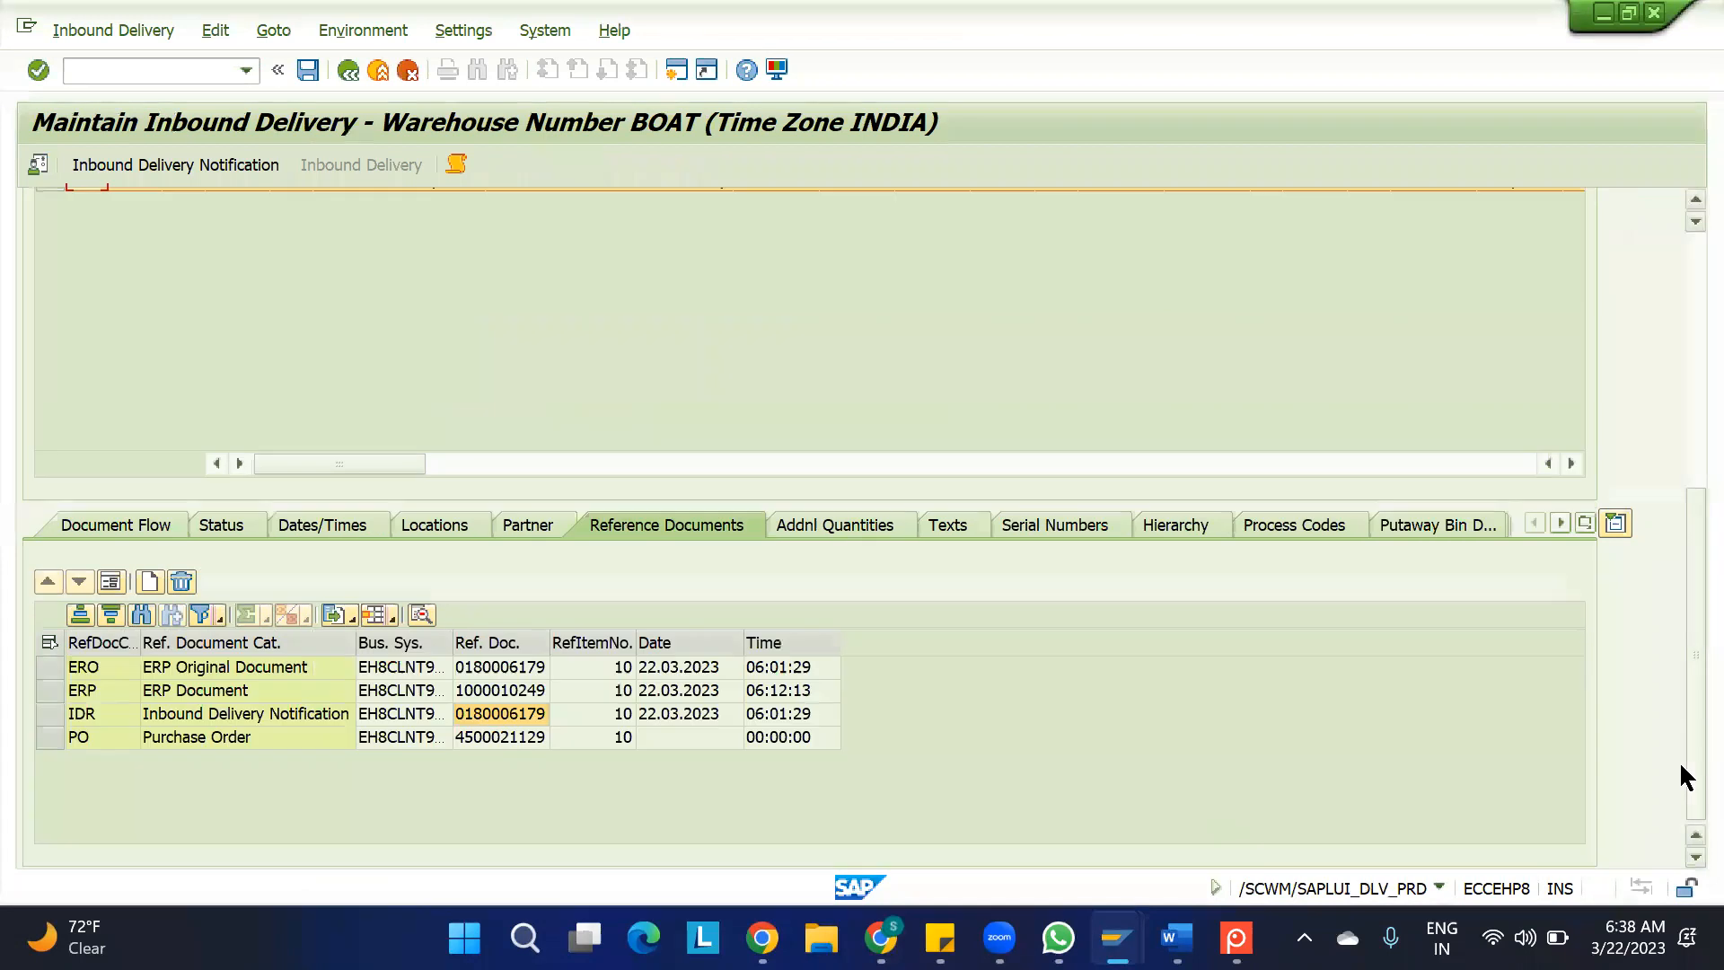
click(519, 736)
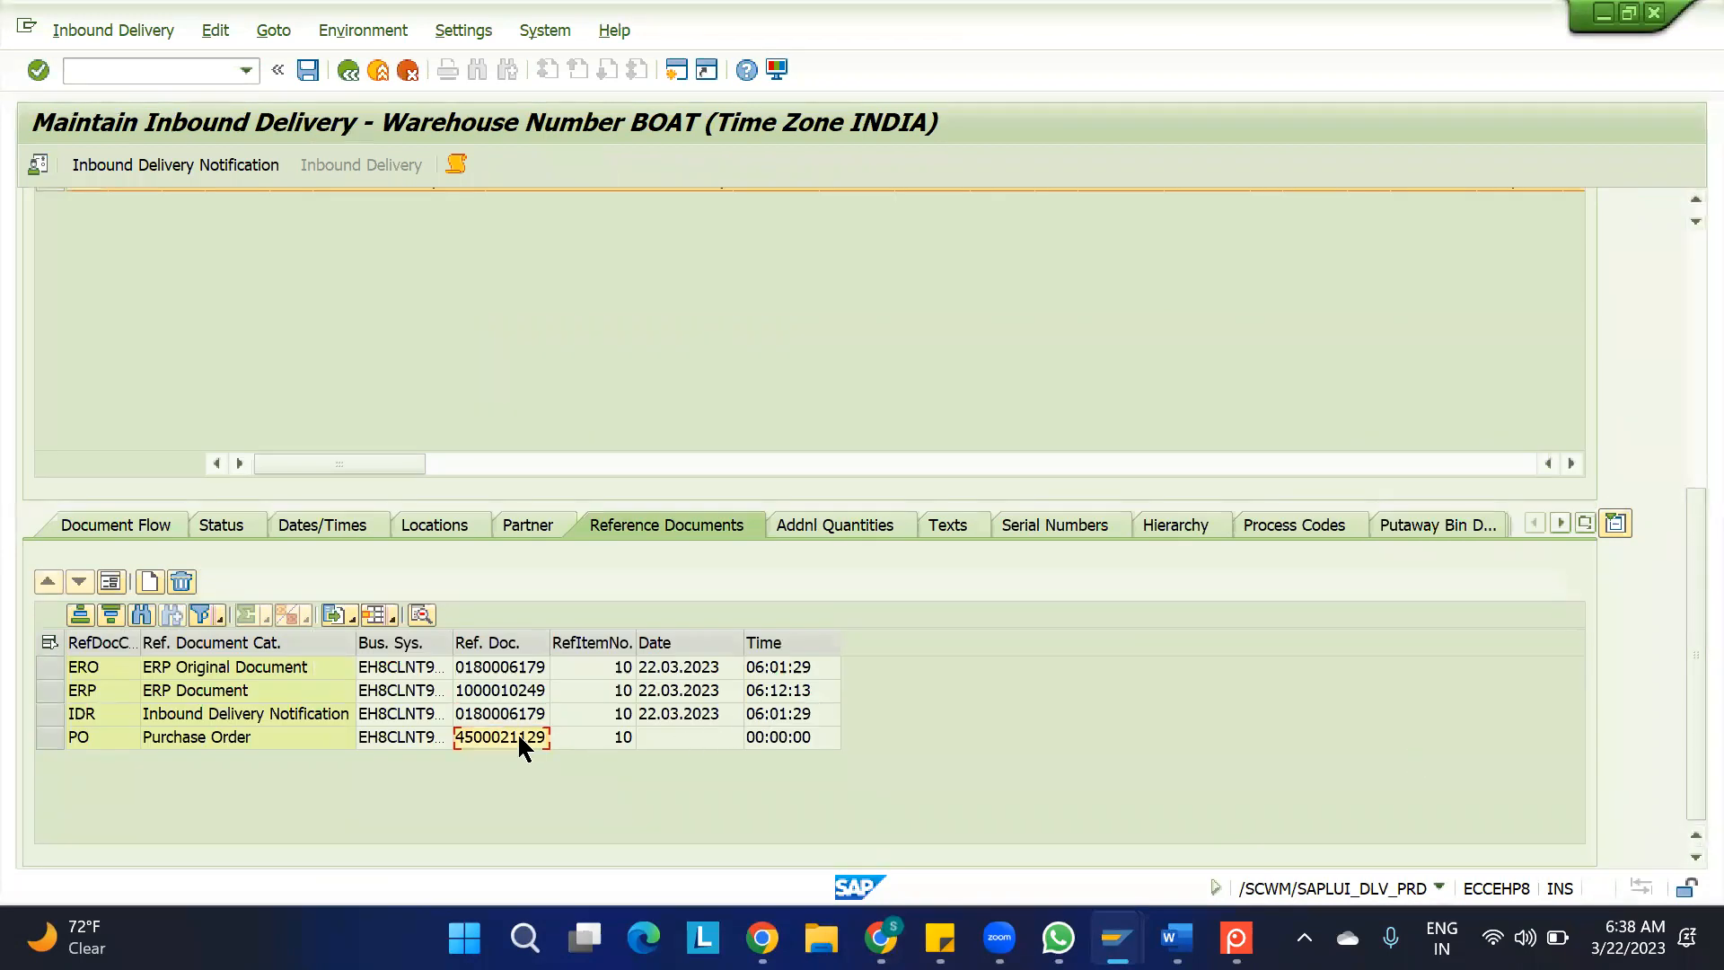
scroll(1680, 357, up, 5)
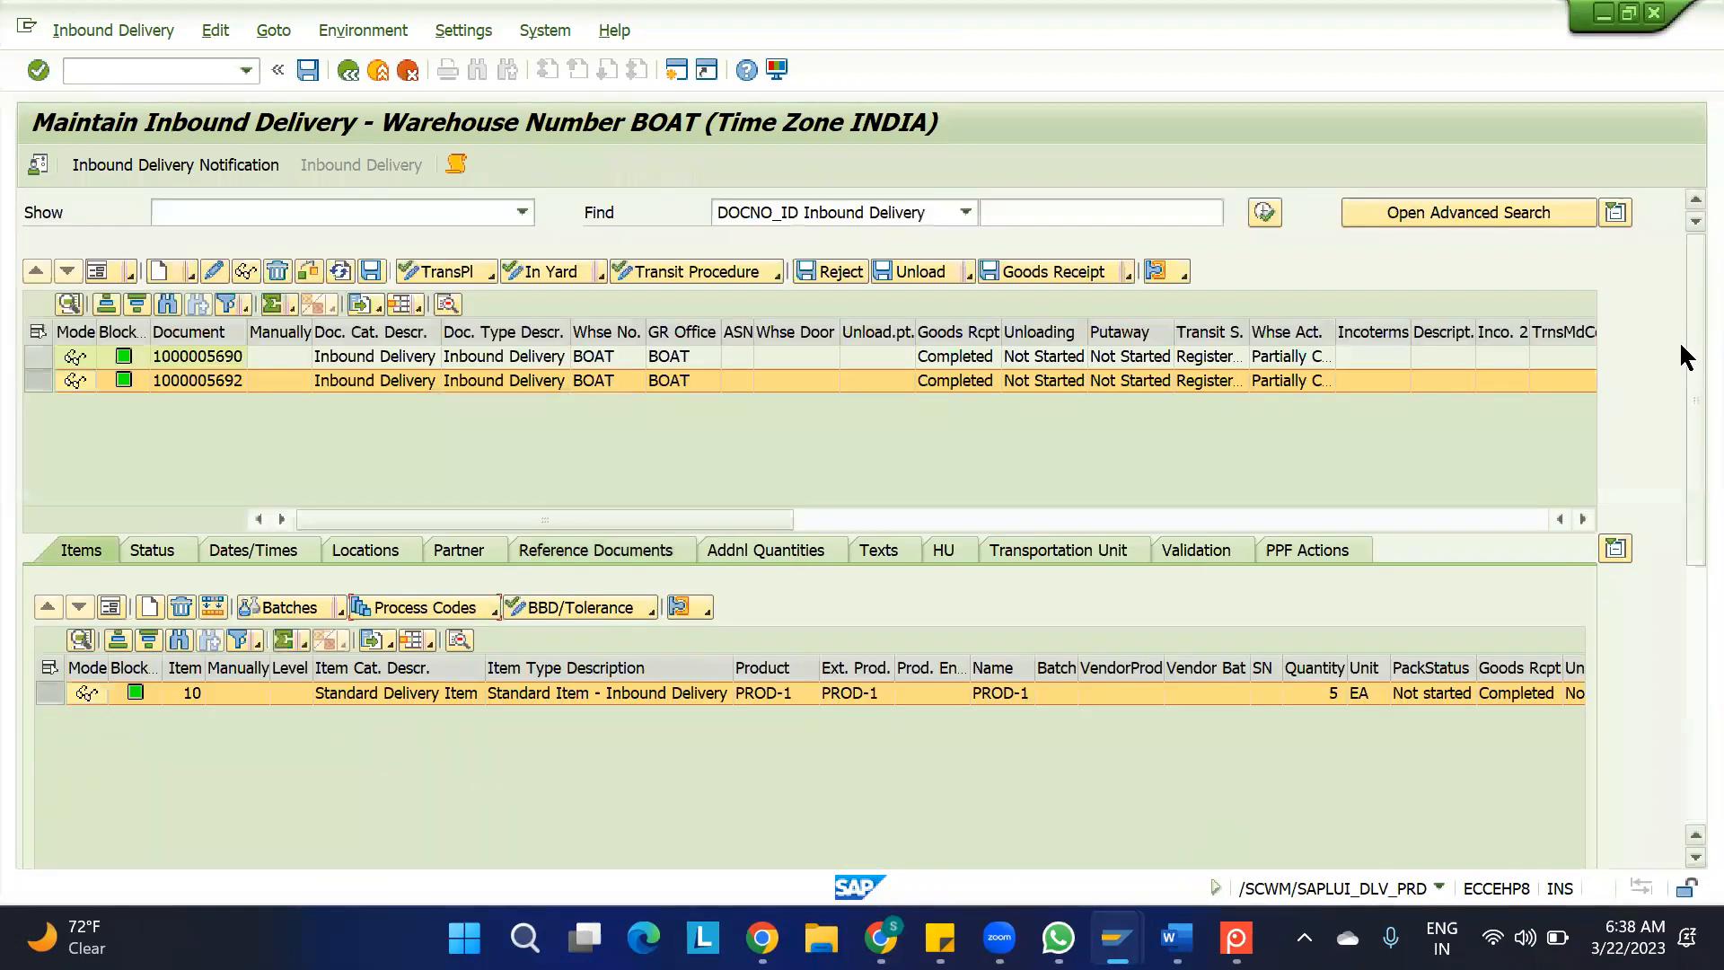
In the ERP session, start transaction VL31N and create an inbound delivery for the prefilled purchase order
mouse_move(1115, 938)
click(957, 823)
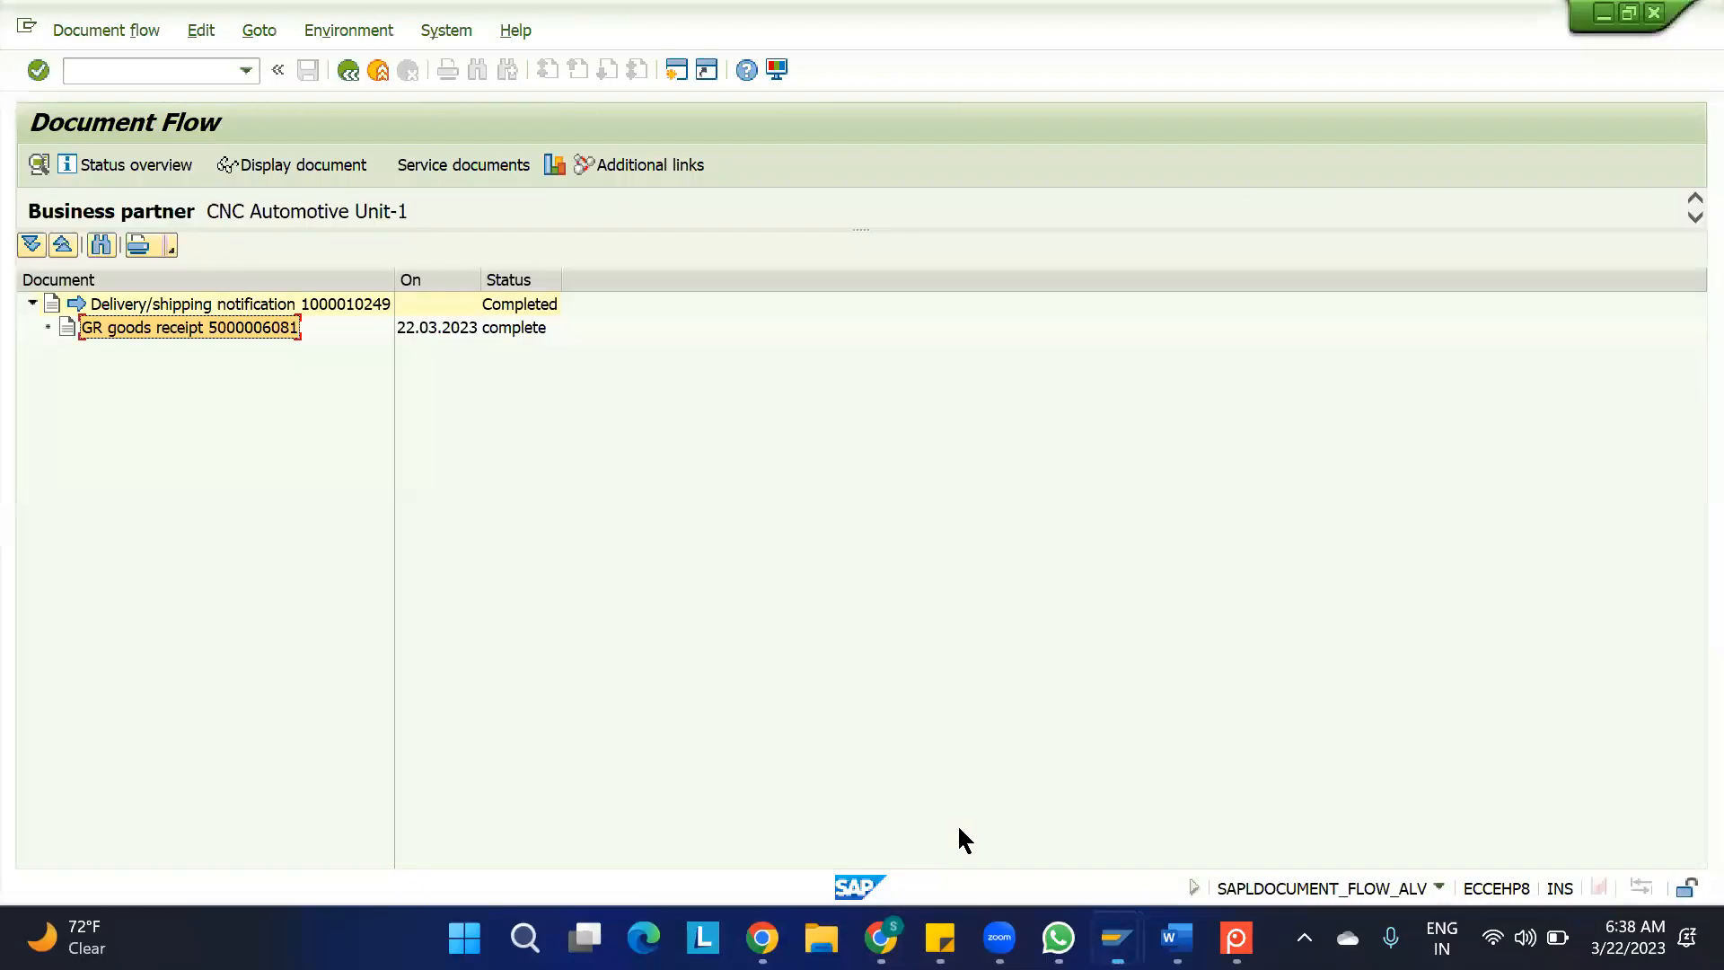
click(104, 69)
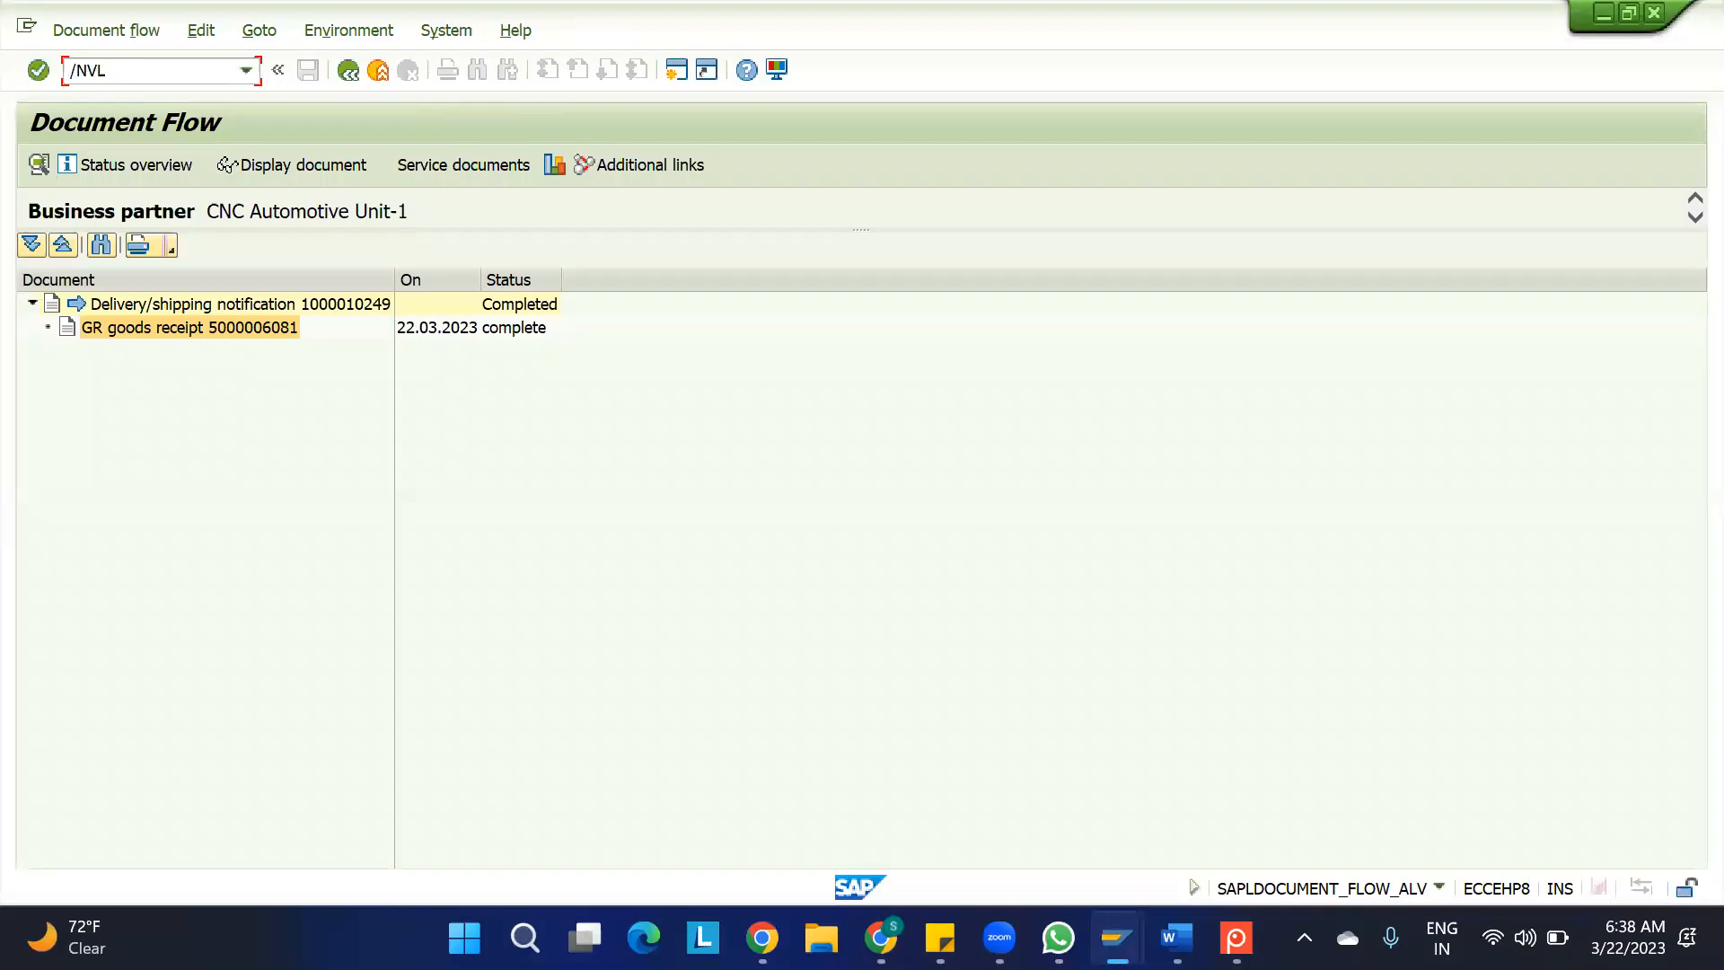
text(/NVL31N)
key(Return)
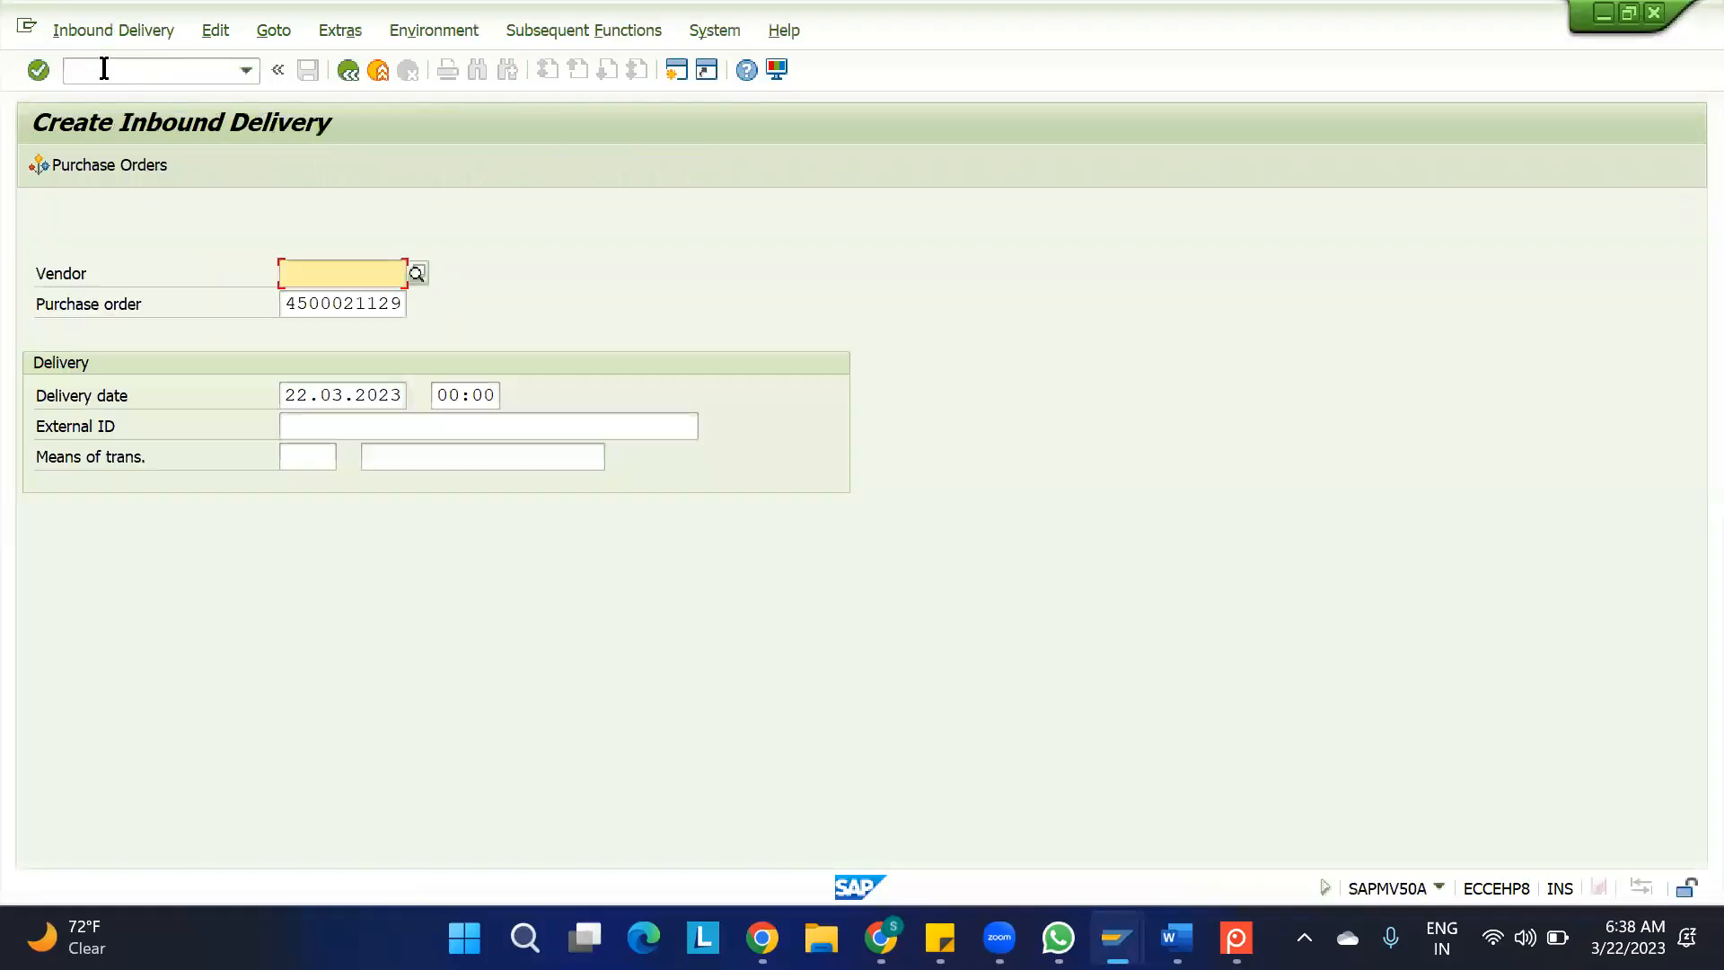
click(406, 303)
key(Return)
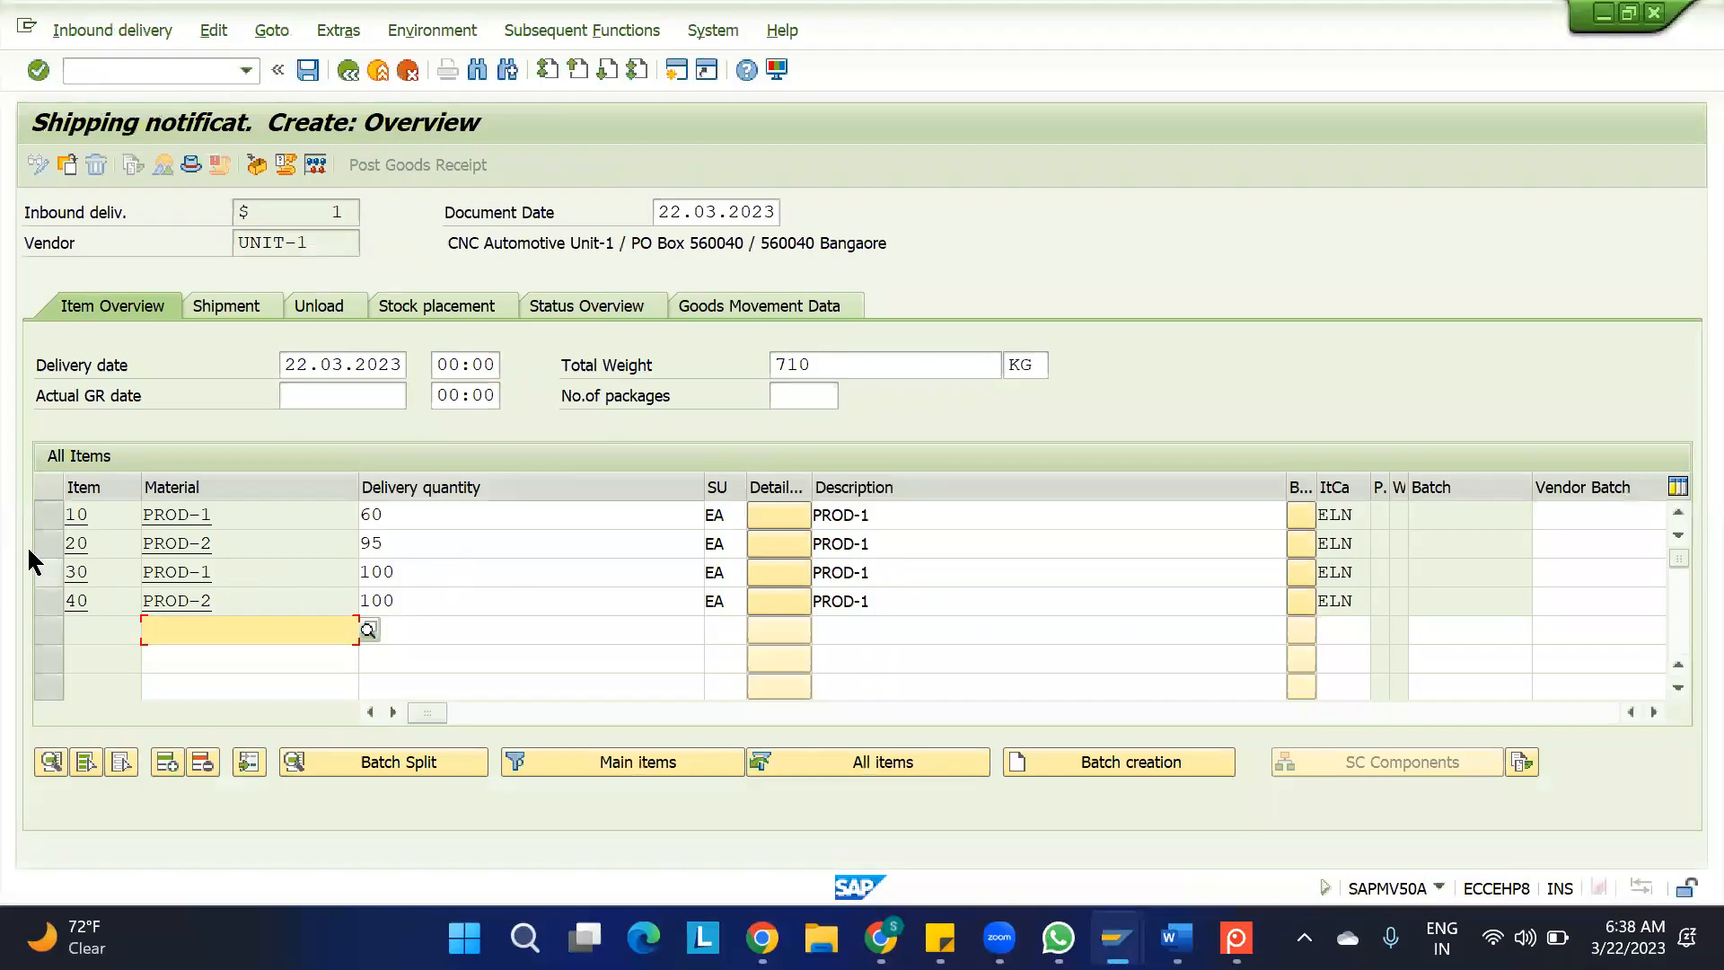
Delete items 20, 30 and 40 from the new inbound delivery, keeping only PROD-1 item 10
drag(38, 541, 50, 571)
click(46, 572)
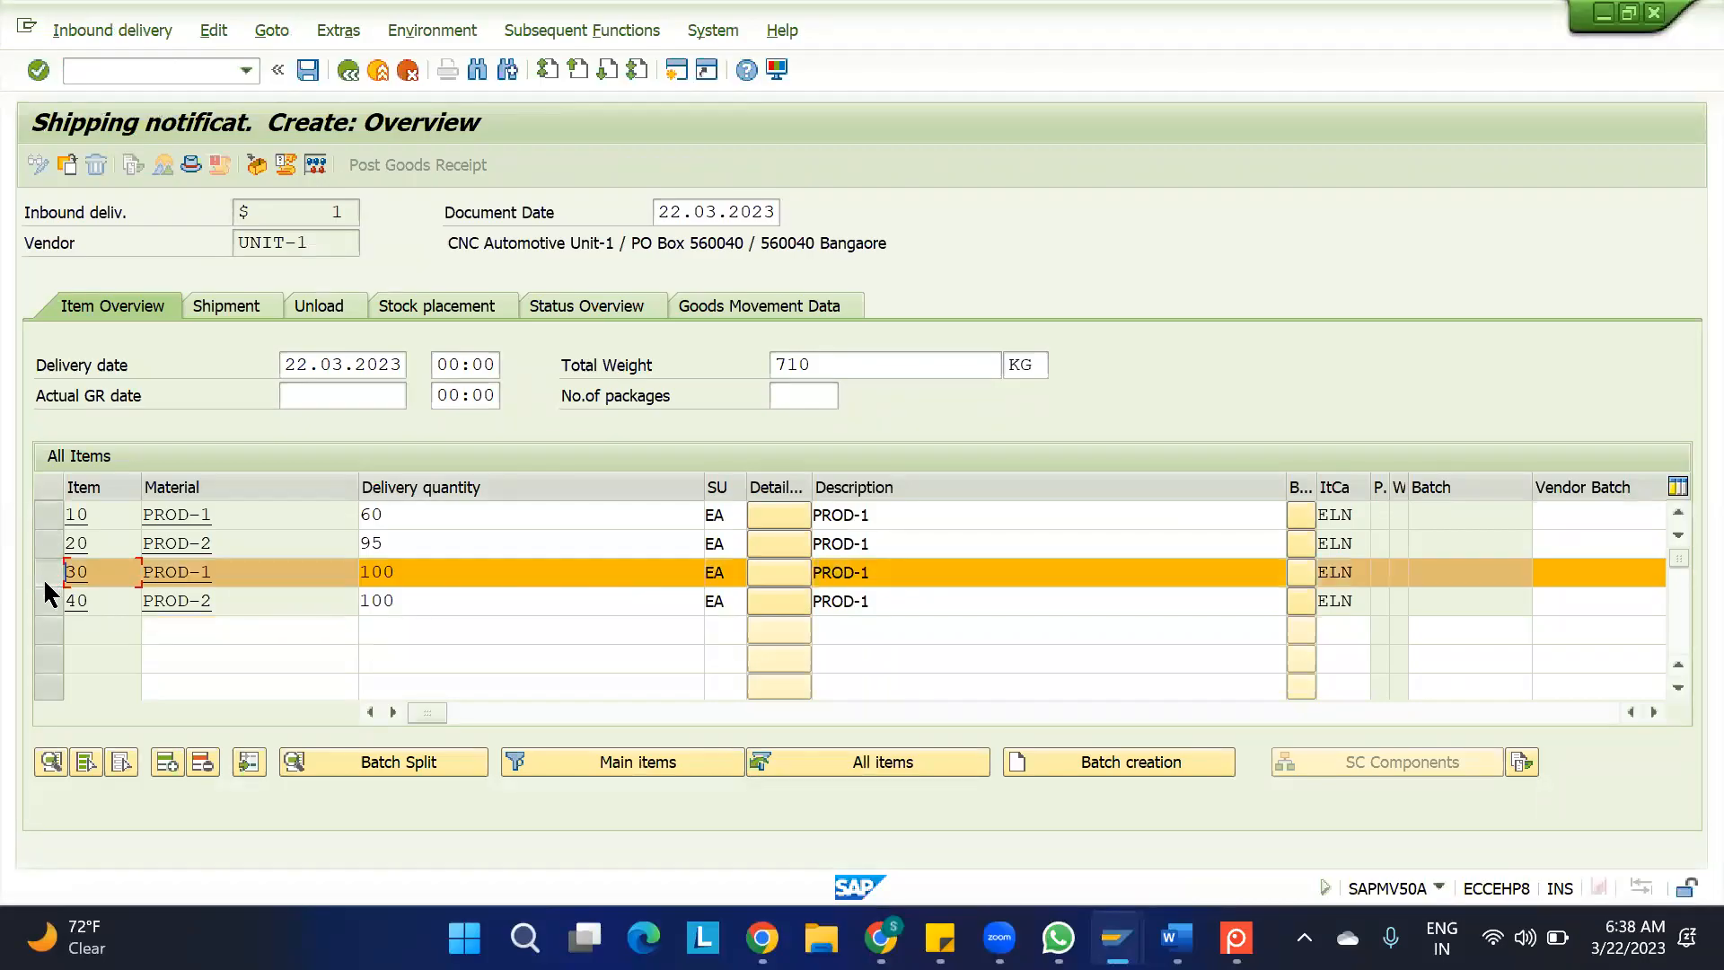
click(45, 594)
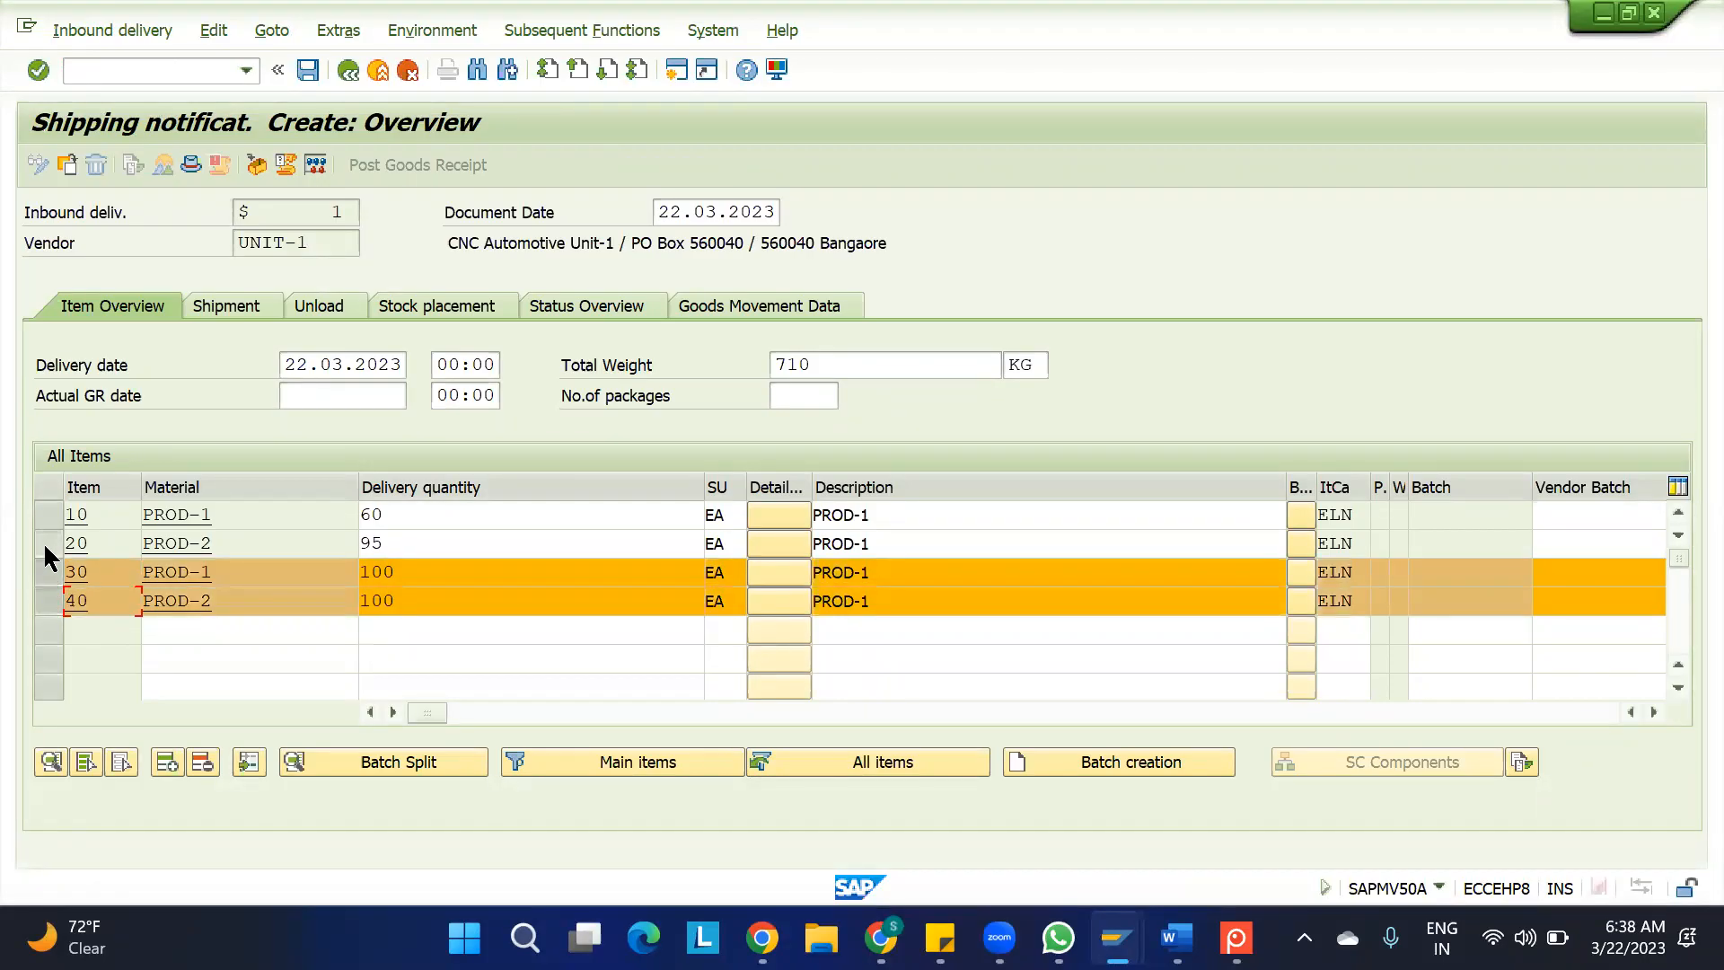
click(47, 544)
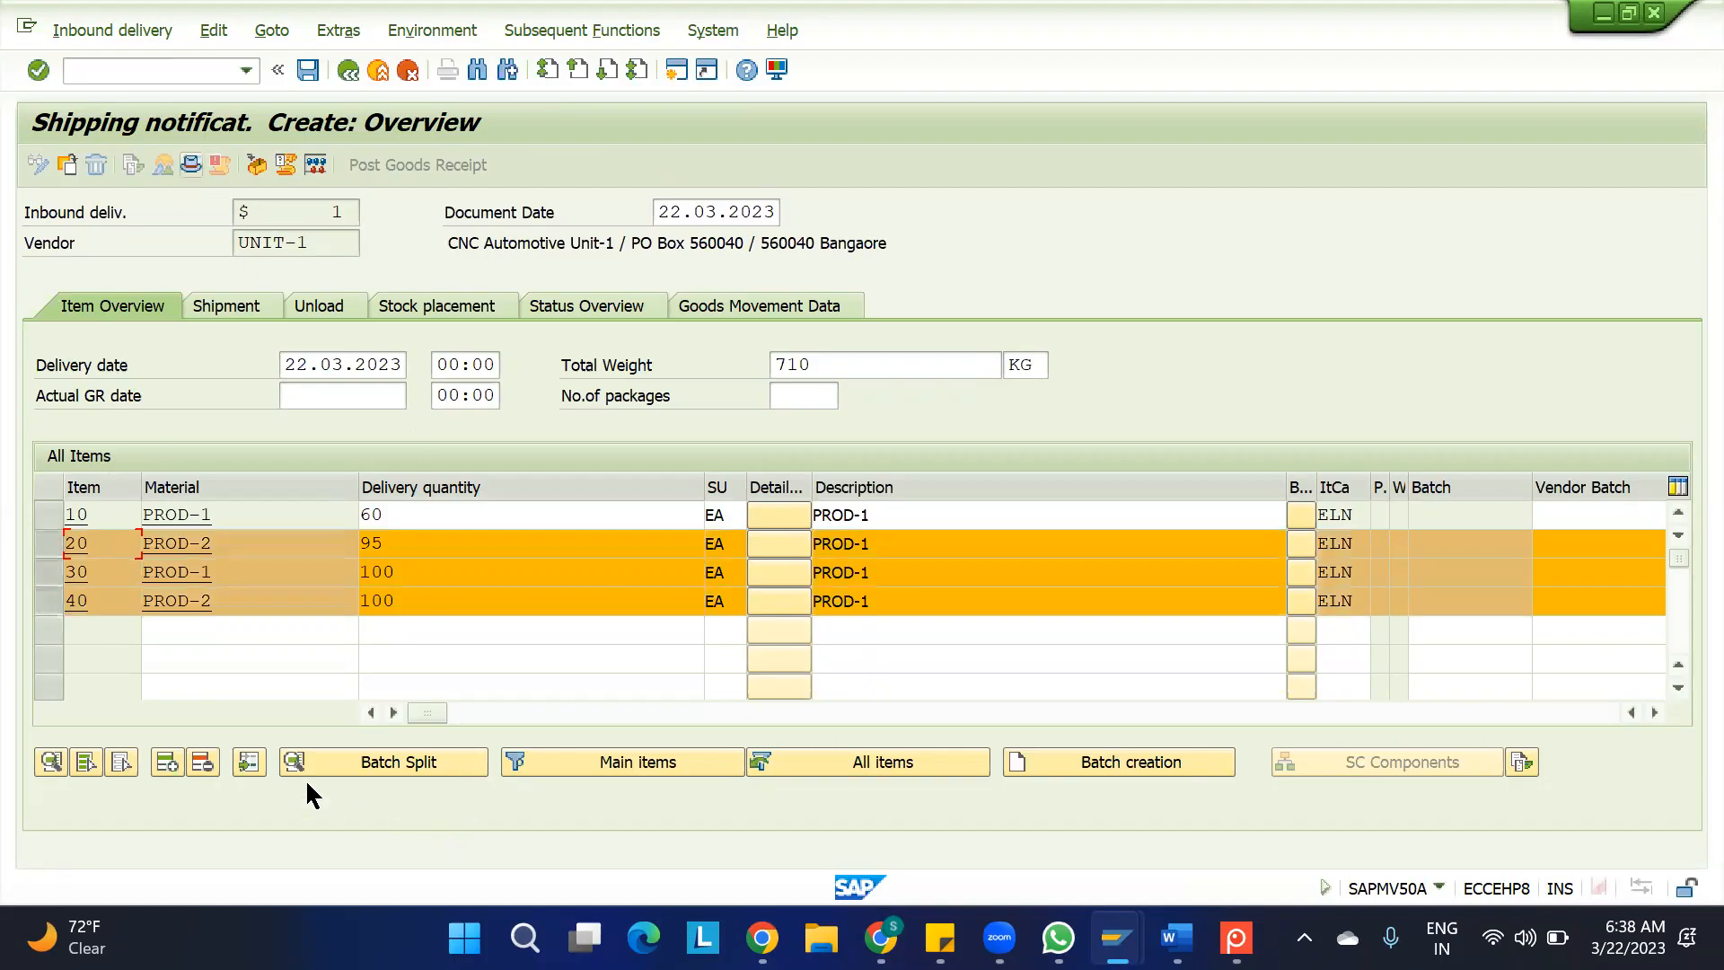
click(203, 762)
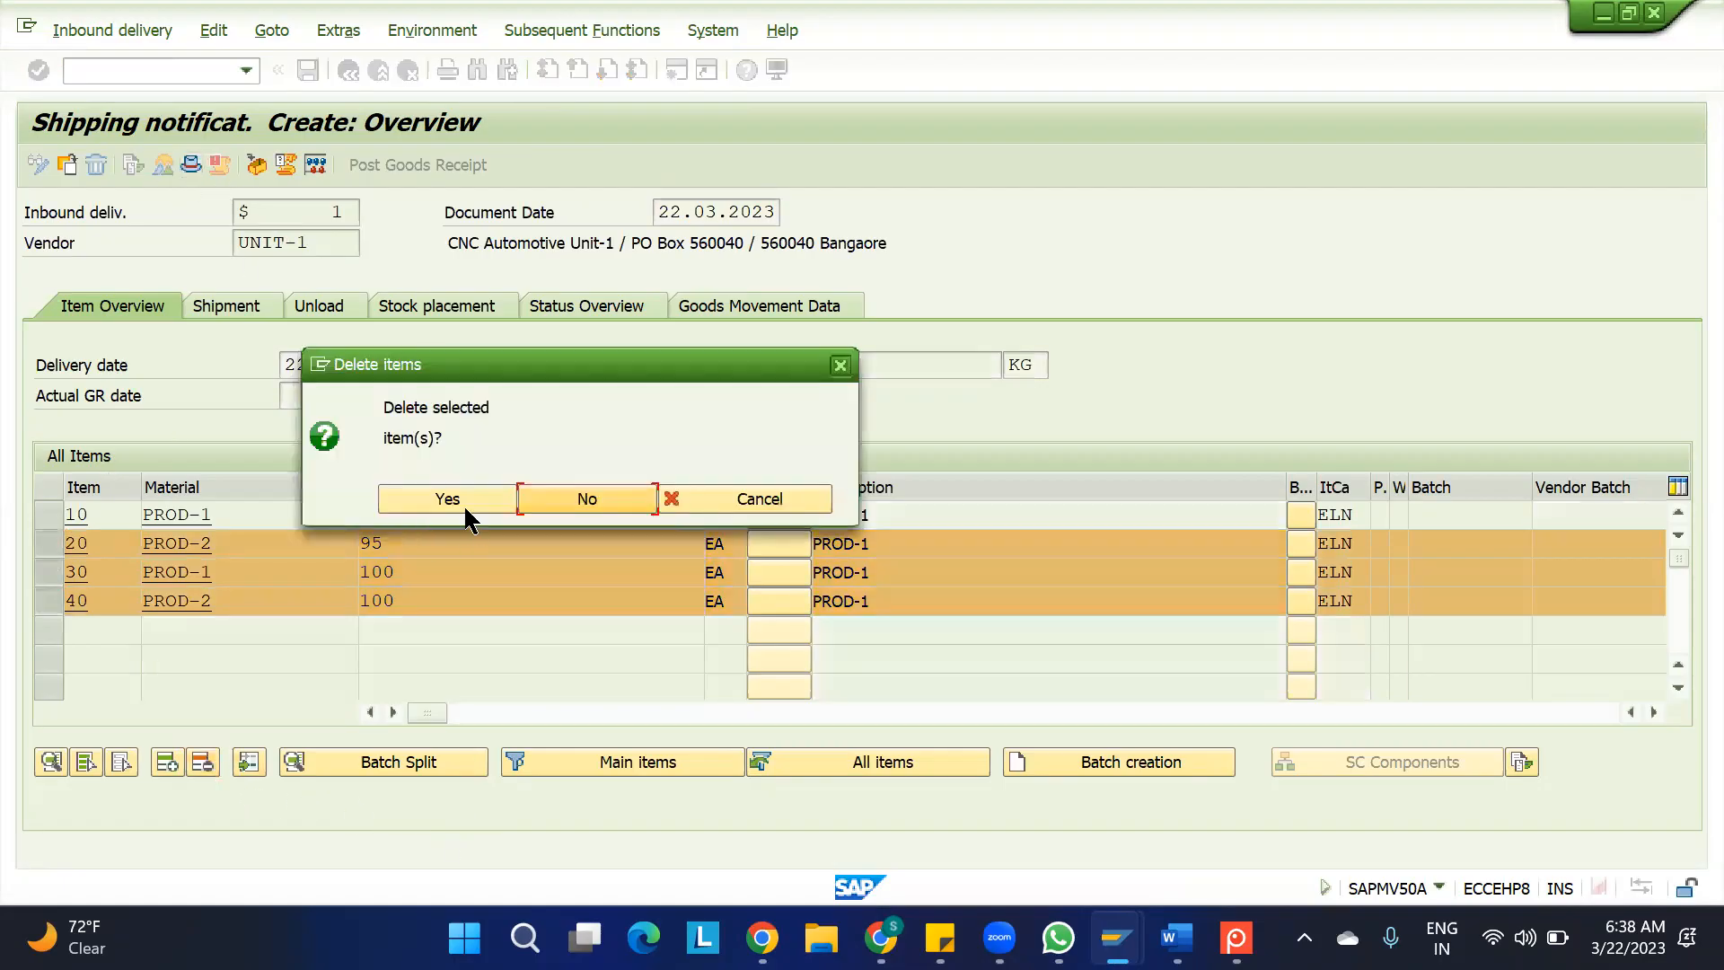
click(444, 506)
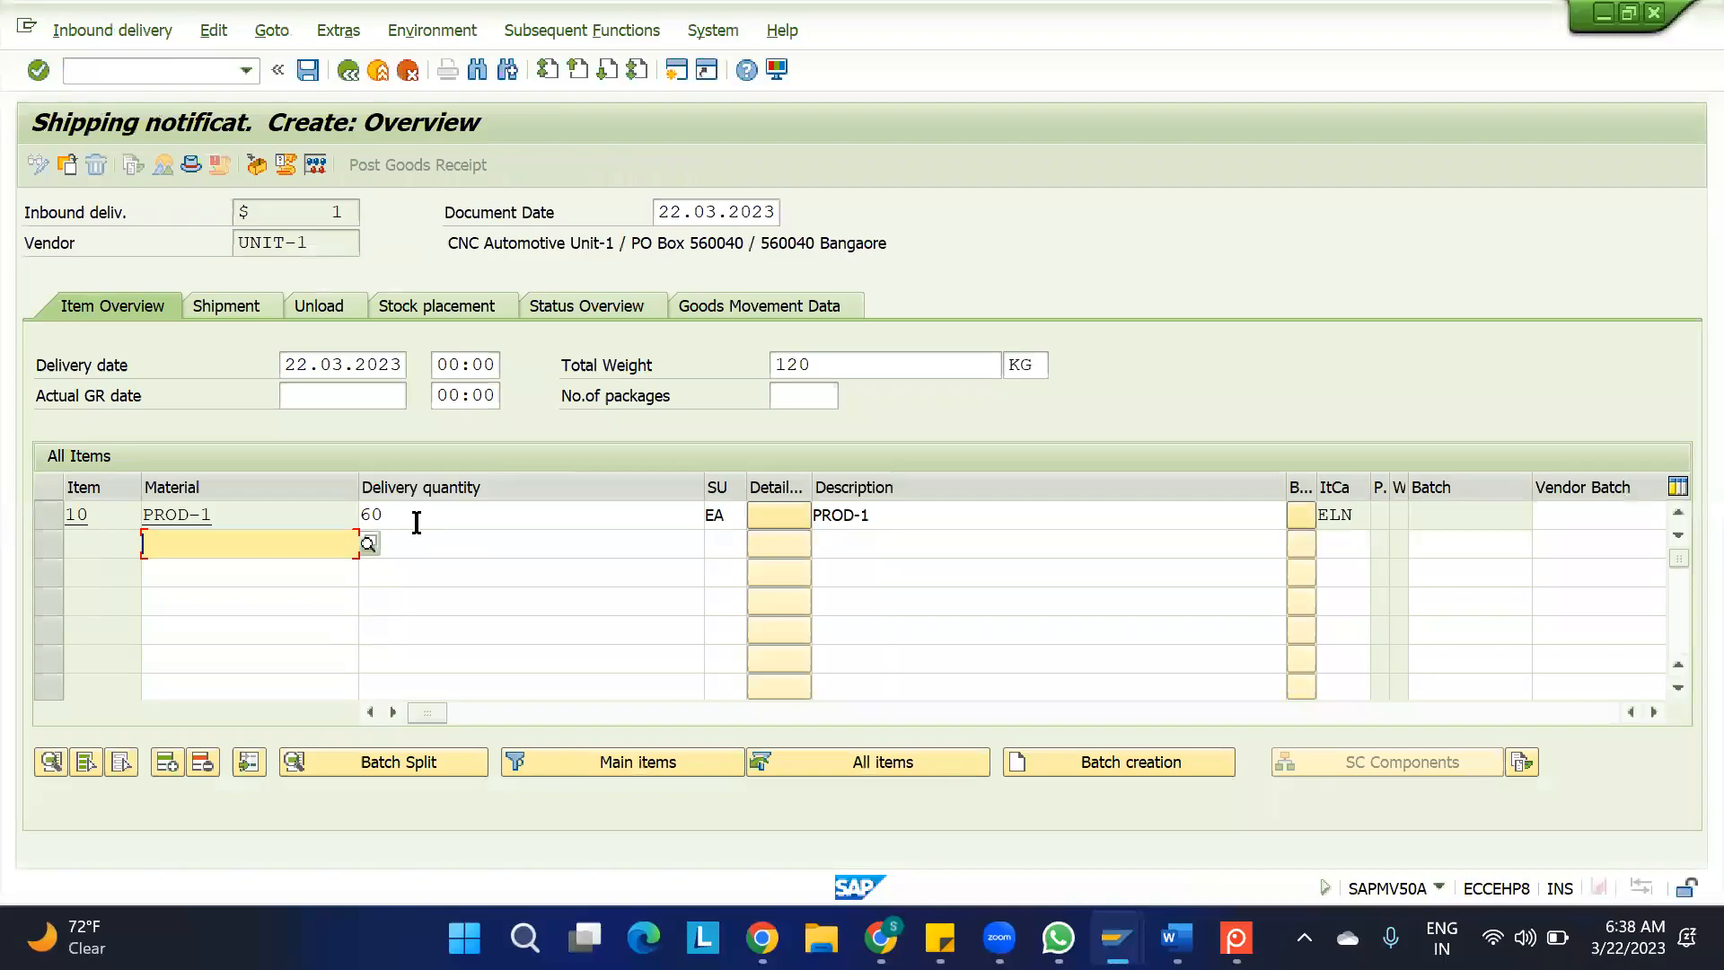
Set the delivery quantity of PROD-1 item 10 to 10 EA and save the inbound delivery
click(417, 521)
text(10)
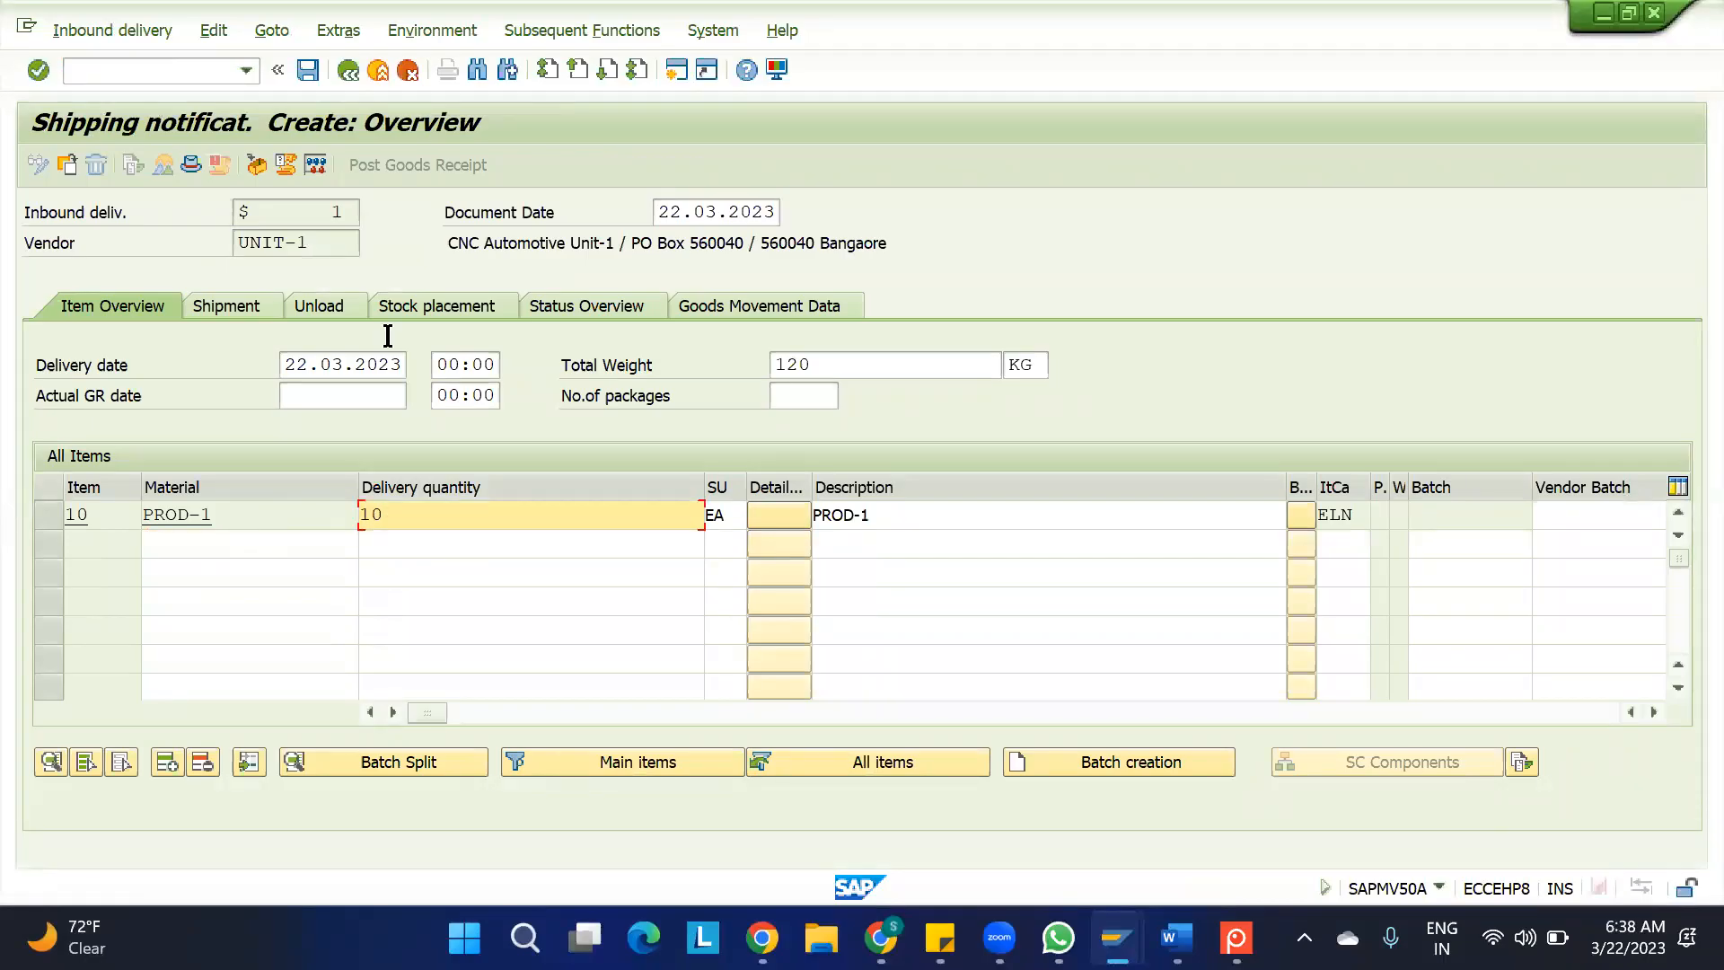
click(308, 70)
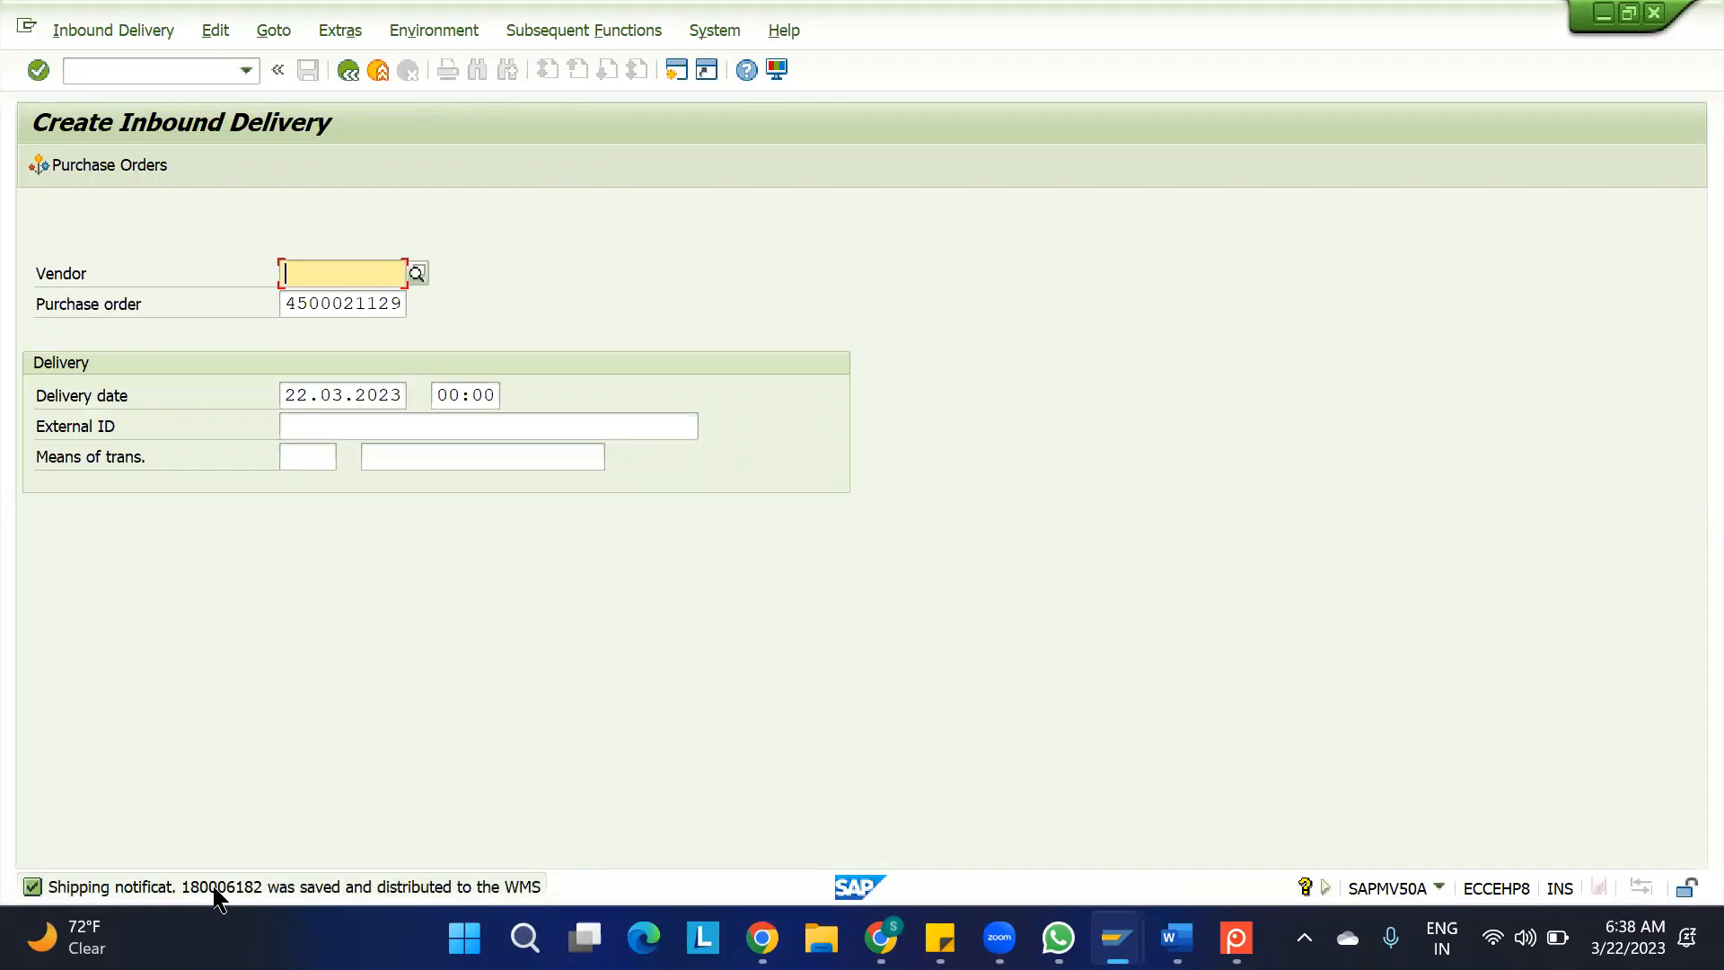
Open the details of the save message, copy the new inbound delivery number and close the details
double_click(215, 889)
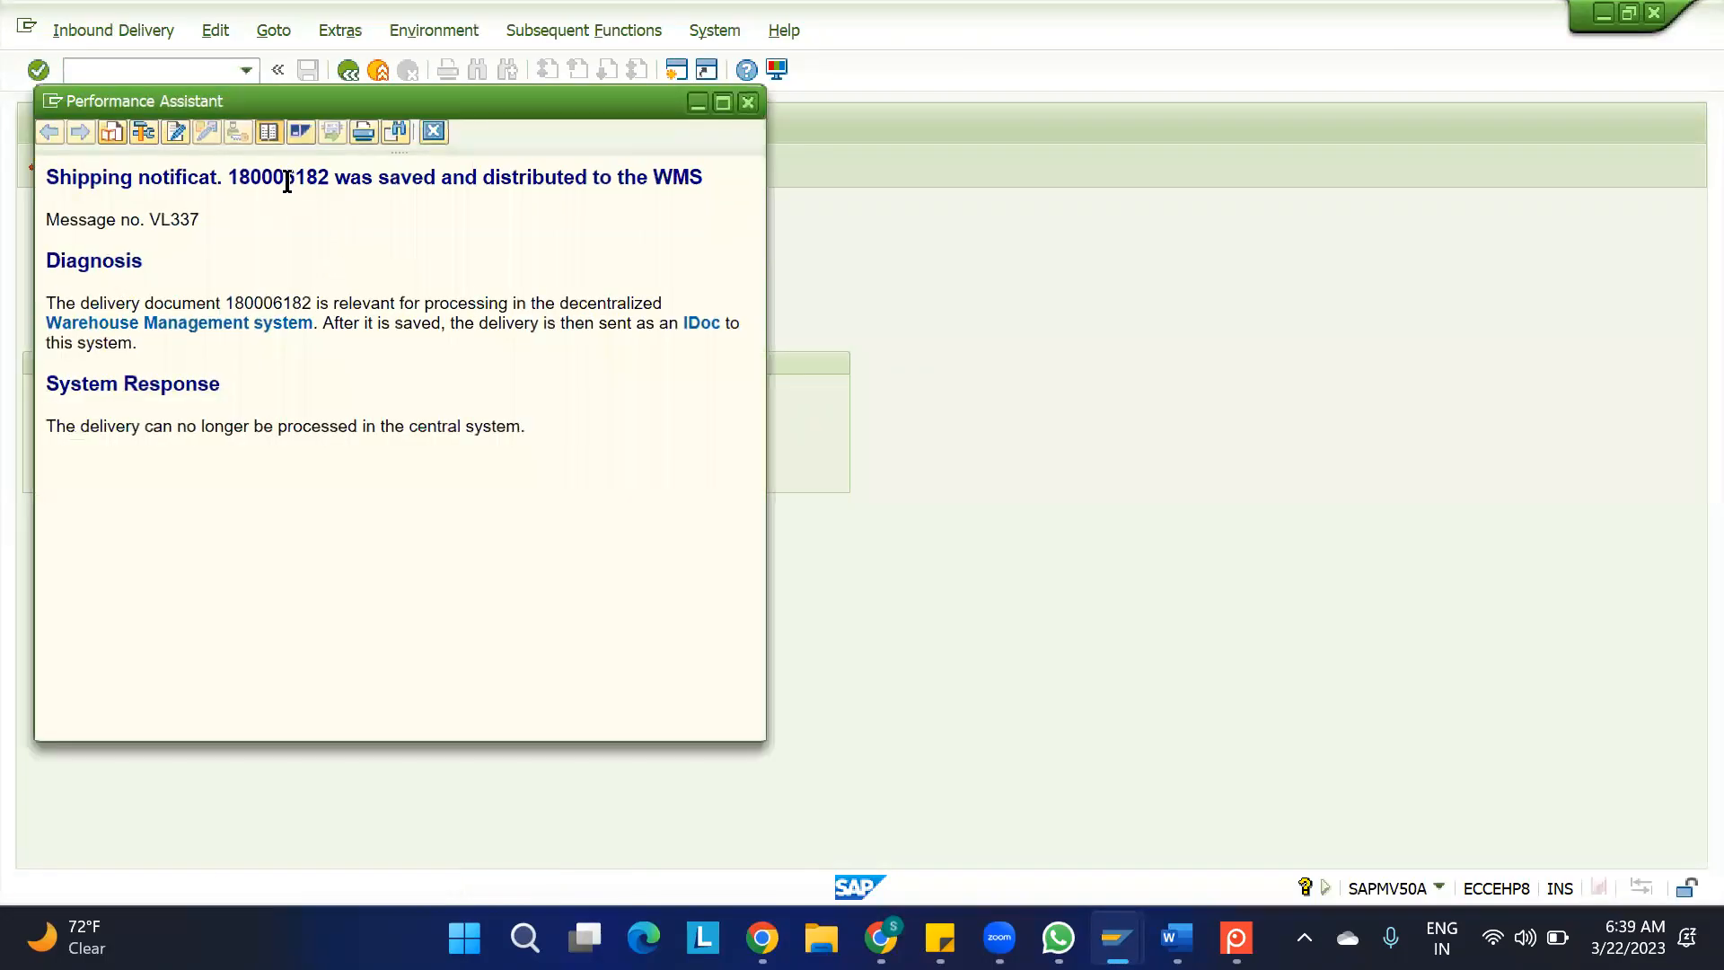
double_click(287, 179)
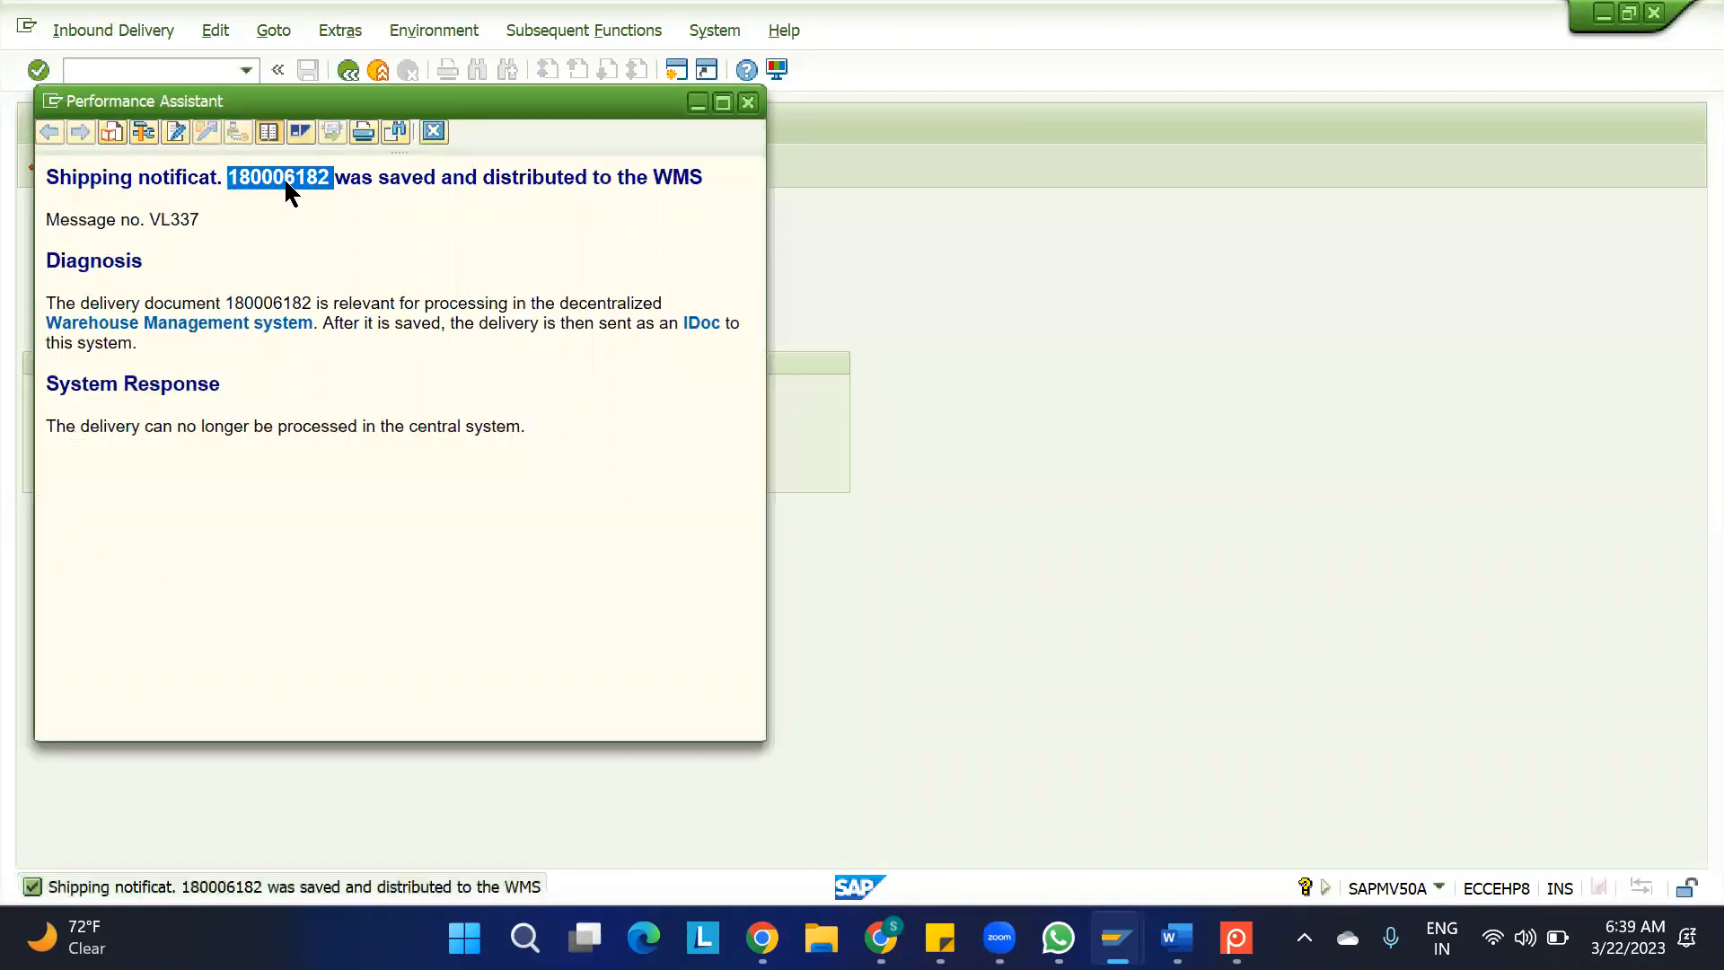
click(433, 132)
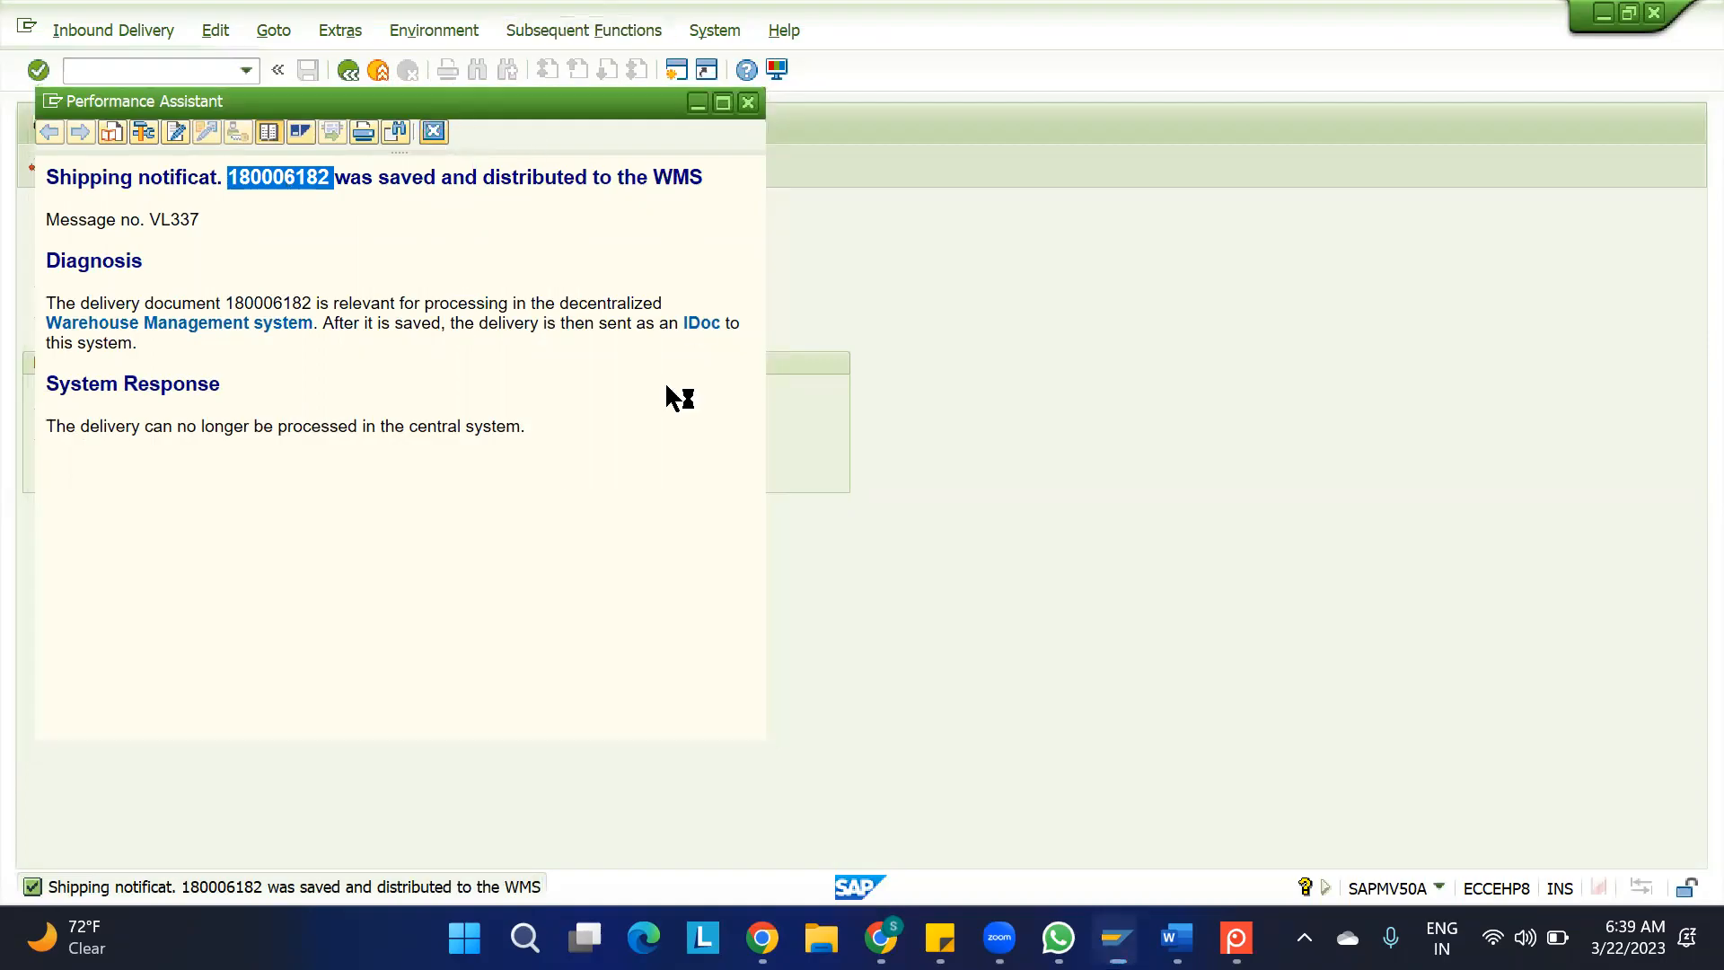
Switch to the warehouse session and leave the inbound delivery maintenance for the SAP Easy Access menu with /N
mouse_move(1116, 939)
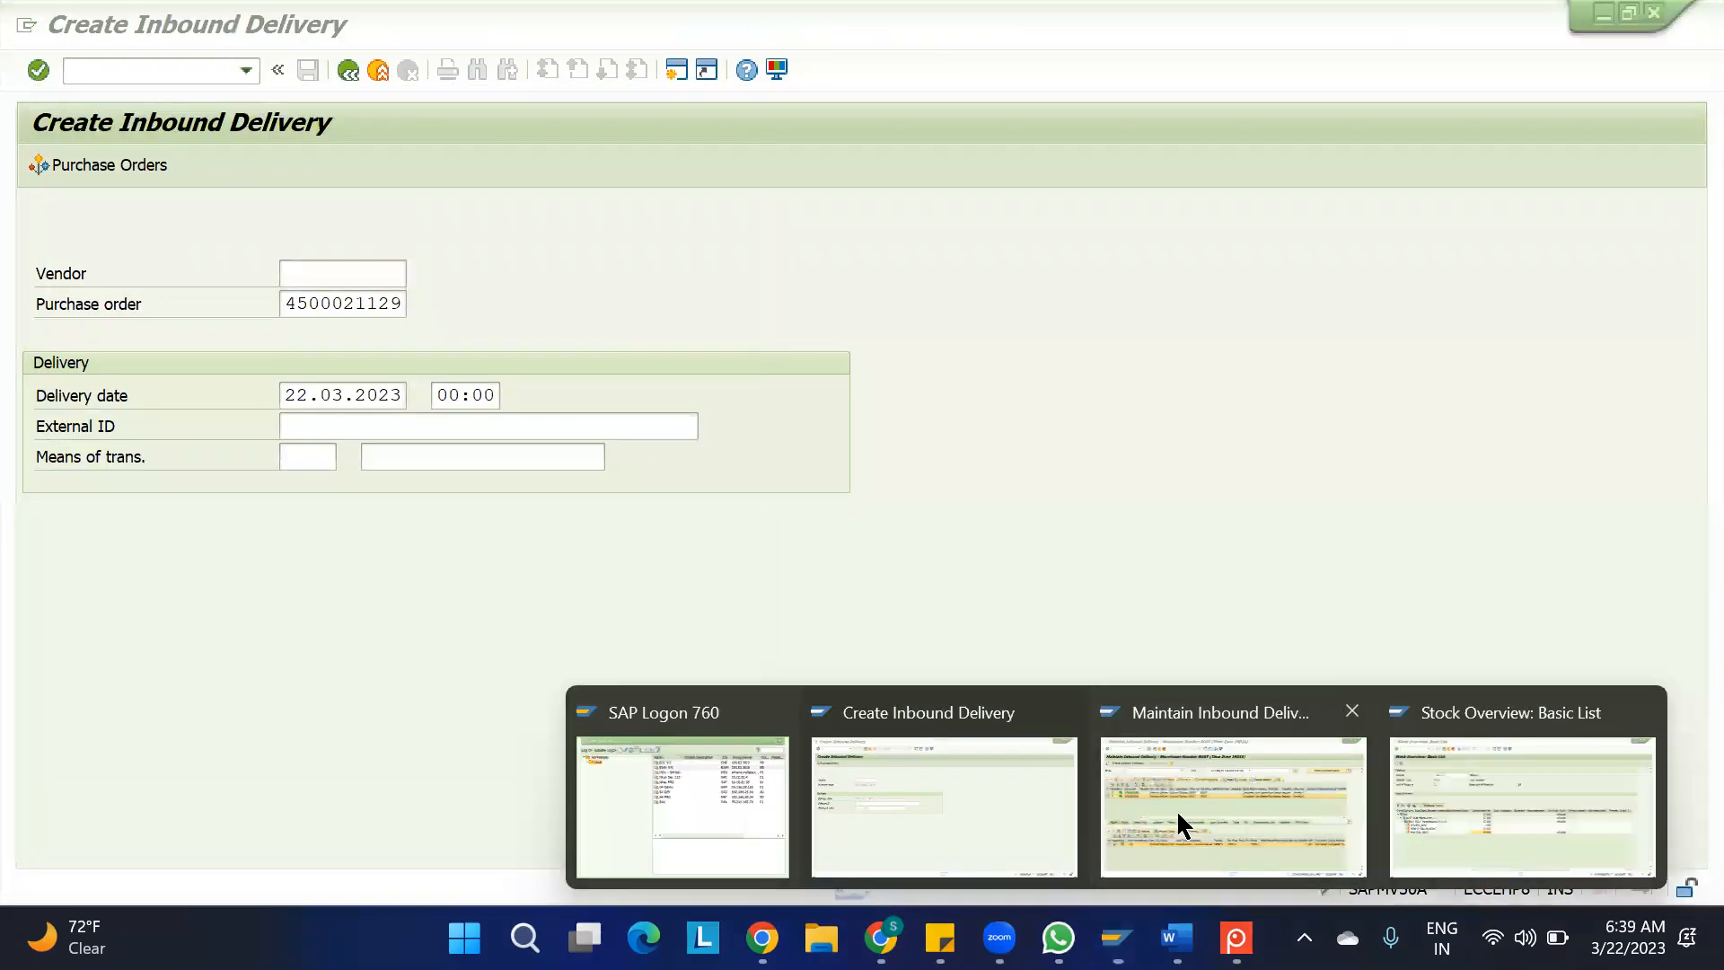
click(1176, 810)
click(129, 70)
text(/)
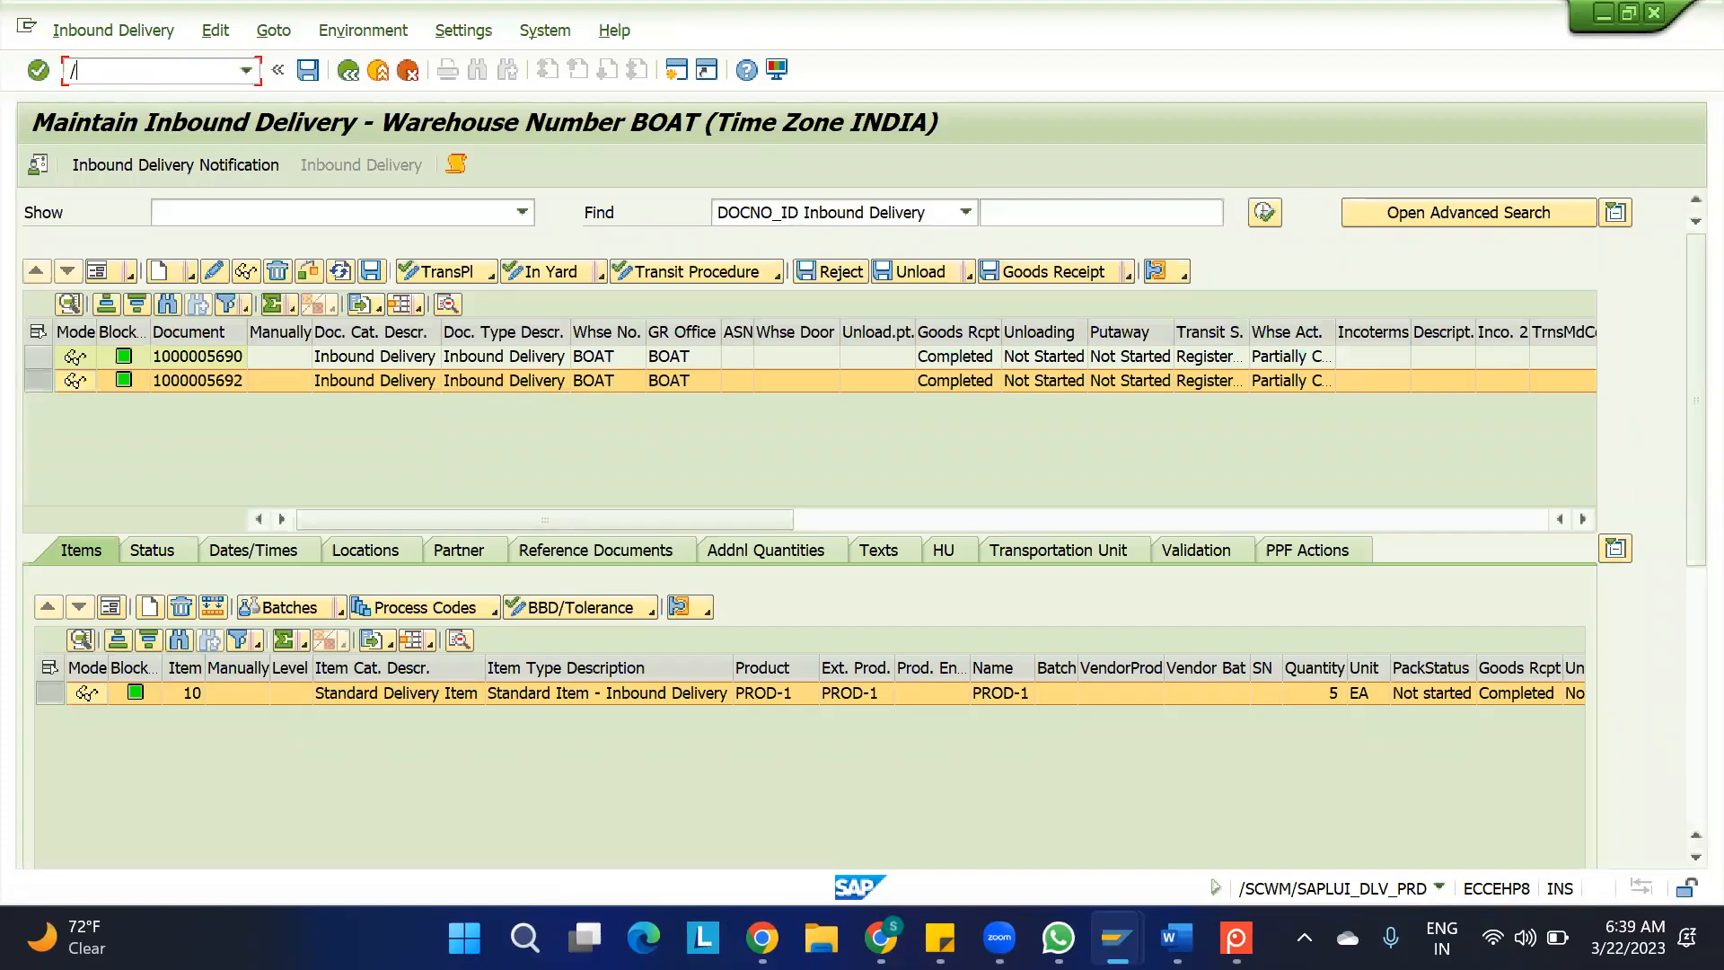
text(N)
key(Return)
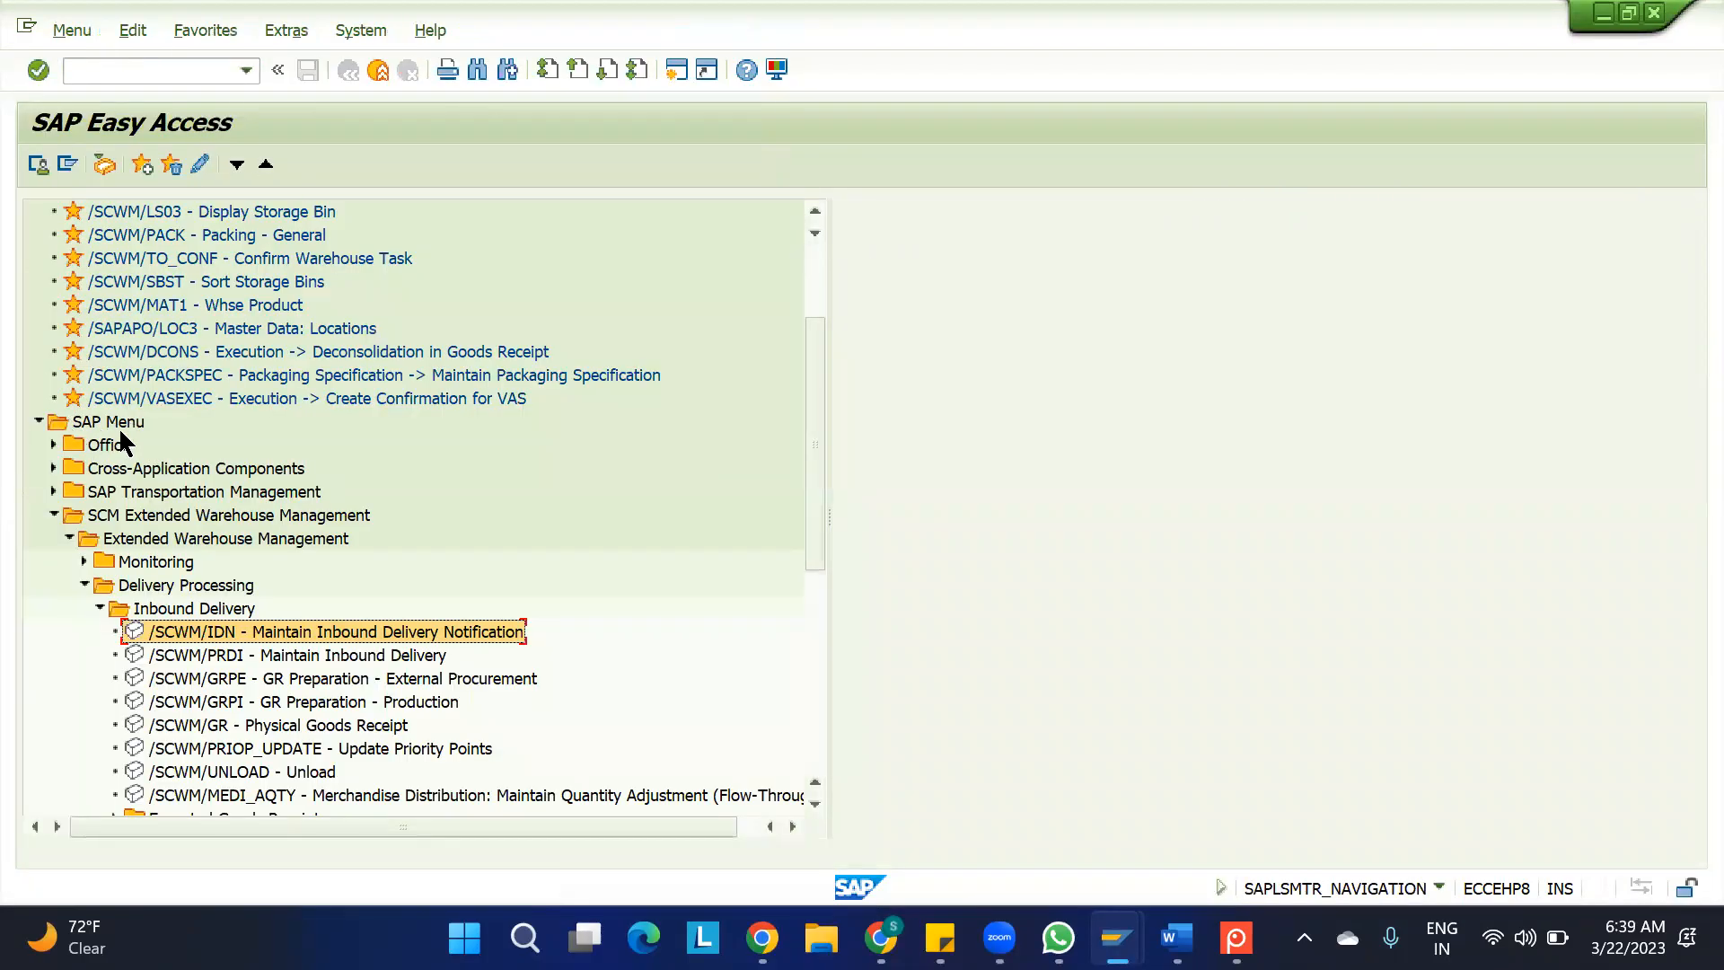
Open Maintain Inbound Delivery Notification (/SCWM/IDN) under Extended Warehouse Management, Delivery Processing, Inbound Delivery
click(110, 516)
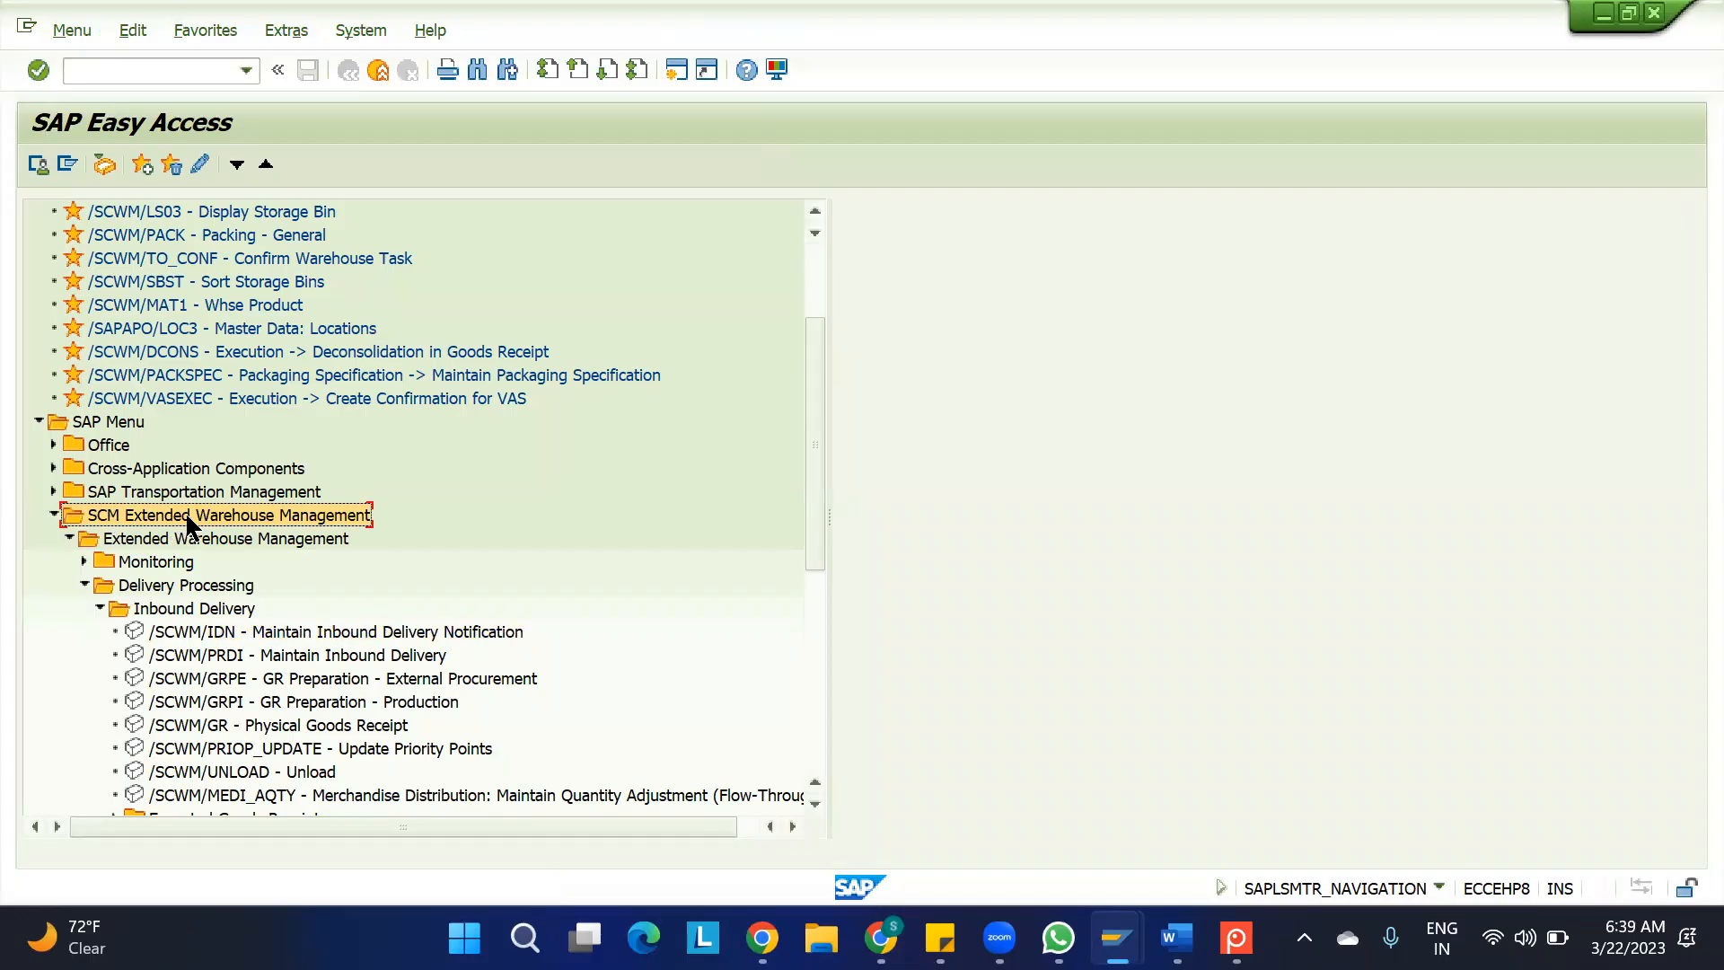
click(148, 542)
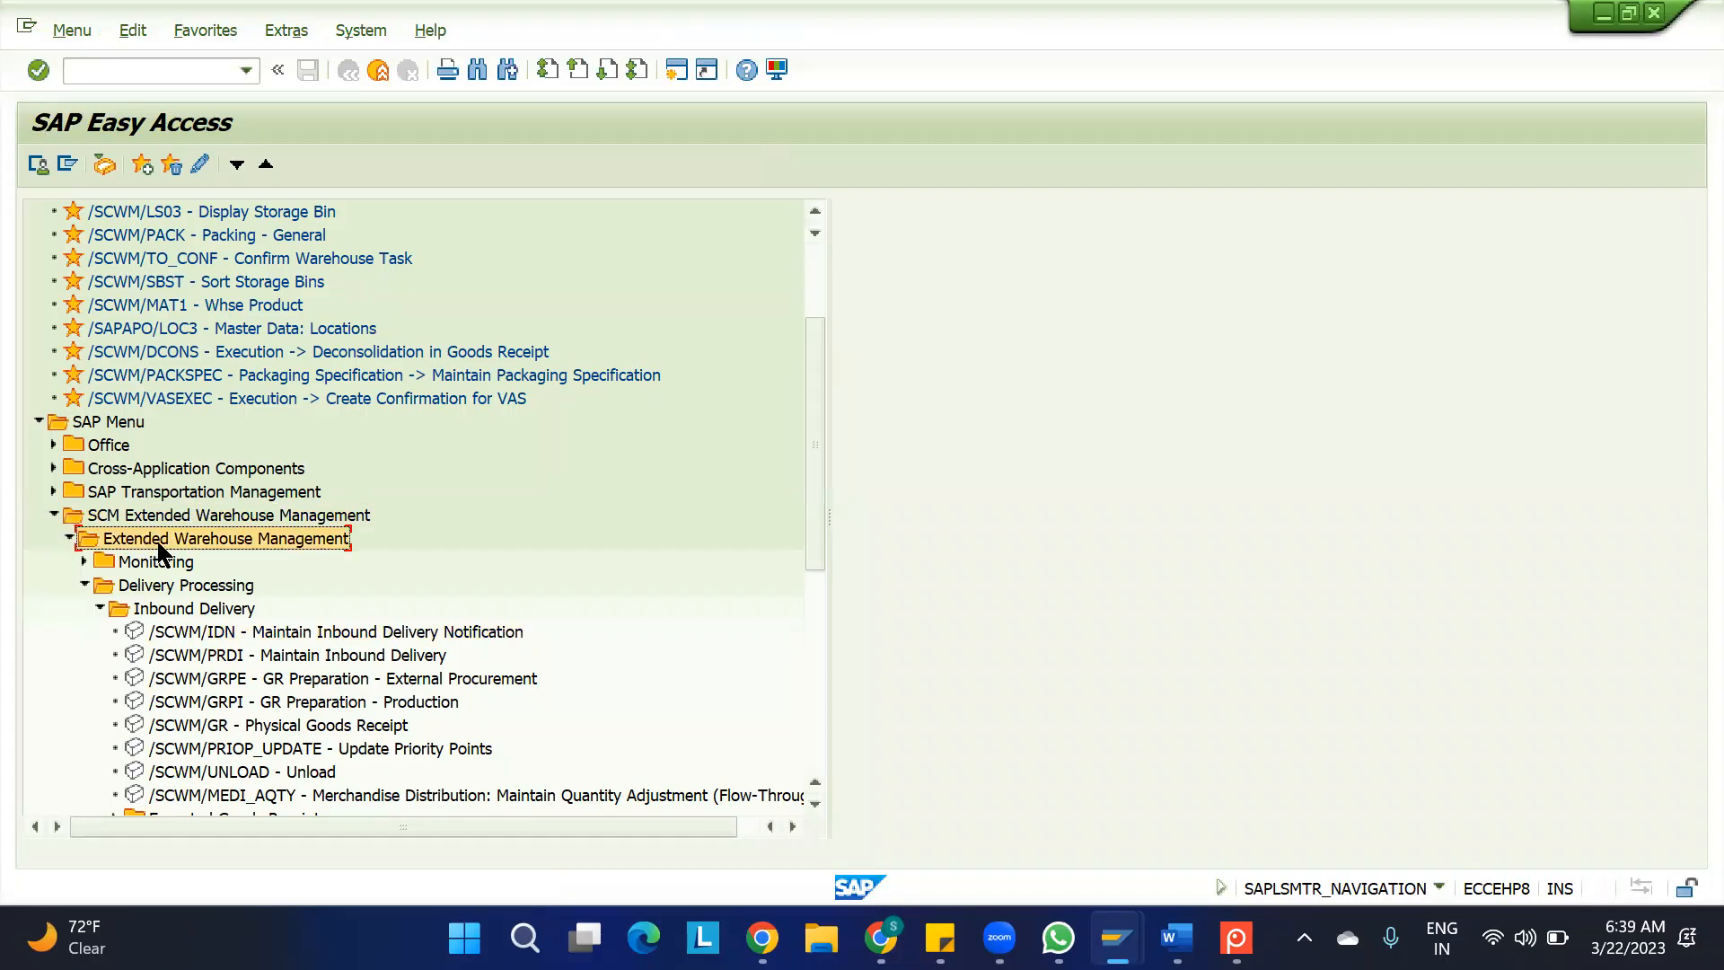
click(147, 588)
click(160, 611)
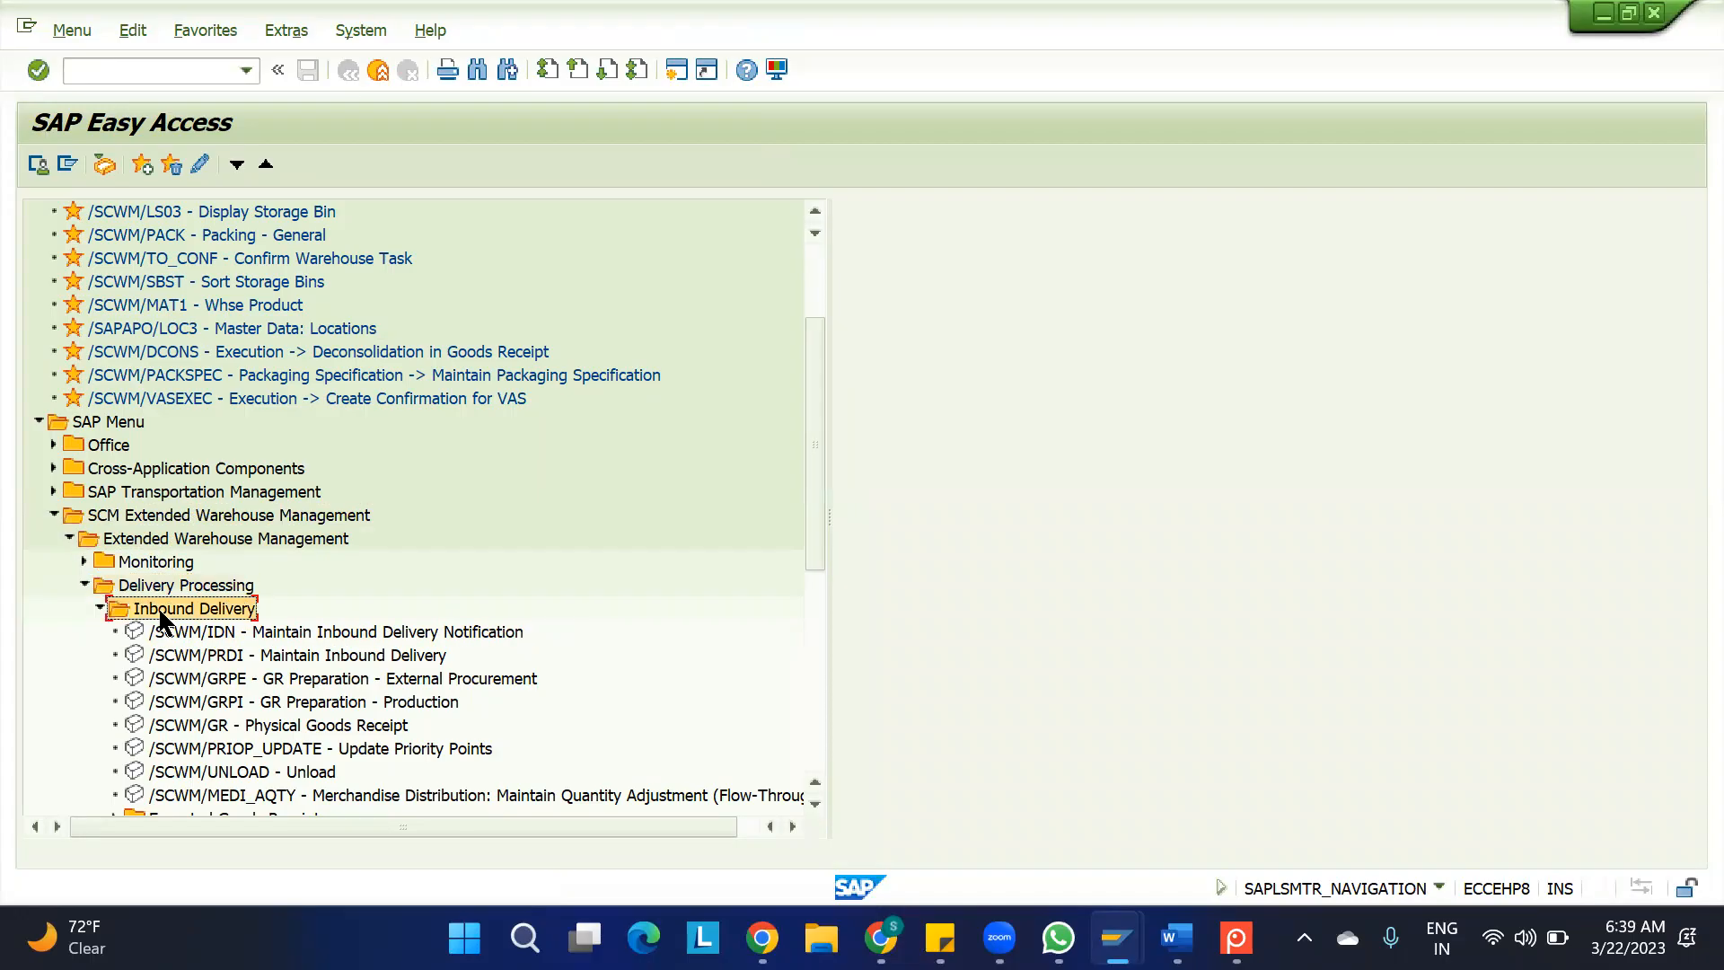
click(206, 633)
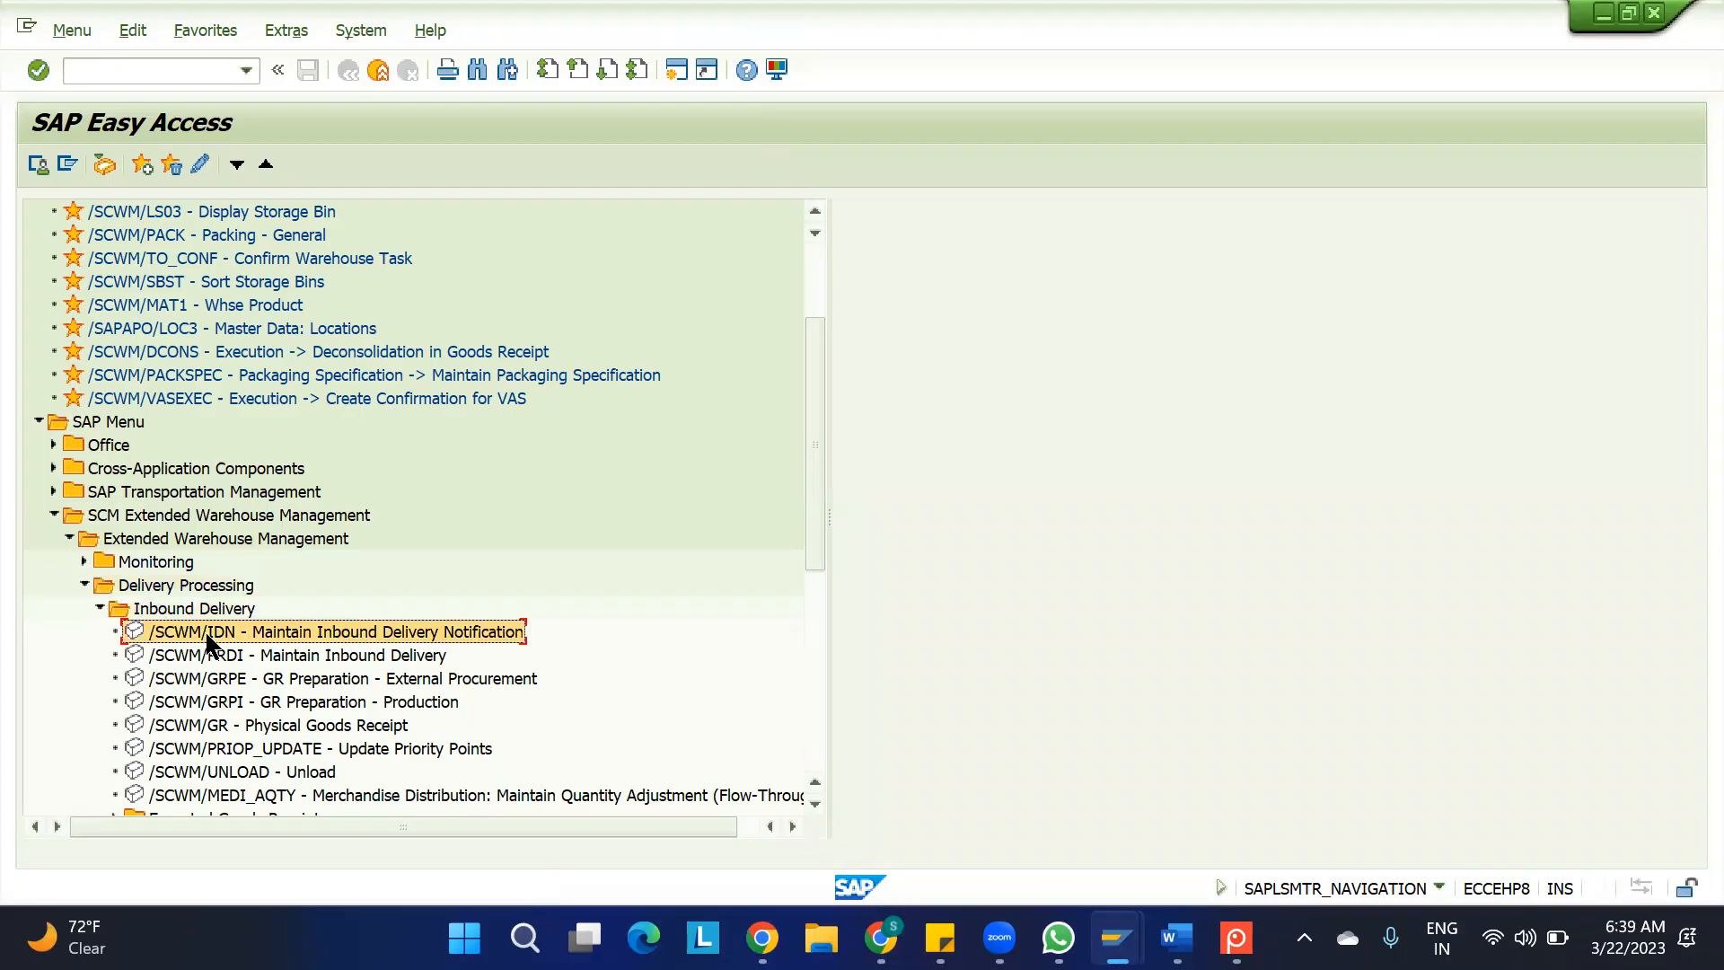
double_click(318, 628)
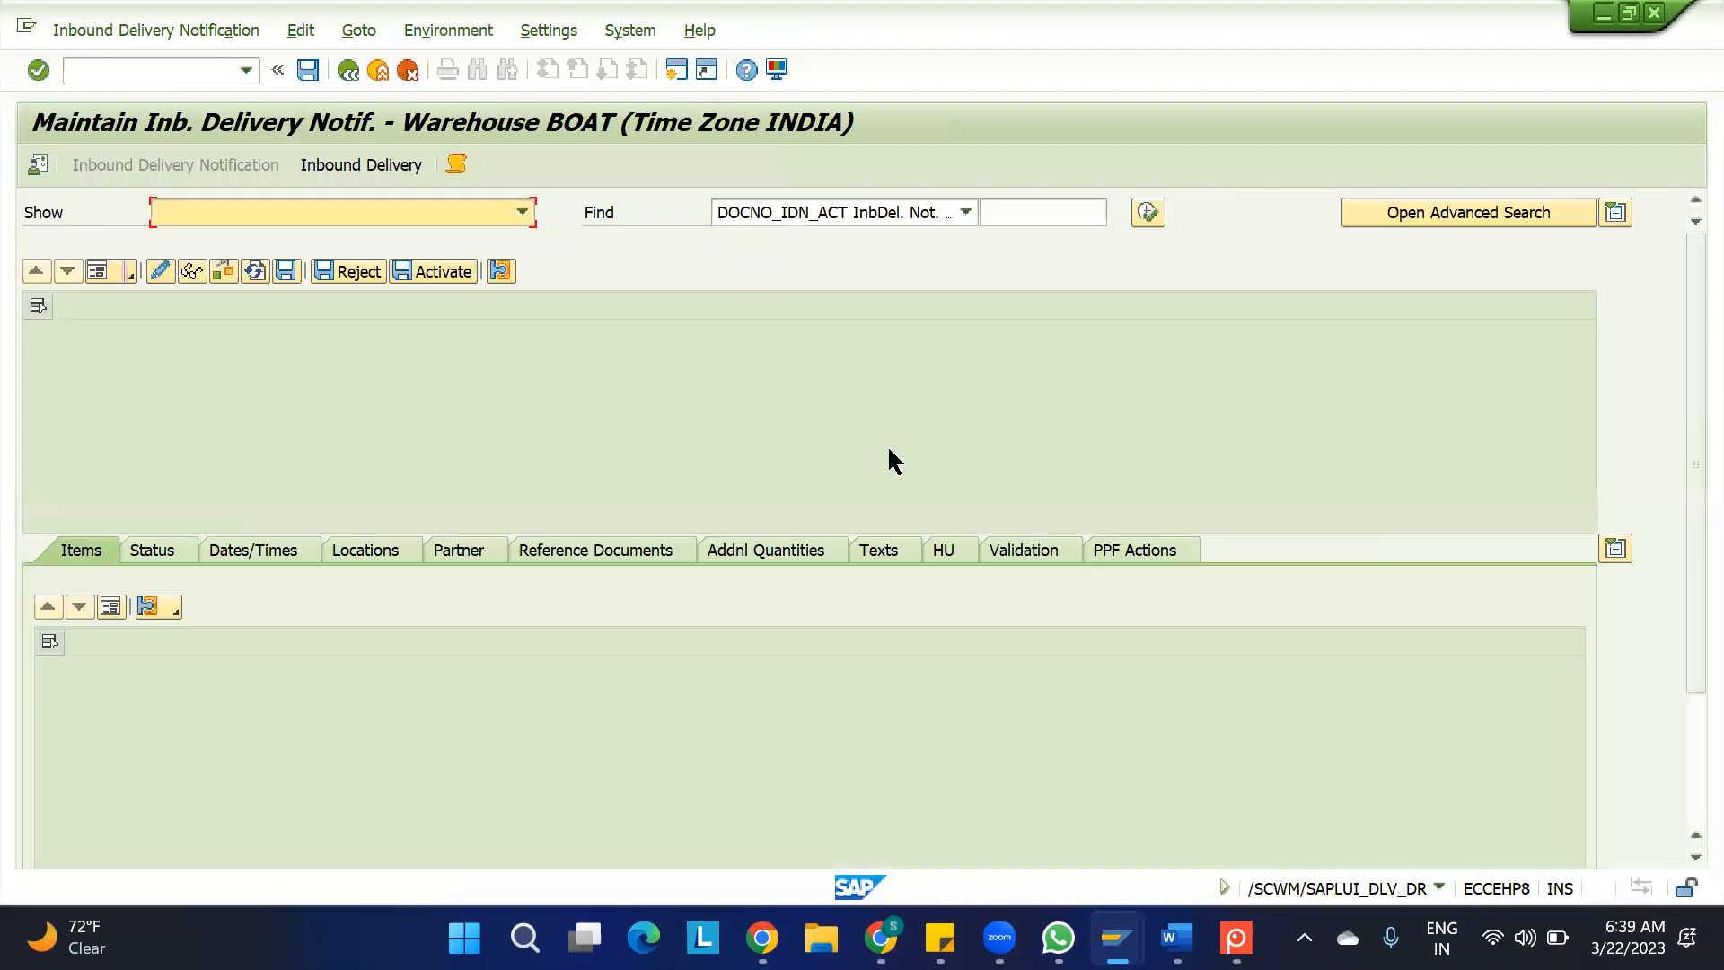
Find the notification by the new inbound delivery's number, open its warehouse inbound delivery and check the PROD-1 item quantity
click(1012, 212)
text(180006182)
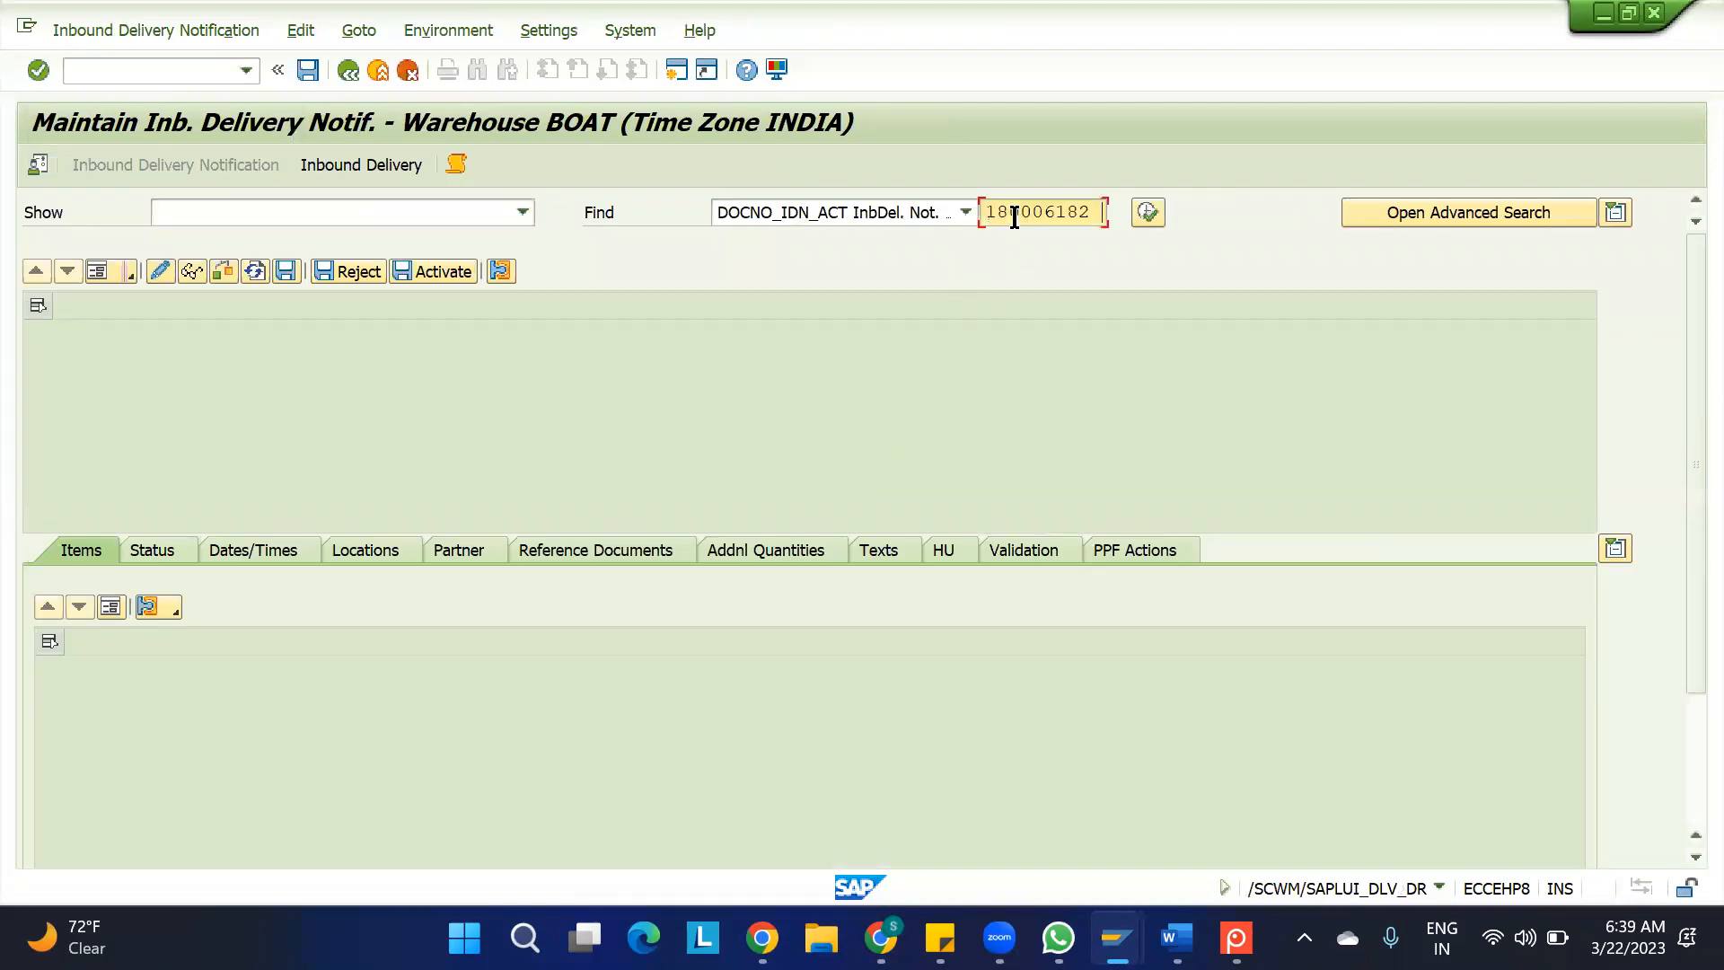
click(1148, 212)
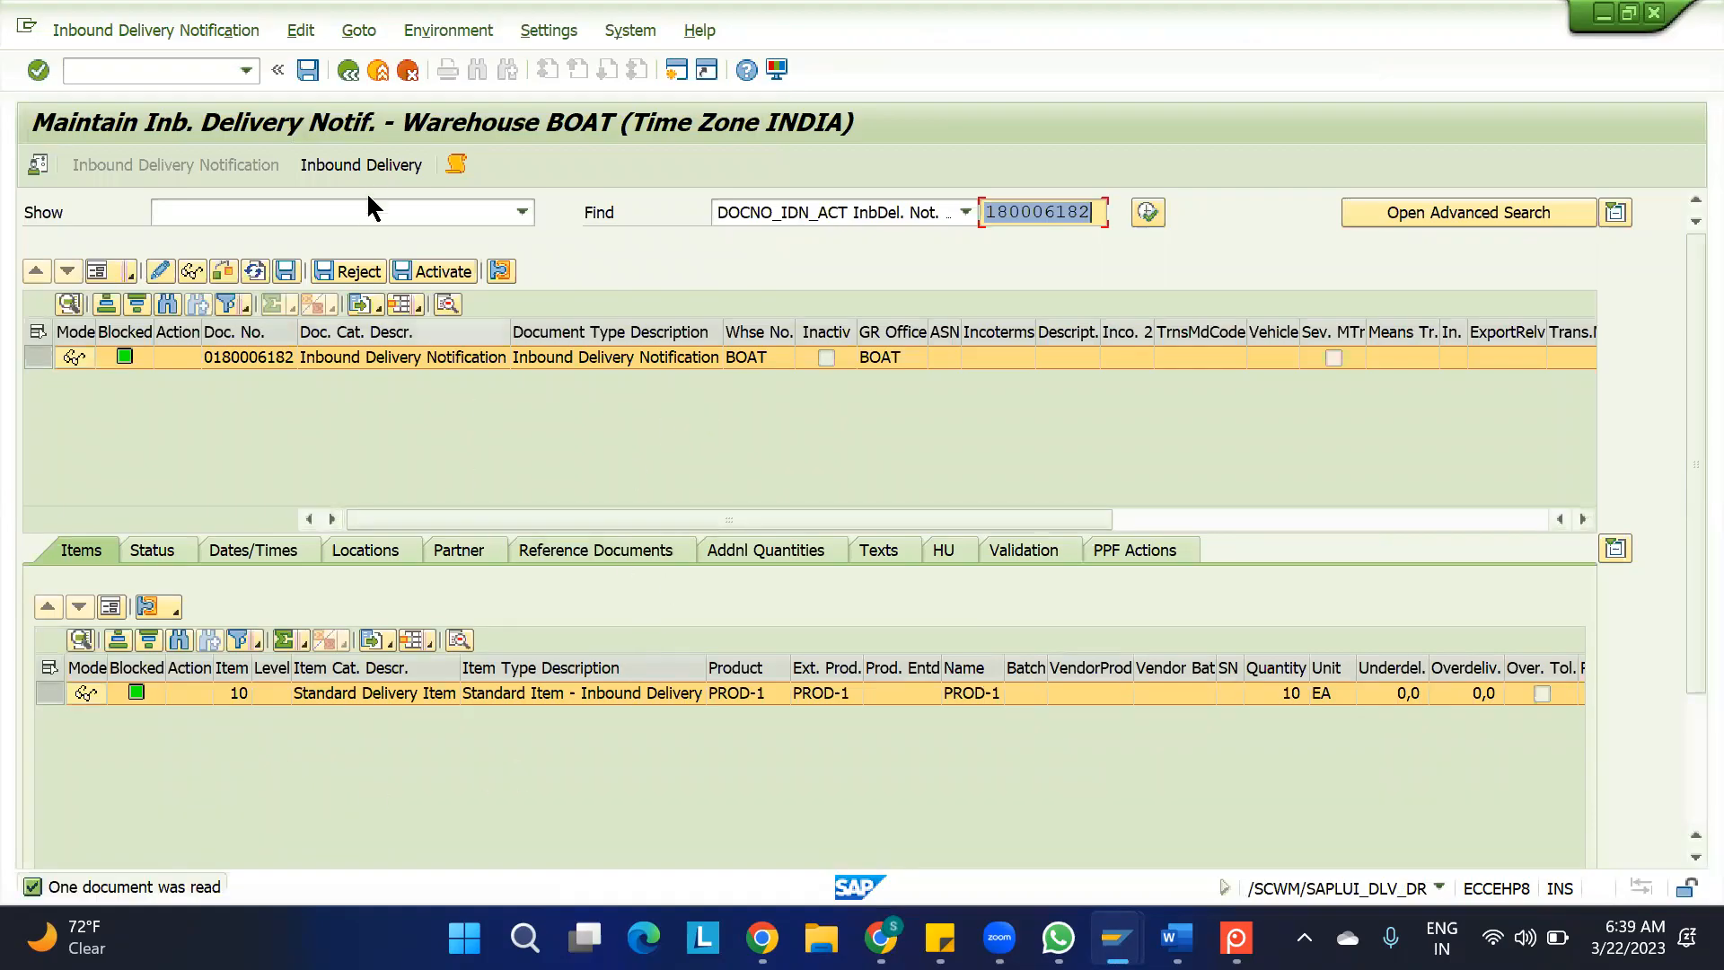
click(368, 163)
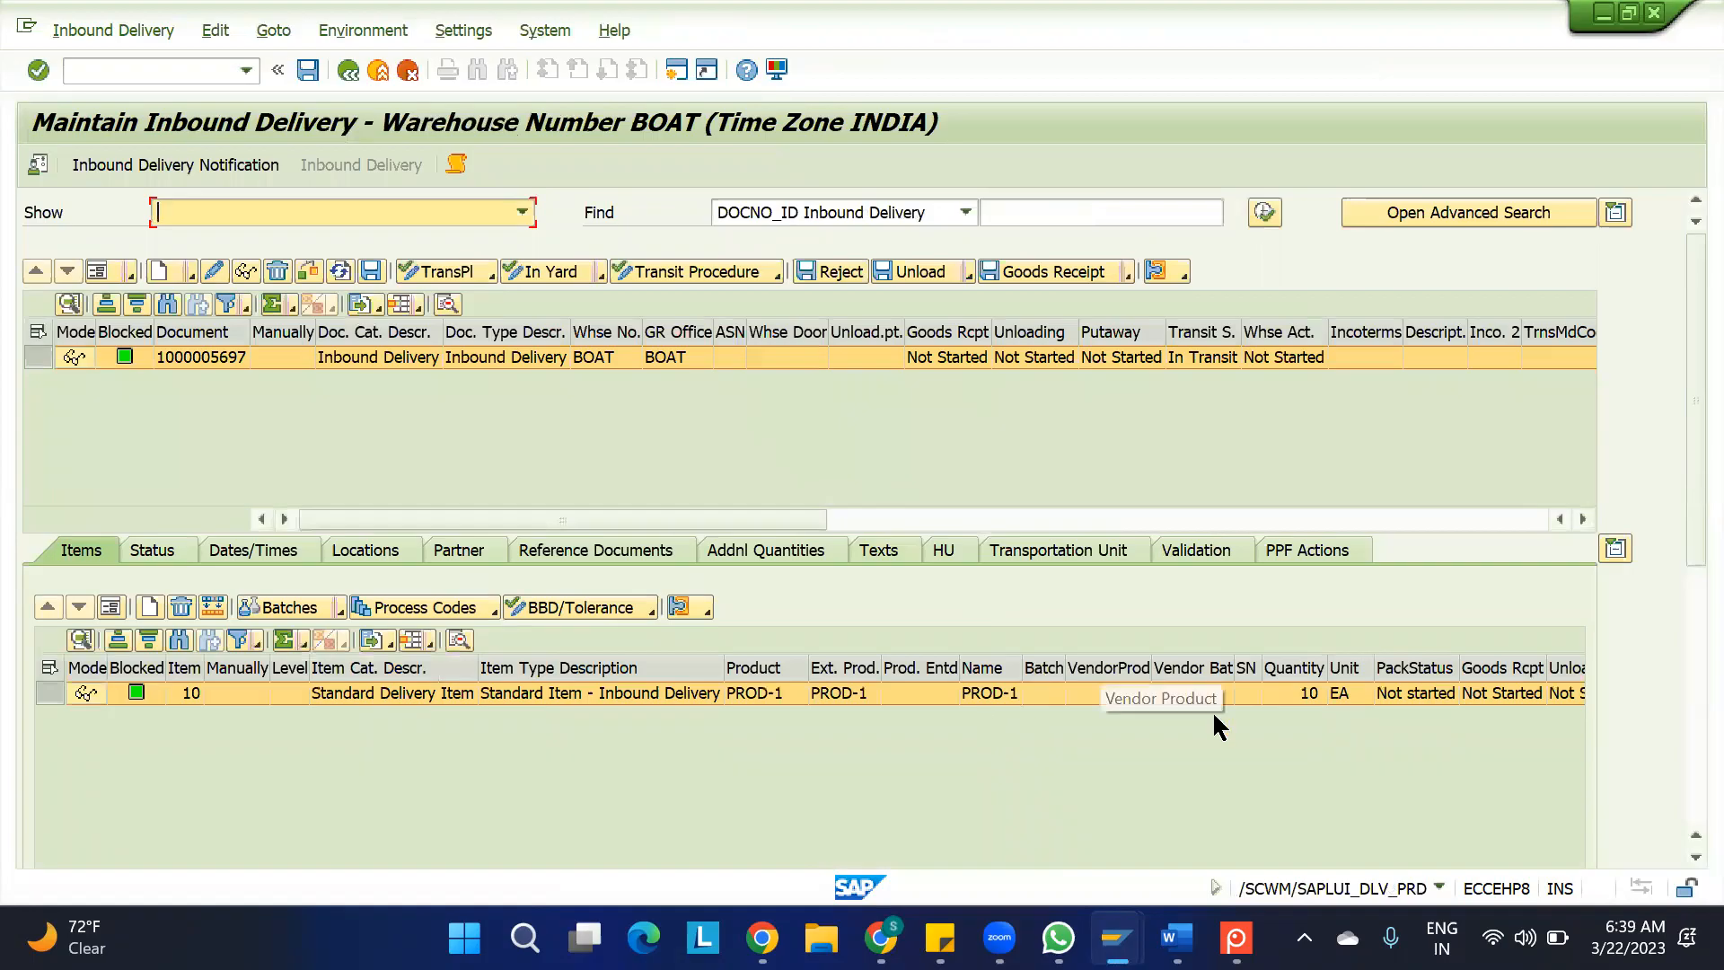
click(1296, 688)
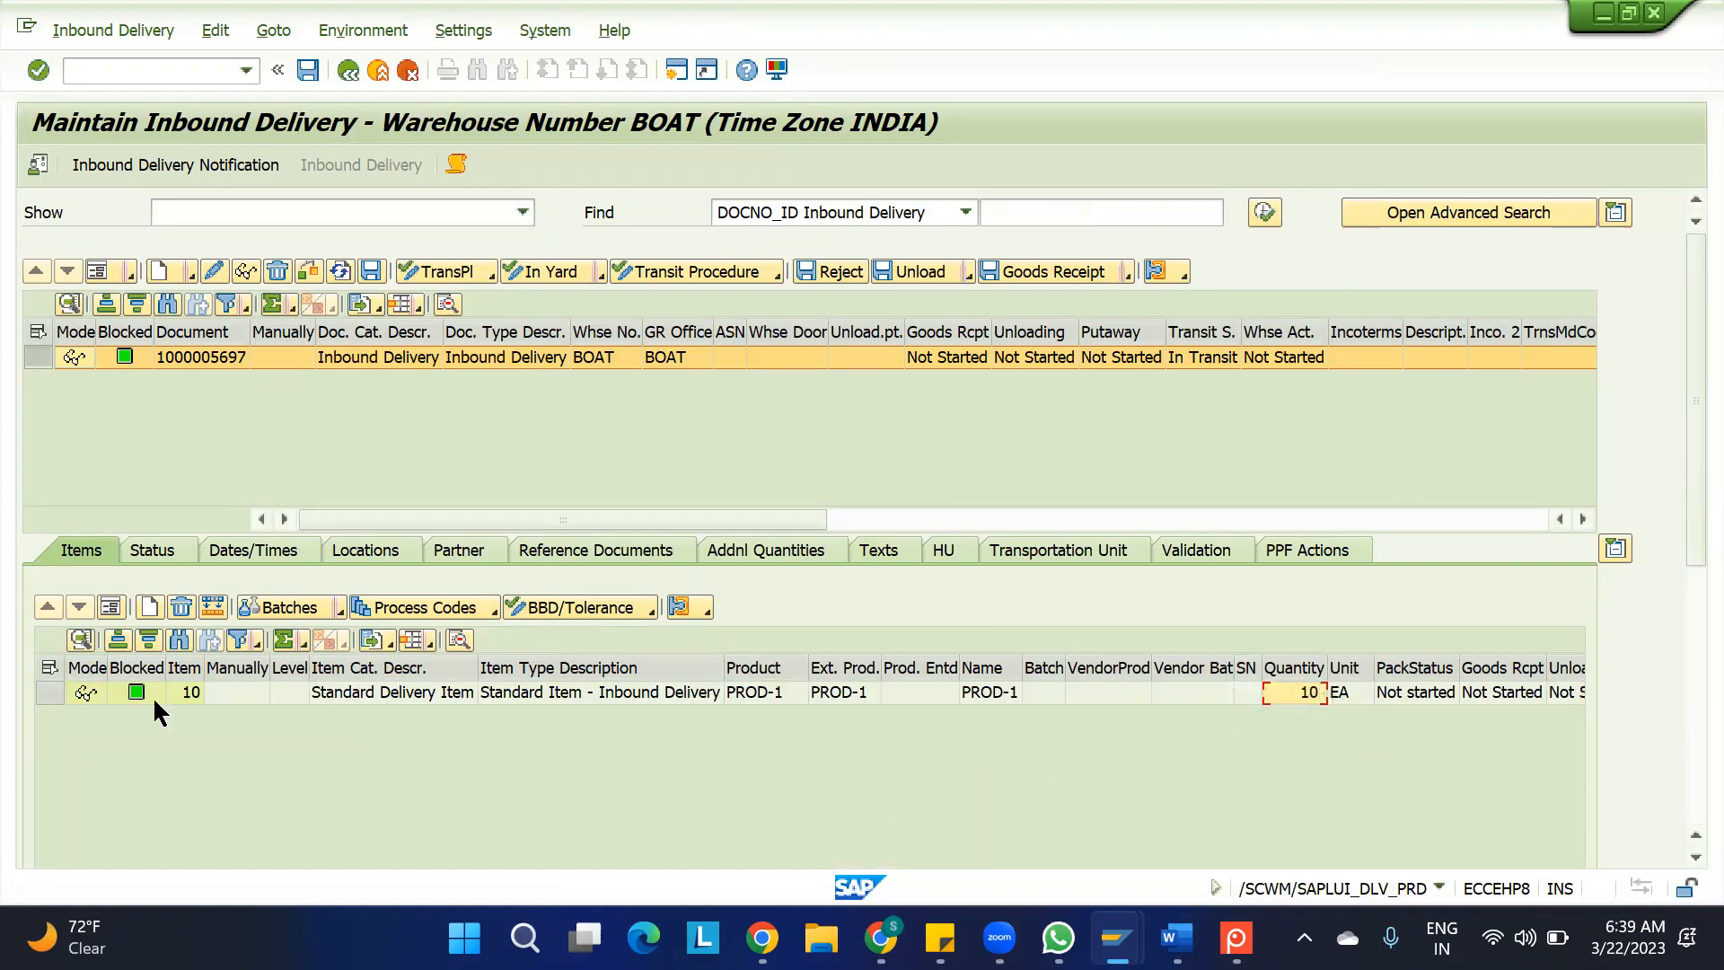
Start a process code quantity adjustment for PROD-1 item 10 with code I001 Delivery Difference, Adjust Document
click(50, 692)
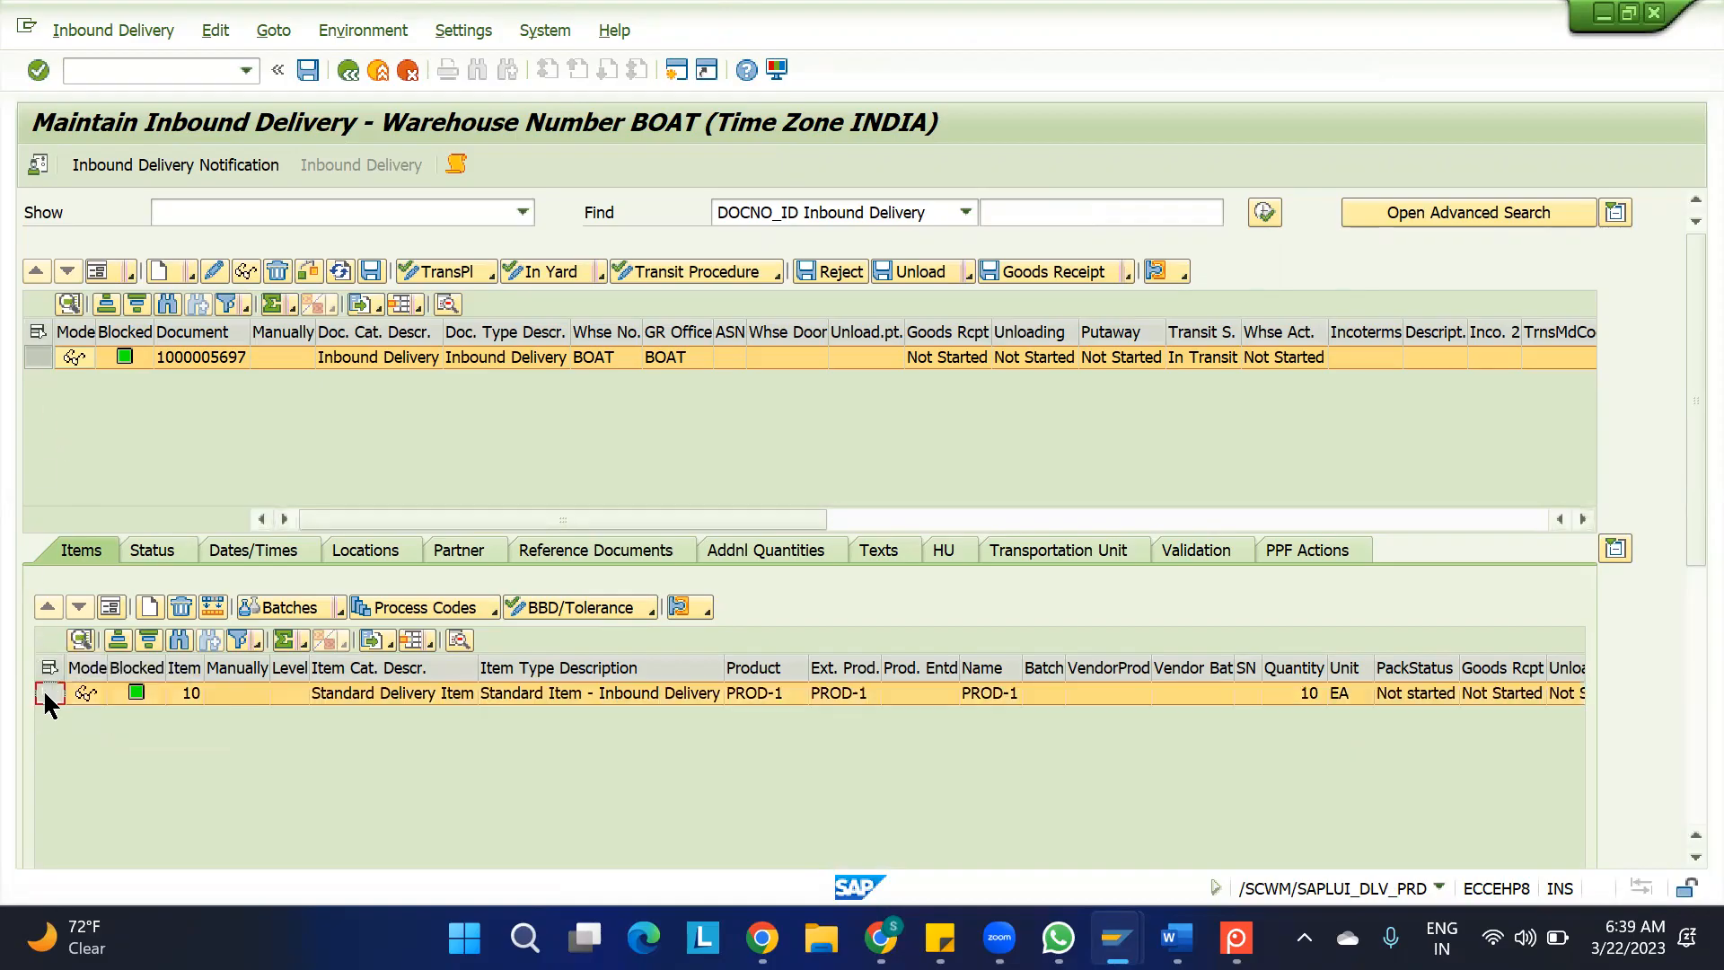
click(105, 606)
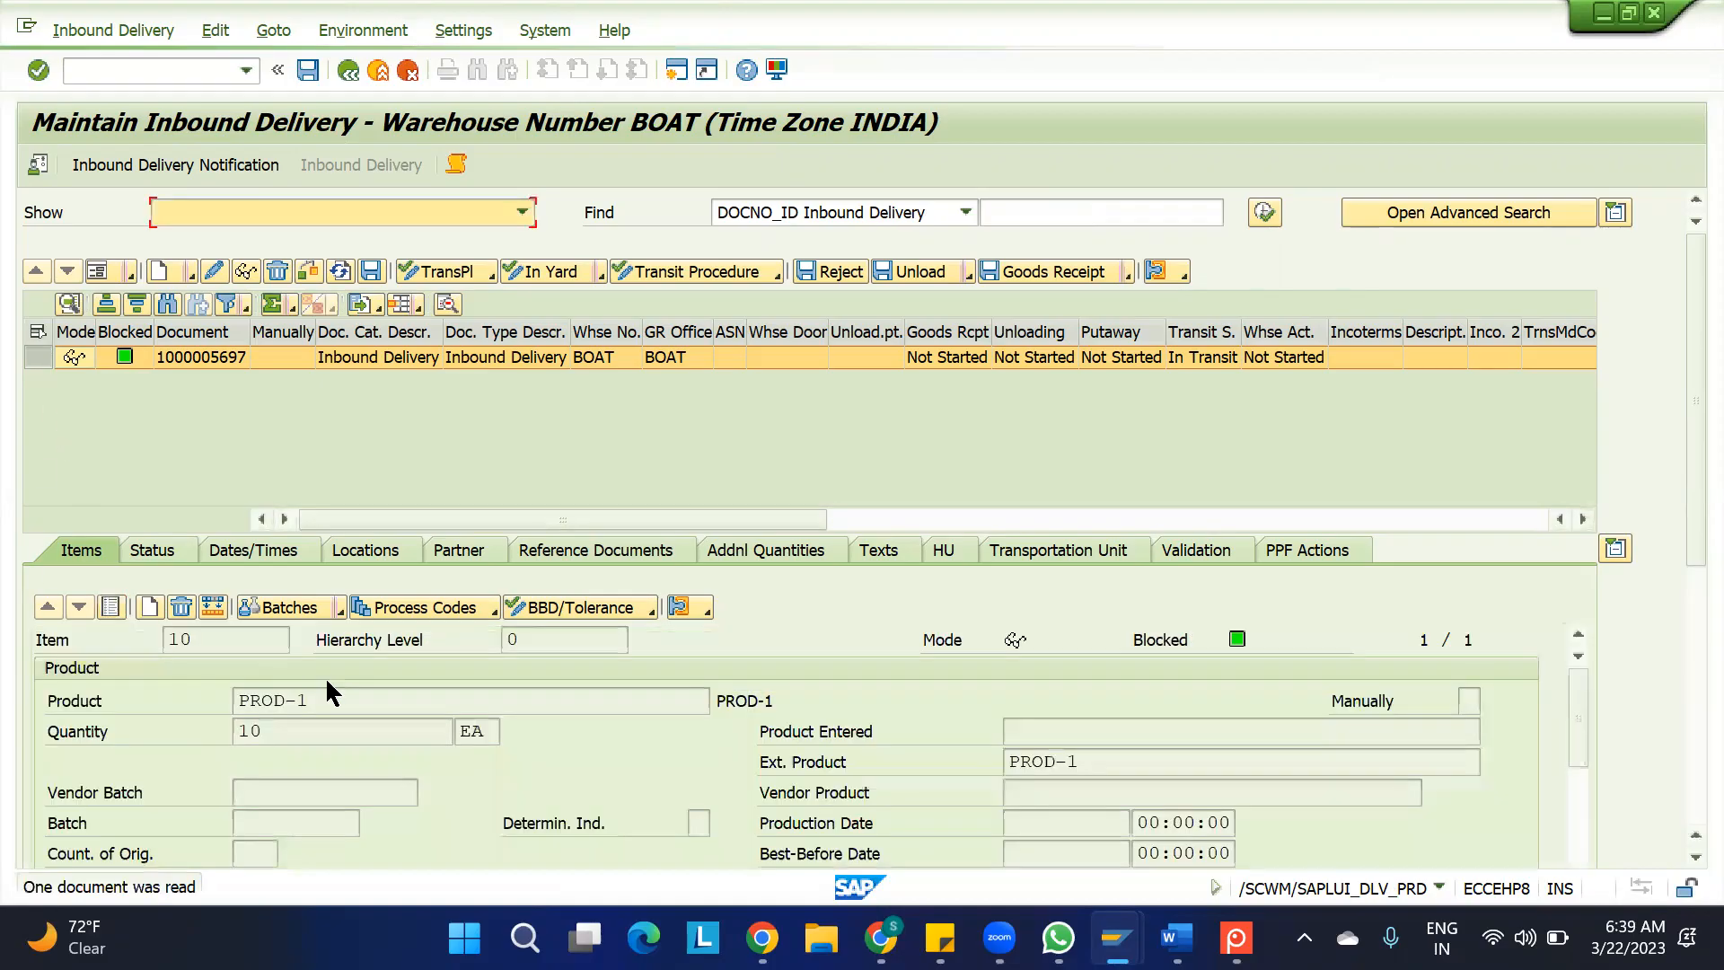
click(489, 608)
click(482, 635)
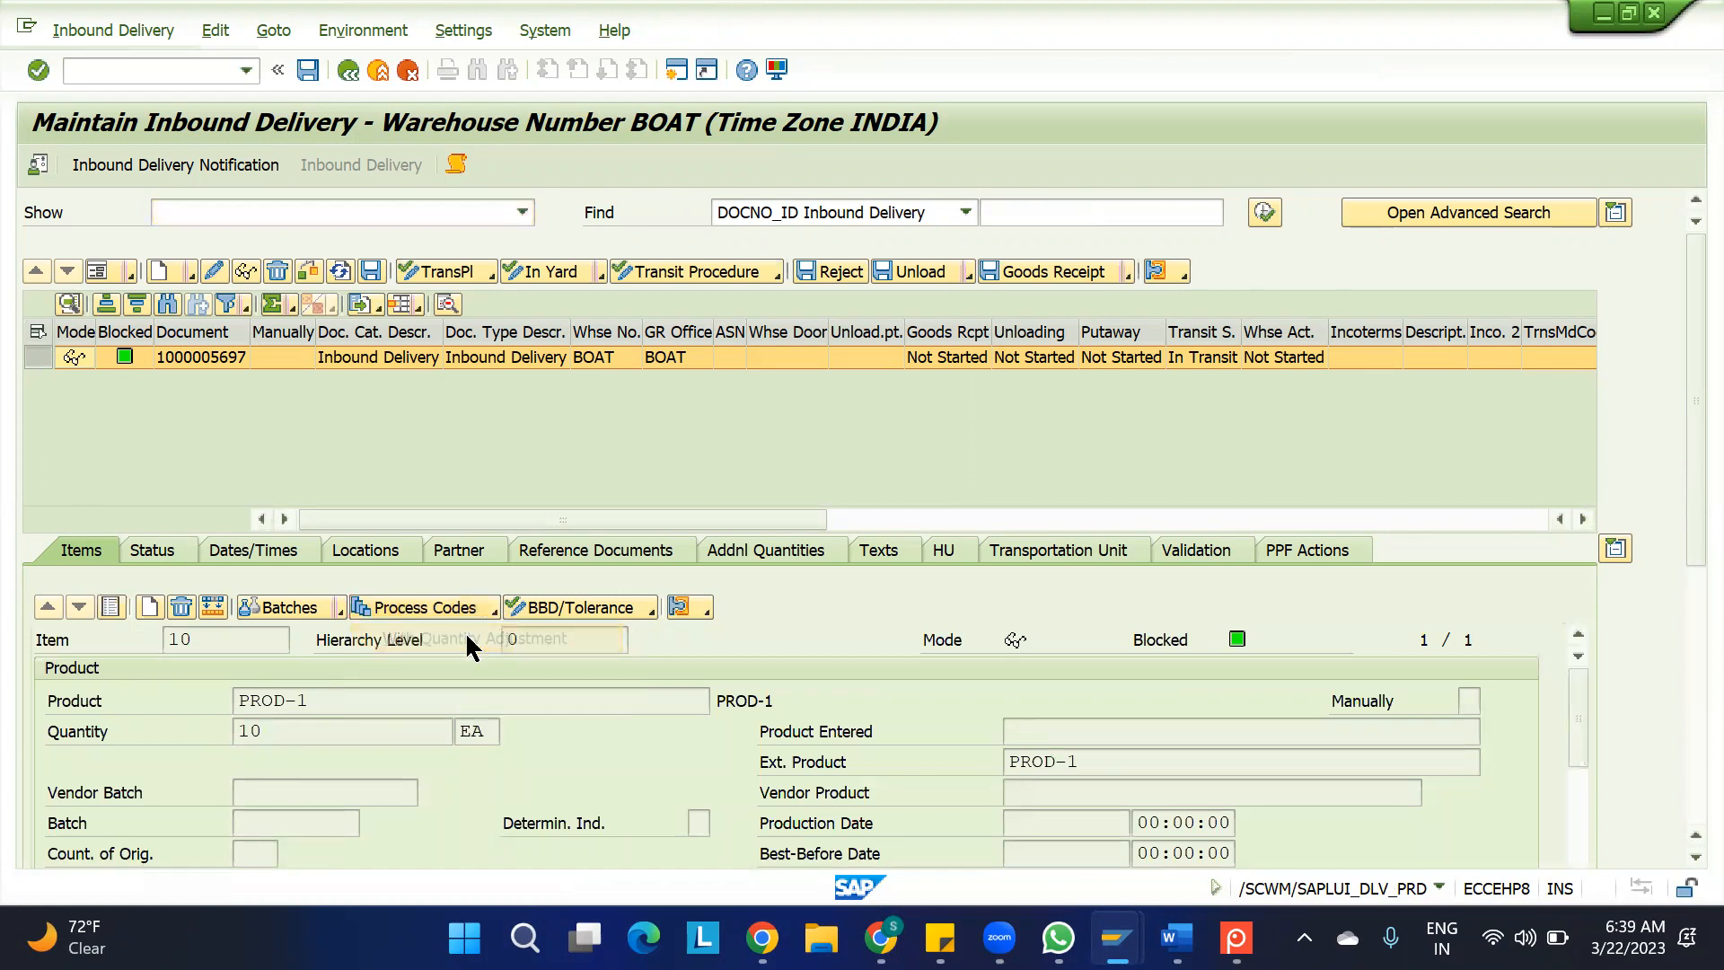
click(585, 316)
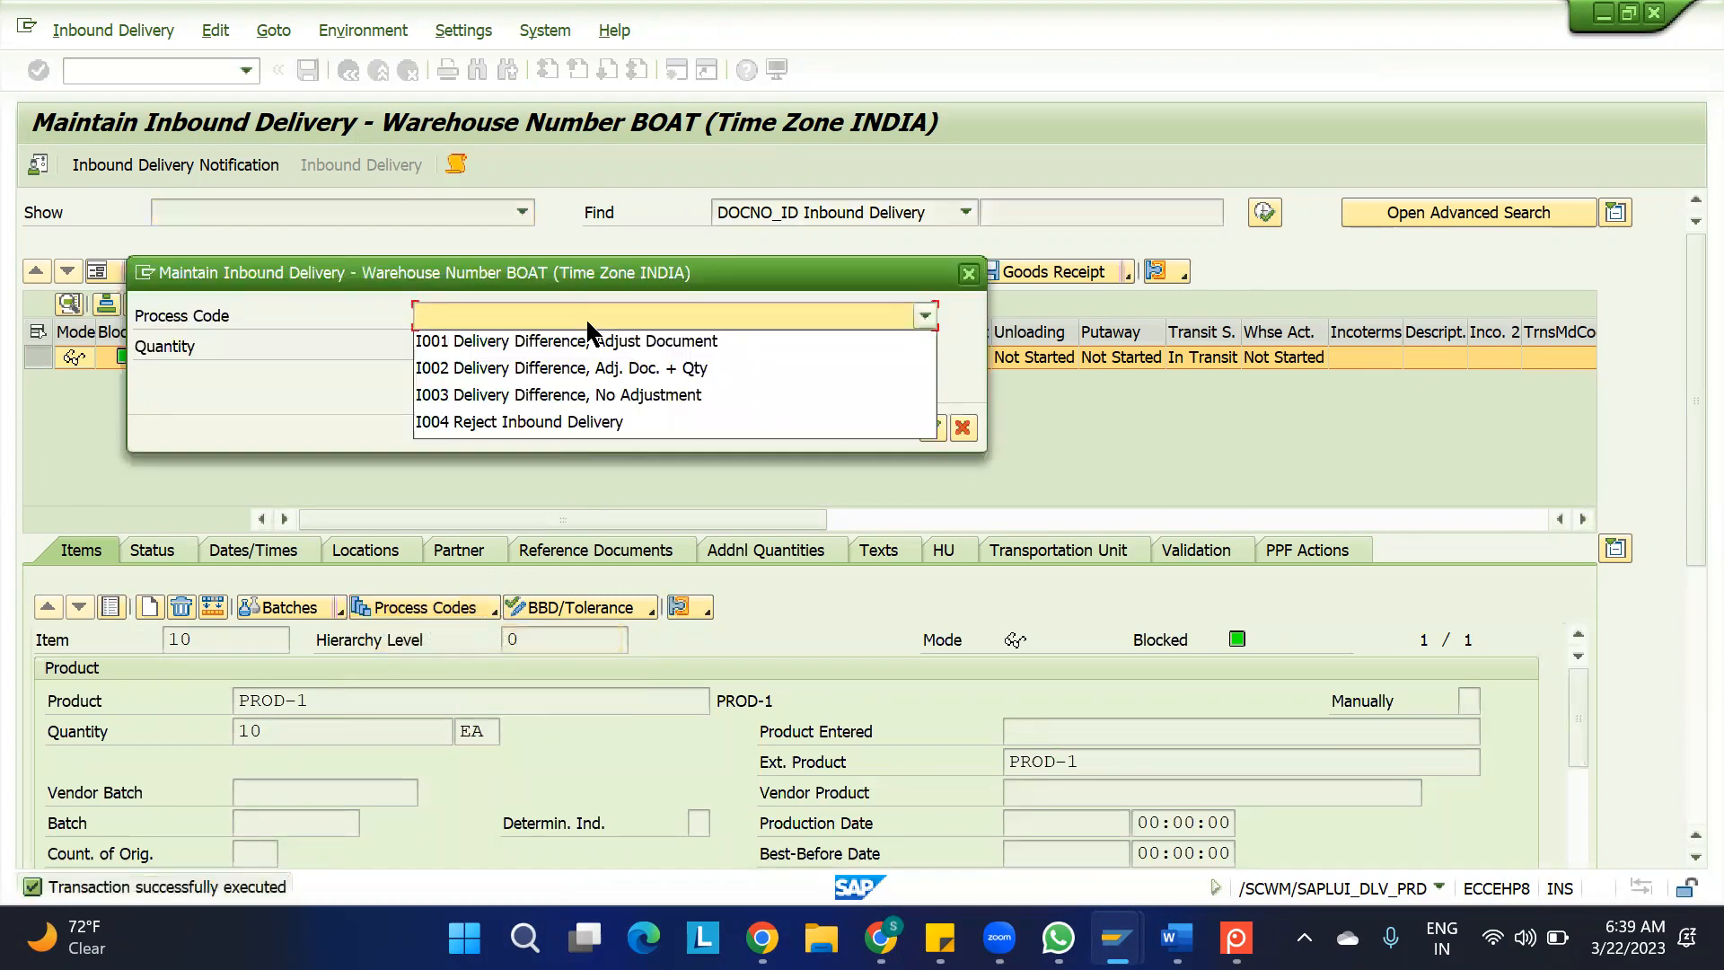
click(568, 341)
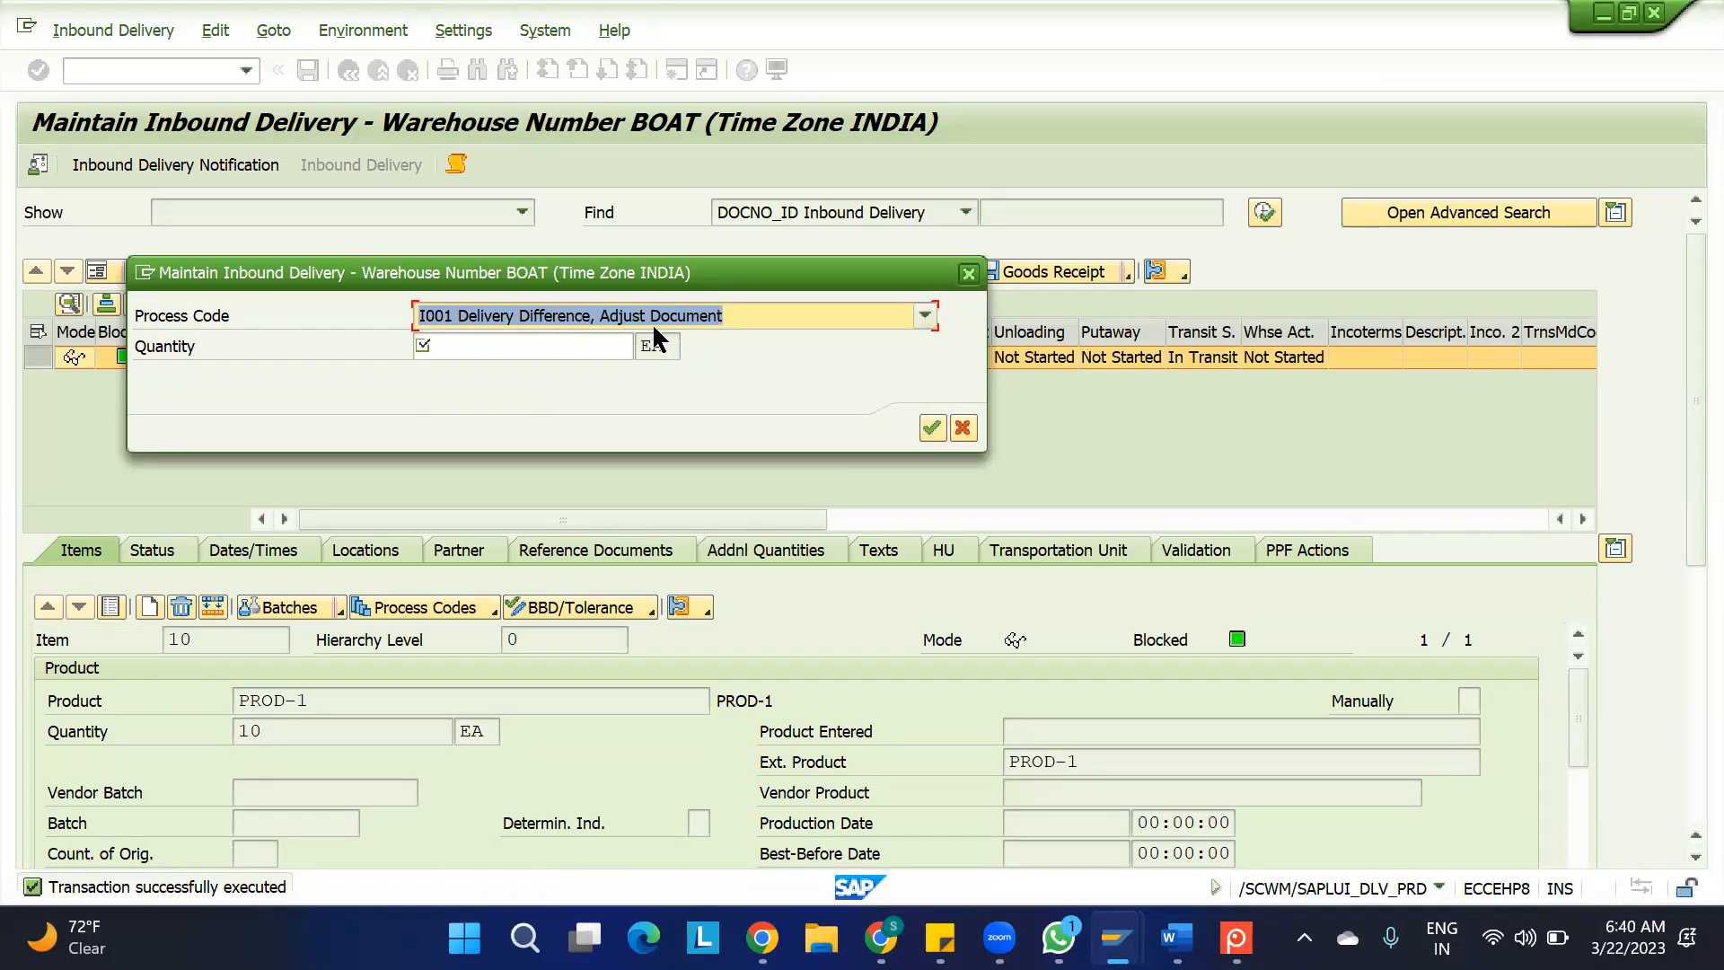
click(756, 314)
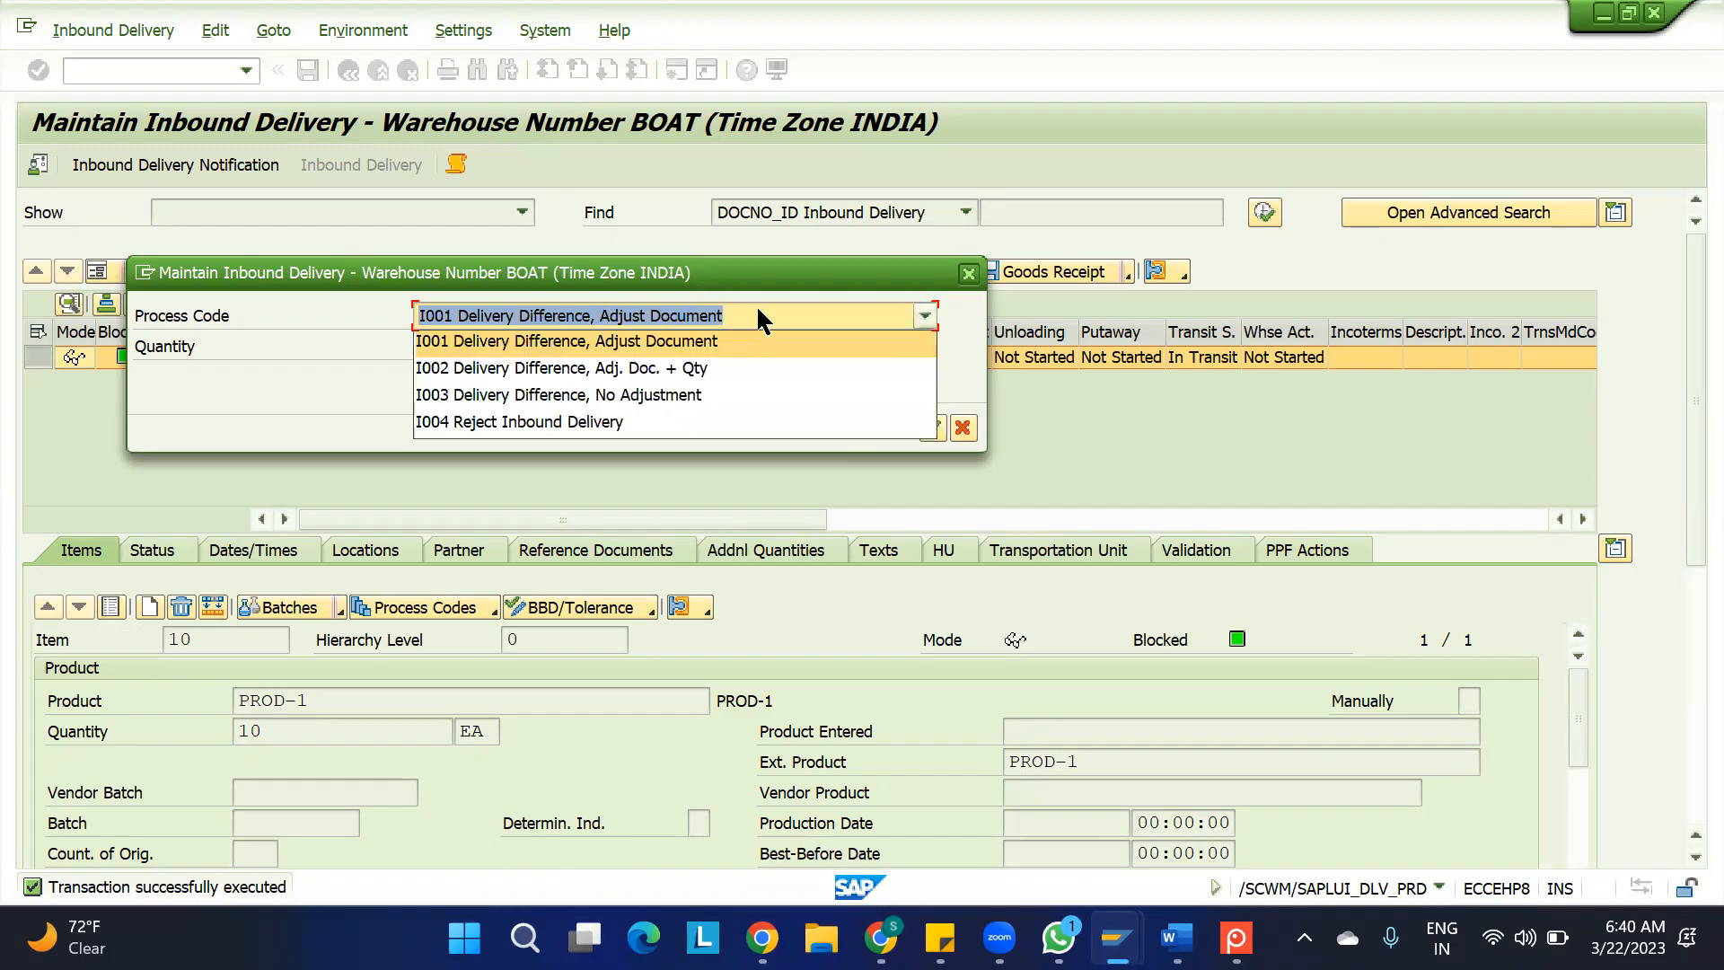
click(747, 309)
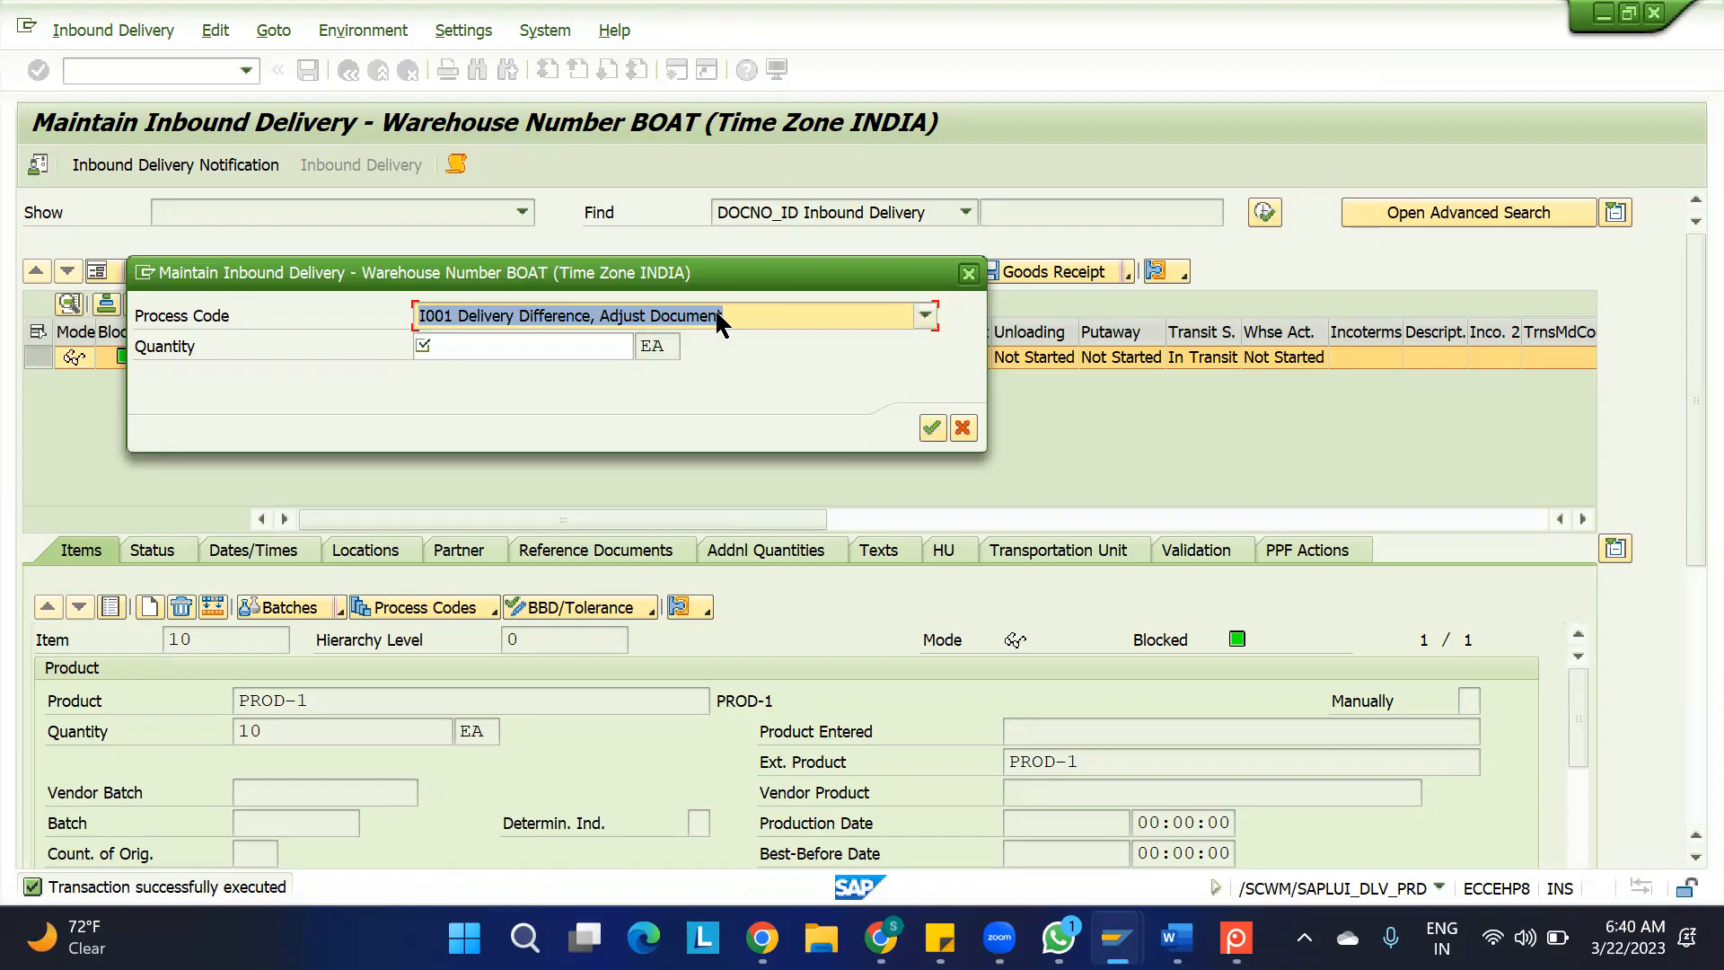
Apply an adjustment quantity of -3 EA to item 10 and save the inbound delivery
click(486, 350)
text(-3)
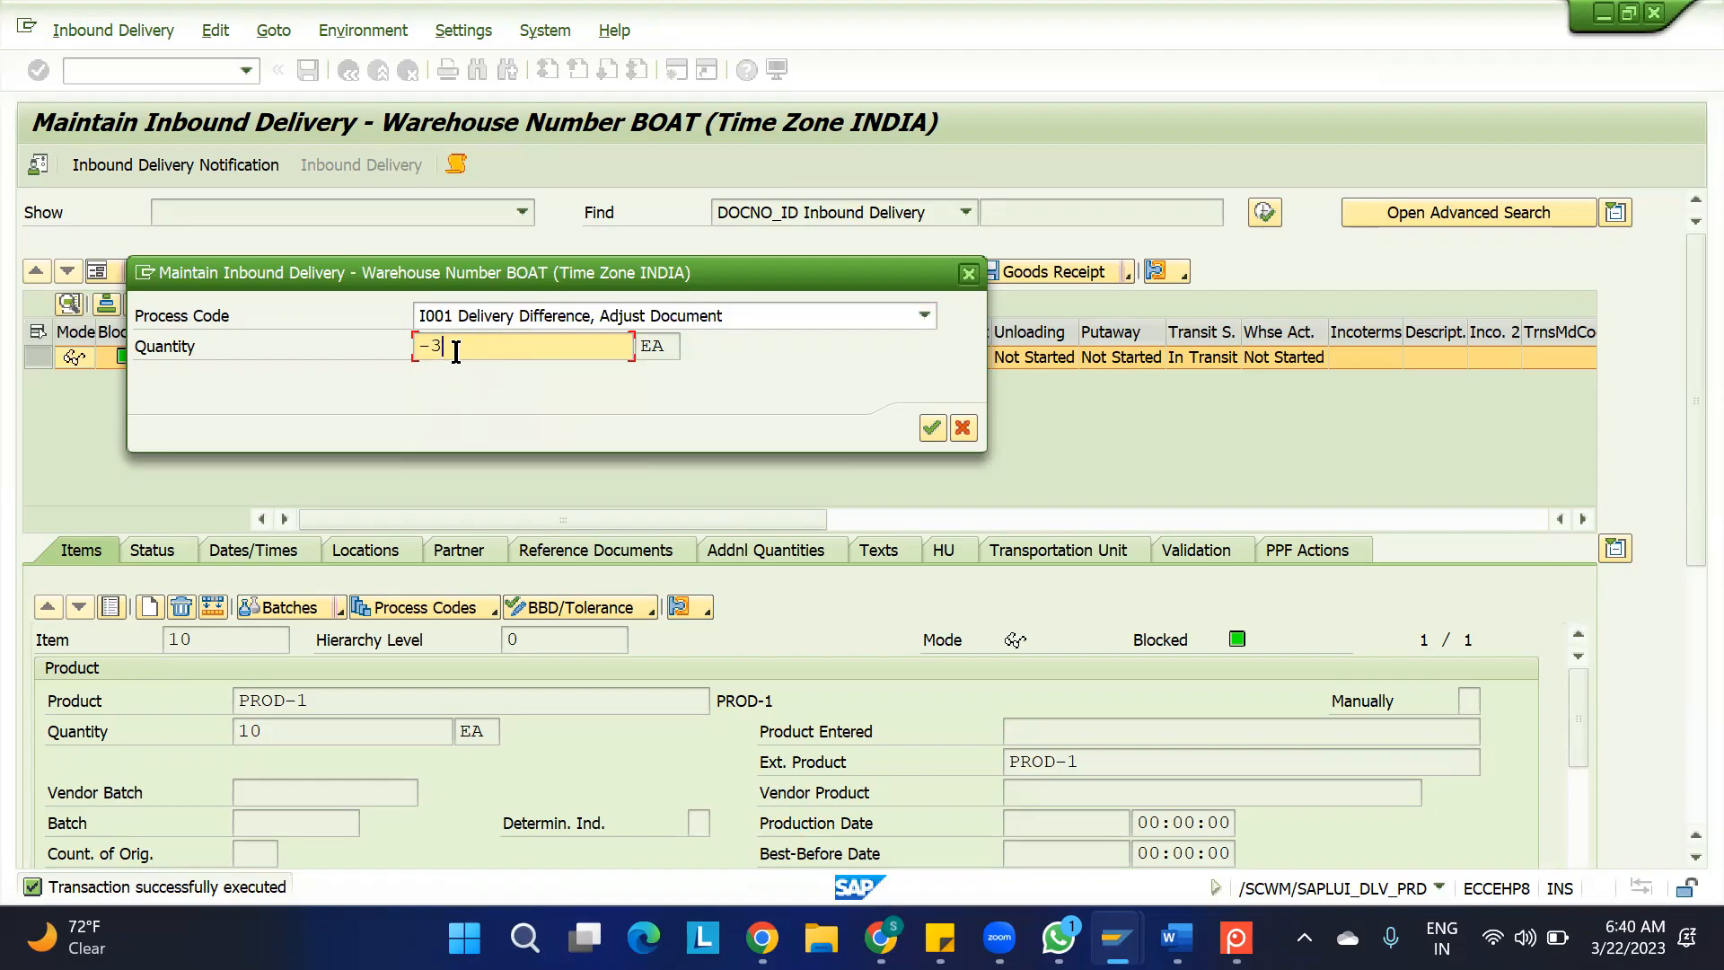
click(932, 430)
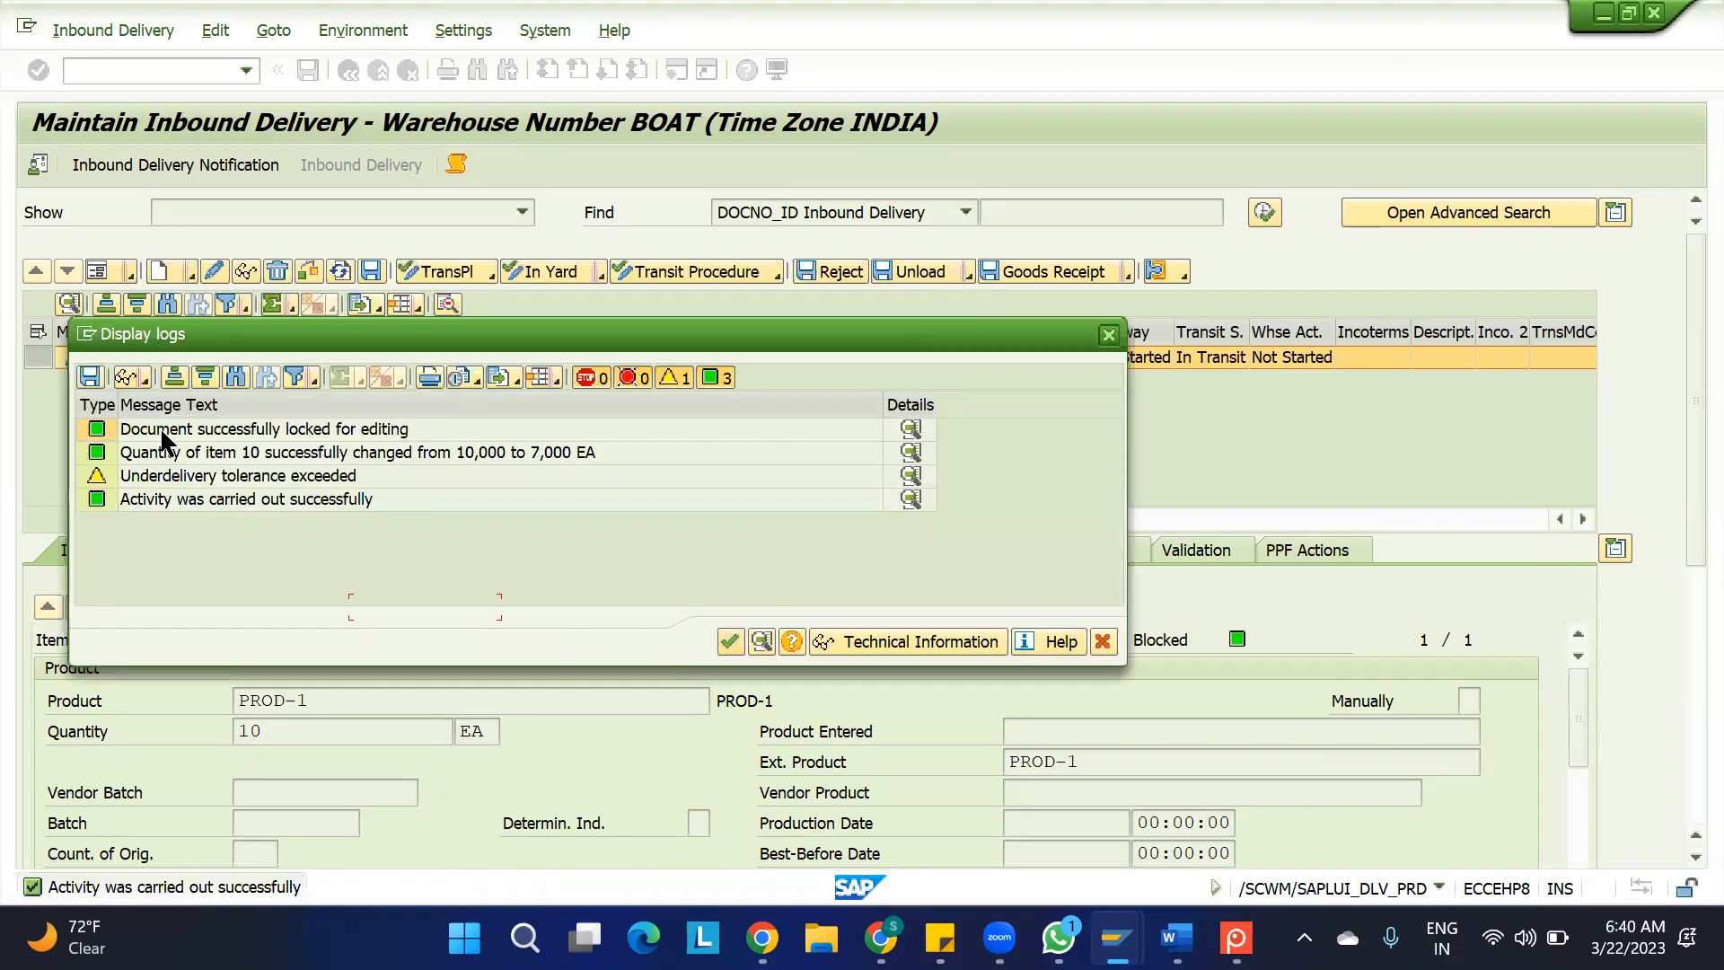
click(320, 429)
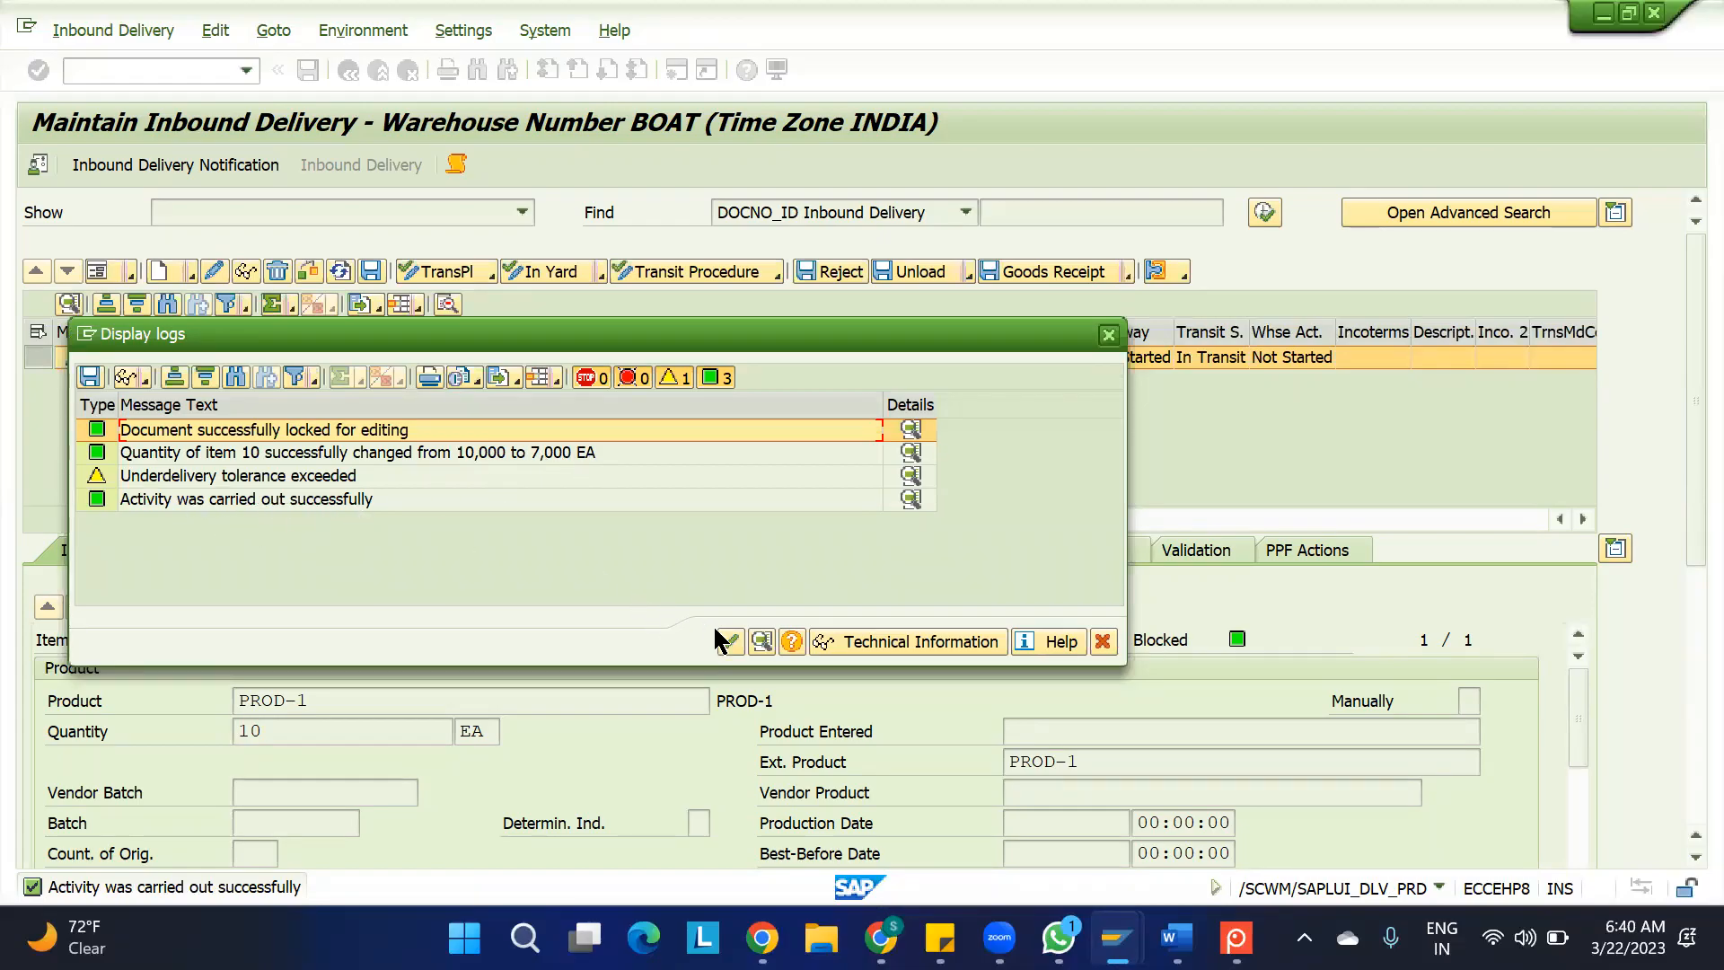
click(729, 641)
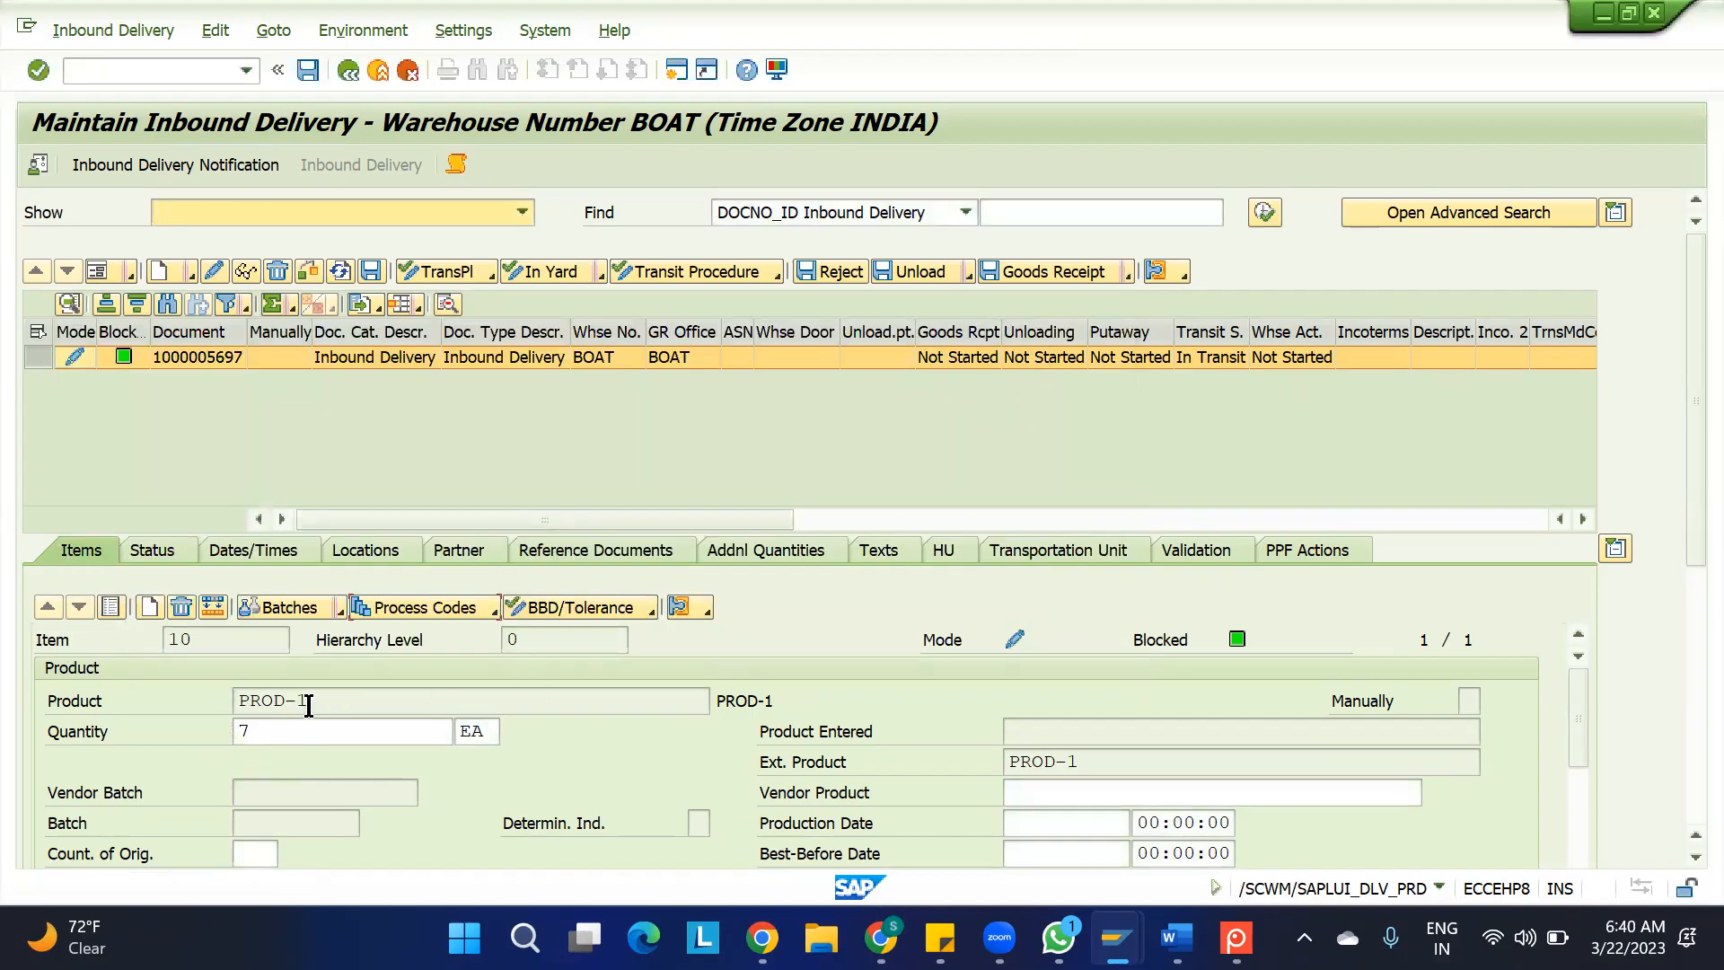
click(308, 69)
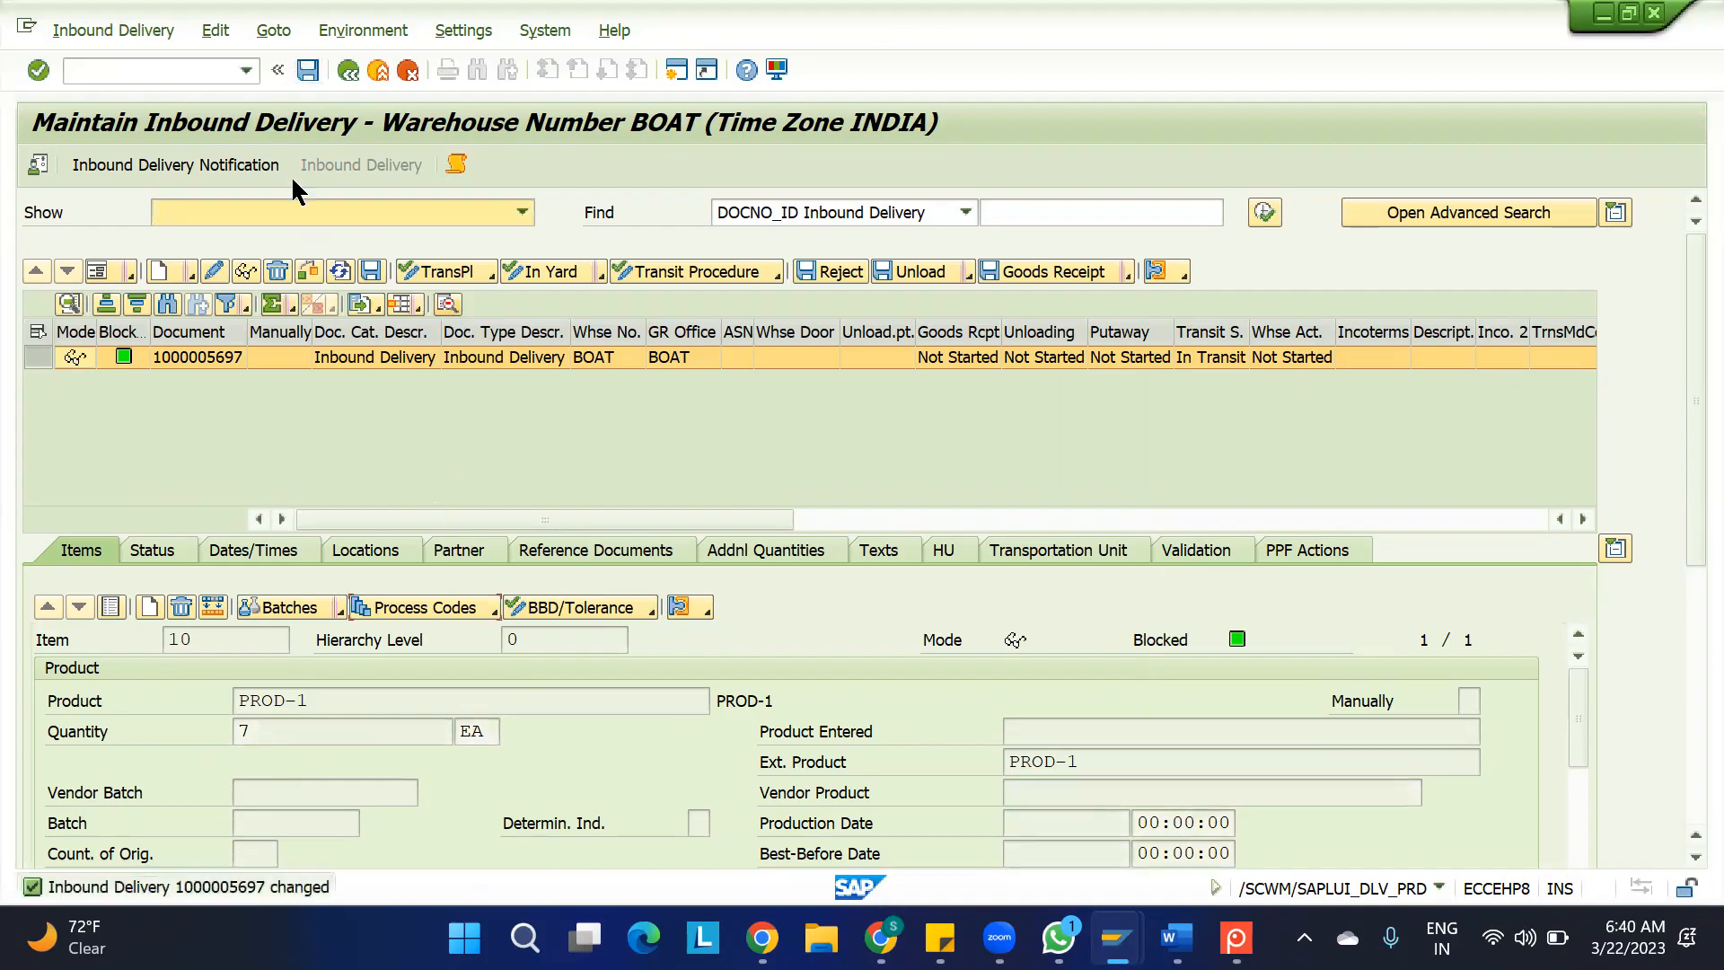
Compare the PROD-1 item quantity in the inbound delivery notification with the quantity in the inbound delivery
click(187, 171)
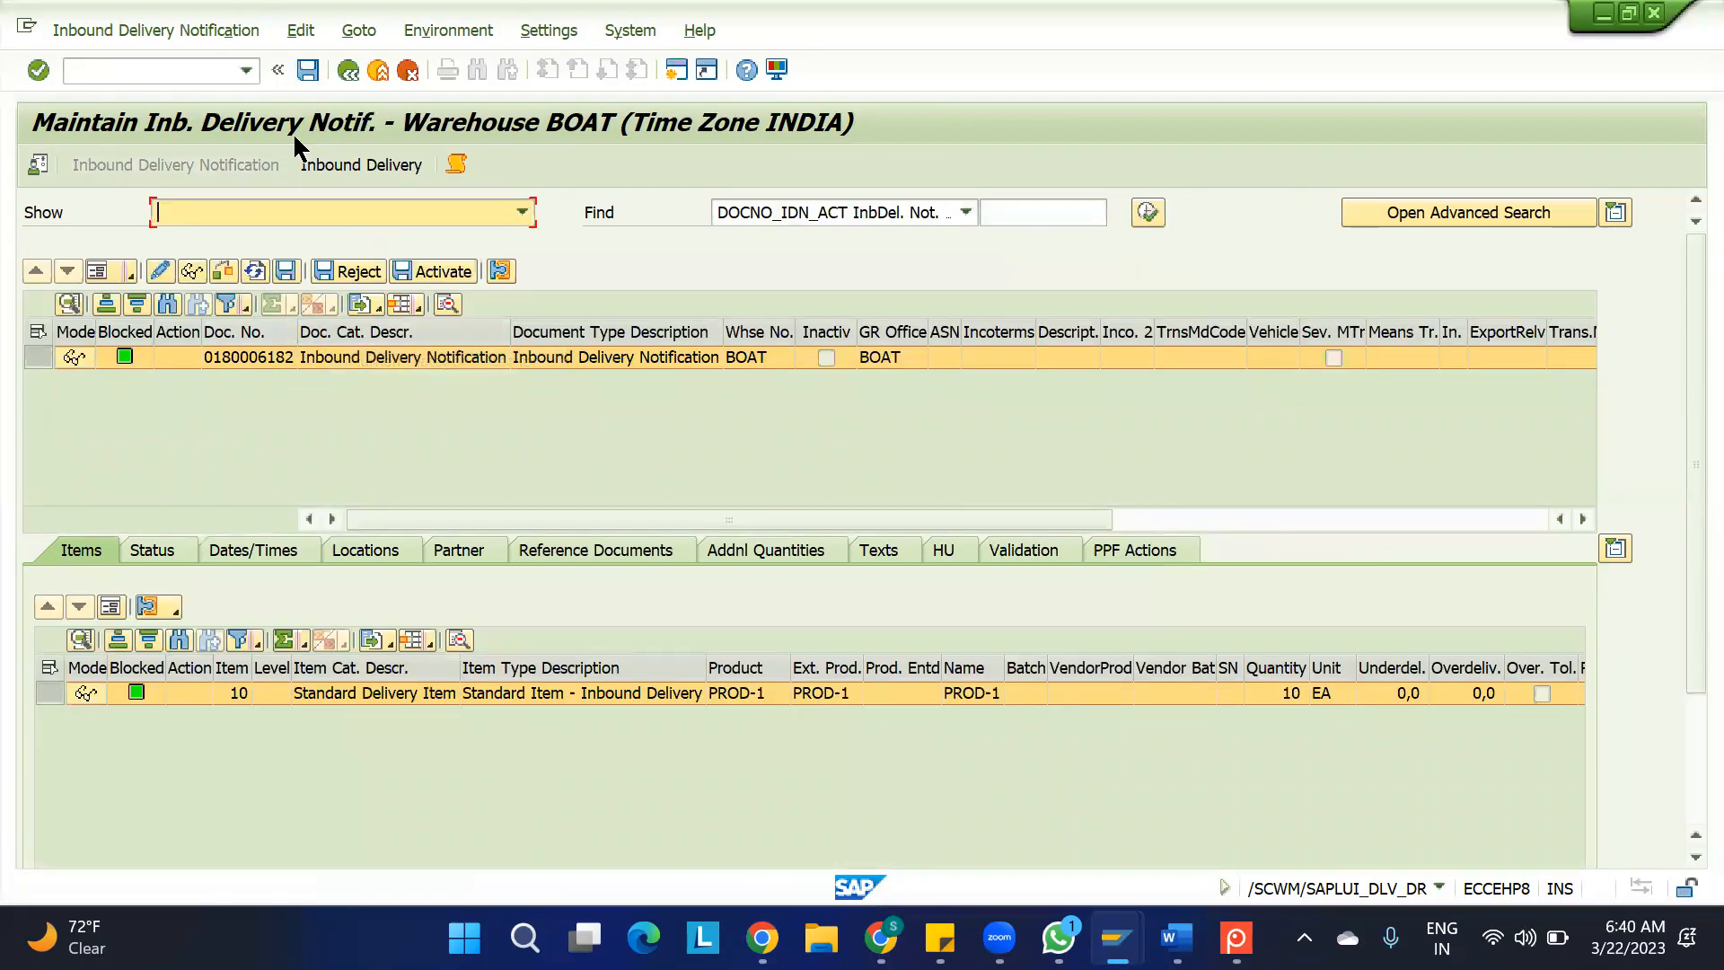
click(339, 163)
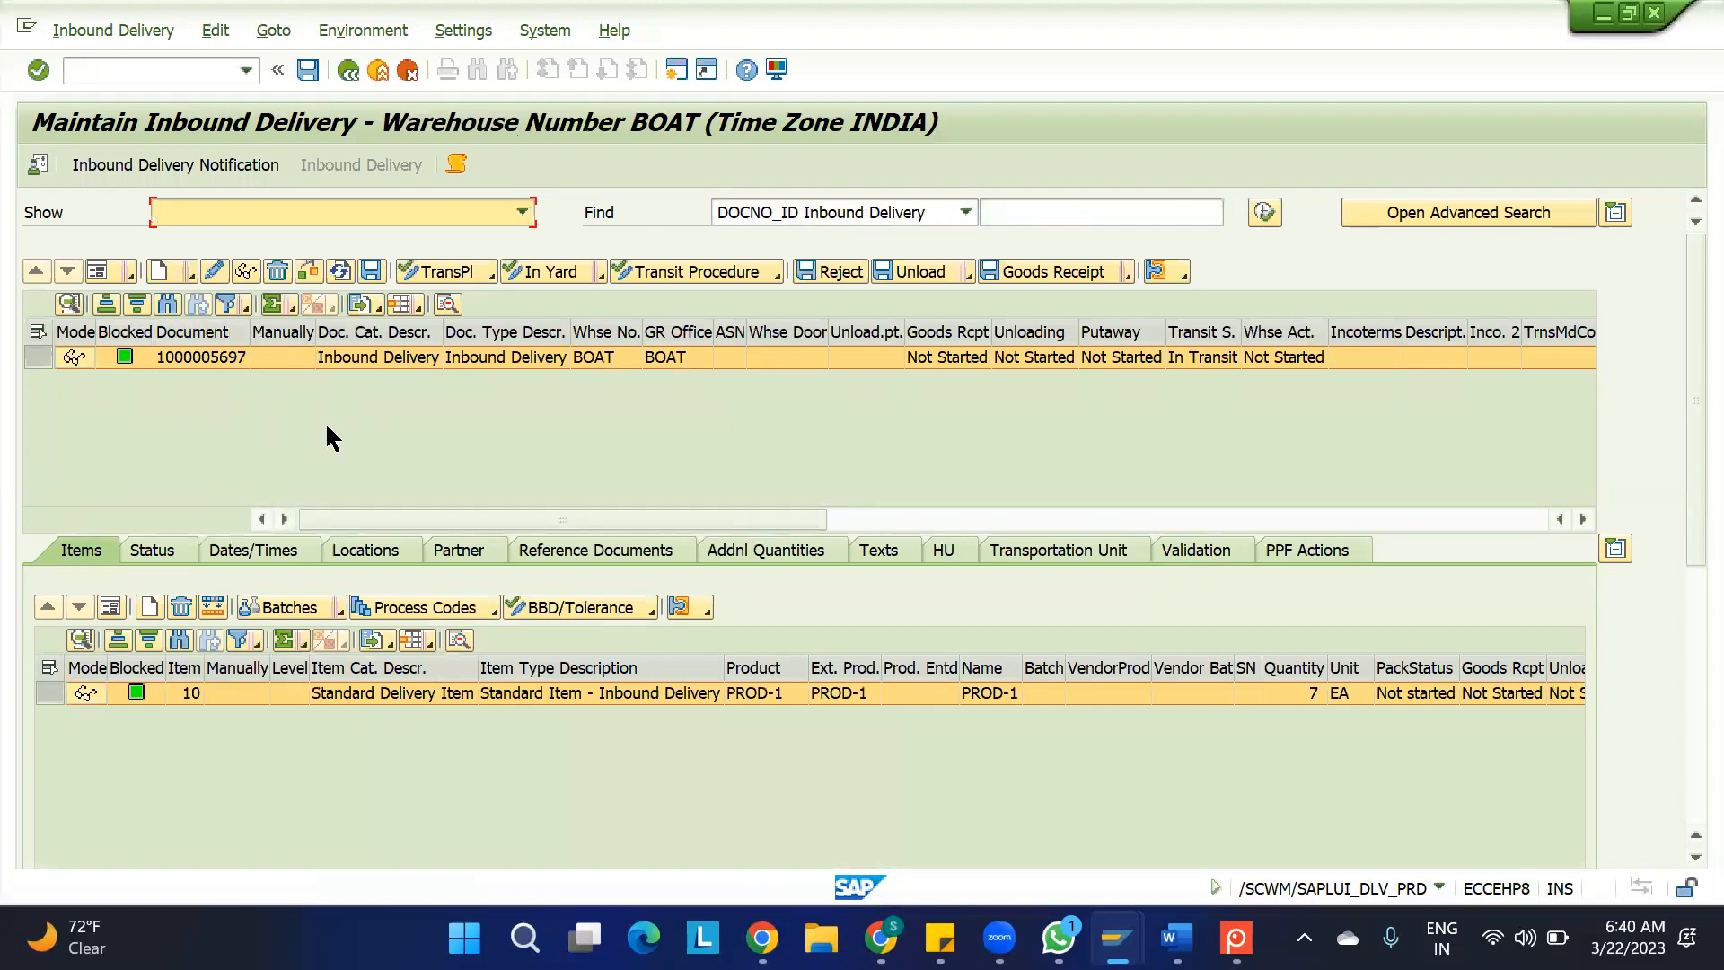
click(1307, 692)
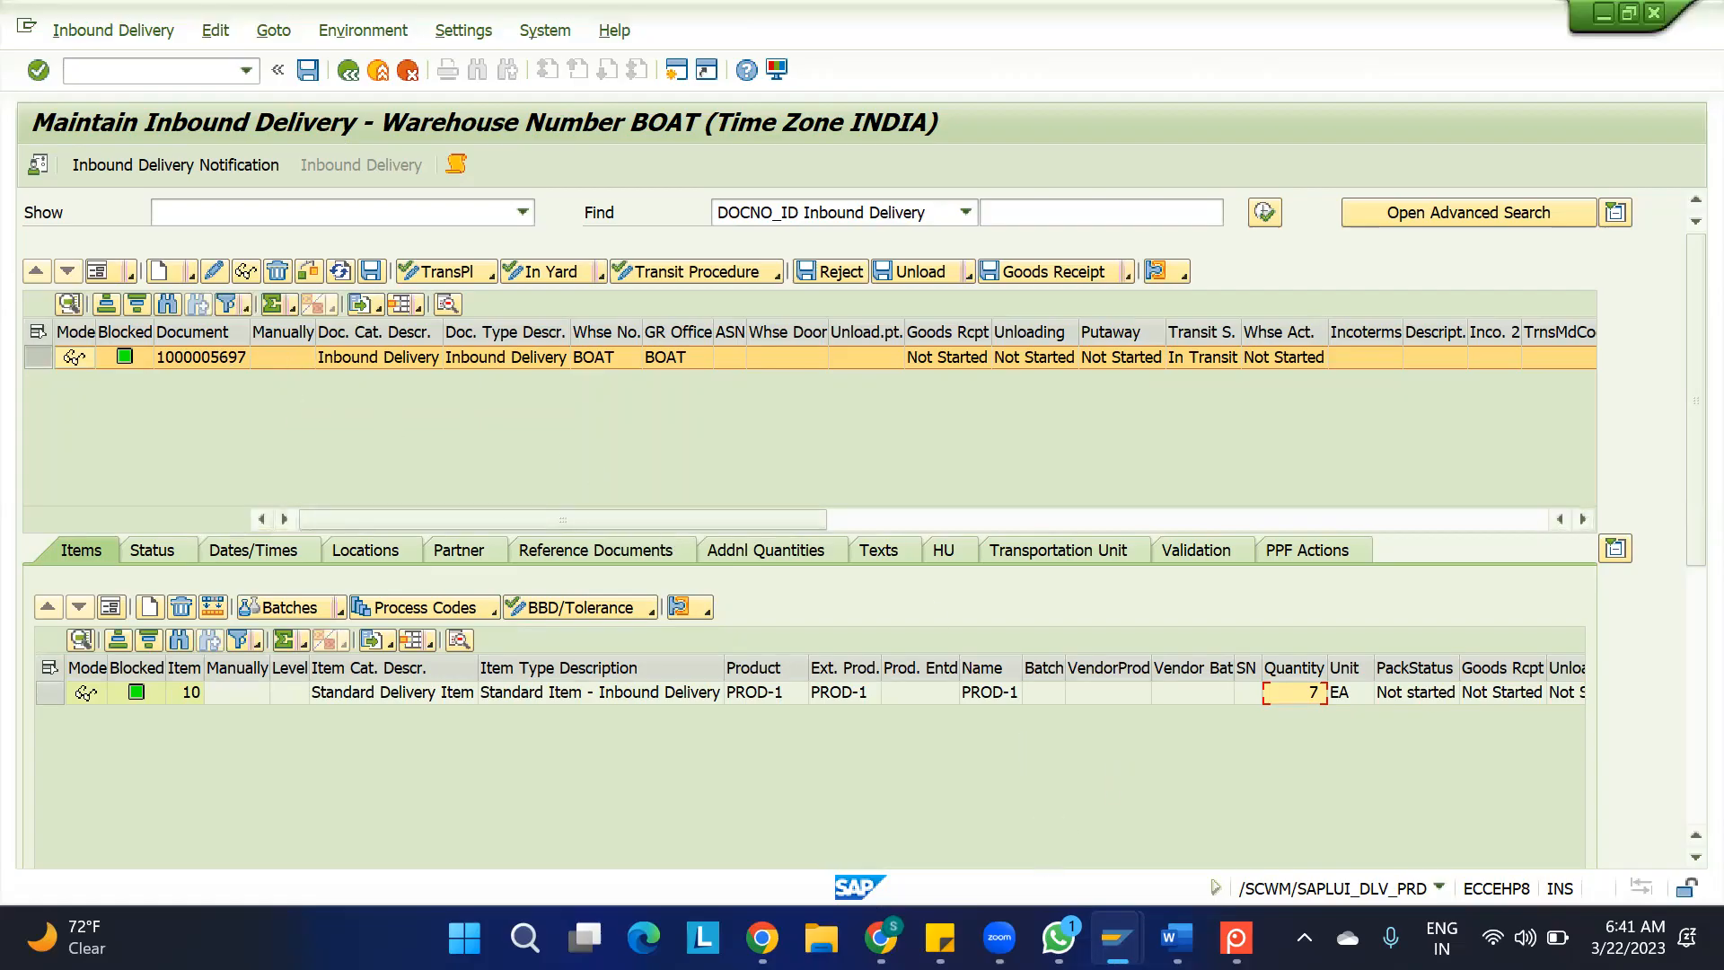
Switch to the ERP session and display the same inbound delivery to check the delivery quantity of PROD-1
mouse_move(1117, 939)
click(921, 817)
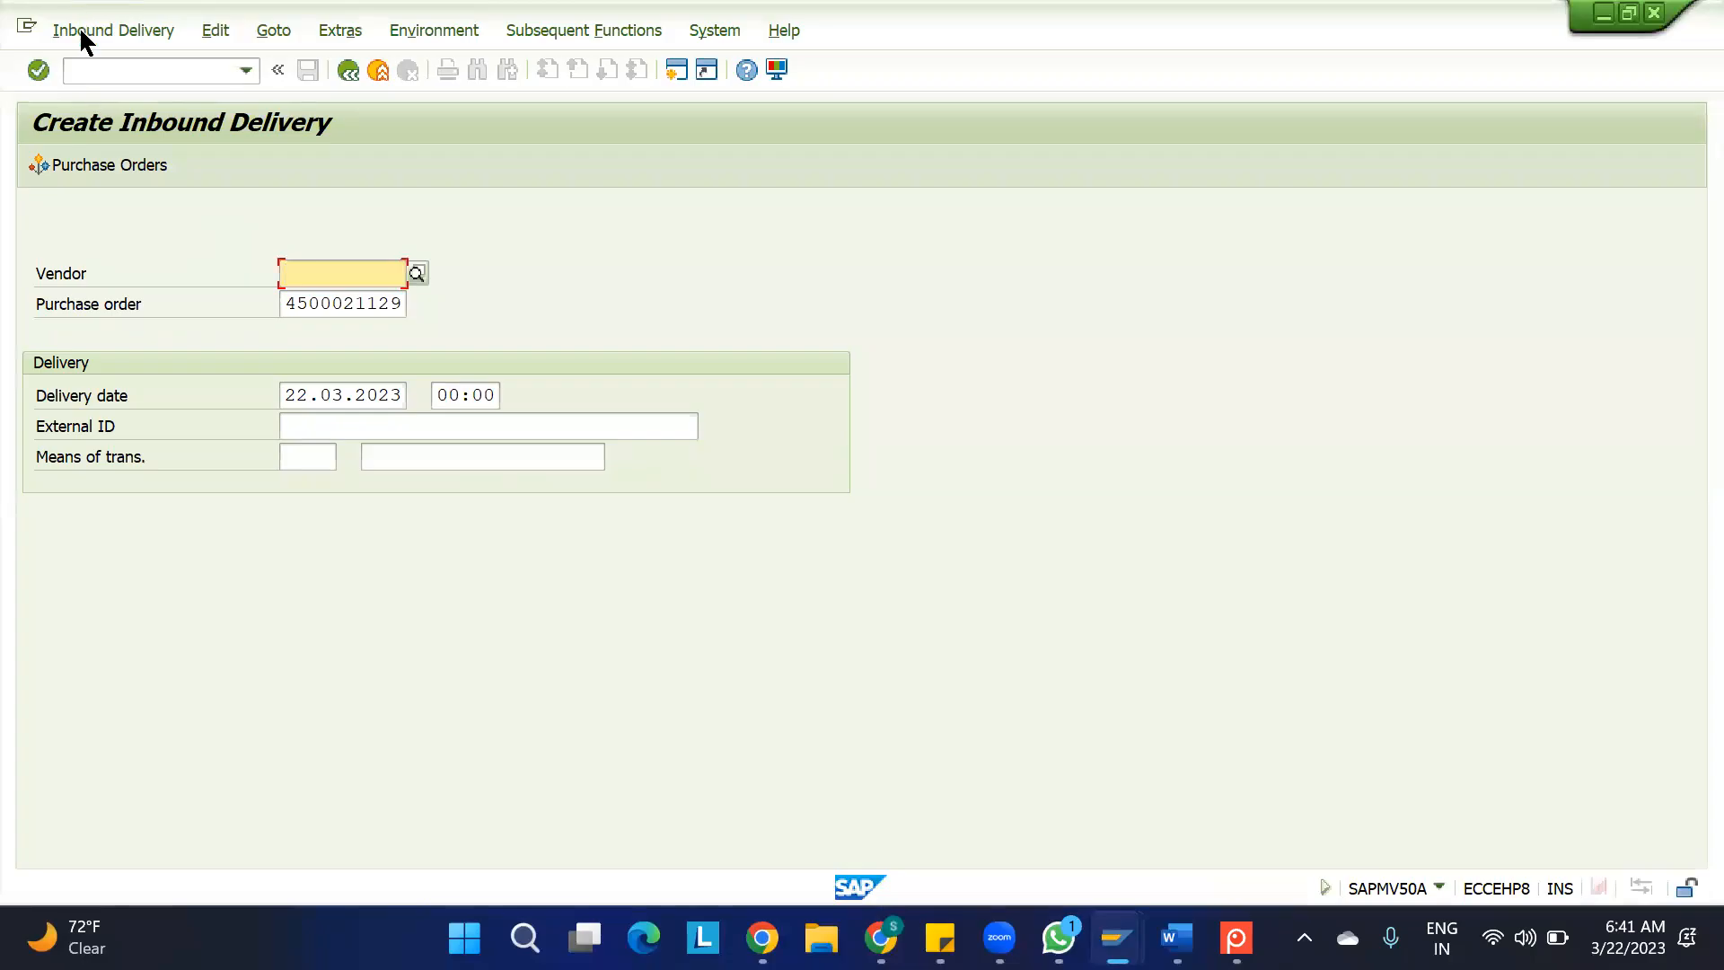
drag(81, 31, 123, 27)
double_click(124, 26)
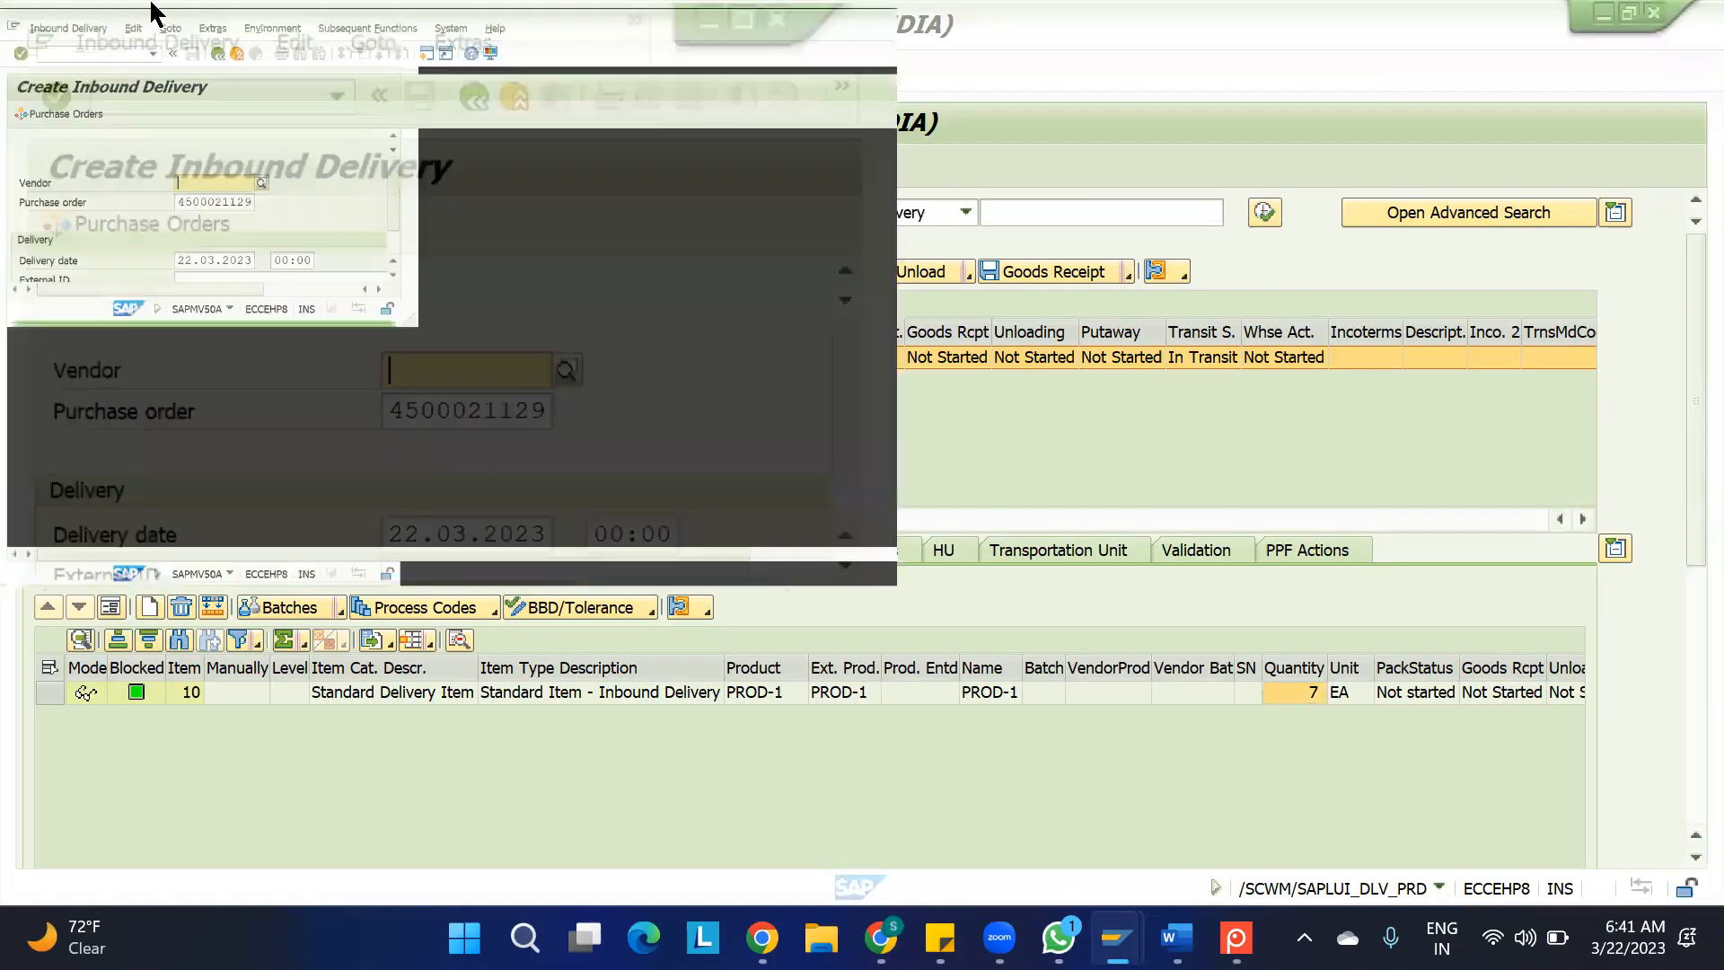
click(73, 29)
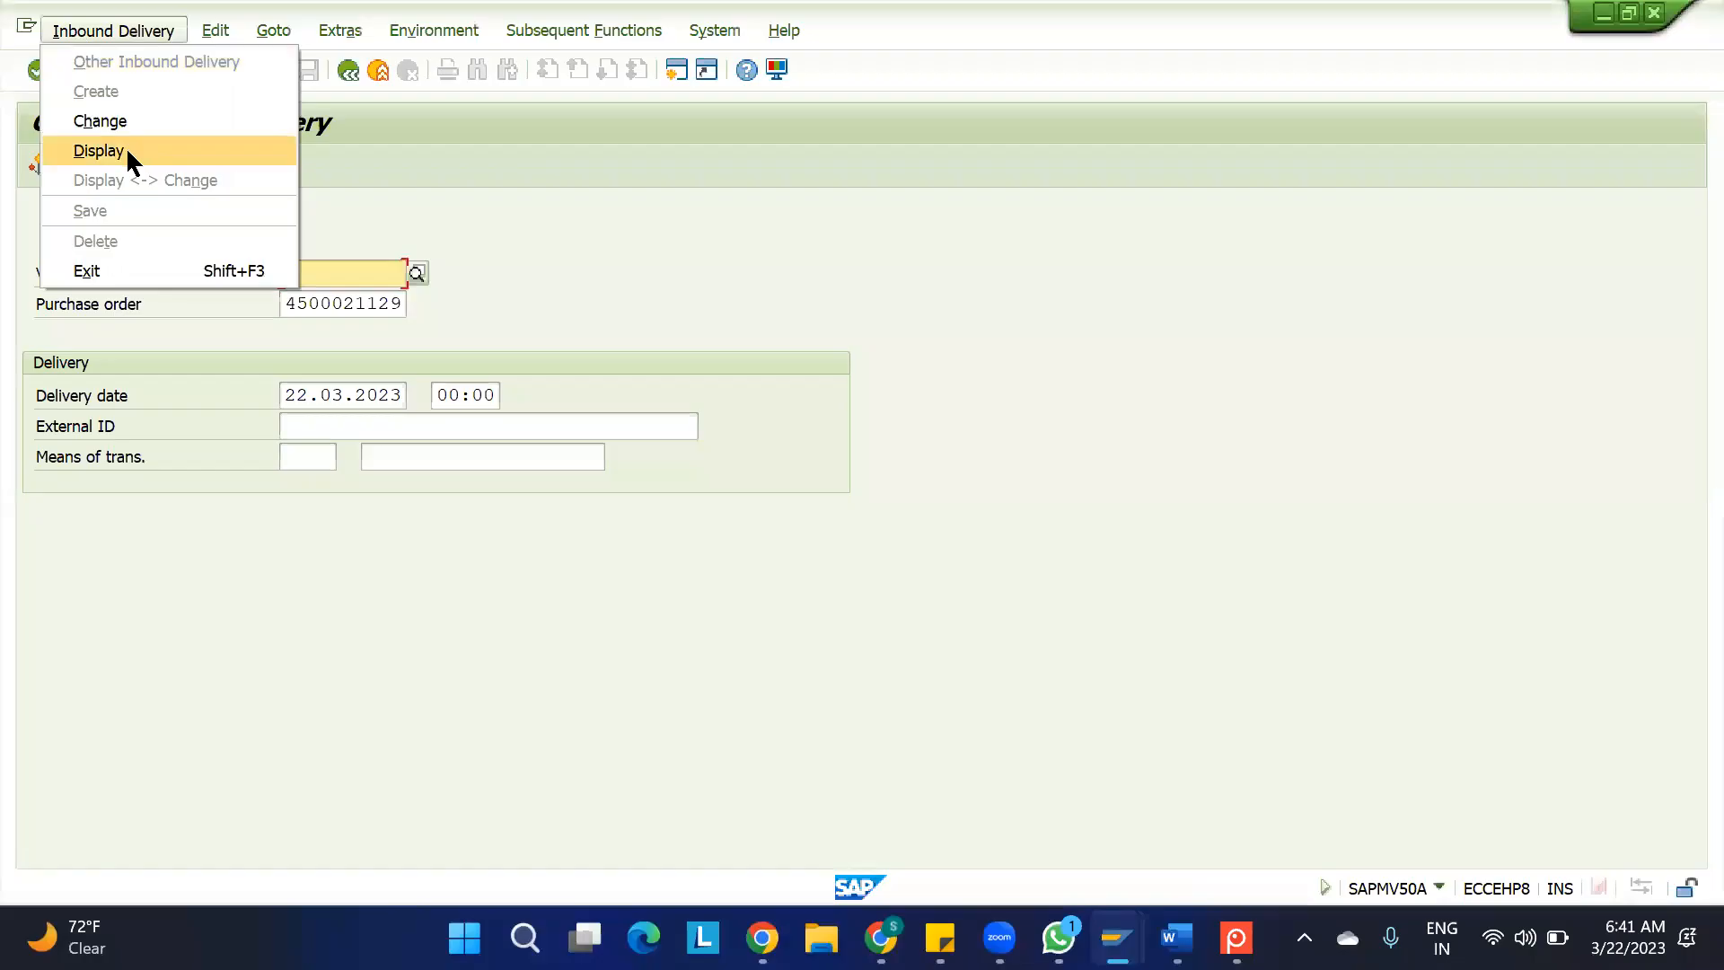
click(99, 151)
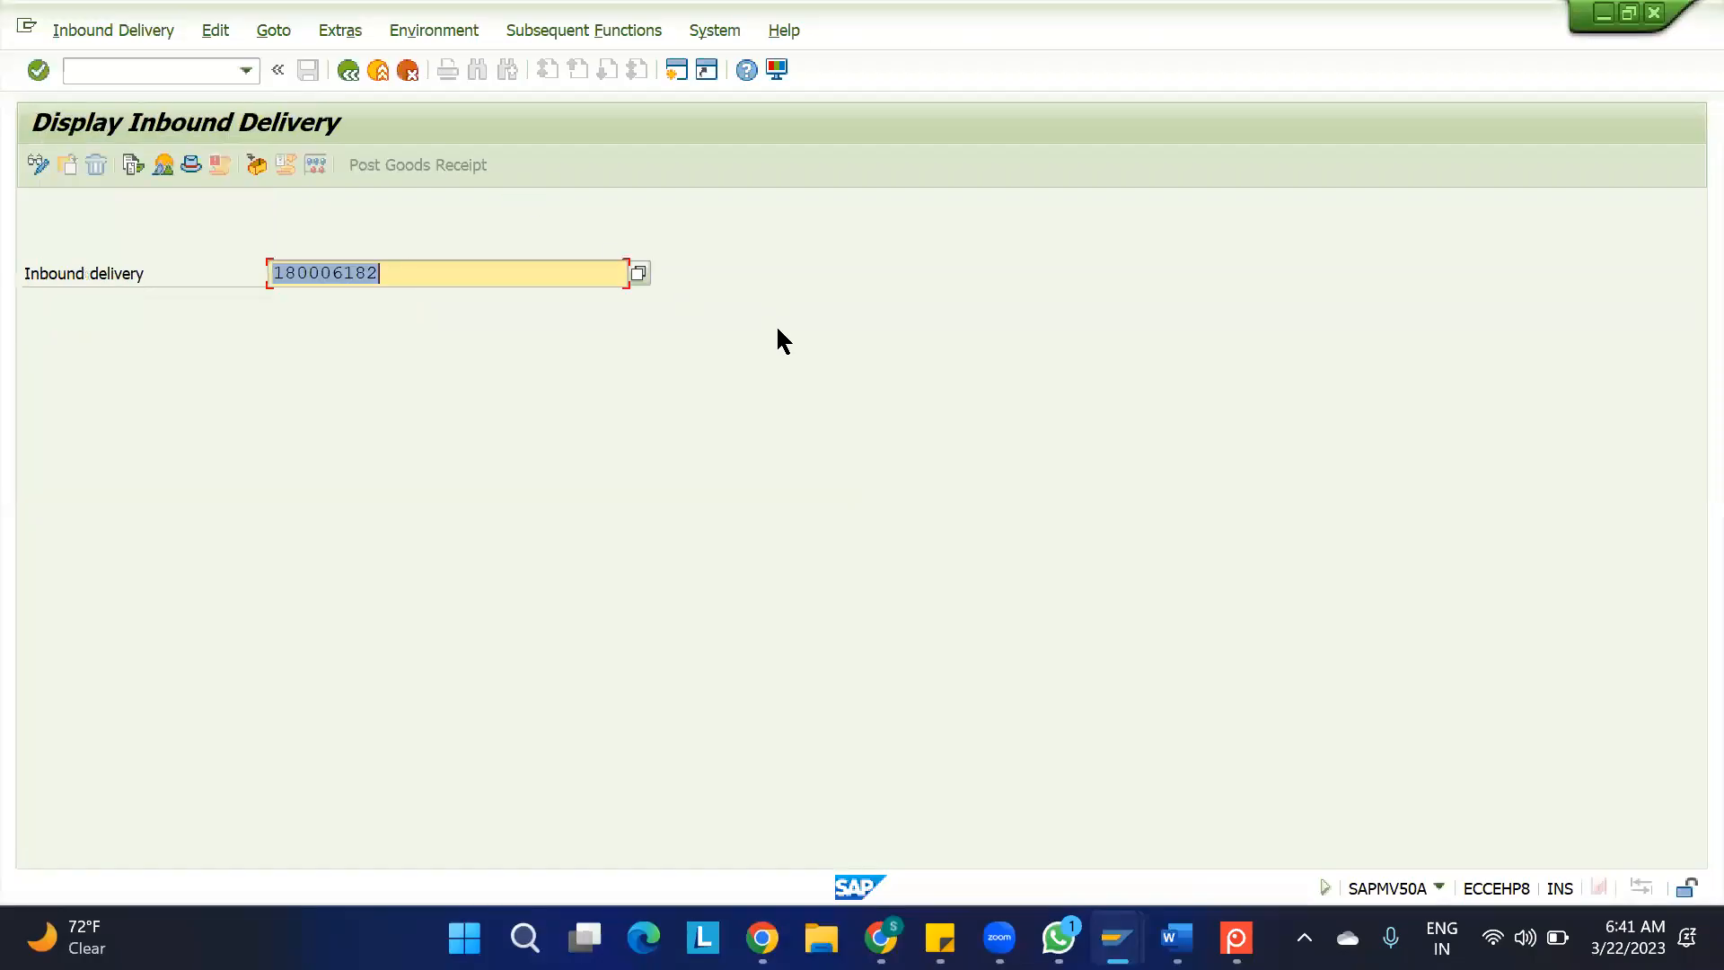
key(Return)
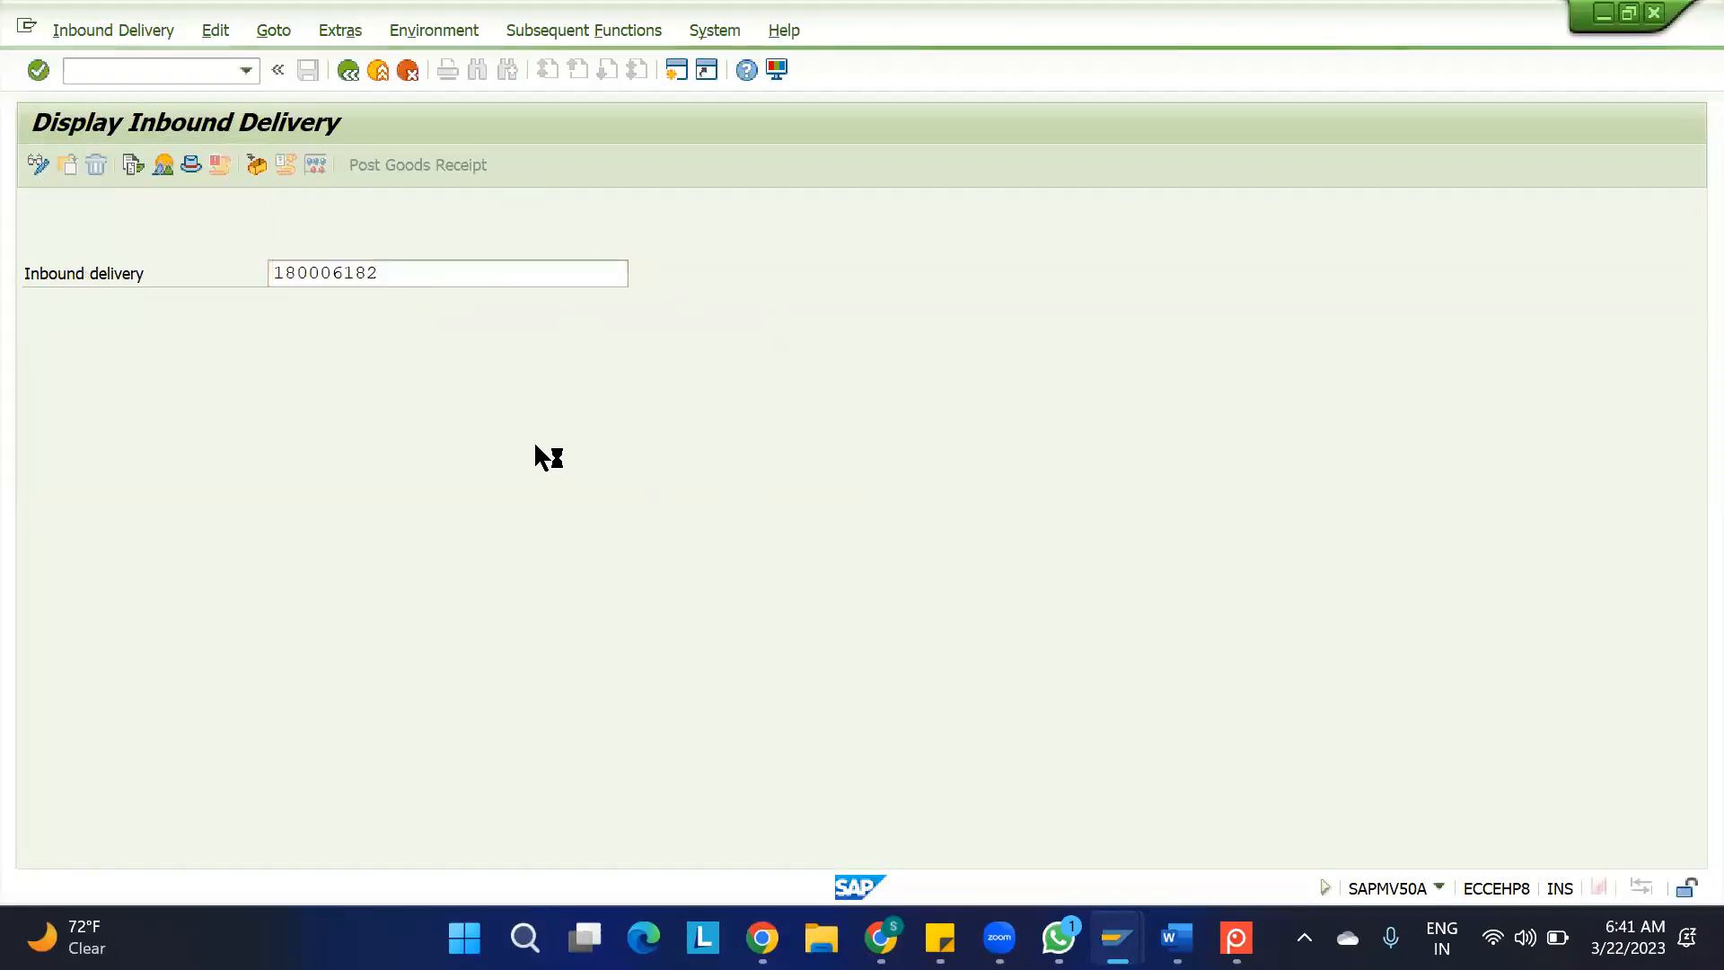
click(489, 527)
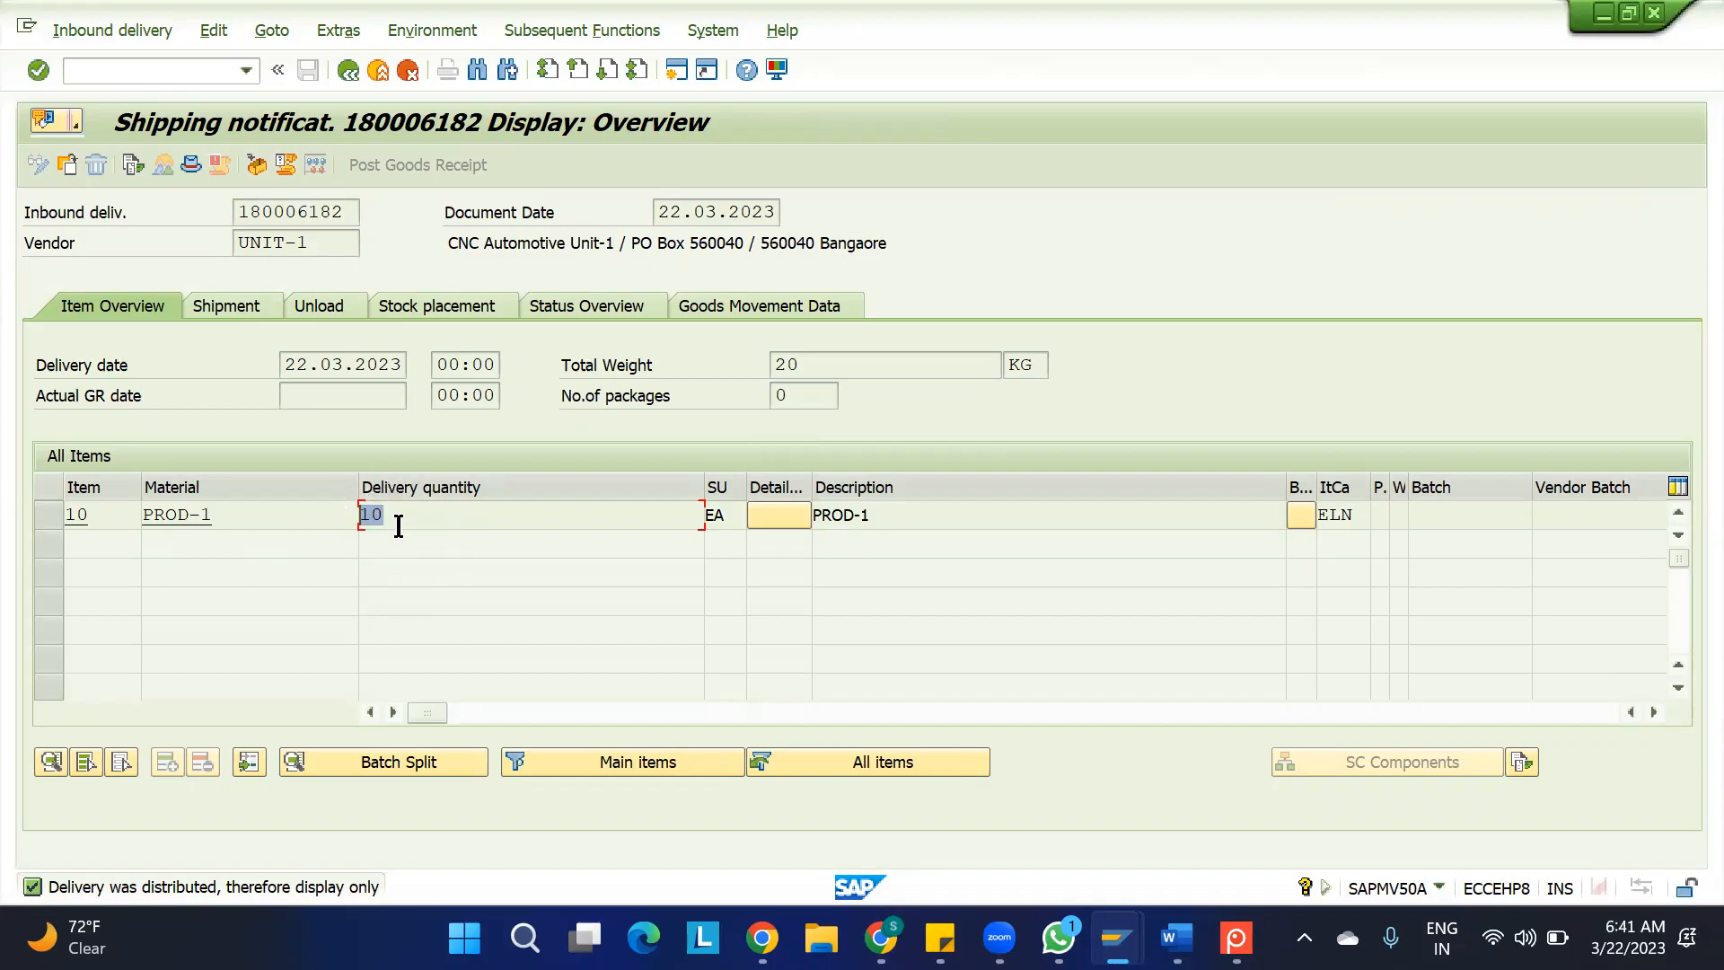
Switch back to the warehouse session and post the goods receipt for the adjusted inbound delivery
key(alt+Tab)
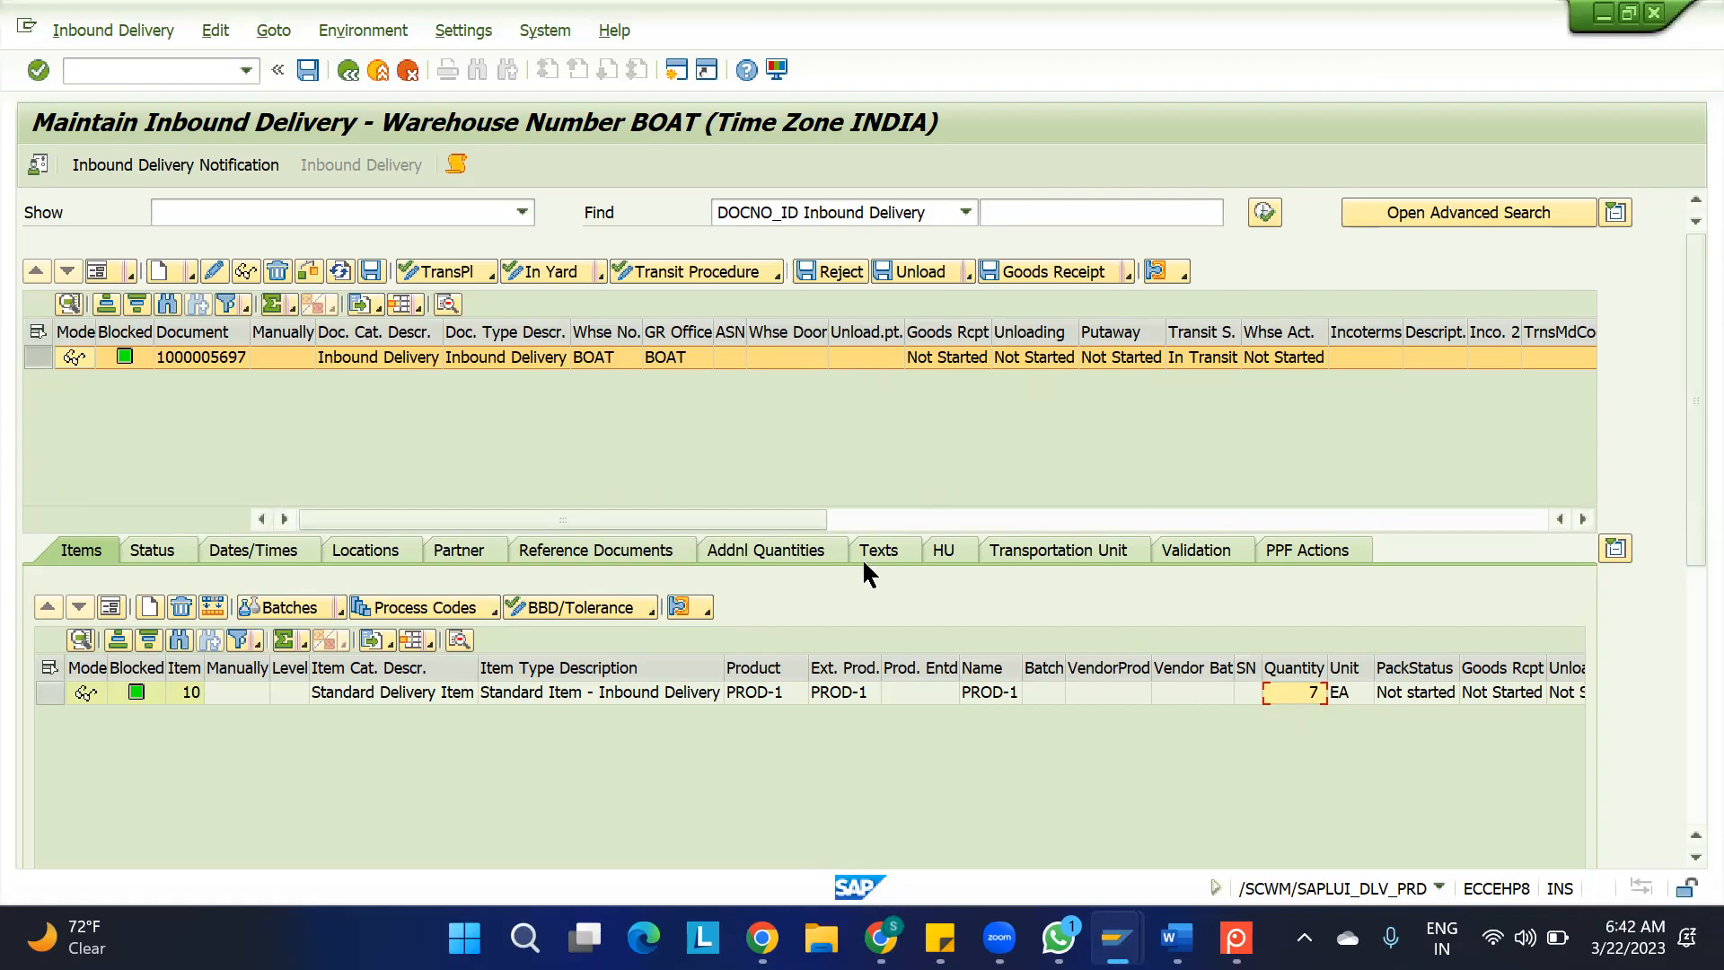
click(43, 359)
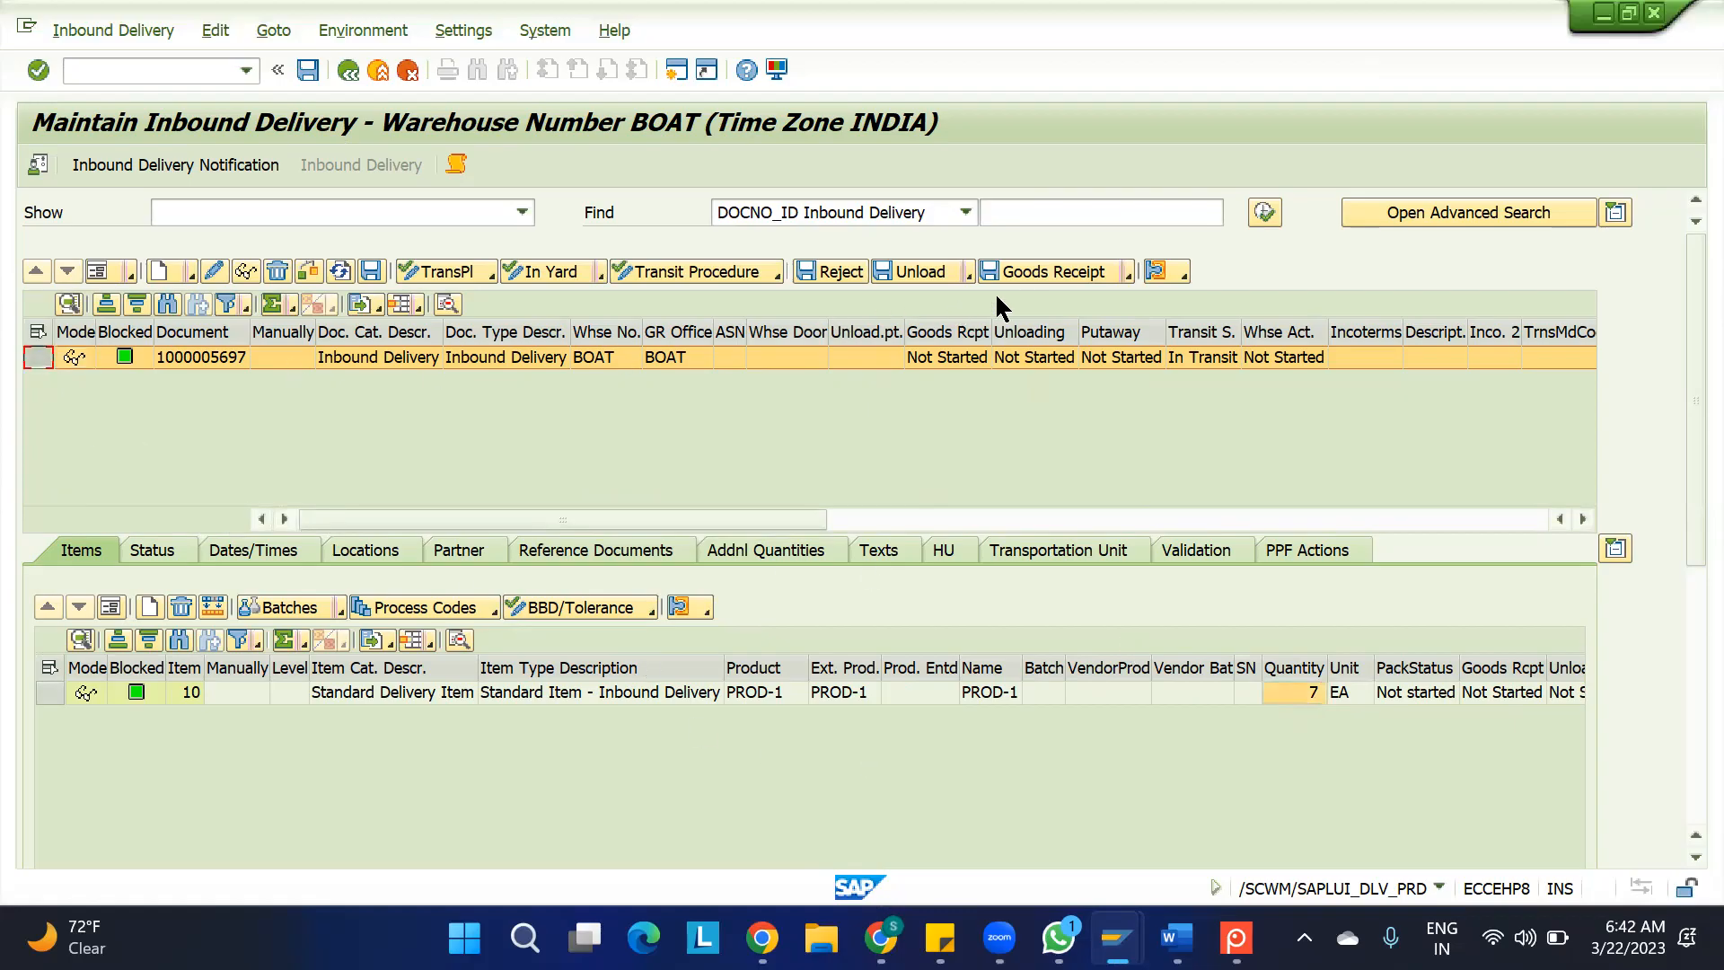
click(1043, 278)
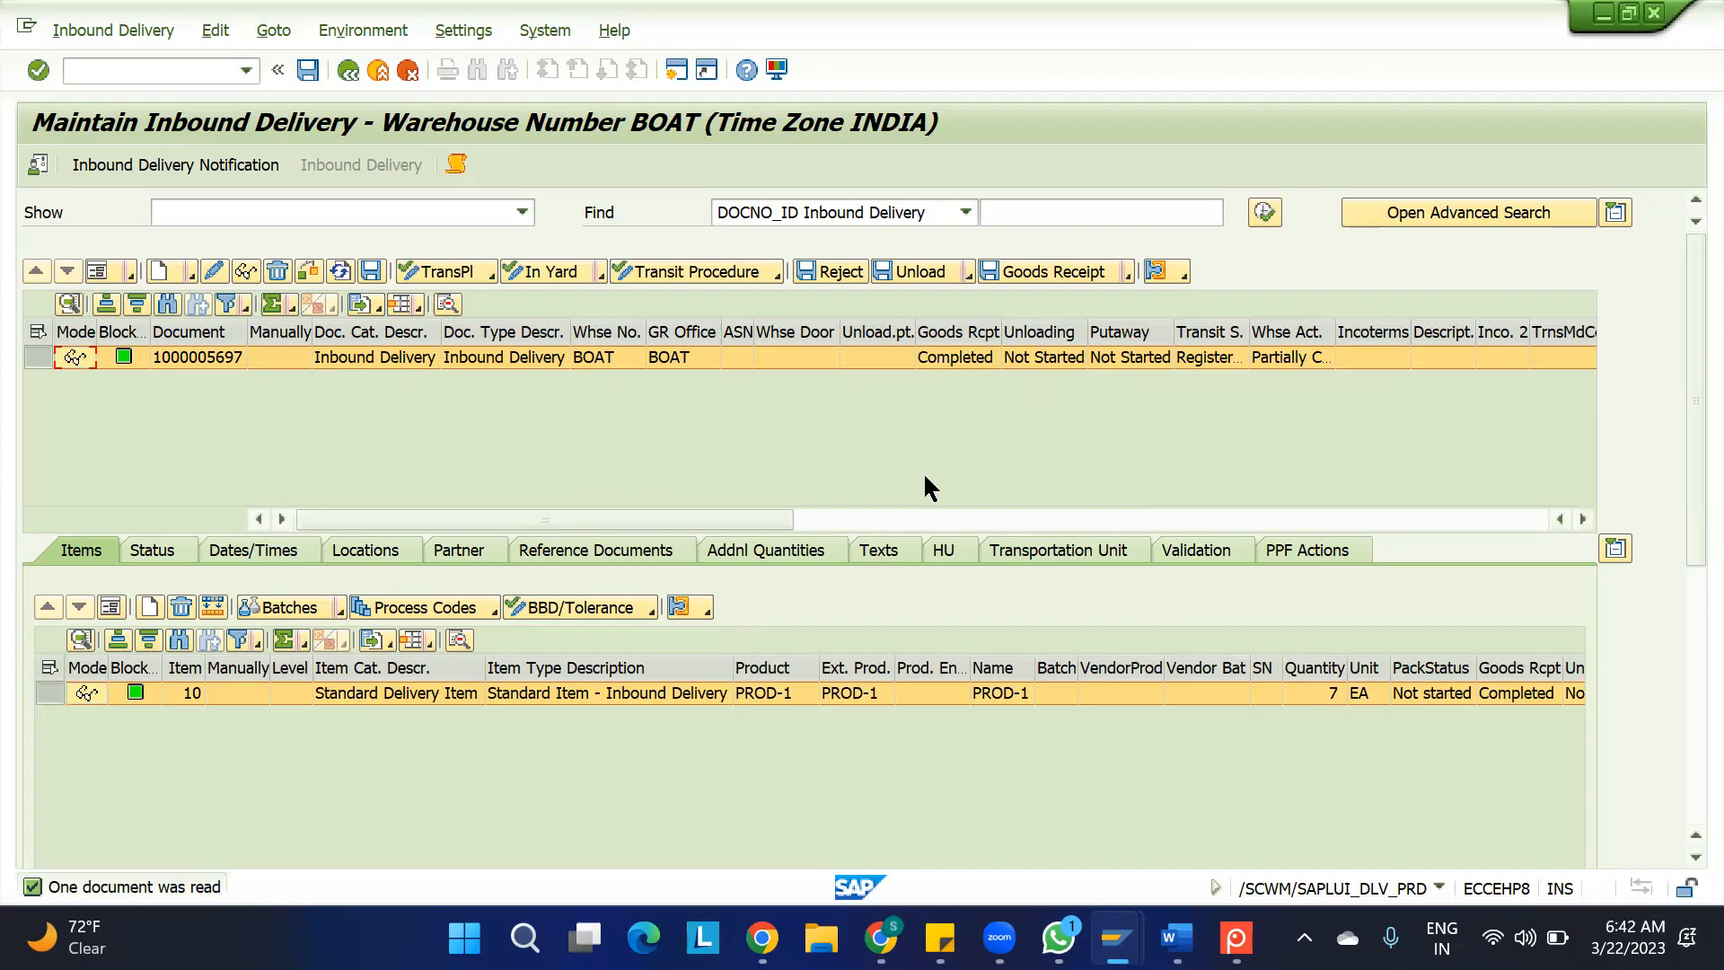
Switch to the ERP session and redisplay the inbound delivery to check the delivery quantity of PROD-1
key(alt+Tab)
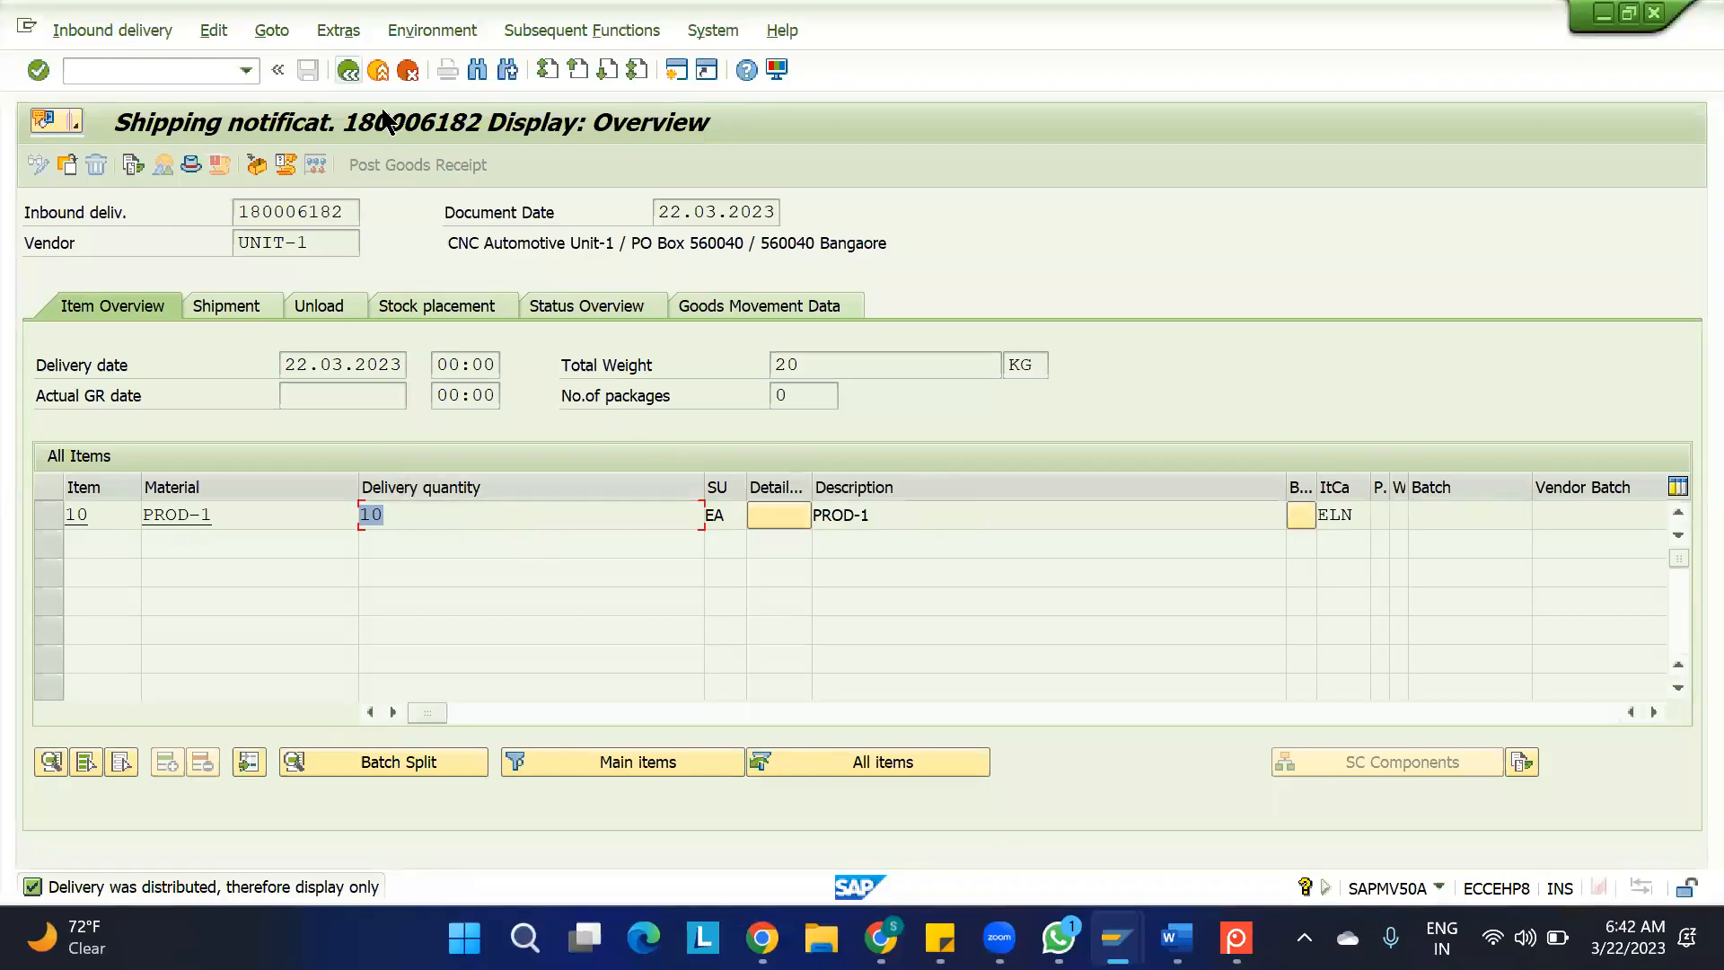
key(F3)
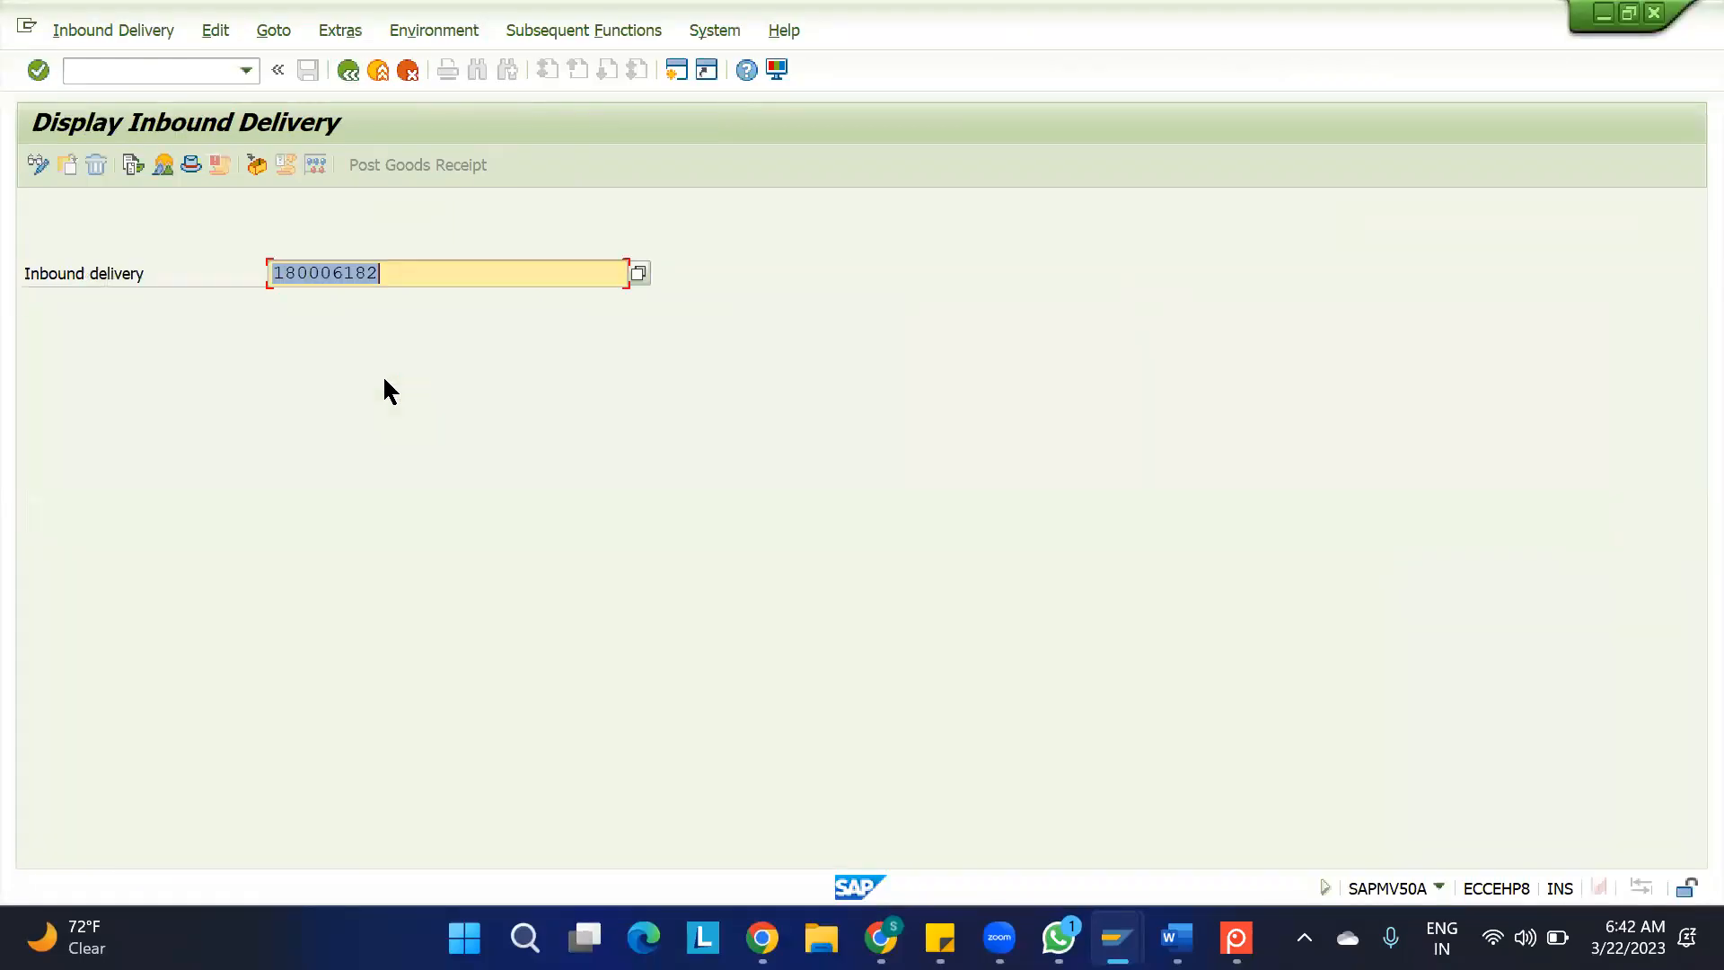
key(Return)
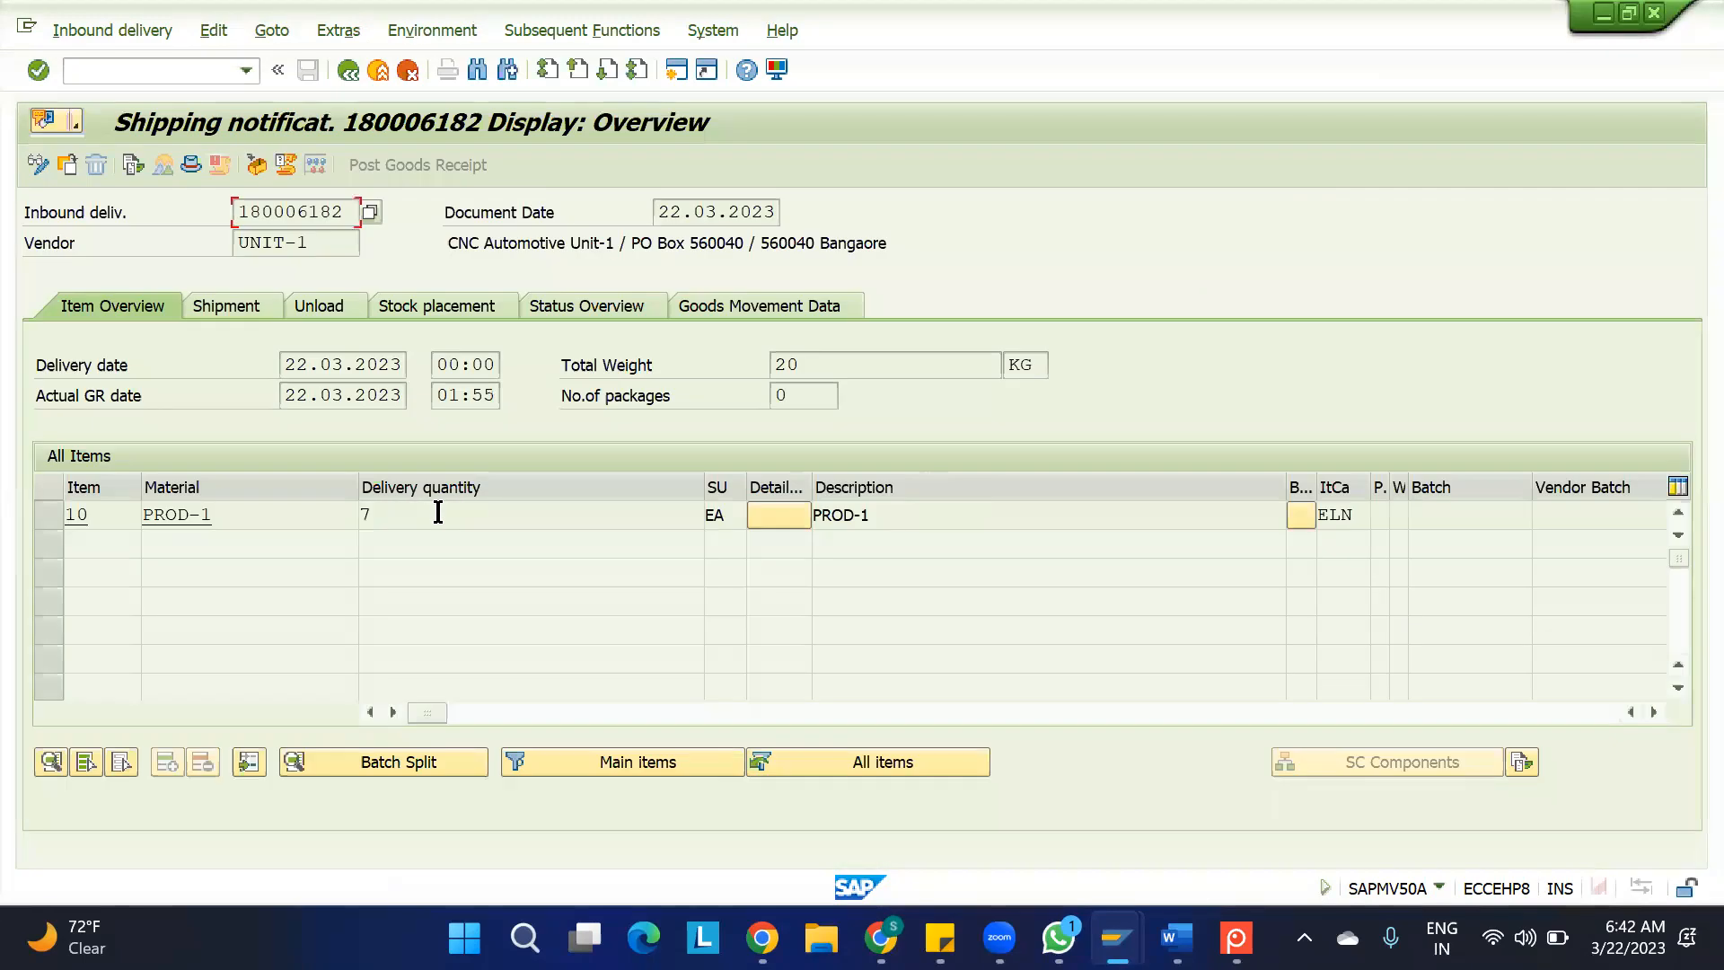
drag(374, 515, 361, 514)
click(423, 514)
Display the delivery's document flow and check the quantity and document number of its goods receipt
click(119, 34)
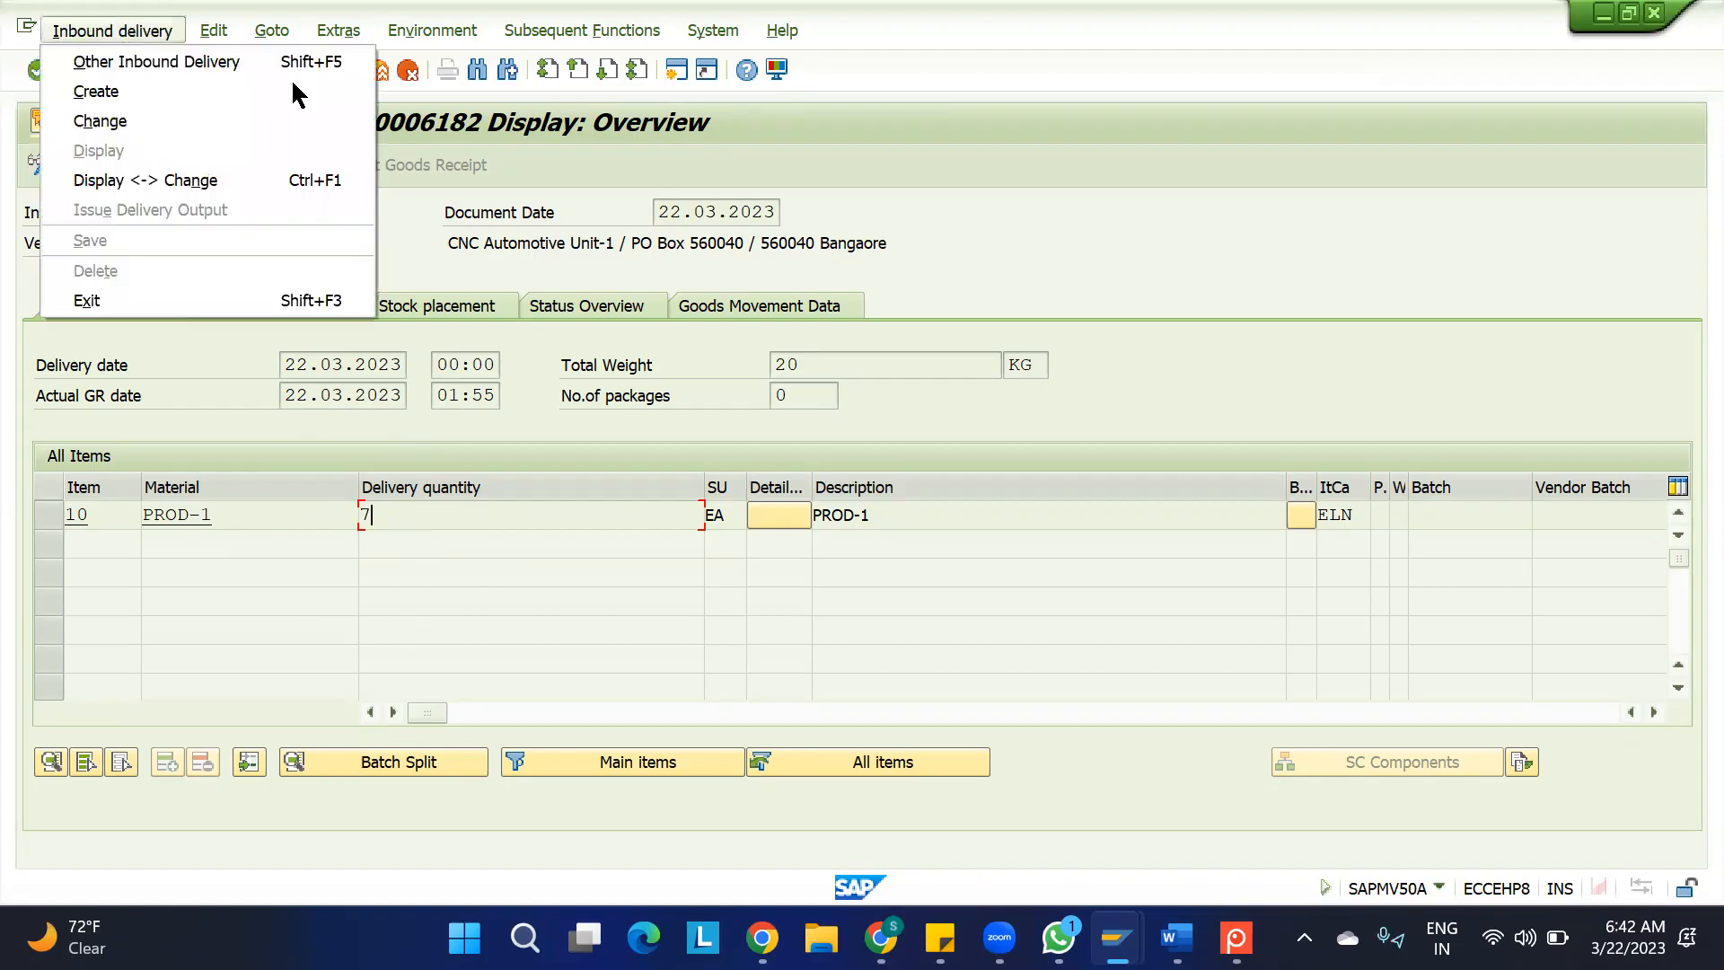
mouse_move(213, 29)
click(1047, 274)
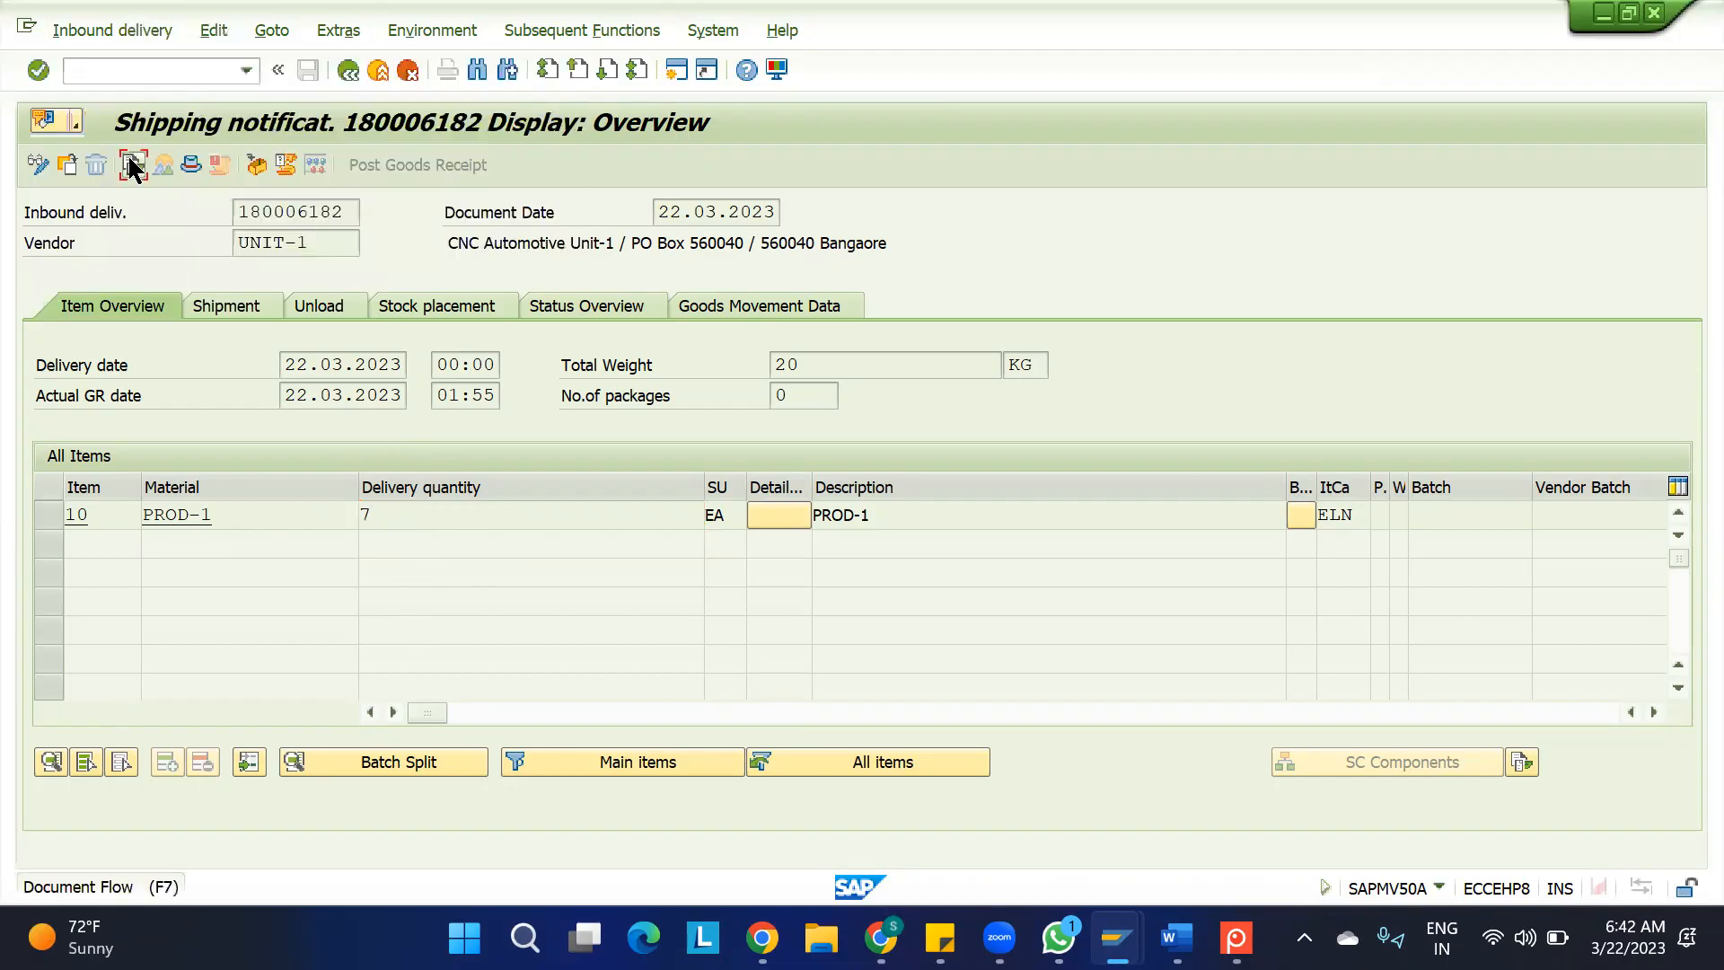
click(133, 164)
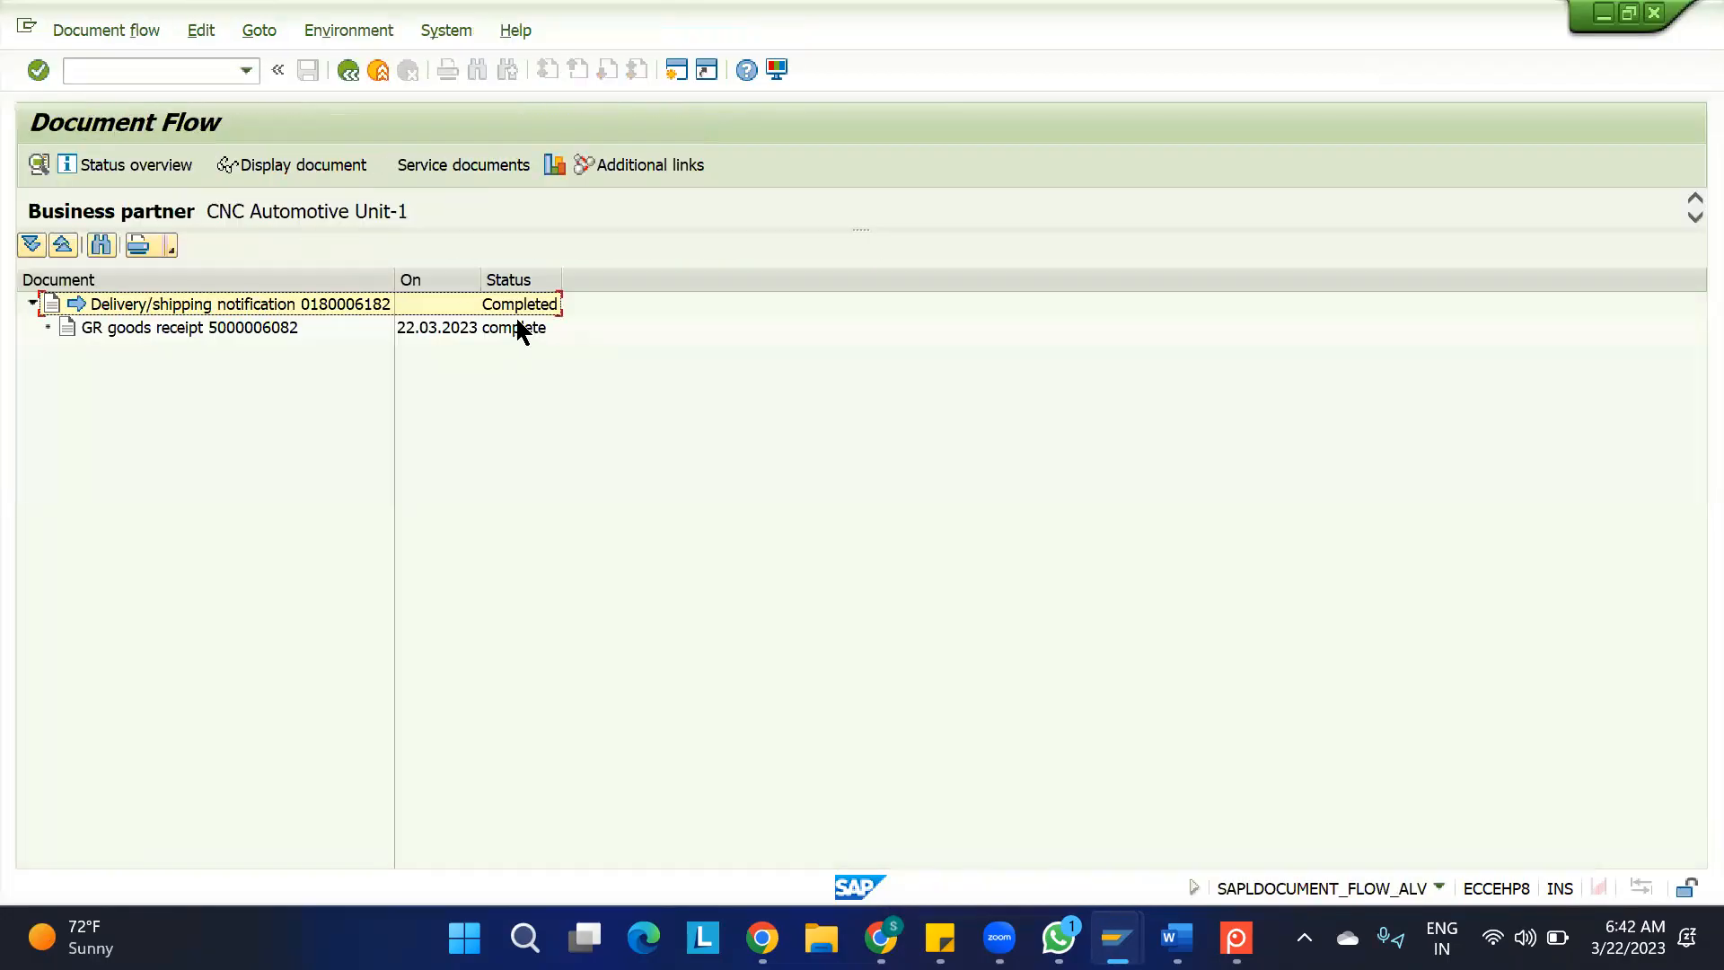
click(234, 327)
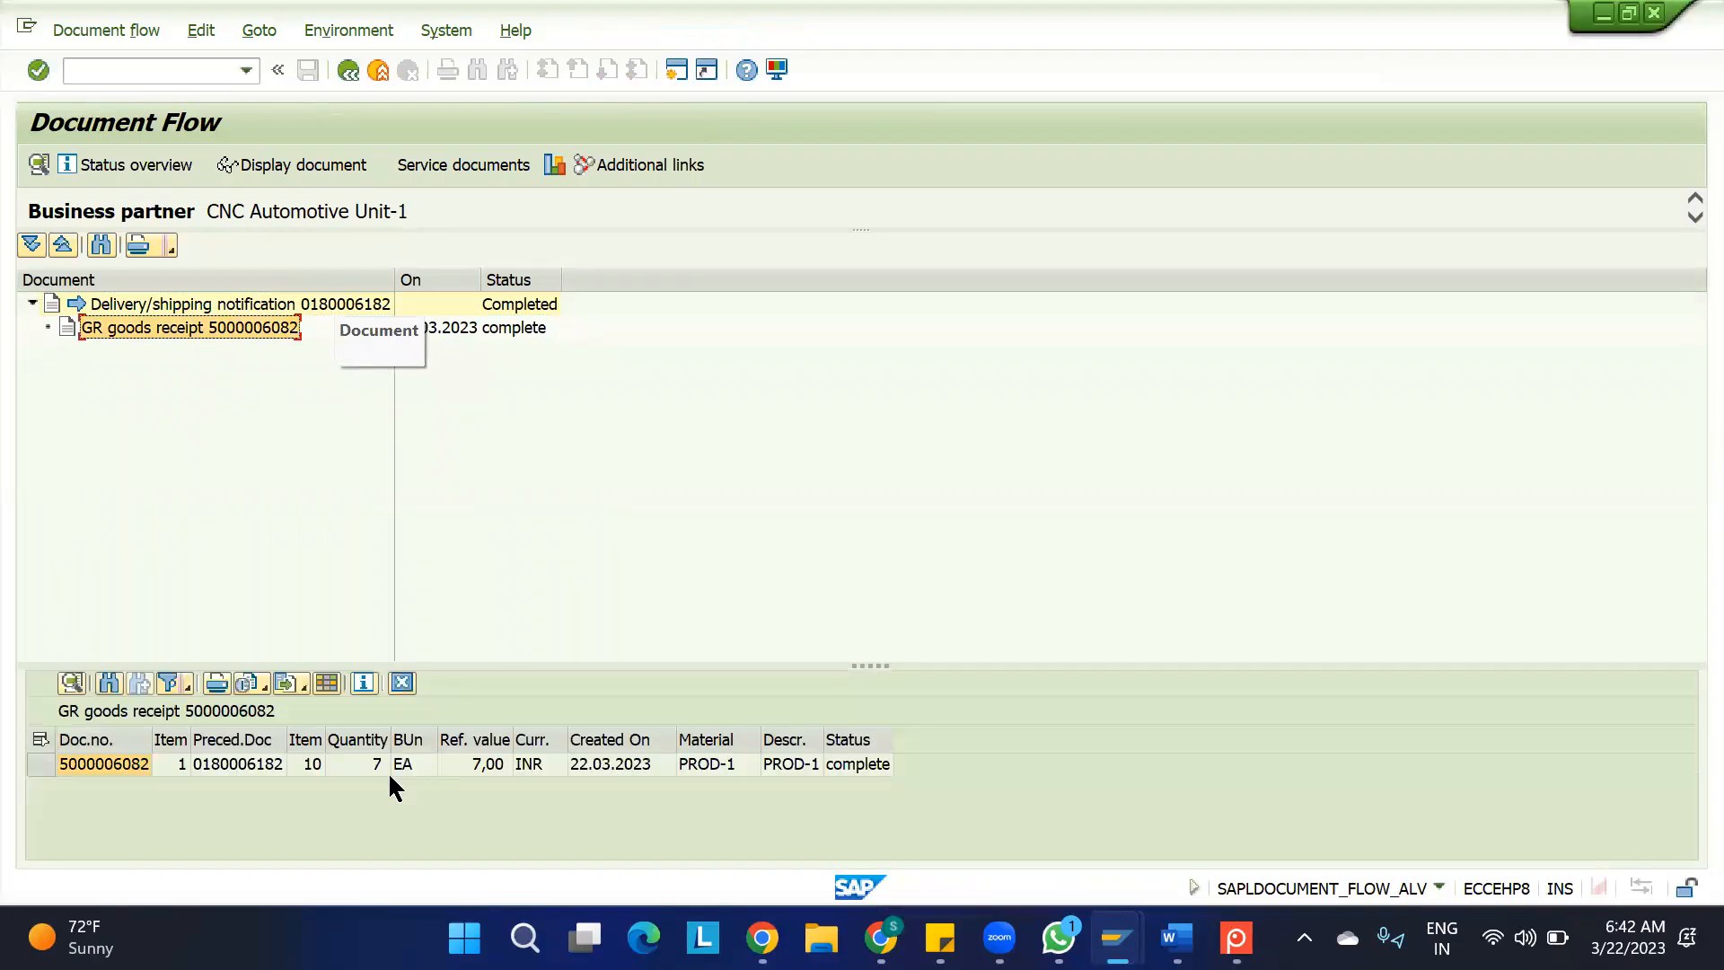
click(357, 761)
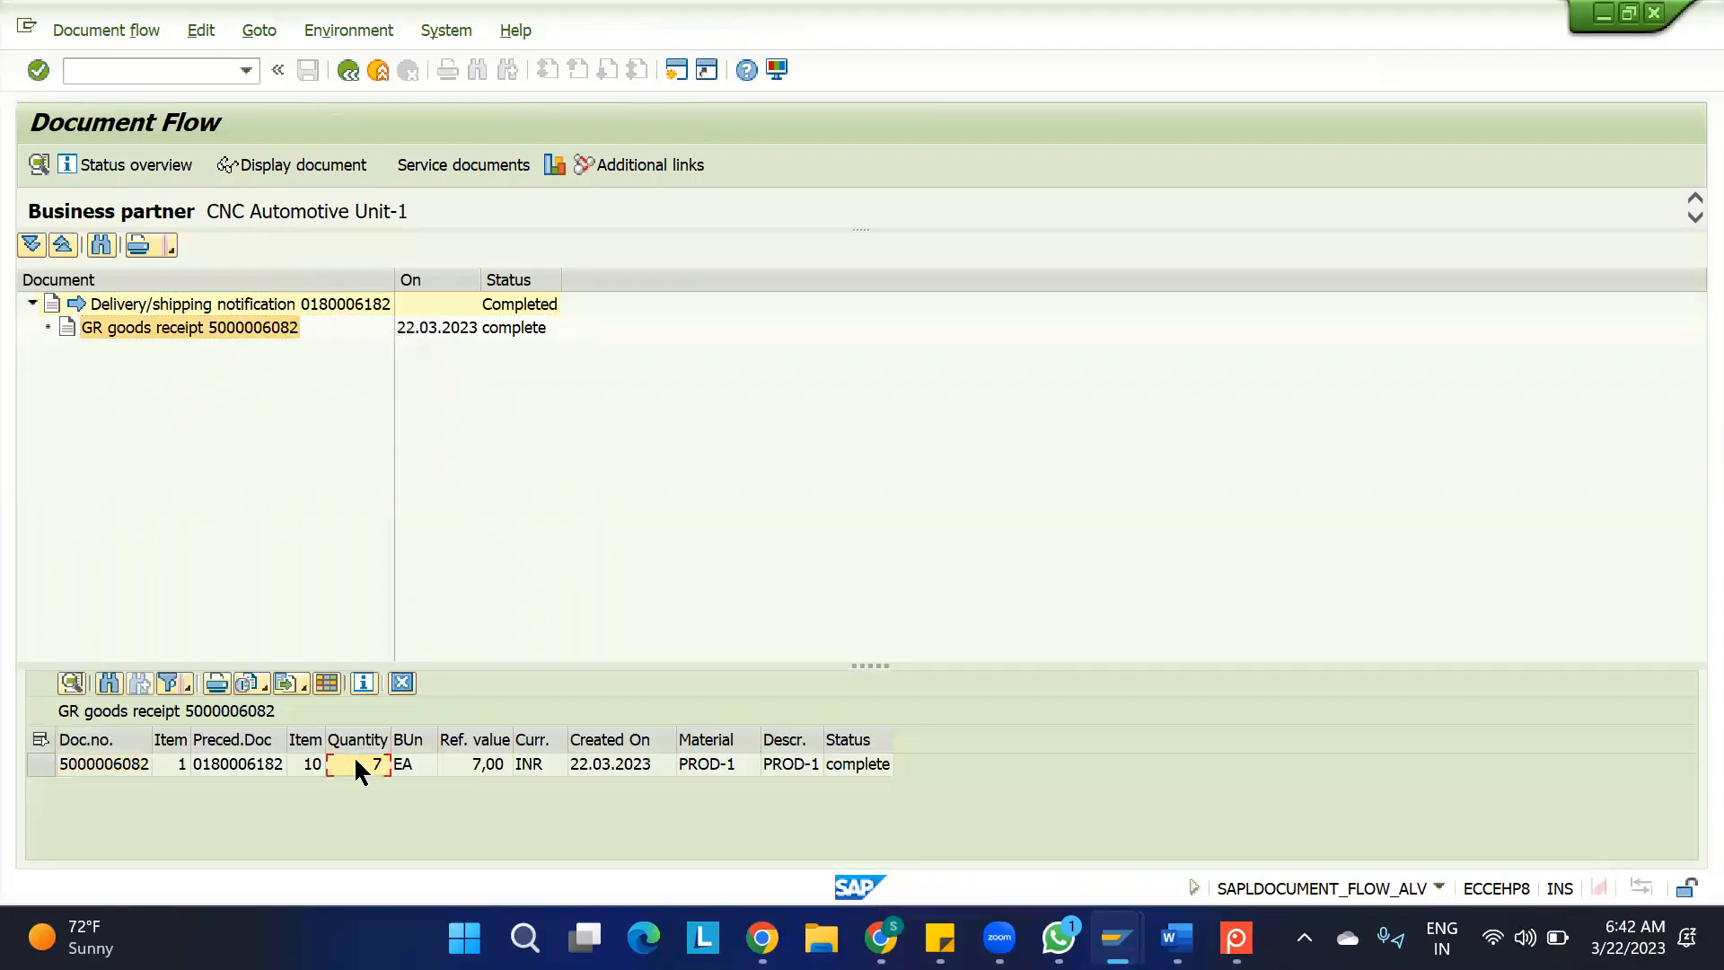
click(106, 764)
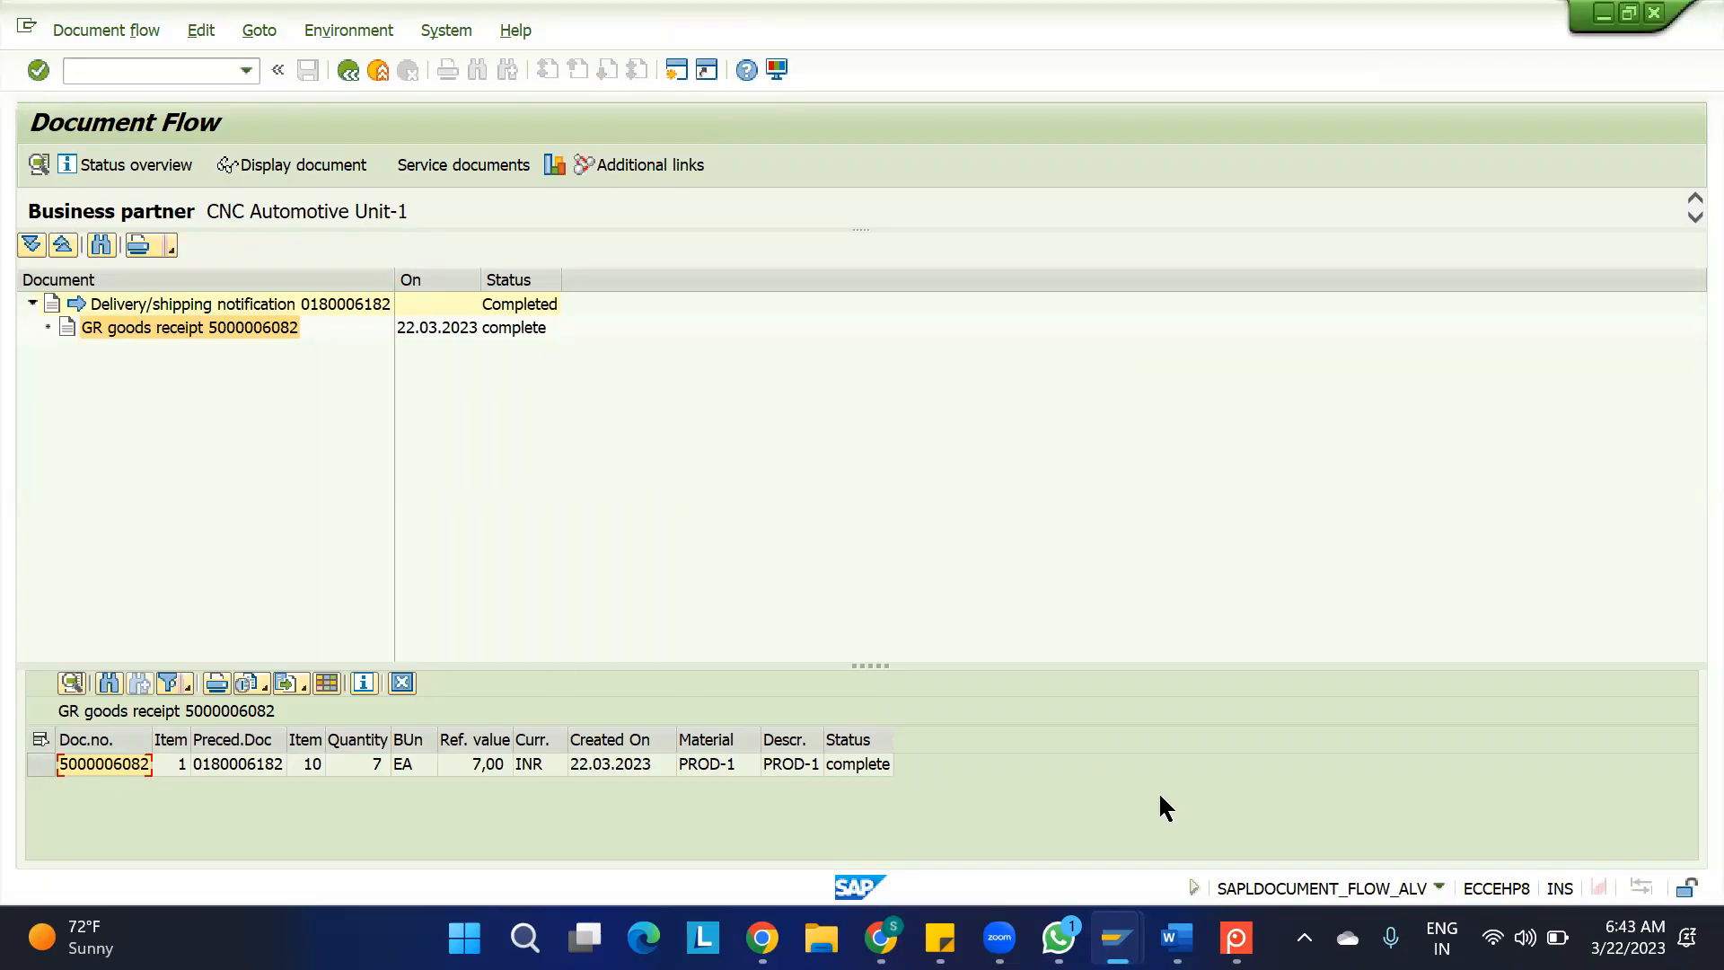
Switch to the IBD spreadsheet in Google Sheets and enter the heading "3. CONDITION" in cell B70
mouse_move(1116, 938)
click(1183, 813)
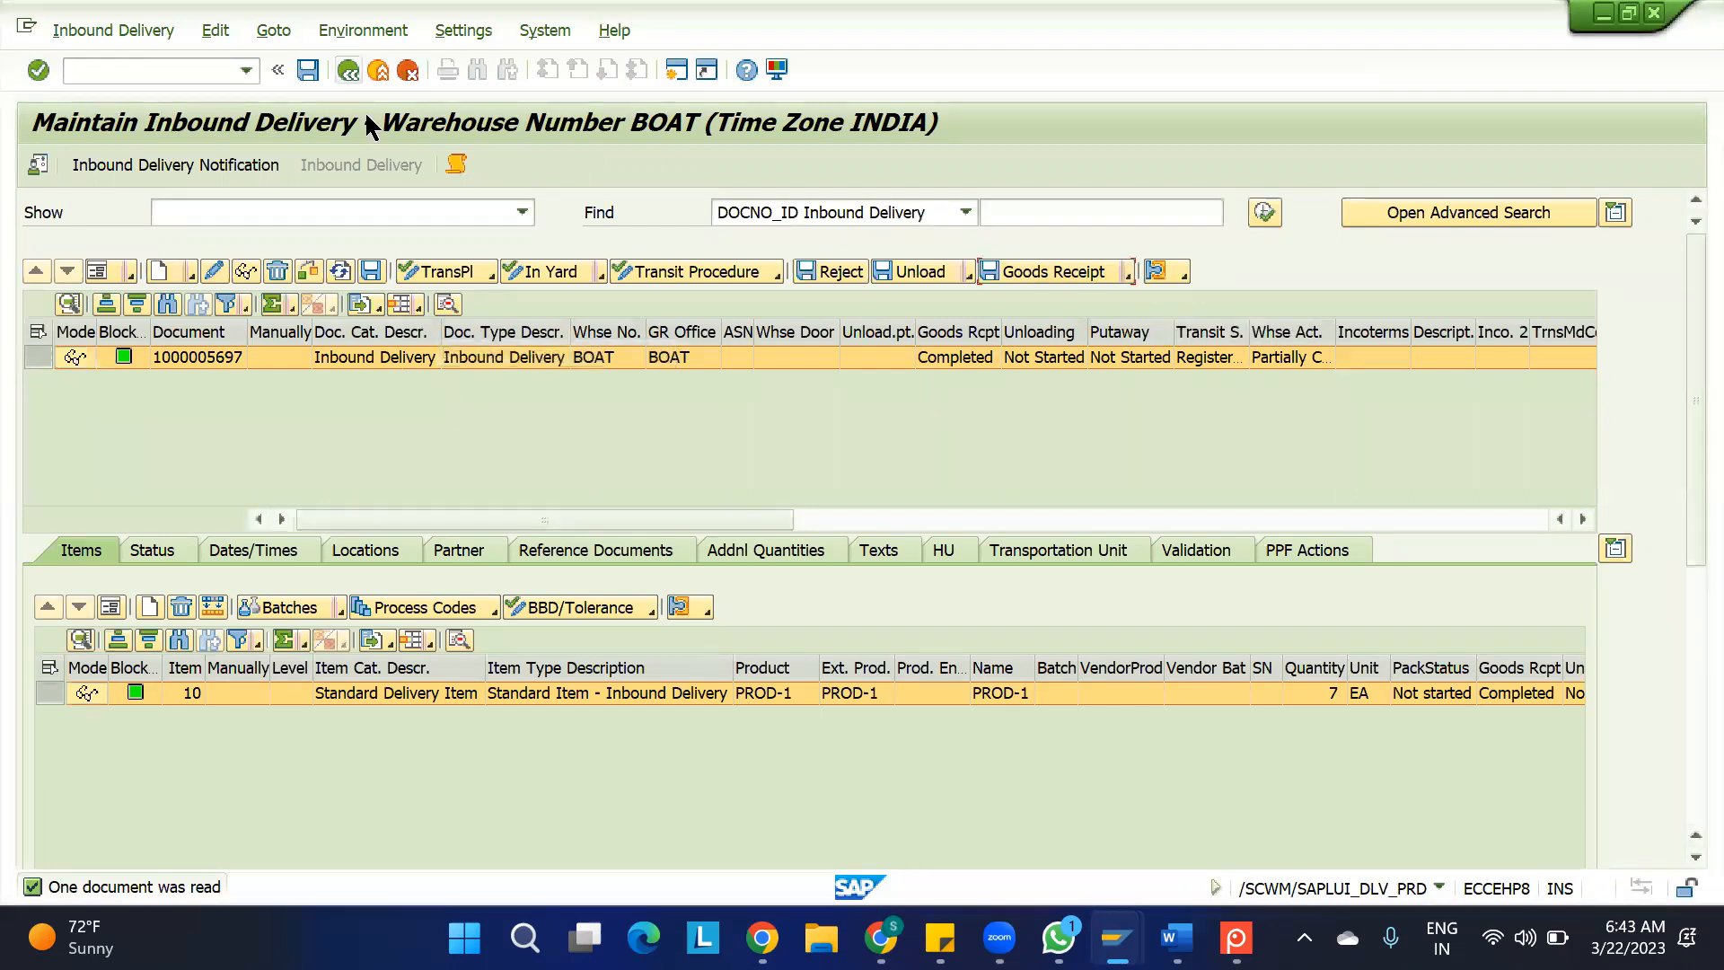
mouse_move(1158, 934)
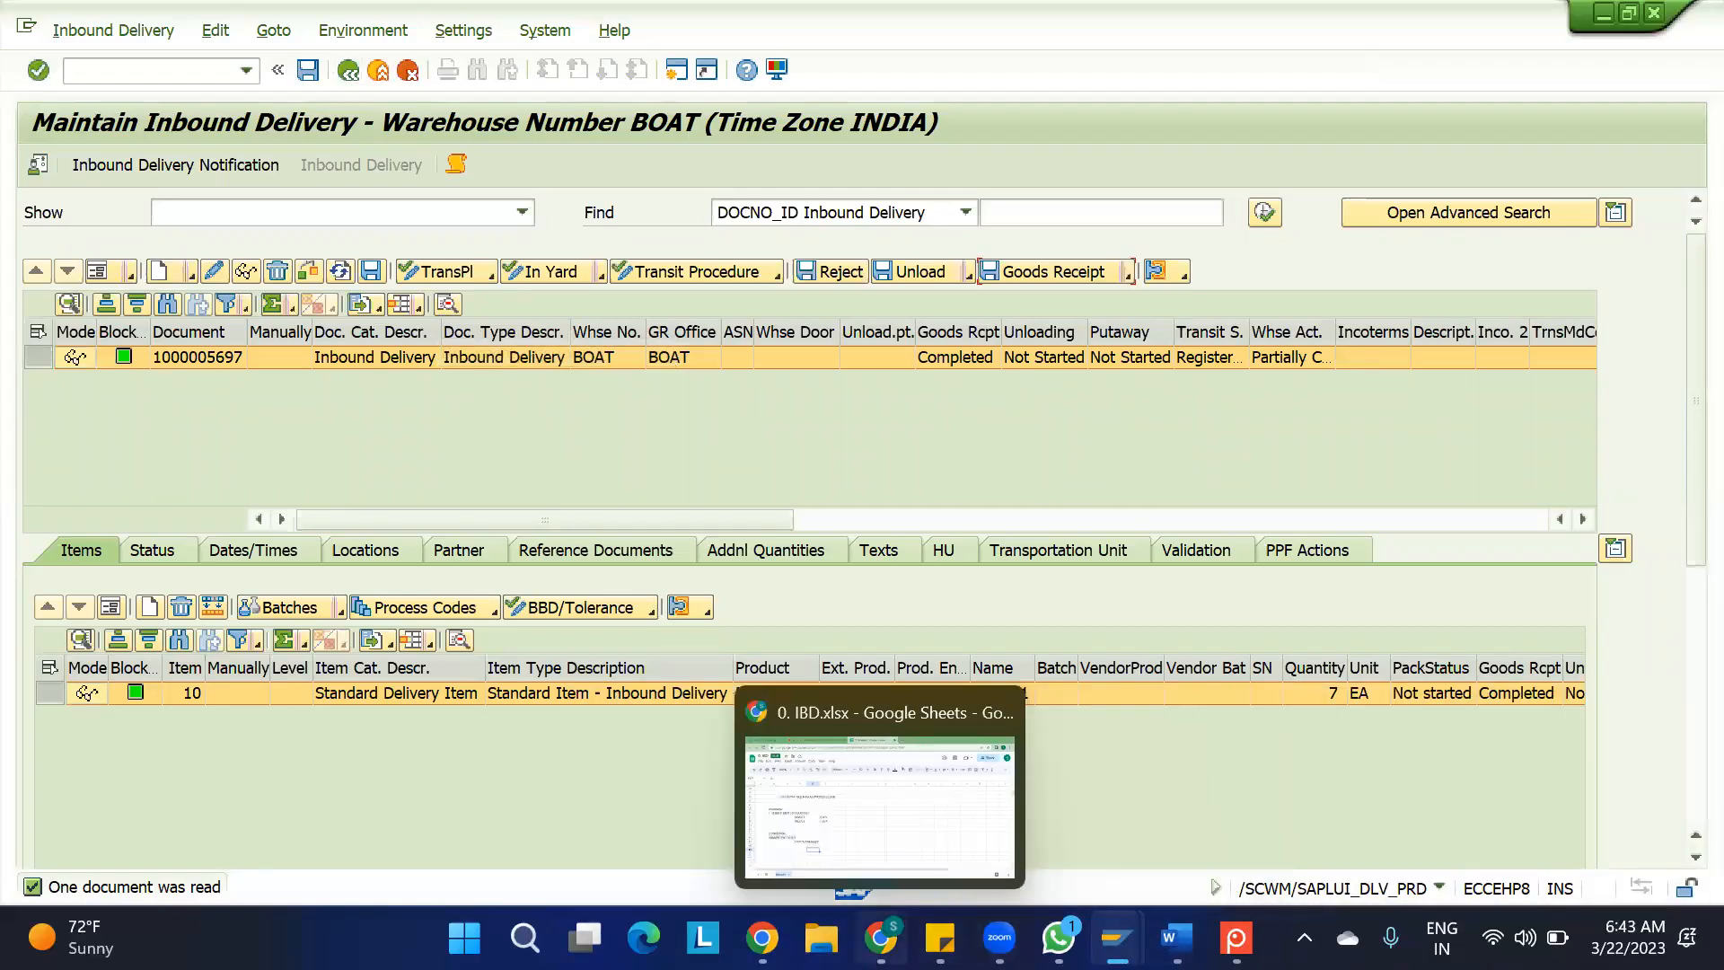
click(880, 937)
scroll(364, 718, down, 2)
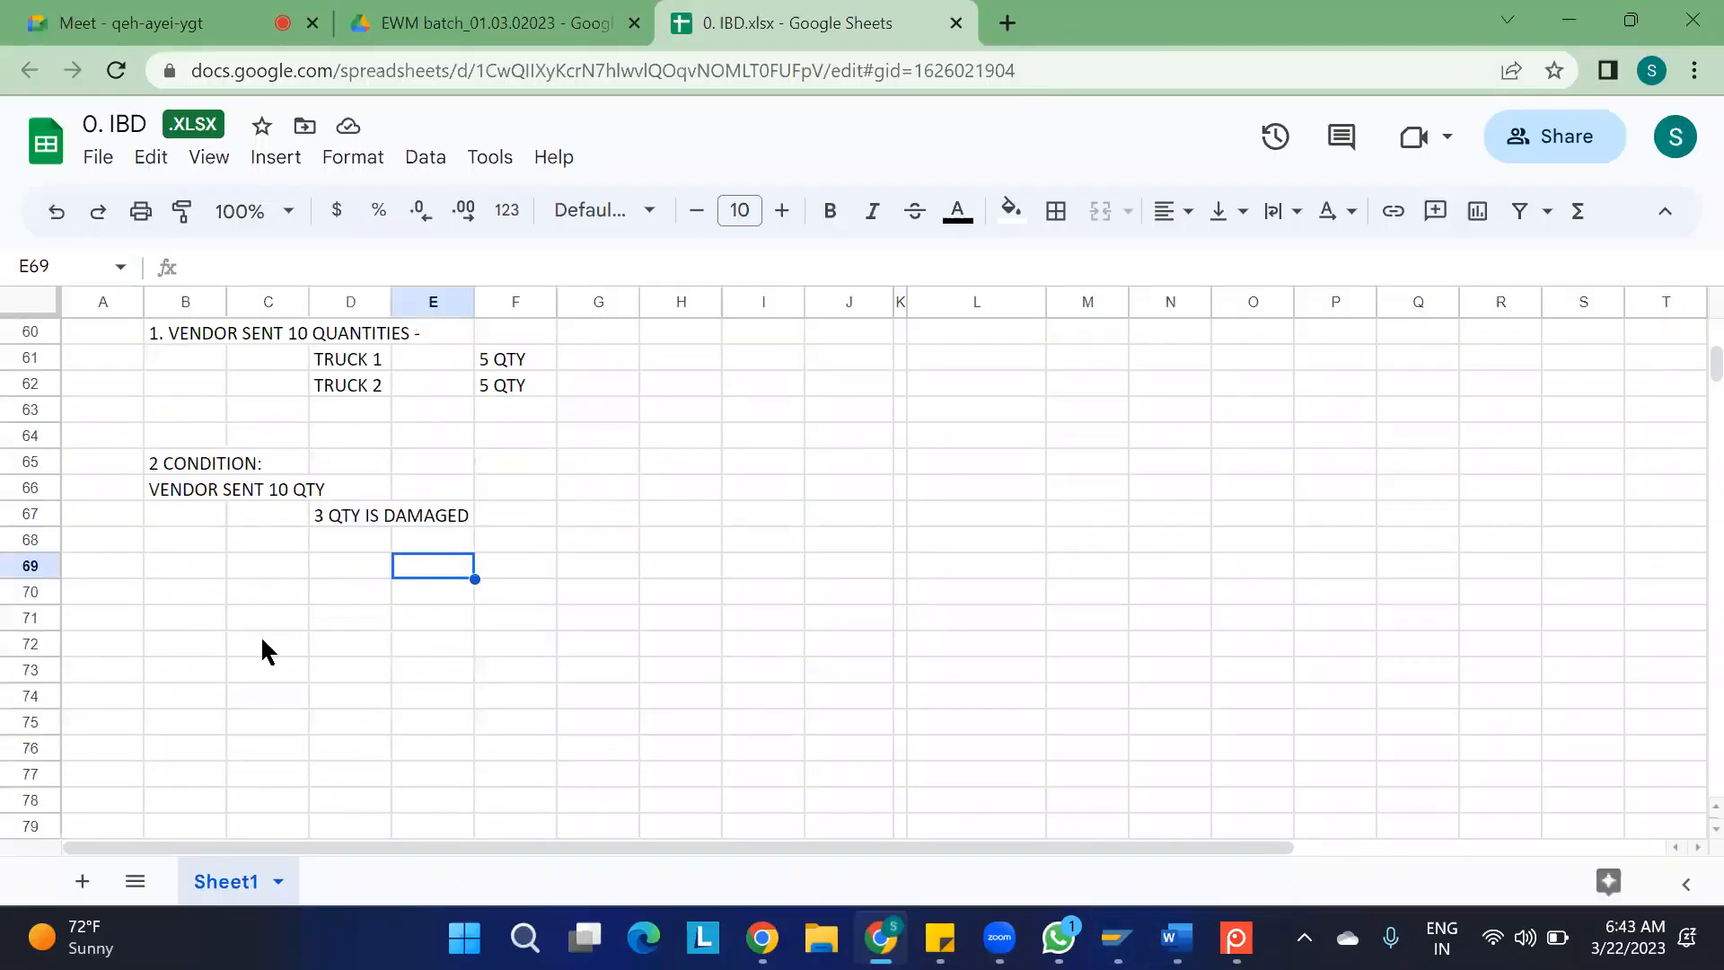
click(188, 597)
text(3)
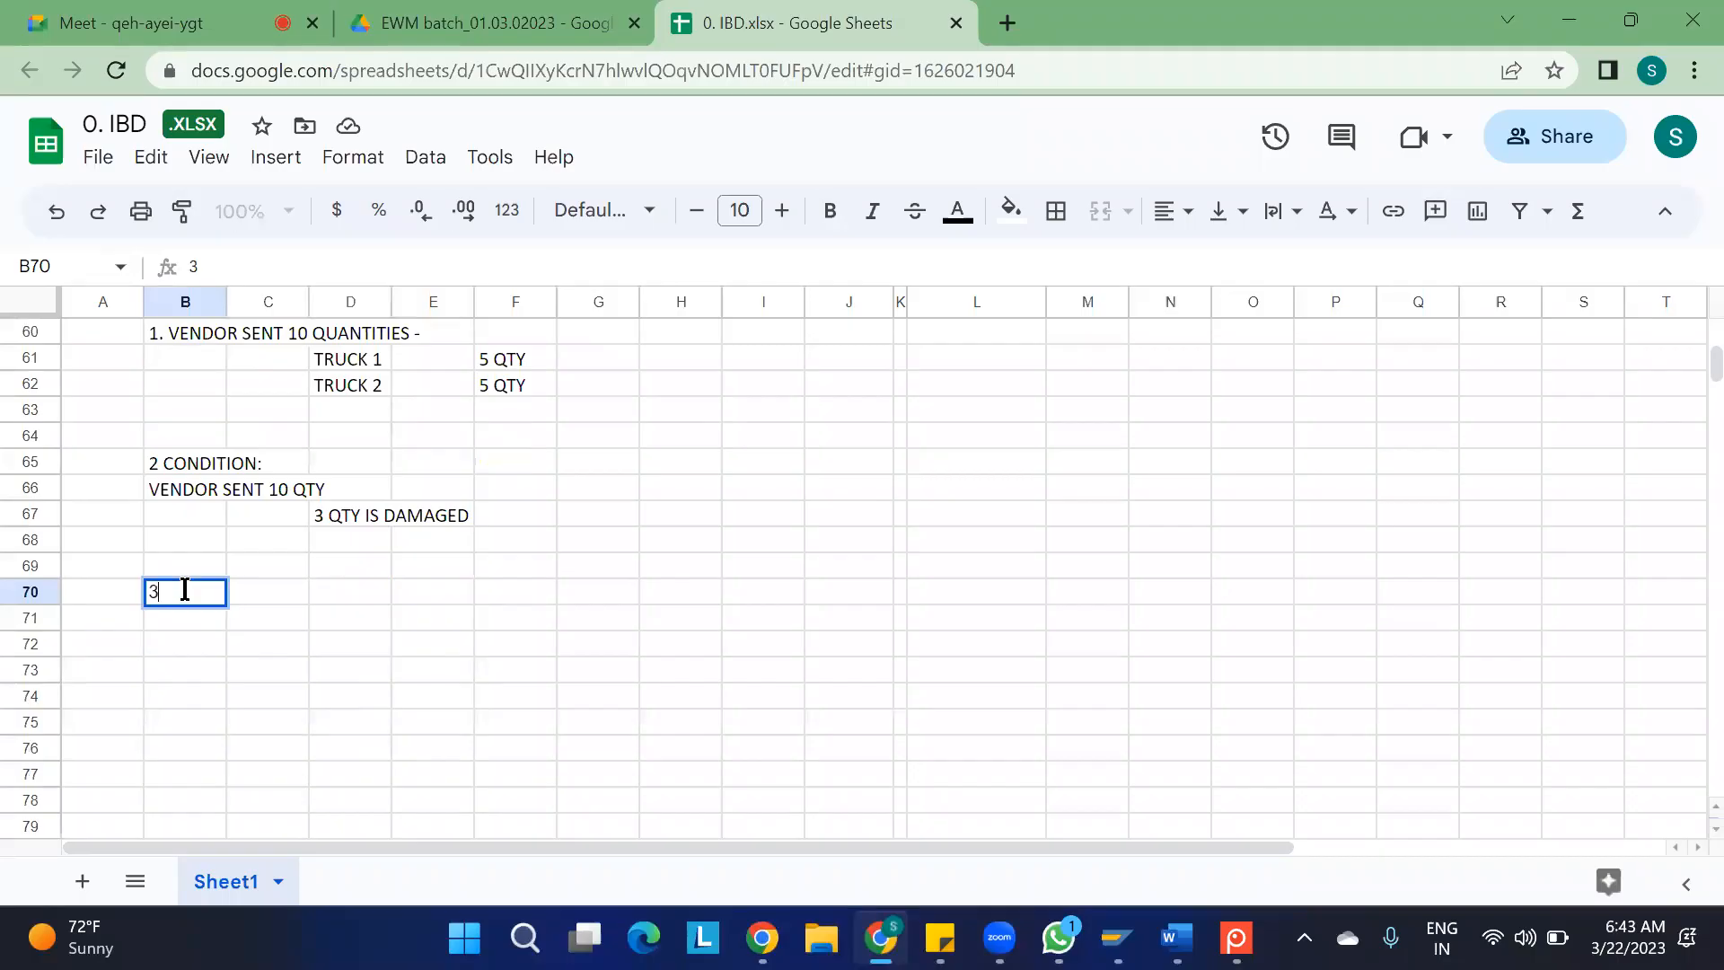
text(. CONDITION)
key(Return)
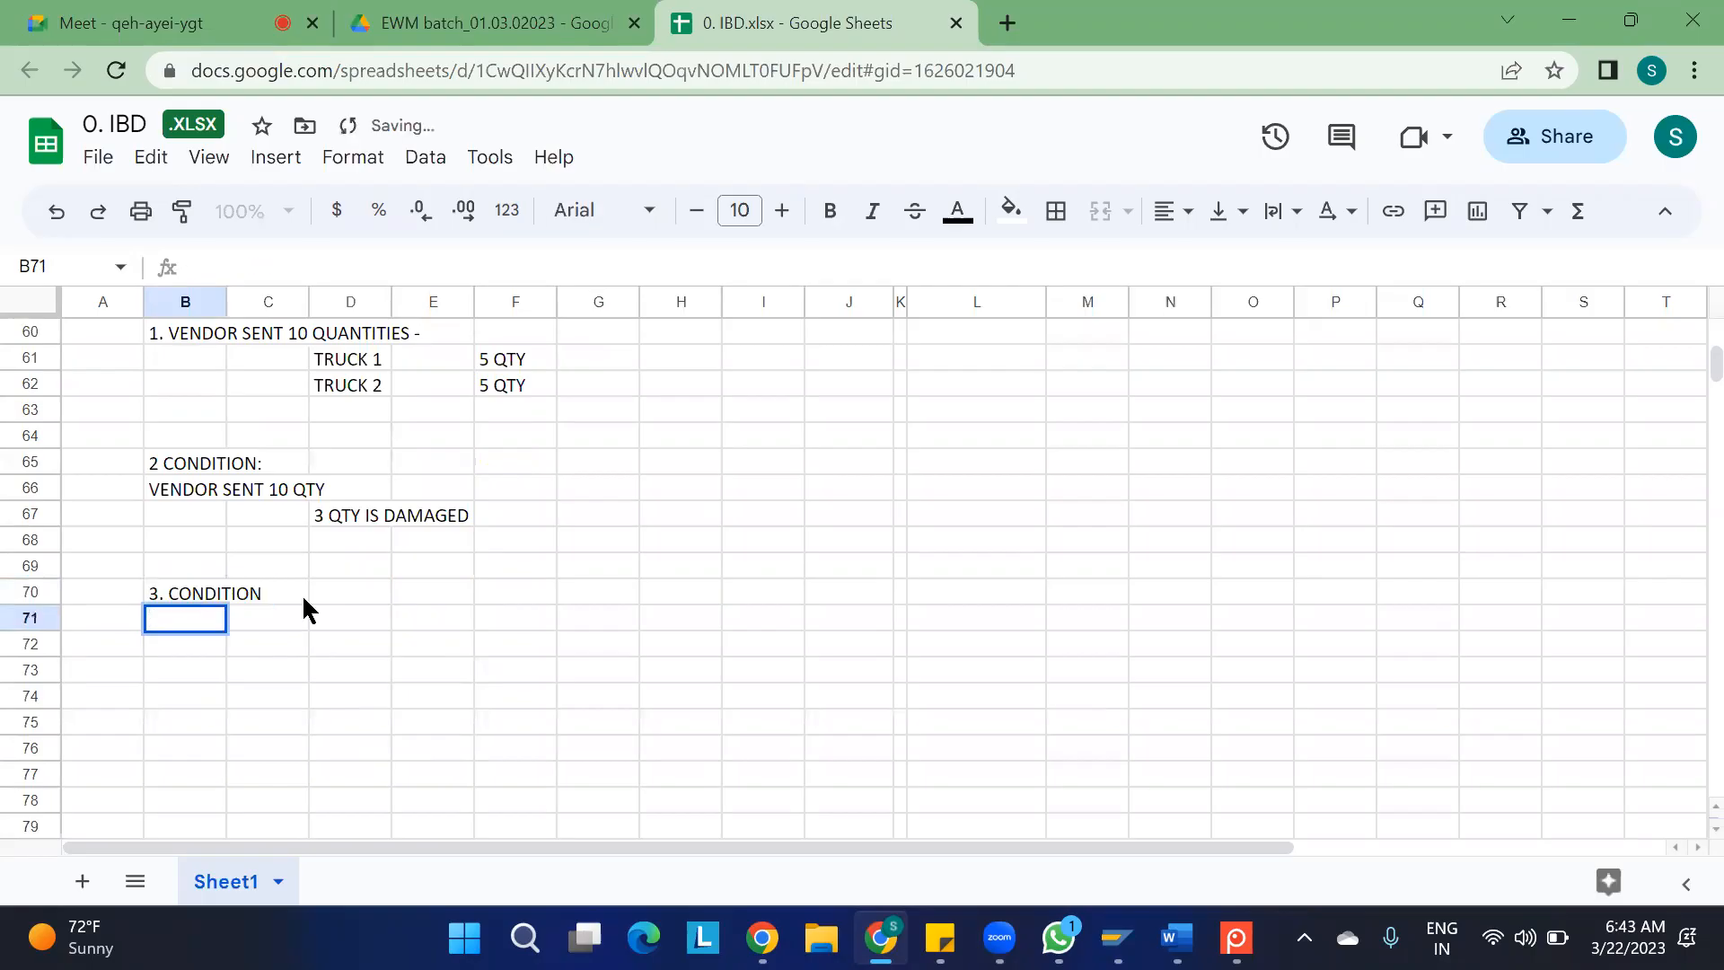
Enter "VENDOR IS SENDING 10 QTY" in cell B71, under the third condition's heading
text(VE)
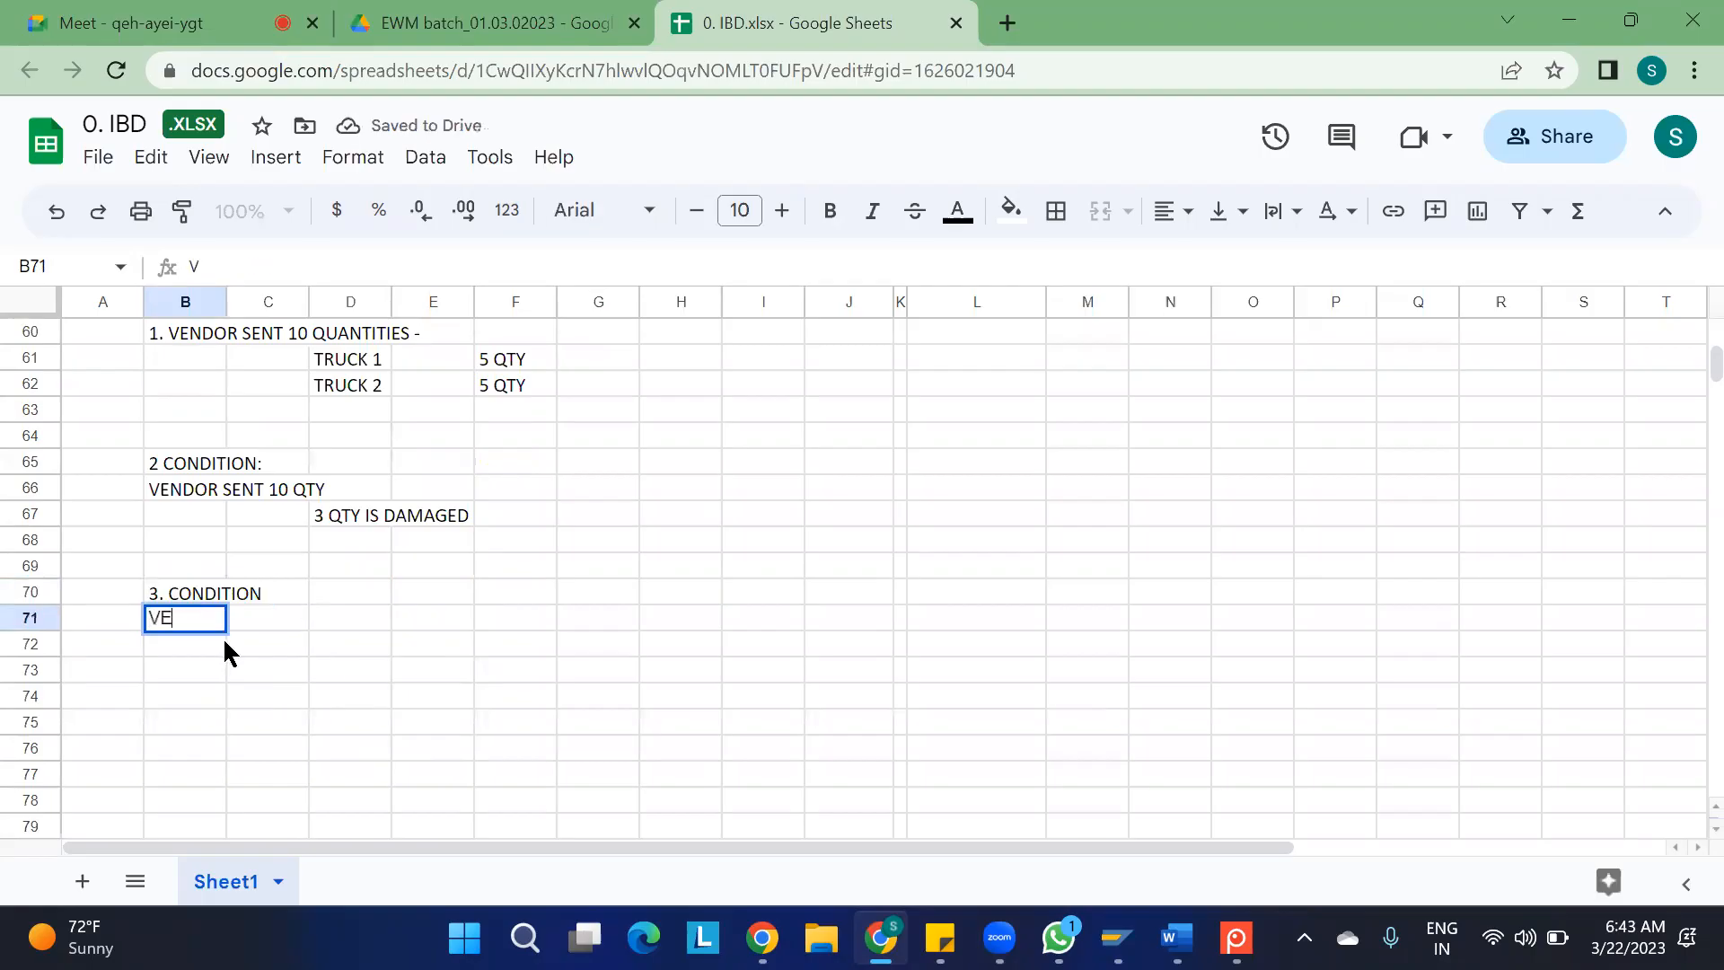
text(NDOR IS SEND)
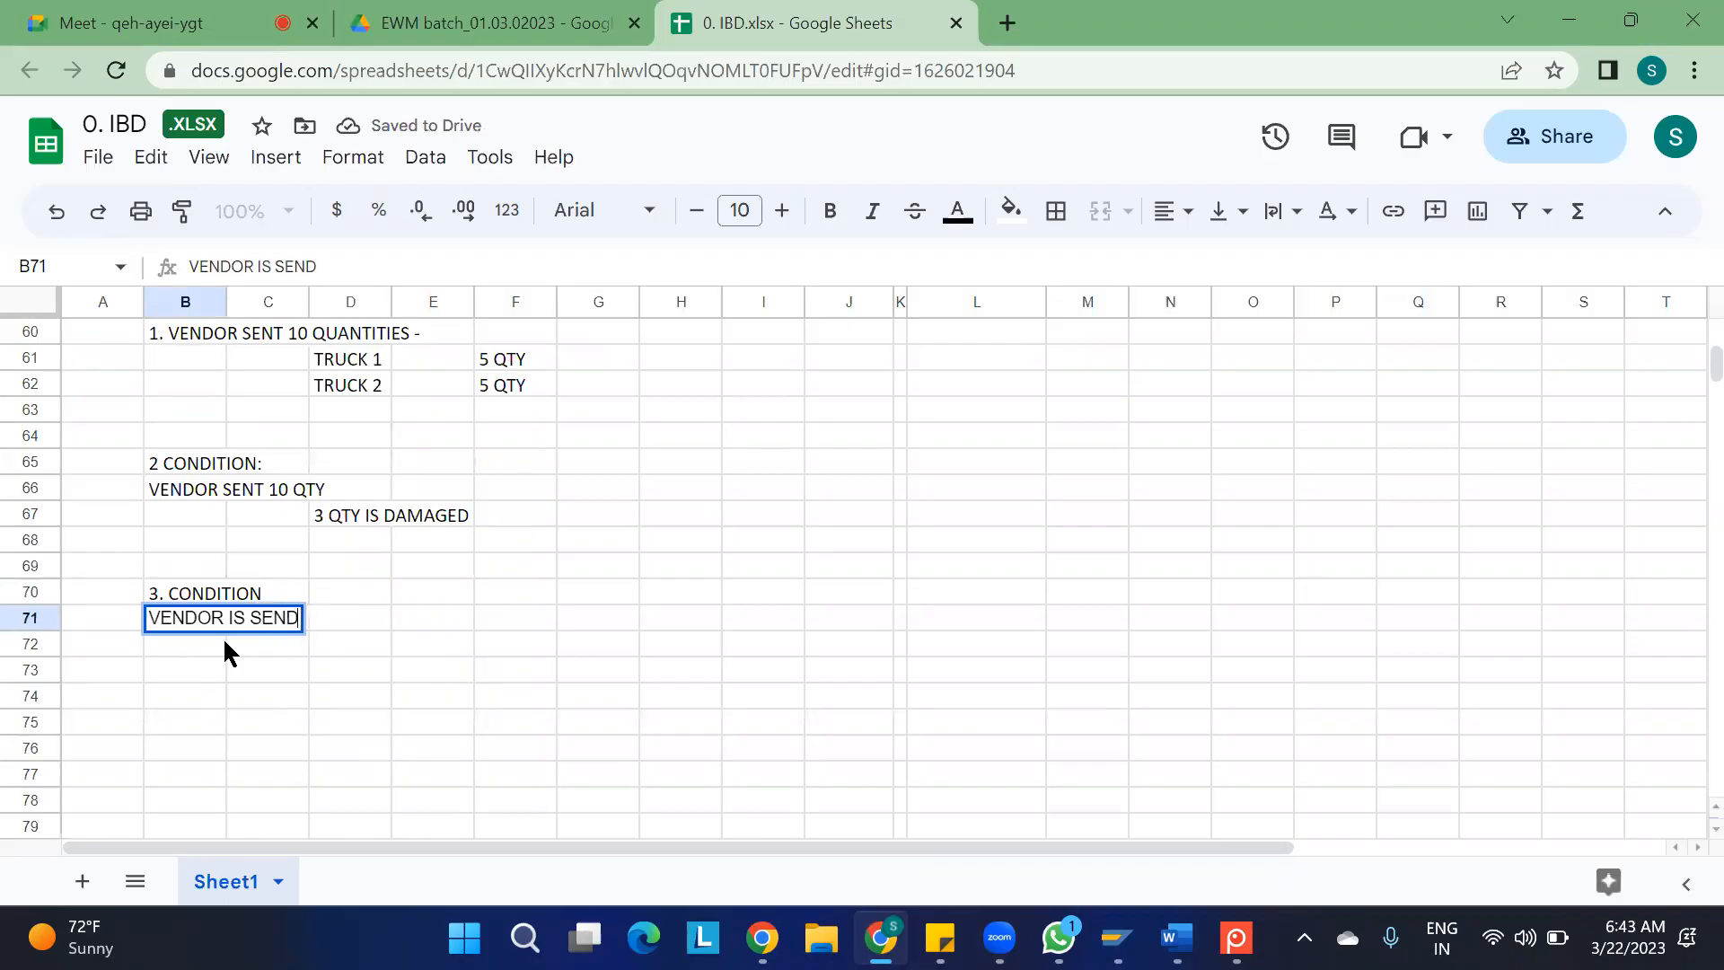
text(ING 10 Q)
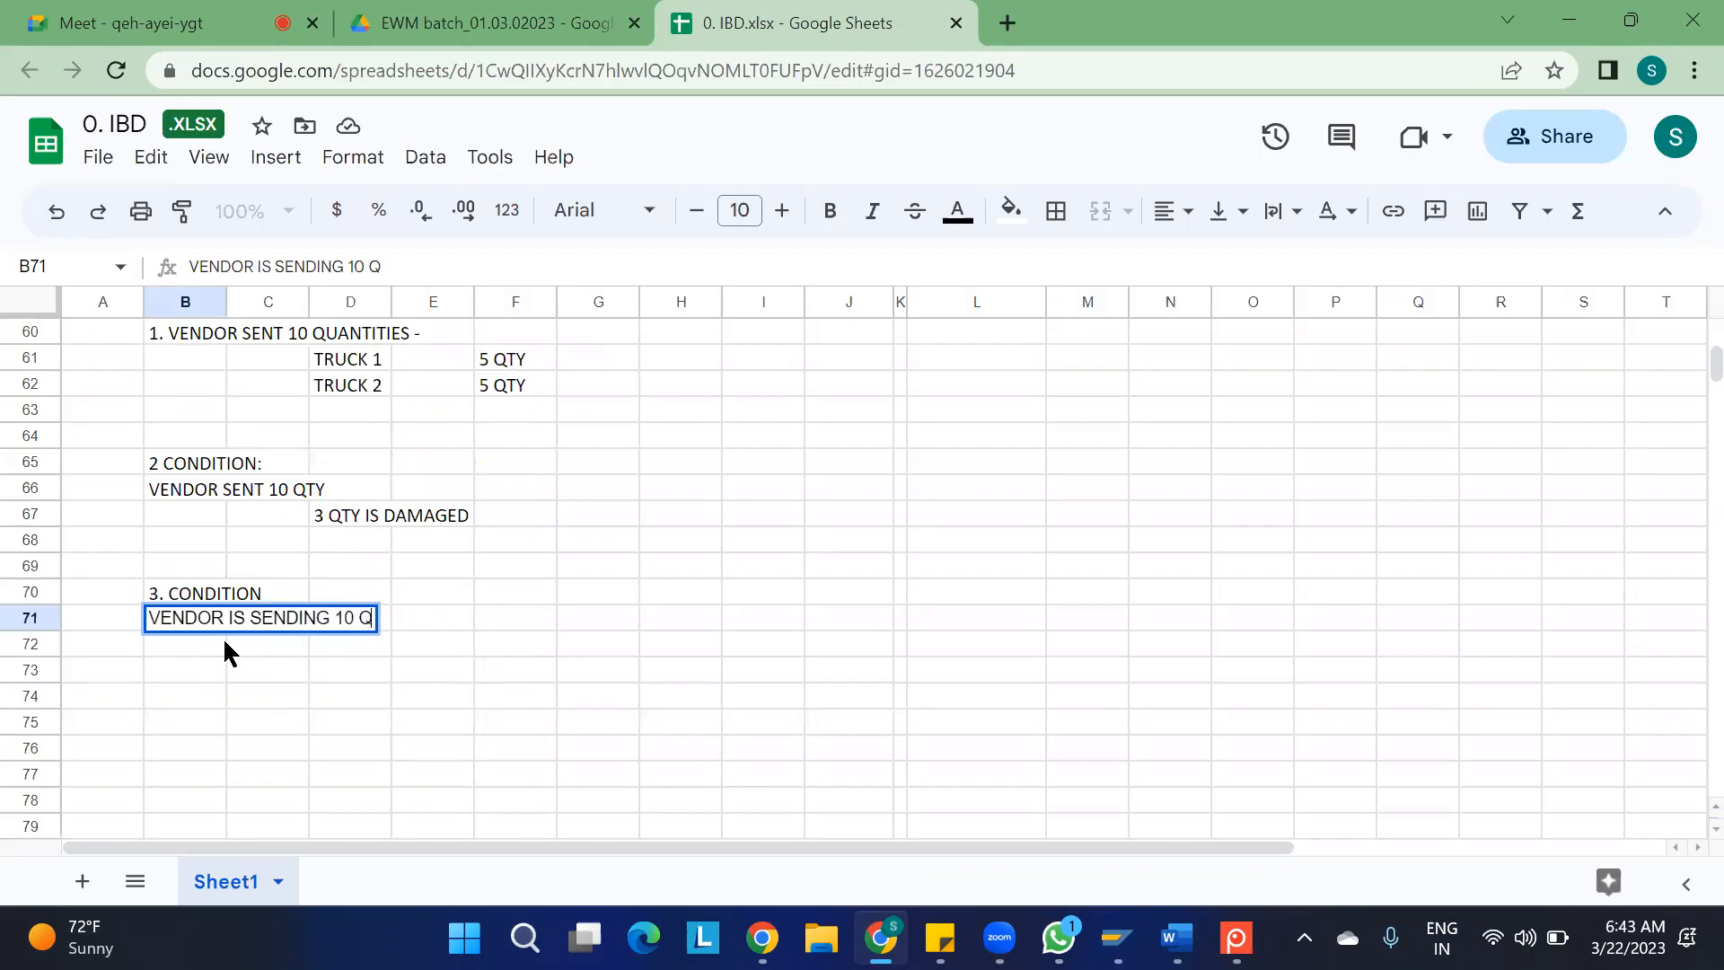
text(TY)
click(249, 644)
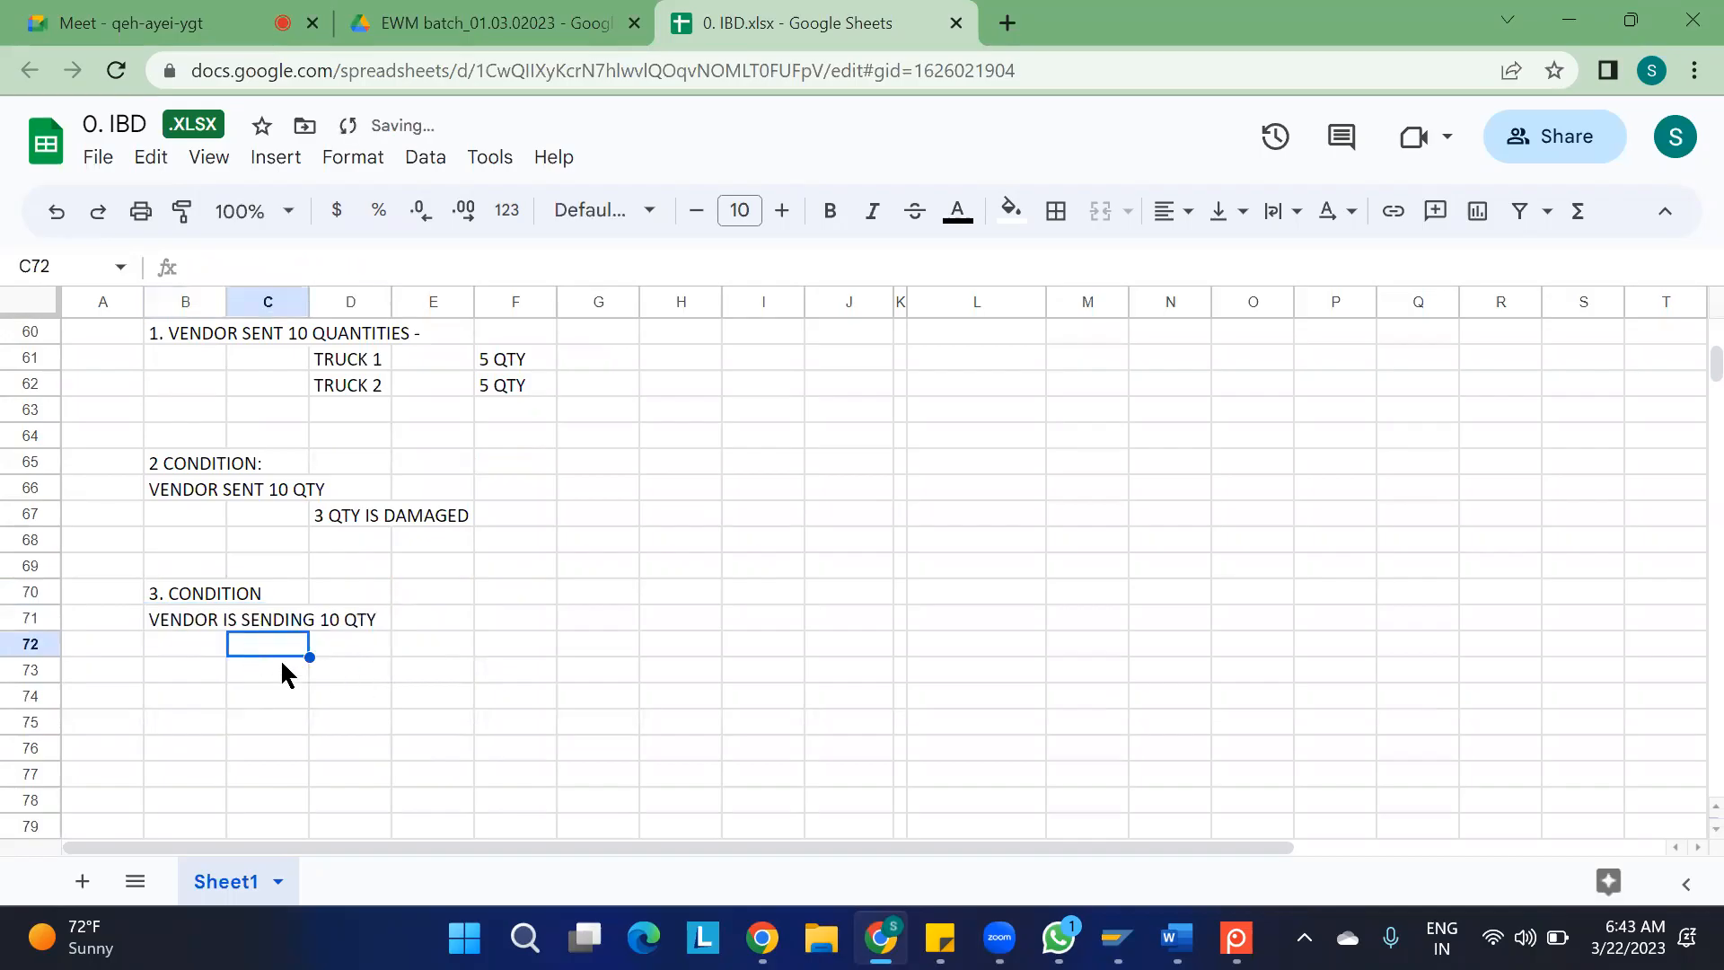
Enter "I WANT TO REJECT ONLY 2 QTY OUT OF 10" in cell D72
click(328, 648)
text(I WANT TO)
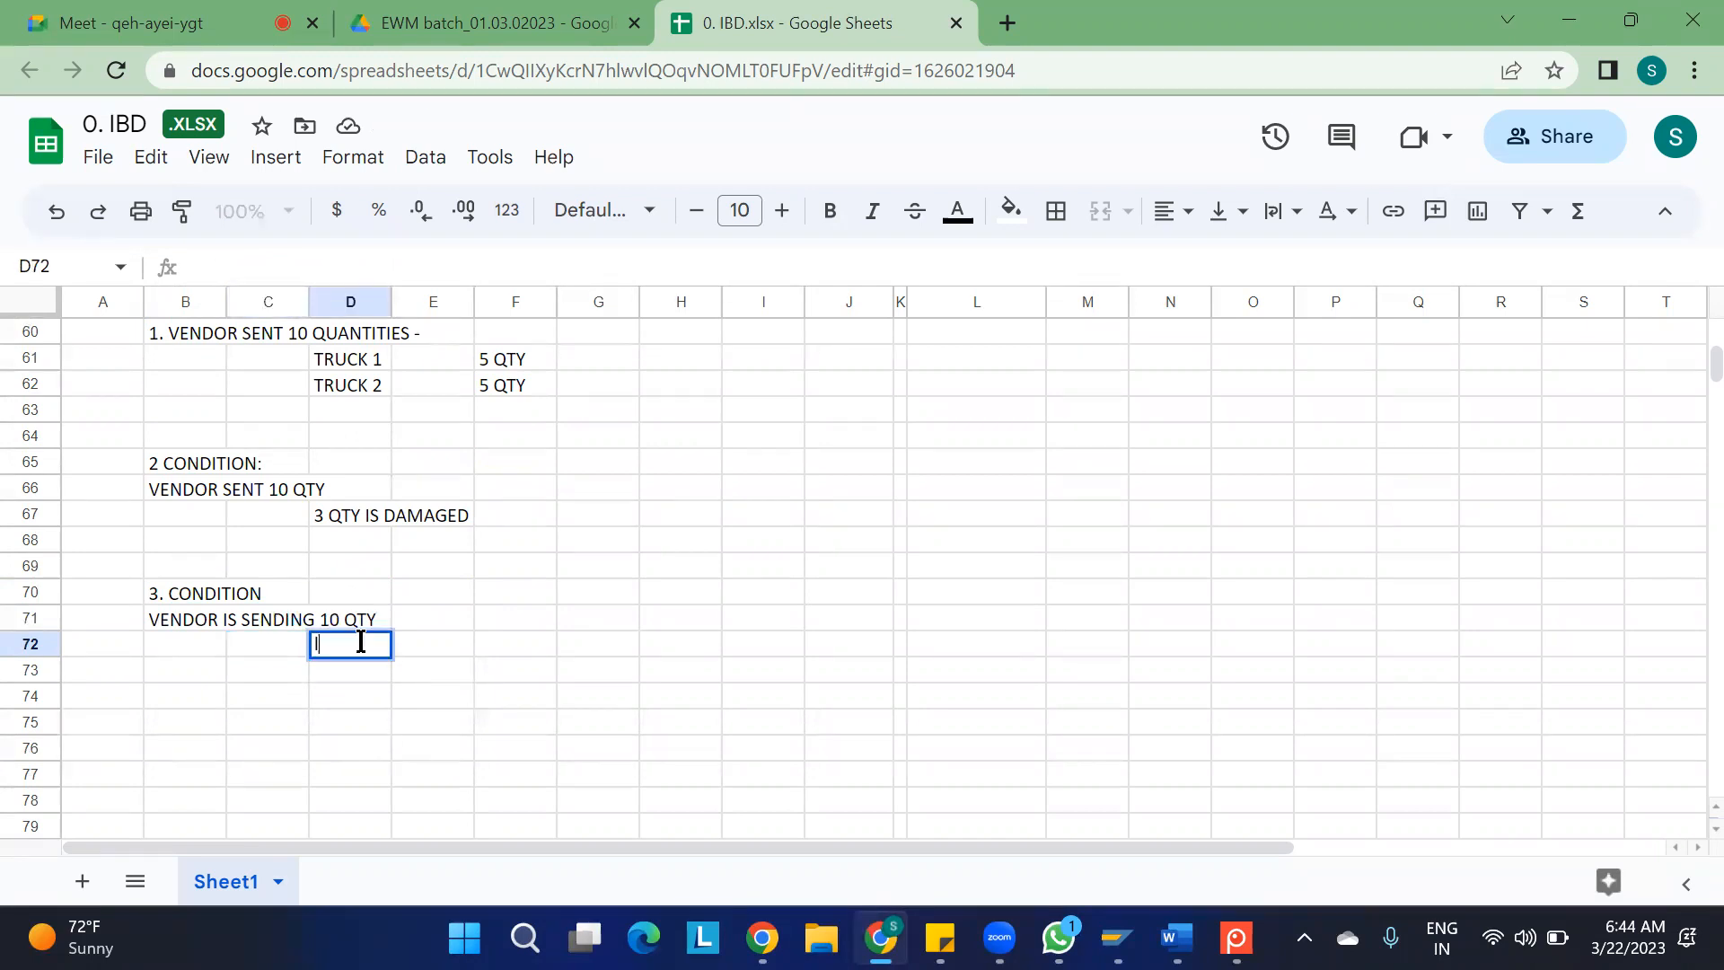
text( RE)
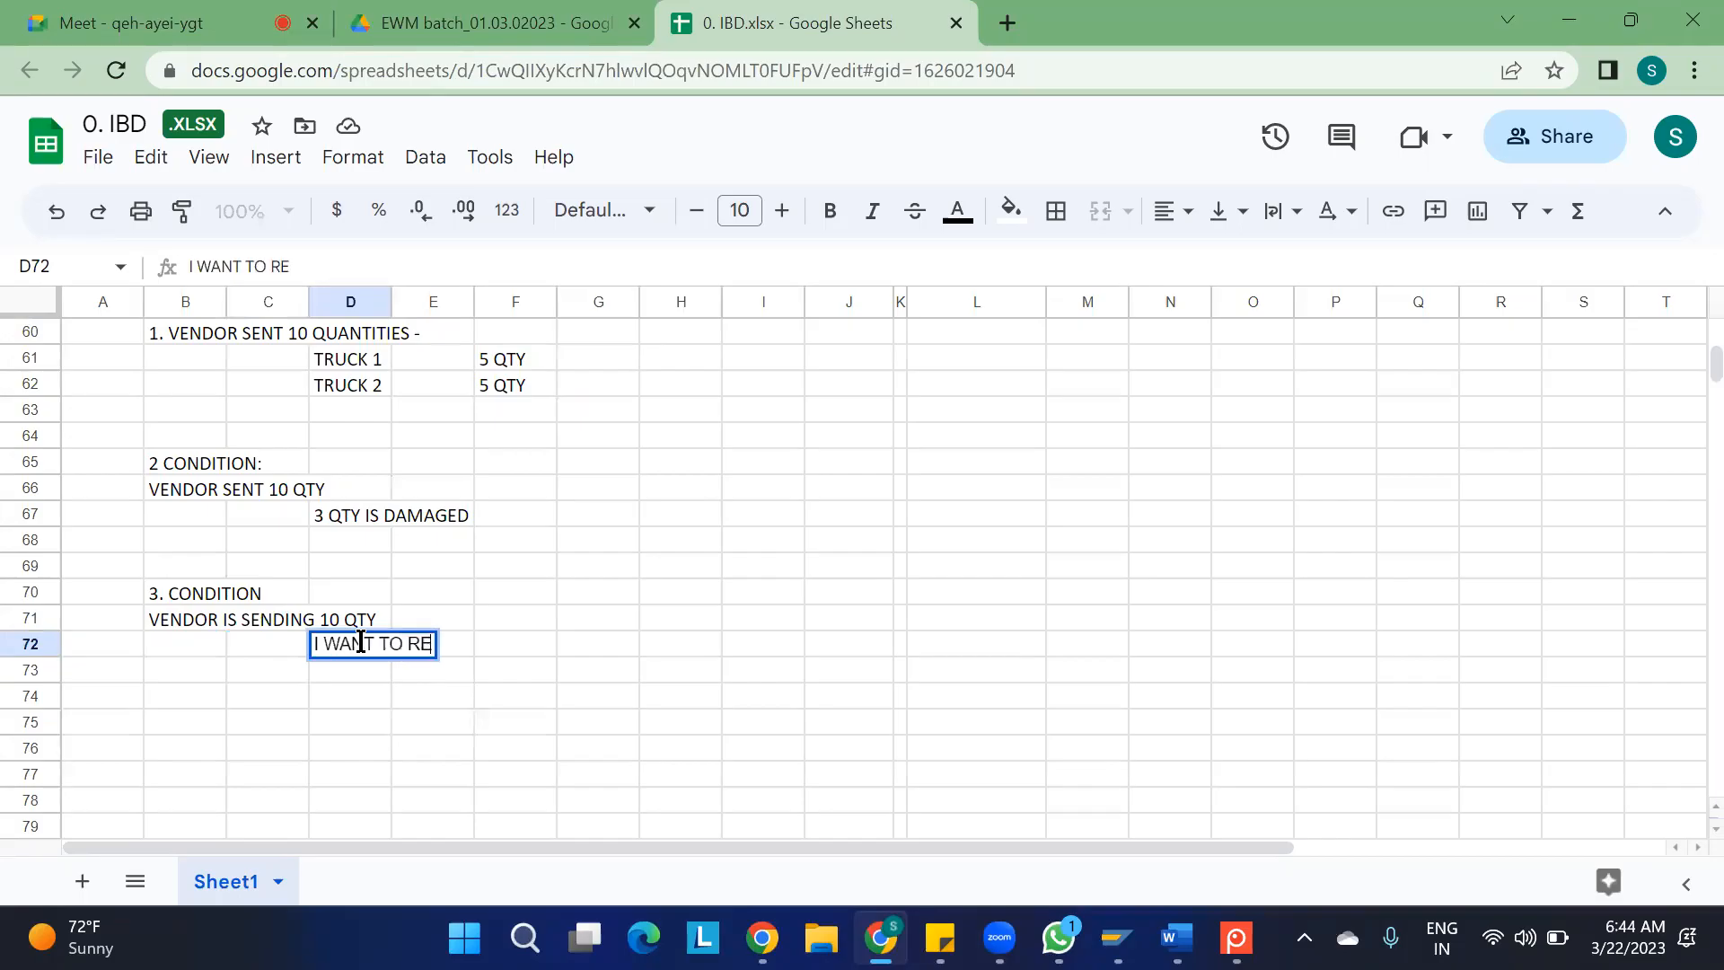
text(JECT ON)
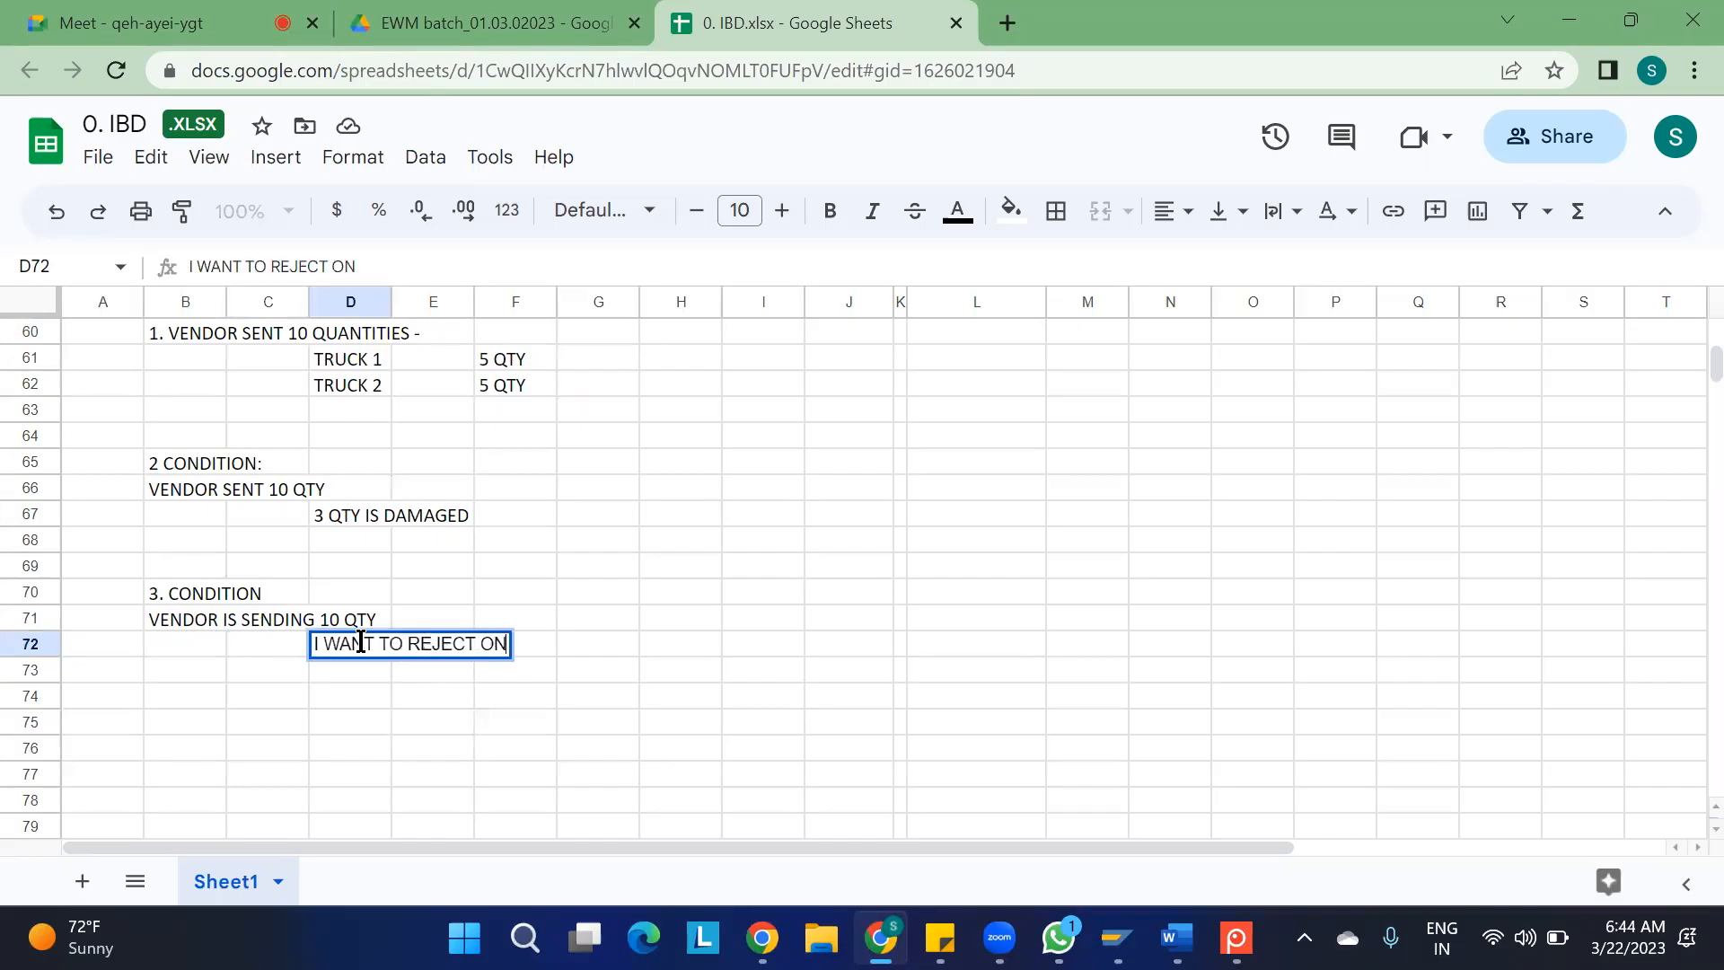
text(LY 2 QTY)
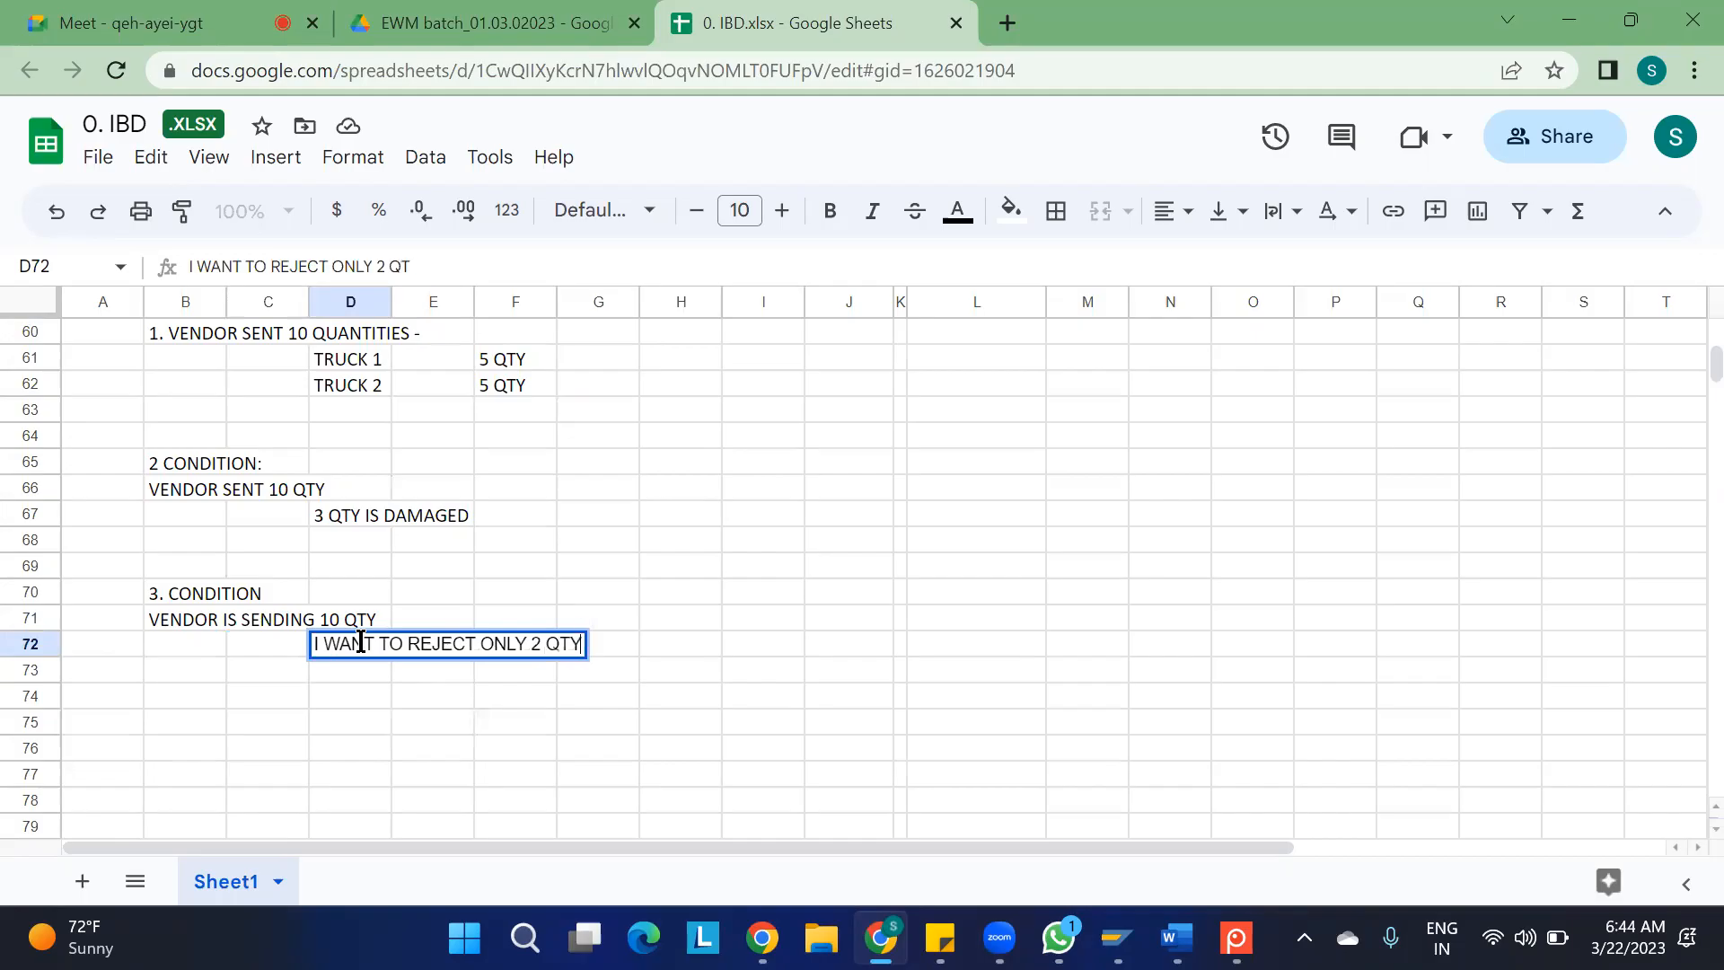
text( OUT OF 10)
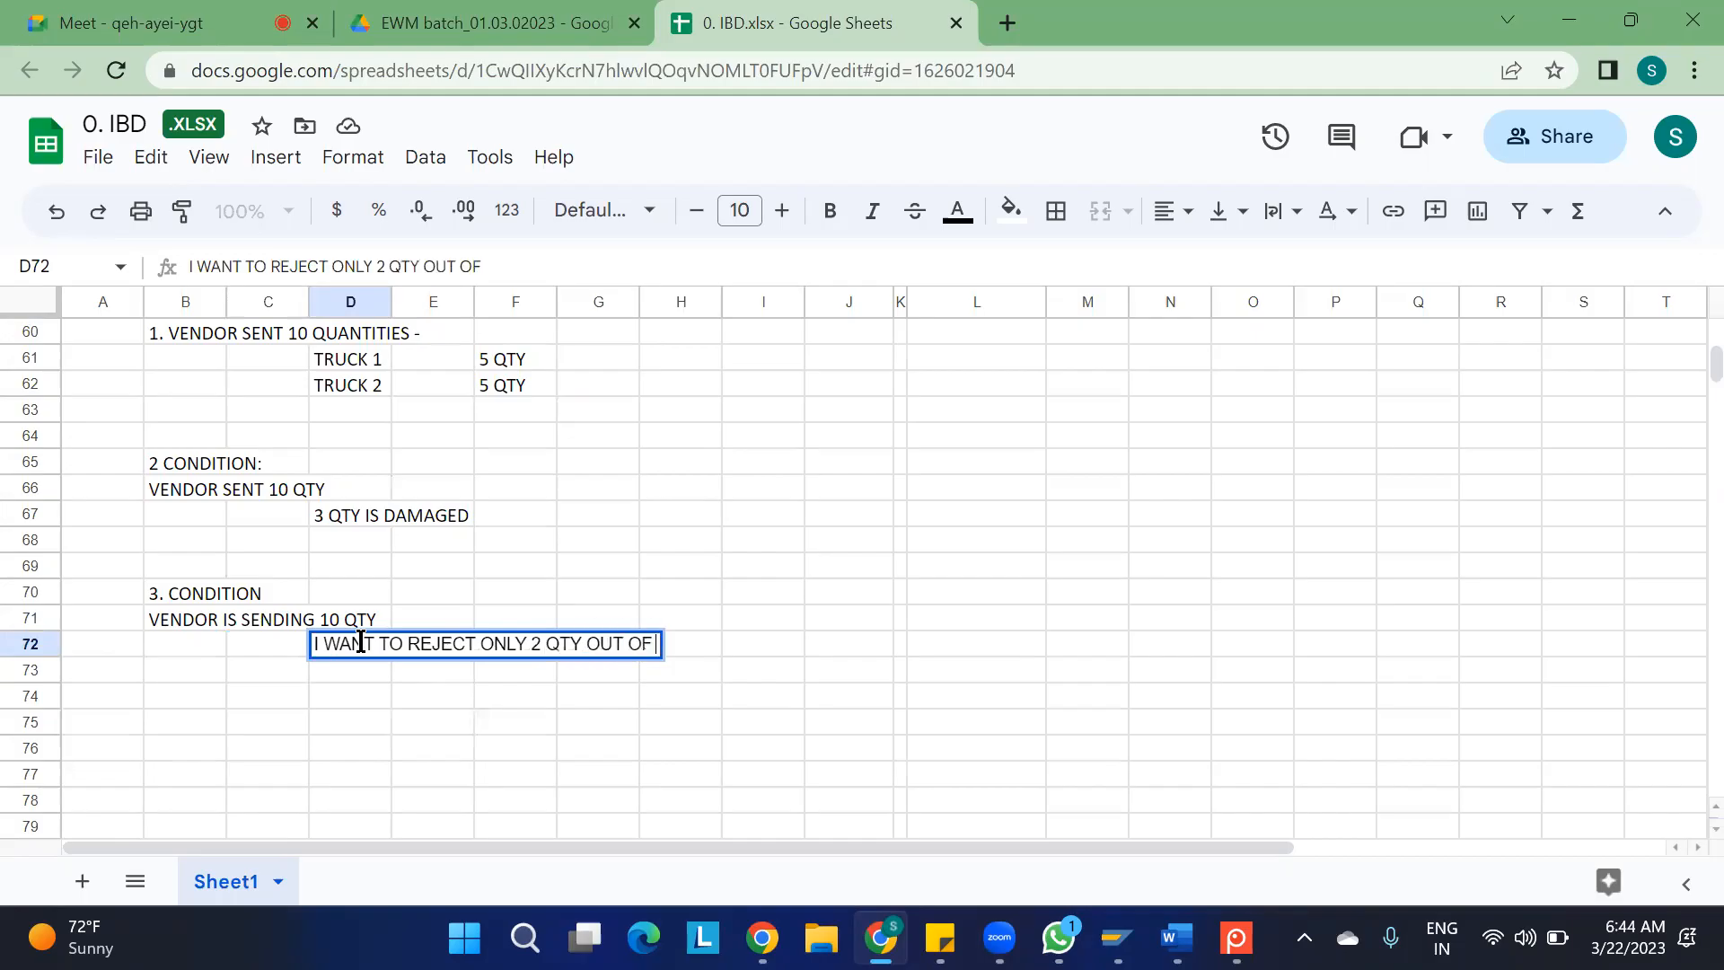
click(554, 785)
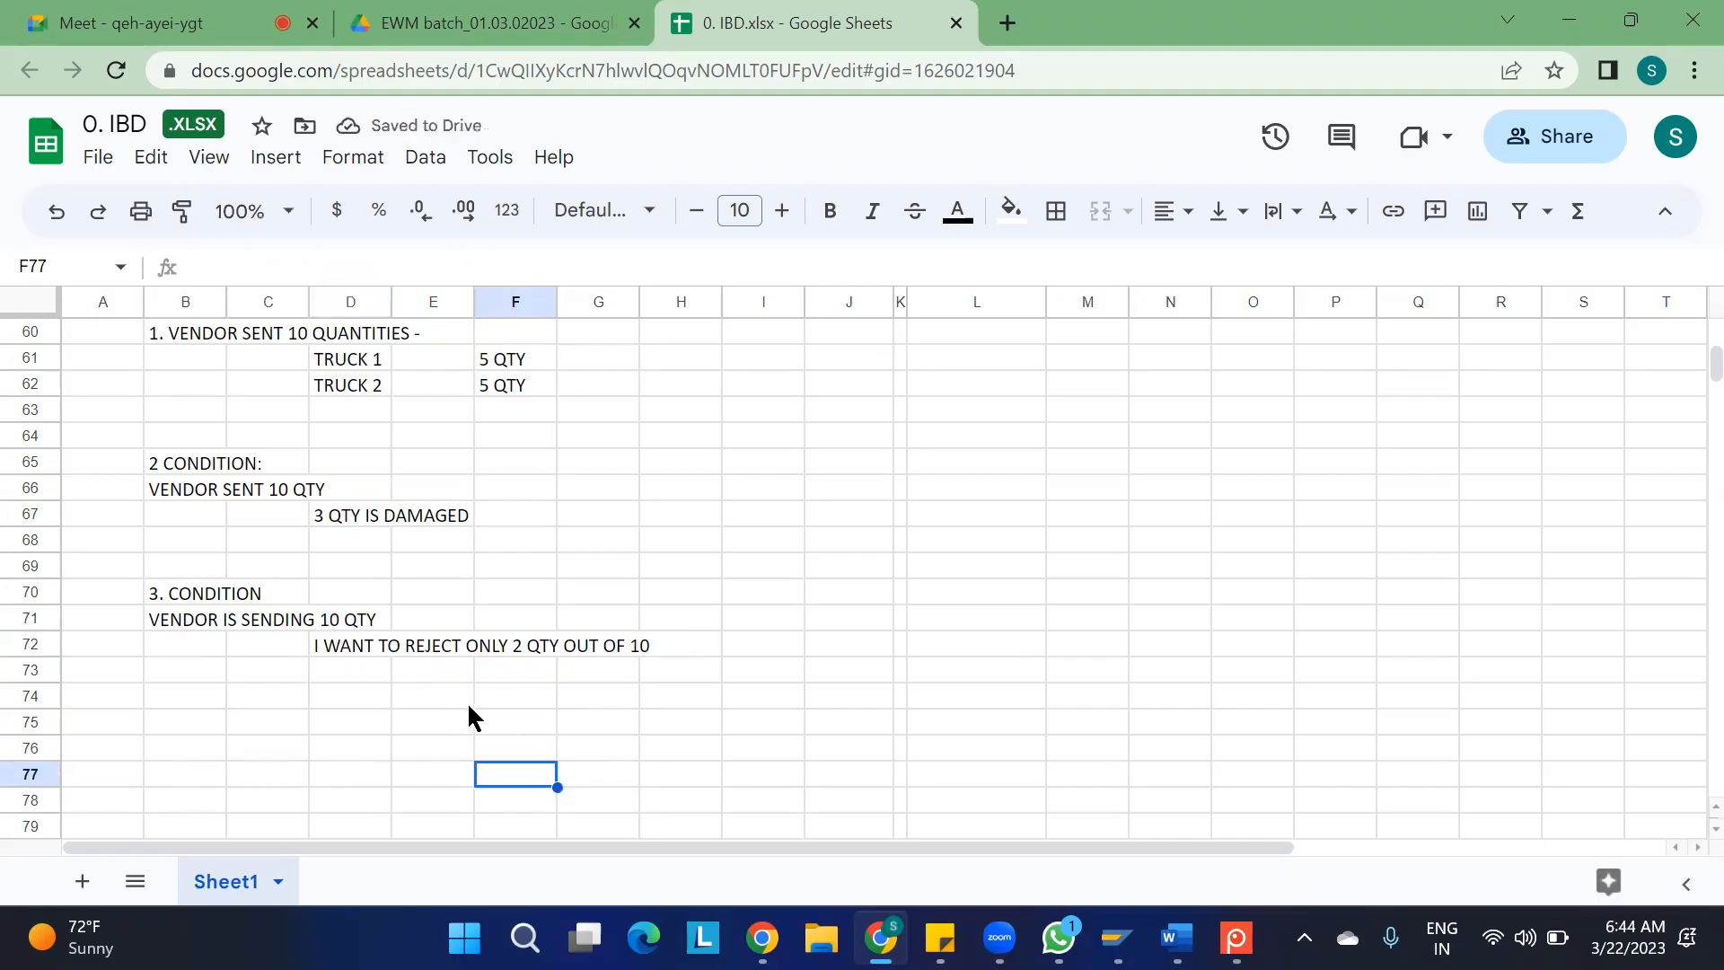
Switch to the SAP ERP session and start a new inbound delivery with transaction VL31N for the proposed purchase order
mouse_move(1116, 938)
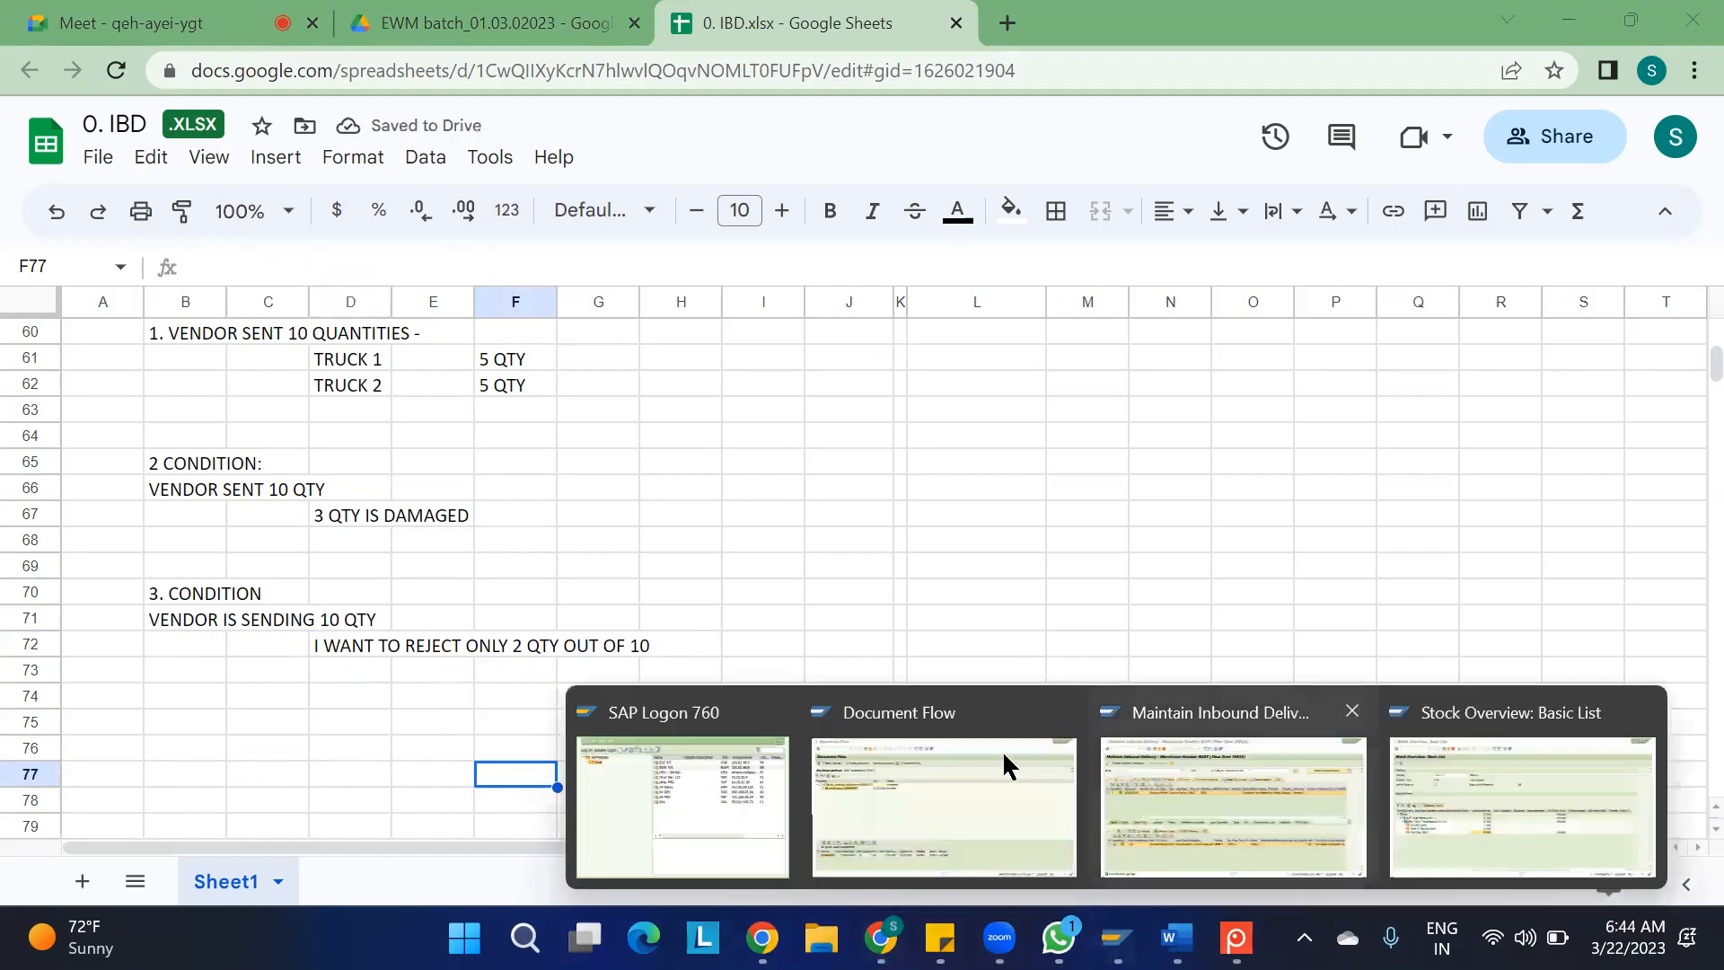
click(1142, 794)
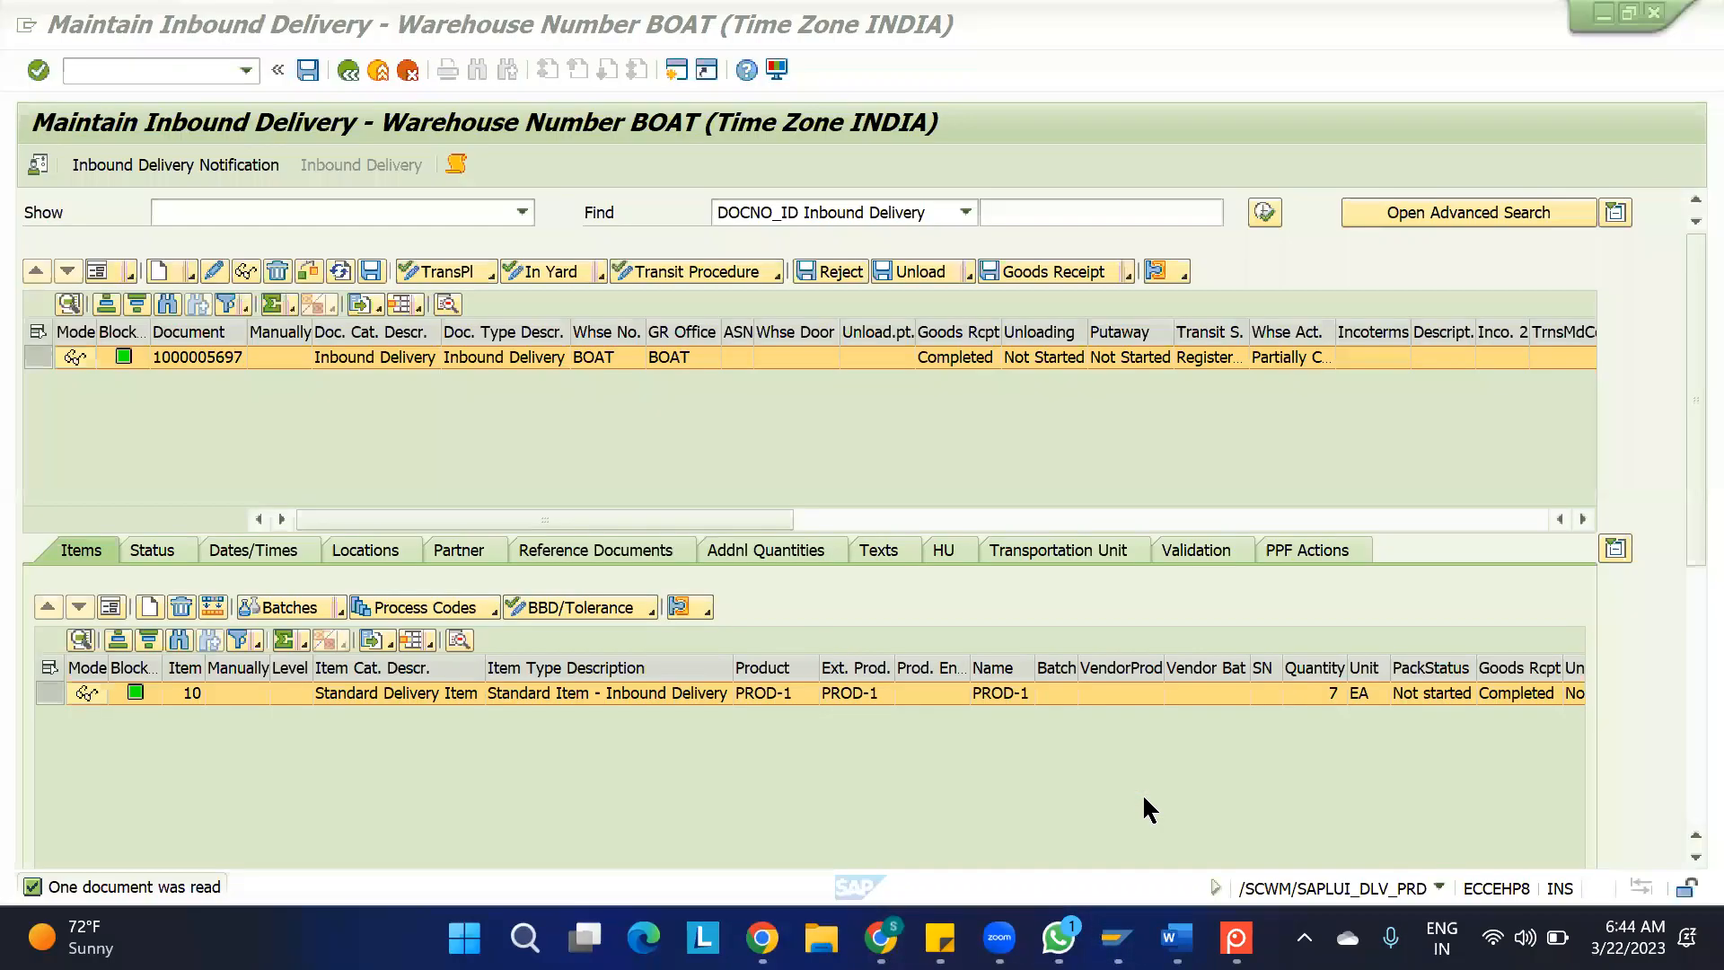
mouse_move(1097, 935)
click(982, 811)
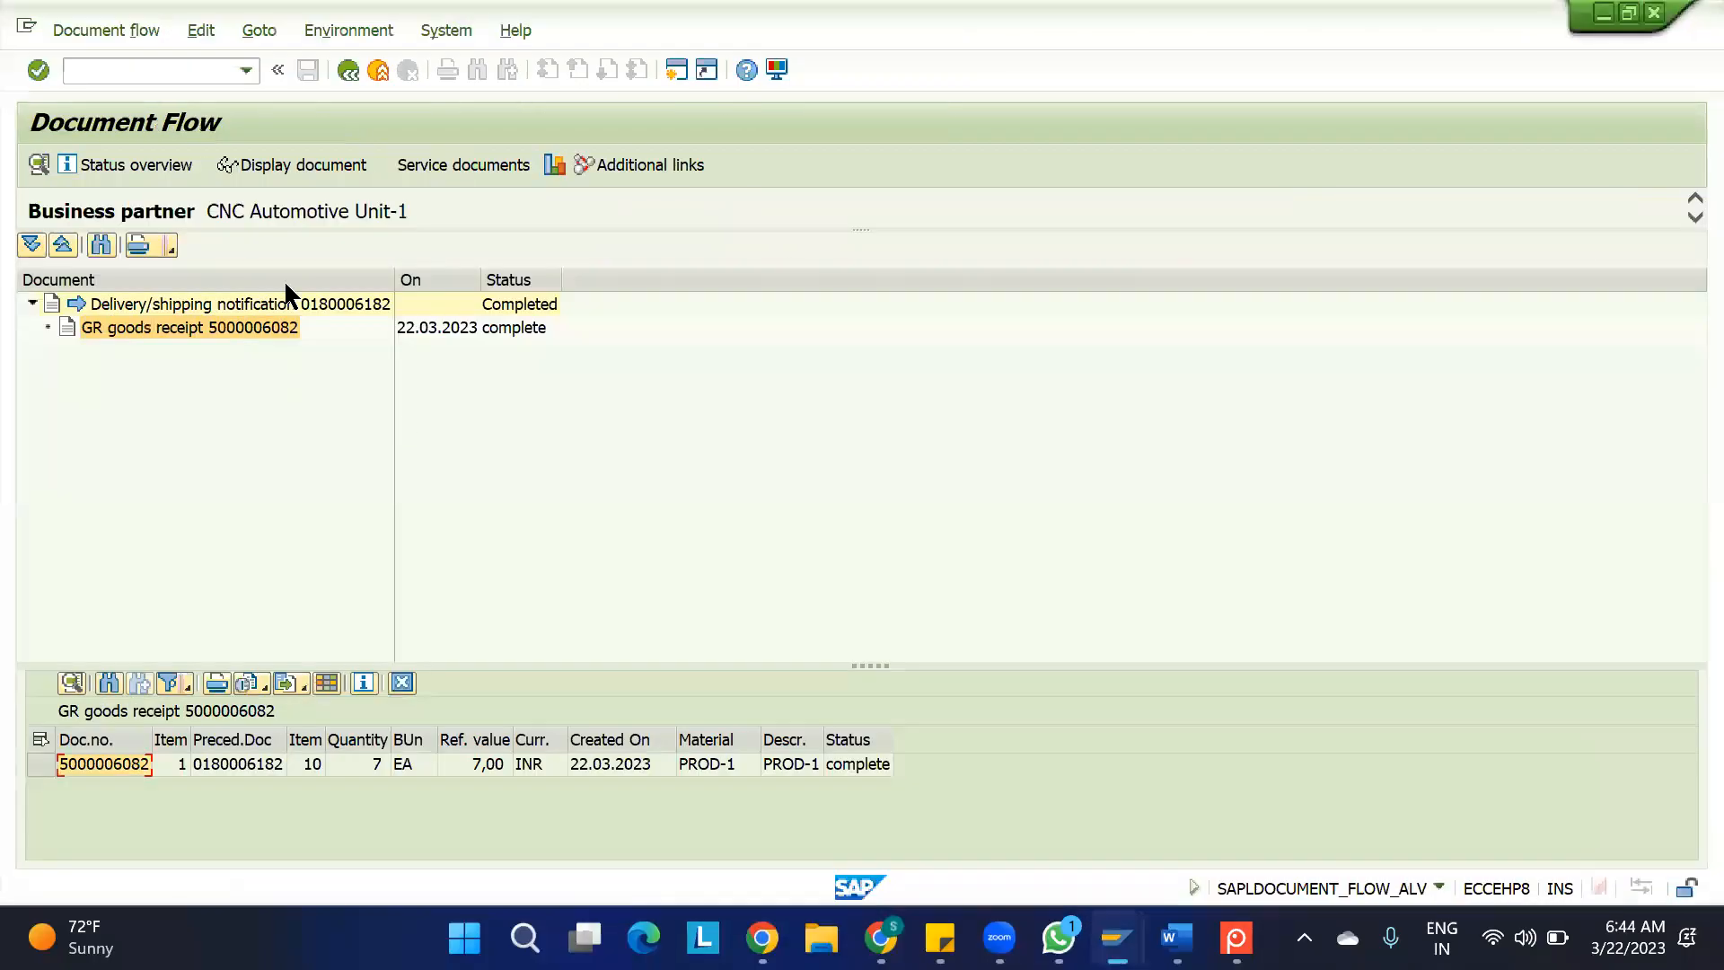
click(139, 71)
text(/NVL31N)
key(Return)
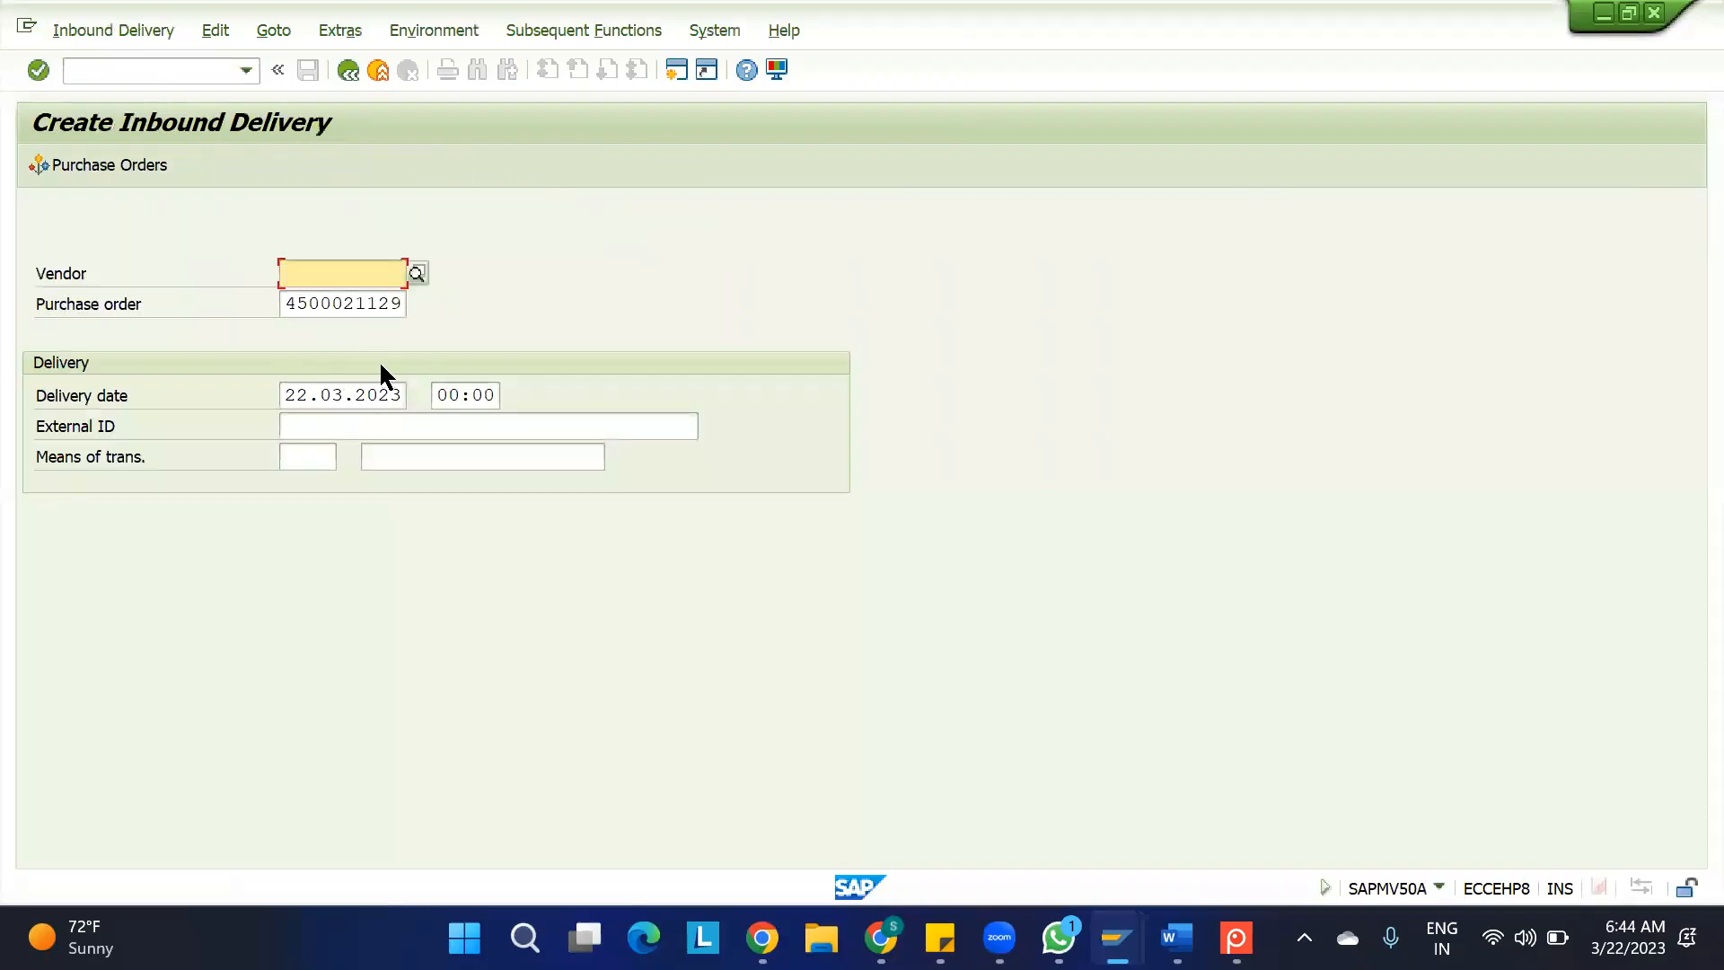
key(Return)
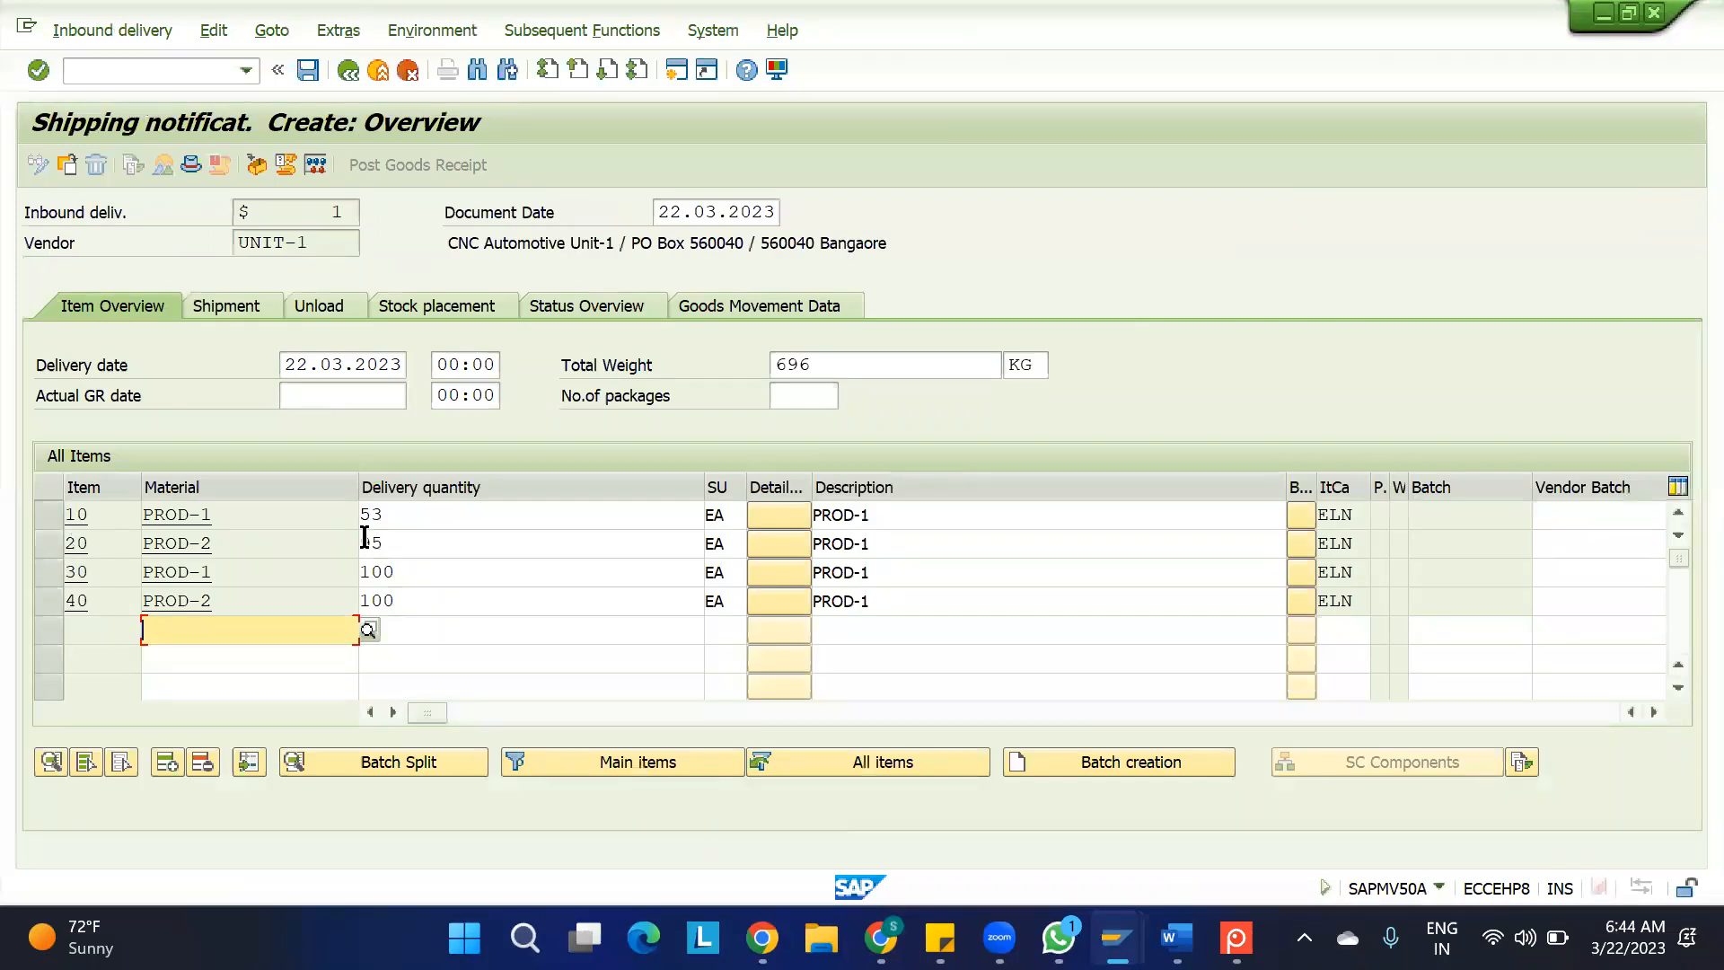
Delete items 20, 30 and 40 from the new inbound delivery
double_click(416, 516)
click(406, 517)
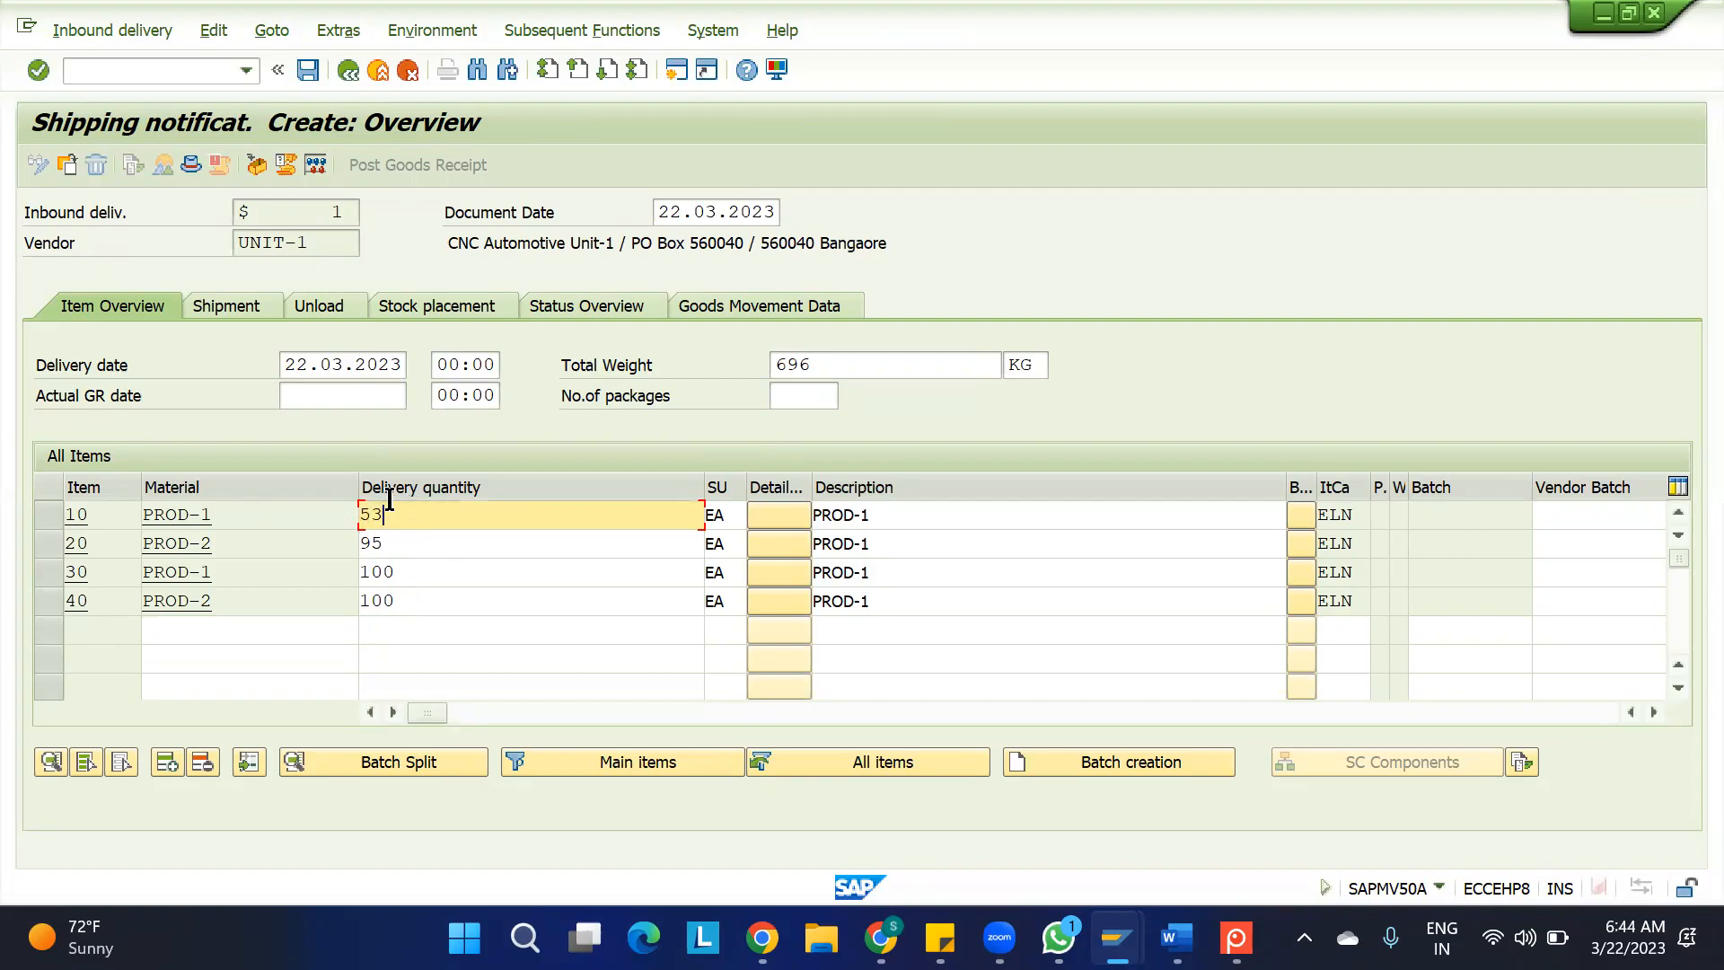
click(48, 600)
click(39, 568)
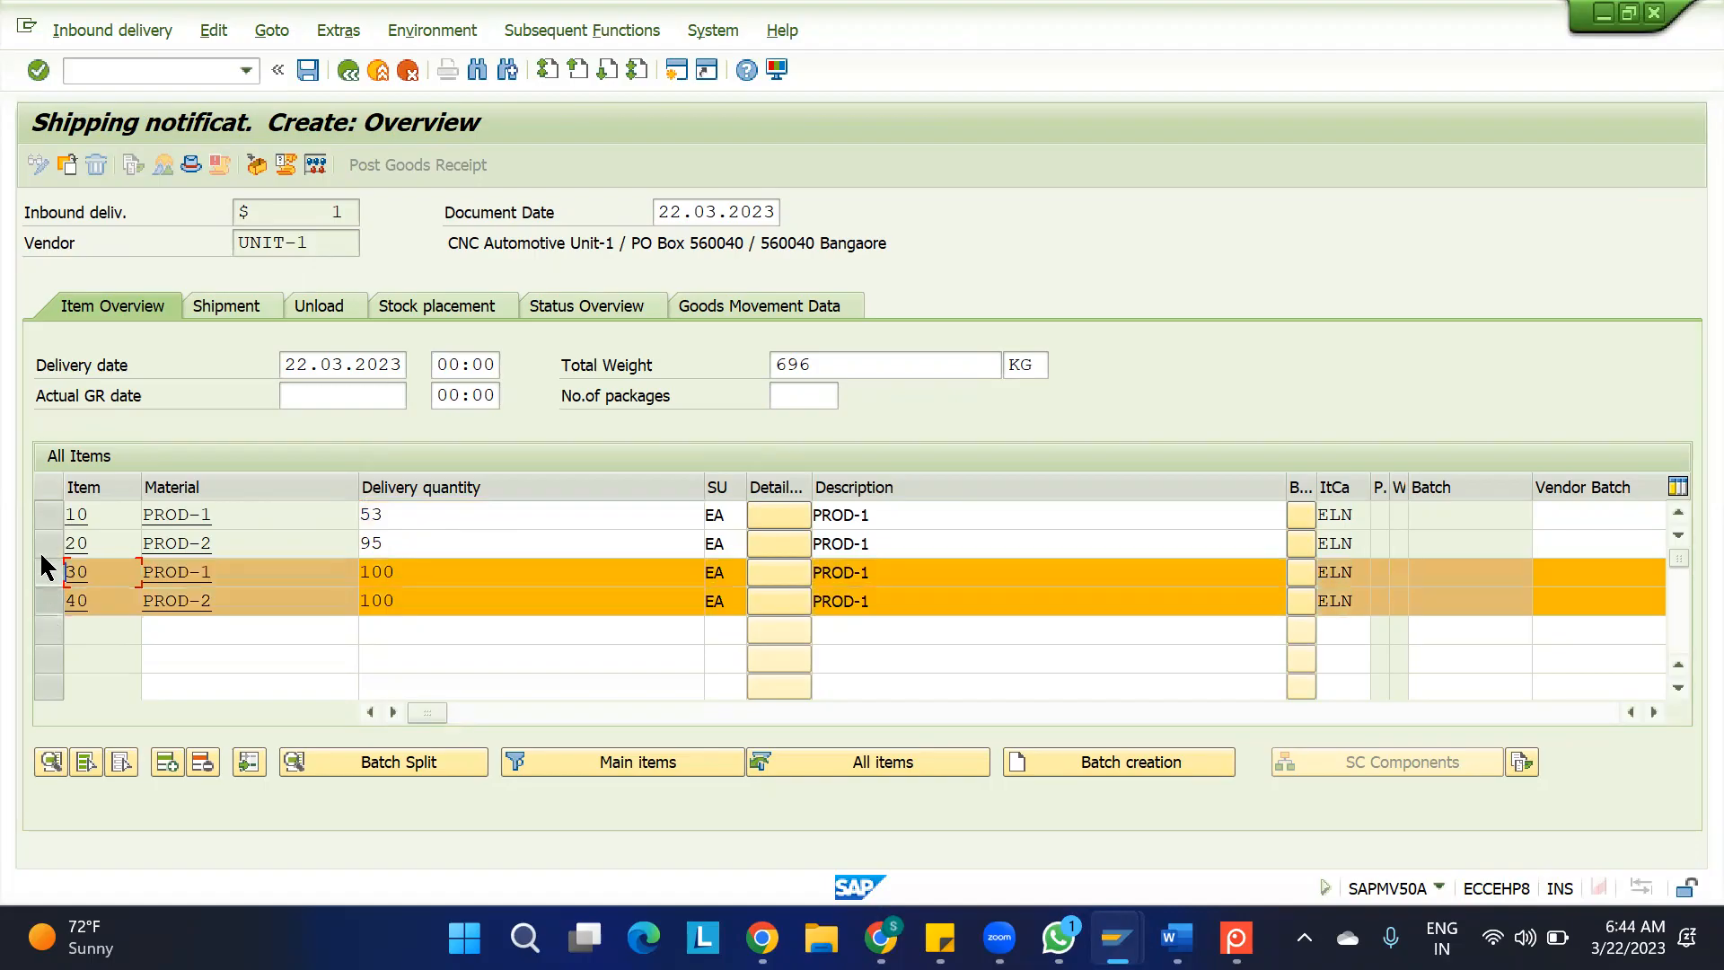
click(41, 541)
click(203, 763)
click(470, 504)
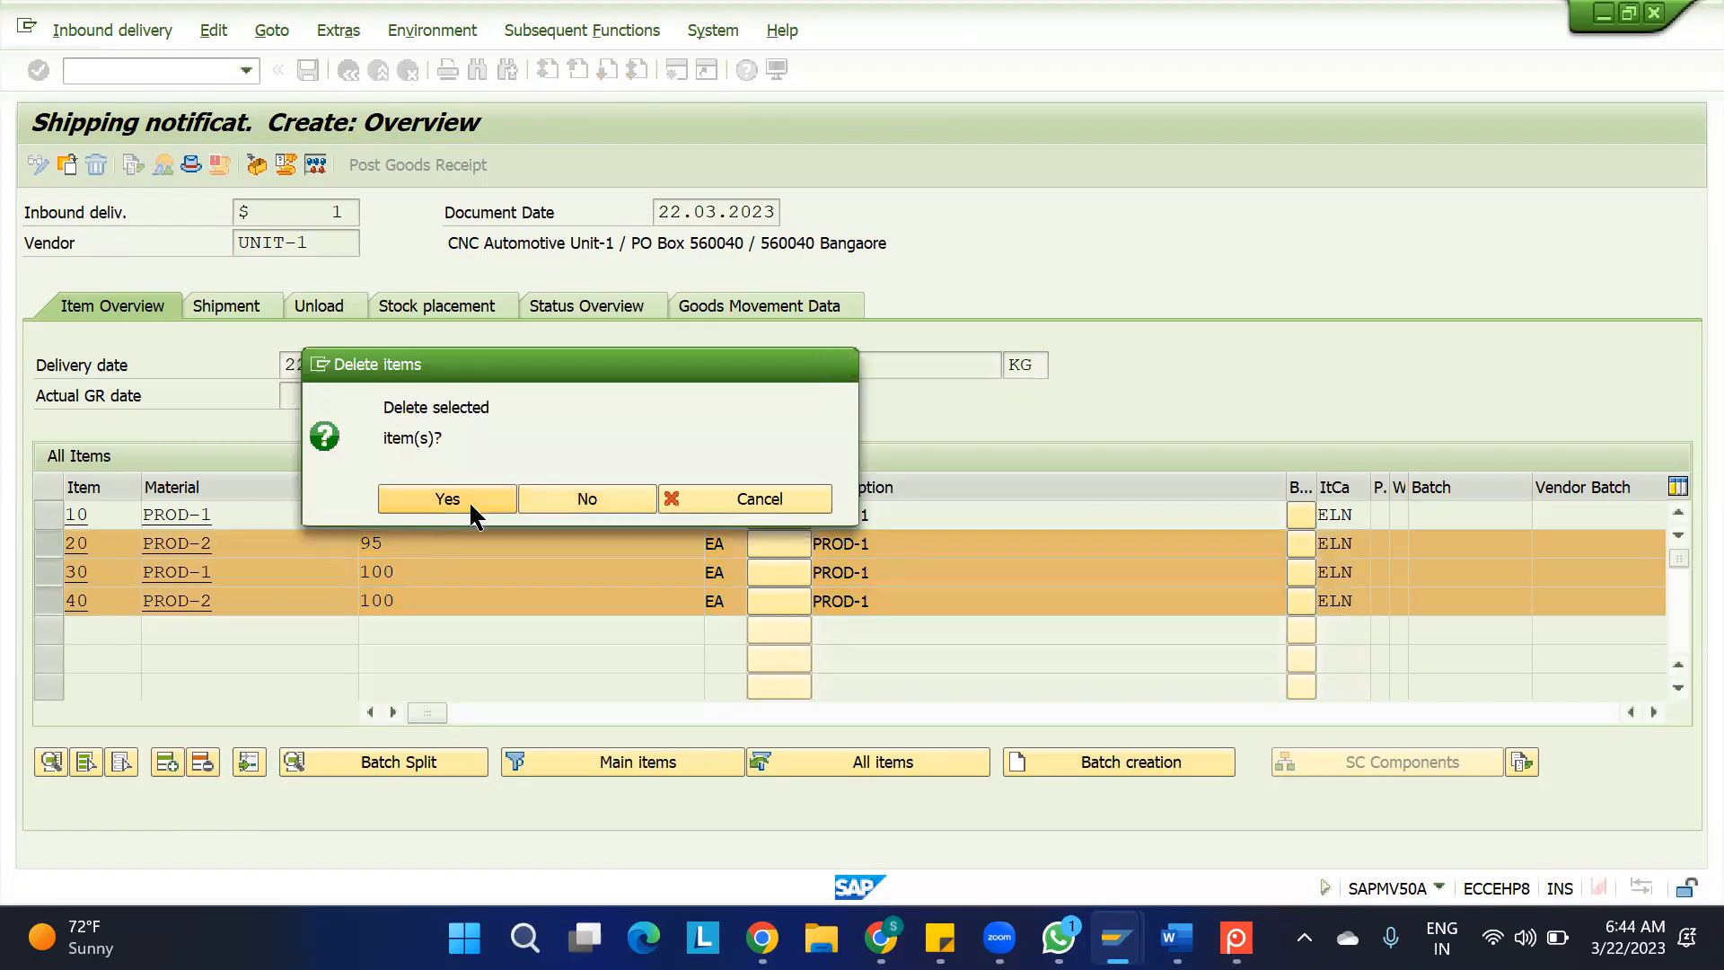
Set the delivery quantity of item 10 (PROD-1) to 10 EA and save the inbound delivery
drag(406, 515, 329, 518)
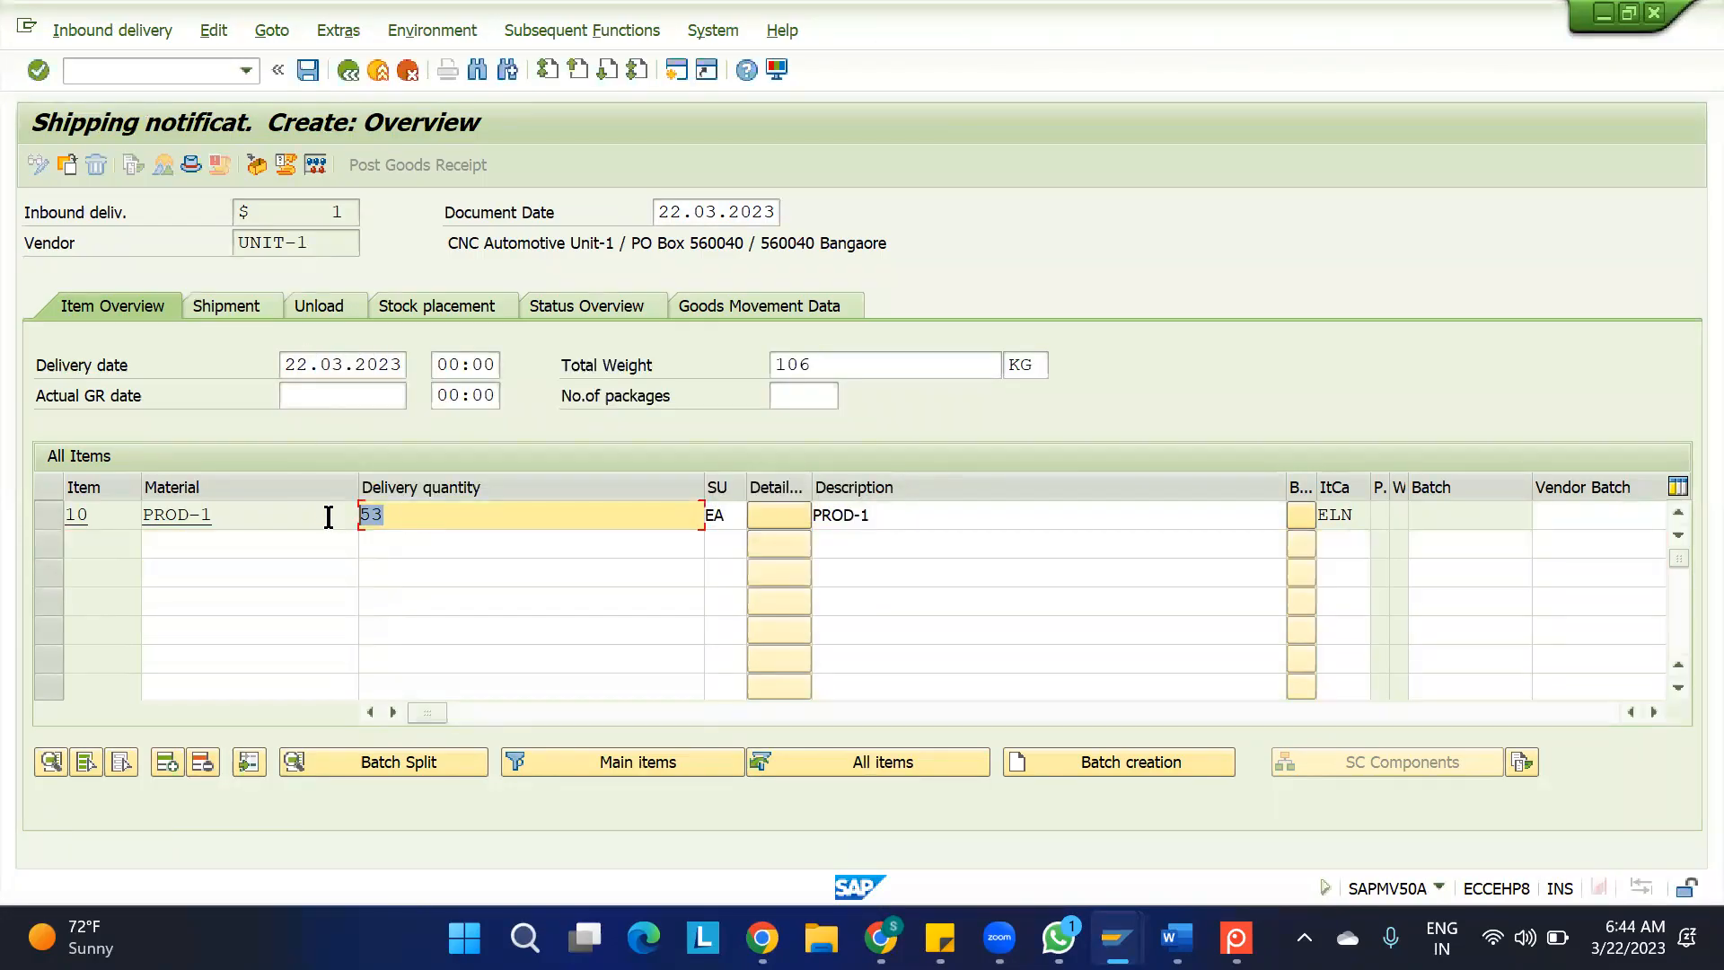
text(10)
key(Return)
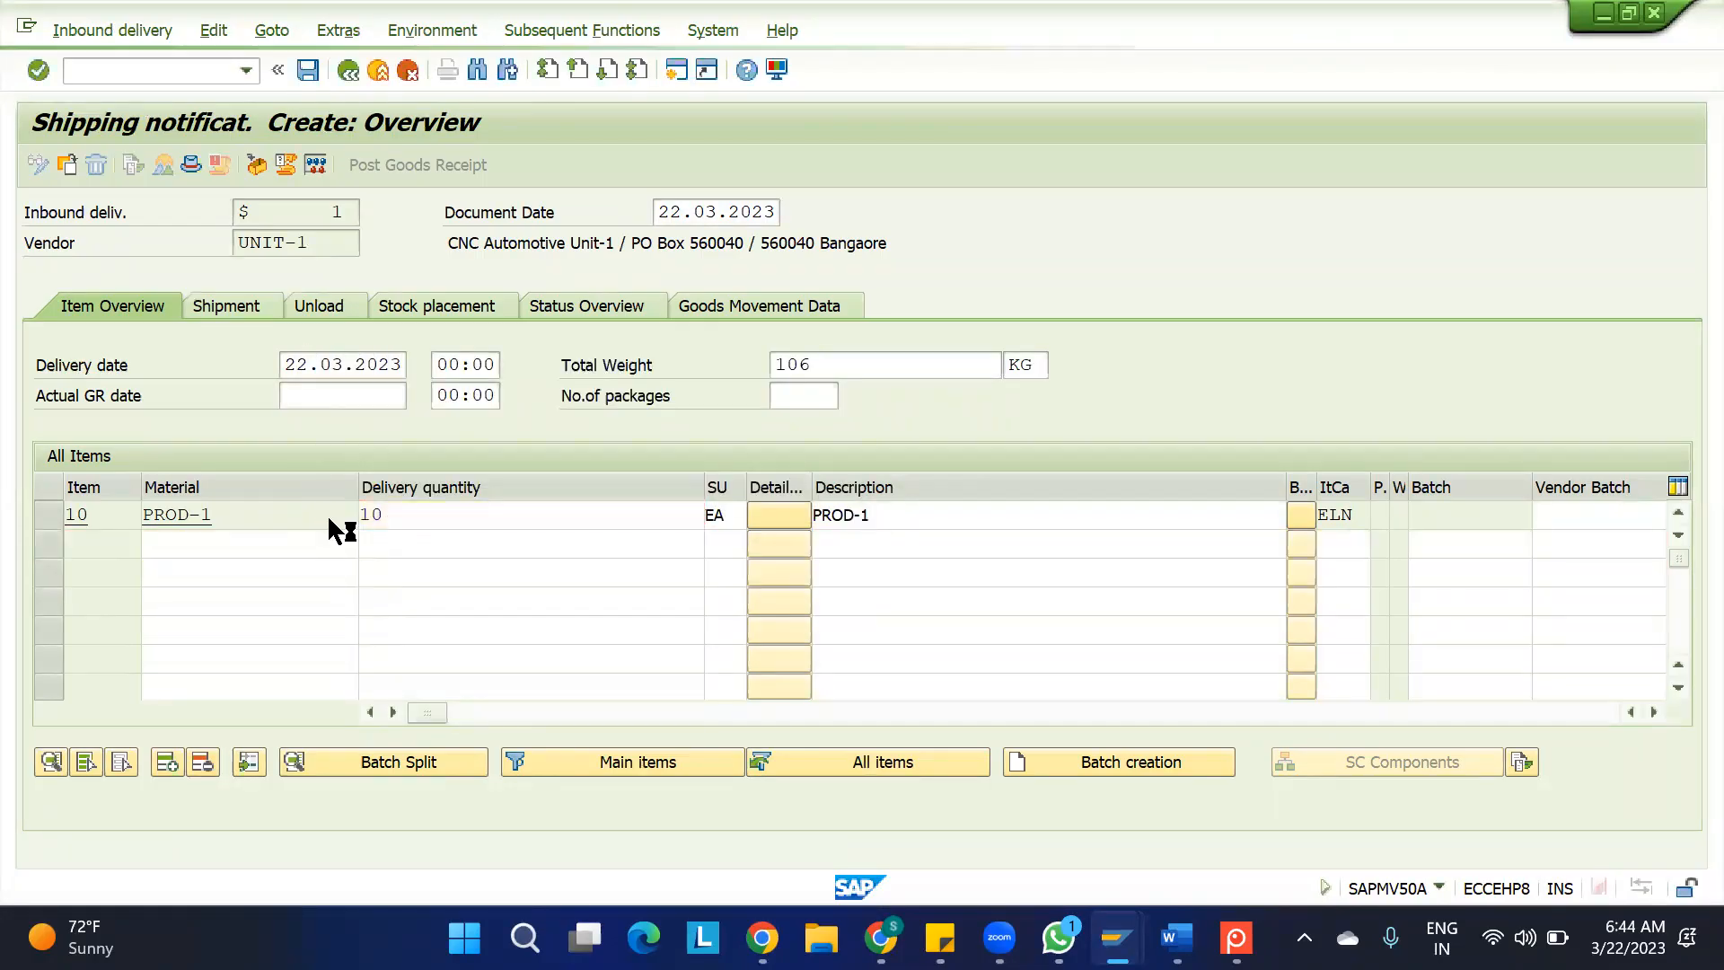
key(ctrl+s)
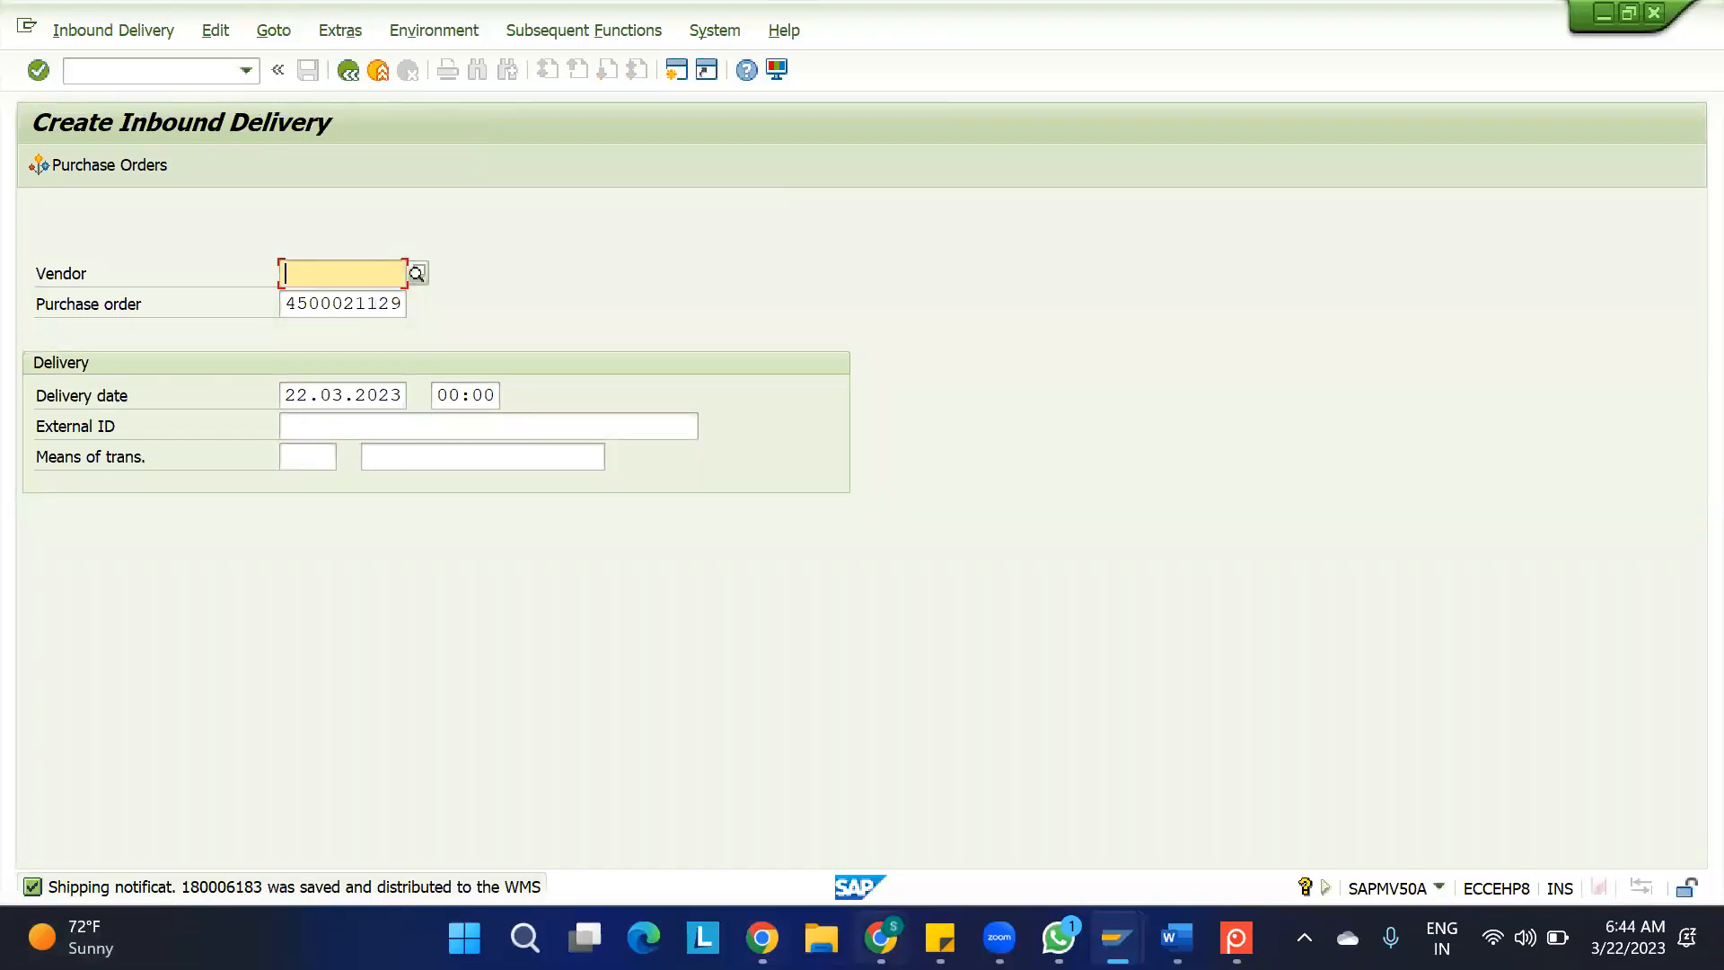
mouse_move(880, 937)
mouse_move(1117, 937)
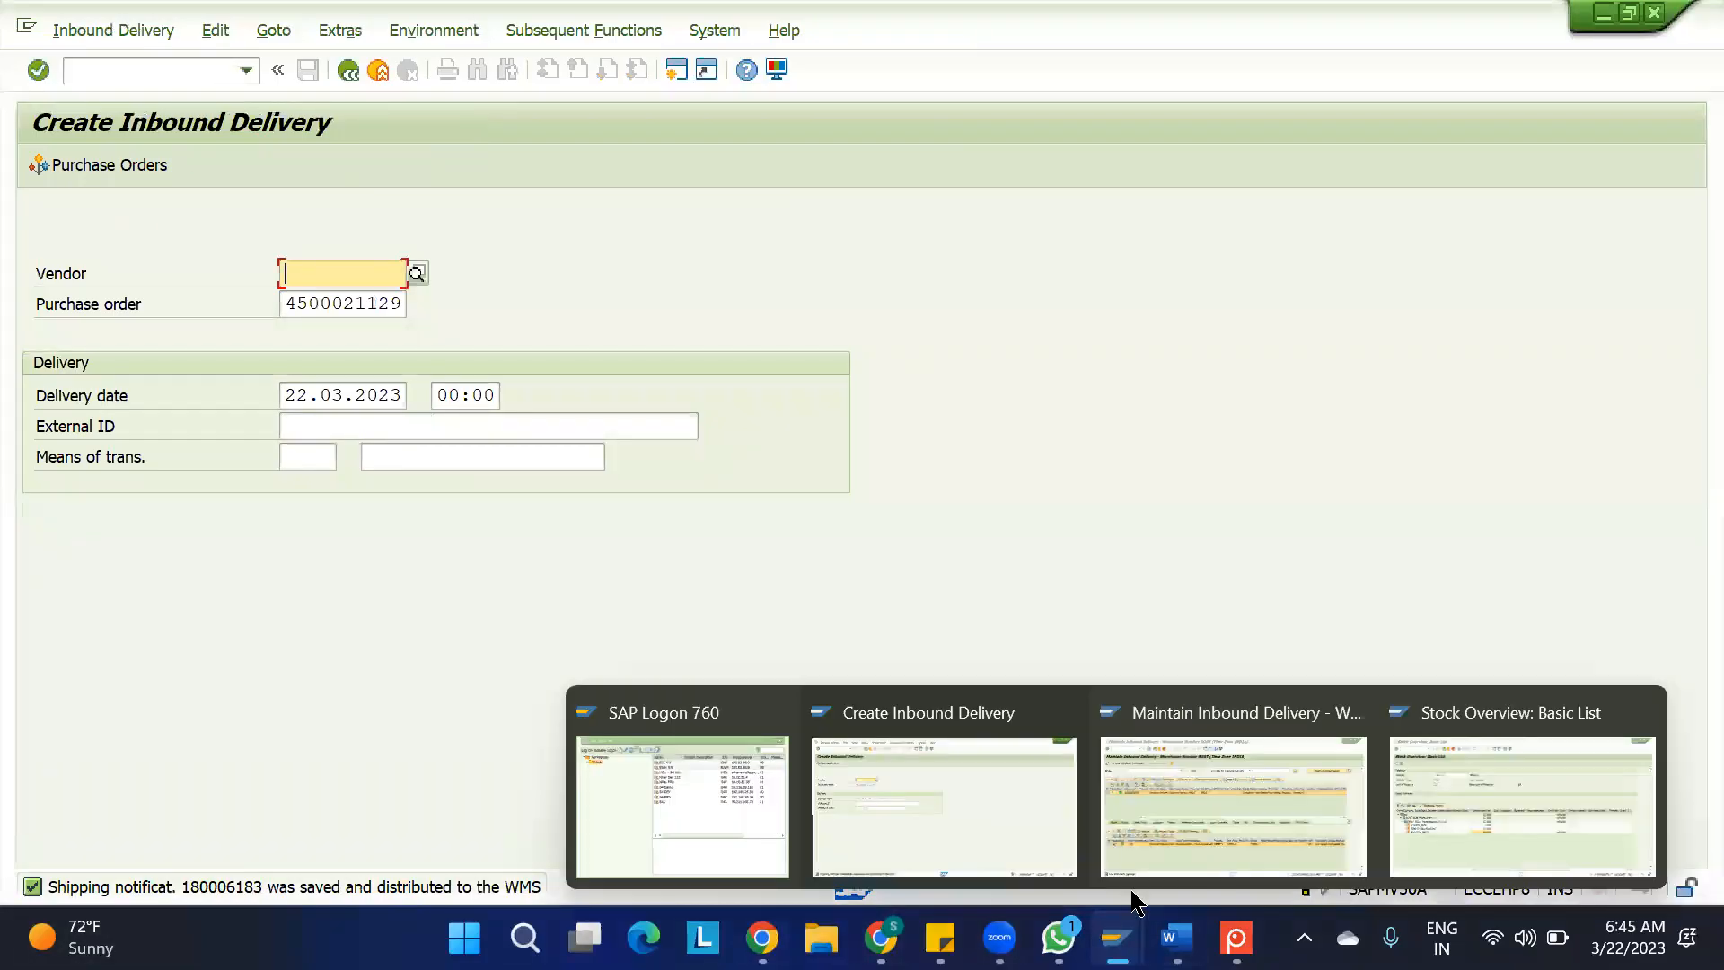
Switch to the EWM session, leave the inbound delivery maintenance and open /SCWM/IDN - Maintain Inbound Delivery Notification
click(1170, 838)
click(104, 76)
text(/N)
key(Return)
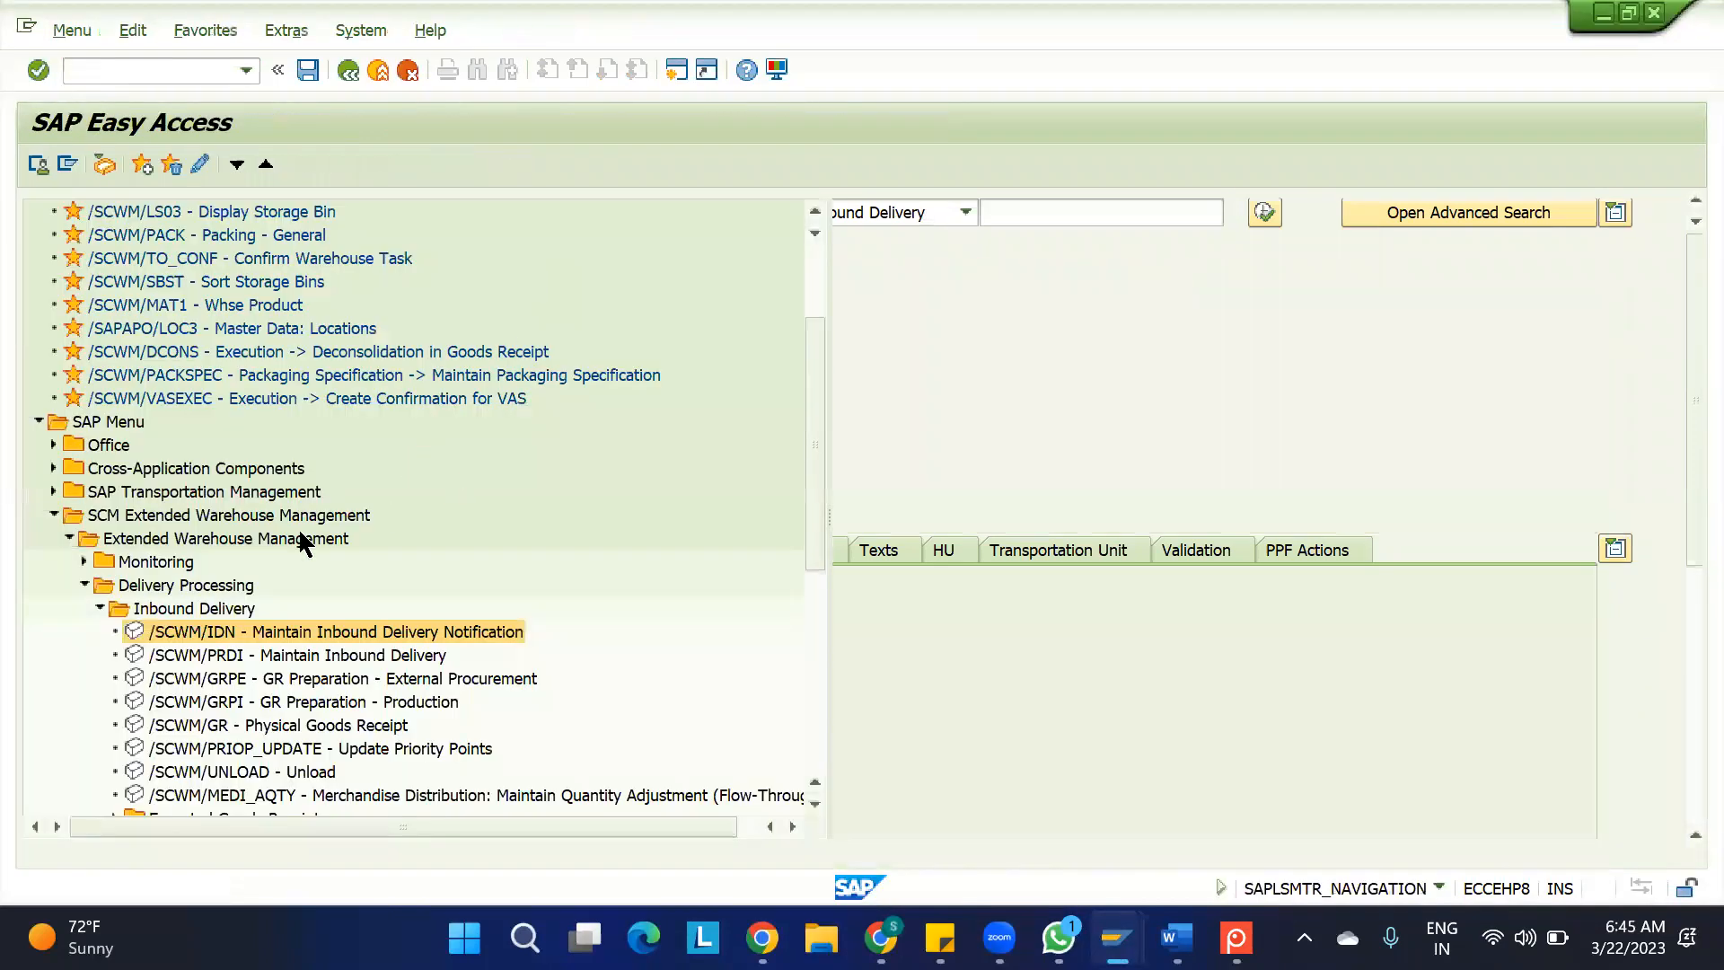
double_click(225, 634)
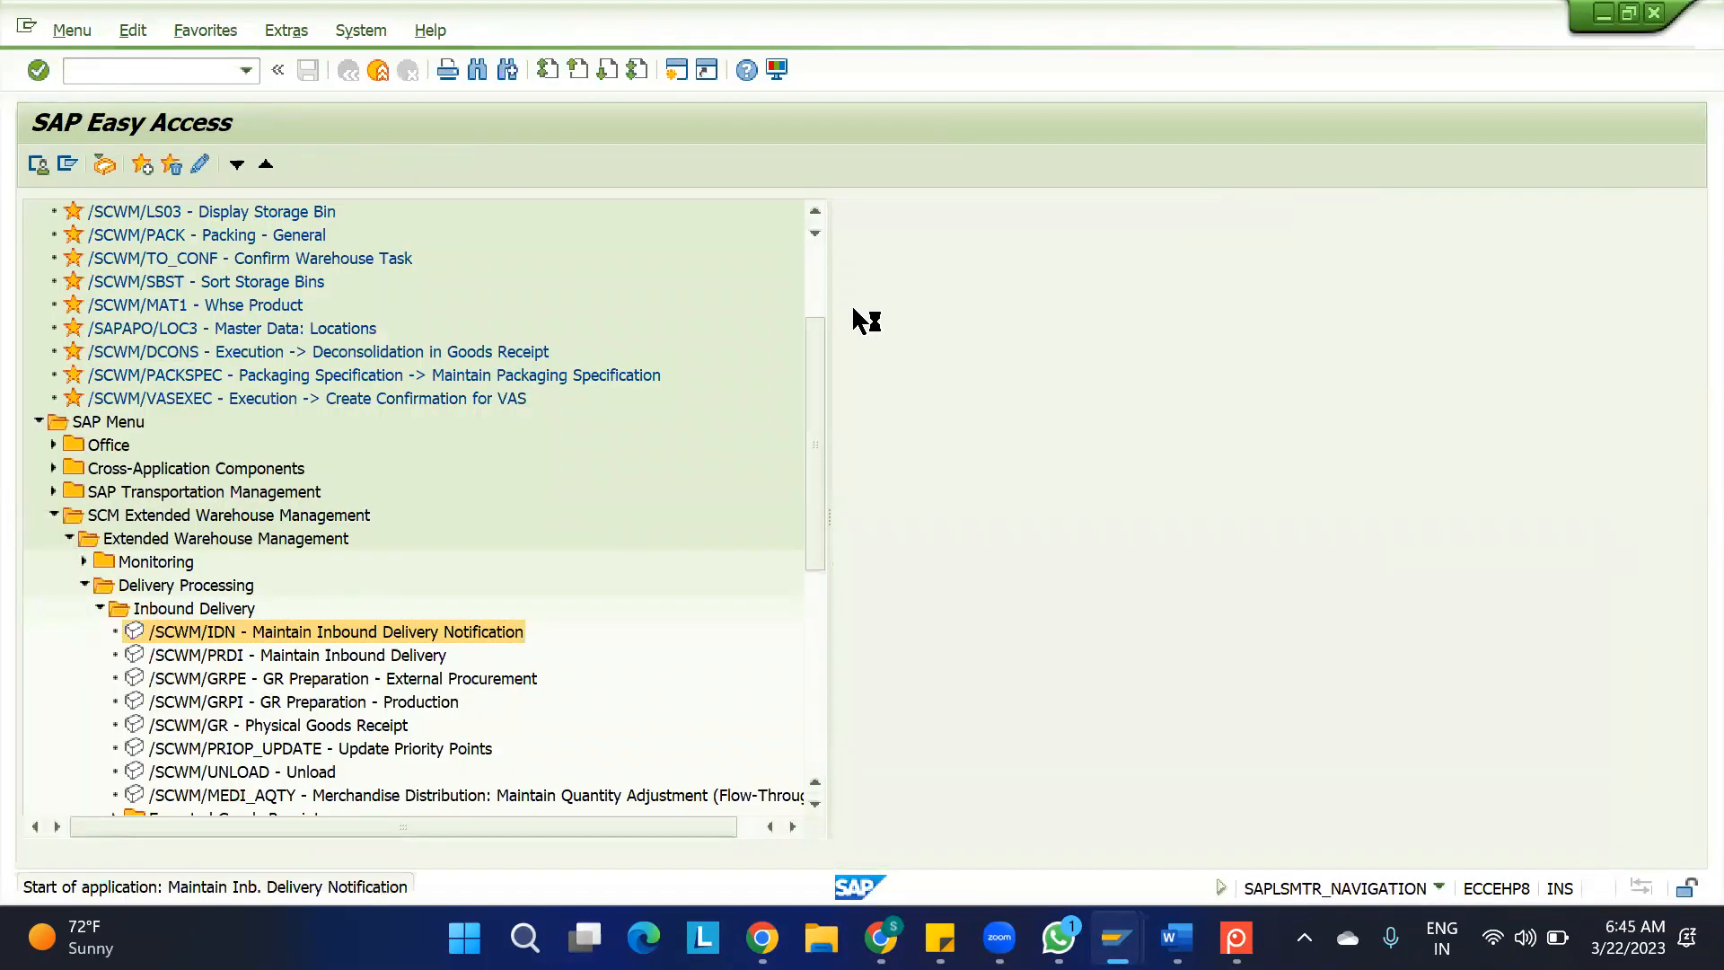
Find inbound delivery notification 180006183 and go to its inbound delivery
click(1000, 212)
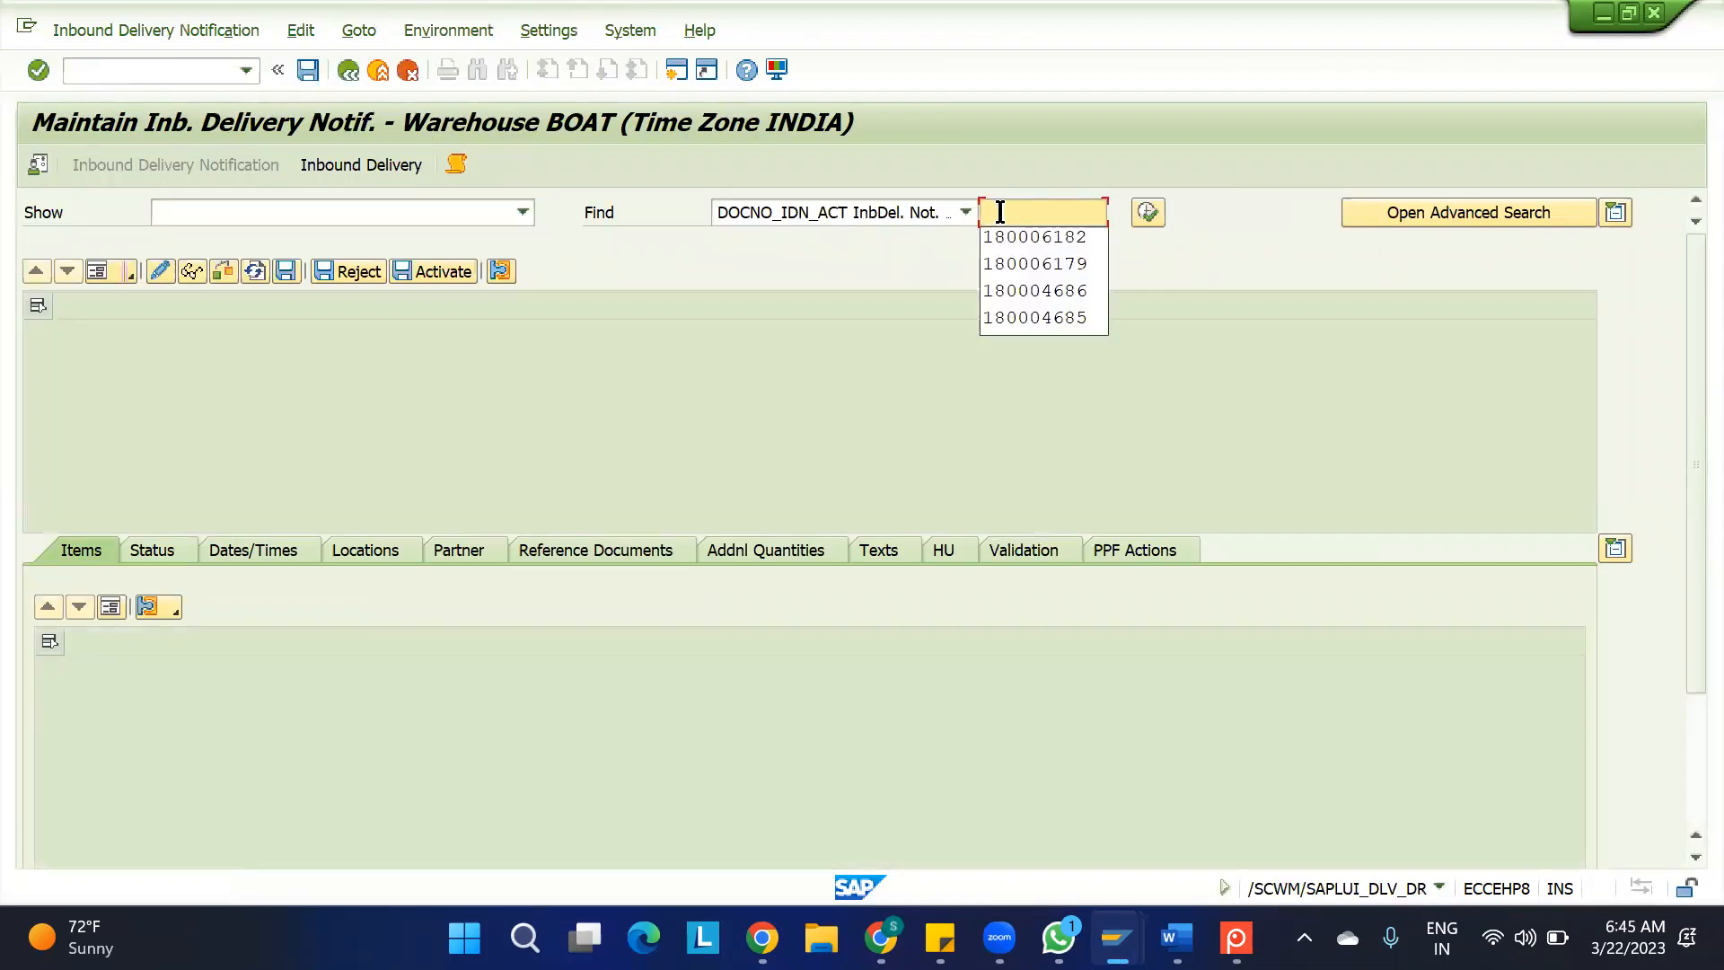
key(Down)
key(Return)
key(BackSpace)
text(3)
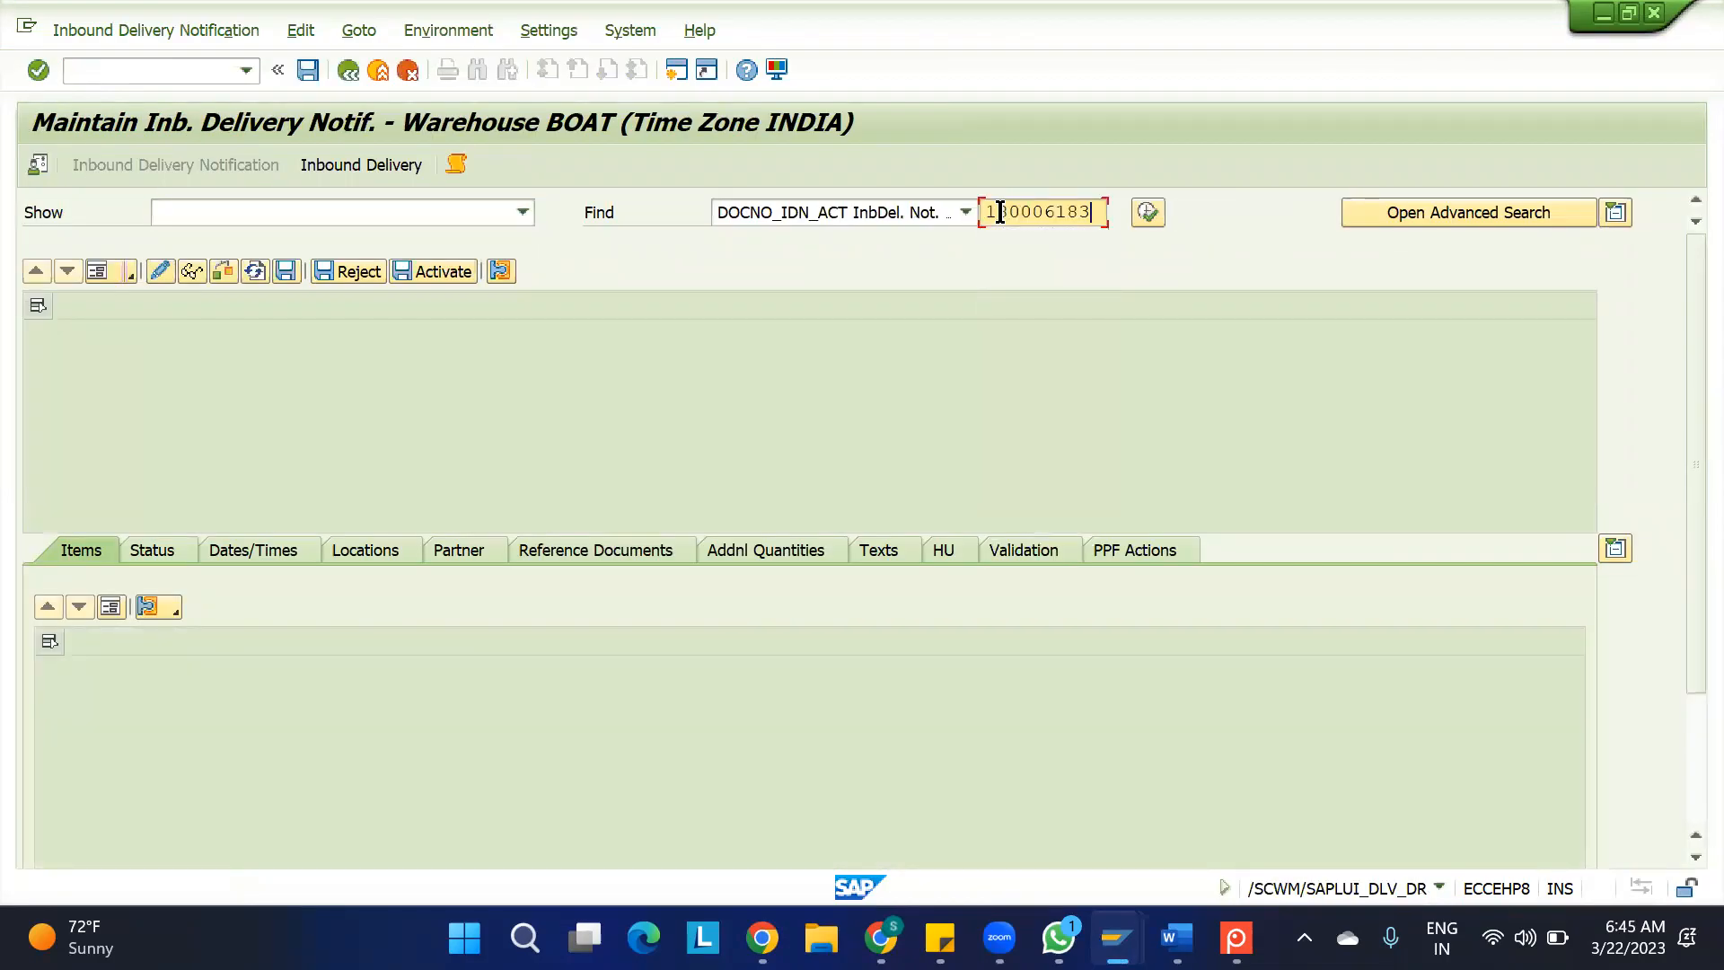
click(1148, 213)
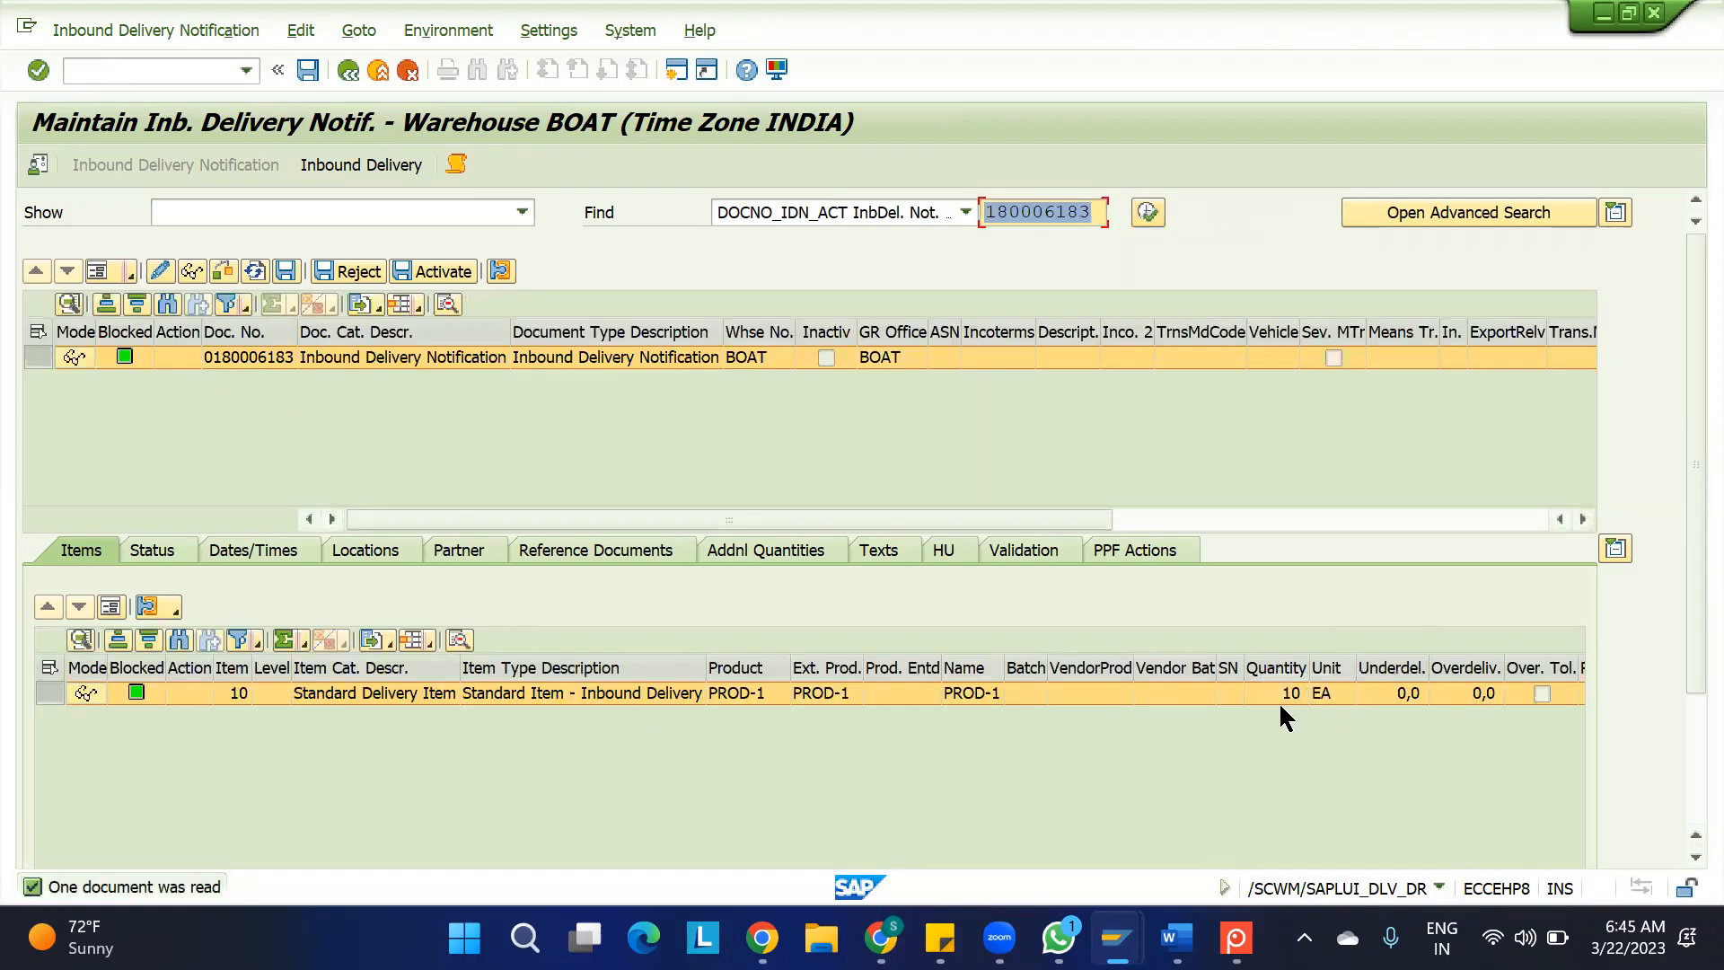
click(350, 172)
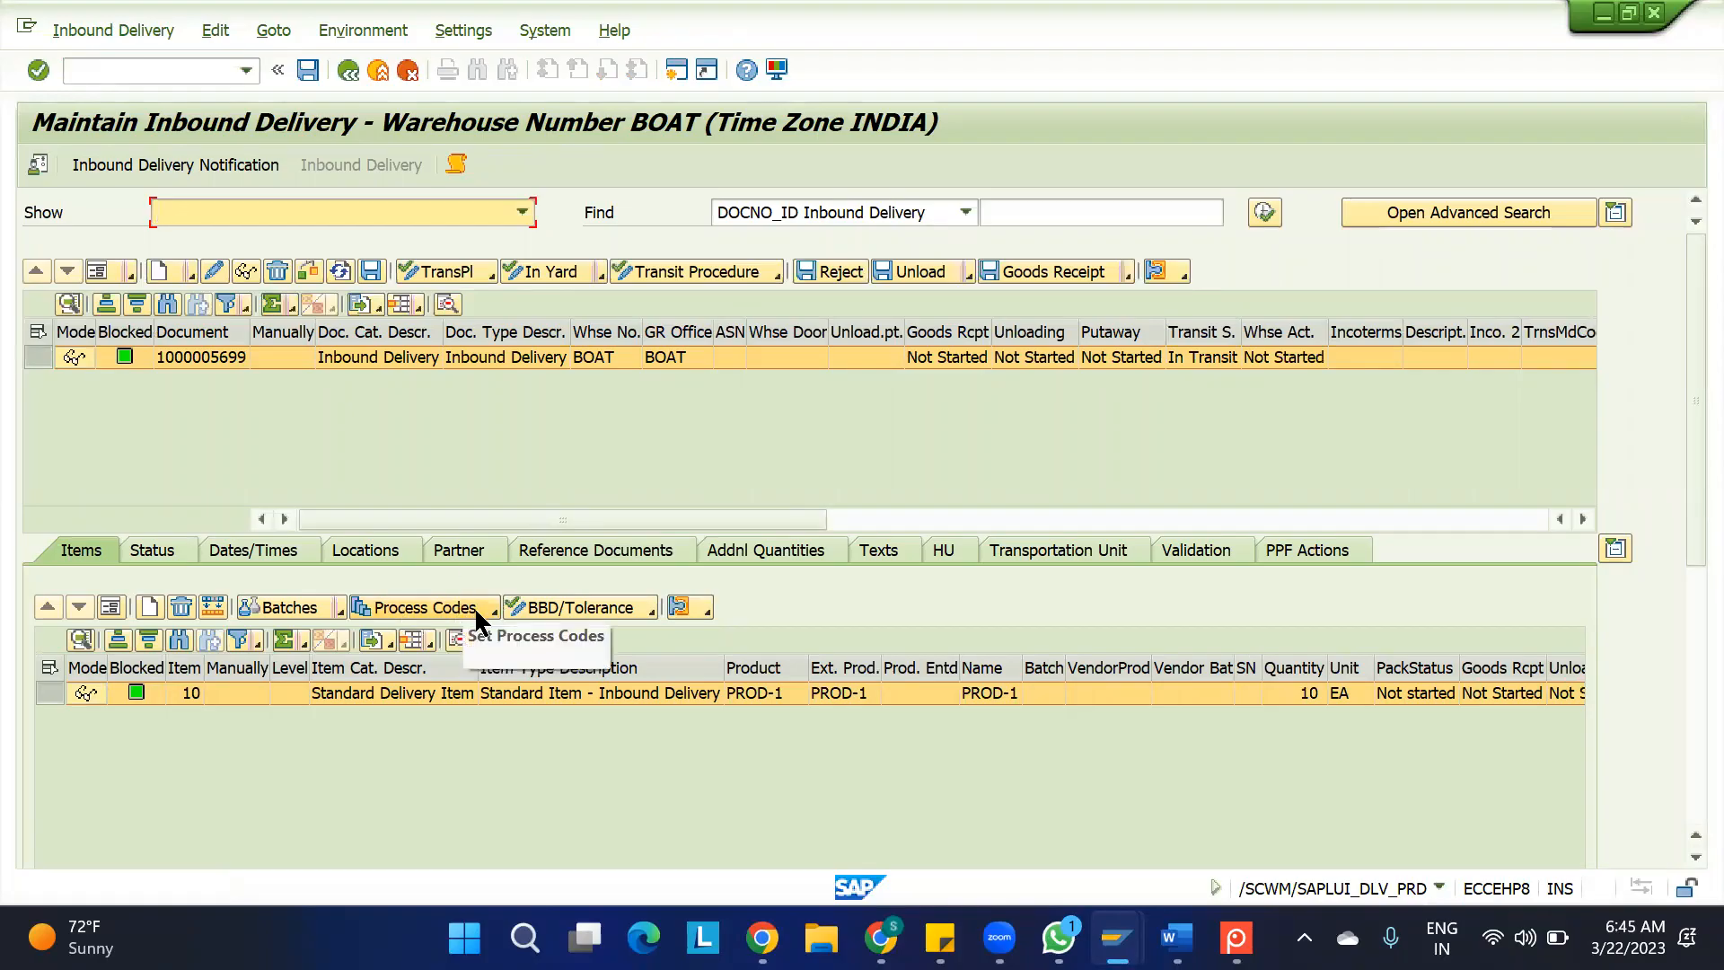
Apply process code I002 Delivery Difference, Adj. Doc. + Qty with quantity -2 EA to item 10, using quantity adjustment
click(56, 695)
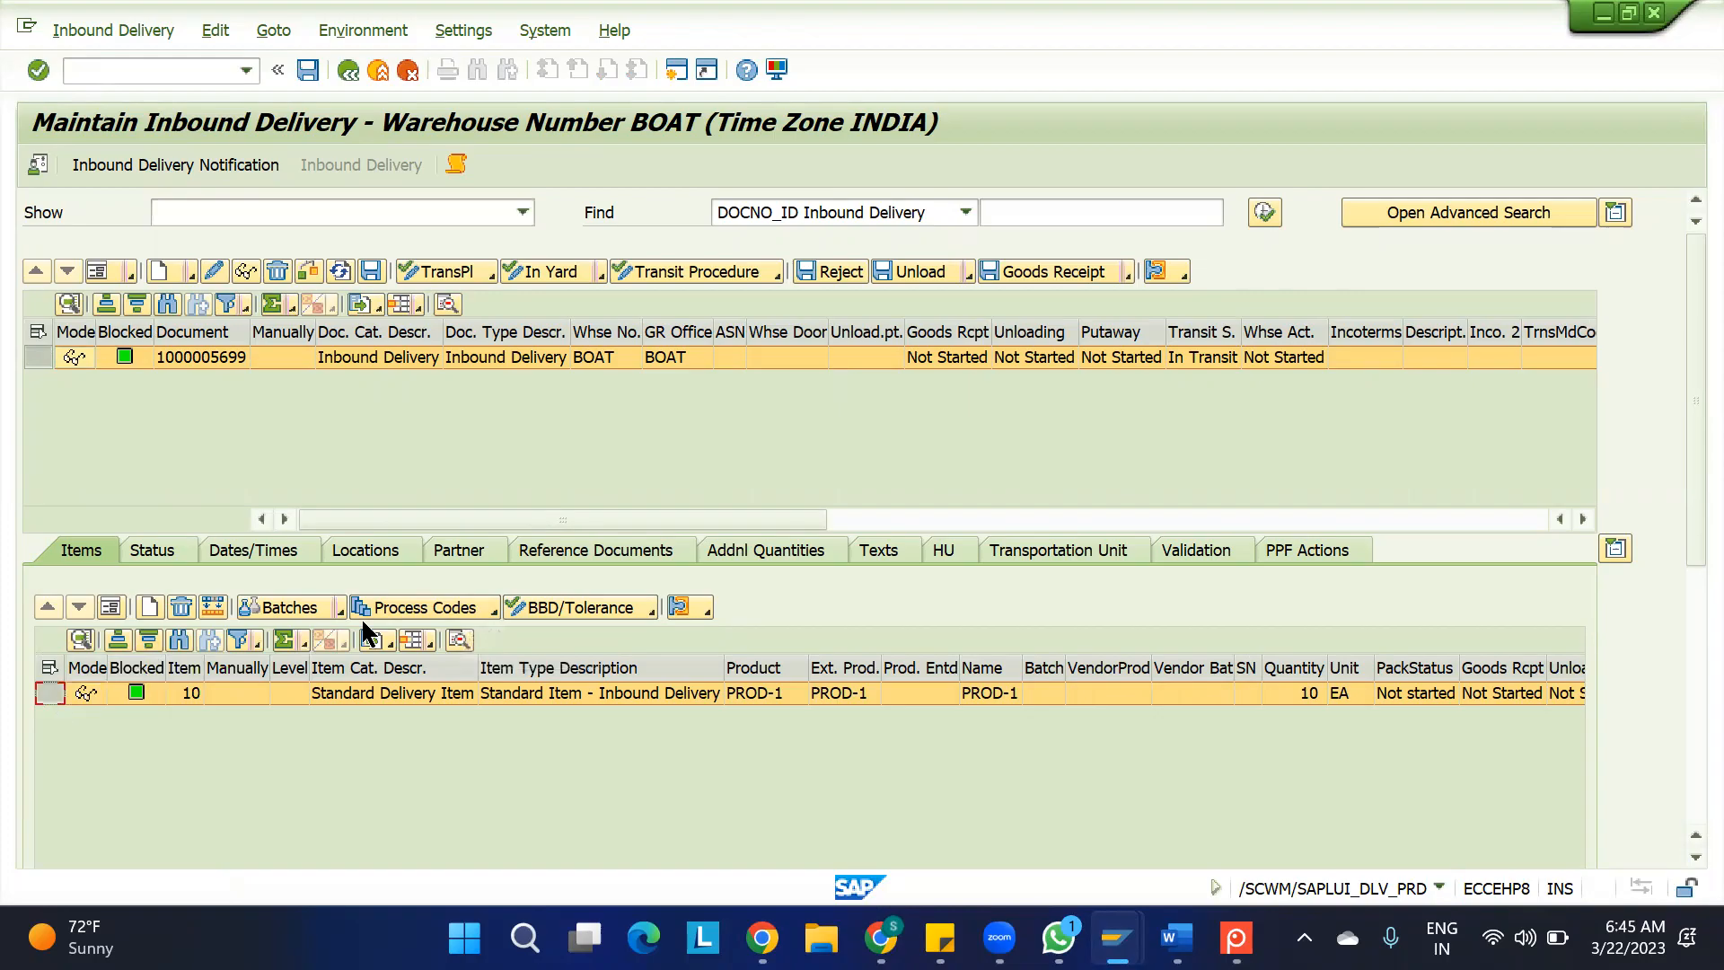
click(493, 609)
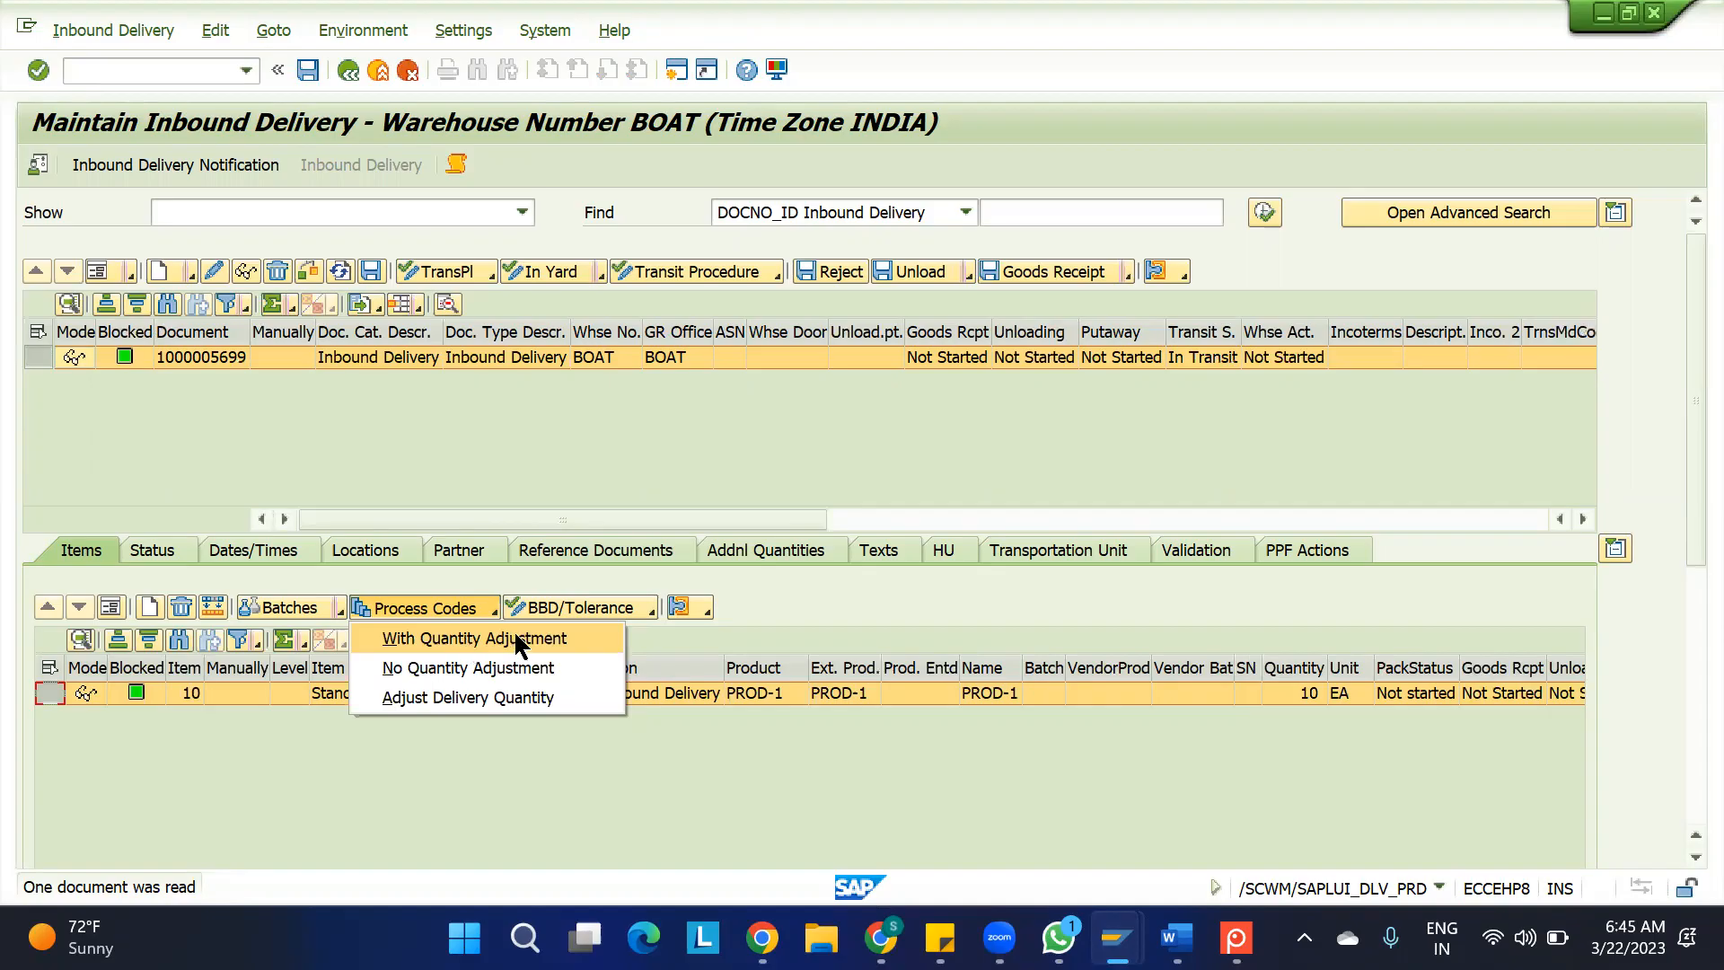
click(461, 639)
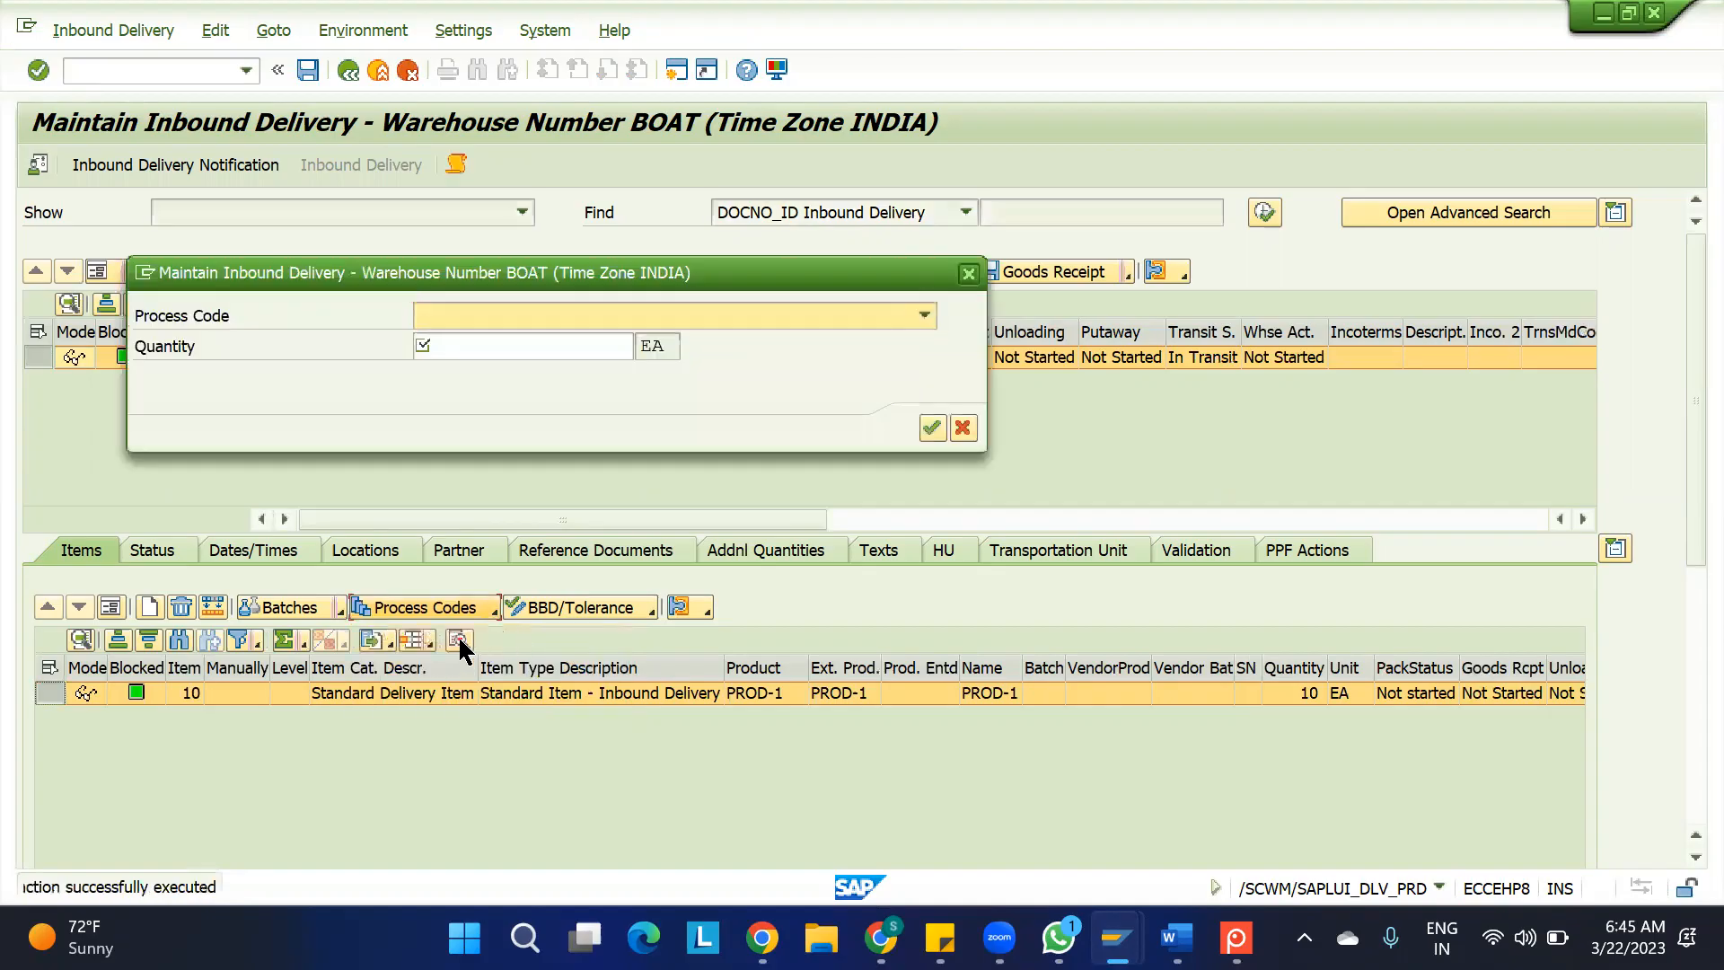
click(596, 320)
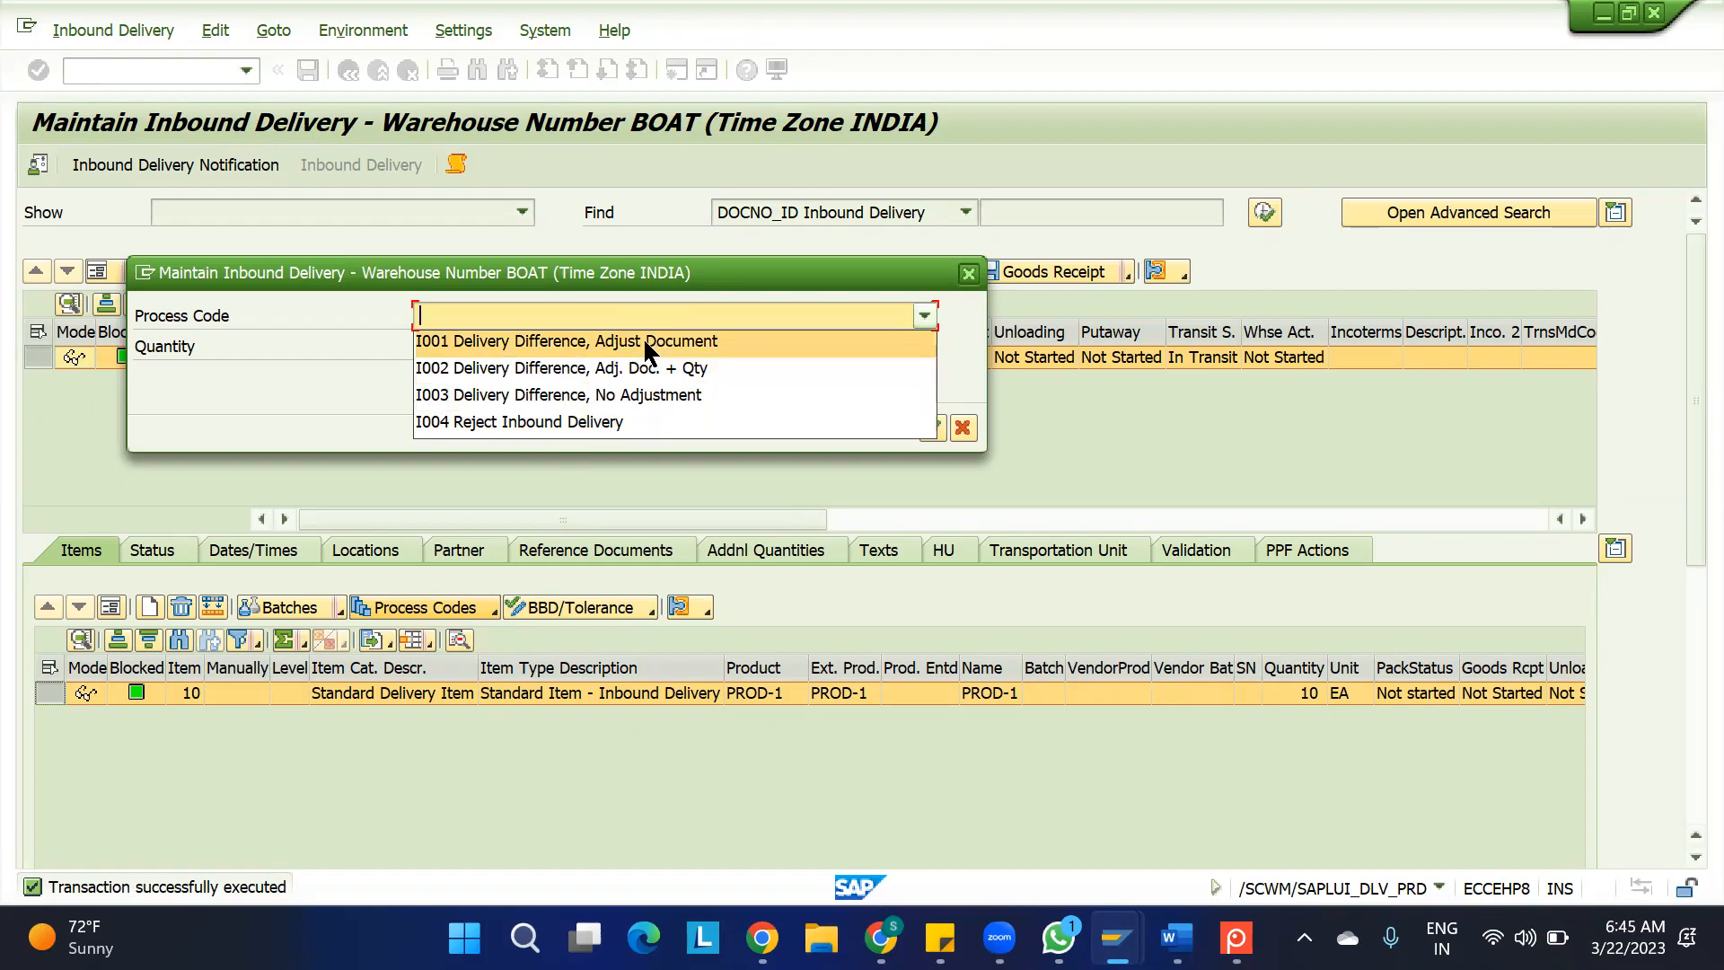
click(1104, 403)
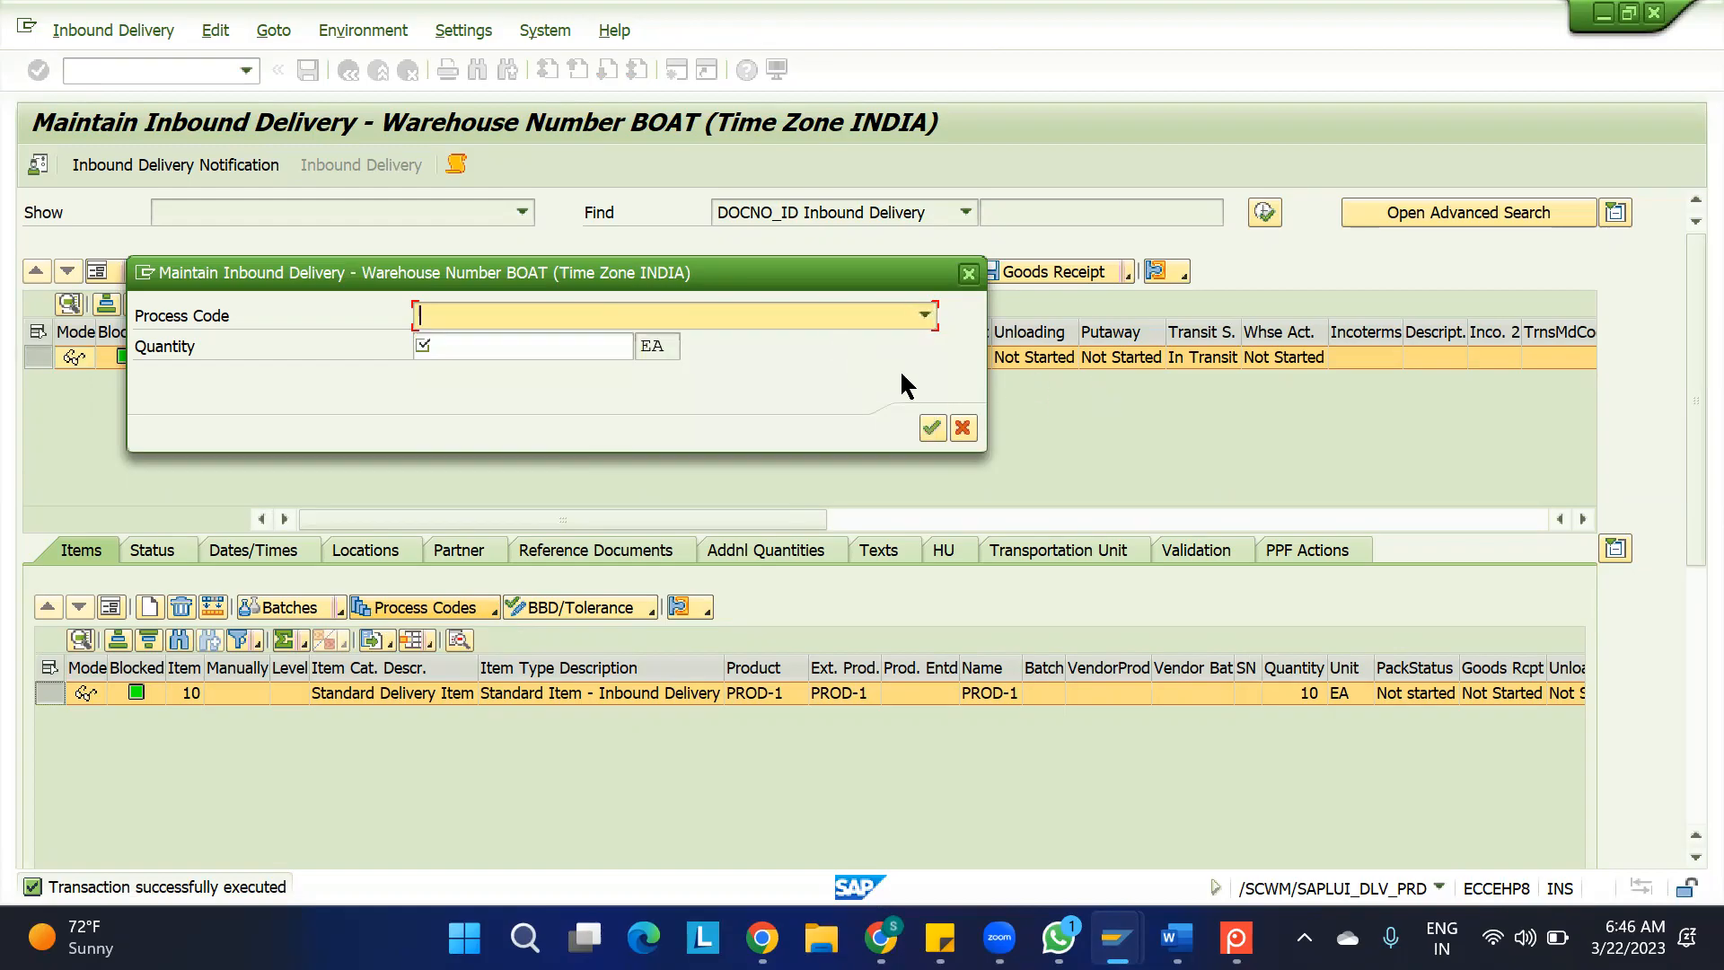
click(925, 314)
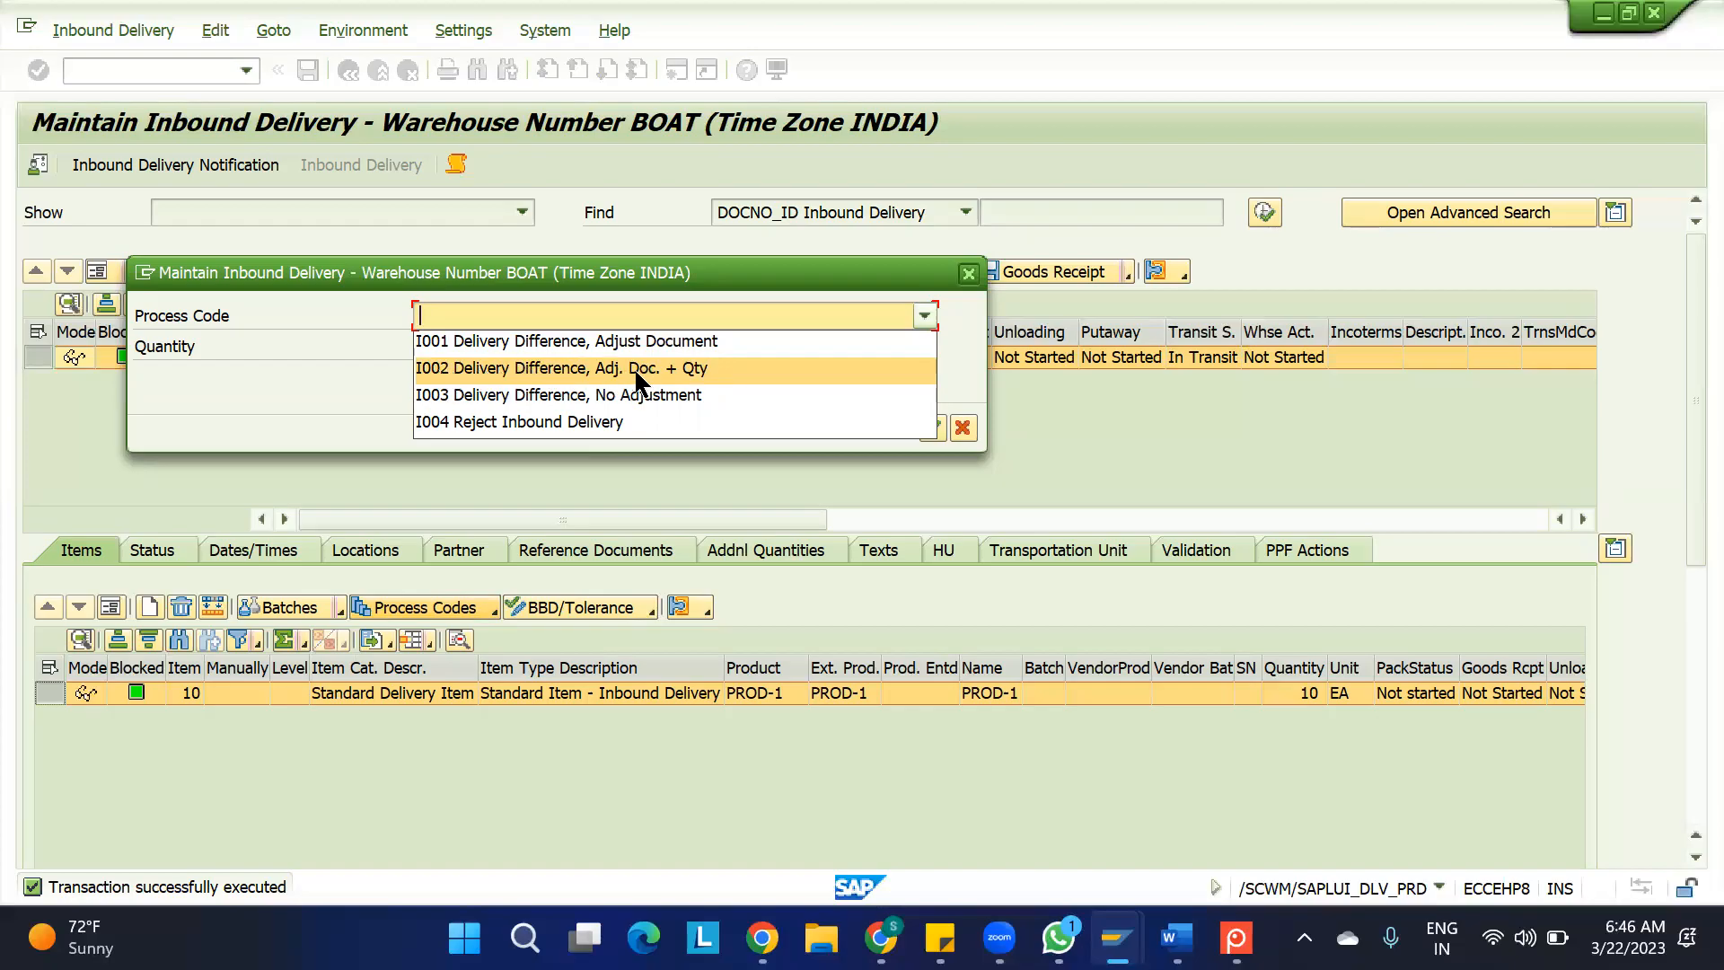
click(692, 370)
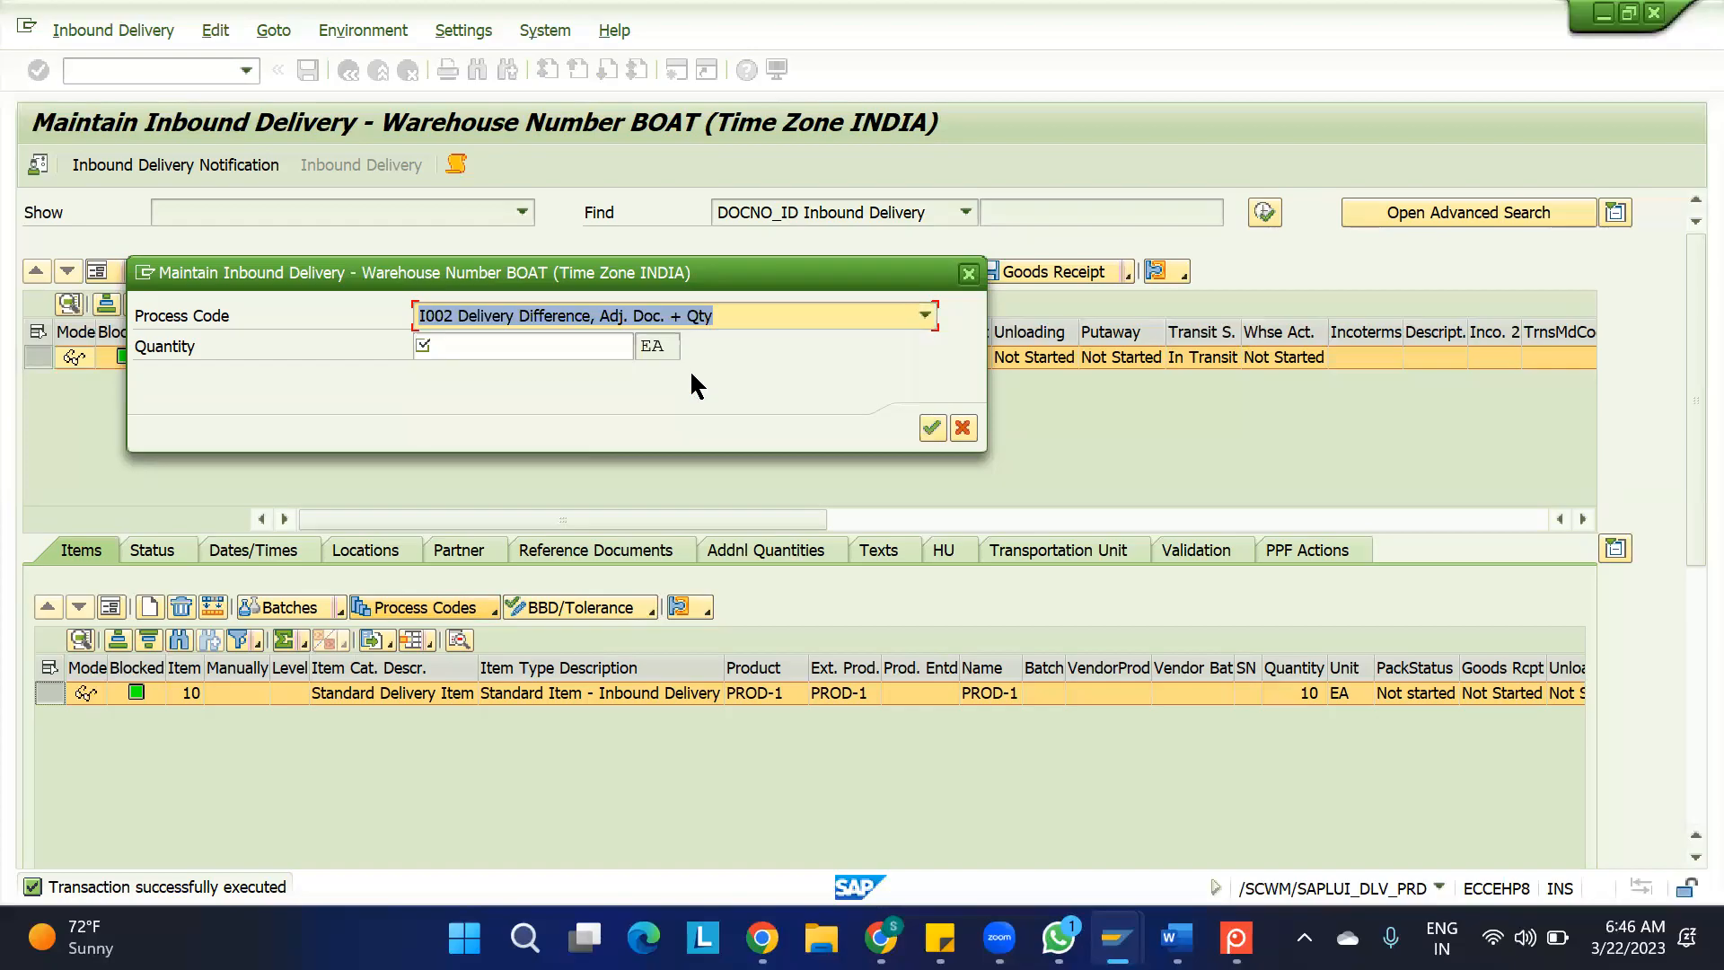
click(578, 347)
text(-2)
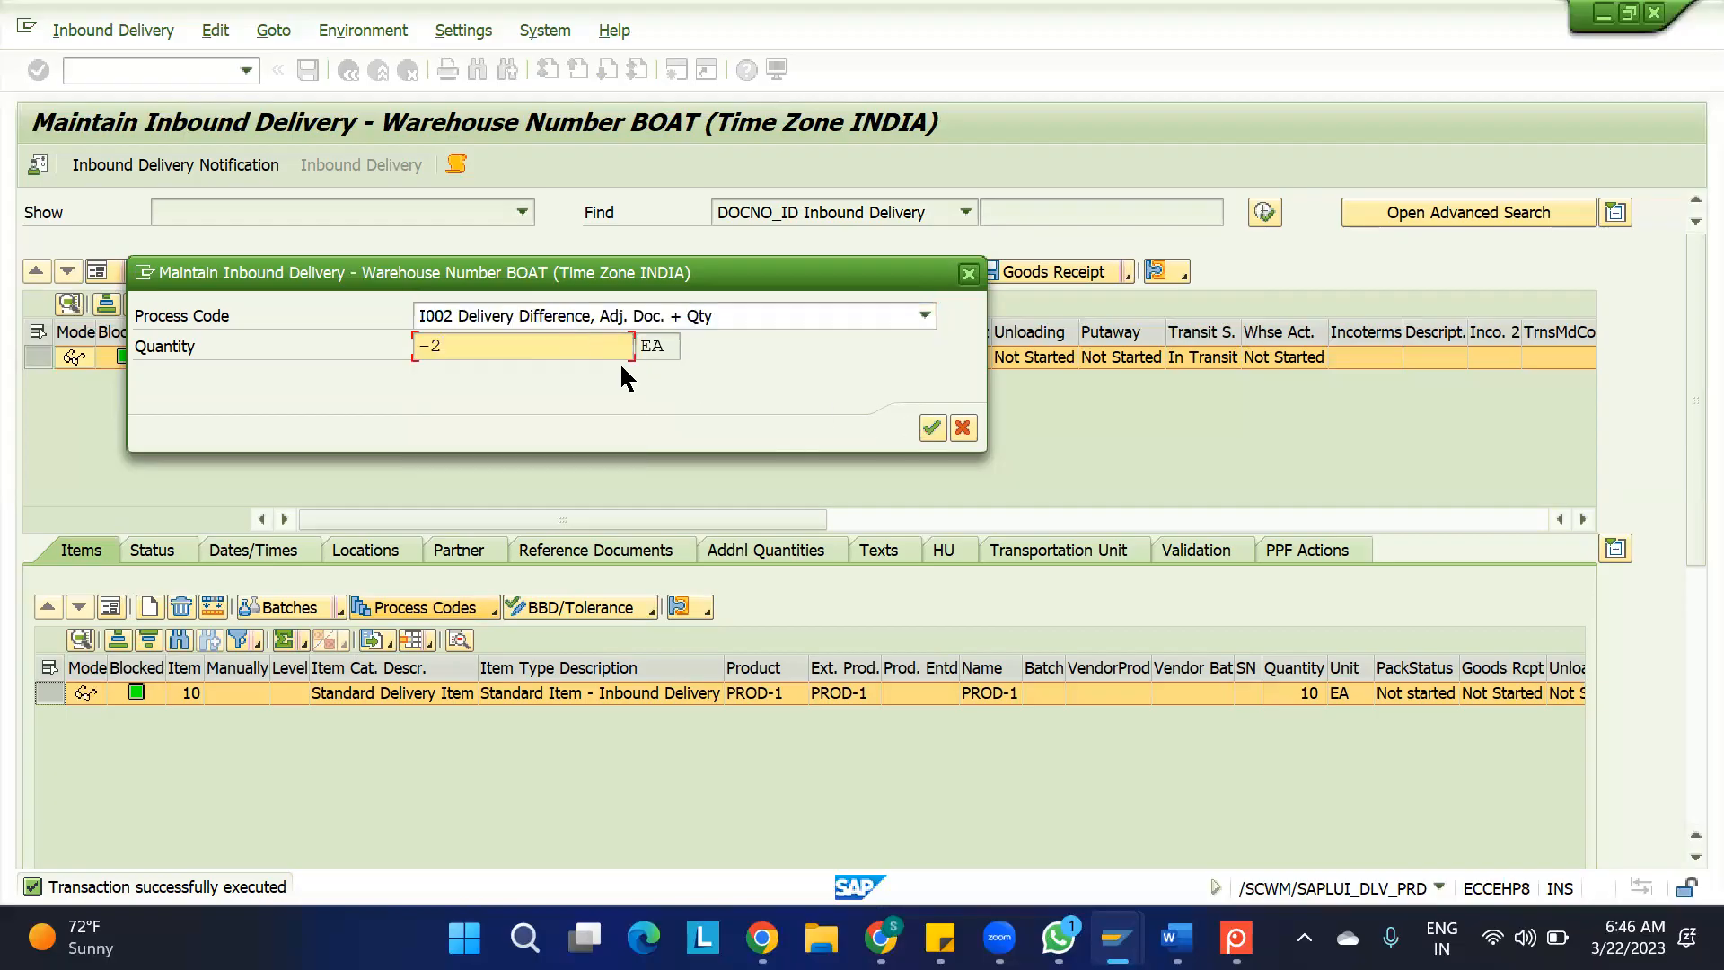
click(930, 426)
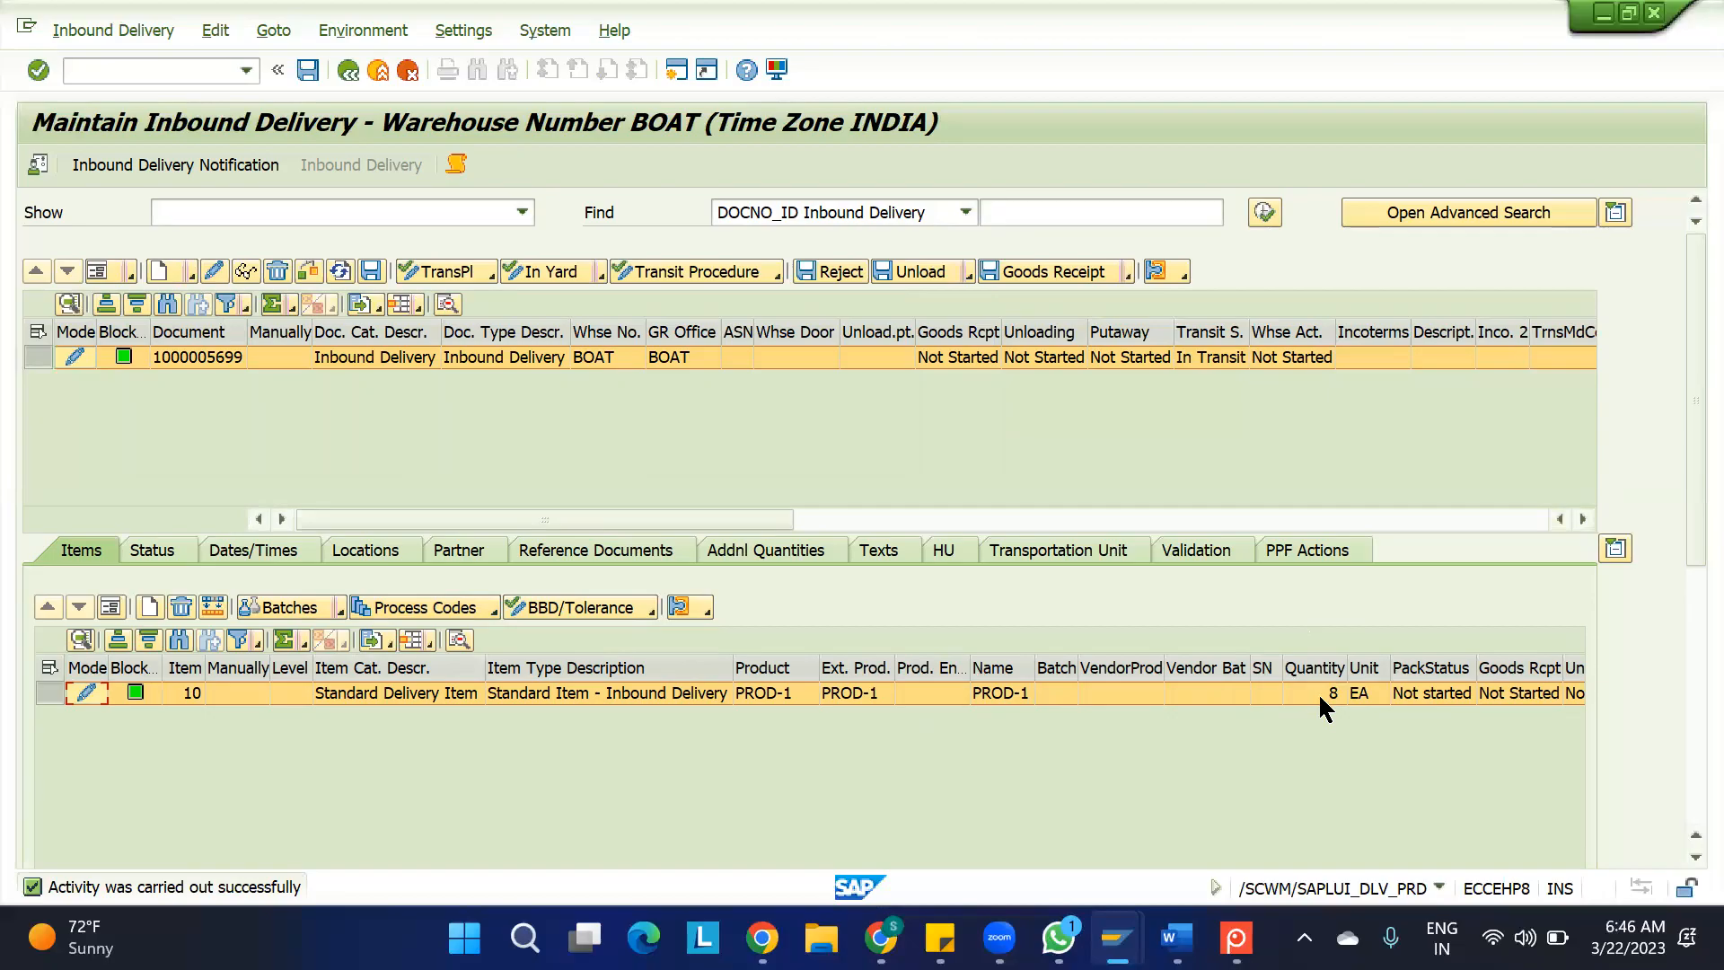
Return to the inbound delivery notification, saving the changes, and reopen its inbound deliveries
click(169, 164)
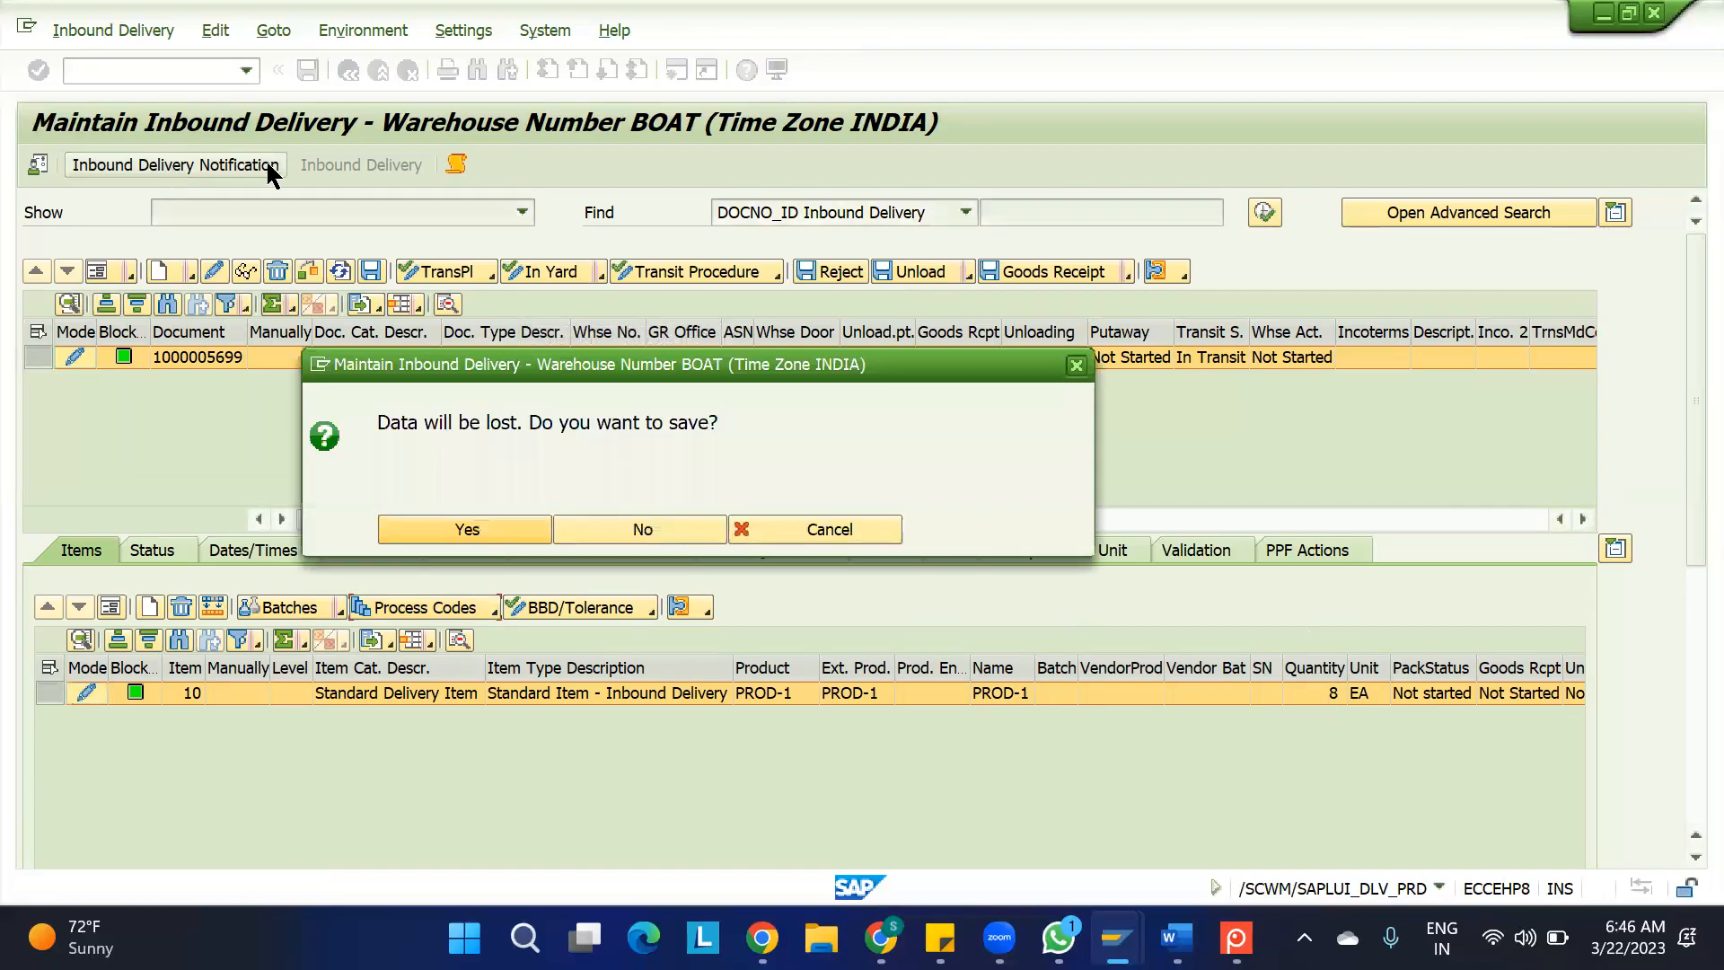
click(489, 526)
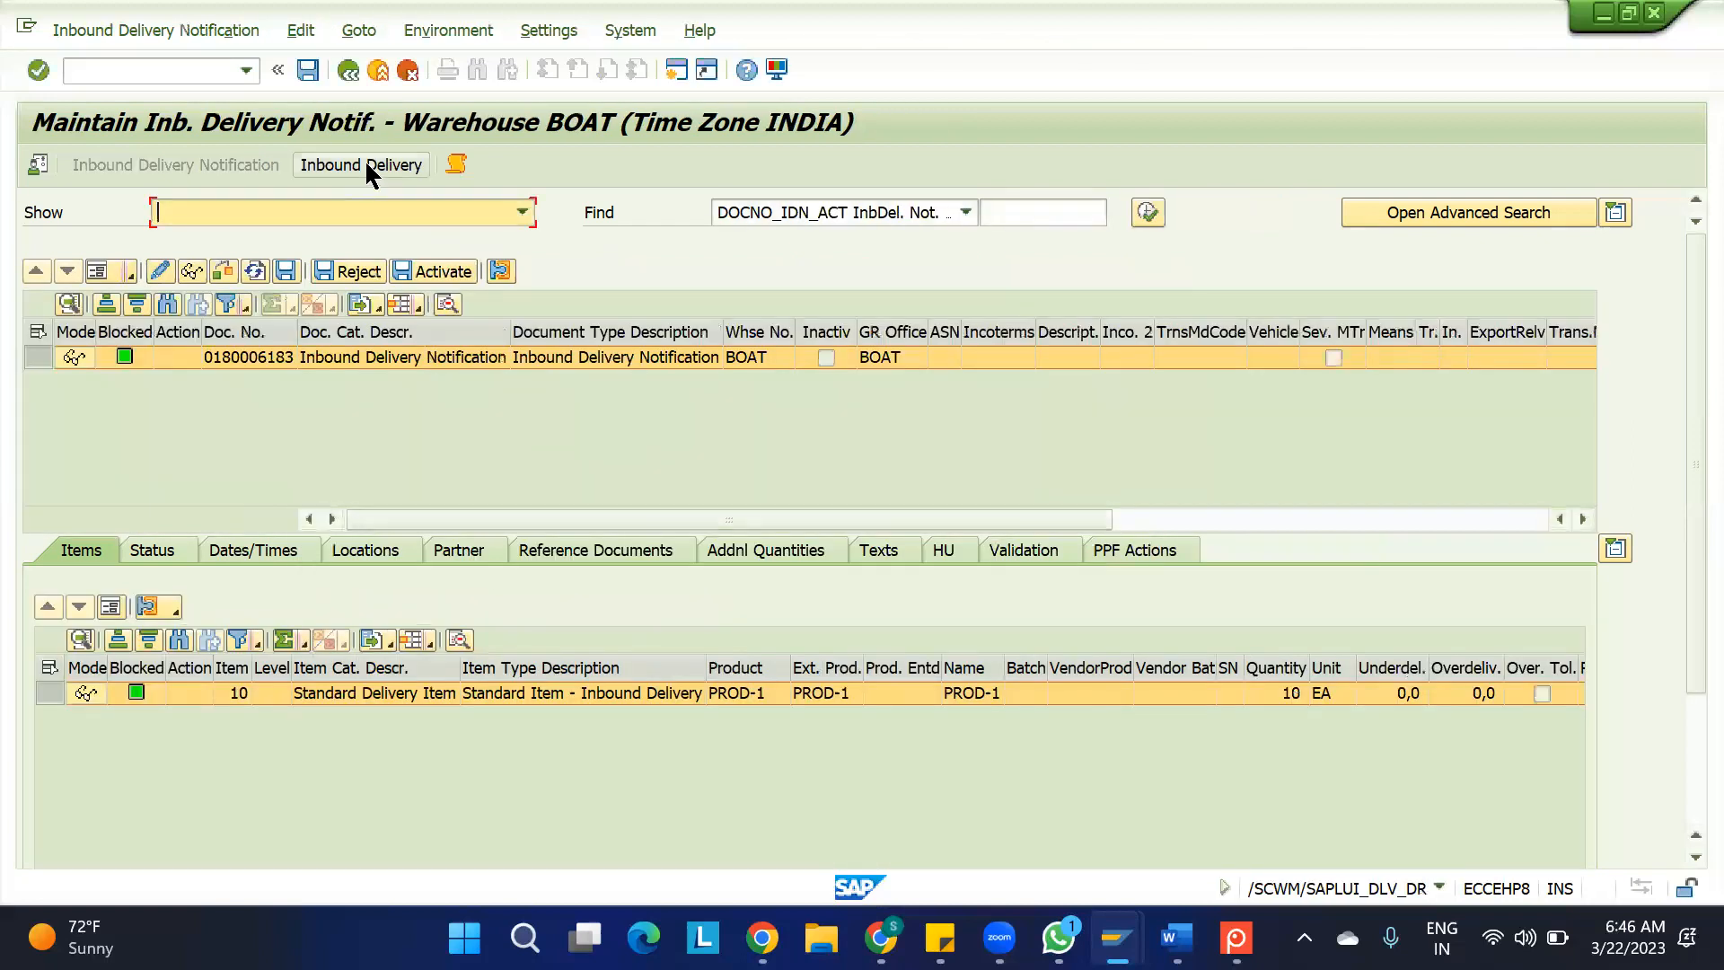
click(364, 164)
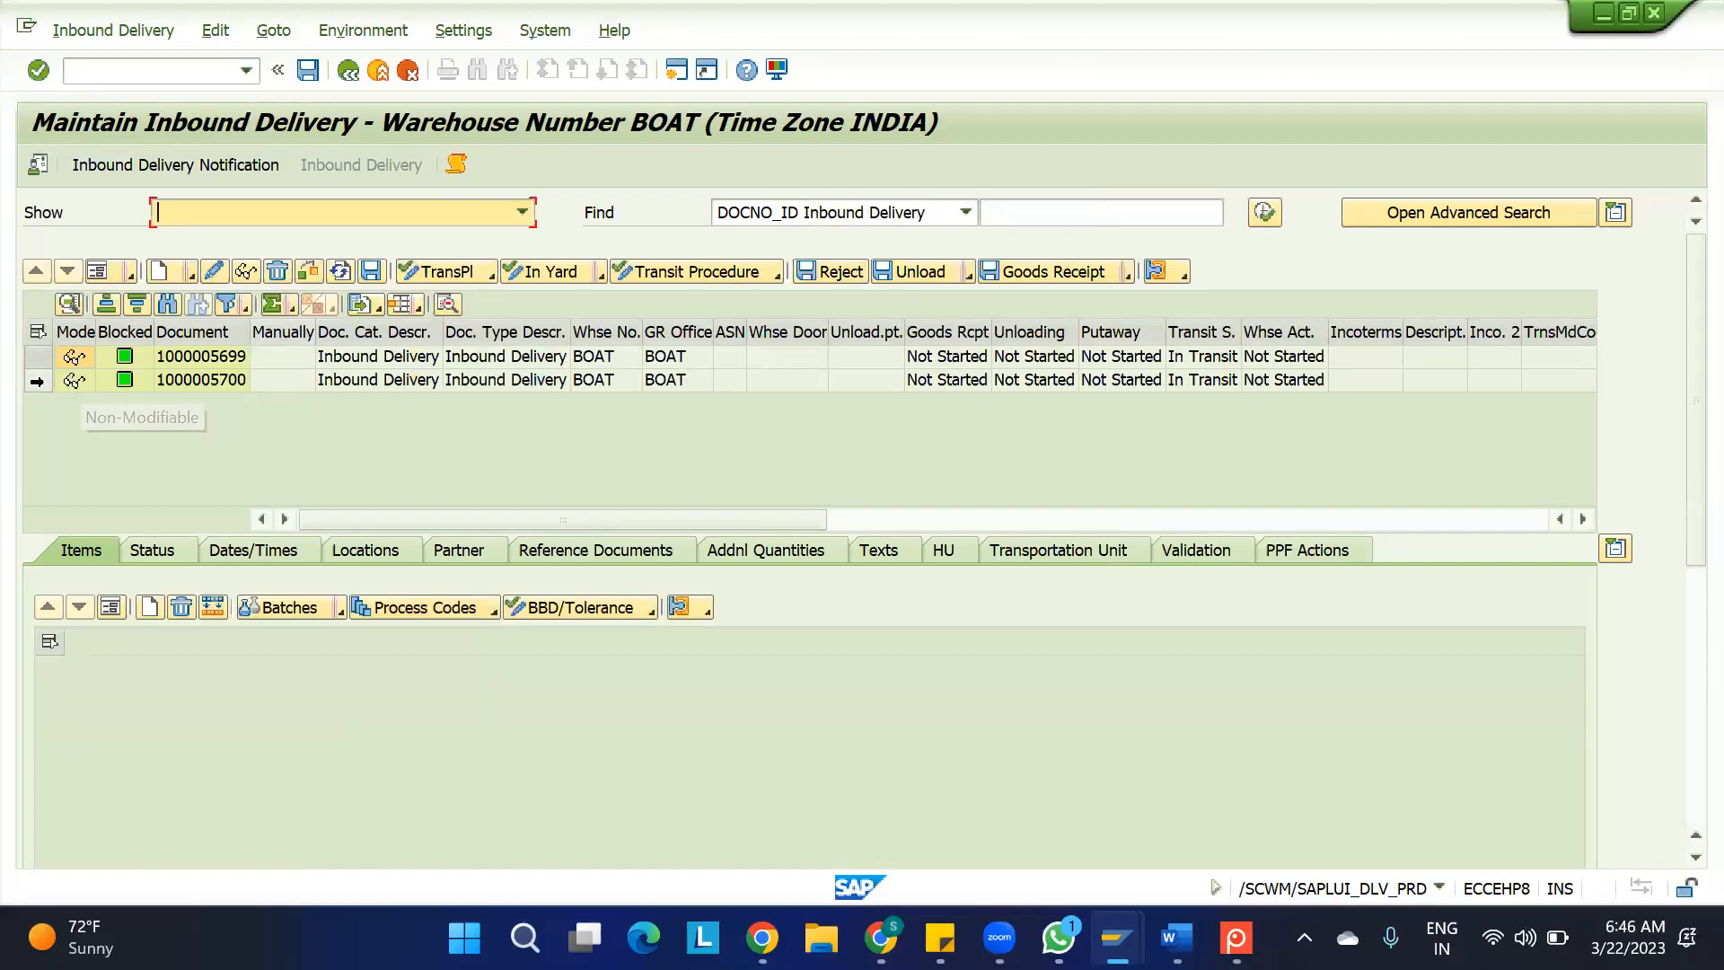
click(36, 381)
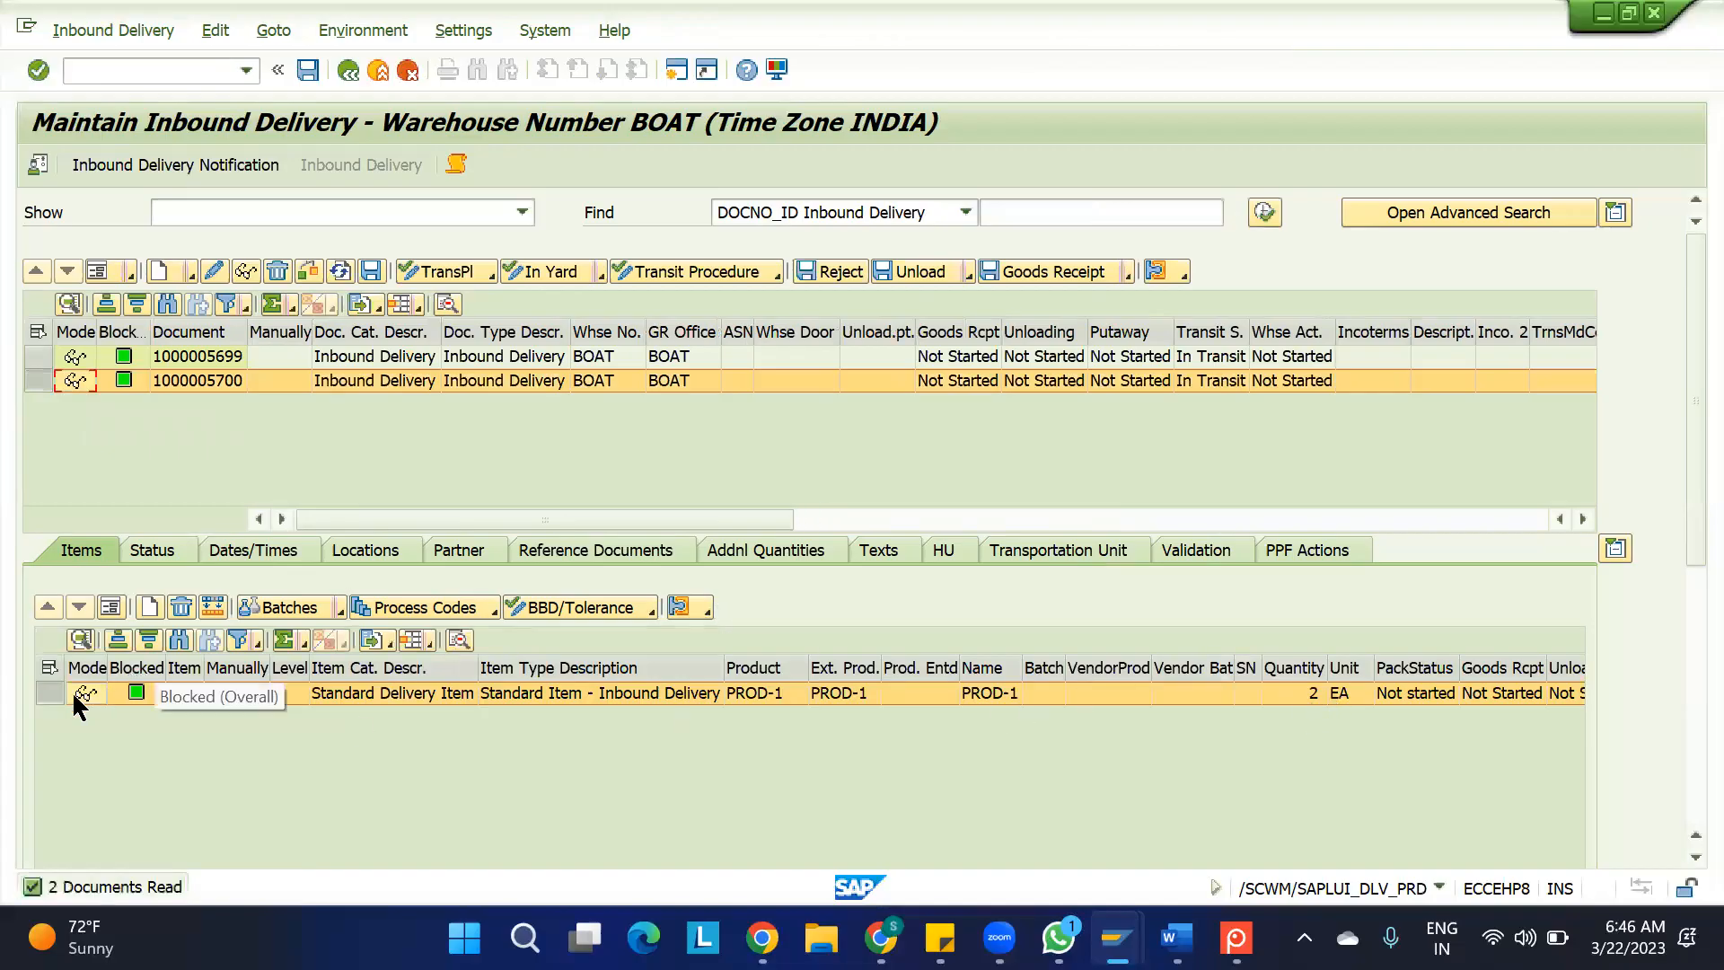
click(45, 693)
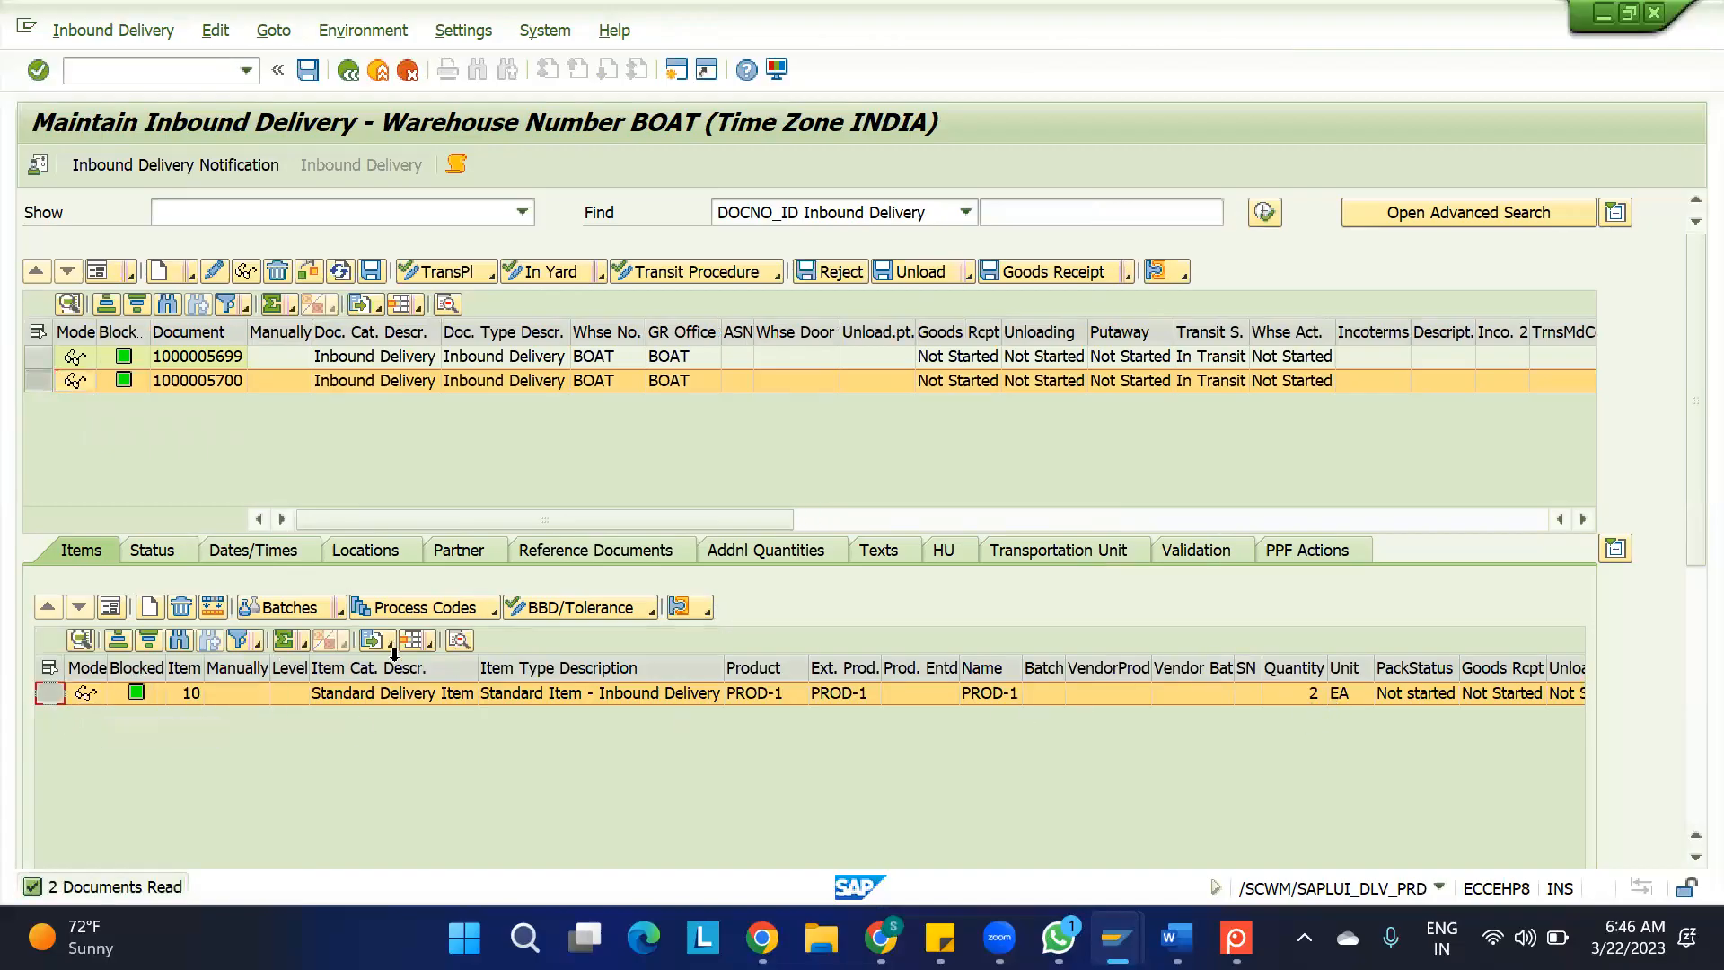
click(473, 606)
click(463, 632)
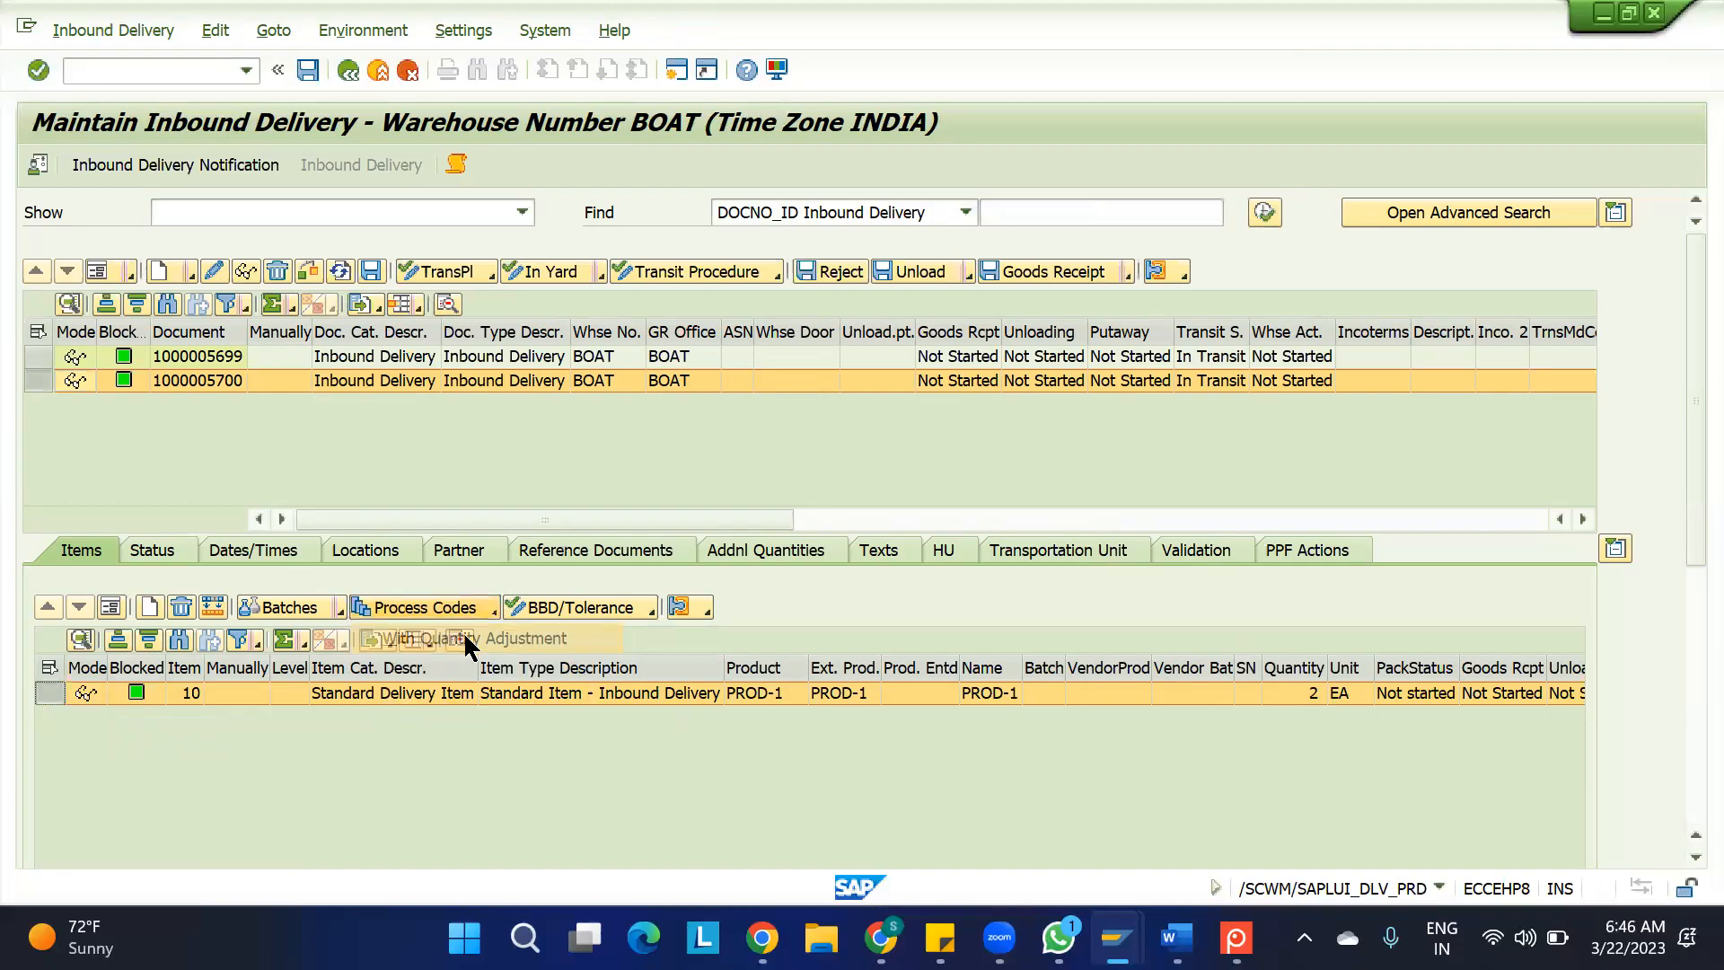
click(486, 315)
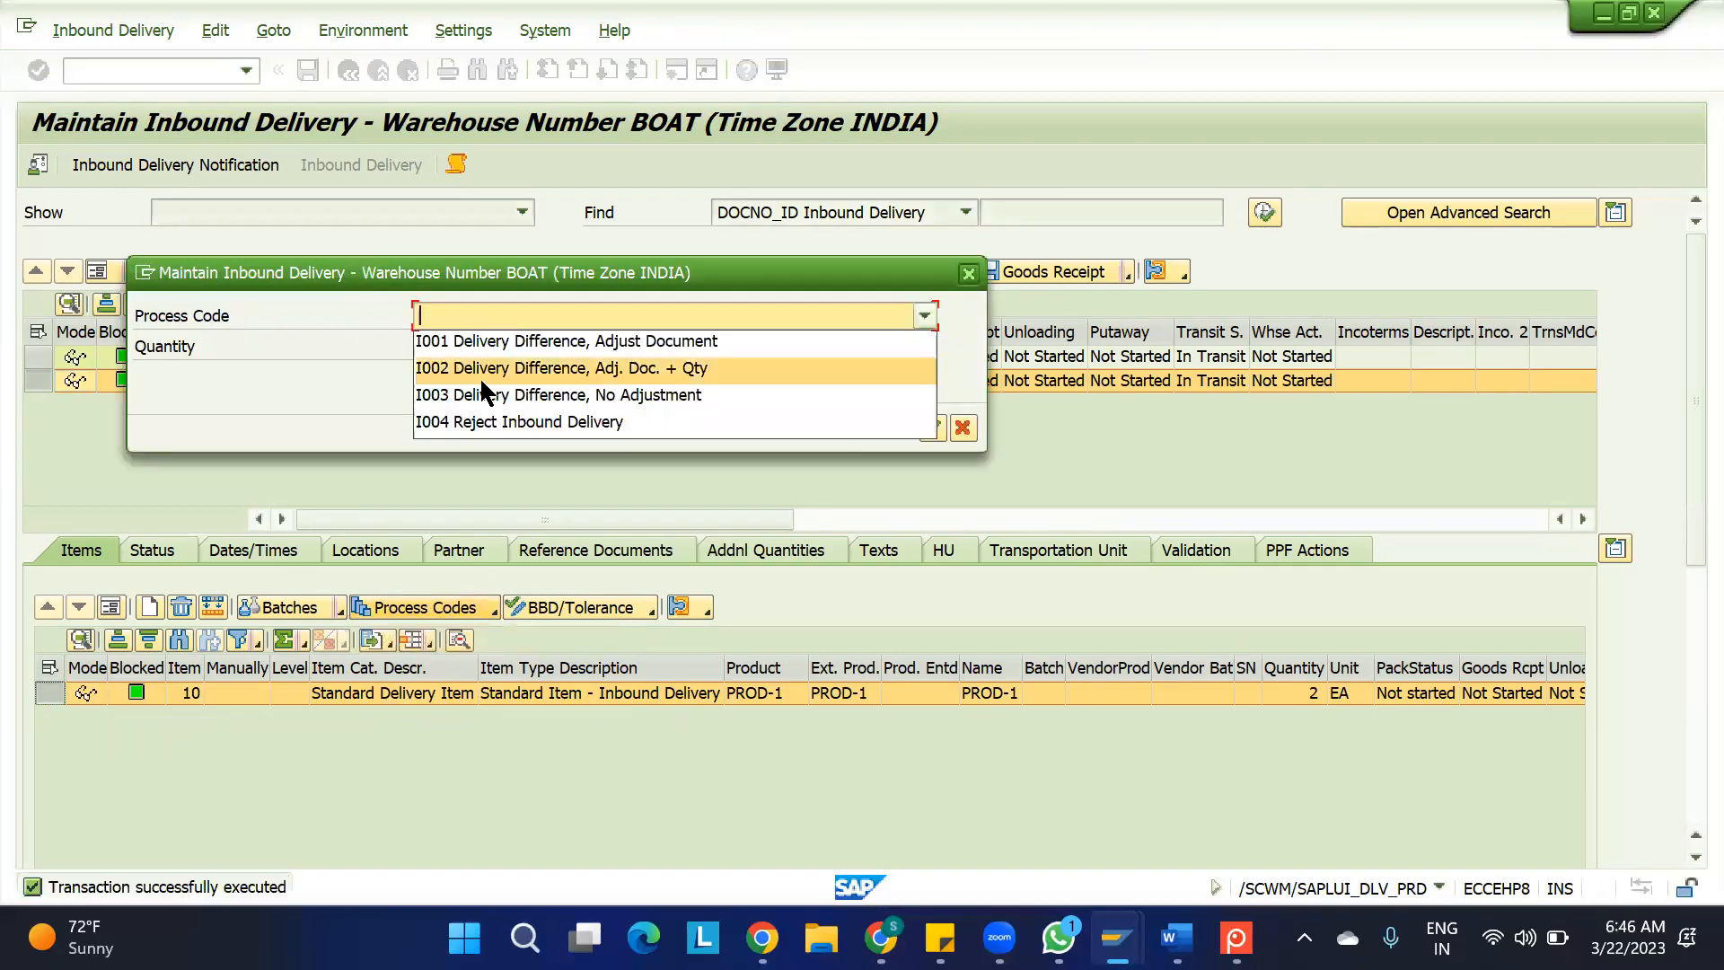
click(474, 424)
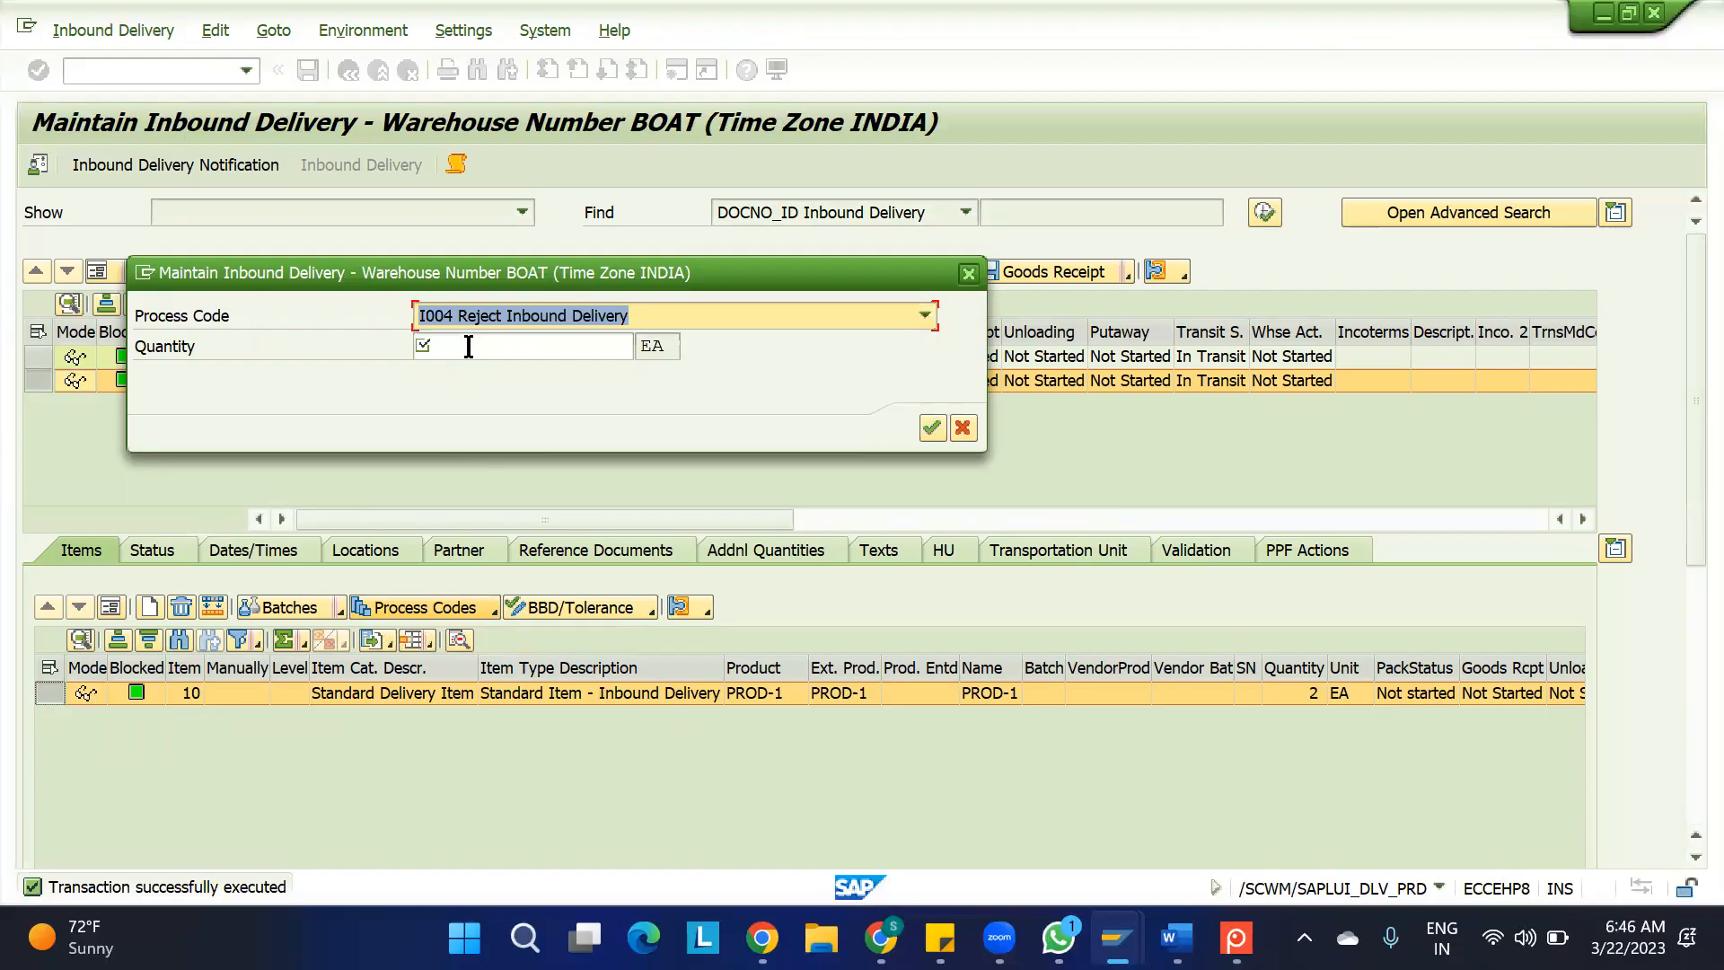
click(469, 345)
text(-2)
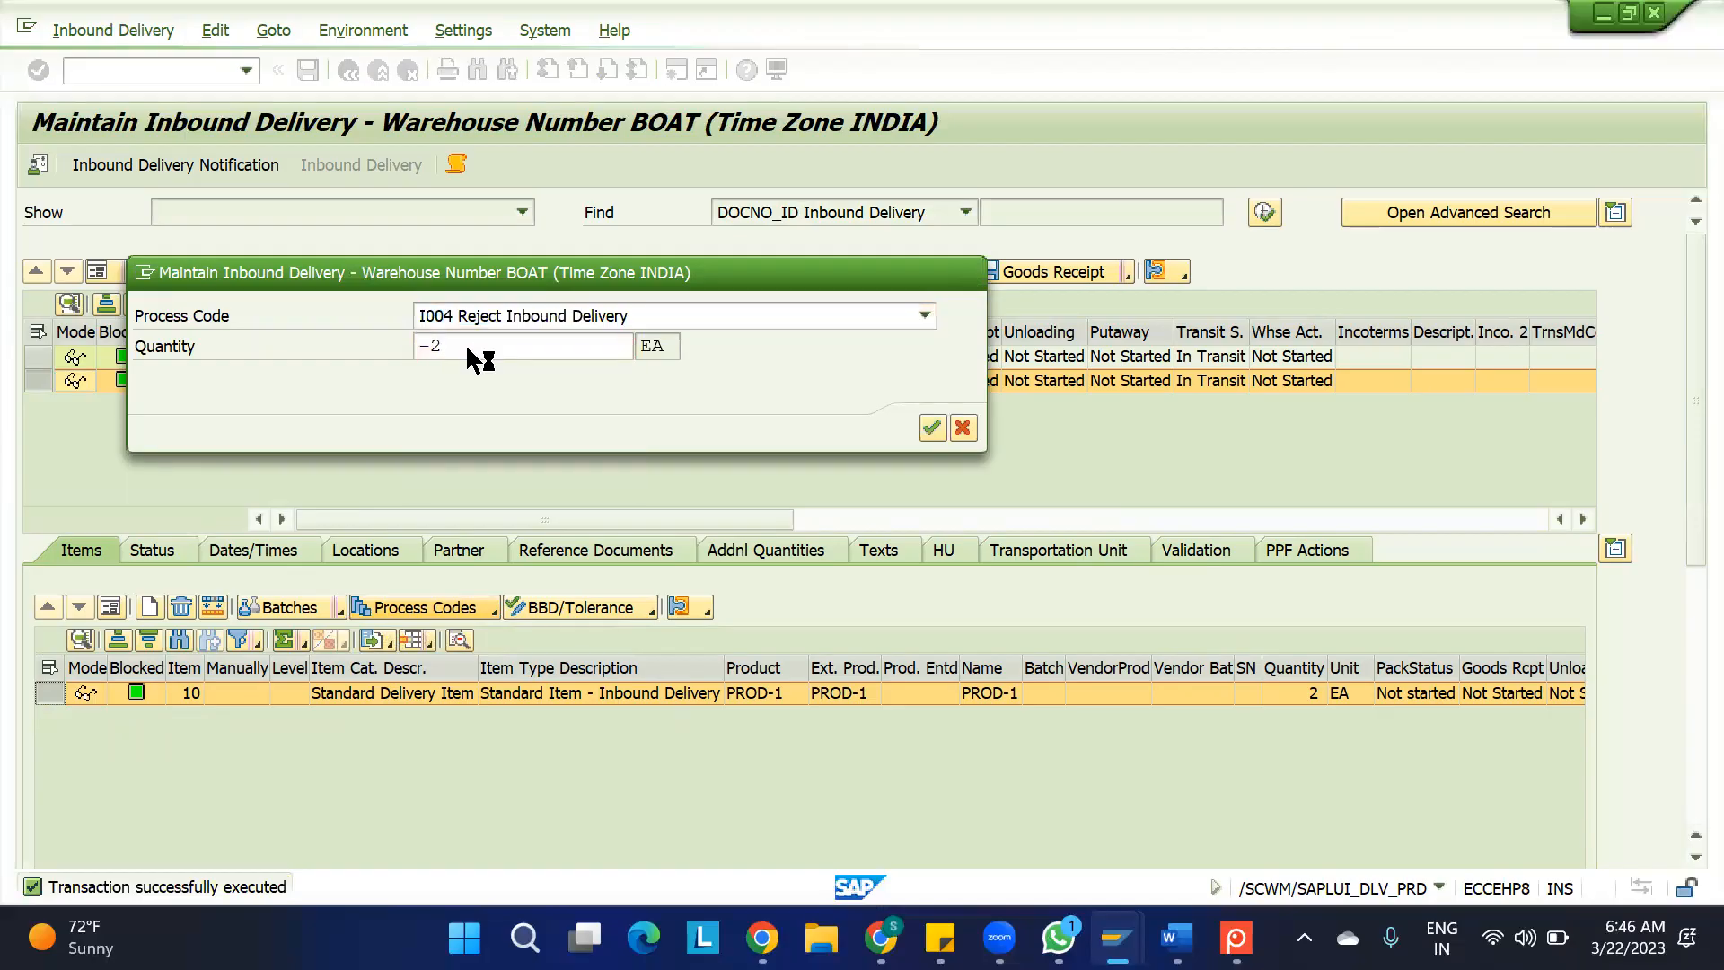
key(Return)
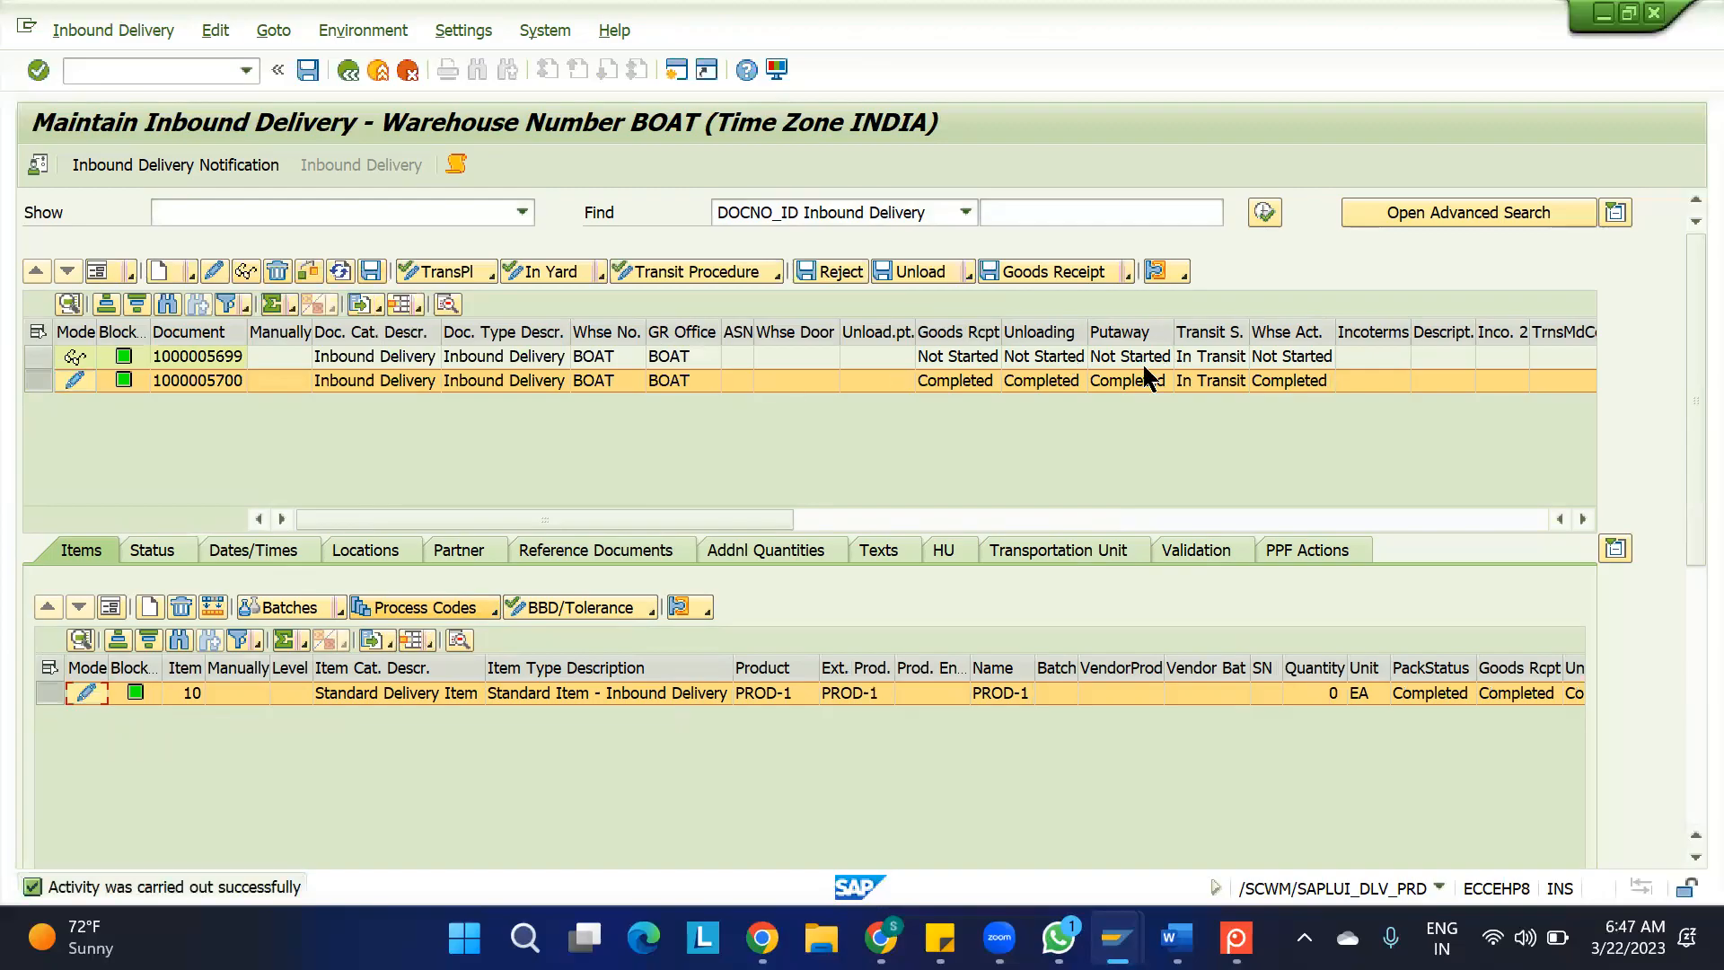
click(372, 276)
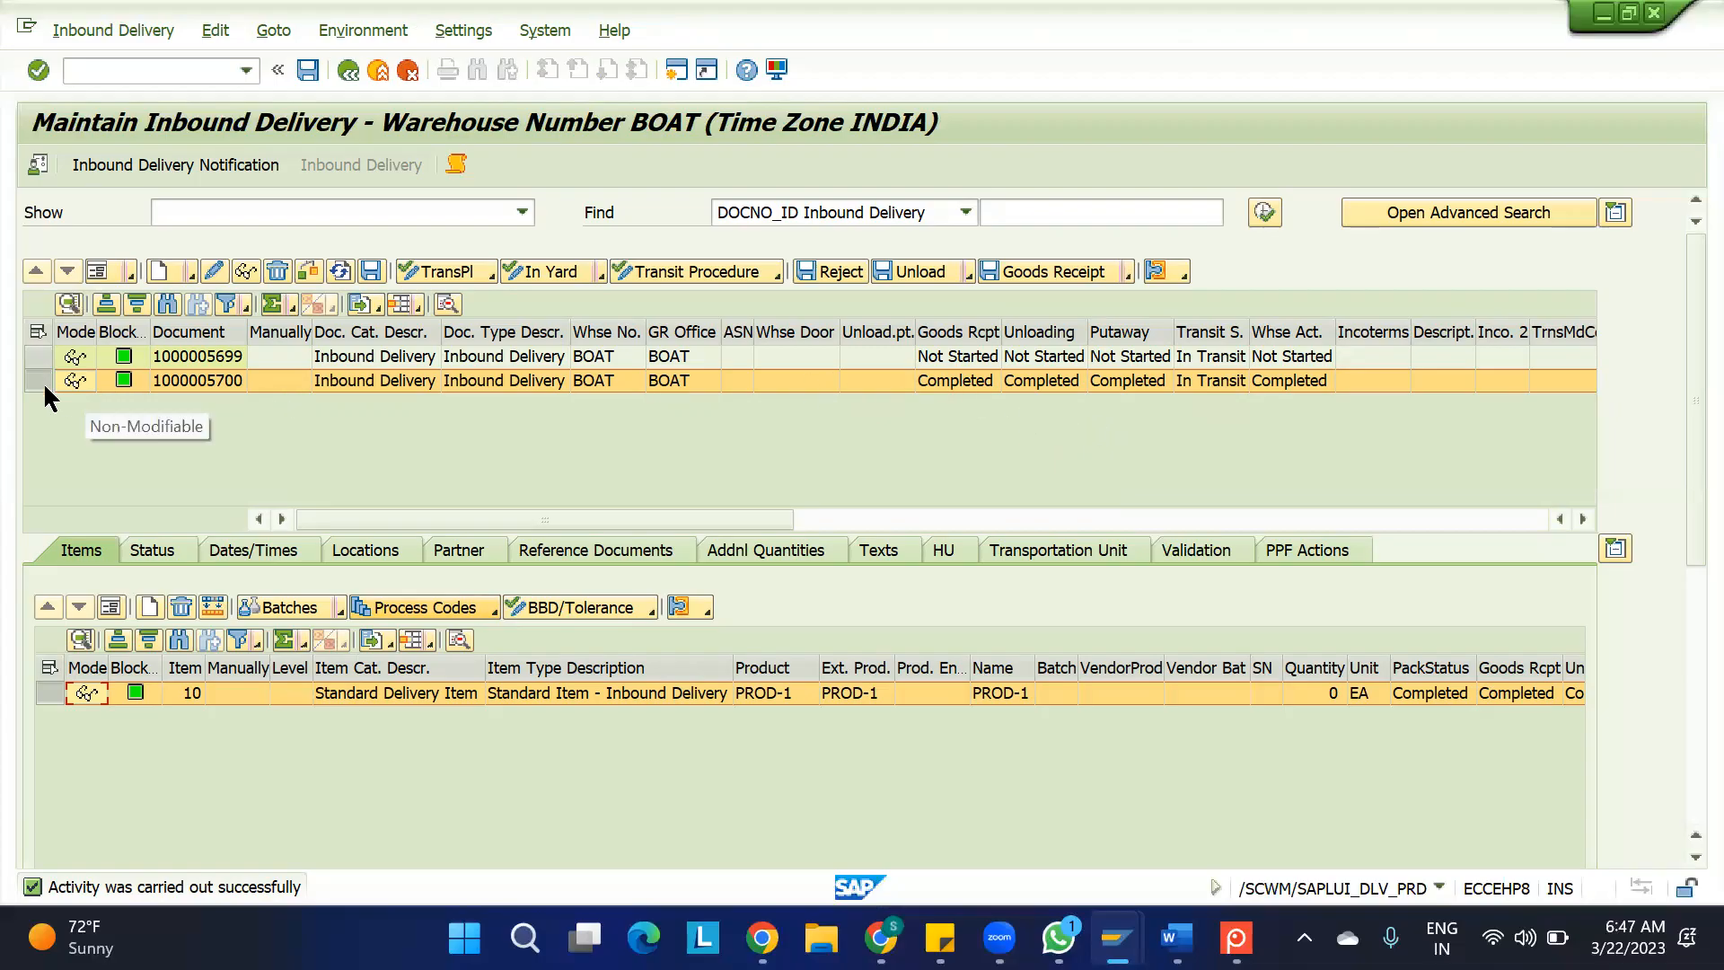
click(36, 357)
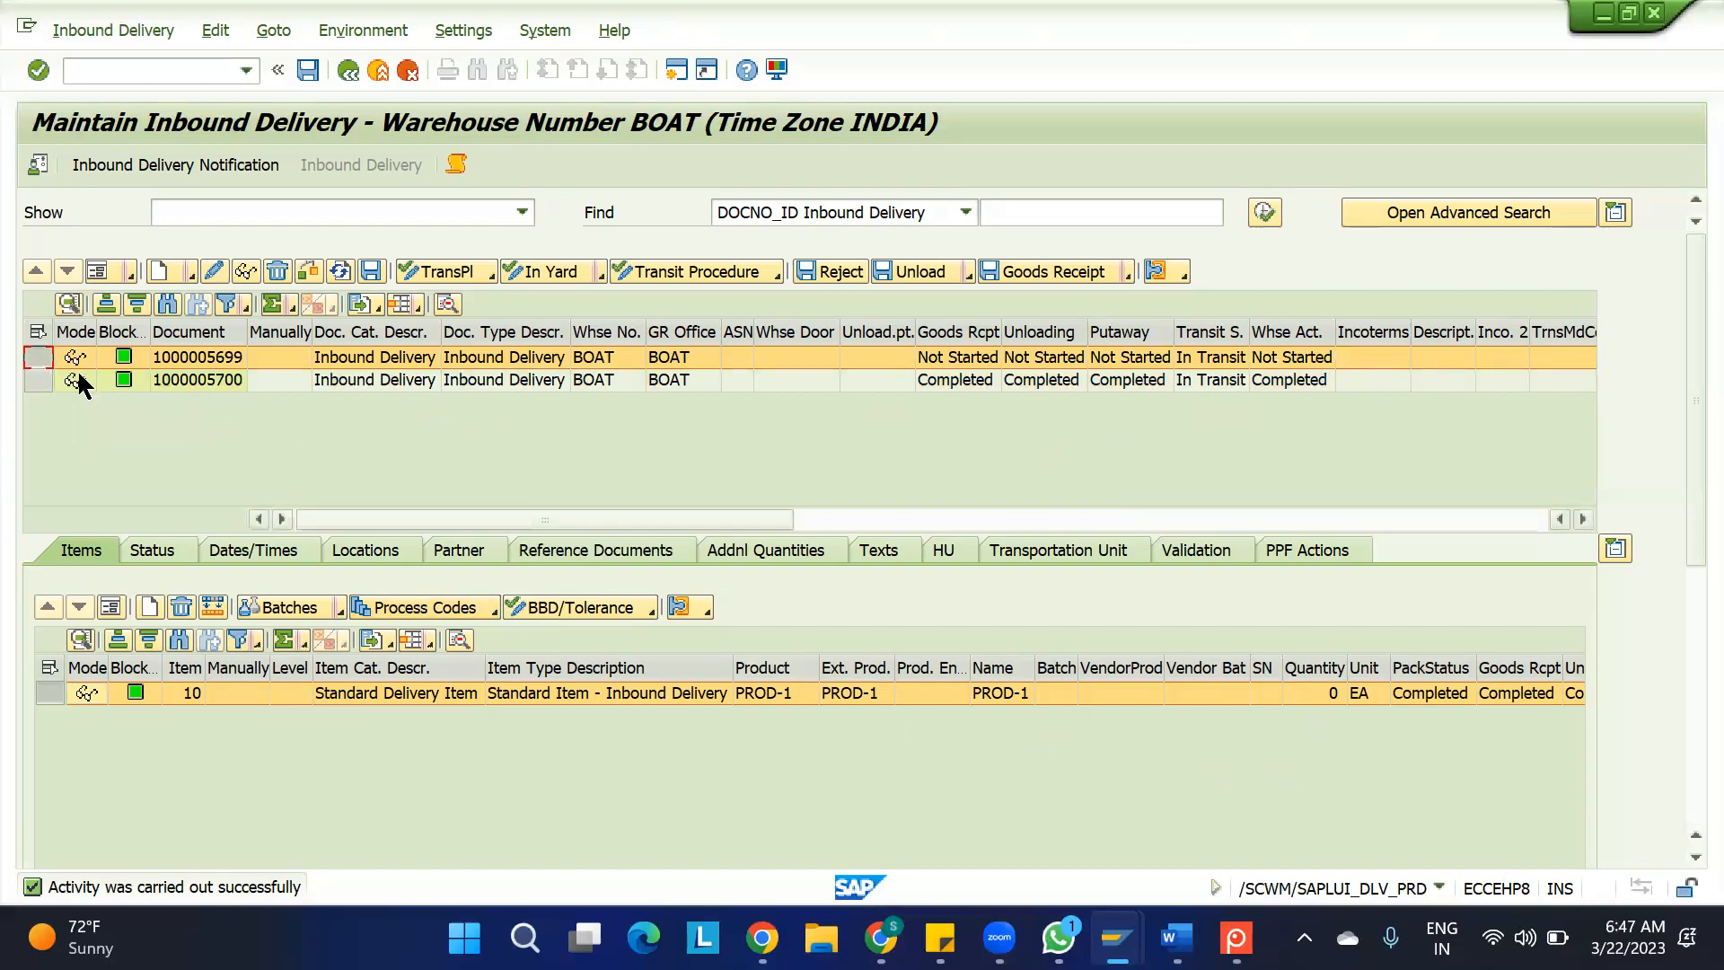
click(38, 356)
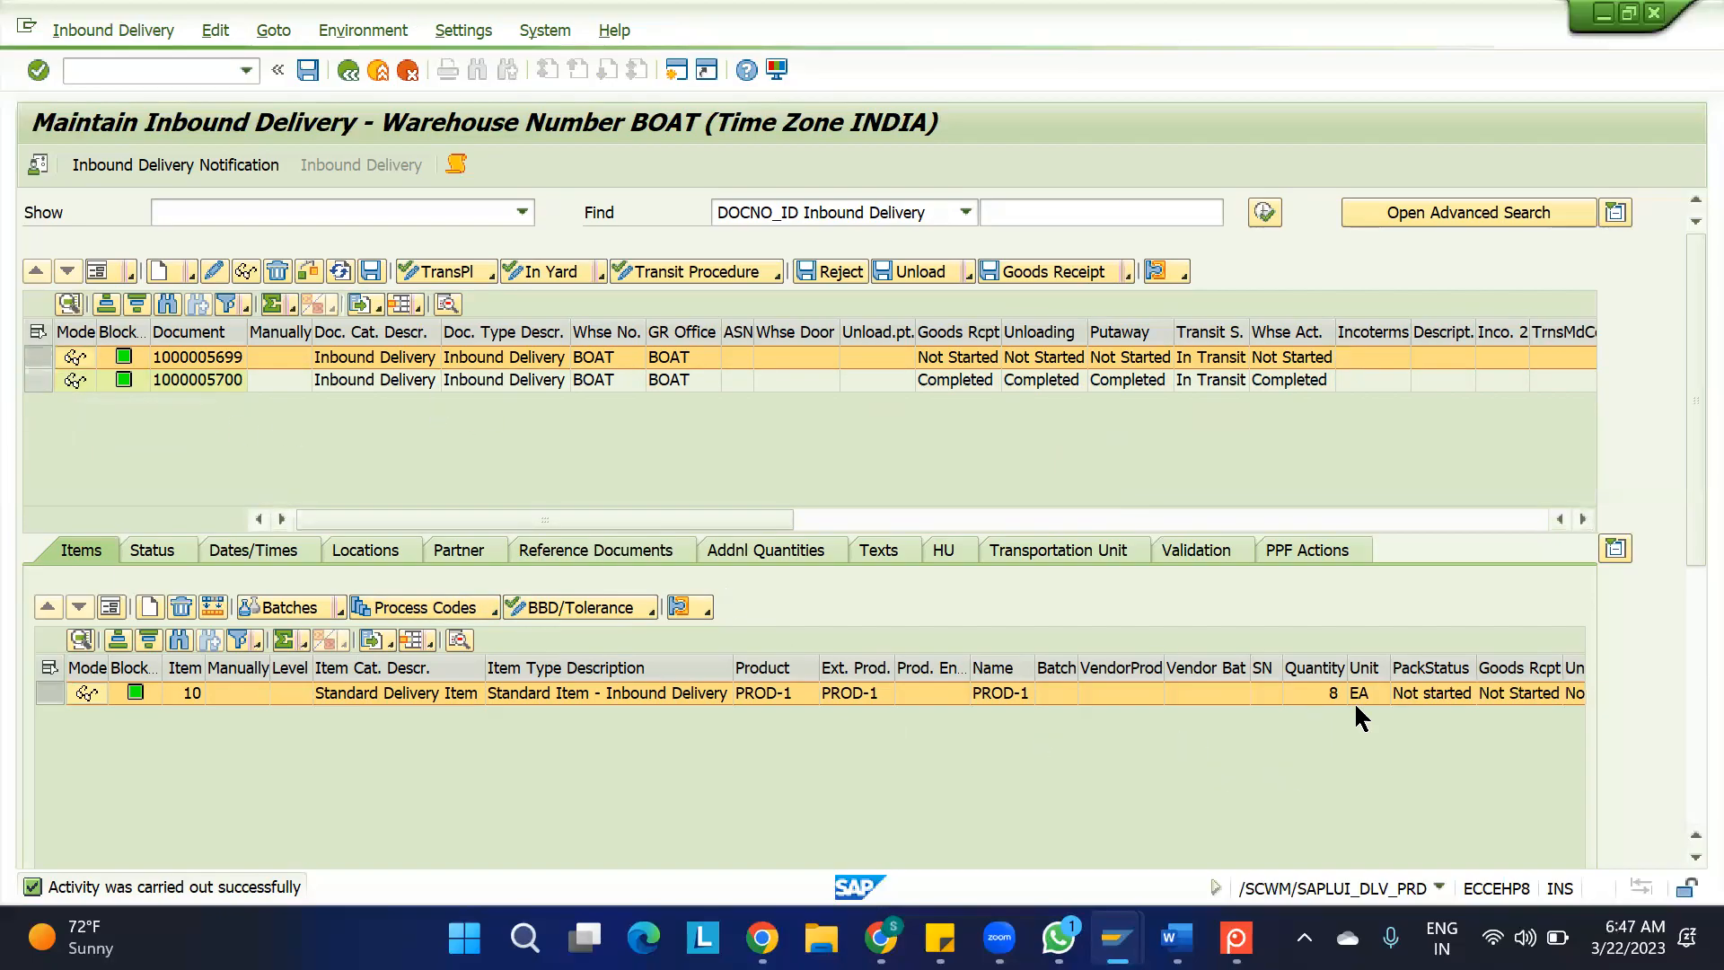
click(1062, 271)
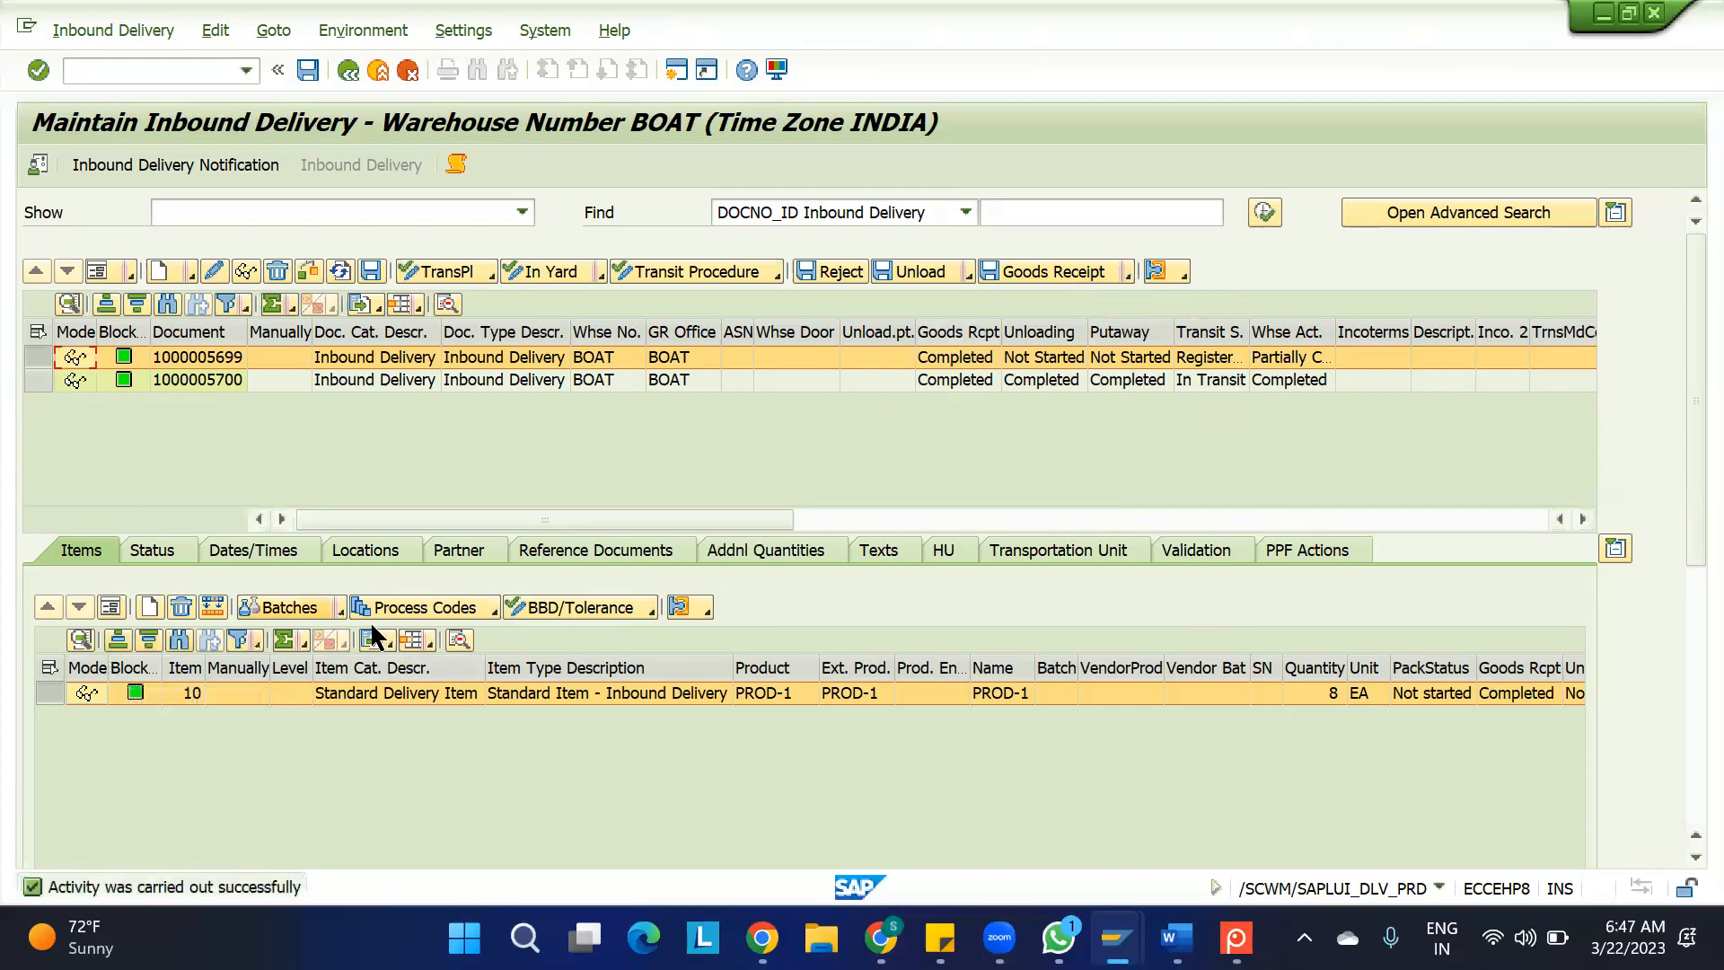
Try to apply process code I001 Delivery Difference, Adjust Document with quantity -3 EA to item 10 of the received delivery
click(420, 606)
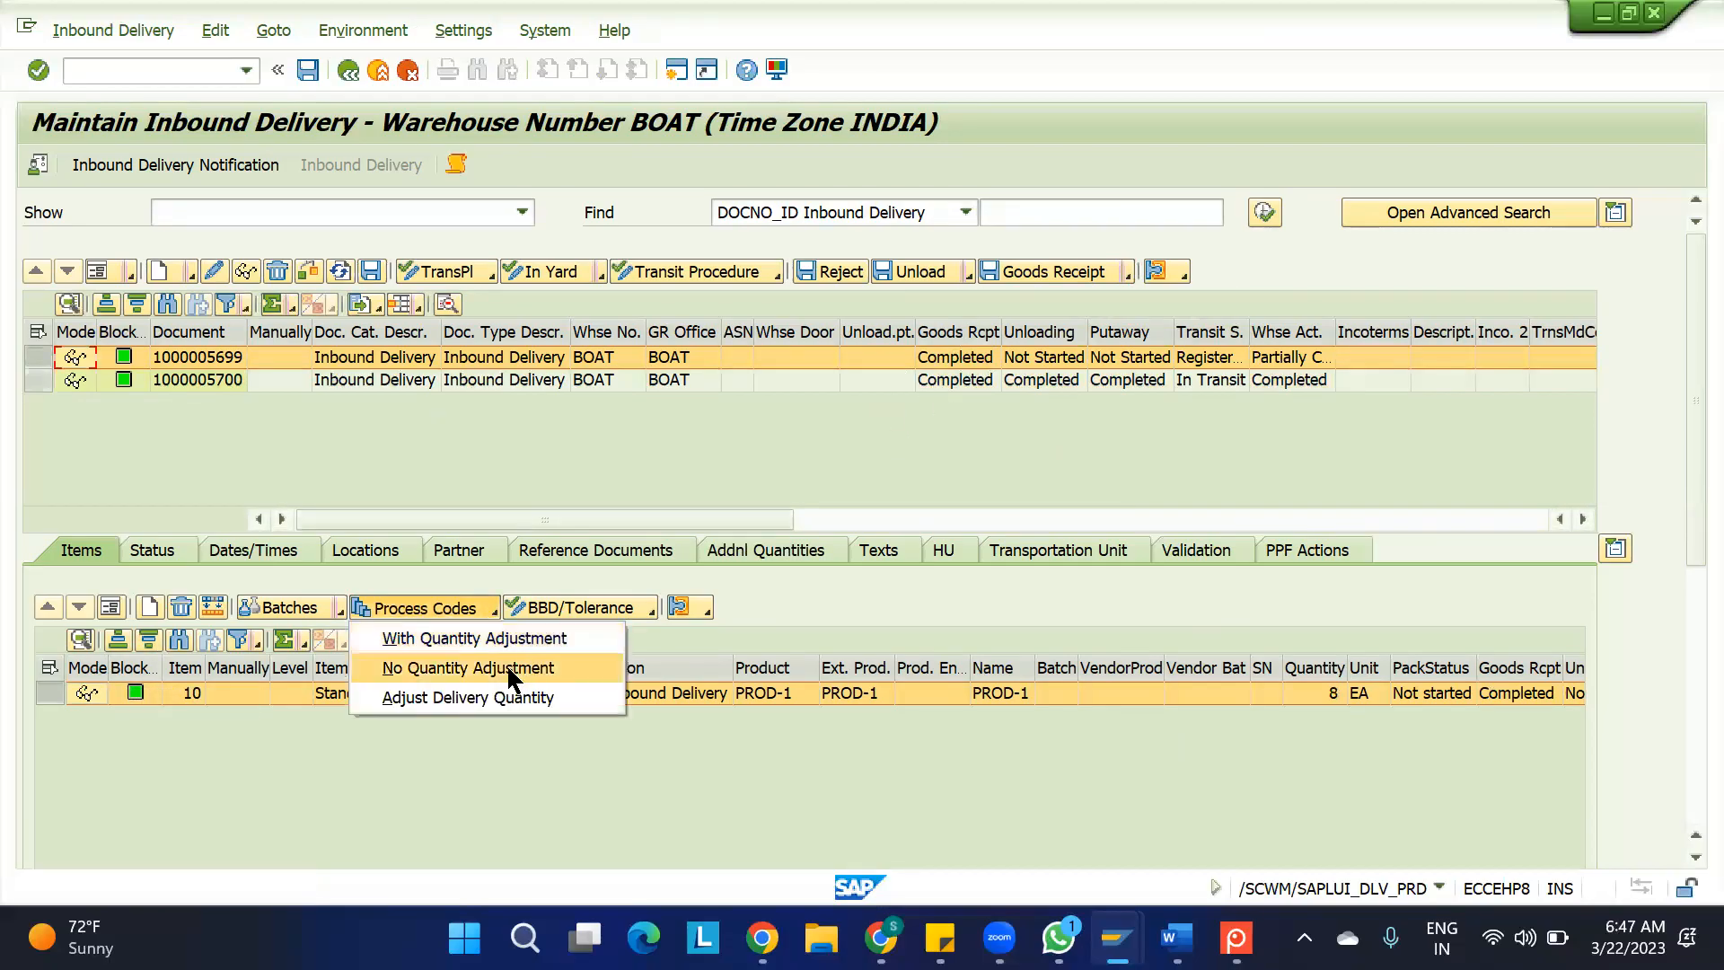
click(509, 636)
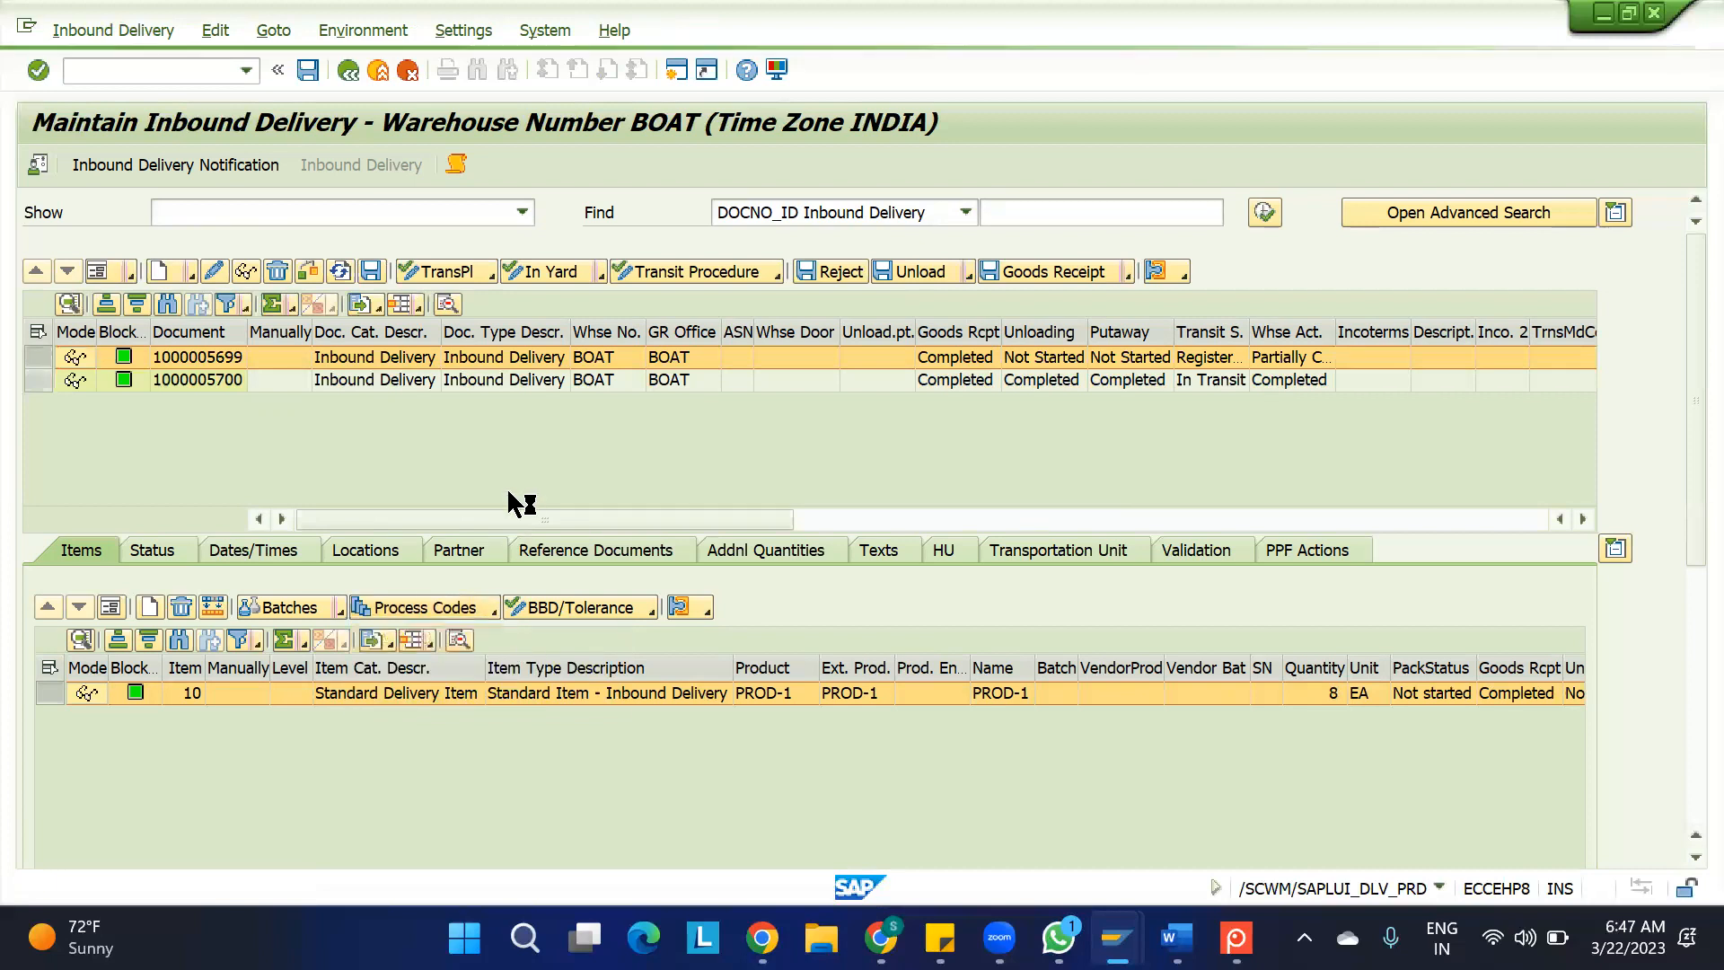
click(536, 316)
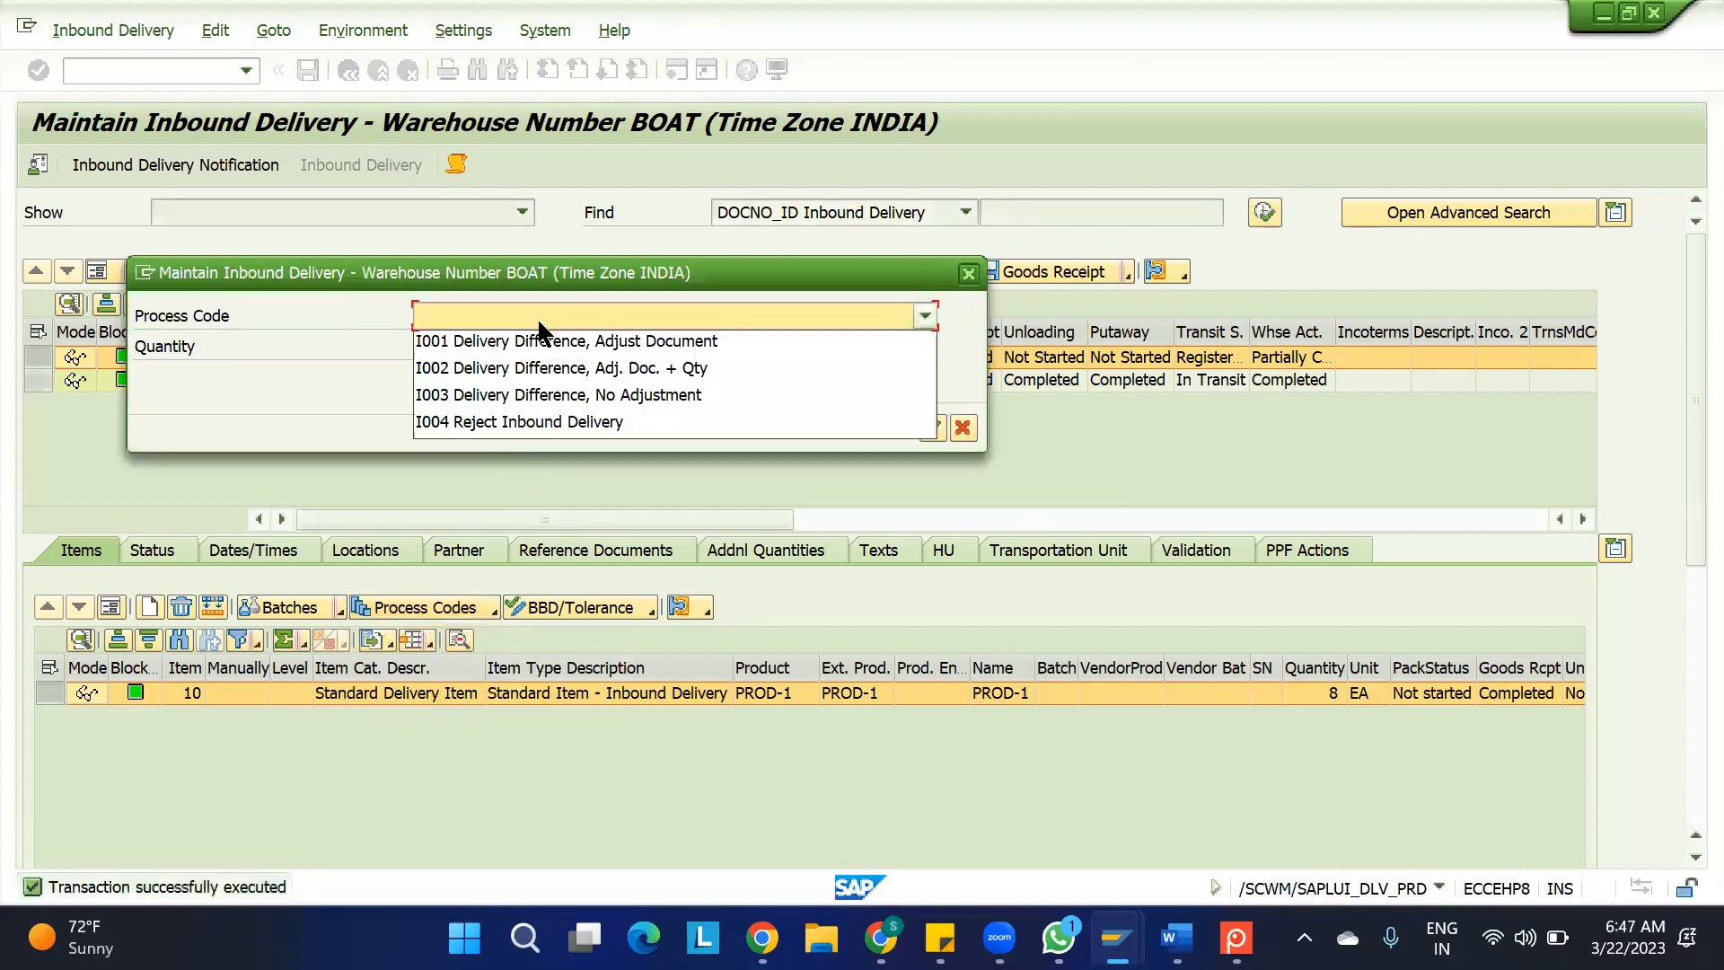
click(539, 341)
click(488, 353)
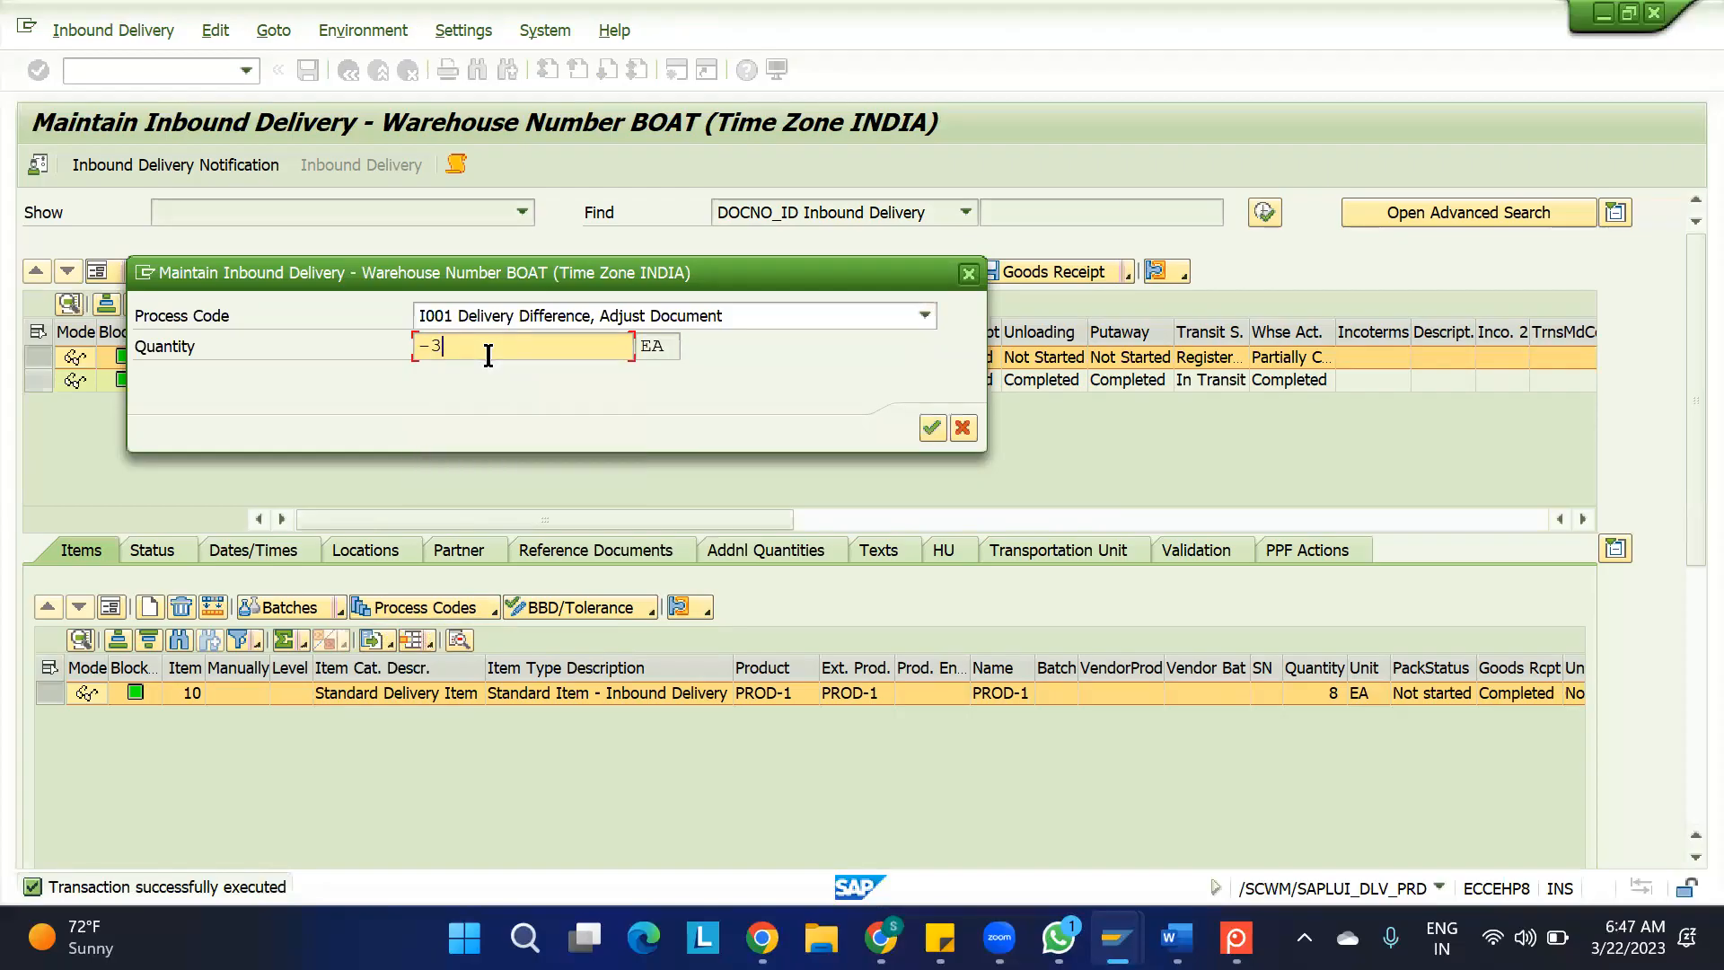
text(-3)
key(Return)
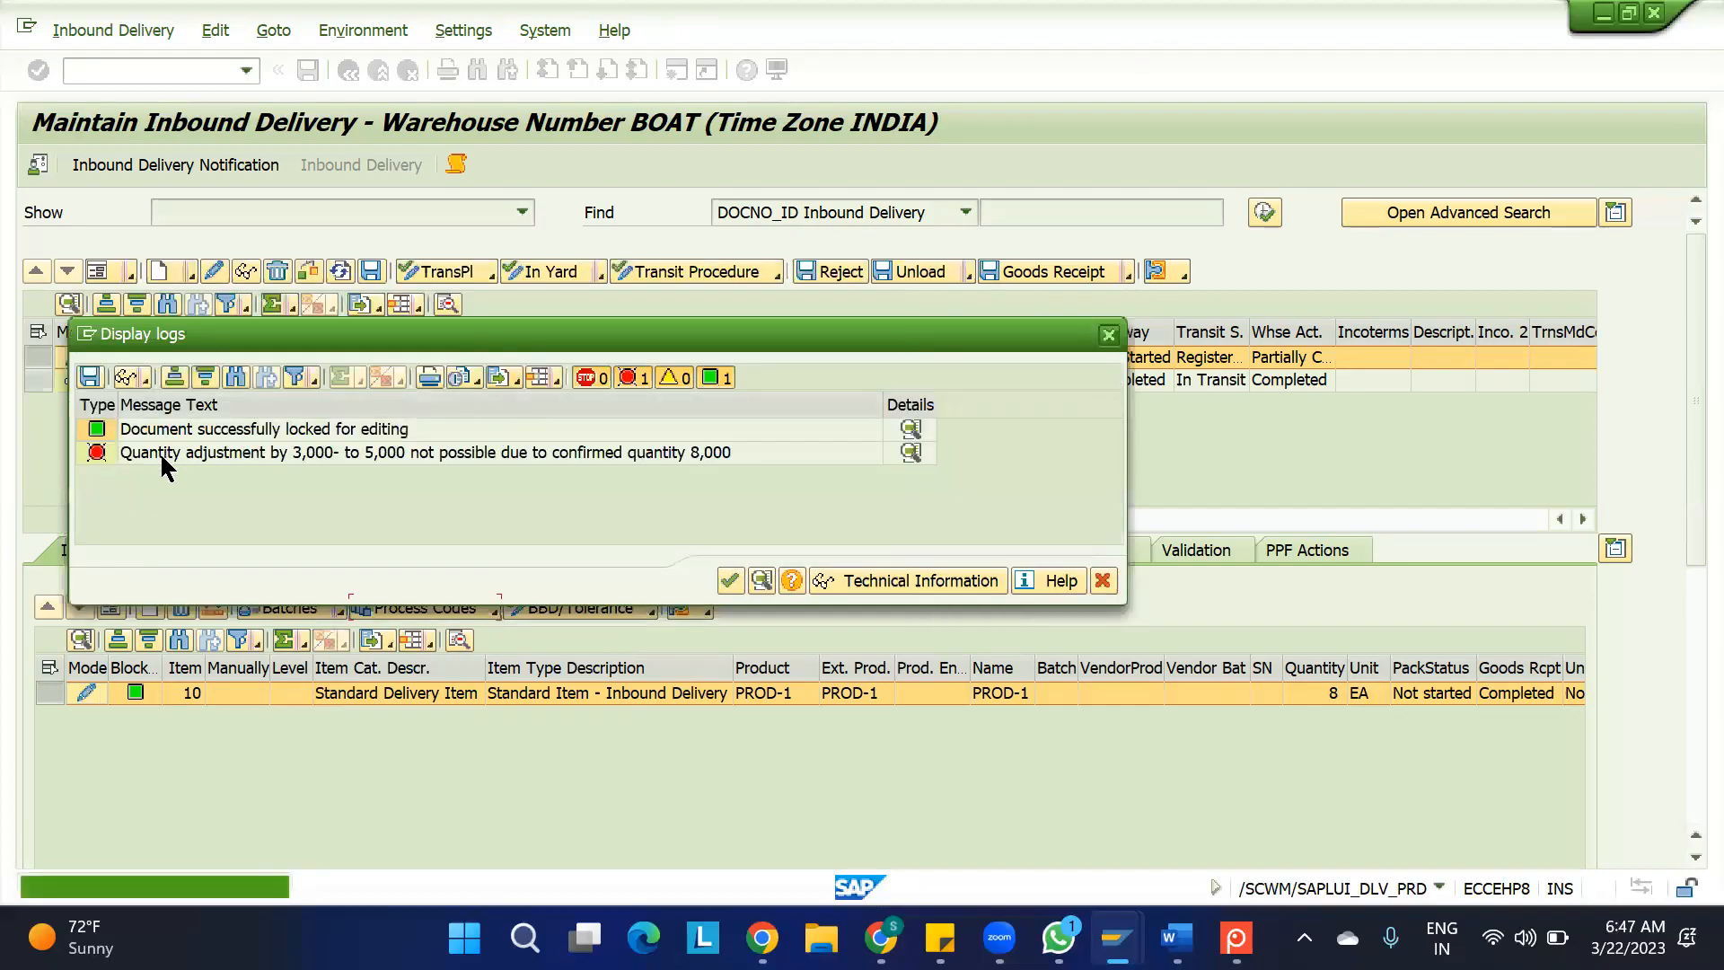
click(163, 455)
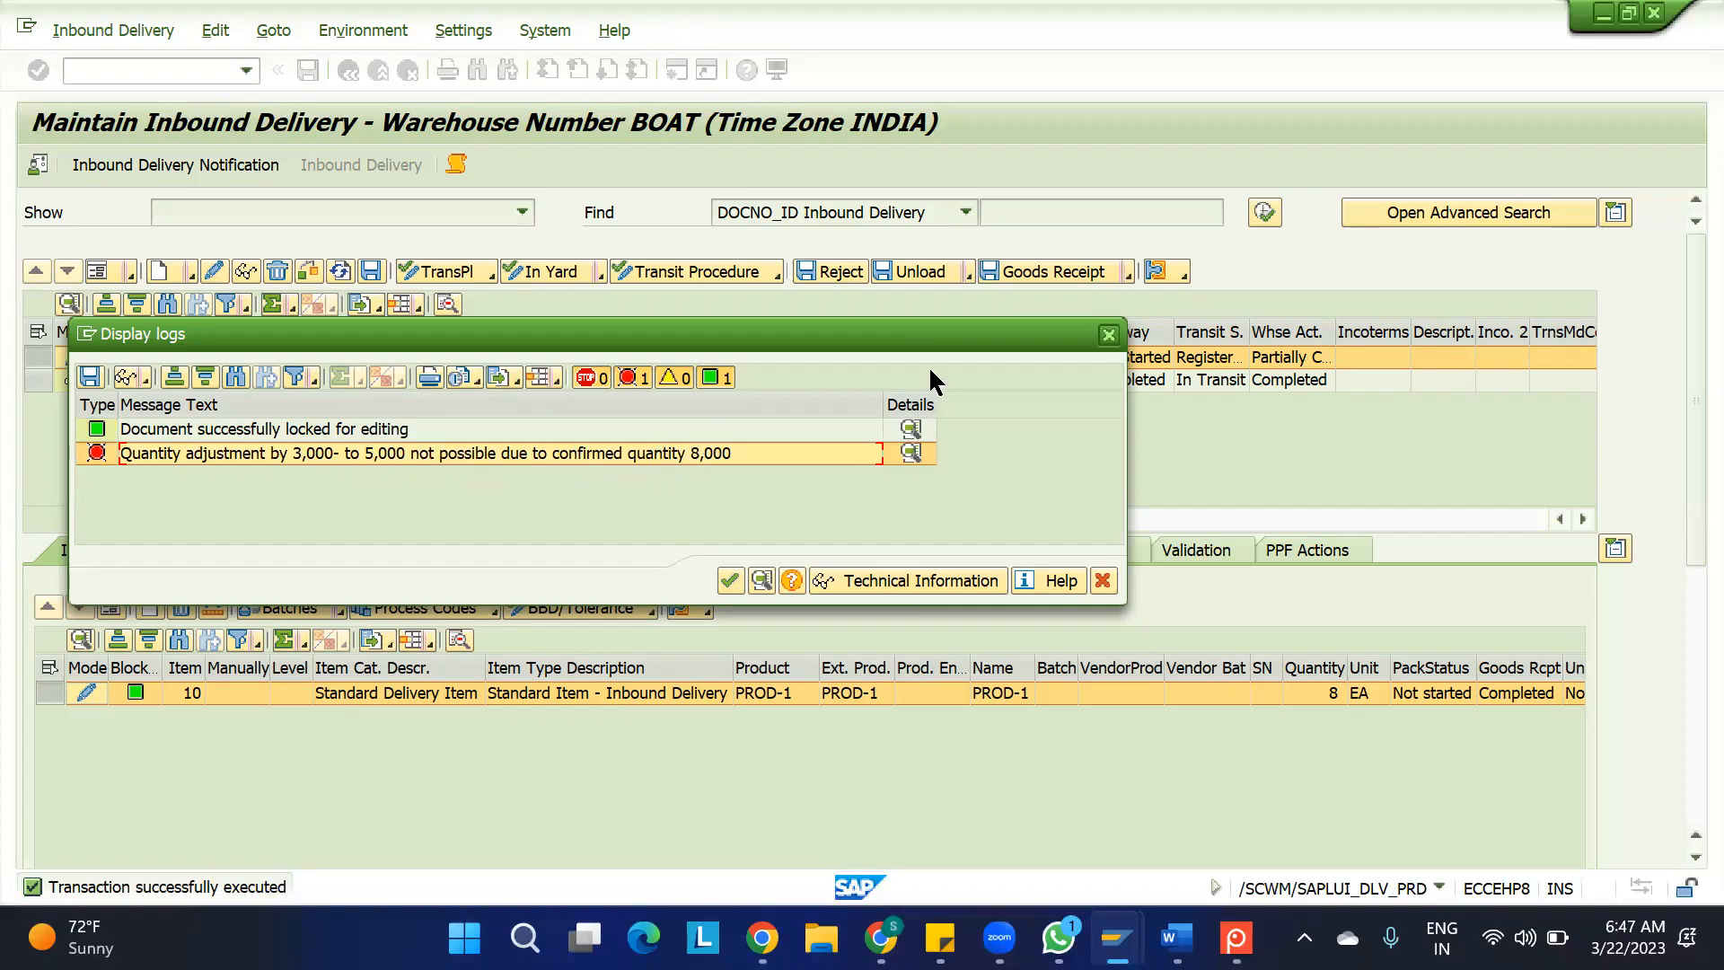
Close the log, switch to the IBD spreadsheet in Google Sheets, and enter "*****WE CAN NOT USE THE PROCESS CODES AFTER THE GOODS RECEIOT" in B75
click(1108, 335)
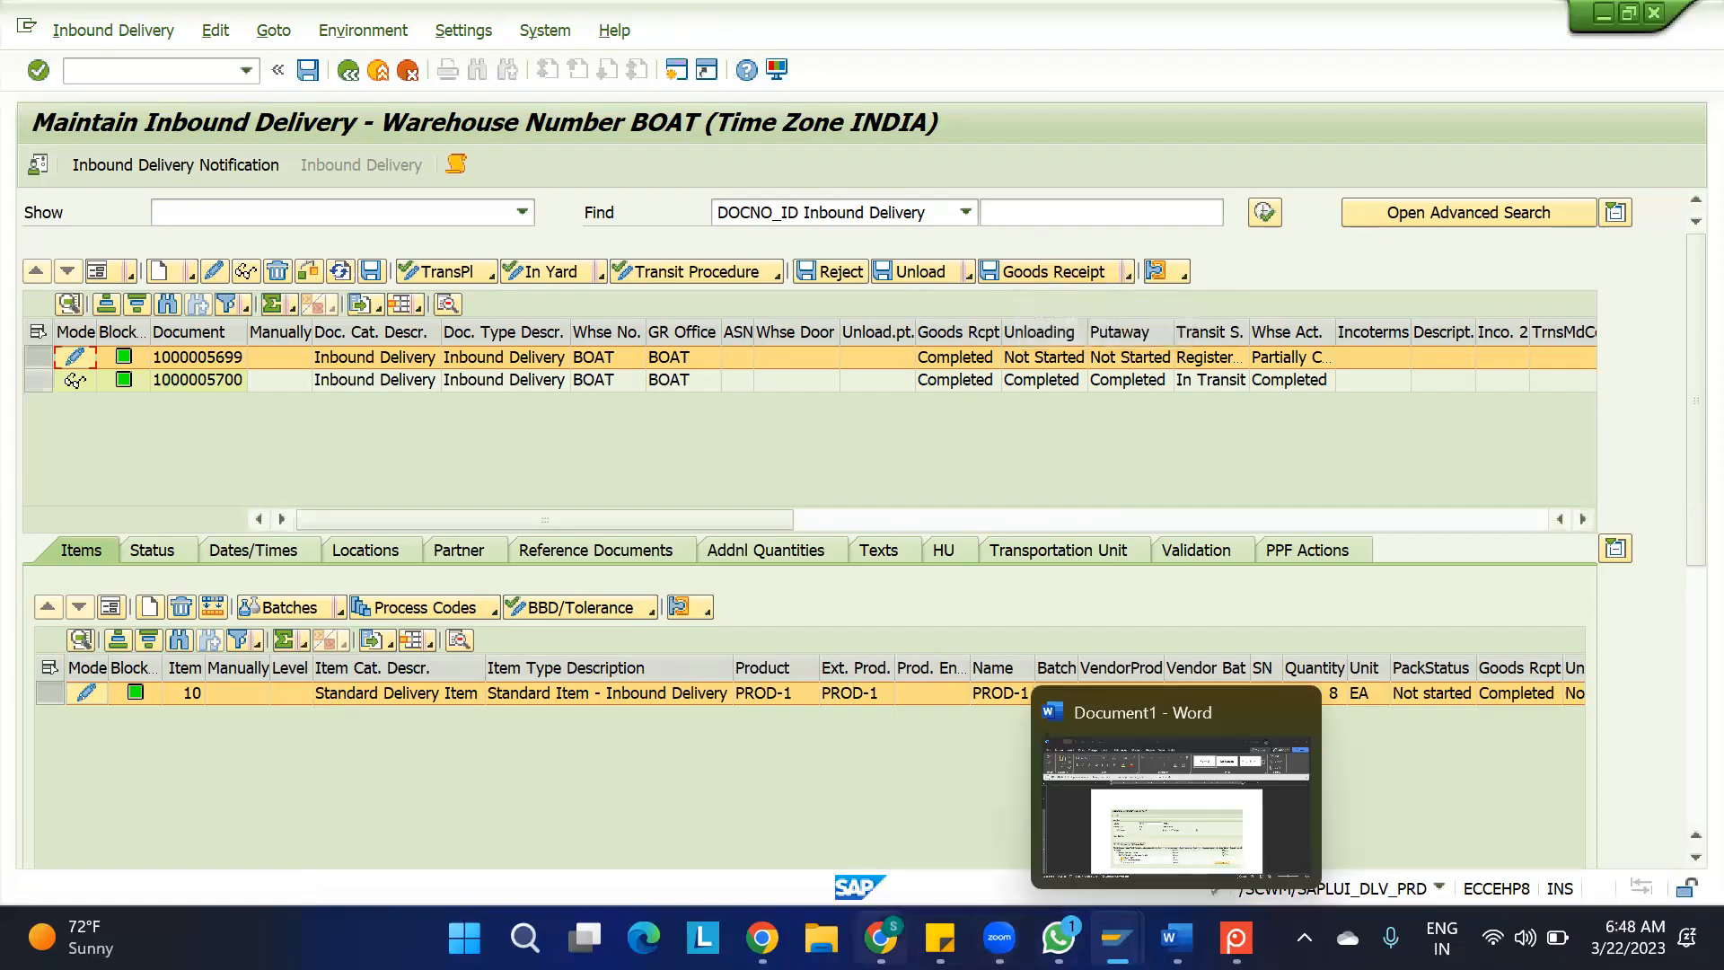
click(881, 936)
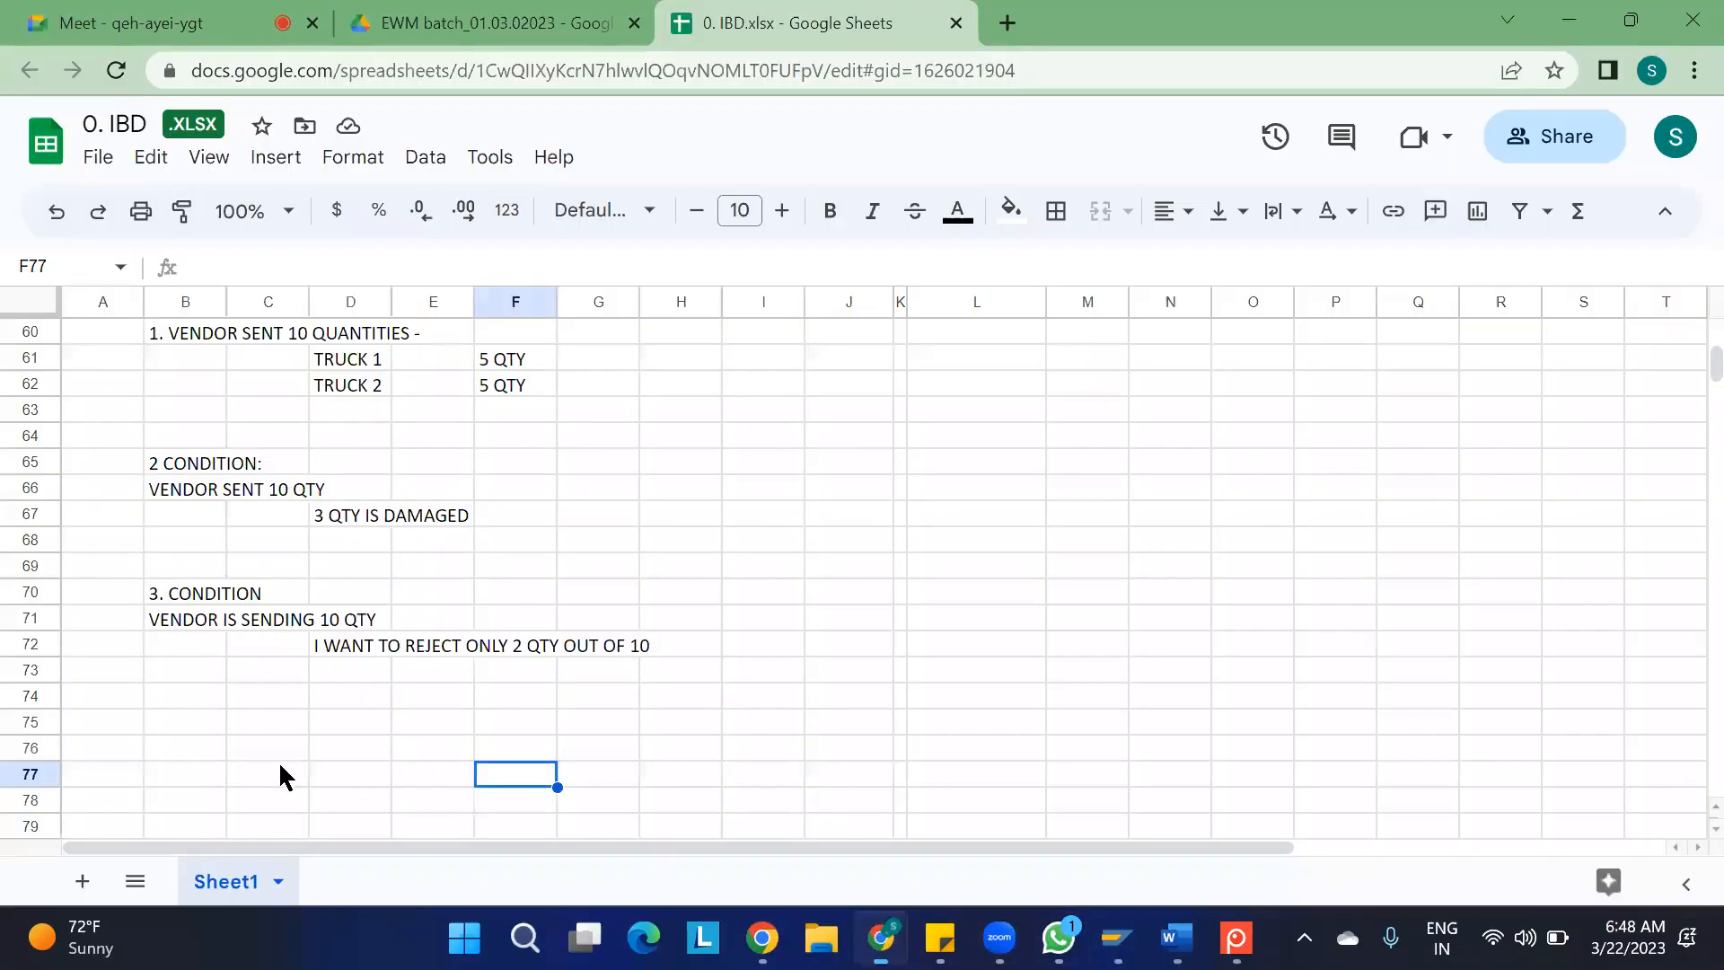
click(203, 726)
text(WE )
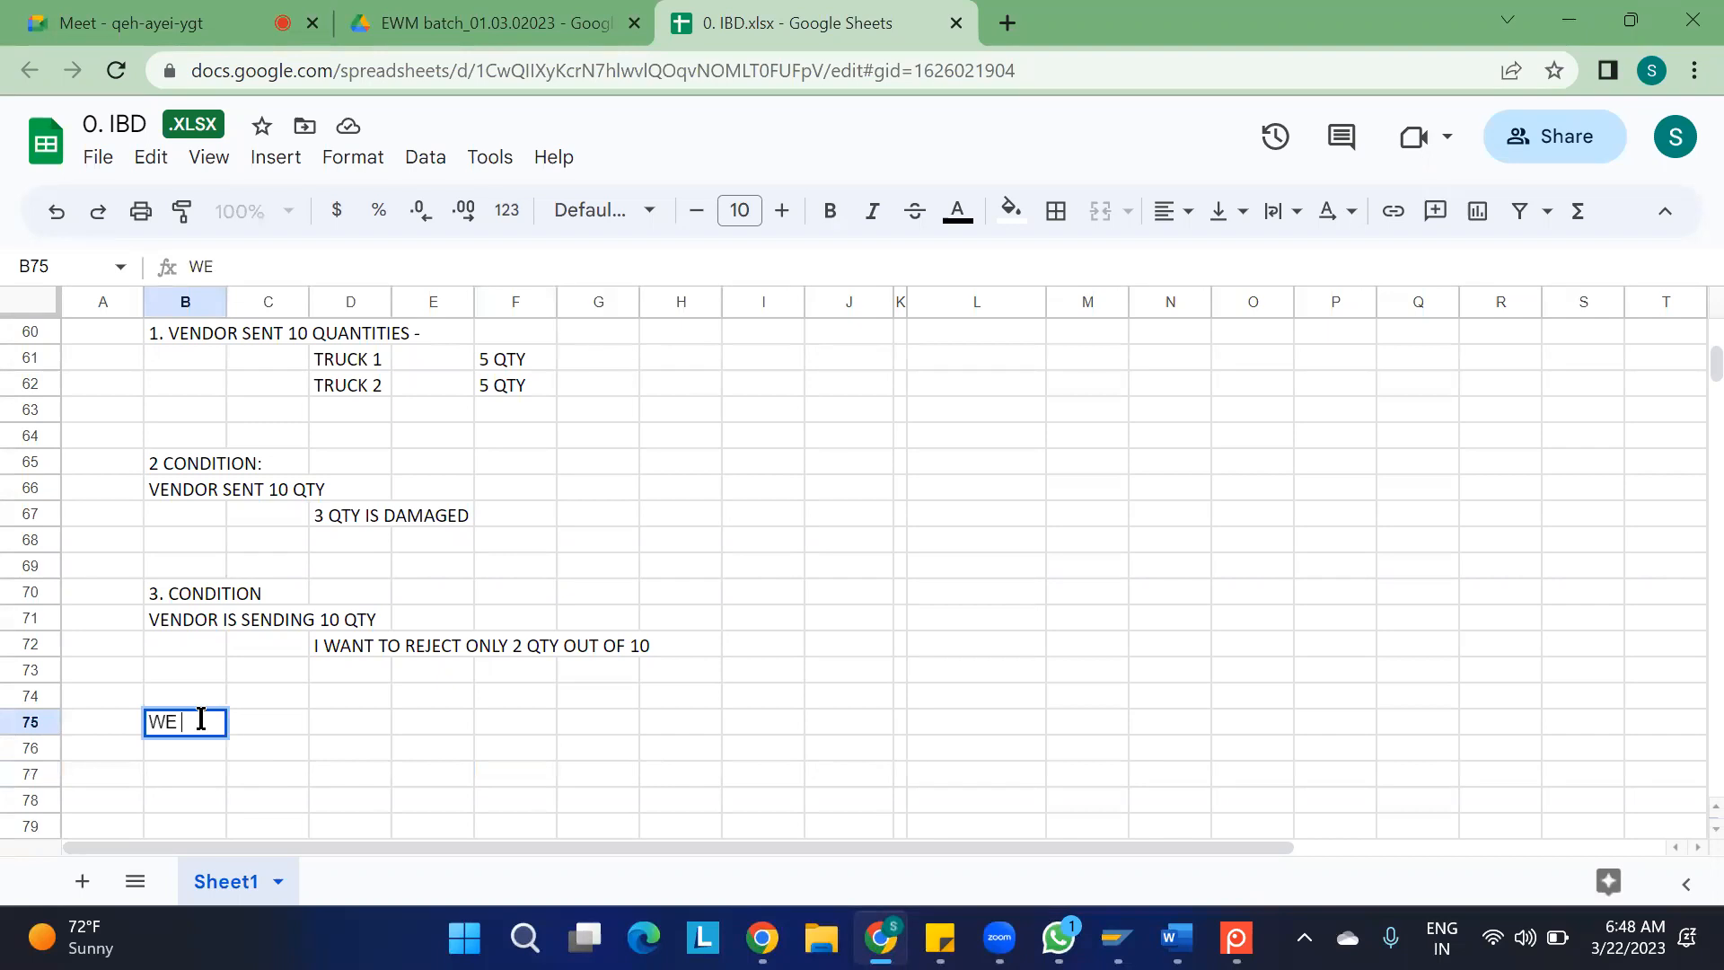
text(CAN NOT USE)
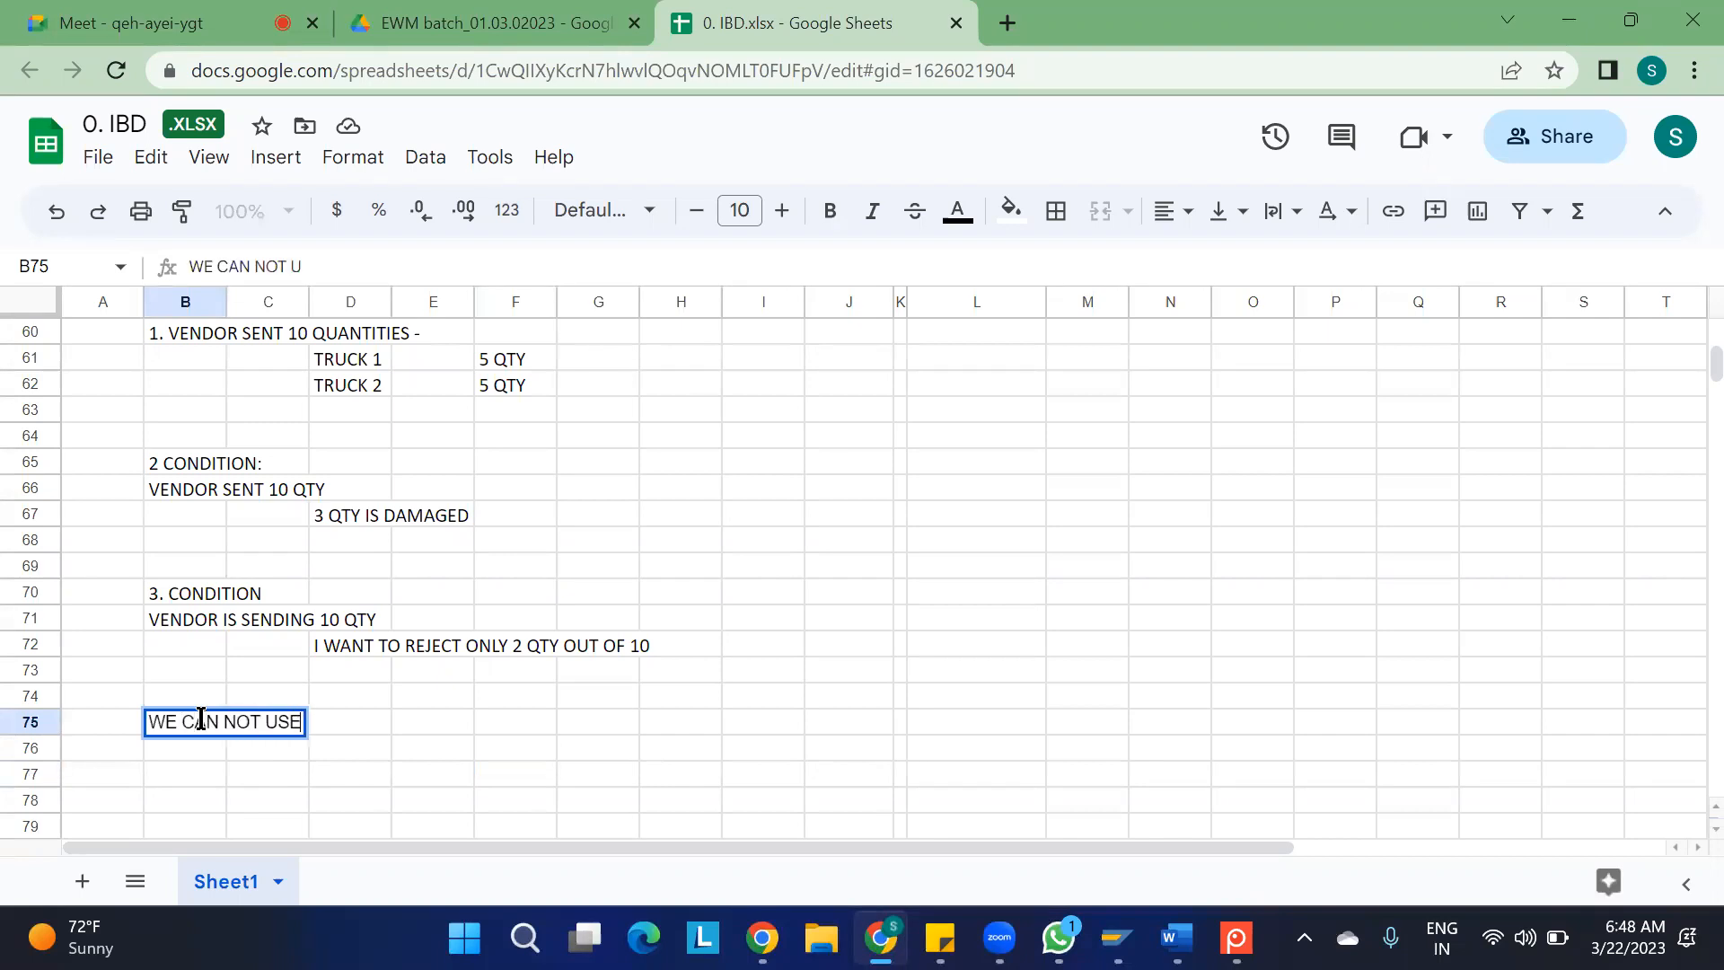
text( THE PROCESS CODES )
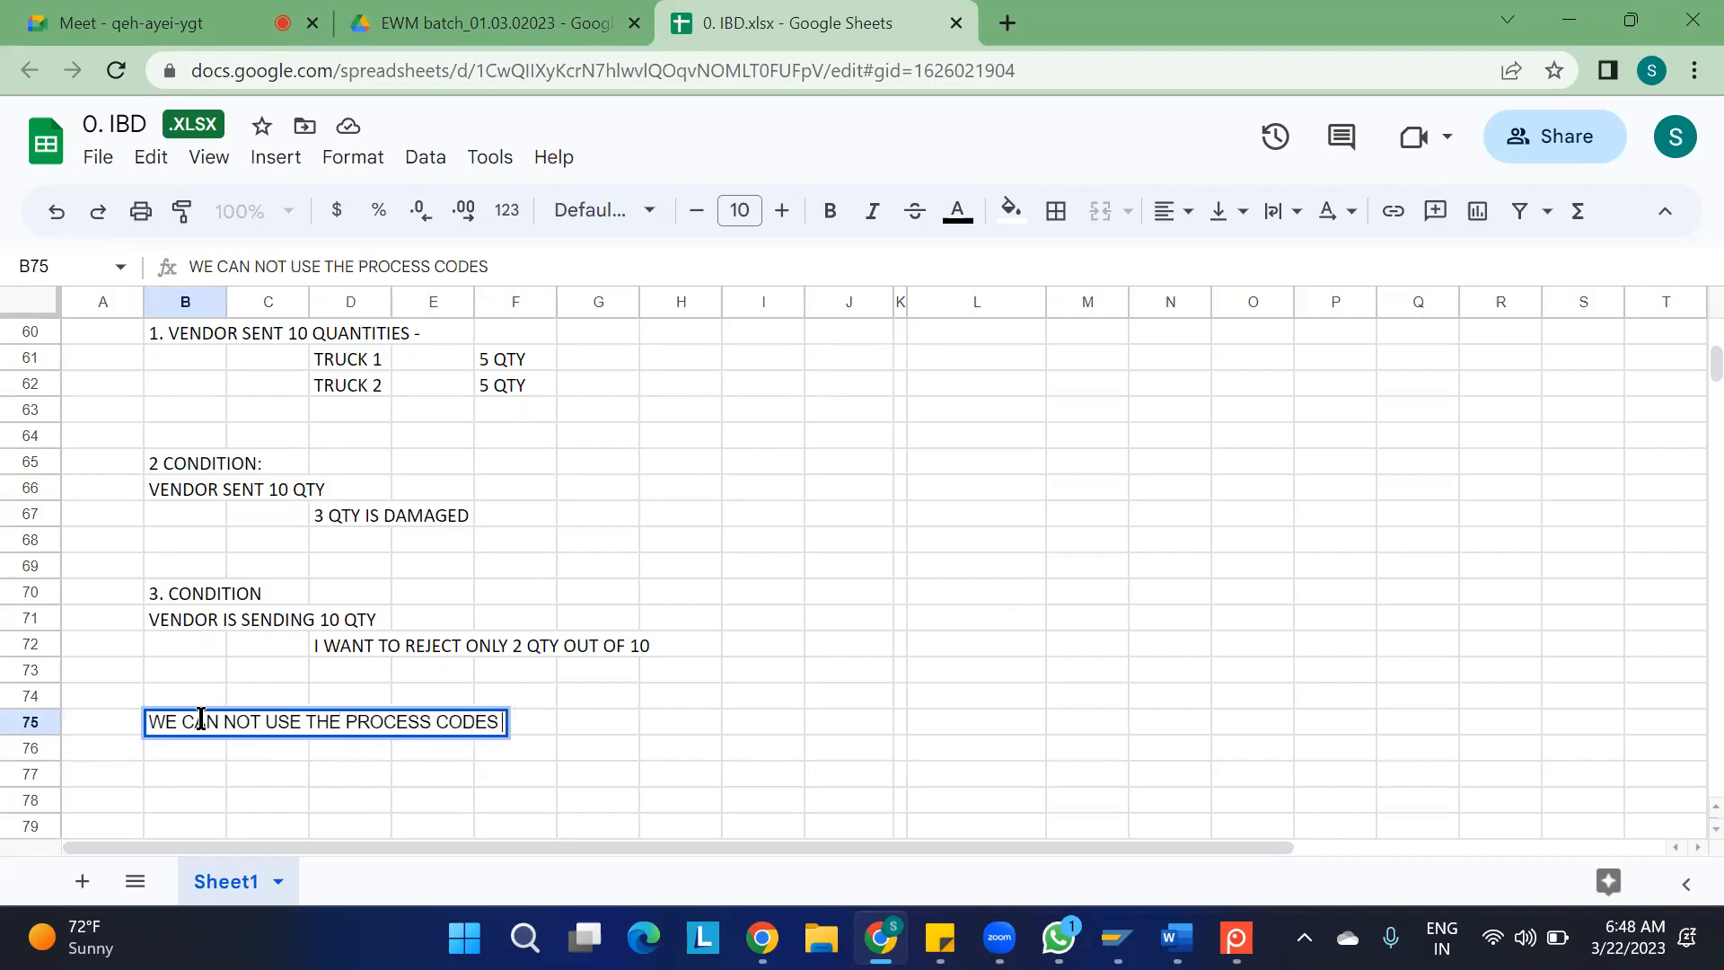
text(AFTER THE GOODS RECEIOT)
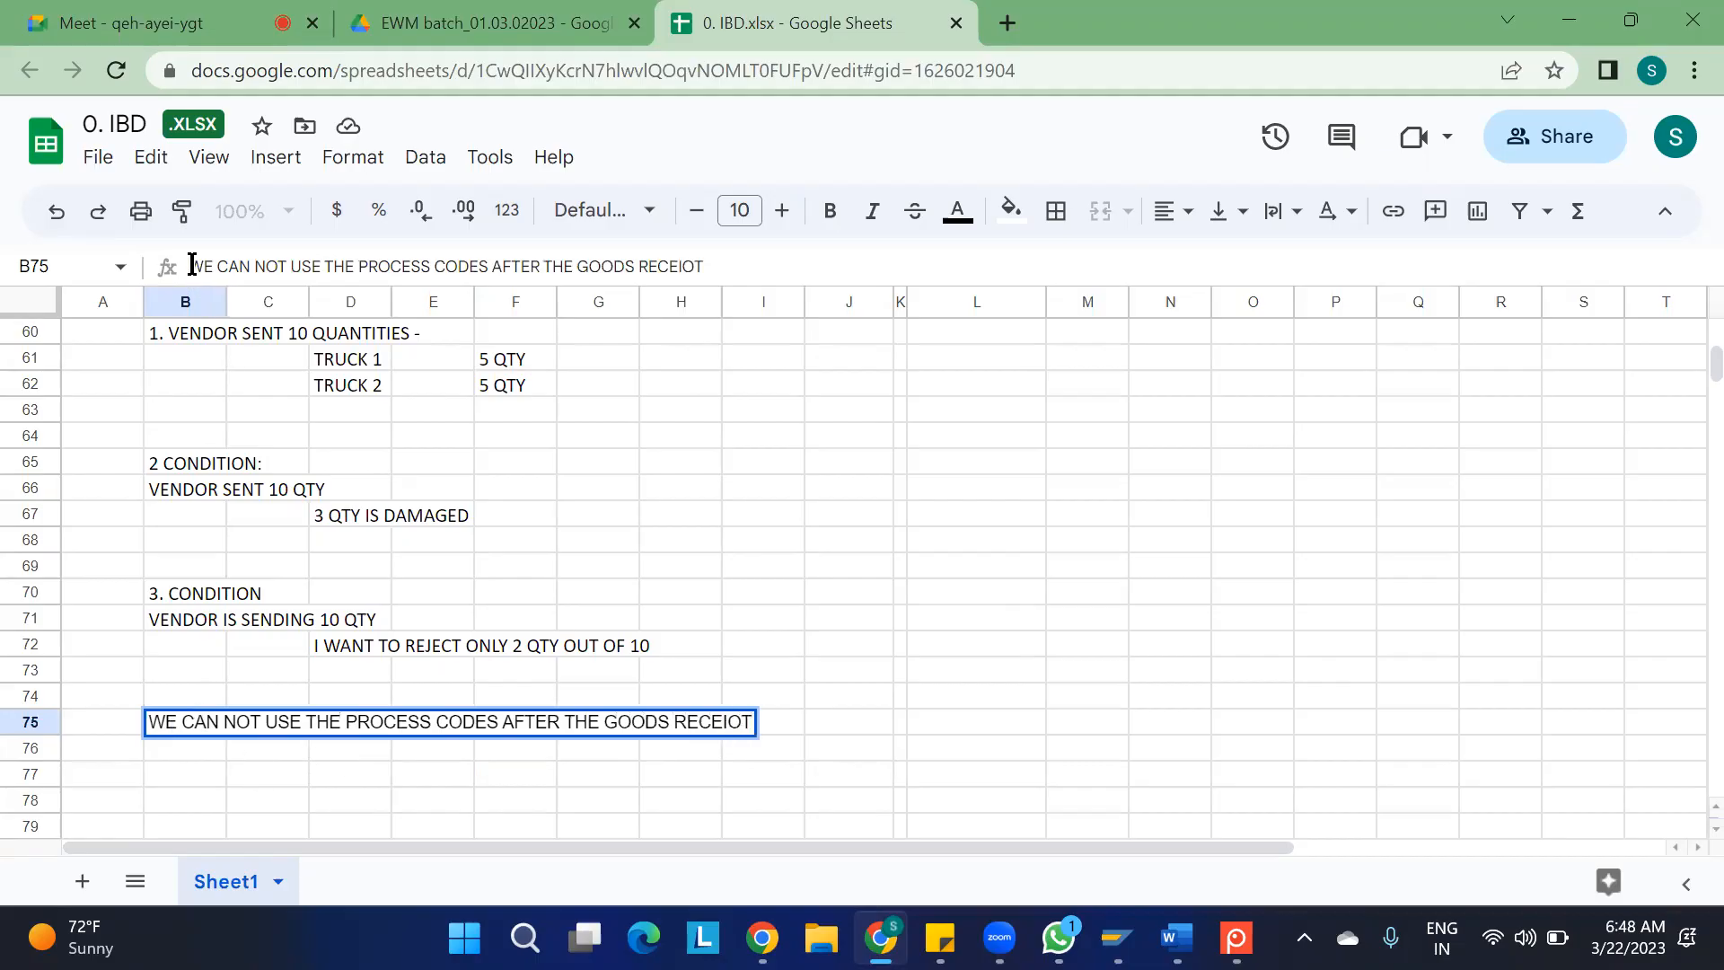
text('*****)
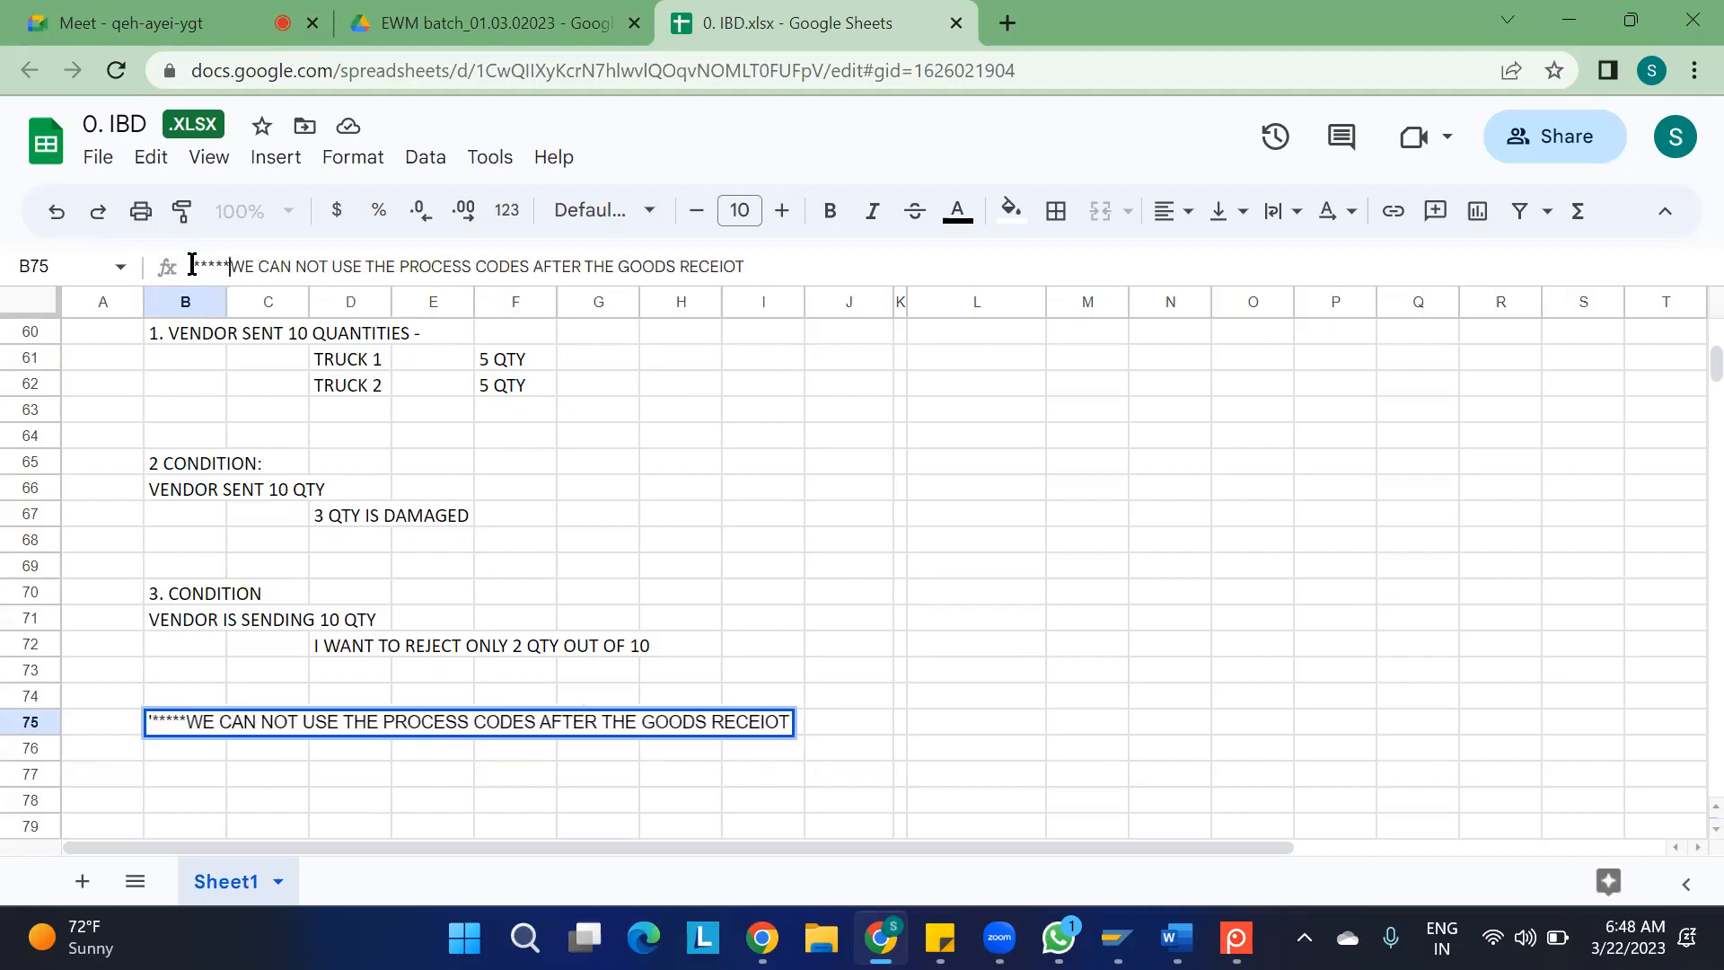
click(961, 492)
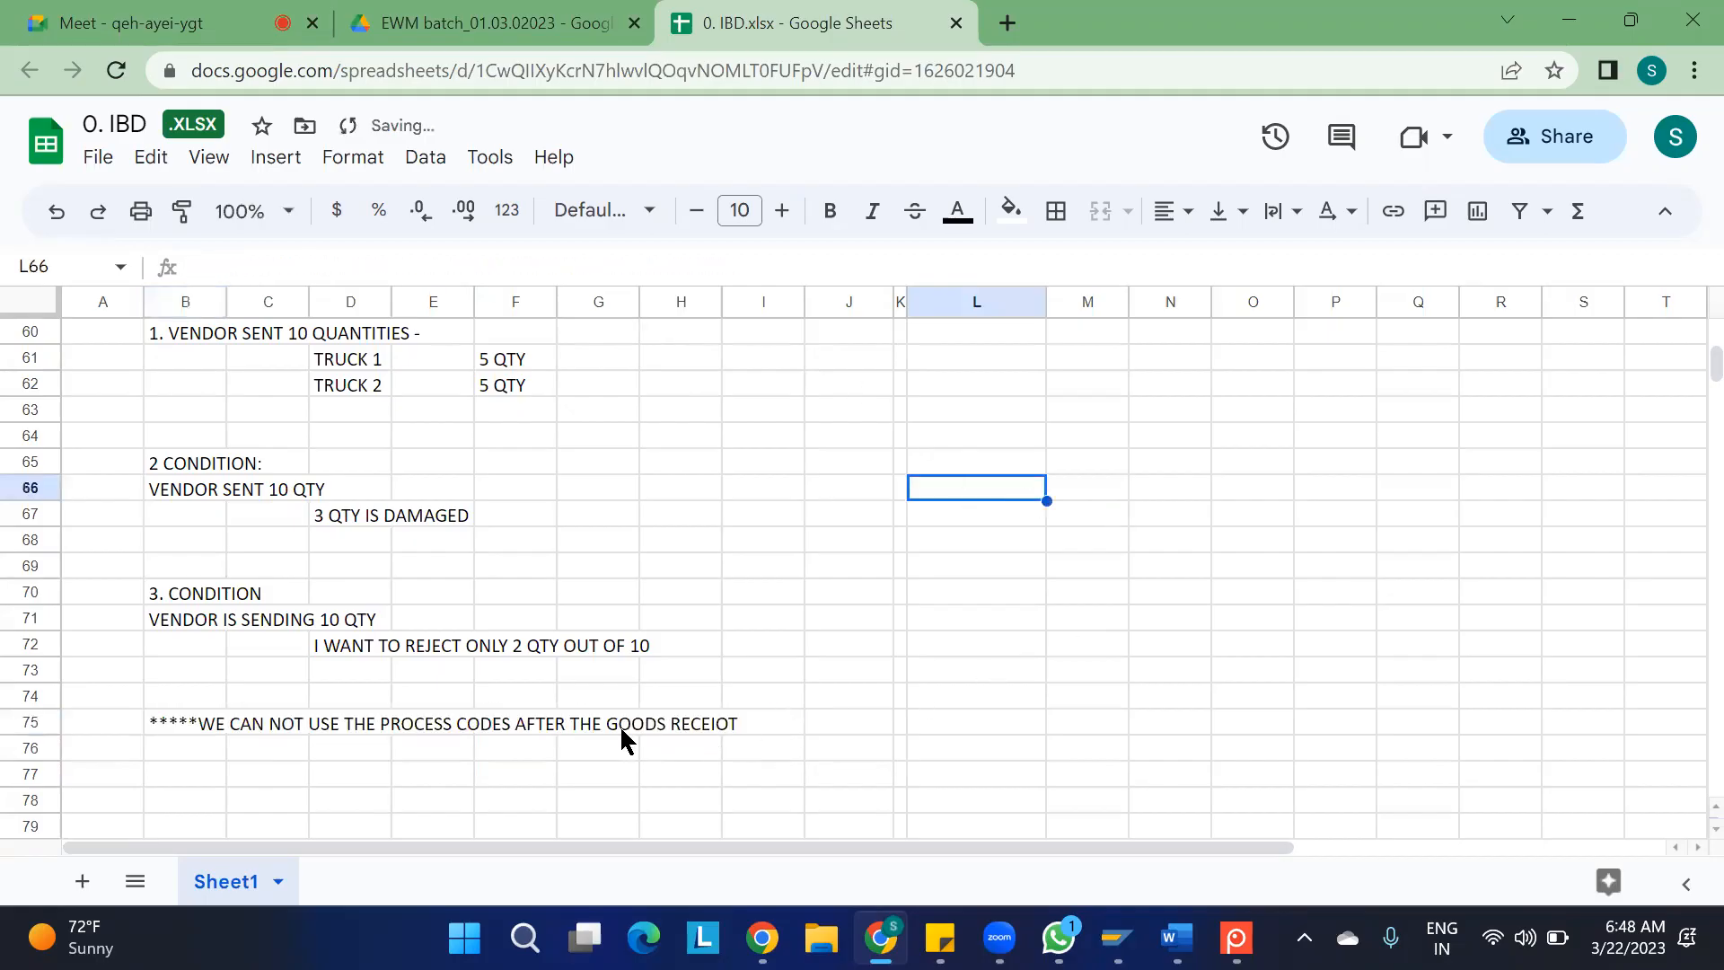
Correct the last word of the note in cell B75 to RECEIPT
click(189, 732)
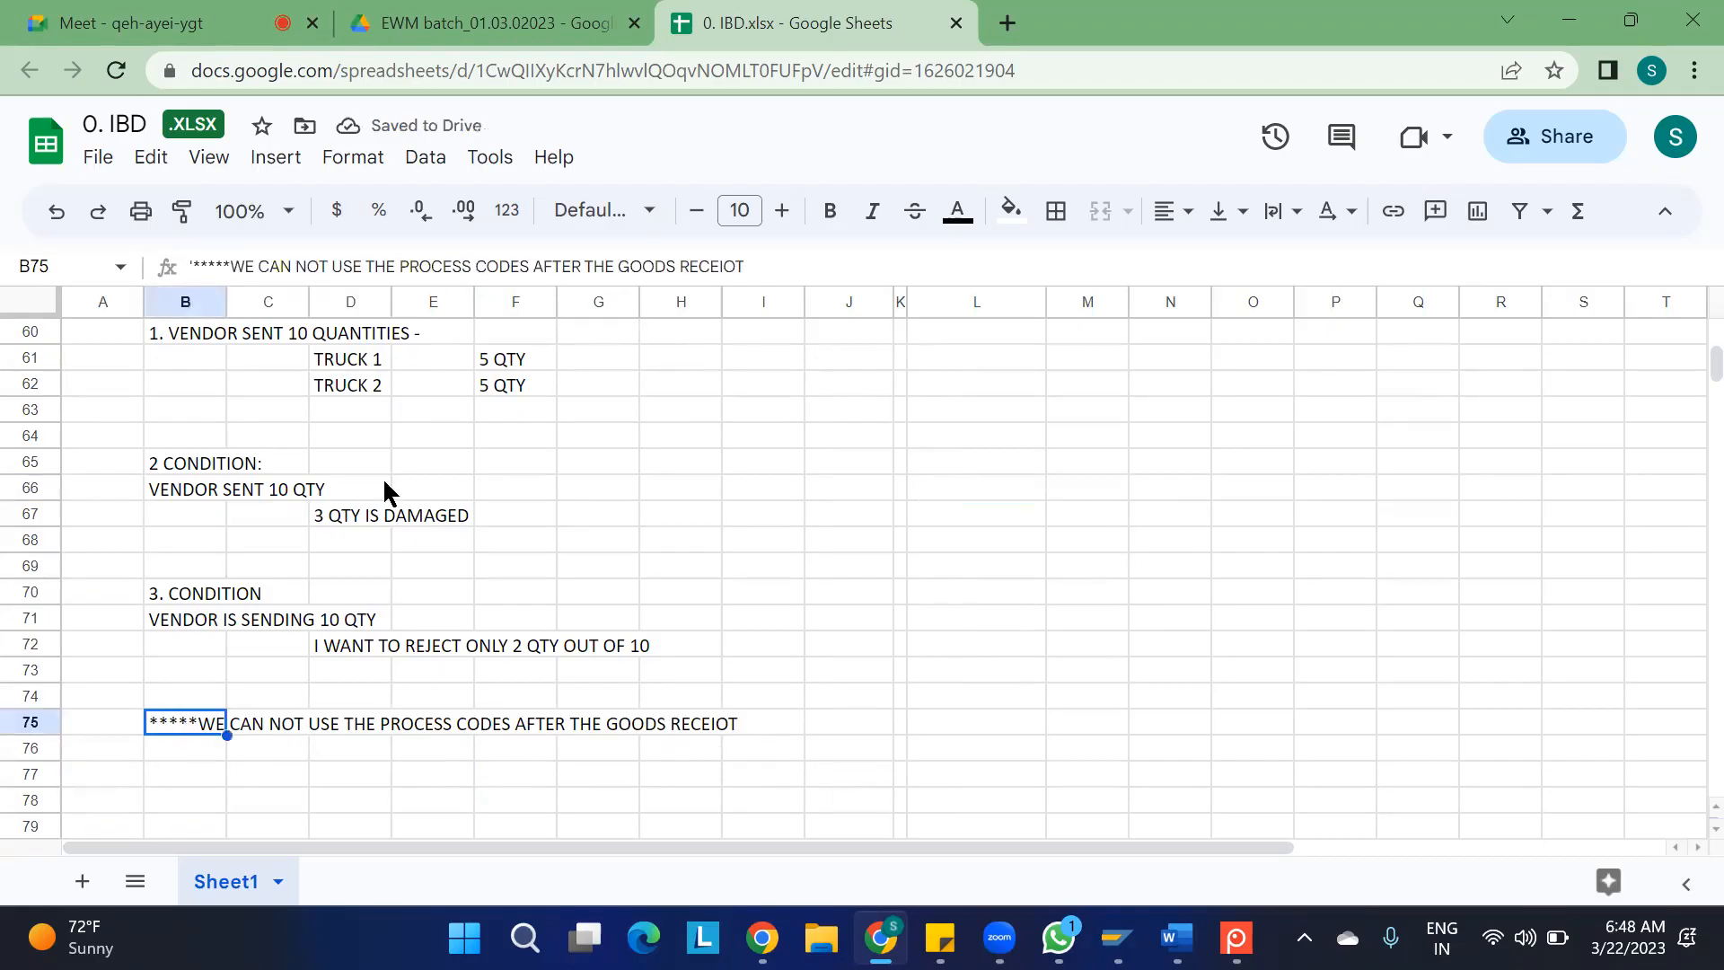
click(757, 262)
key(BackSpace)
key(BackSpace)
text(PT)
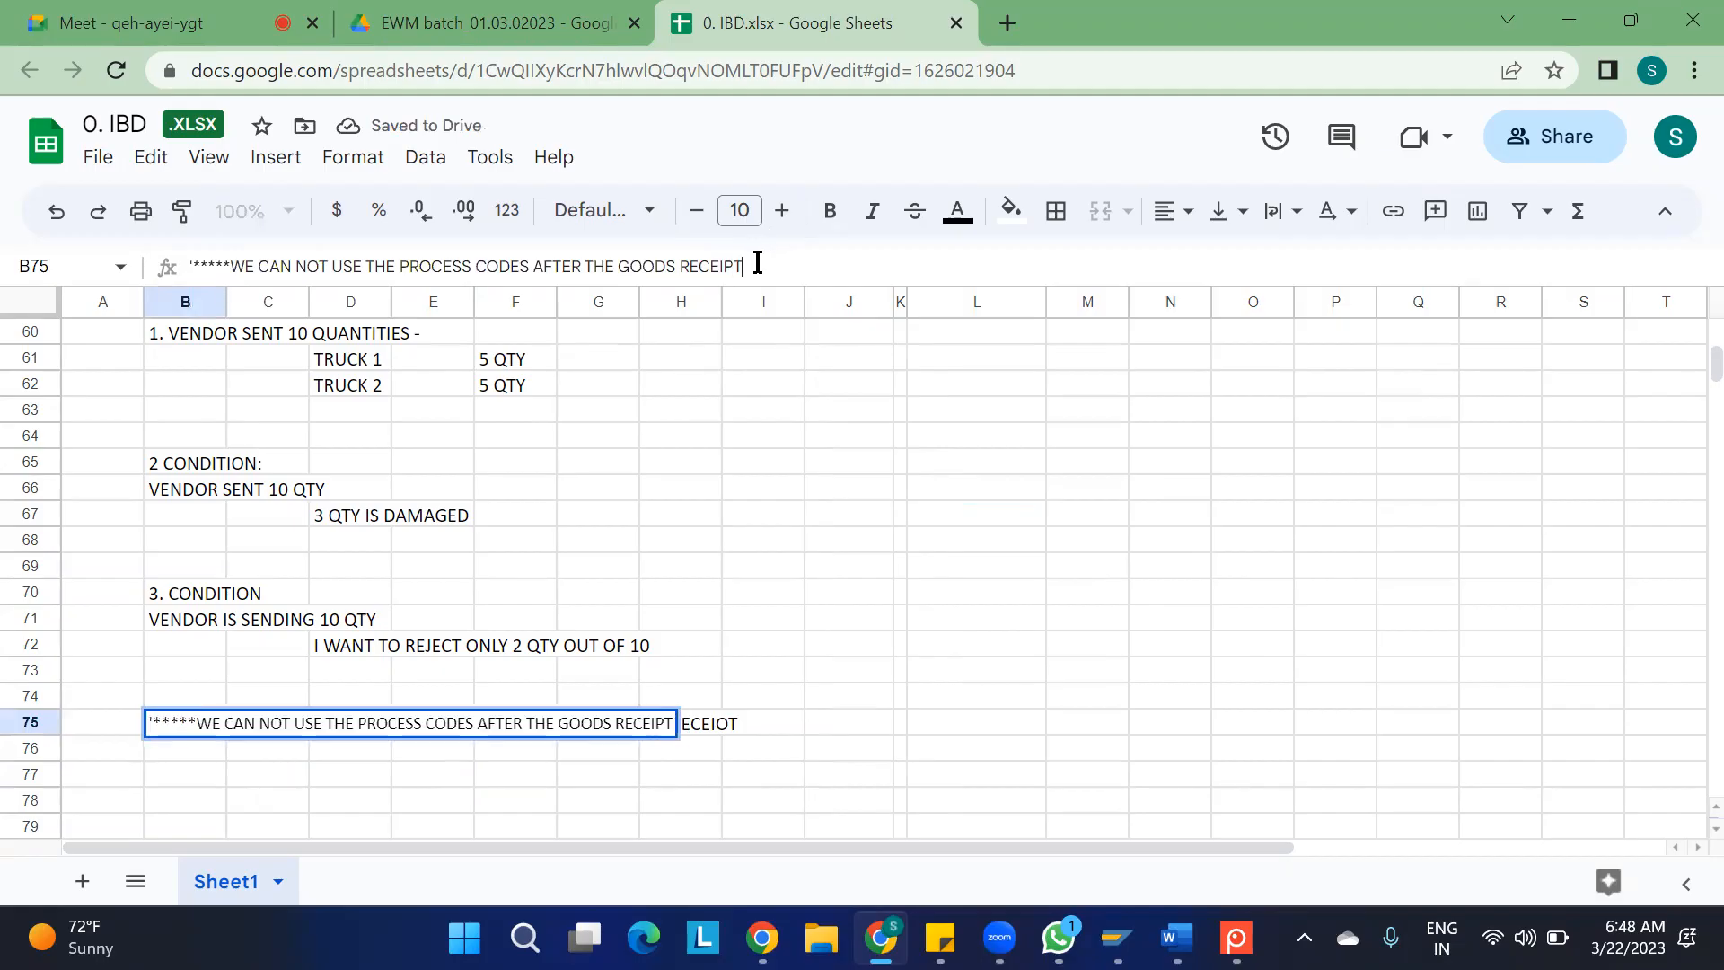
click(1087, 517)
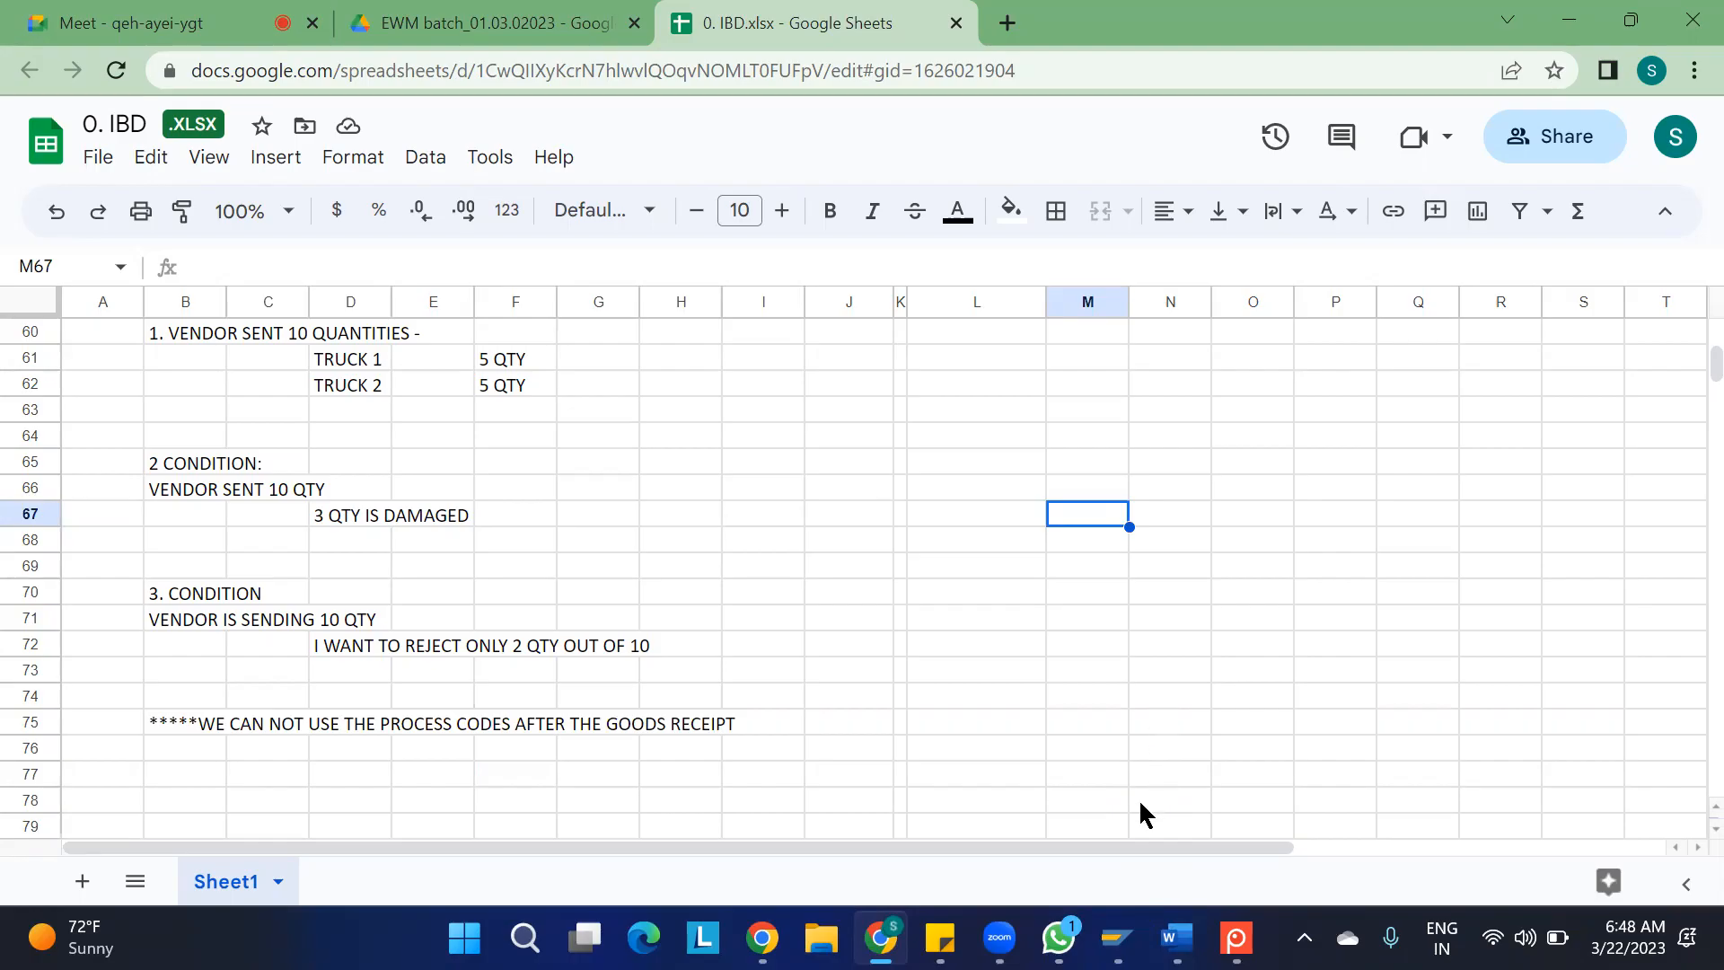
Switch to the Maintain Inbound Delivery session in SAP, leave the transaction with /n, and open the SAP Reference IMG through spro
mouse_move(1116, 936)
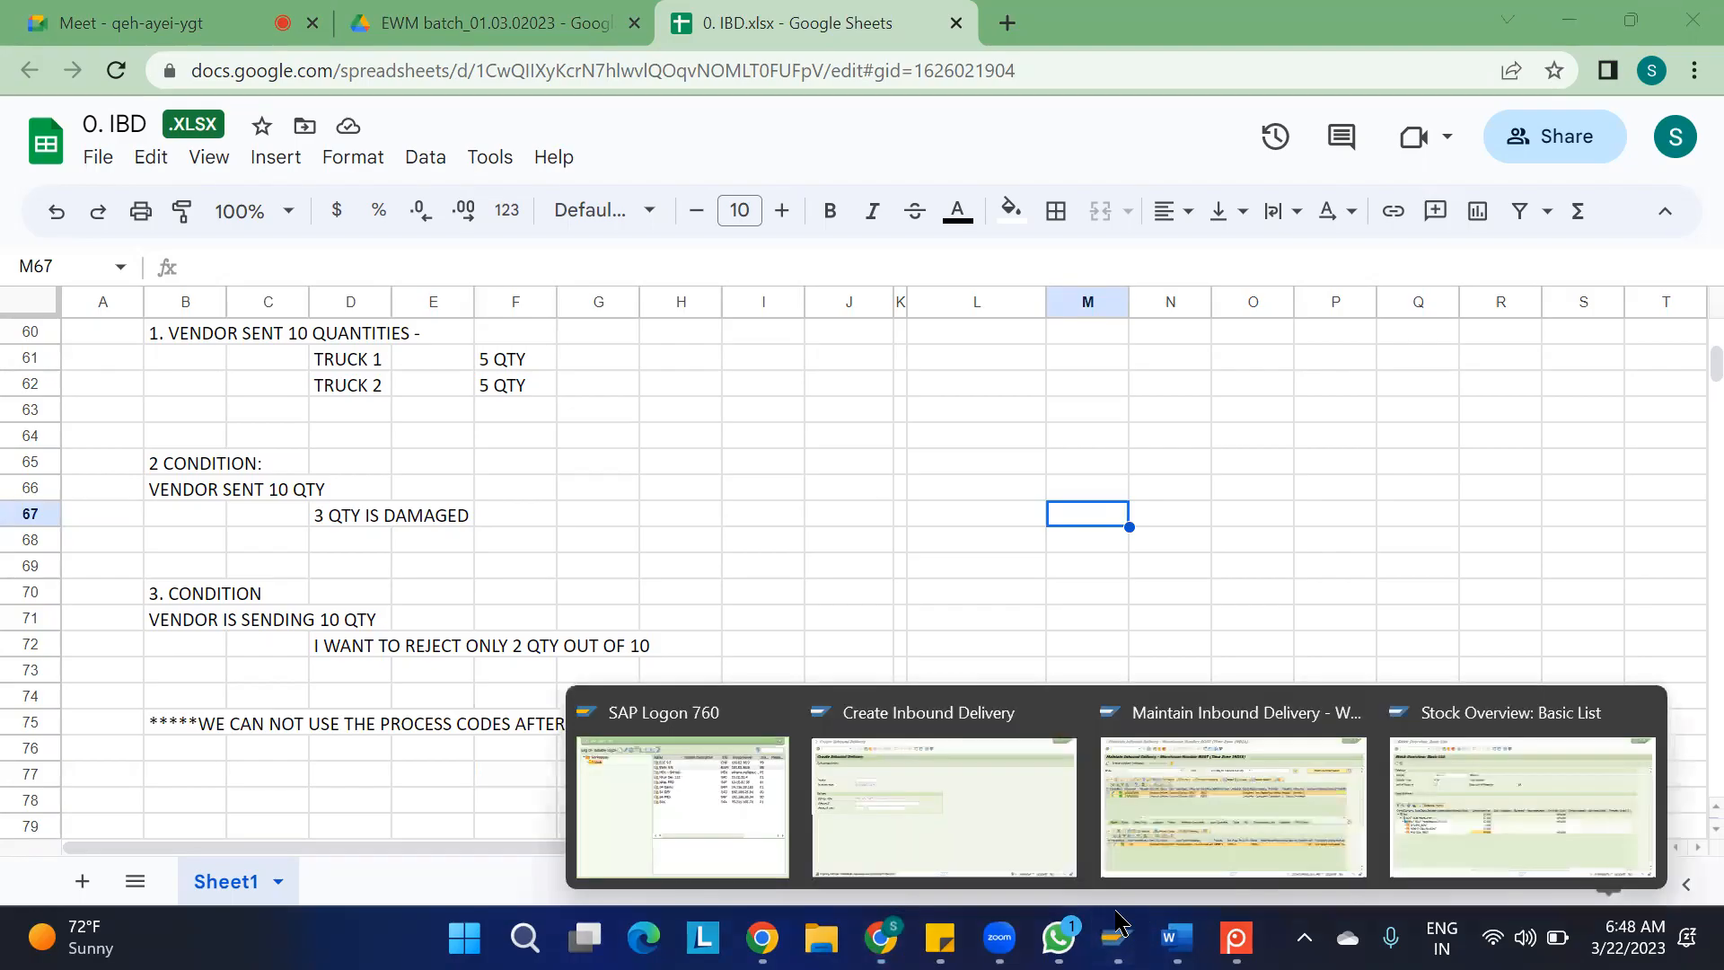
click(1178, 810)
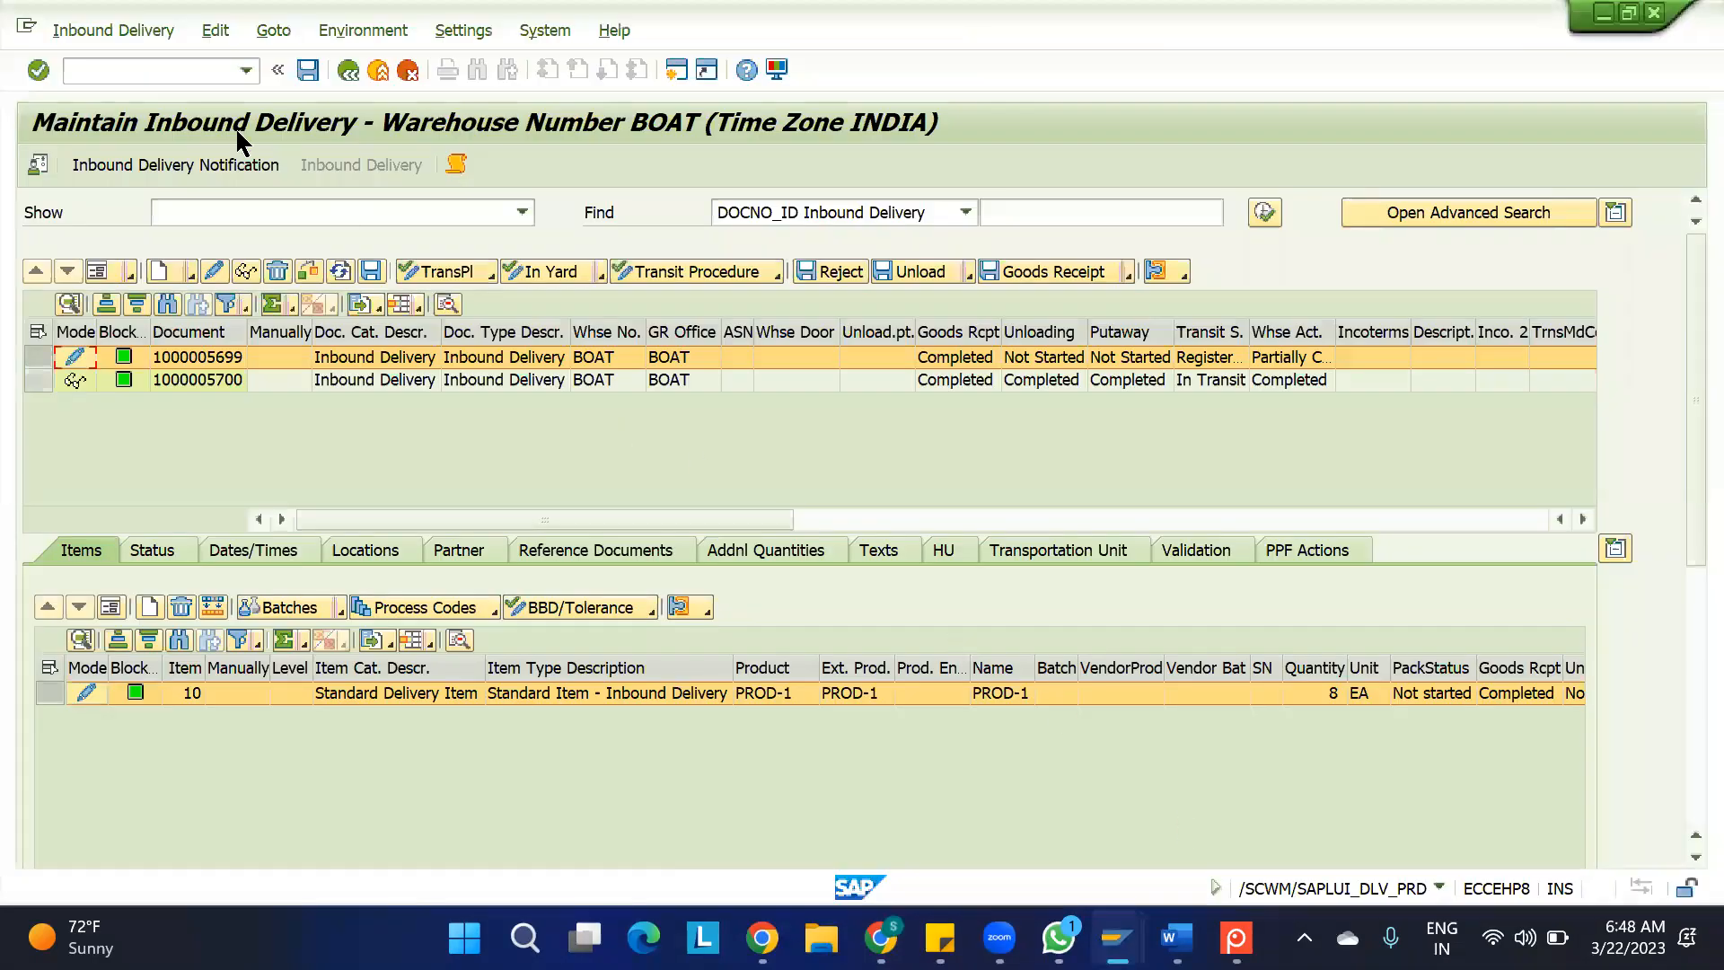
click(71, 70)
text(/n)
key(Return)
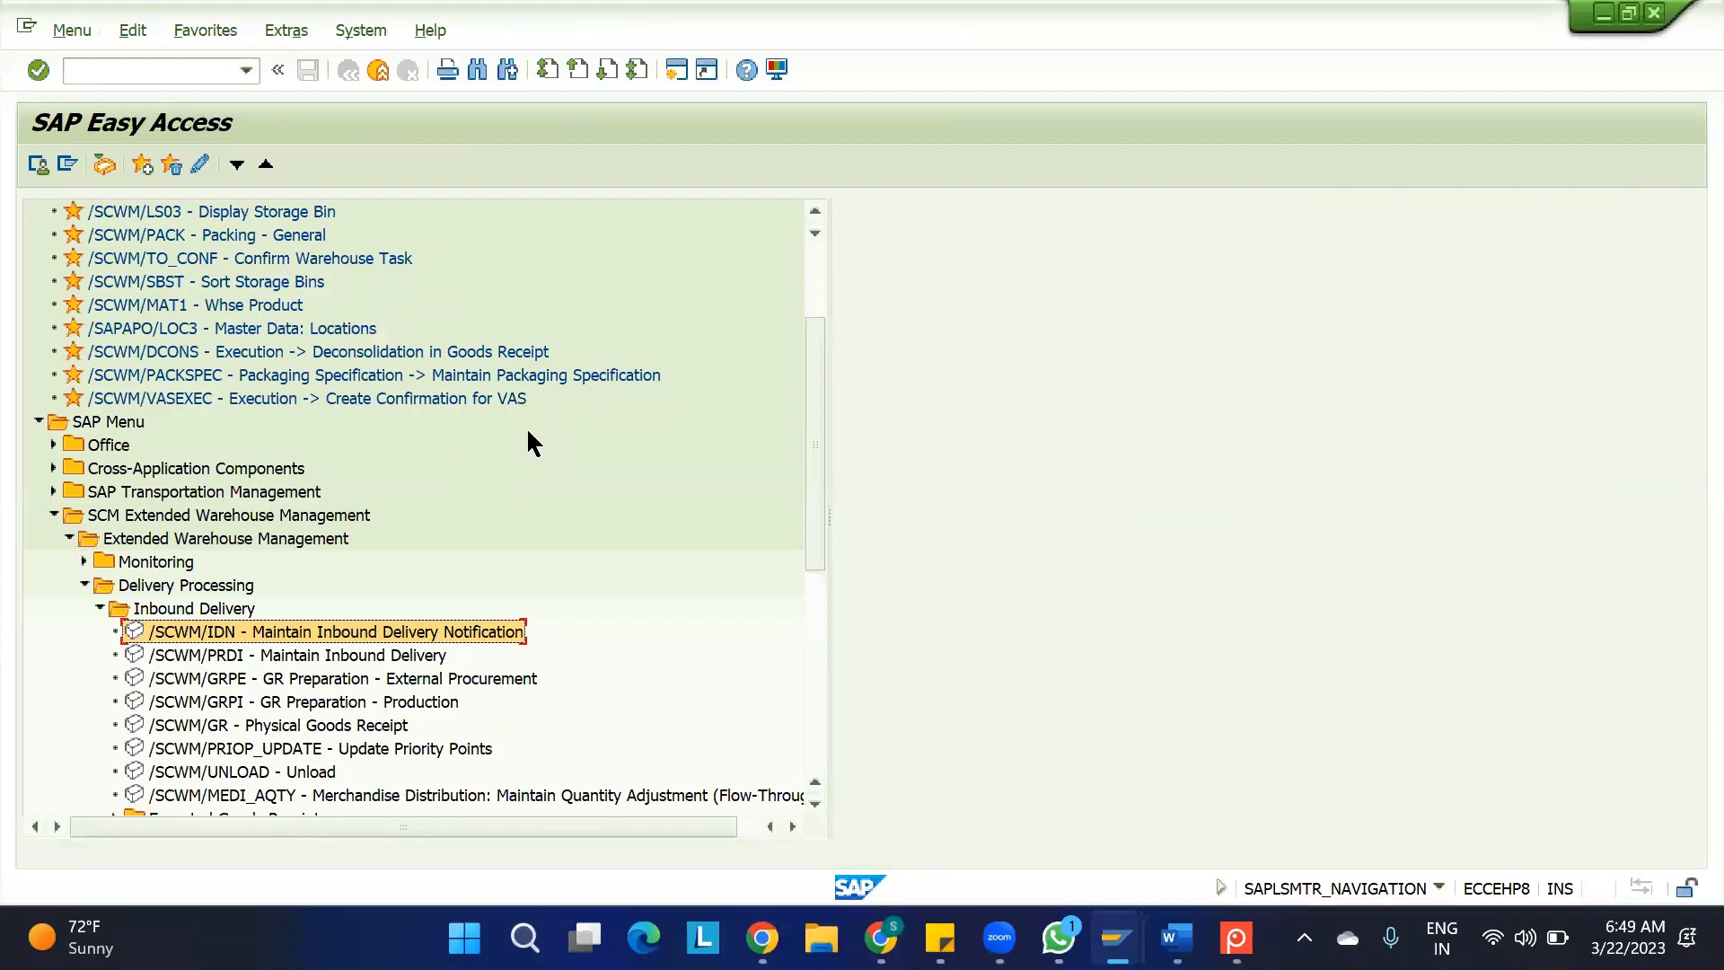
click(189, 71)
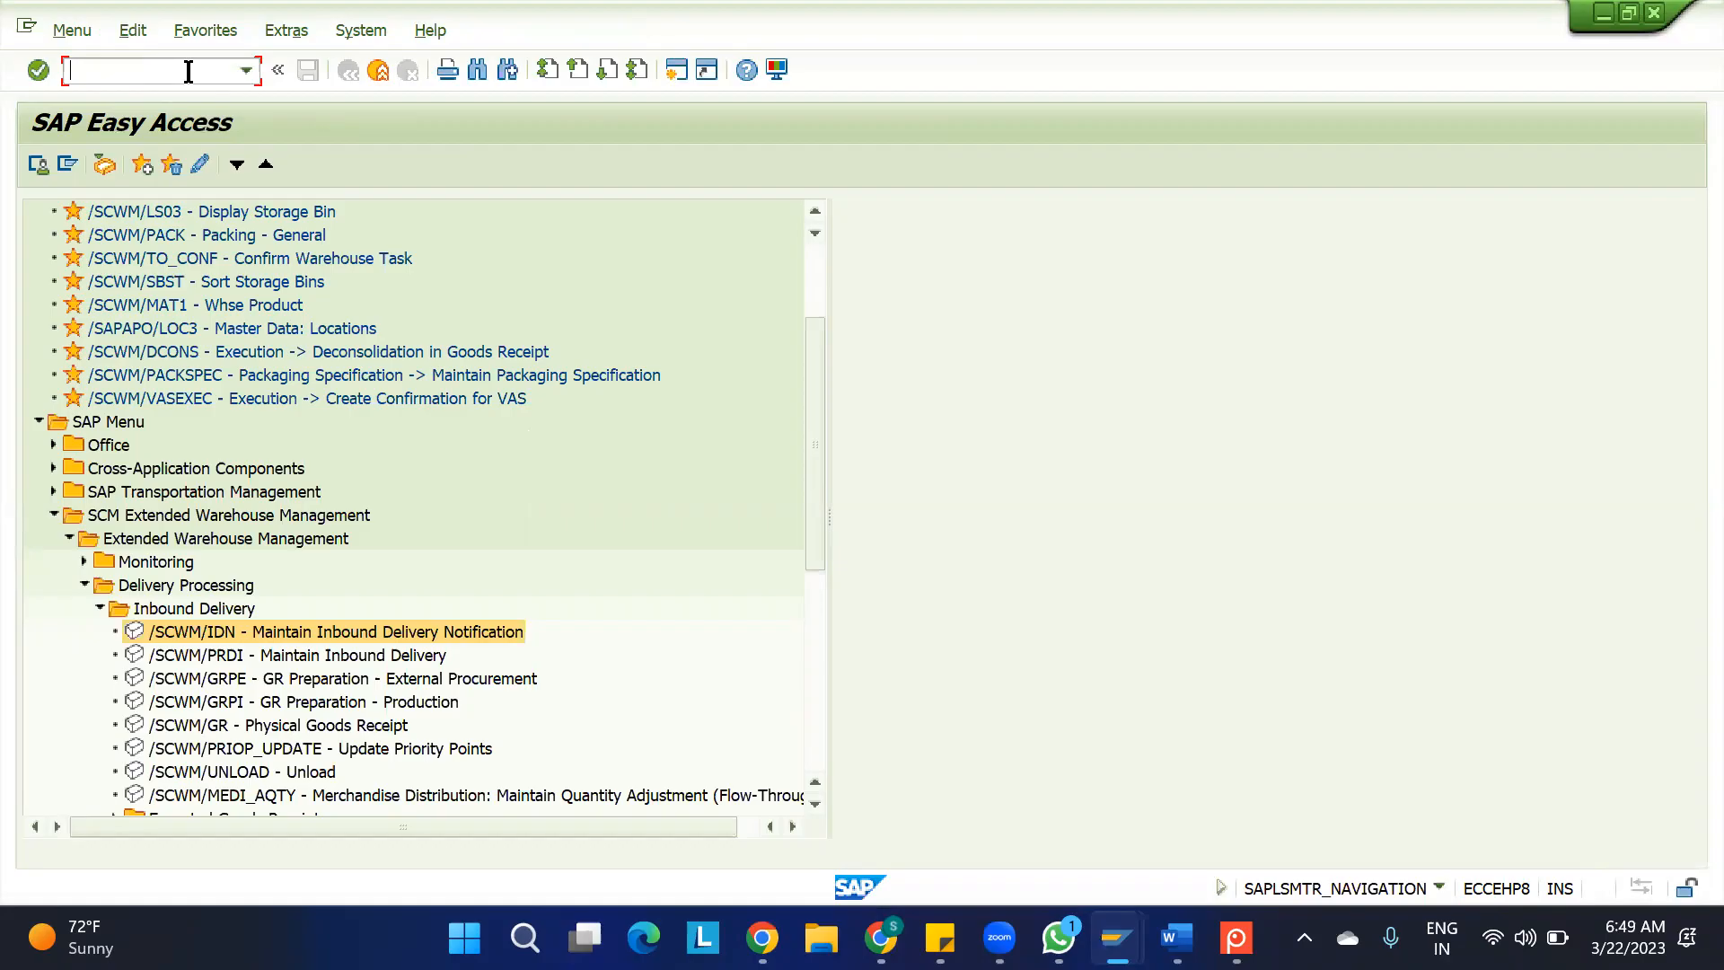
text(spro)
key(Return)
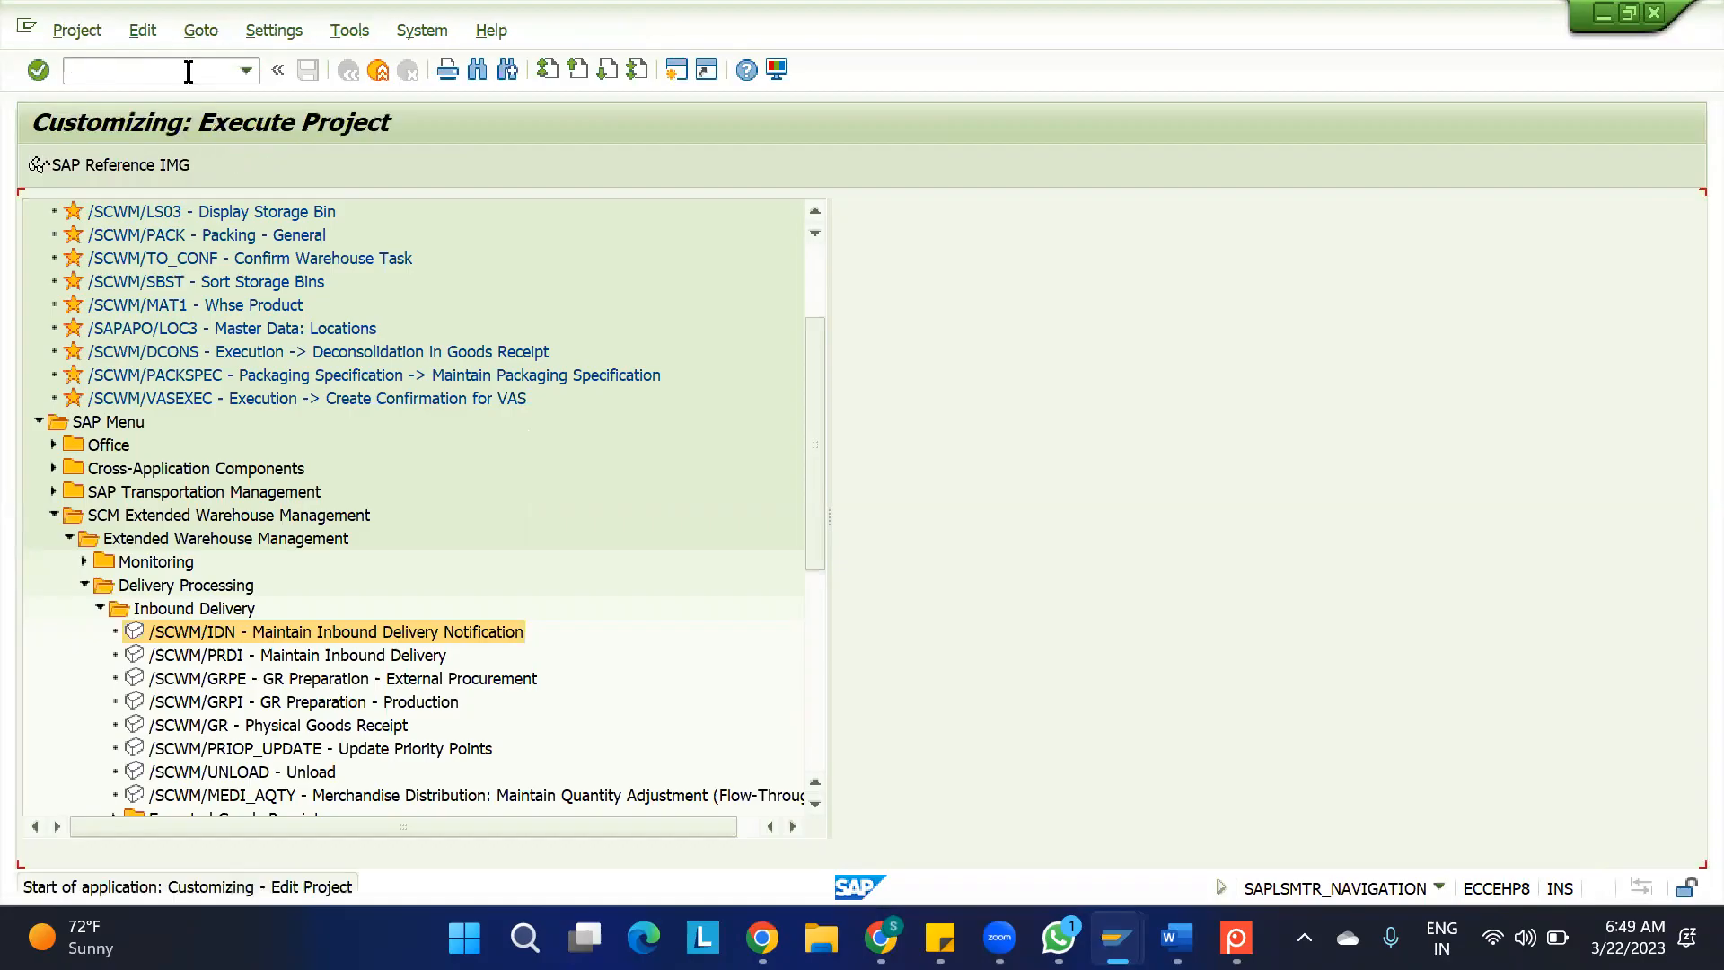
click(101, 167)
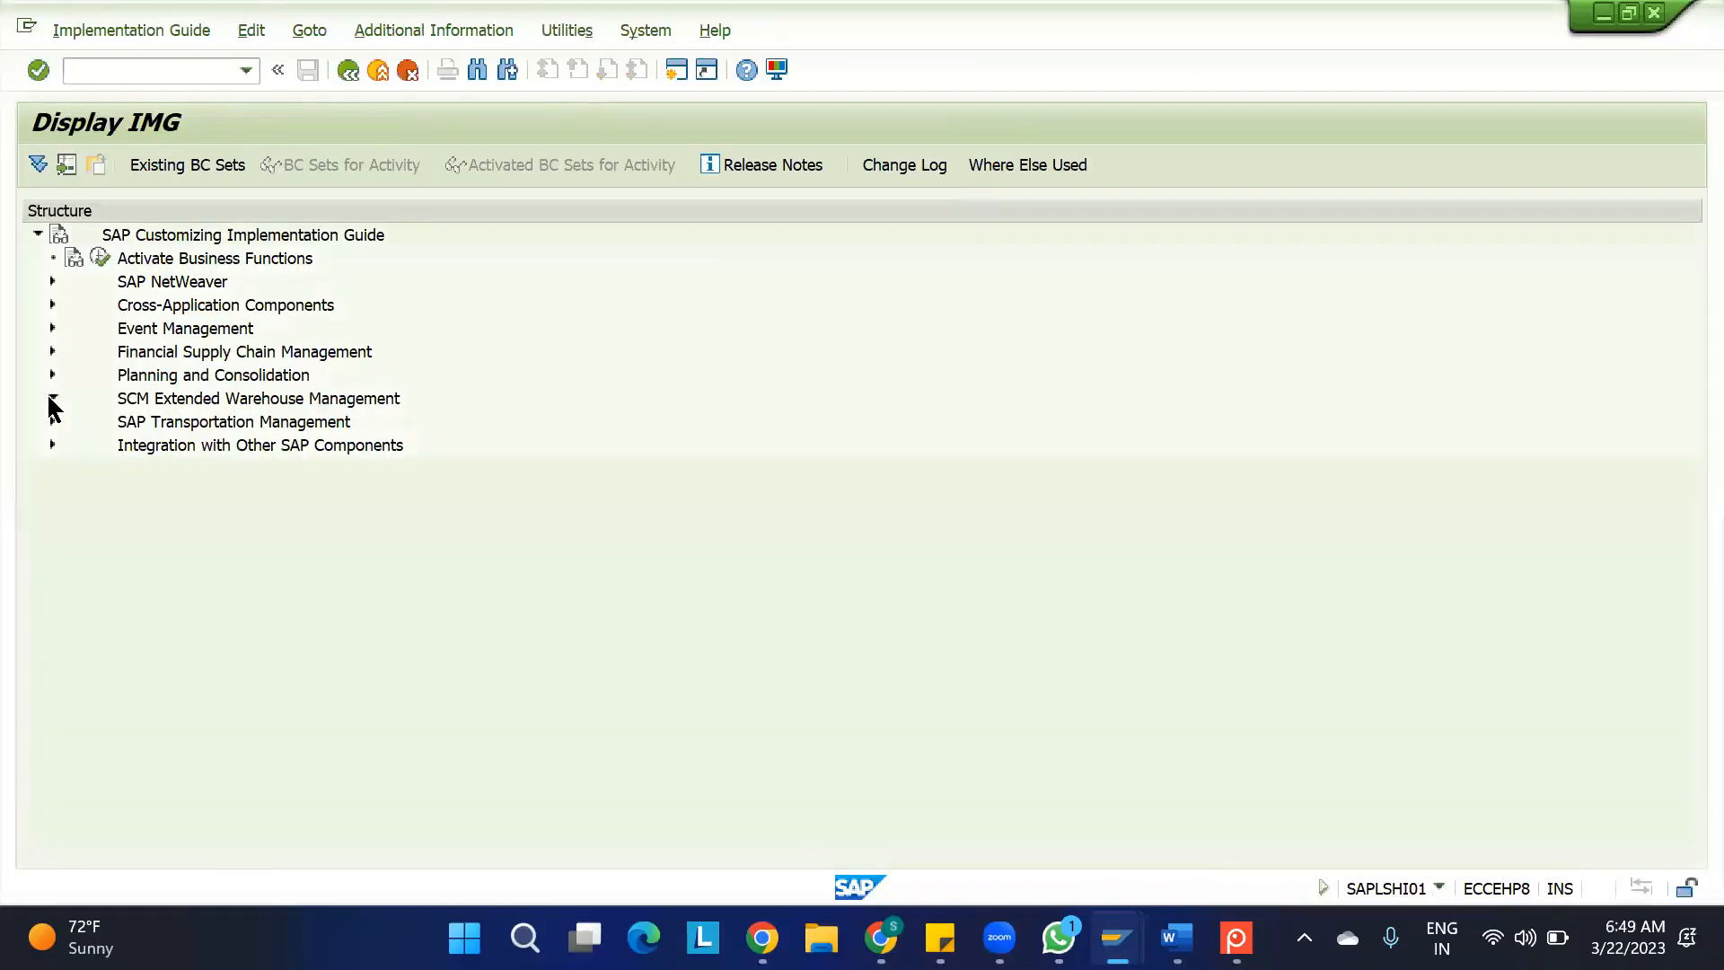
Open the inbound delivery process document types customizing under SCM Extended Warehouse Management, Extended Warehouse Management, Goods Receipt Process, Inbound Delivery
click(51, 399)
click(68, 422)
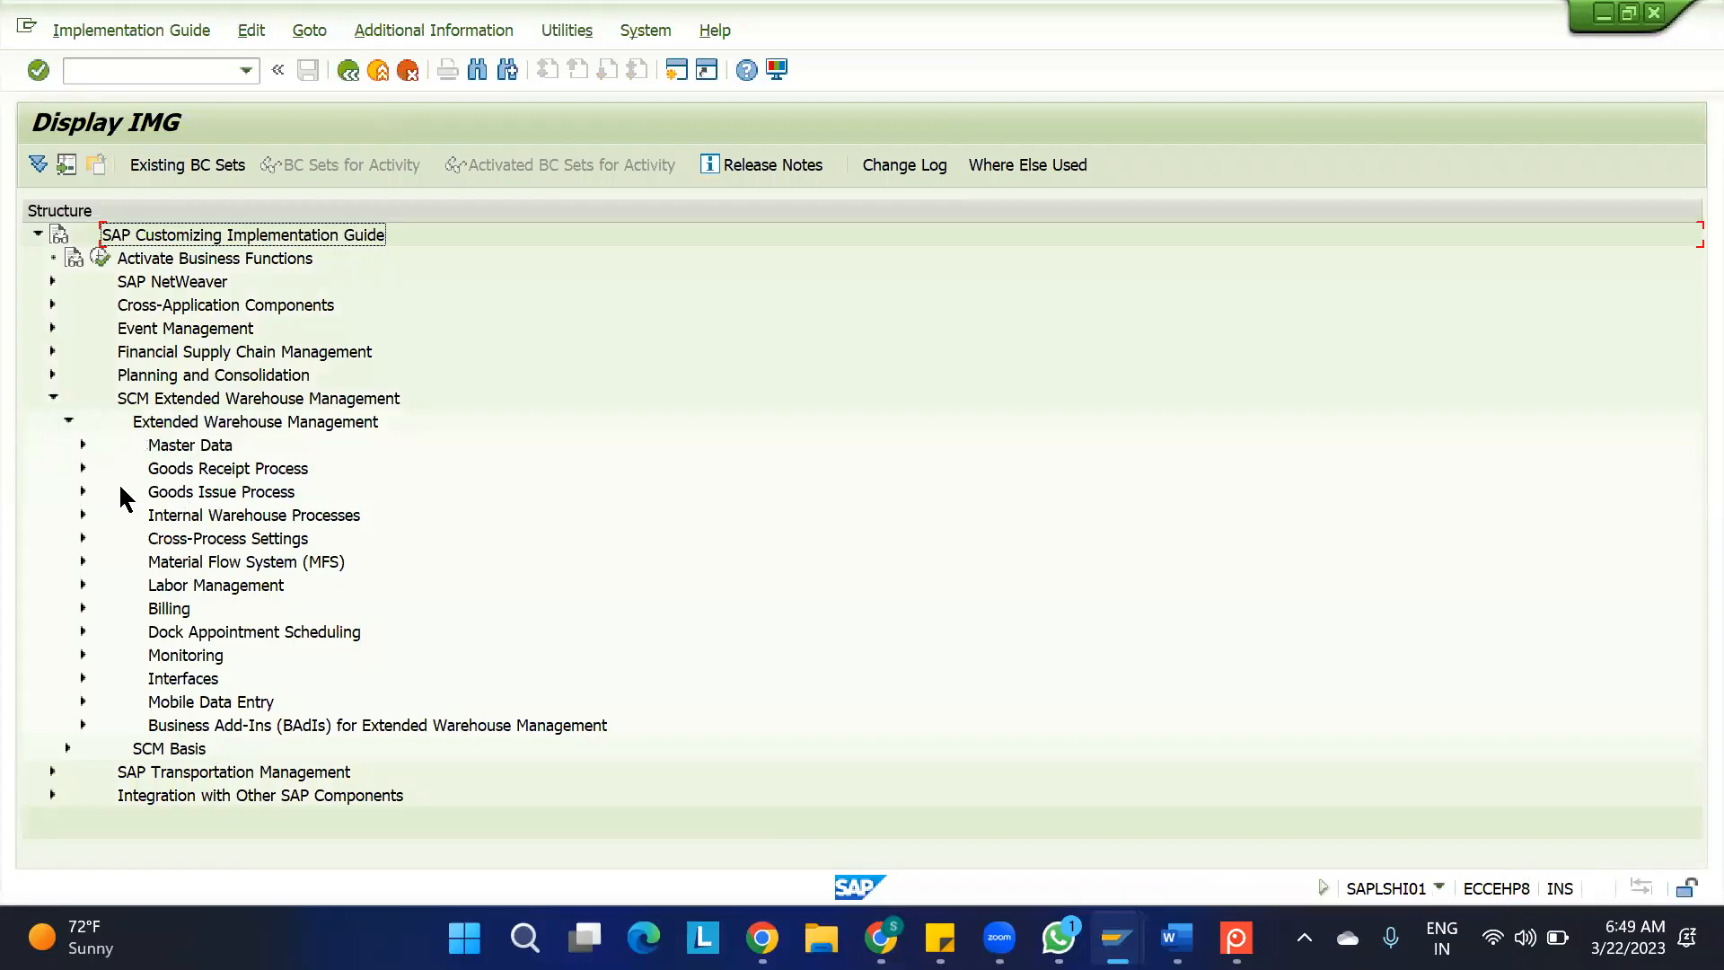
click(83, 468)
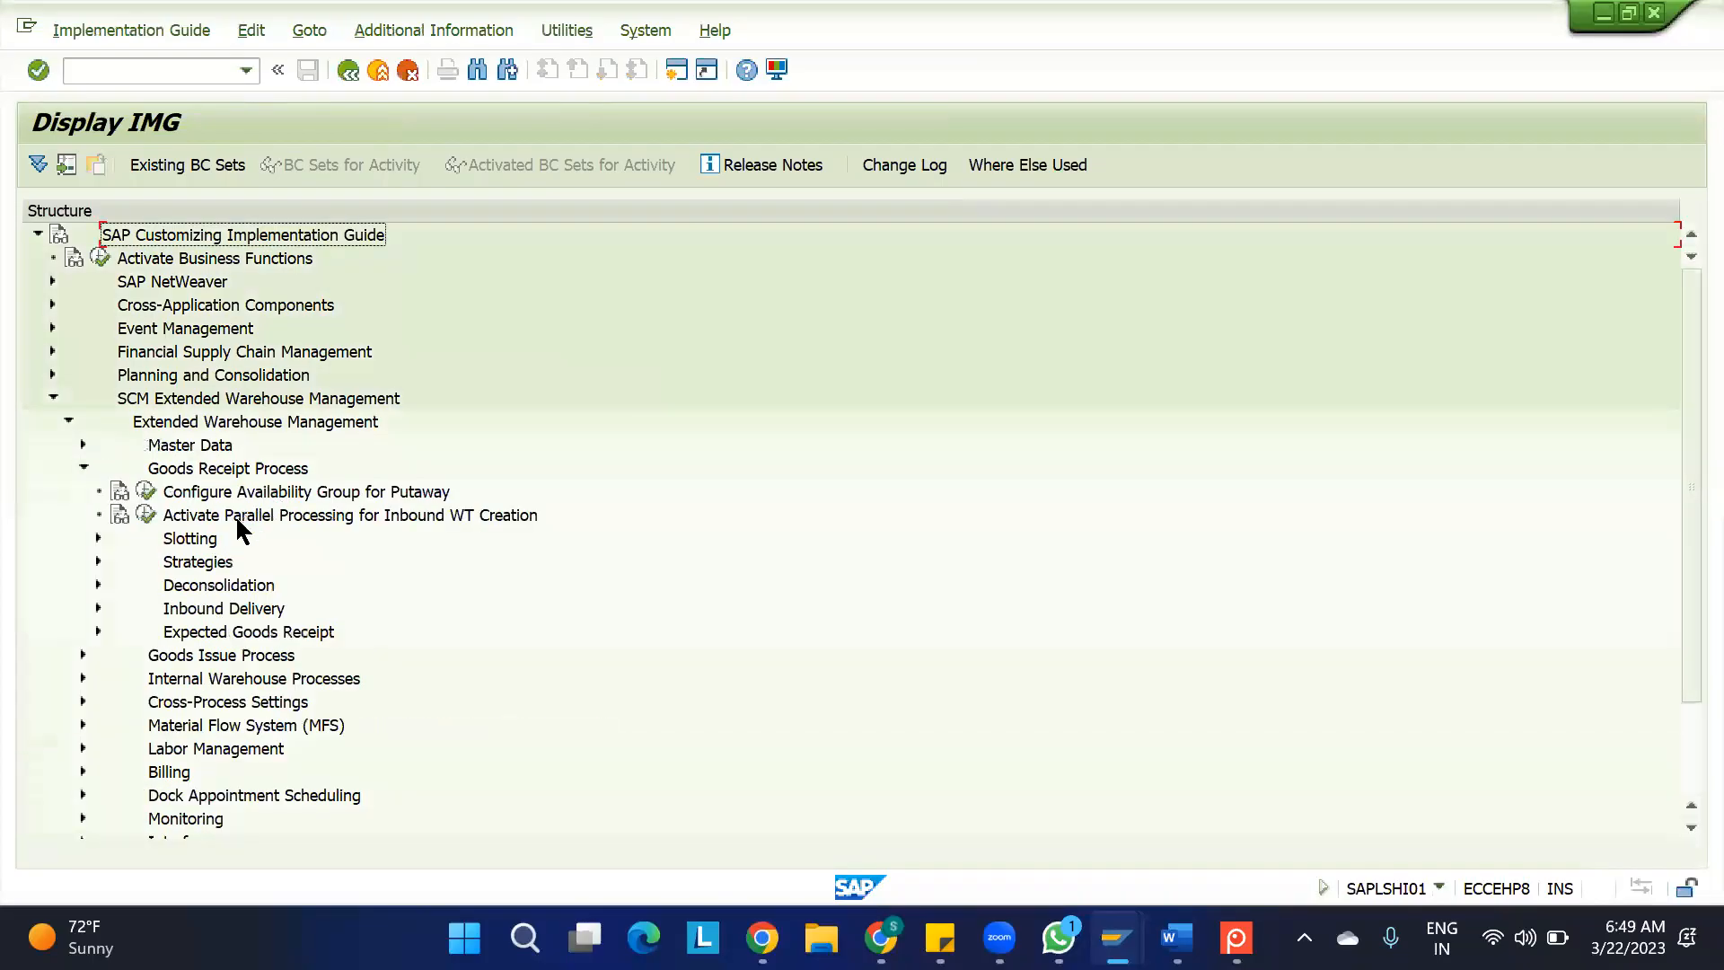
click(99, 608)
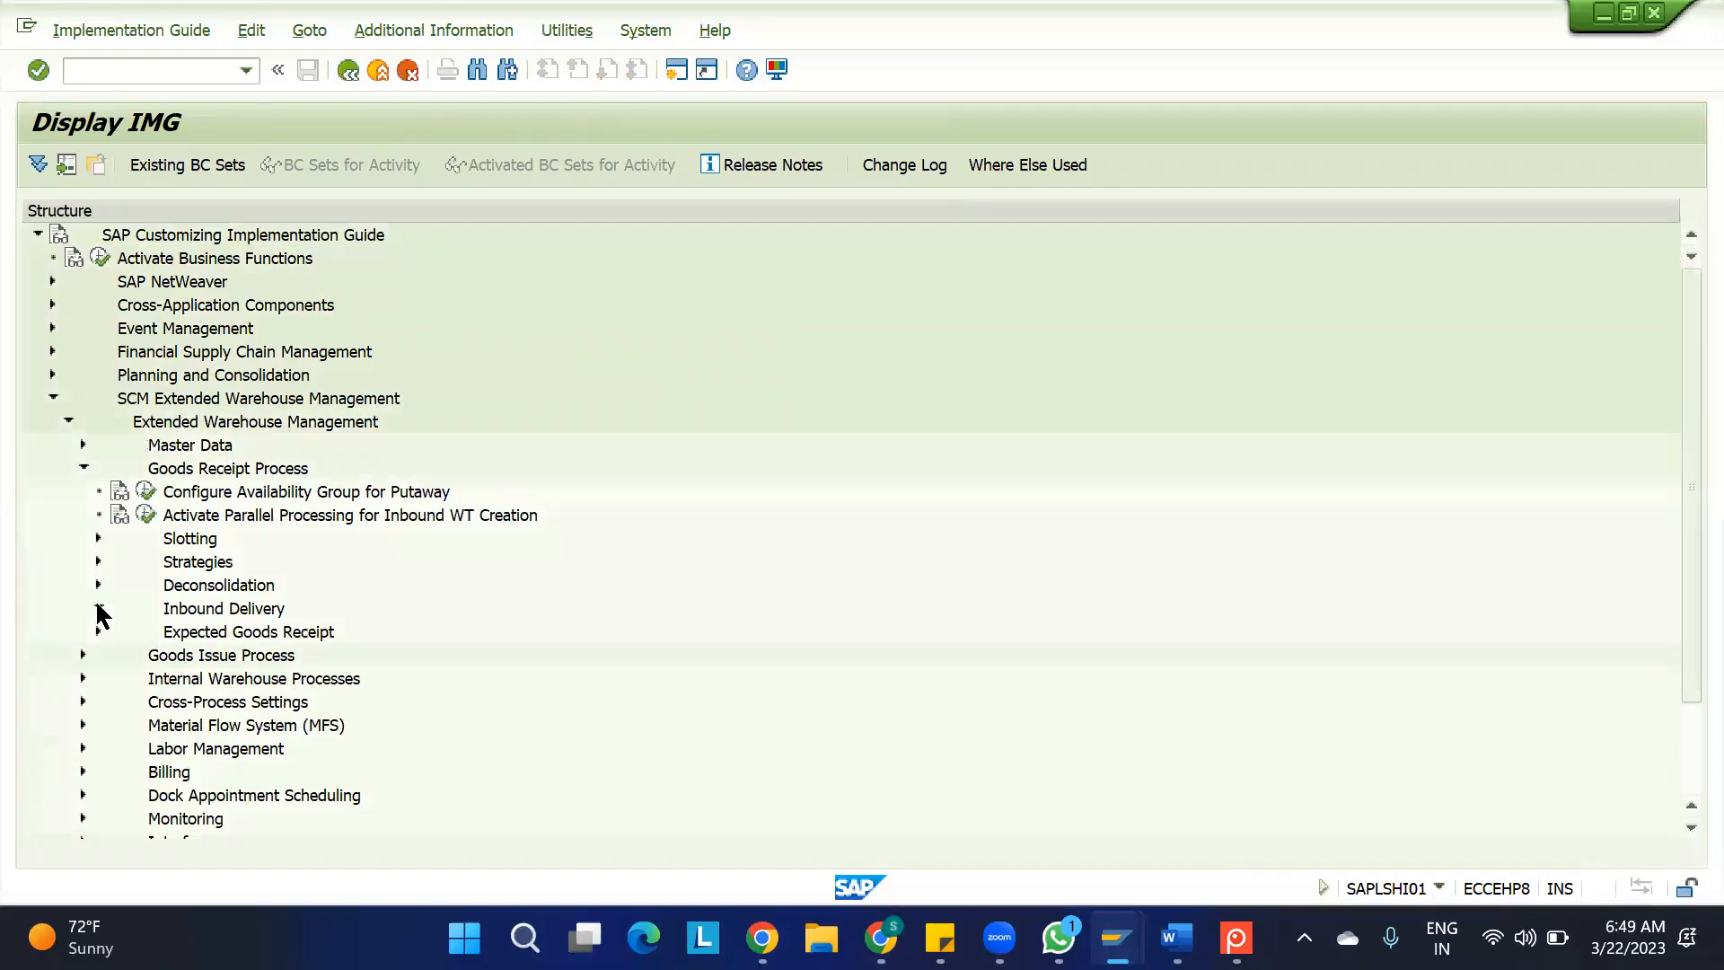
click(296, 539)
click(161, 537)
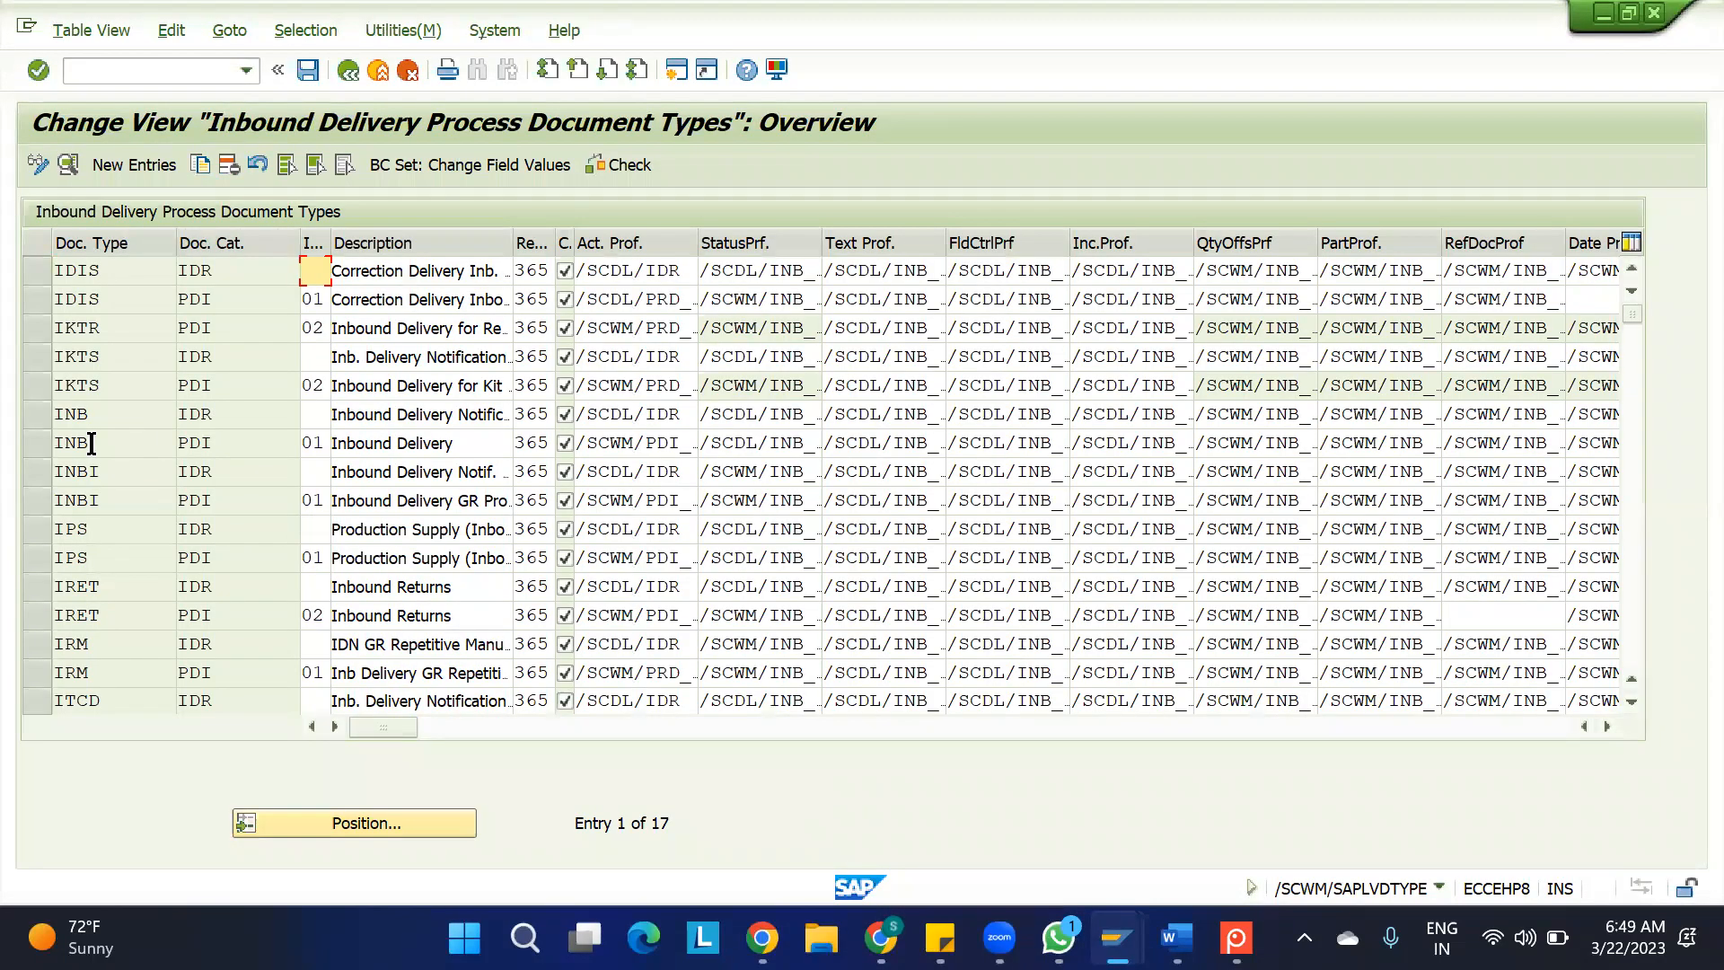
Open the details of document type INB with category PDI and examine its assigned Process Profile
click(36, 443)
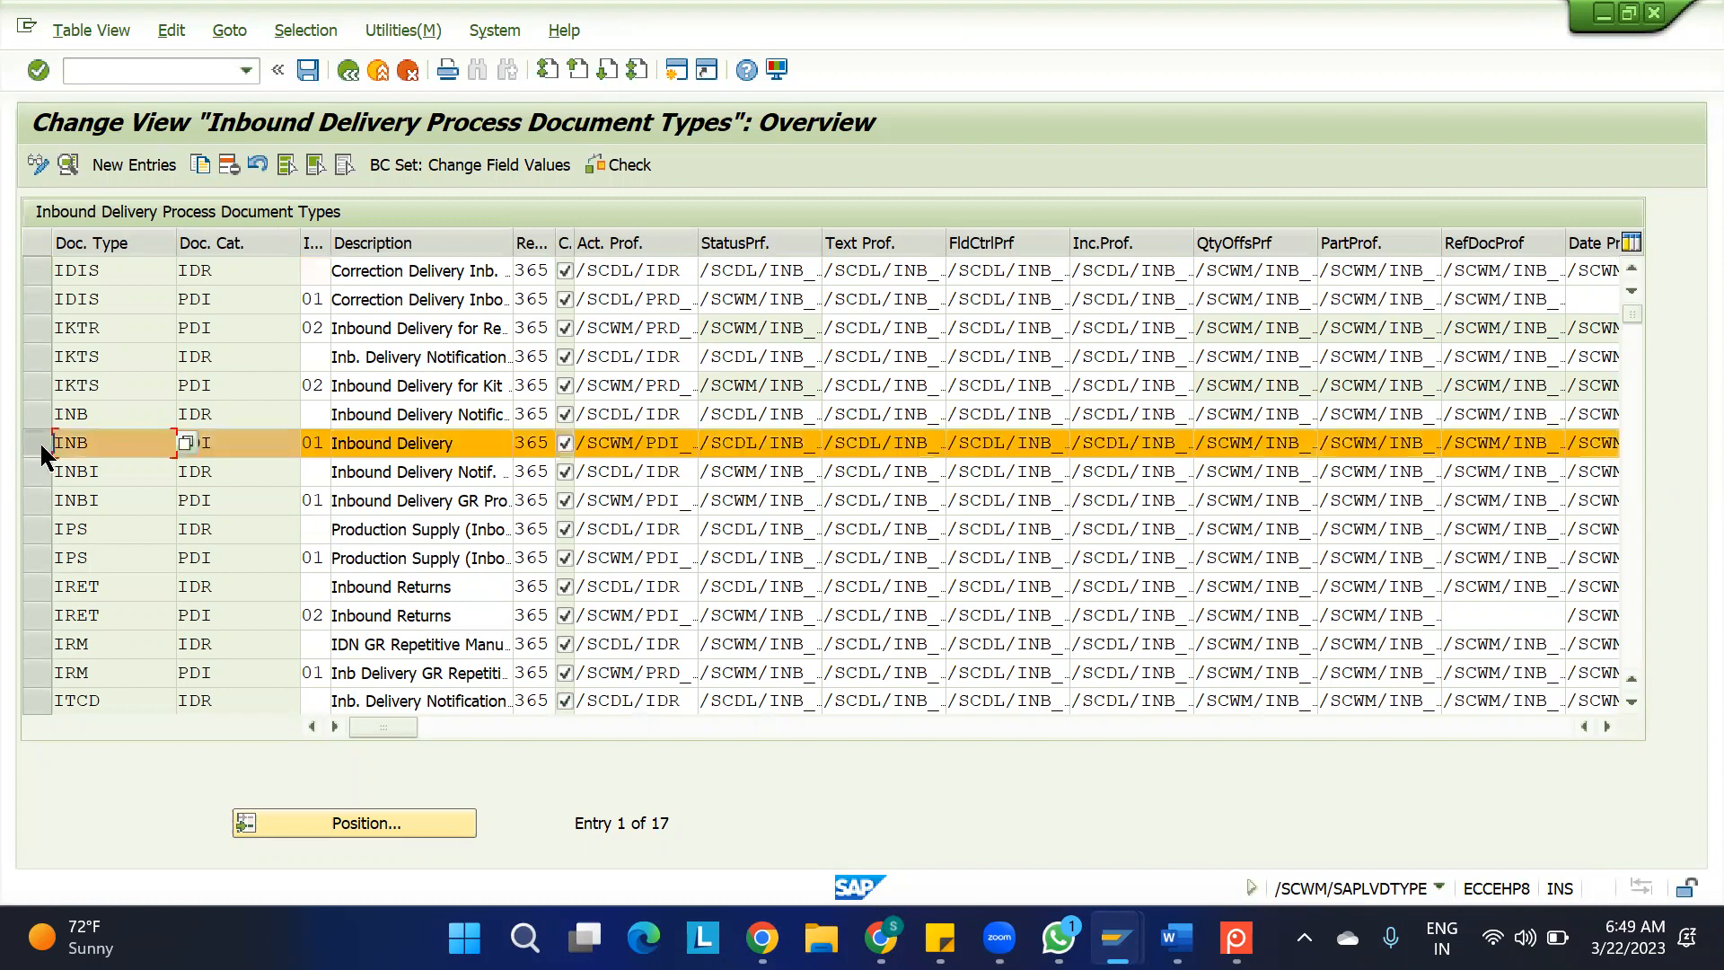
click(68, 165)
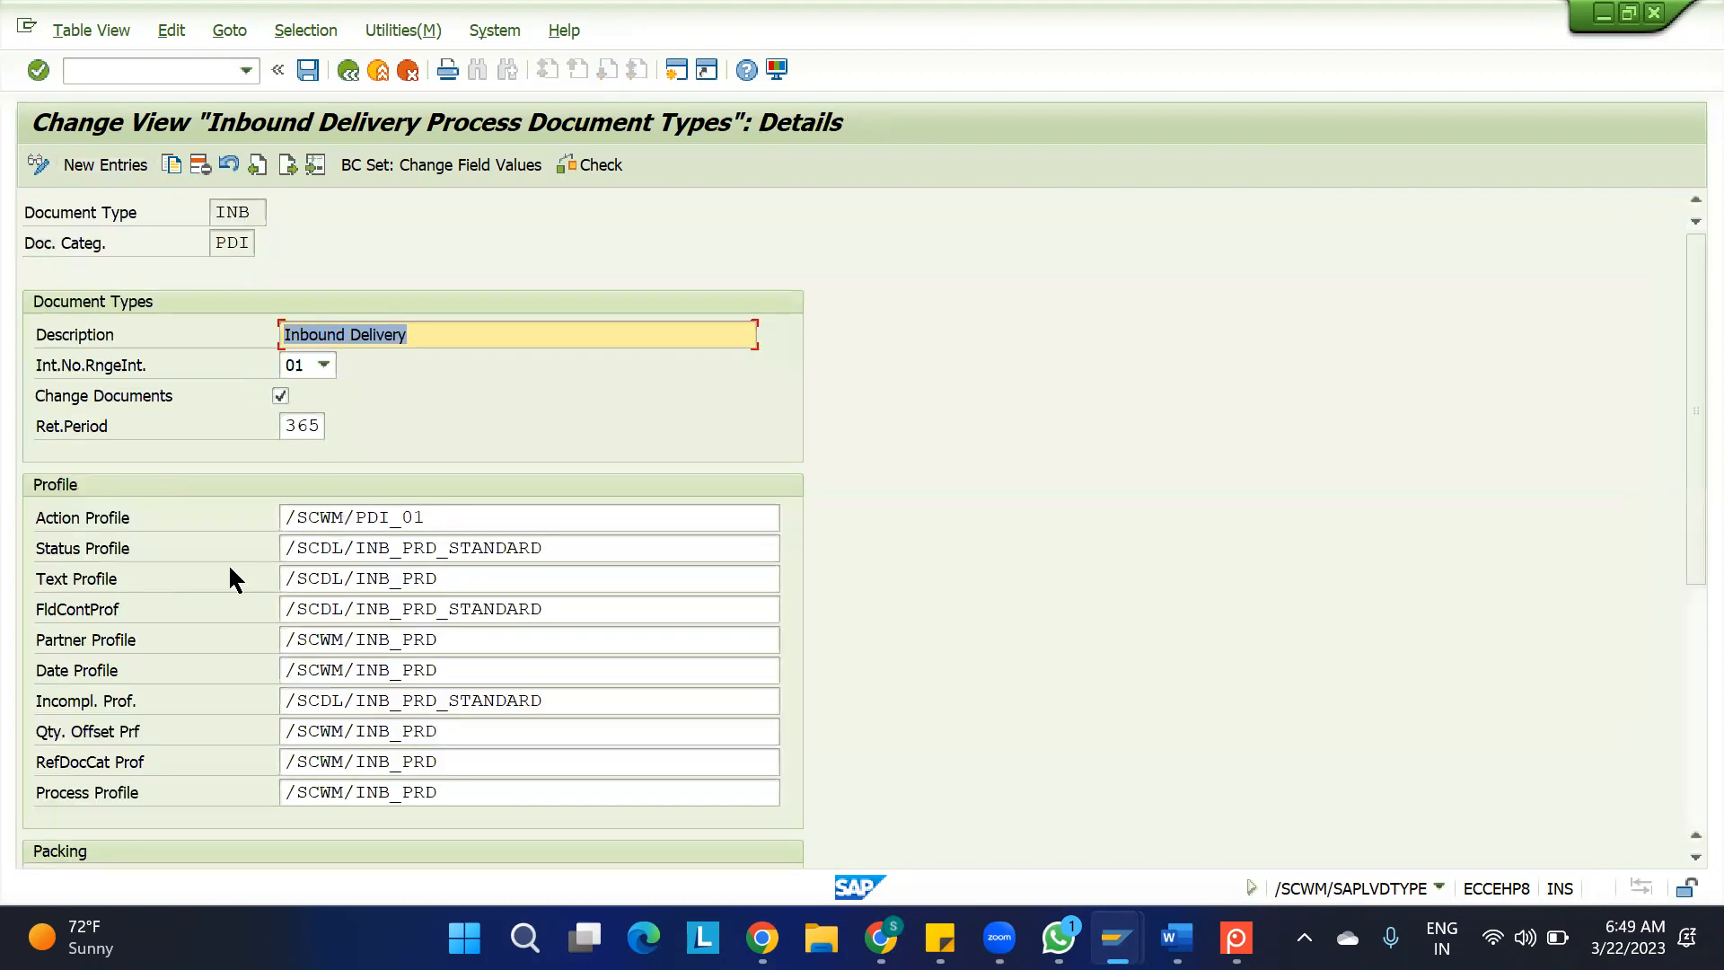
scroll(144, 561, down, 1)
scroll(141, 558, down, 4)
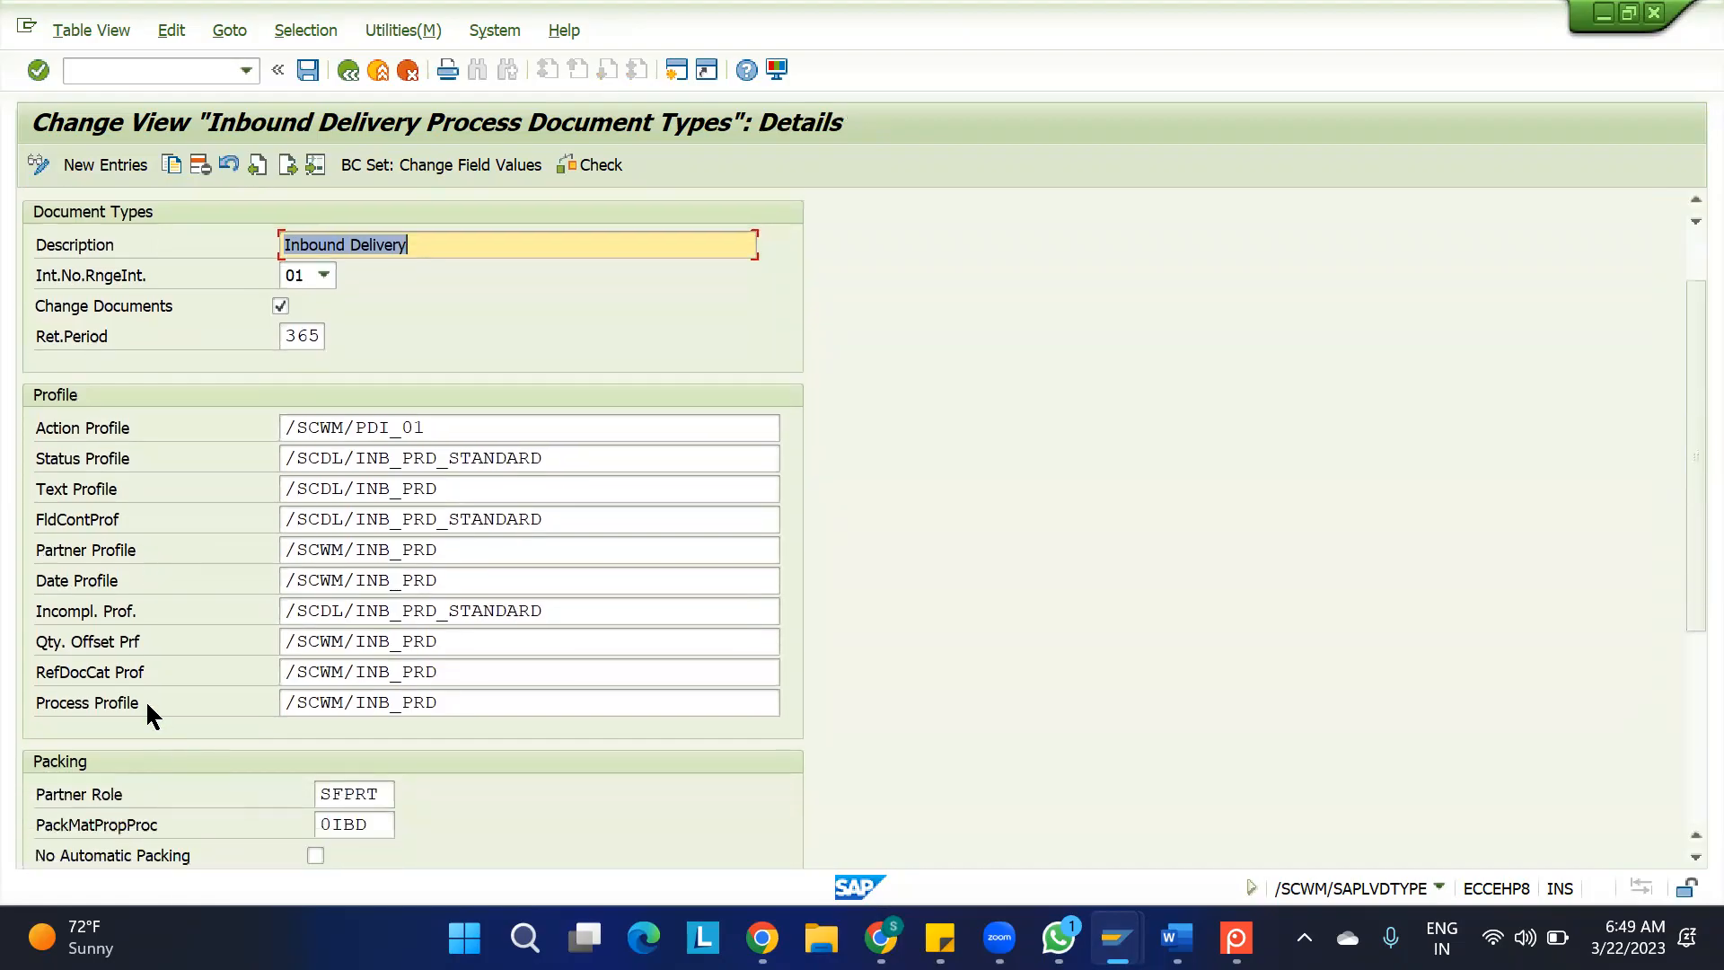
click(147, 708)
drag(438, 698, 221, 699)
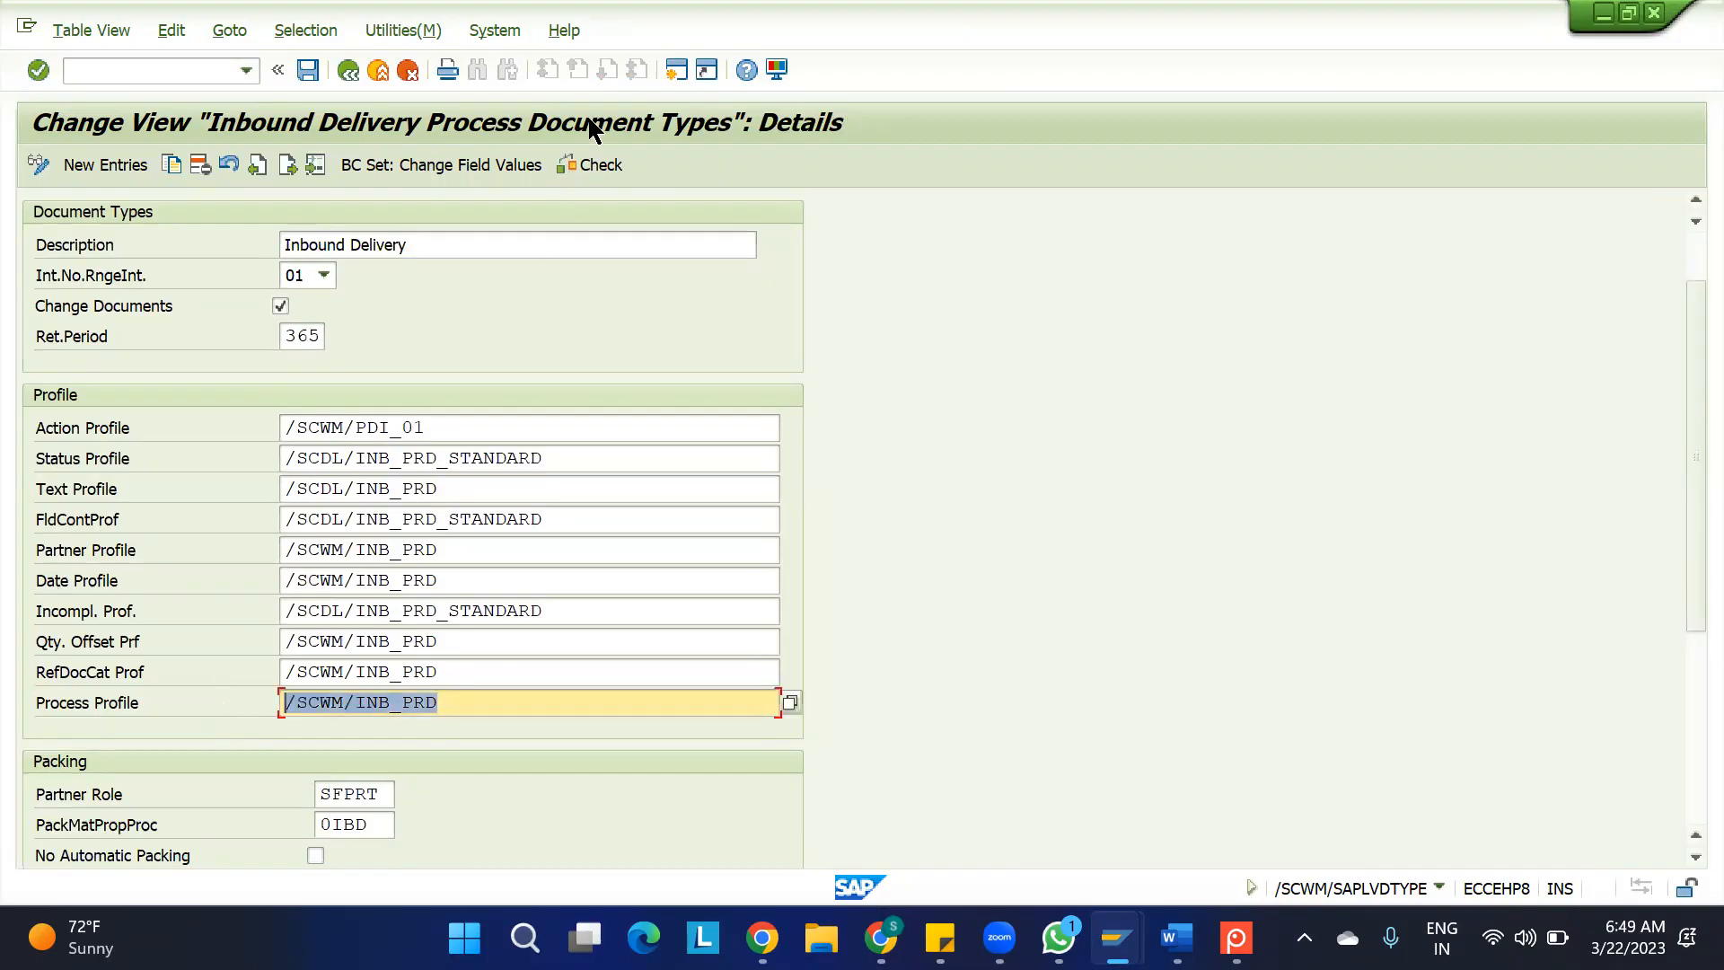
Start a new SAP session and open the SAP Reference IMG there using SPRO
click(677, 71)
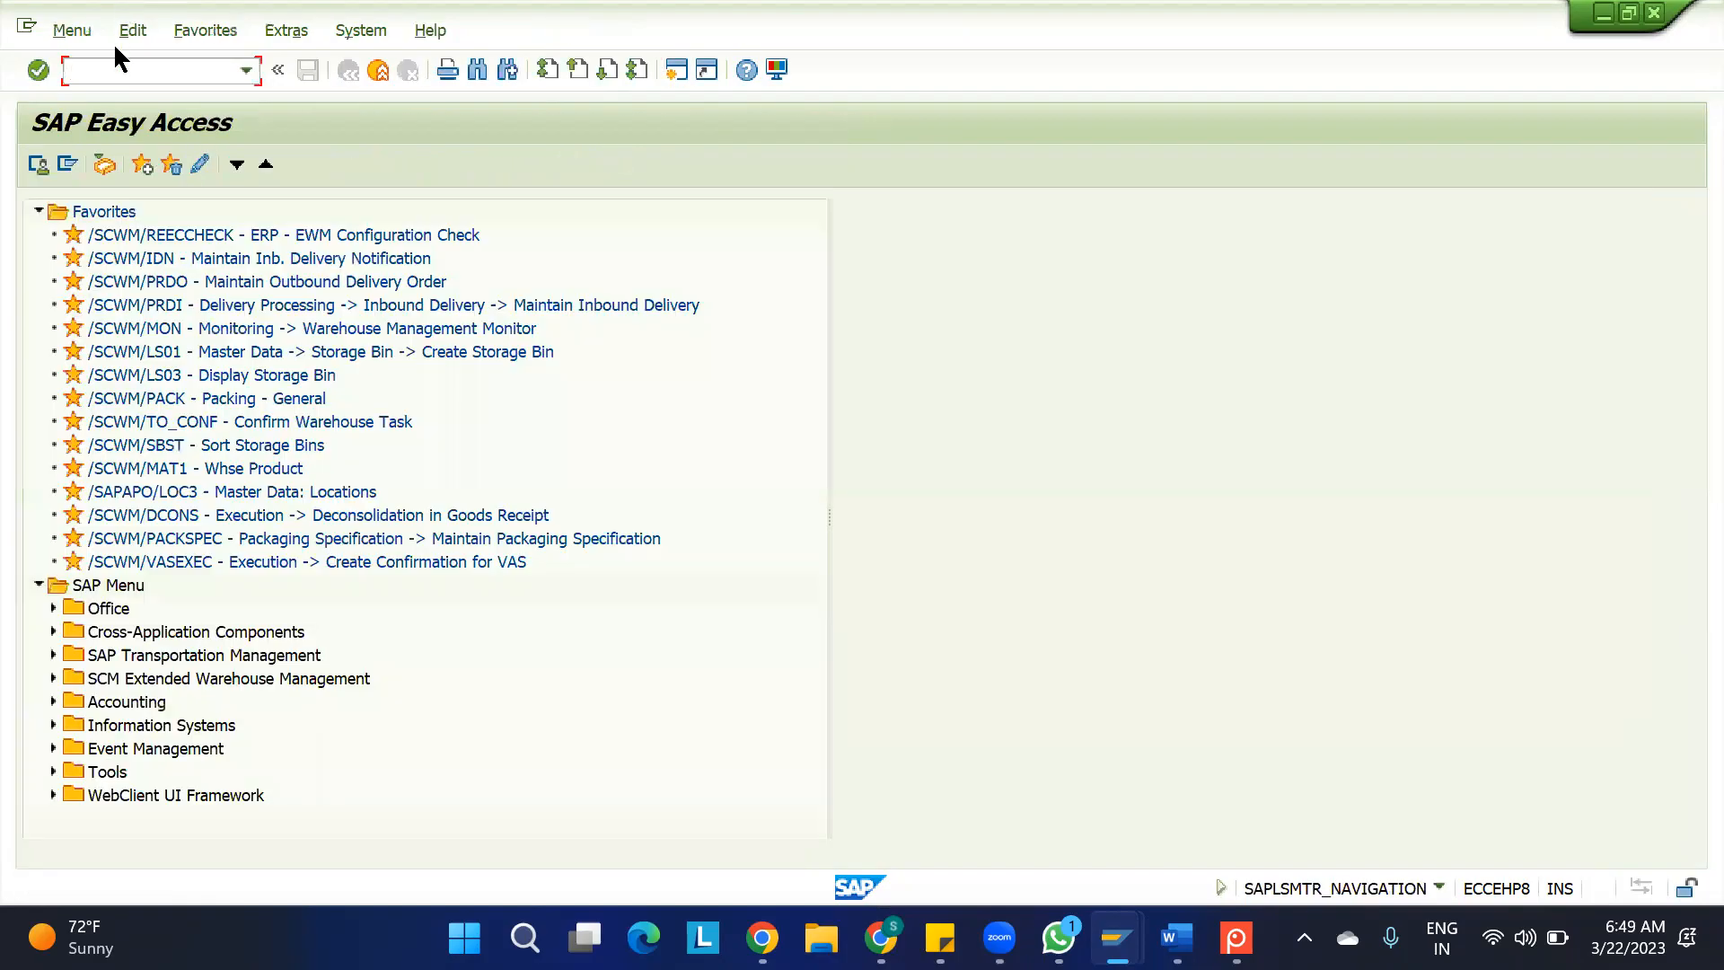
text(SPRO)
key(Return)
click(115, 169)
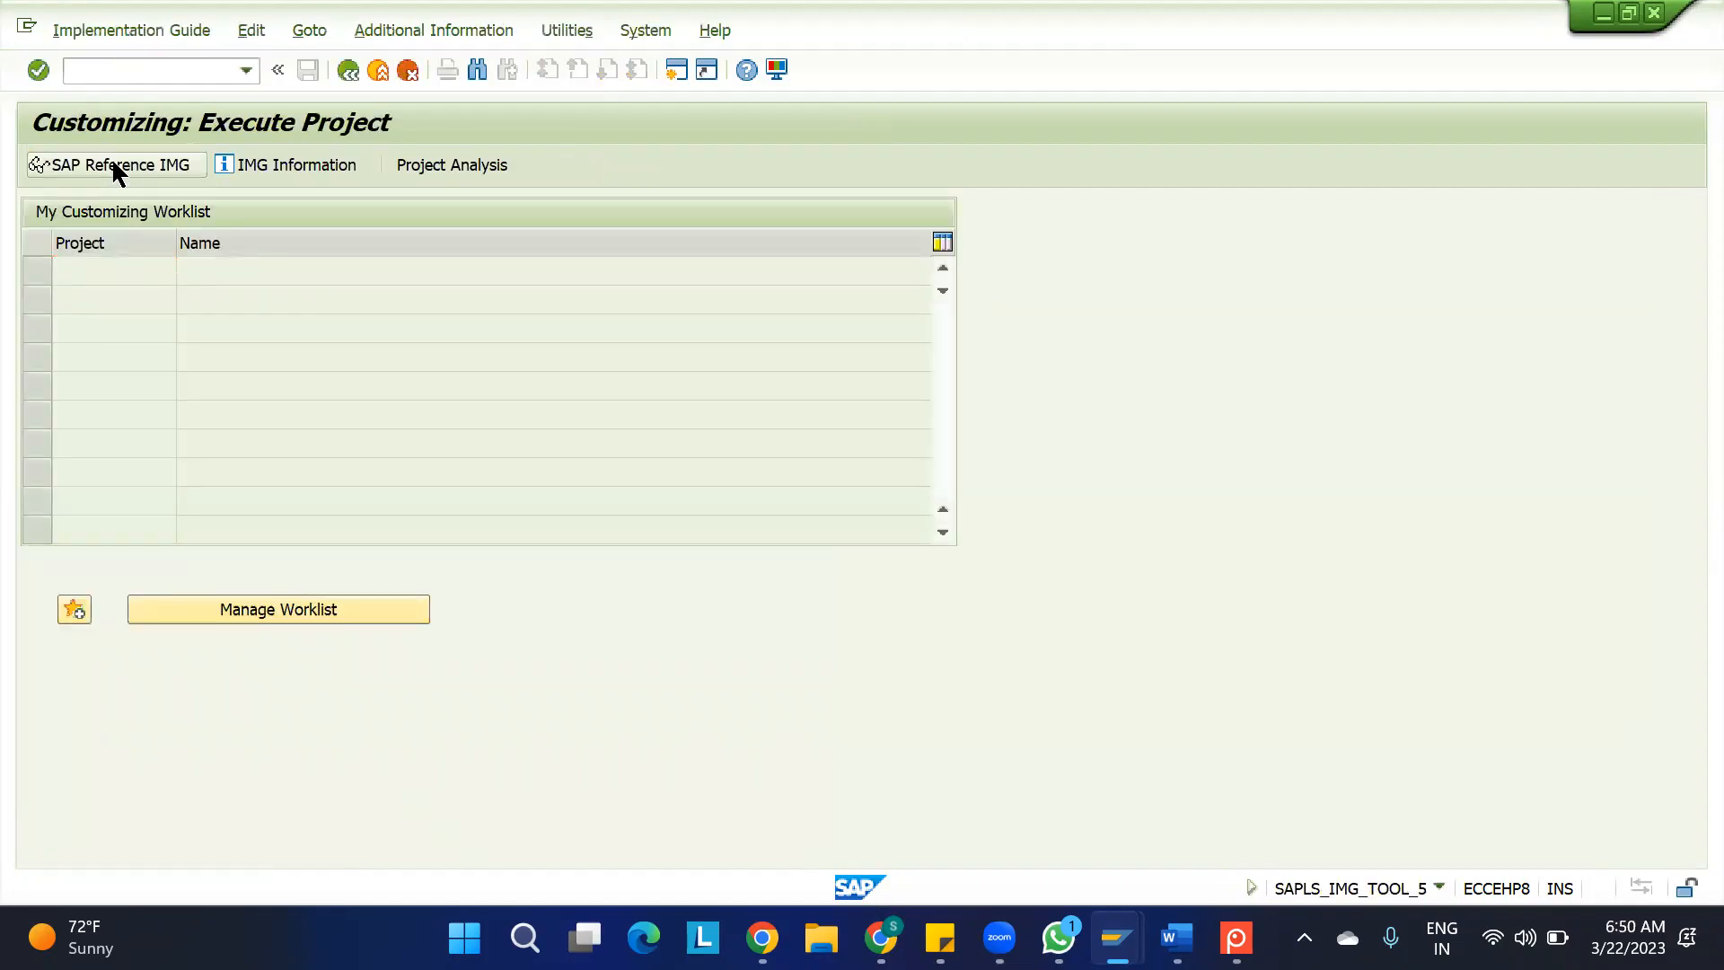
Expand the IMG through SCM Extended Warehouse Management, Extended Warehouse Management, Cross-Process Settings and Delivery - Warehouse Request down to the Process Codes activities
click(52, 398)
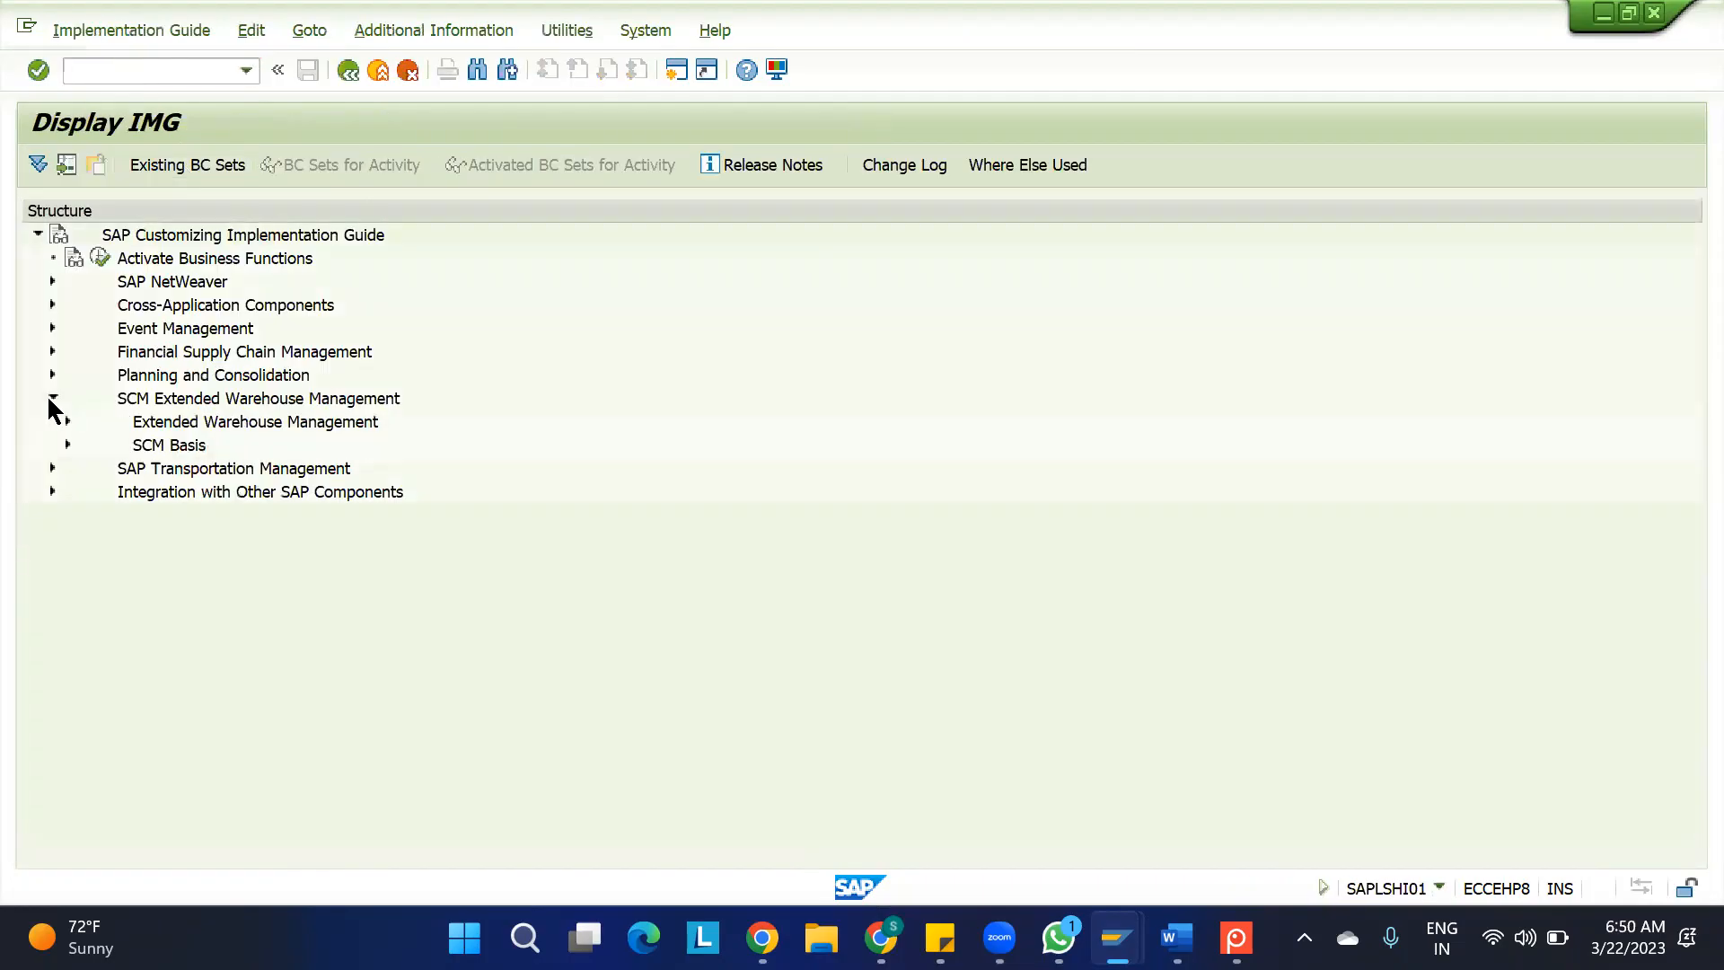
click(67, 422)
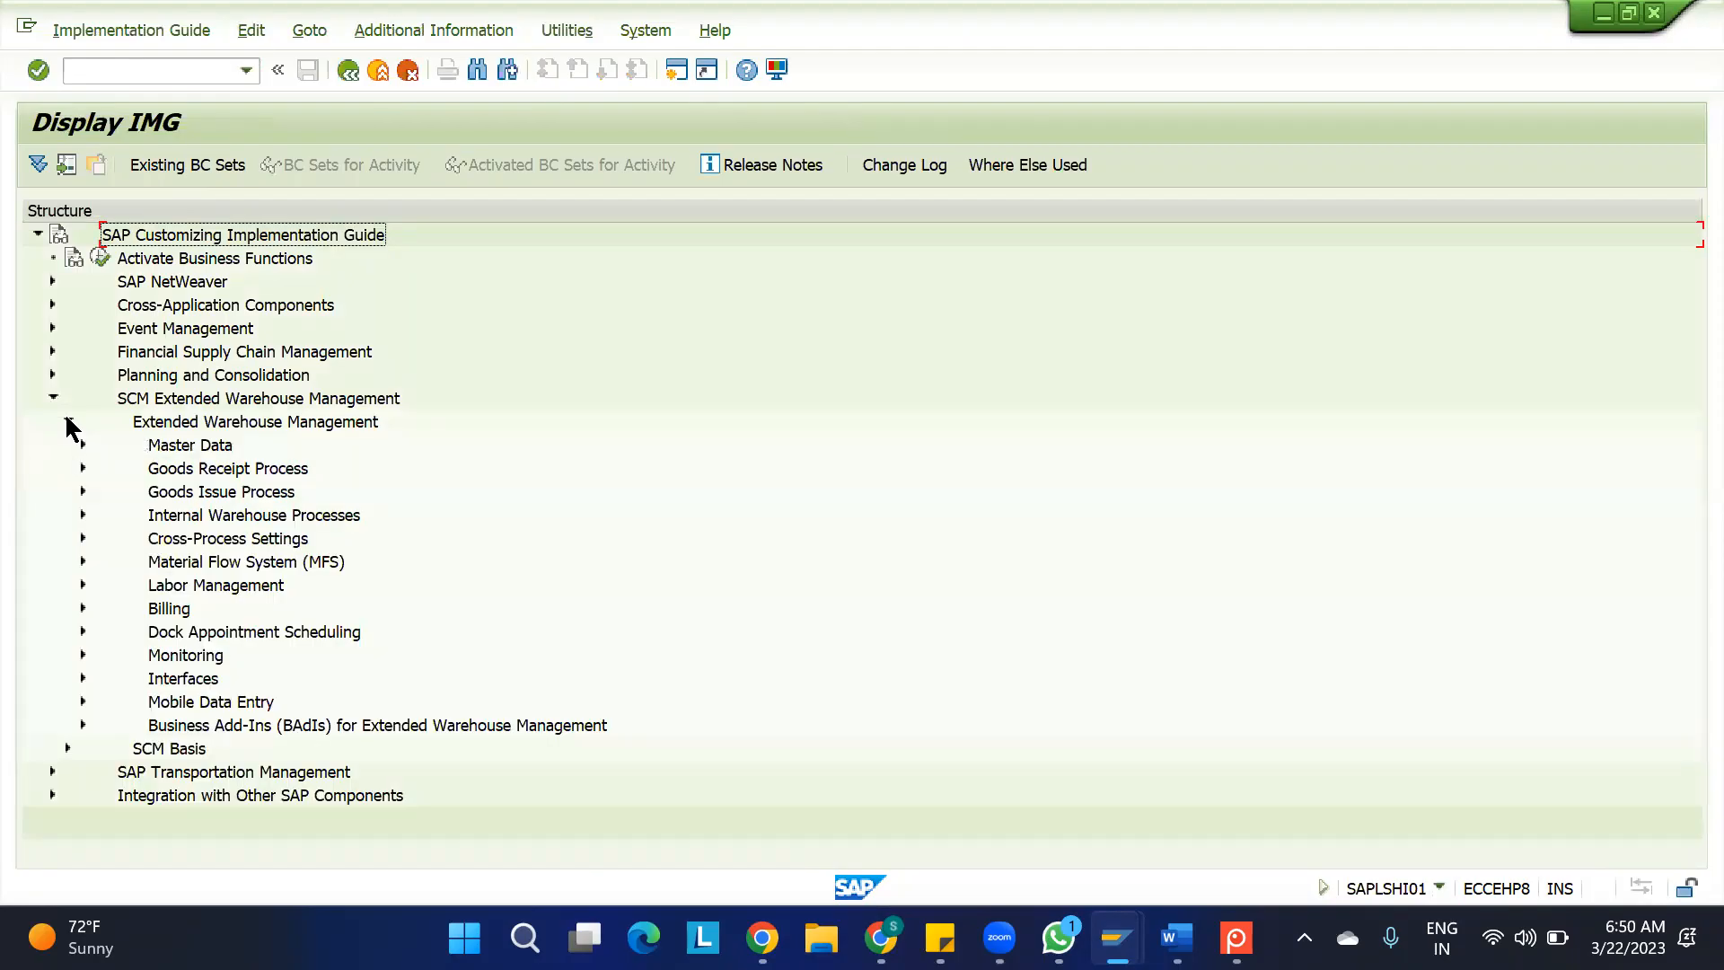
click(174, 541)
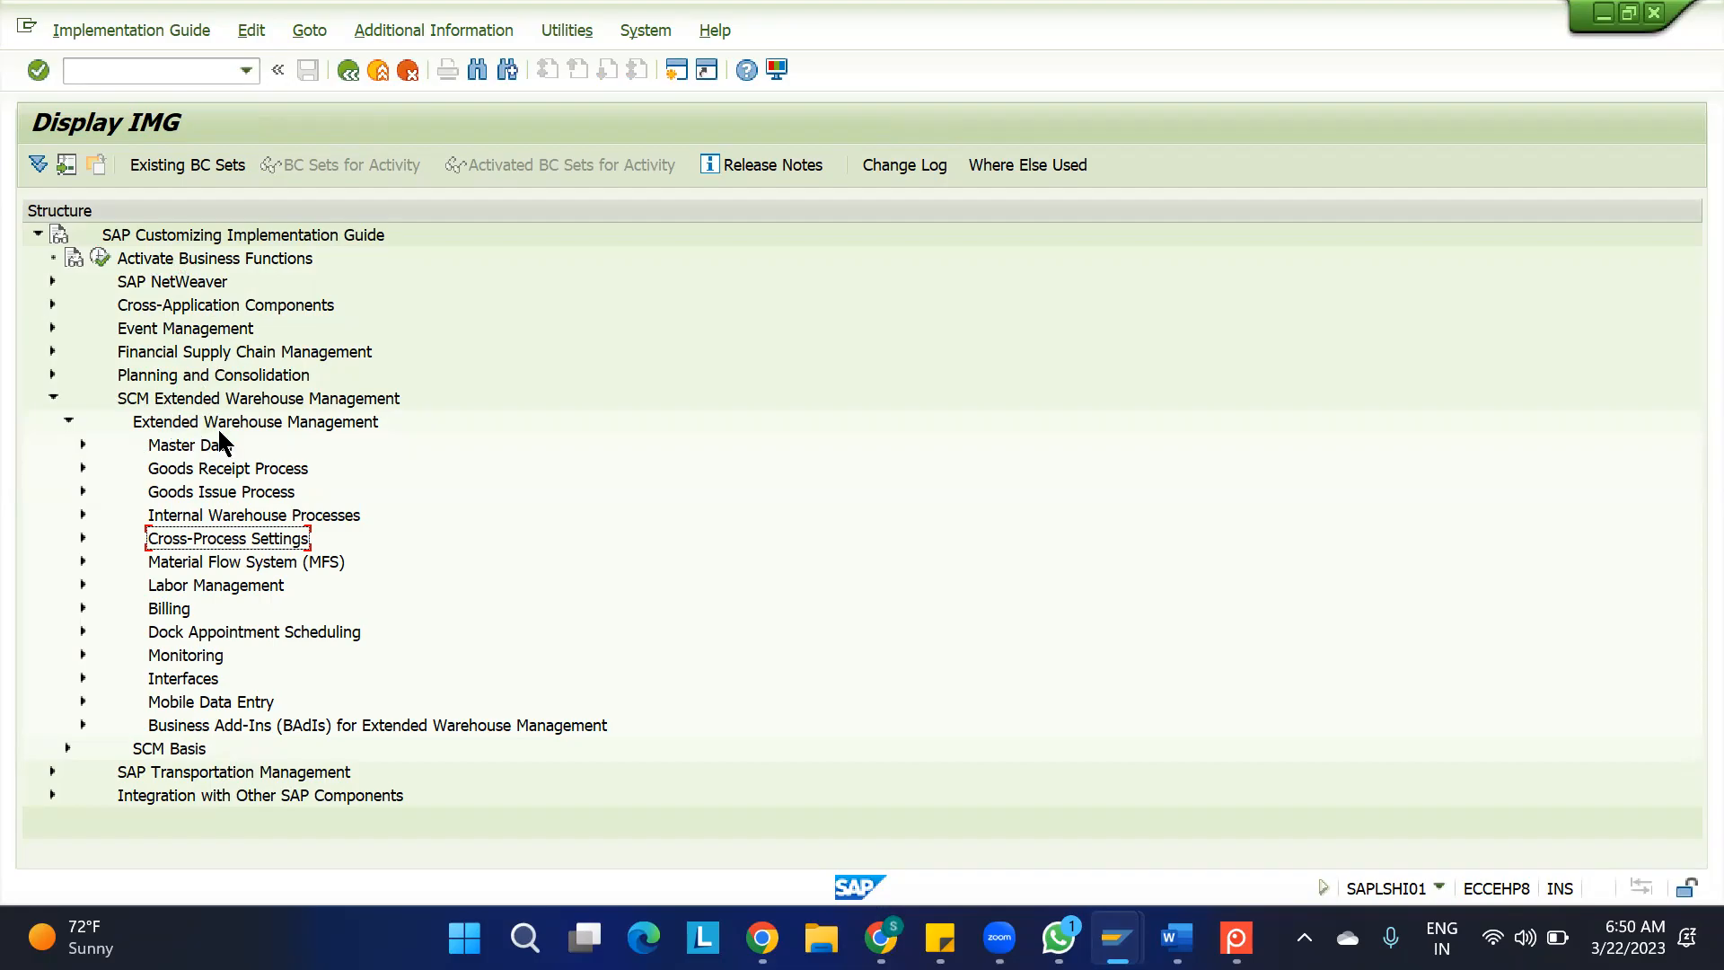
click(82, 538)
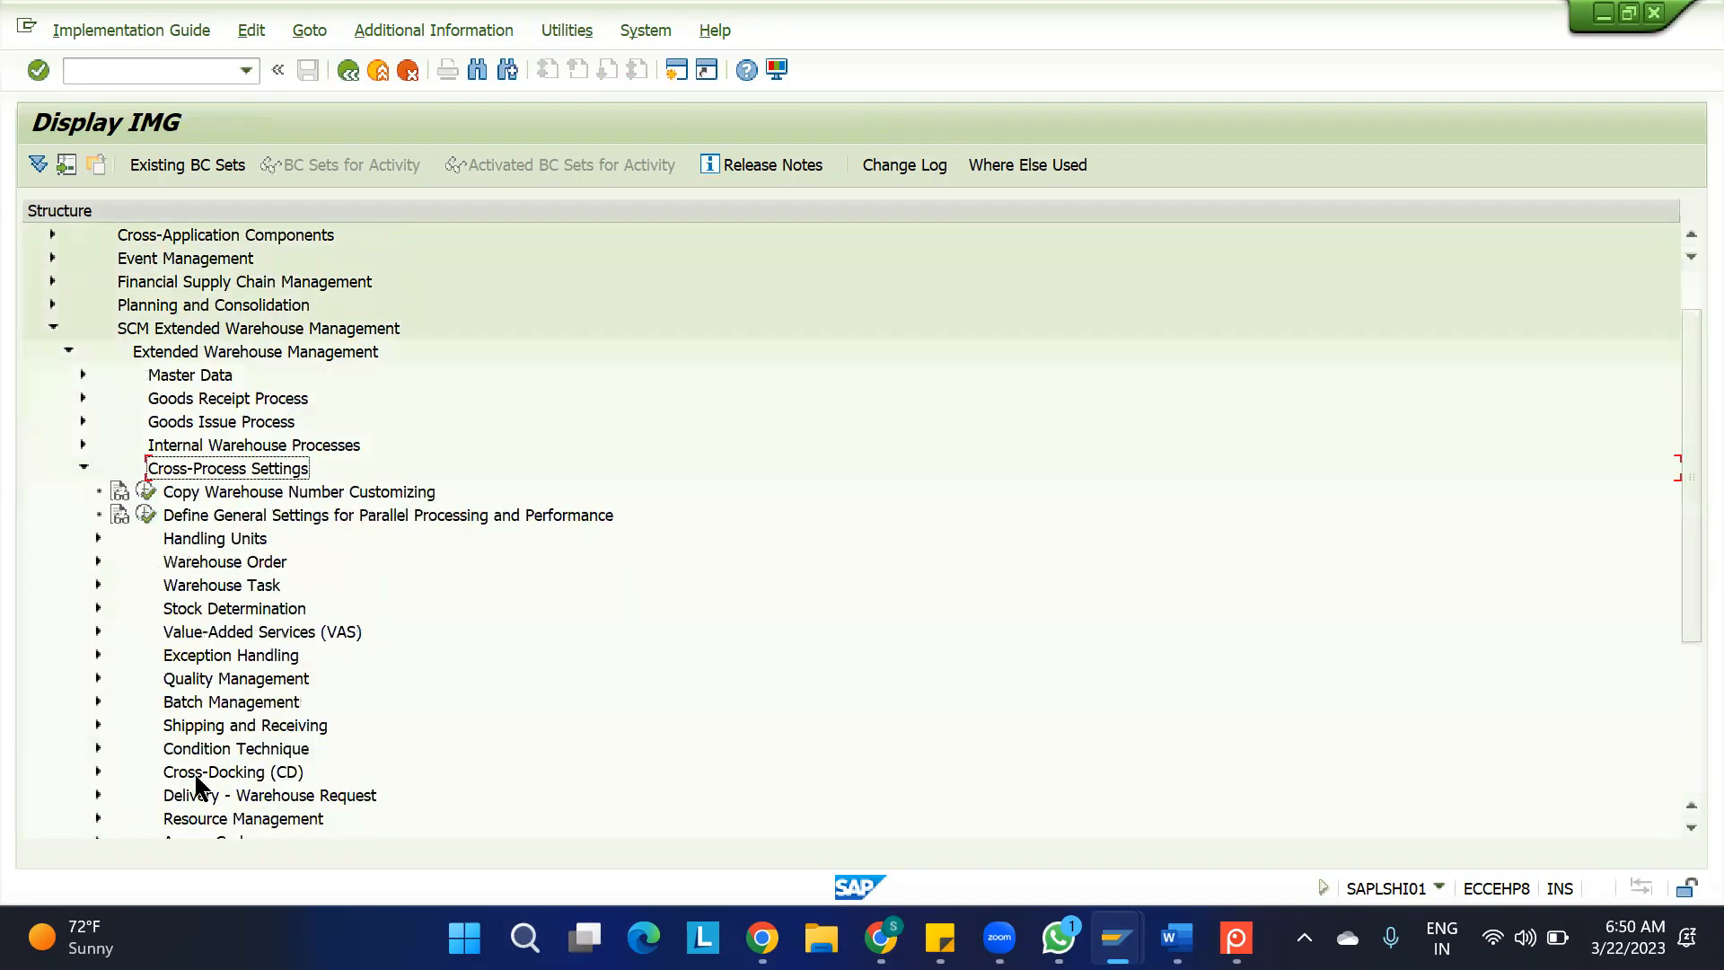
click(219, 796)
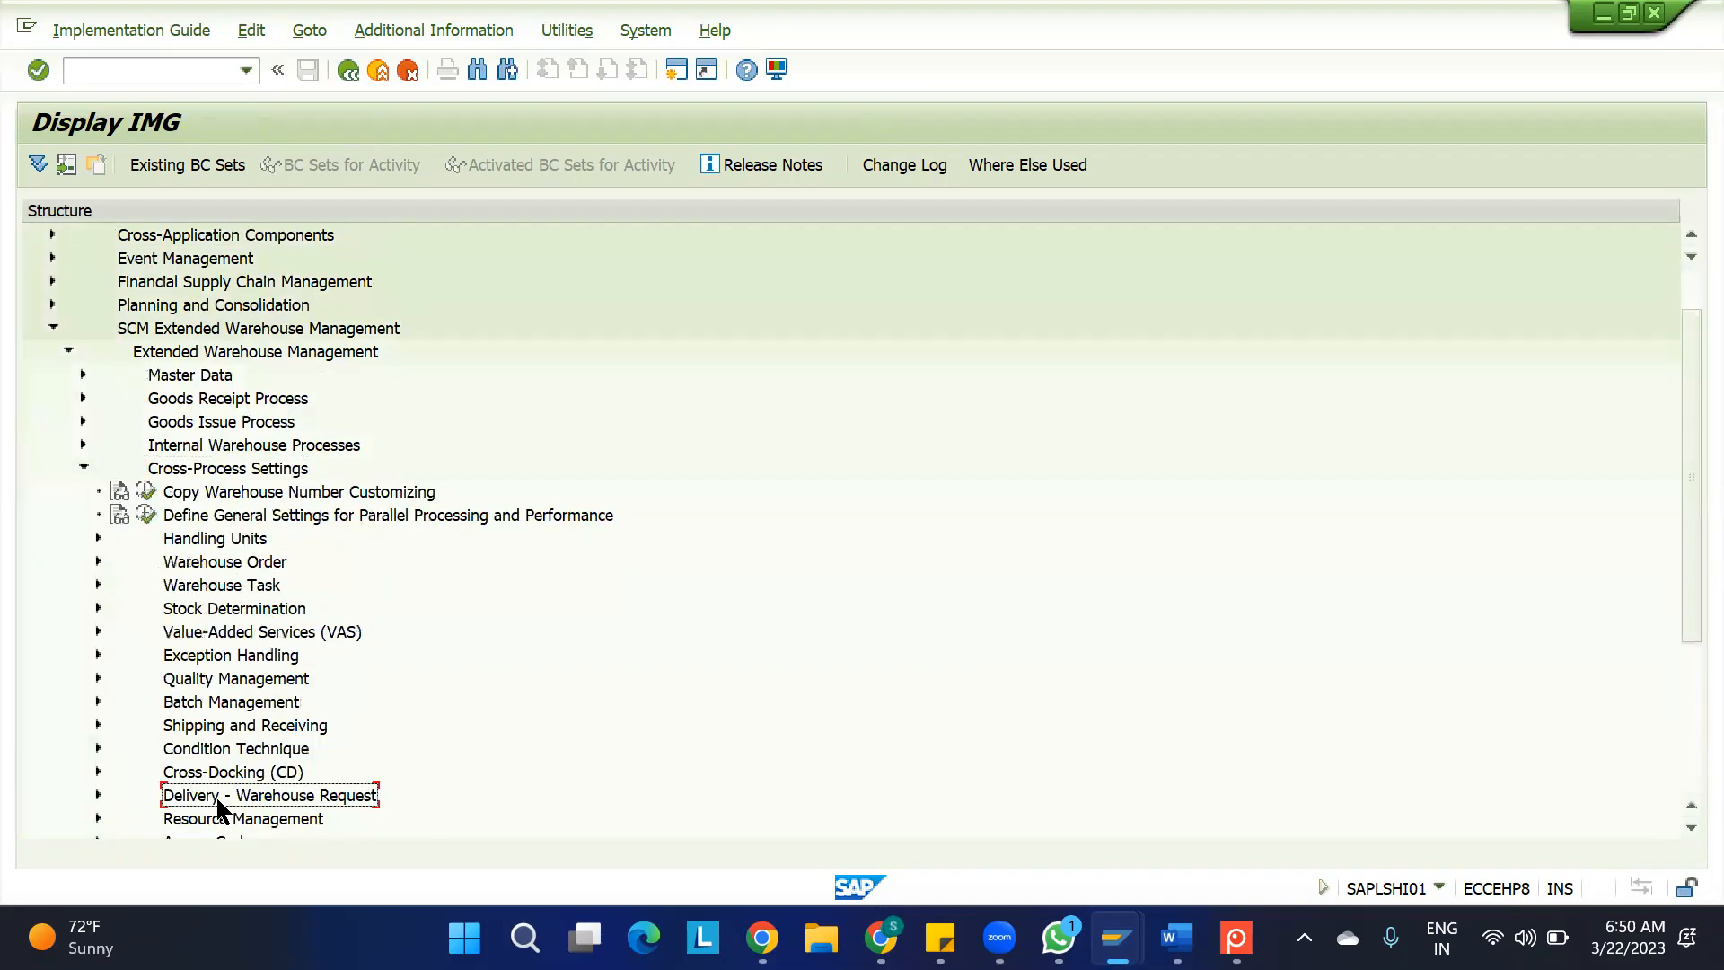
click(98, 795)
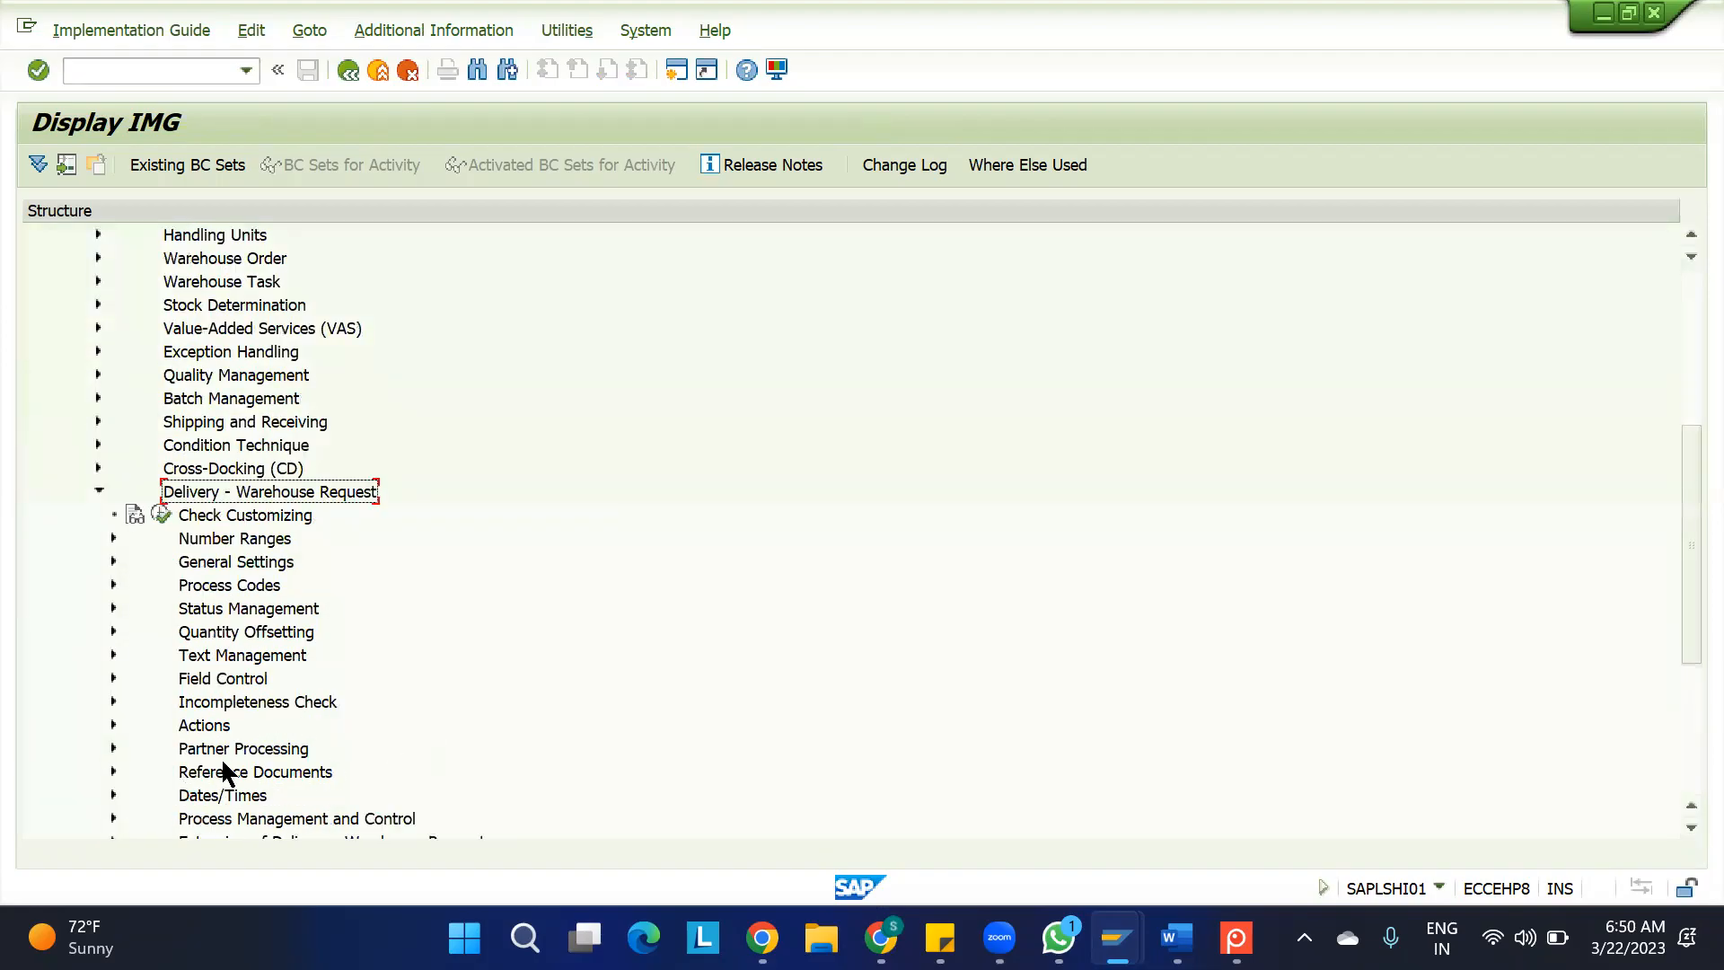
scroll(362, 699, down, 2)
click(362, 701)
click(244, 443)
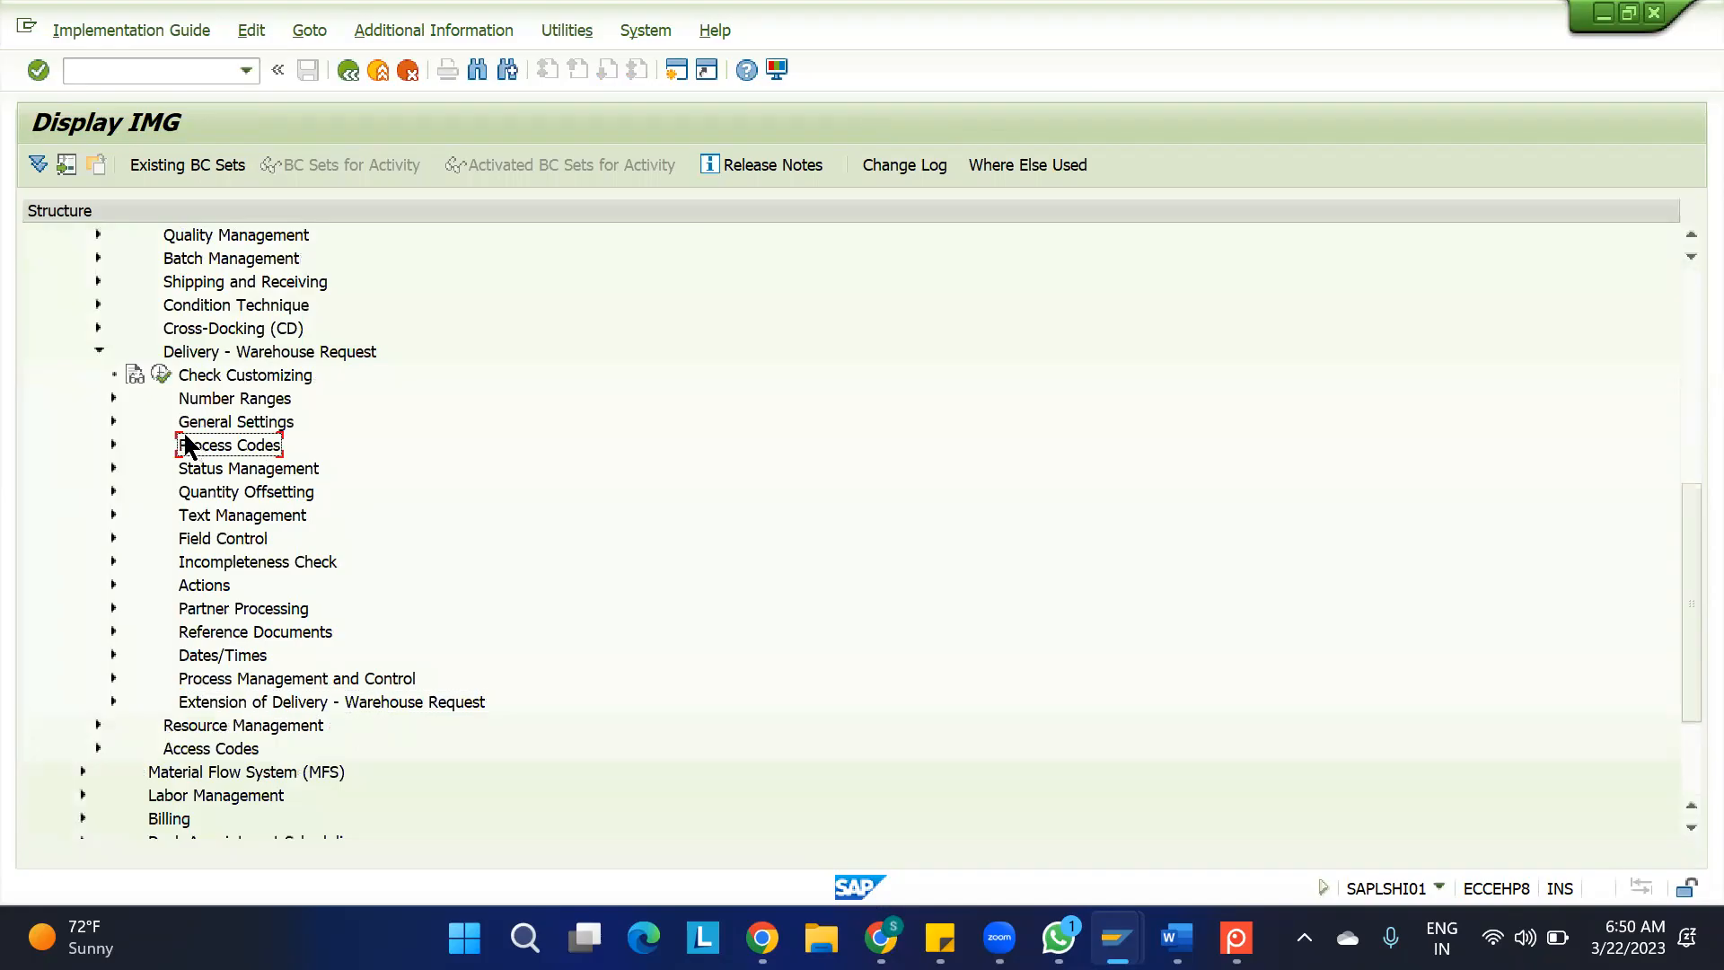
click(113, 444)
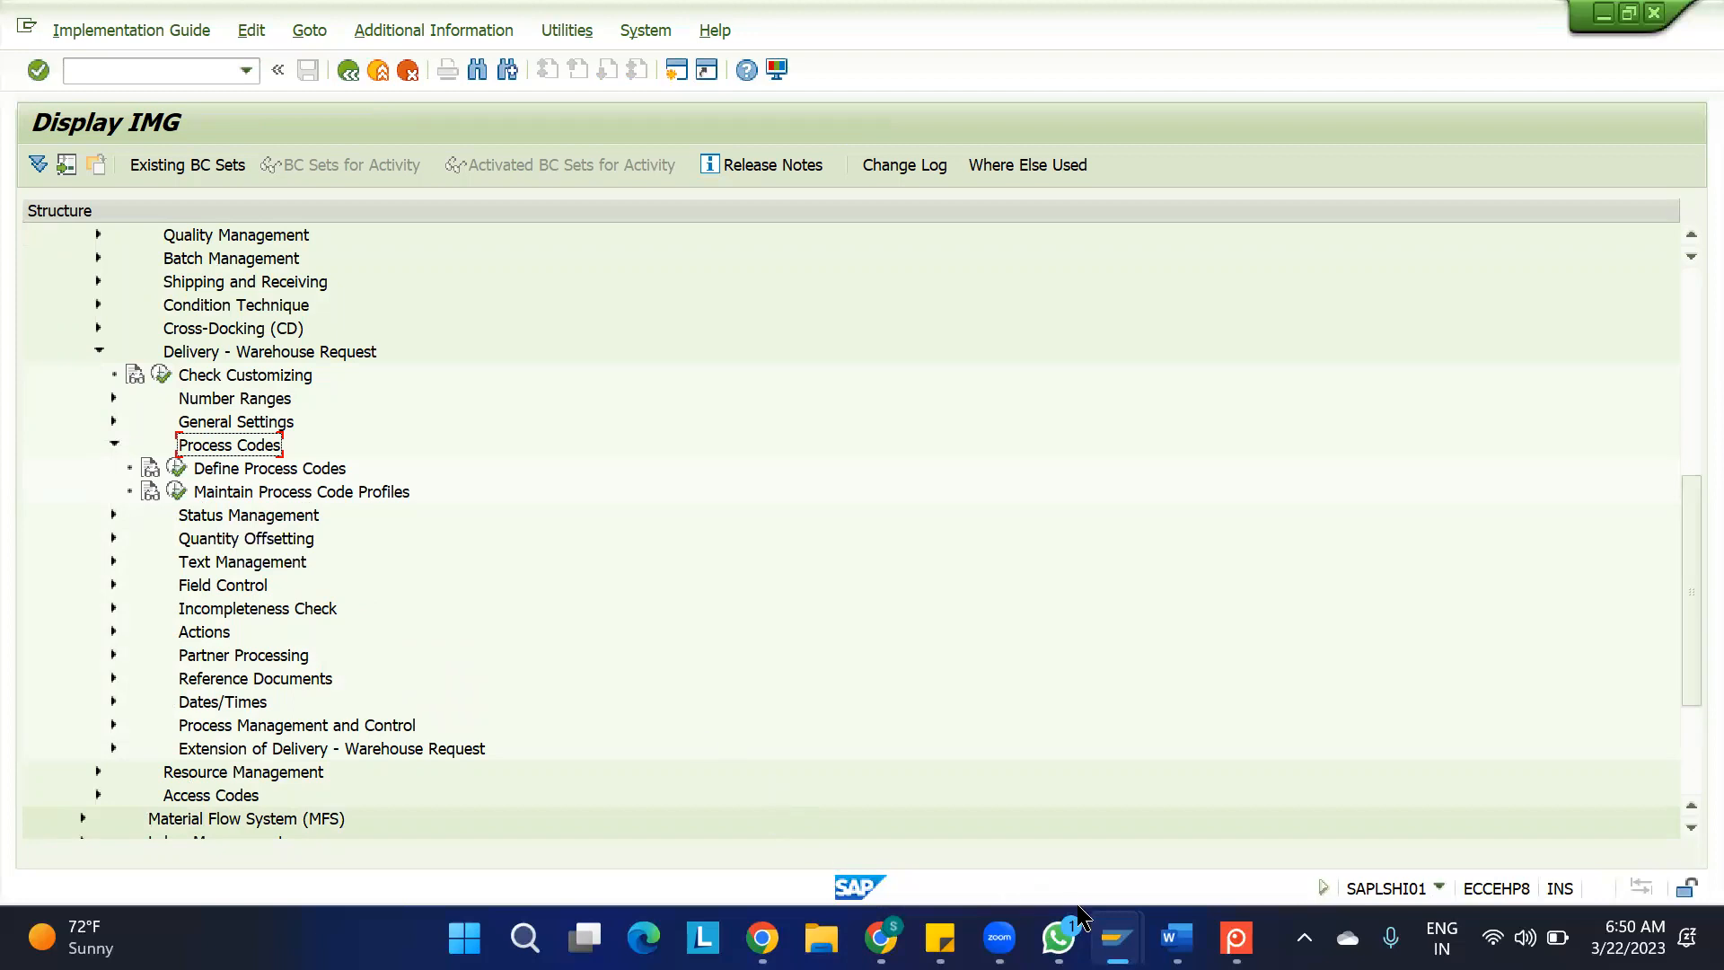
Copy the Process Profile value /SCWM/INB_PRD from the inbound delivery document type details and open Maintain Process Code Profiles in the IMG
mouse_move(1116, 938)
click(997, 826)
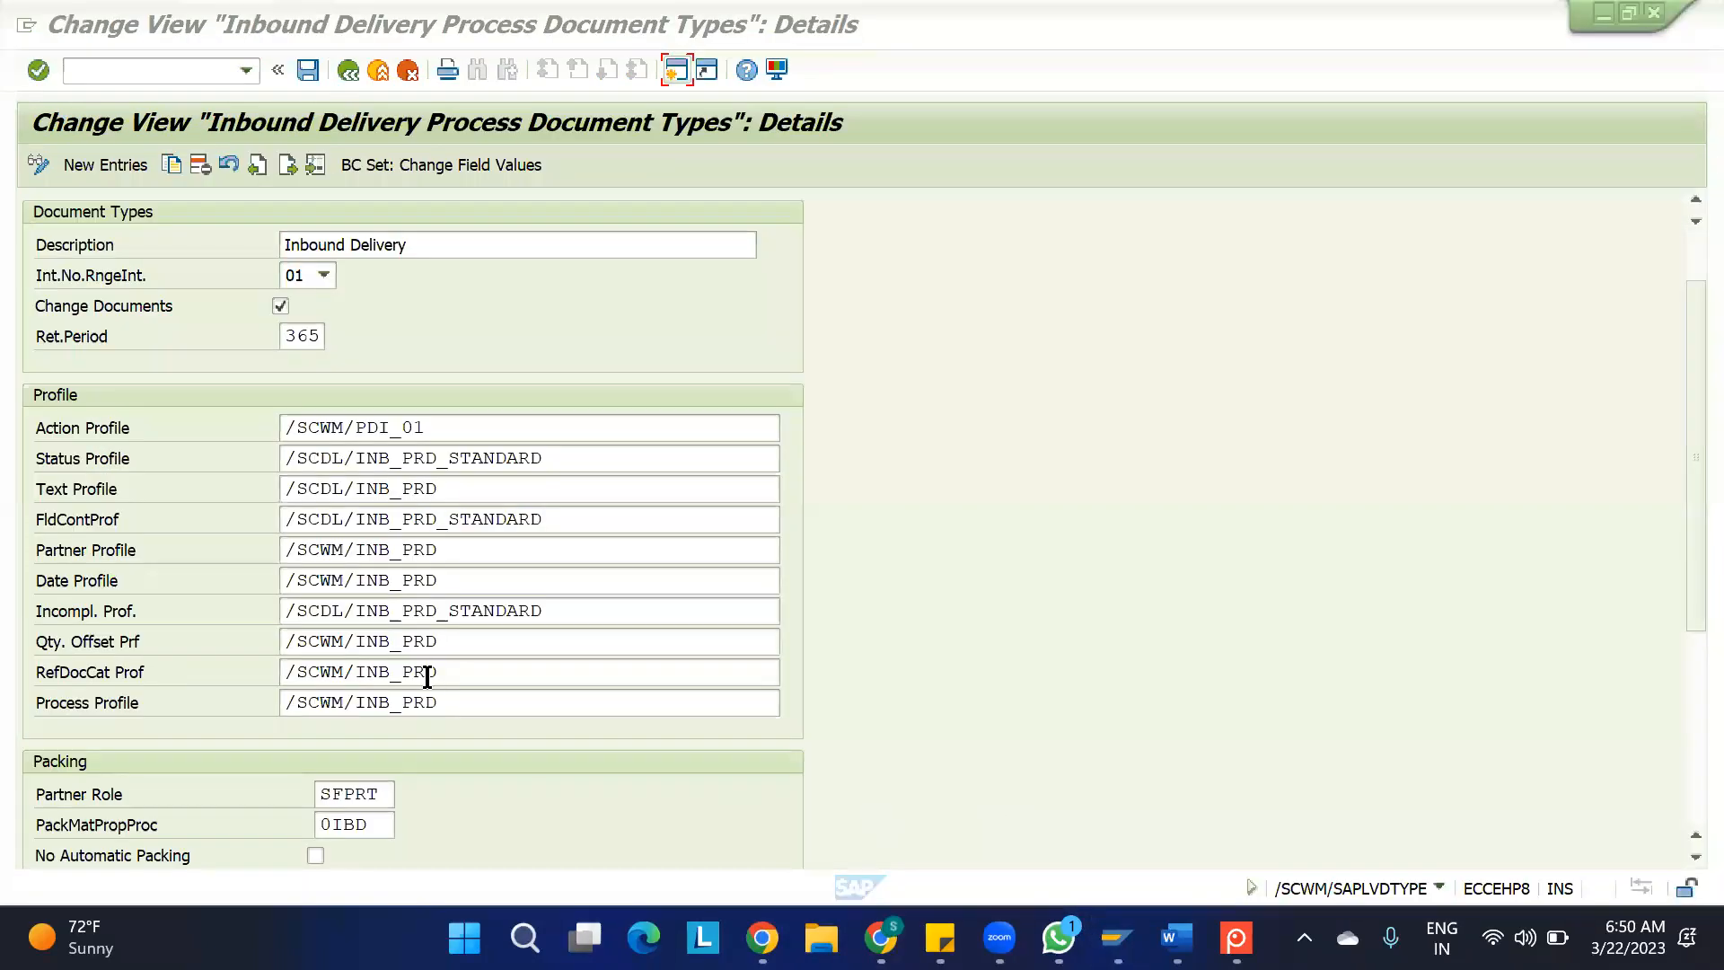
drag(438, 702, 197, 696)
key(ctrl+c)
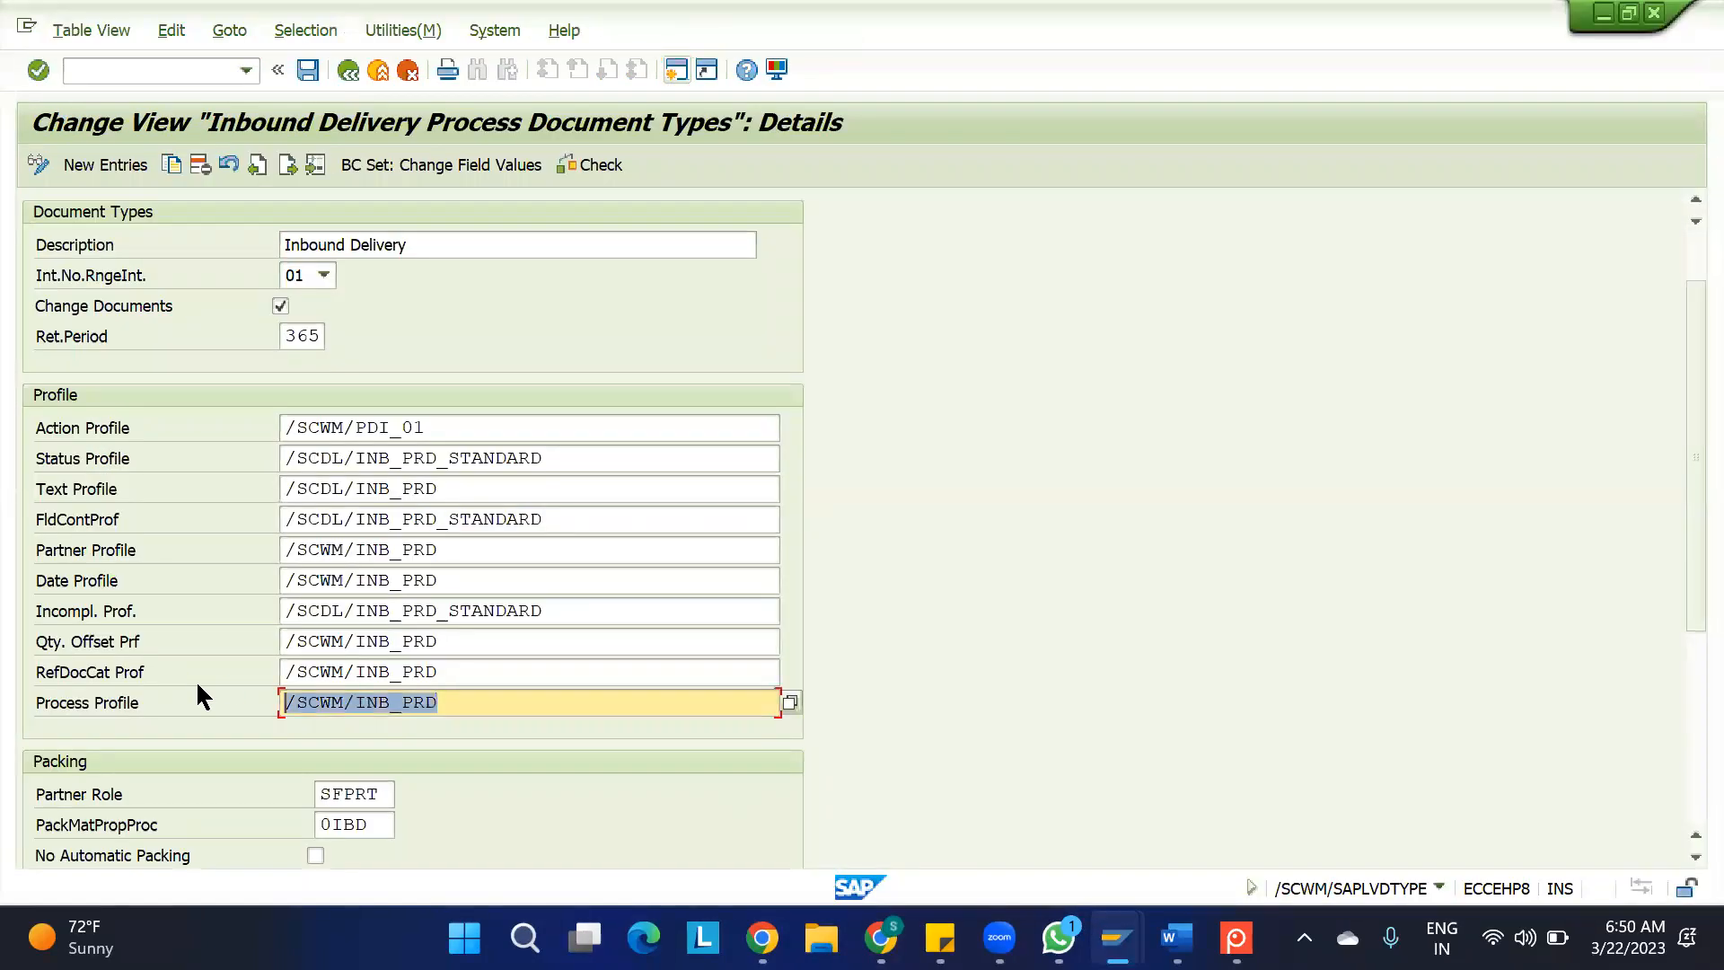
click(198, 685)
key(alt+Tab)
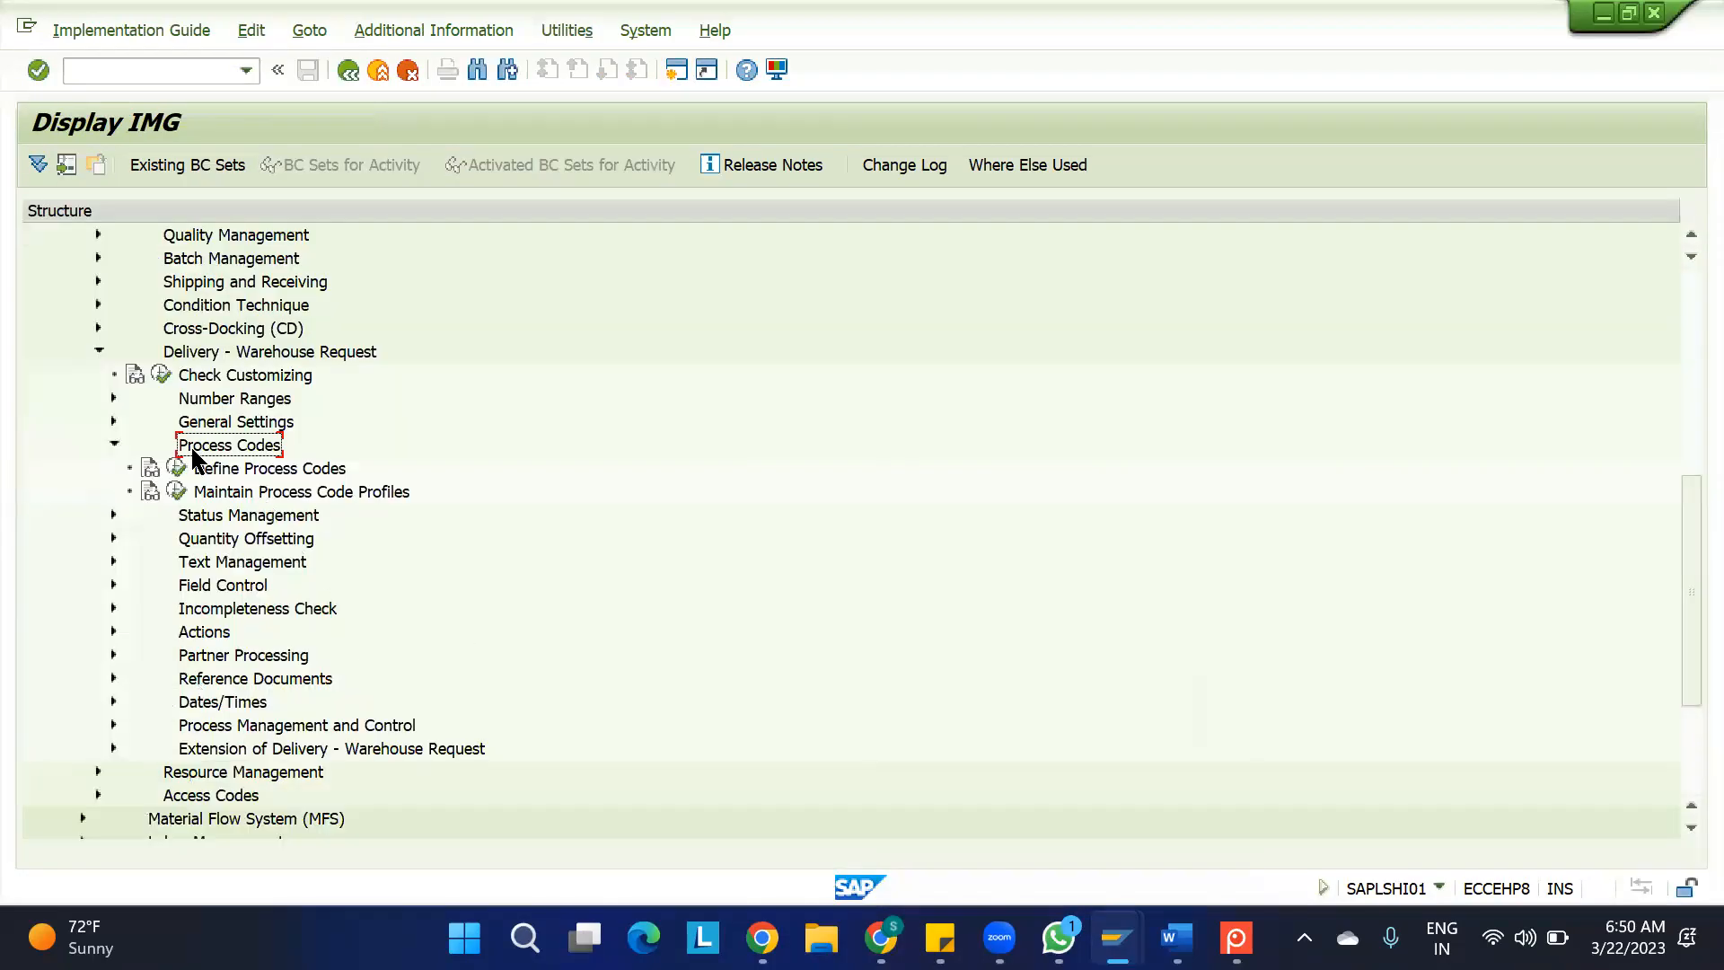
click(176, 489)
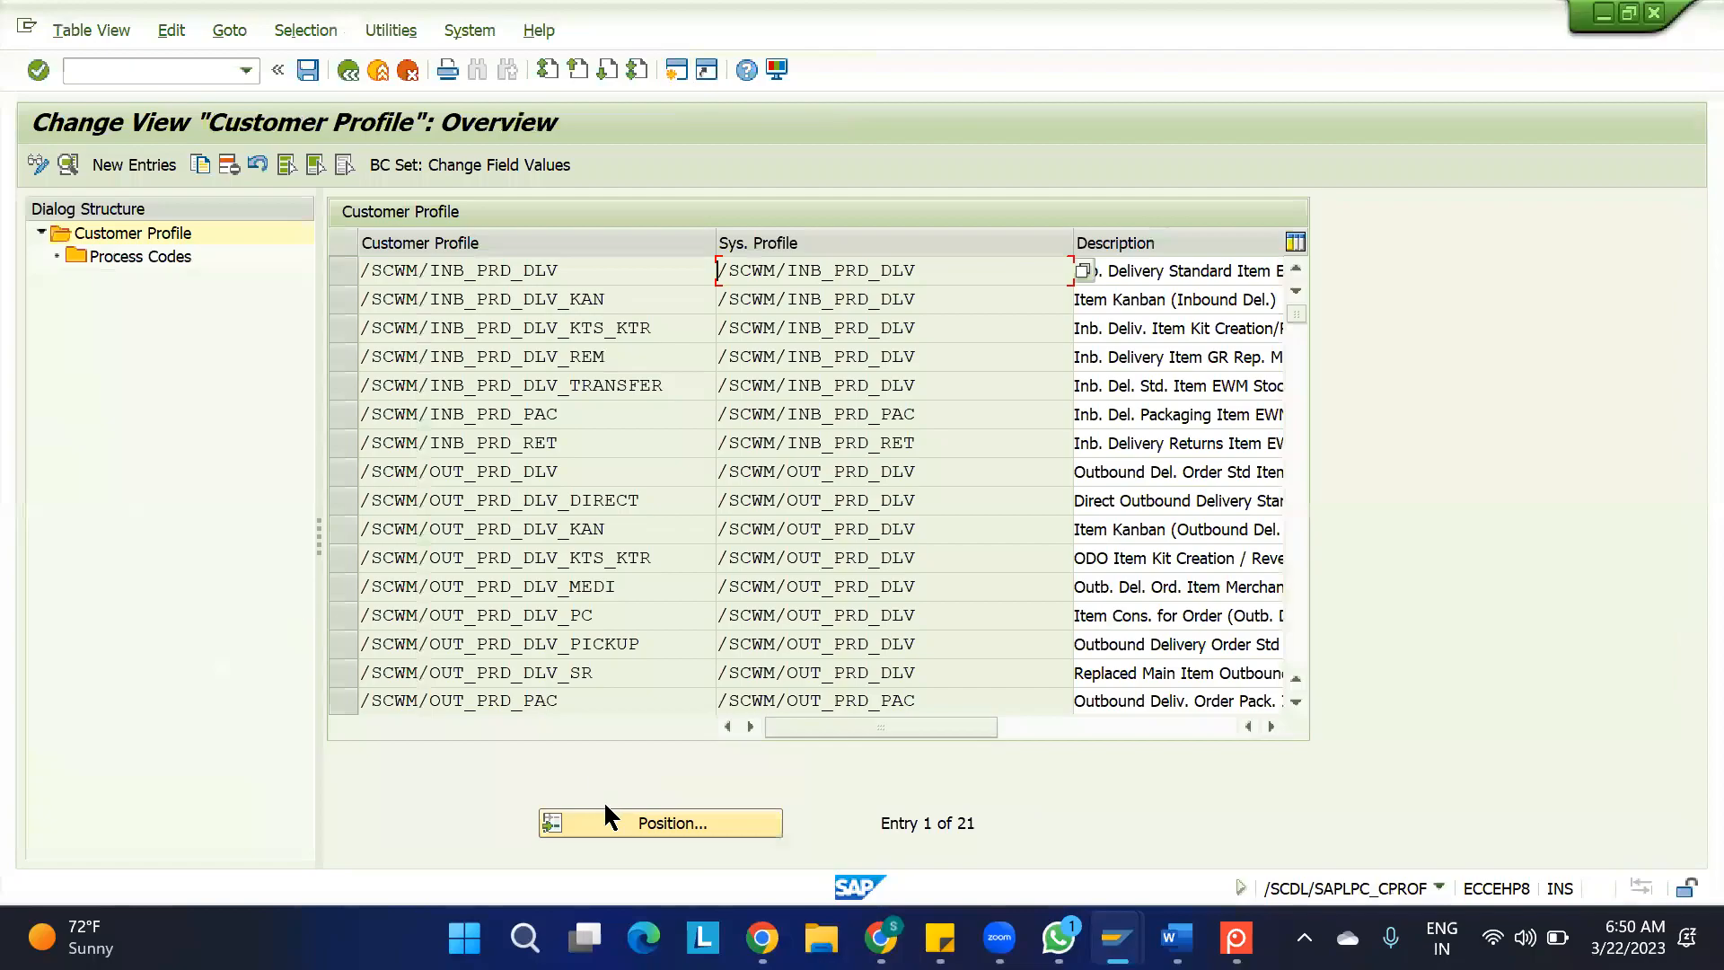
Look up /SCWM/INB_PRD in the Customer Profile overview, recheck the document type's Process Profile, and return to the IMG structure
click(603, 819)
key(ctrl+v)
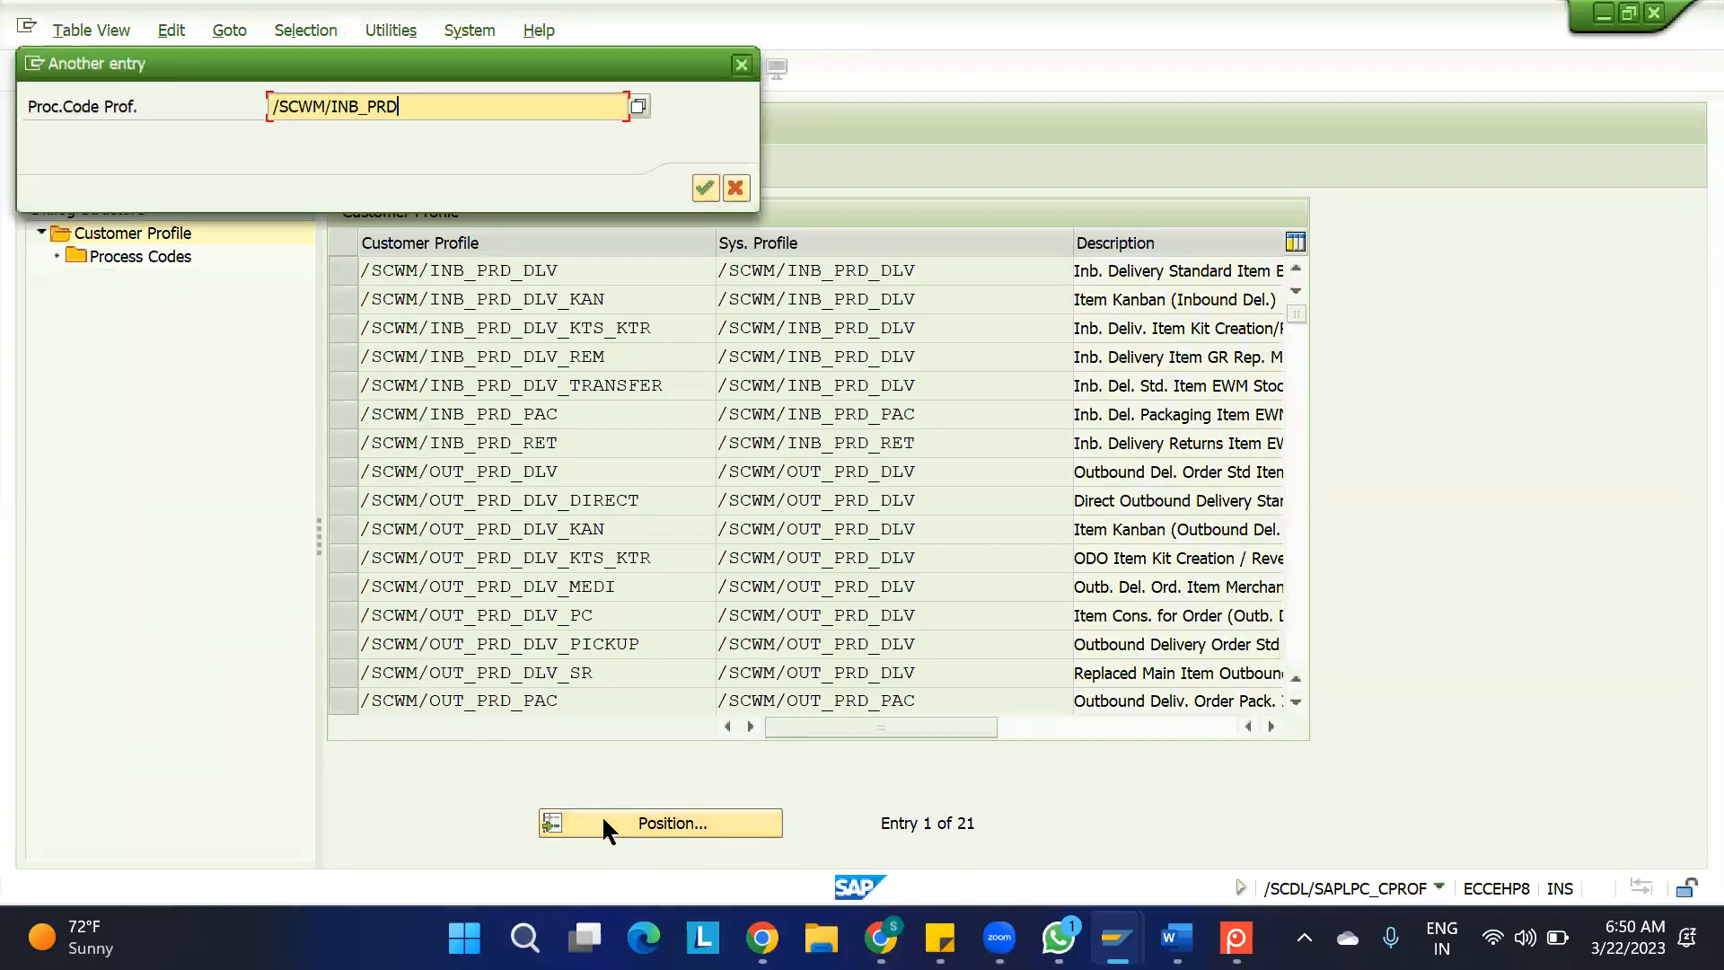
key(Return)
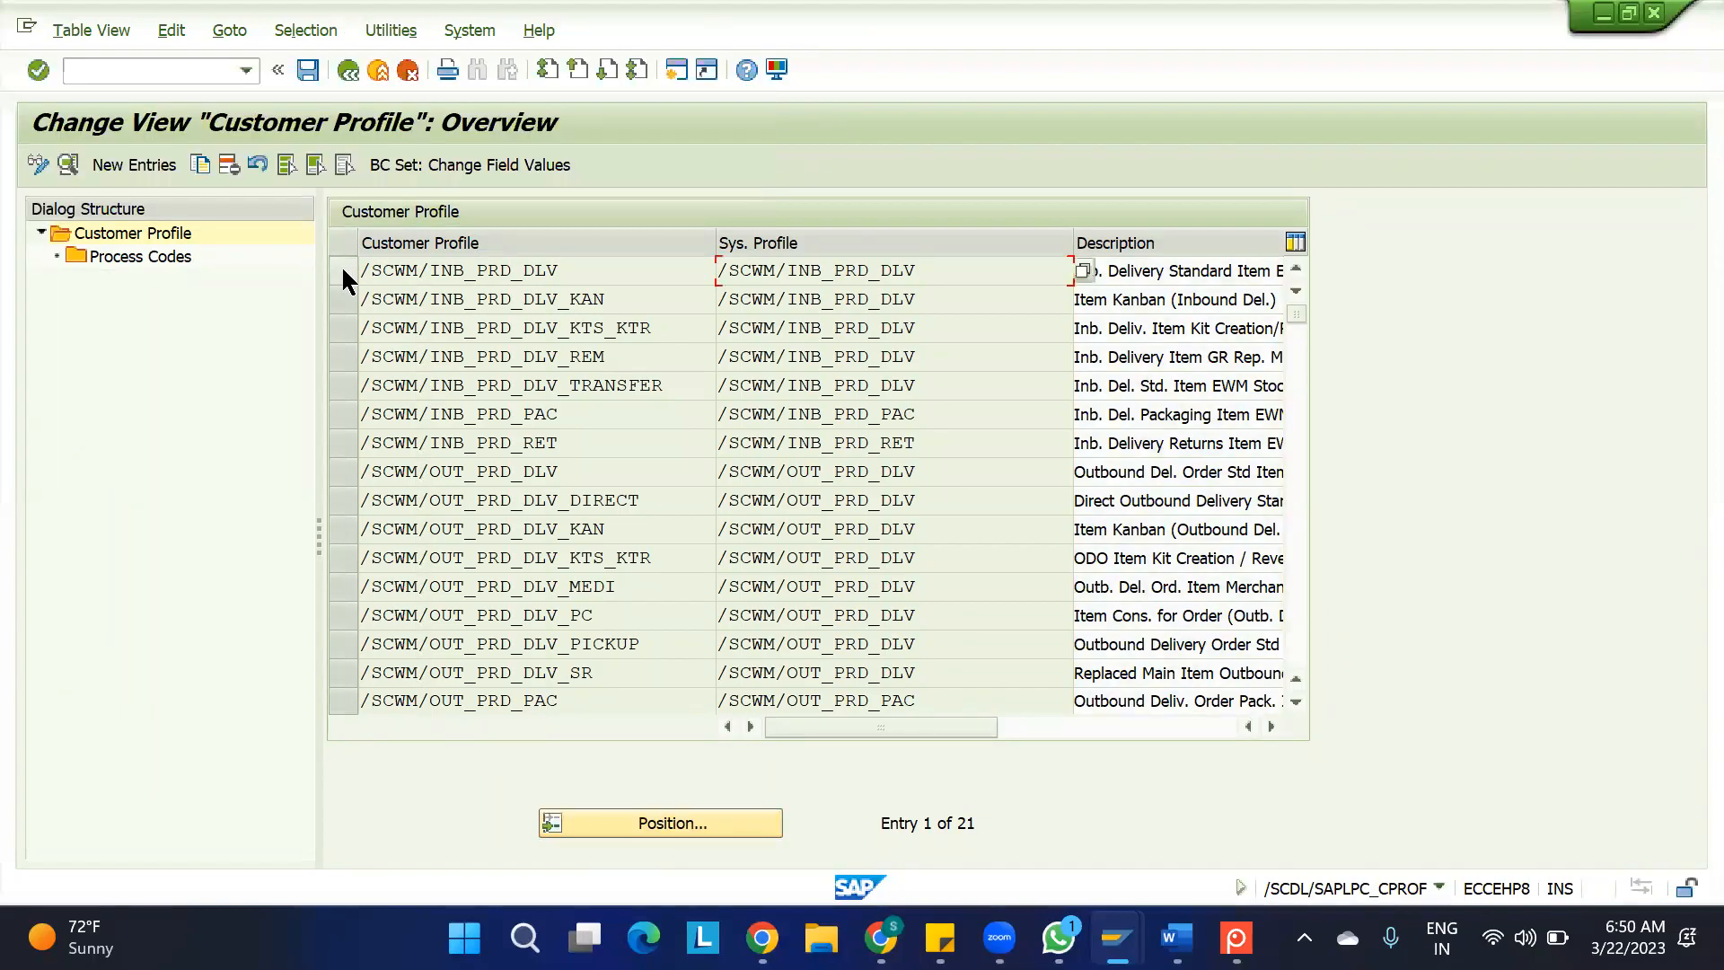
click(350, 263)
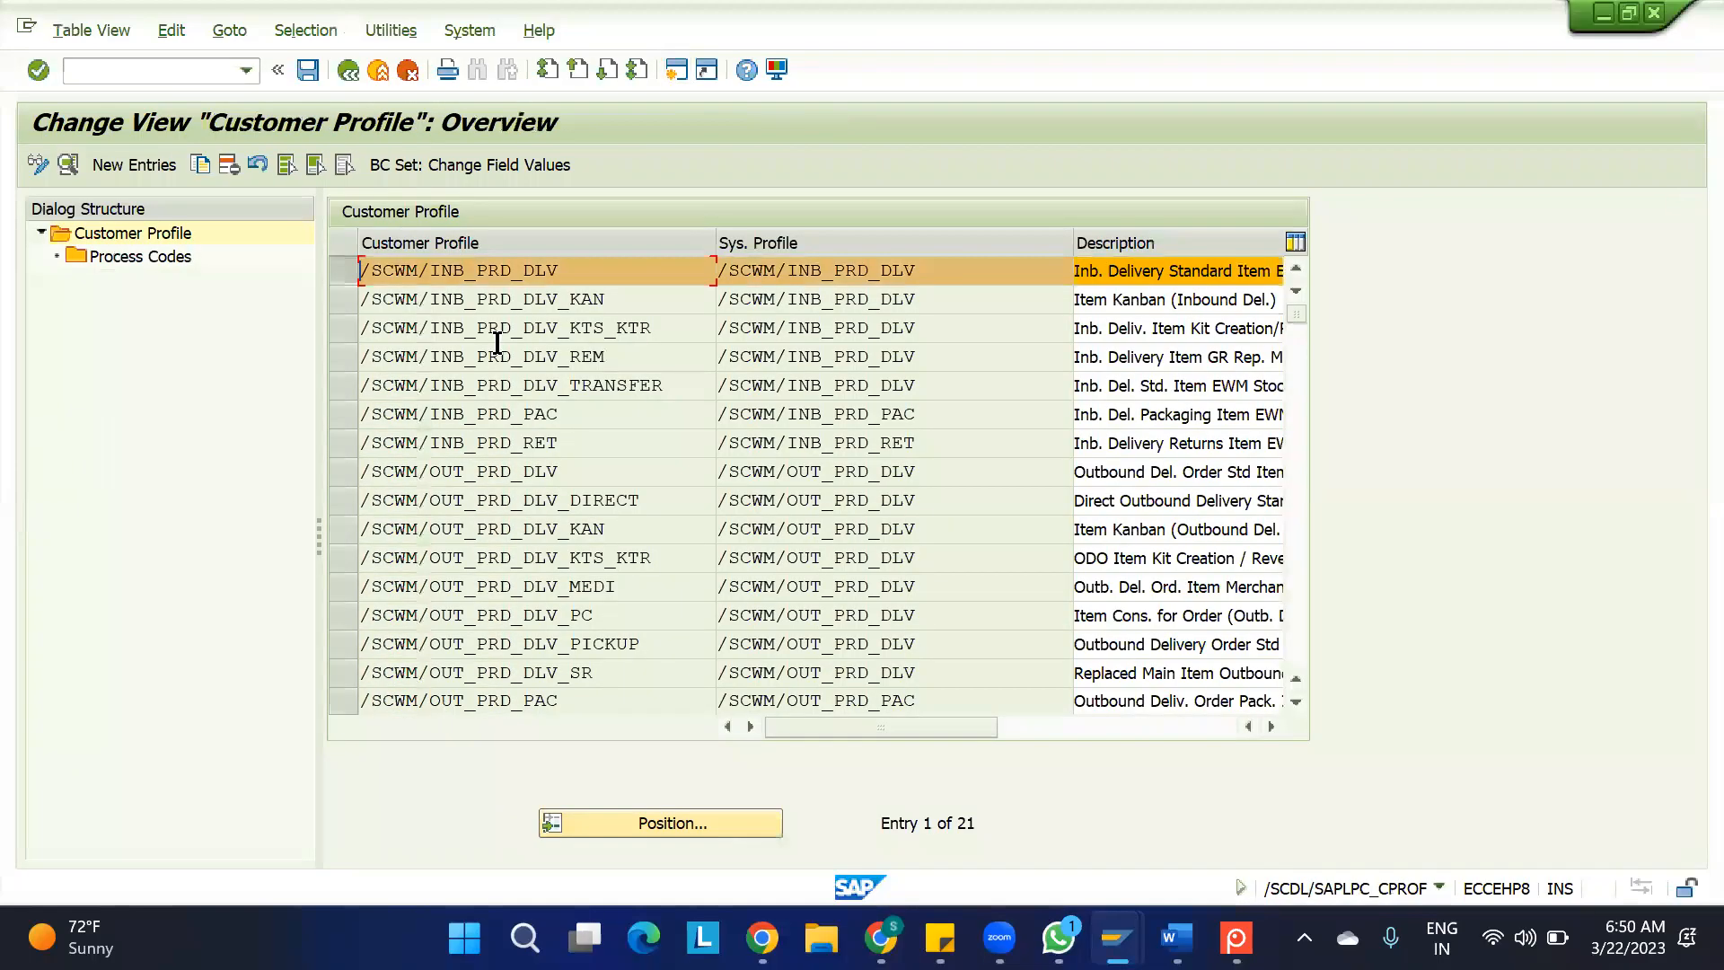
click(622, 831)
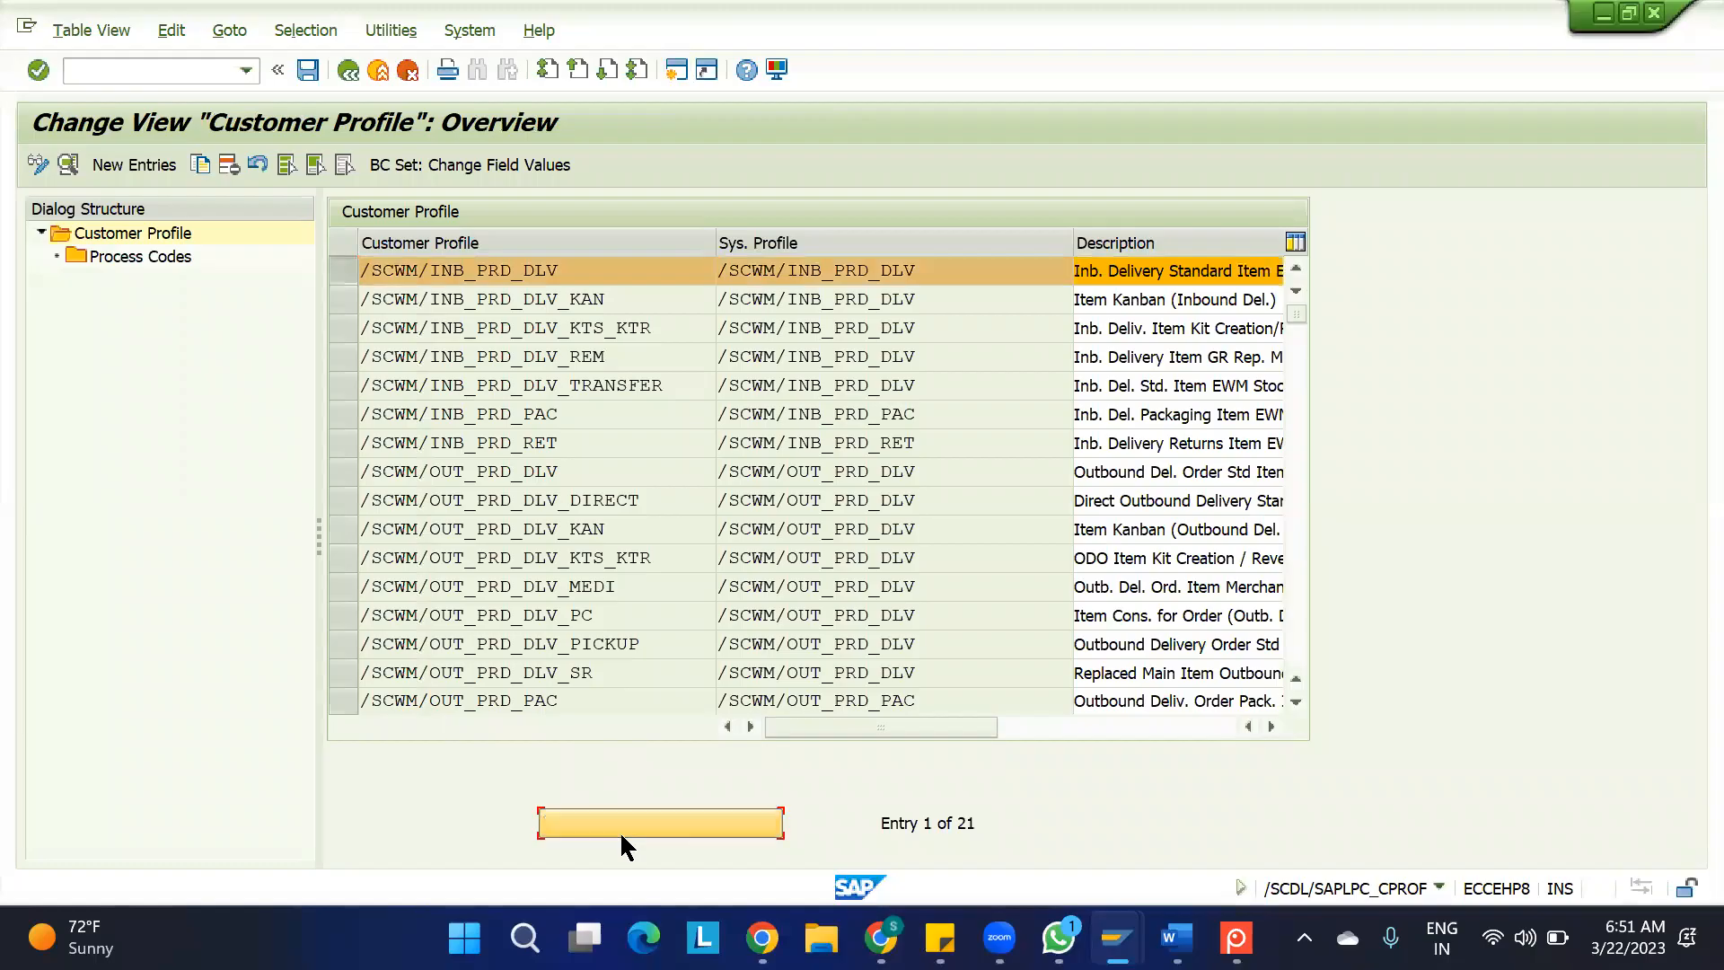
key(ctrl+v)
key(Return)
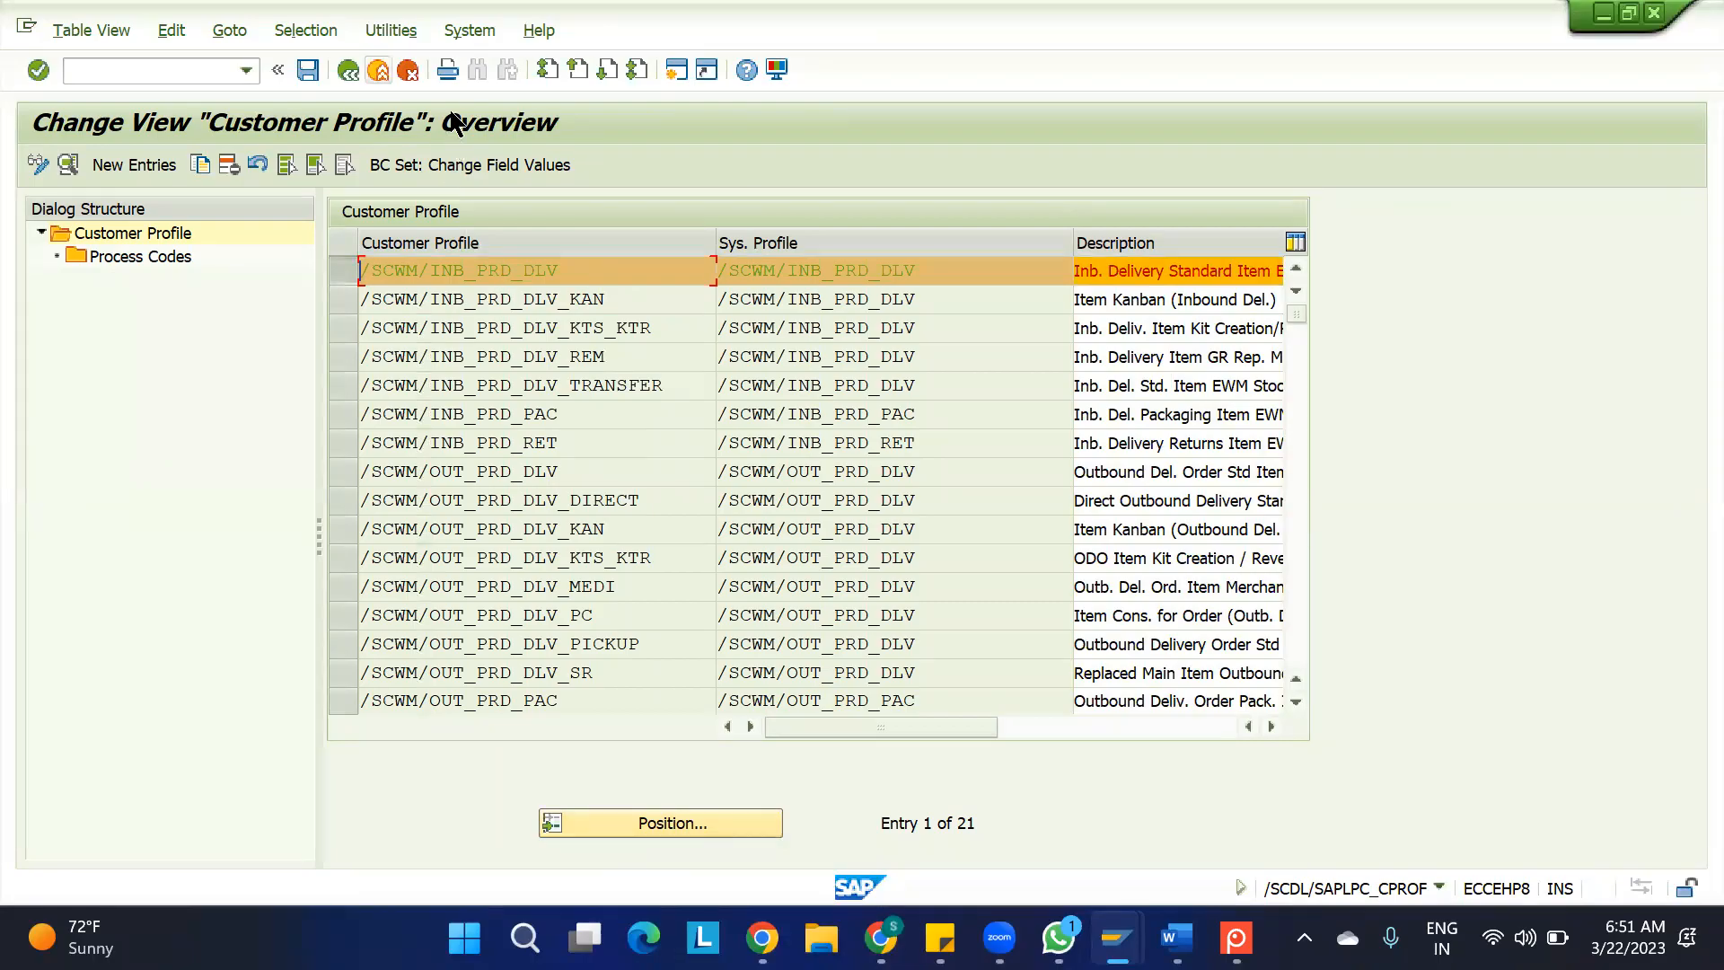
key(F3)
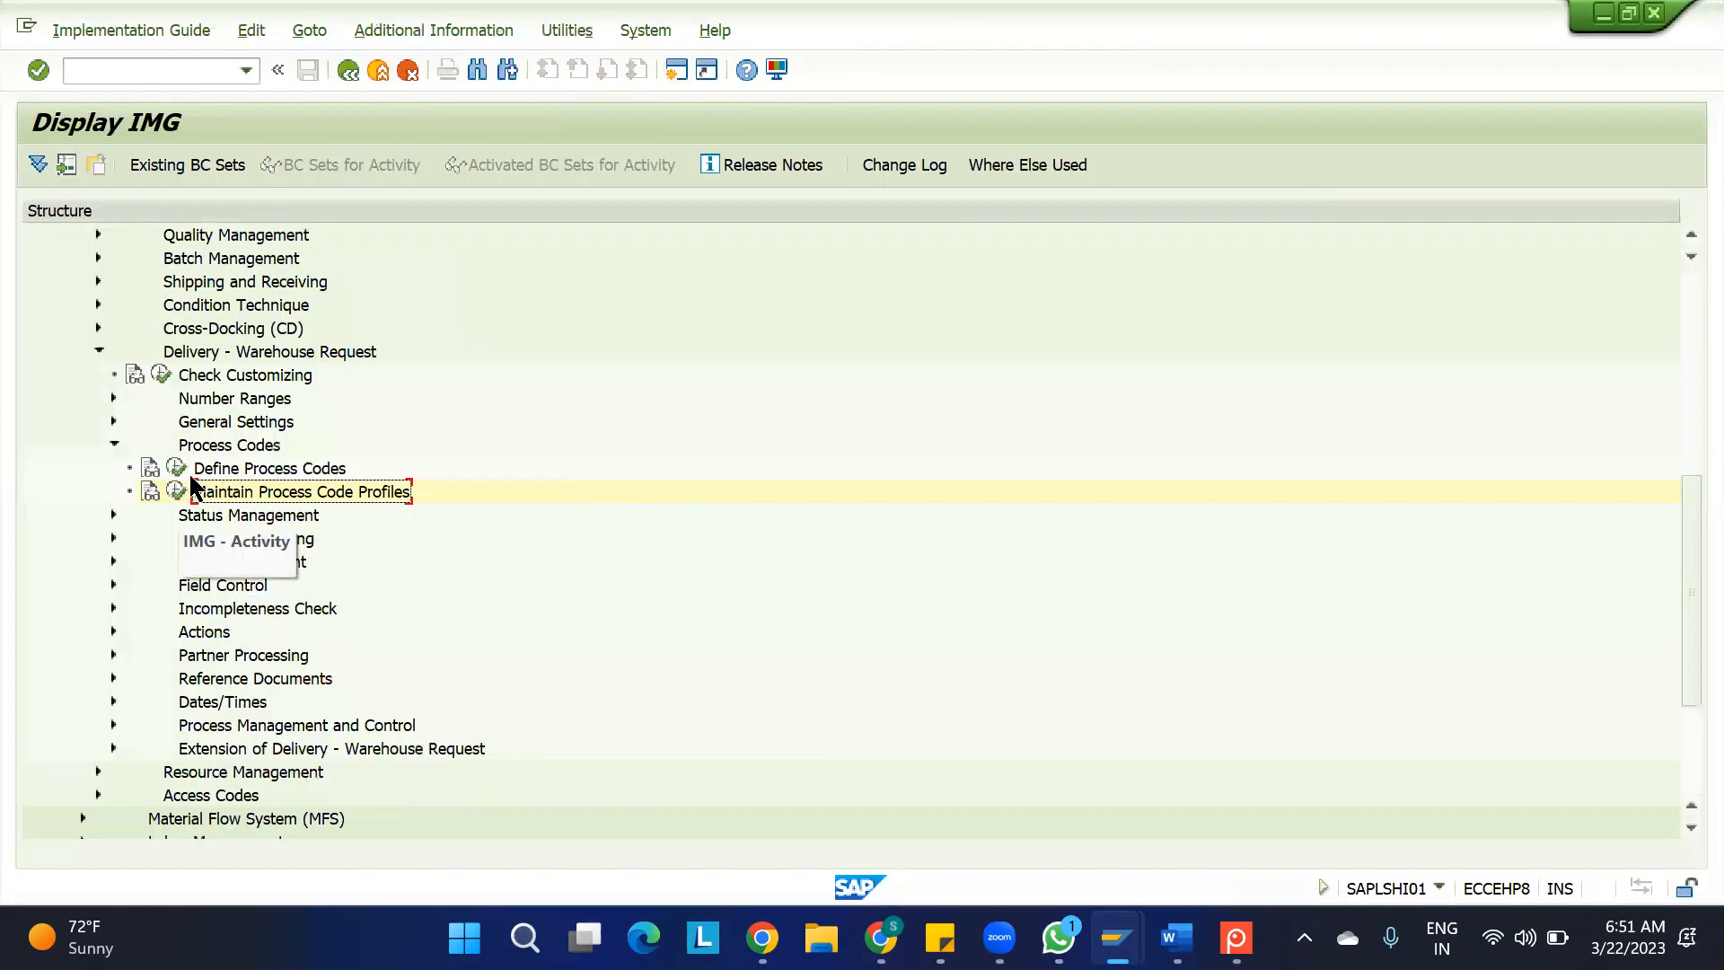
Open Define Process Codes, examine the details of process code I001, and return to the overview
click(176, 468)
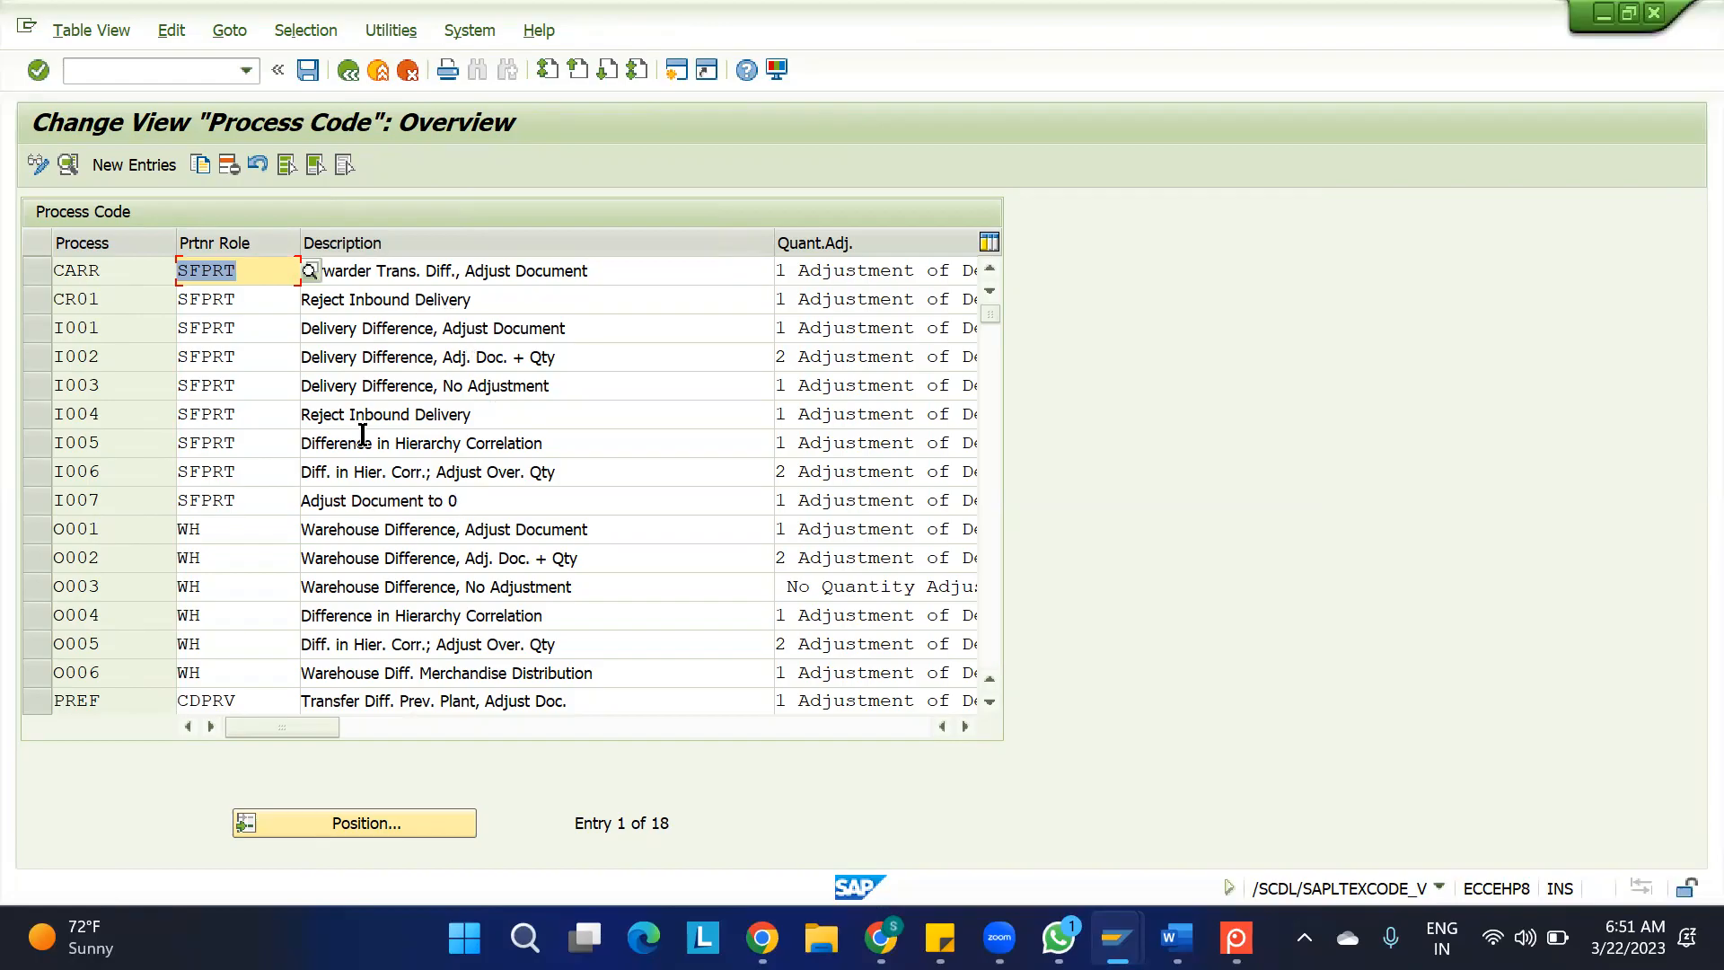
double_click(249, 331)
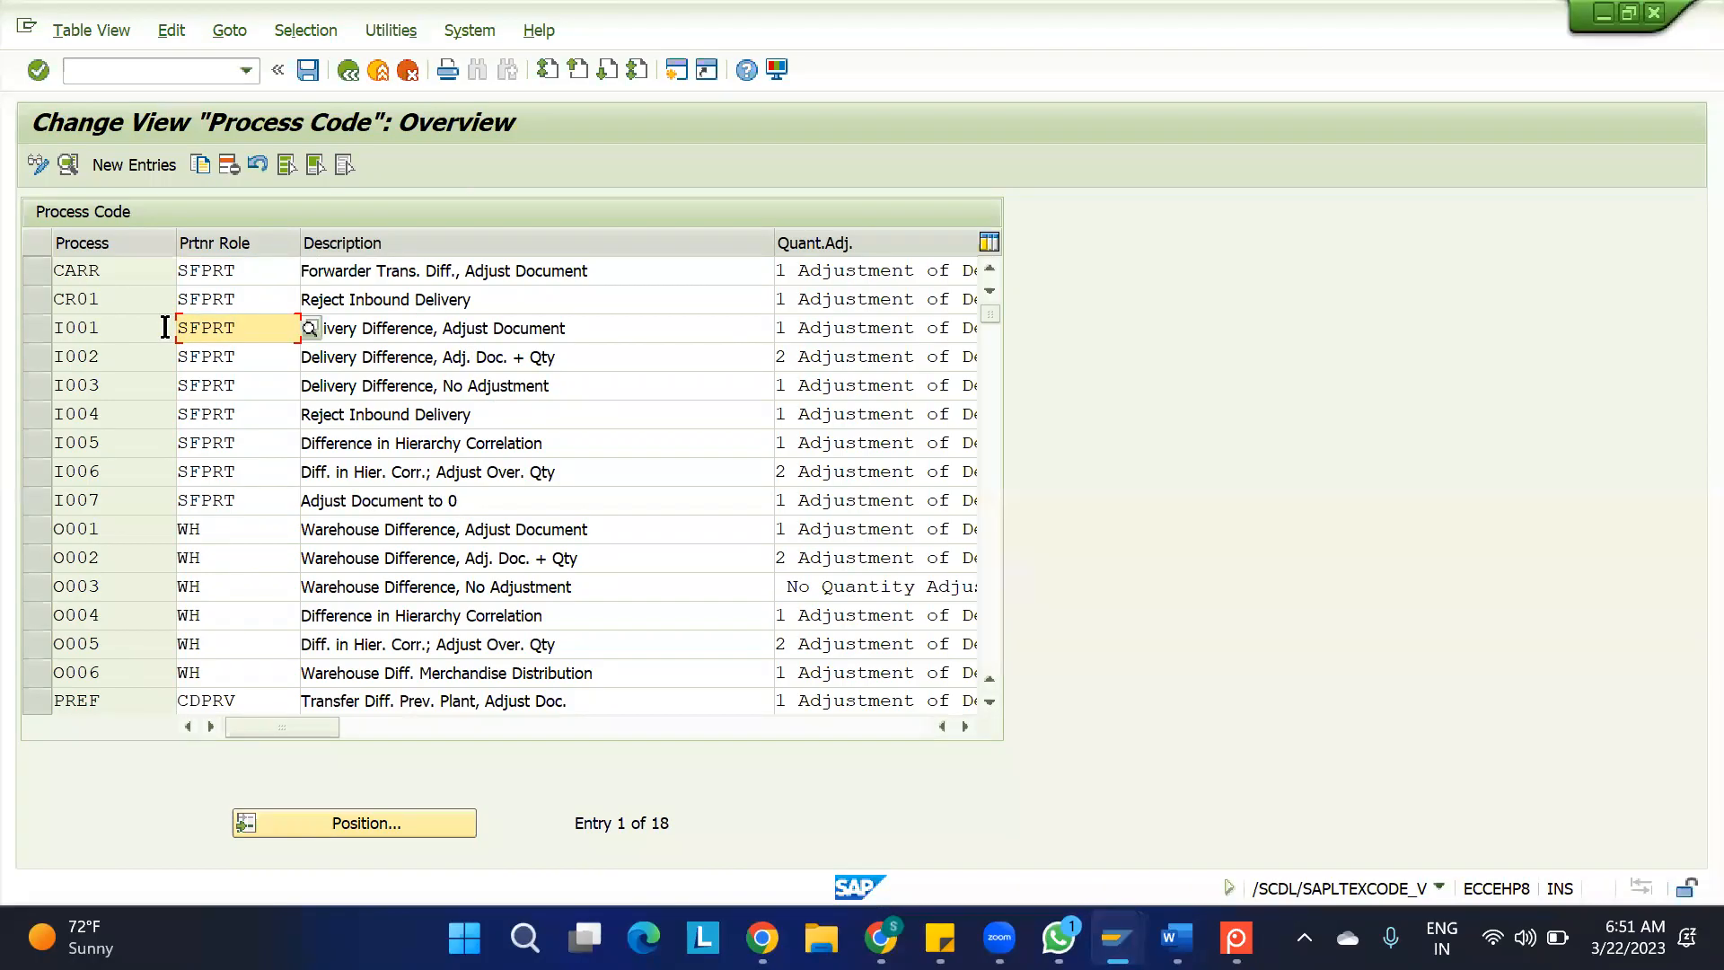
double_click(252, 333)
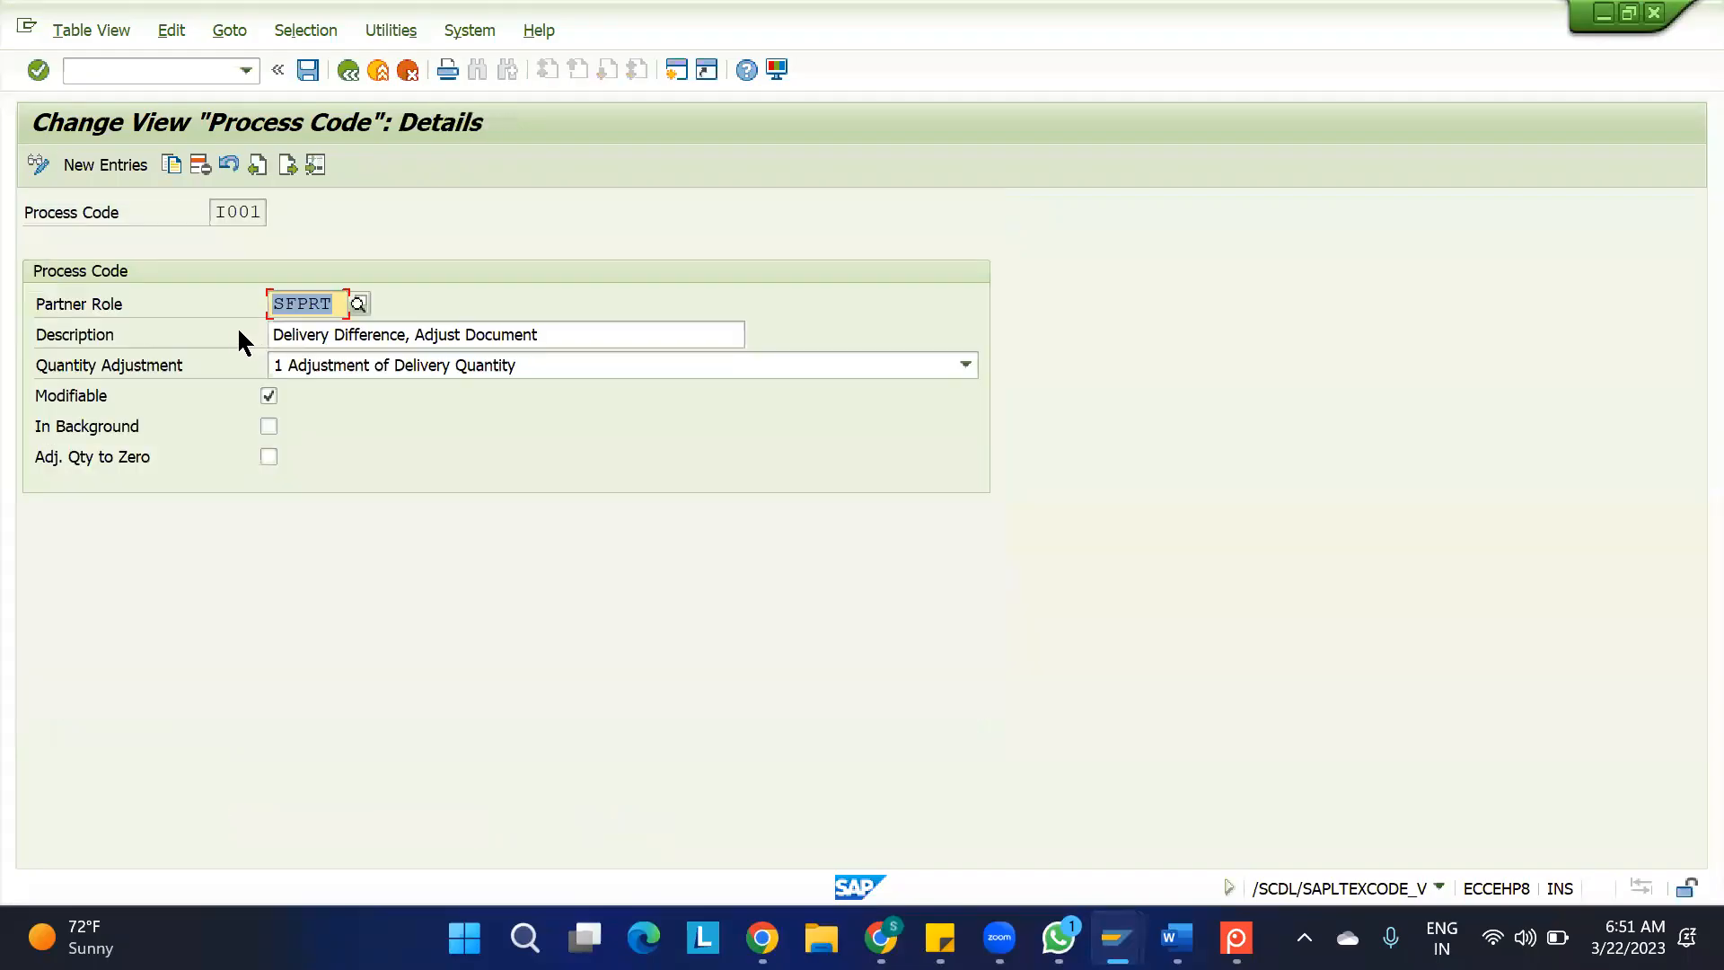
click(332, 310)
key(F3)
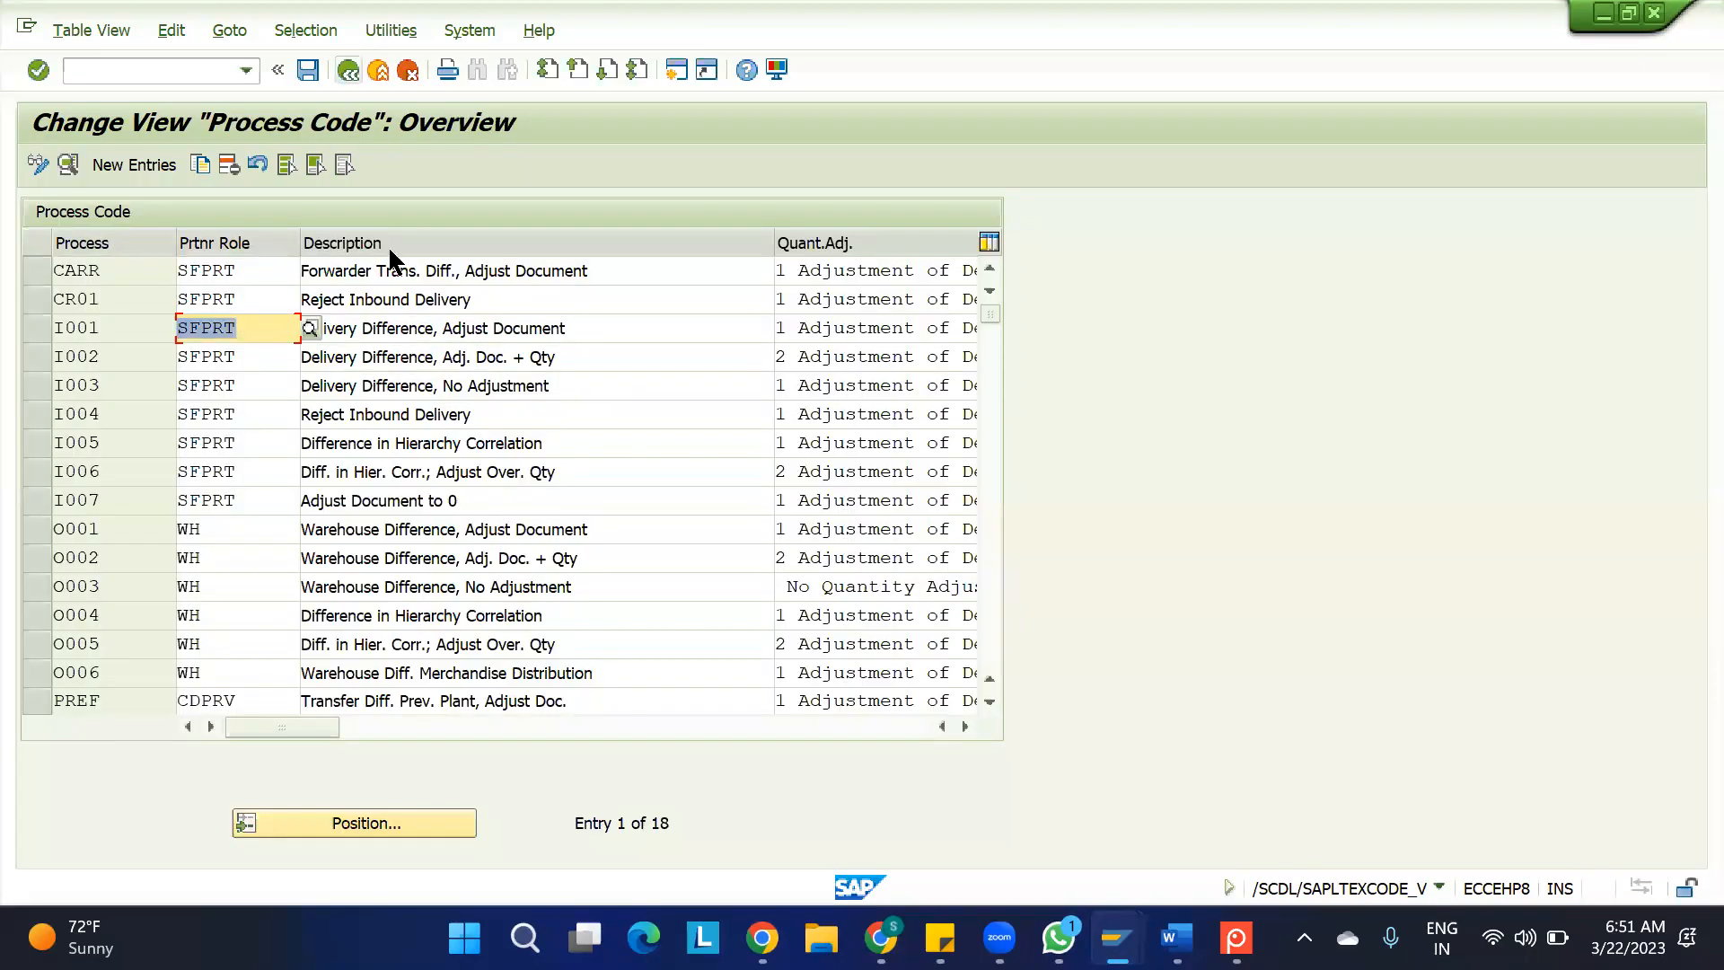
Examine process code I002's details, including the Quantity Adjustment options and Adj. Qty to Zero setting, and return to the overview
double_click(210, 359)
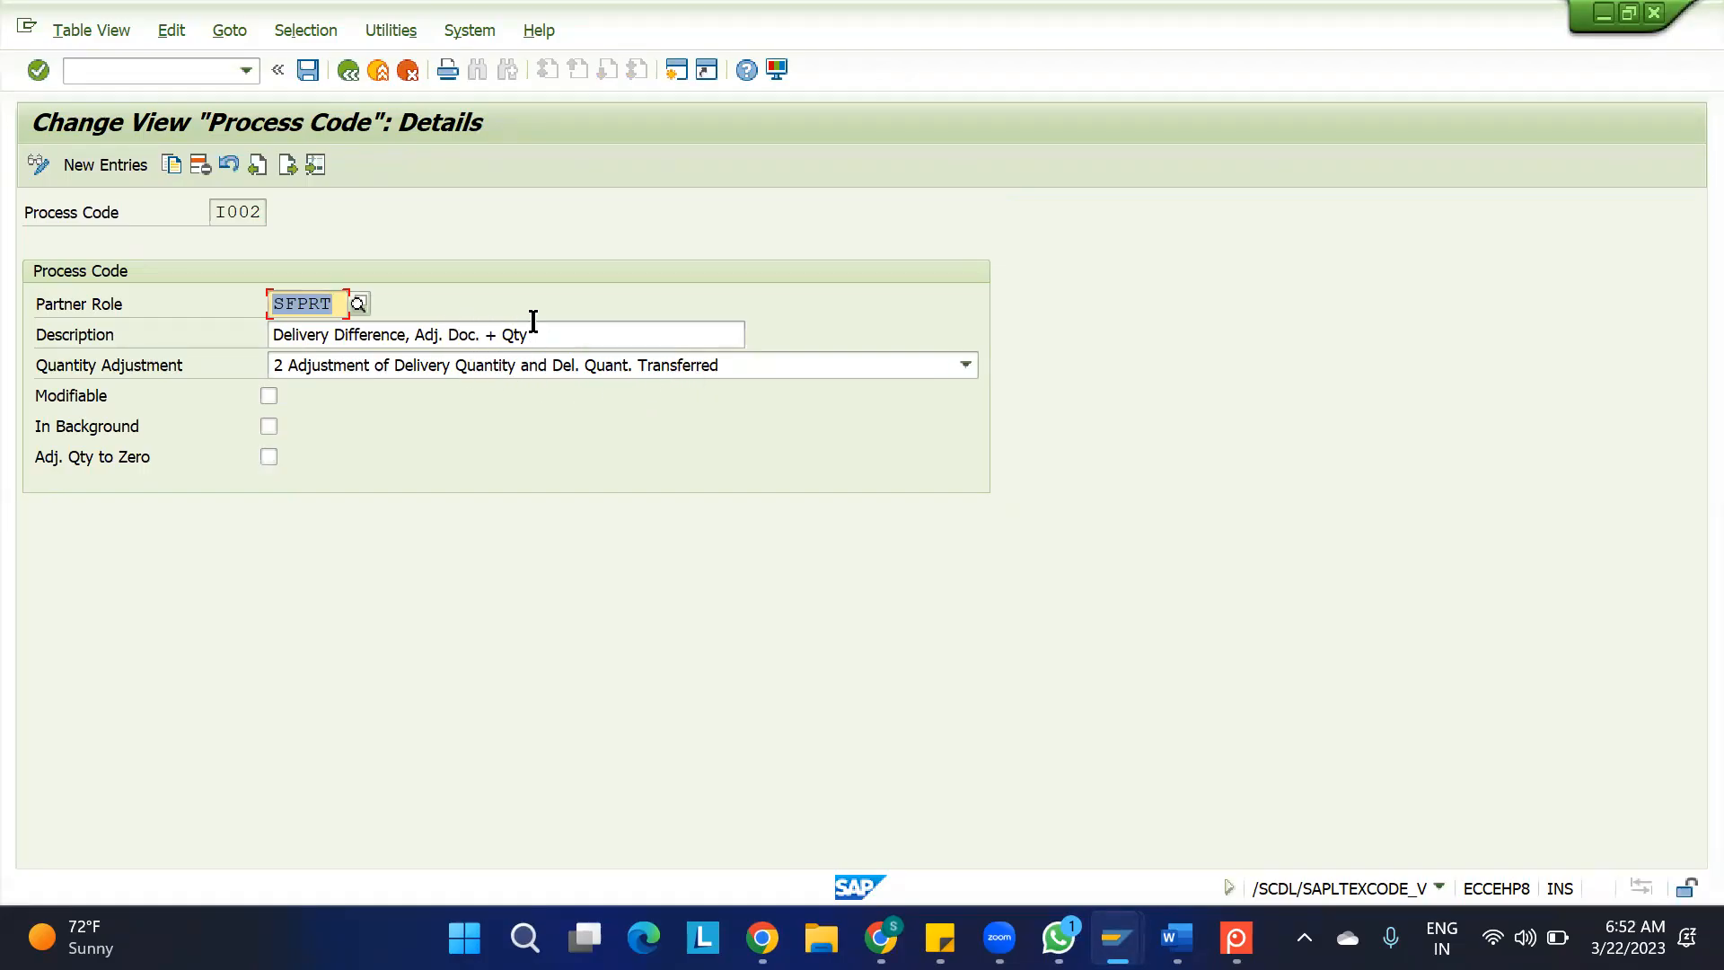
click(459, 365)
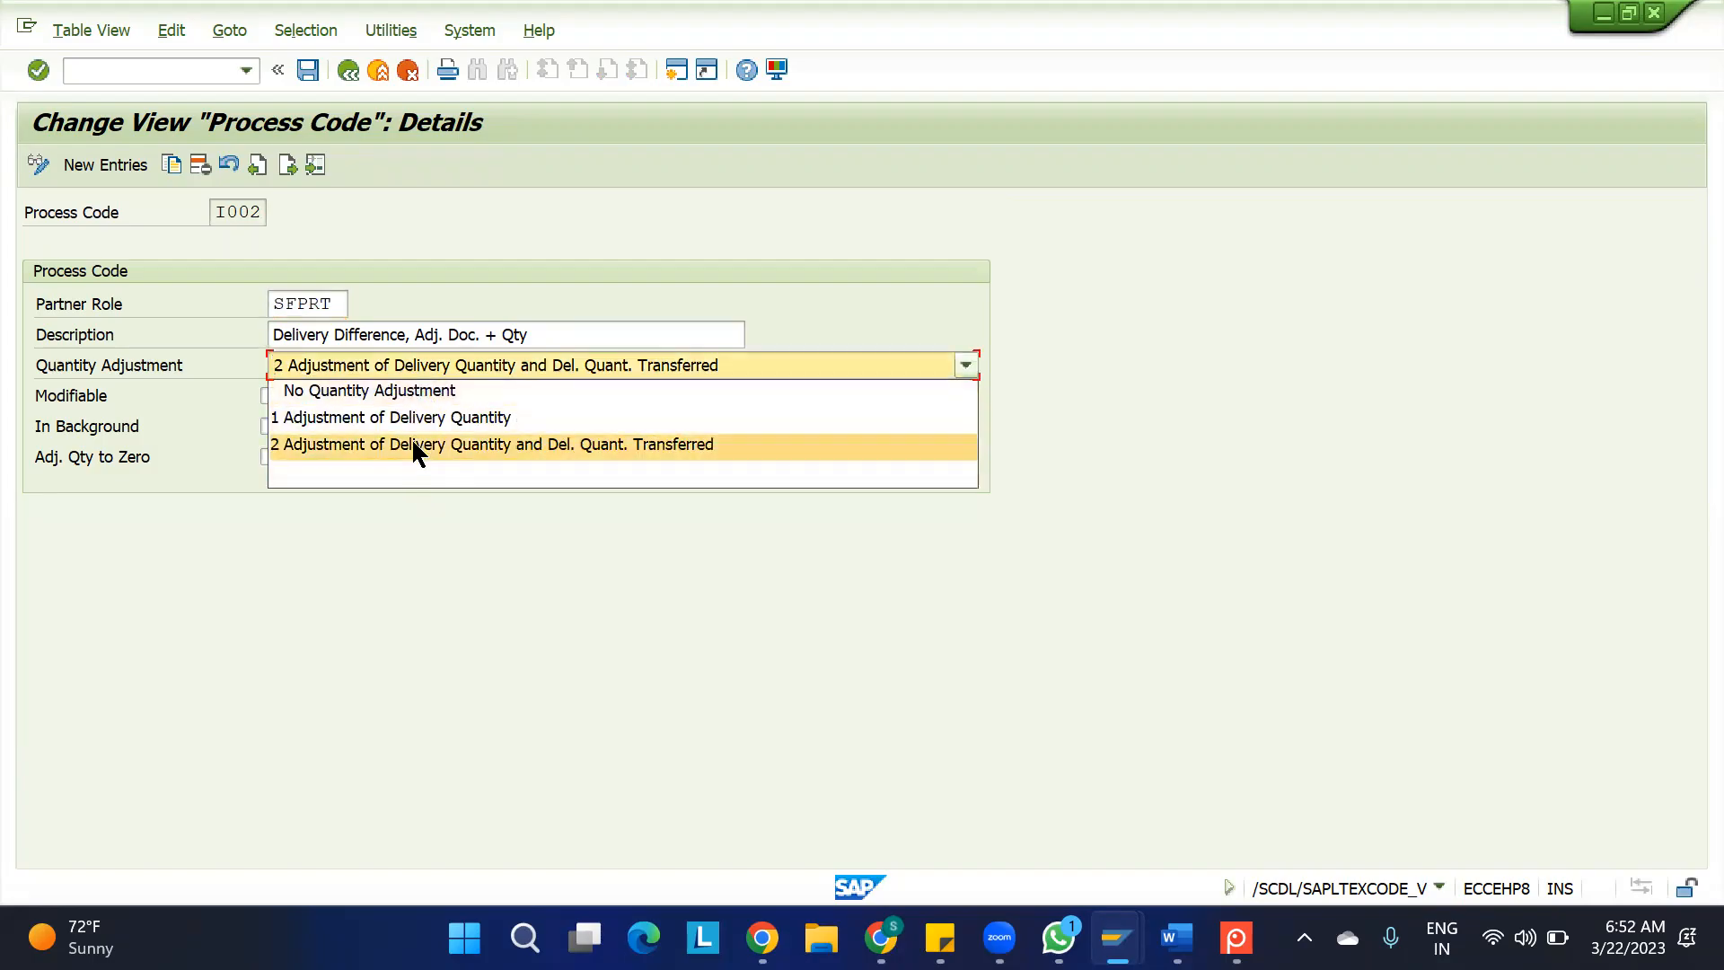
click(391, 532)
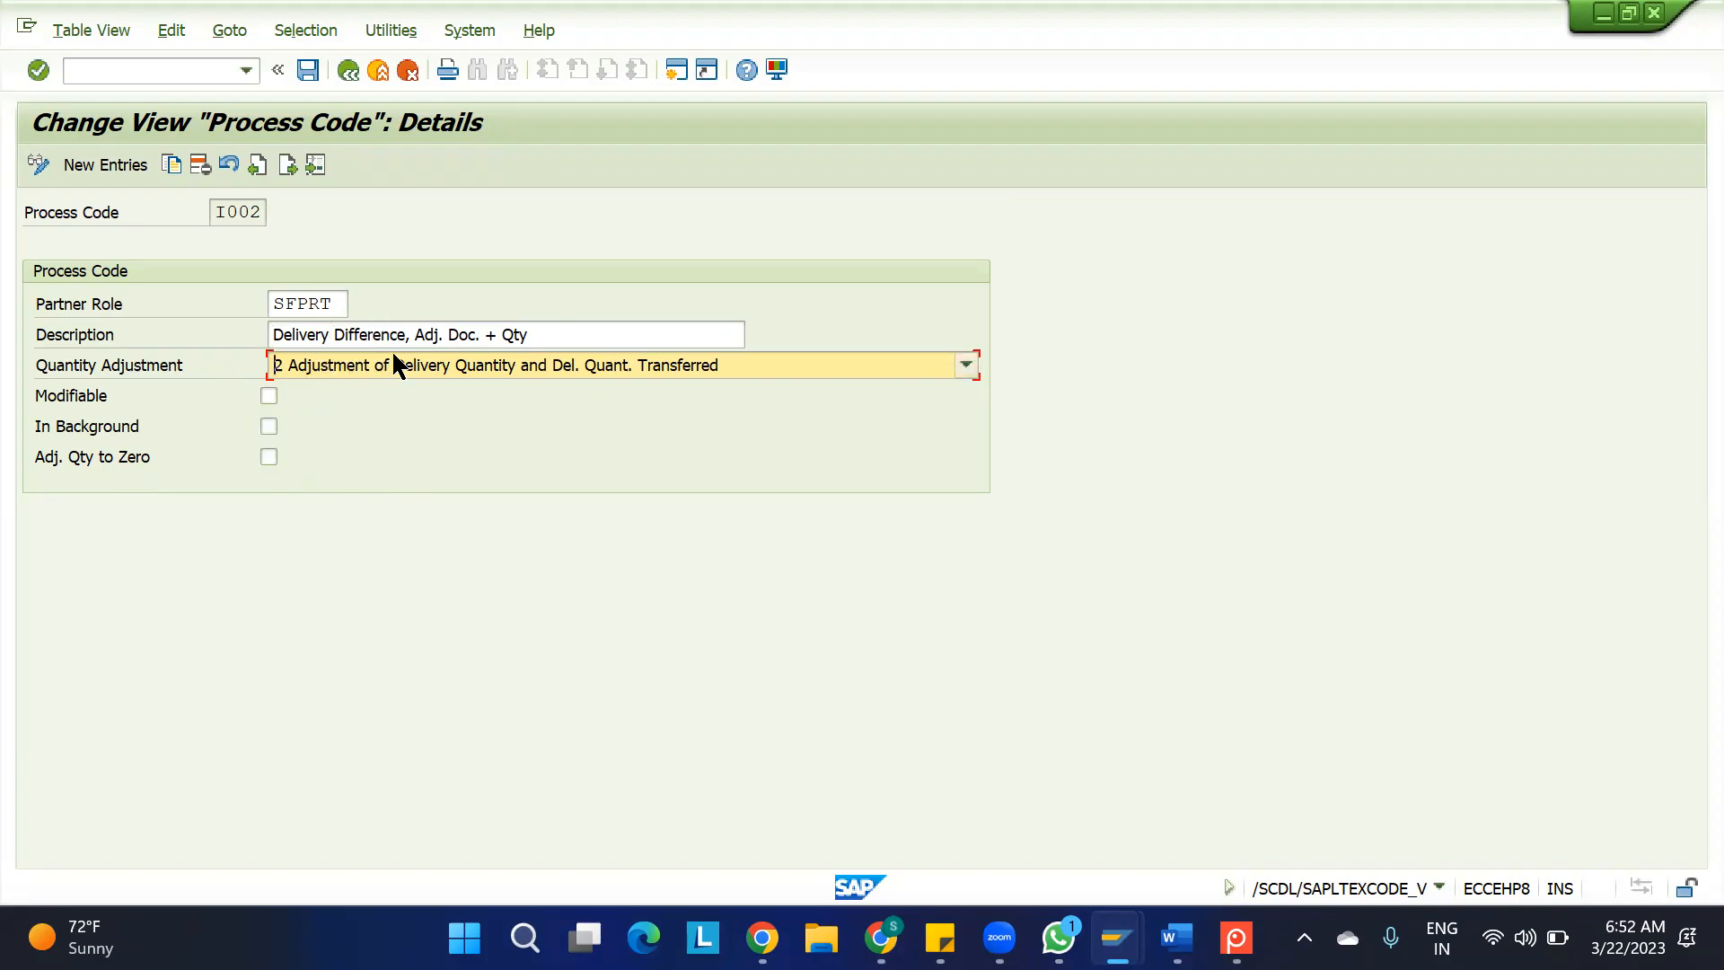
click(258, 212)
double_click(213, 212)
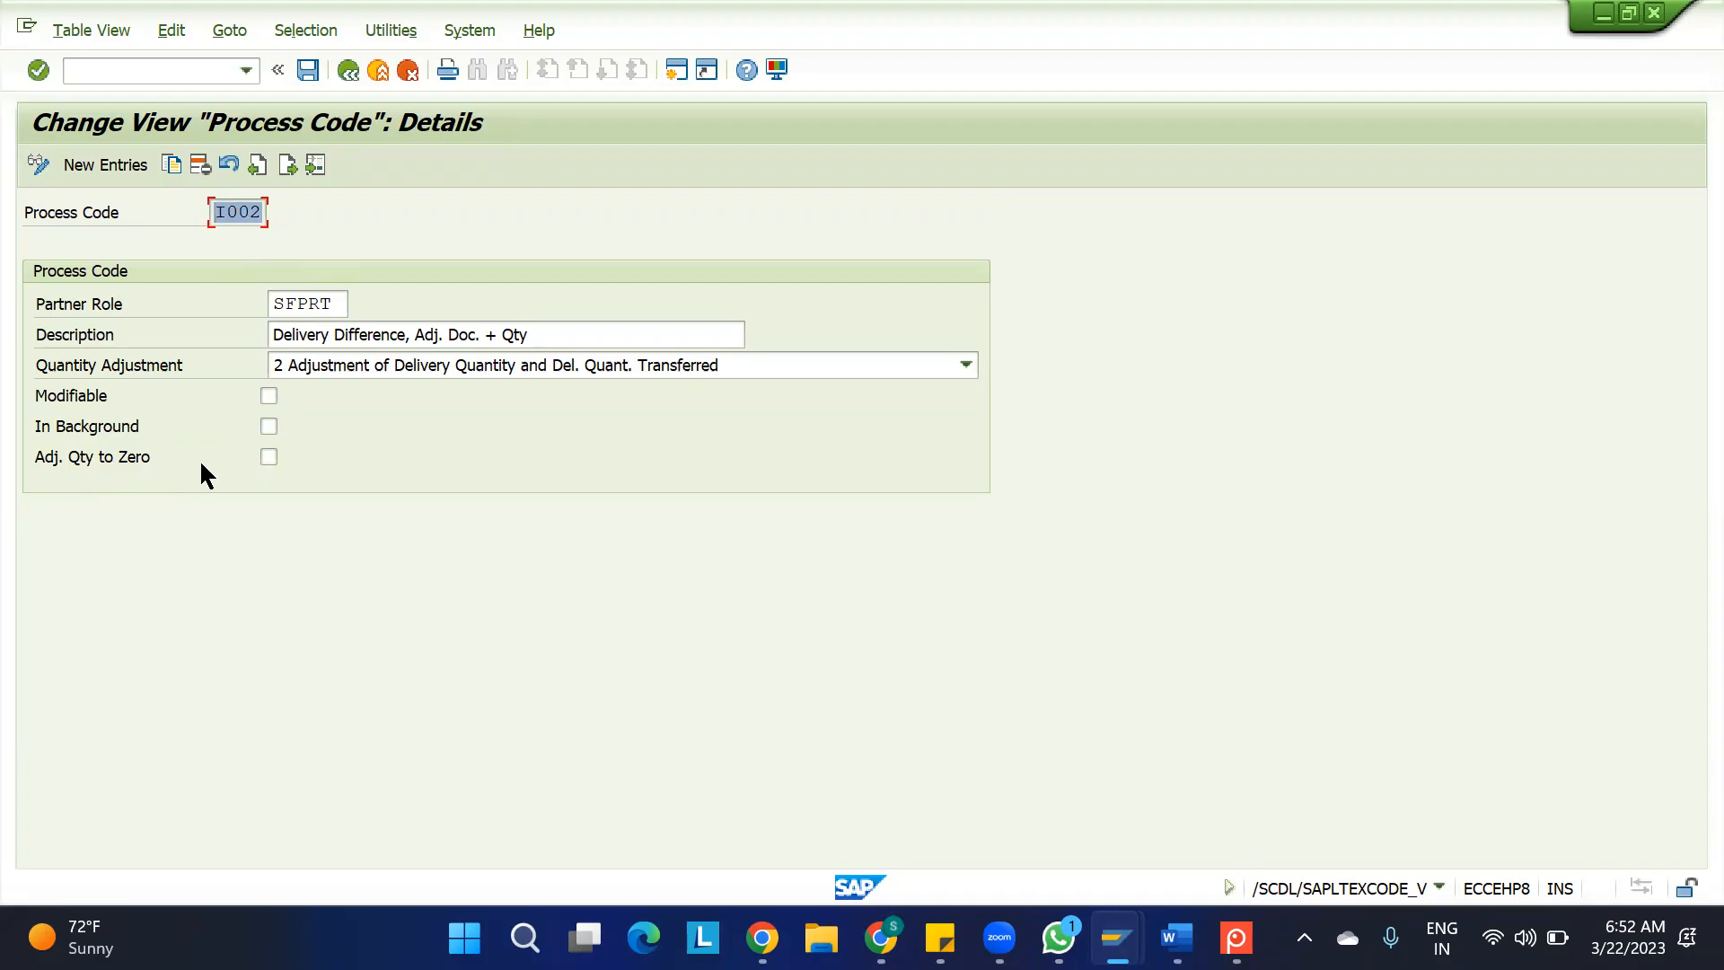
click(272, 456)
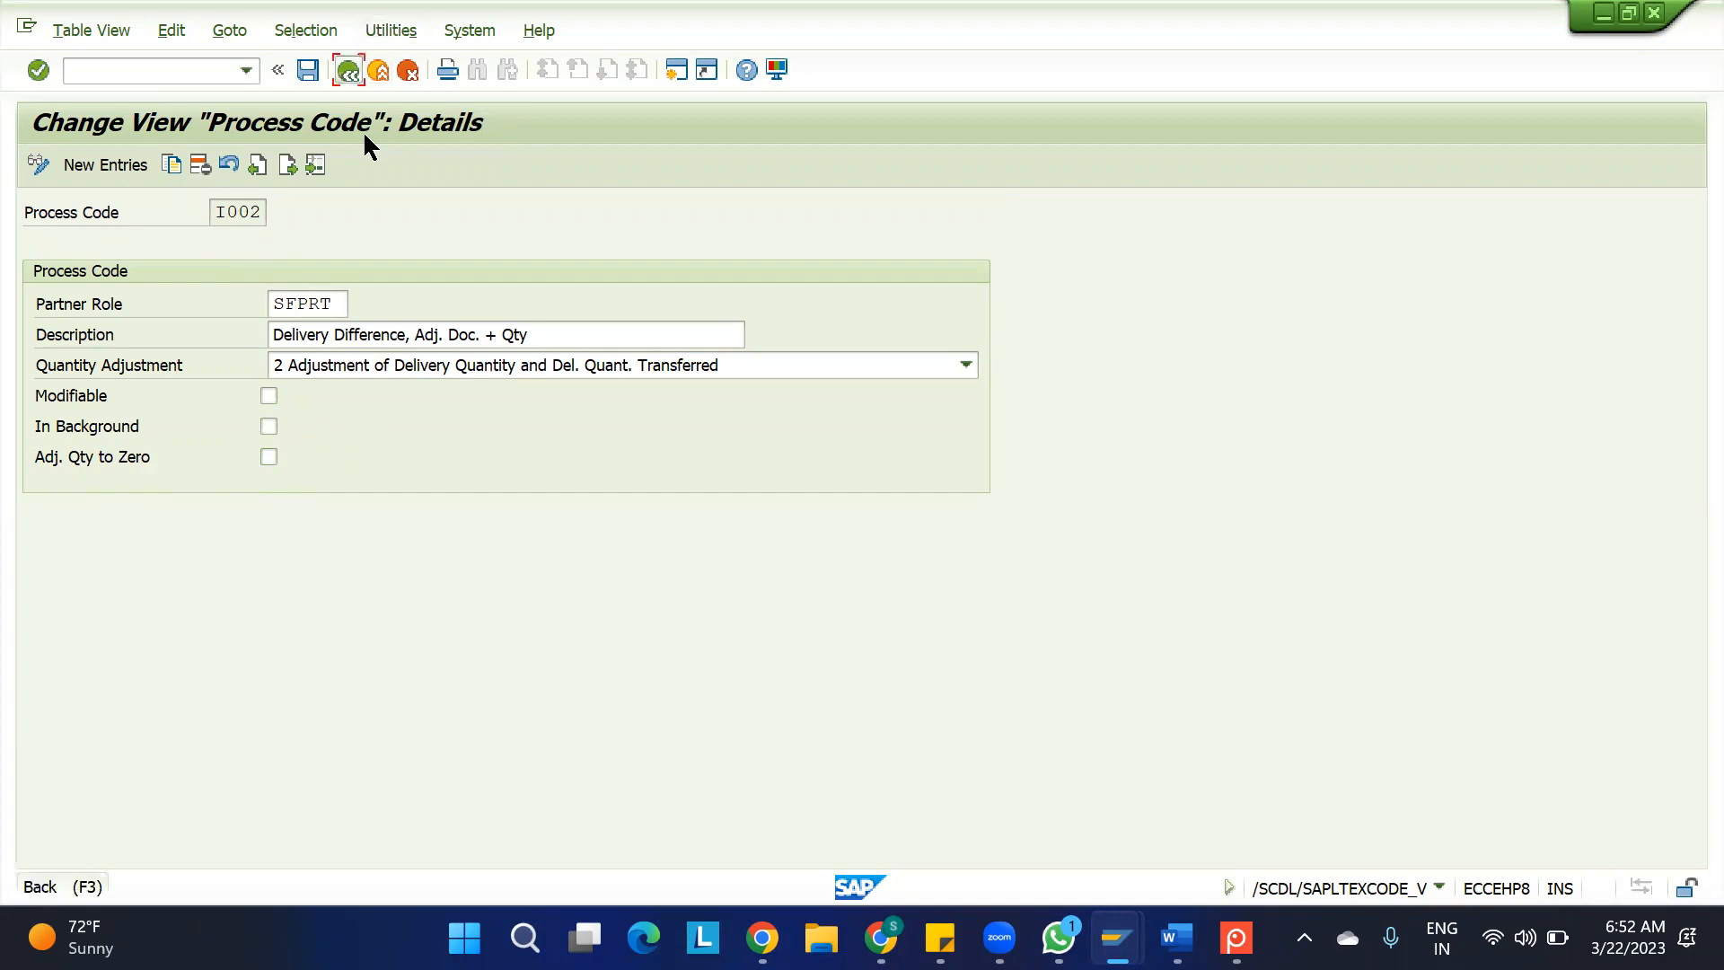
click(349, 70)
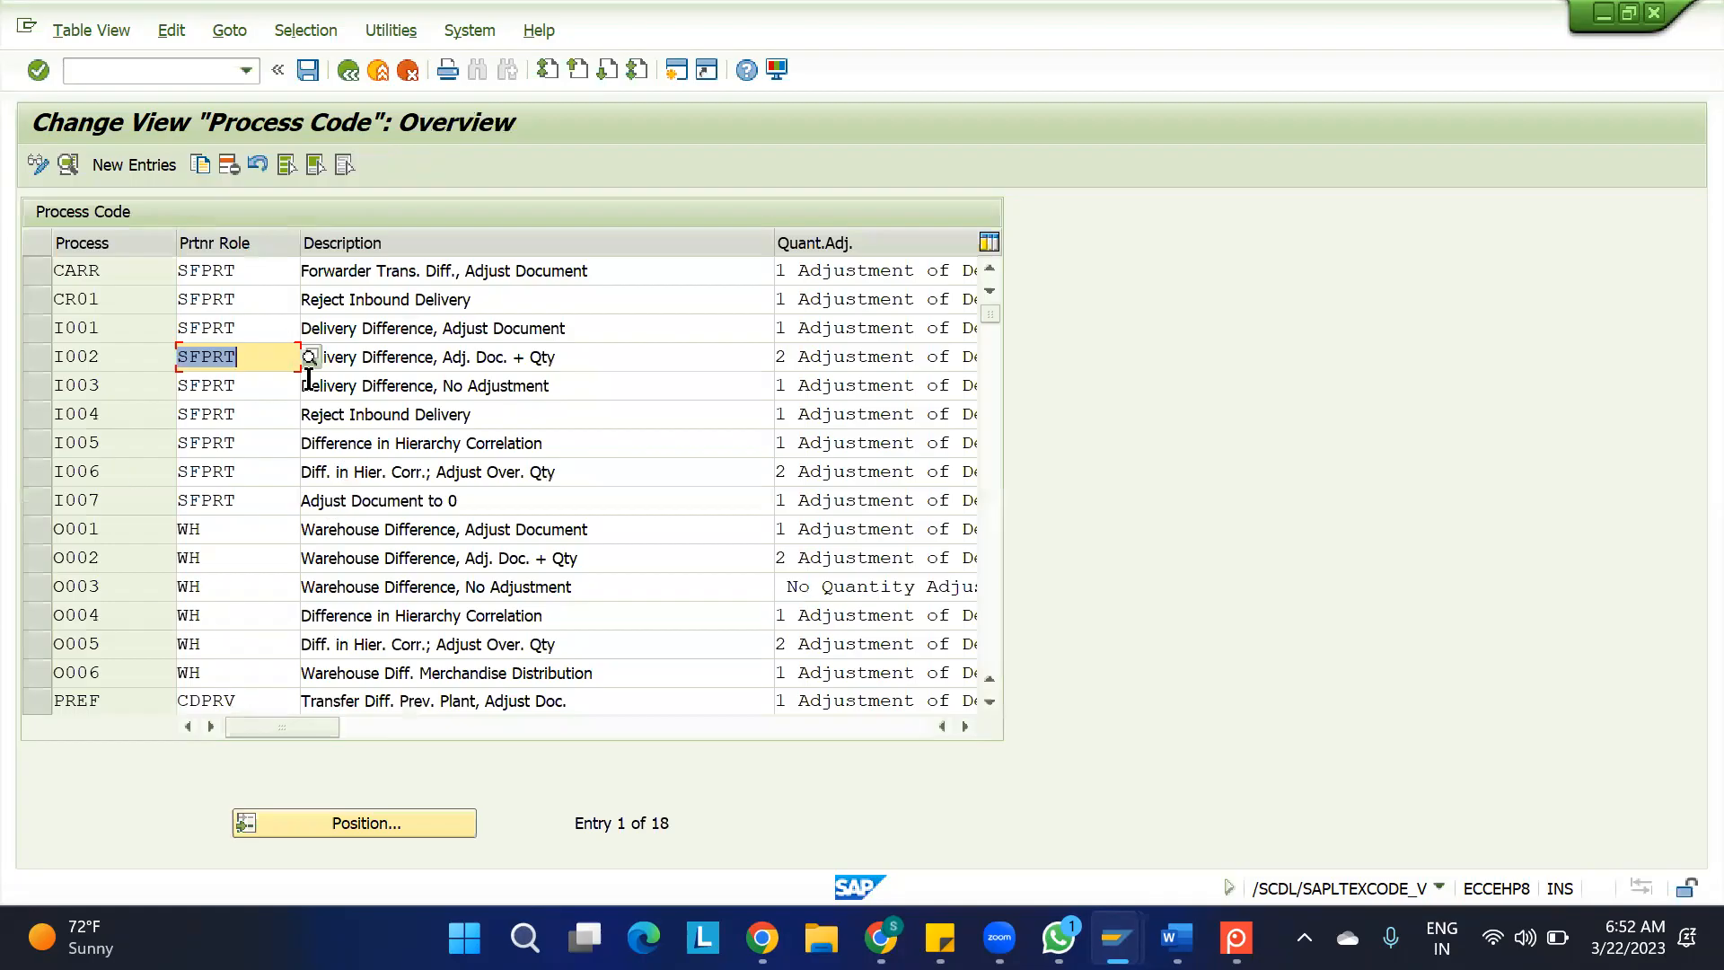
Review the full list of process codes, recheck the I002 details, and return to the Process Code overview
scroll(321, 502, down, 4)
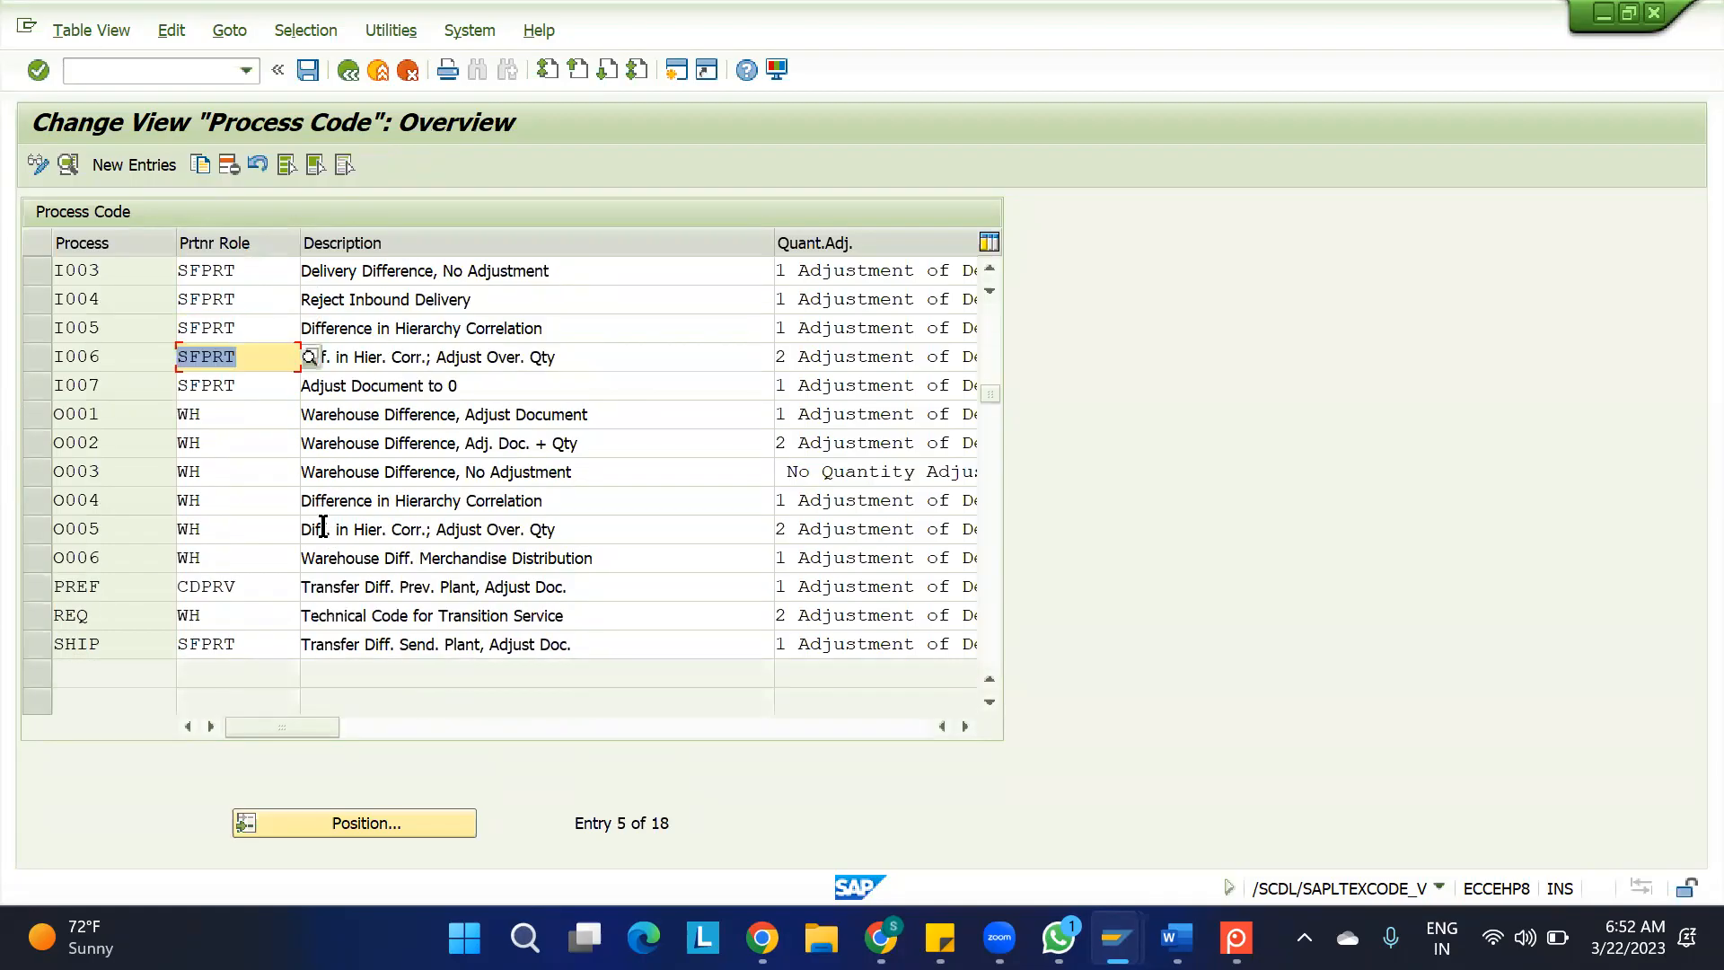
scroll(323, 530, up, 4)
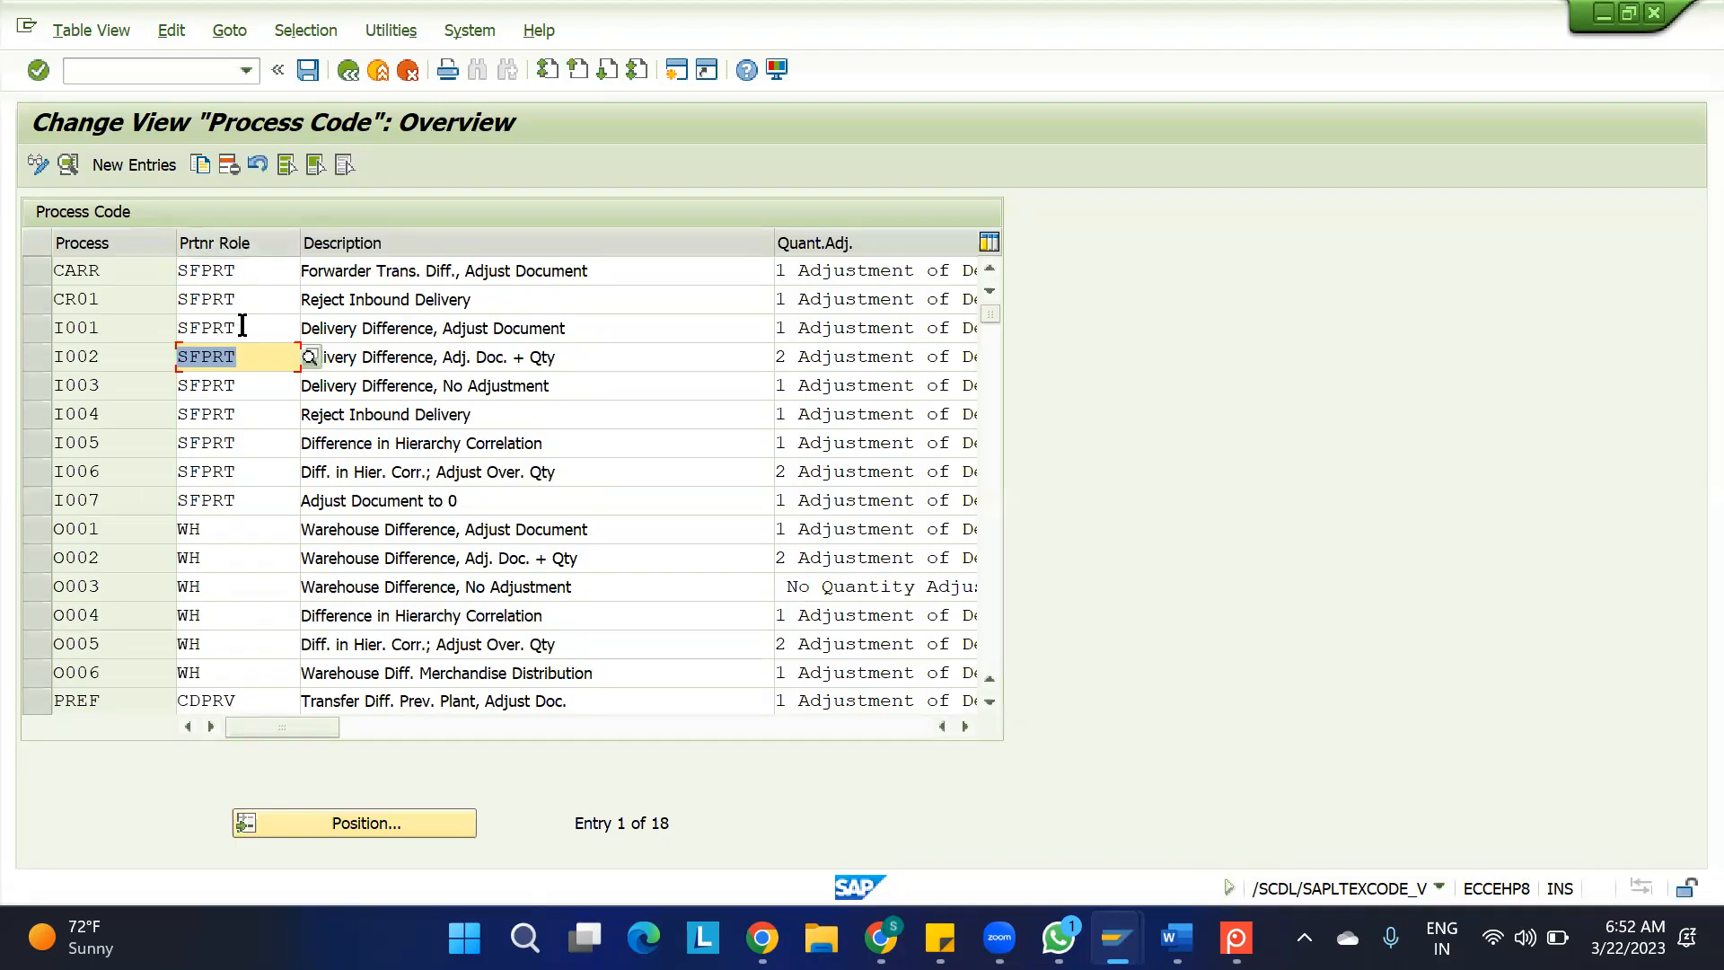
double_click(100, 356)
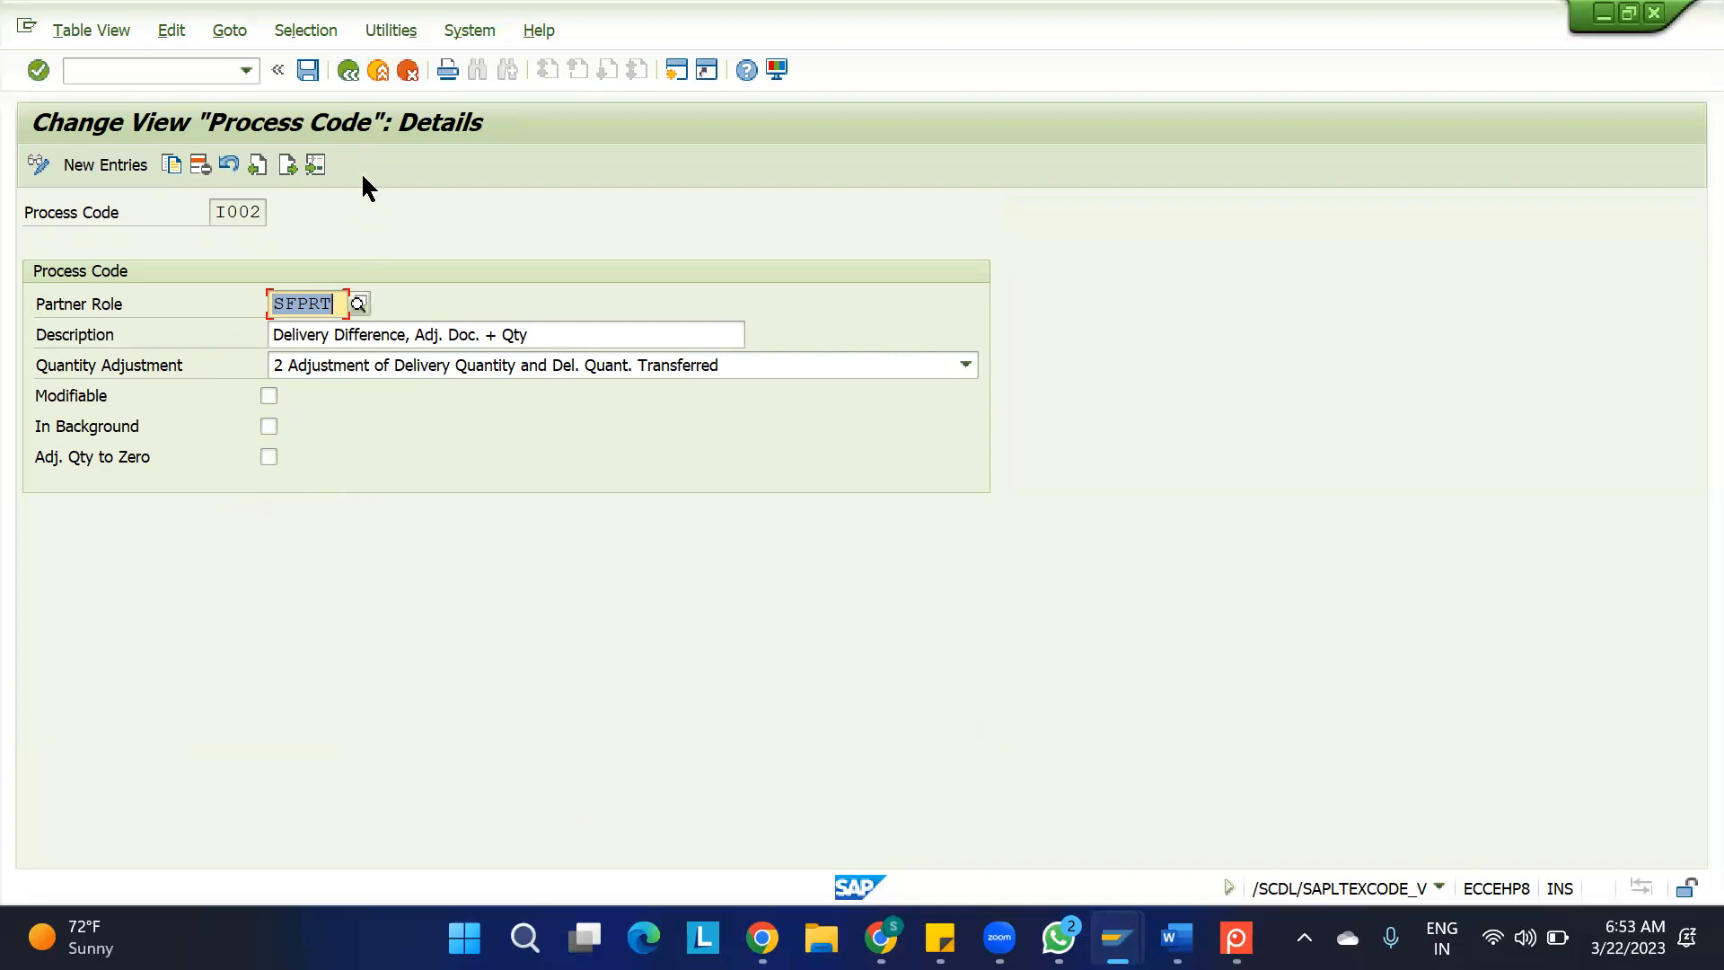
click(347, 70)
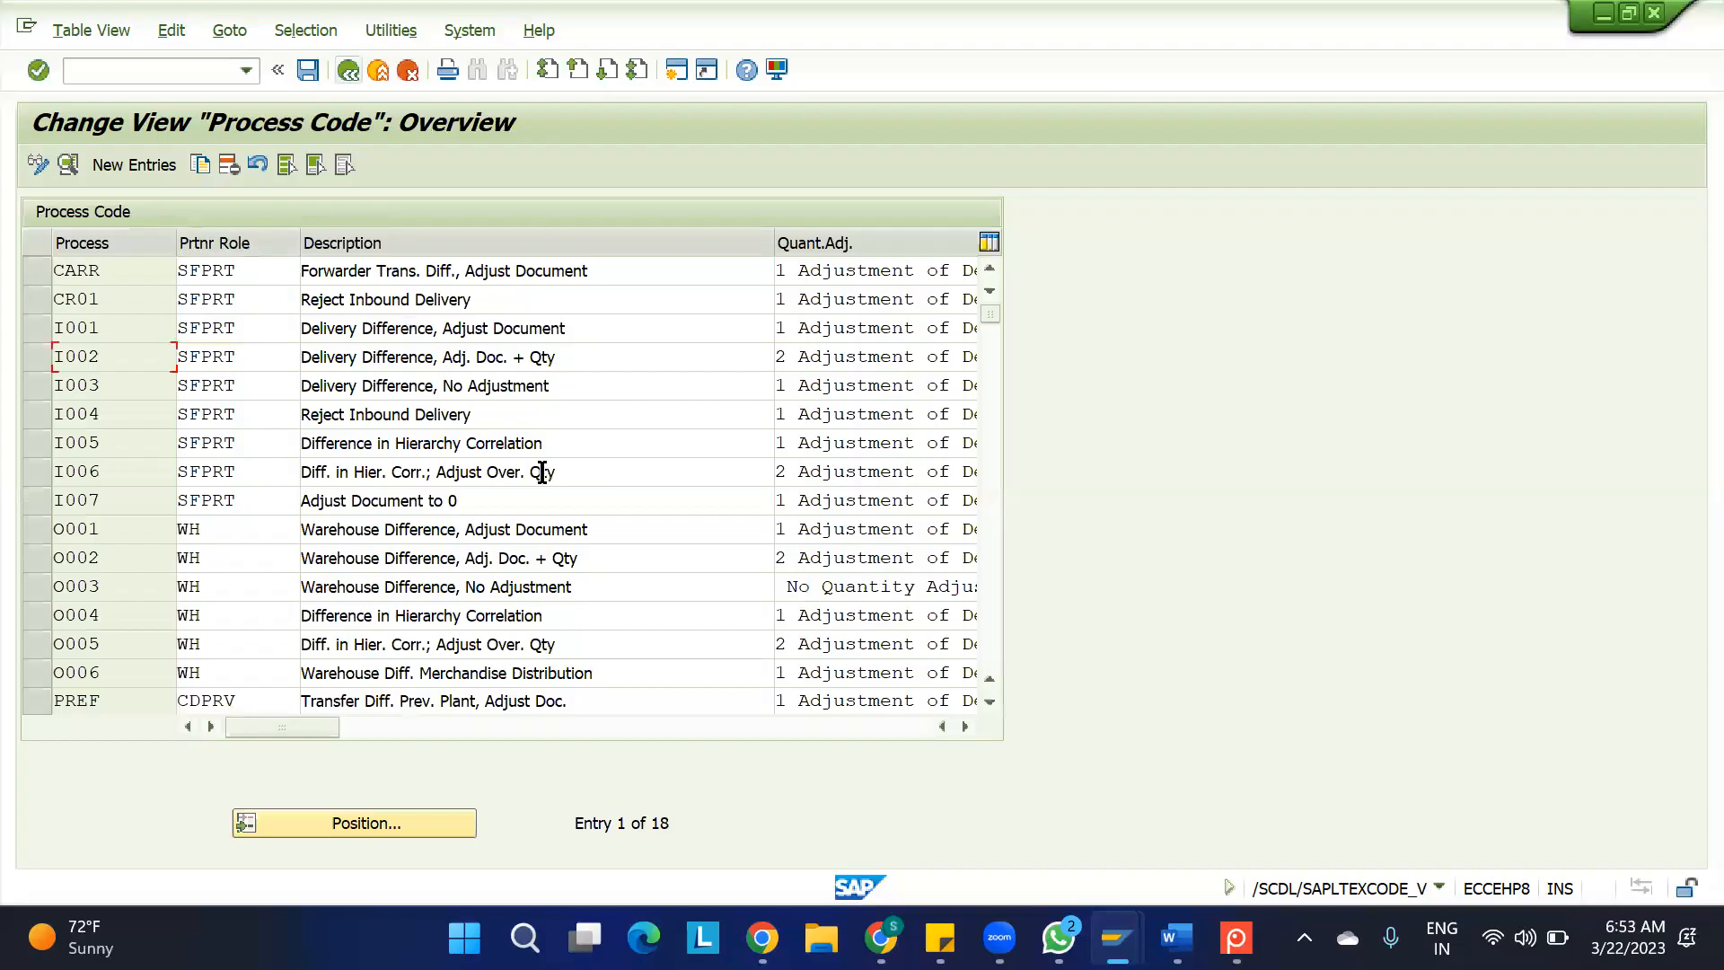
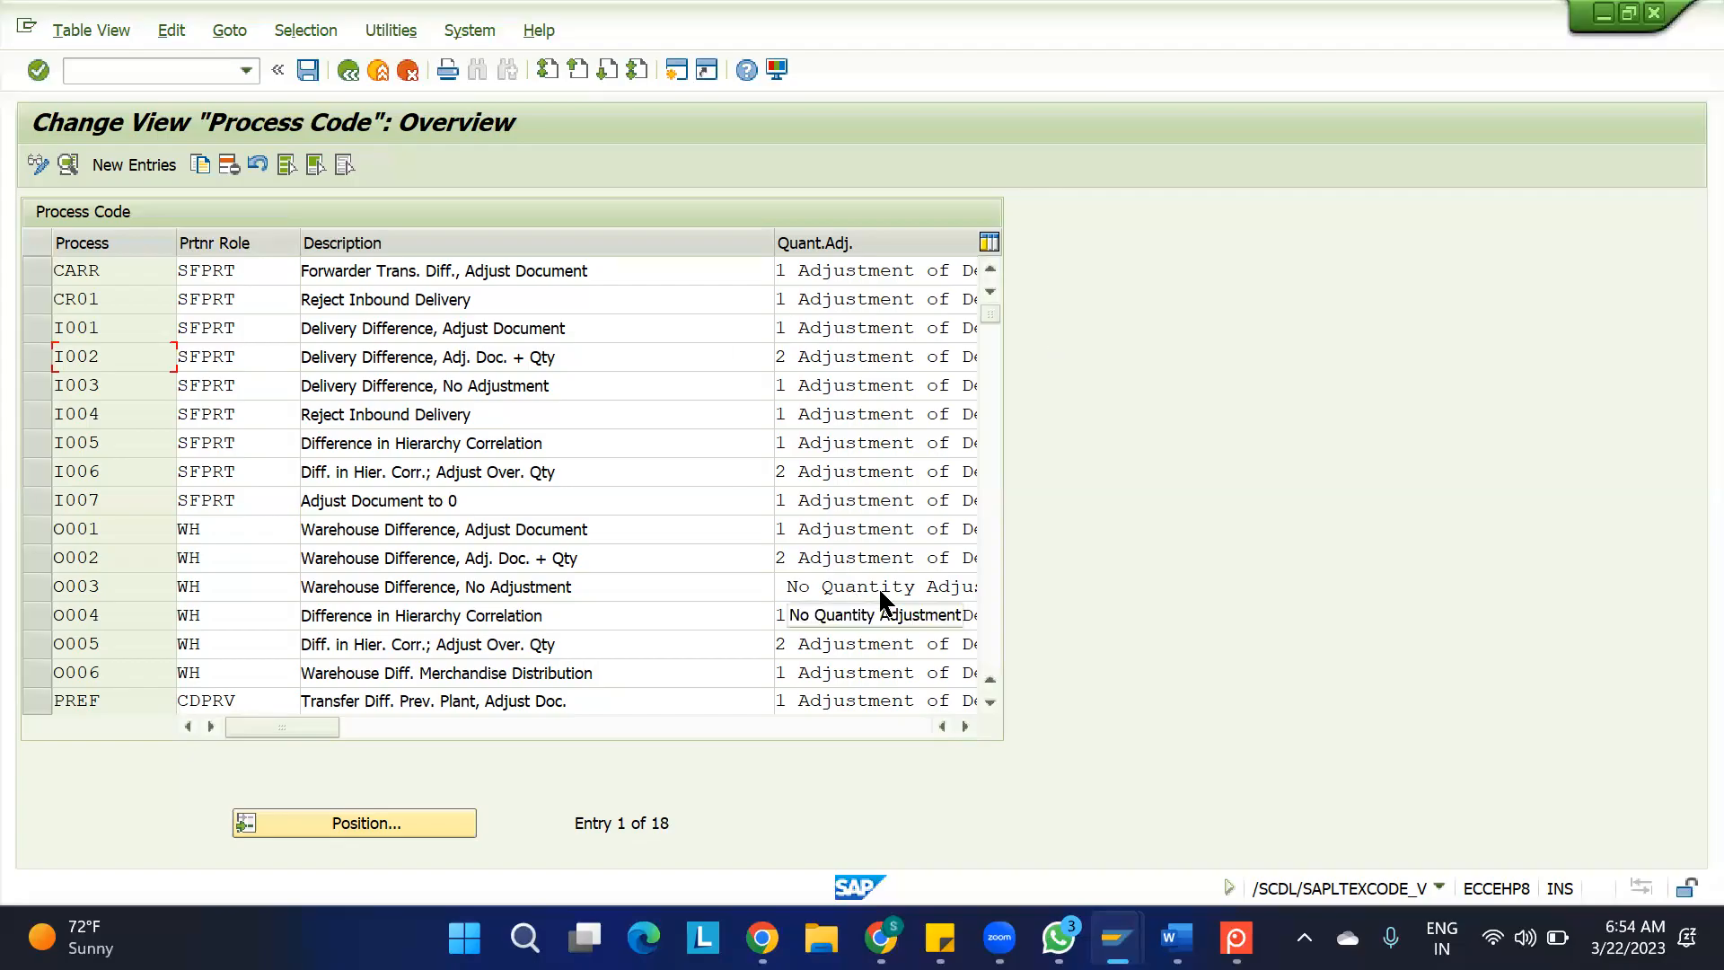
Switch to the 0. IBD spreadsheet and review condition 1 with the Truck 1 and Truck 2 quantities
mouse_move(881, 937)
click(754, 745)
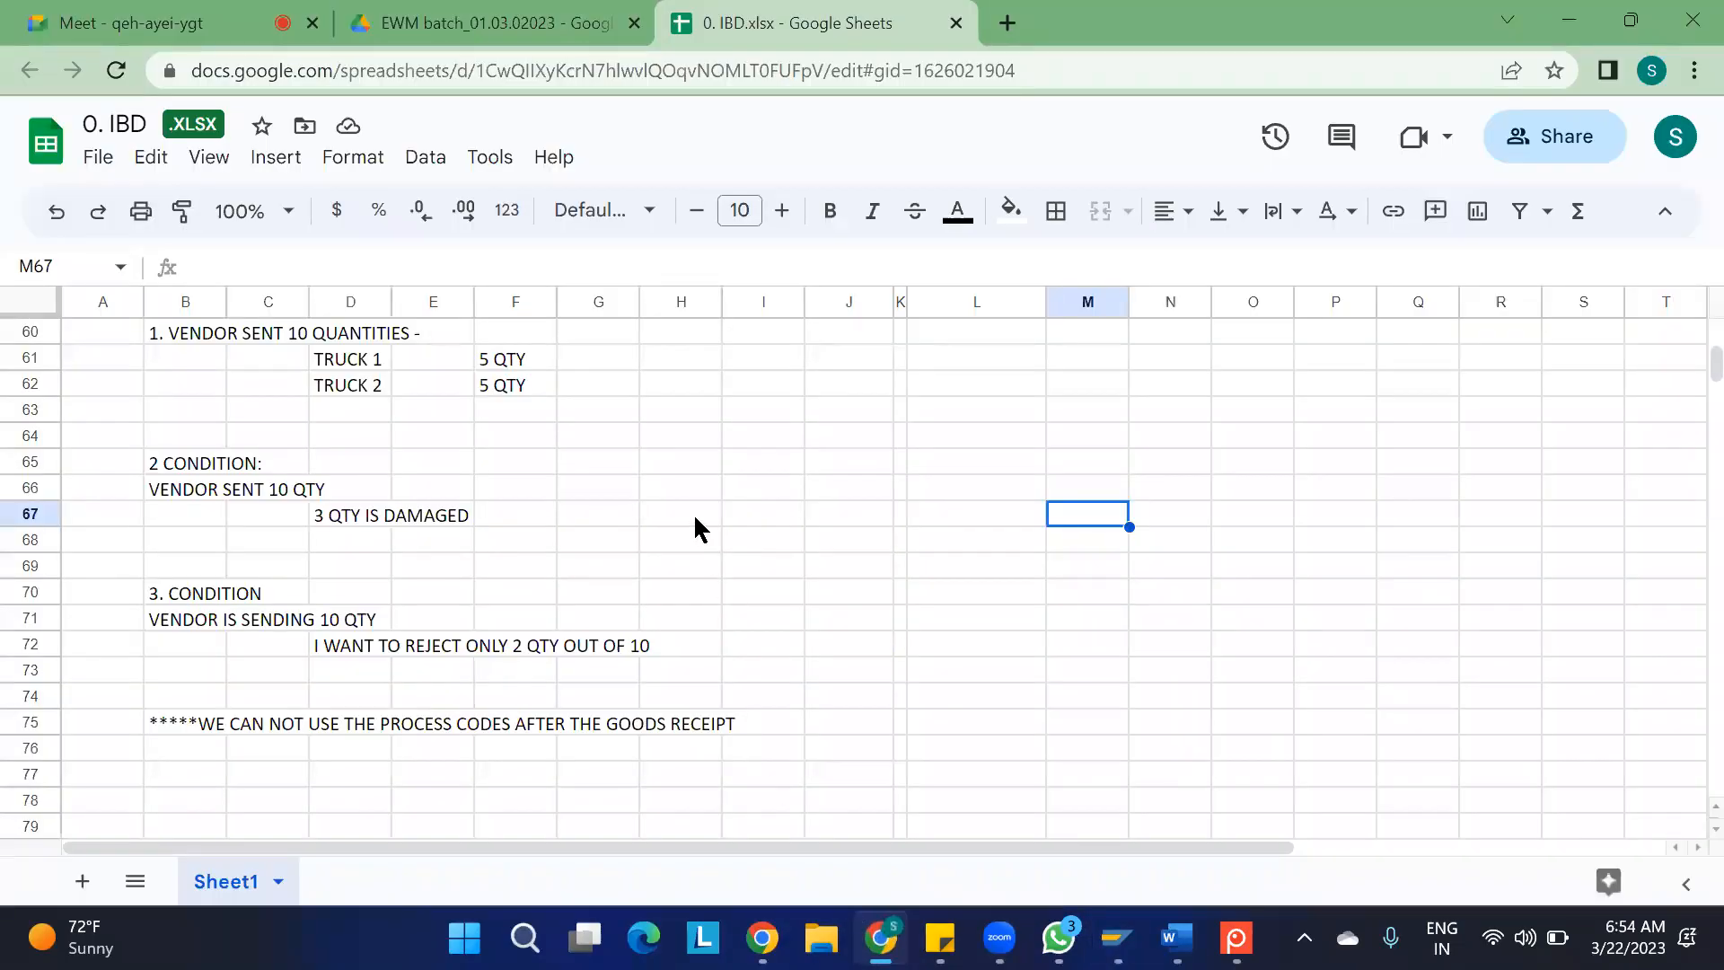
scroll(697, 528, up, 3)
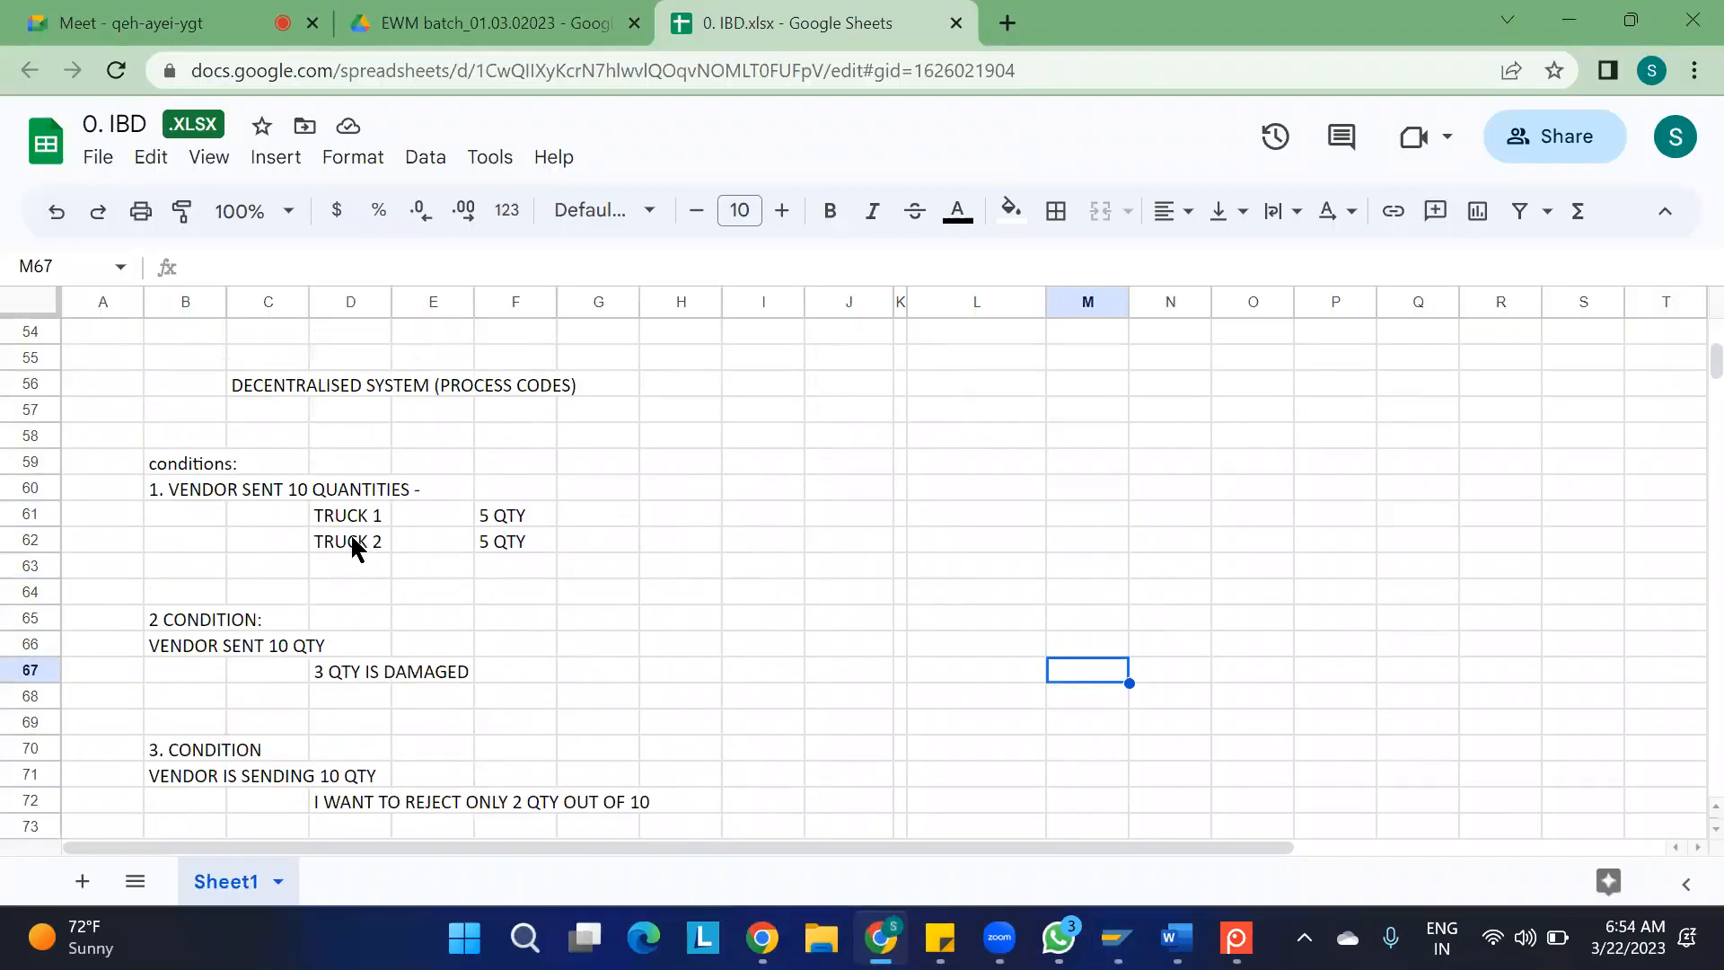
click(357, 548)
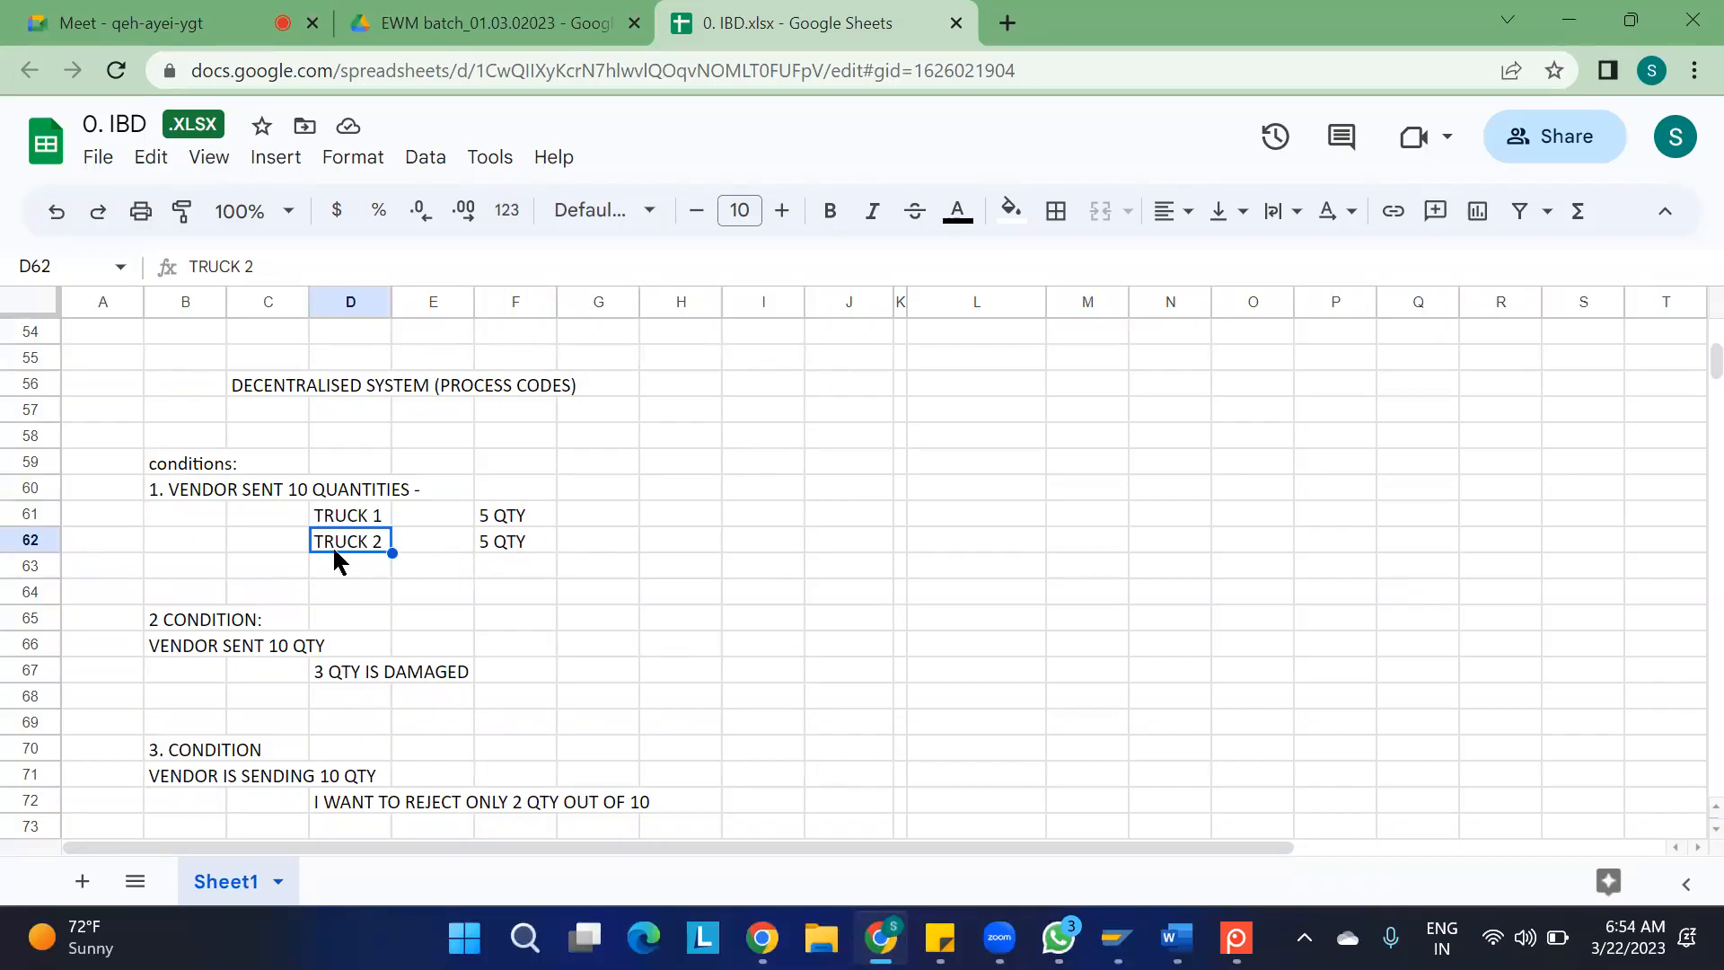
Enter process code I002 in cell I62 beside the Truck 2 row, and clear that cell again
click(739, 542)
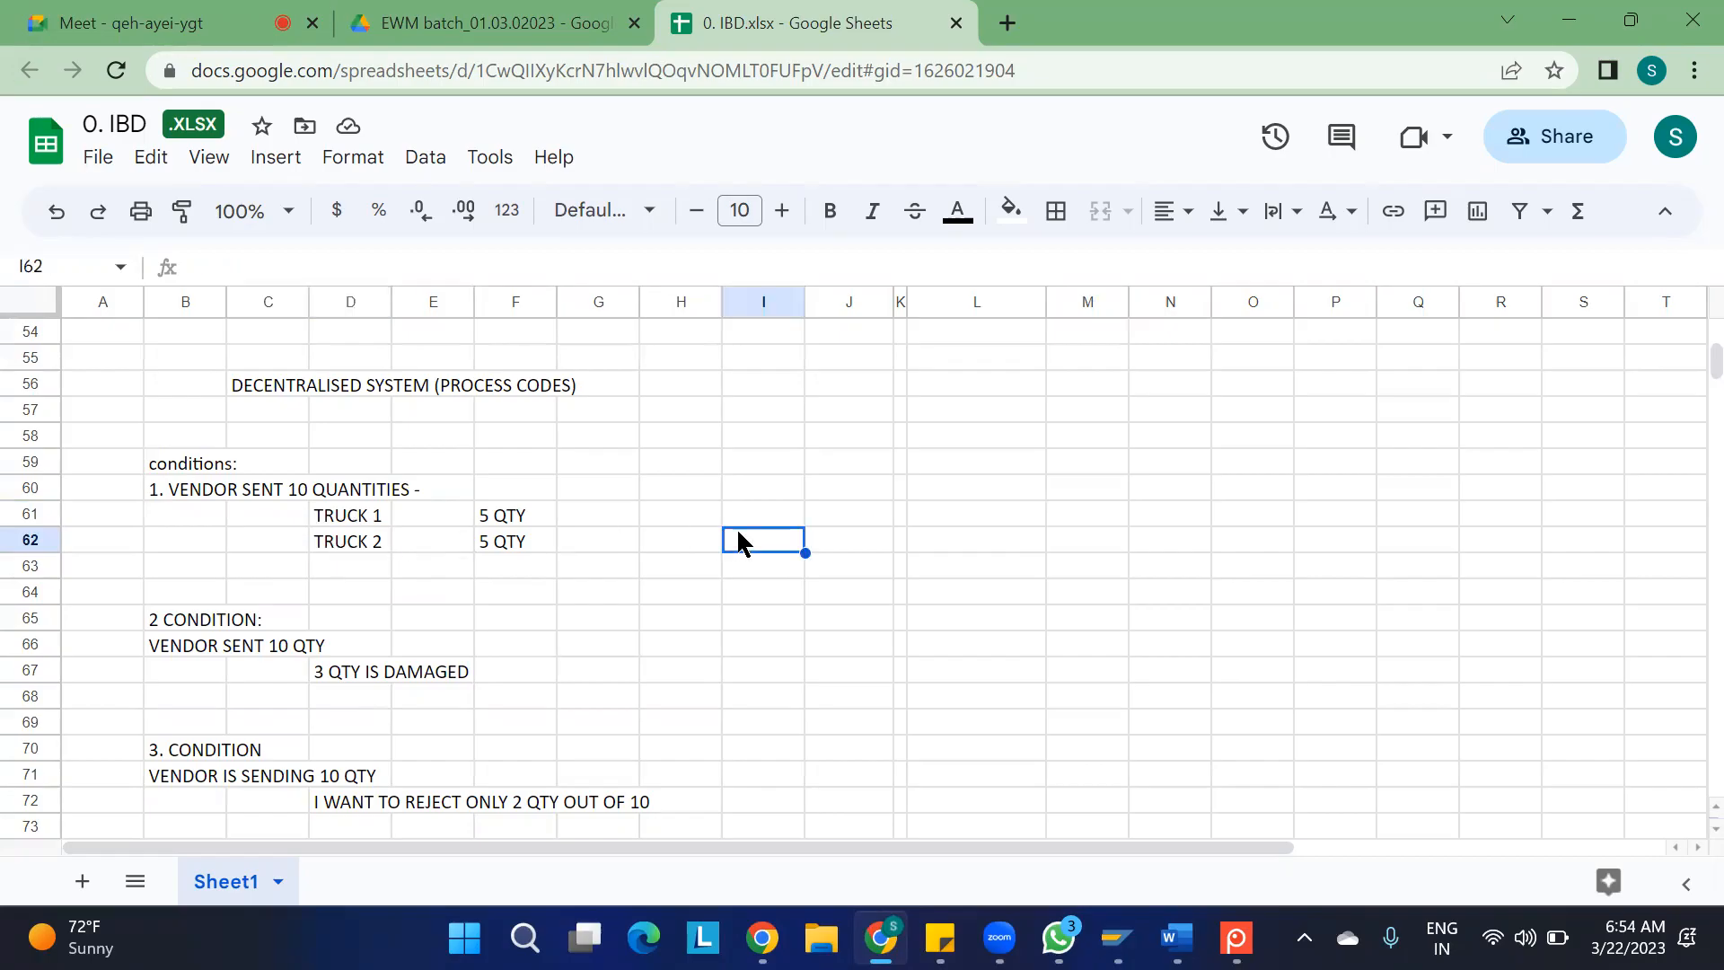
text(I002)
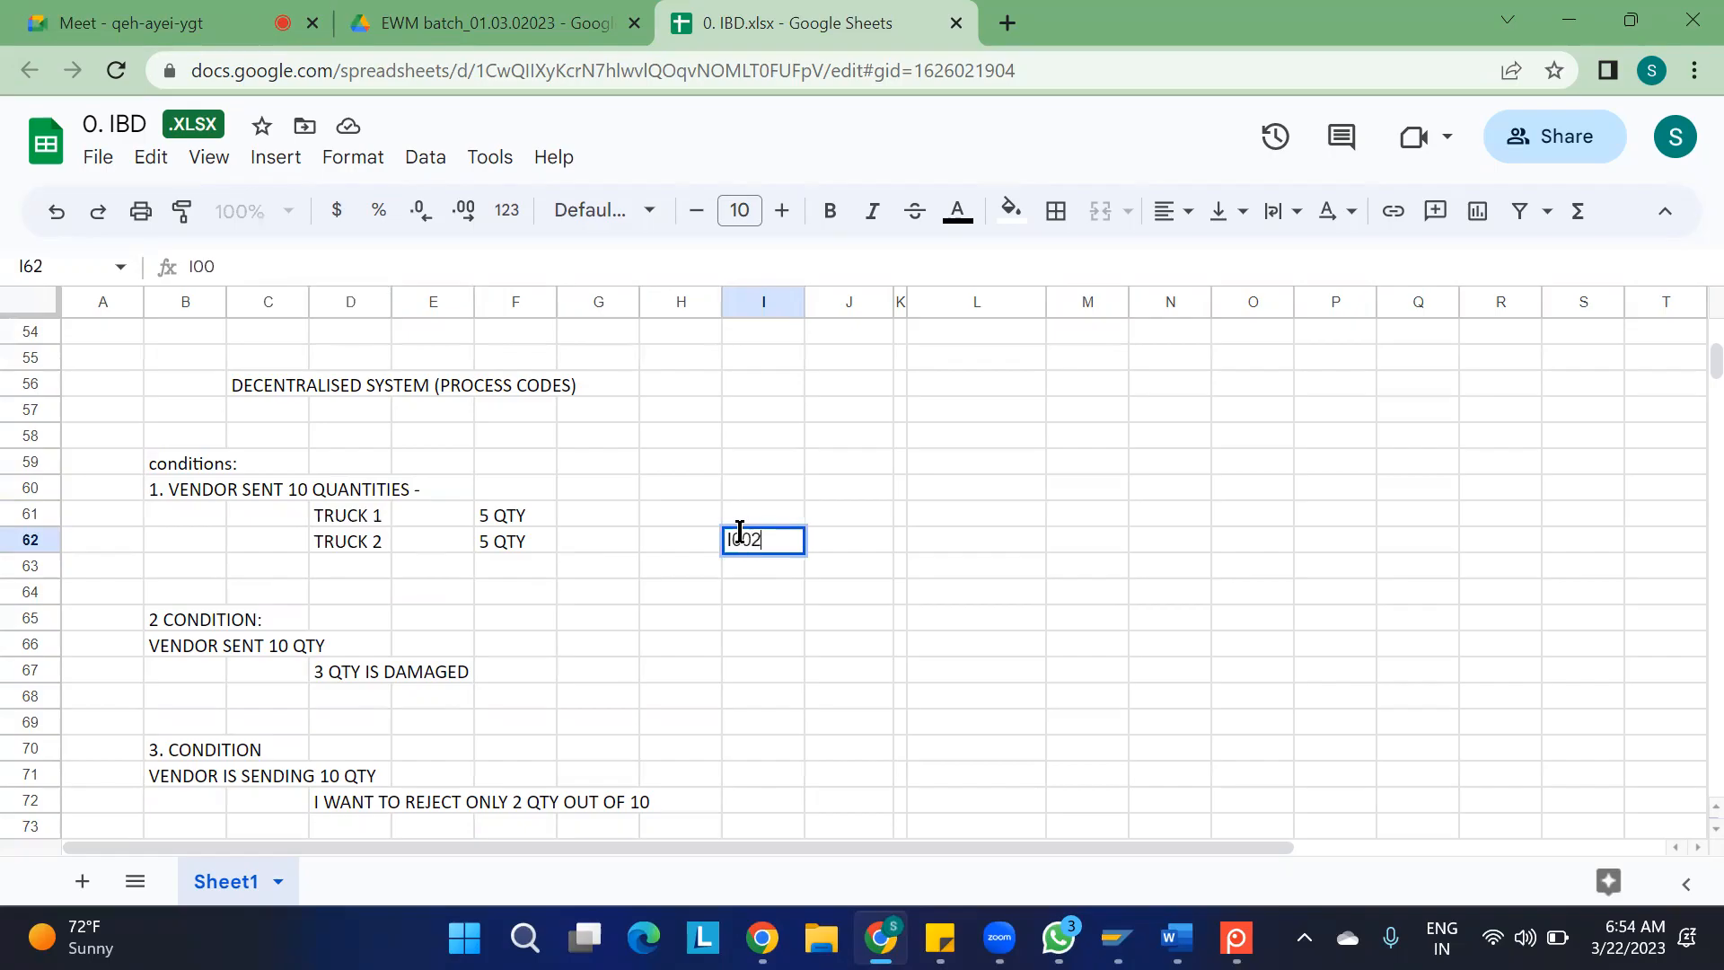
click(584, 559)
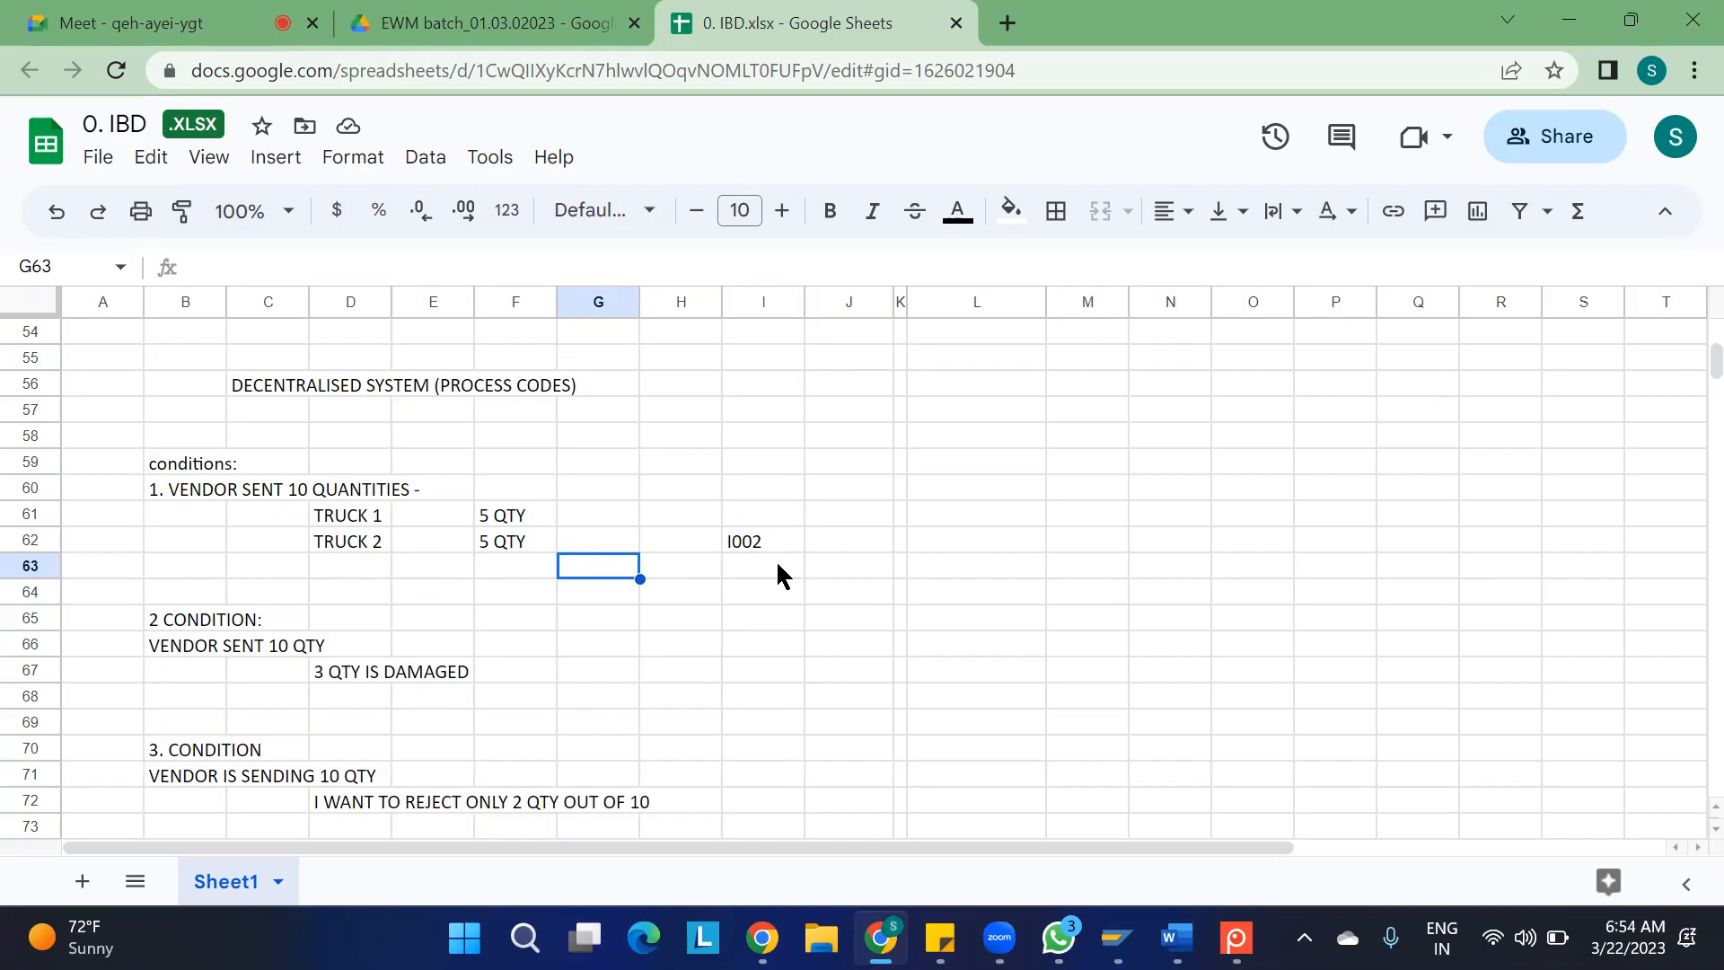
click(759, 540)
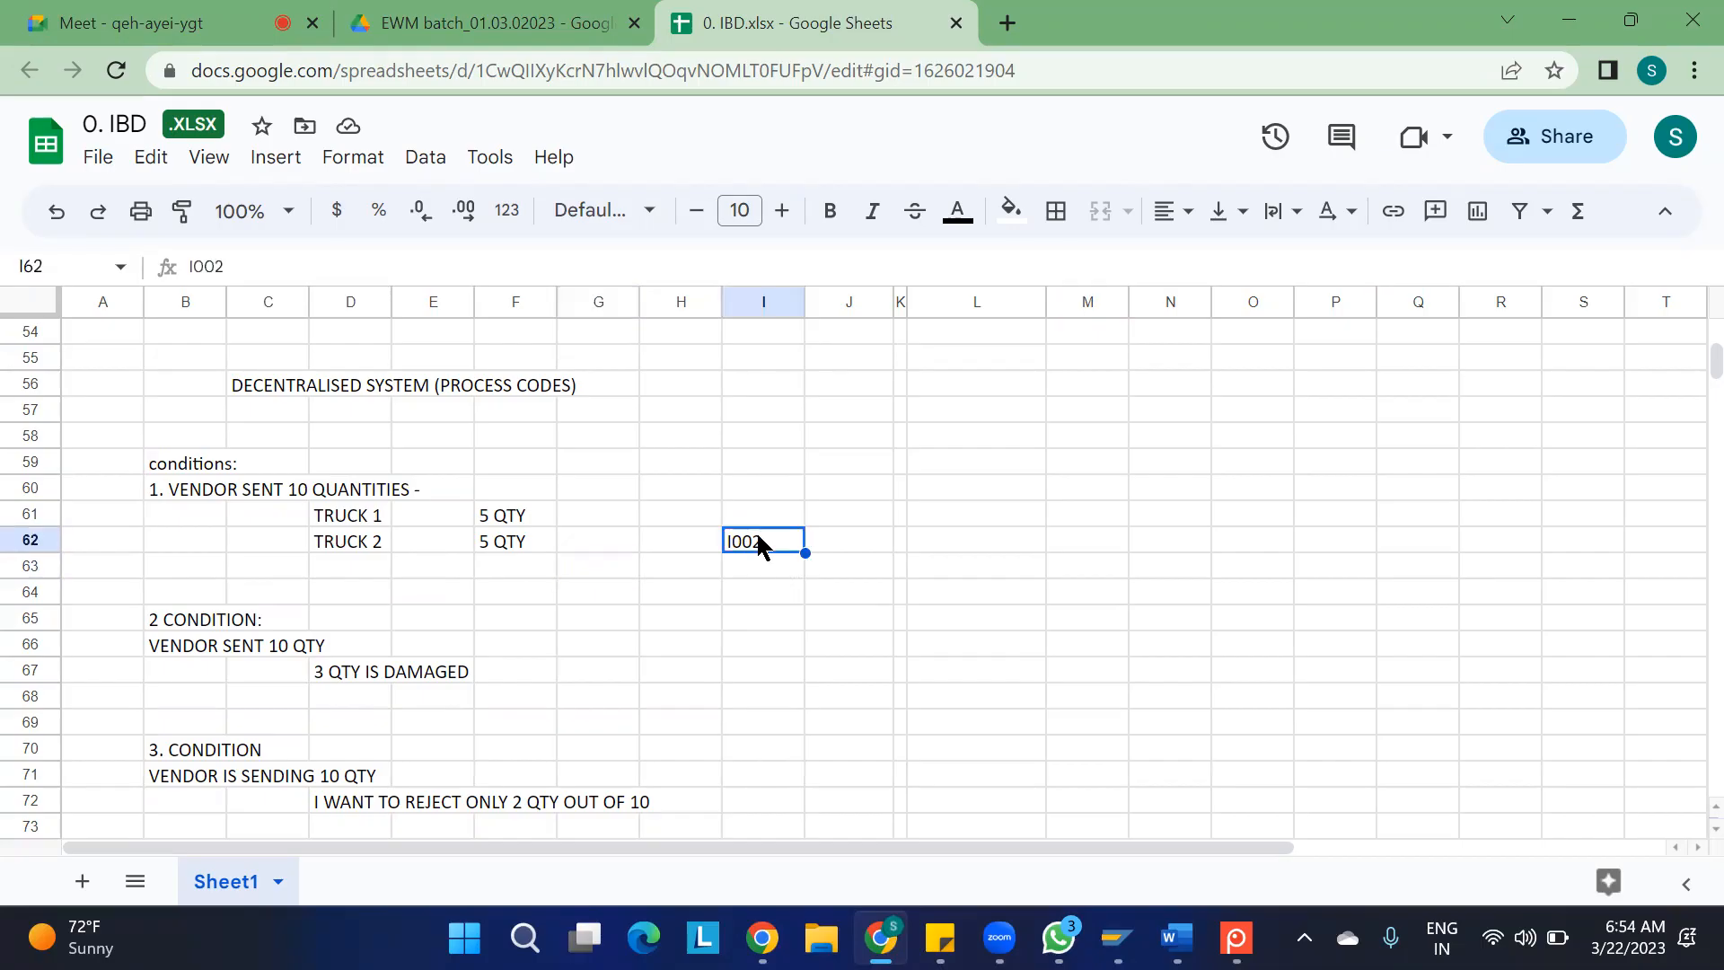
key(Delete)
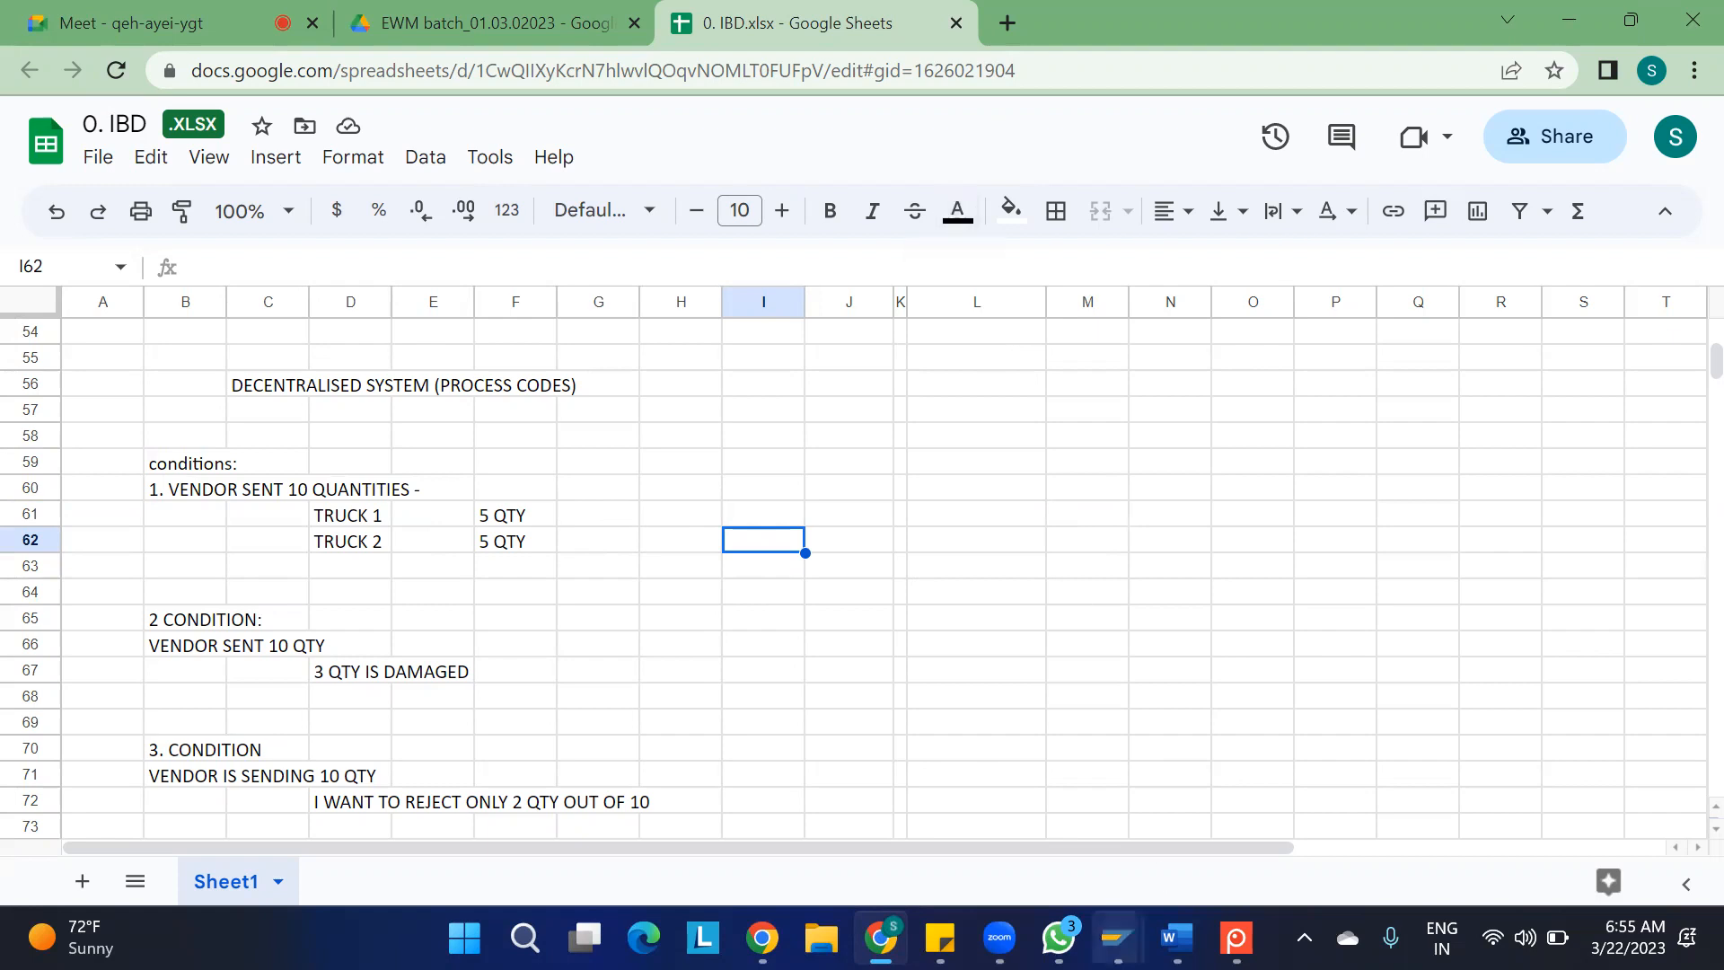
Close all open SAP session windows, including Create Inbound Delivery, Stock Overview and Process Code, and confirm logging off
mouse_move(1116, 937)
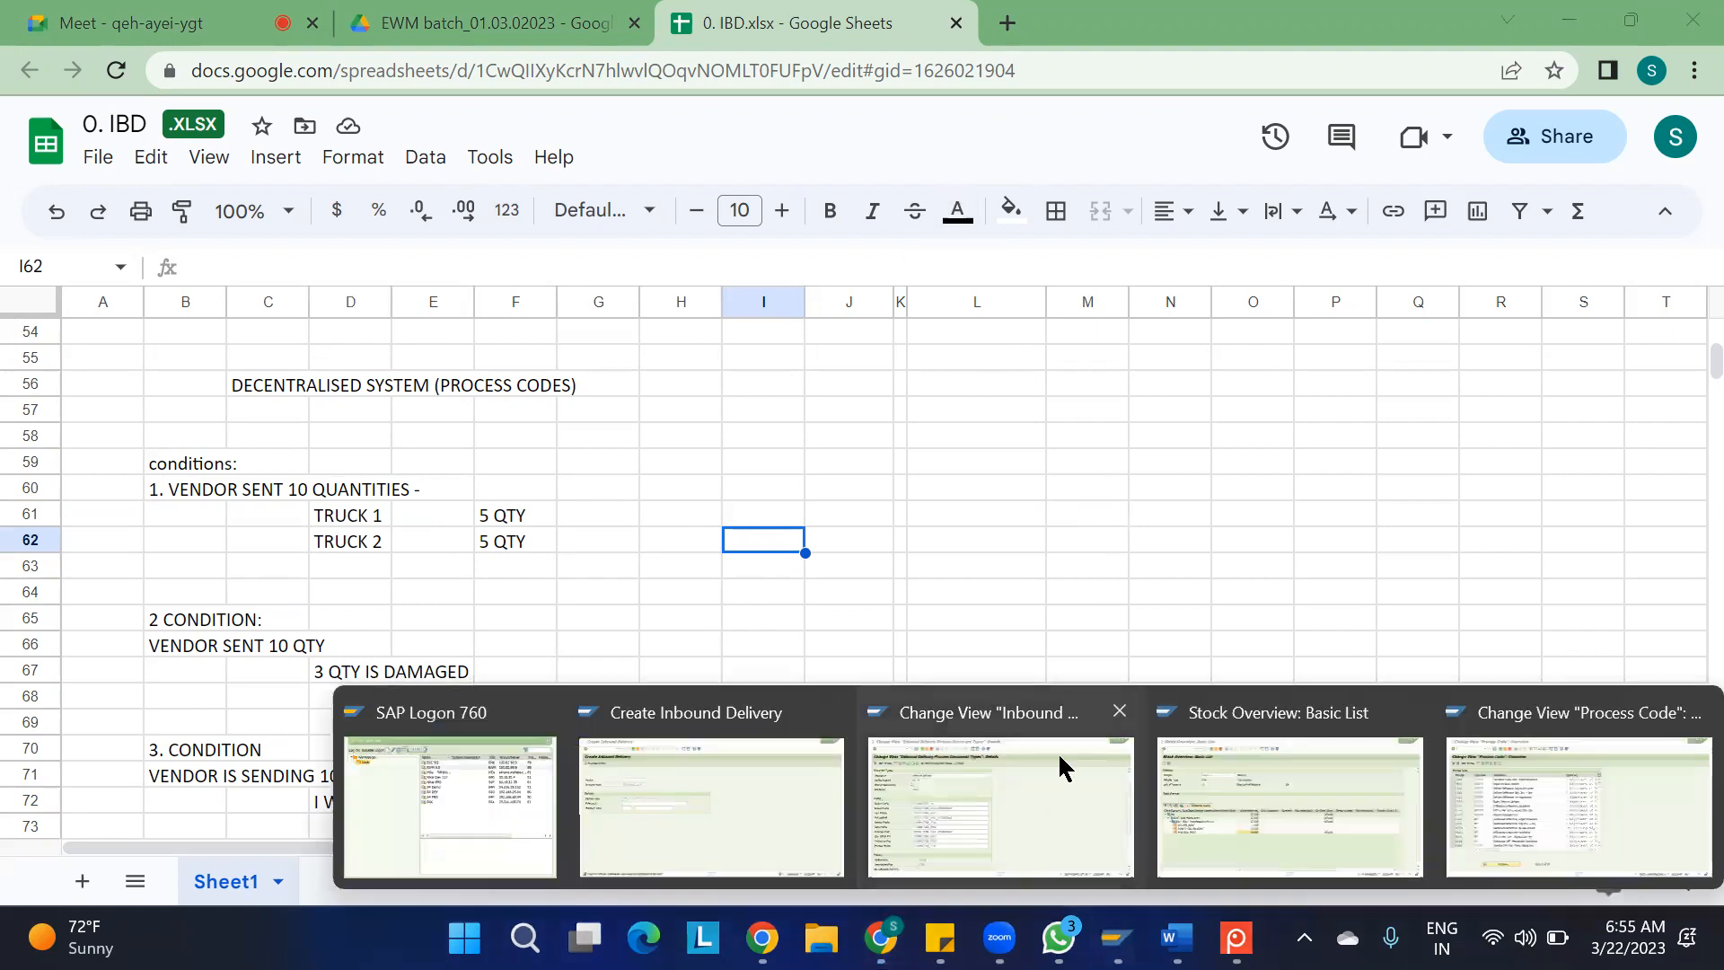
click(1117, 726)
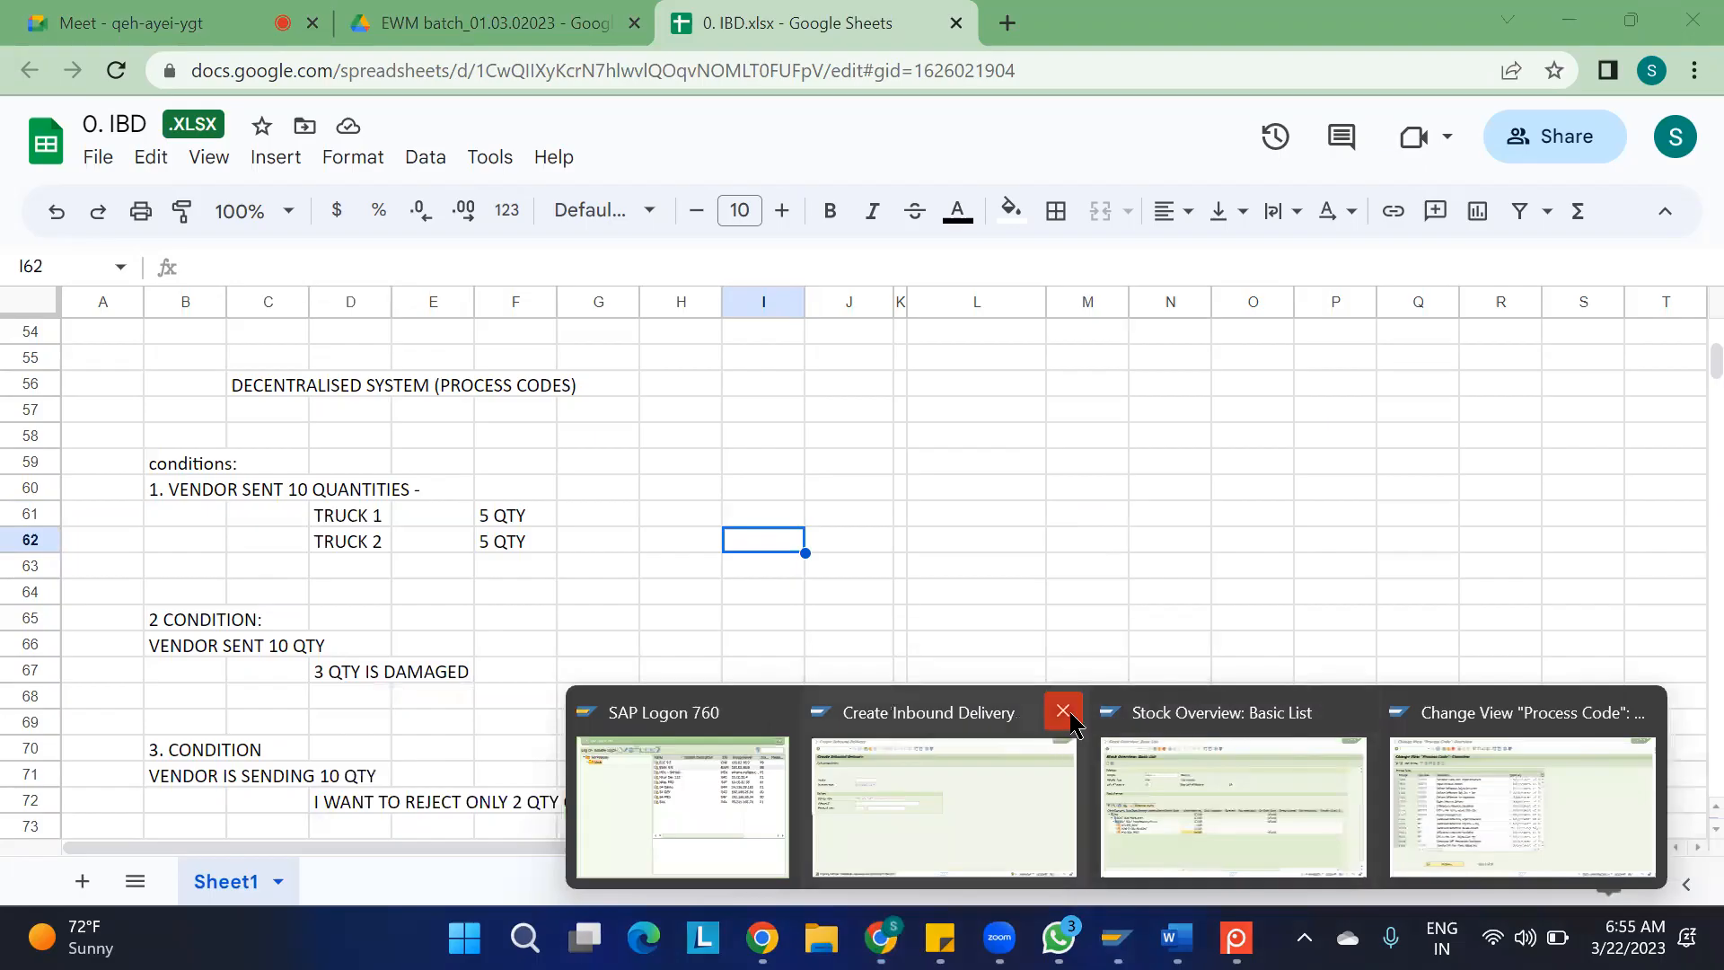
click(1064, 716)
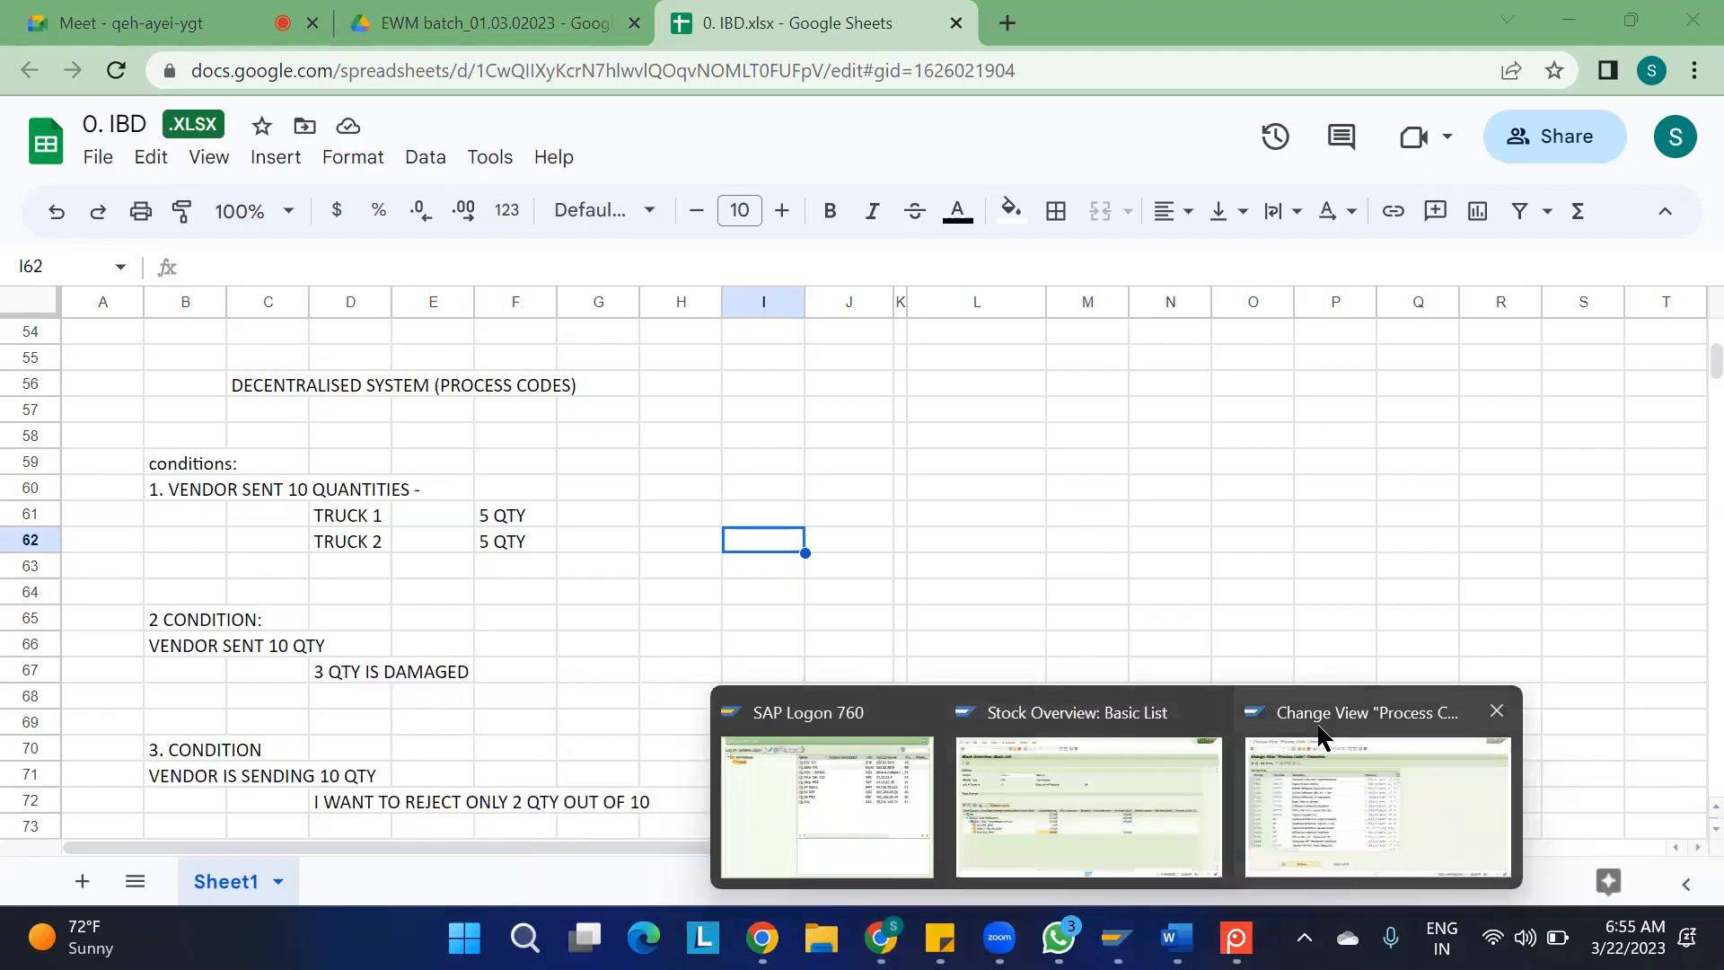
click(1104, 782)
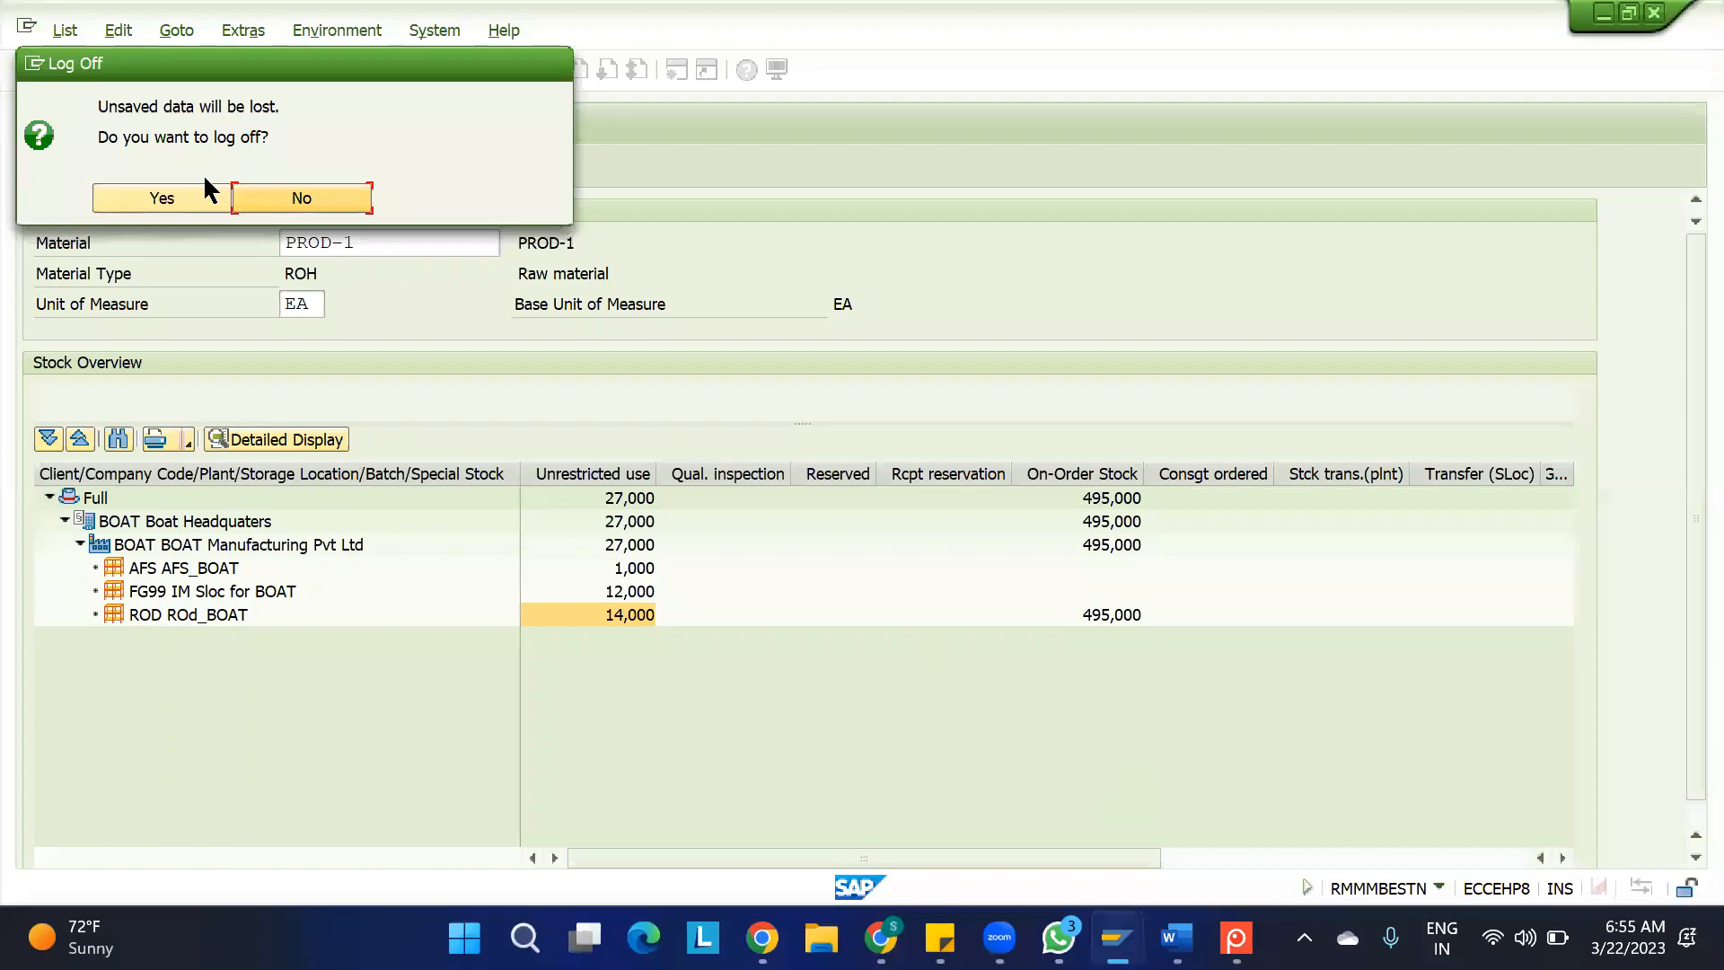
click(185, 200)
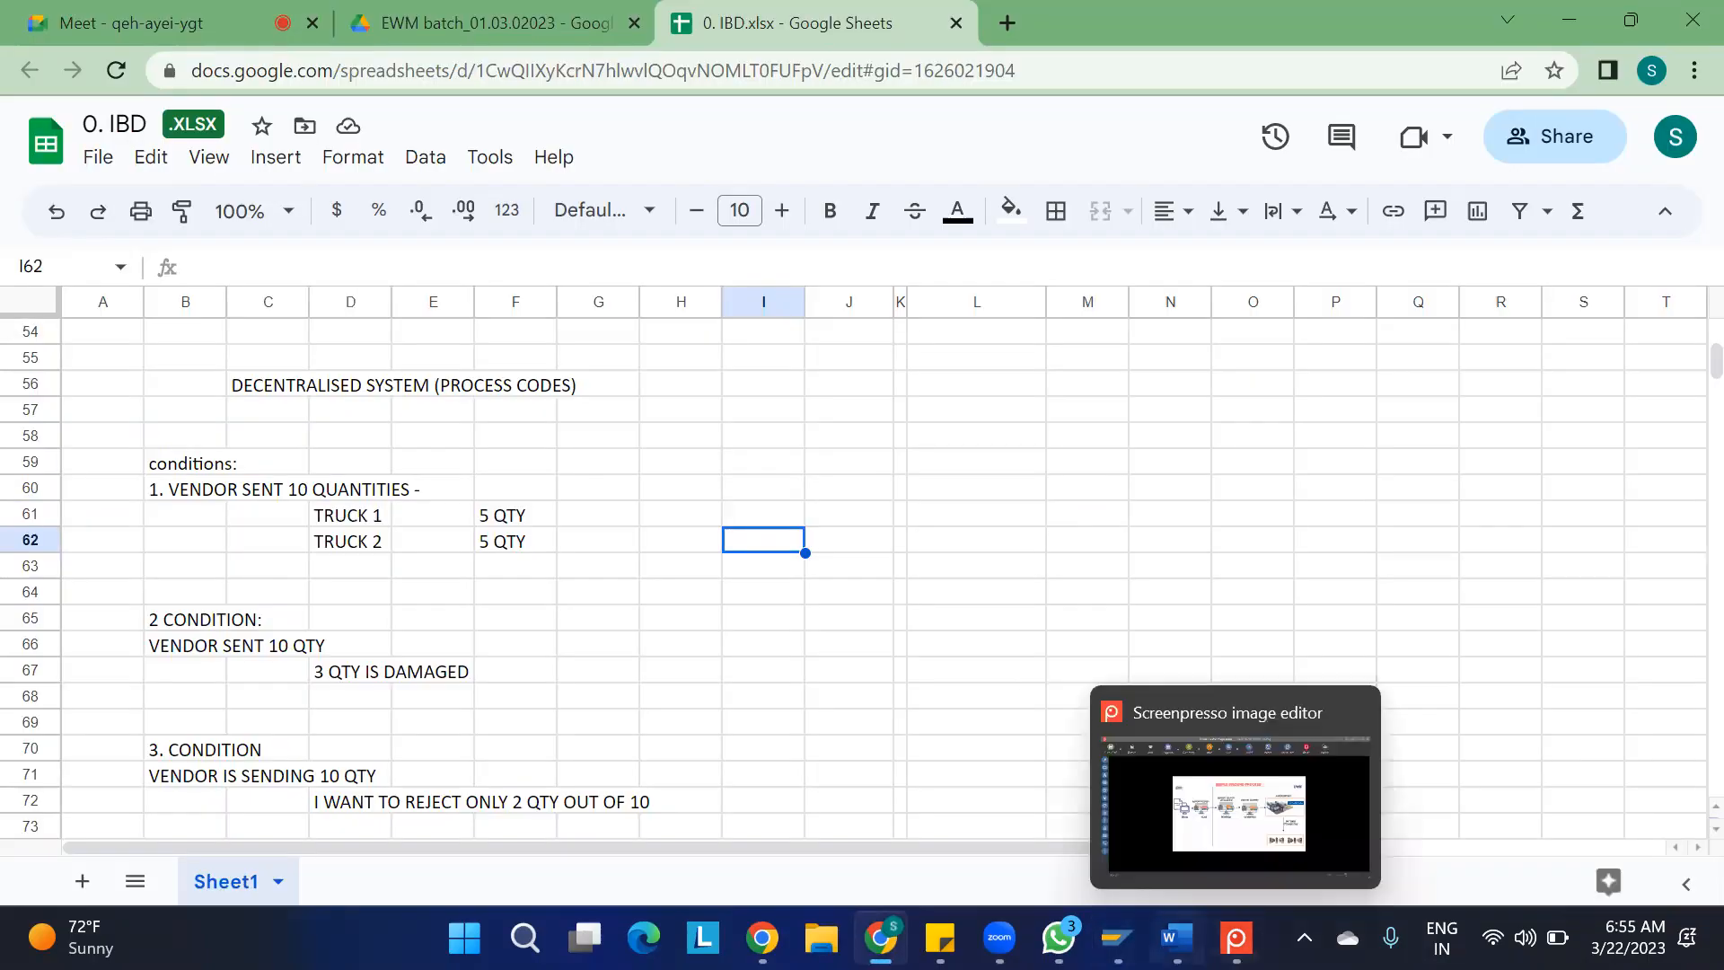
mouse_move(1117, 937)
click(1287, 784)
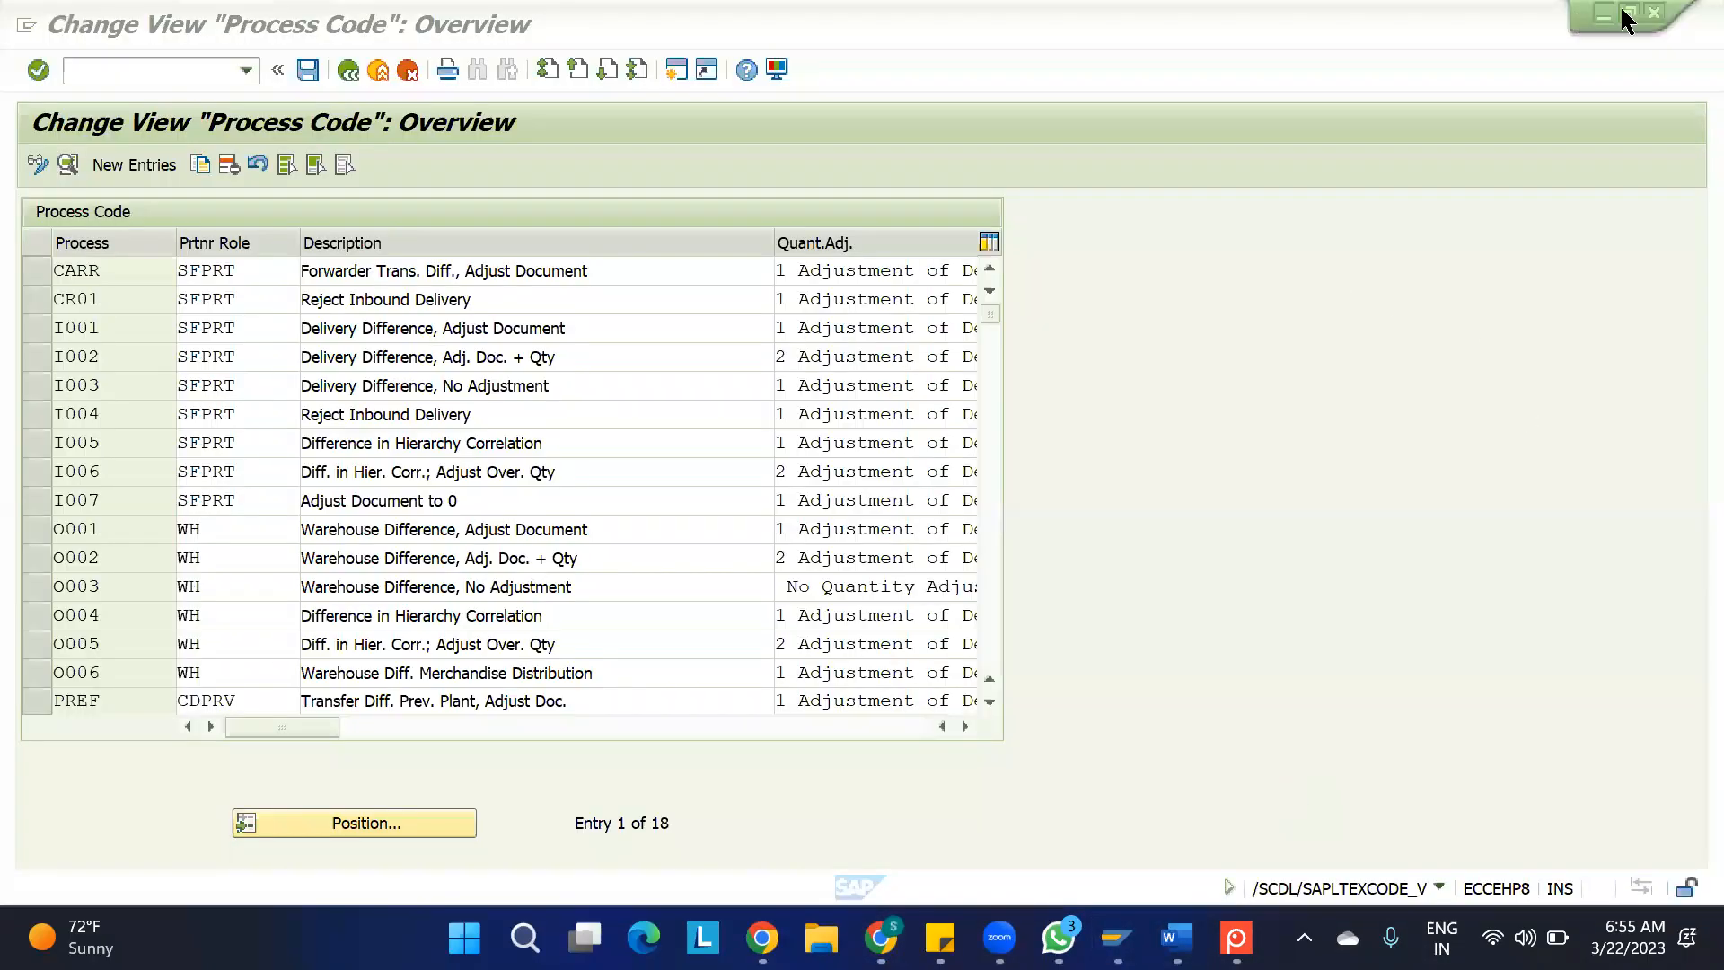
click(1653, 12)
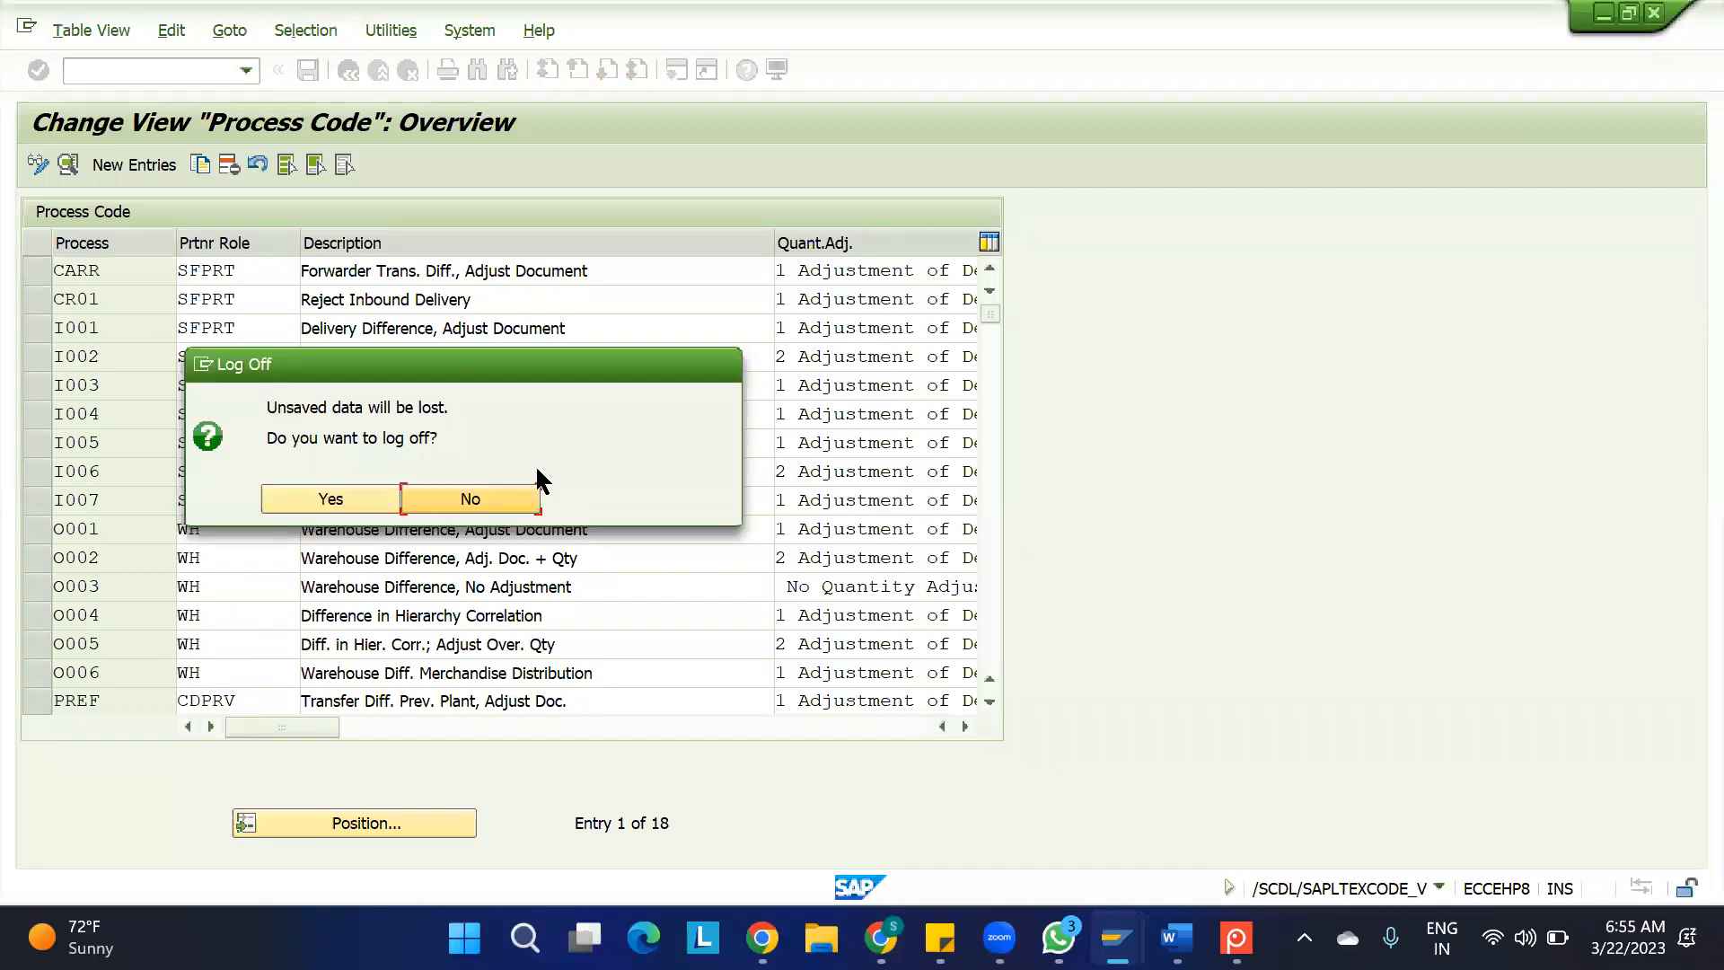
click(362, 501)
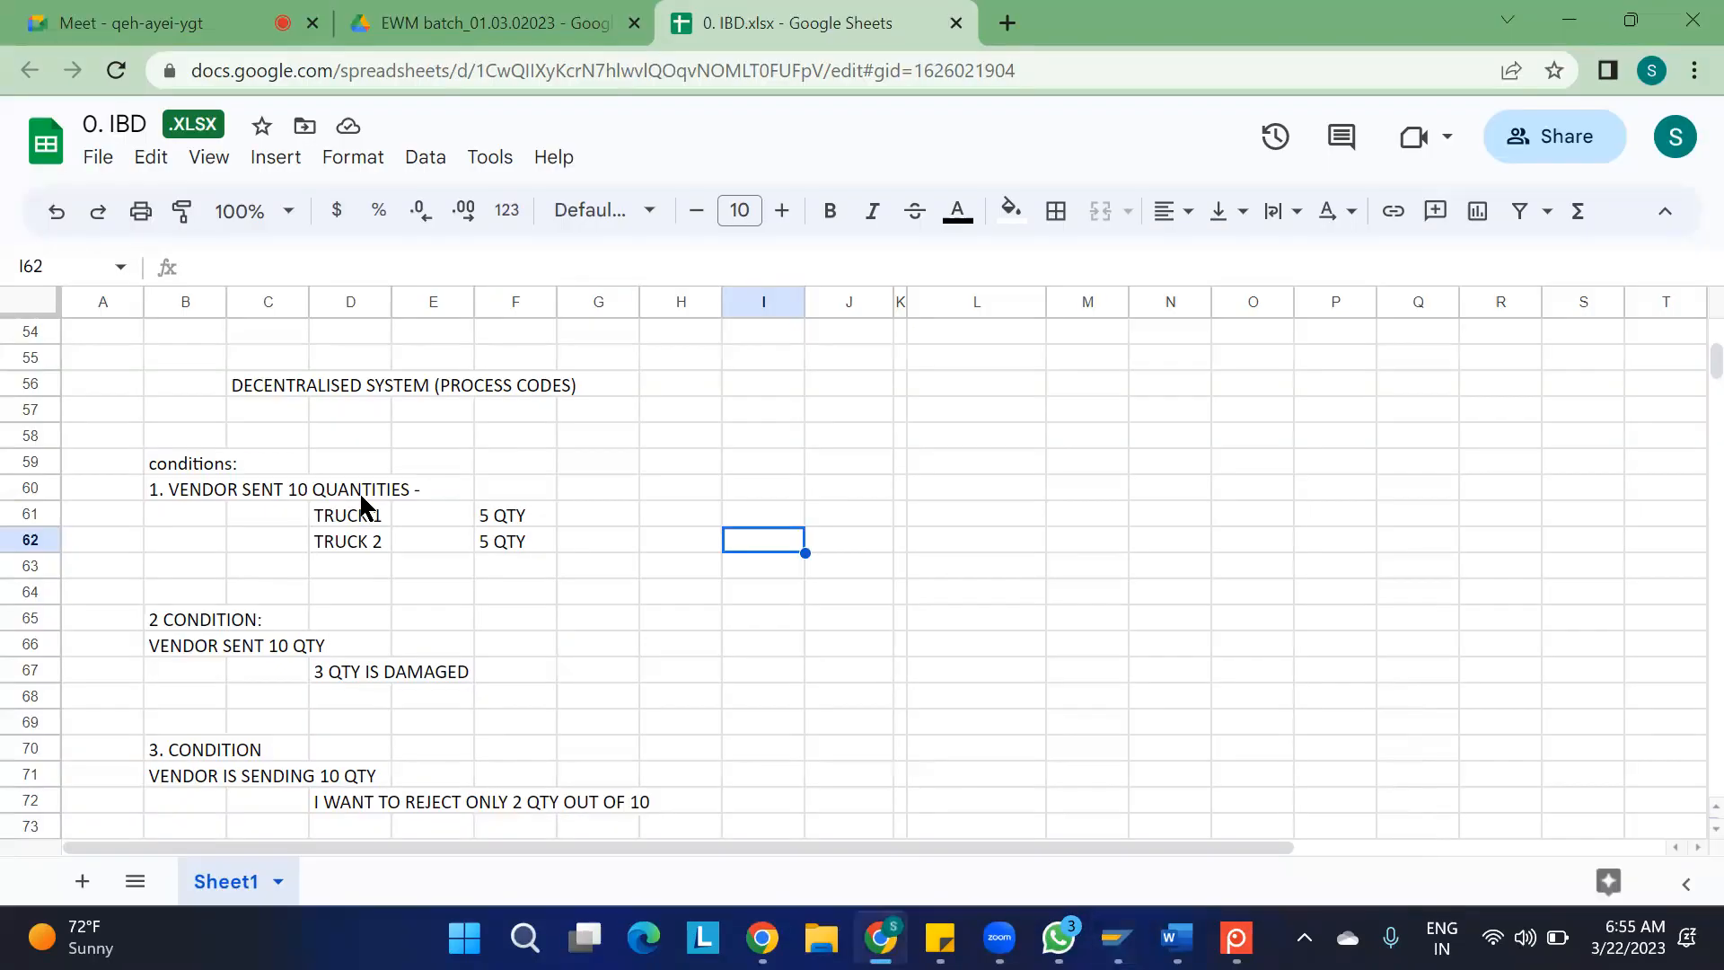
Log on to the MD1 S/4HANA system from SAP Logon with the remembered user name and the account password
mouse_move(1117, 937)
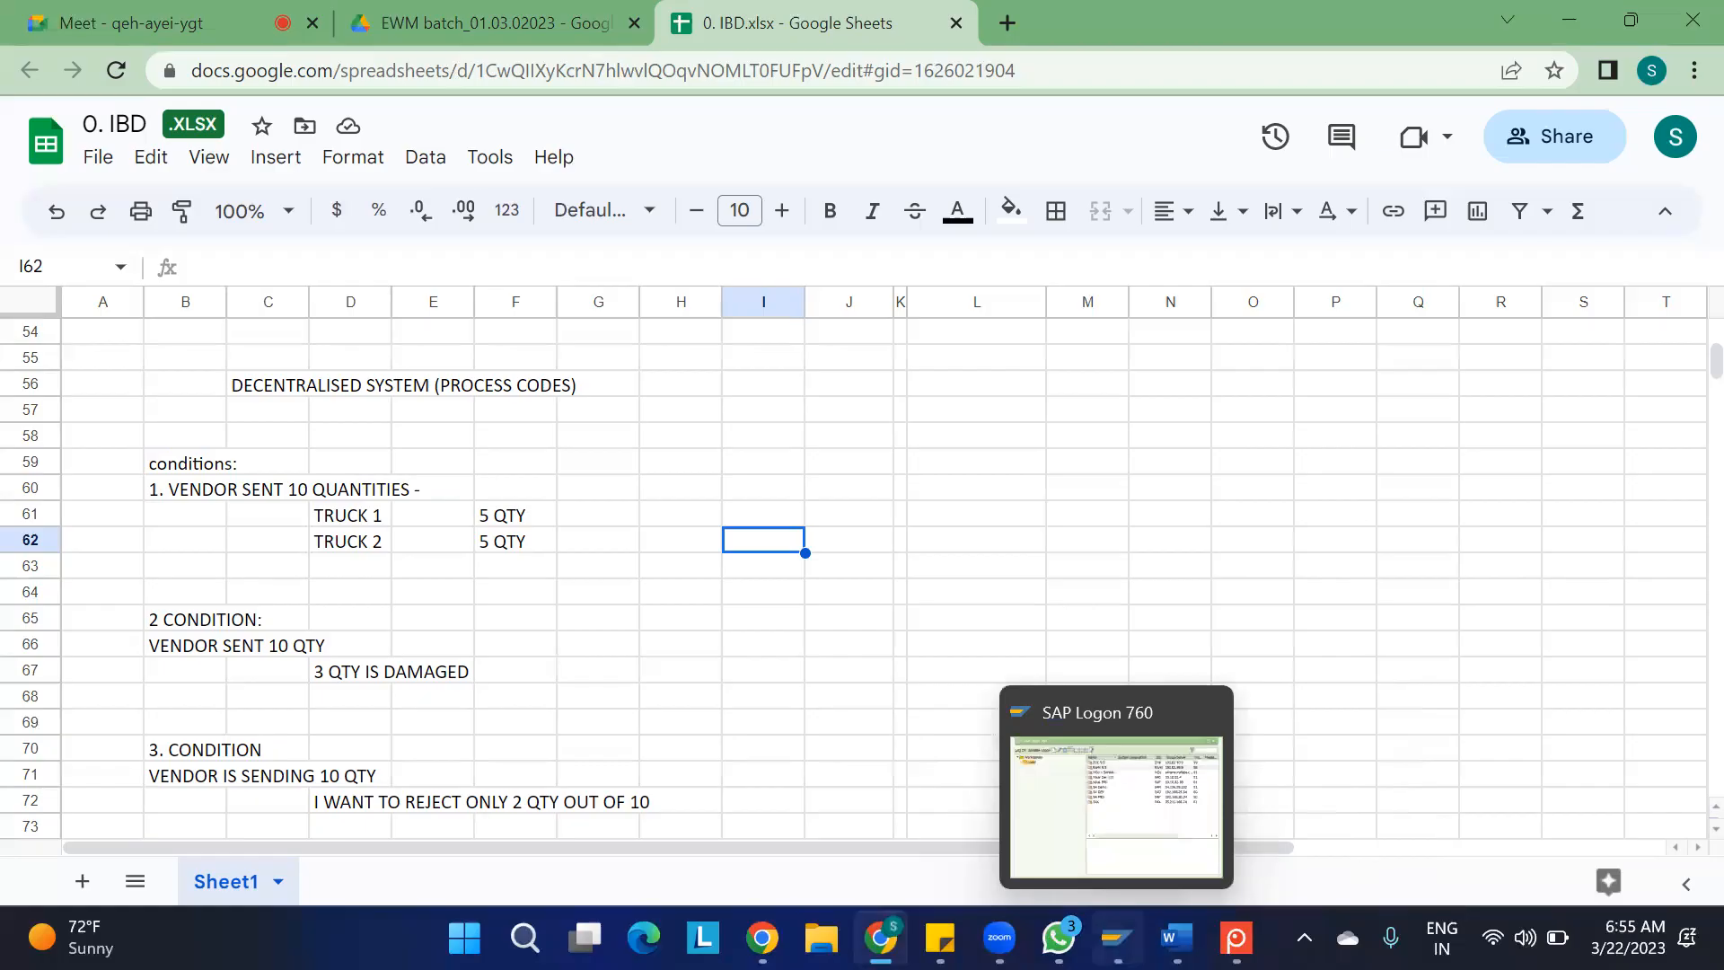
click(1108, 815)
click(503, 309)
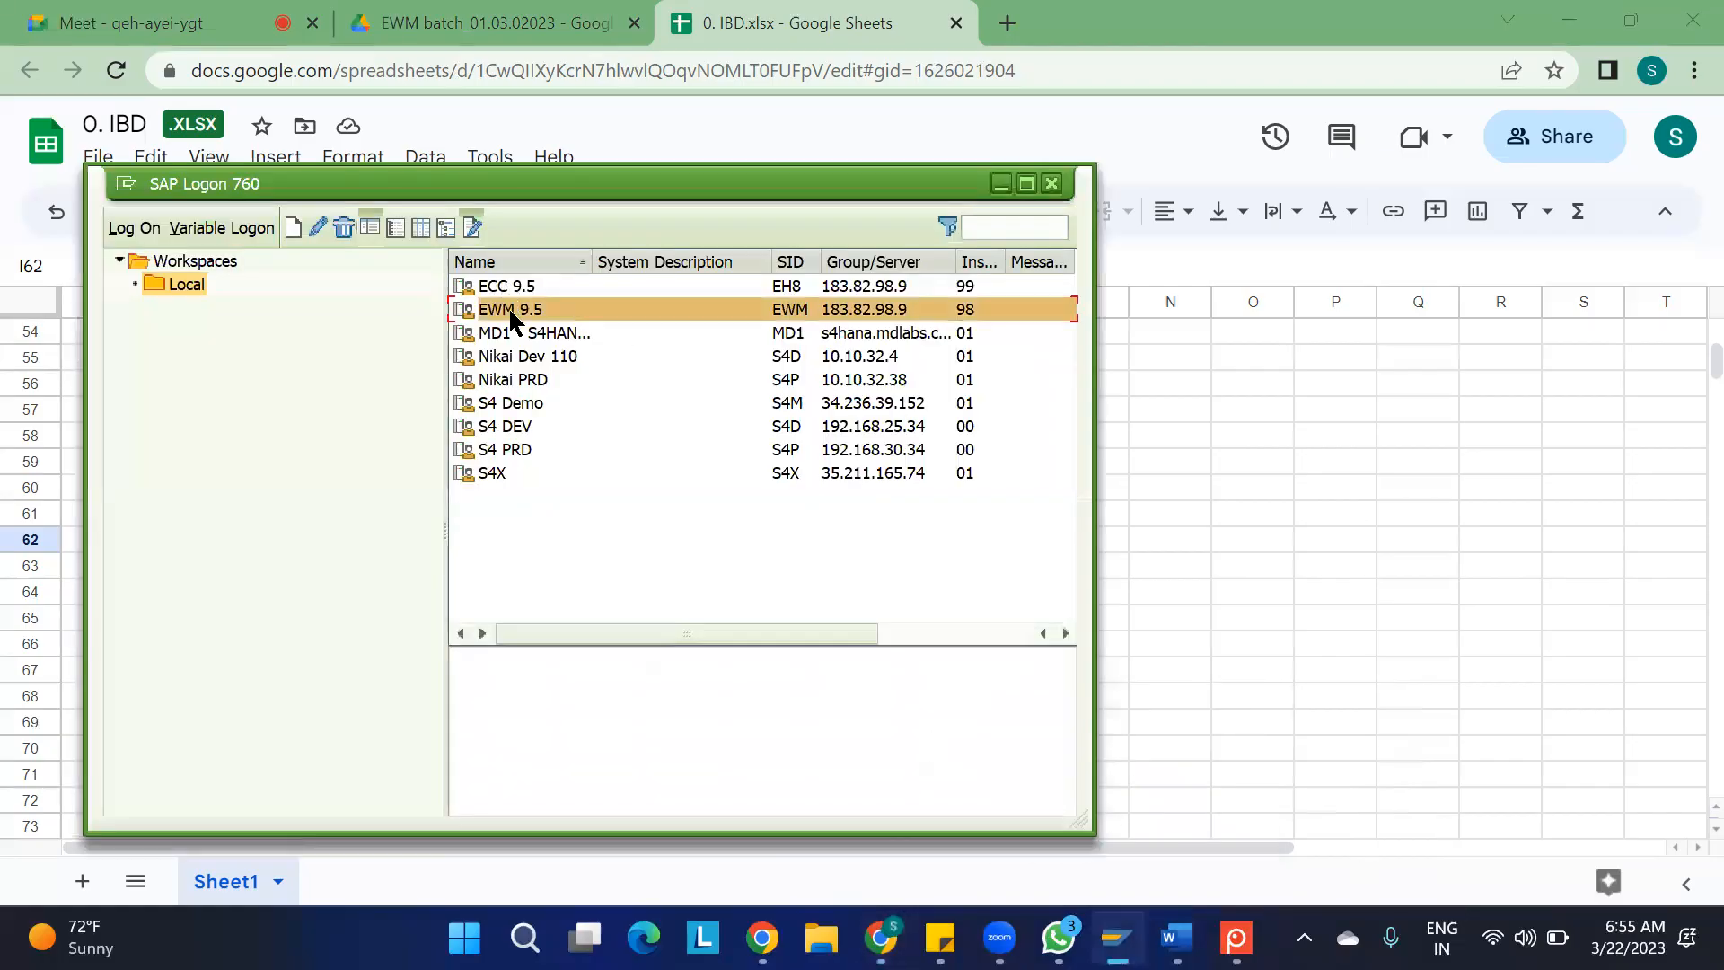
double_click(514, 332)
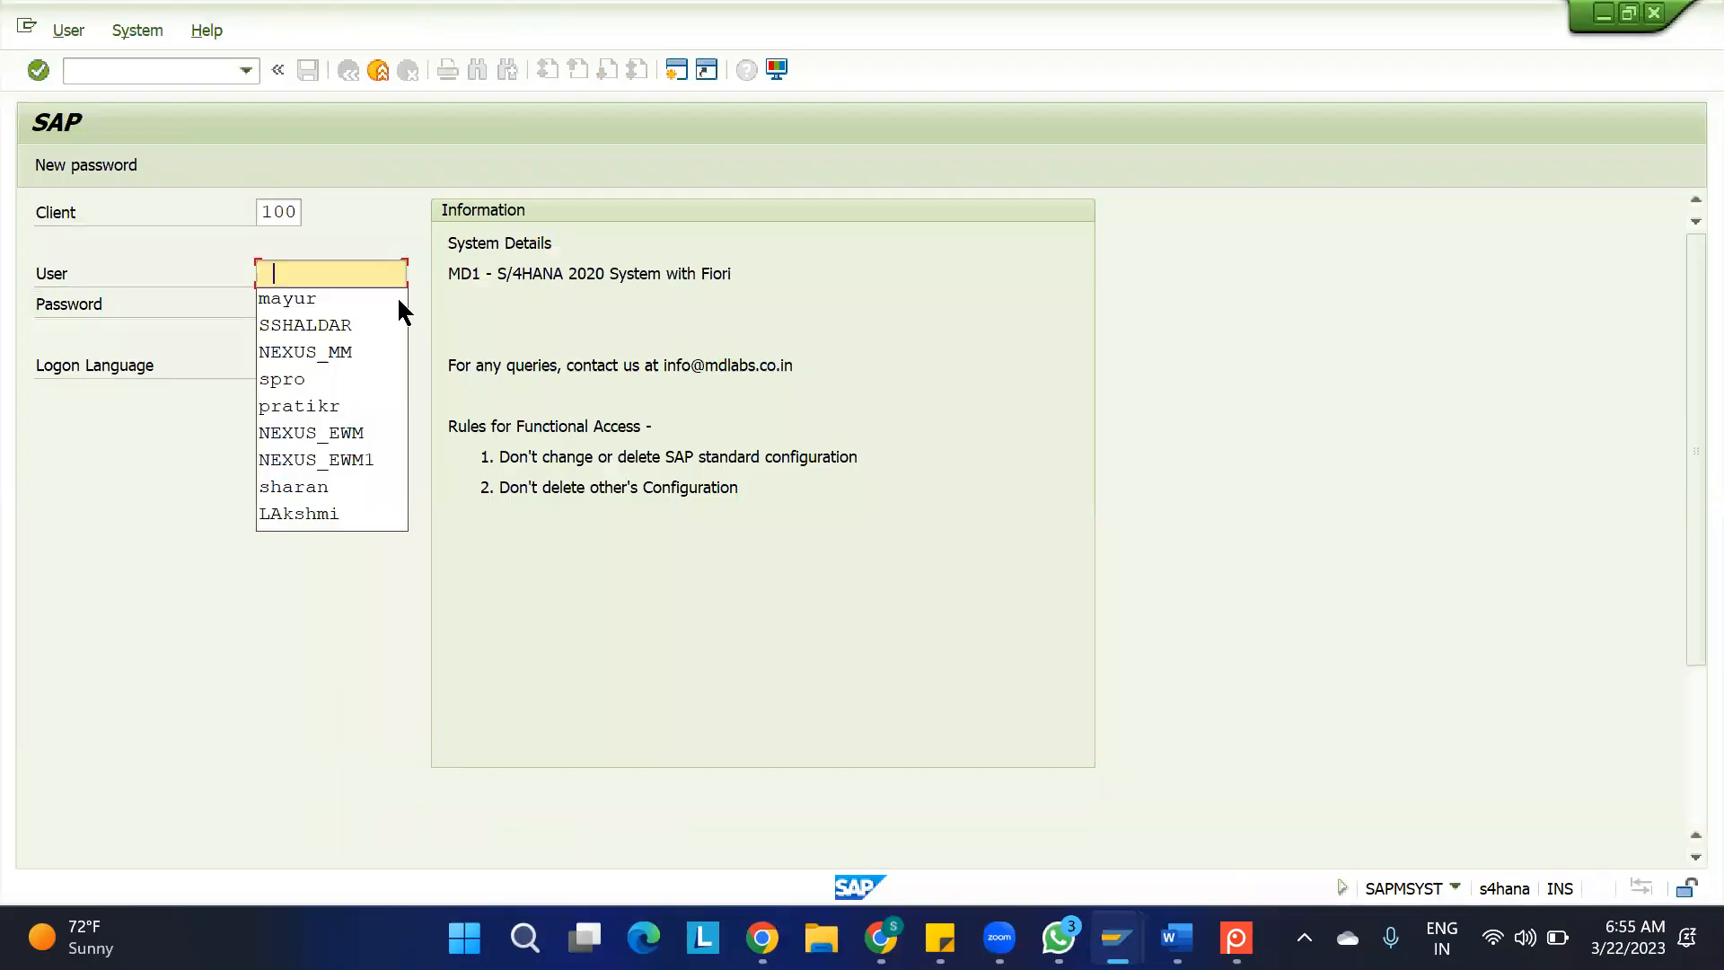
click(323, 316)
key(Caps_Lock)
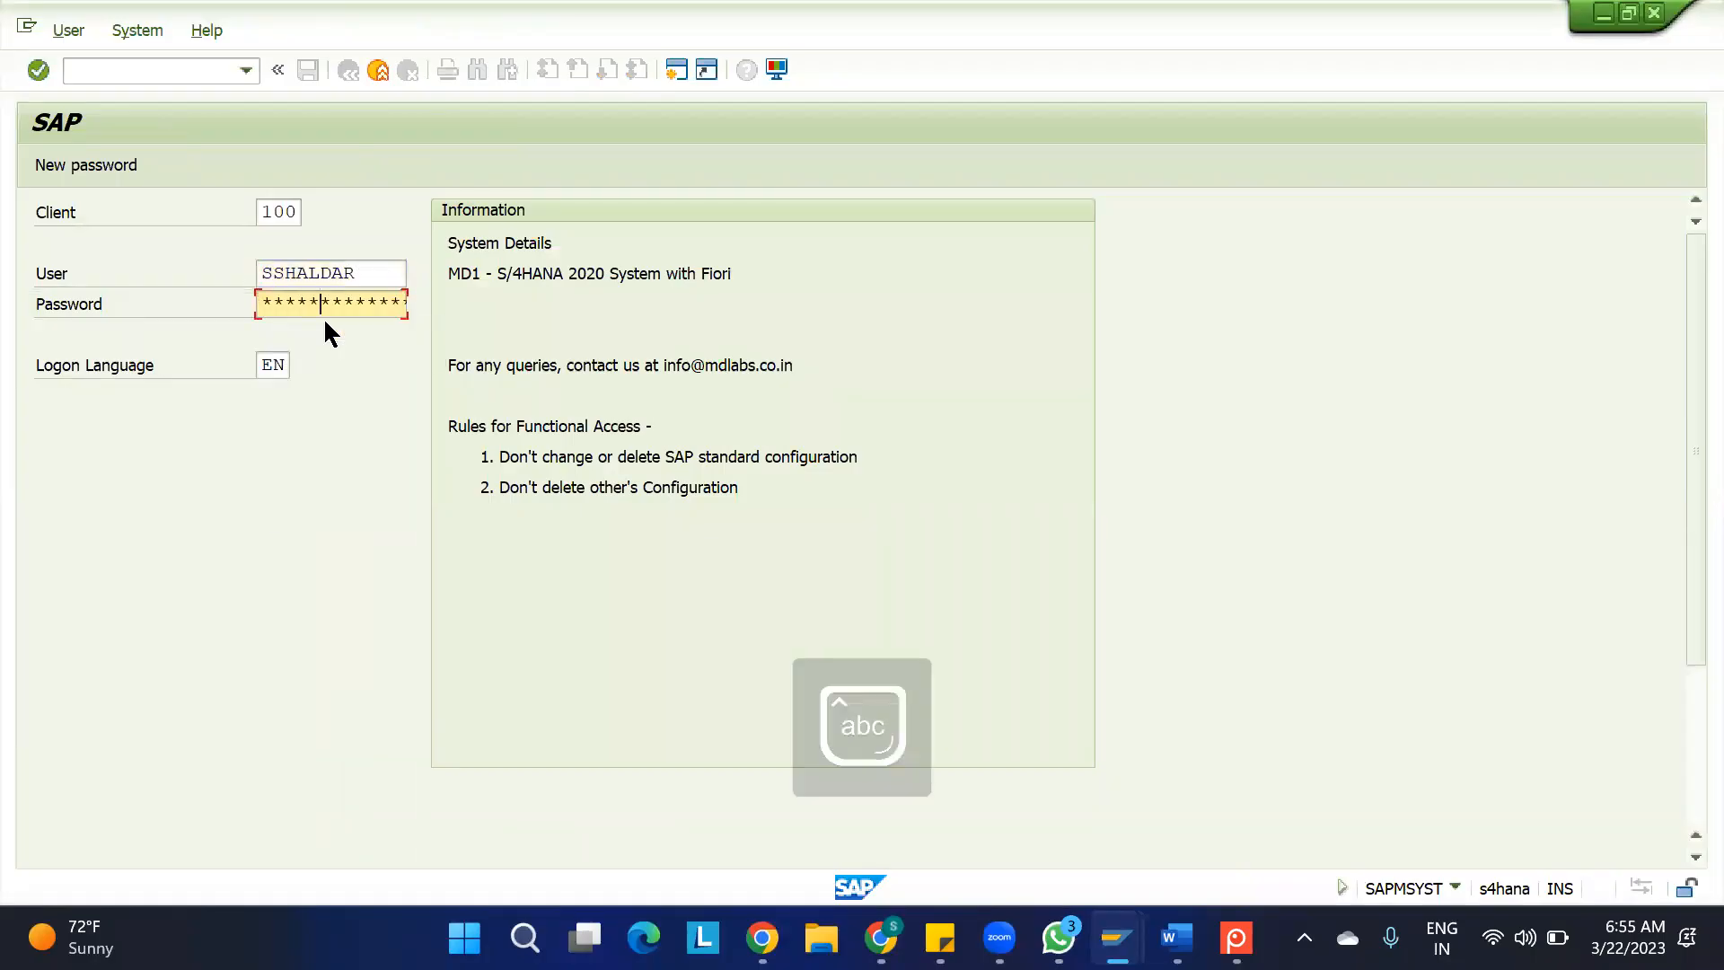
key(Return)
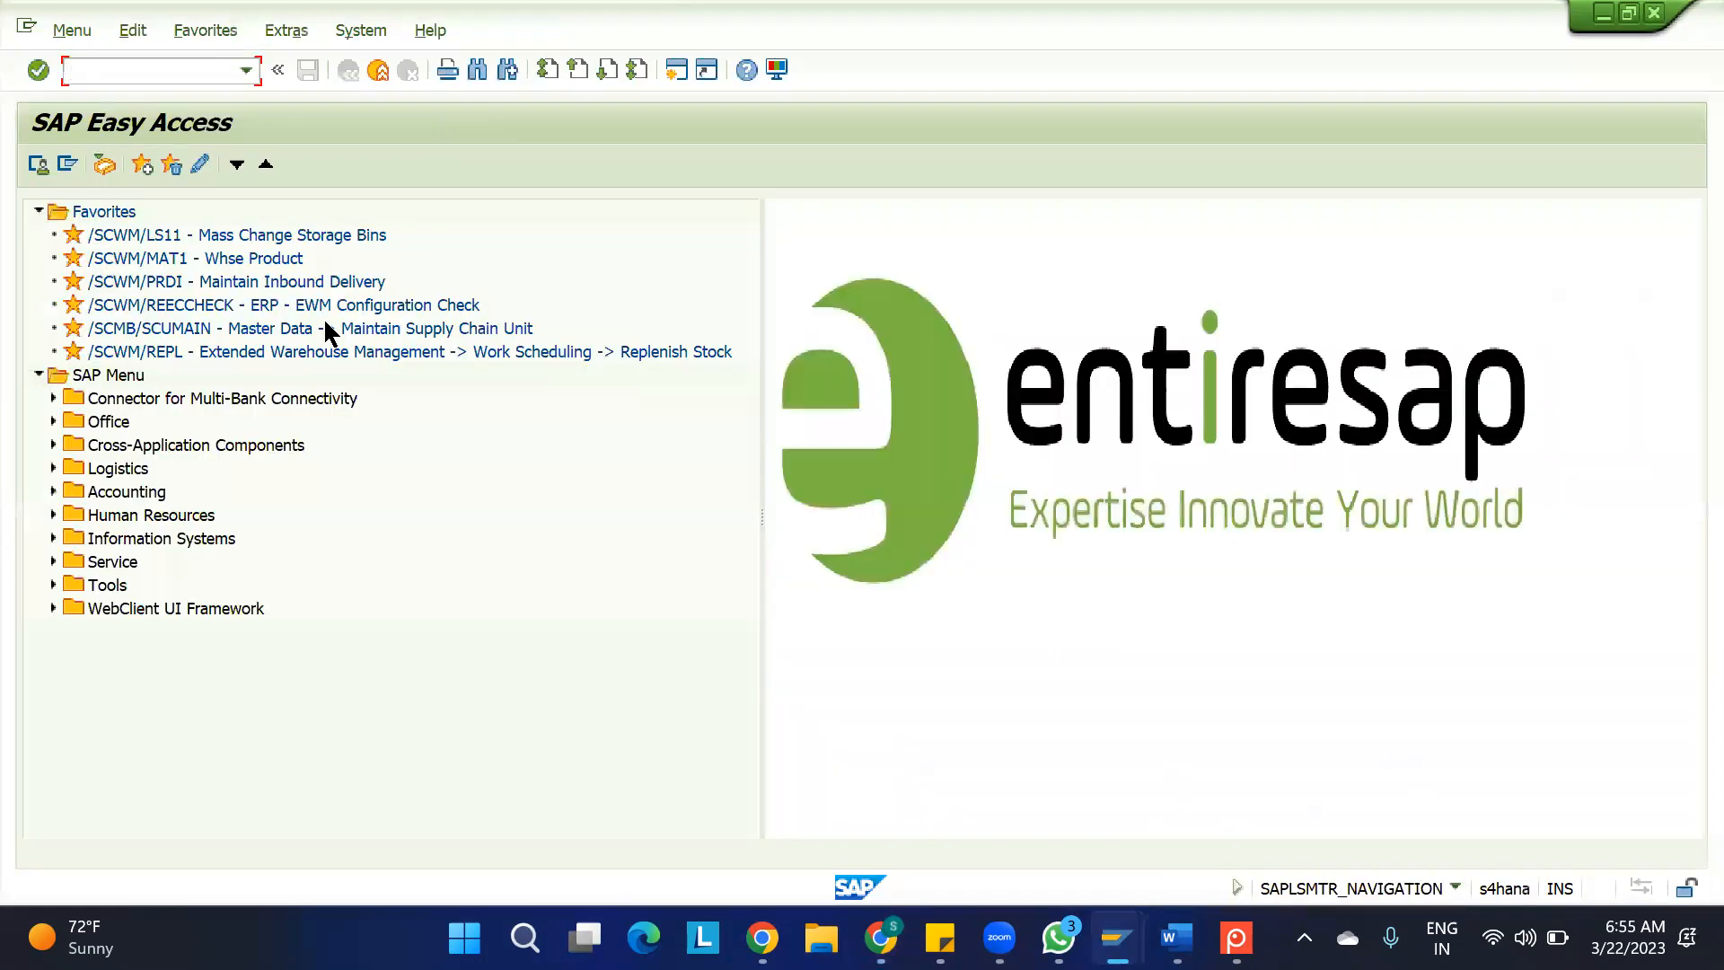
key(Caps_Lock)
Expand the SAP menu through Logistics, SCM Extended Warehouse Management, Extended Warehouse Management and Delivery Processing to Inbound Delivery
click(103, 72)
click(50, 466)
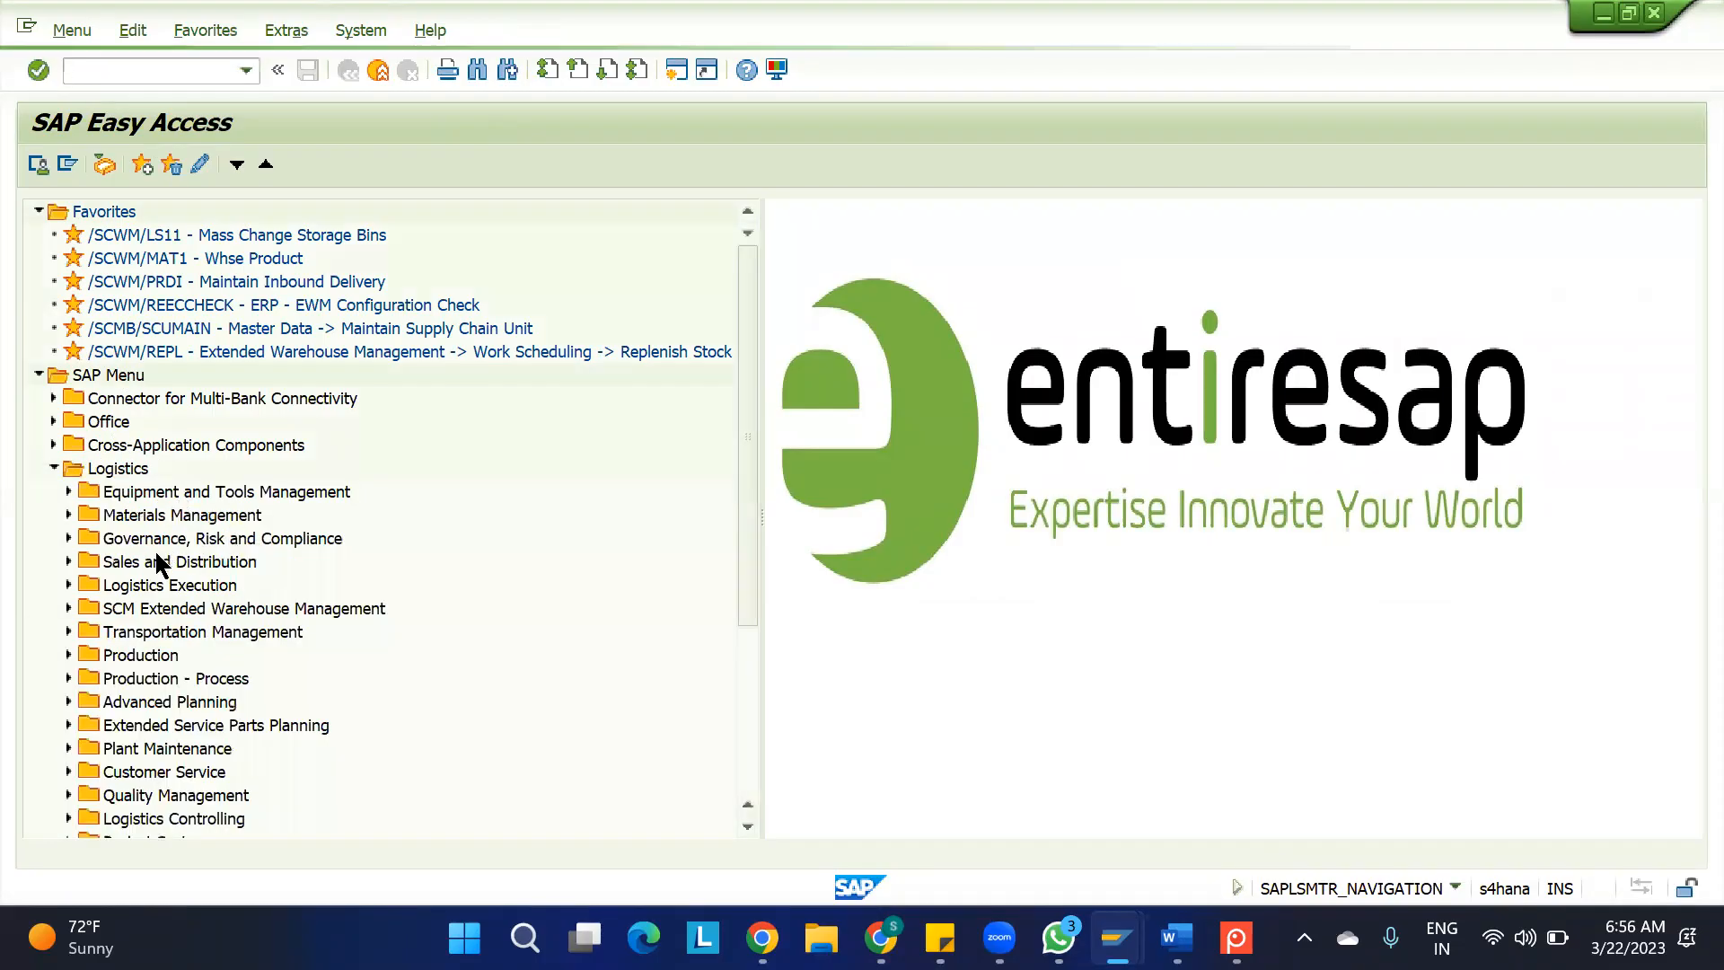
click(112, 608)
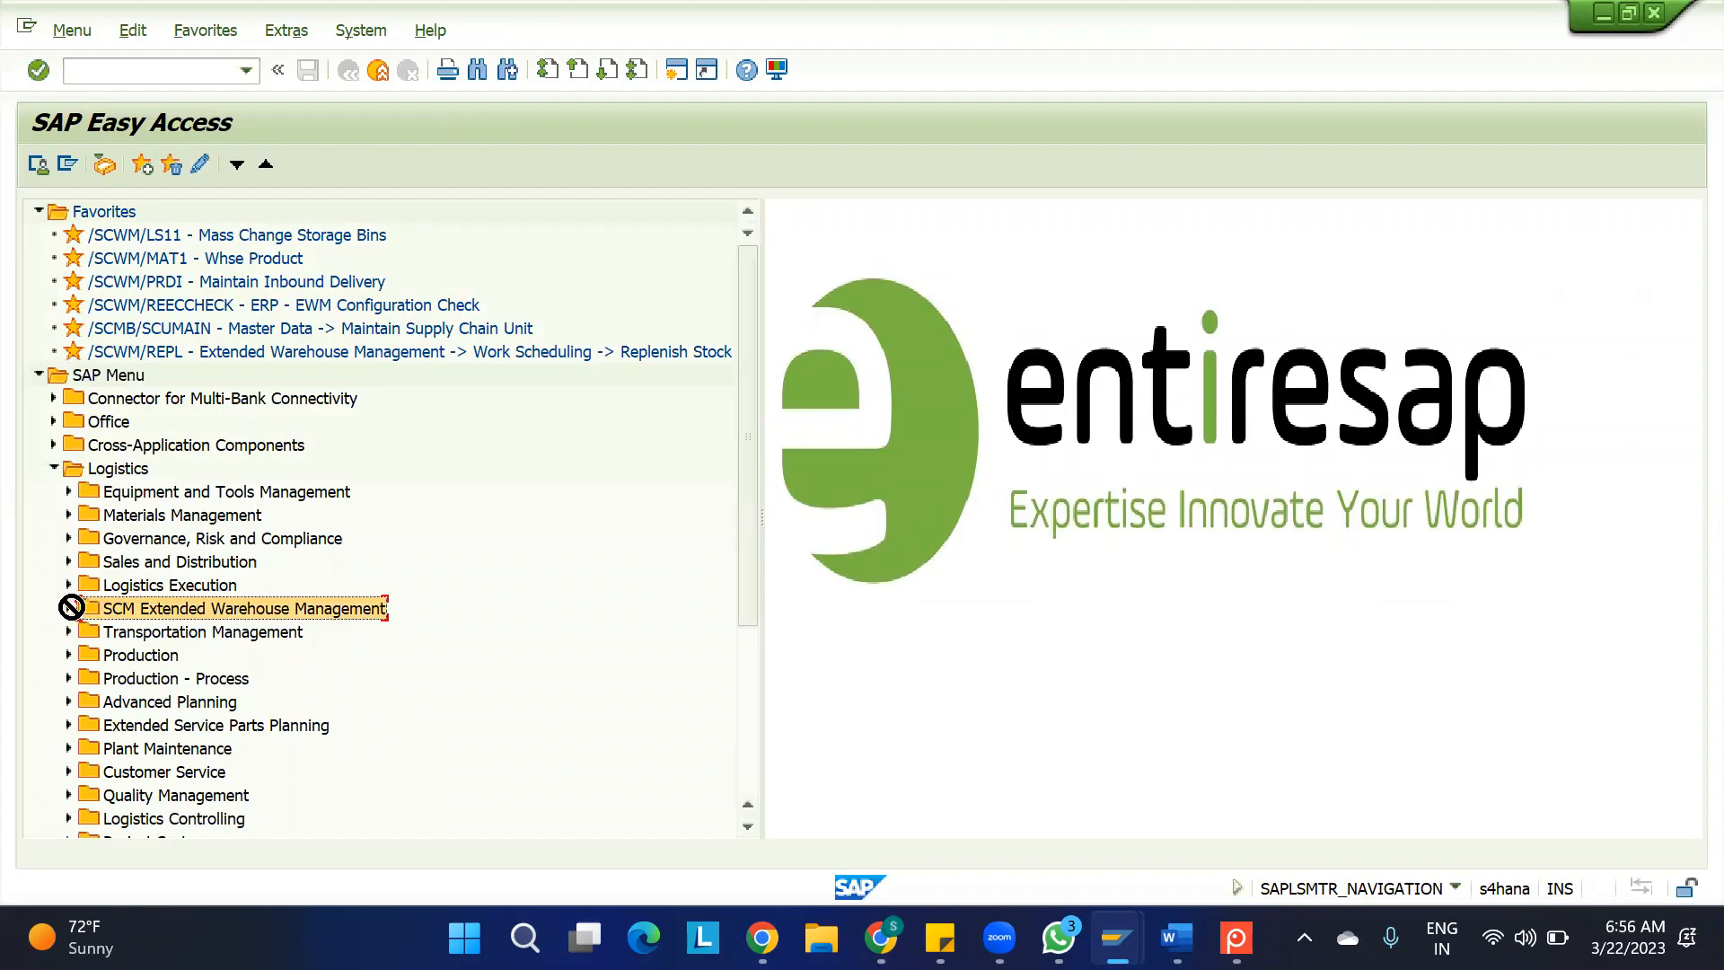
click(69, 610)
click(85, 632)
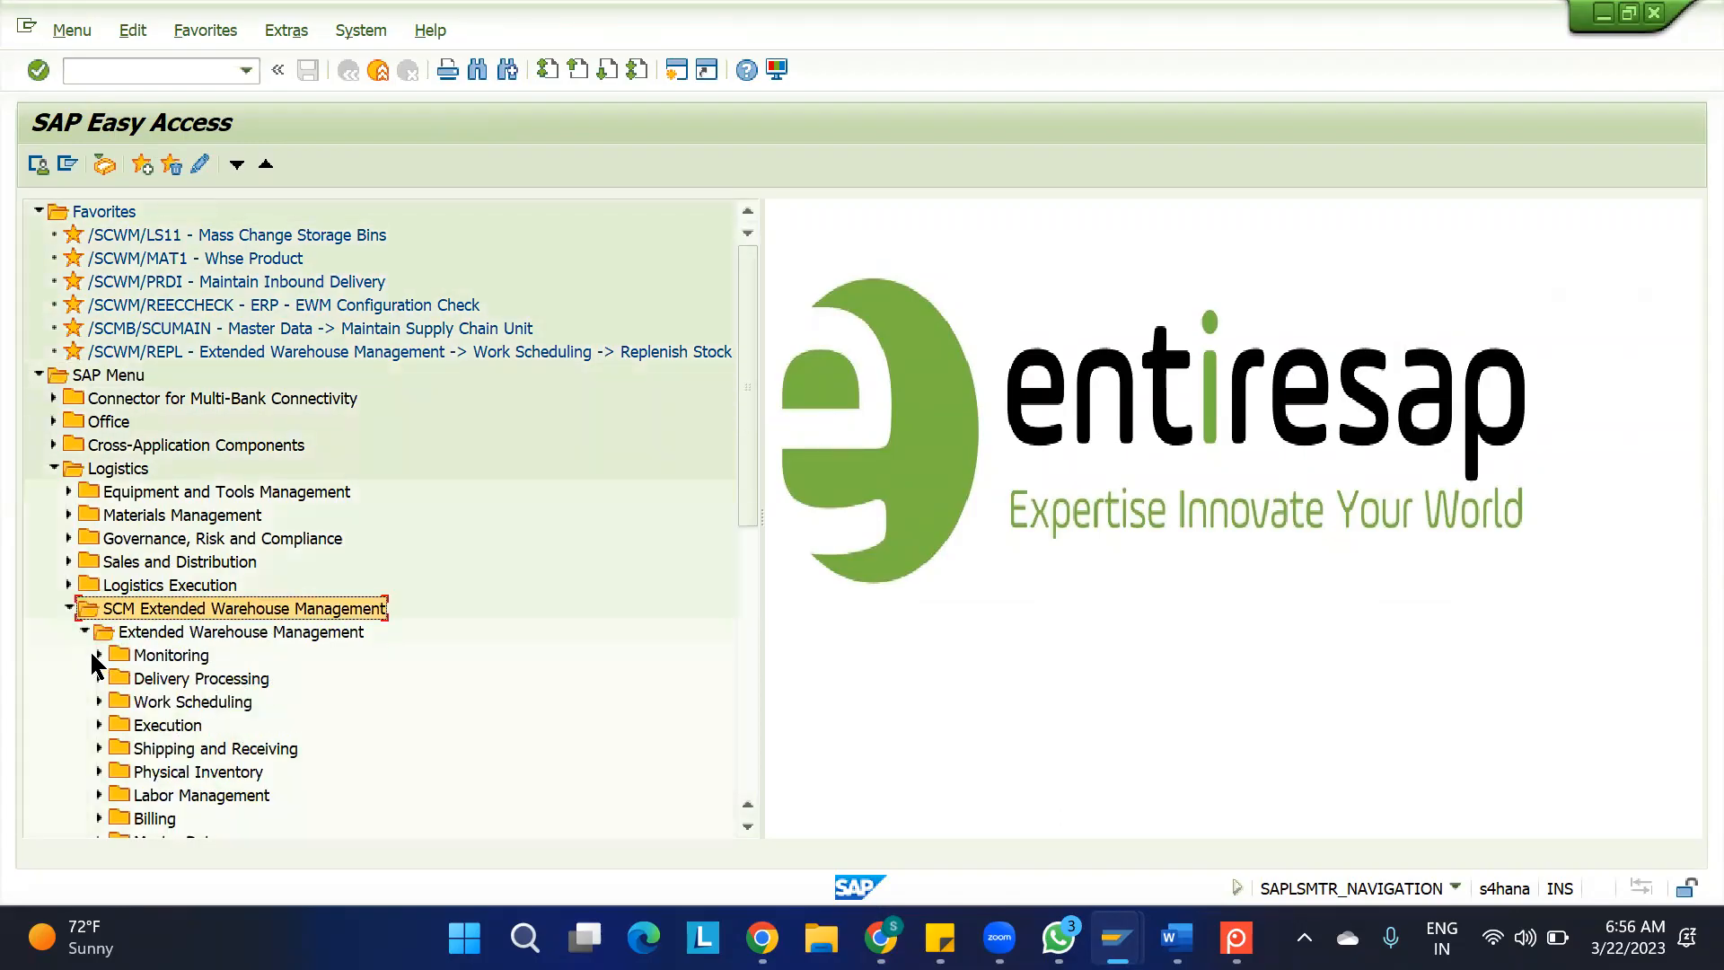
click(100, 679)
click(115, 702)
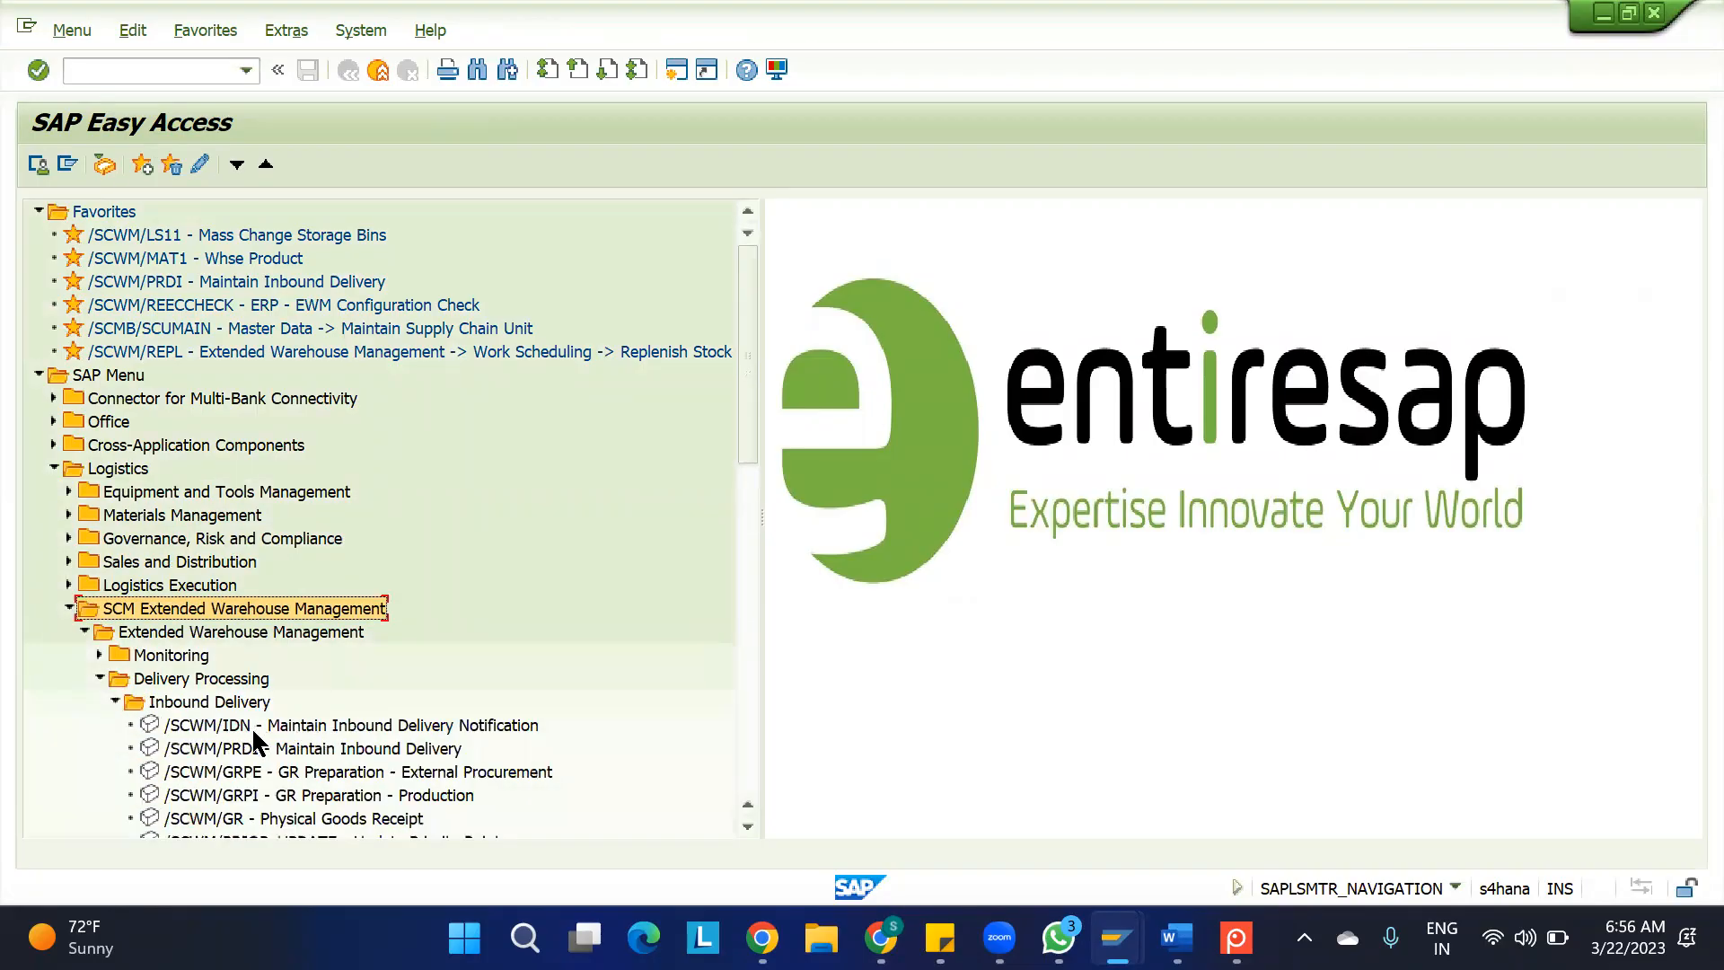
Try to open Maintain Inbound Delivery Notification (/SCWM/IDN), and start Maintain Inbound Delivery (/SCWM/PRDI) instead
double_click(302, 725)
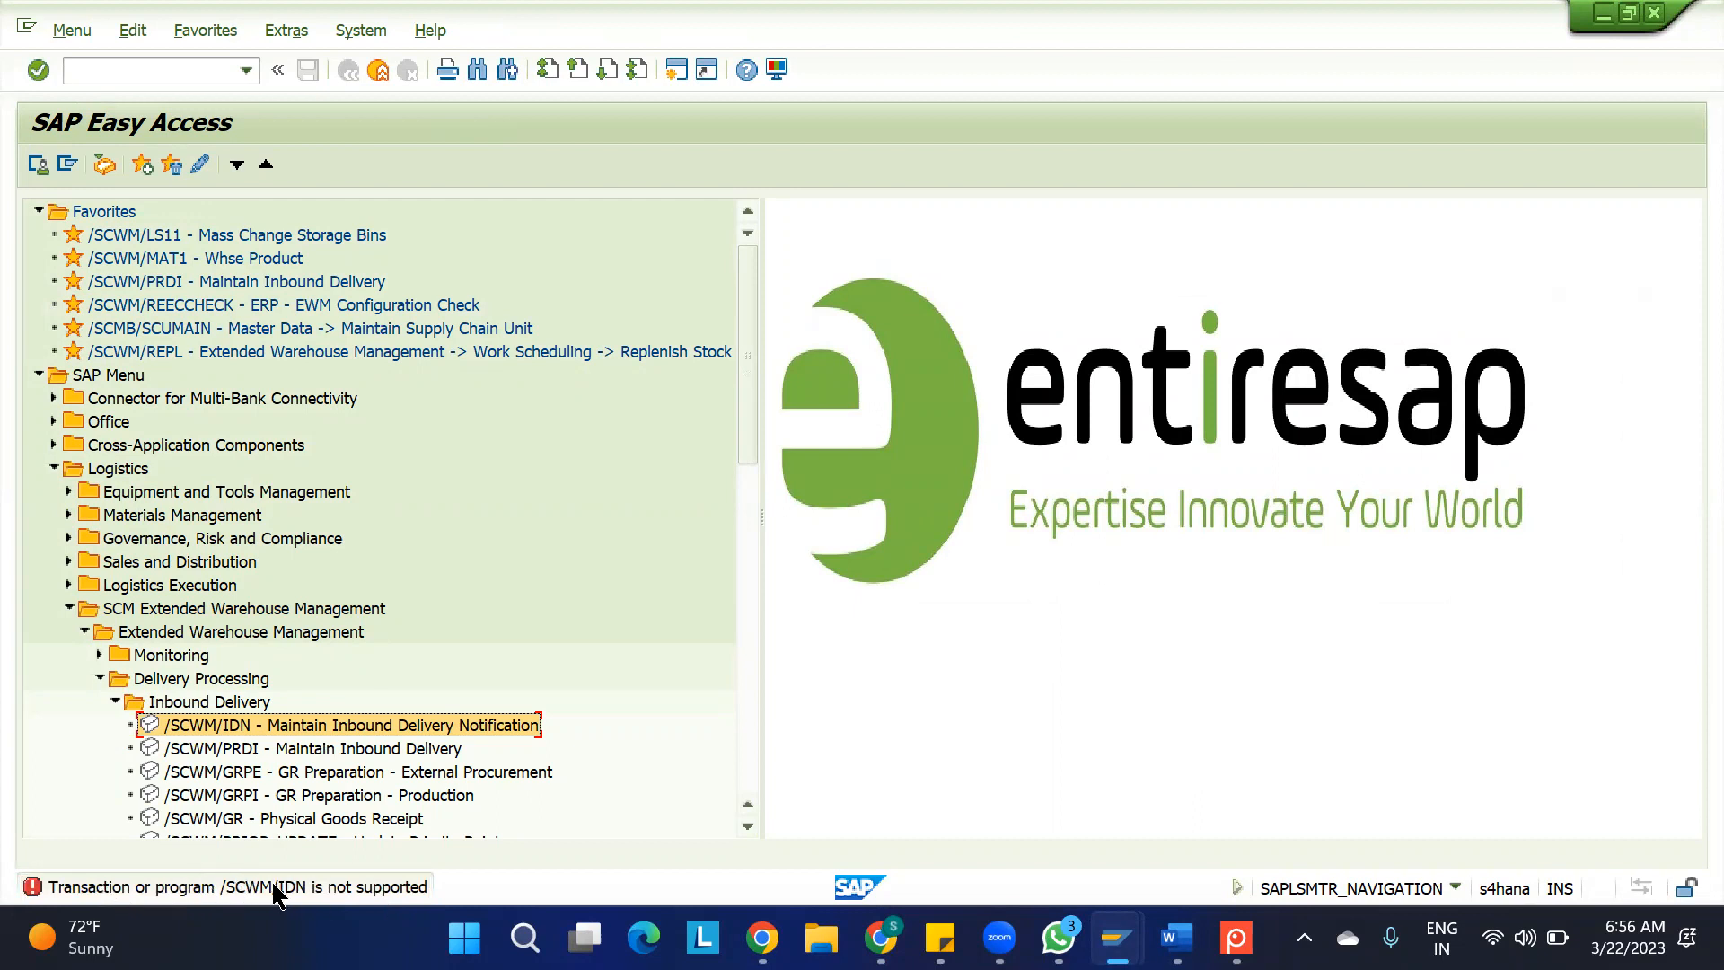
click(239, 756)
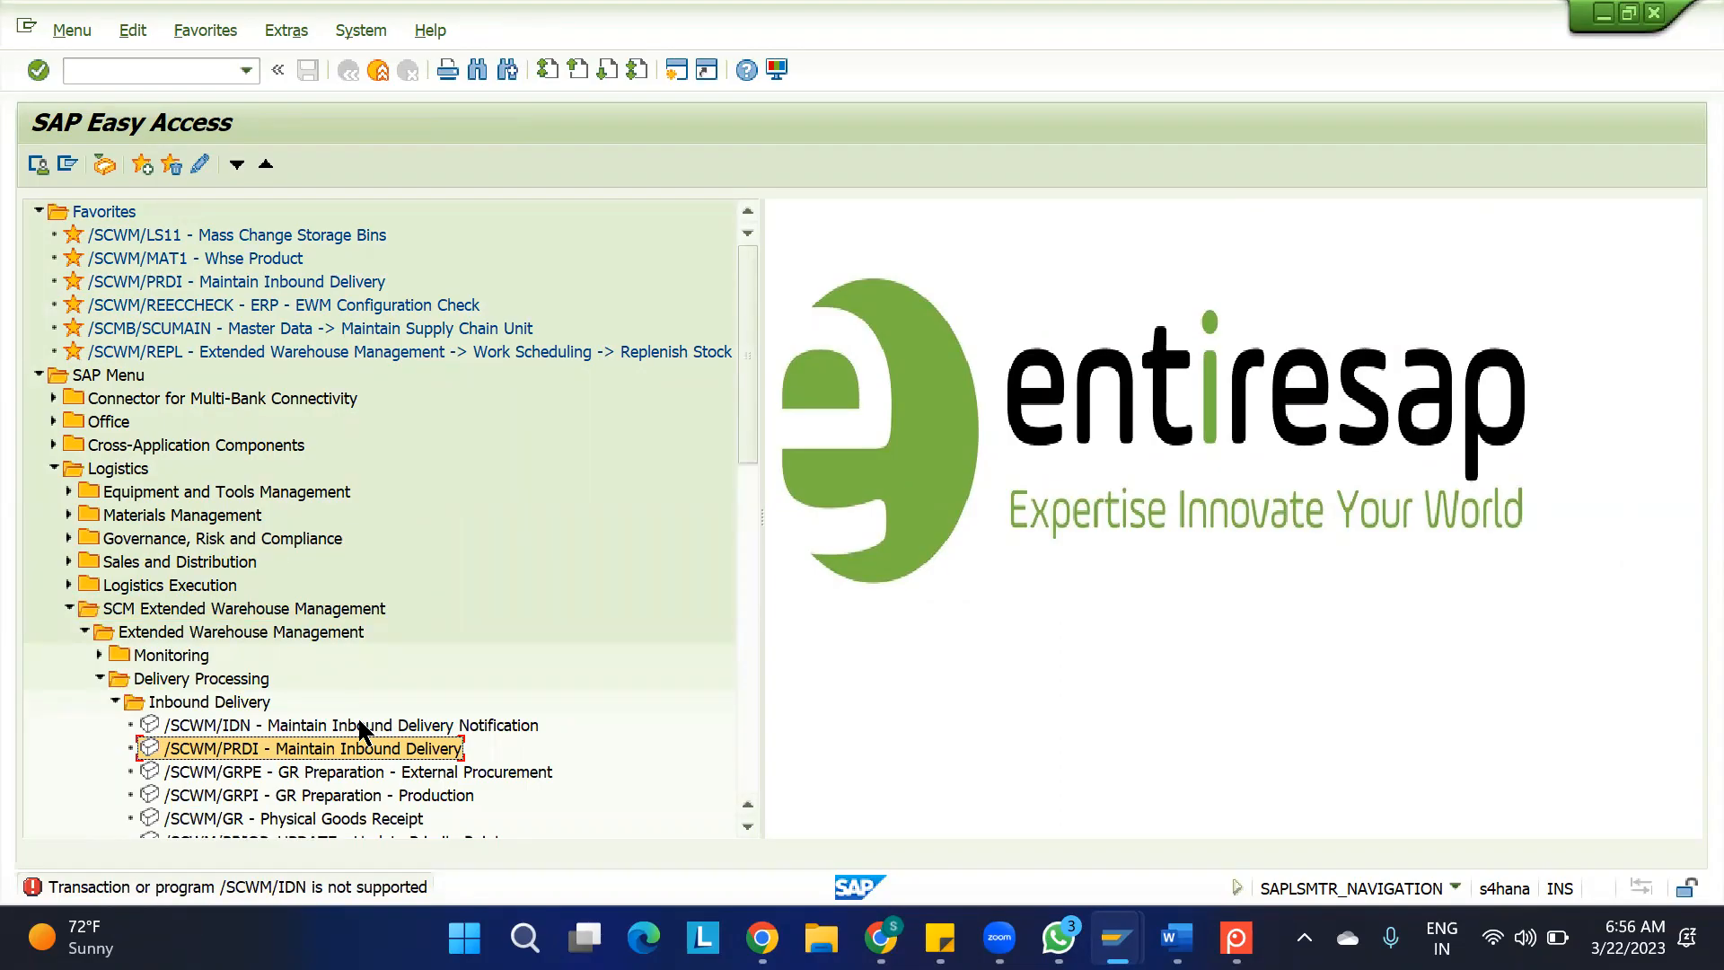
double_click(322, 748)
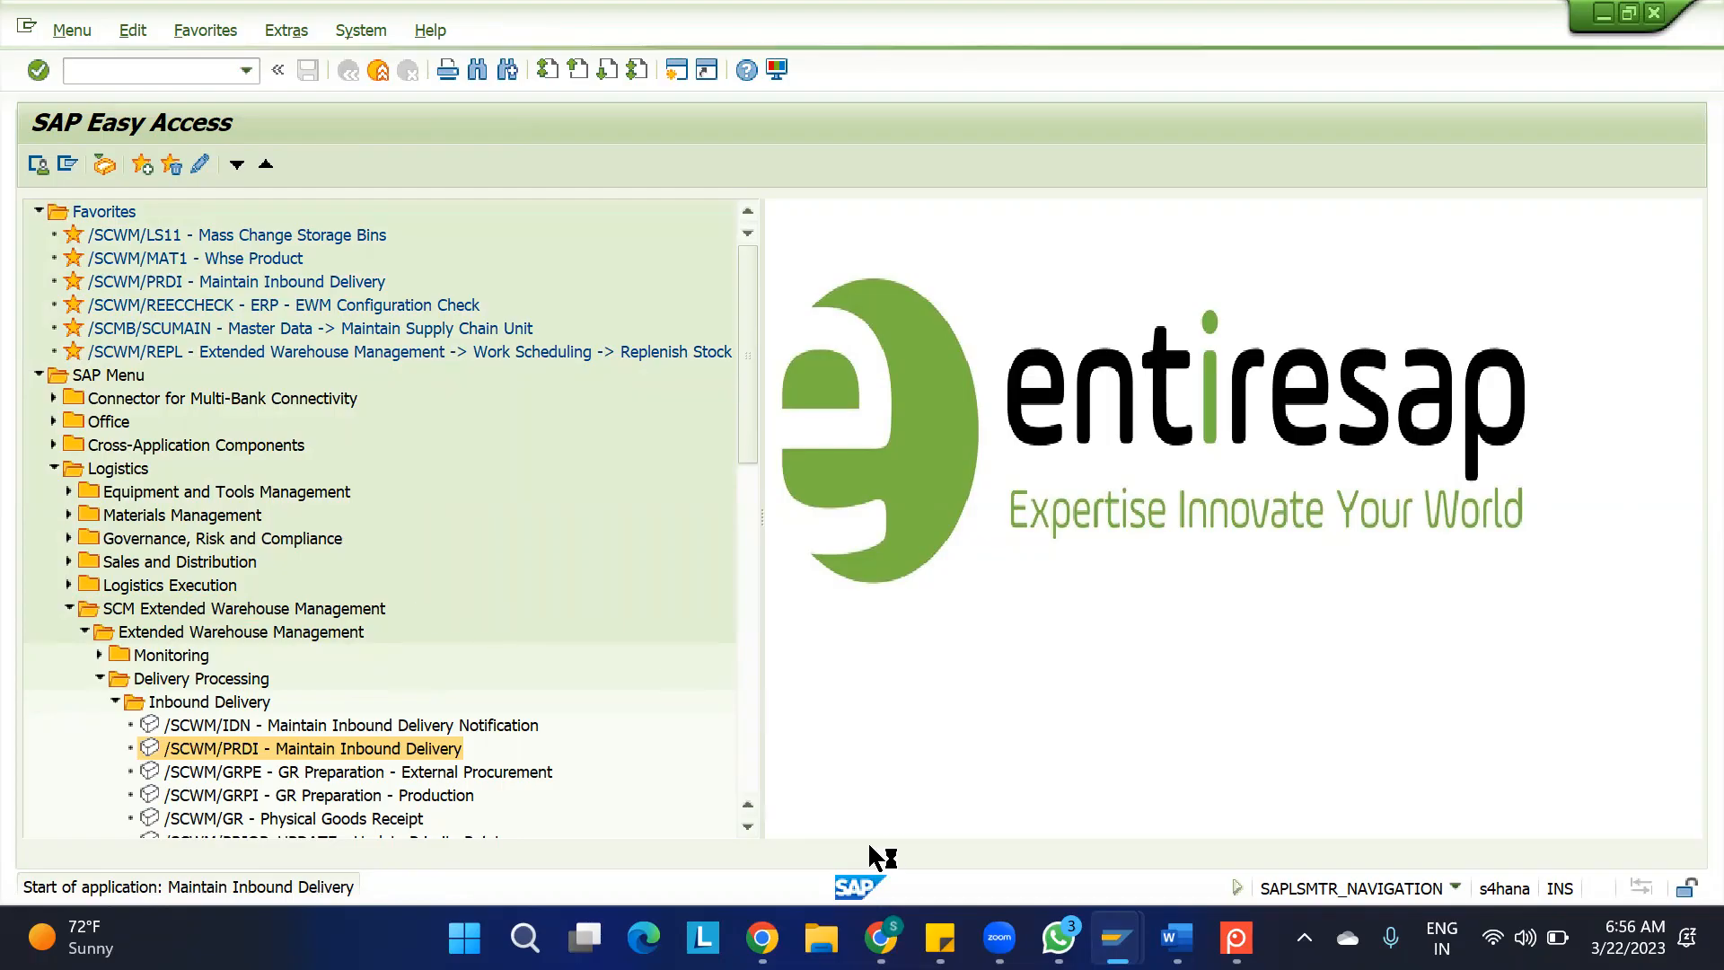
Switch to WhatsApp, search the chats for EWM, and open the EWM Batch_01.03.2023 group
click(1058, 937)
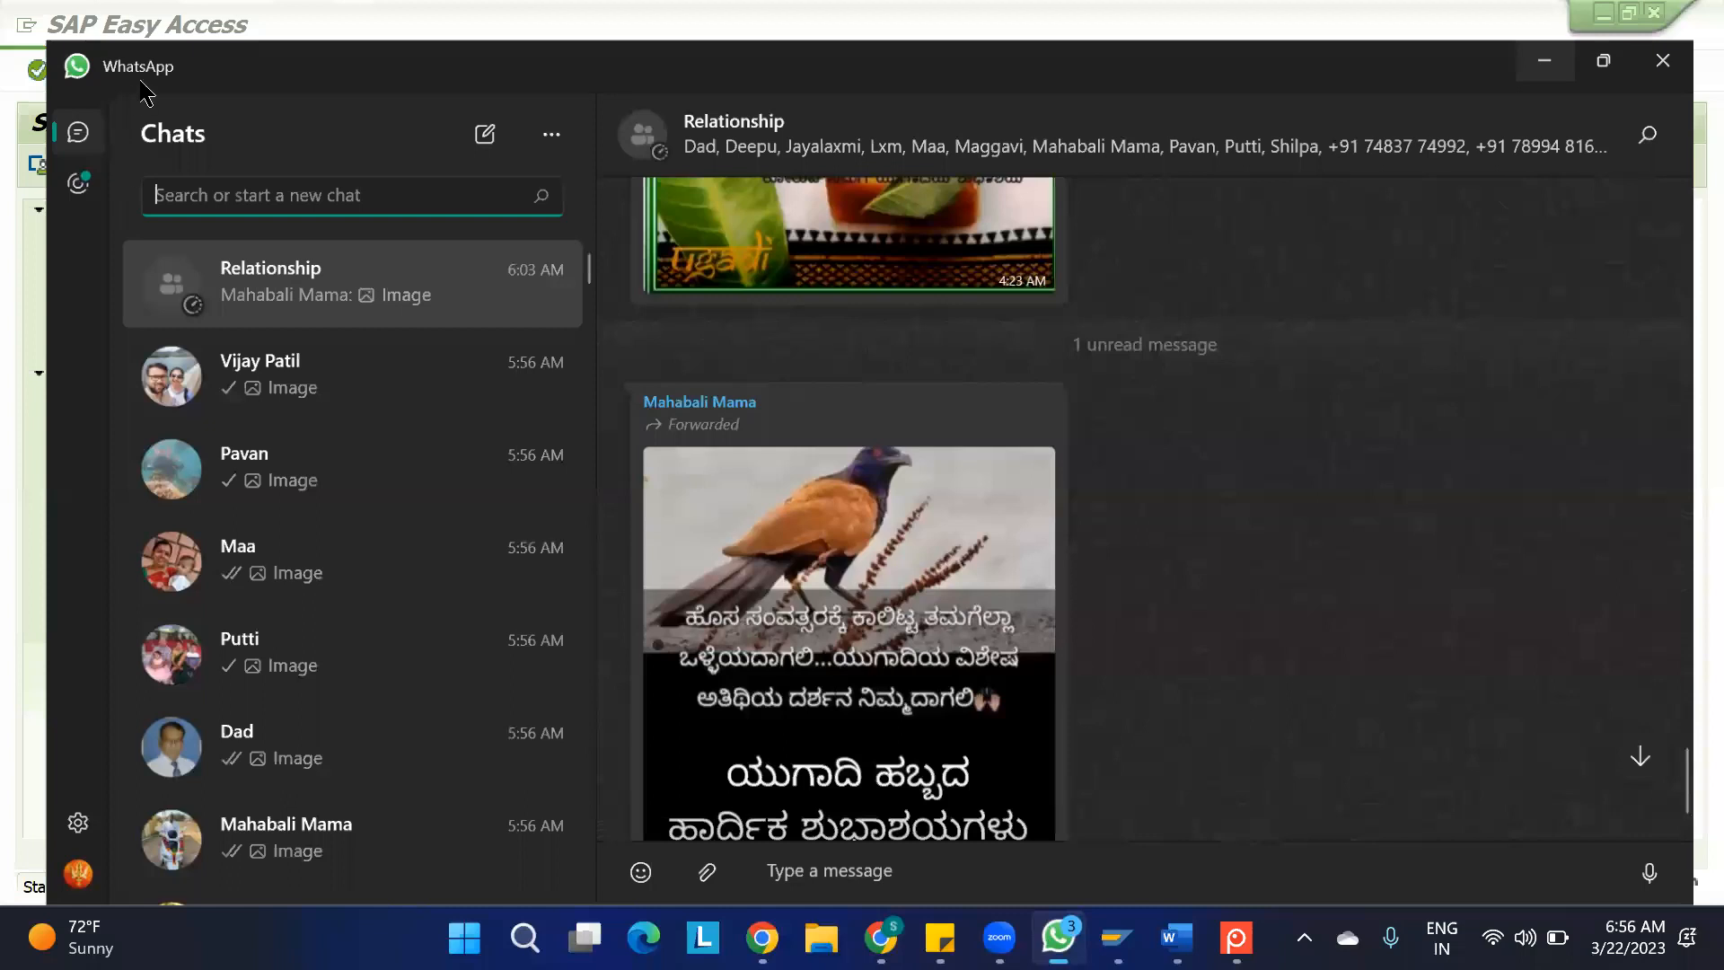
text(EWM)
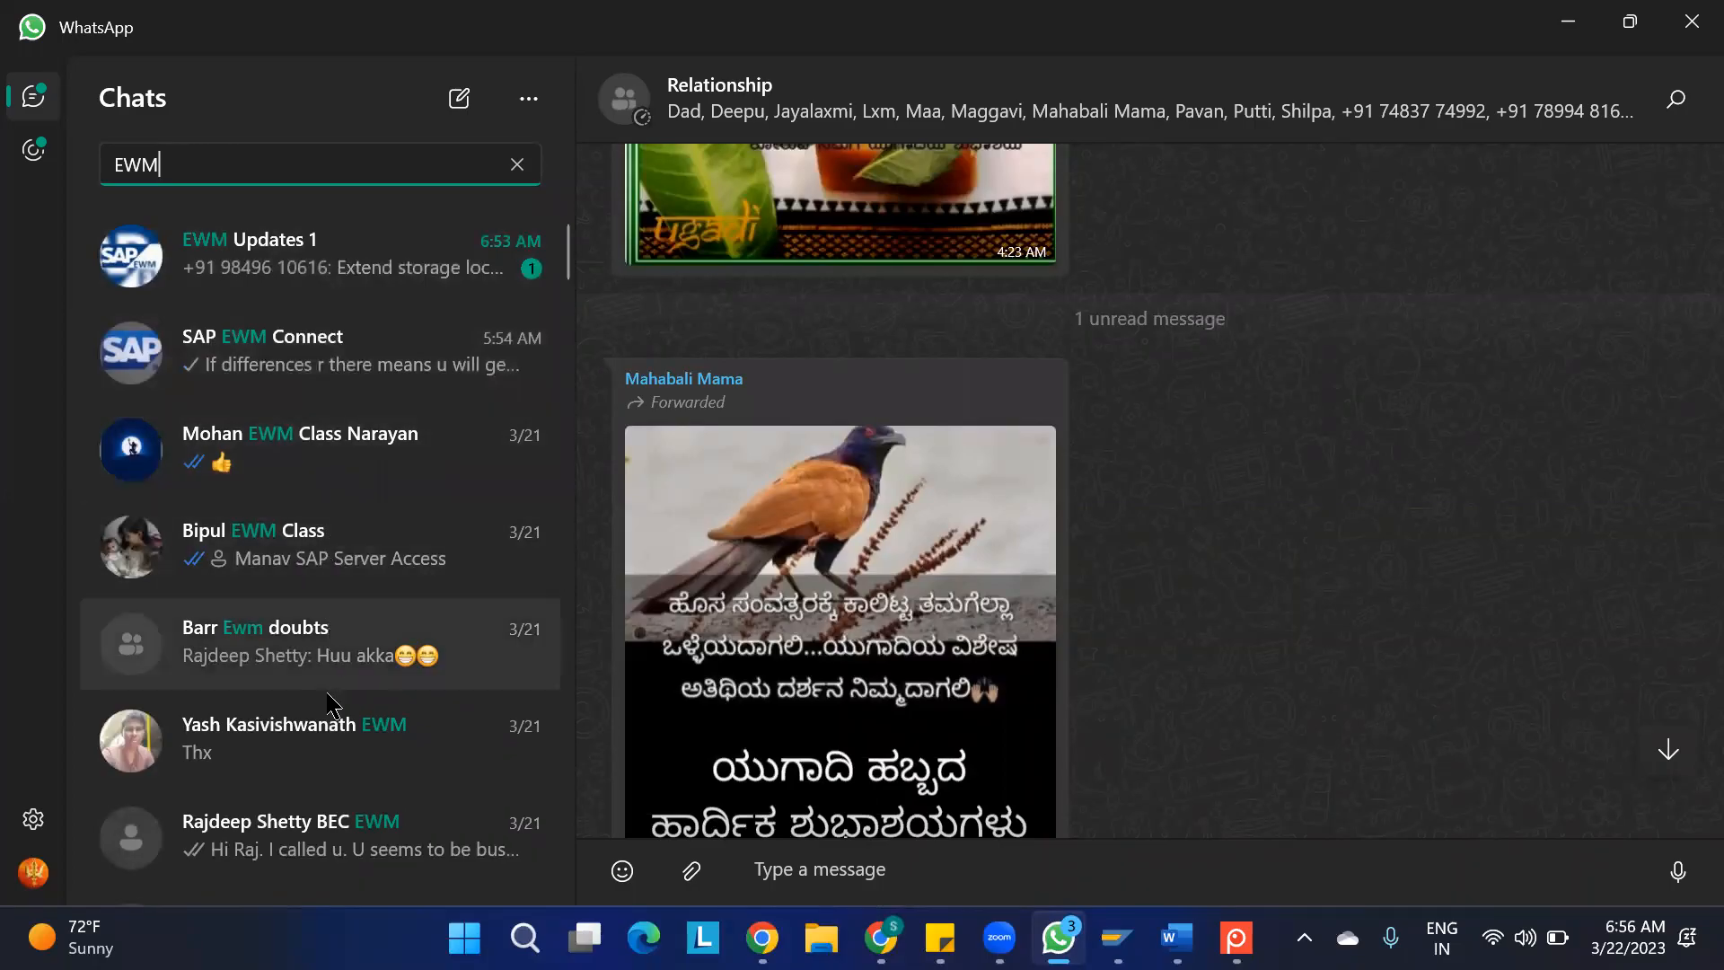
scroll(332, 705, down, 3)
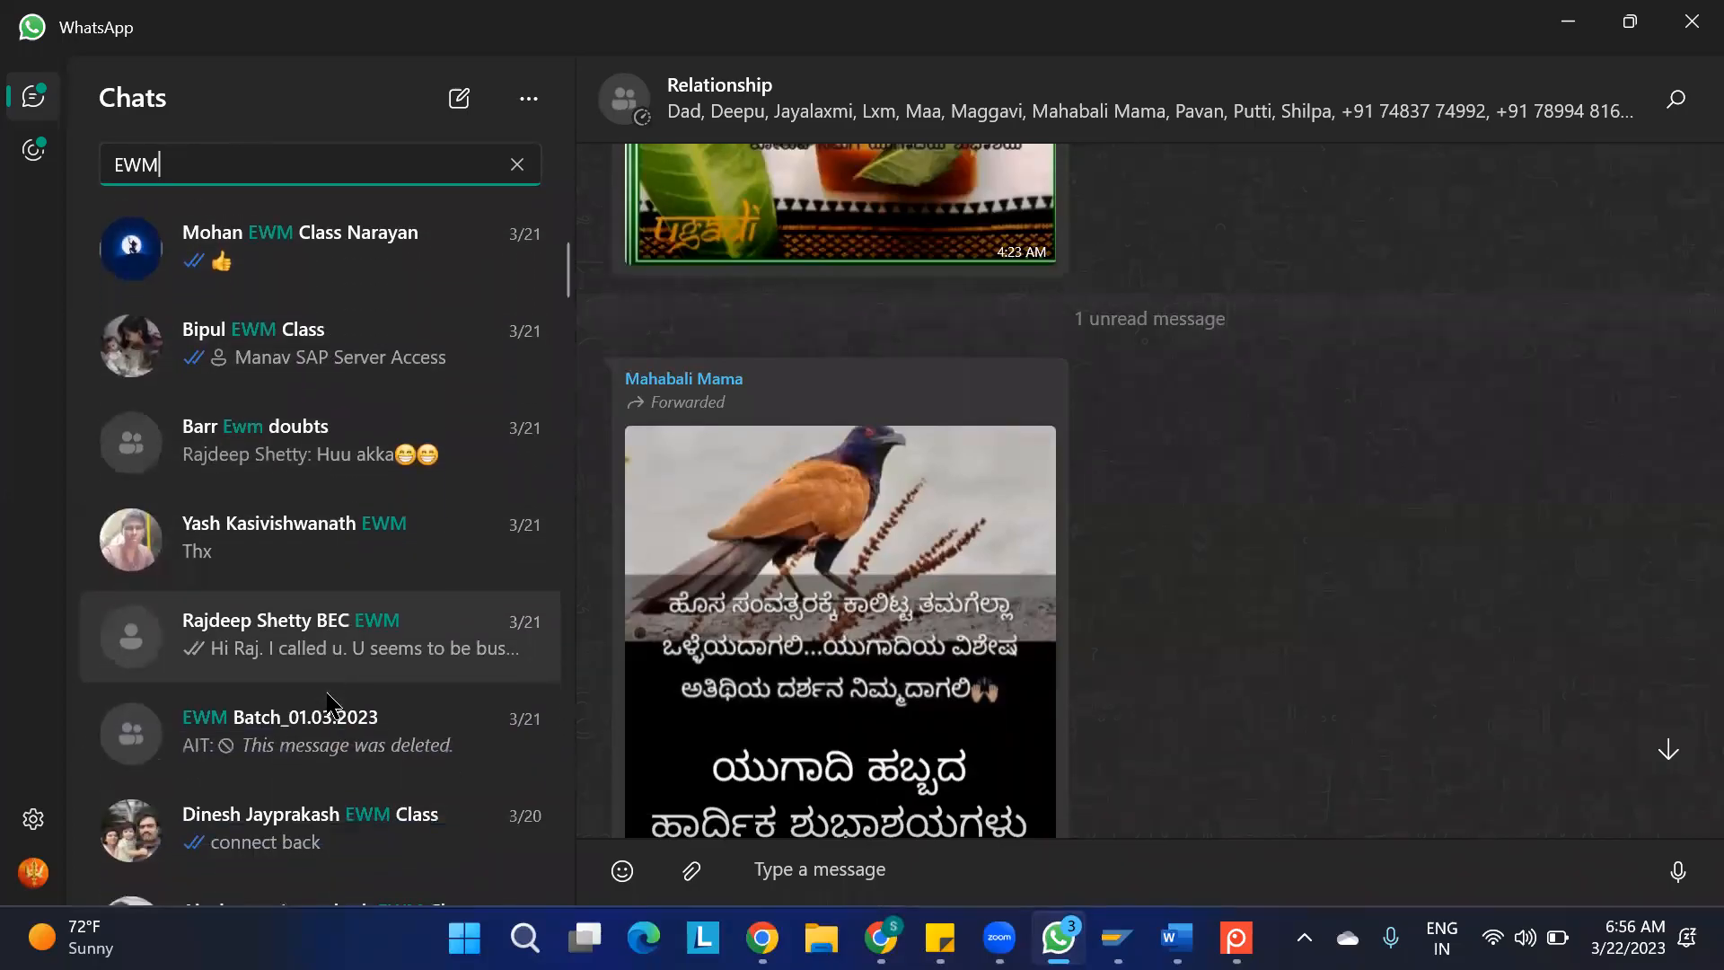
click(332, 705)
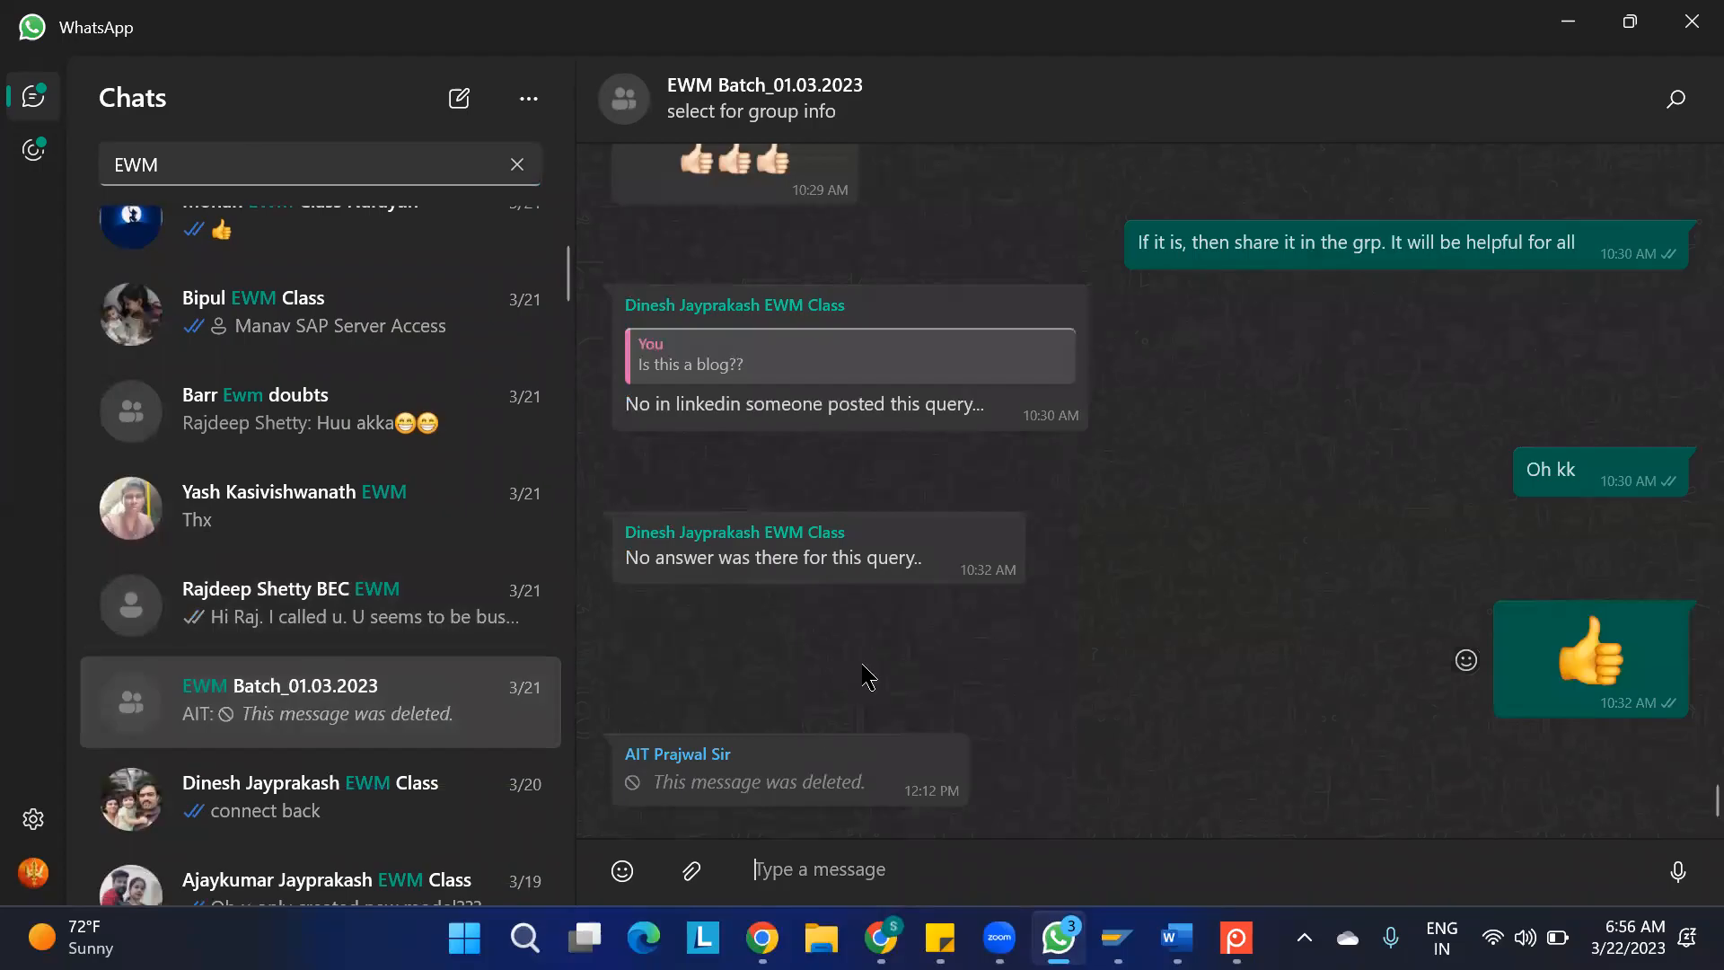
Find the shared SAP Blogs link on Process Codes for Delivery Quantity Adjustment in the group's messages and open it
scroll(1129, 599, up, 8)
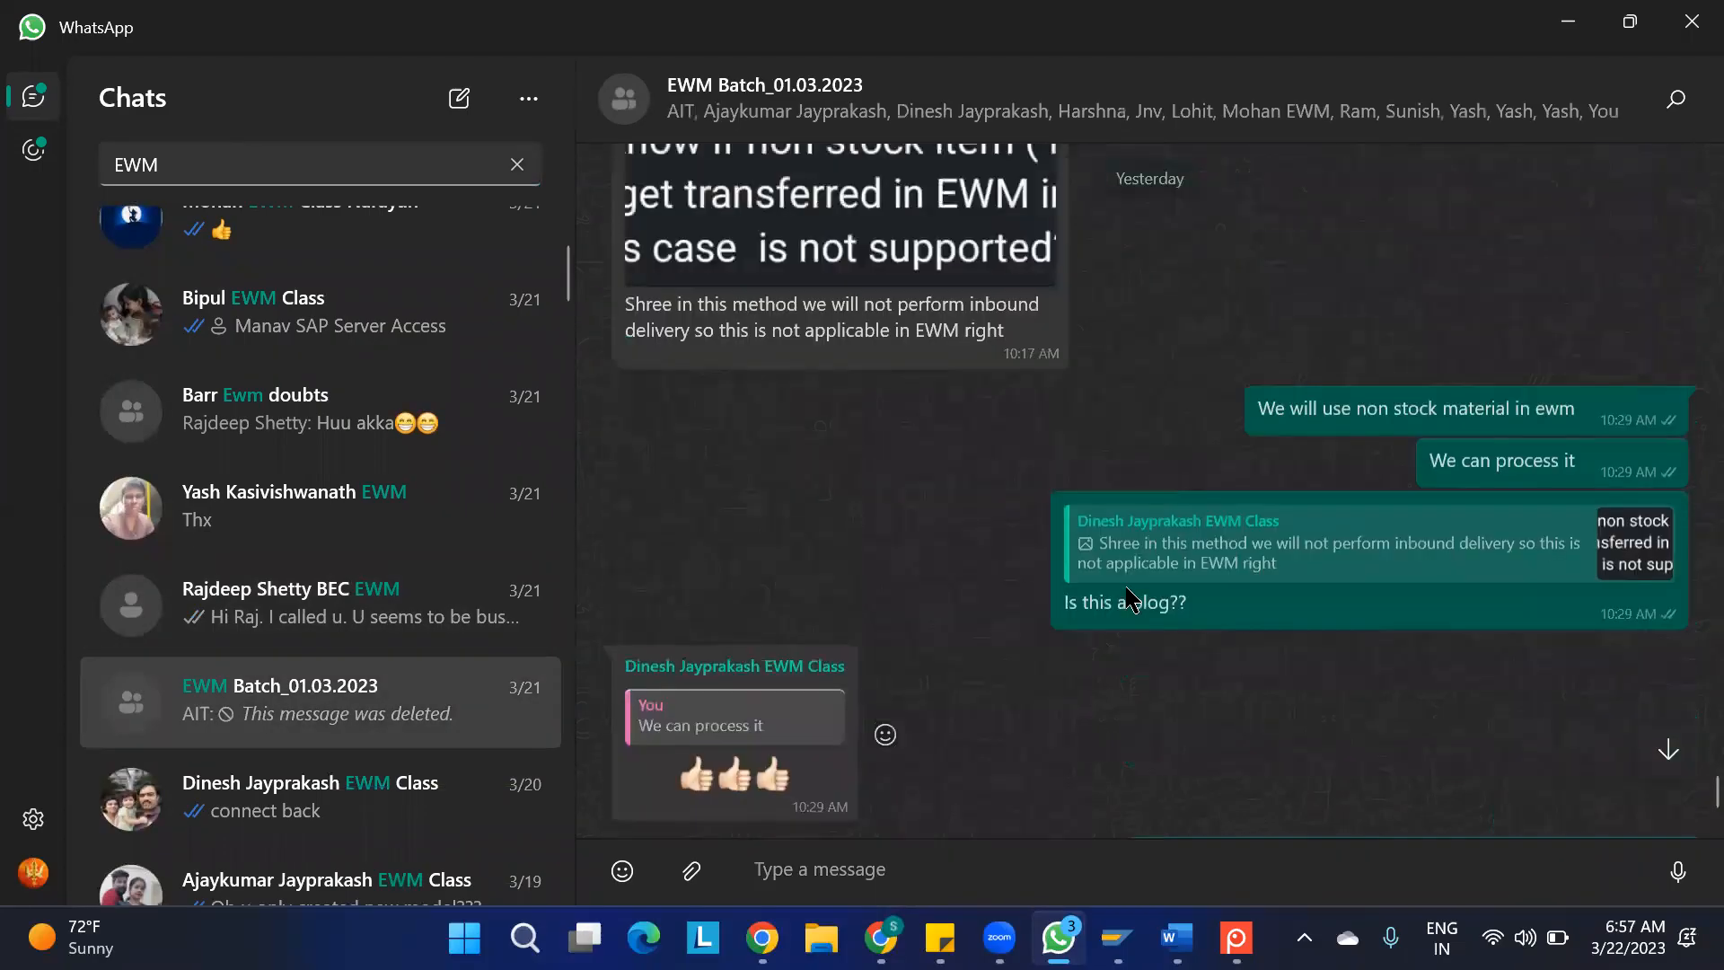
scroll(1129, 599, up, 2)
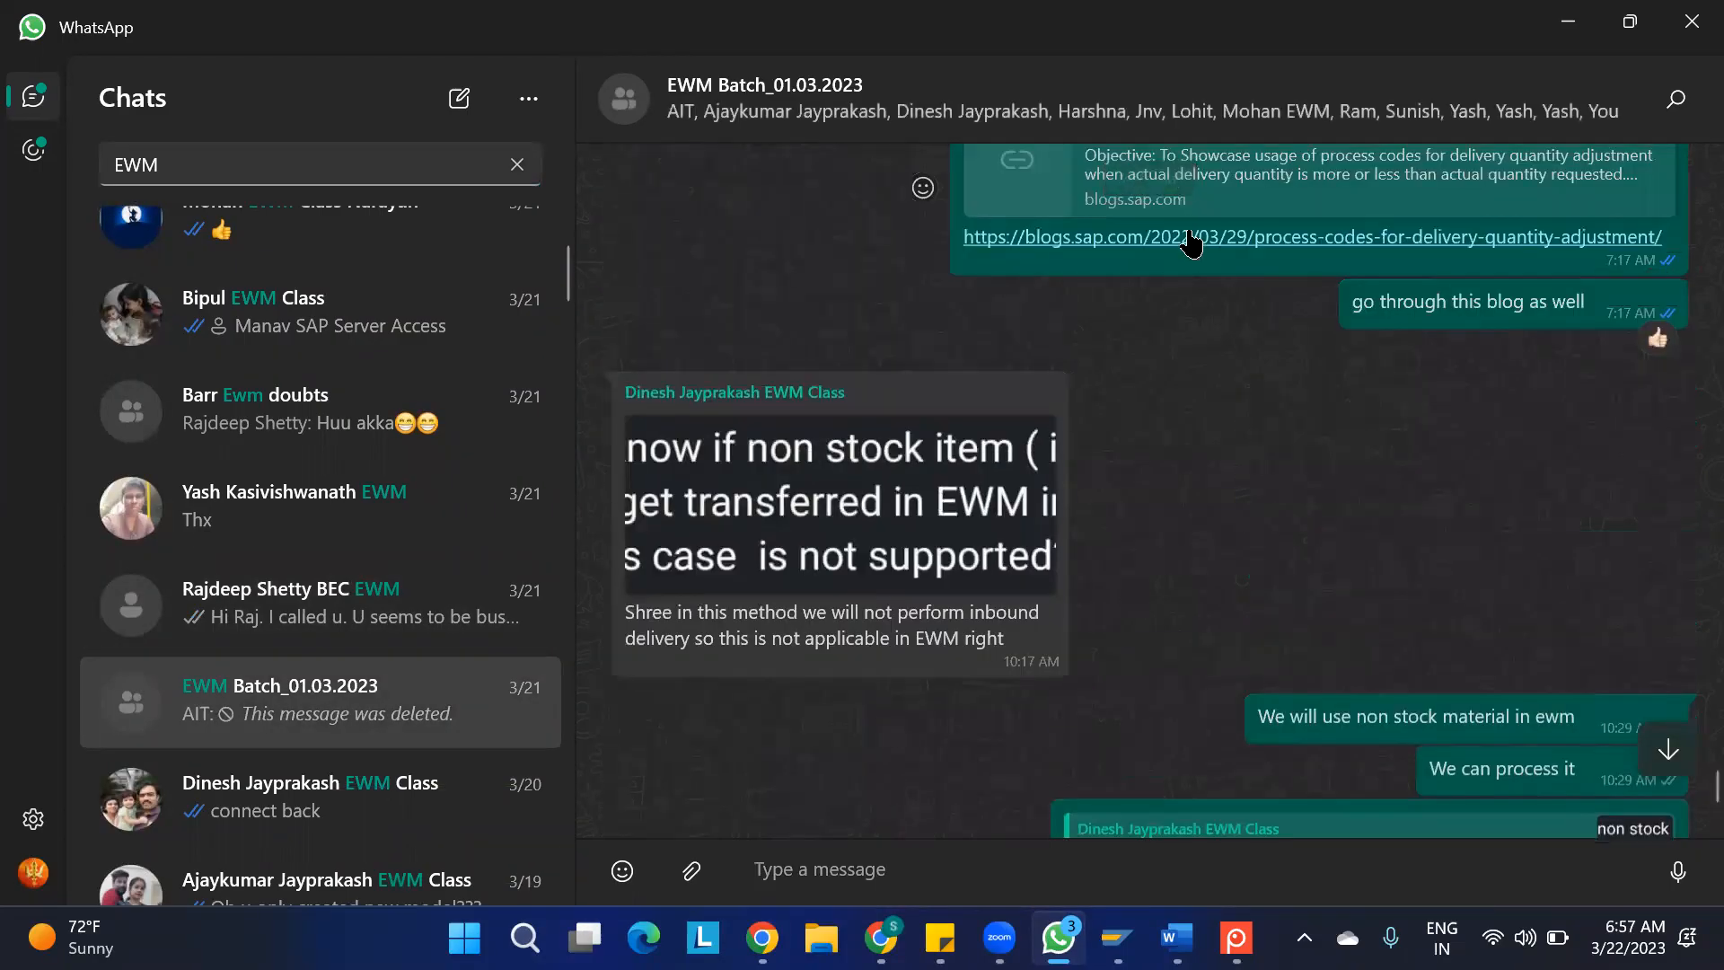
scroll(1193, 255, up, 2)
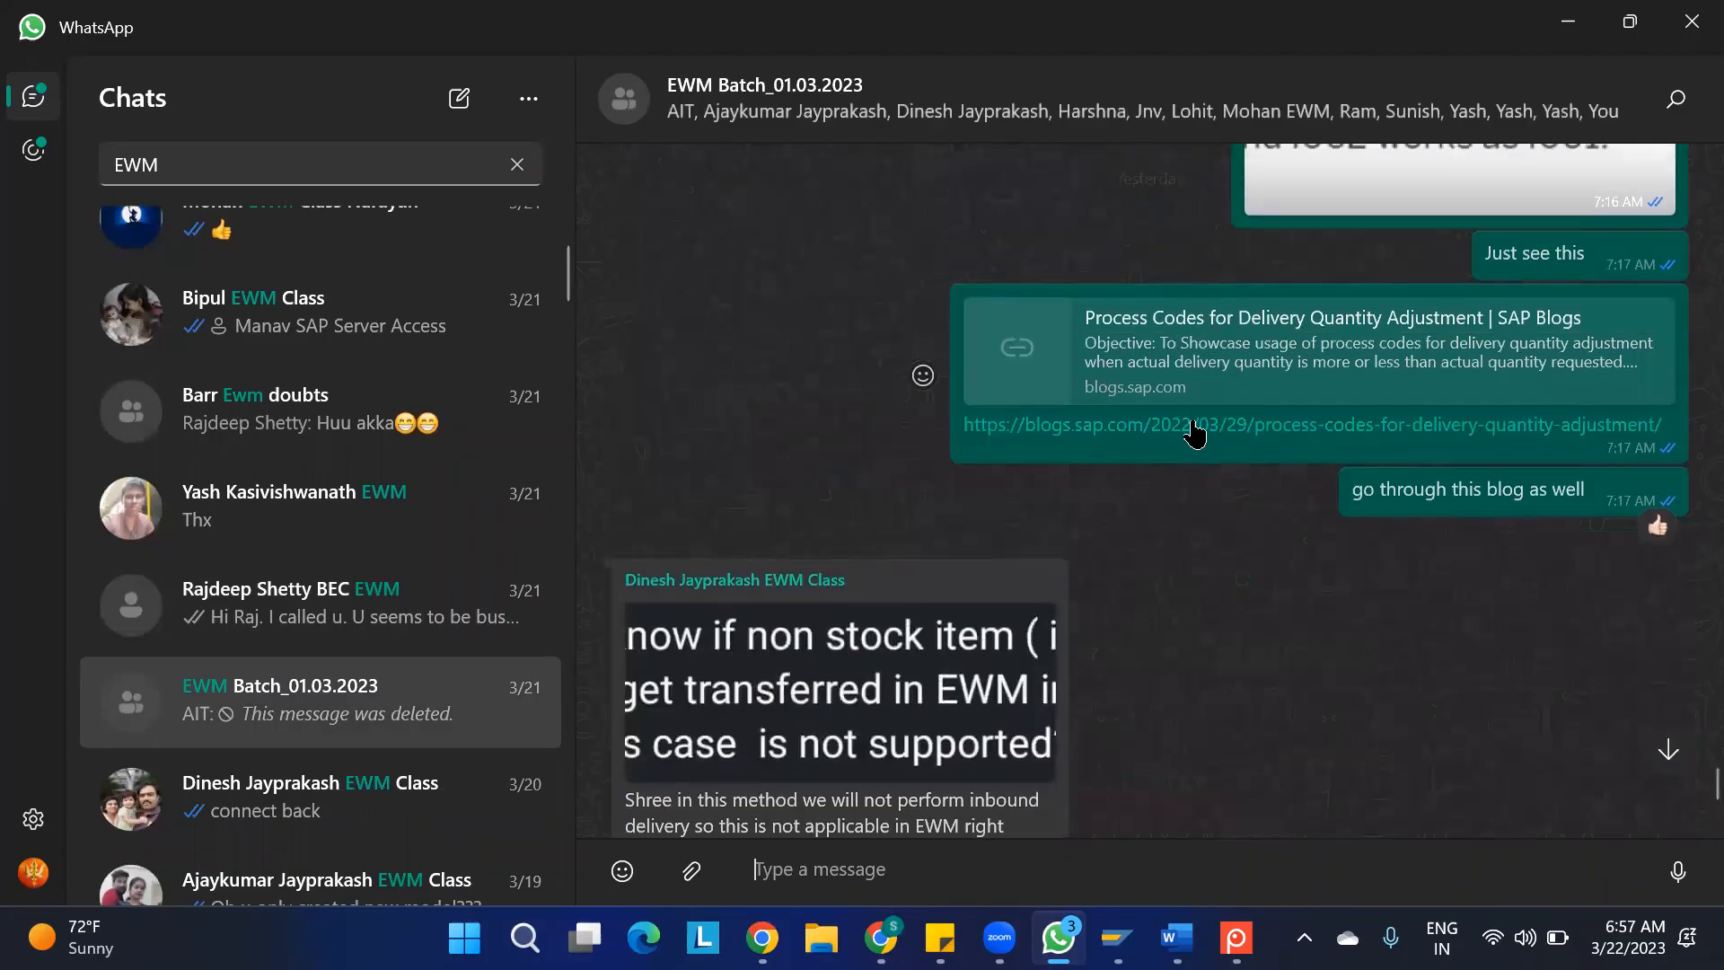
click(1194, 429)
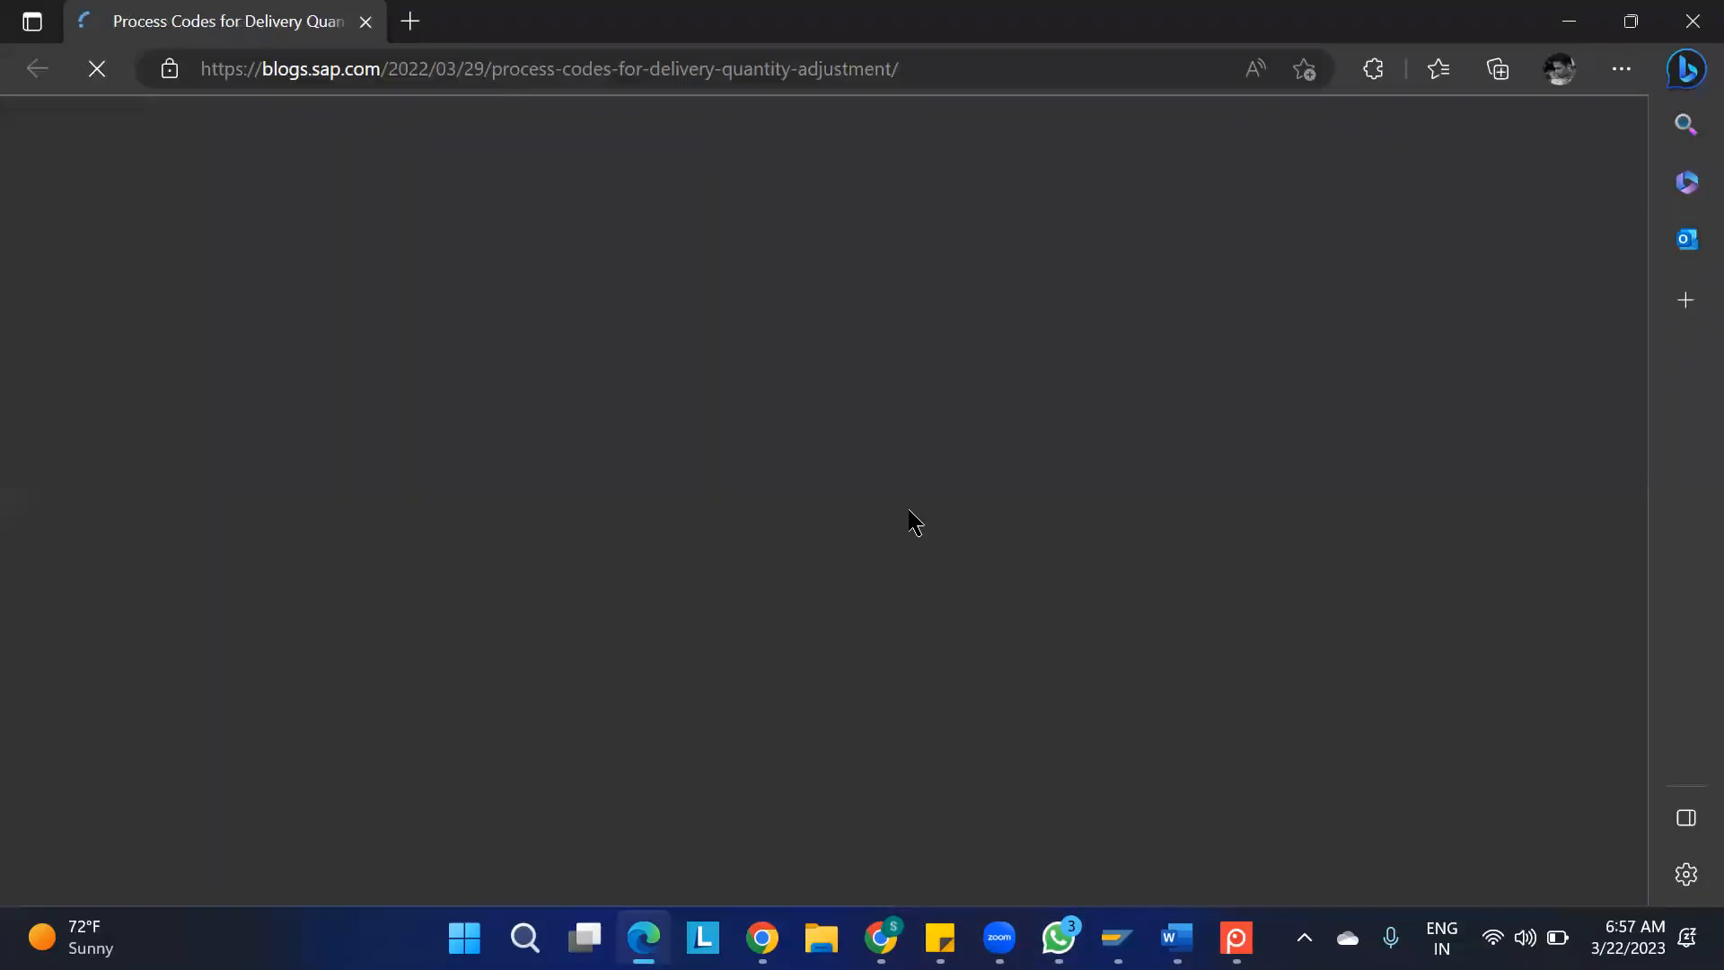
Examine the blog's quantity adjustment options, the significance of process codes I001 to I004, and the note on SAP S/4HANA behaviour
scroll(914, 521, down, 8)
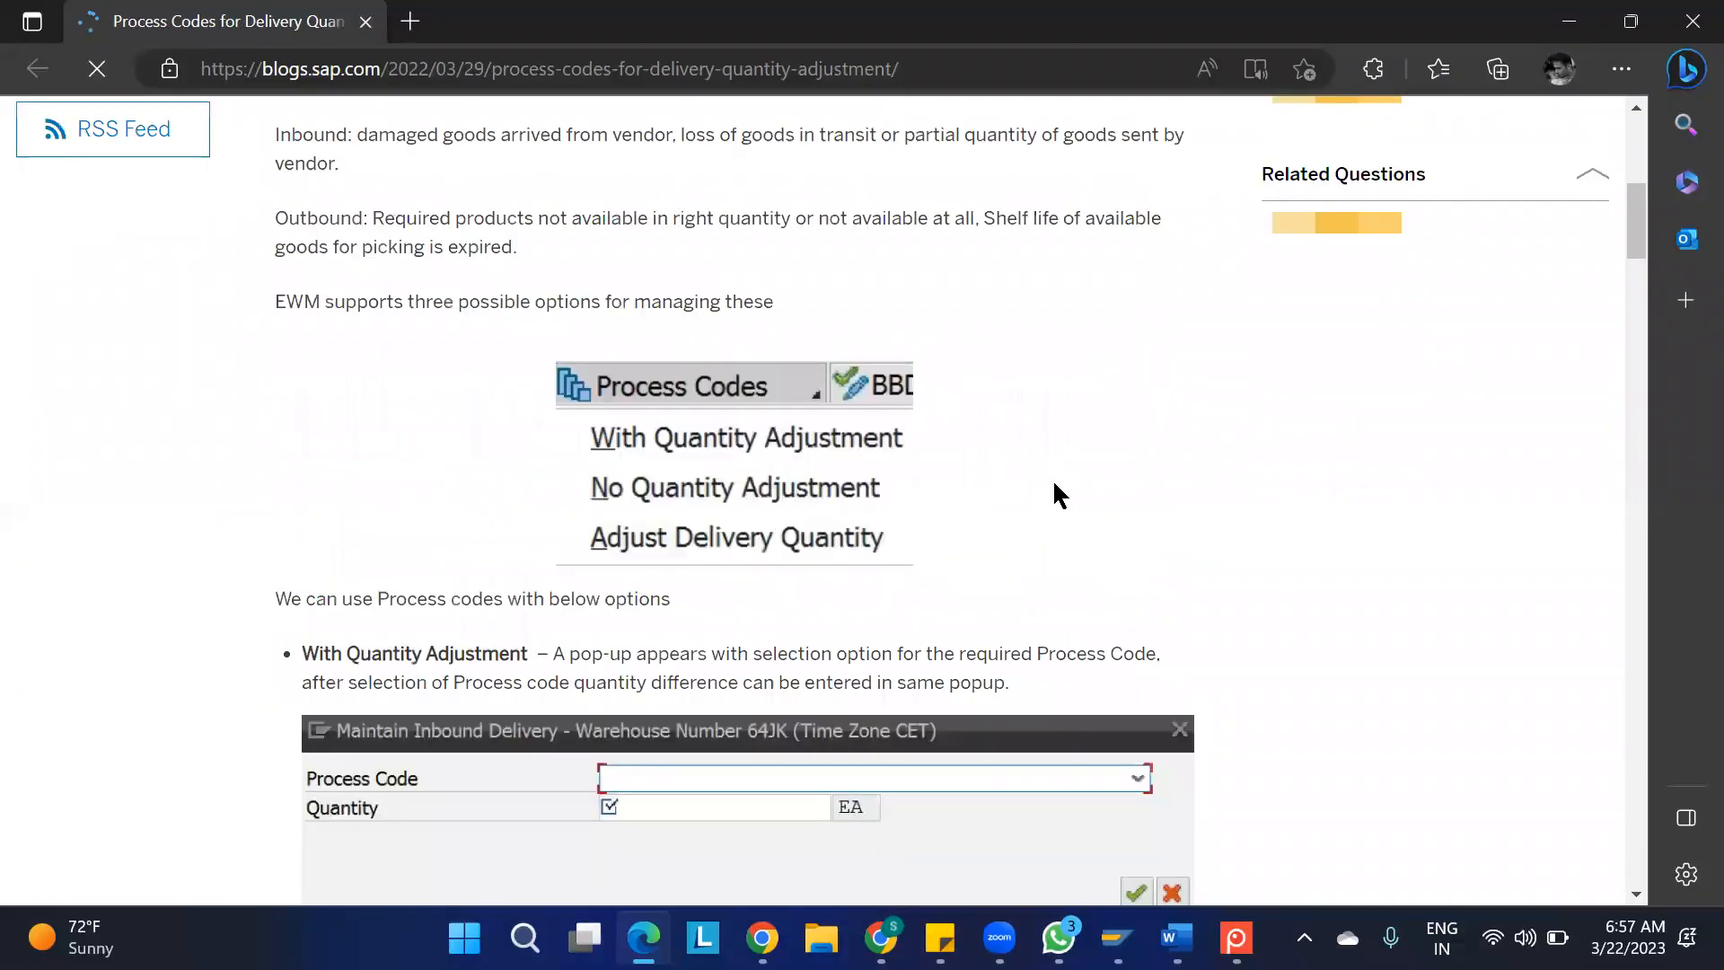
scroll(1055, 485, down, 3)
scroll(1054, 484, down, 8)
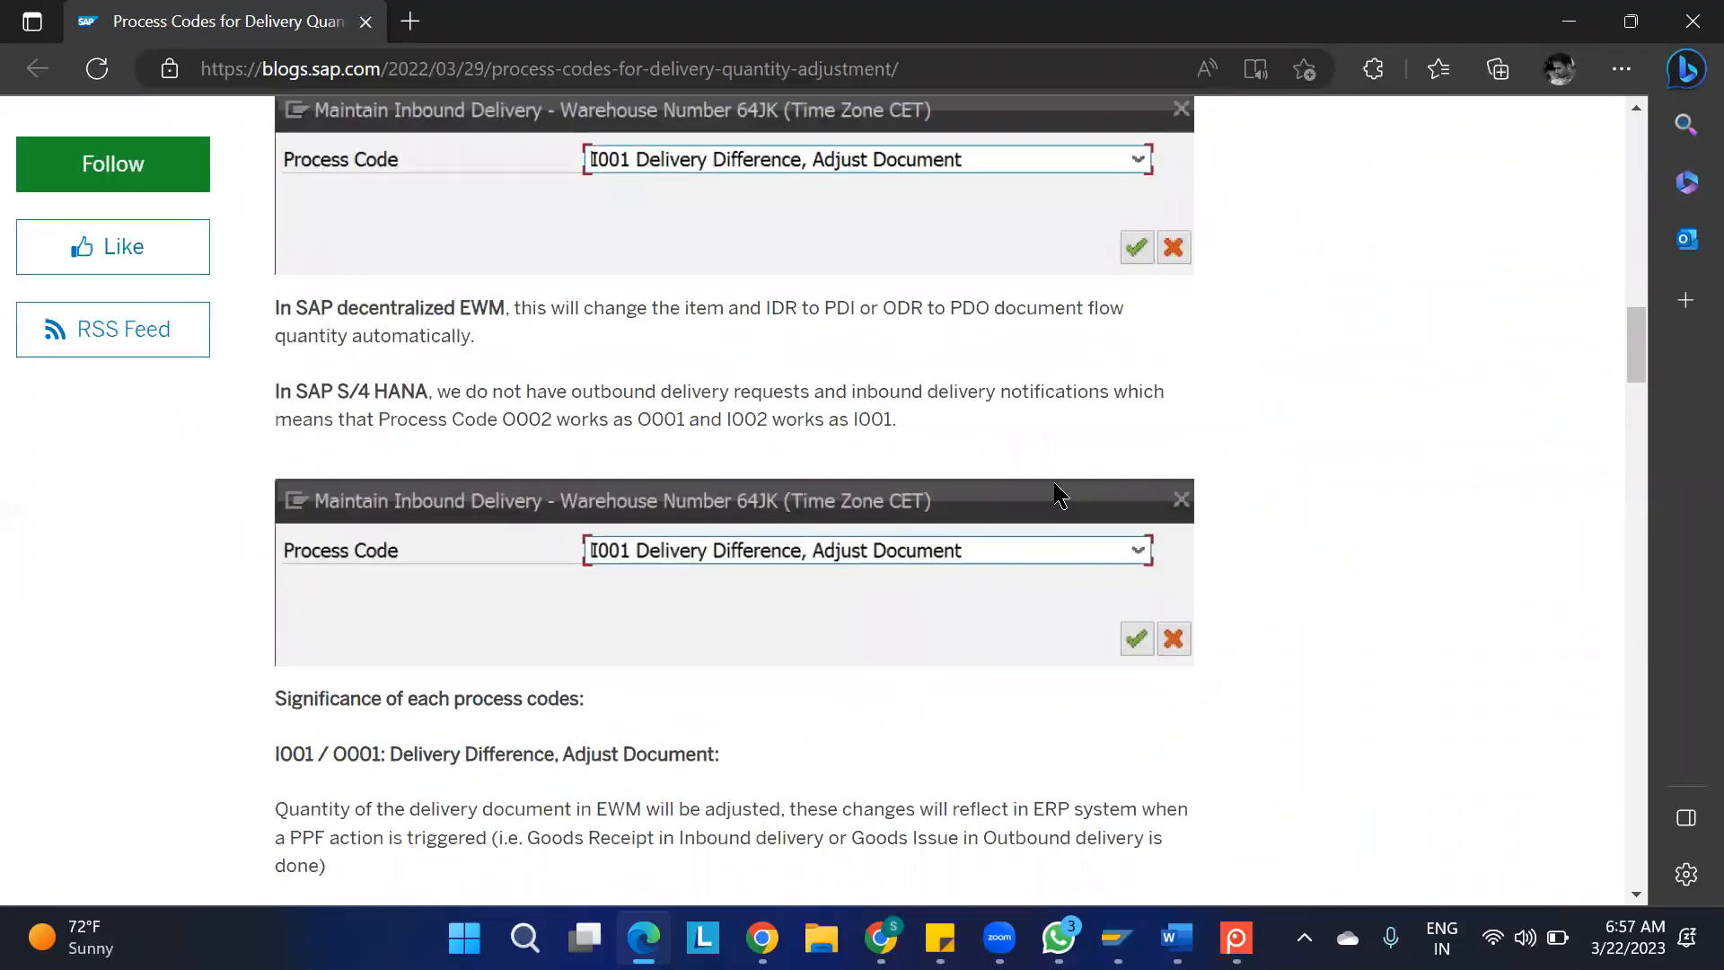
scroll(1054, 483, down, 1)
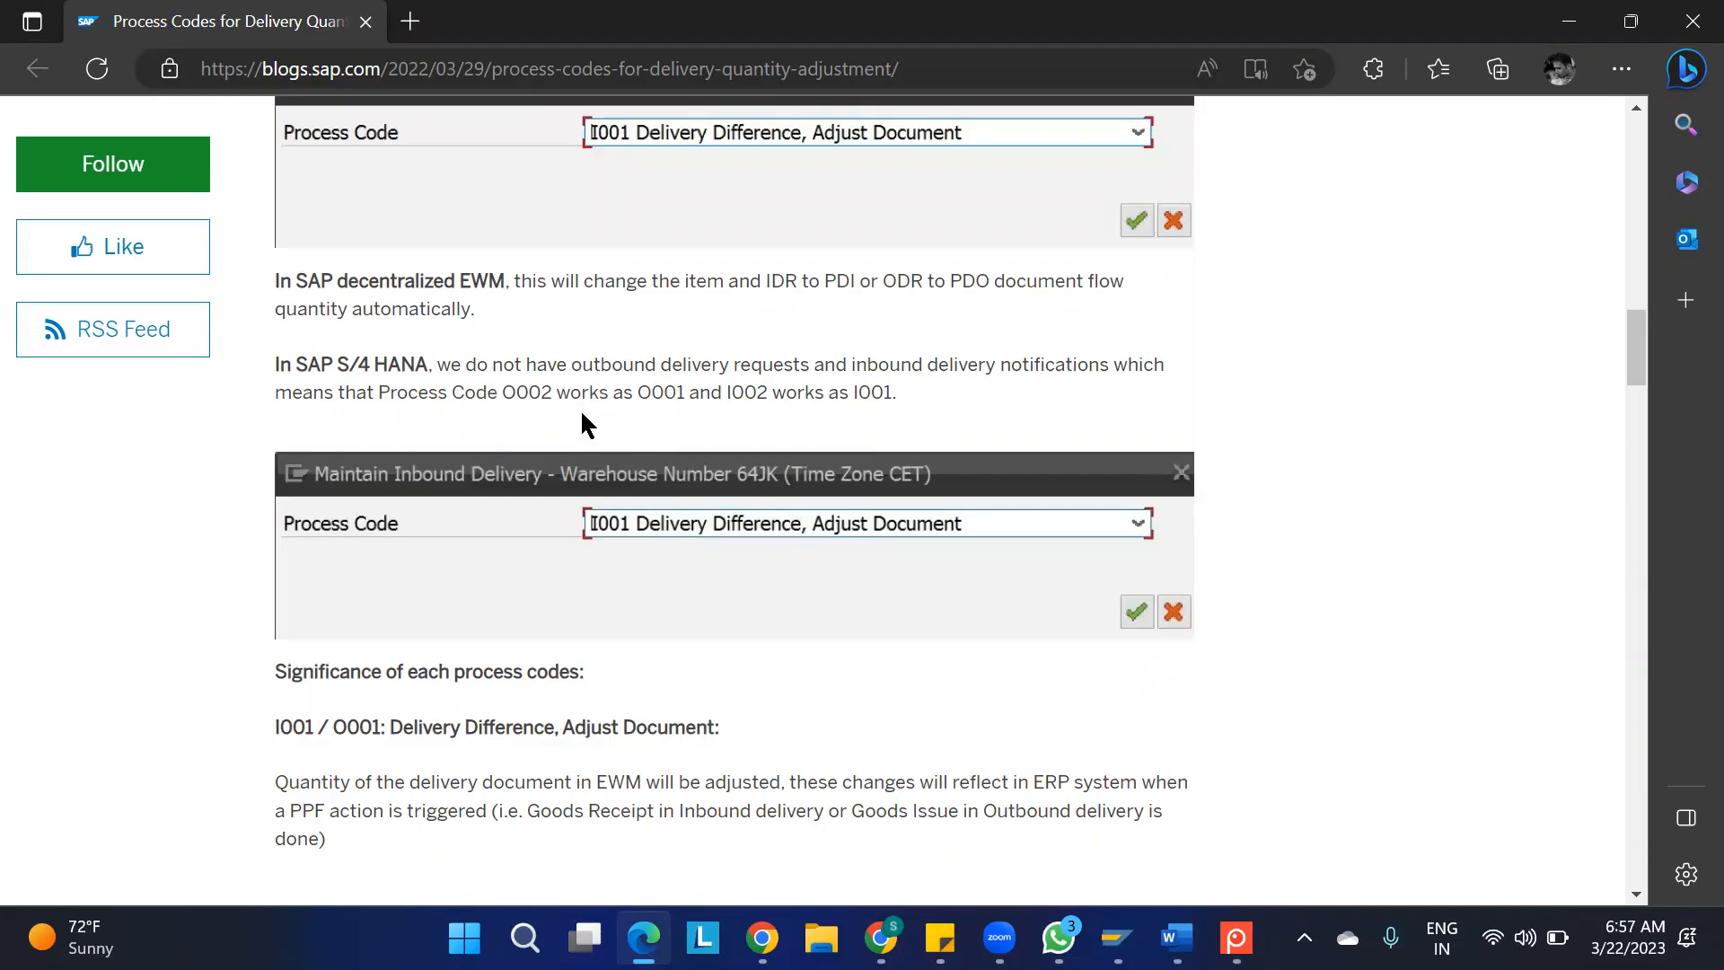
scroll(582, 434, down, 7)
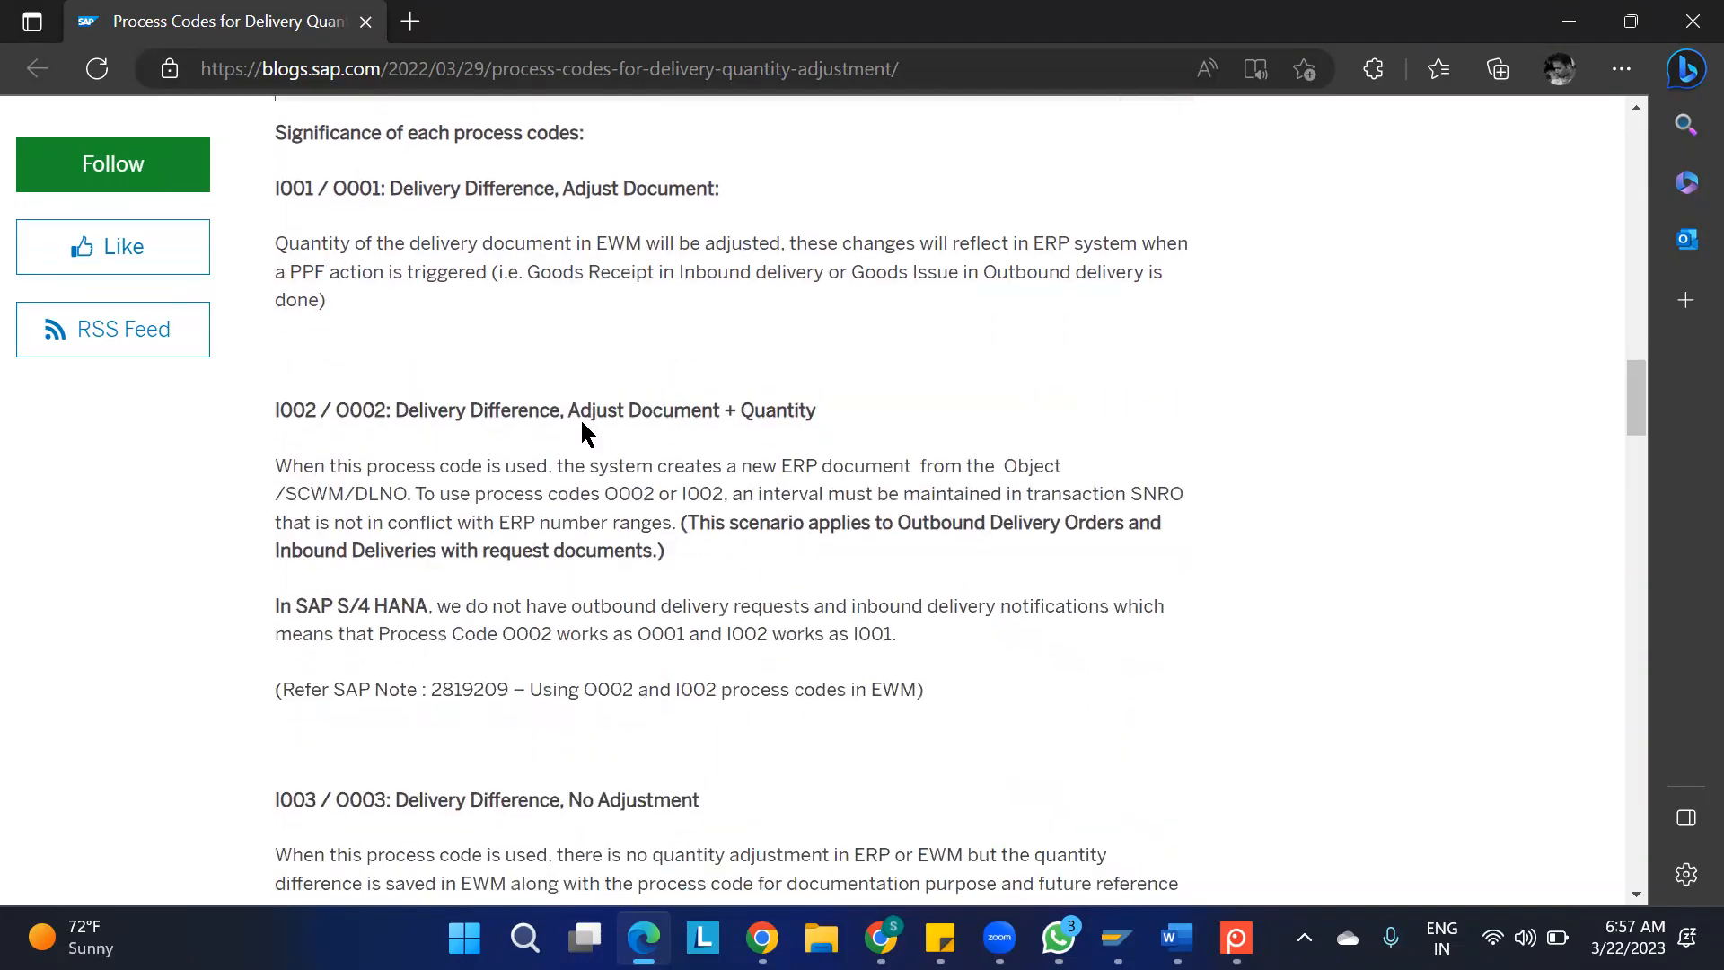
scroll(583, 422, down, 1)
scroll(583, 422, up, 1)
scroll(582, 422, down, 2)
scroll(583, 422, up, 1)
scroll(583, 422, down, 5)
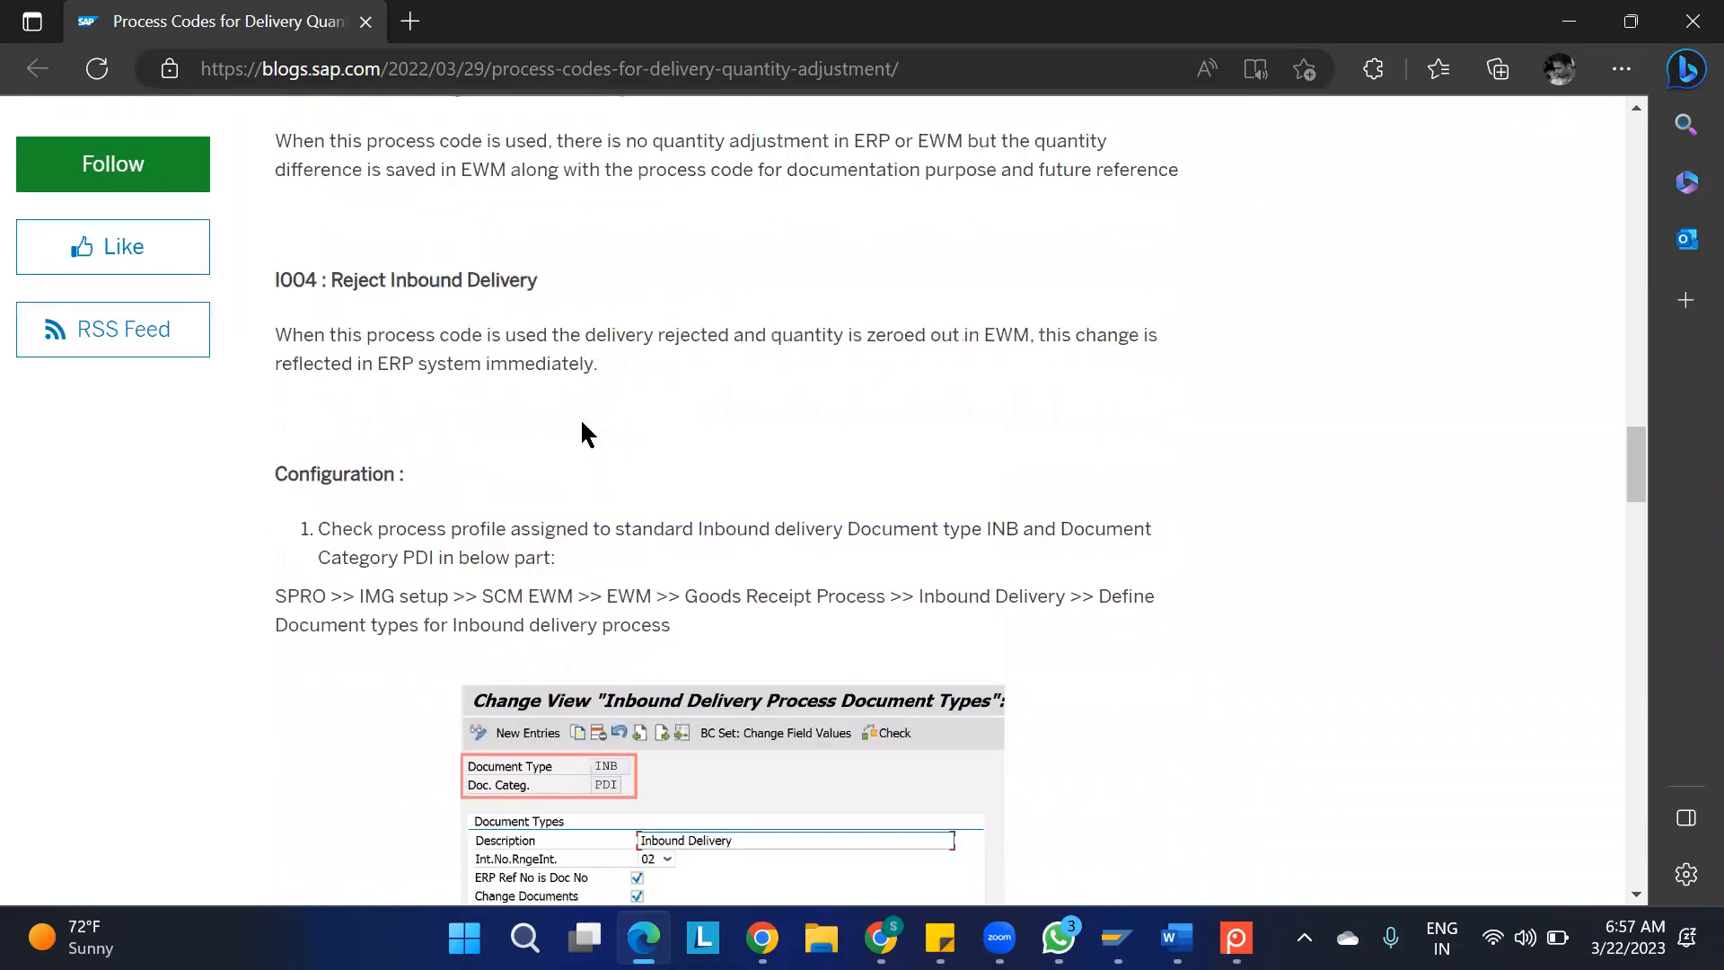
scroll(583, 422, up, 3)
scroll(582, 422, up, 20)
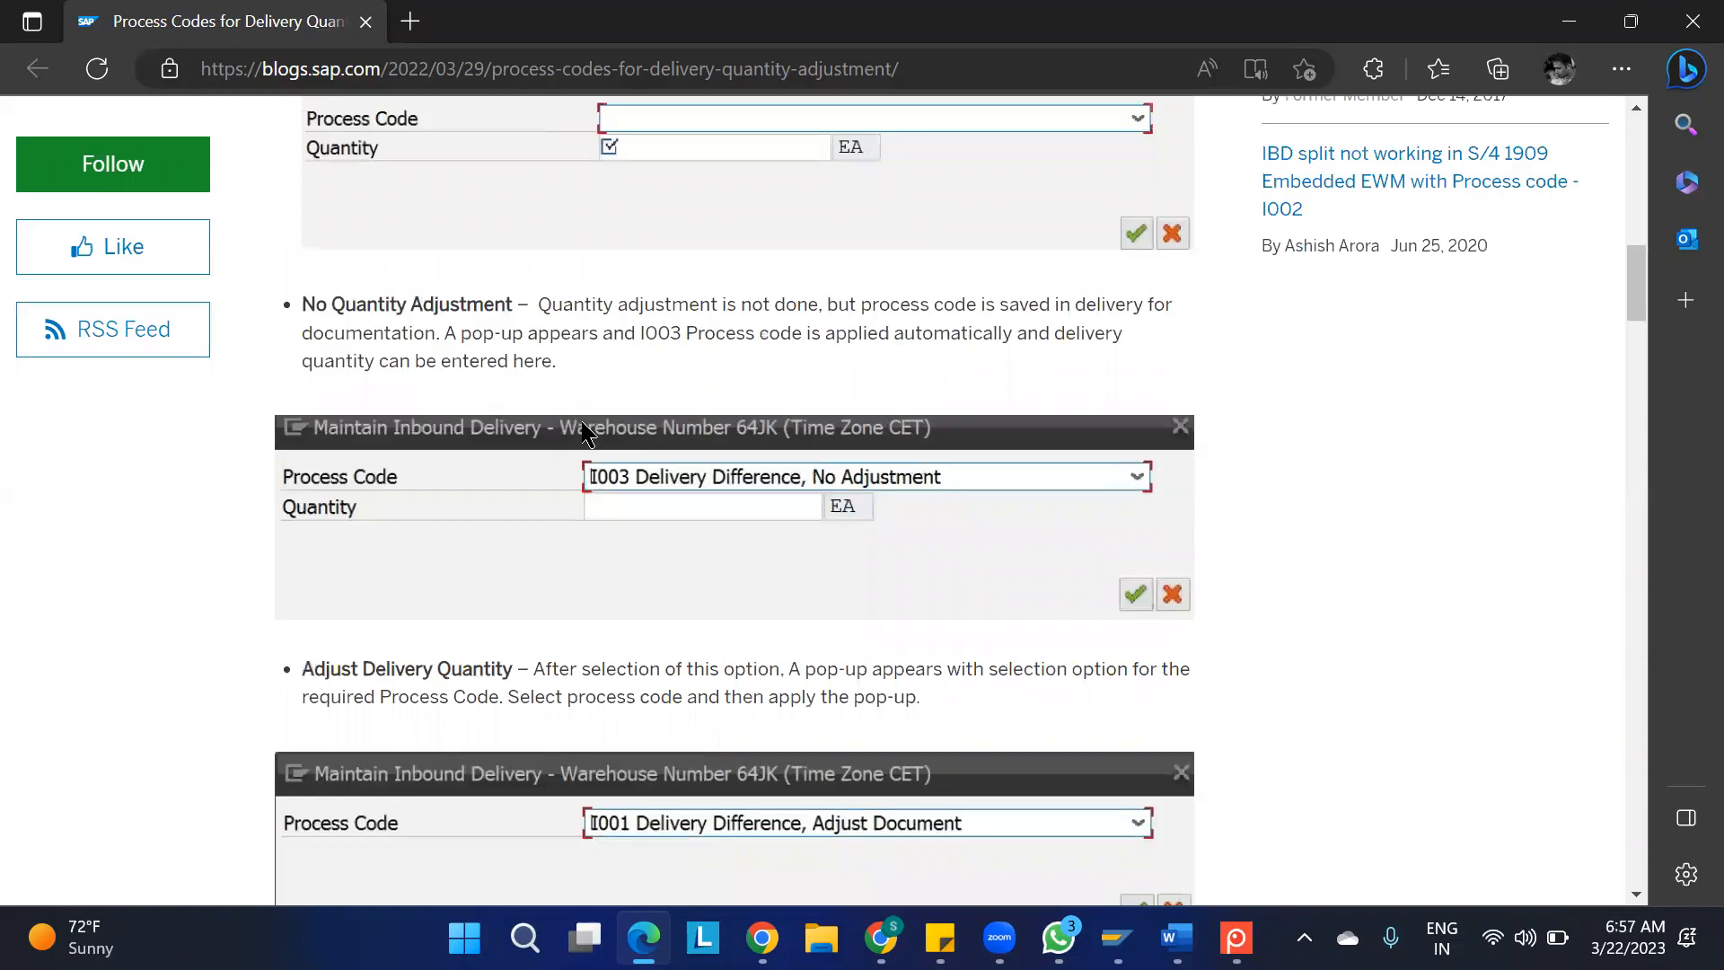
scroll(583, 422, up, 7)
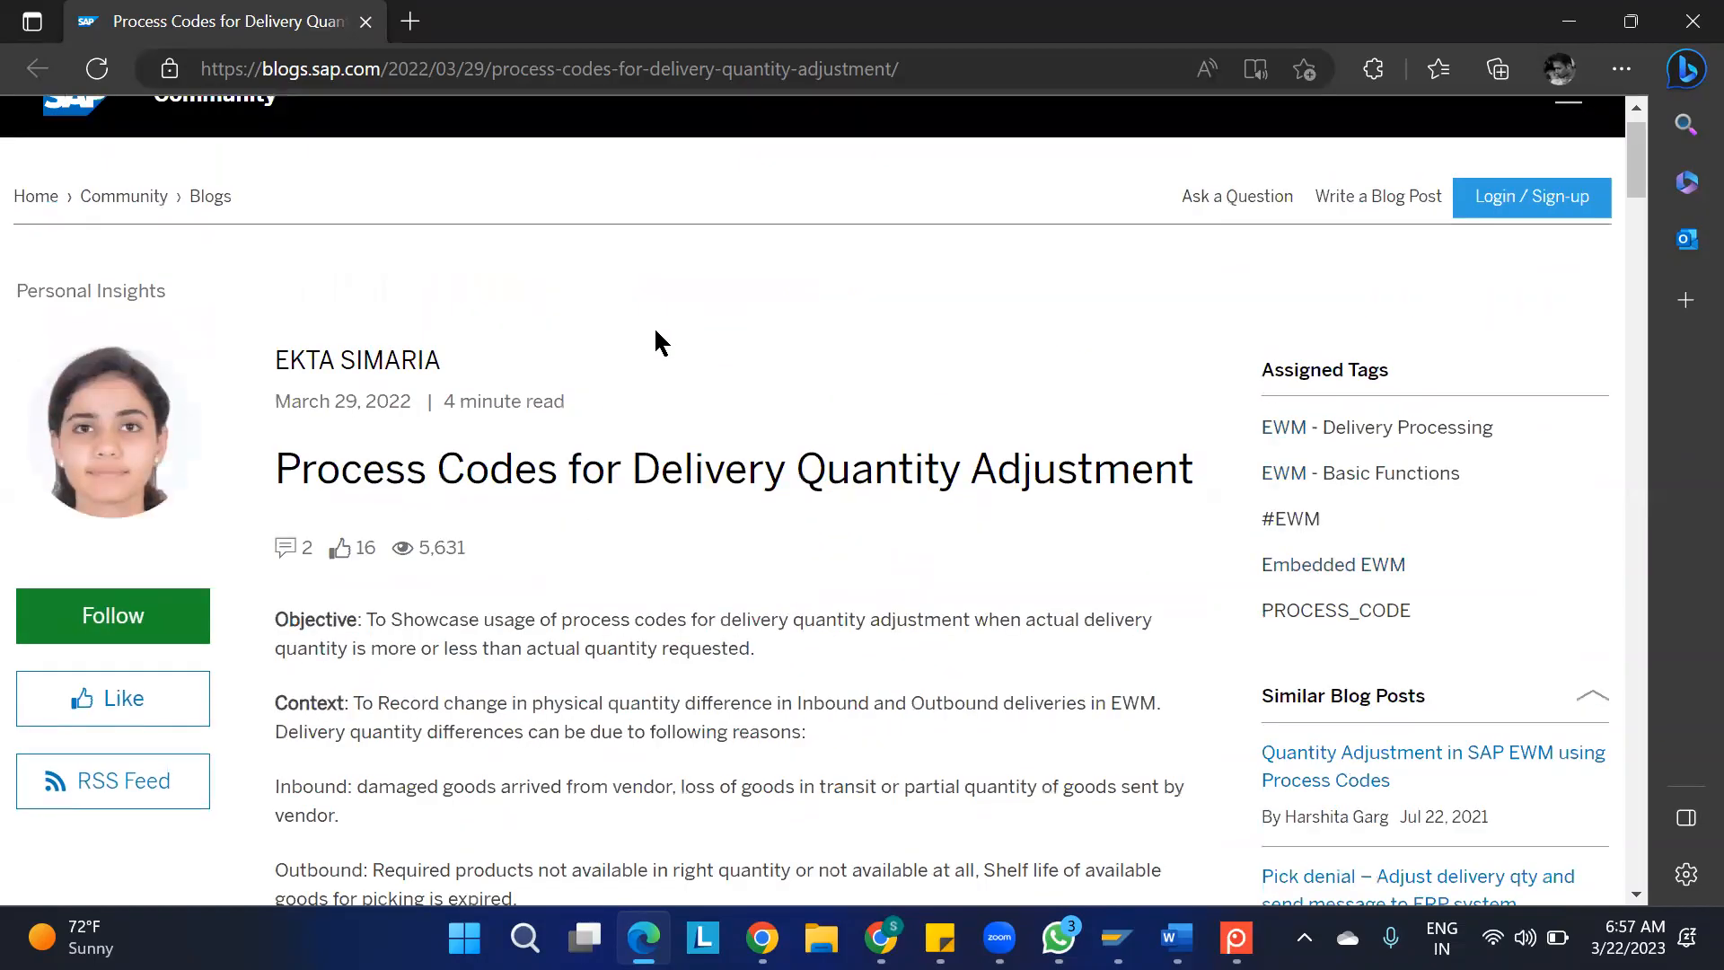
Close the blog's browser window and minimize WhatsApp to return to Maintain Inbound Delivery in SAP
click(1670, 36)
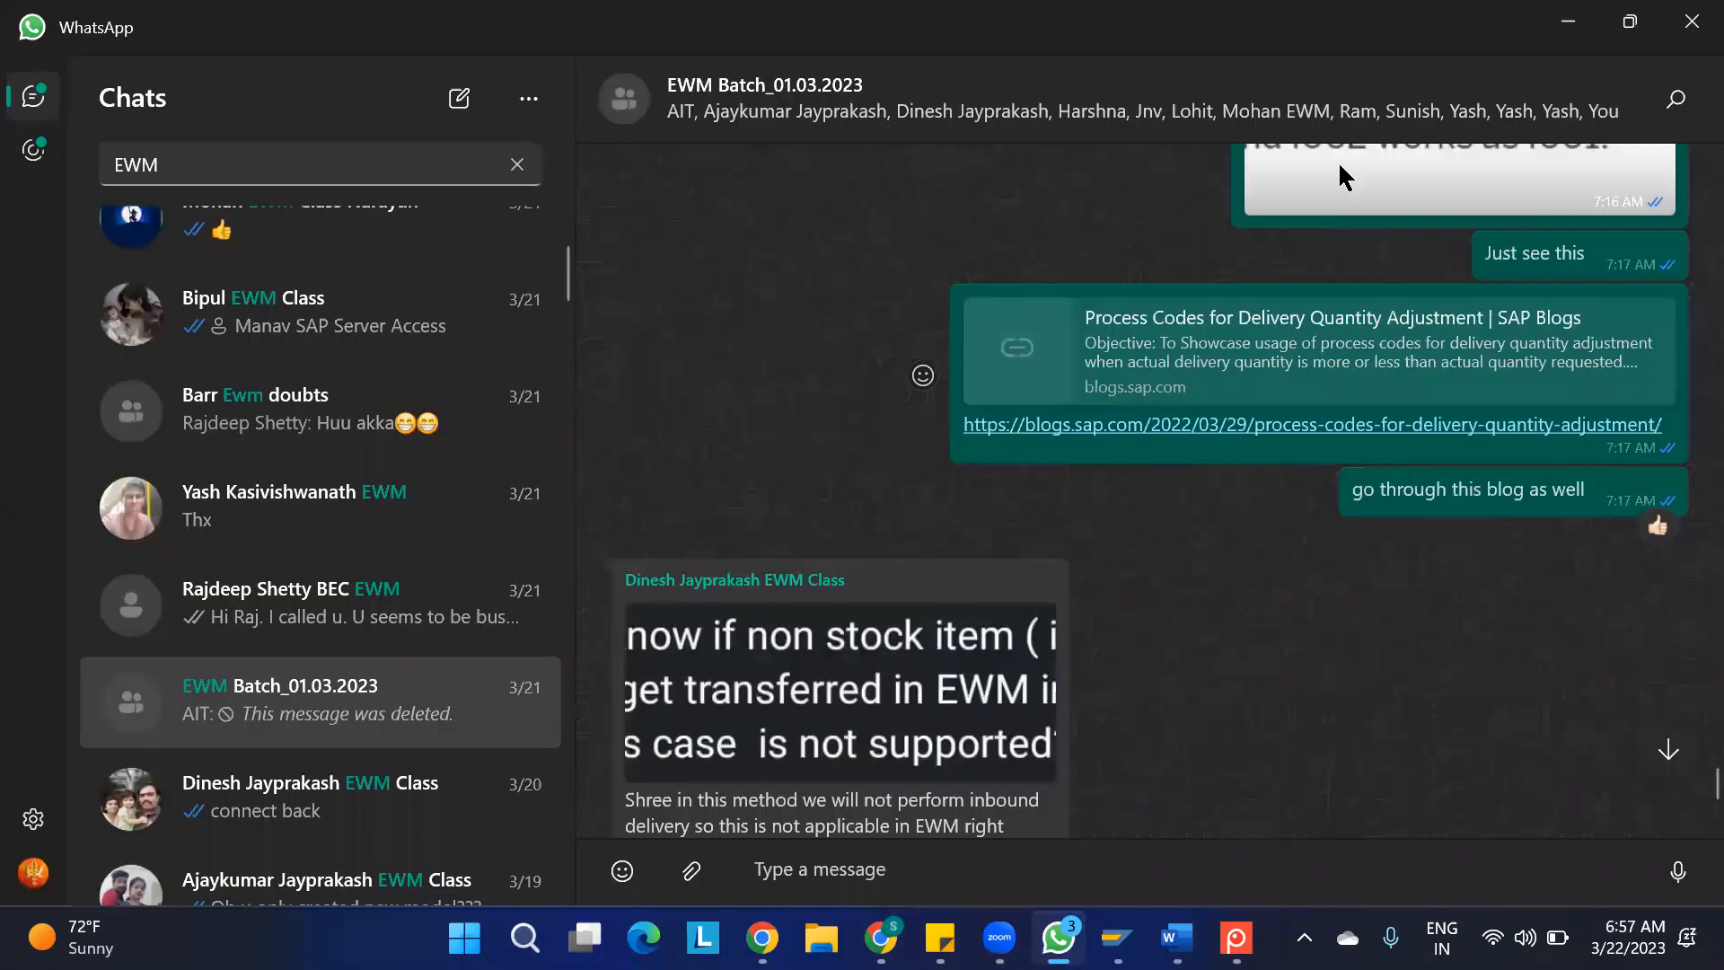
click(1560, 23)
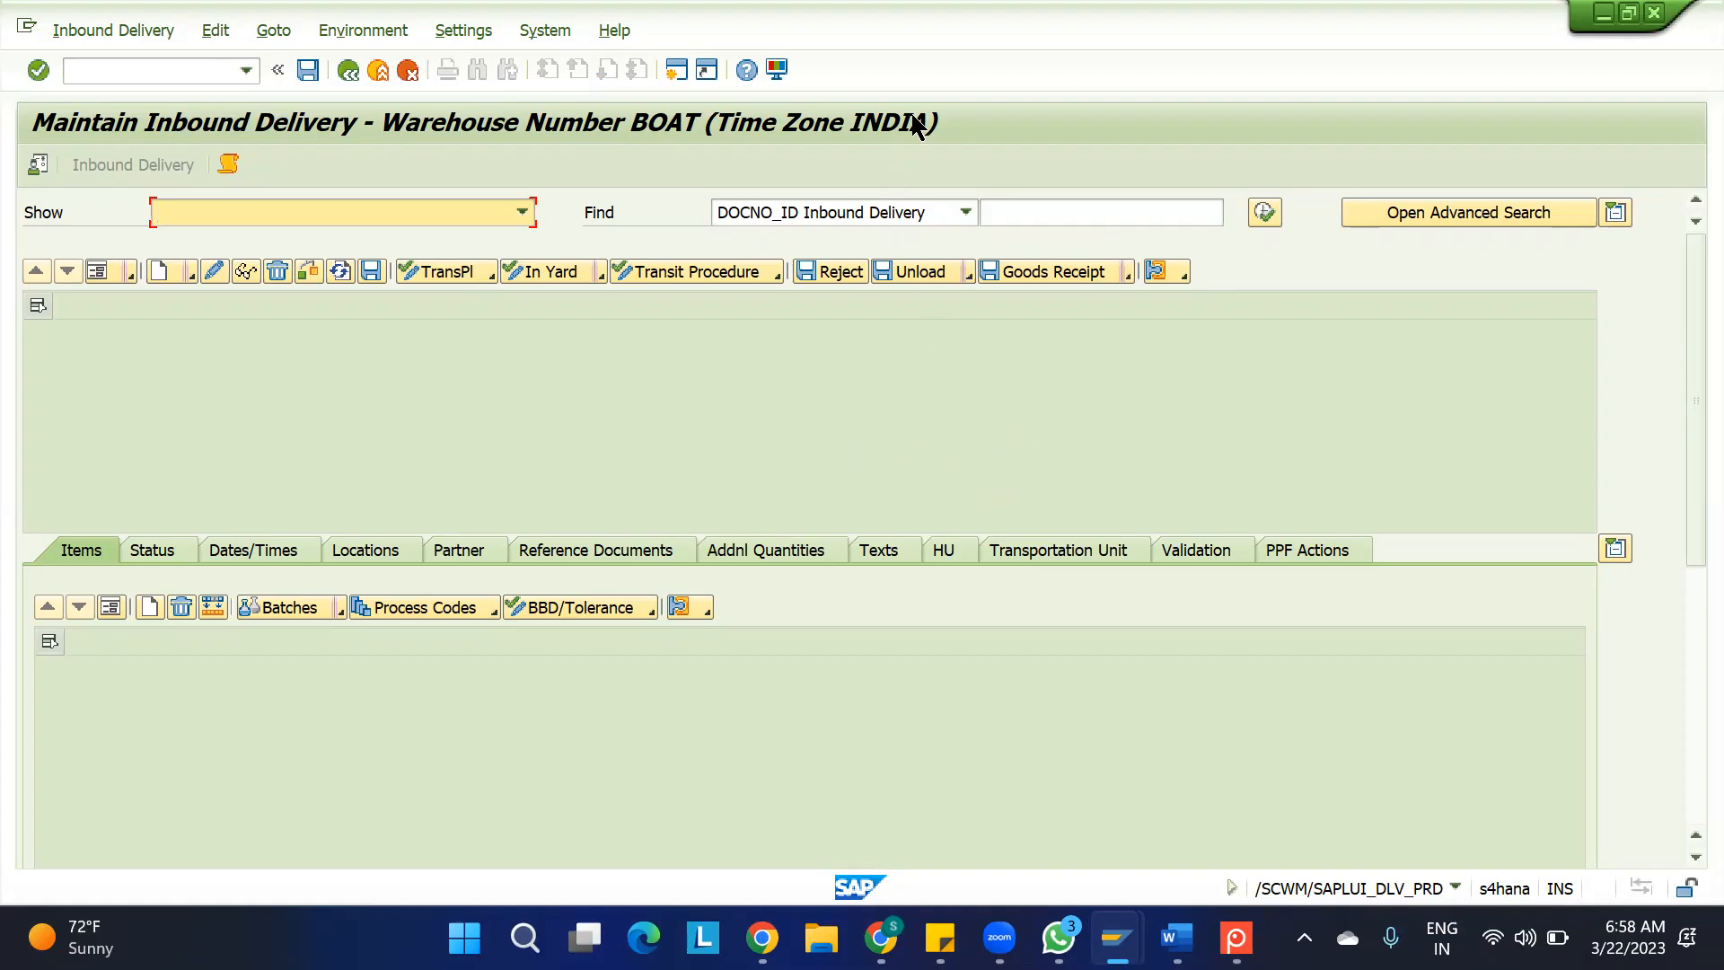
key(alt+Tab)
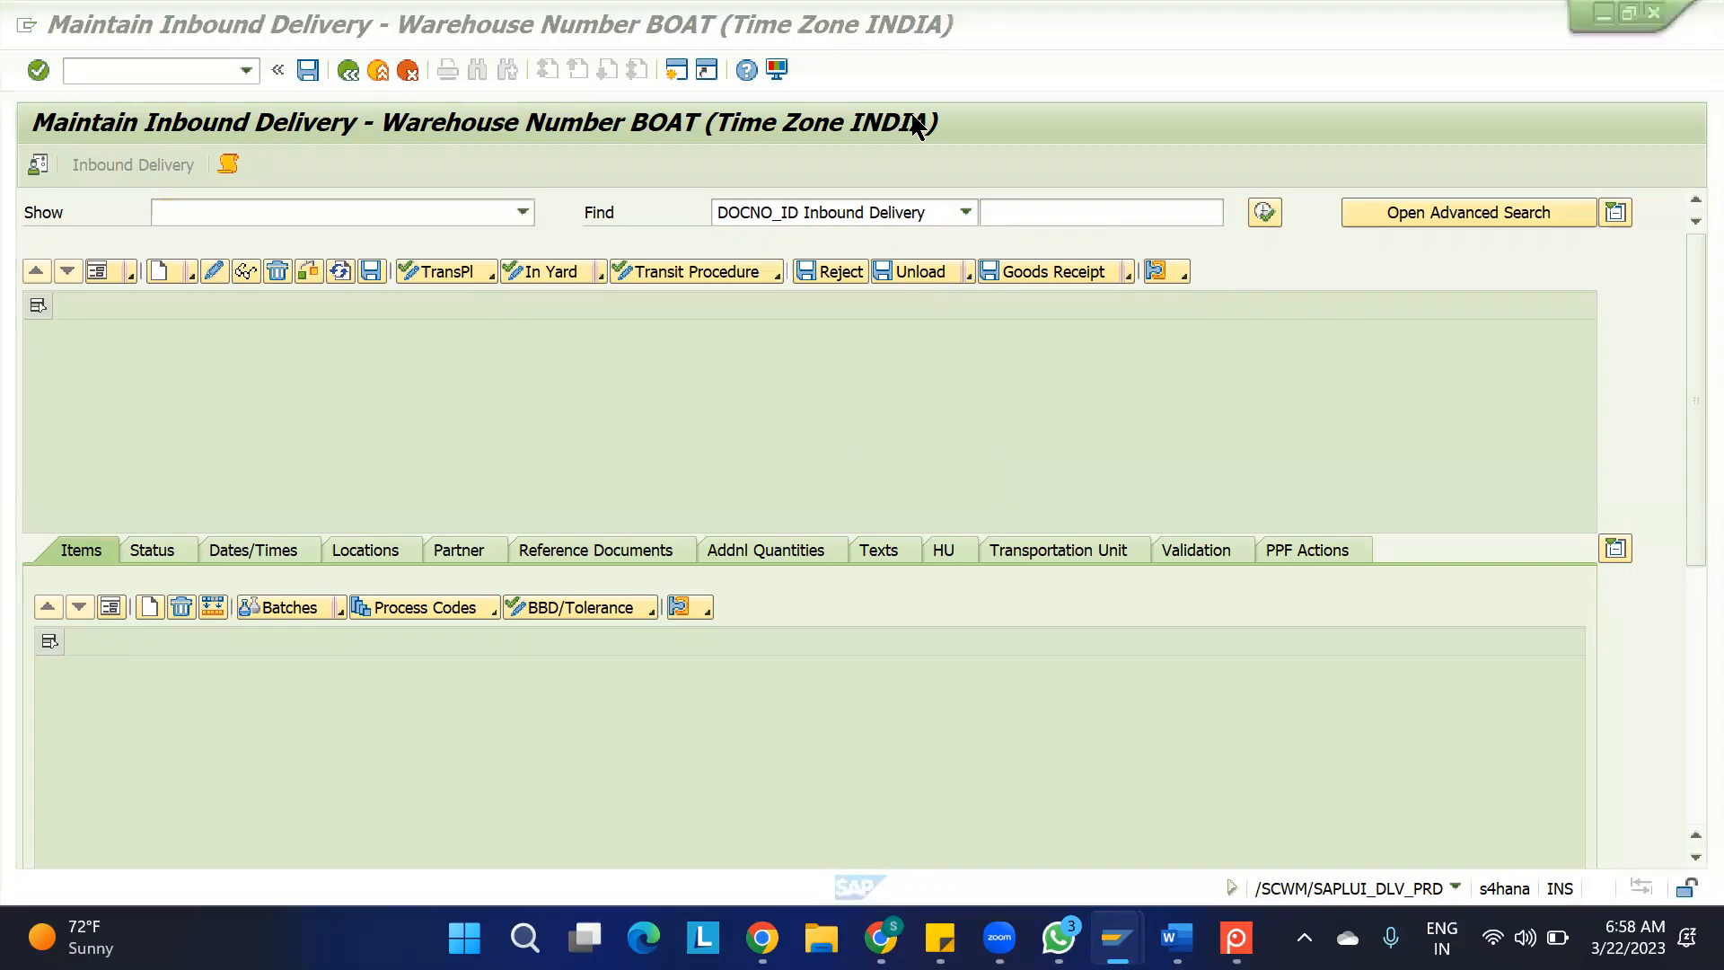